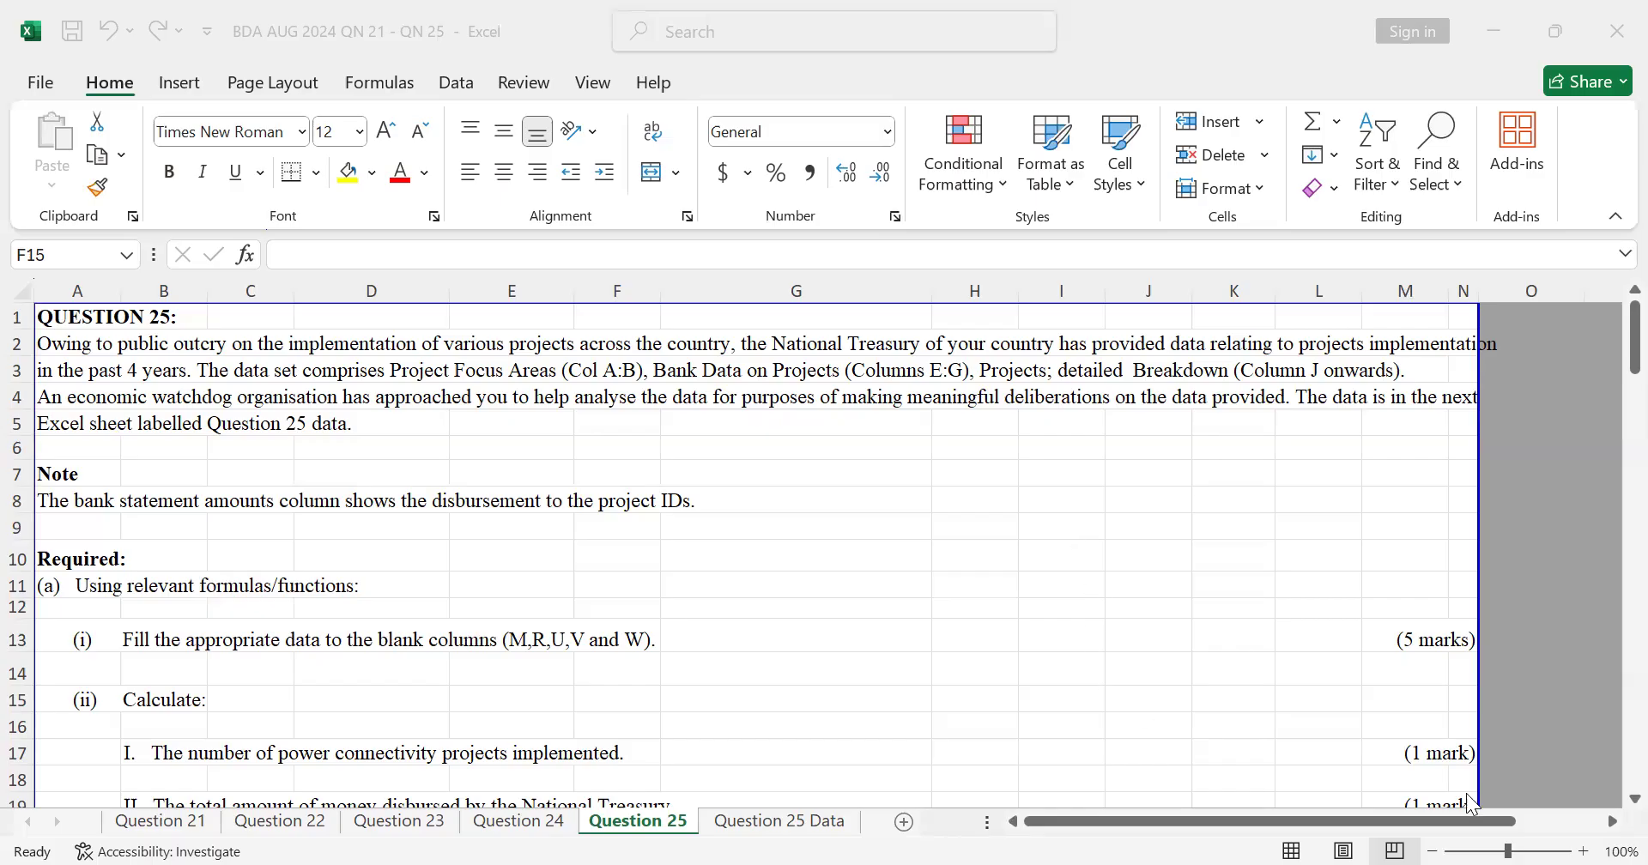
left_click(1607, 574)
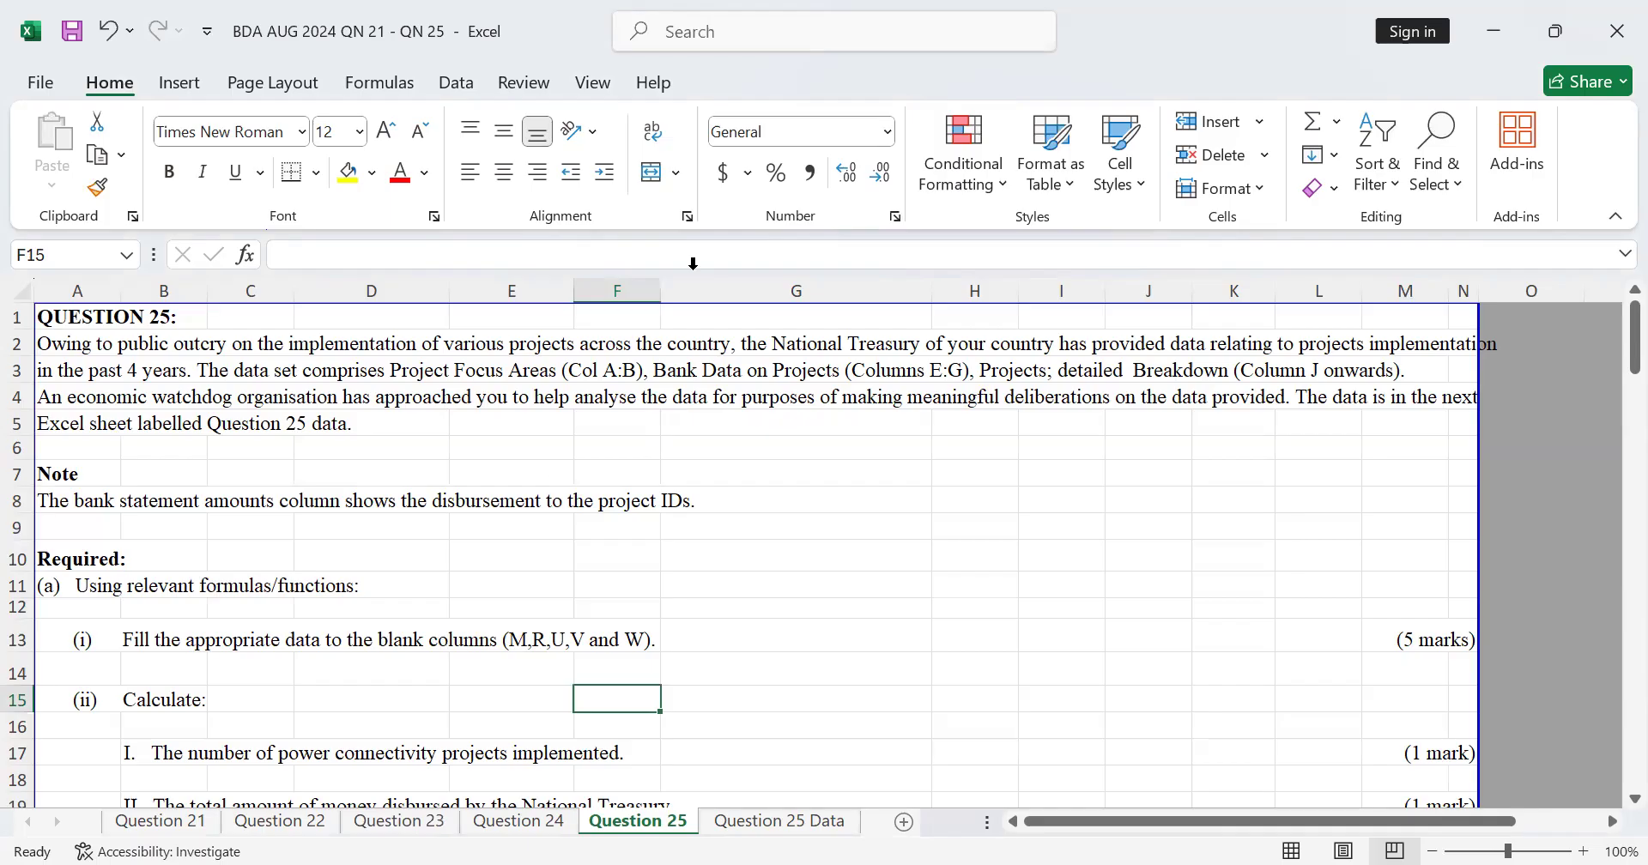
left_click(821, 735)
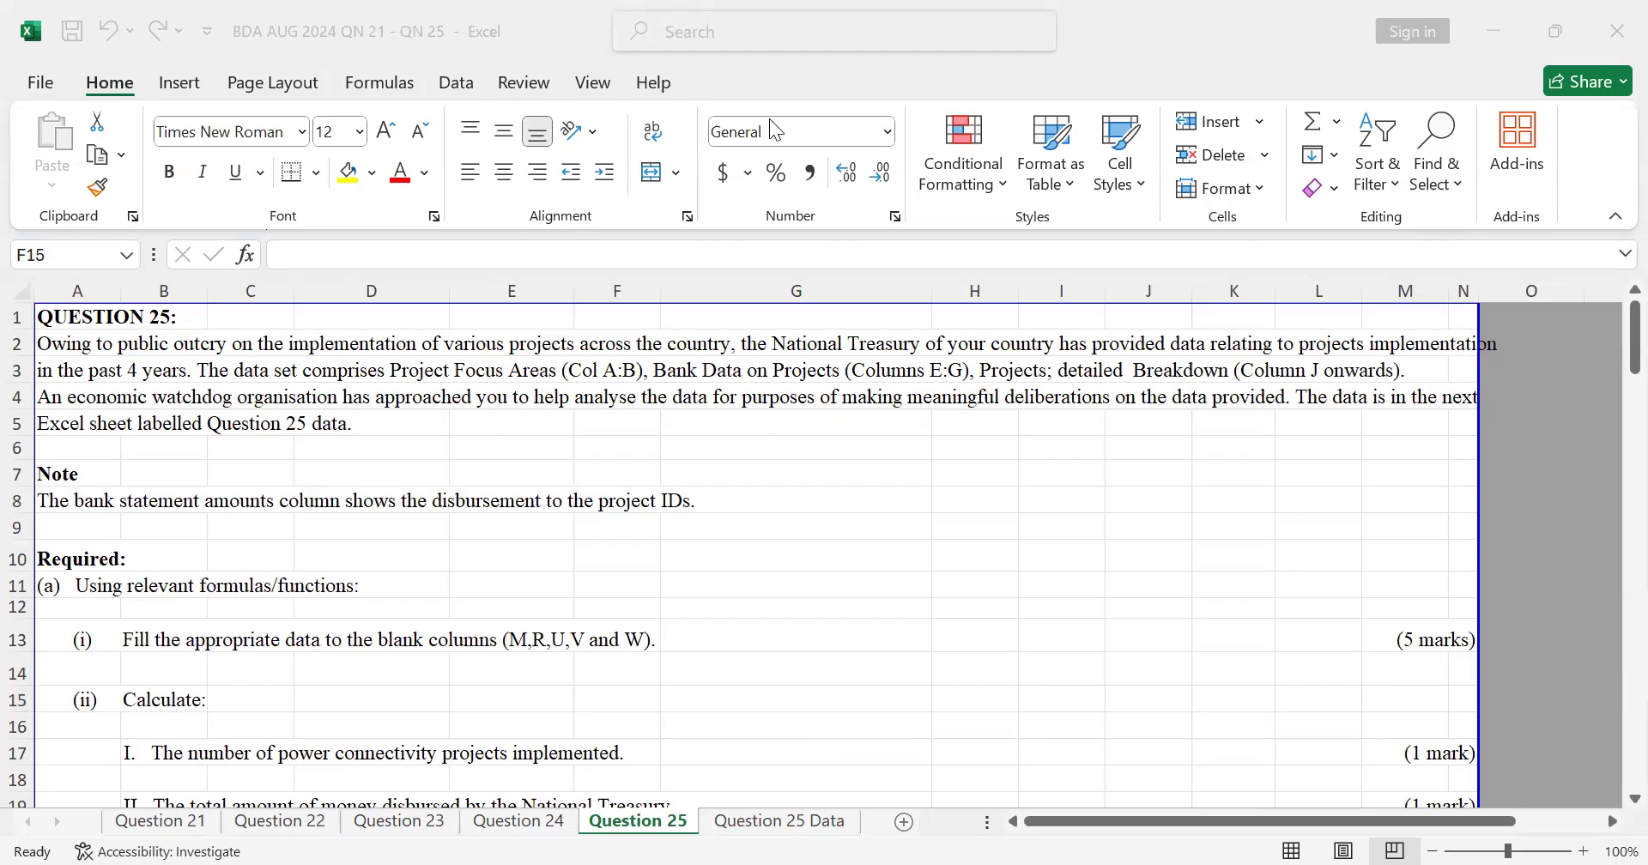
scroll(1335, 364, "down", 3)
scroll(1336, 364, "up", 1)
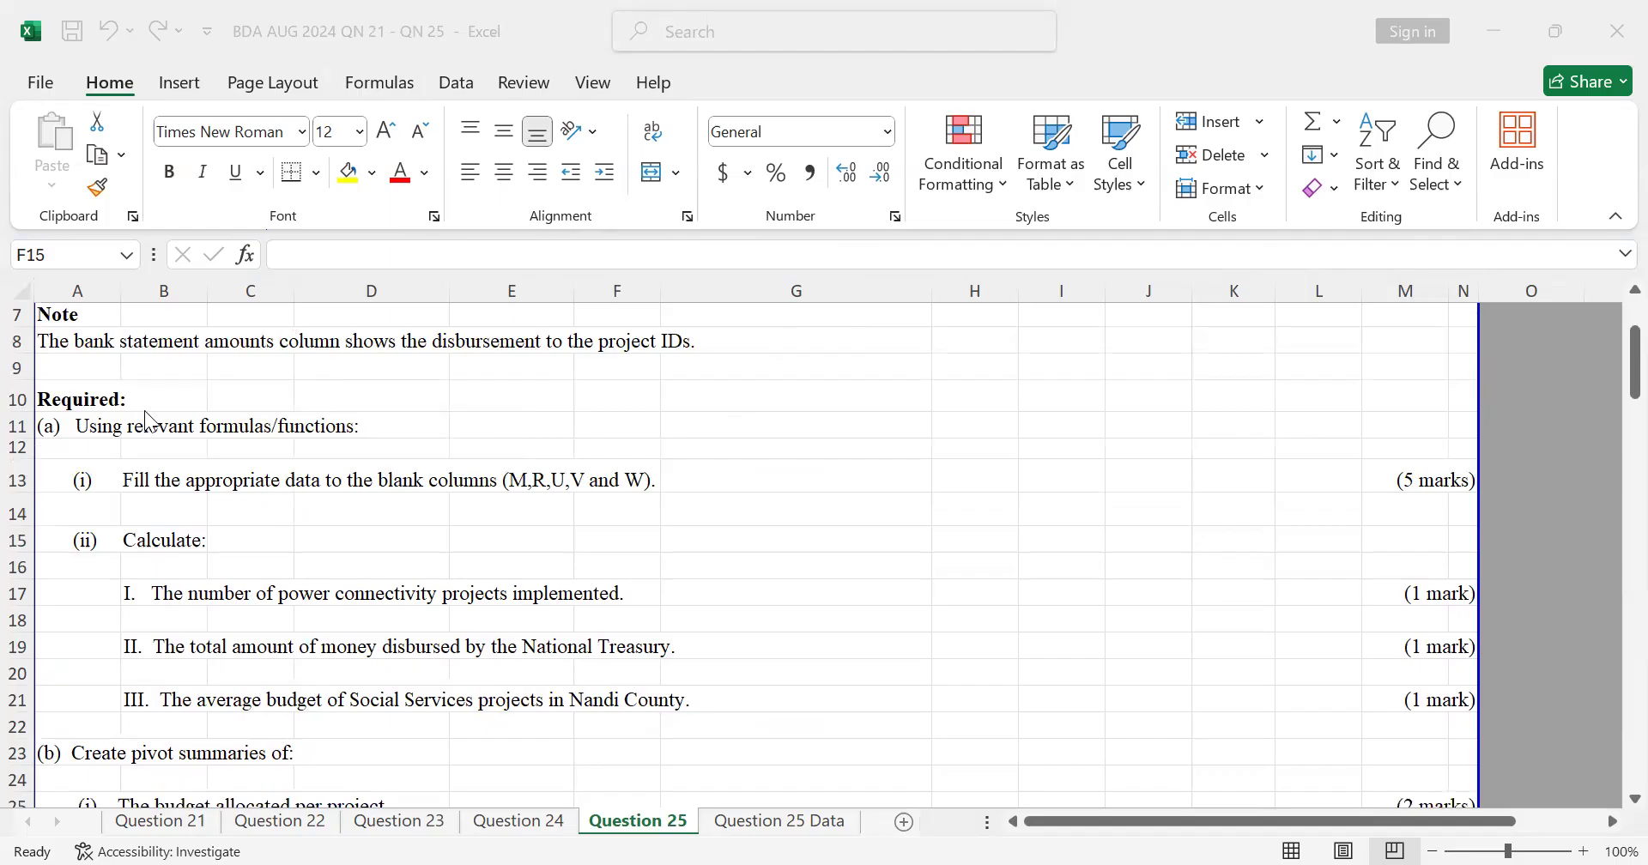
Step: Insert a blank column before column A on the Question 25 sheet, shifting the question text one column over
left_click(73, 288)
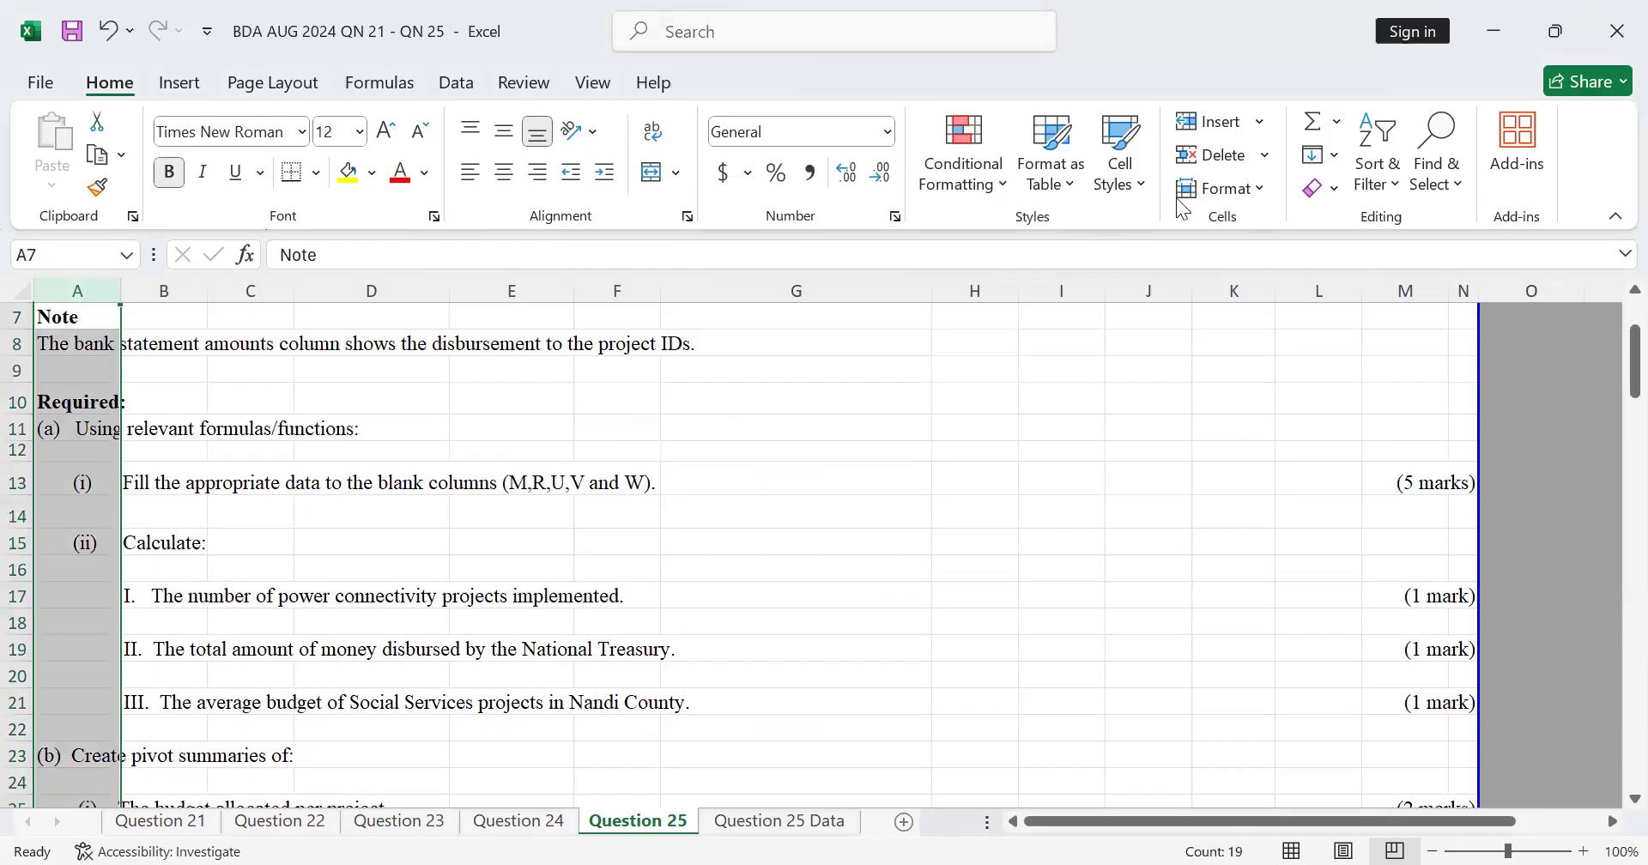
left_click(1221, 157)
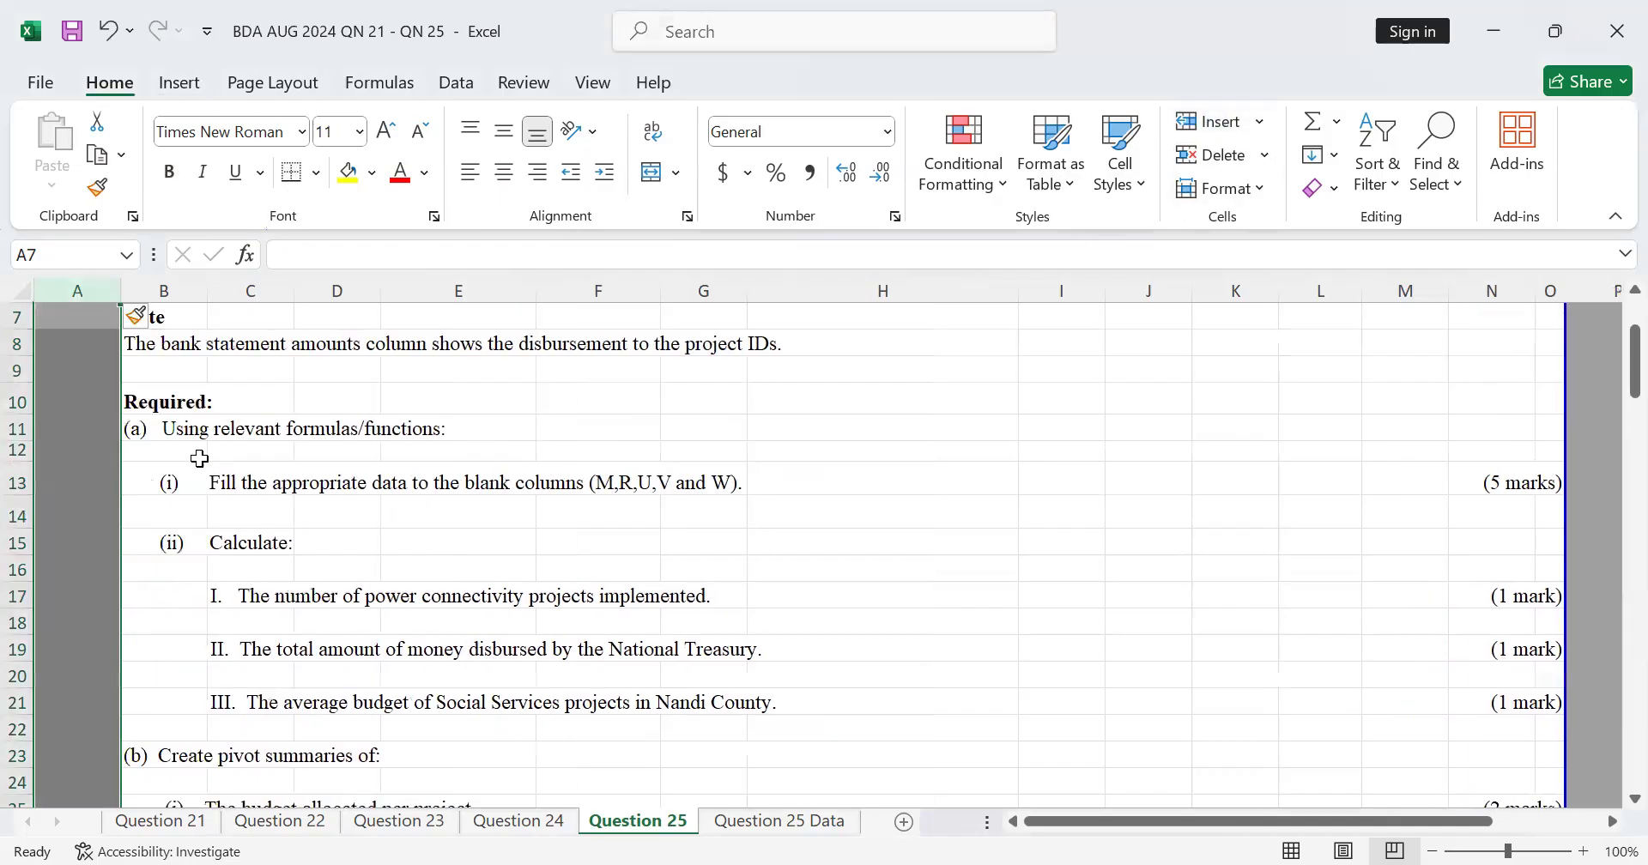
left_click(219, 434)
scroll(1311, 580, "up", 2)
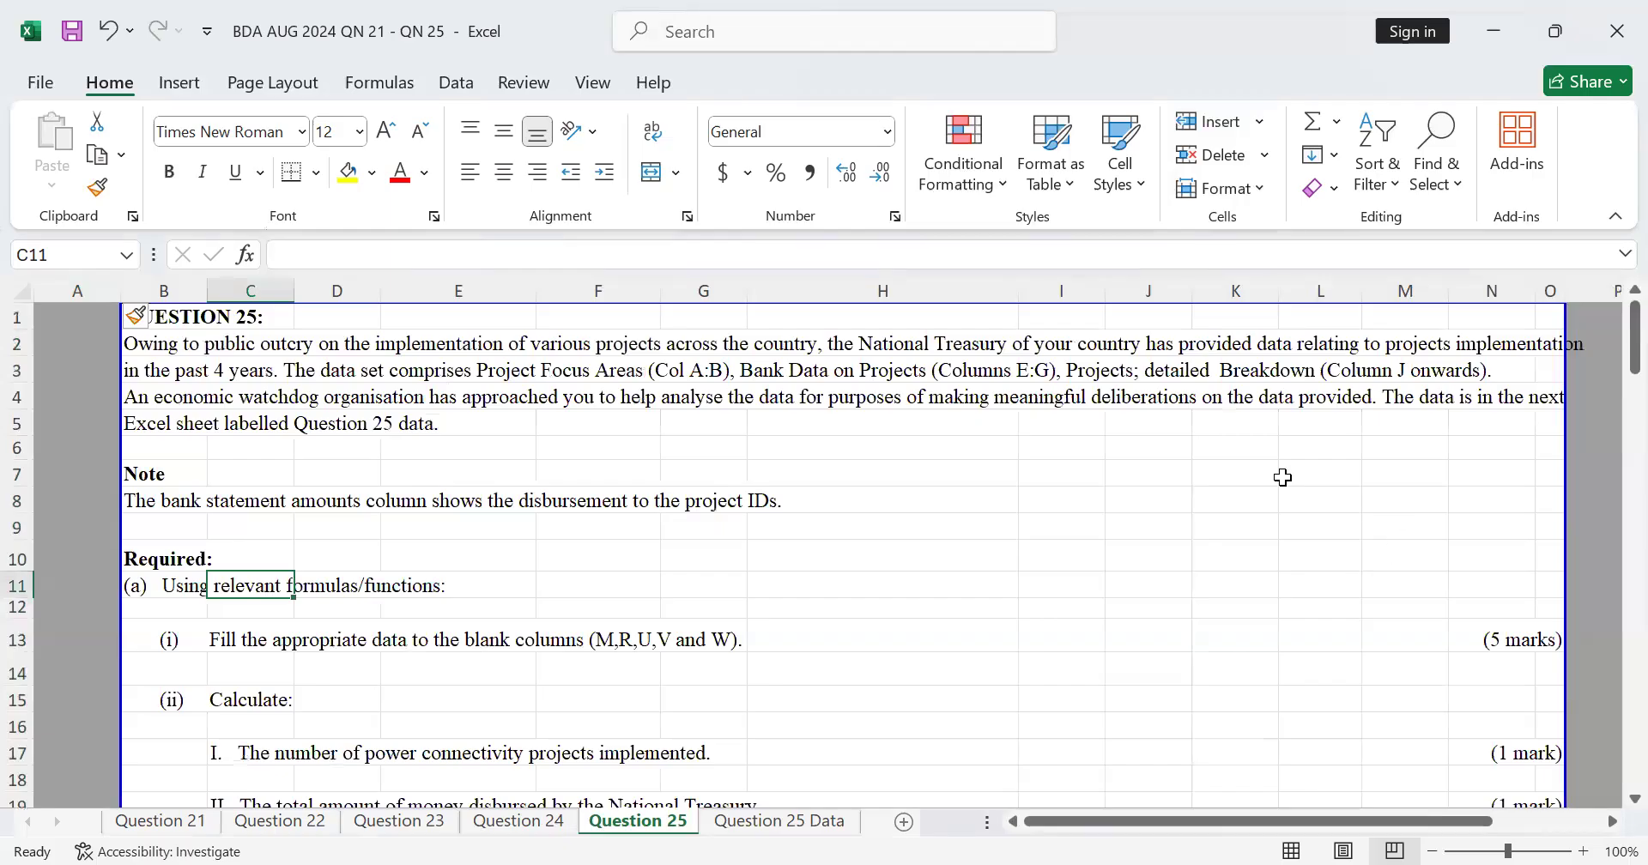
Step: Read the Question 25 background, note and required tasks, including the blank columns to fill, calculations and pivot summaries
scroll(1282, 477, "down", 3)
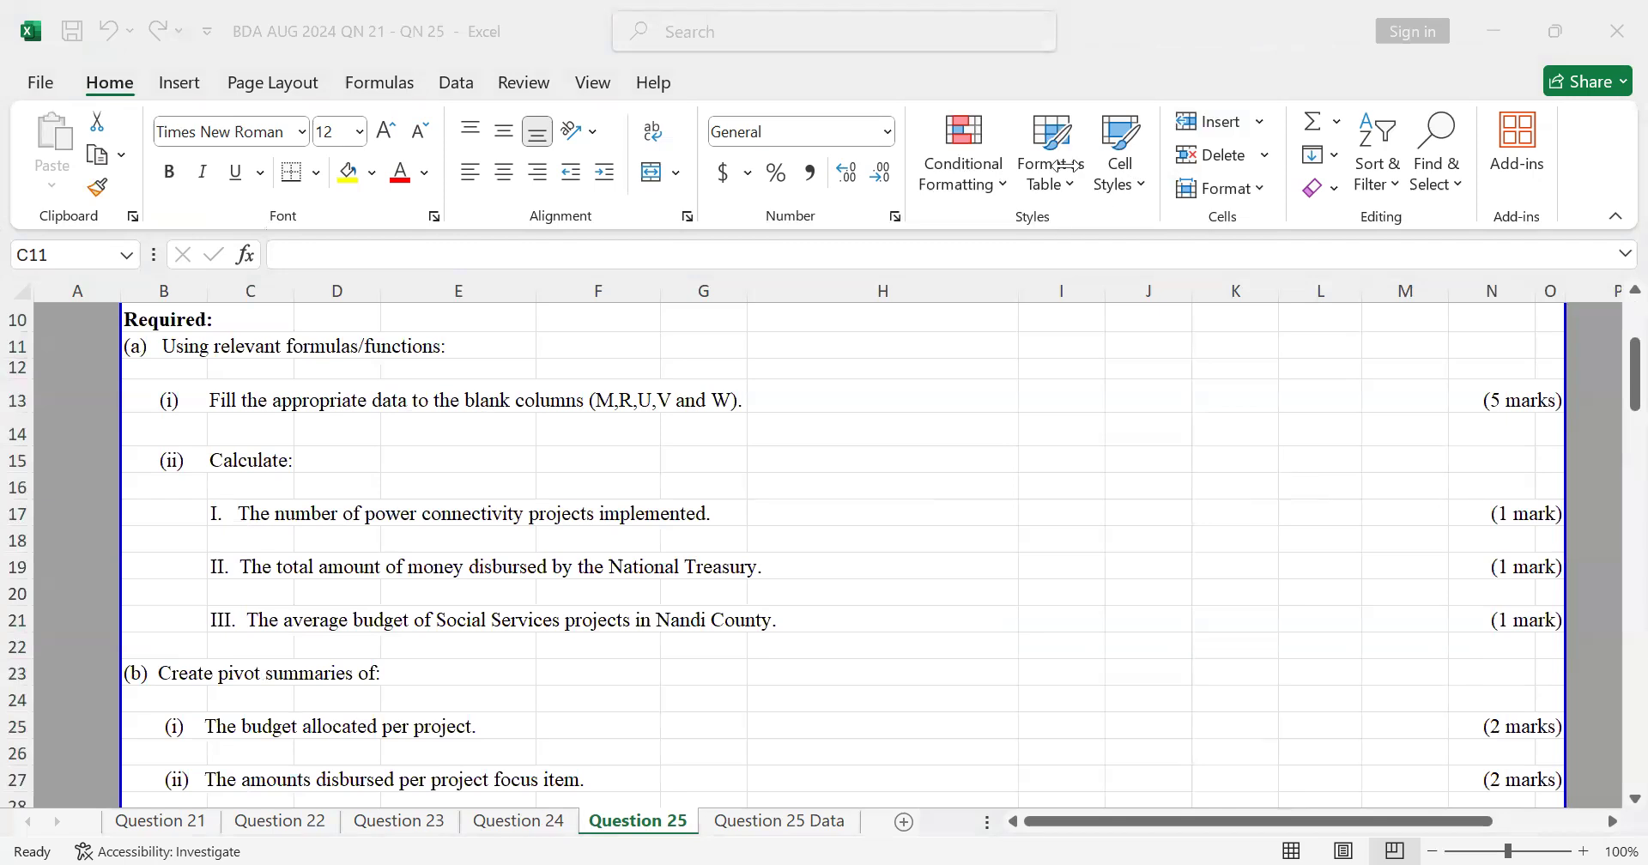
scroll(554, 403, "up", 3)
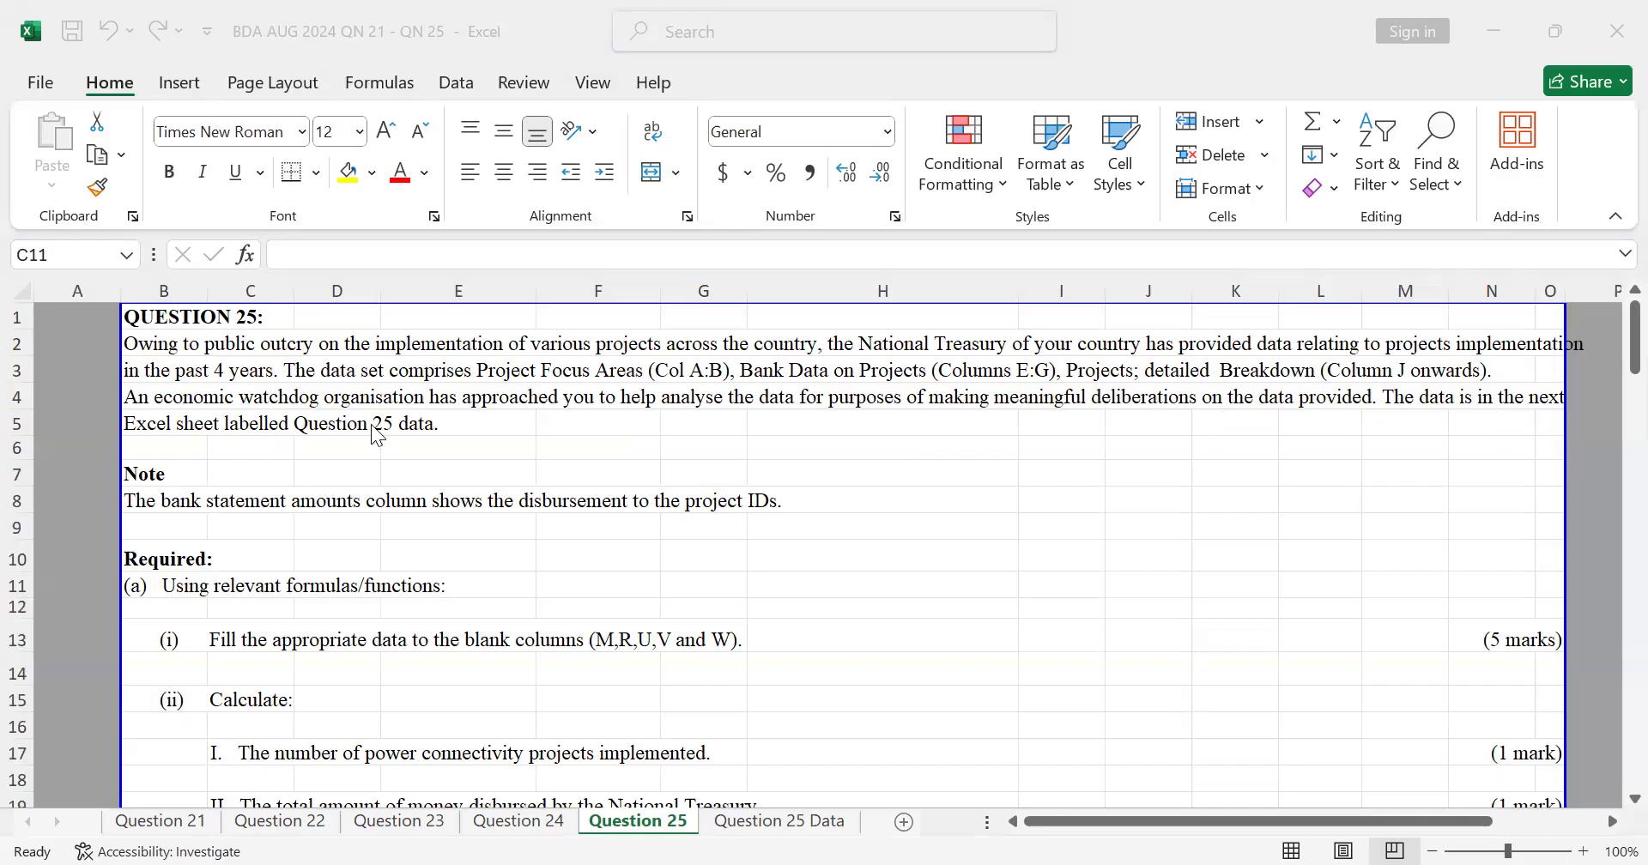
scroll(302, 476, "down", 1)
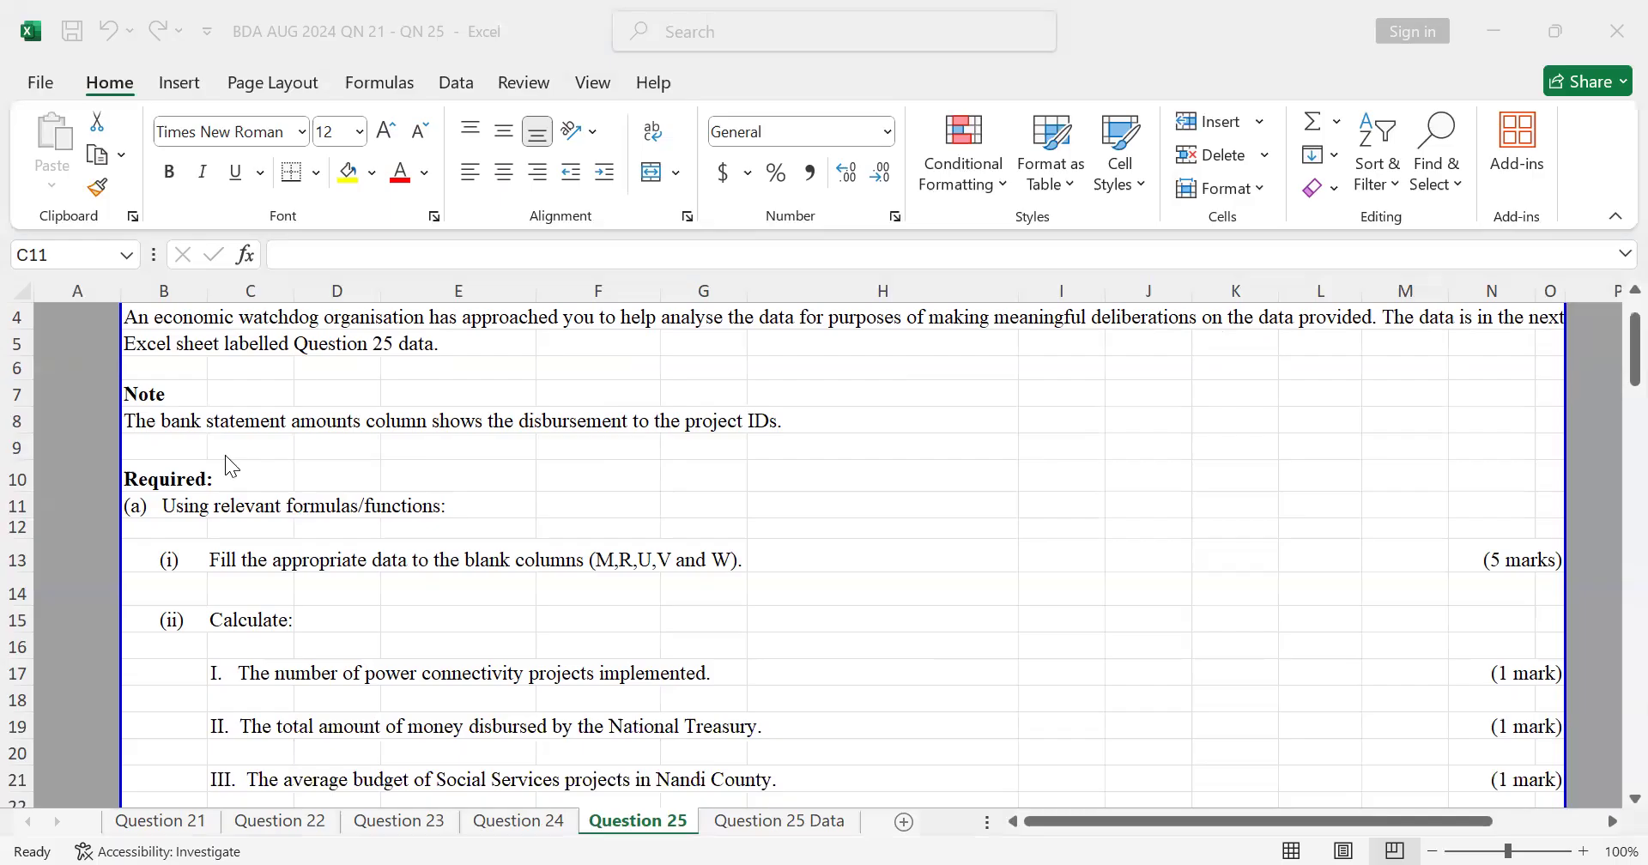
scroll(225, 459, "down", 1)
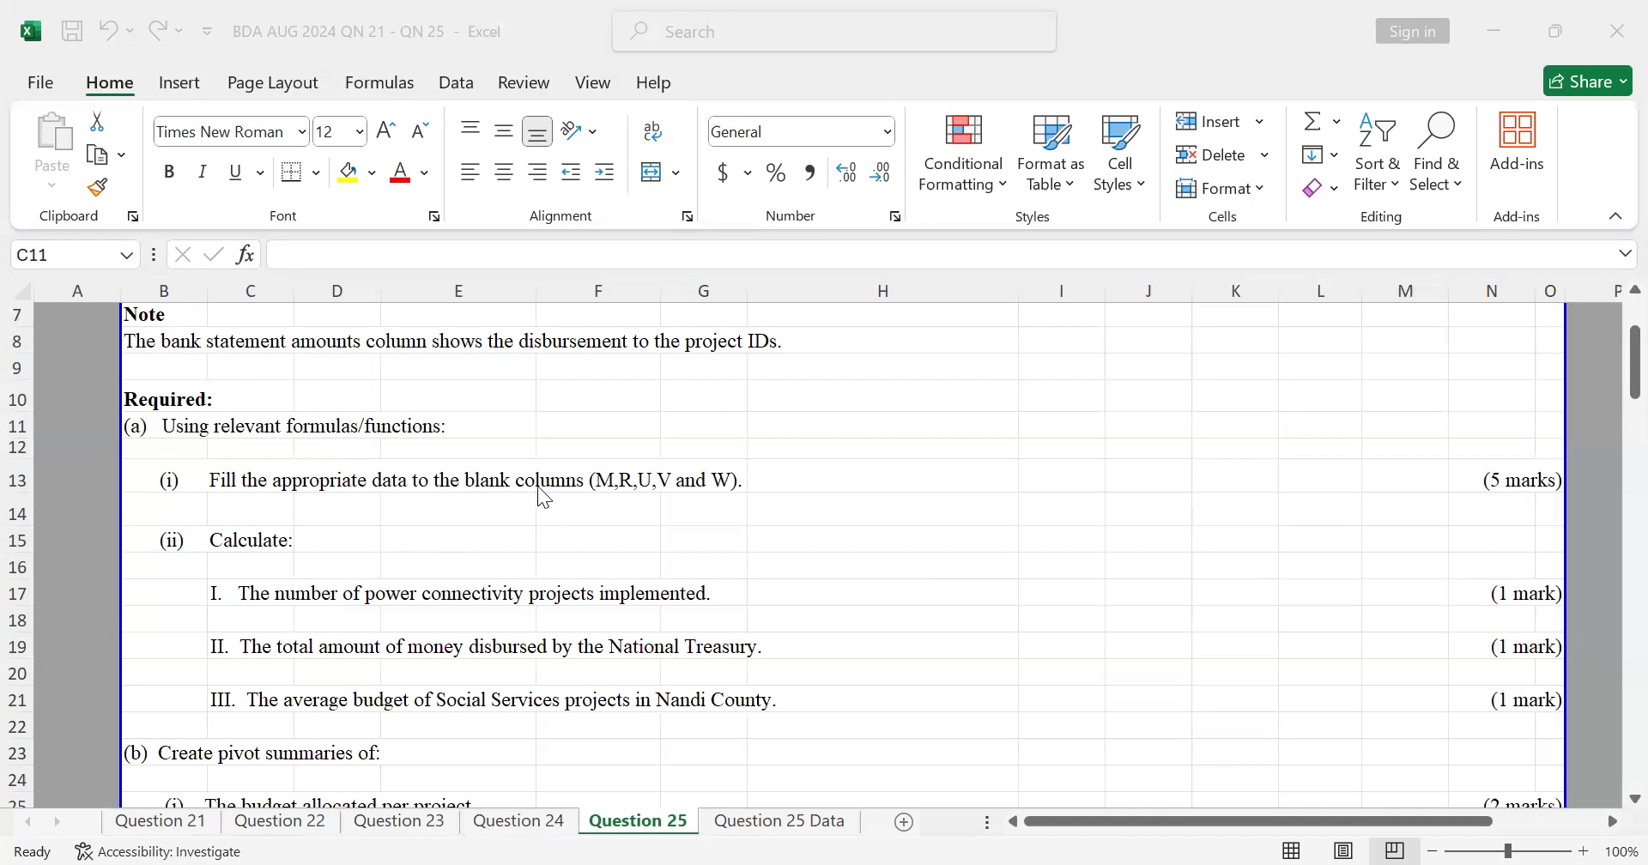
scroll(606, 482, "up", 2)
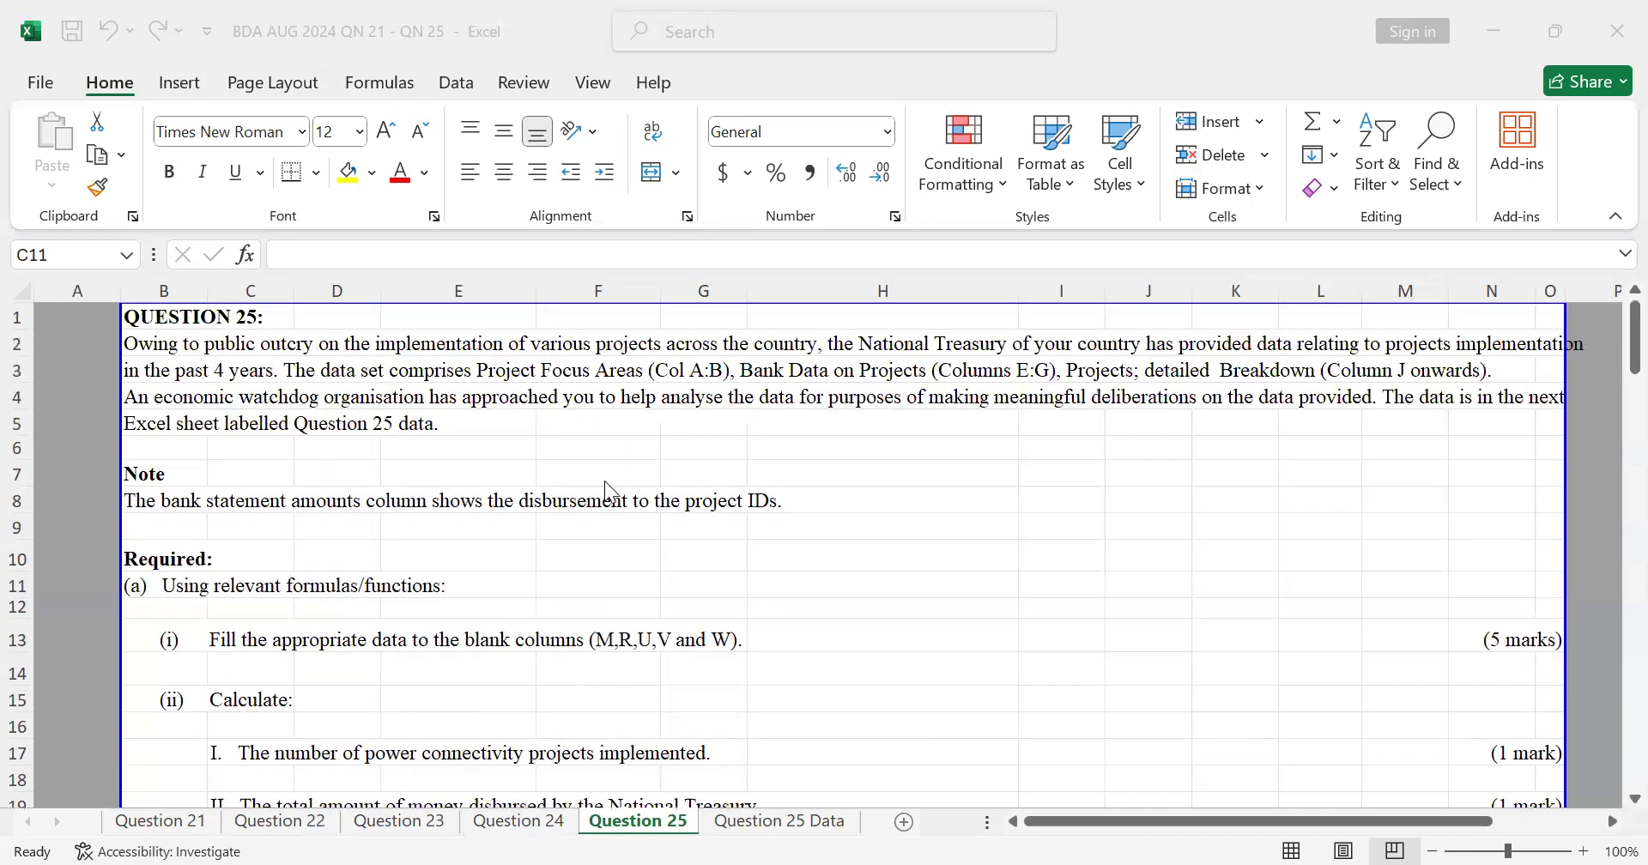
scroll(597, 481, "down", 3)
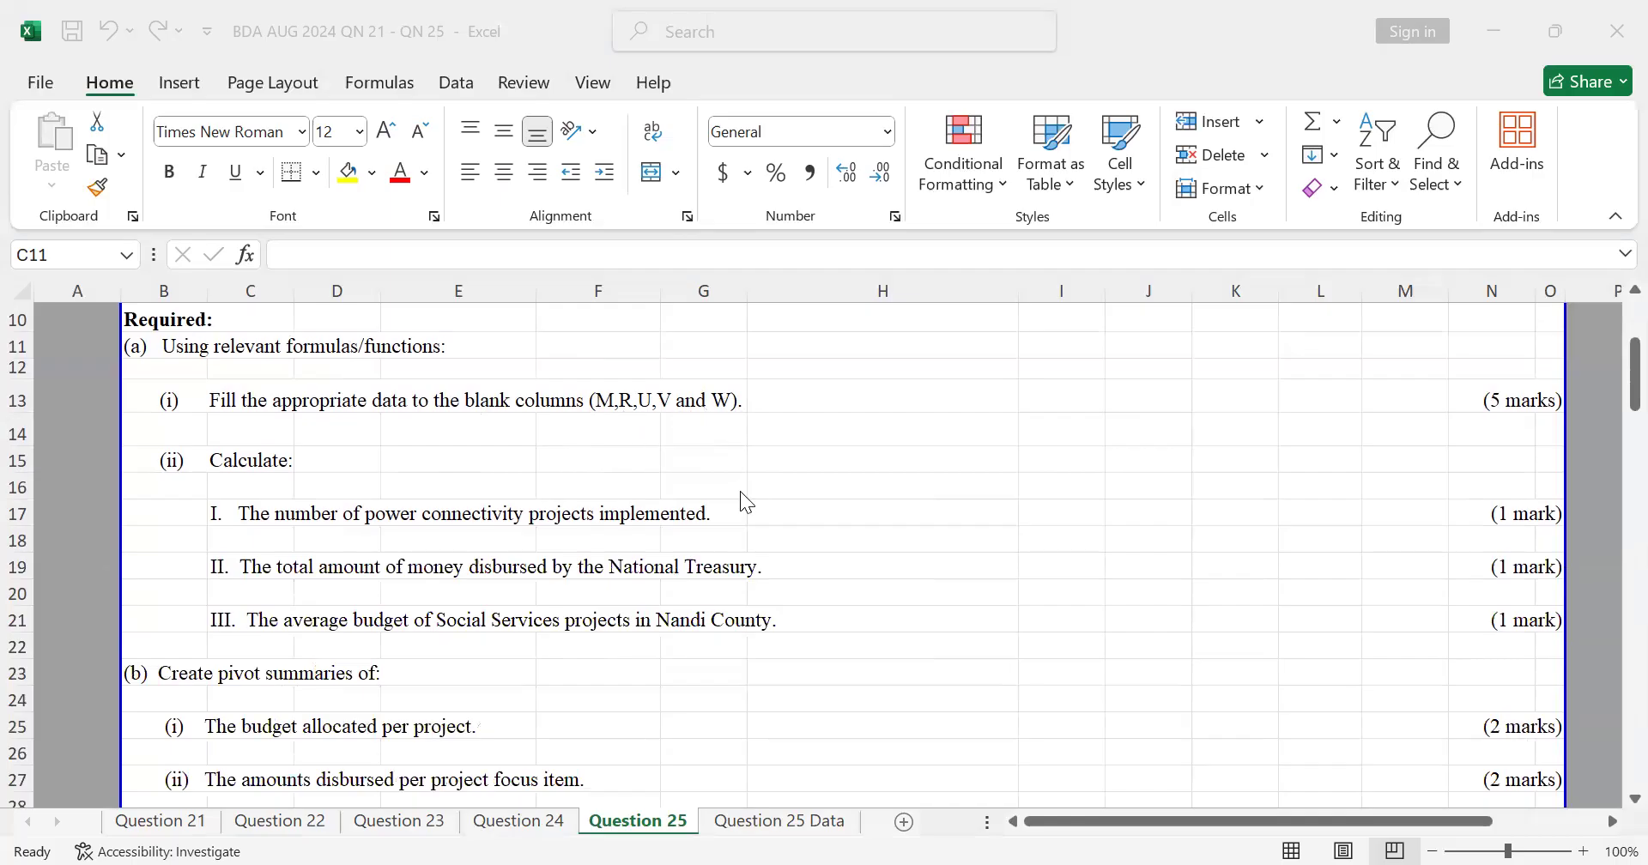
scroll(740, 496, "up", 1)
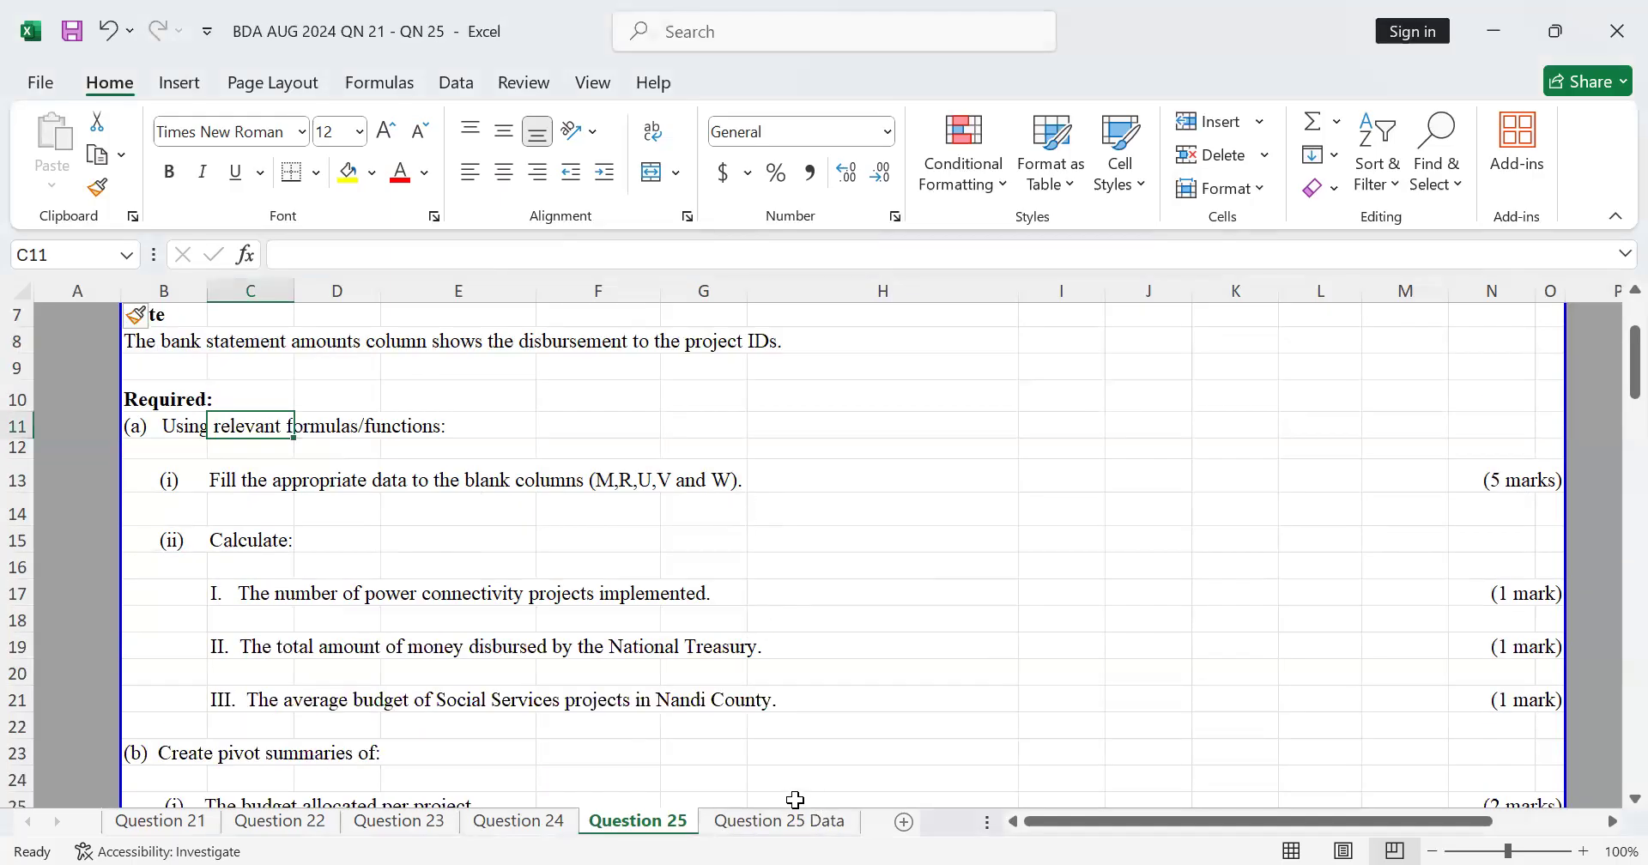
Step: Examine the Question 25 Data sheet's project focus table, bank disbursement table and detailed project breakdown
left_click(820, 827)
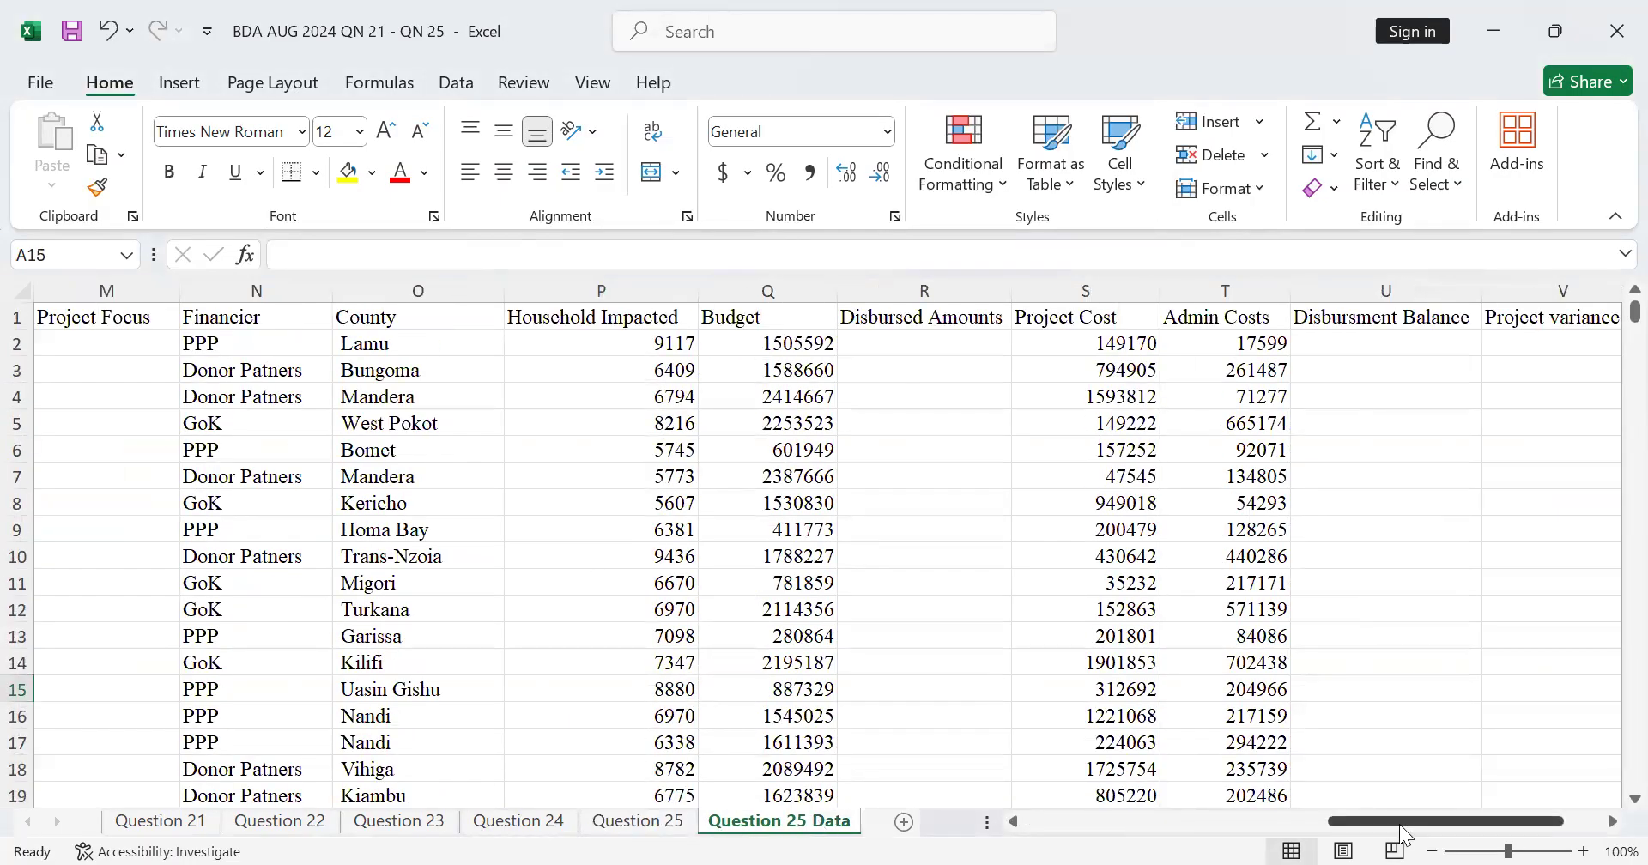
left_click_drag(1400, 824, 1051, 824)
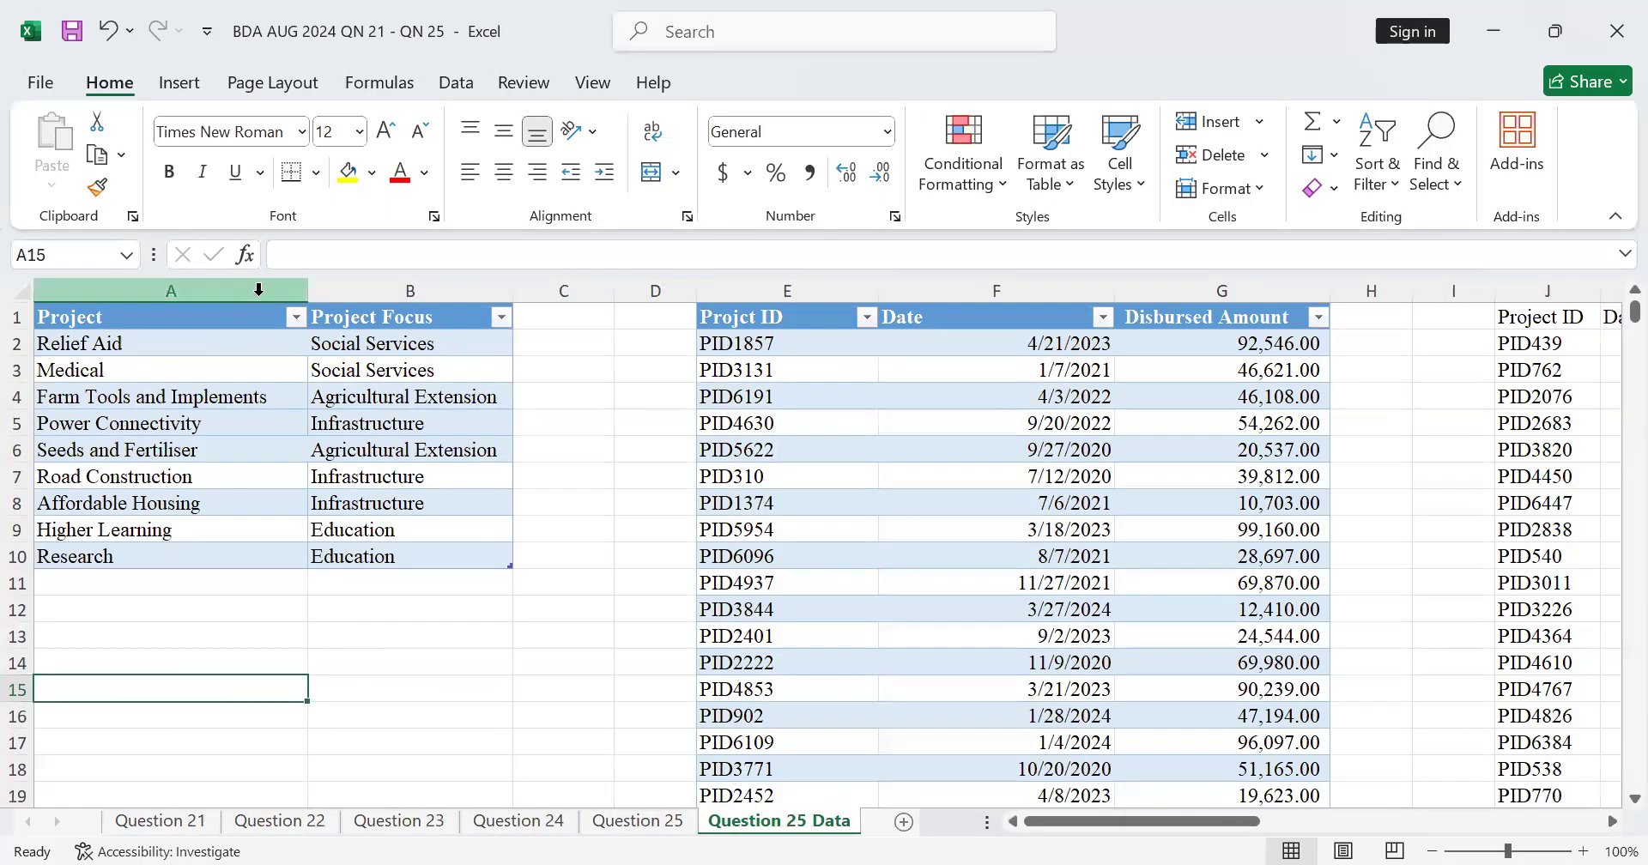
left_click(97, 327)
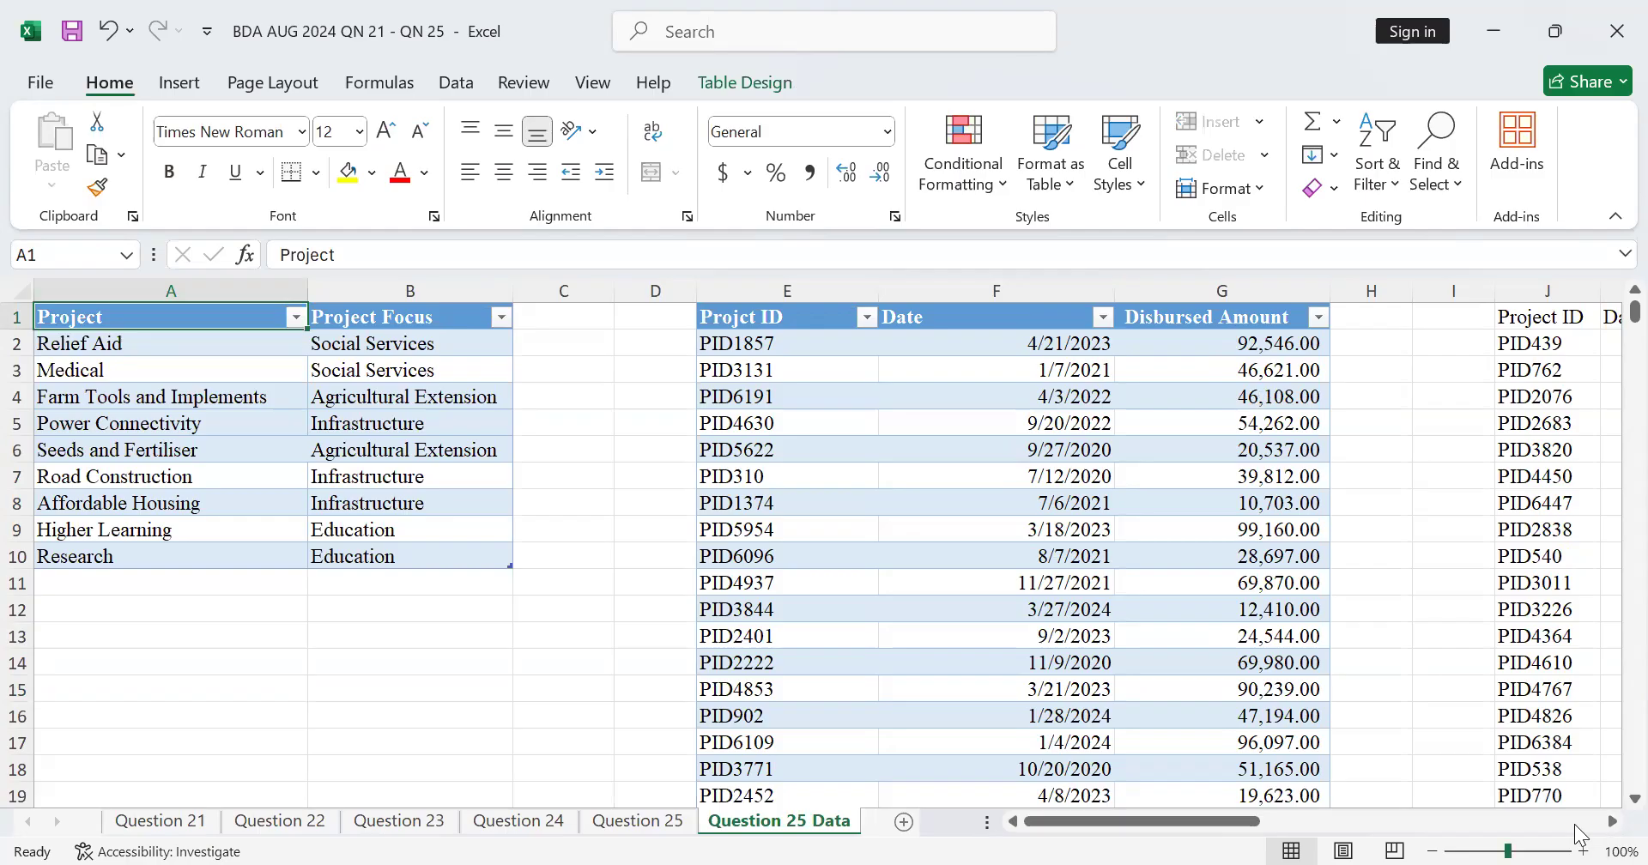
left_click(1602, 825)
left_click(1602, 825)
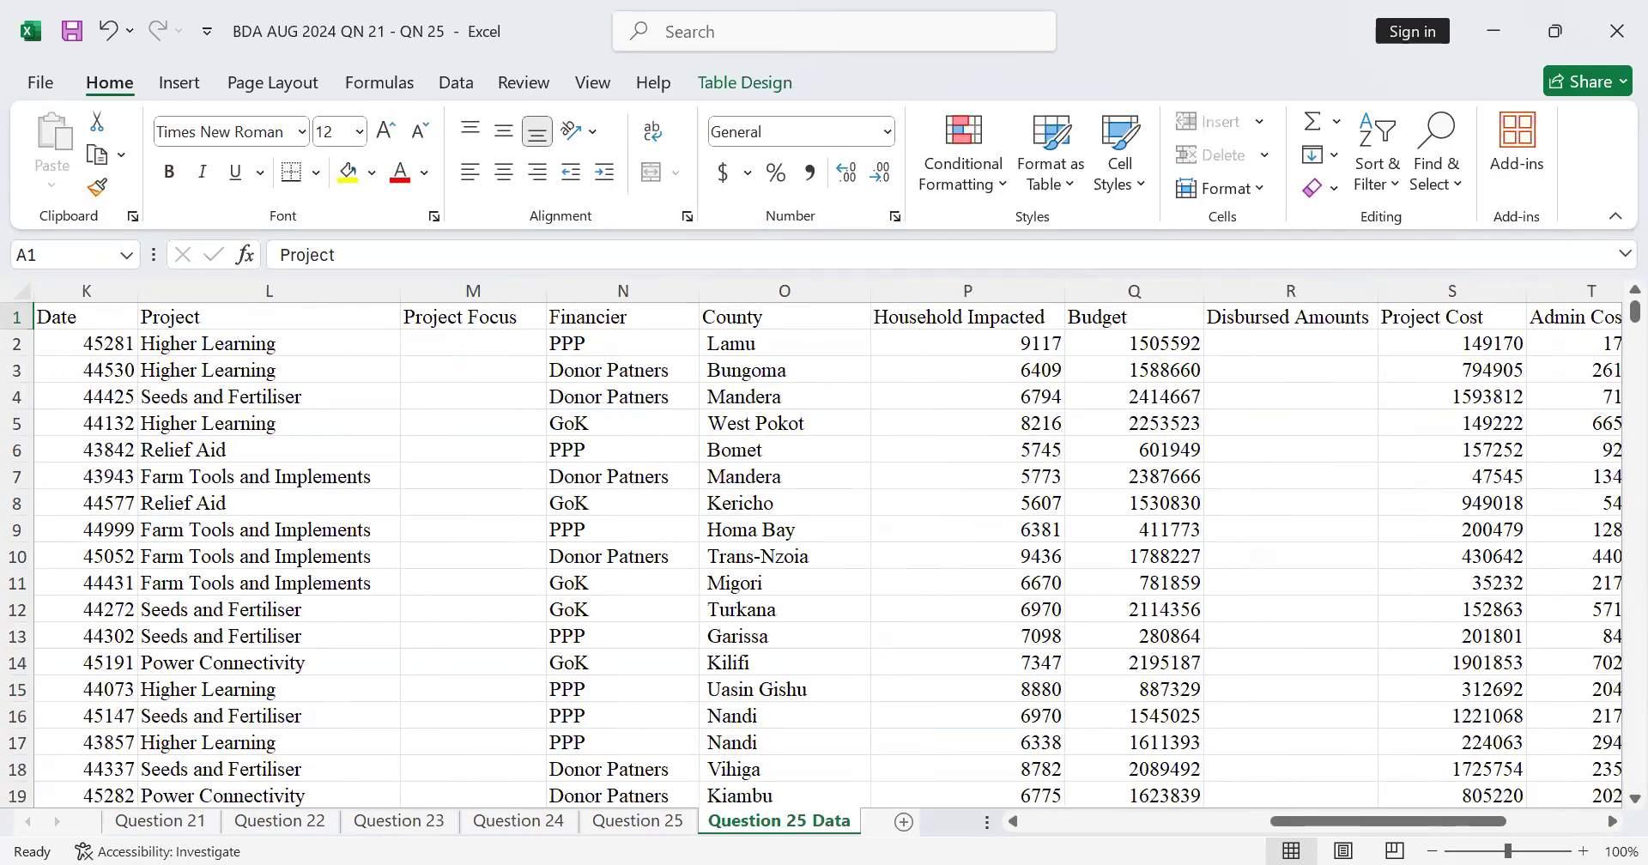
left_click(1196, 827)
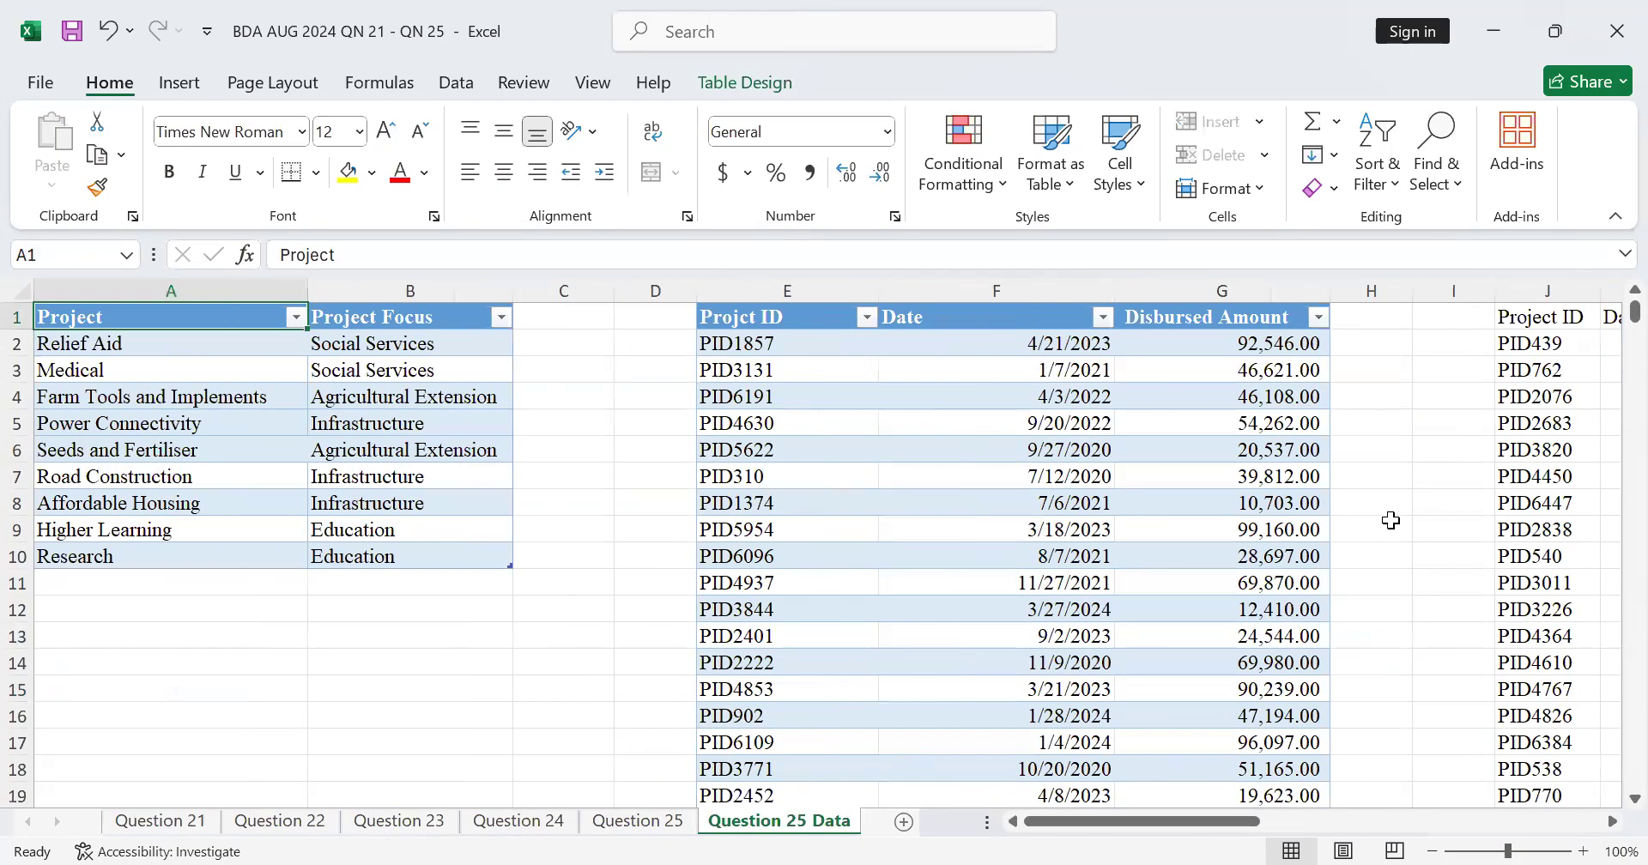
left_click(1596, 822)
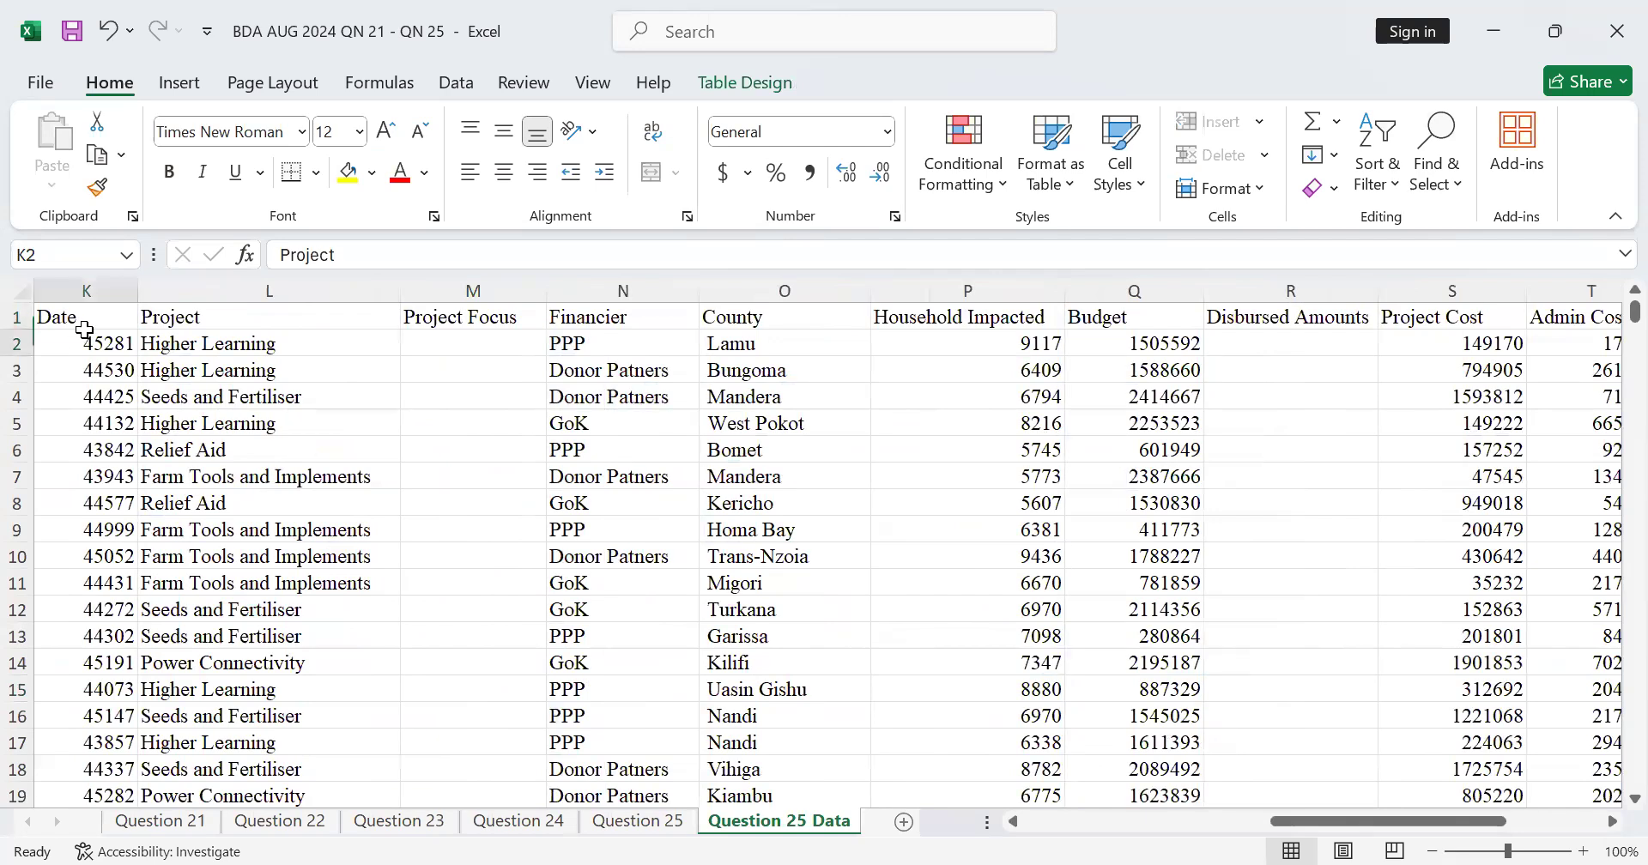
Step: Format the Date column K of the project breakdown as Short Date
left_click(79, 343)
left_click(83, 307)
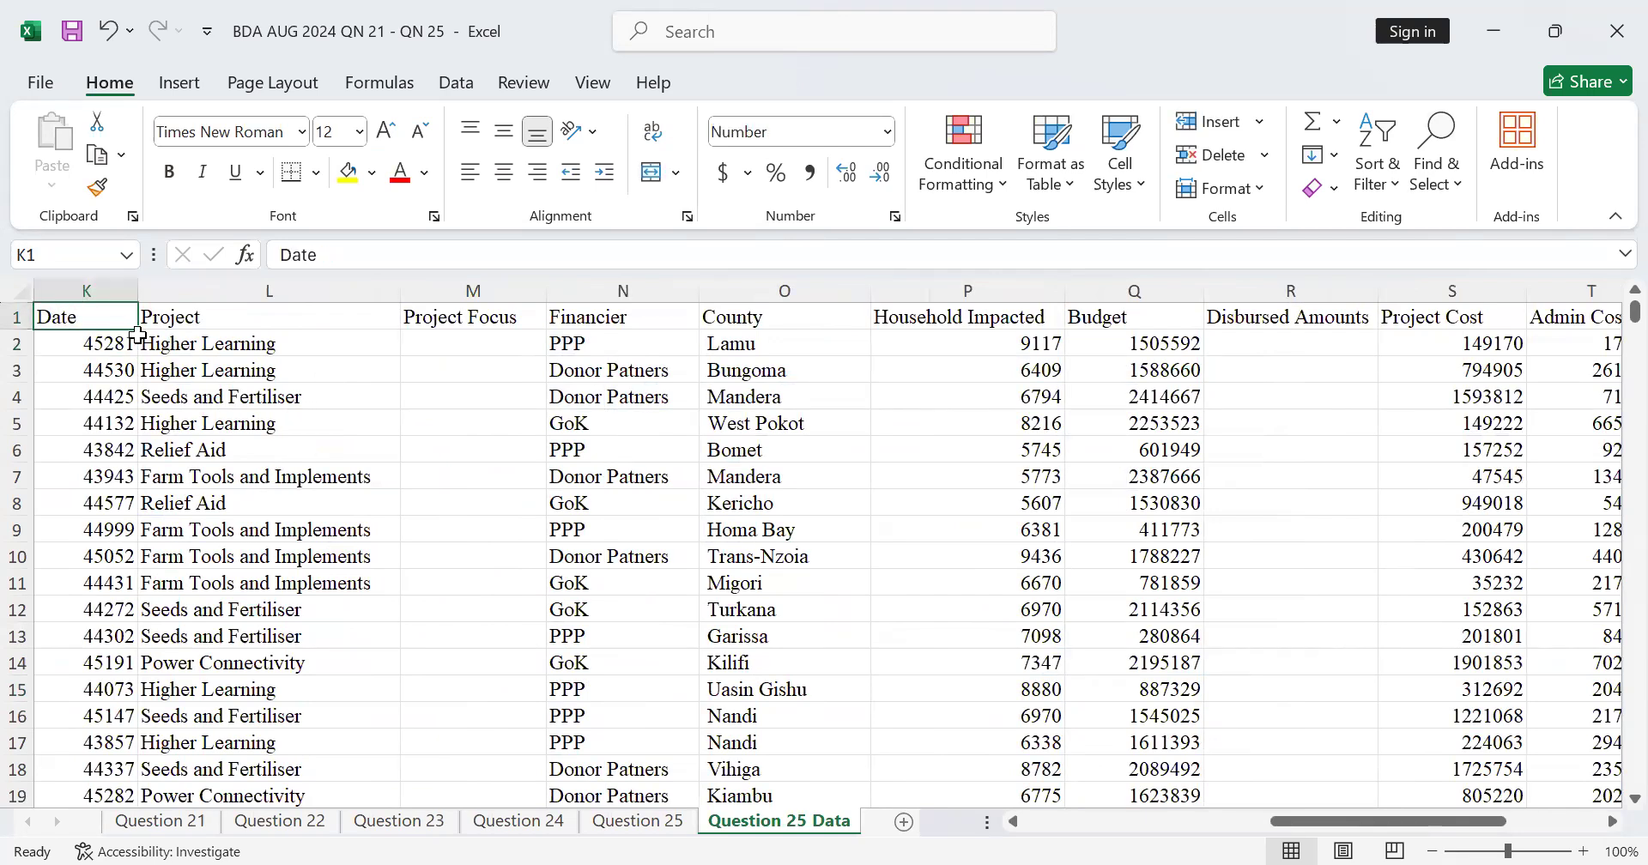
left_click(119, 277)
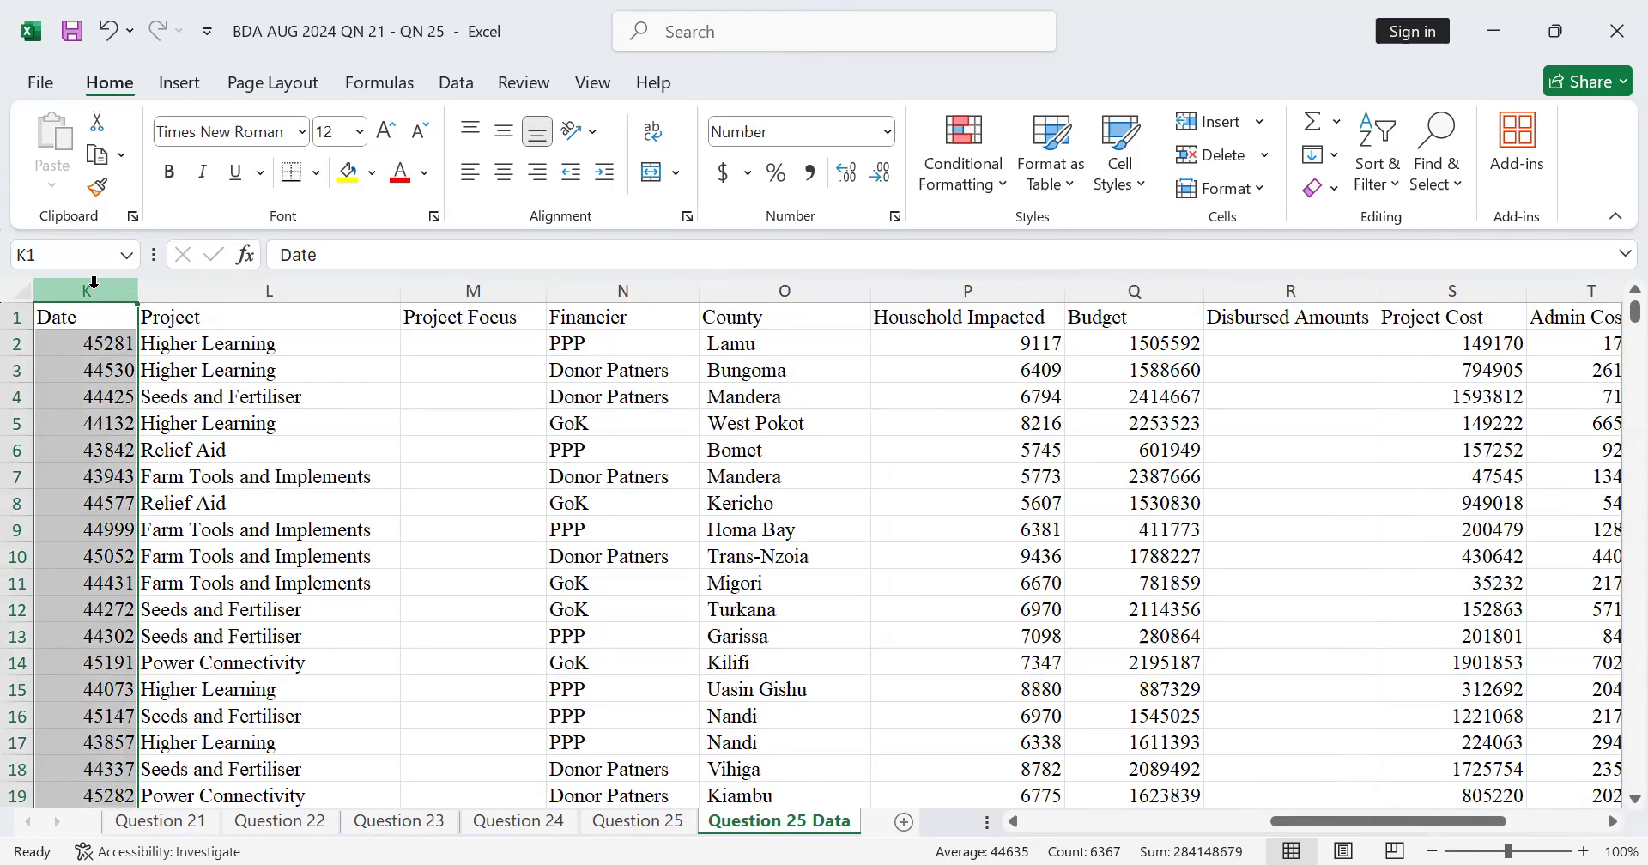
left_click(881, 135)
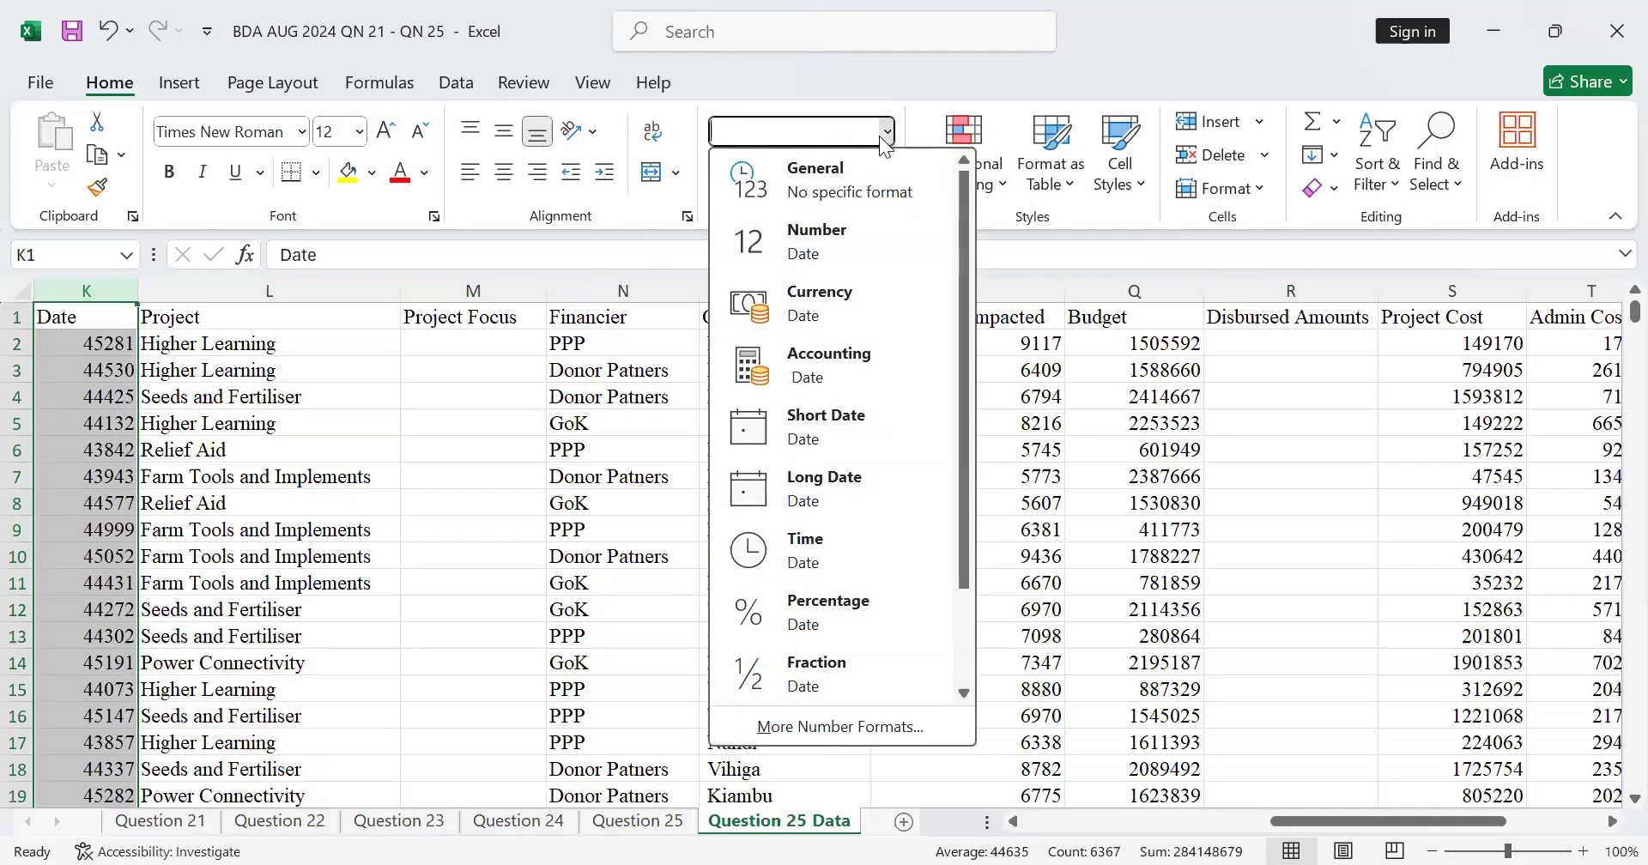
left_click(828, 427)
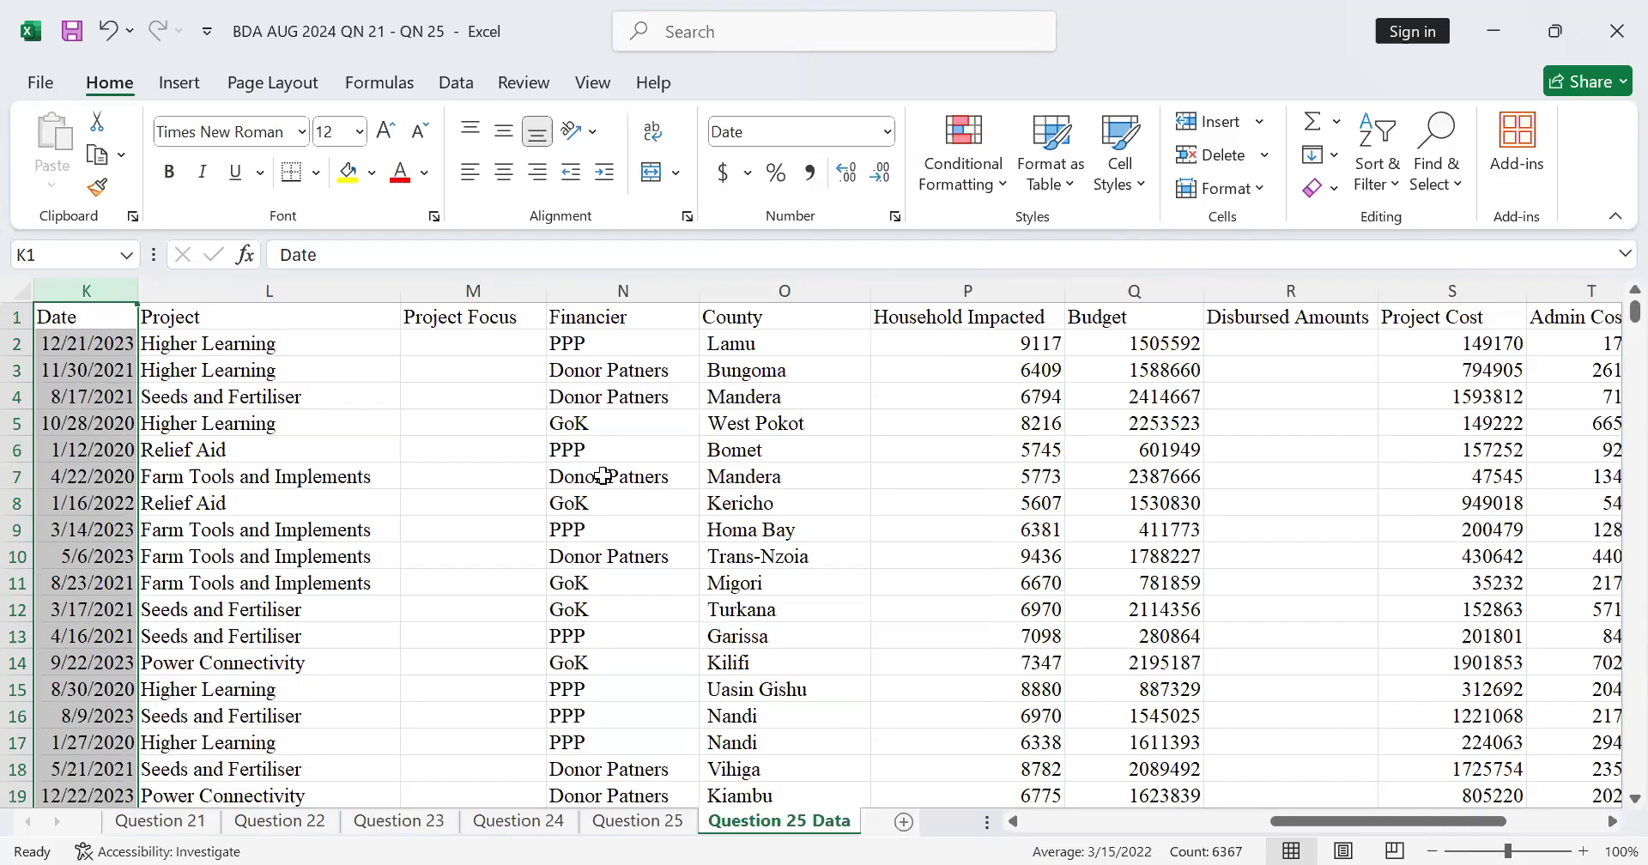
left_click(85, 341)
left_click(89, 311)
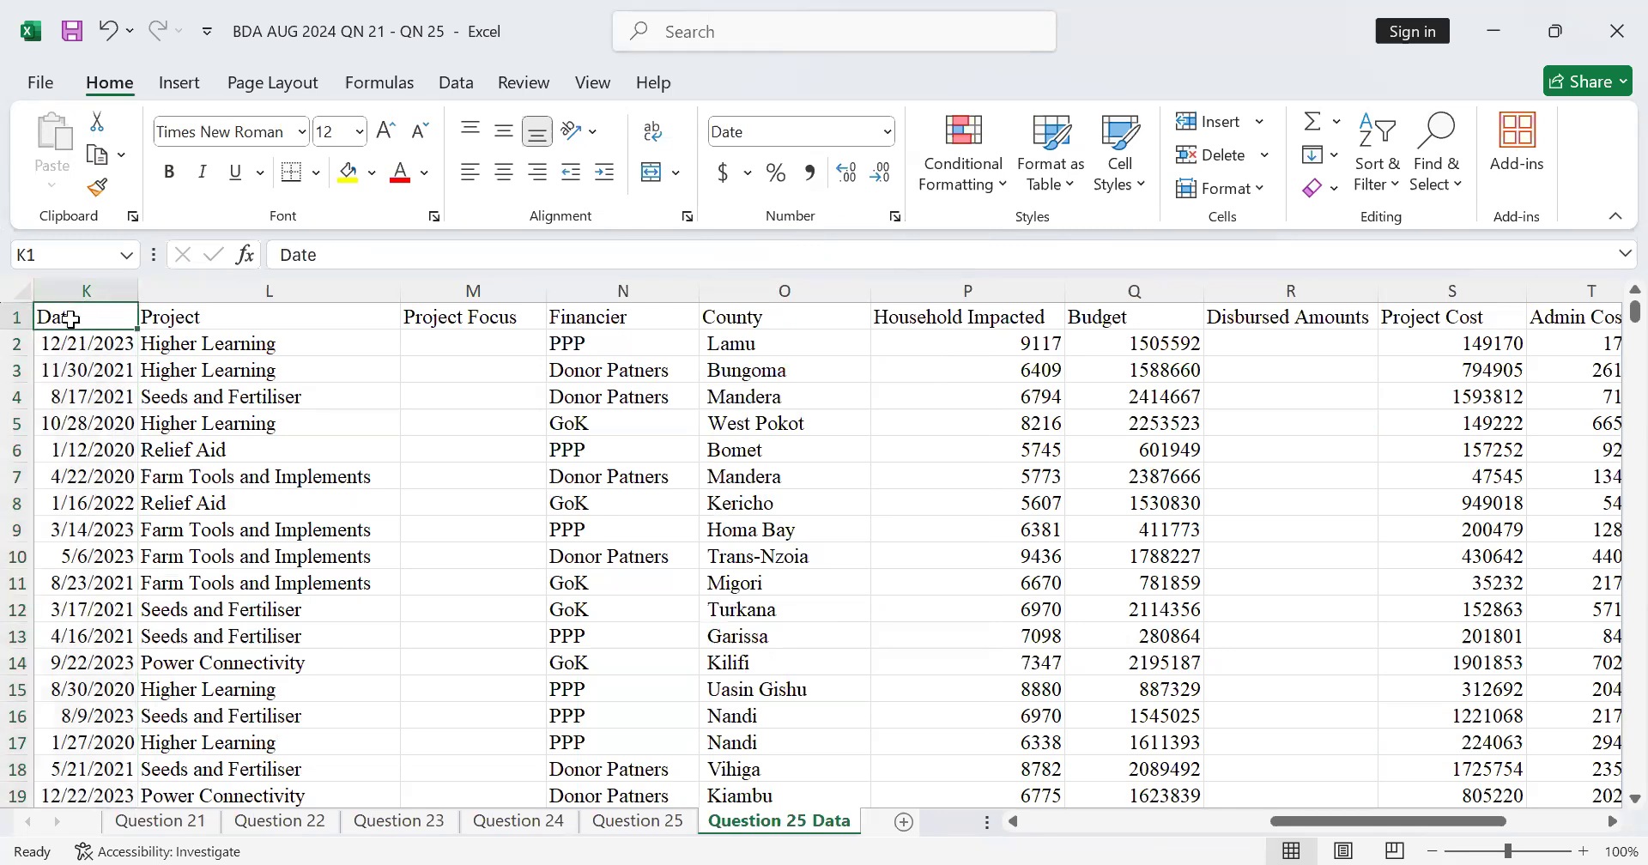
Step: Review the project breakdown headers from Project through Var Status and compare them with the focus and bank disbursement tables
left_click(217, 322)
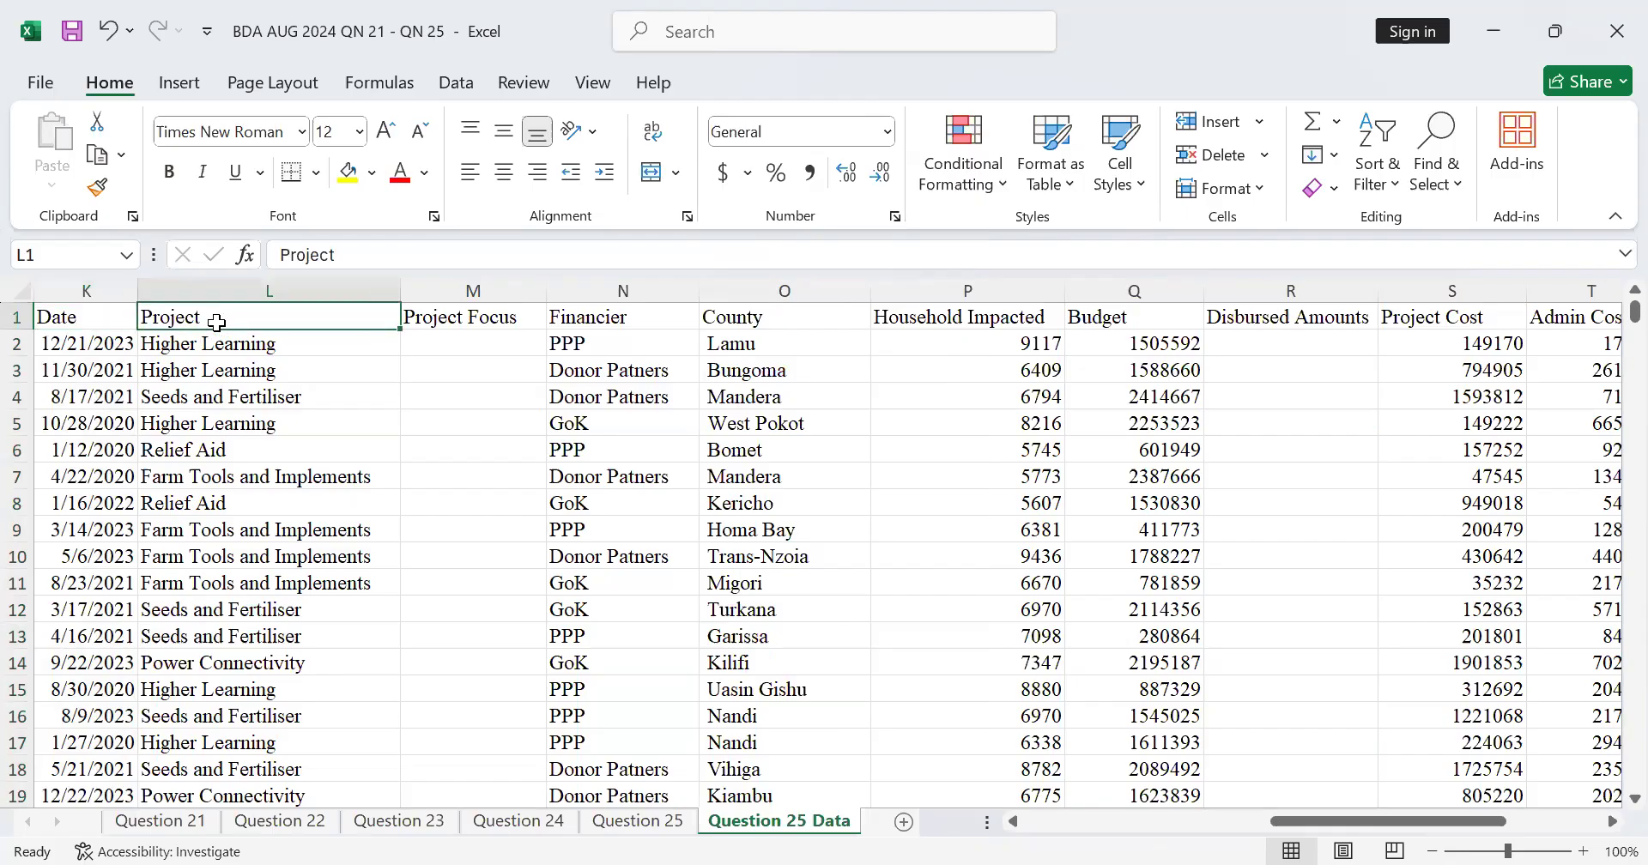
left_click(502, 317)
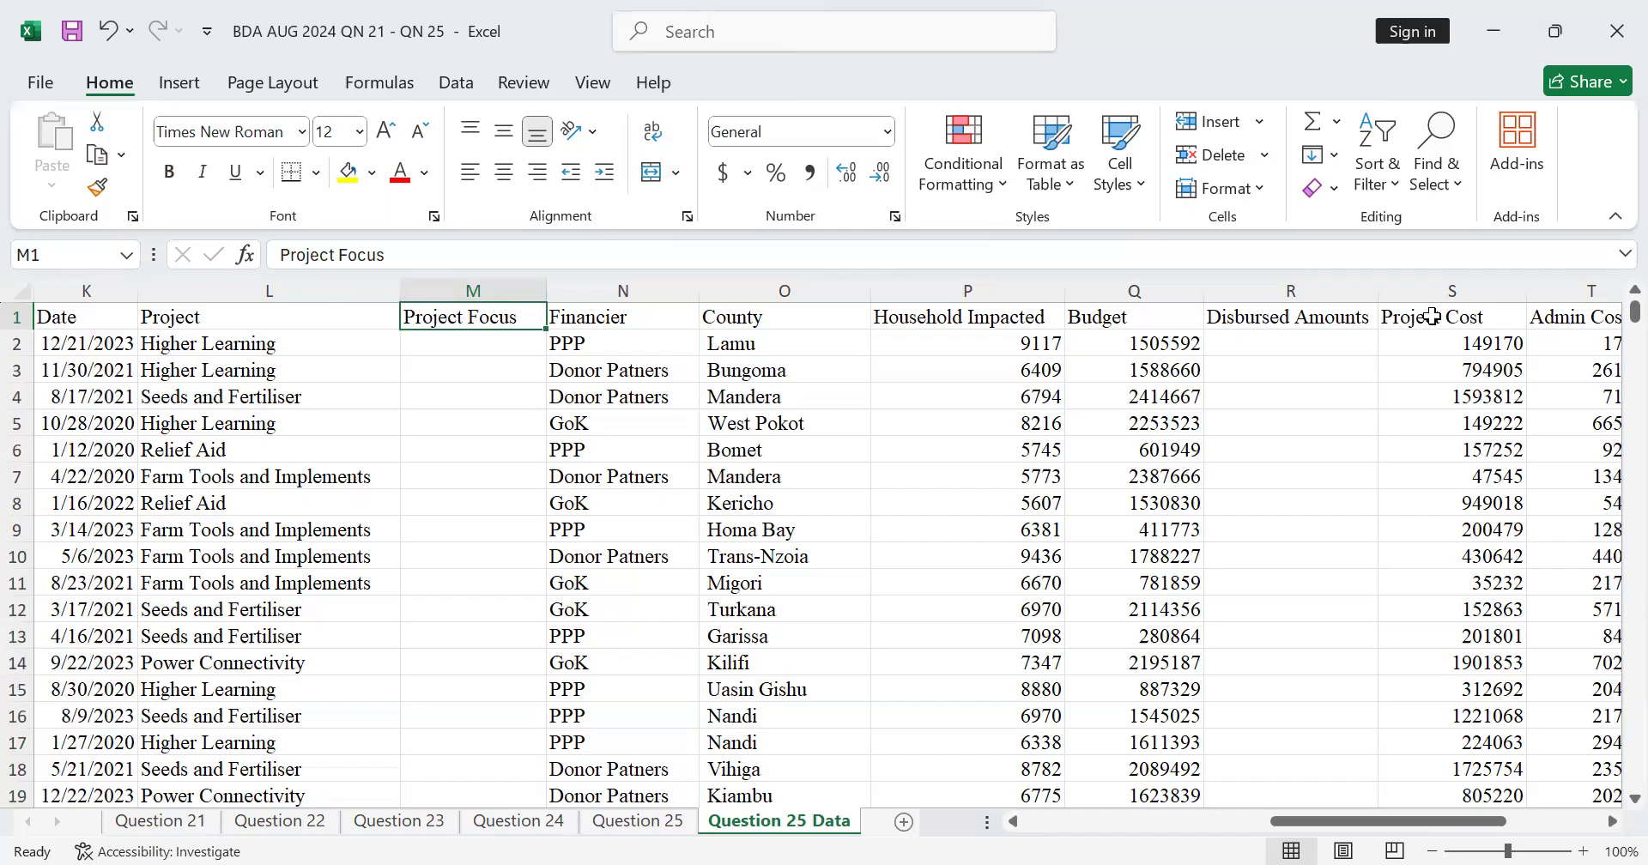
left_click(1468, 323)
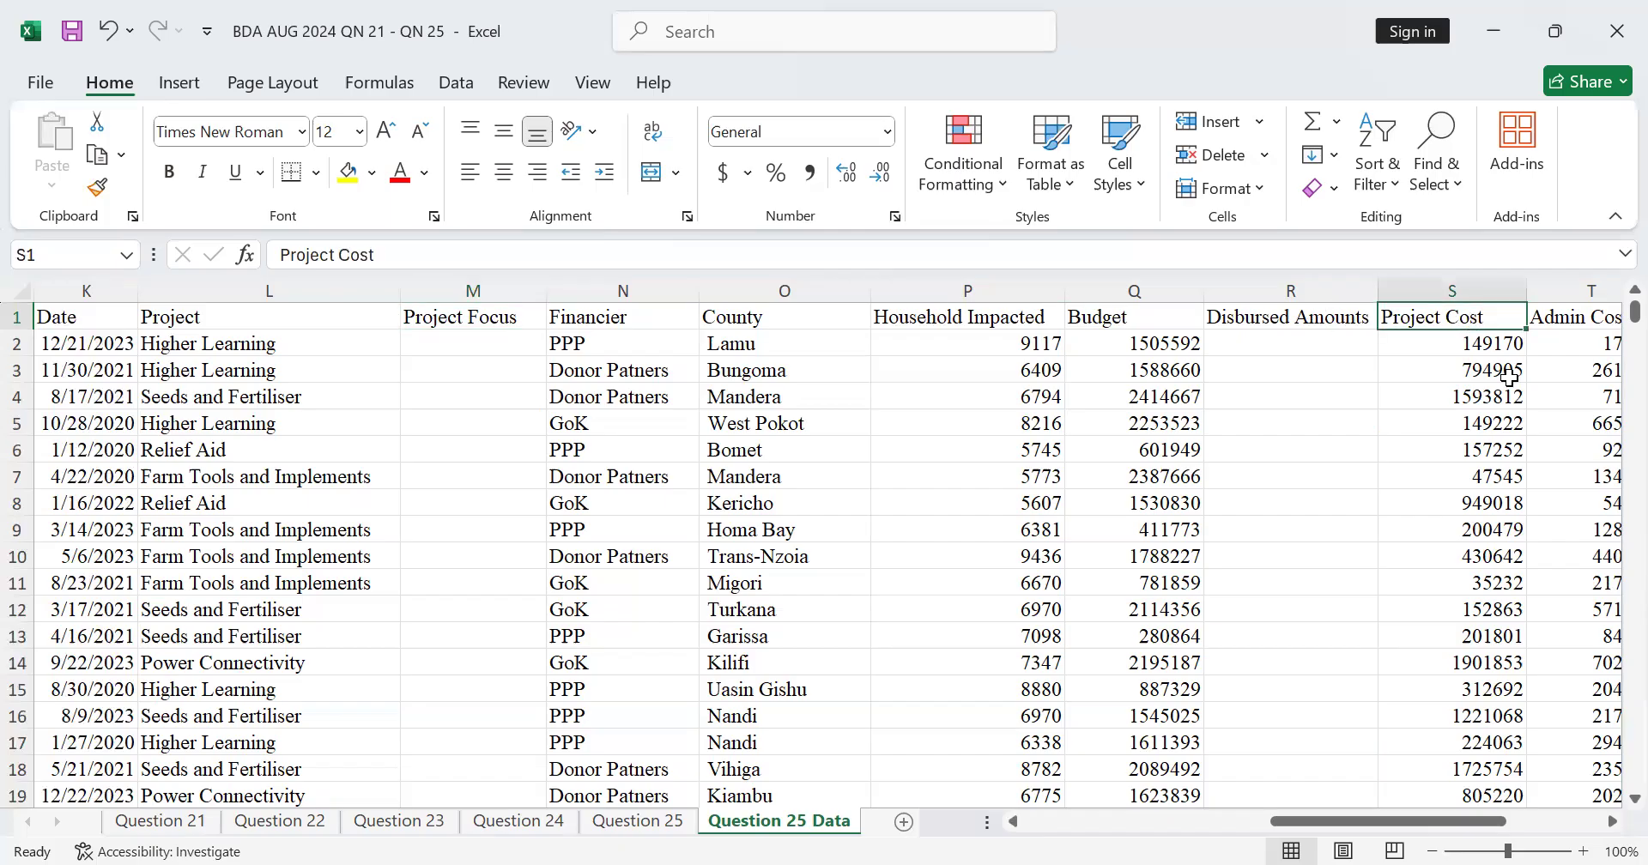
left_click(1613, 822)
left_click(1613, 823)
left_click(1613, 822)
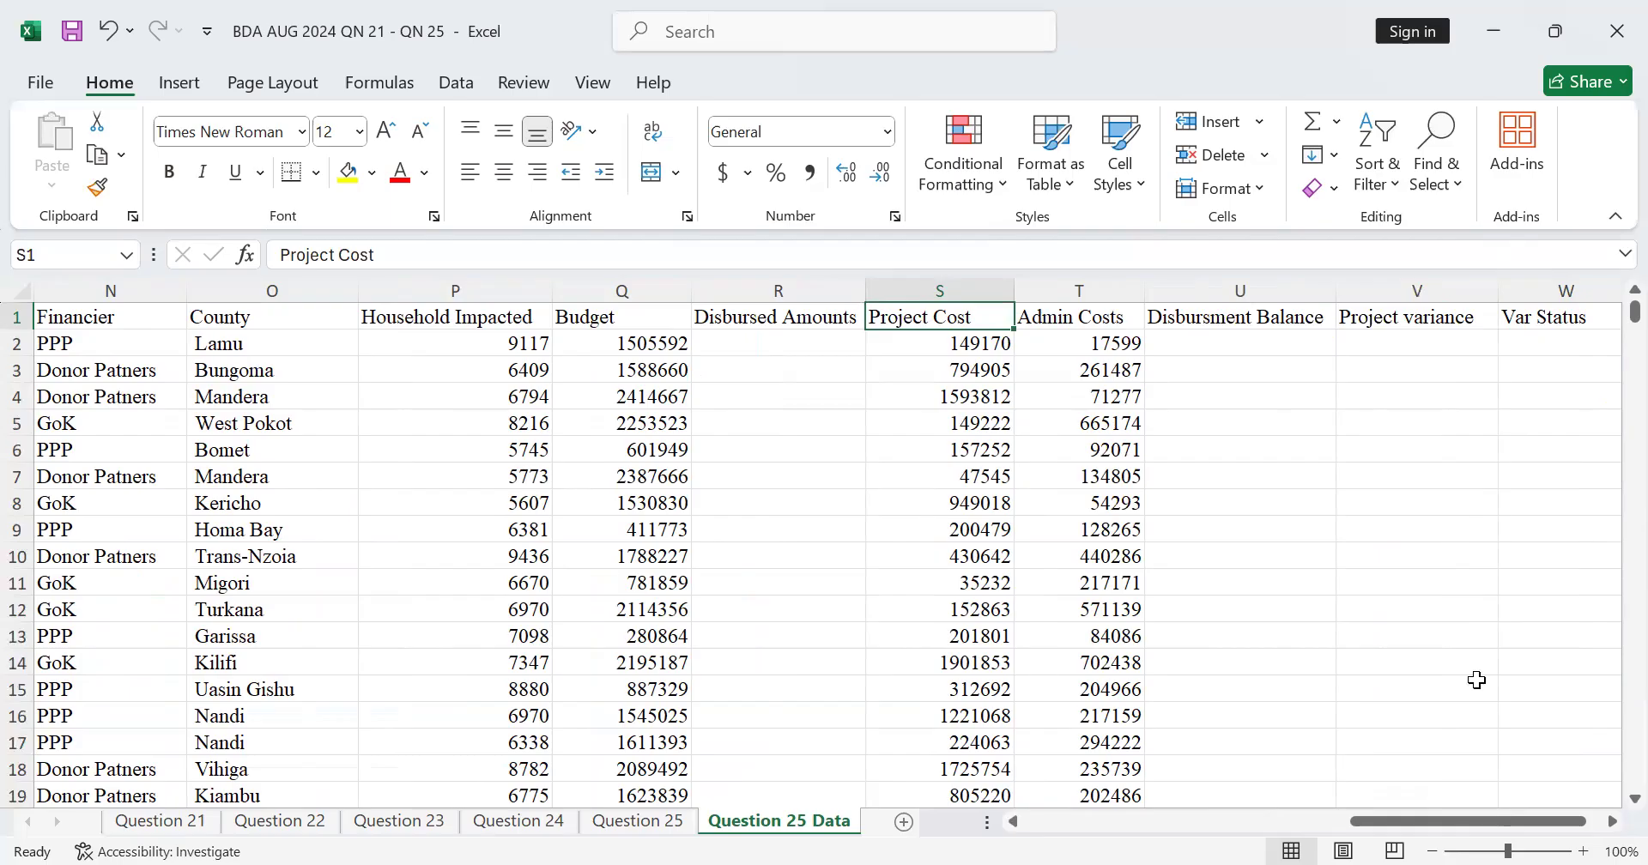
left_click_drag(1399, 821, 981, 828)
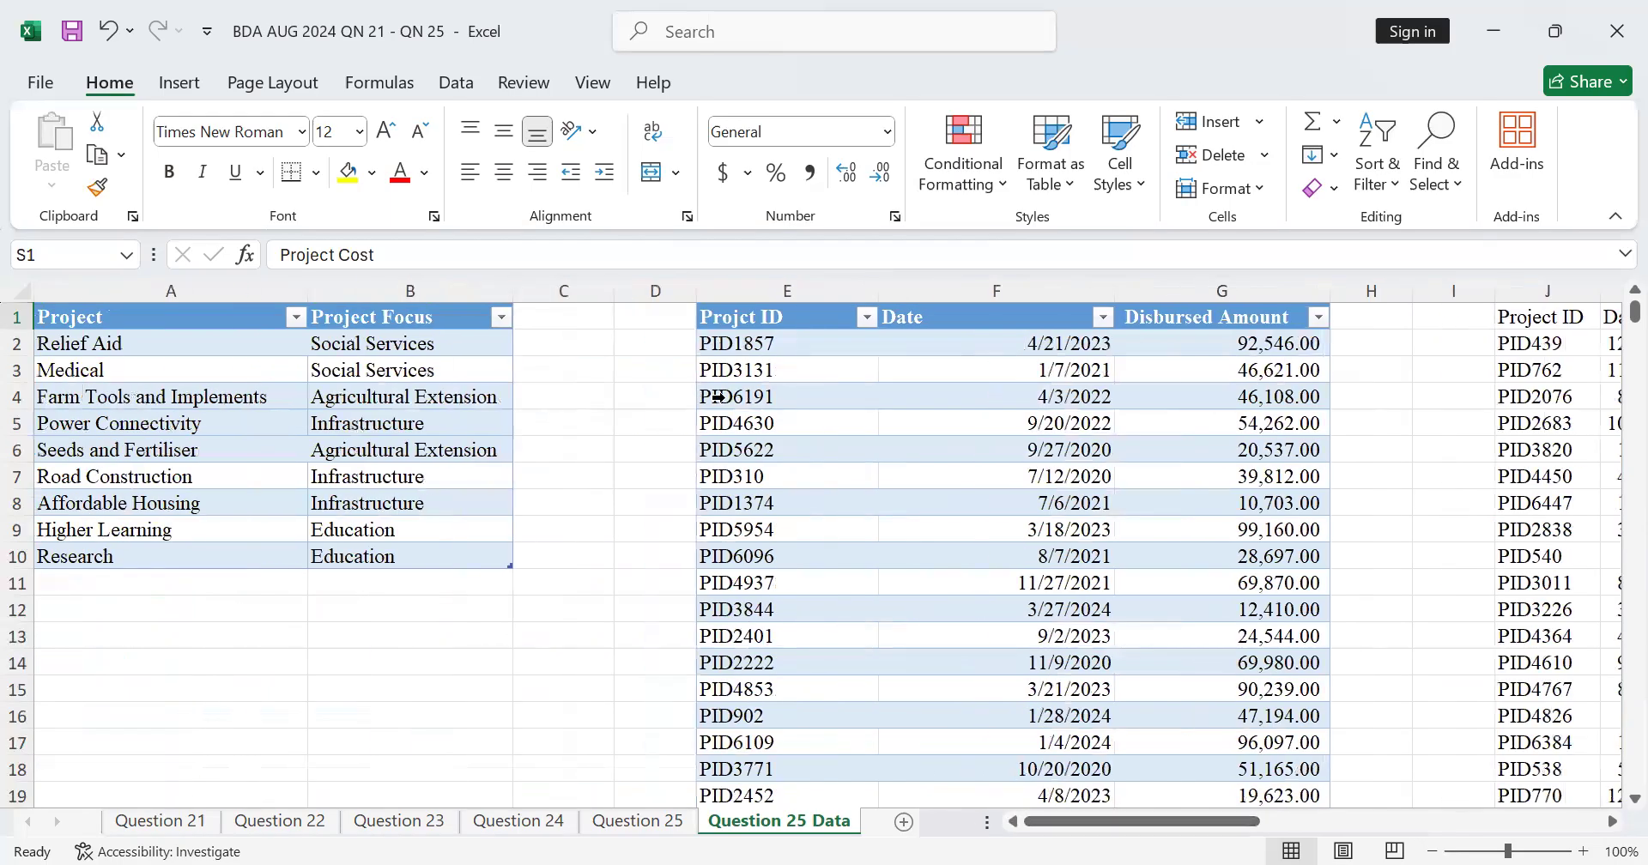
left_click(1612, 822)
left_click_drag(1612, 822, 1612, 821)
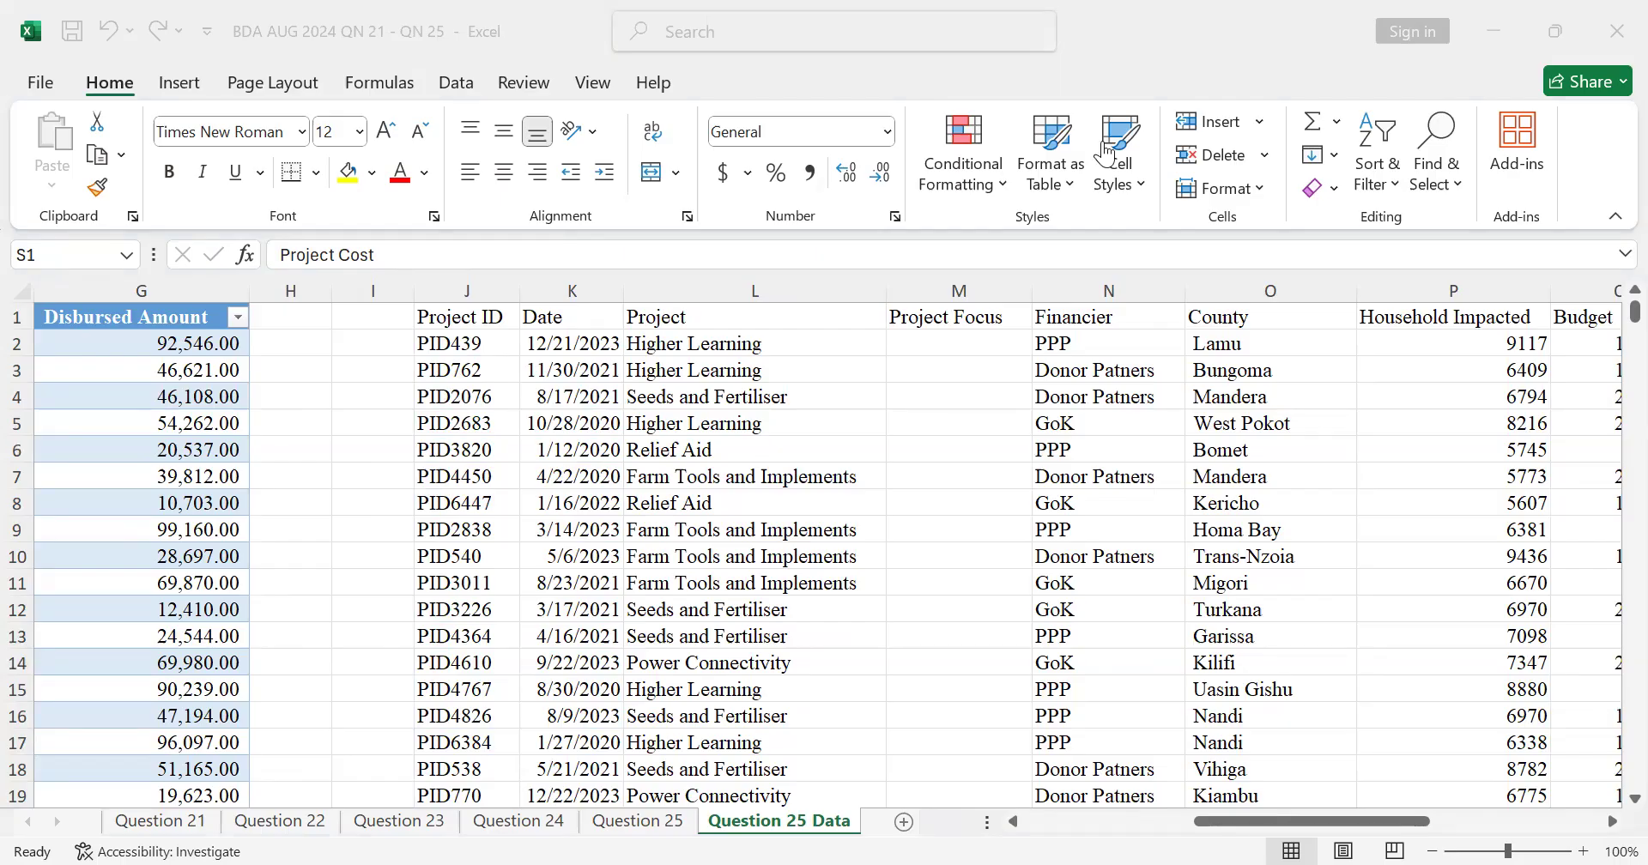
Step: Reapply the Short Date format to the whole Date column K and select the first project entry in L2
left_click(593, 316)
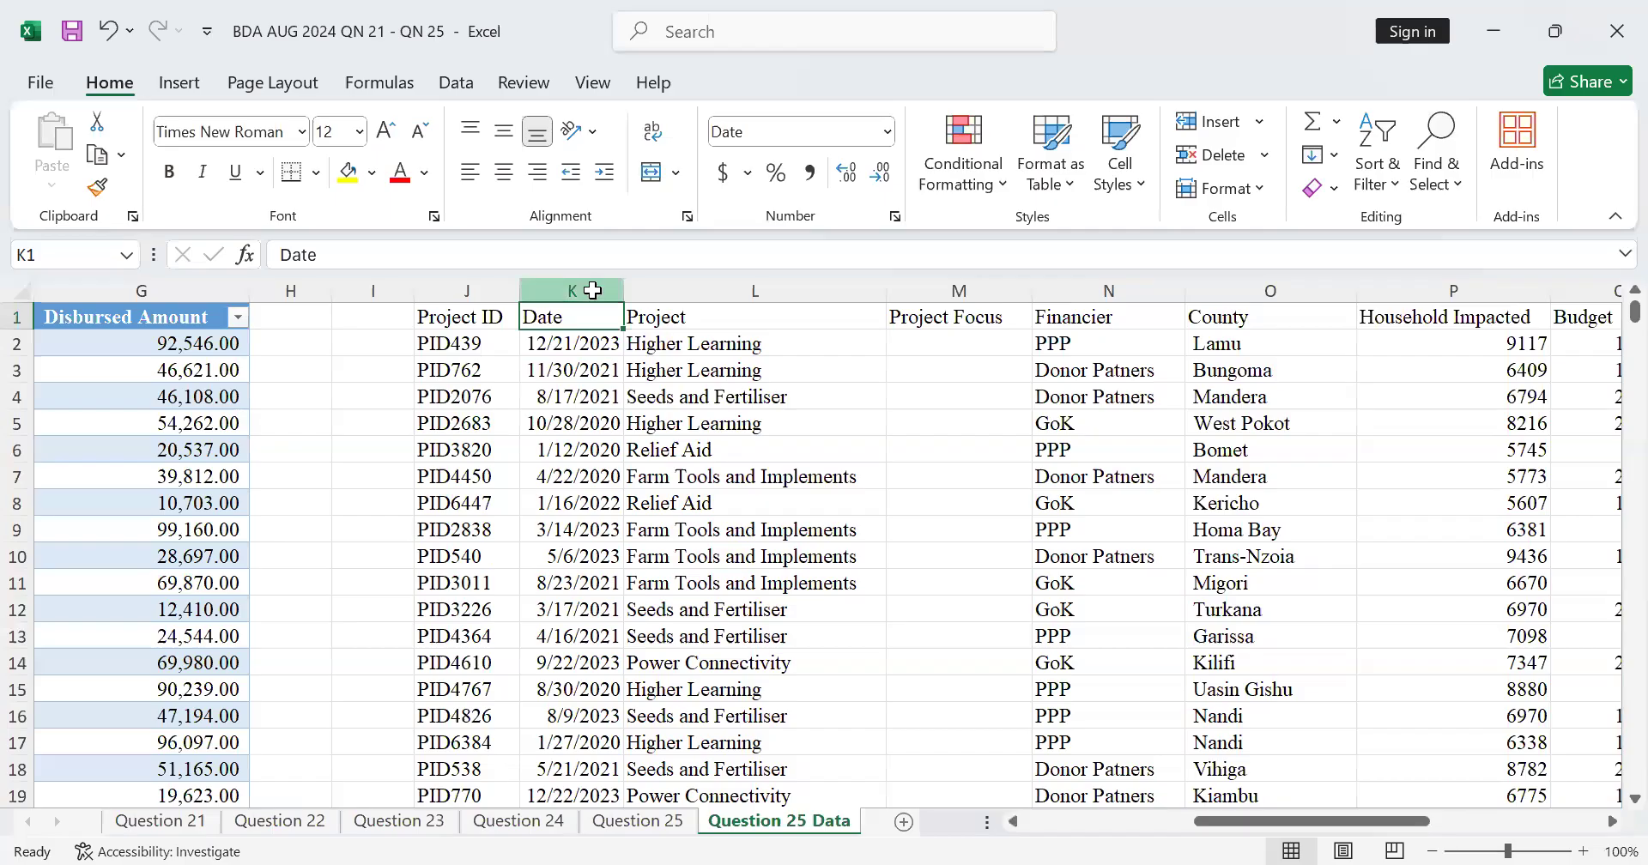
left_click(593, 288)
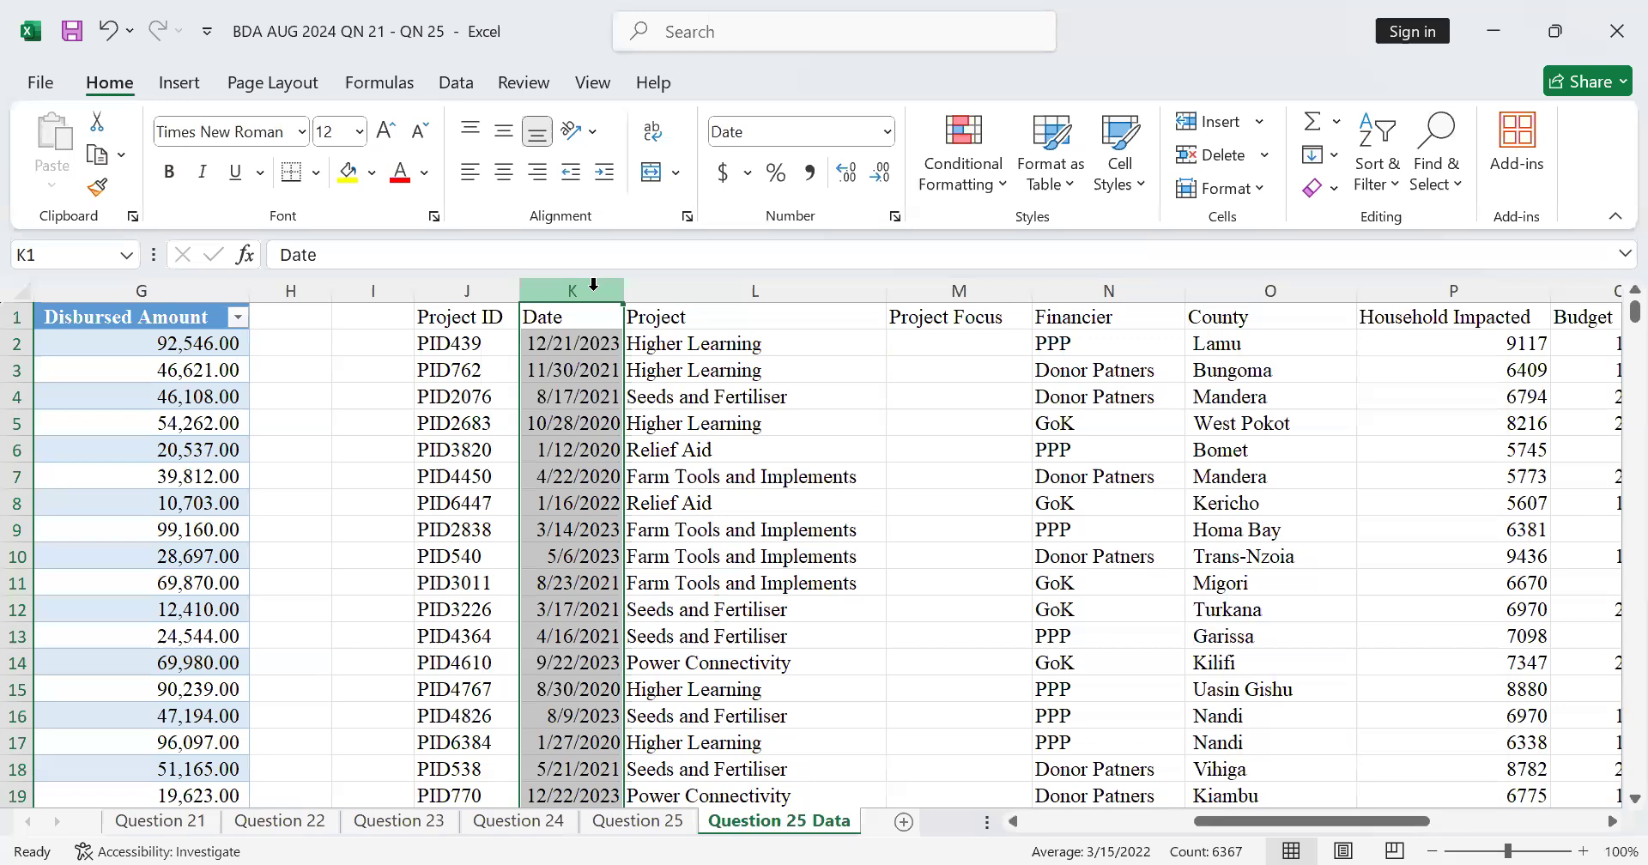
left_click(886, 132)
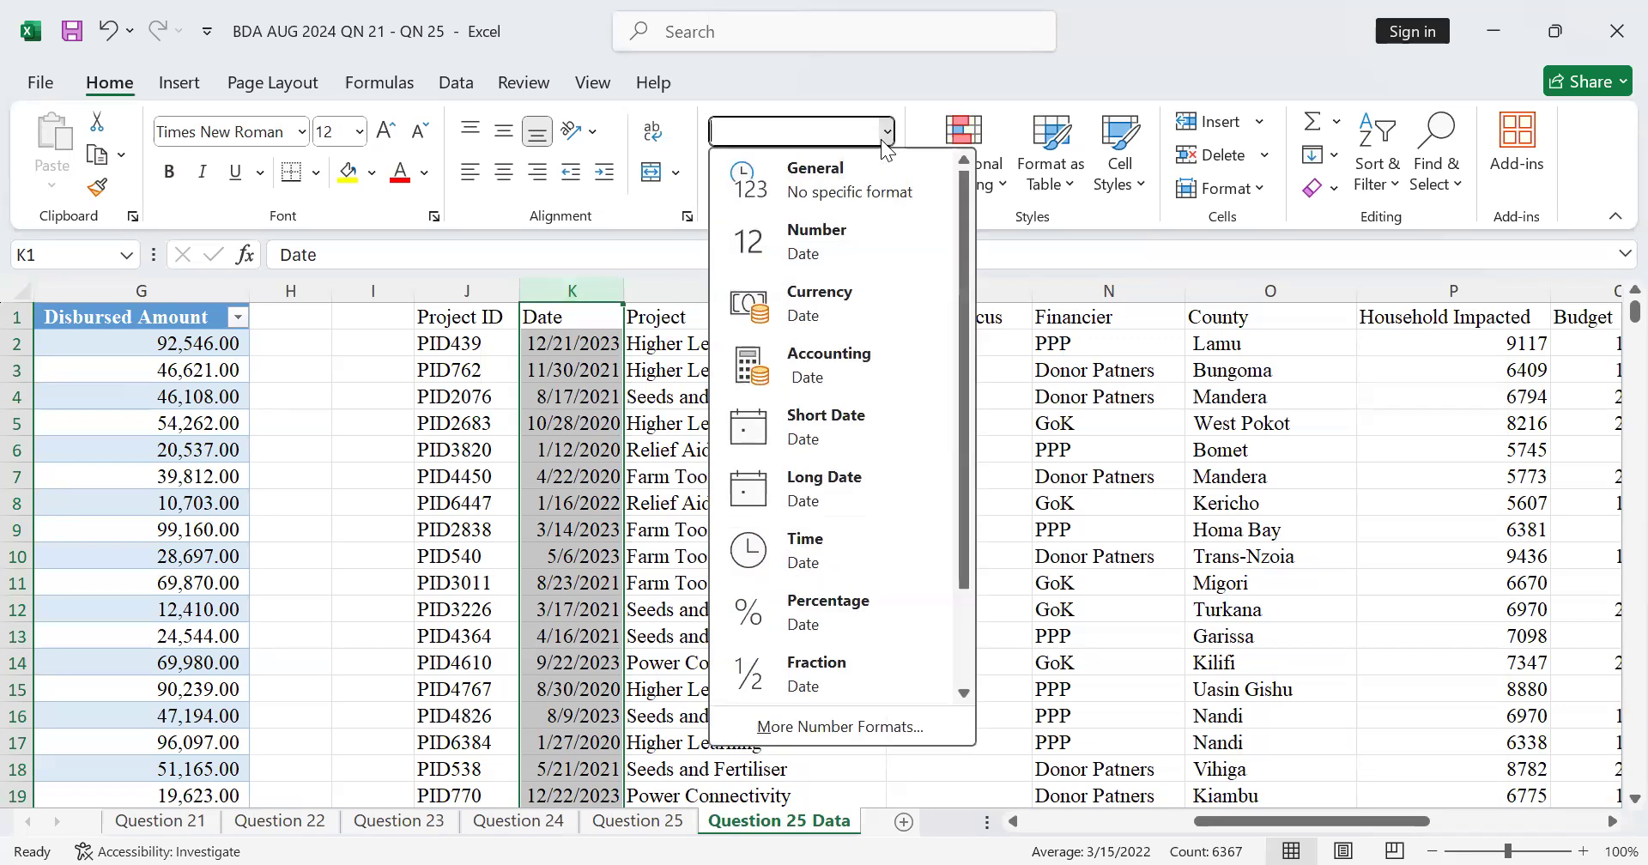
left_click(855, 422)
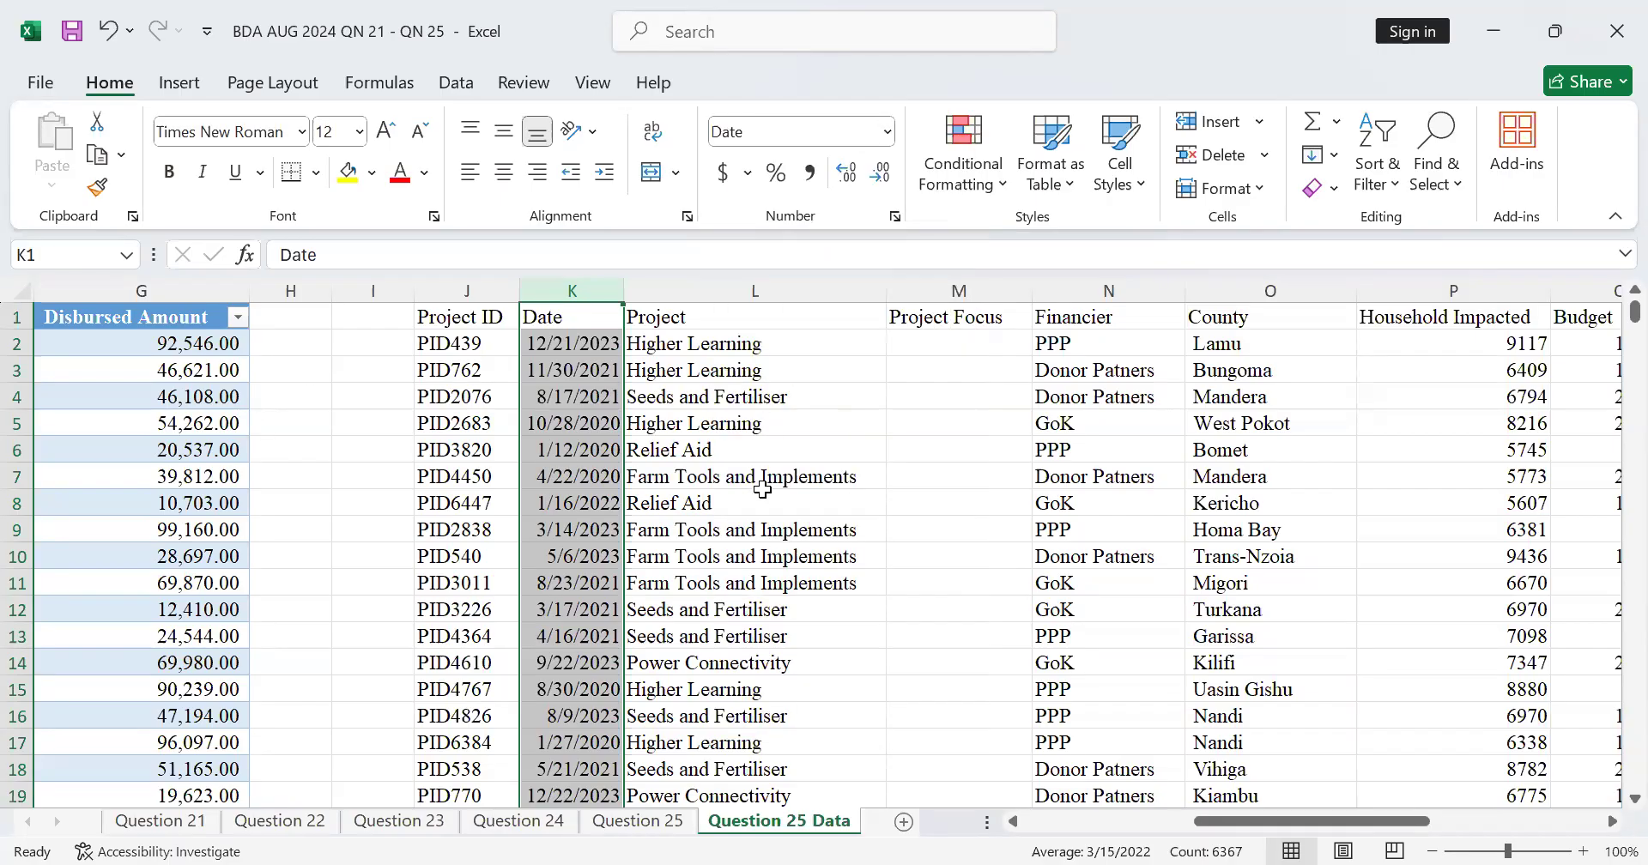
left_click(745, 346)
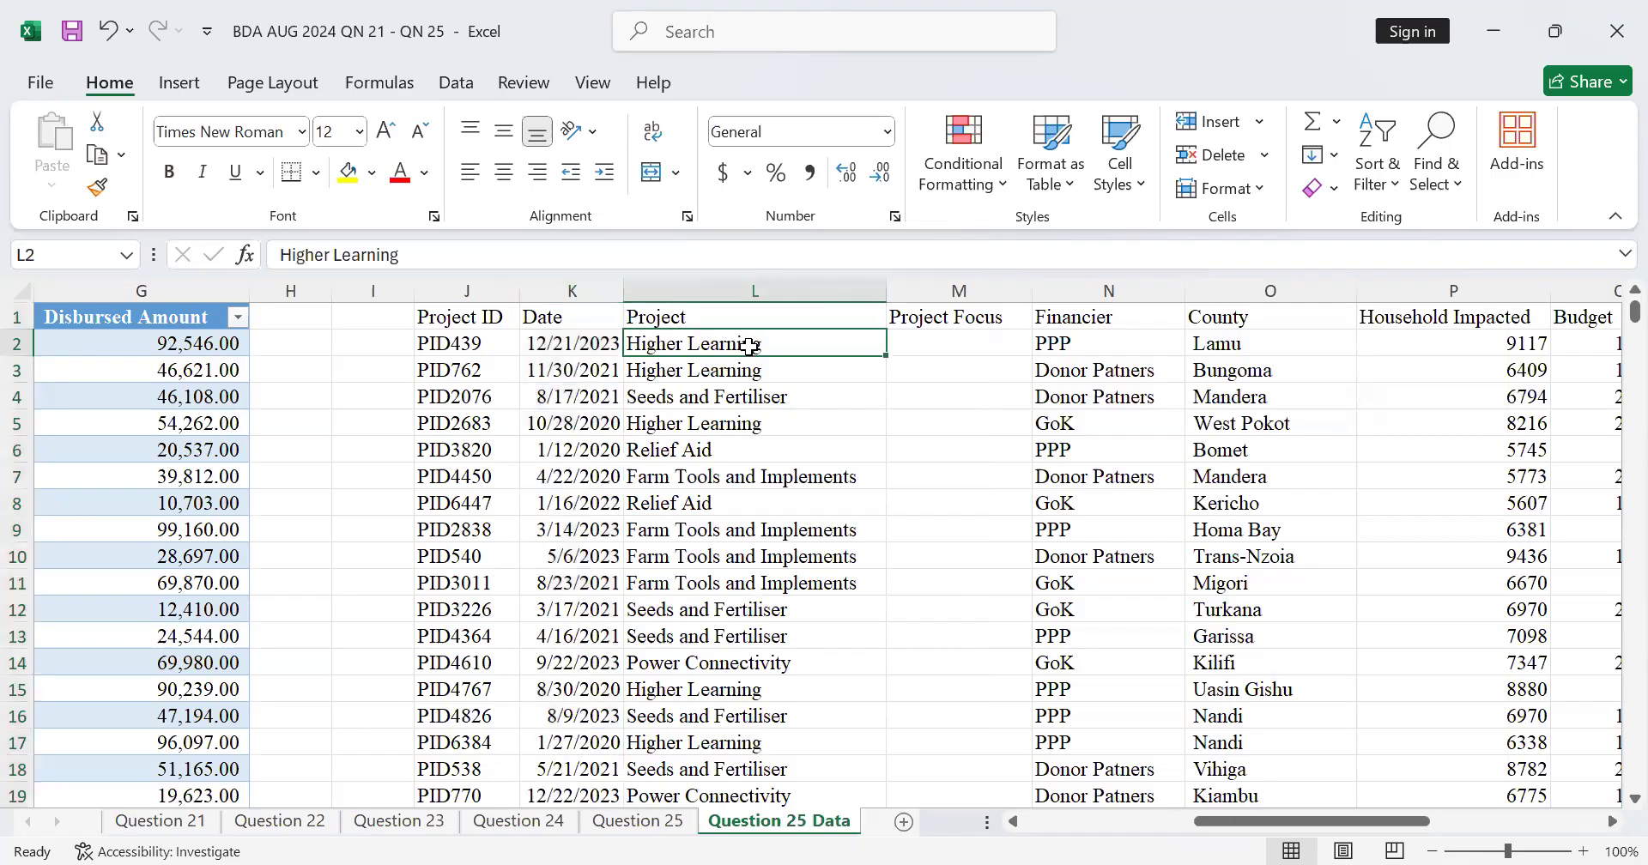
Step: Compare the empty Project Focus column M with the project focus table in columns A and B
left_click(999, 356)
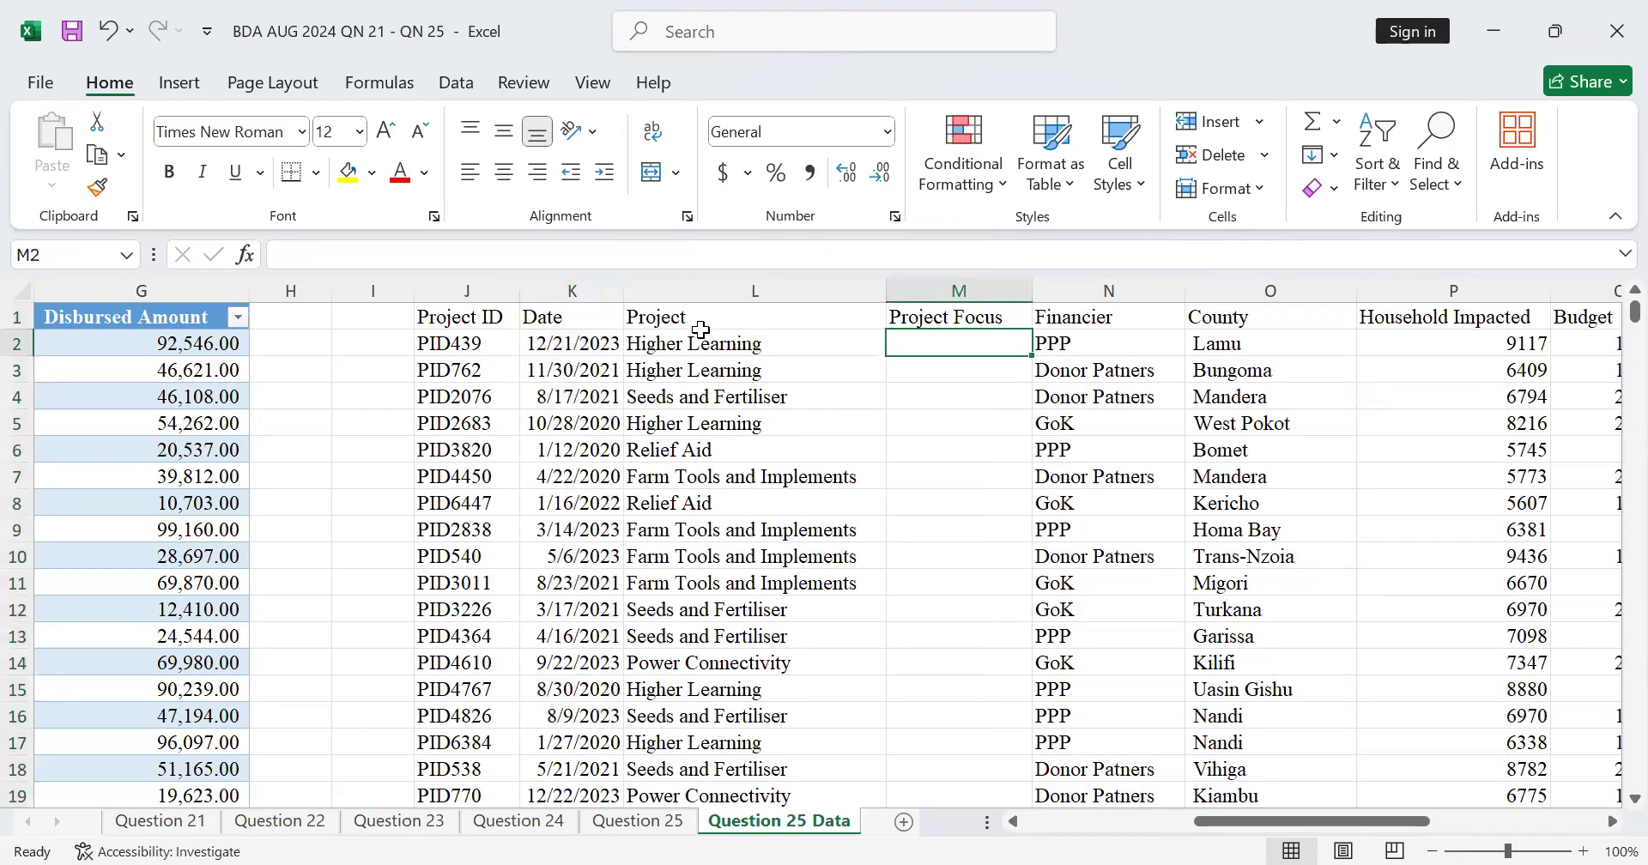
left_click_drag(1279, 815, 1013, 802)
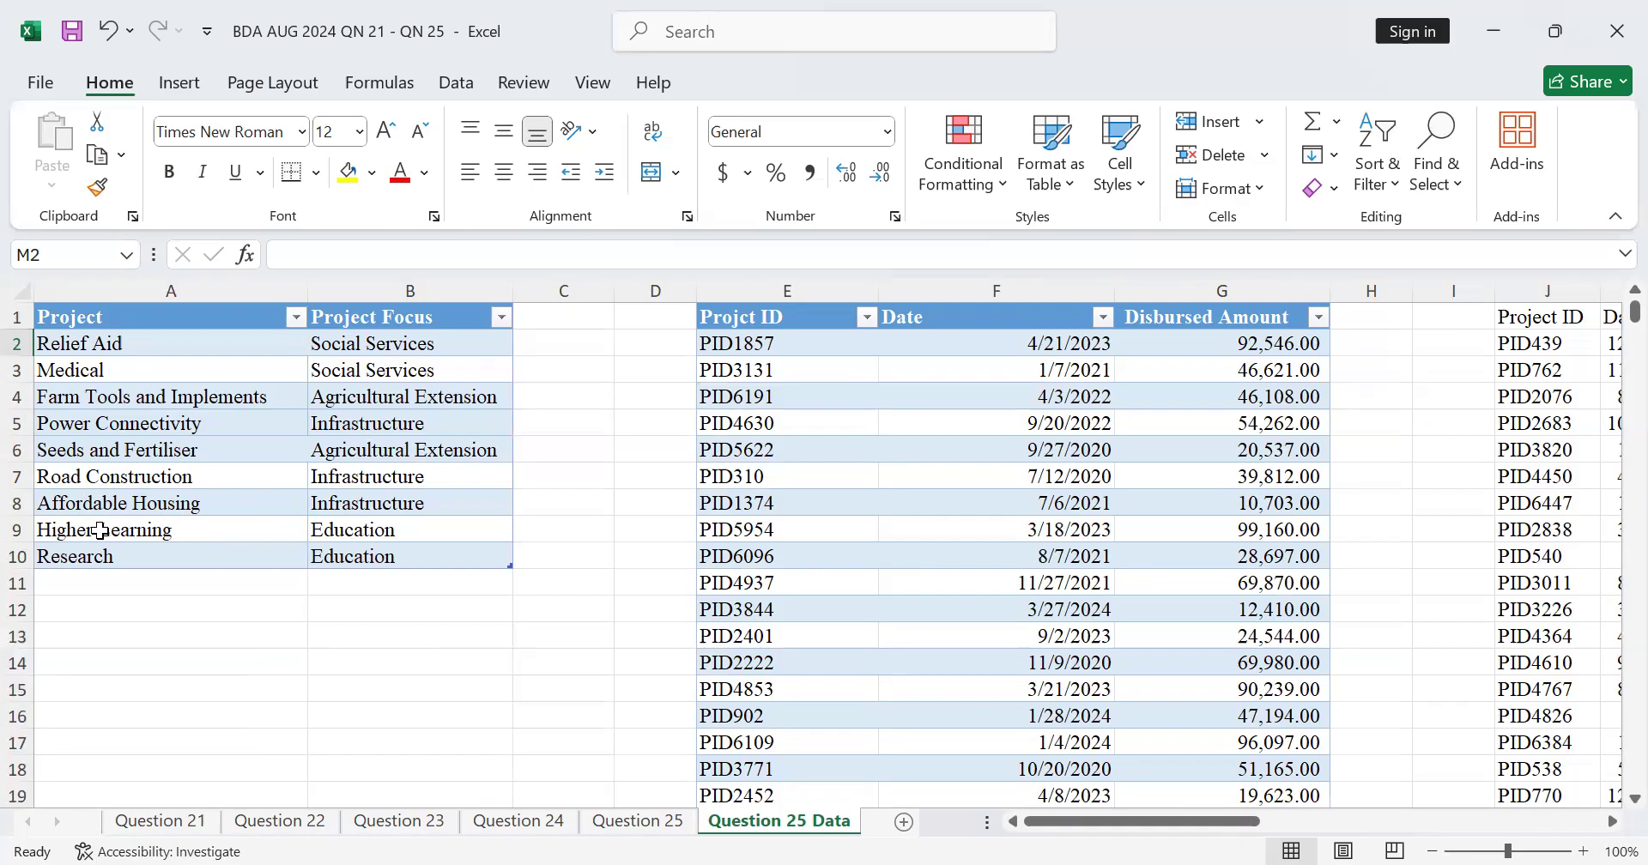
left_click(1611, 821)
left_click(1612, 824)
left_click(1611, 824)
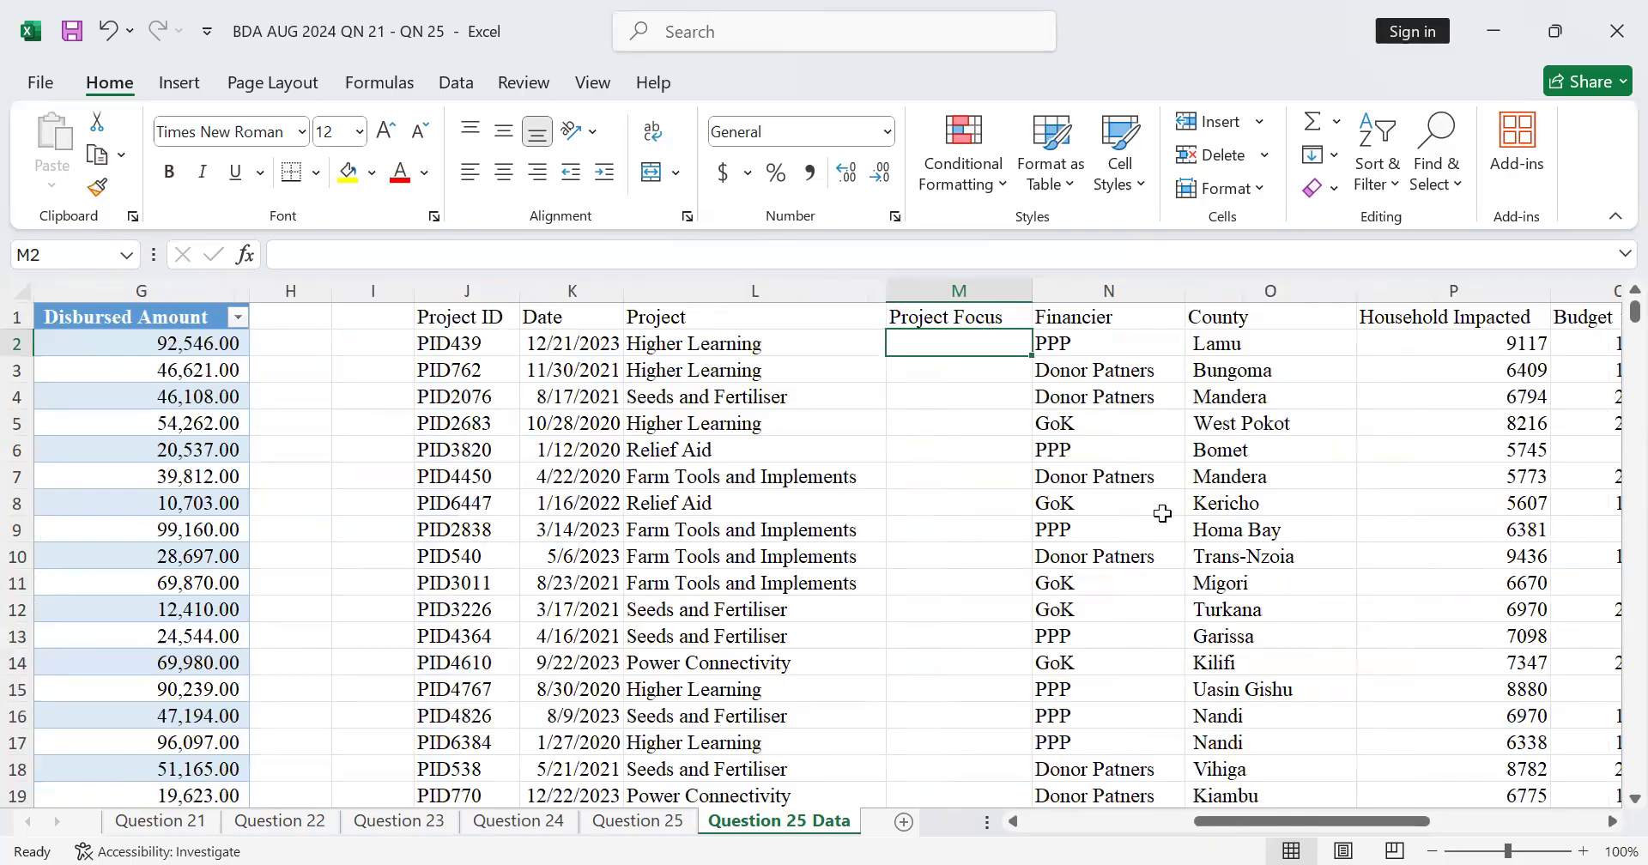
left_click(1214, 798)
left_click_drag(1219, 820, 1001, 824)
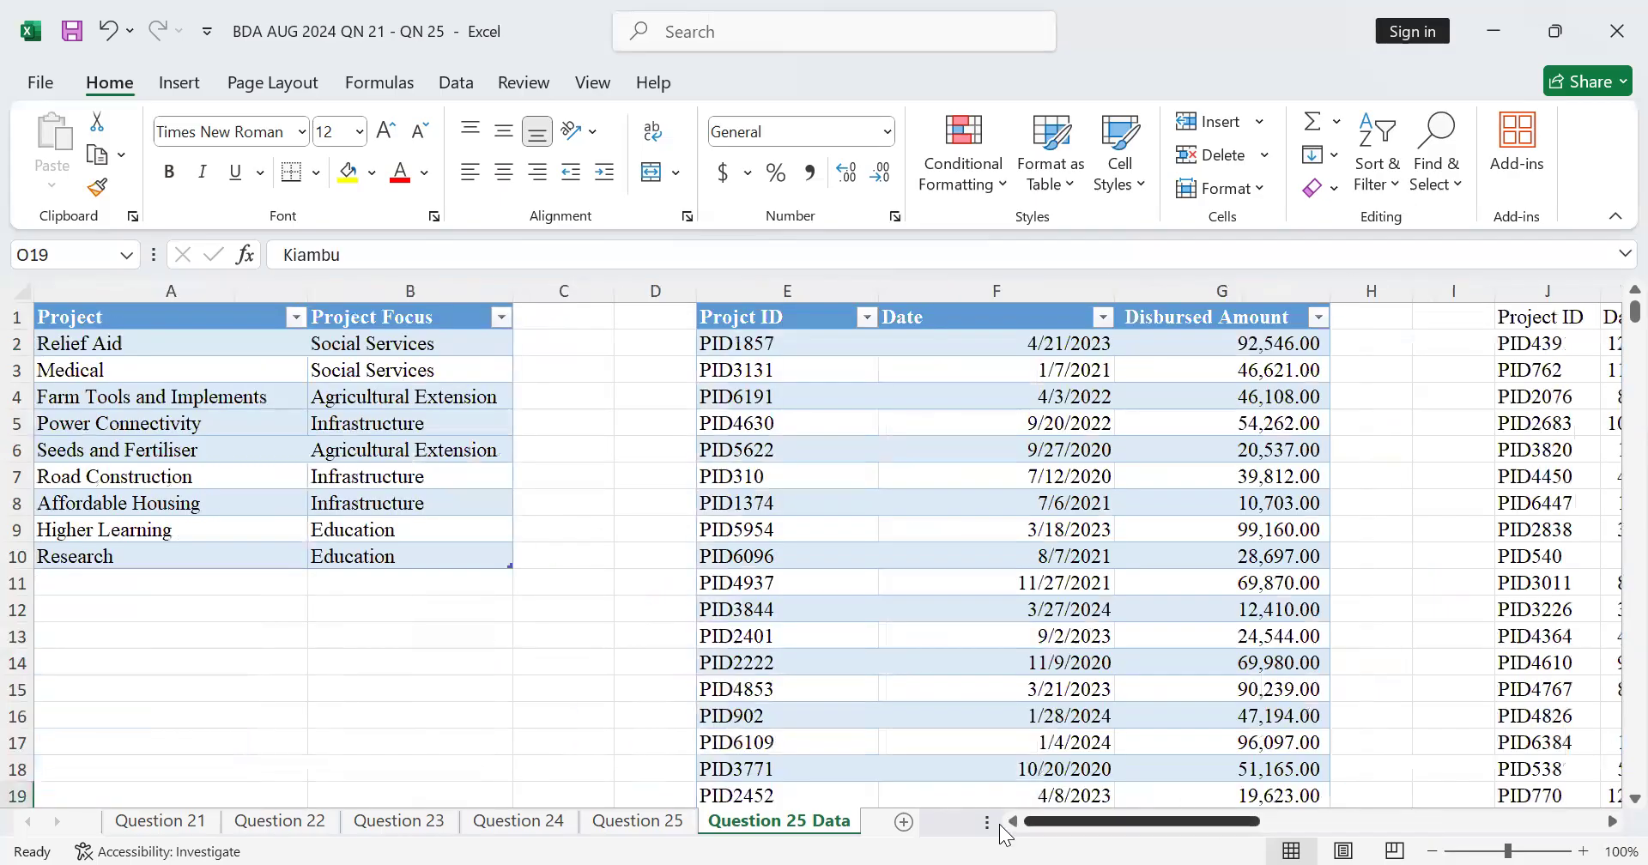
left_click(1612, 821)
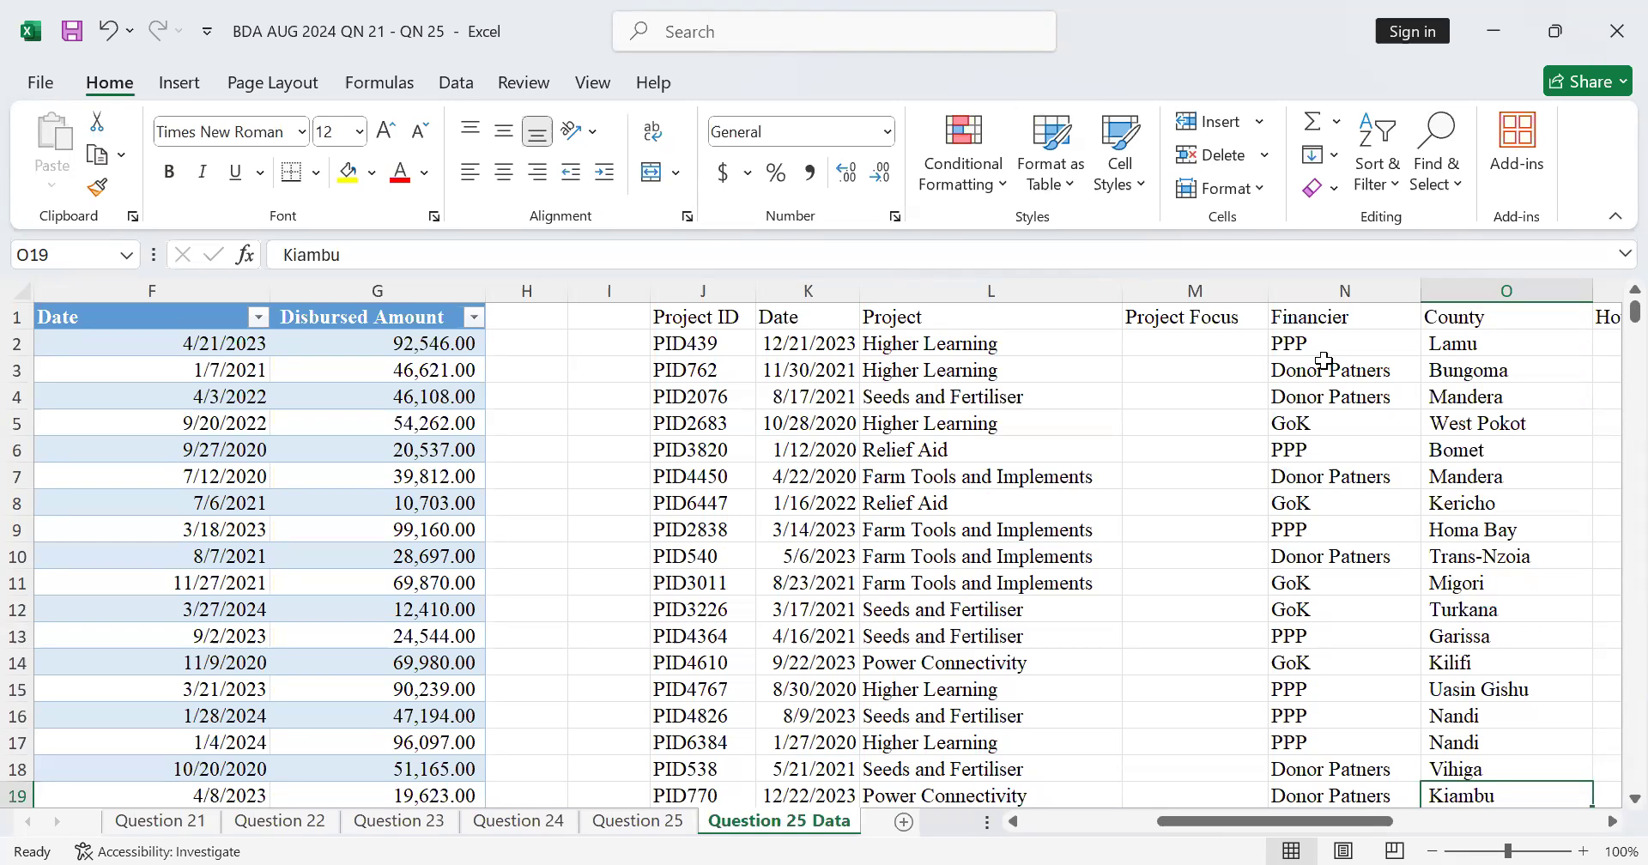
Step: Begin a VLOOKUP formula in M2, the first cell under Project Focus
left_click(1150, 346)
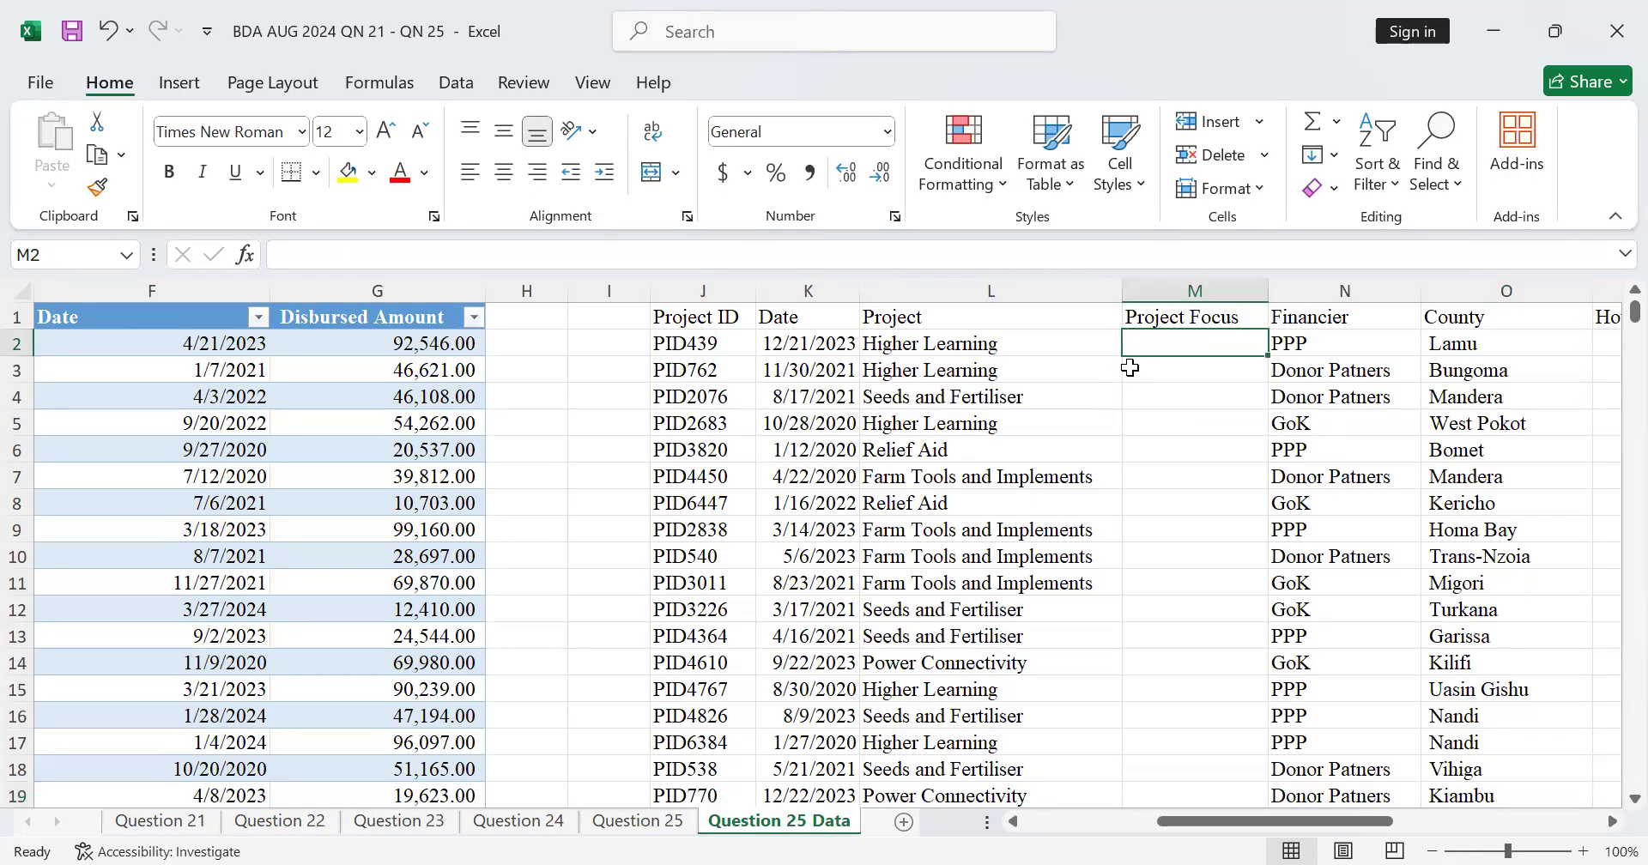
type("0")
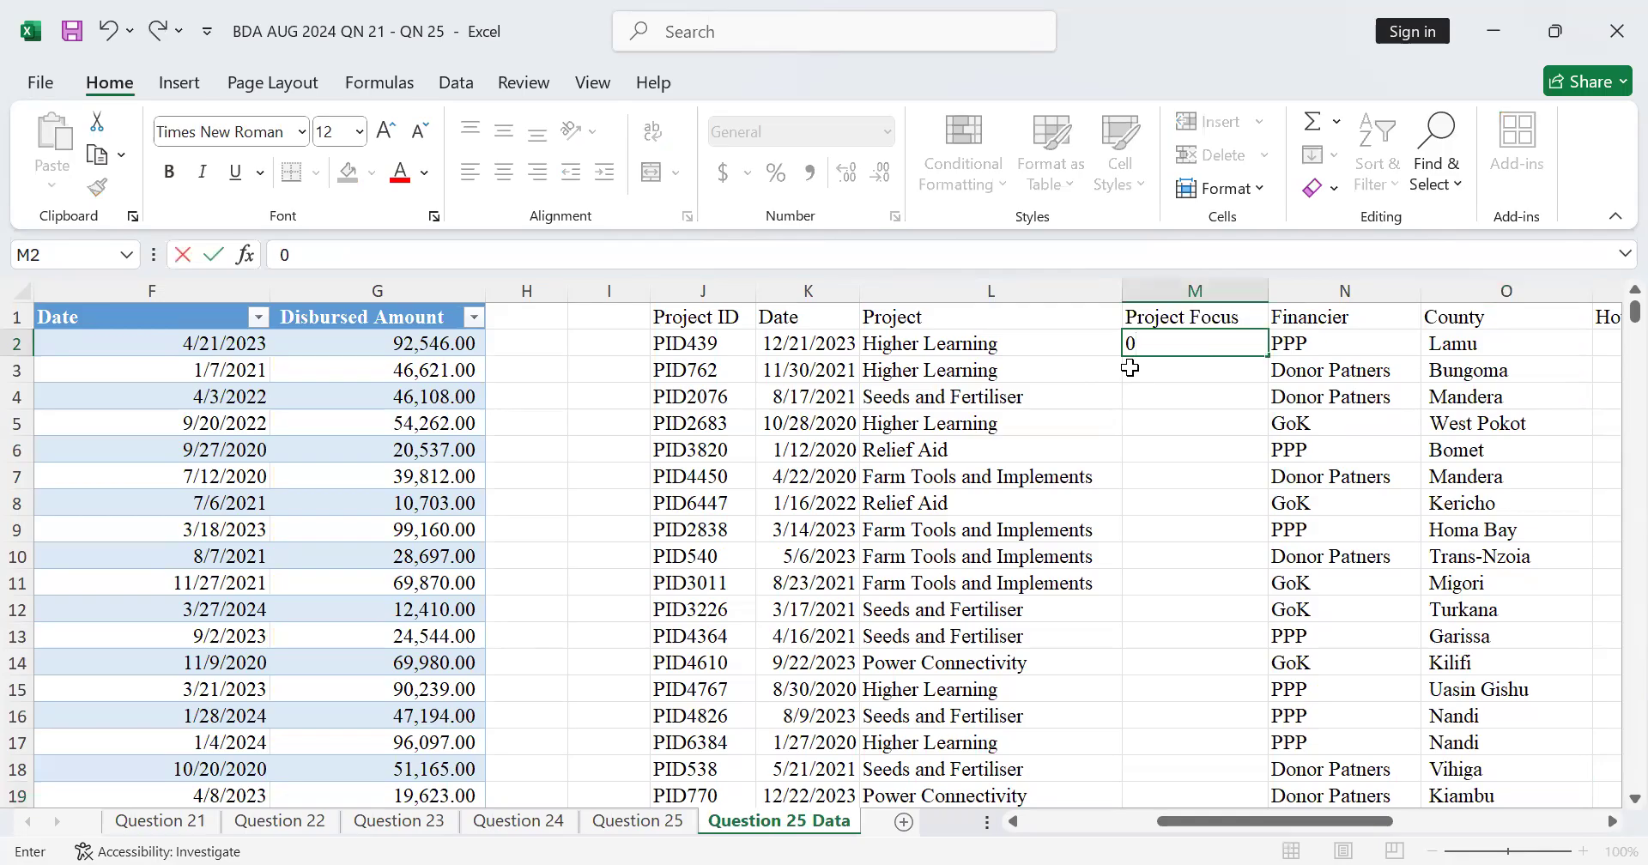
key("BackSpace")
type("=")
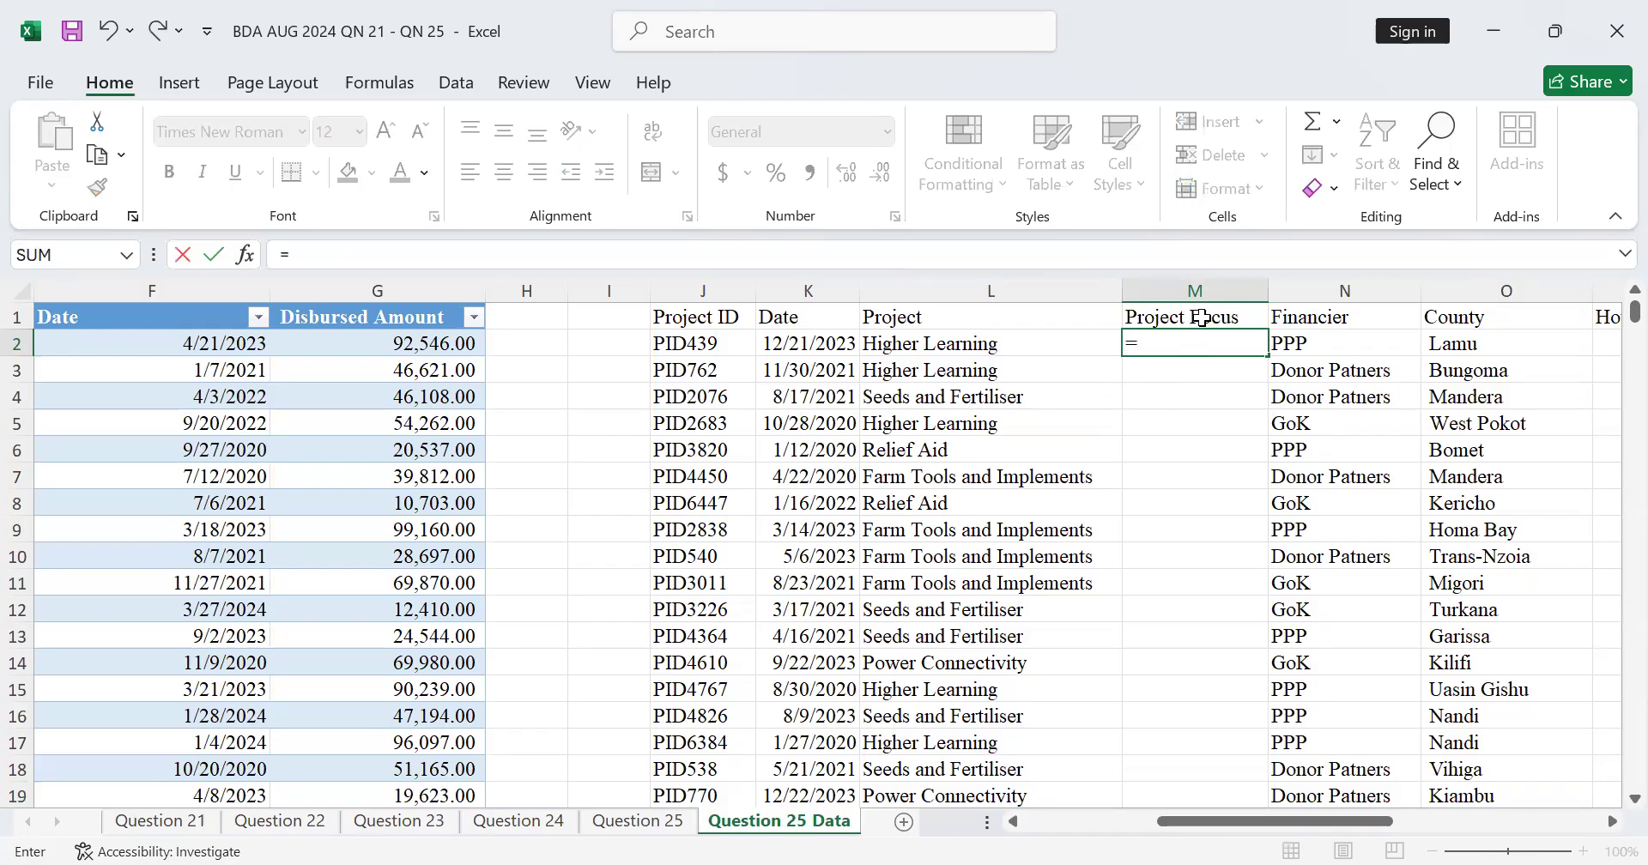
type("vlo")
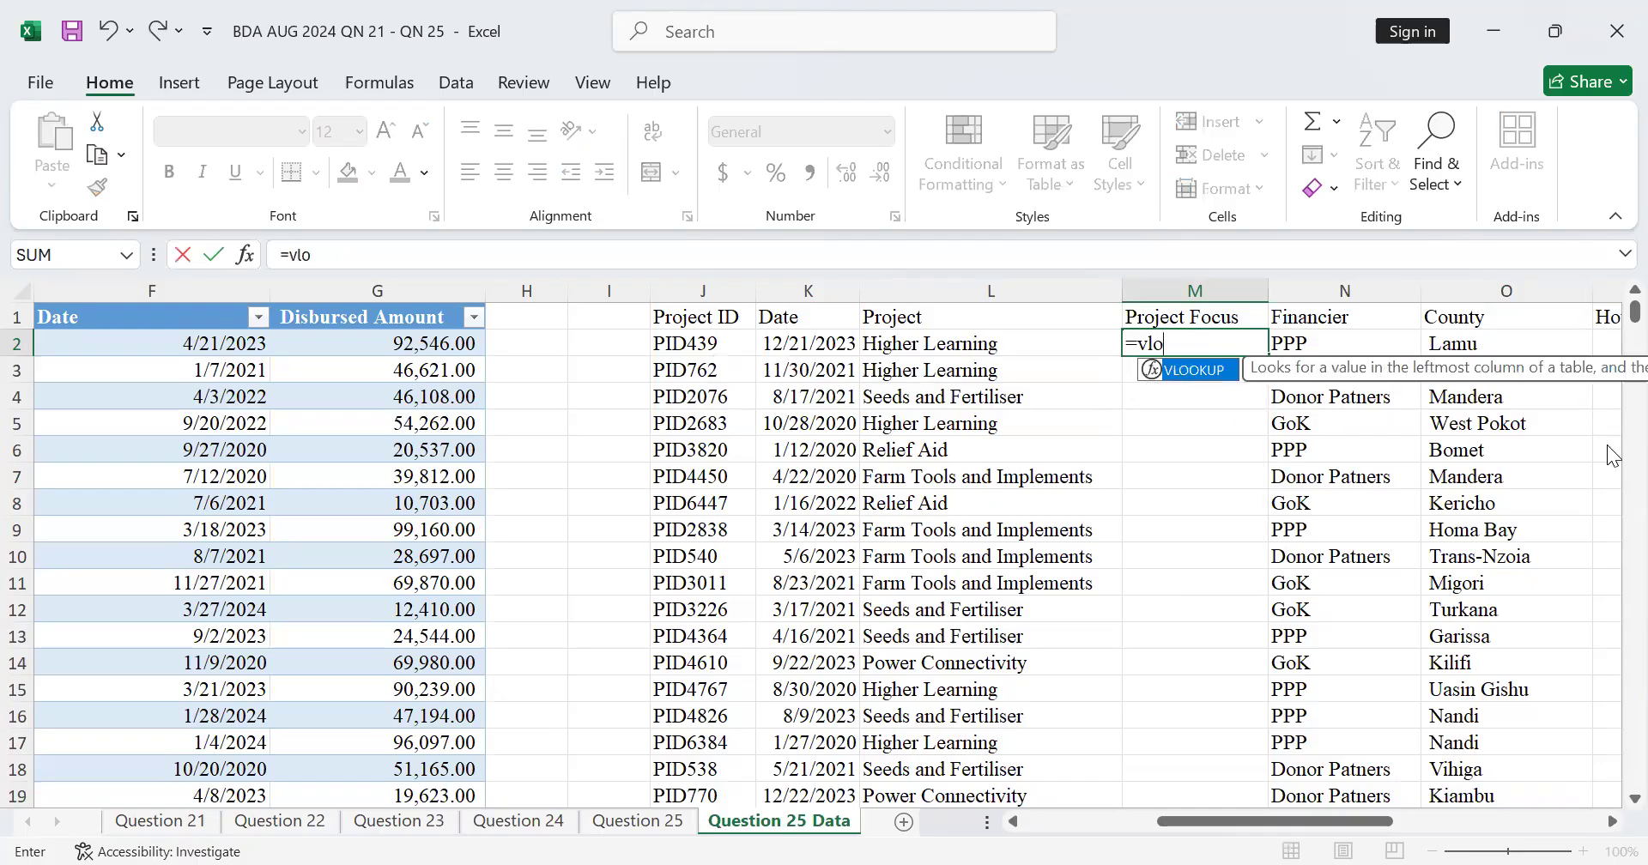
Step: Review the breakdown's columns through Var Status and the source tables before completing the Project Focus formula in M2
left_click(1611, 822)
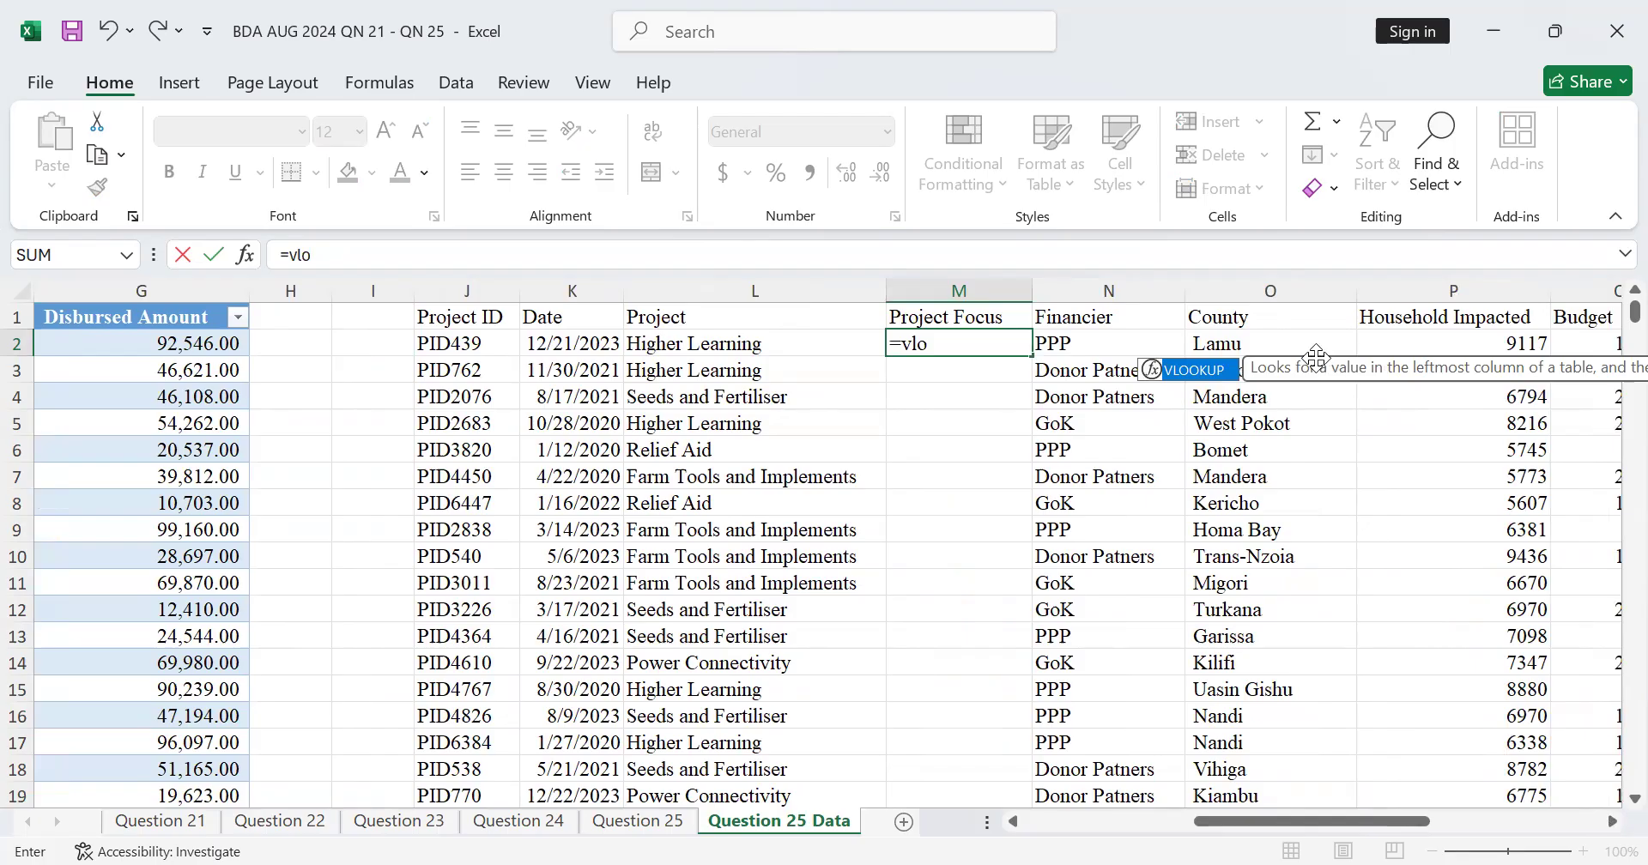
left_click(1611, 823)
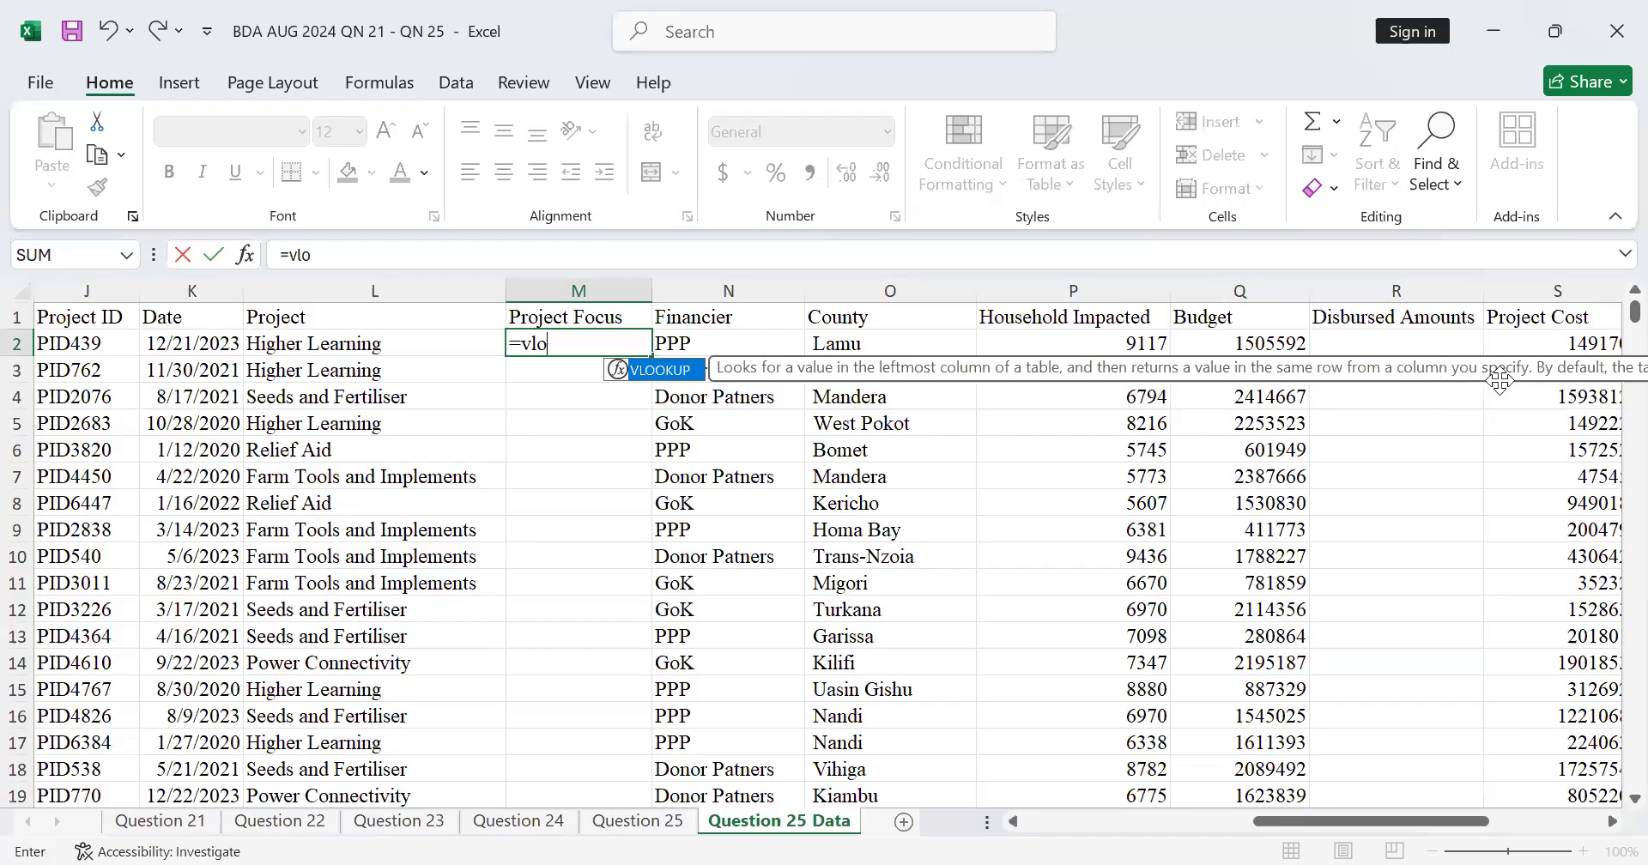
left_click(1612, 822)
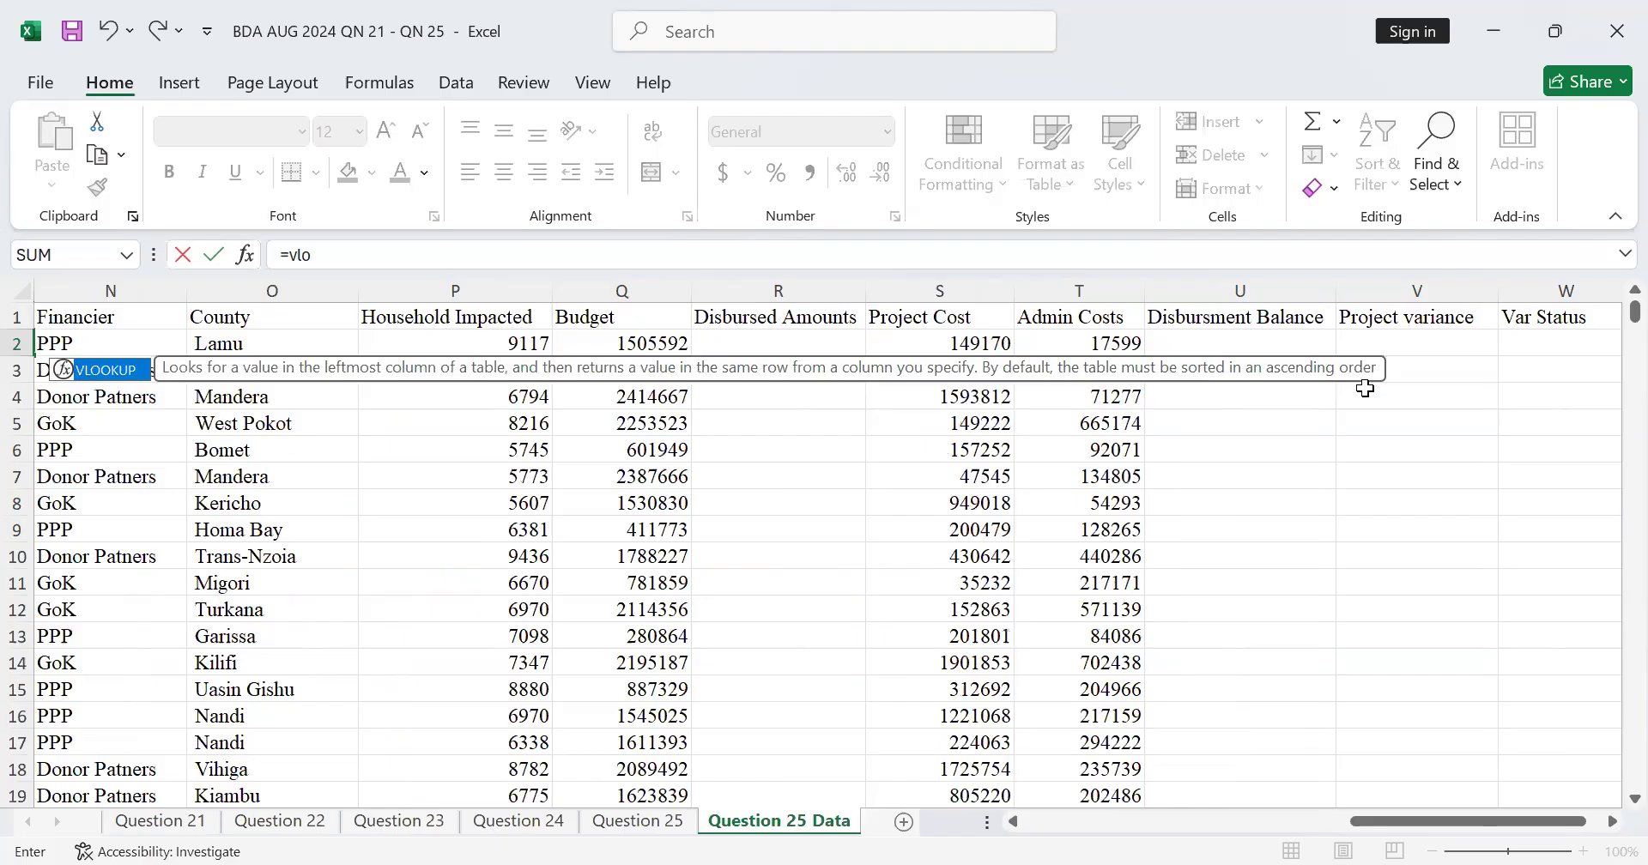
left_click_drag(1373, 822, 928, 807)
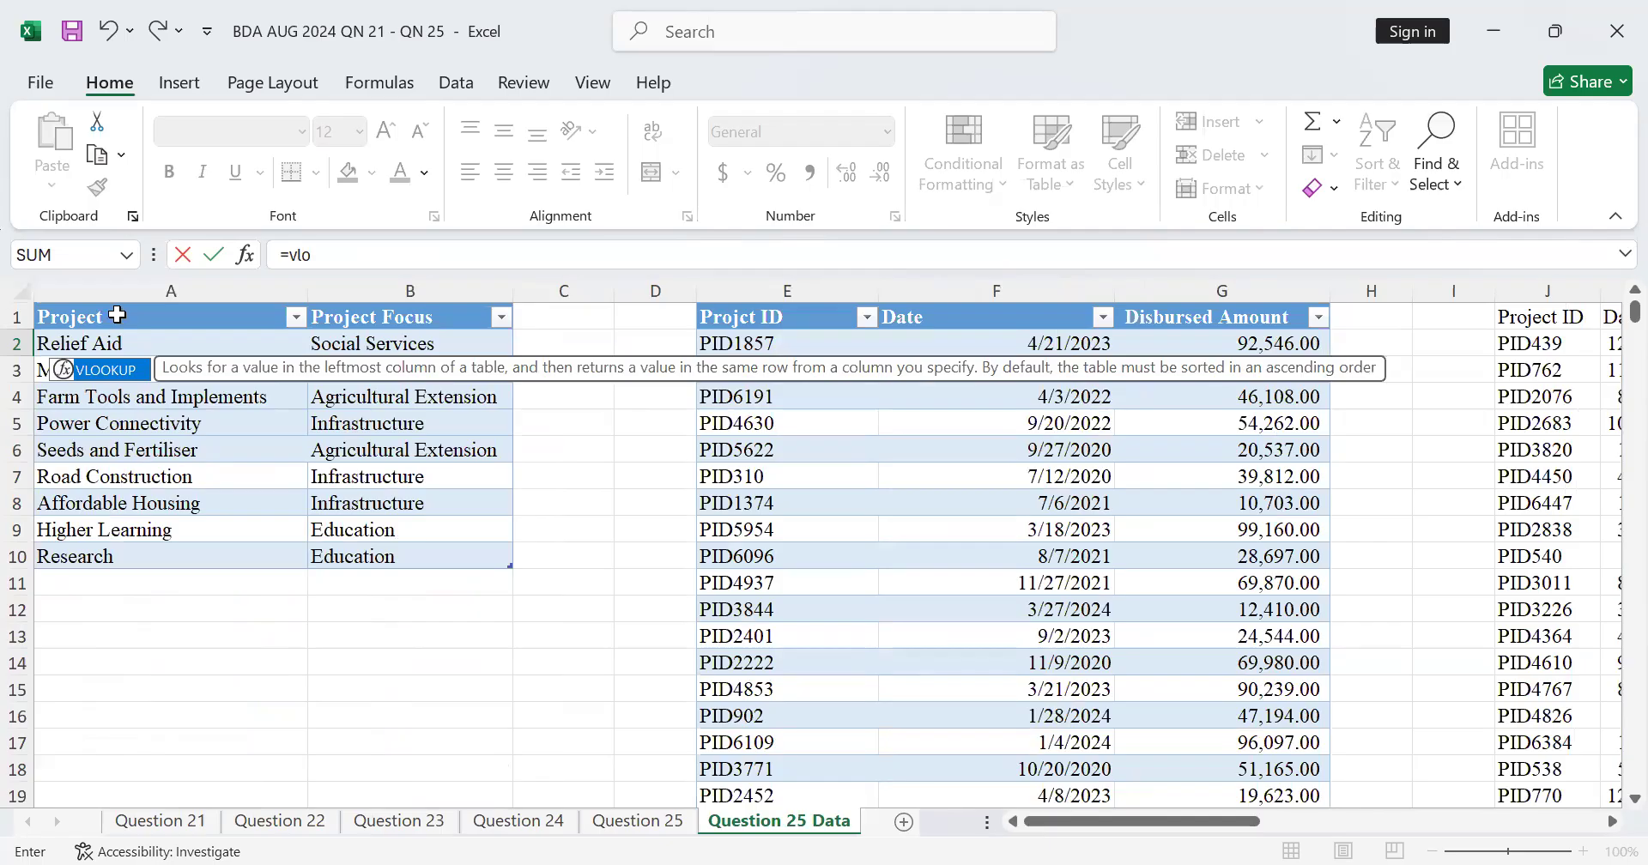
left_click(1610, 822)
left_click(1610, 823)
left_click(1610, 823)
left_click(1610, 822)
left_click(1610, 822)
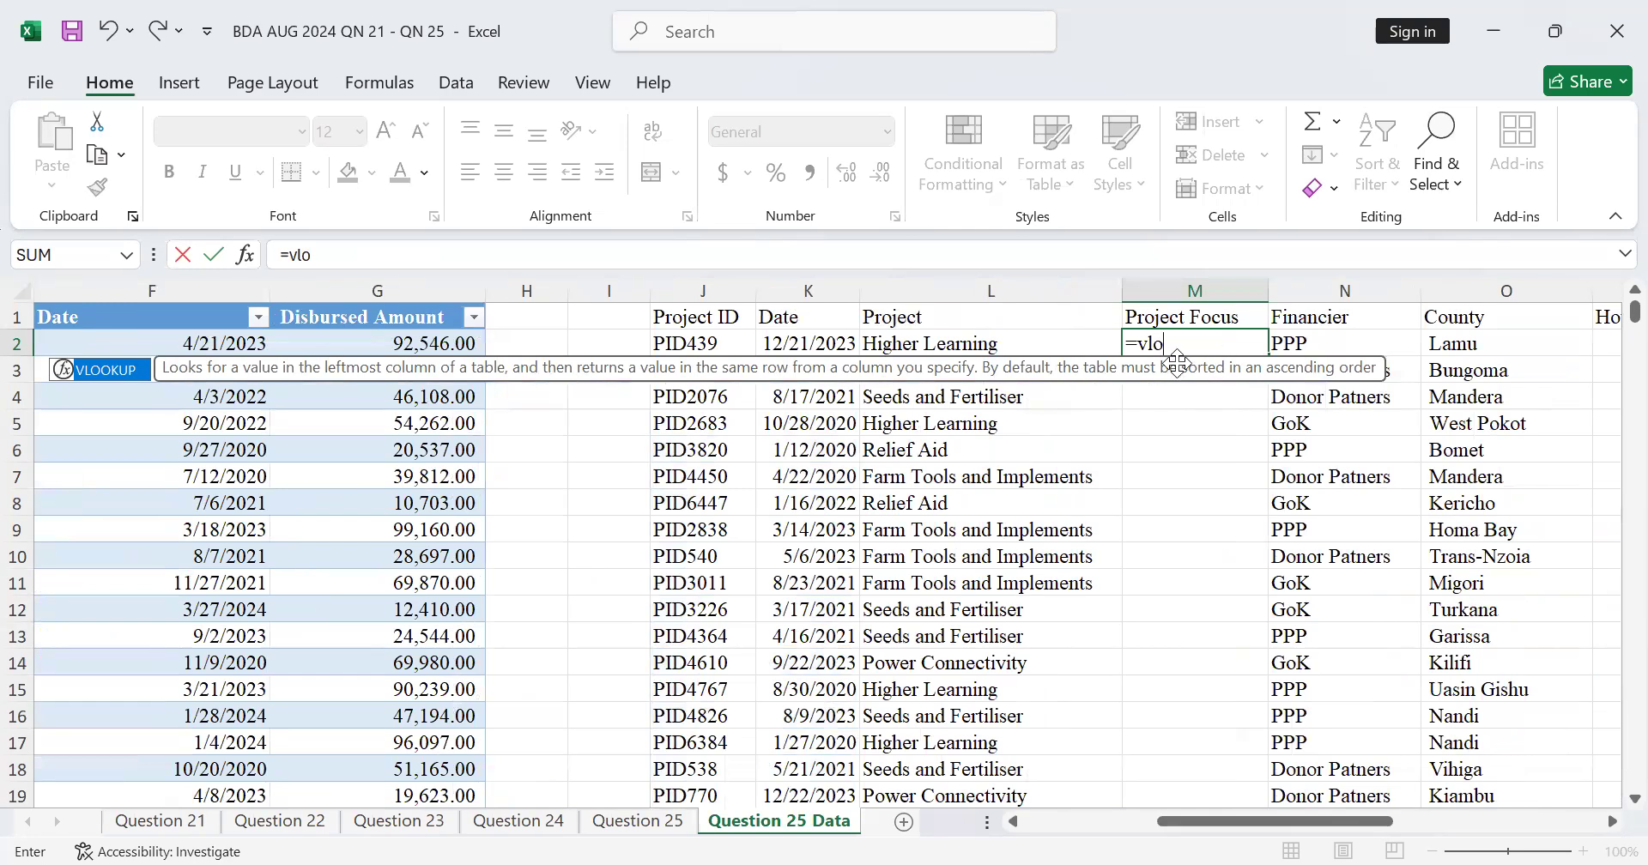
Step: Insert the VLOOKUP function in M2 and set its lookup value to $L2, with the column reference locked
double_click(96, 373)
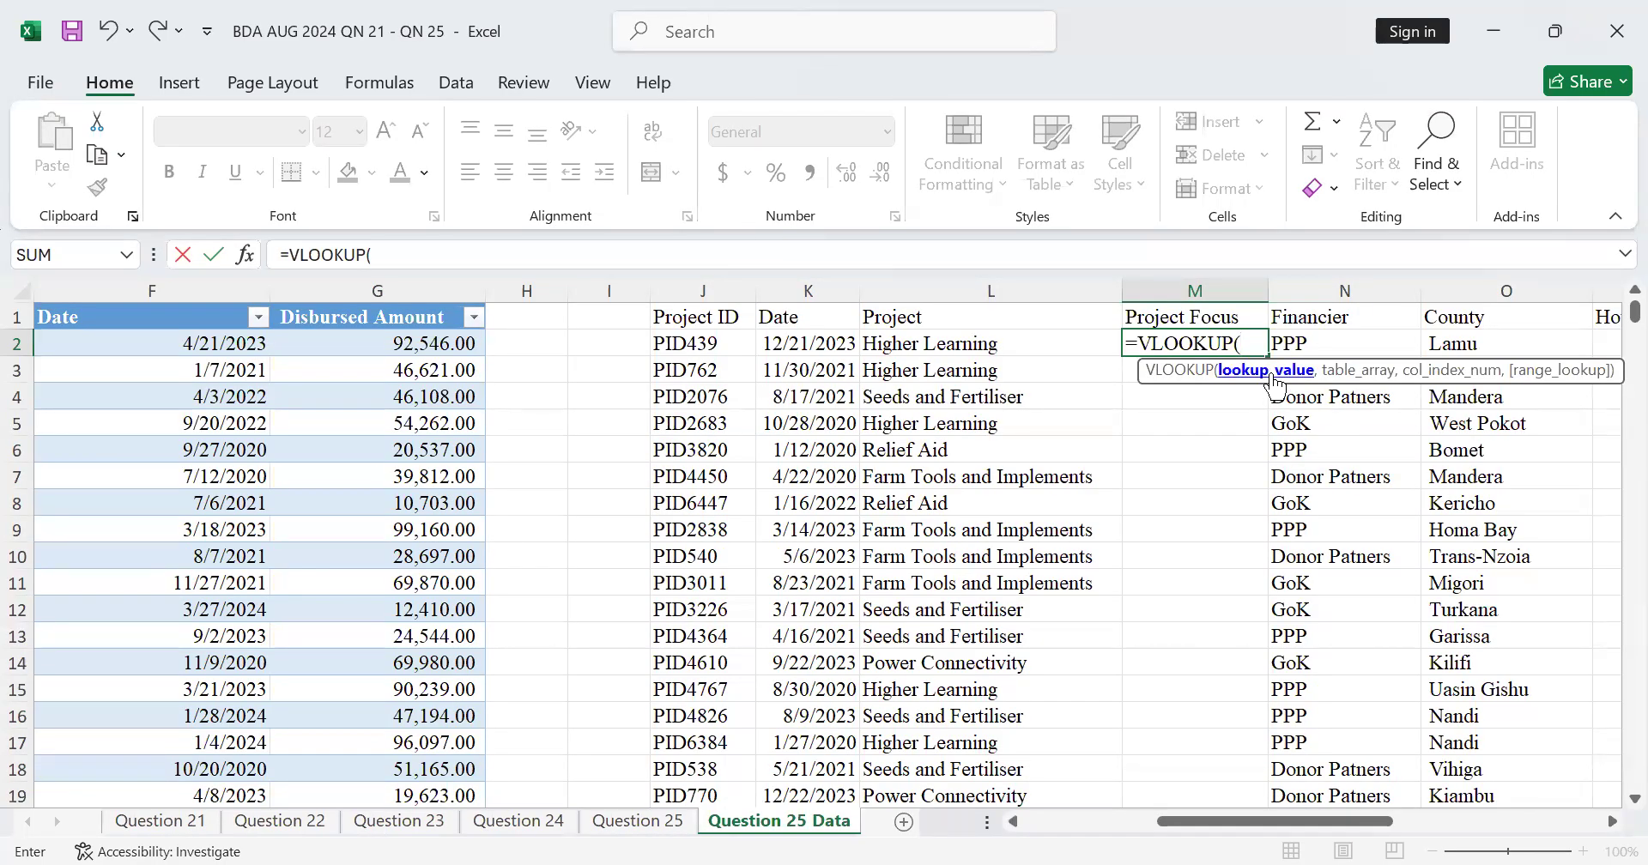
left_click(929, 339)
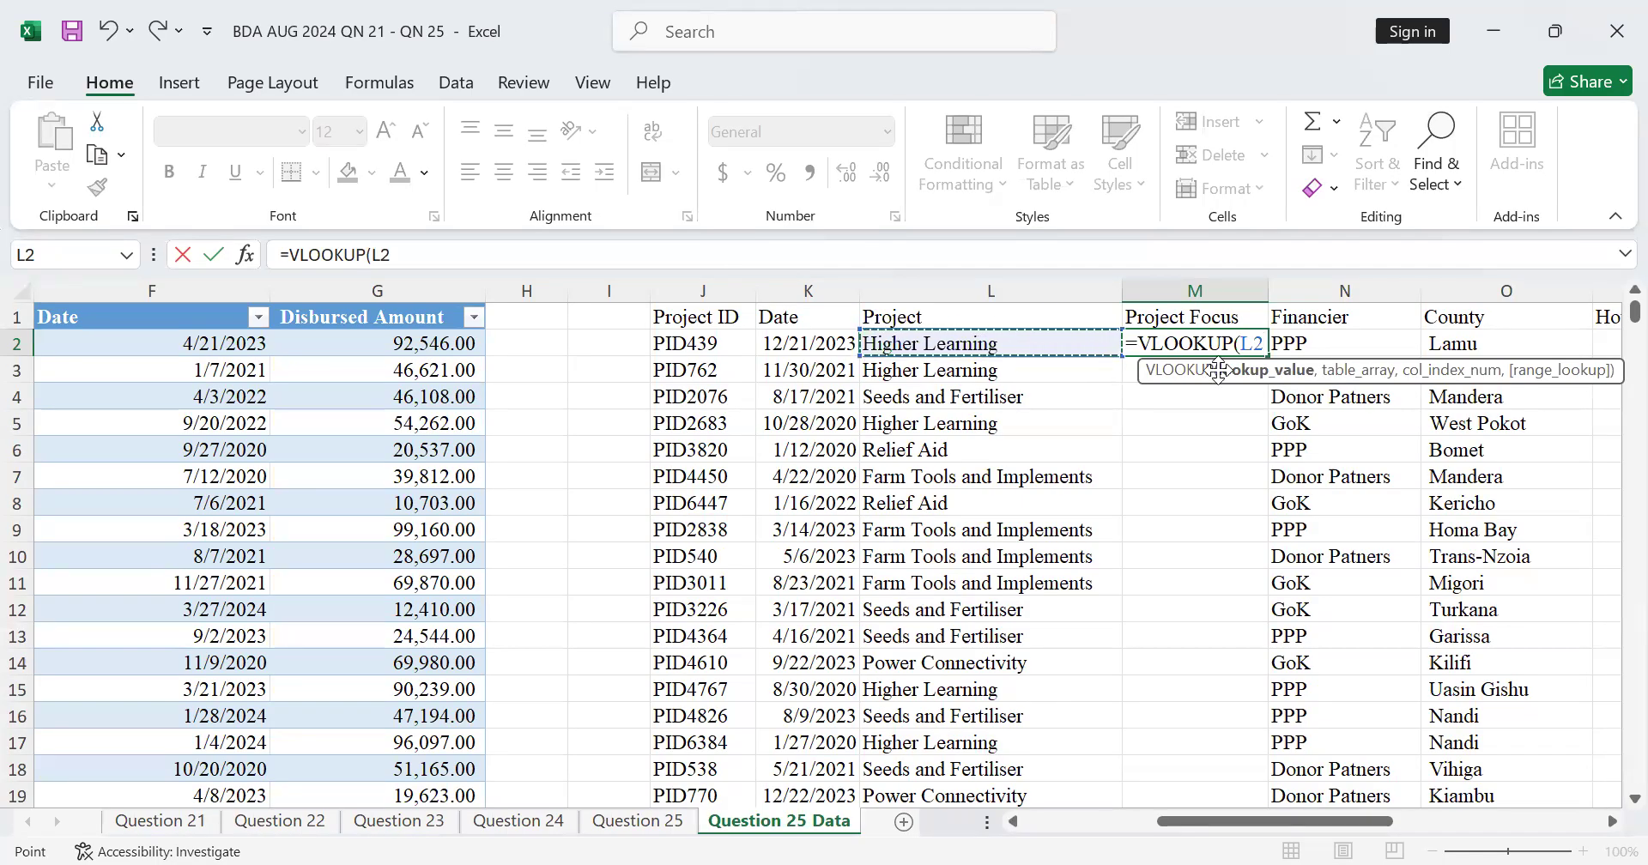
left_click(1237, 344)
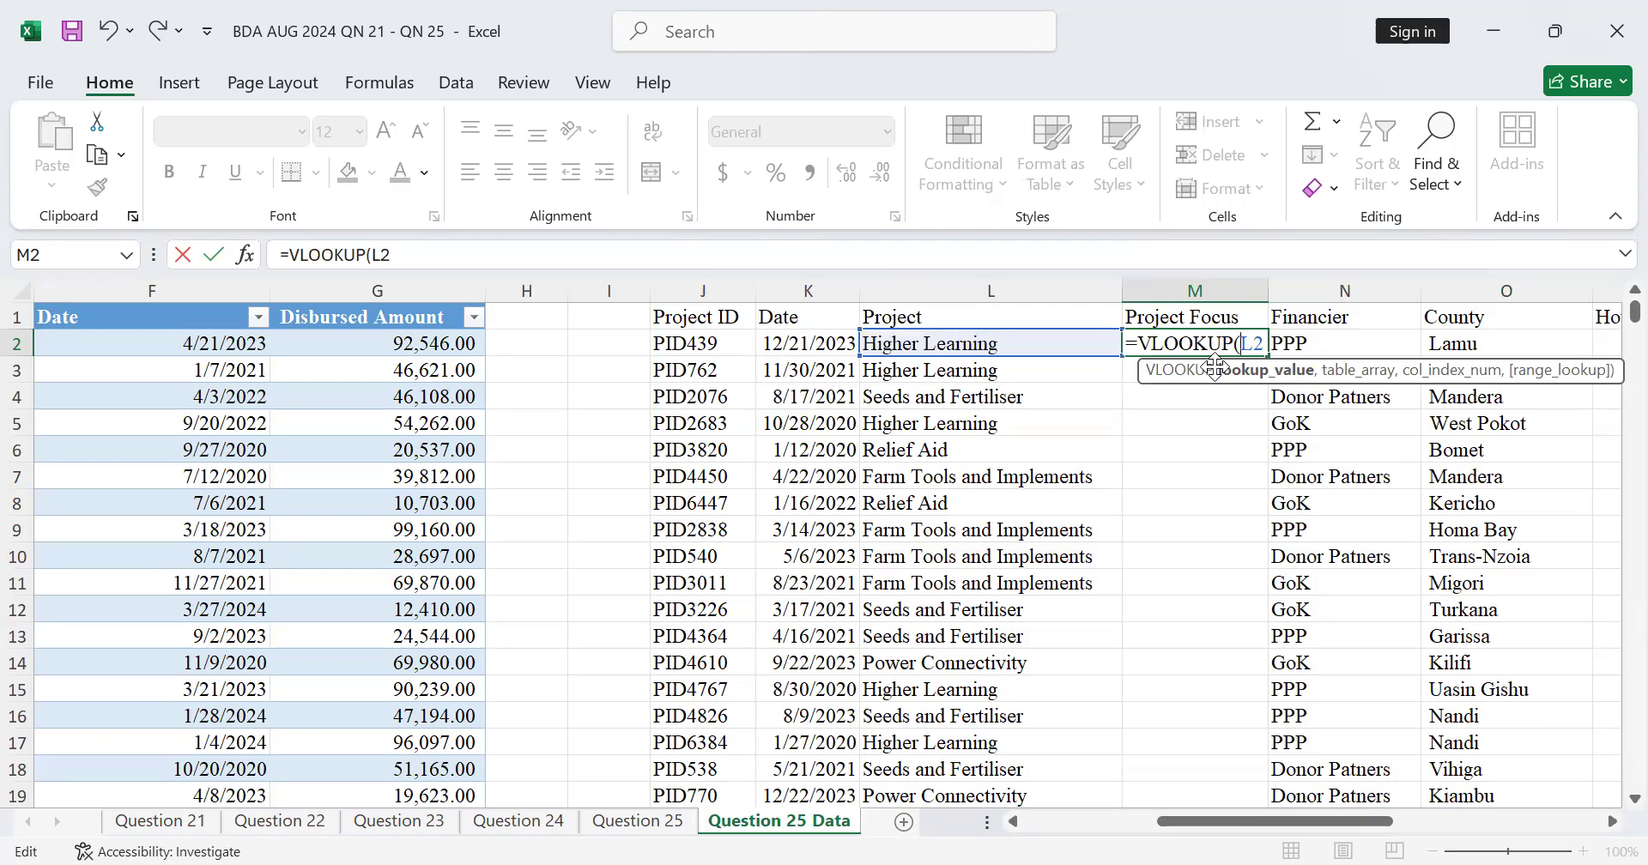
type("$")
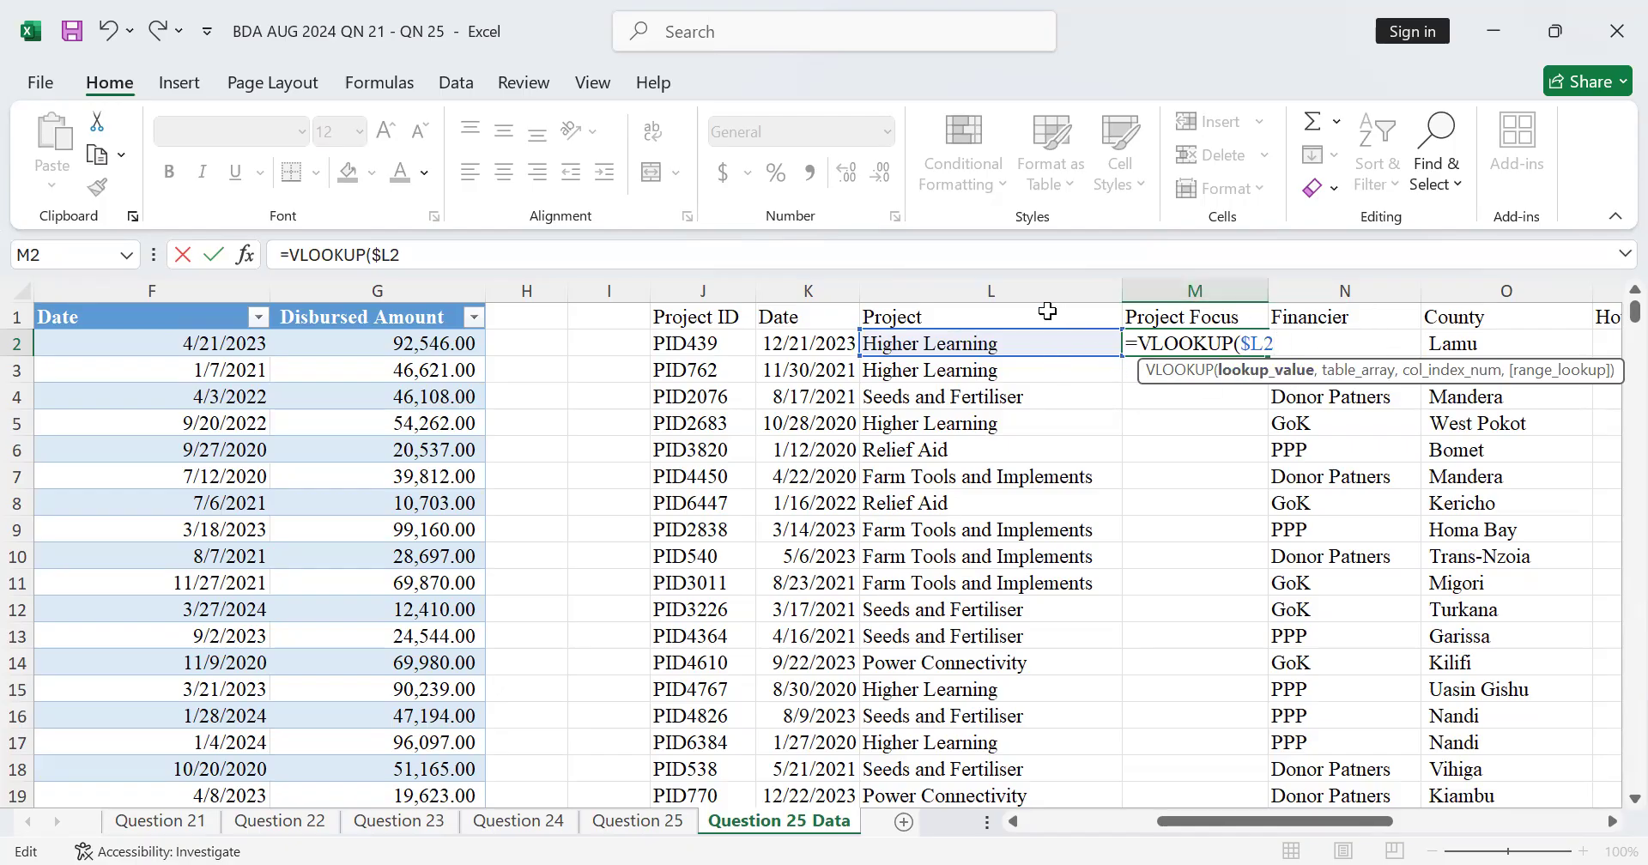
type(",")
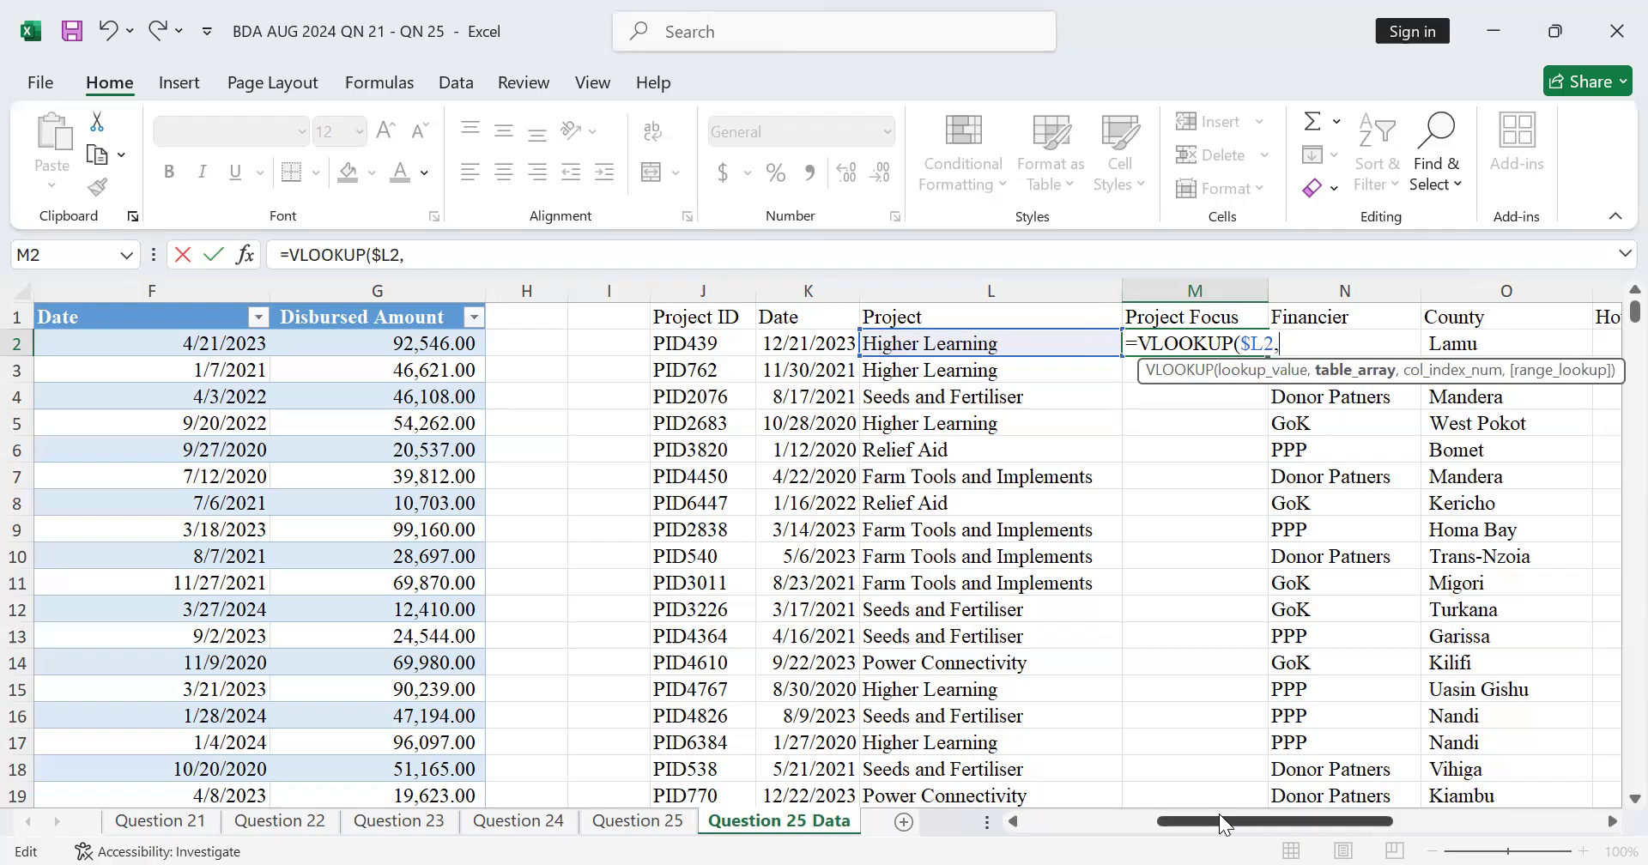
Step: Set the VLOOKUP table array to the whole project focus table, Table36[#All], and the column index to 2
left_click_drag(1219, 824, 1059, 834)
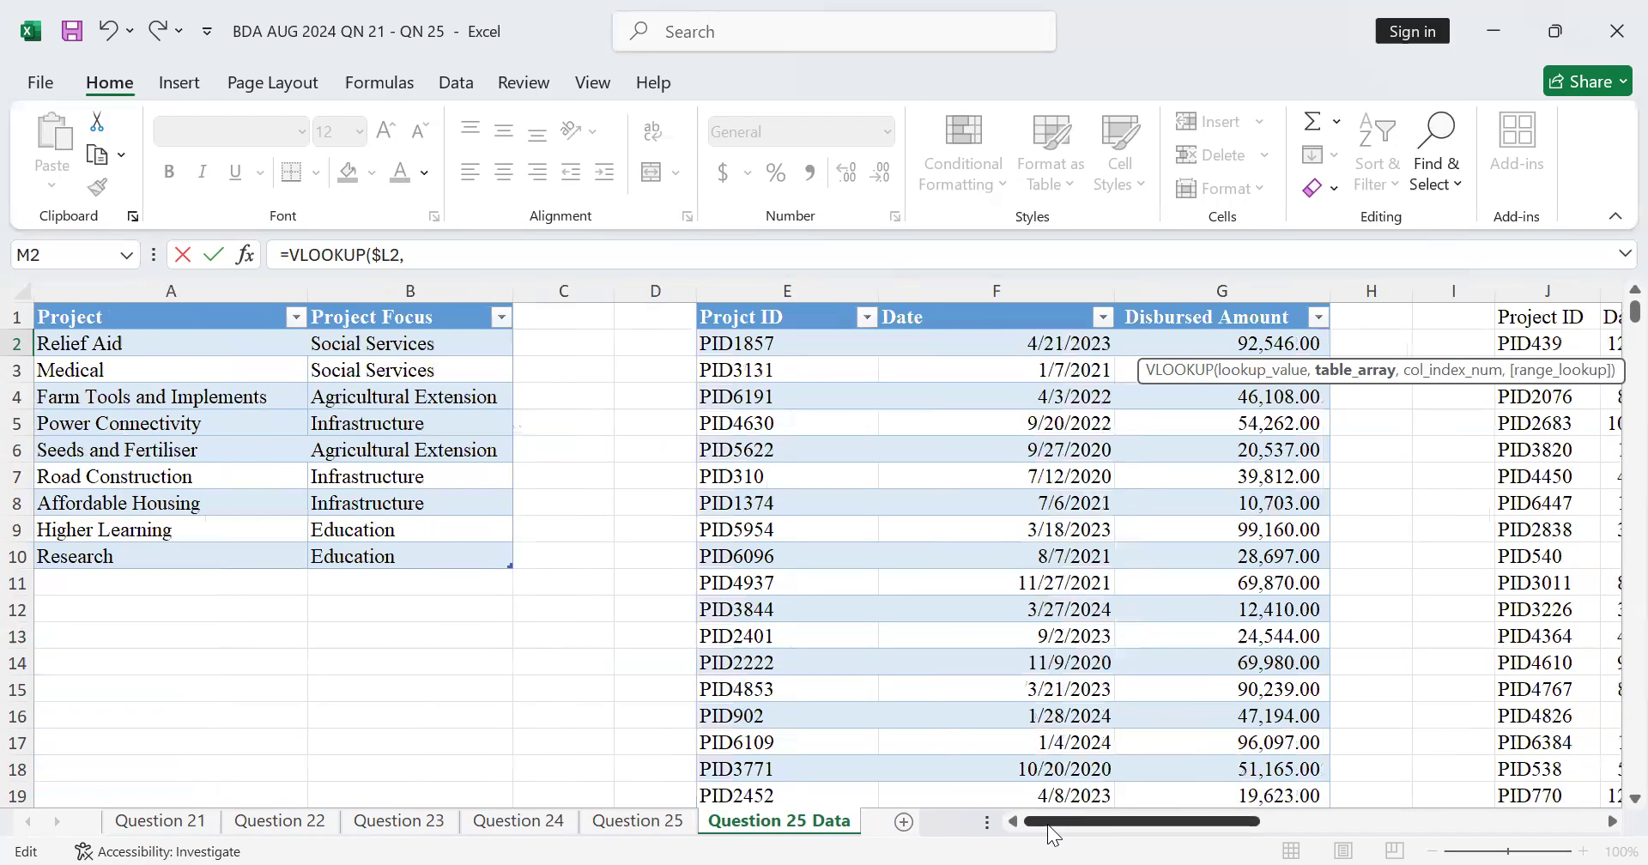
left_click_drag(52, 317, 338, 526)
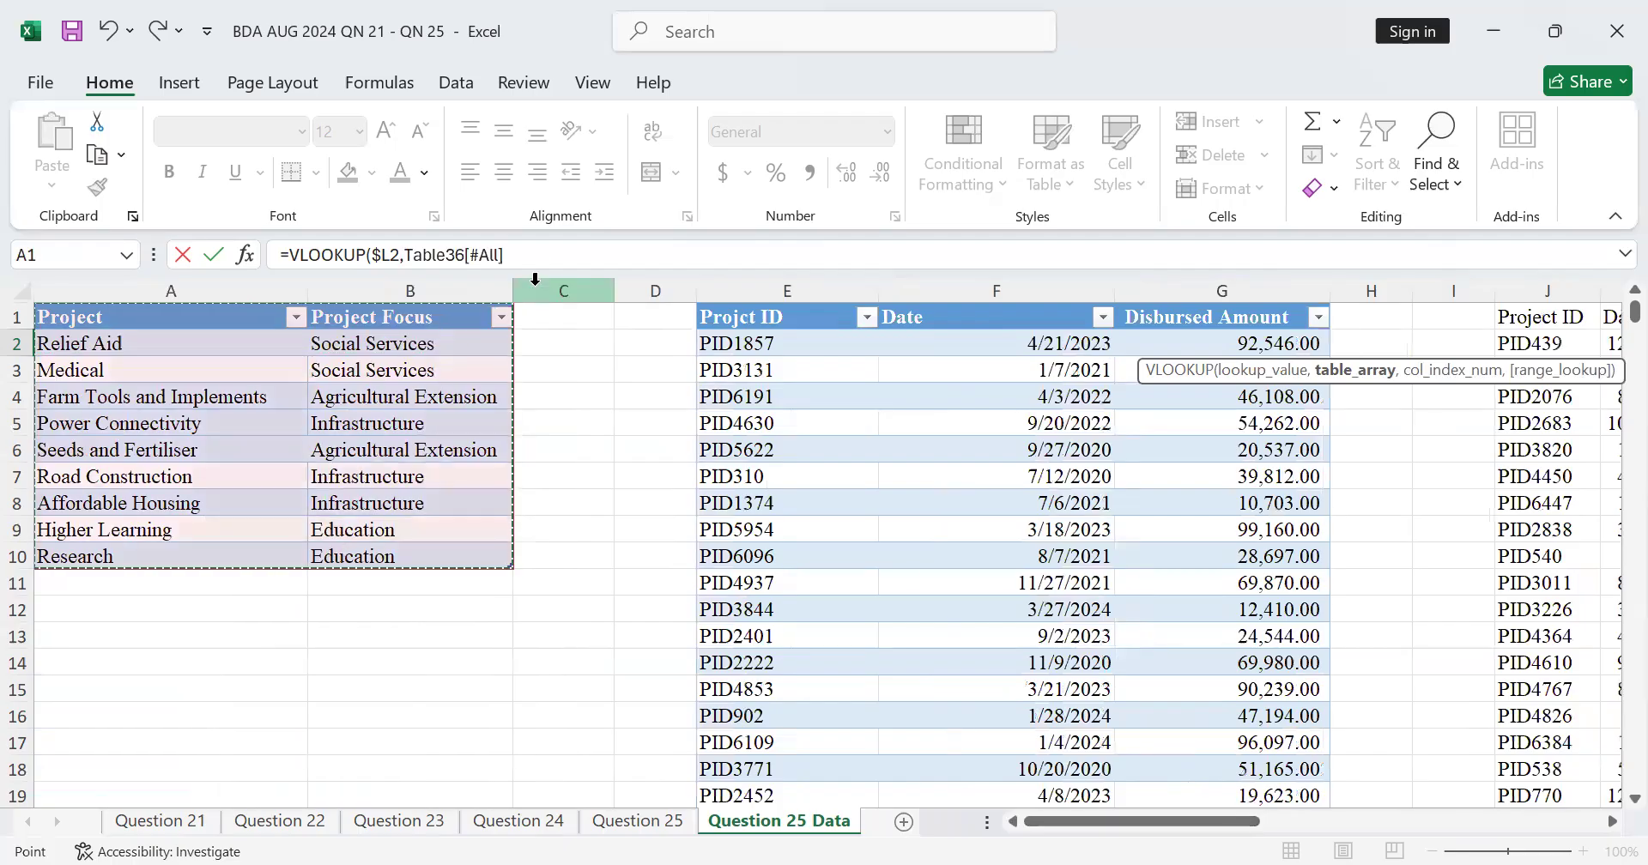
type(",")
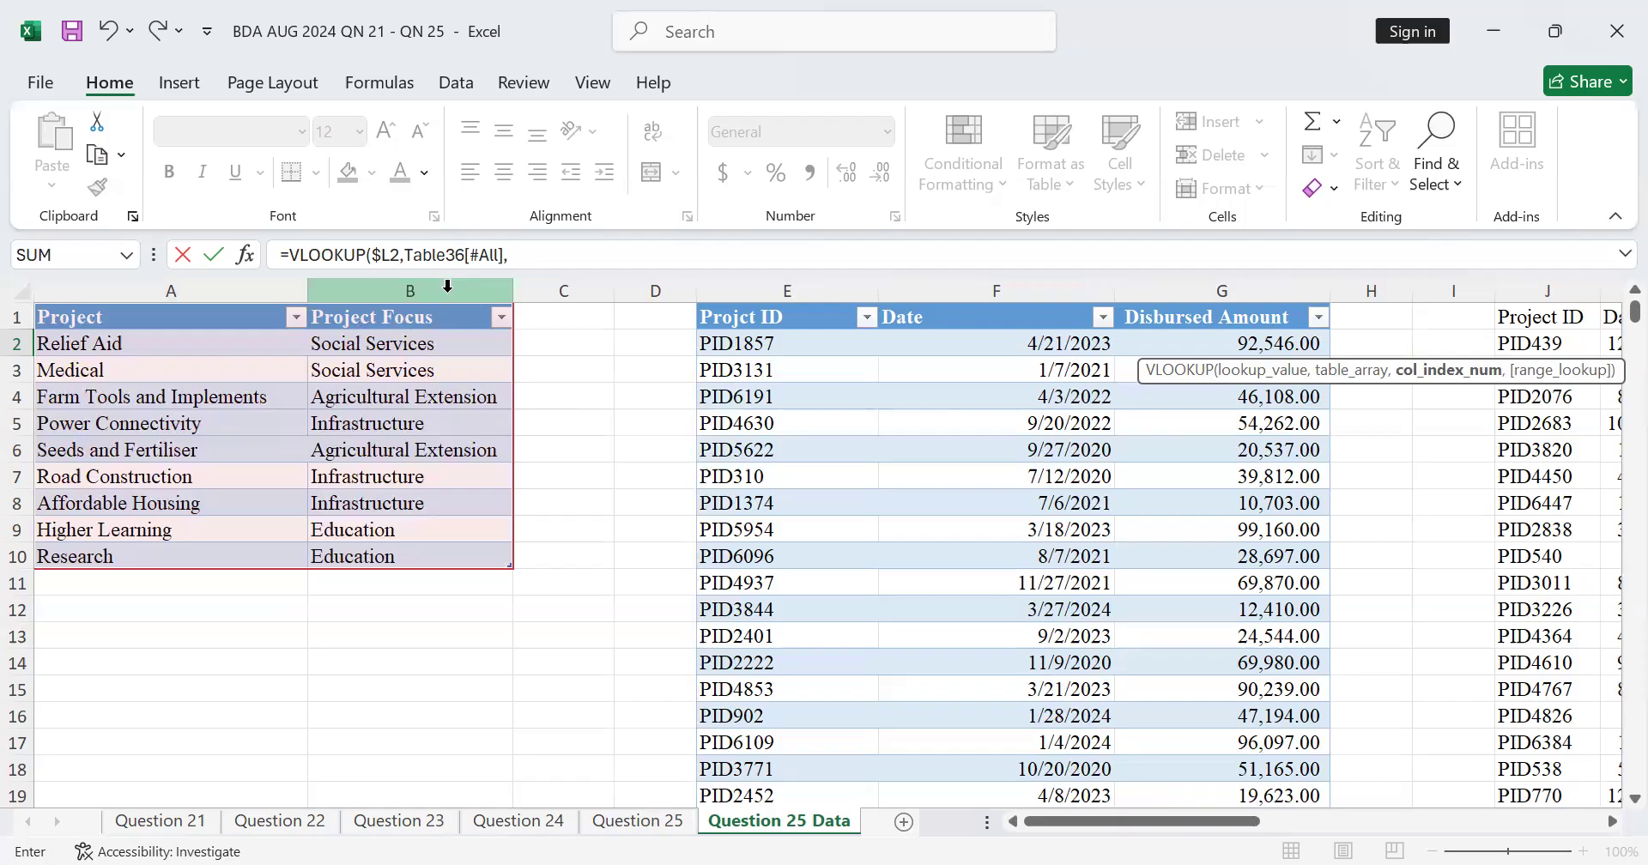
left_click(521, 251)
type("2")
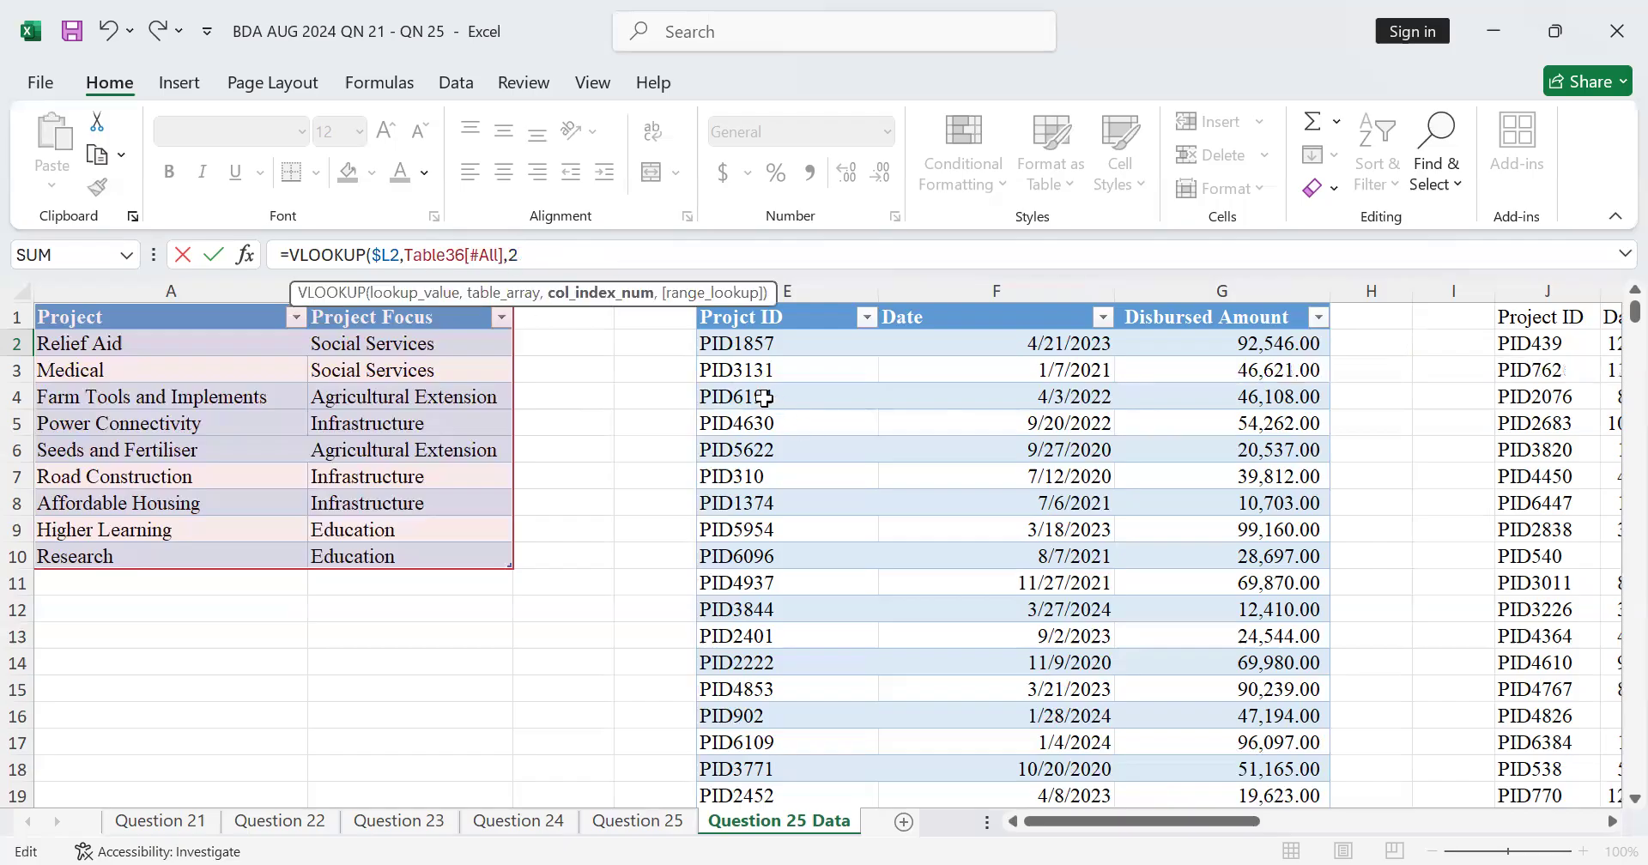
type(",")
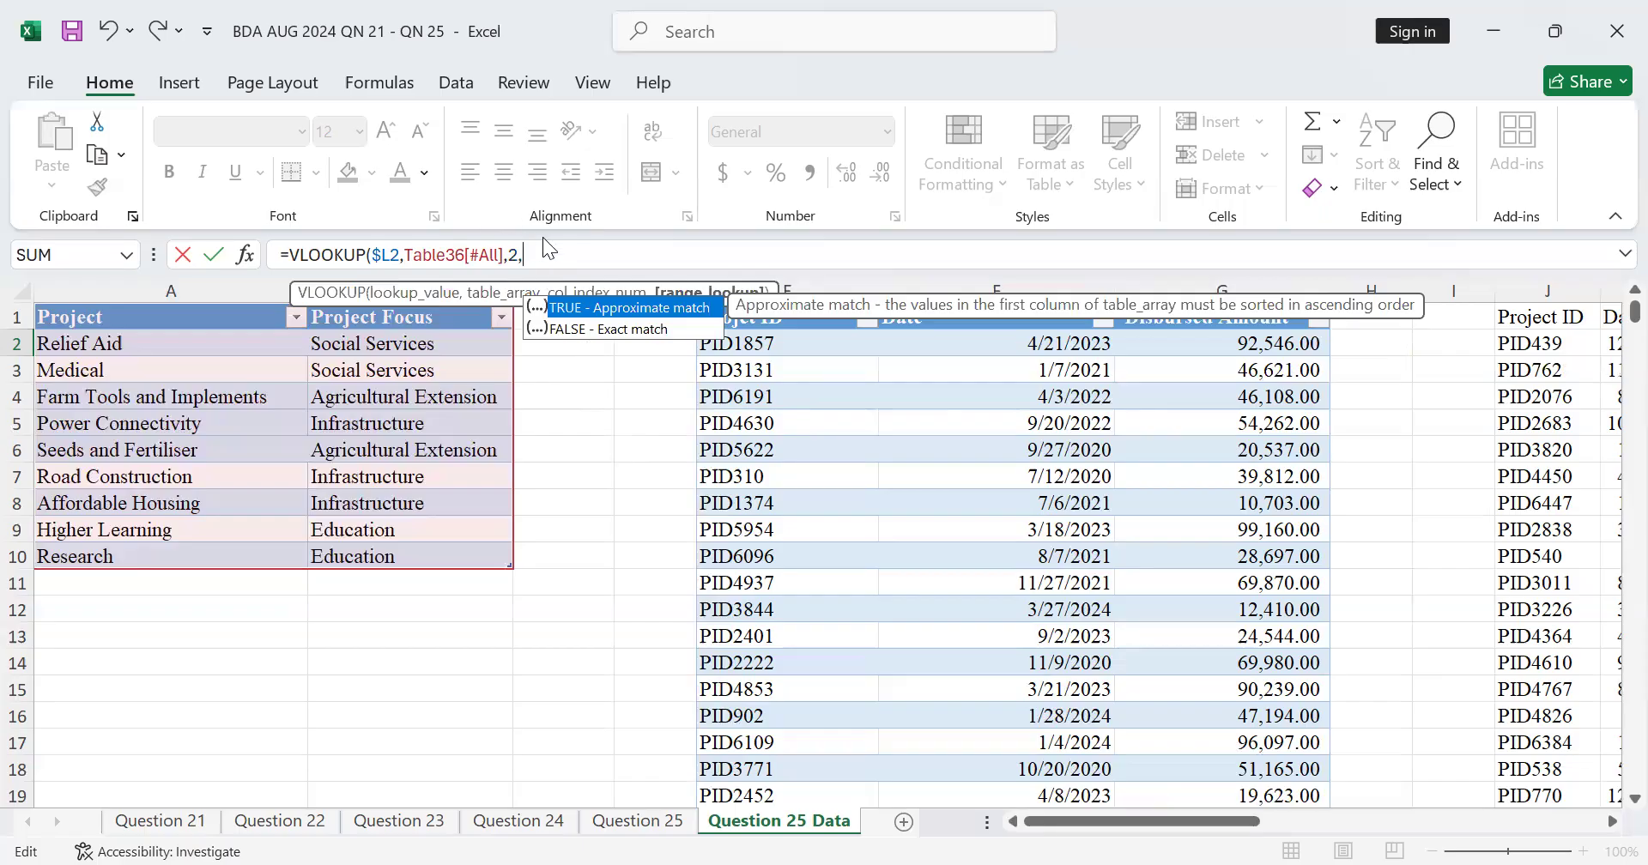
Step: Complete the Project Focus formula in M2 as =VLOOKUP($L2,Table36[#All],2,), leaving the match argument empty
left_click(608, 307)
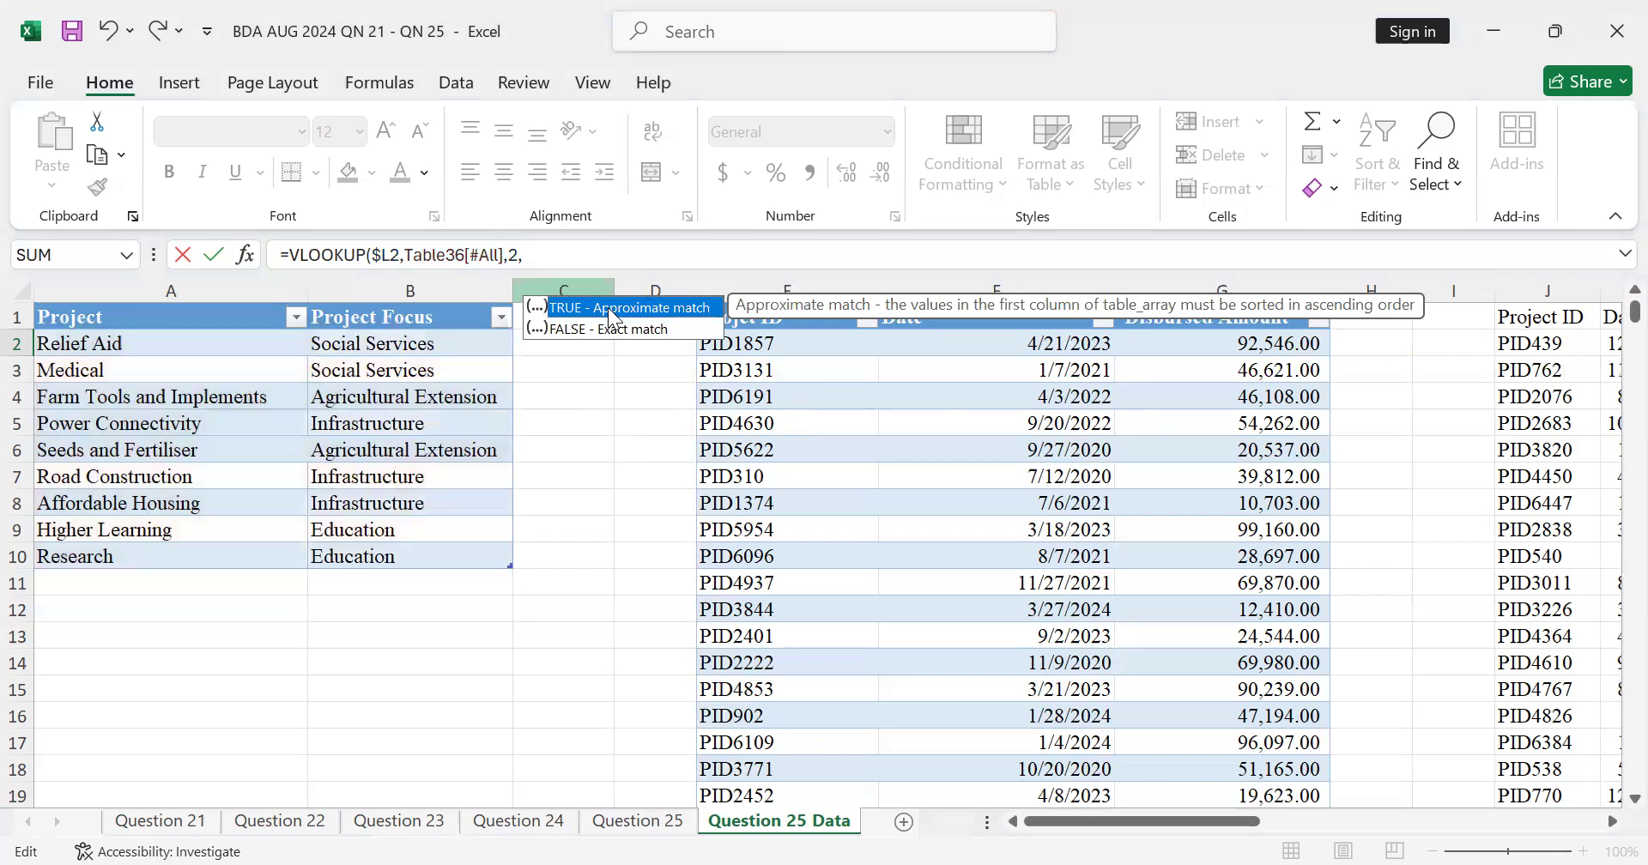
left_click(544, 262)
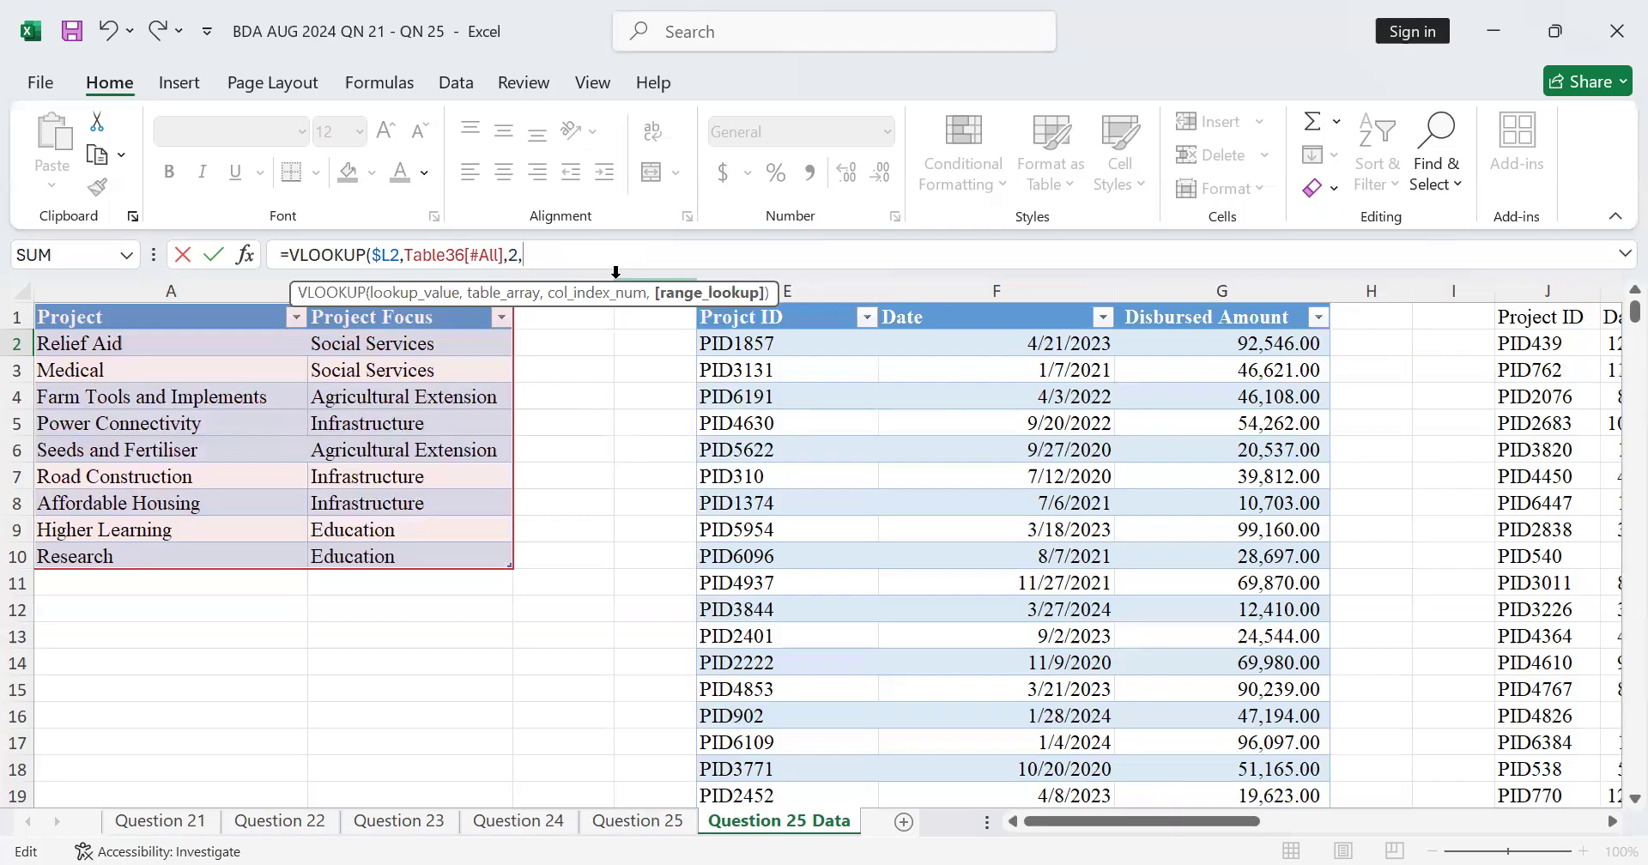
type("(")
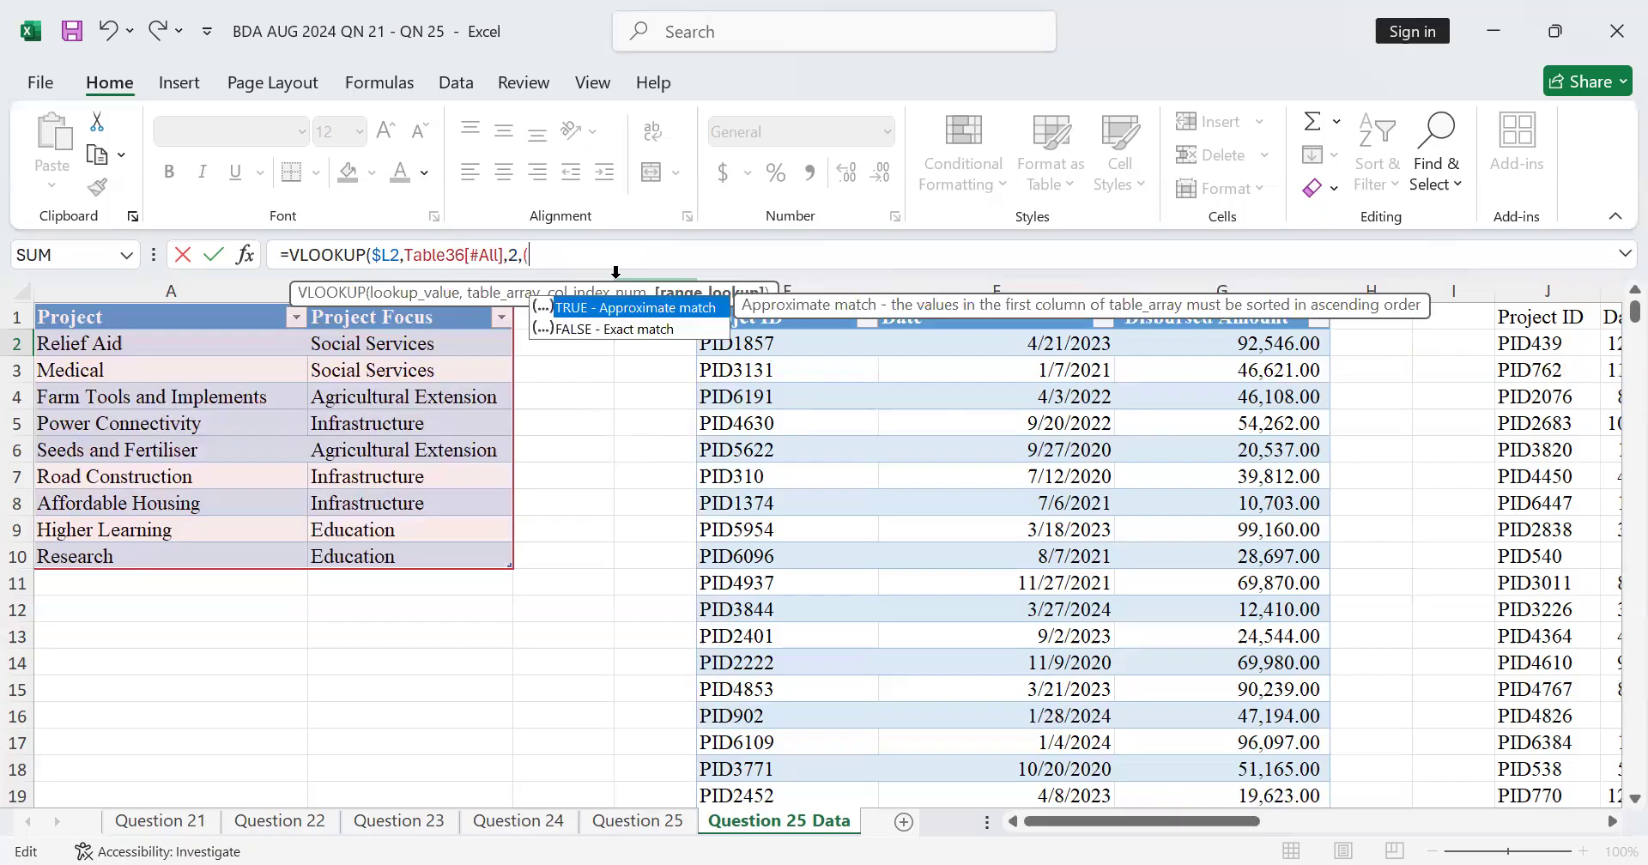
key("BackSpace")
type("*")
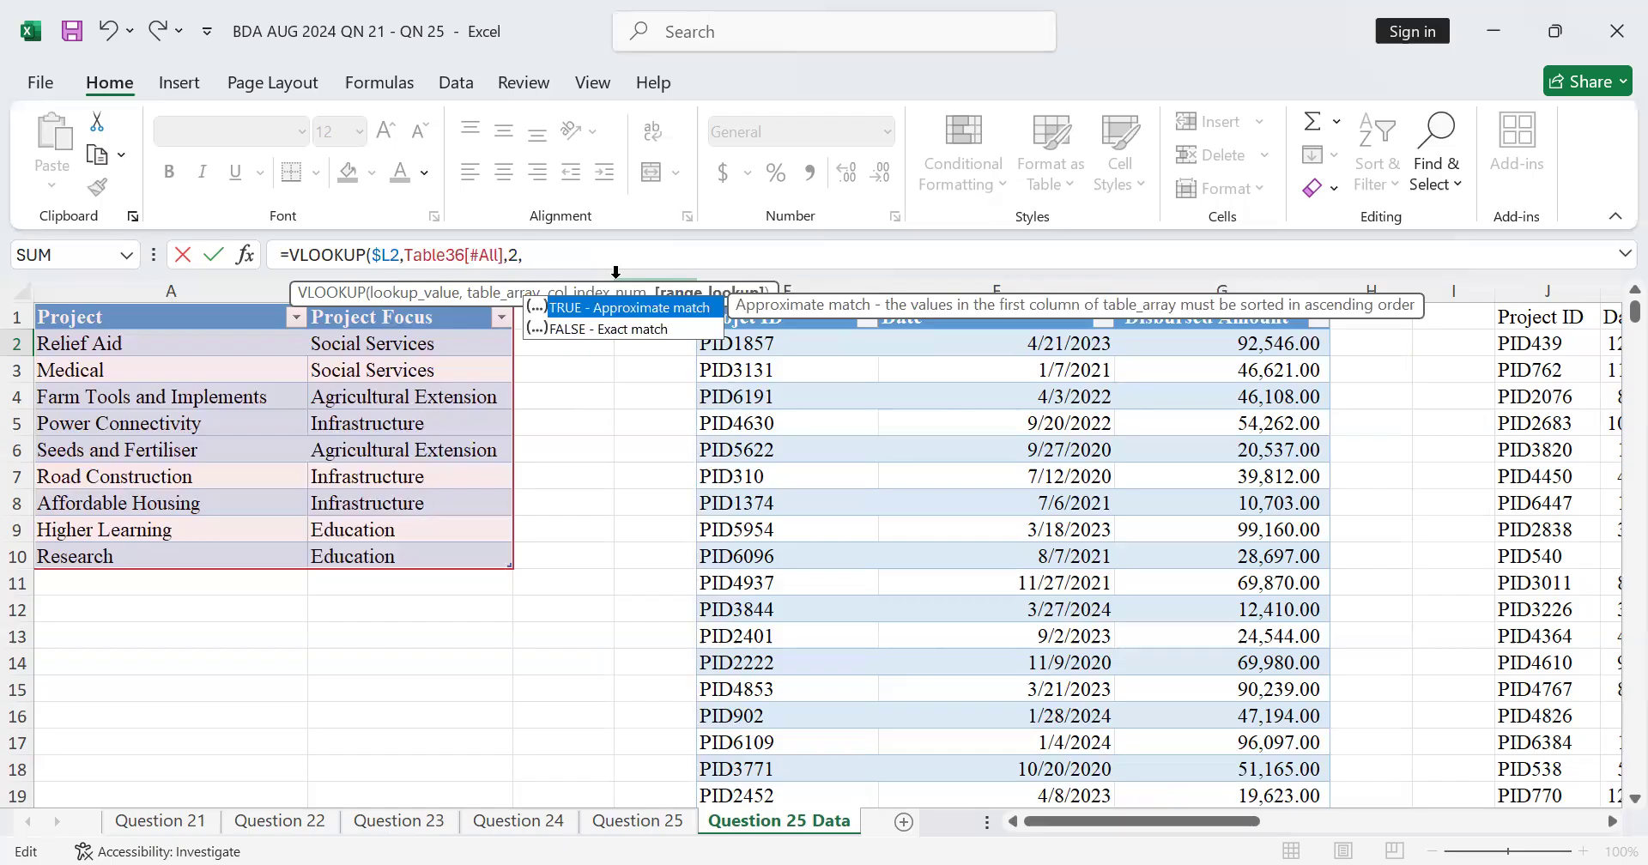
type(")")
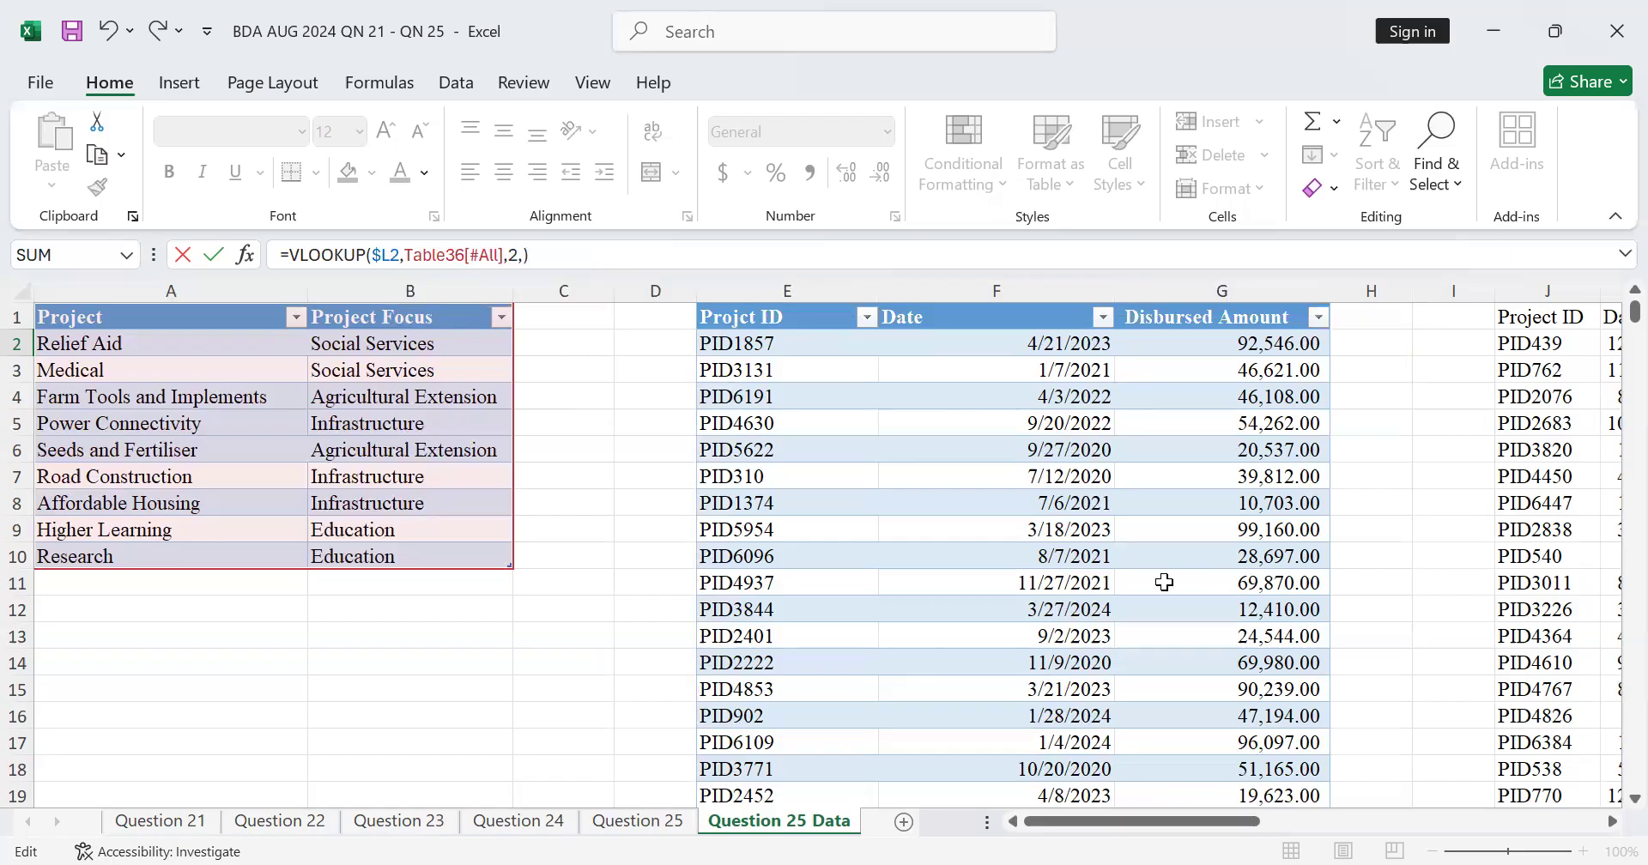
key("Return")
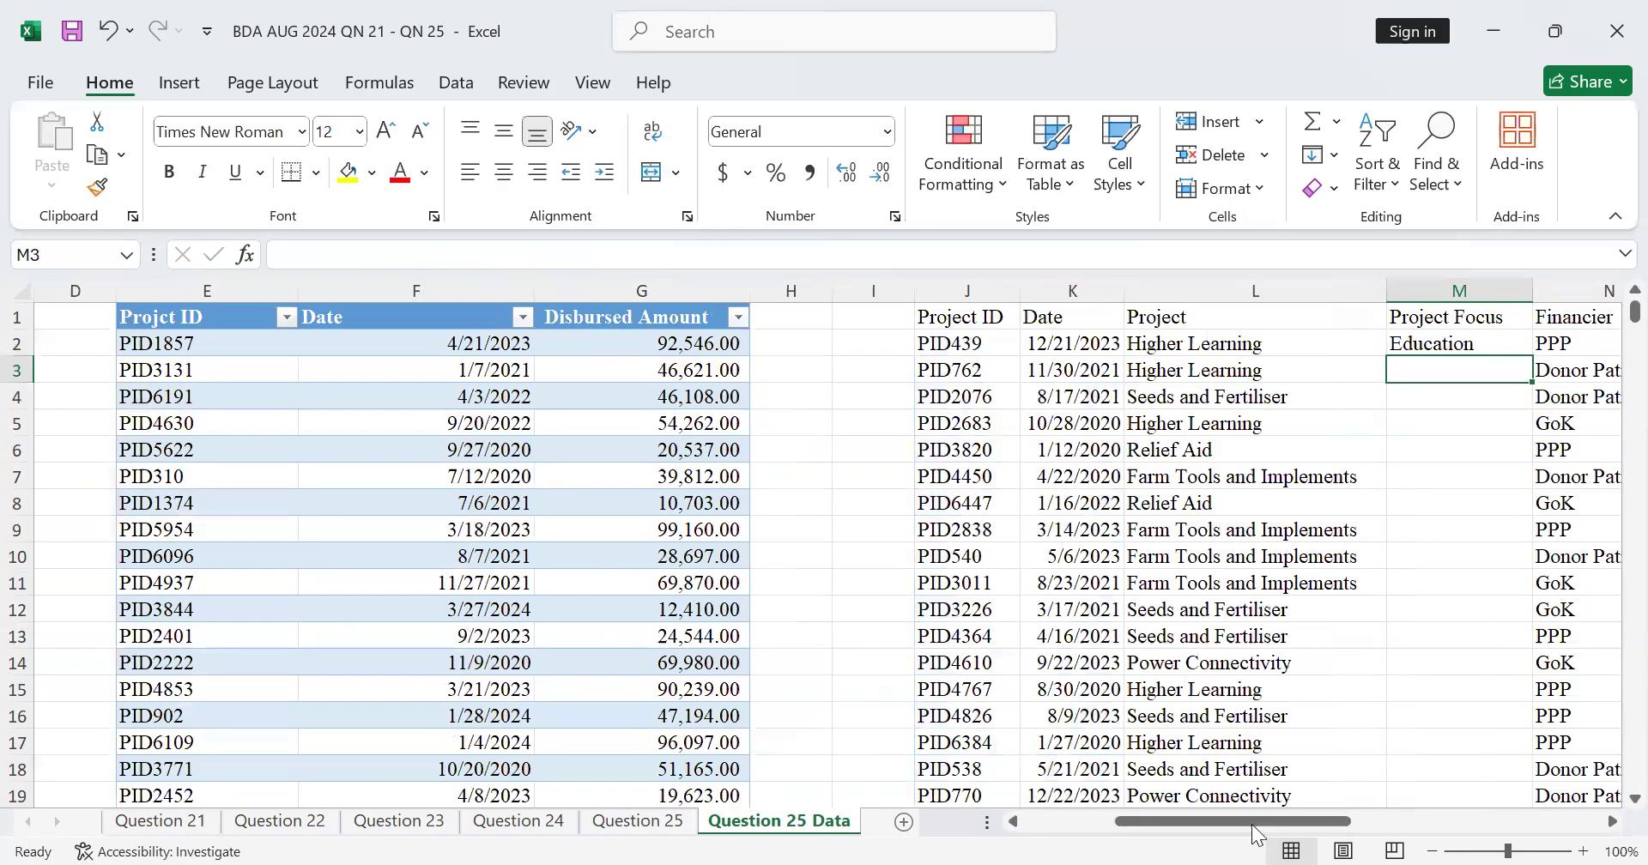
Step: Fill the Project Focus formula from M2 down column M for all project rows
left_click_drag(1163, 831, 1023, 834)
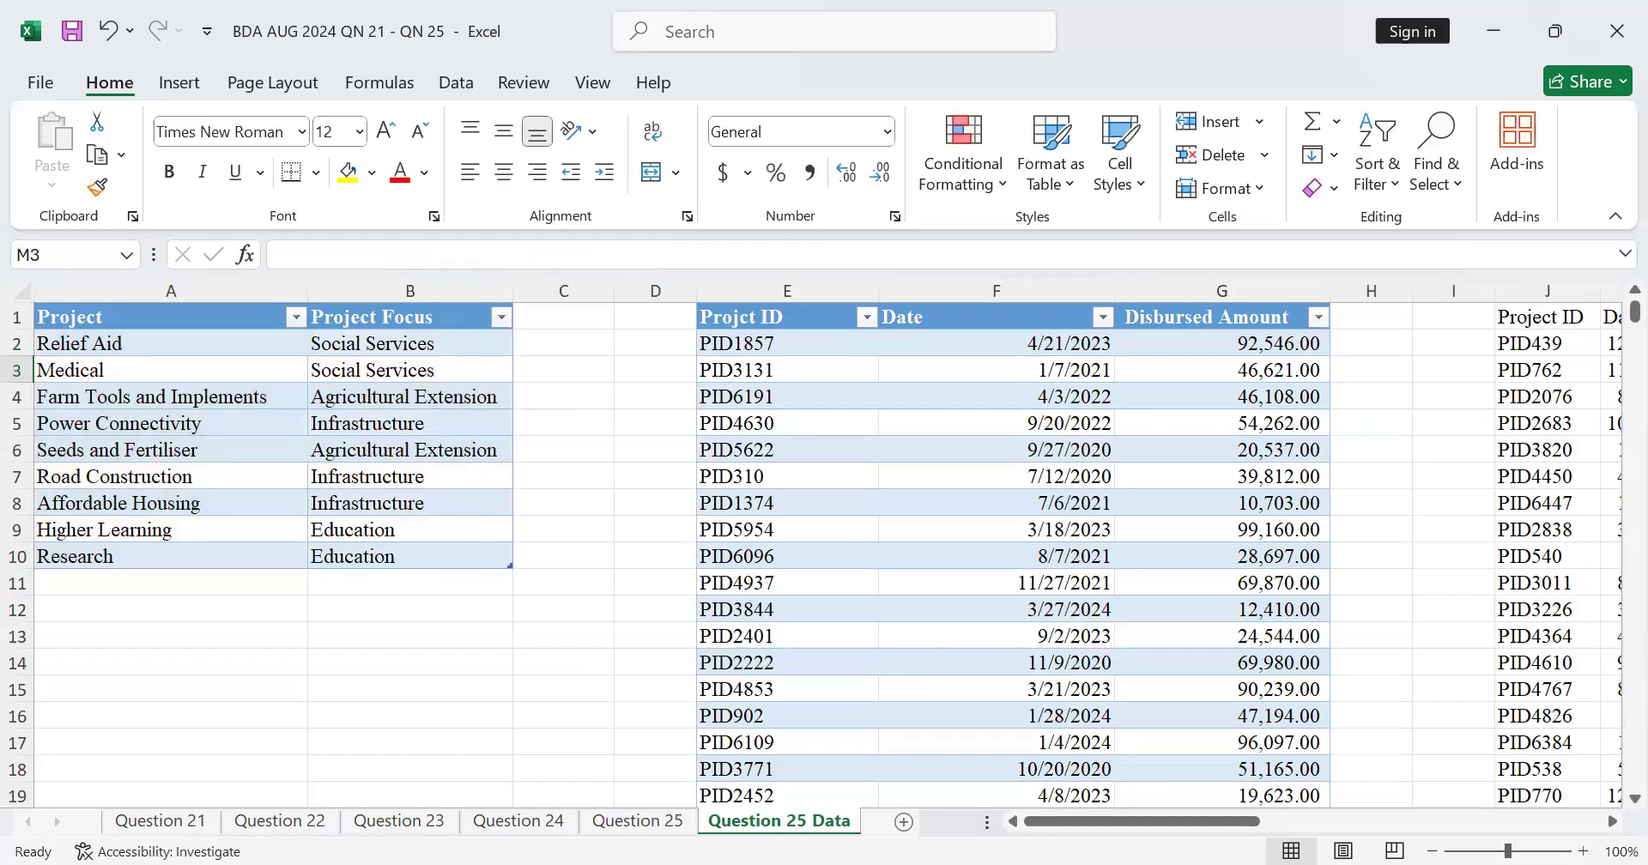
scroll(1588, 827, "right", 5)
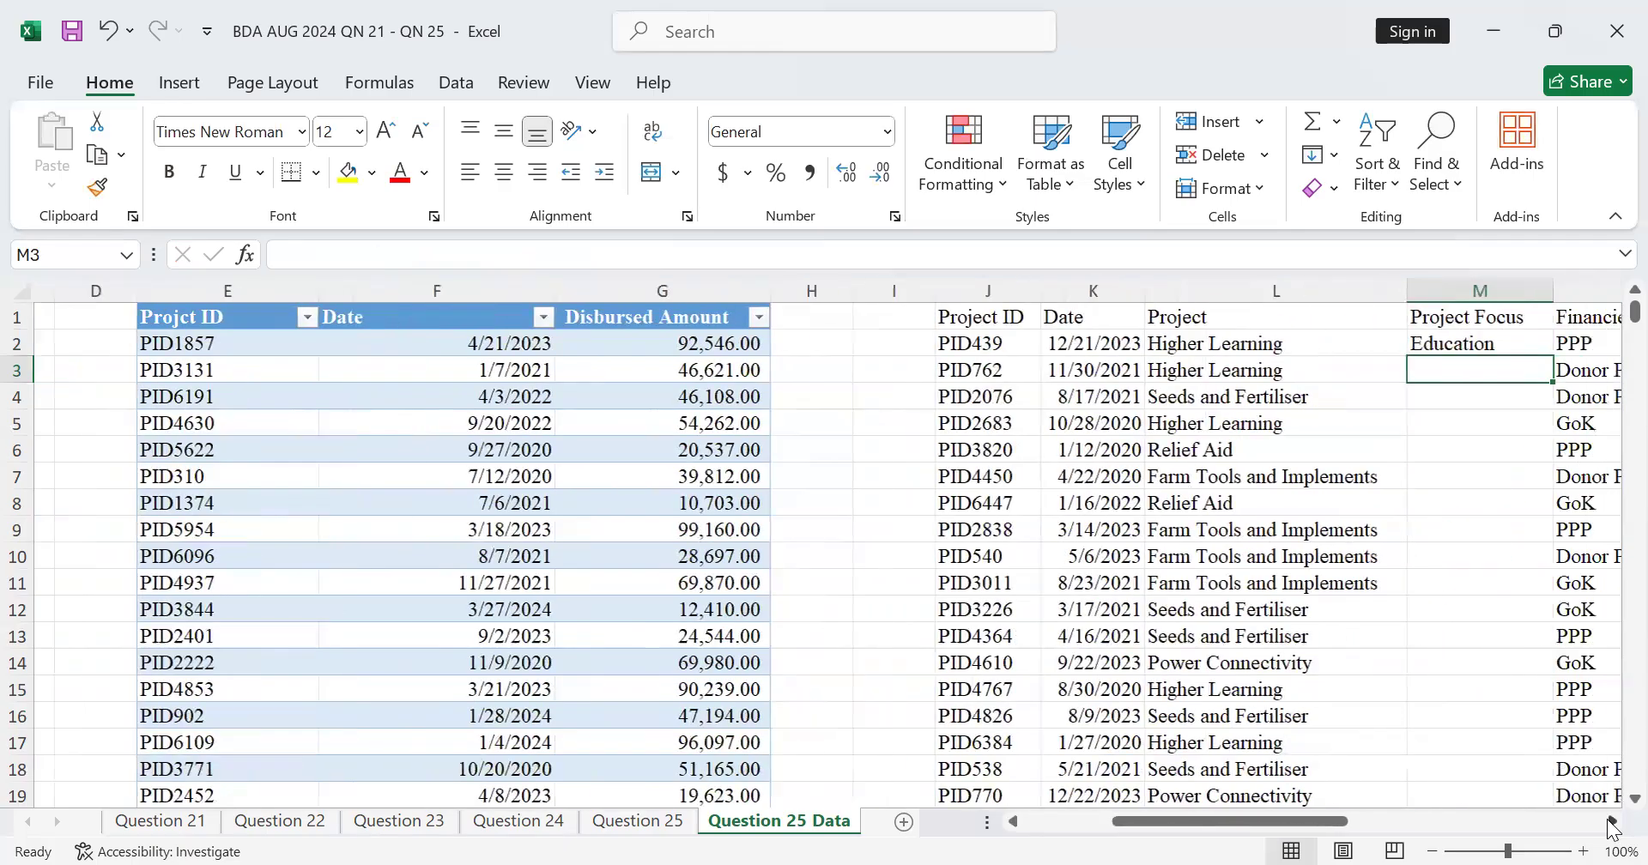
left_click(1249, 344)
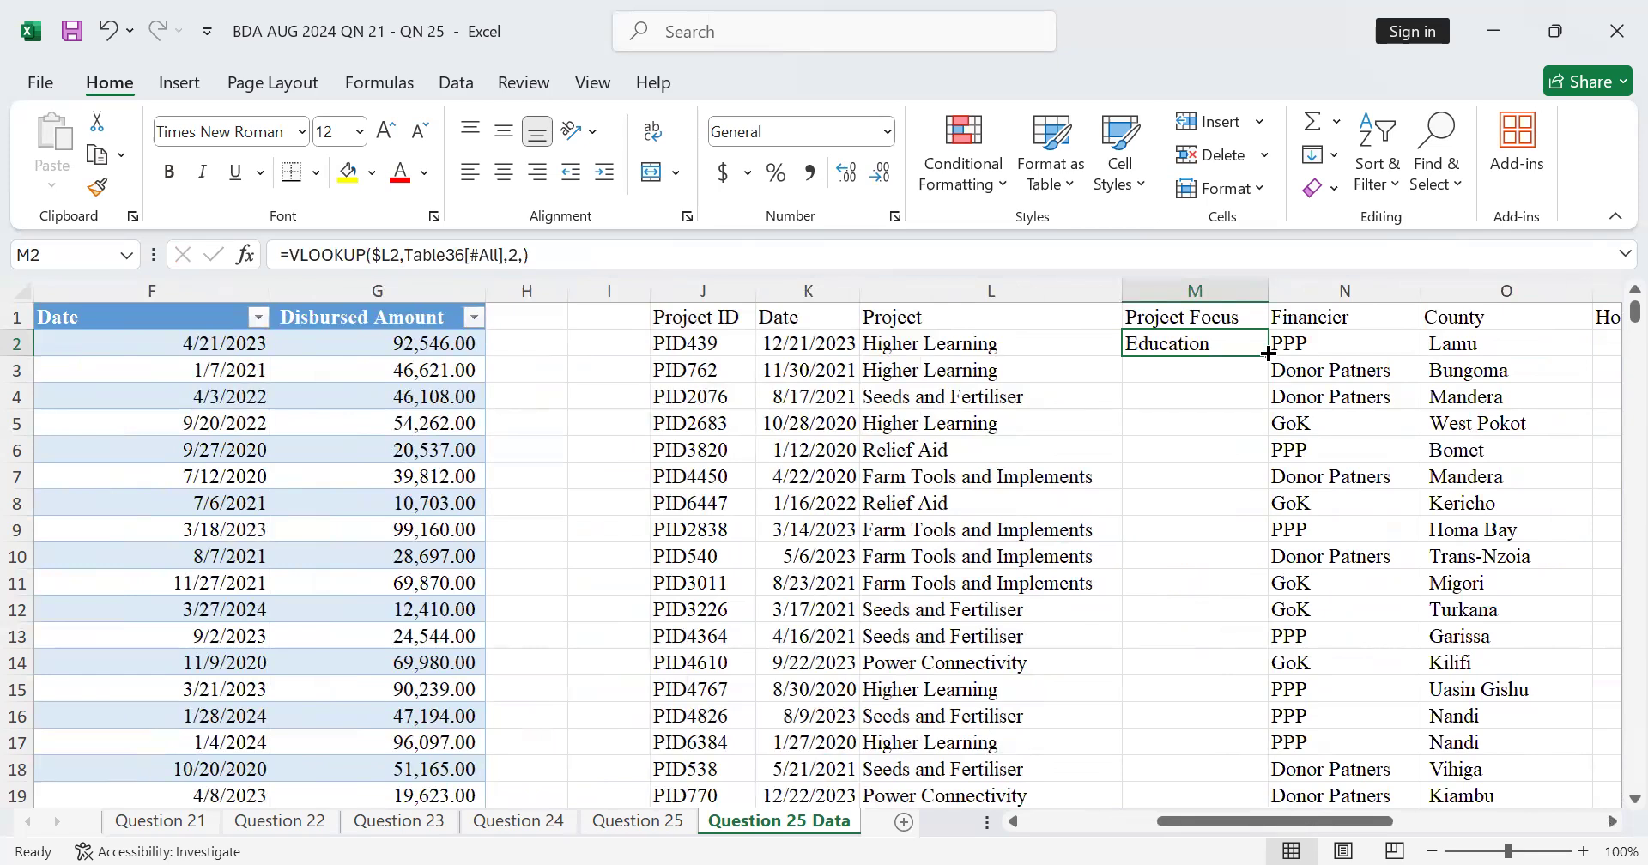
double_click(1267, 353)
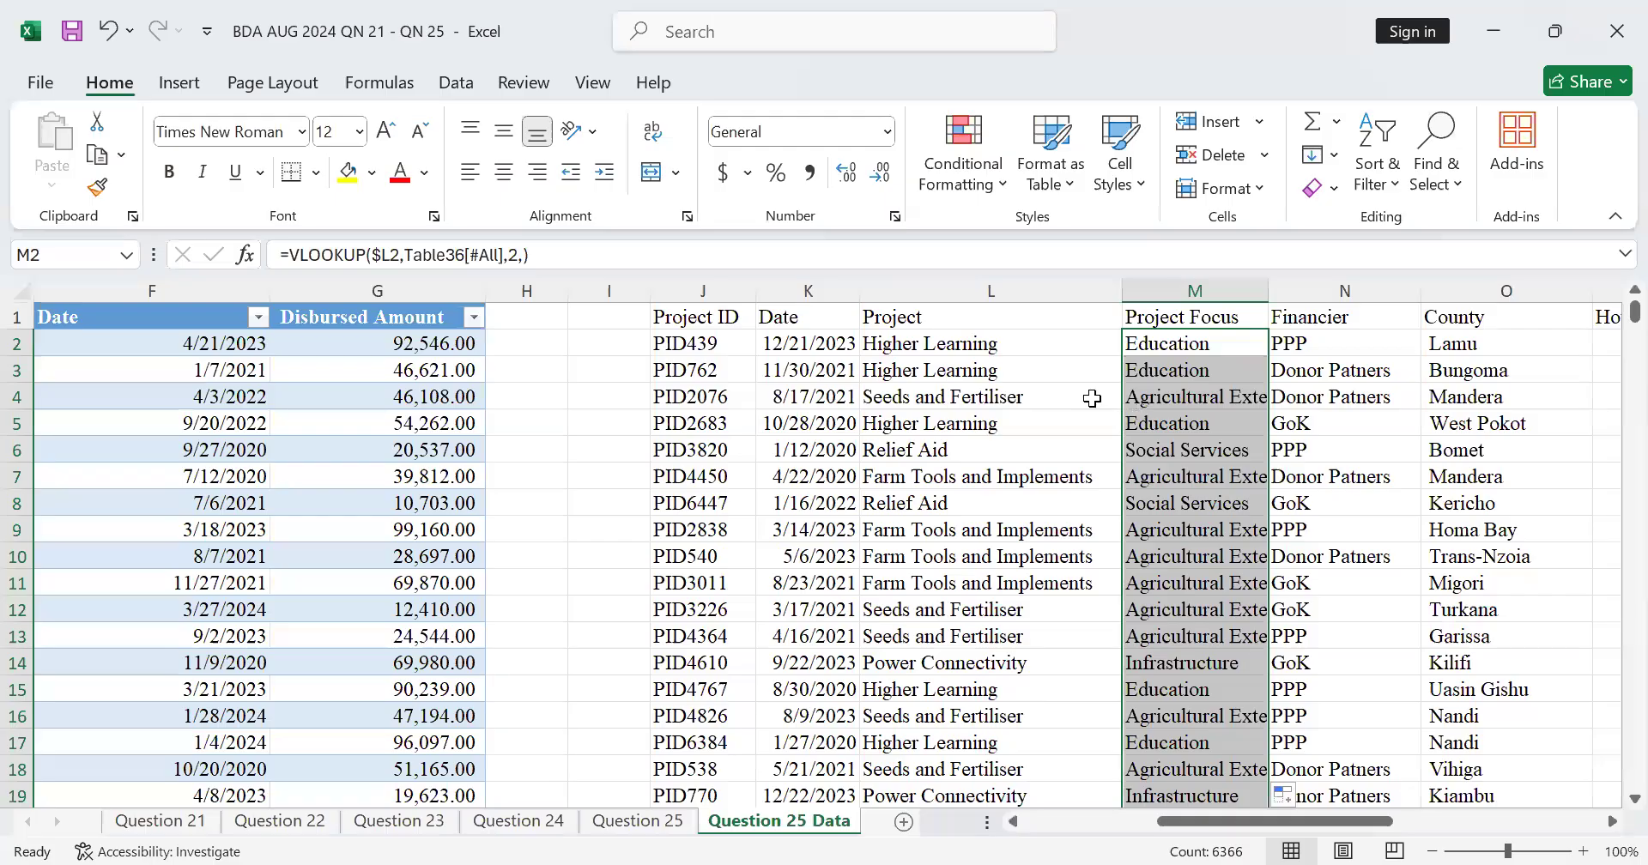
scroll(1227, 480, "down", 1)
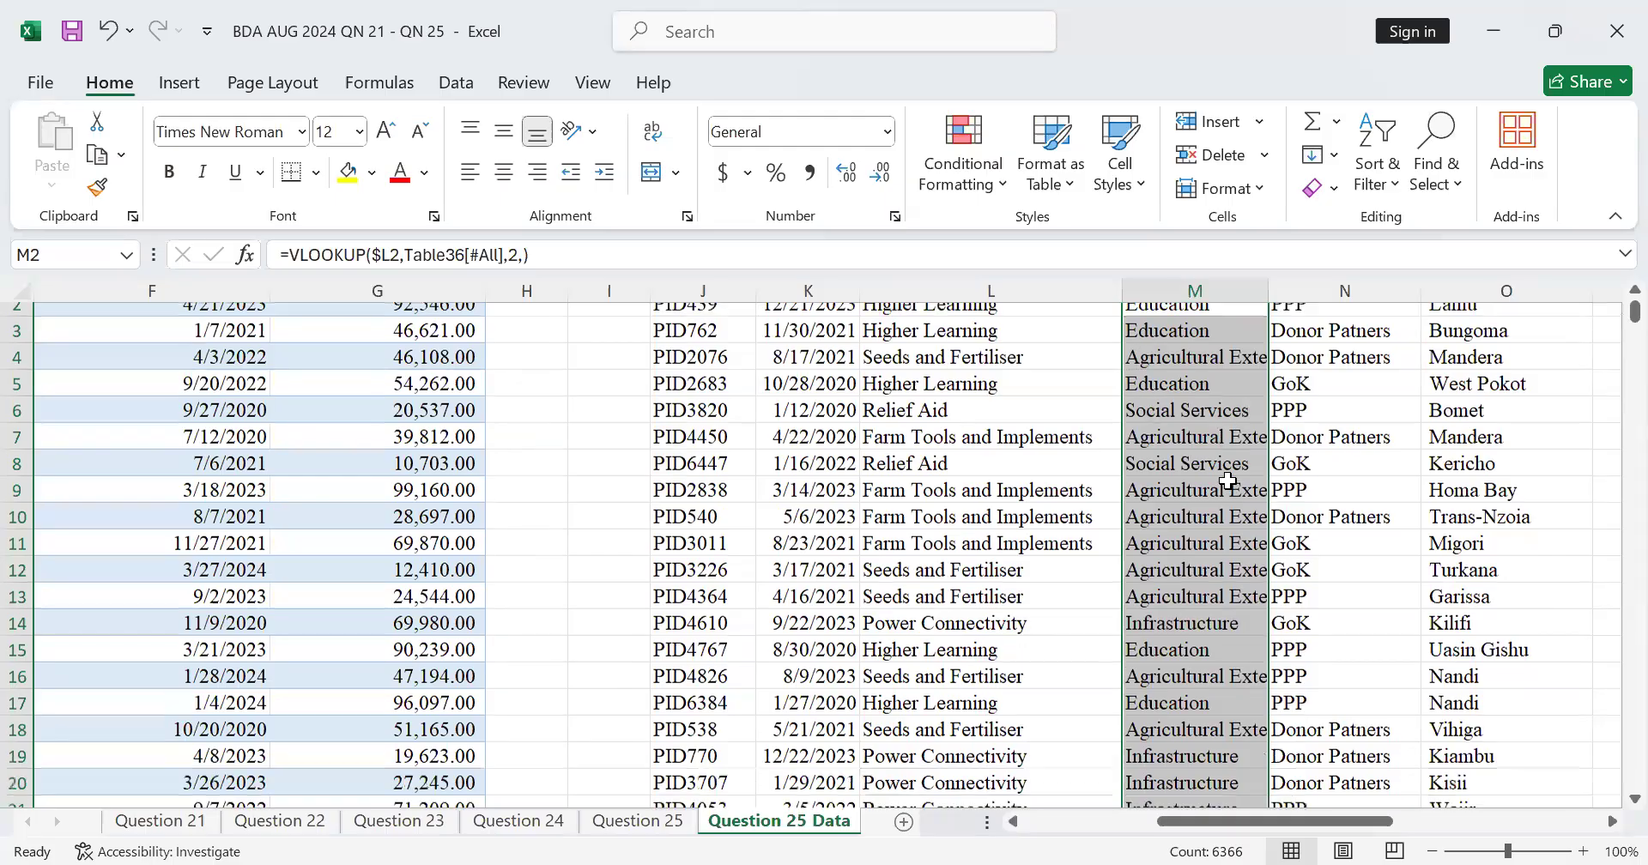
Step: Review the filled Project Focus column and select the first blank Disbursed Amounts cell, R2
scroll(1228, 480, "down", 7)
scroll(1228, 481, "up", 7)
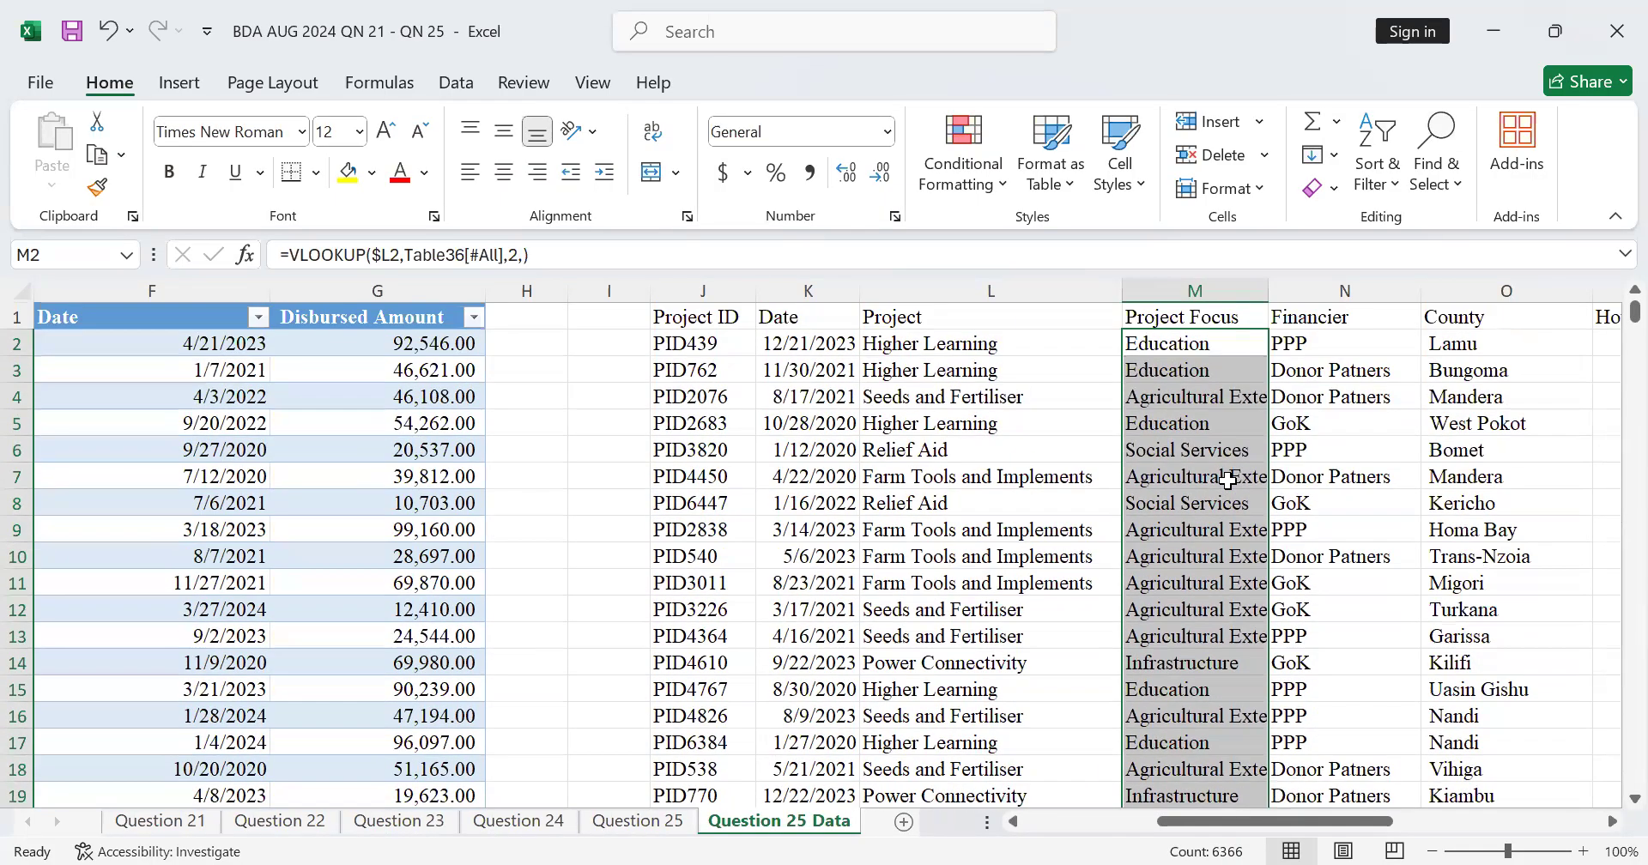
left_click(1210, 319)
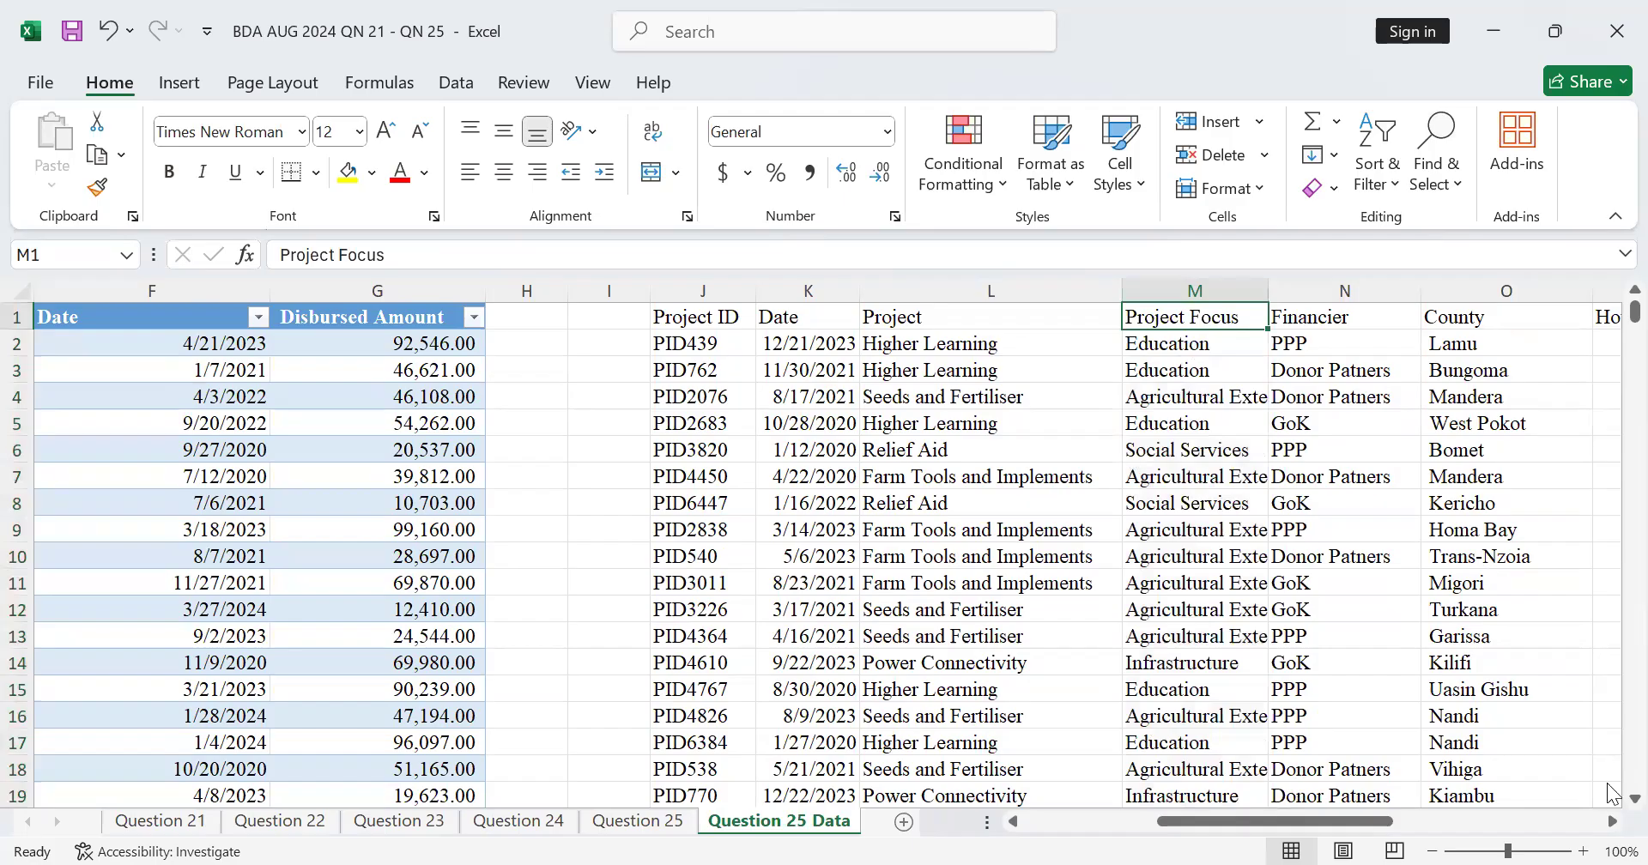
left_click(1612, 821)
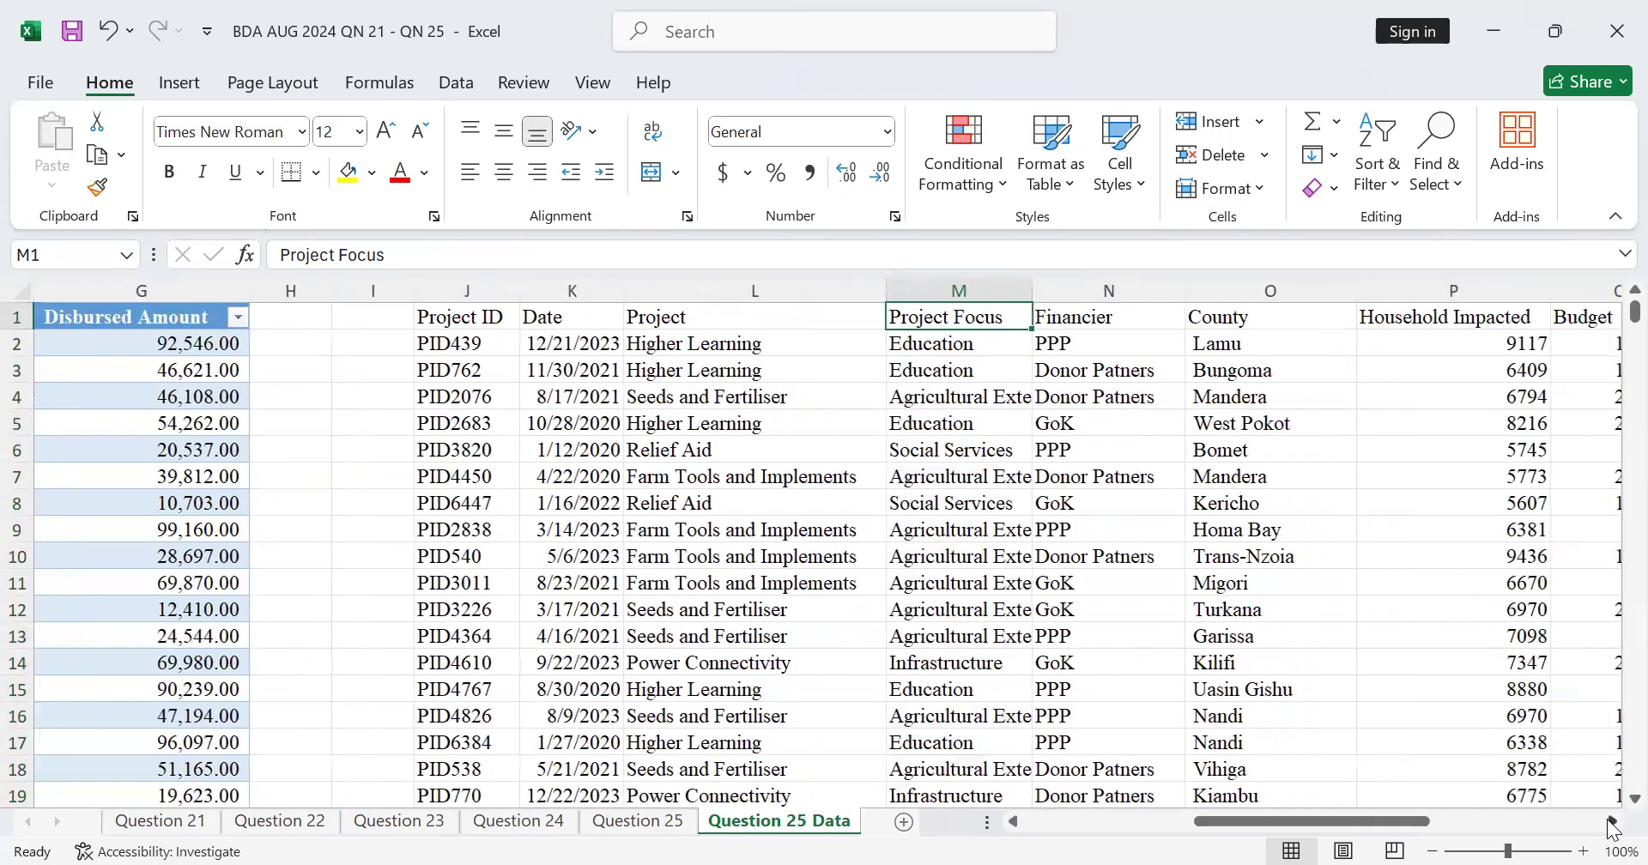
left_click(1612, 821)
left_click(1610, 823)
left_click(1610, 823)
left_click(1610, 823)
left_click(1610, 824)
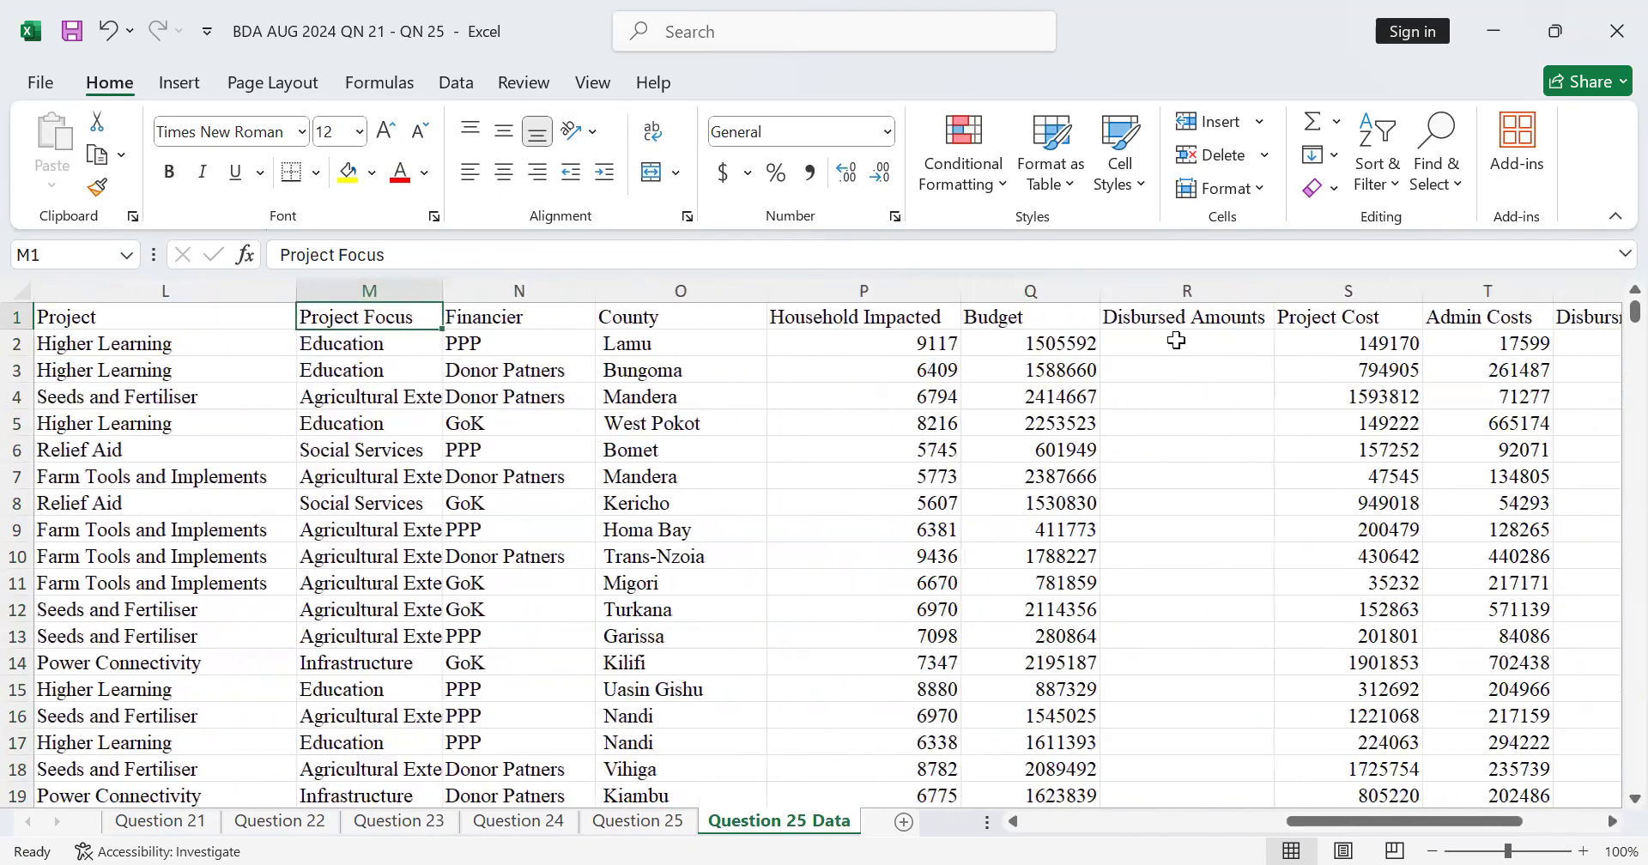
left_click(1163, 343)
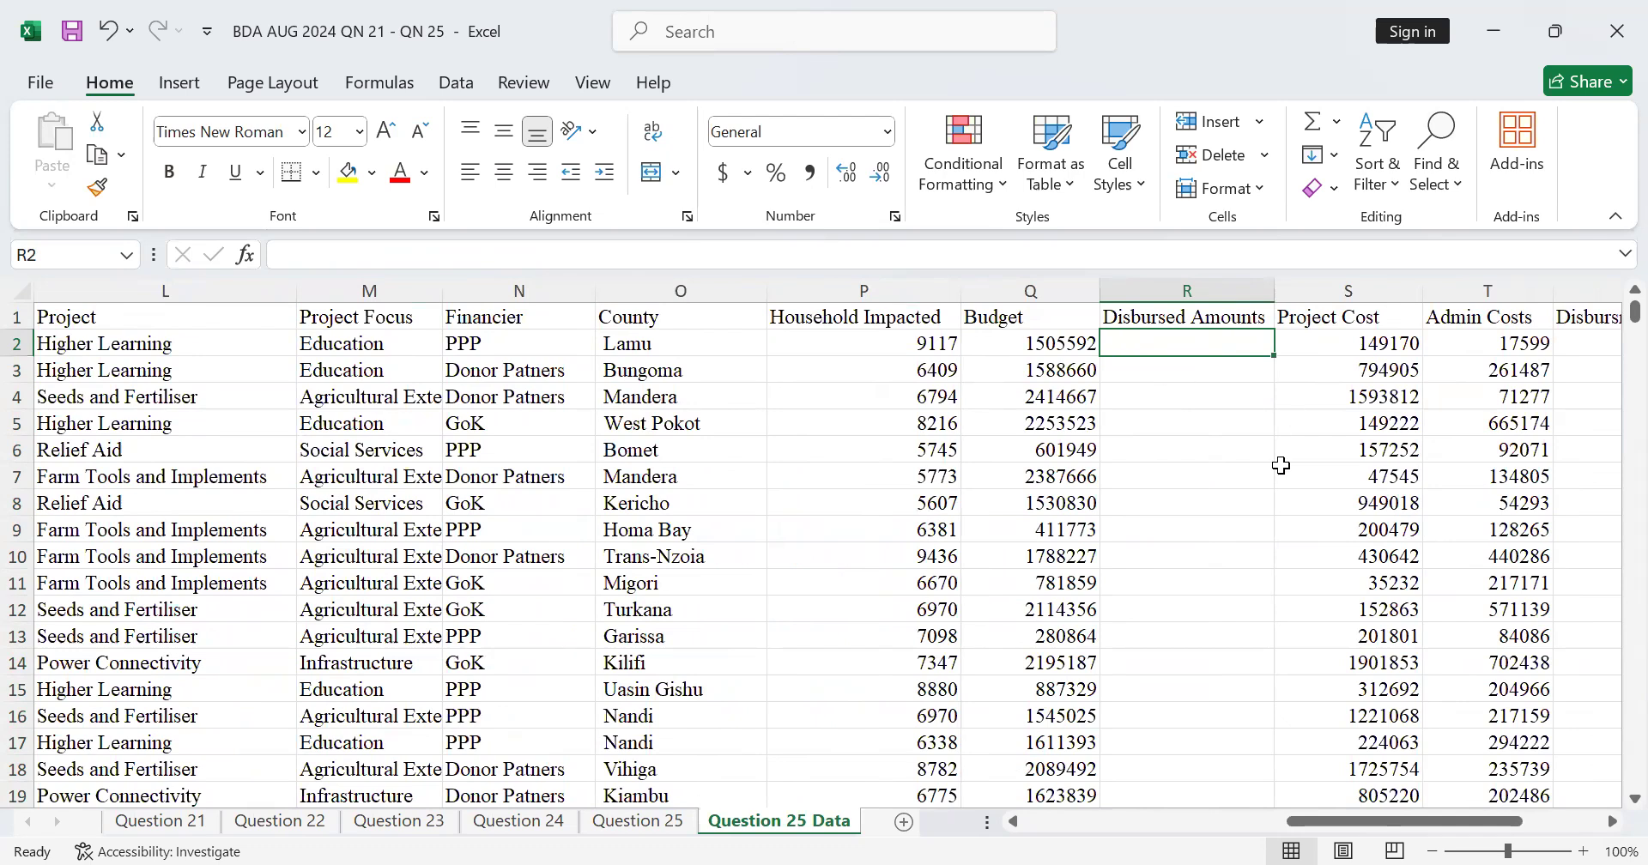
Step: Compare the disbursement table in columns E to G with the main project table and its blank columns
left_click_drag(1334, 821, 390, 339)
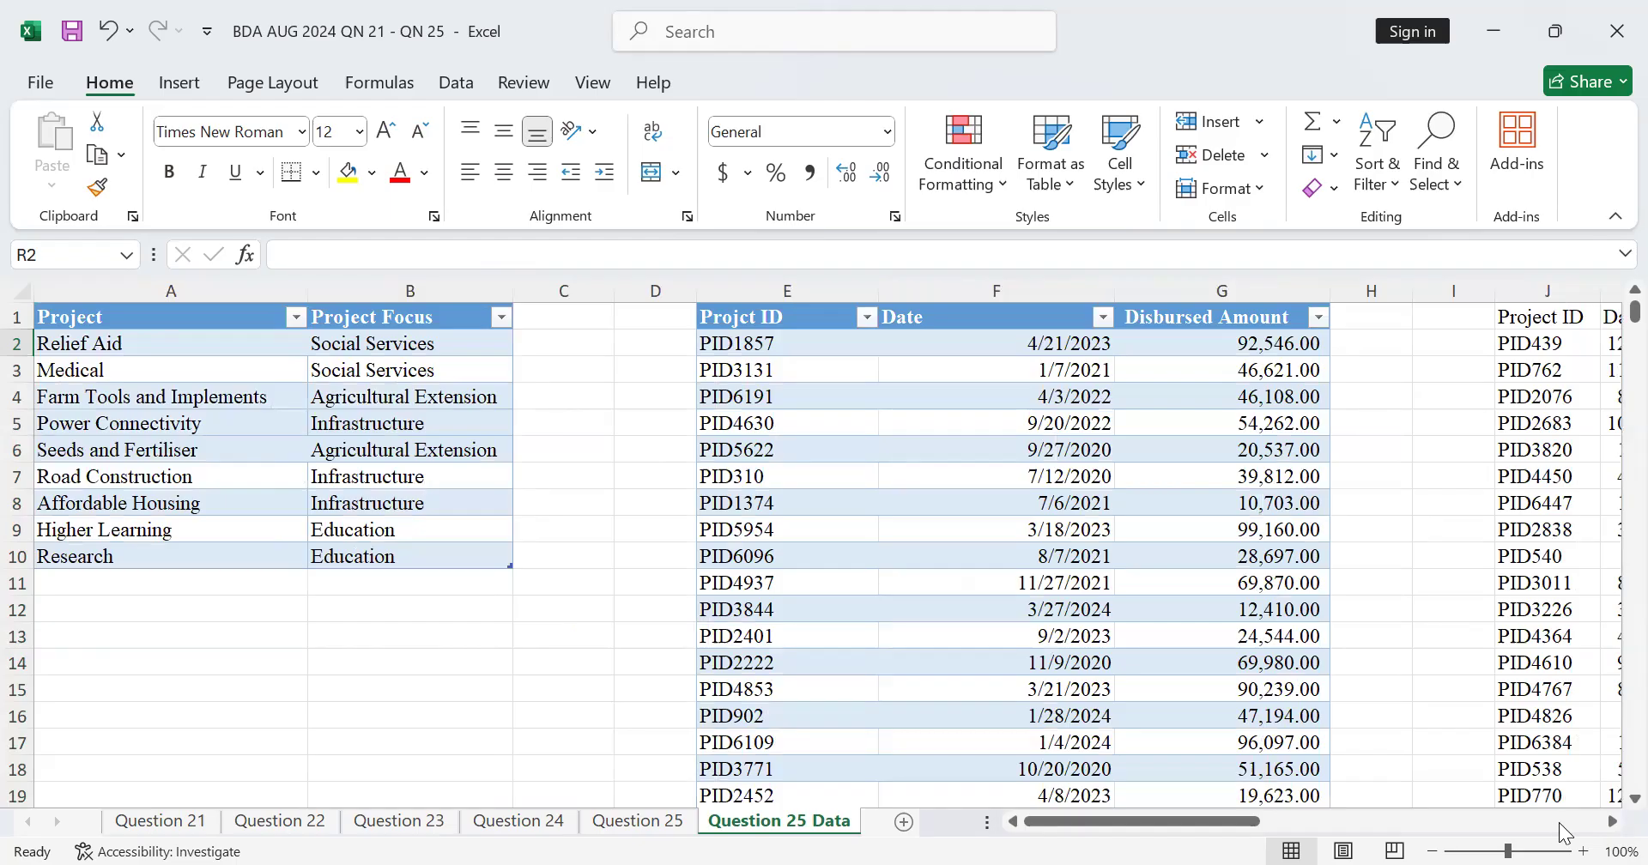
scroll(824, 549, "right", 3)
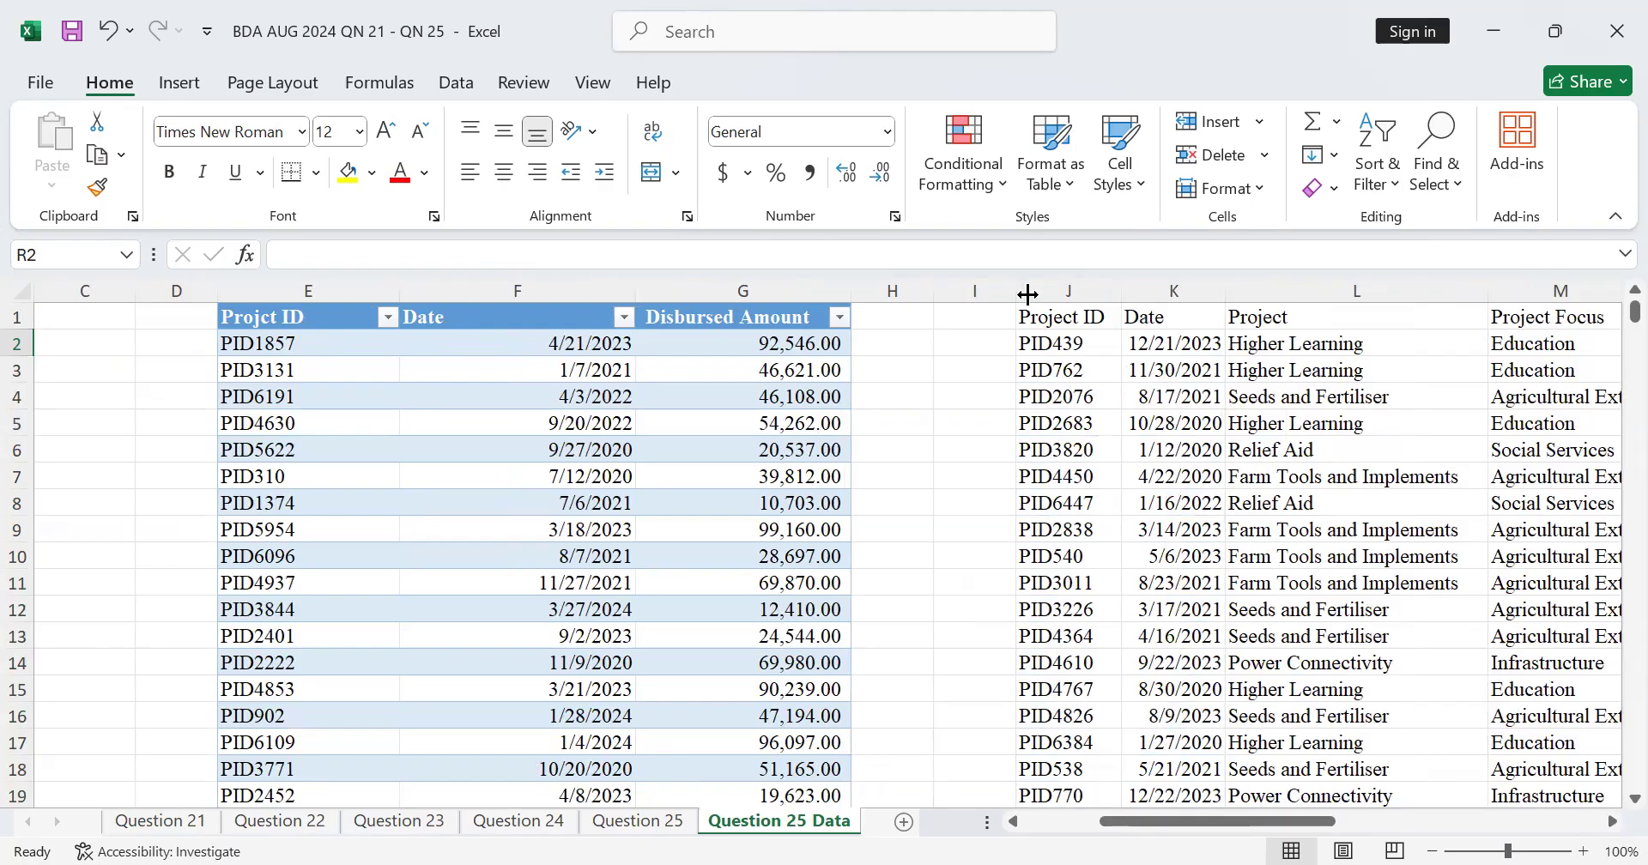
left_click(1612, 821)
left_click(1610, 822)
left_click(1610, 822)
left_click(1610, 821)
left_click(1610, 821)
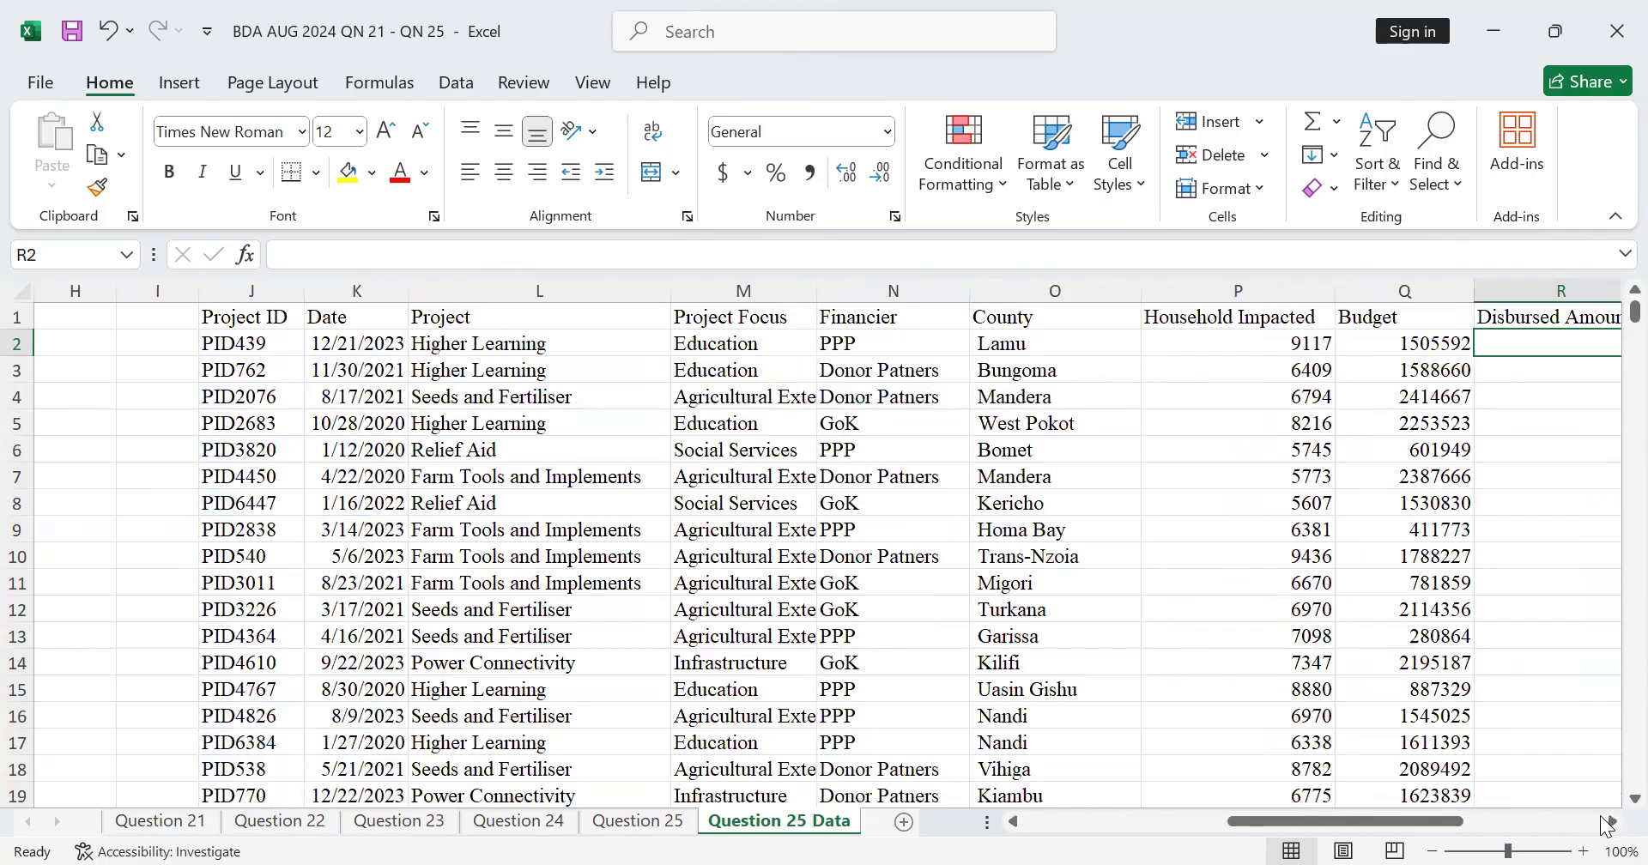
left_click(1602, 822)
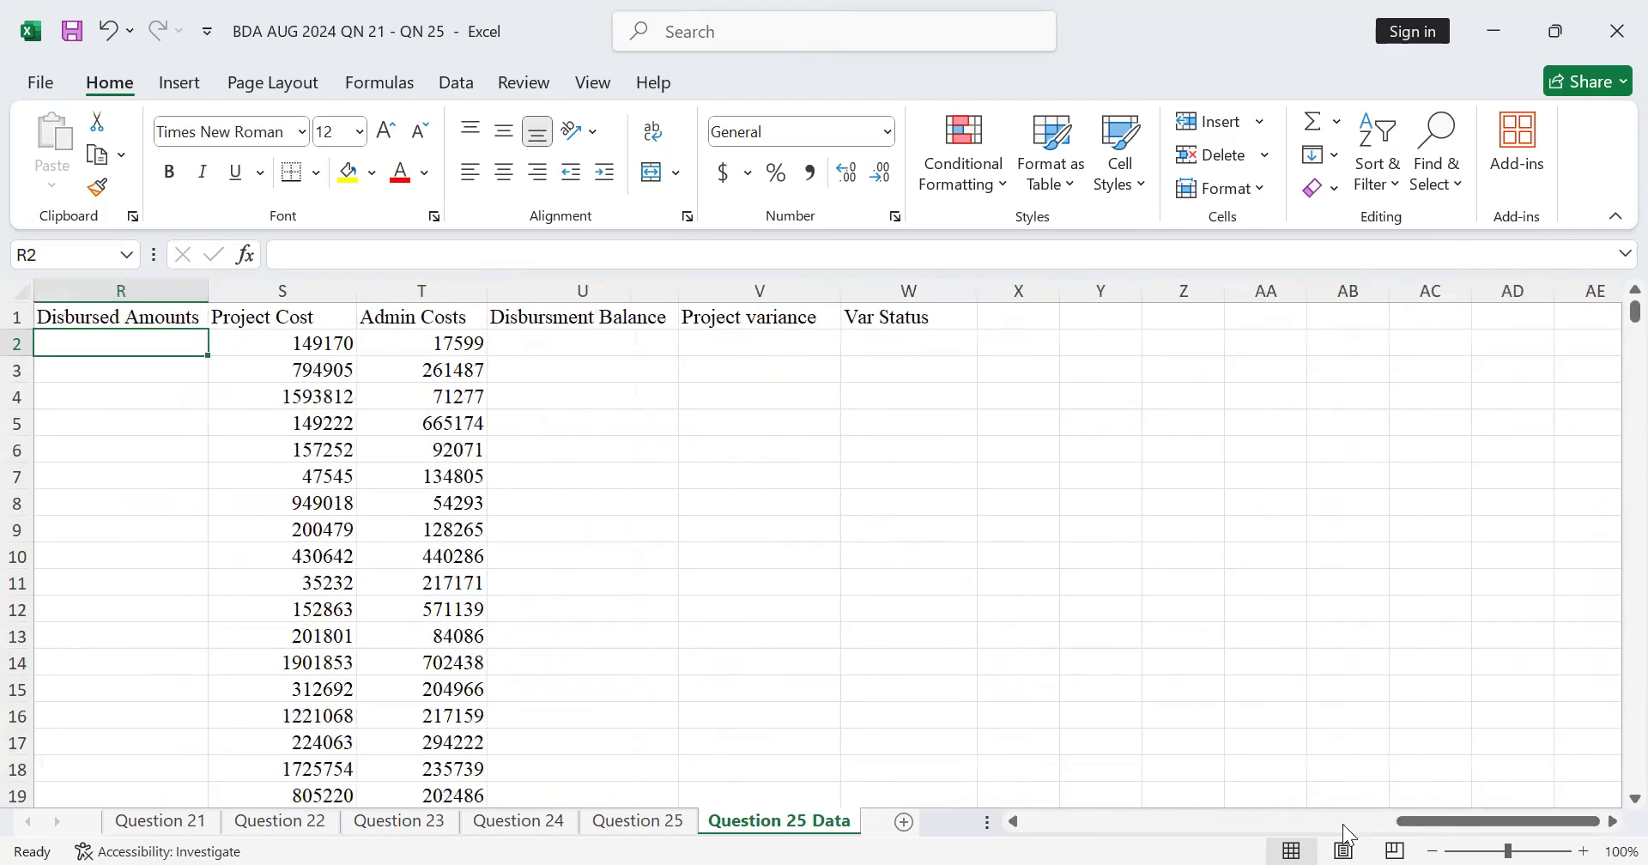
left_click(1343, 822)
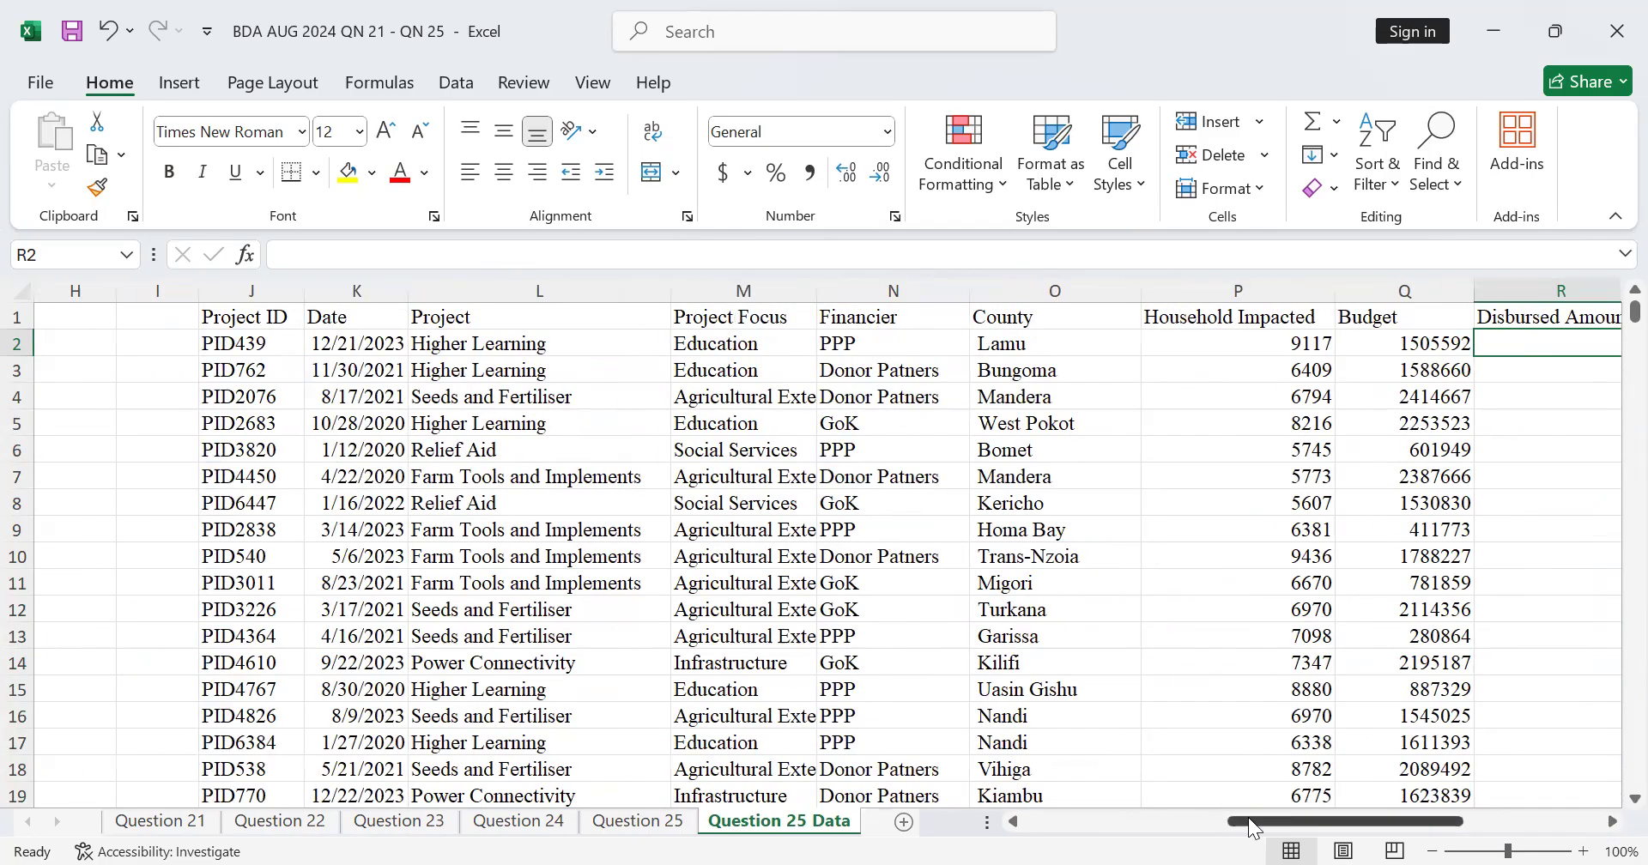
left_click(1085, 821)
left_click_drag(1609, 821, 1609, 822)
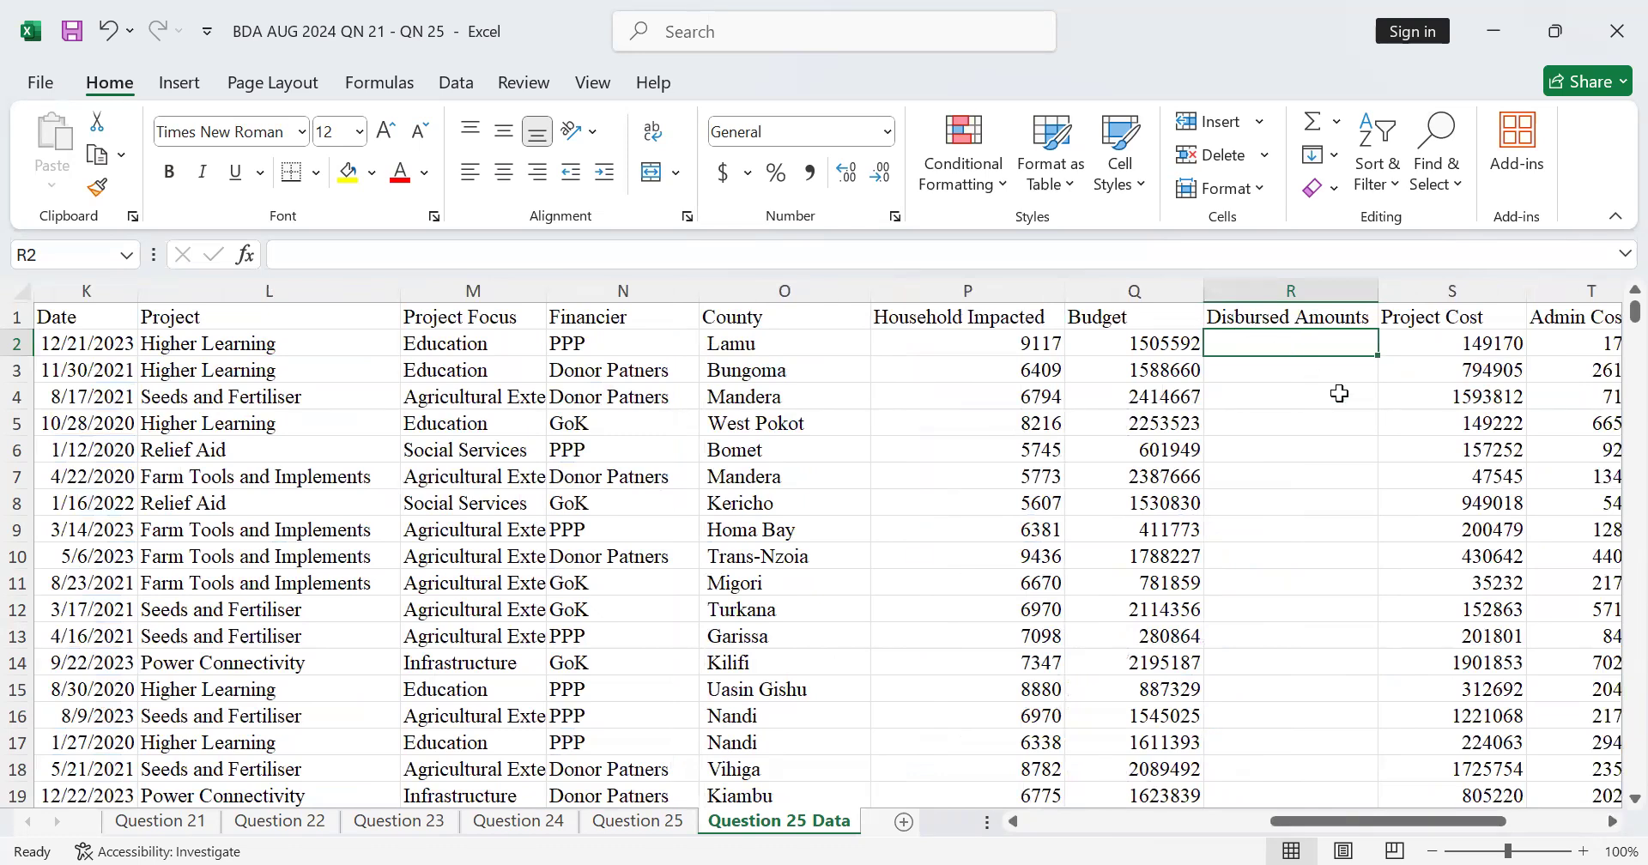
Step: Insert the VLOOKUP function in R2 with the project ID $J2 as lookup value, locking the column reference
type("=")
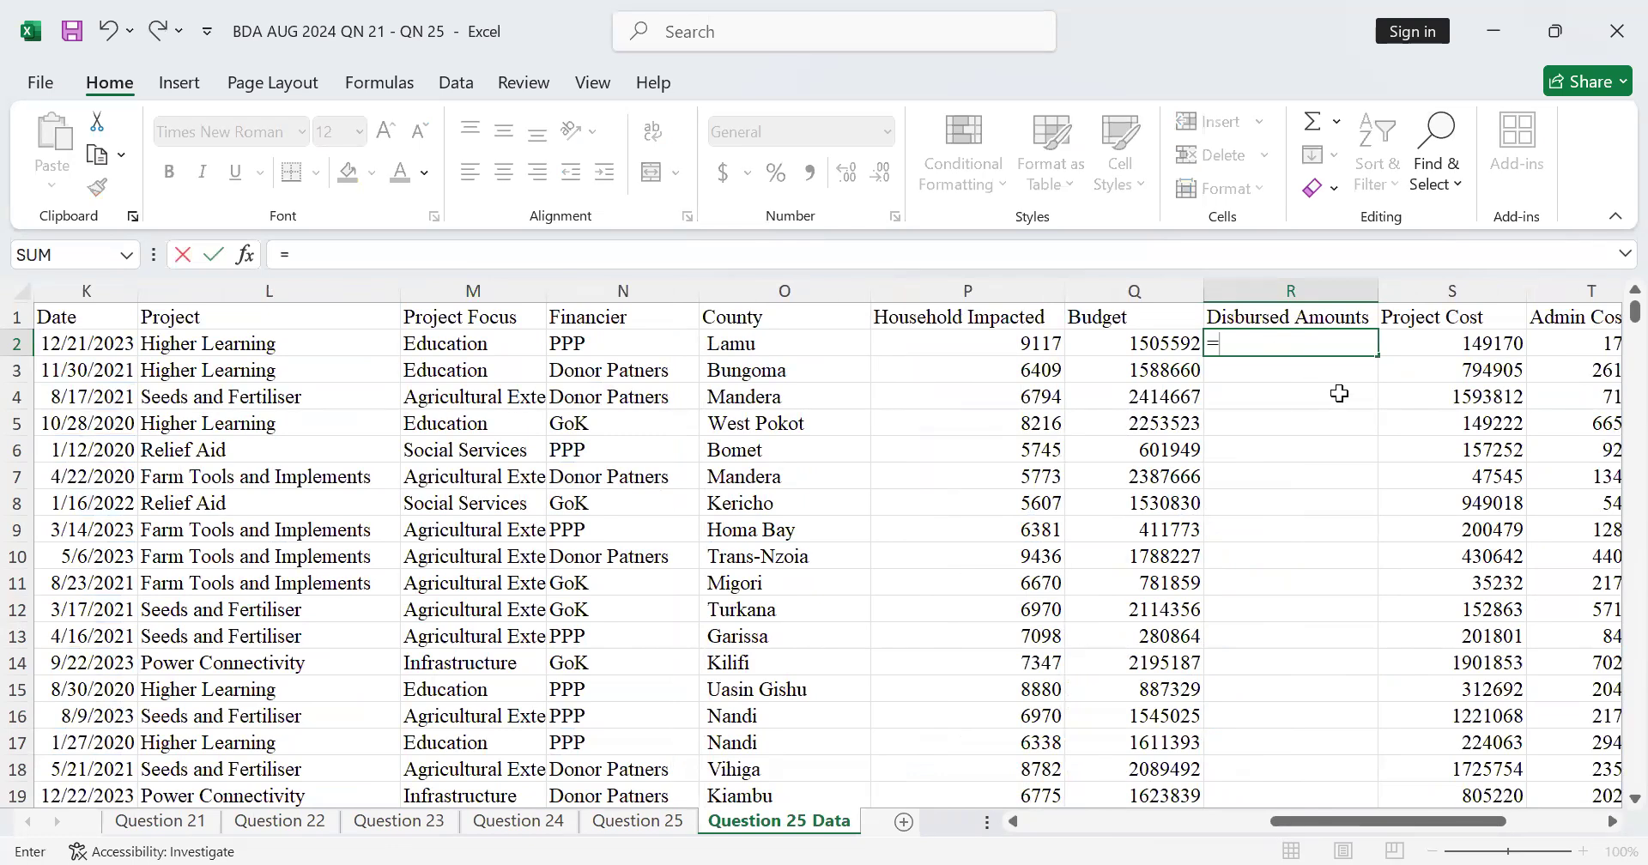
type("v")
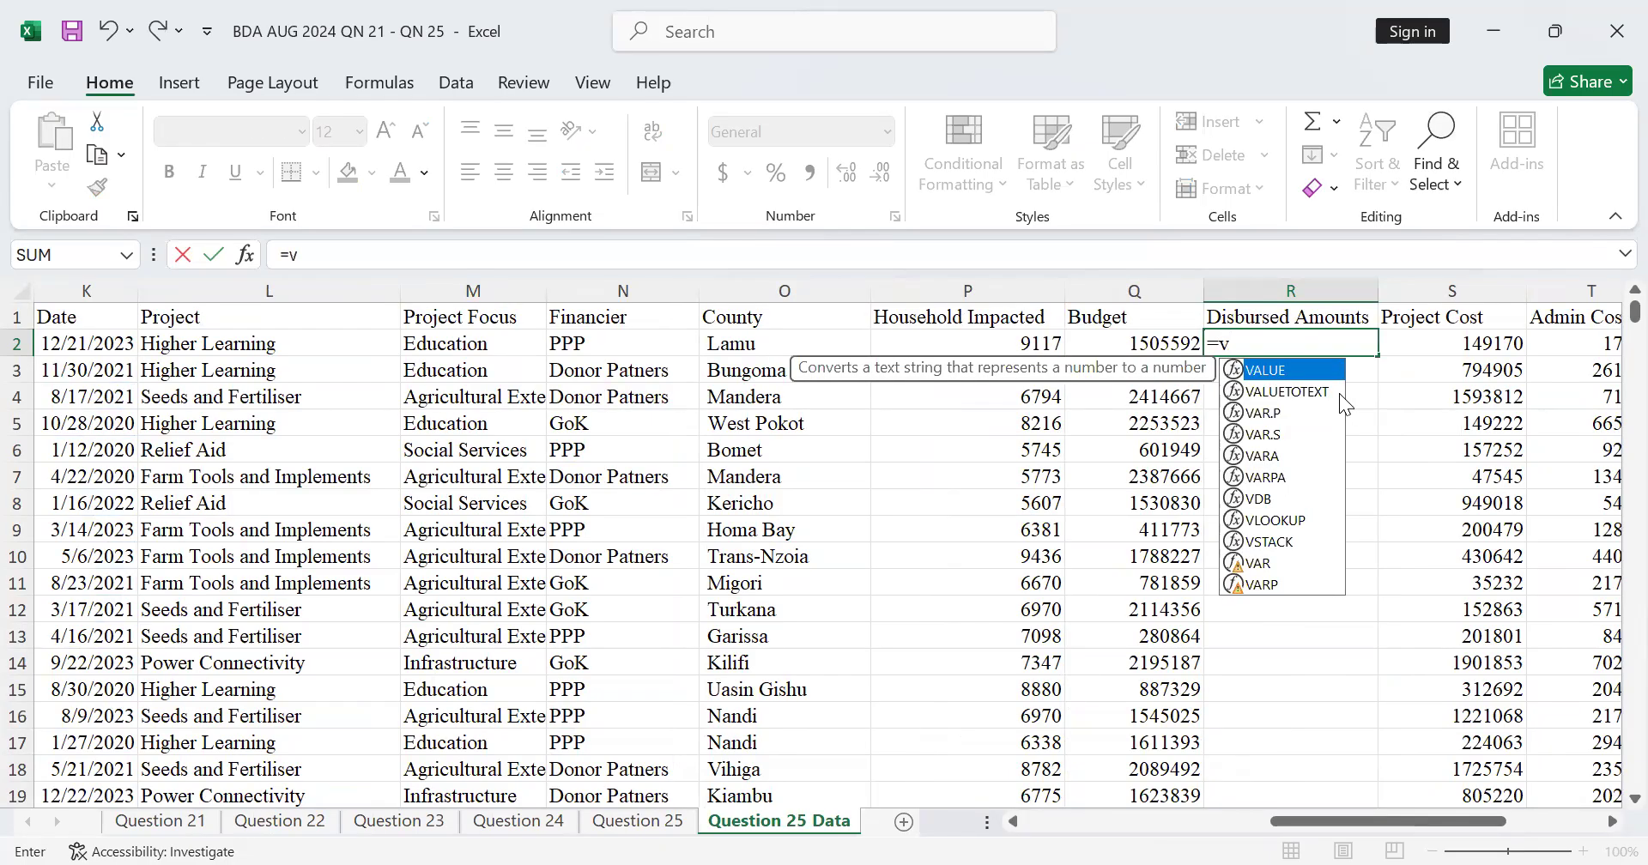
type("lo")
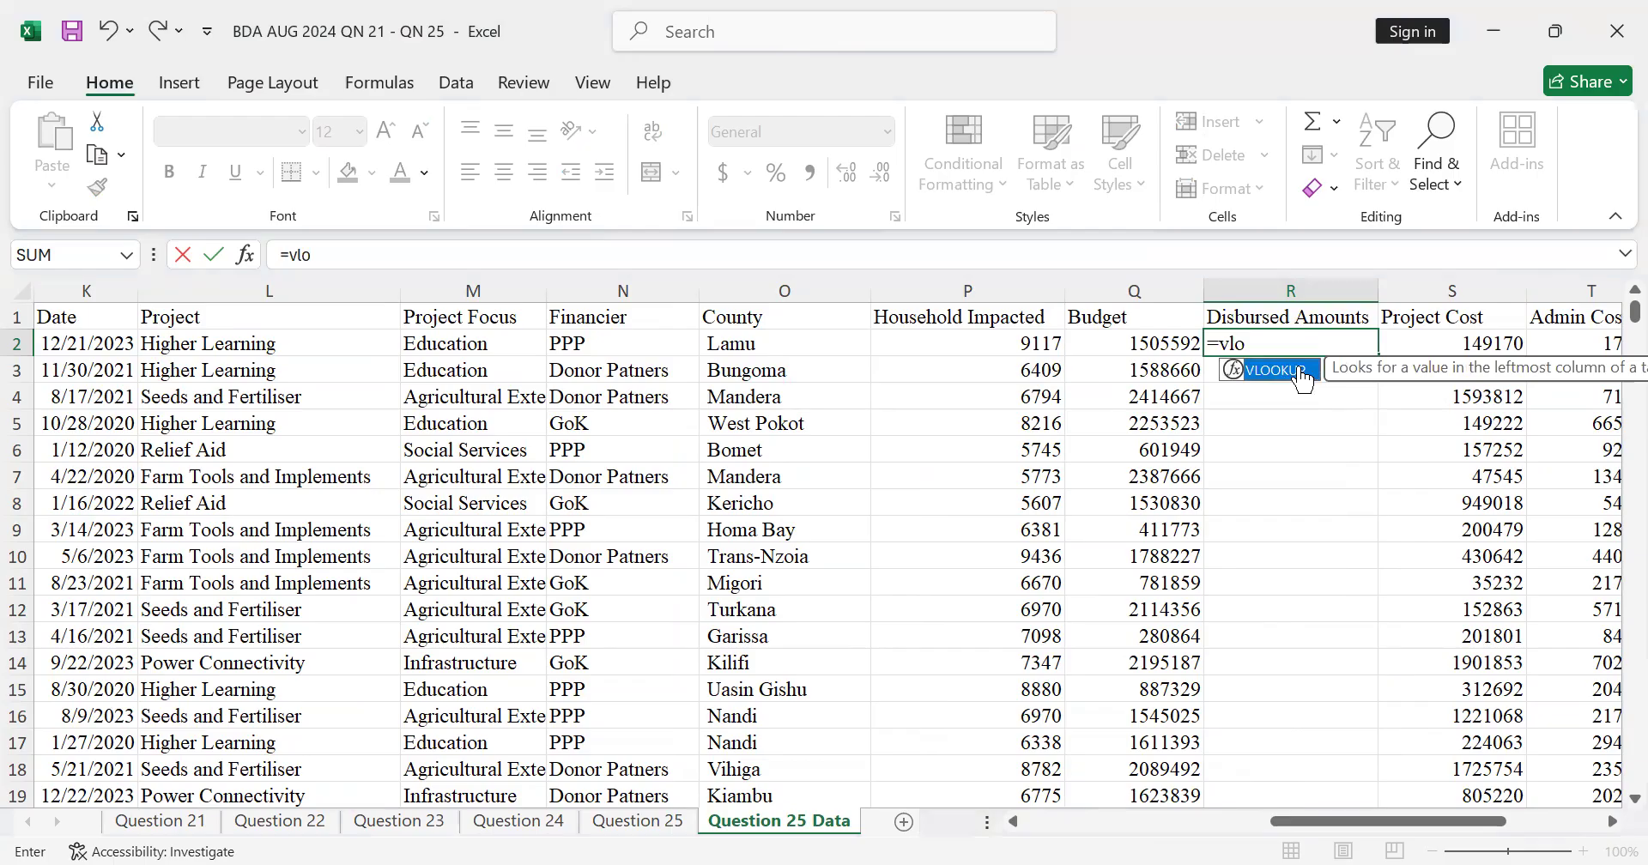
double_click(1302, 375)
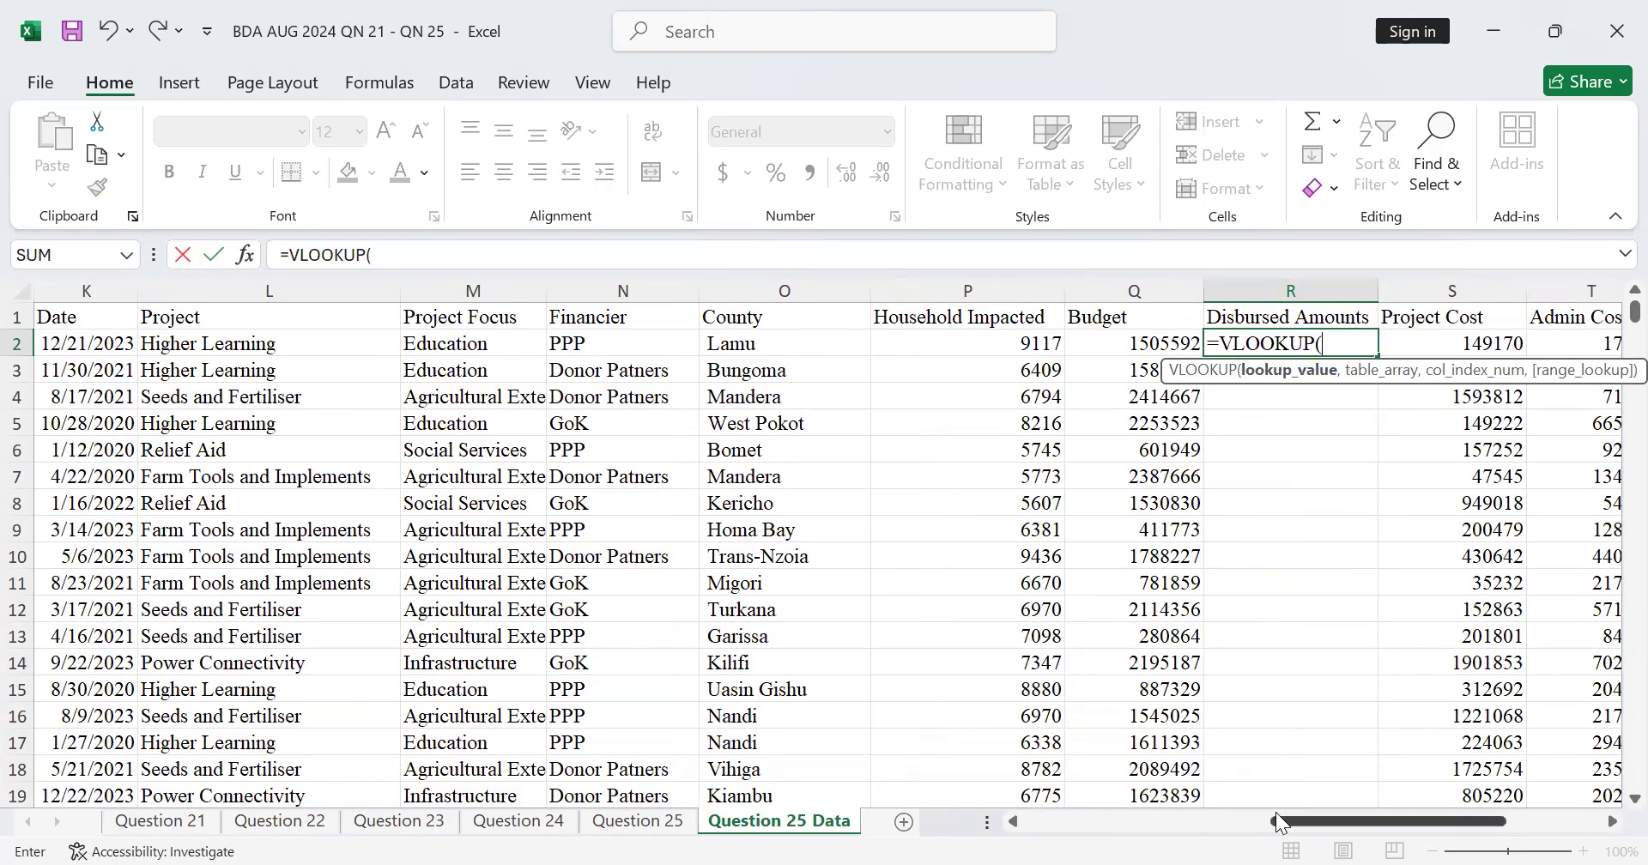
left_click_drag(1278, 821, 1107, 833)
left_click(1110, 344)
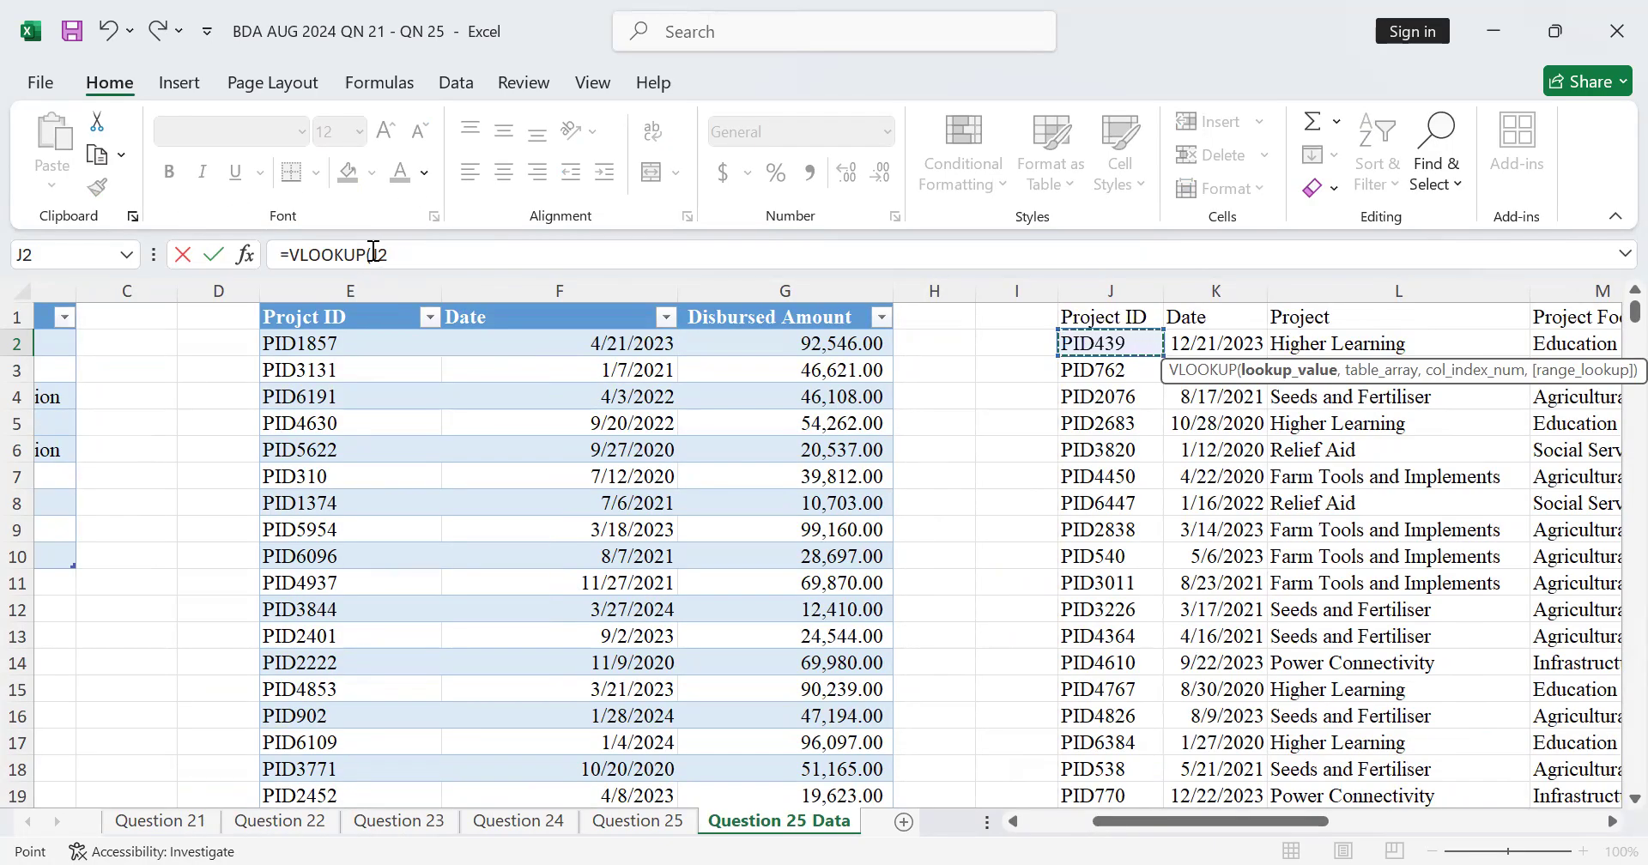
left_click(401, 251)
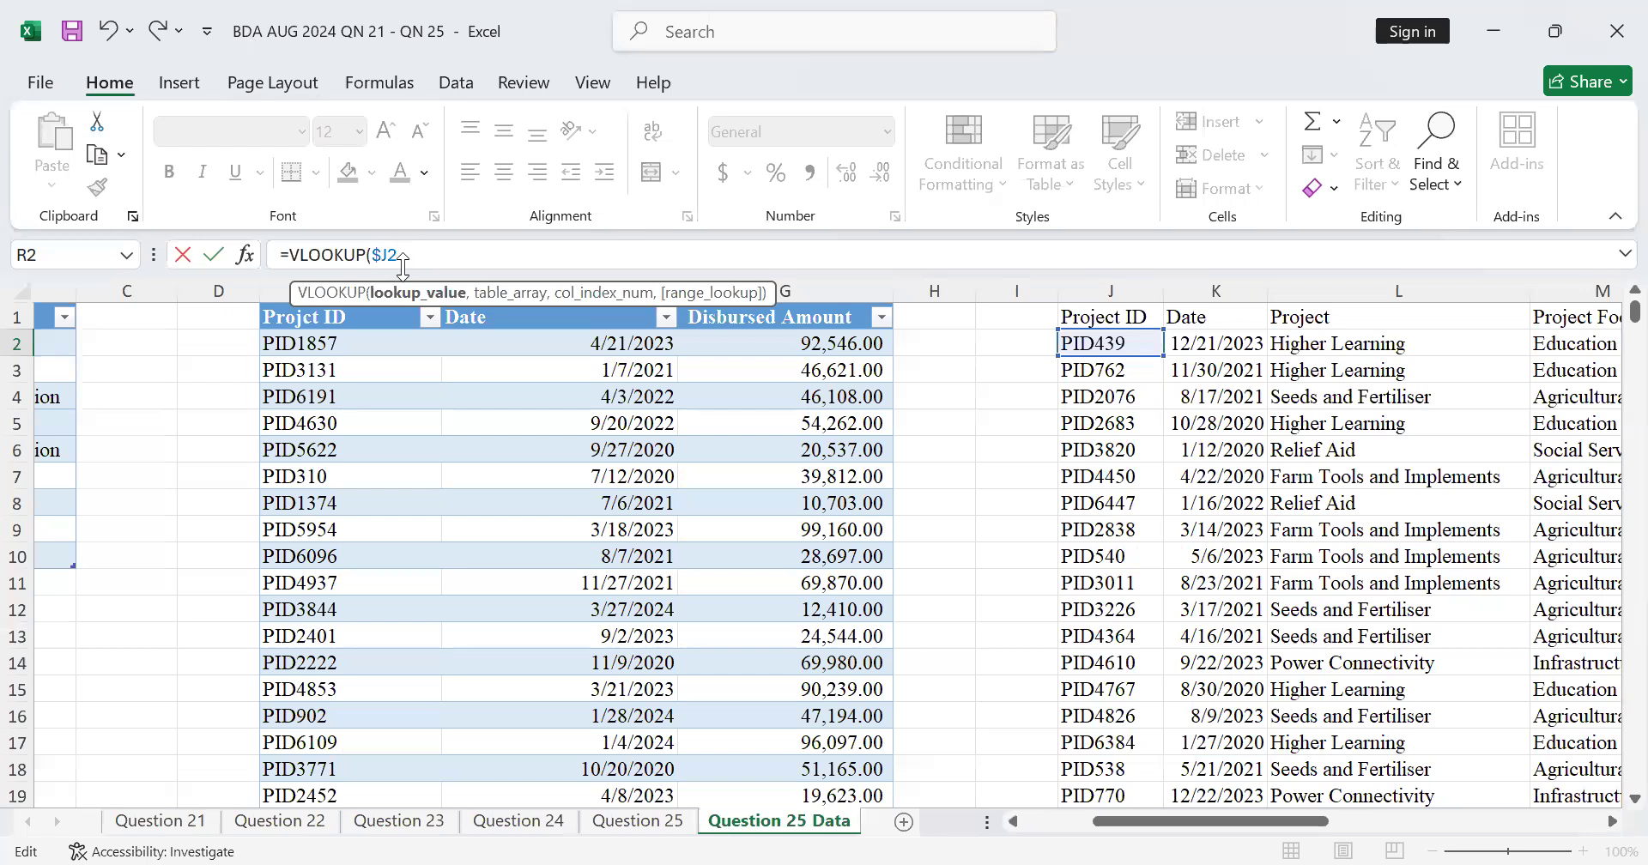
type(",")
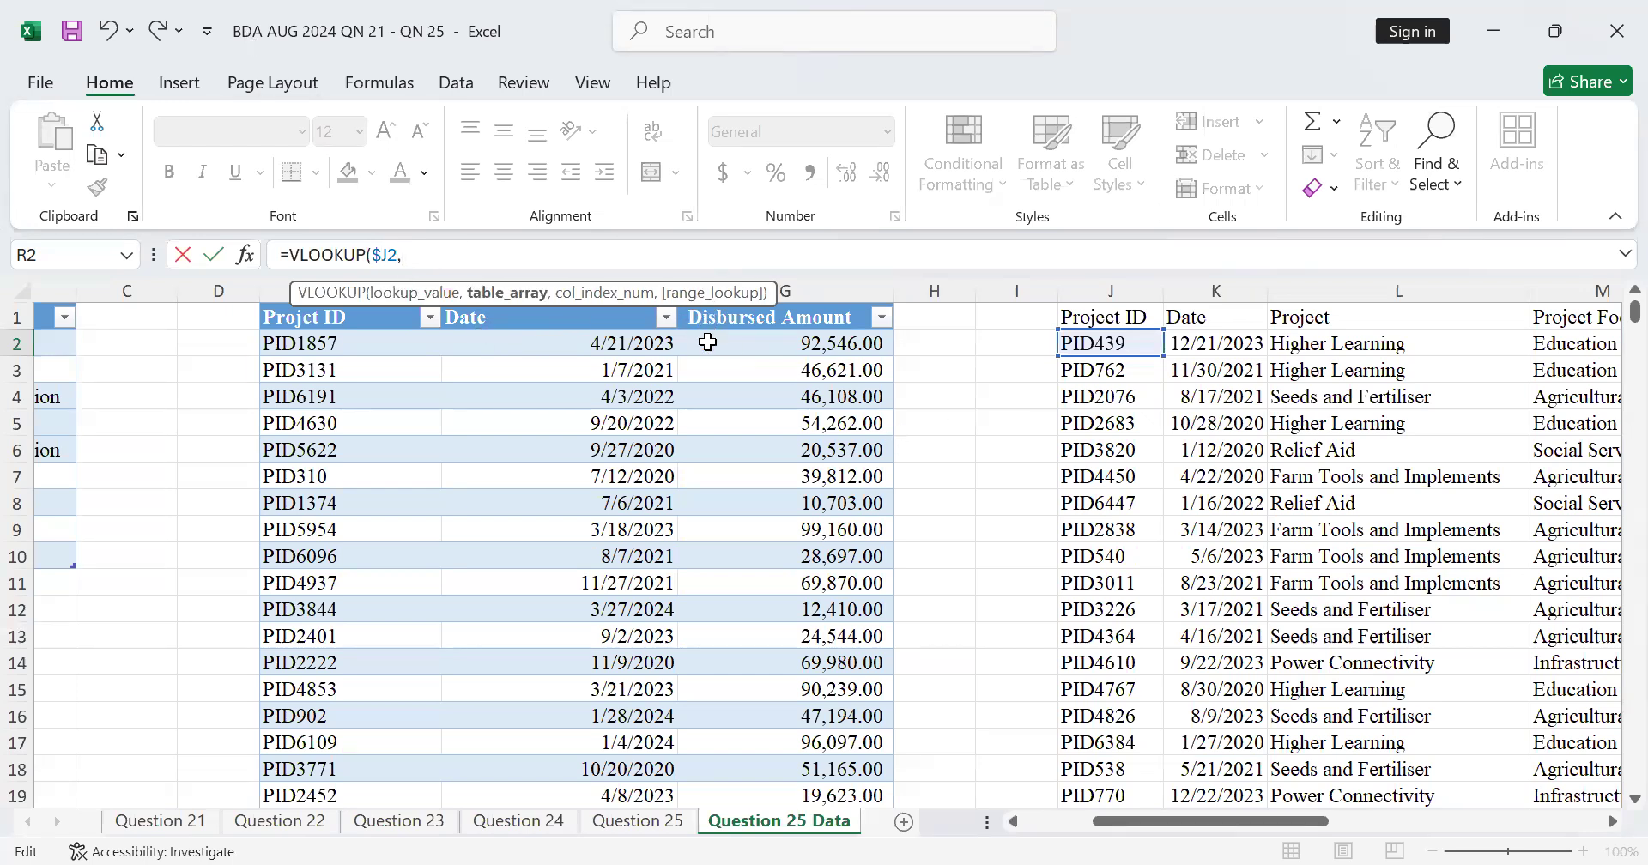
Step: Set the VLOOKUP table array to the disbursement table's full columns, E:G
left_click(309, 326)
left_click_drag(335, 329, 795, 317)
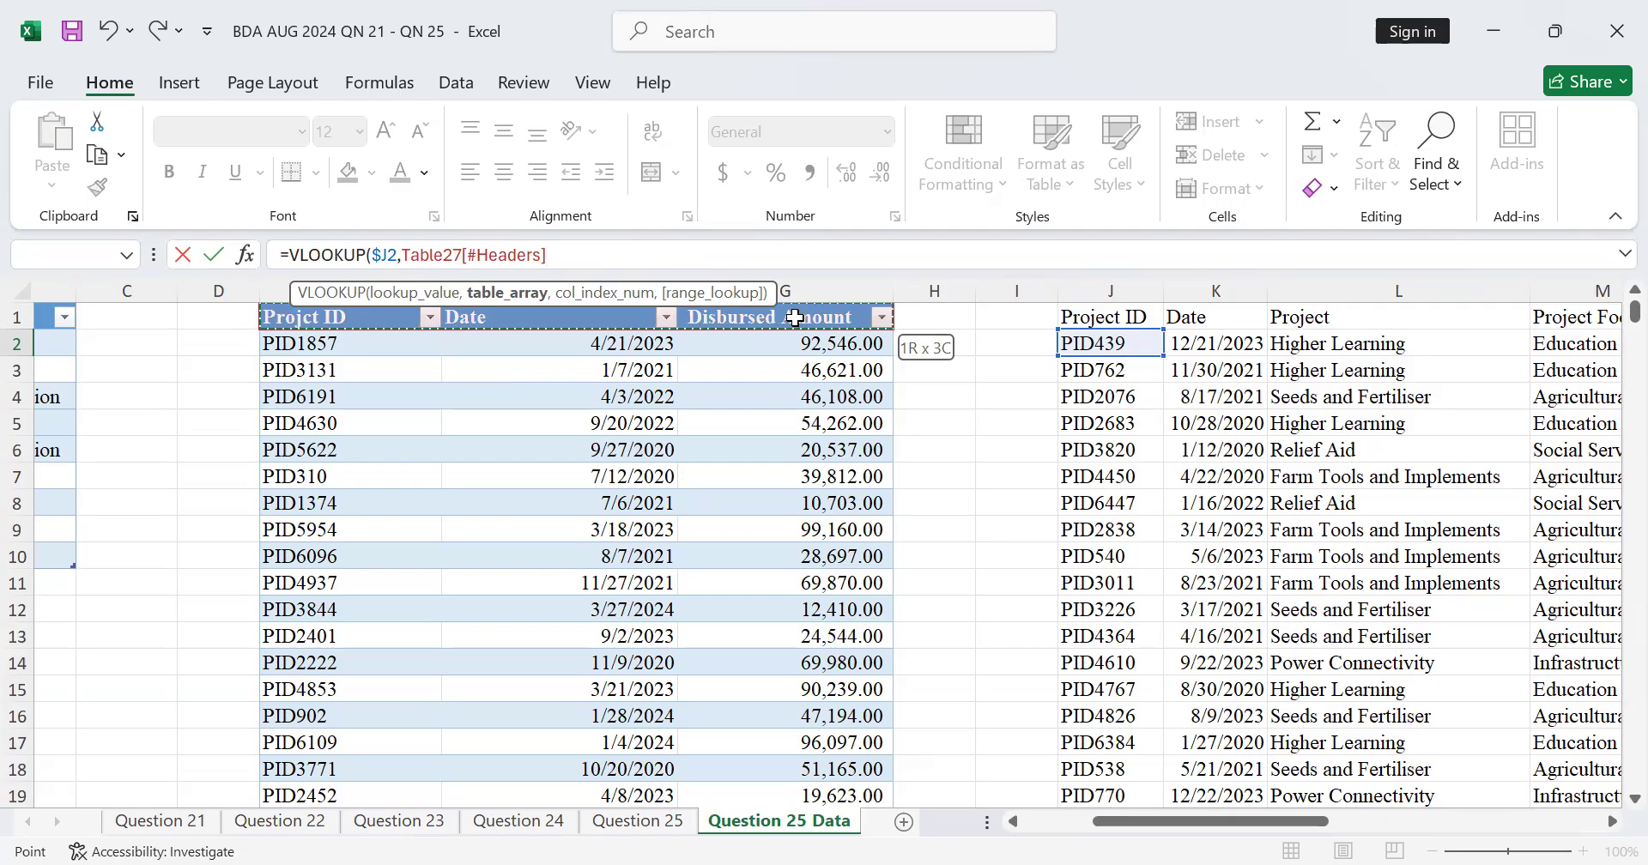
key("ctrl+shift+Down")
key("ctrl+shift+Down")
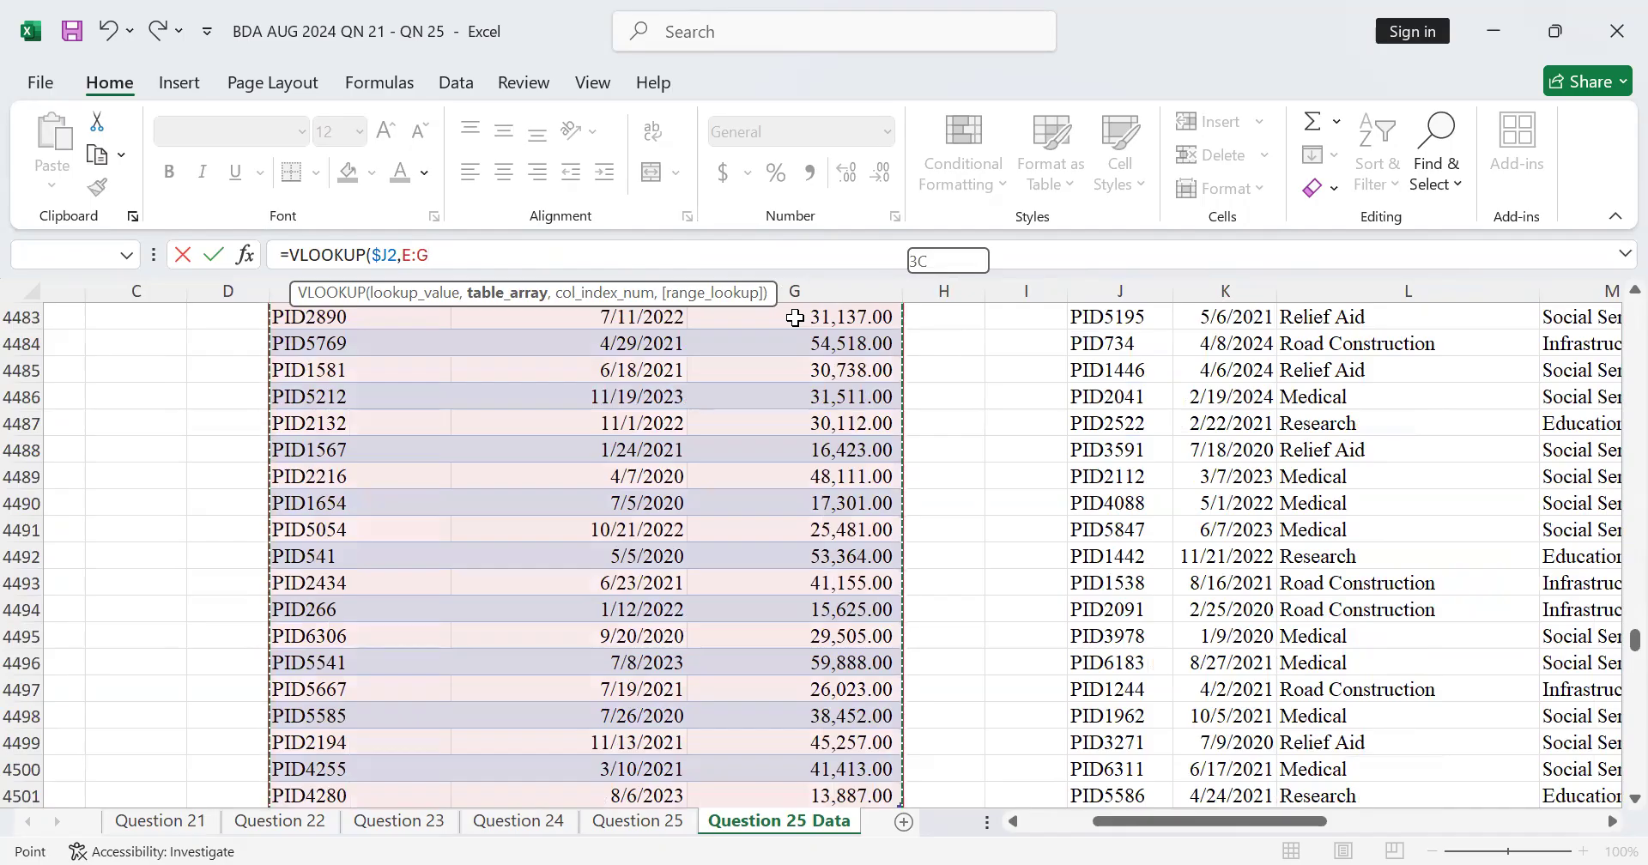
type(",")
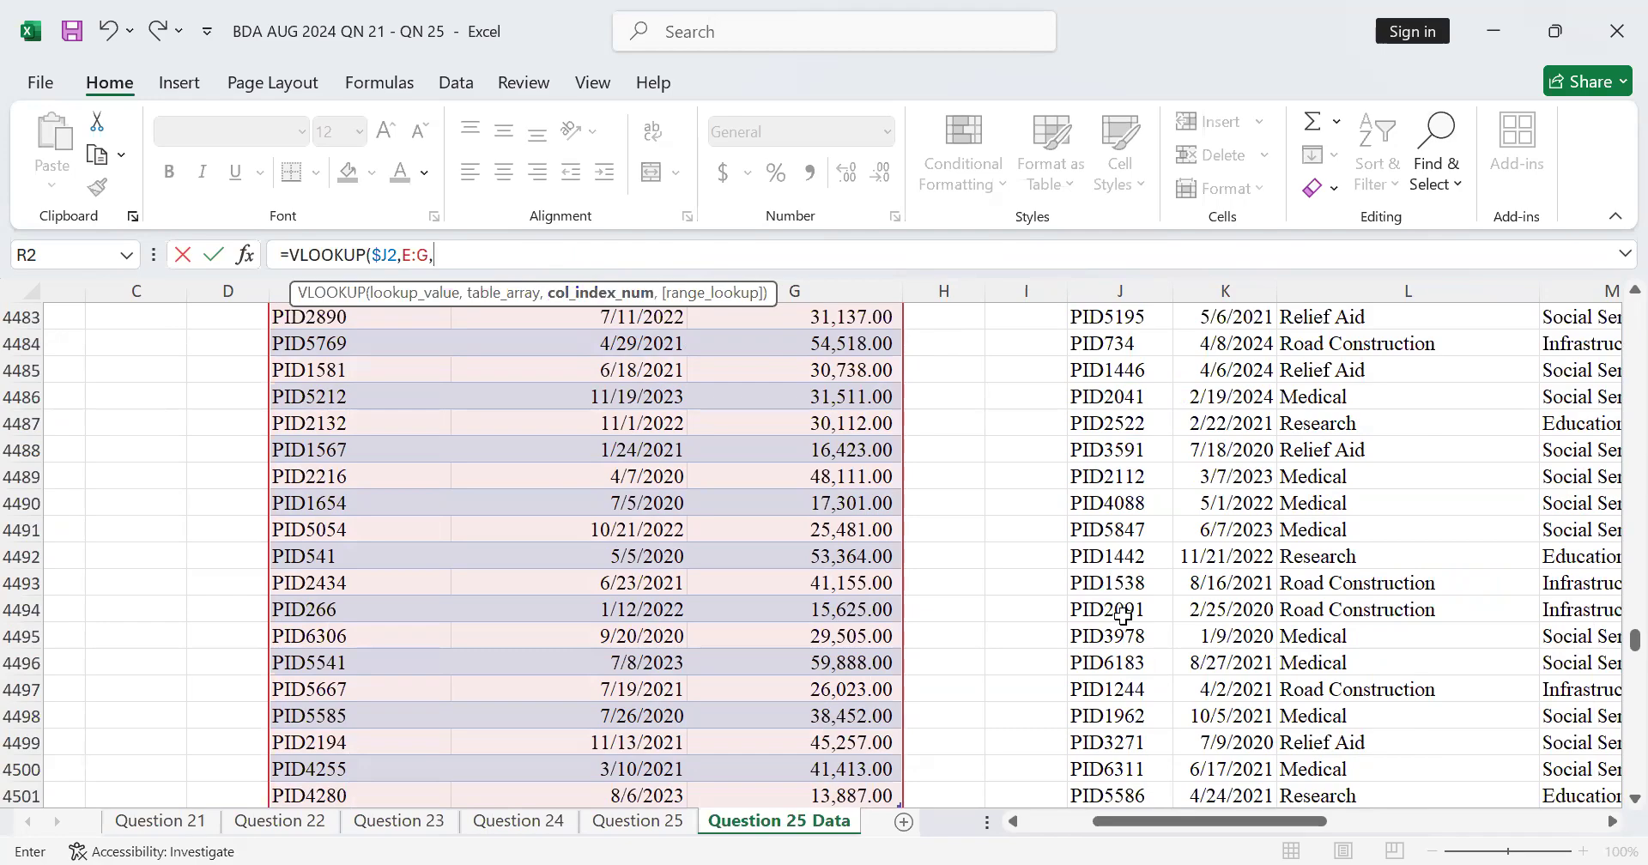
Step: Complete the Disbursed Amounts formula in R2 as =VLOOKUP($J2,E:G,3,), leaving the match argument empty
scroll(1612, 665, "up", 20)
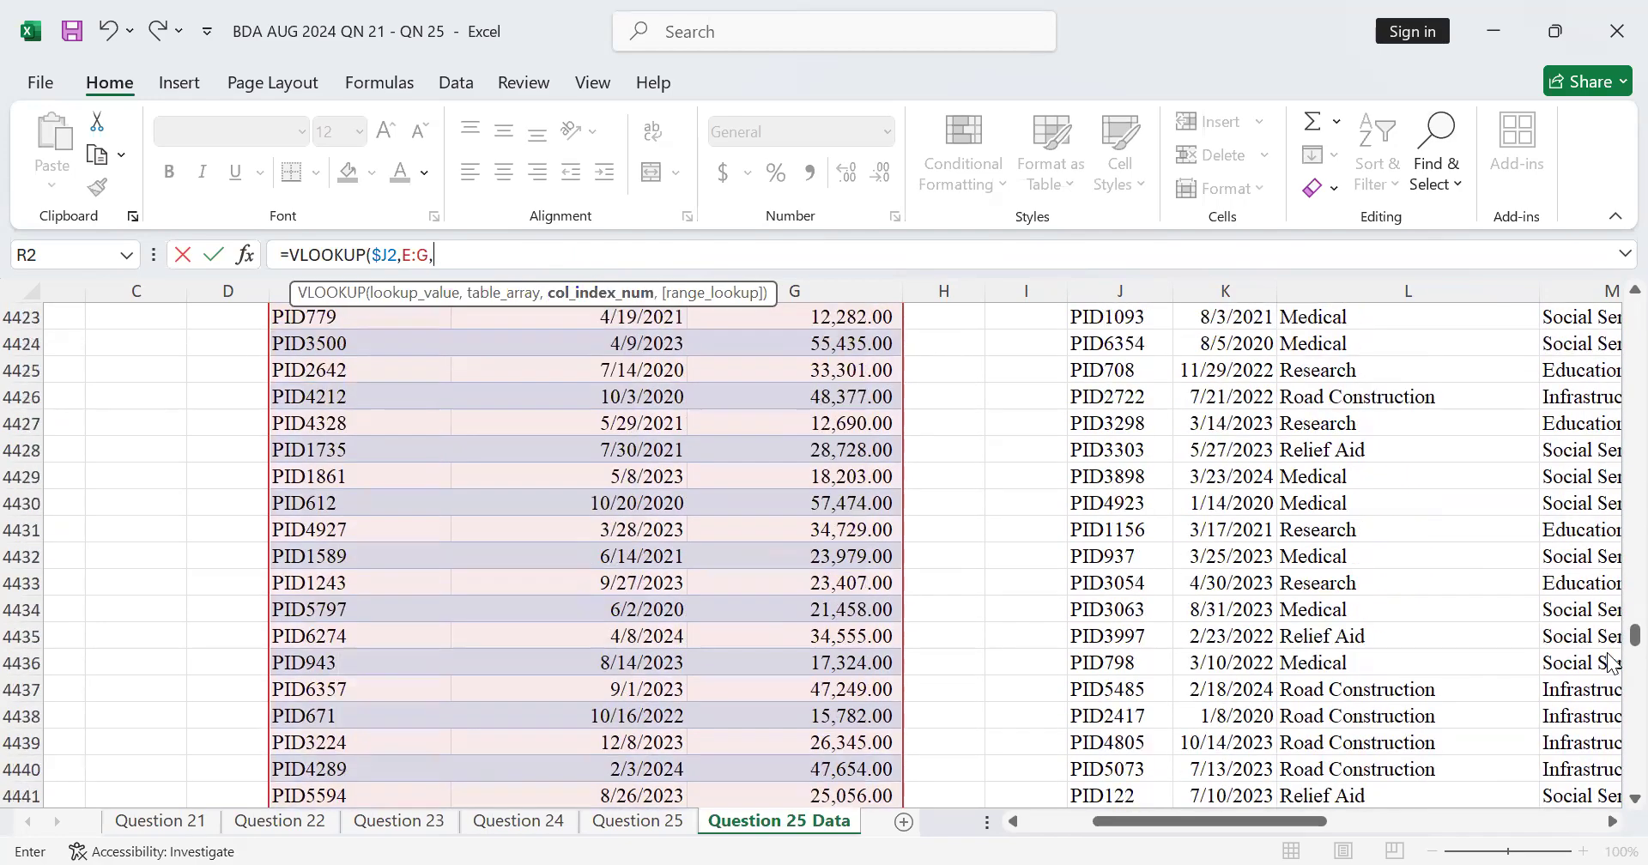
left_click_drag(1614, 639, 1612, 305)
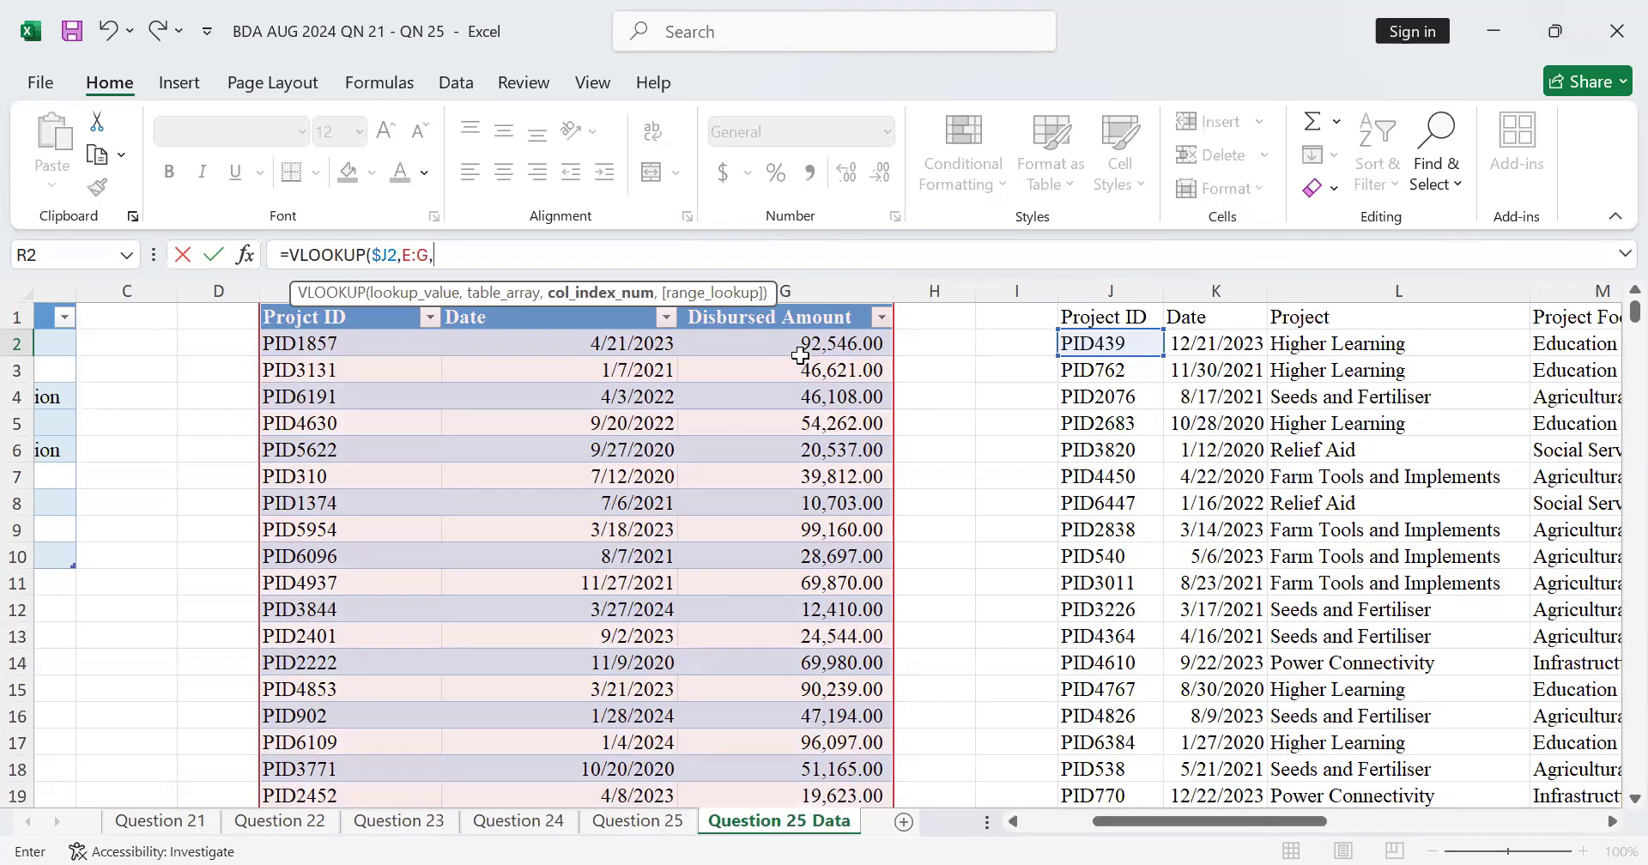
type("3,")
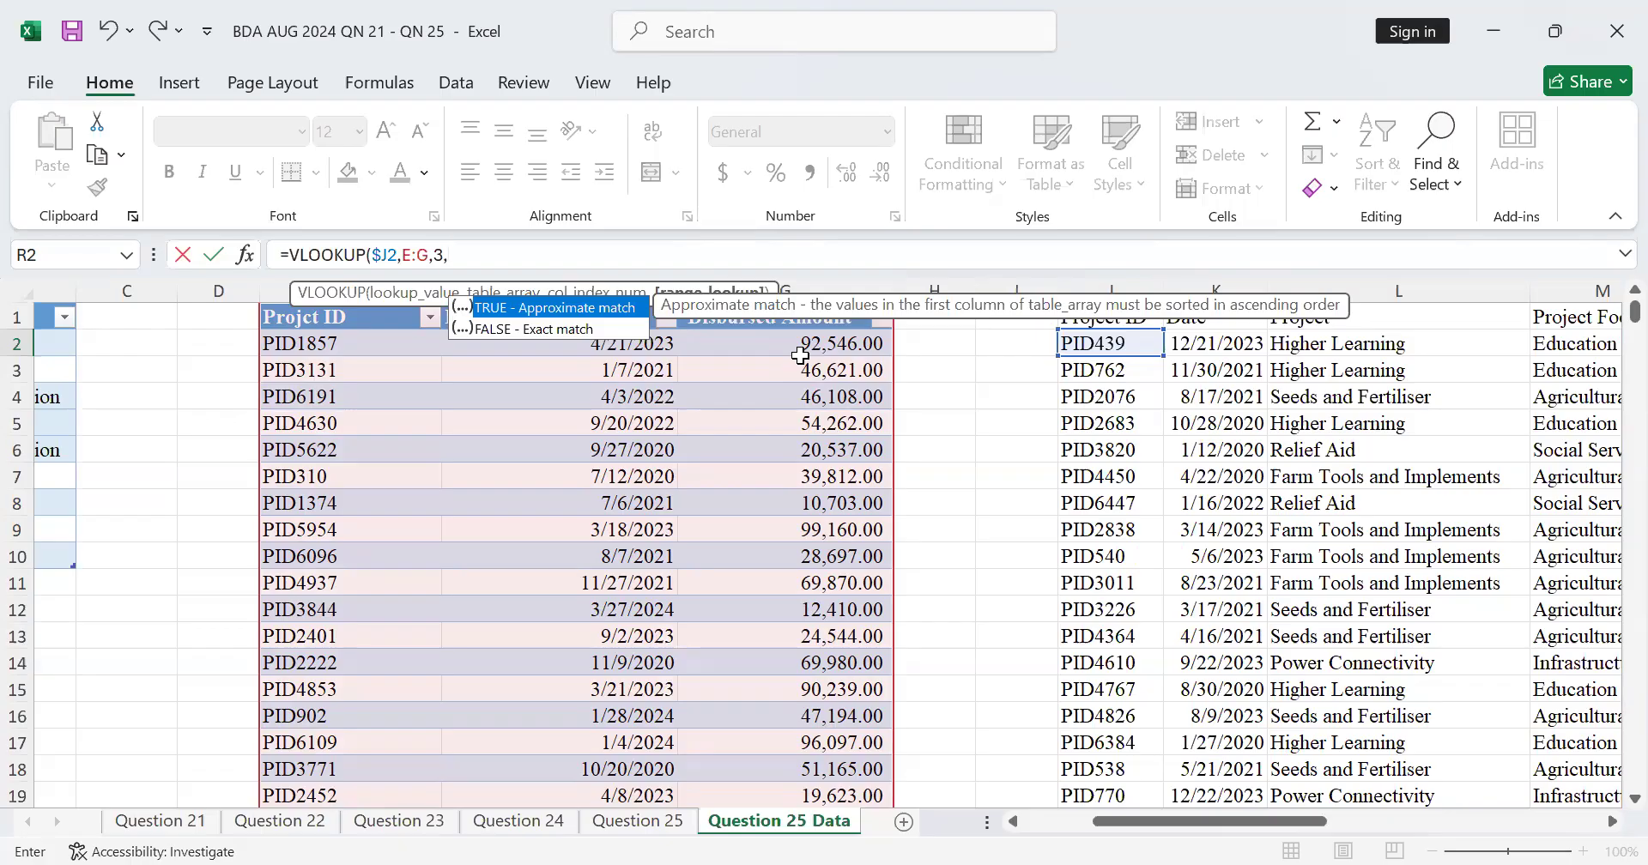
type("0")
key("Return")
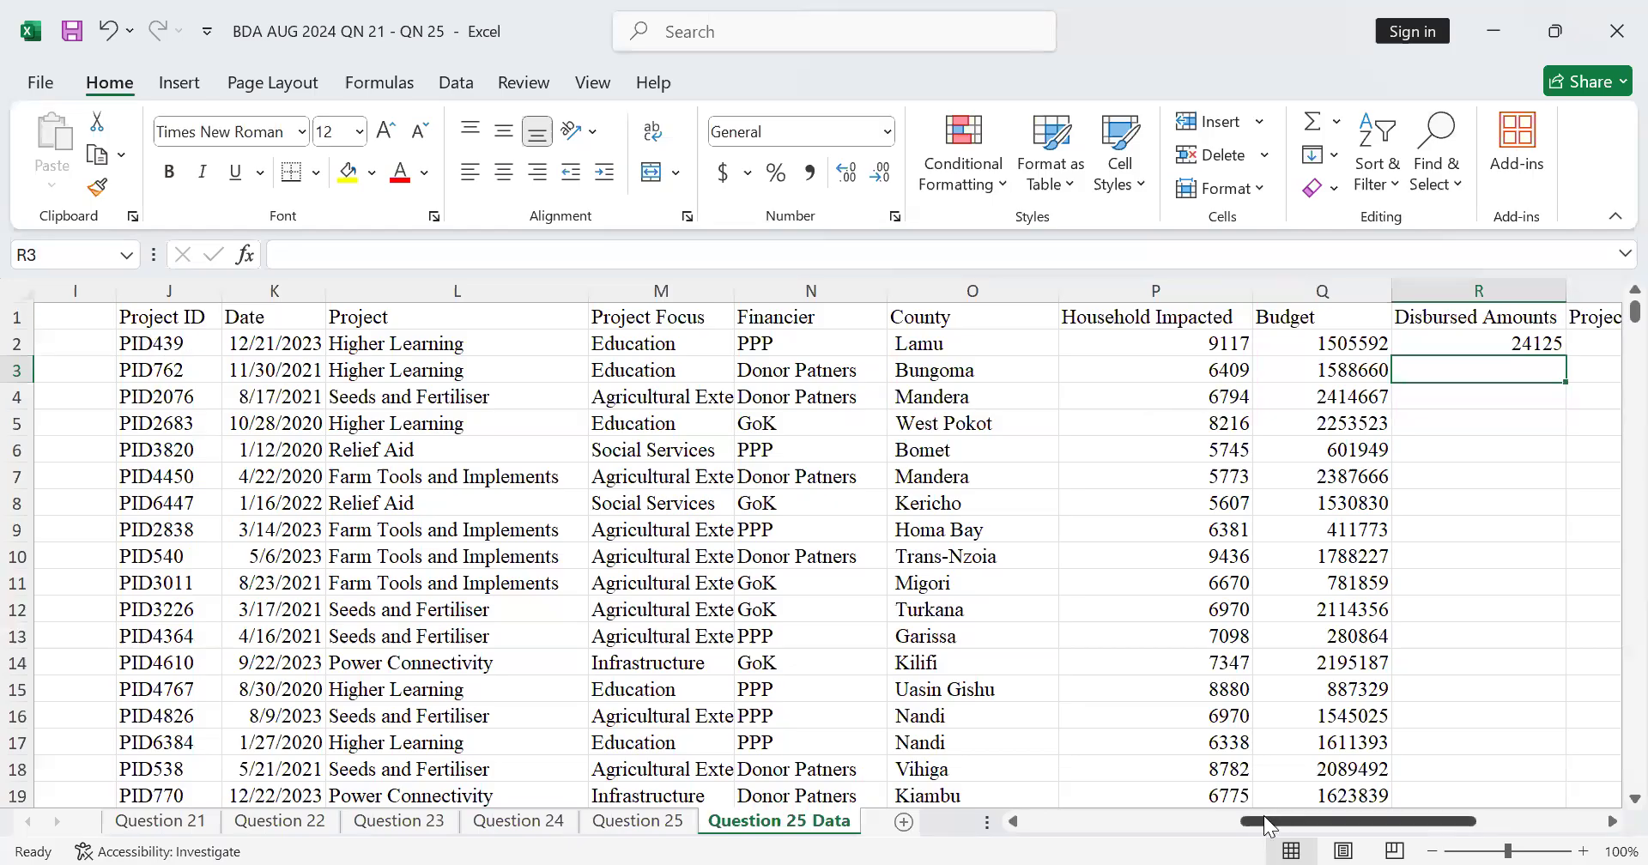
Step: Fill the Disbursed Amounts formula from R2 down column R for all project rows
left_click_drag(1263, 819, 1013, 821)
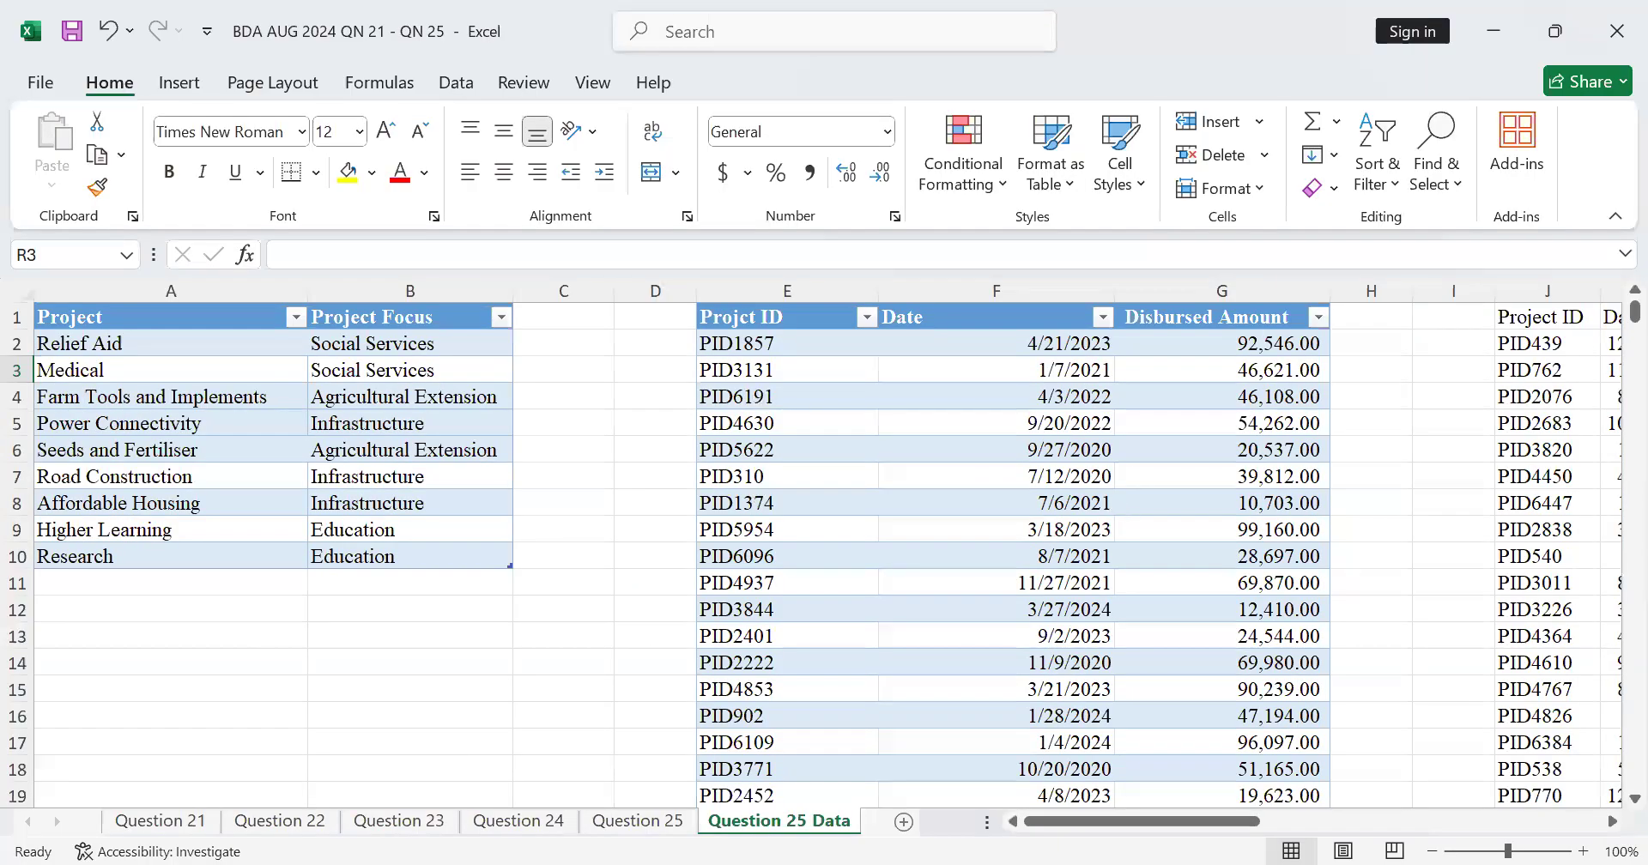
left_click(1610, 823)
left_click_drag(1610, 822, 1610, 822)
left_click(945, 348)
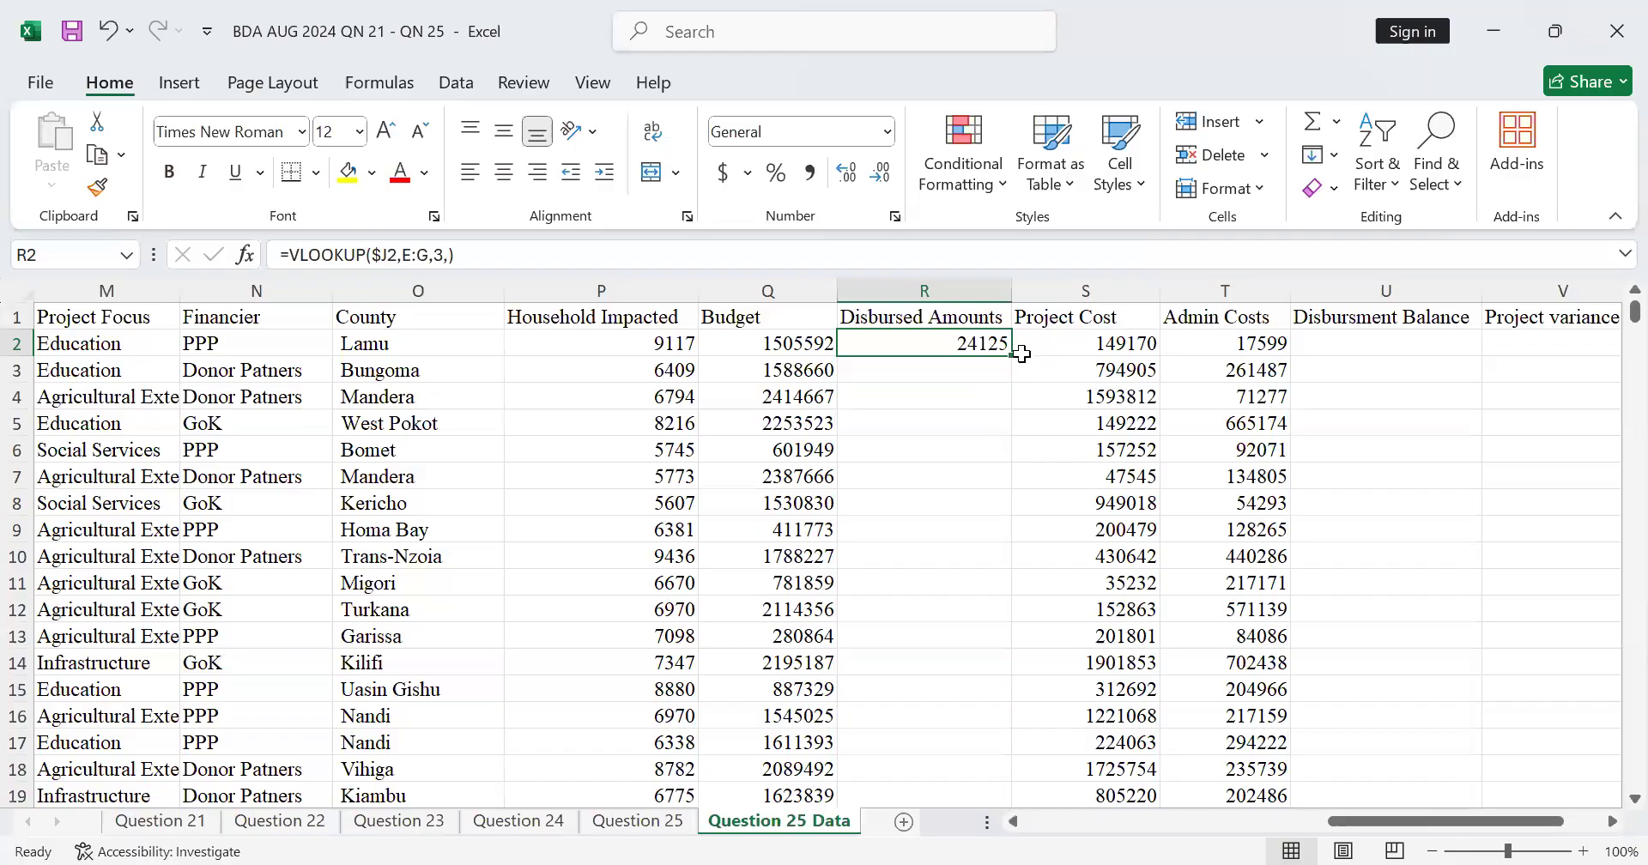
left_click_drag(1014, 354, 1014, 354)
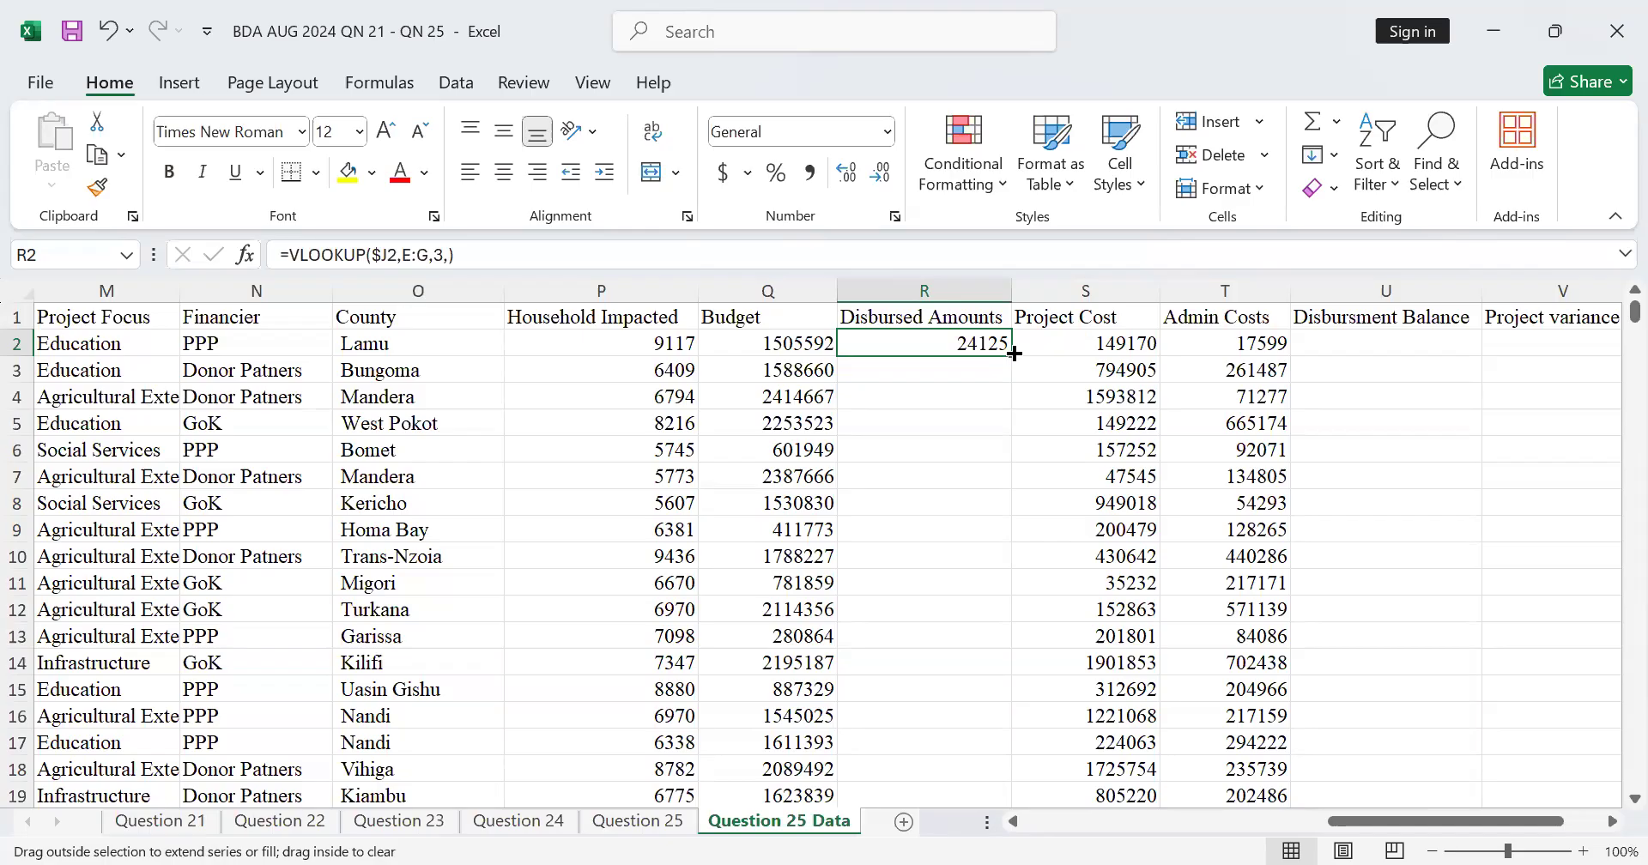
left_click_drag(1014, 354, 1014, 354)
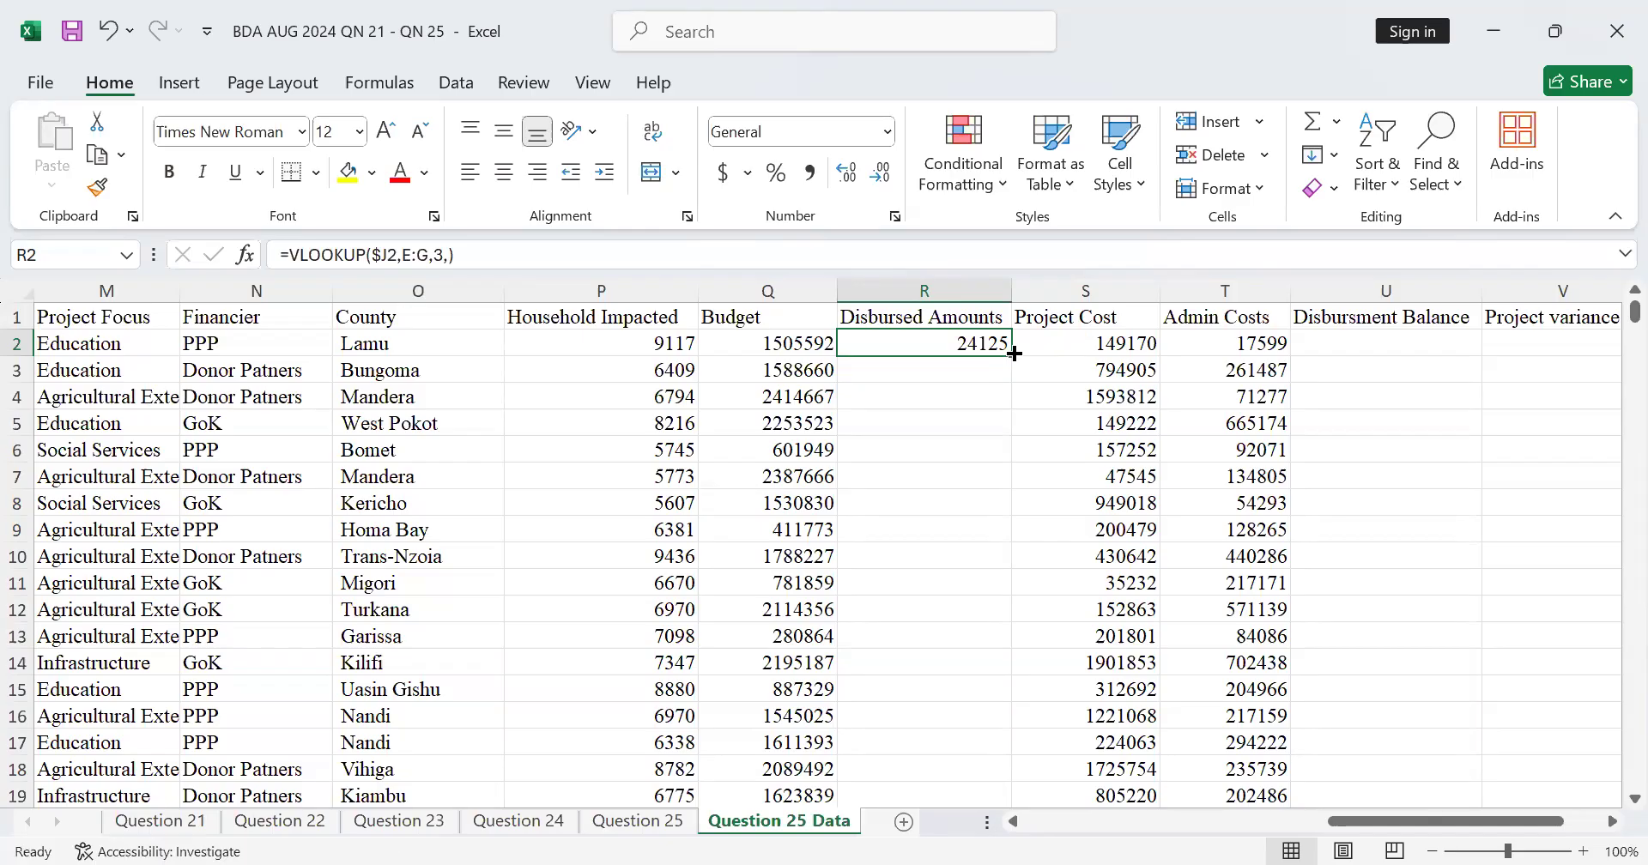
double_click(1013, 354)
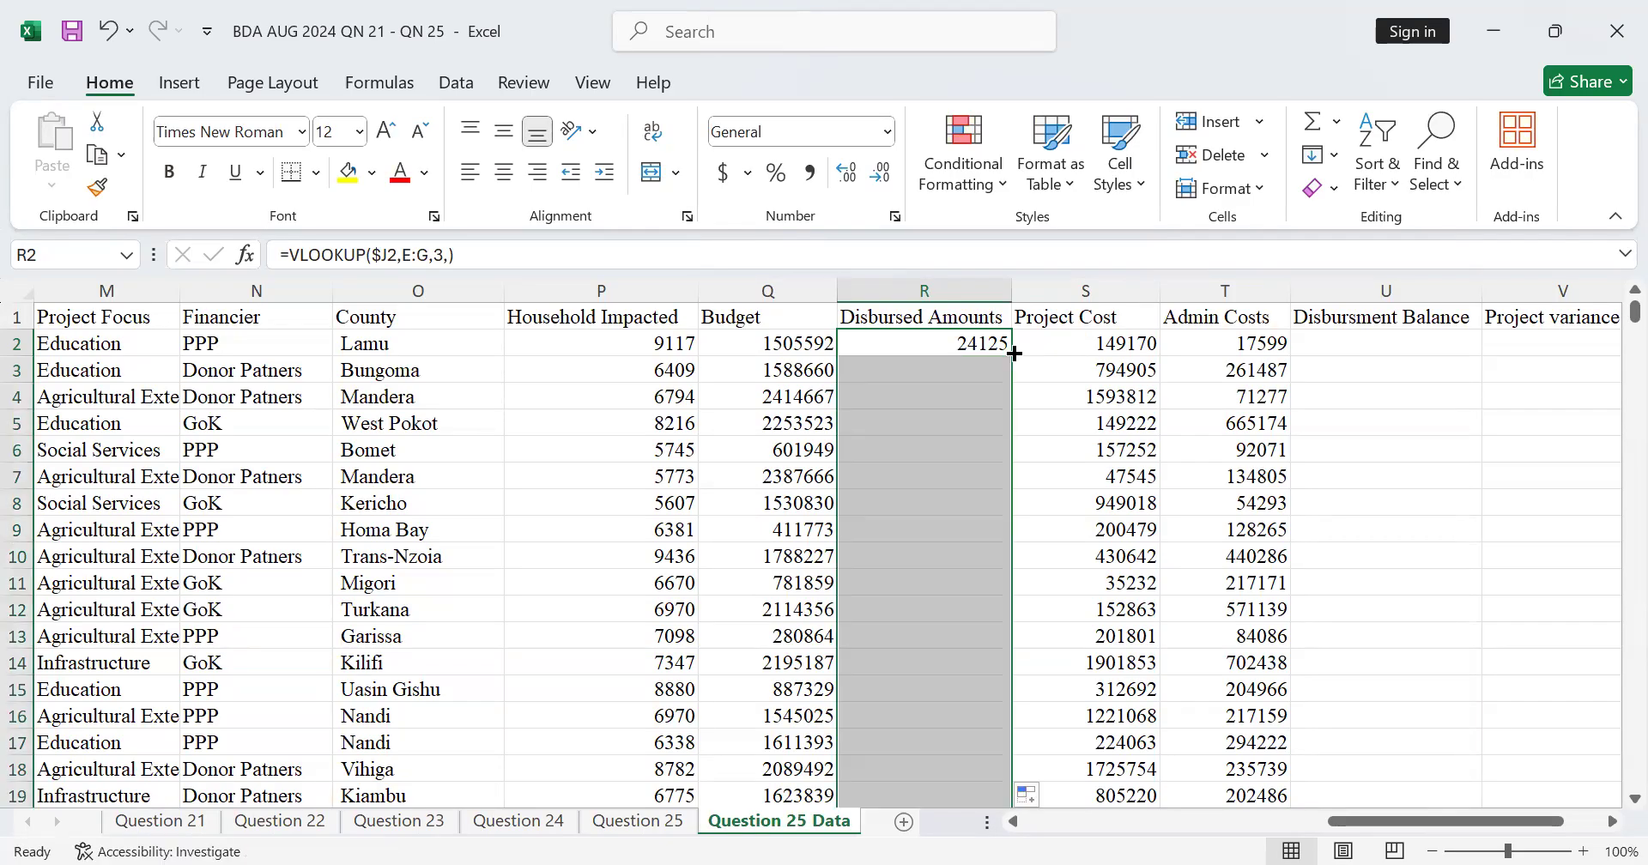
scroll(1014, 364, "down", 6)
scroll(1015, 378, "up", 6)
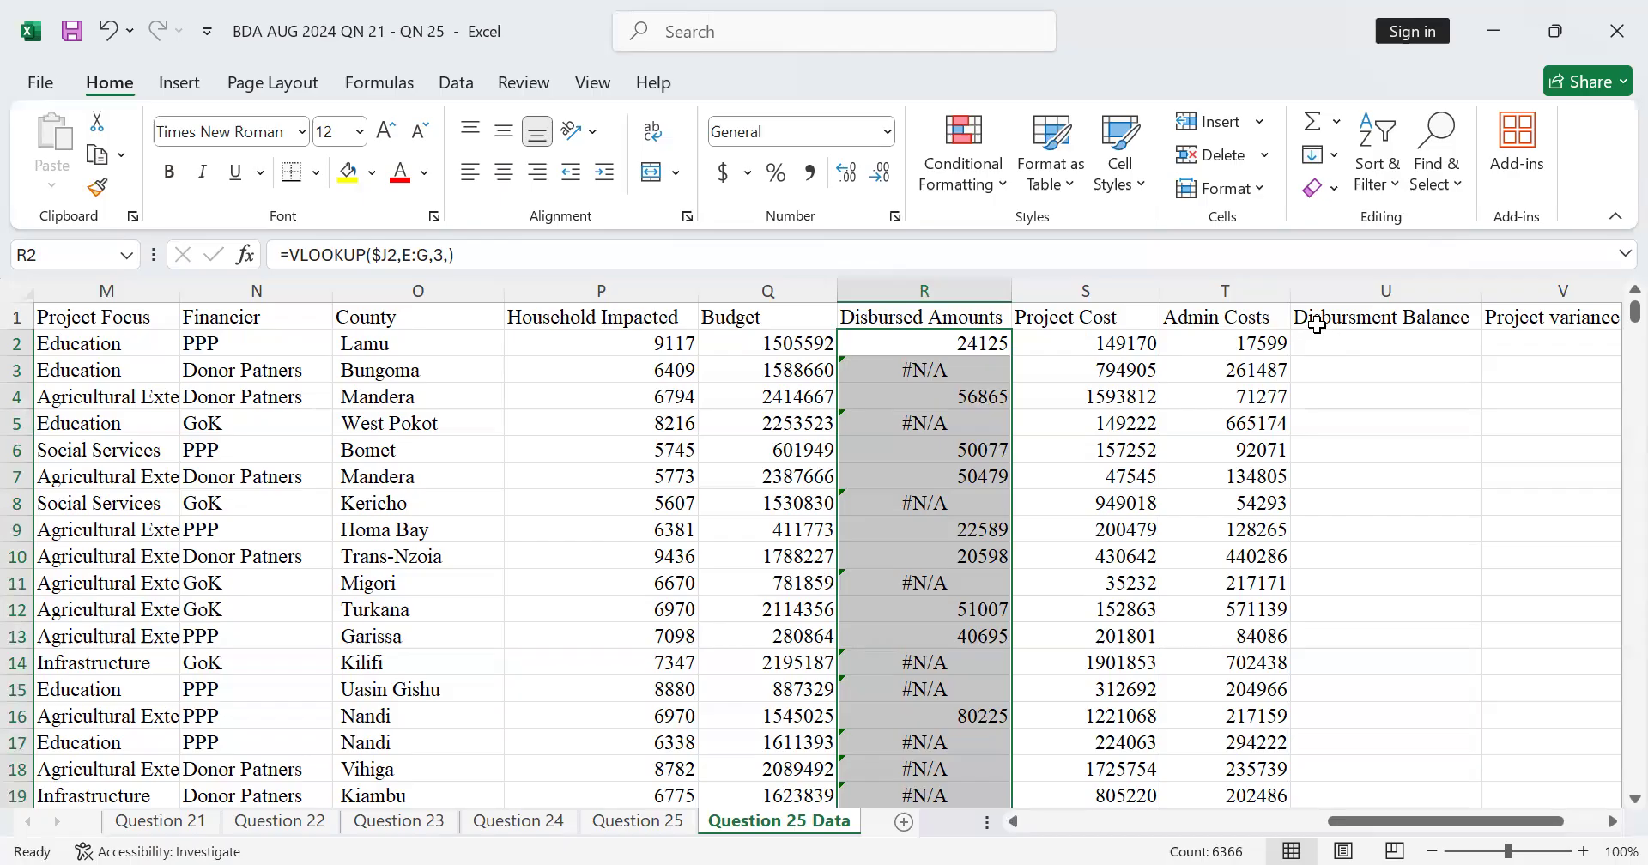
Step: Edit the Disbursed Amounts formula in R2 to place an IFERROR function in front of the existing VLOOKUP
left_click(999, 344)
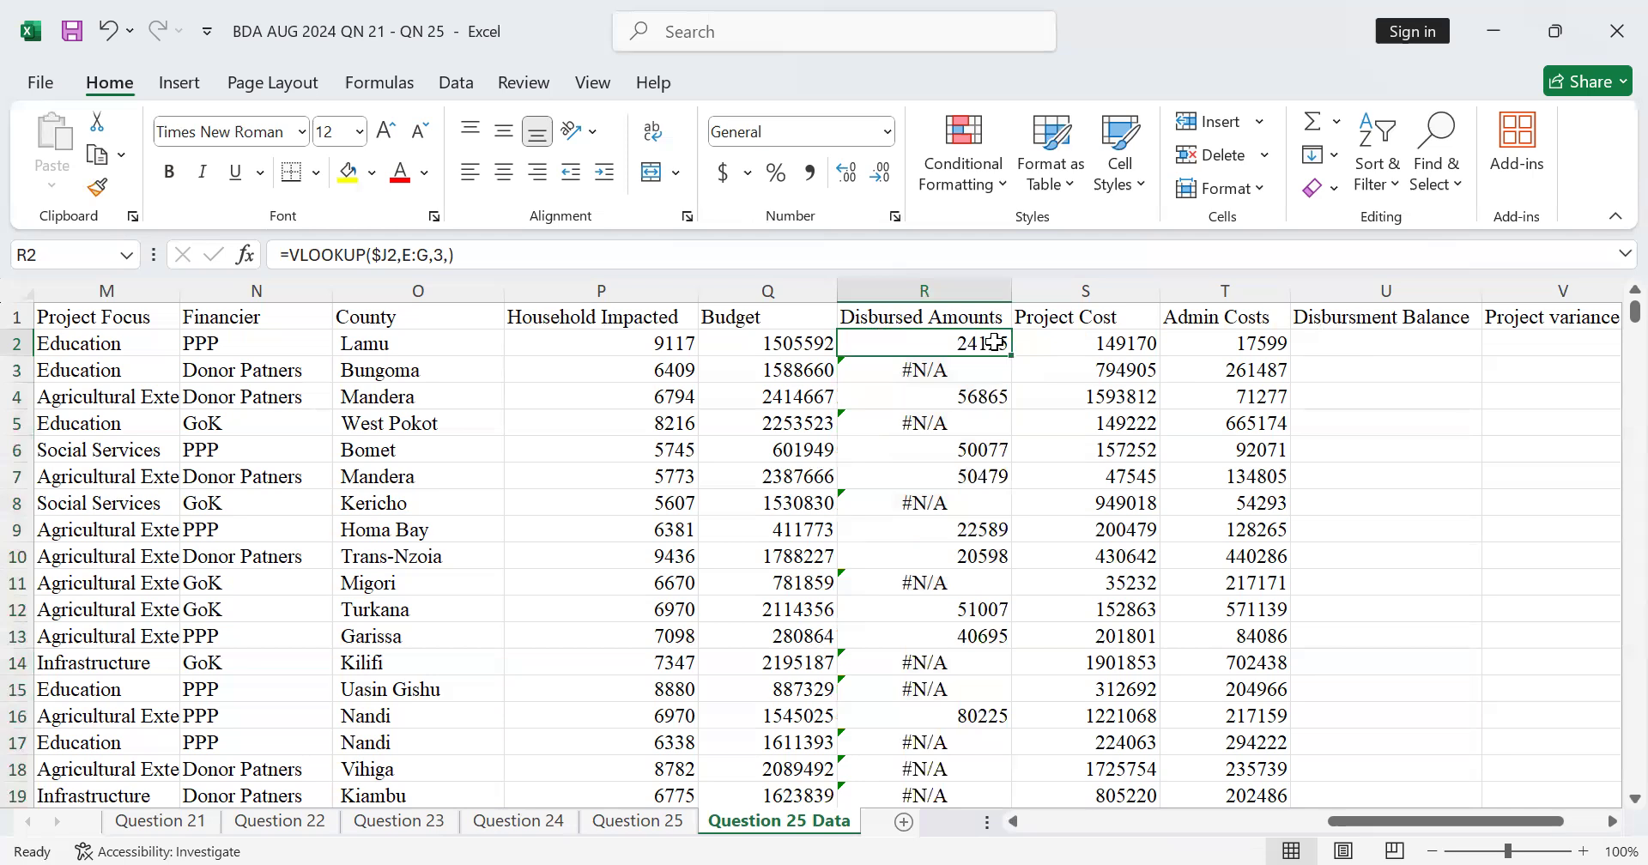
double_click(996, 343)
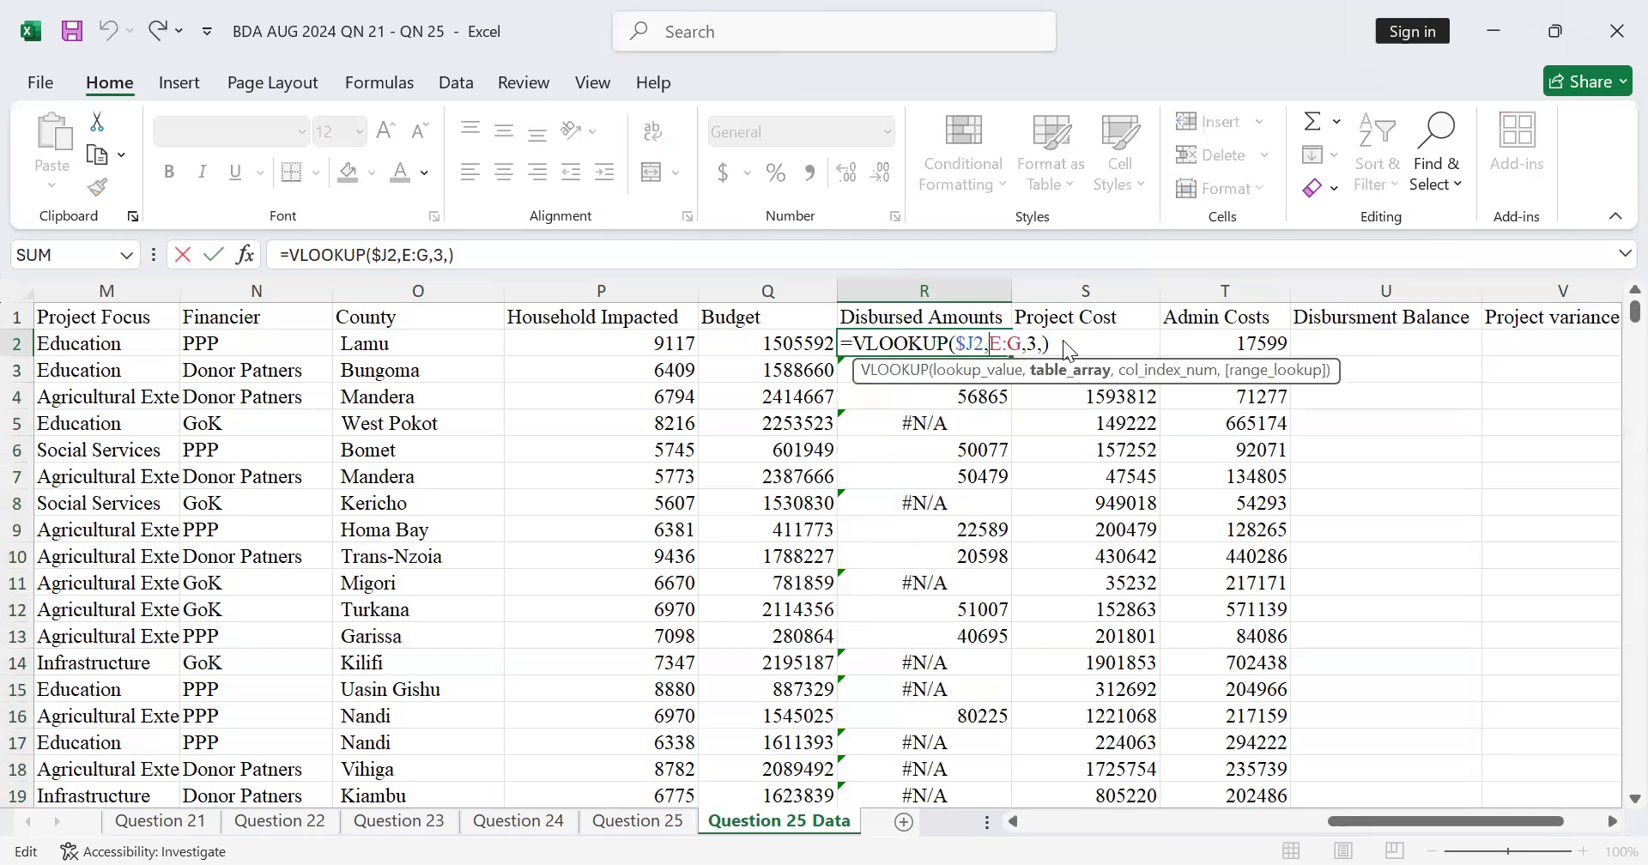
left_click(859, 343)
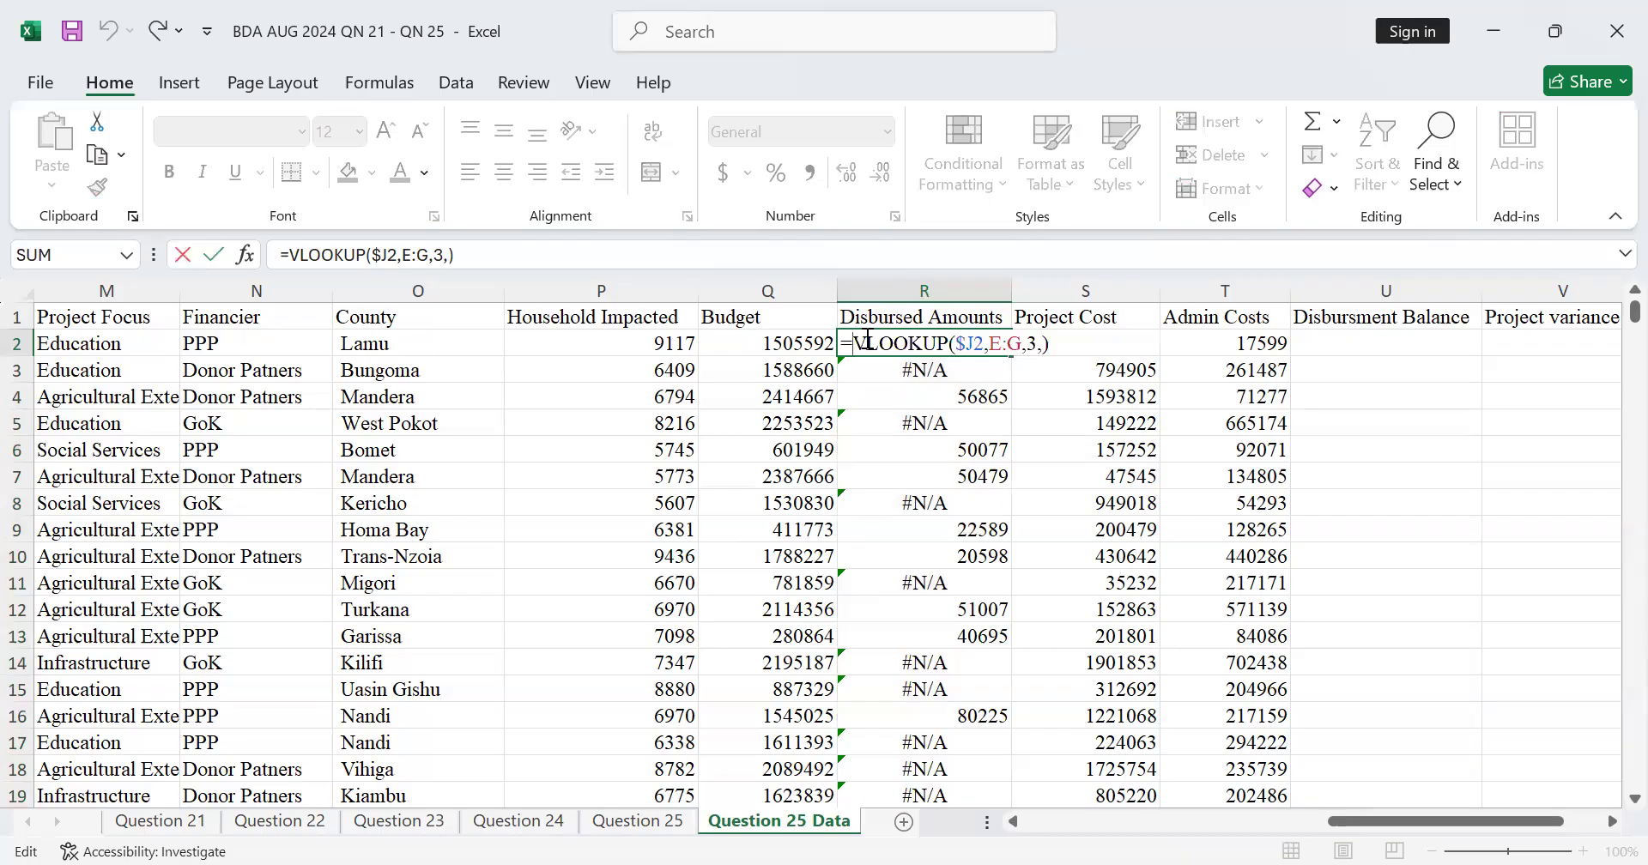
type("if")
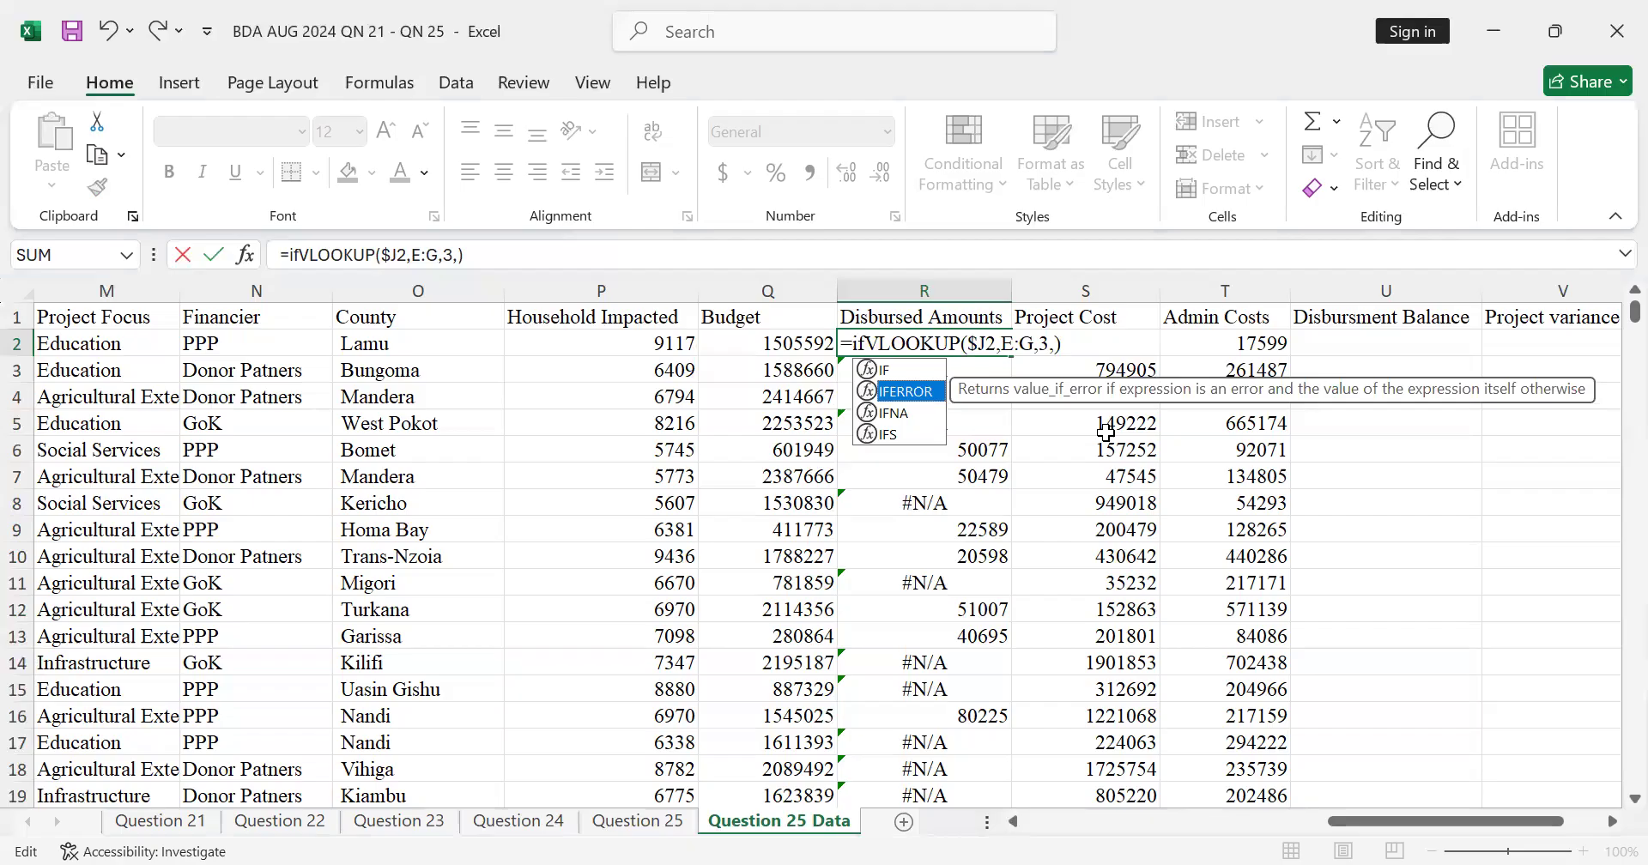
double_click(934, 403)
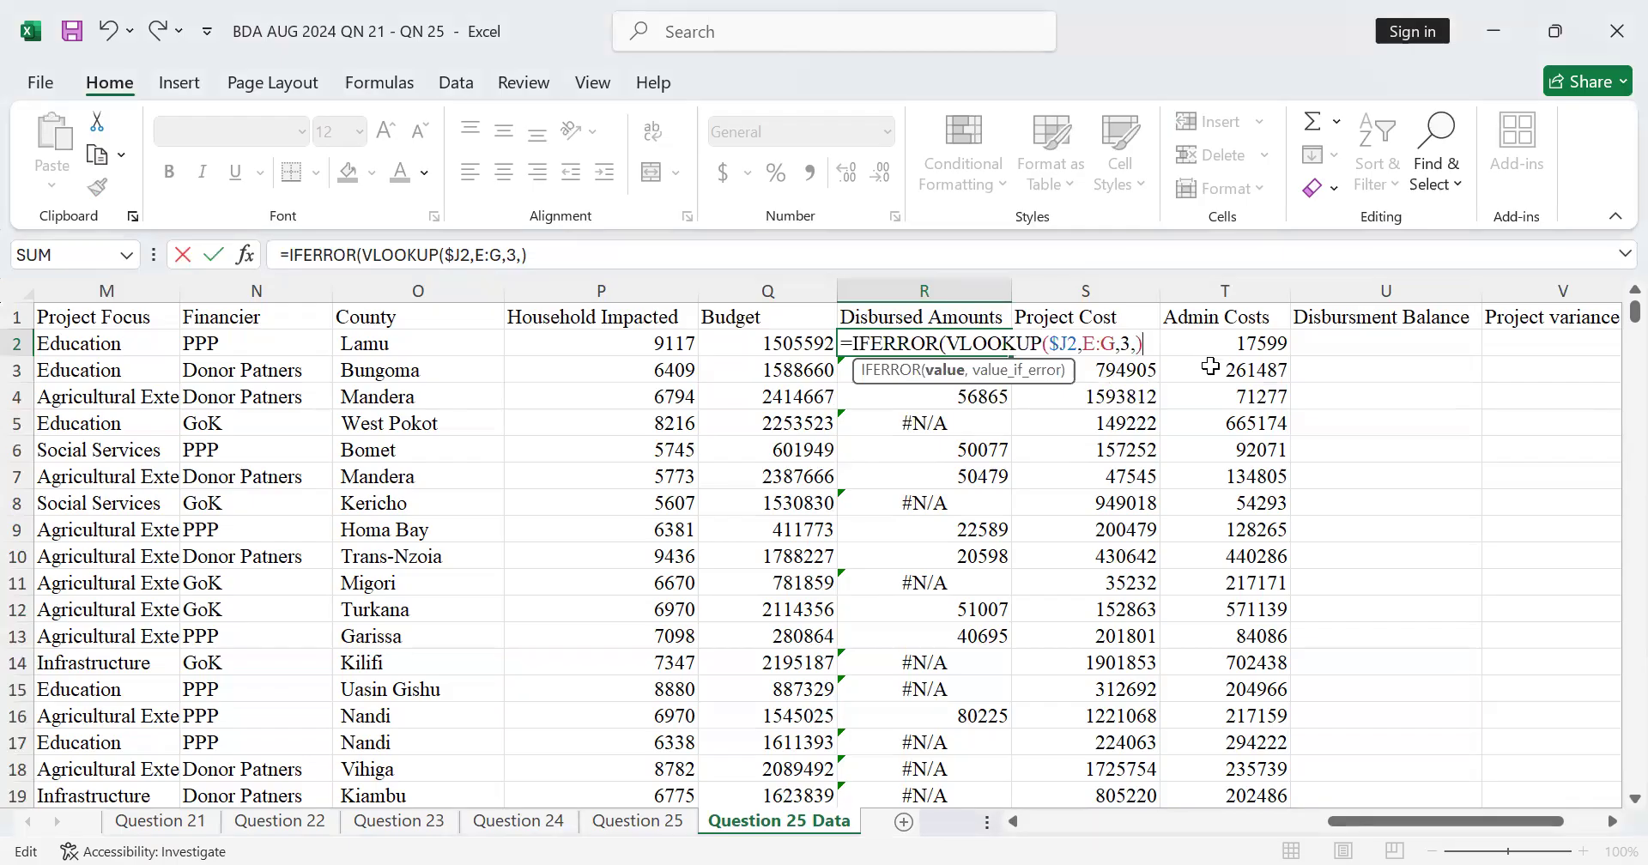
Step: Complete the IFERROR formula in R2 with "0" as the value if error, giving =IFERROR(VLOOKUP($J2,E:G,3,),"0")
type(",")
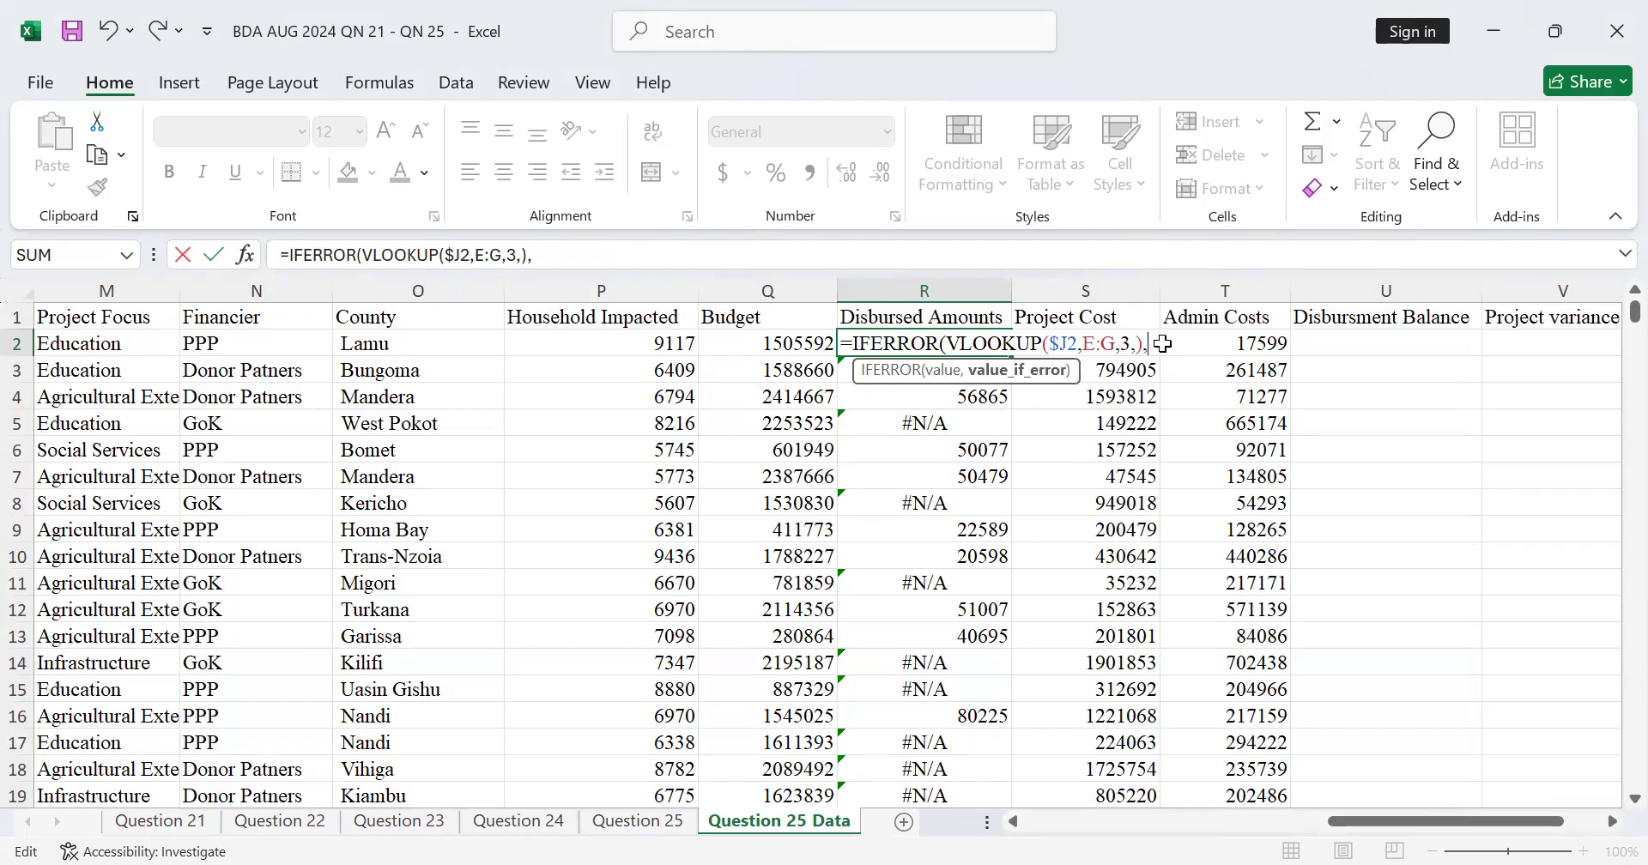
type("\"0")
key("BackSpace")
type(")")
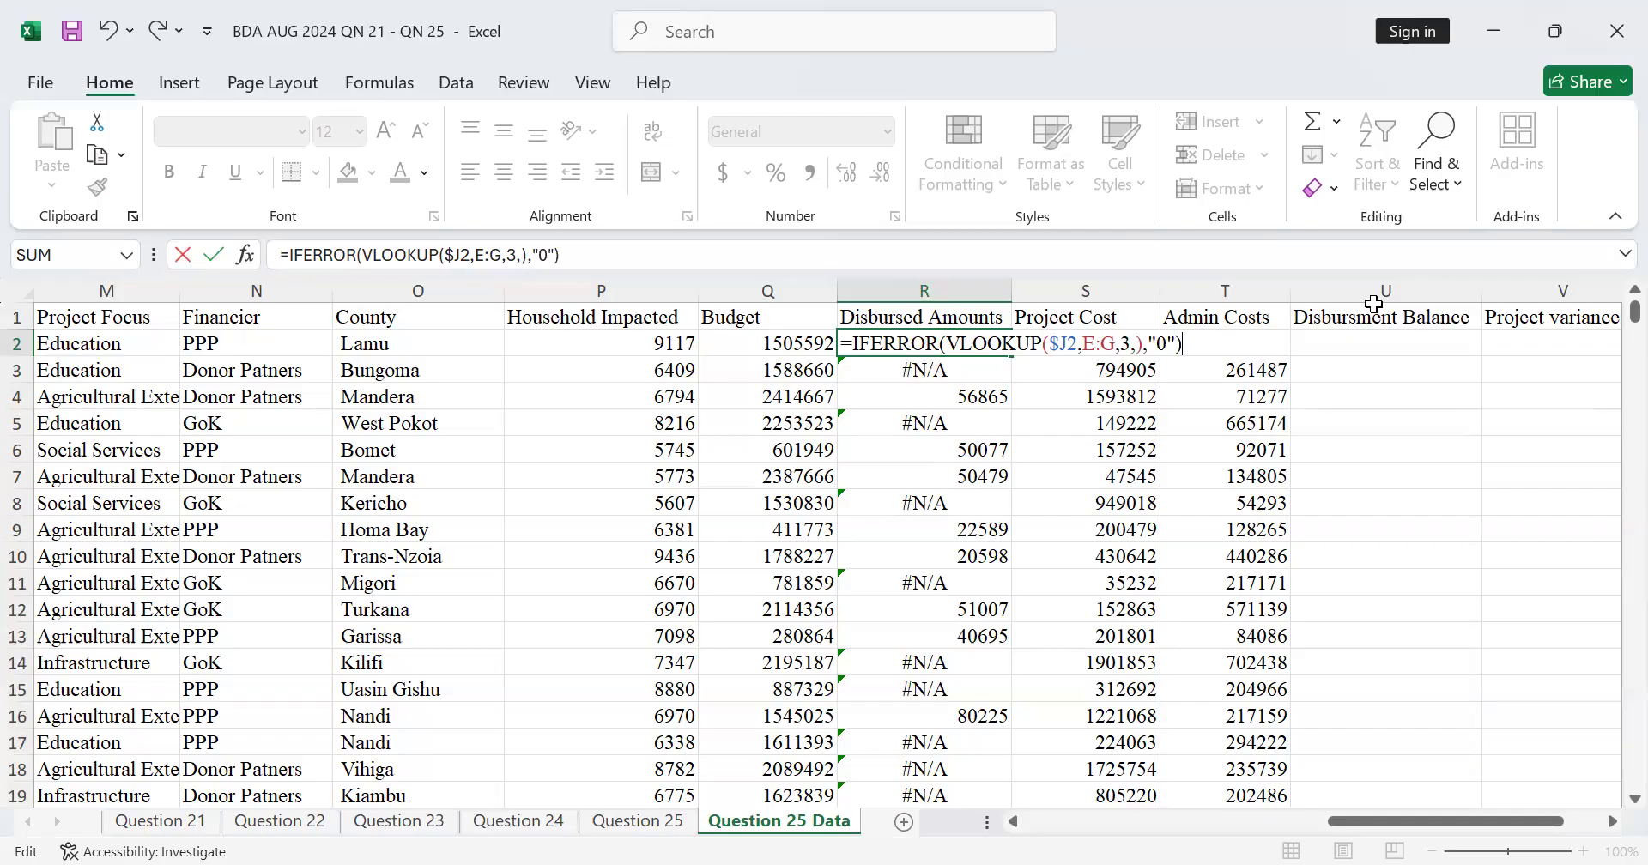
key("Return")
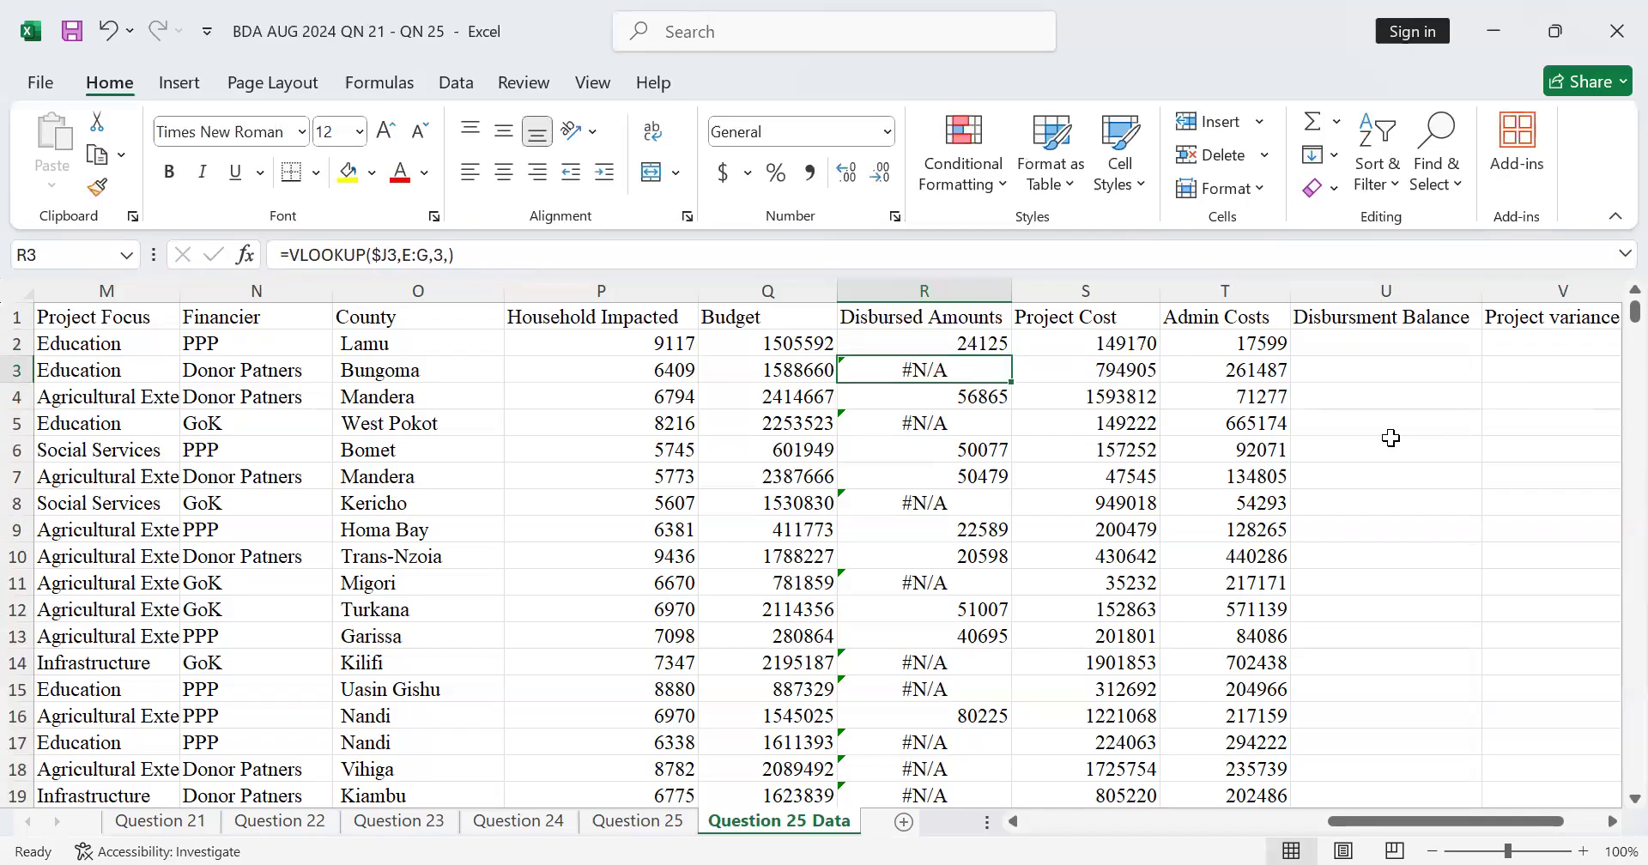
Step: Fill the IFERROR version of the Disbursed Amounts formula from R2 down column R for all project rows
left_click(976, 343)
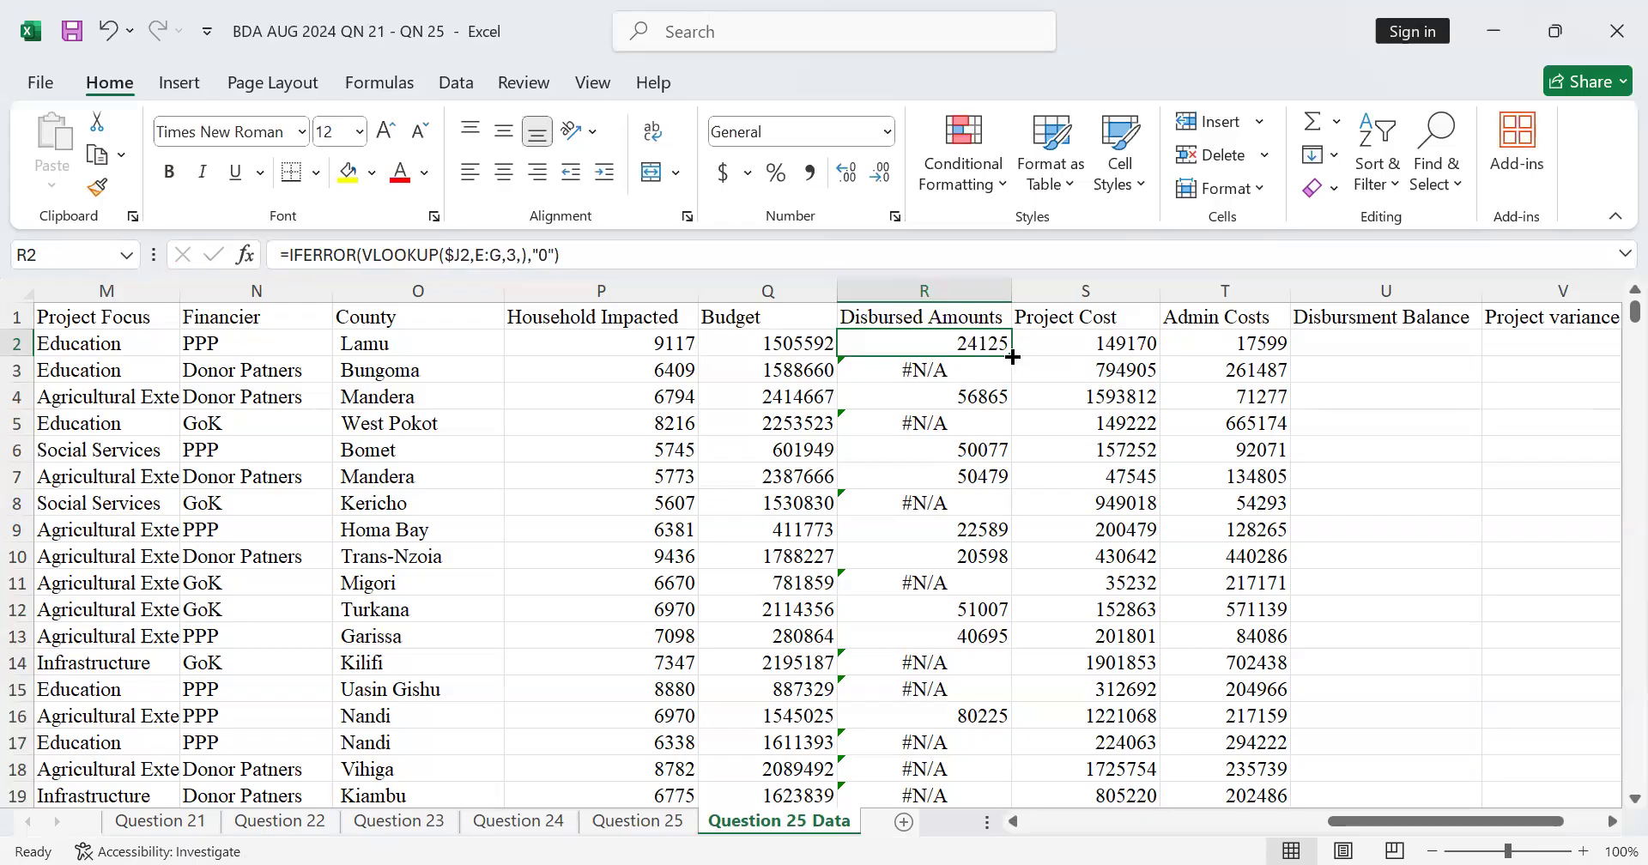
double_click(1013, 357)
scroll(885, 466, "down", 6)
scroll(885, 467, "up", 6)
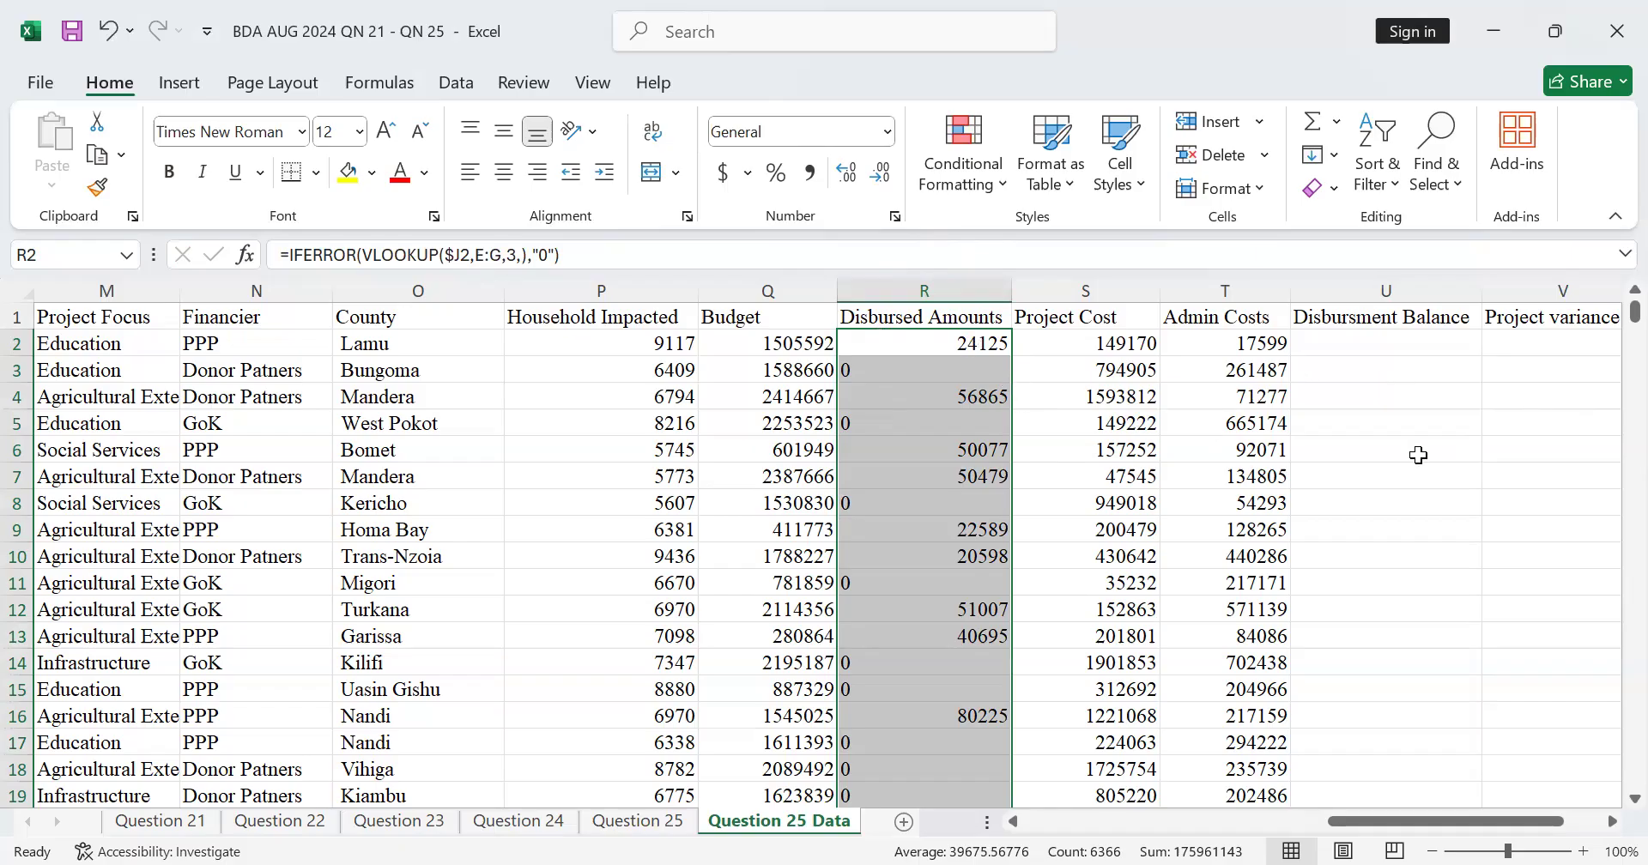
Step: Calculate the Disbursement Balance in U2 as budget minus disbursed amount with the formula =Q2-R2
left_click(1384, 343)
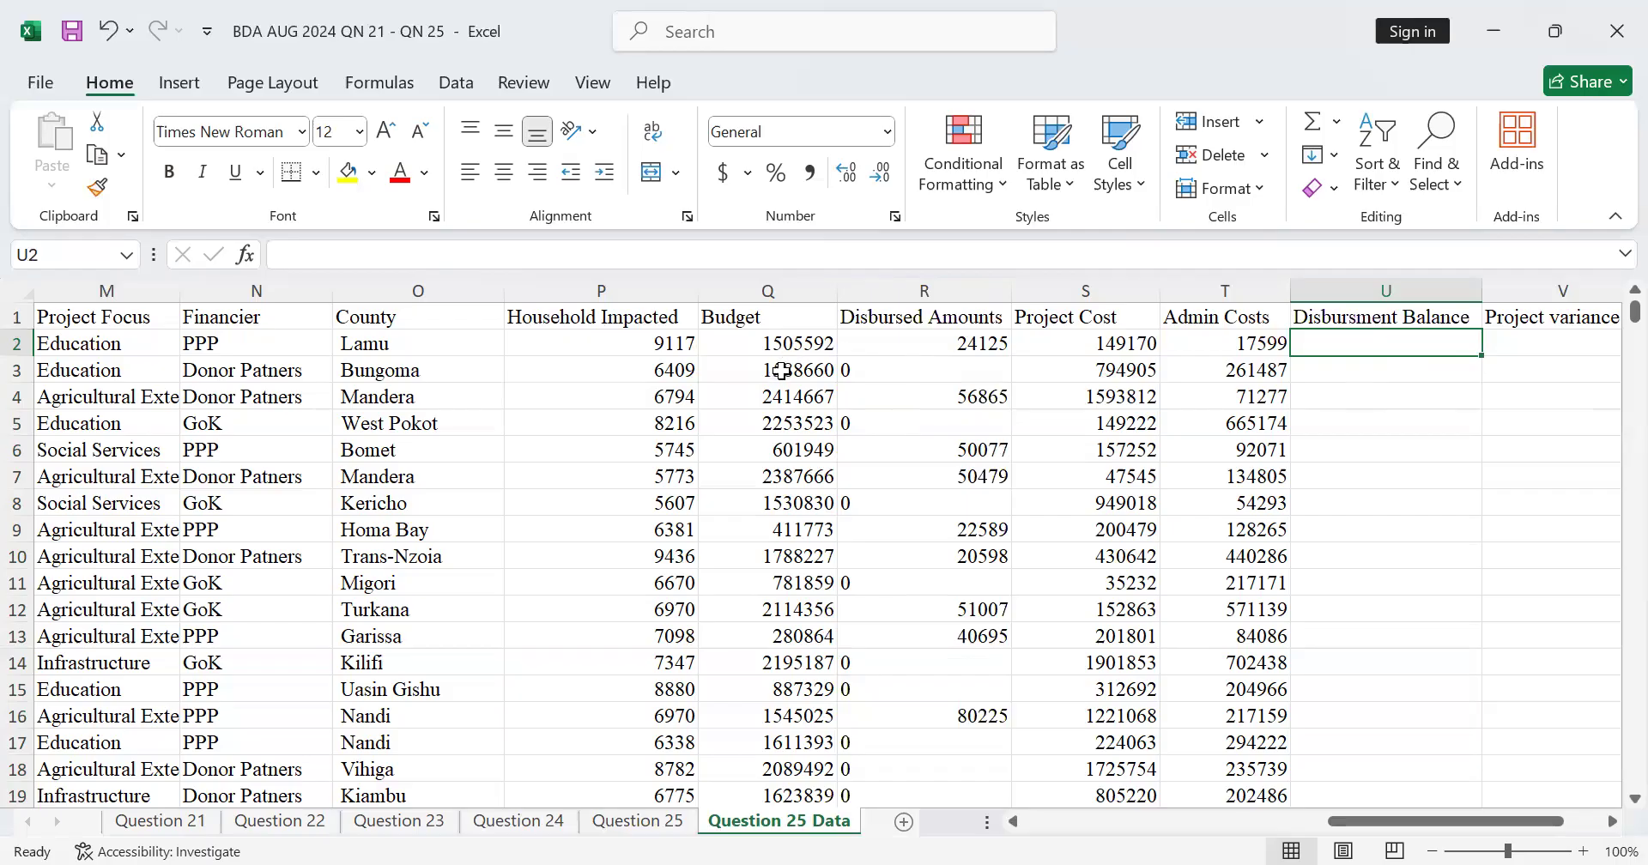
type("=")
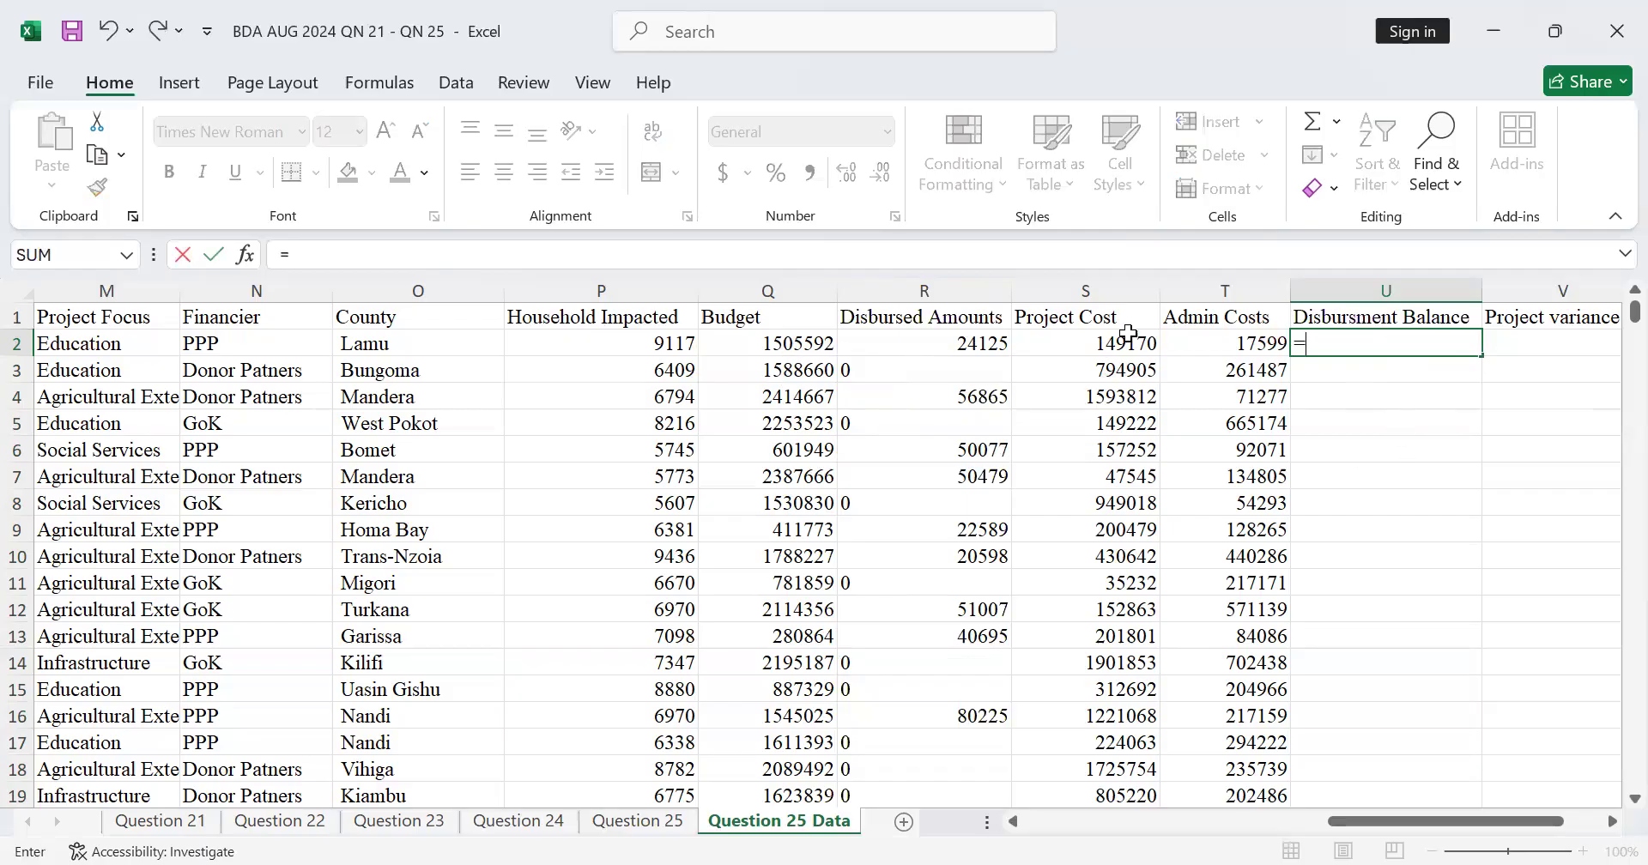
left_click(783, 345)
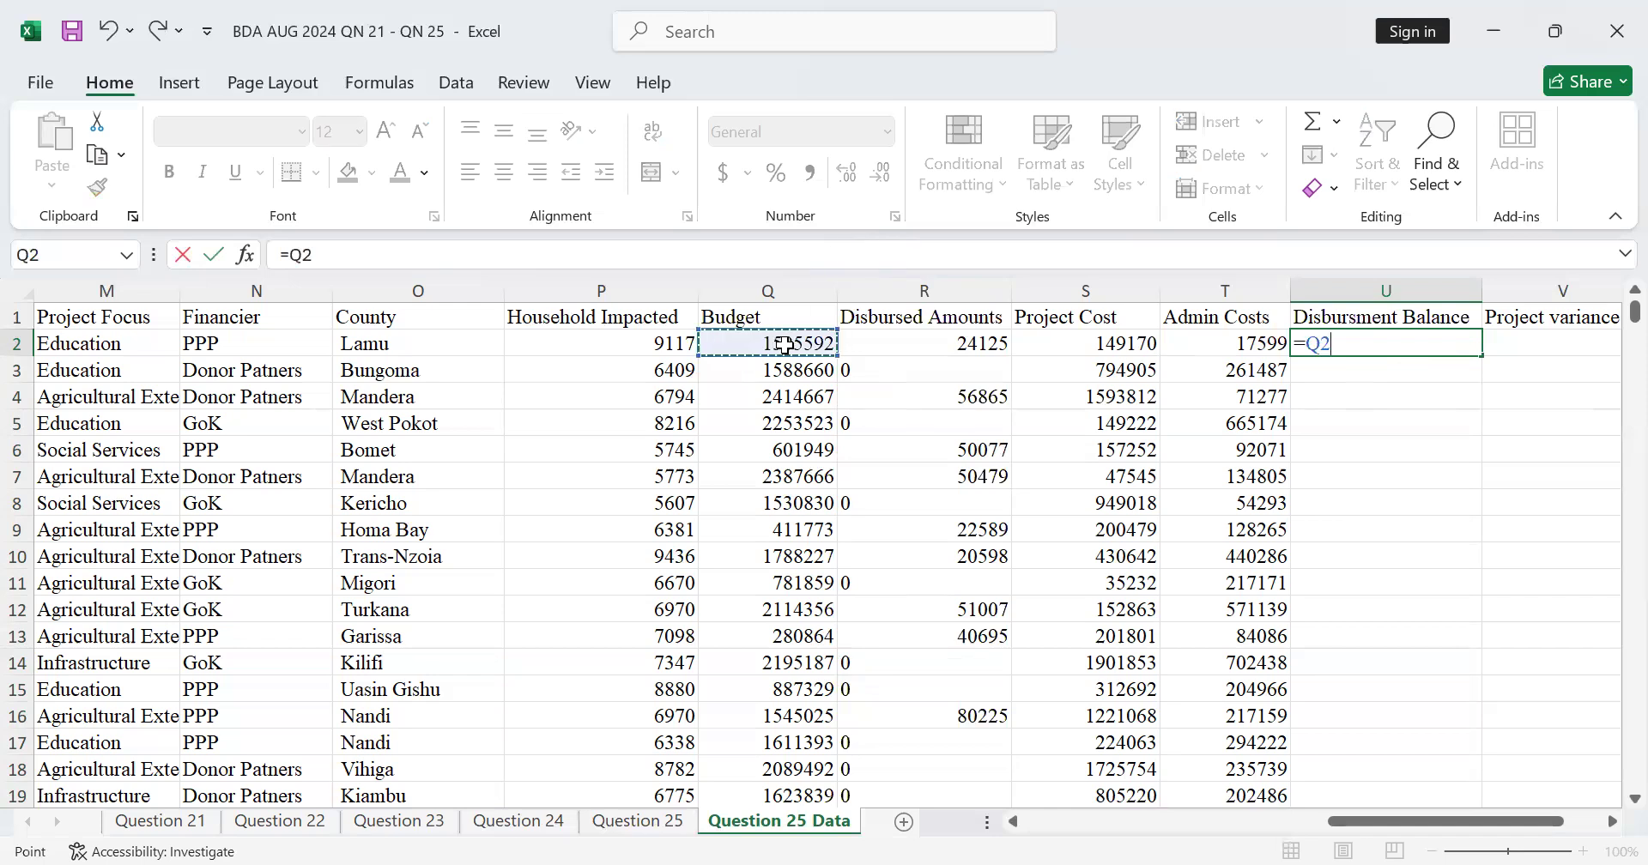
type("-")
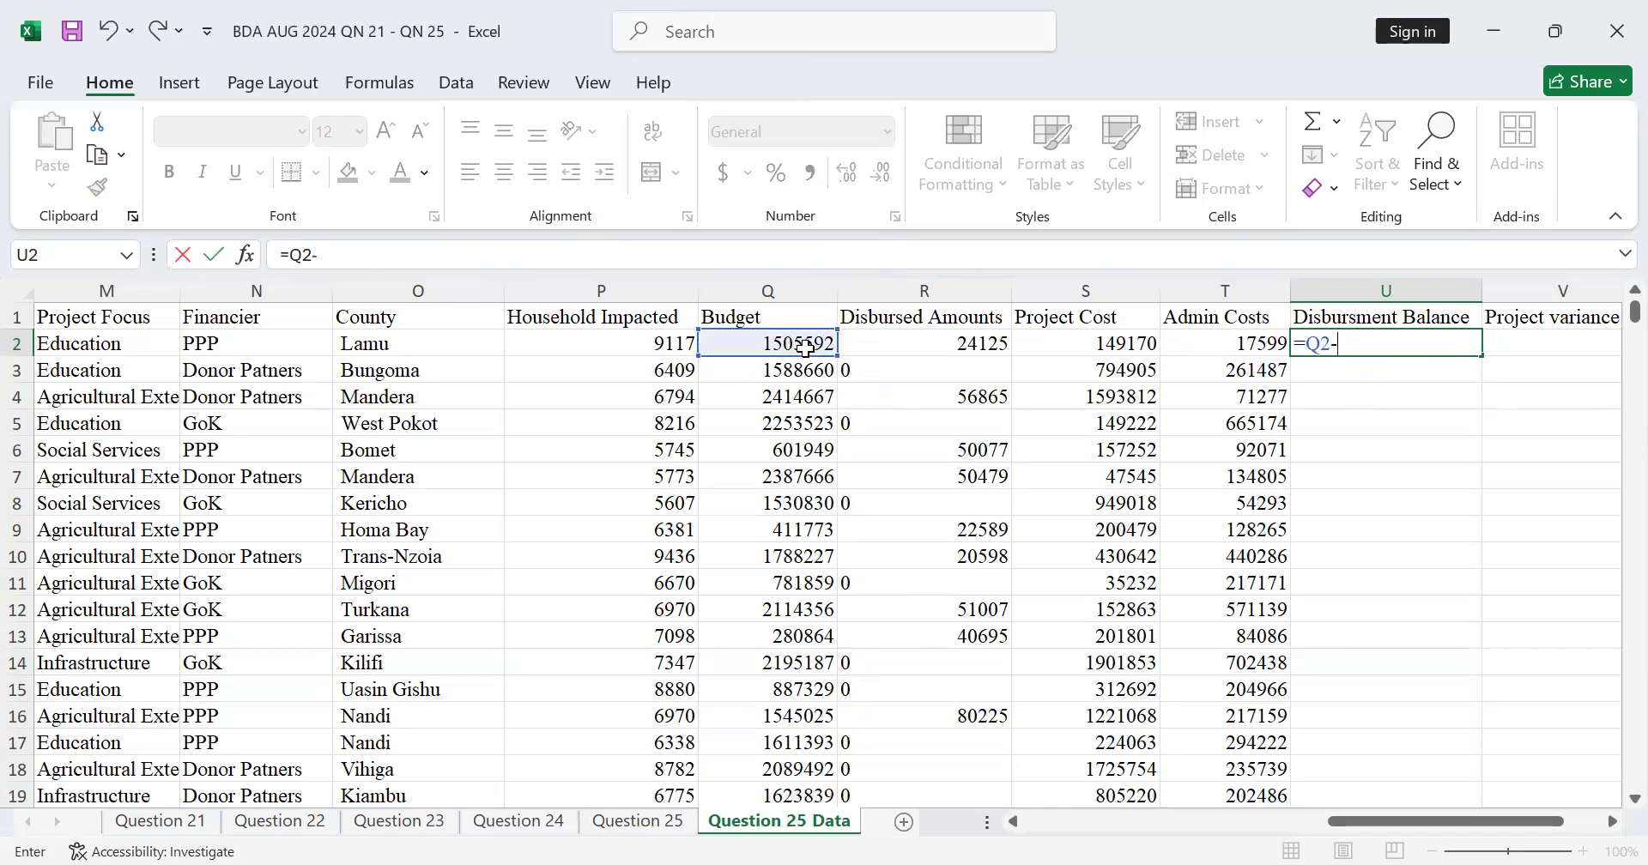
left_click(889, 341)
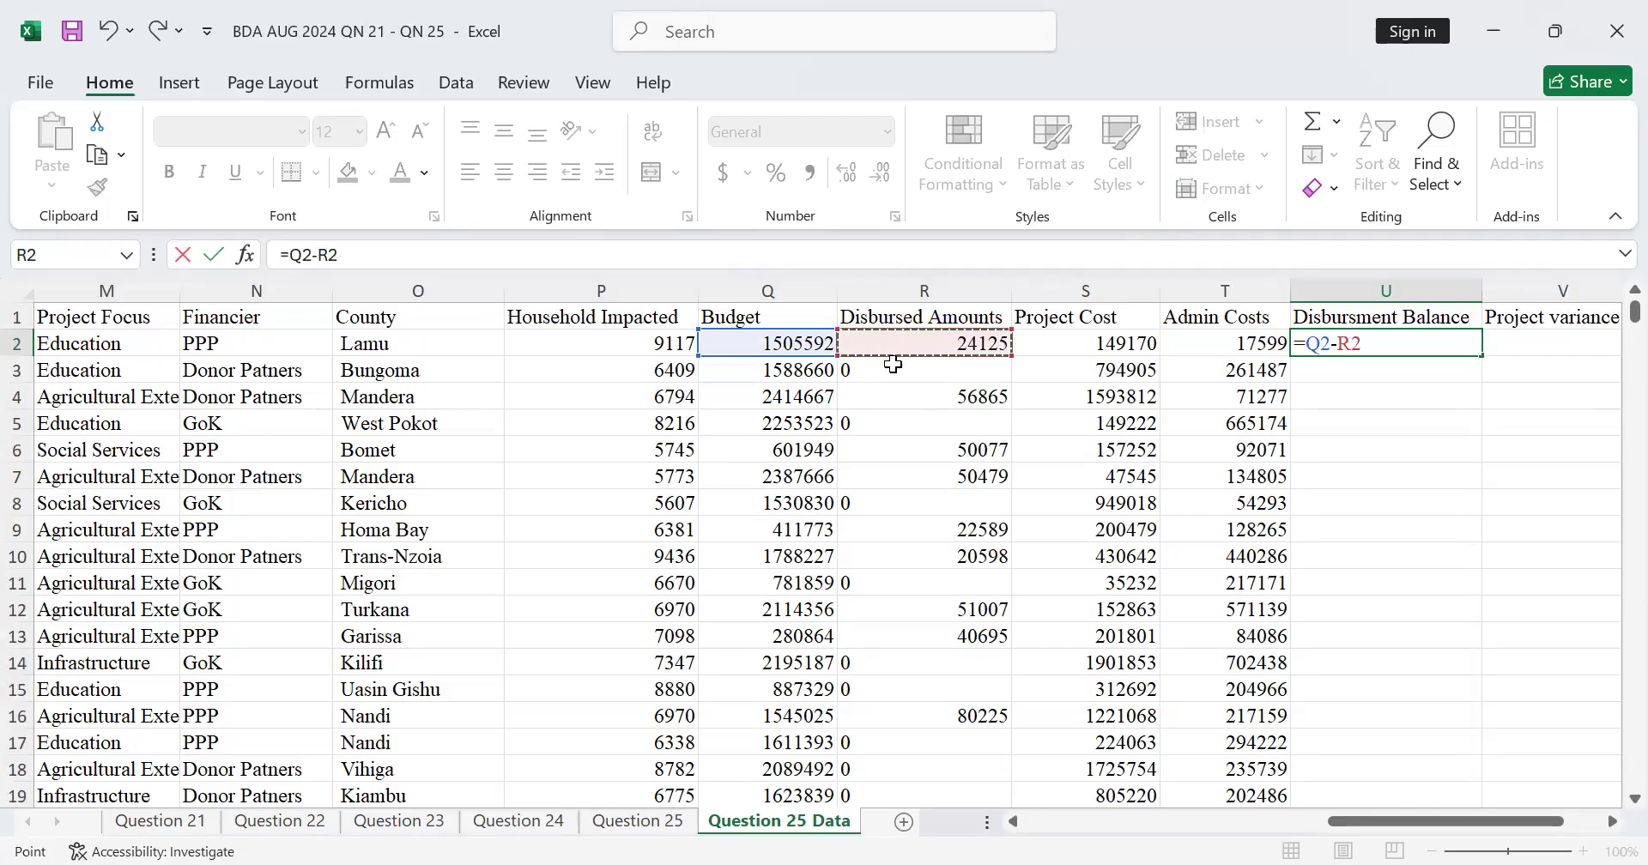
key("Return")
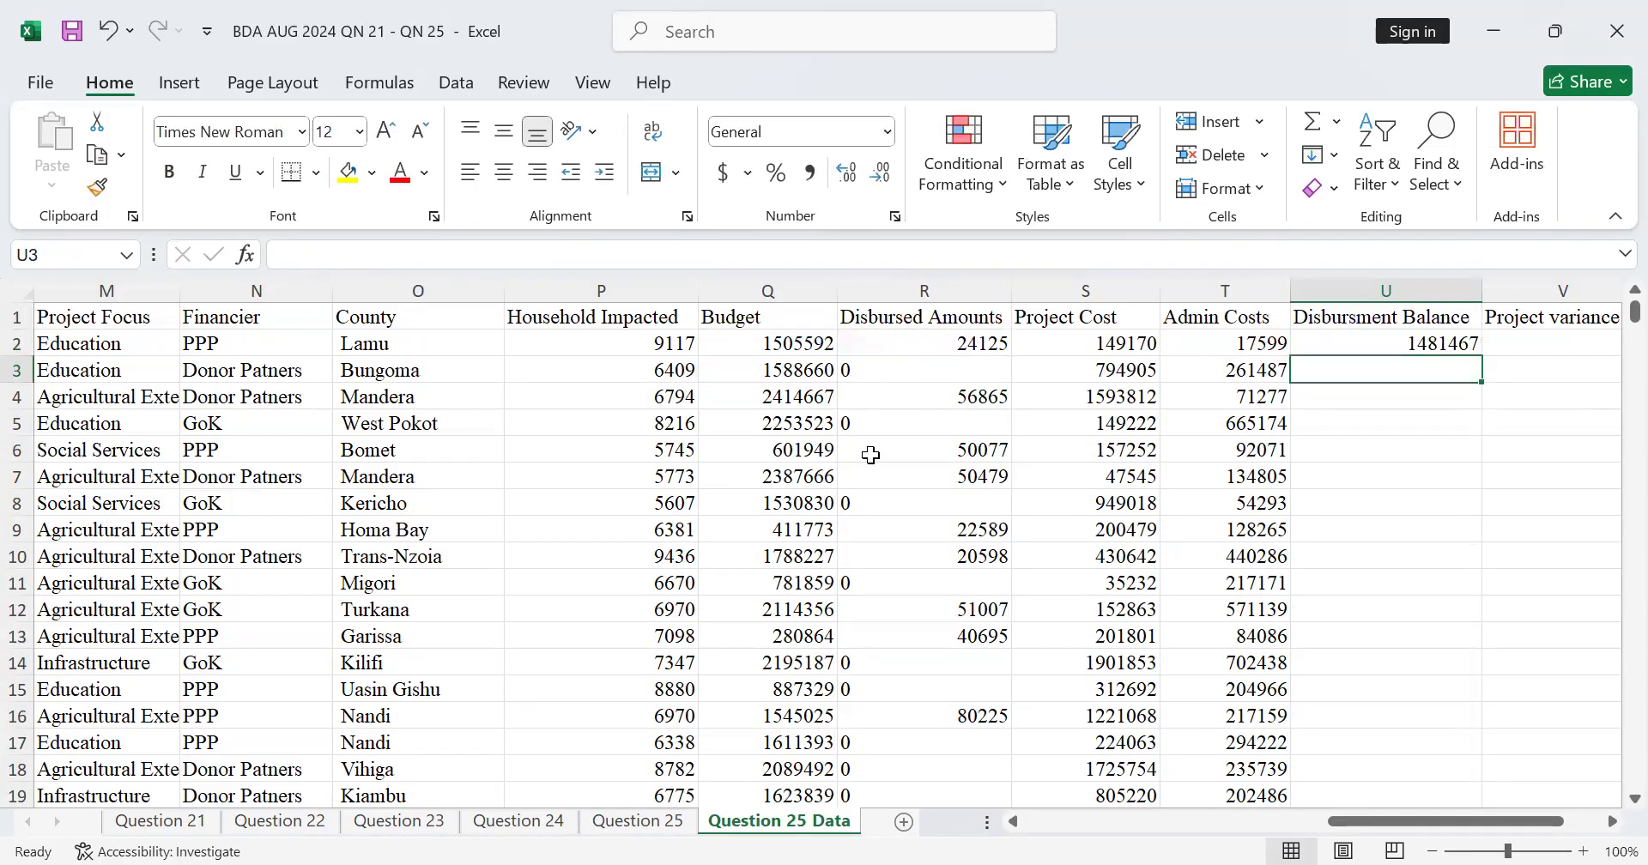
Step: Fill the Disbursement Balance formula from U2 down column U for all project rows
left_click(1445, 343)
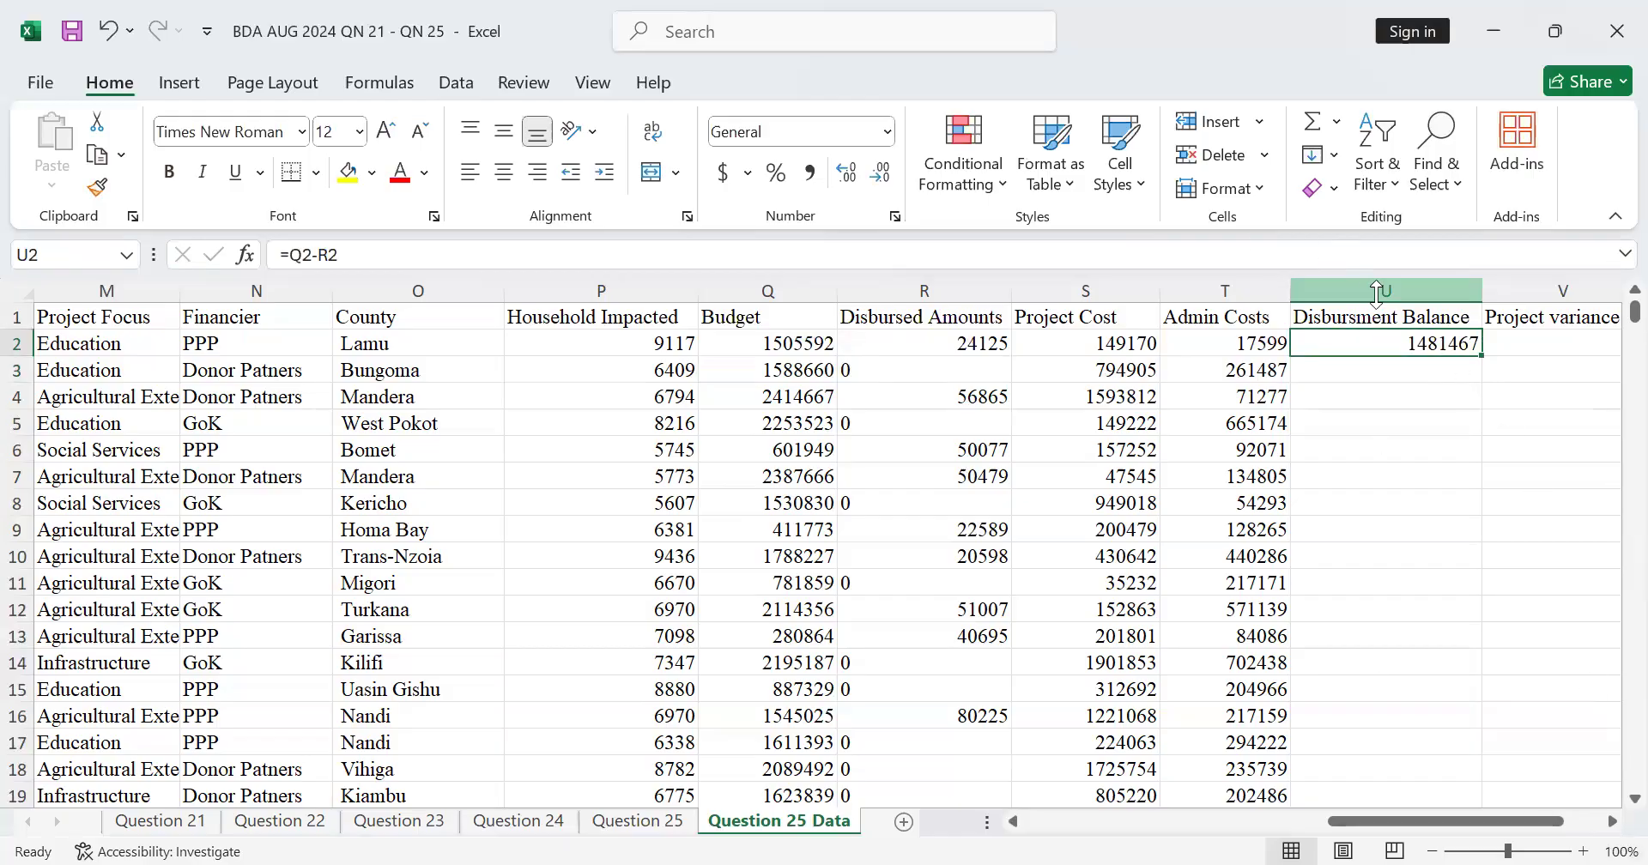
double_click(1486, 356)
scroll(1441, 382, "down", 7)
scroll(1441, 382, "down", 5)
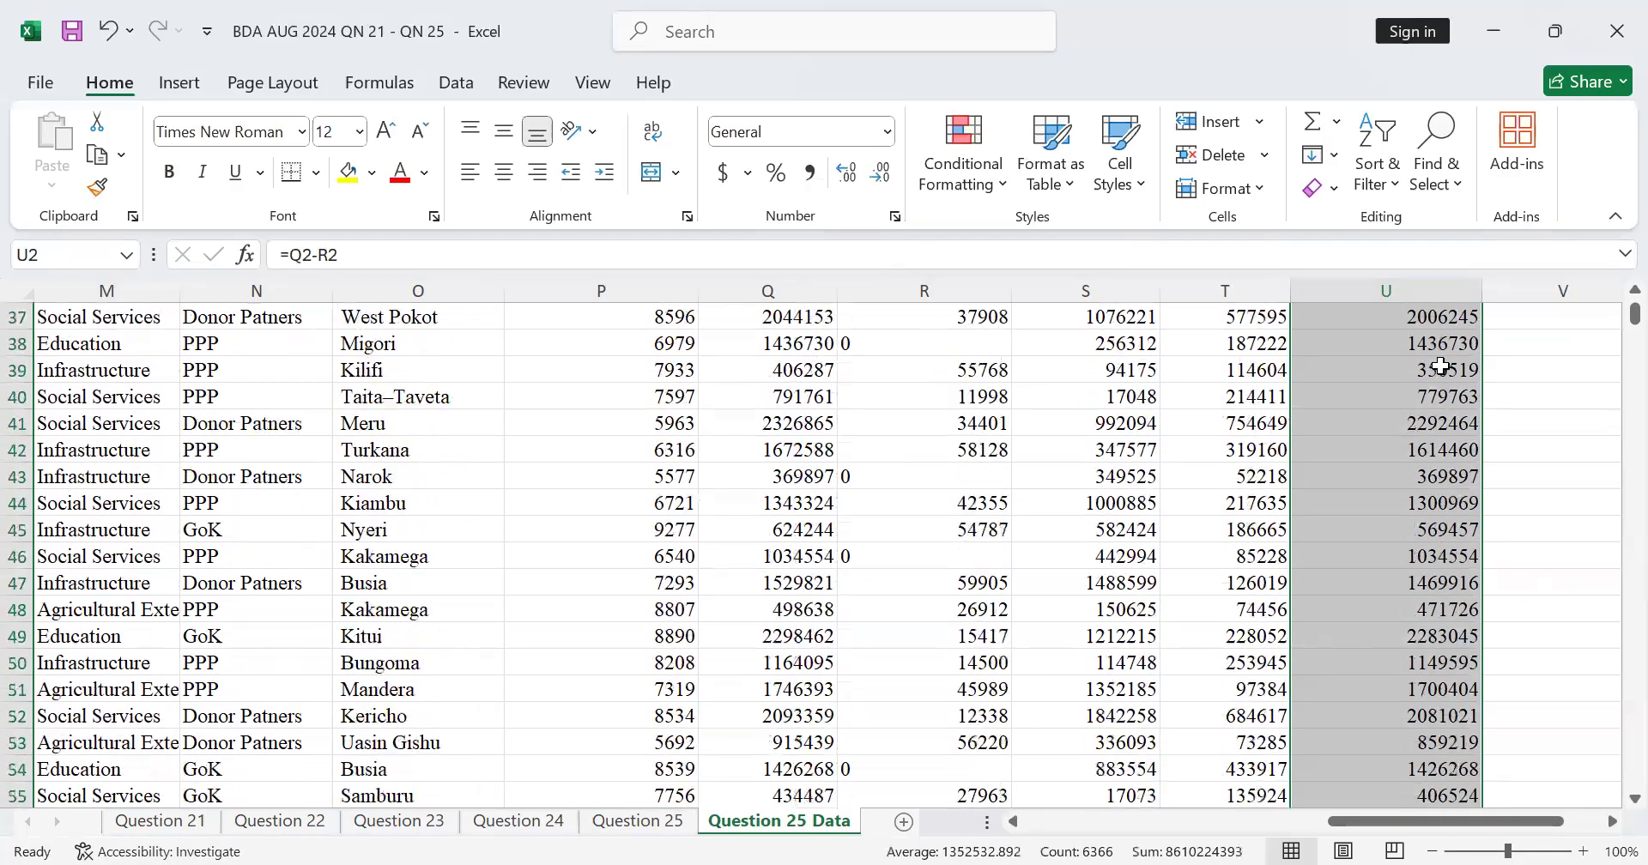
scroll(1445, 369, "up", 12)
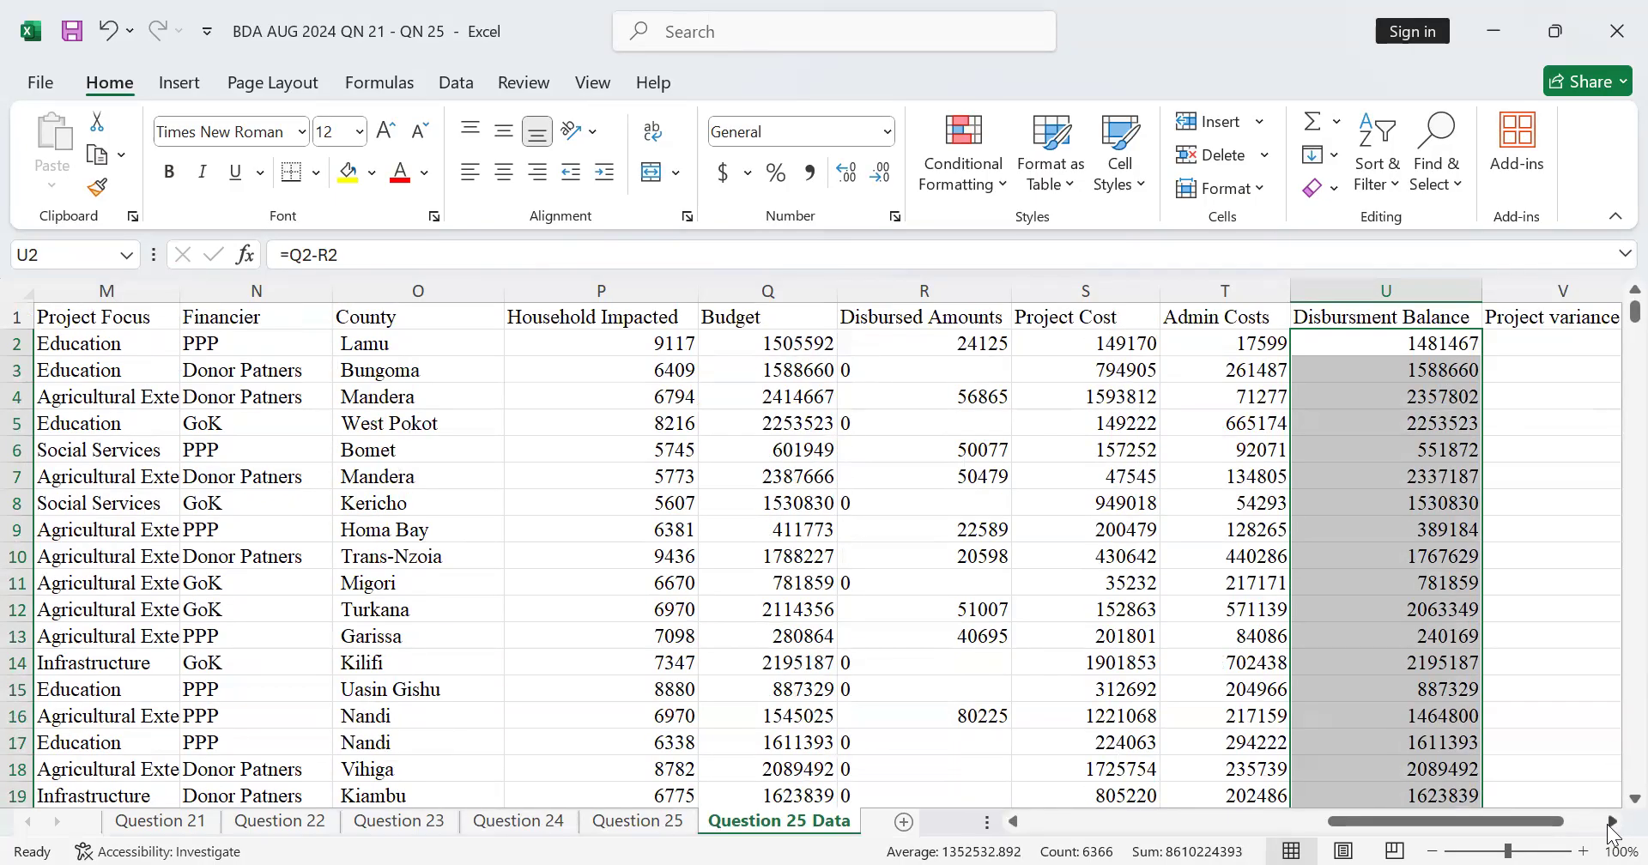
Step: Calculate the Project variance in V2 as budget minus project and admin costs with the formula =Q2-(S2+T2)
scroll(1612, 821, "right", 3)
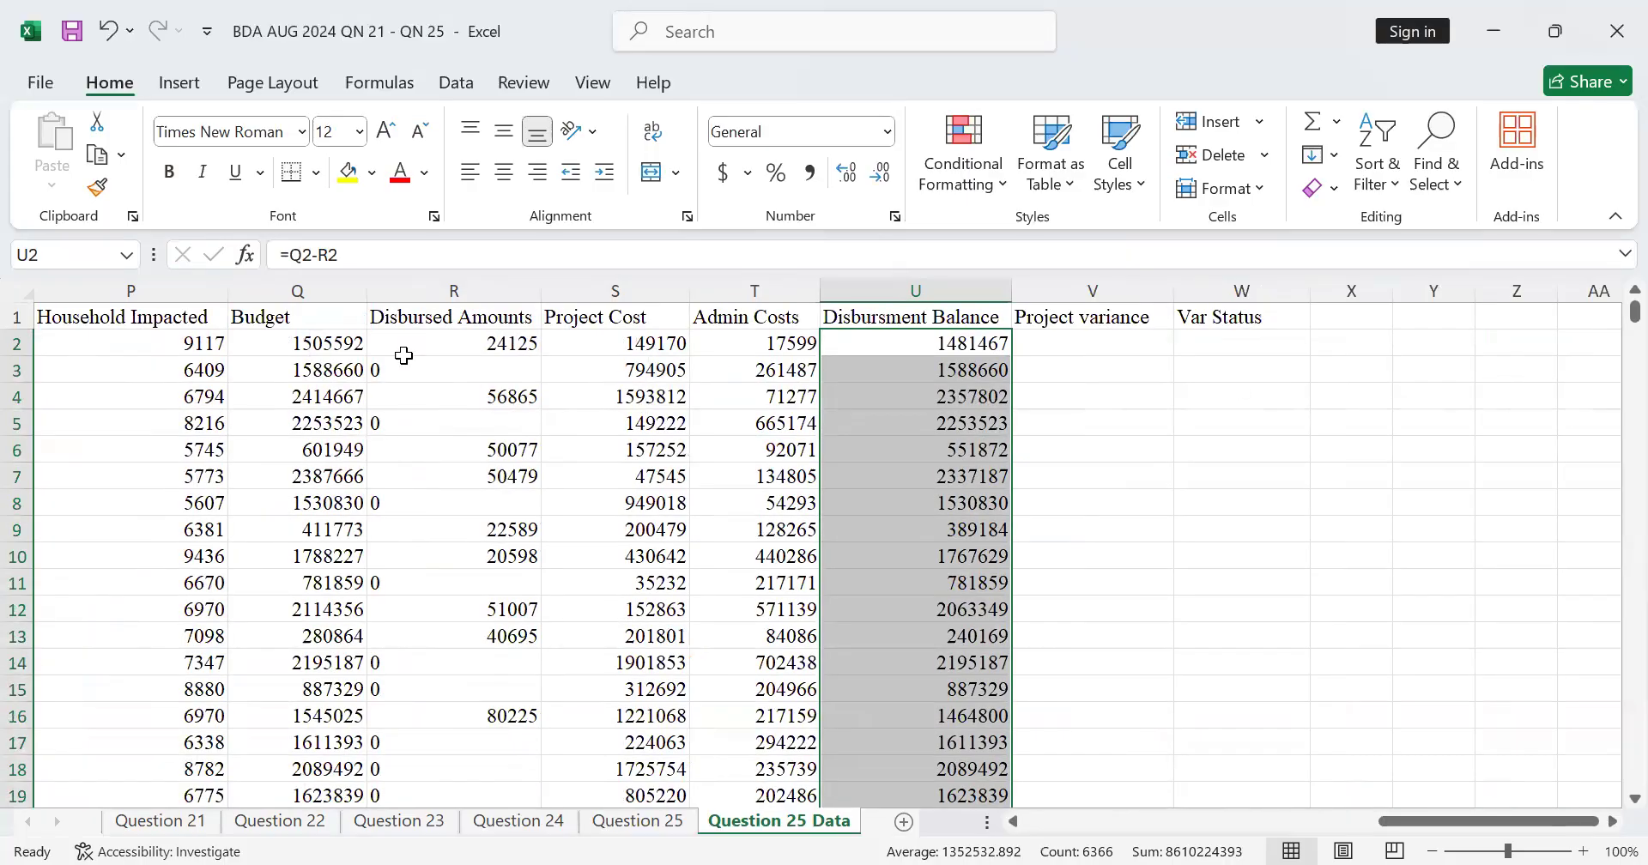
left_click(1079, 350)
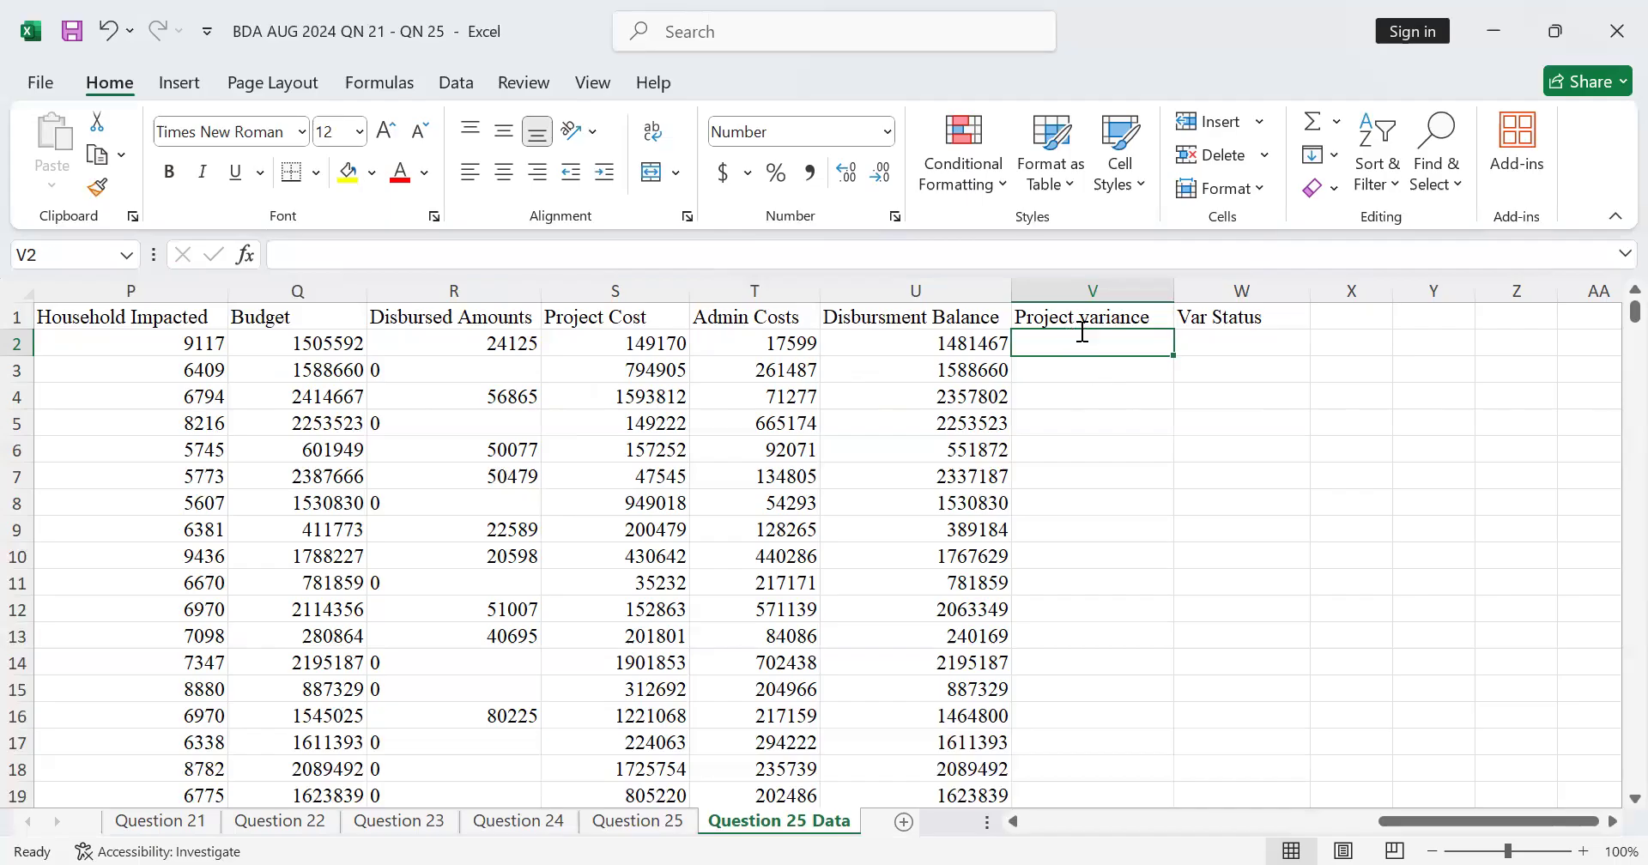
type("=")
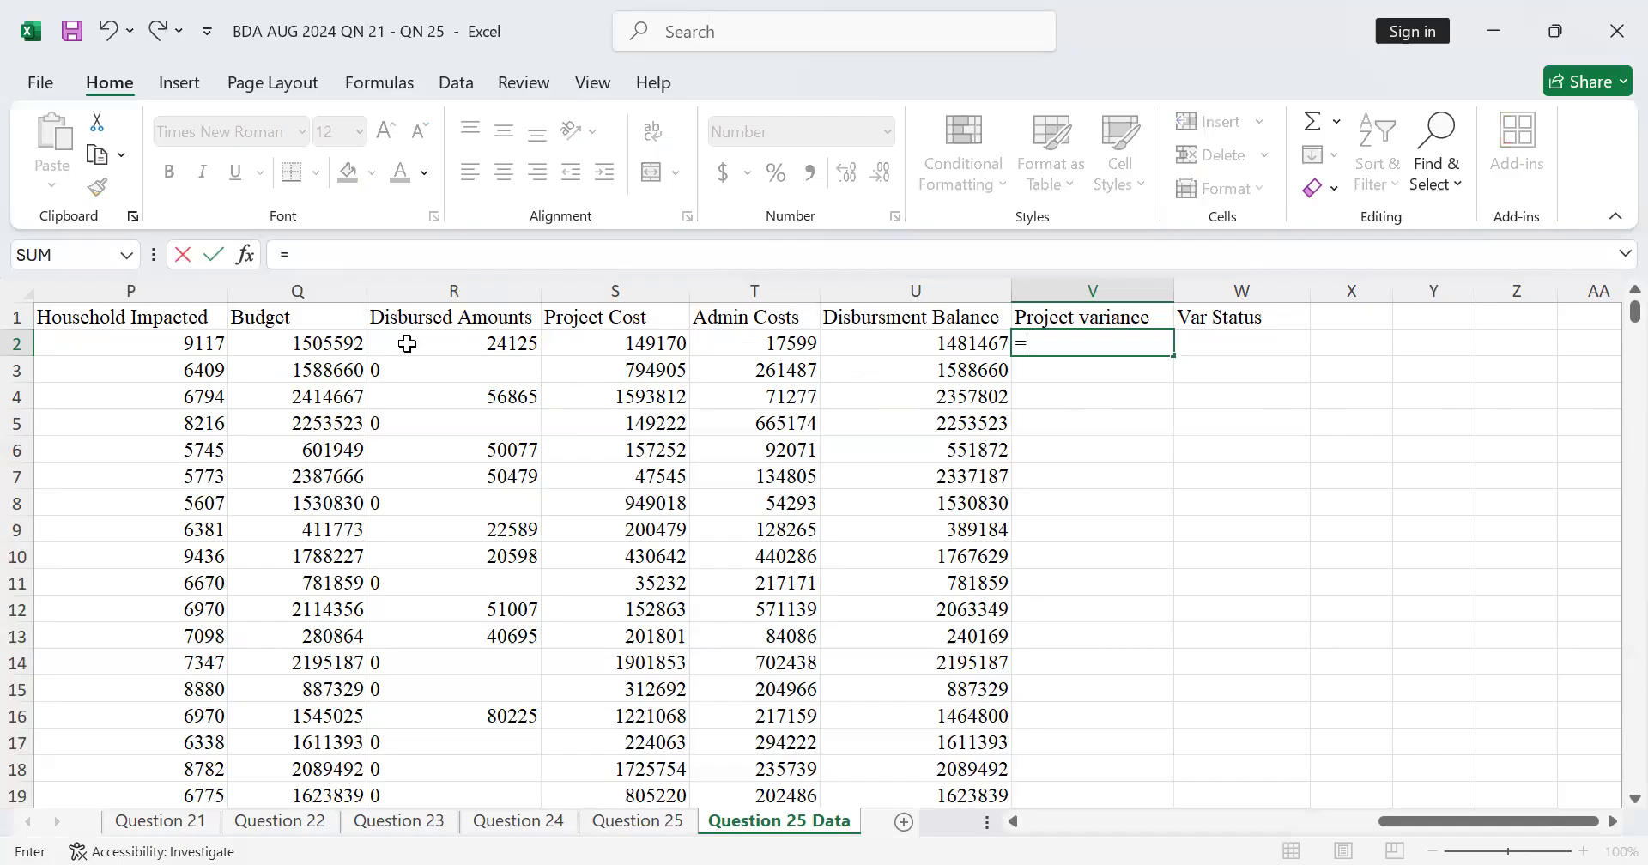
left_click(343, 343)
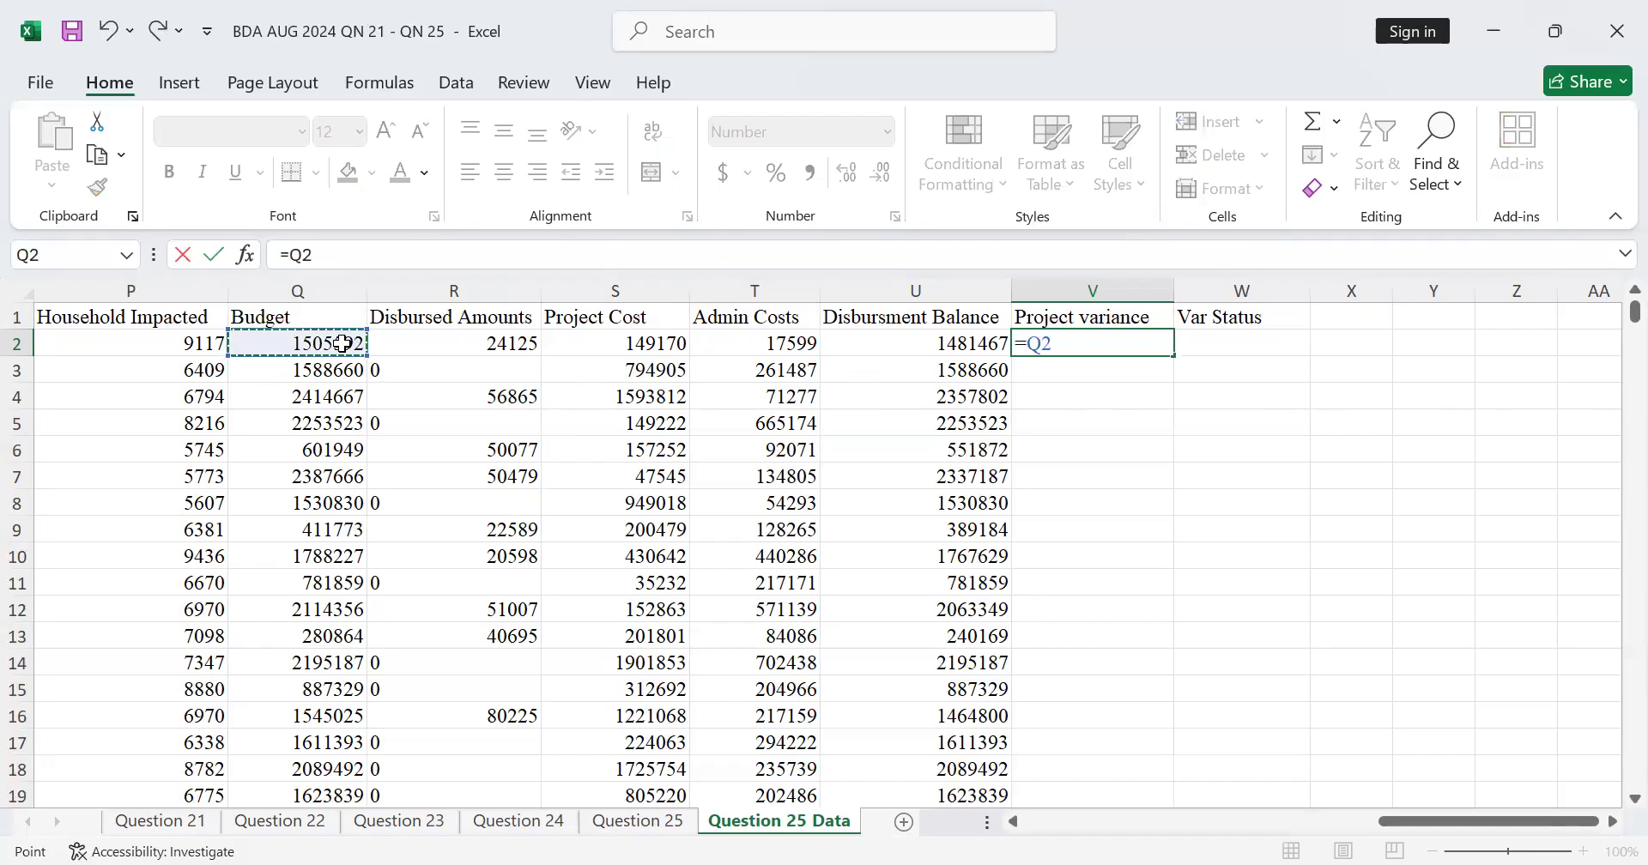
type("-(")
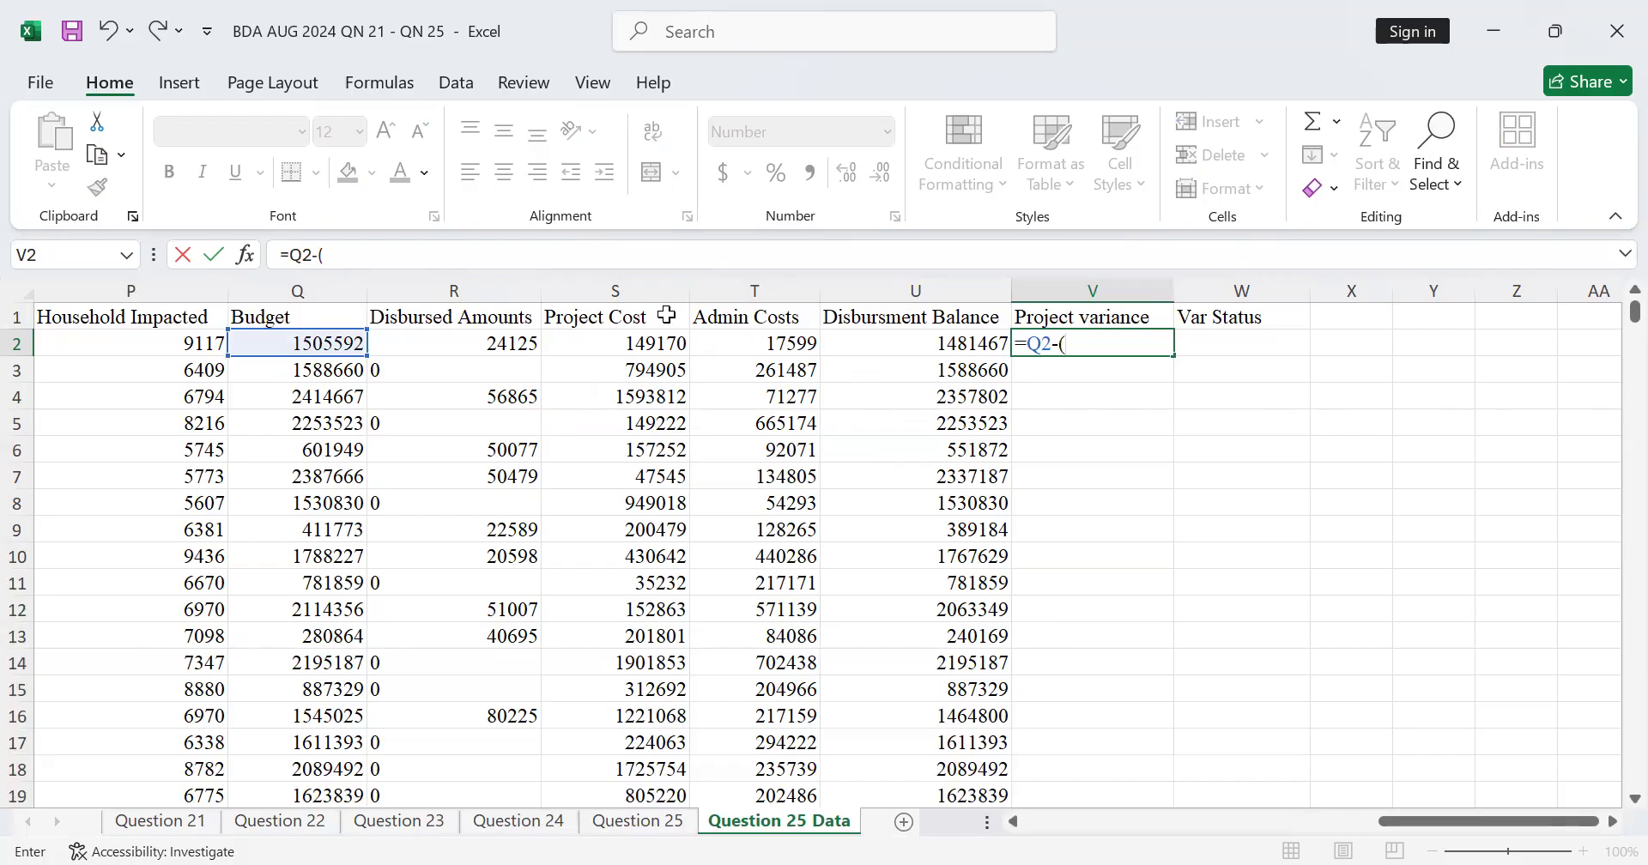
left_click(627, 348)
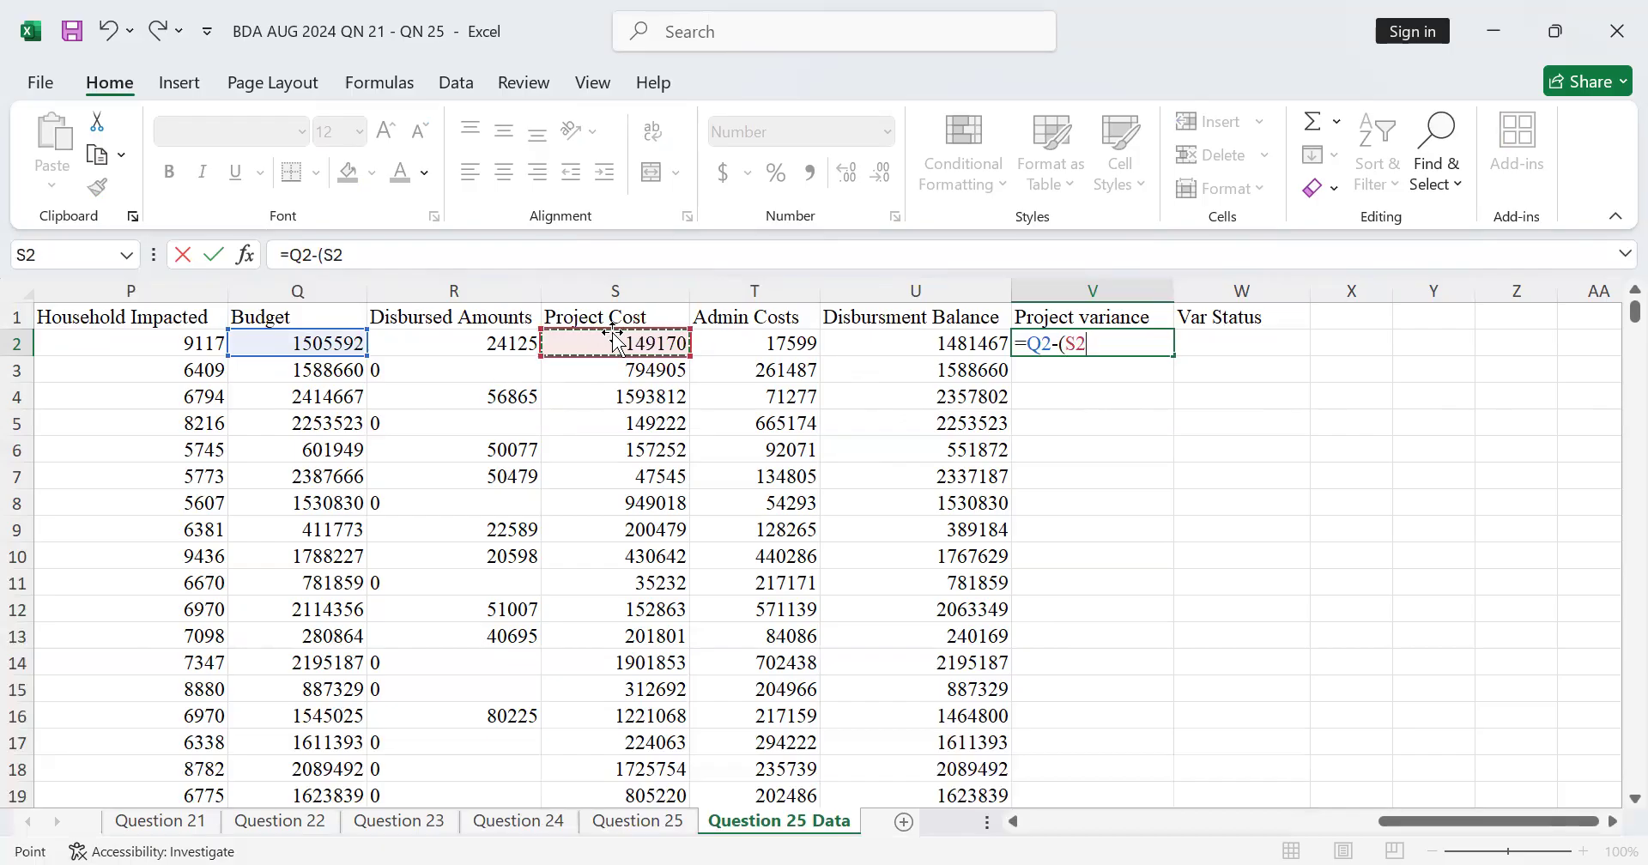
type("_")
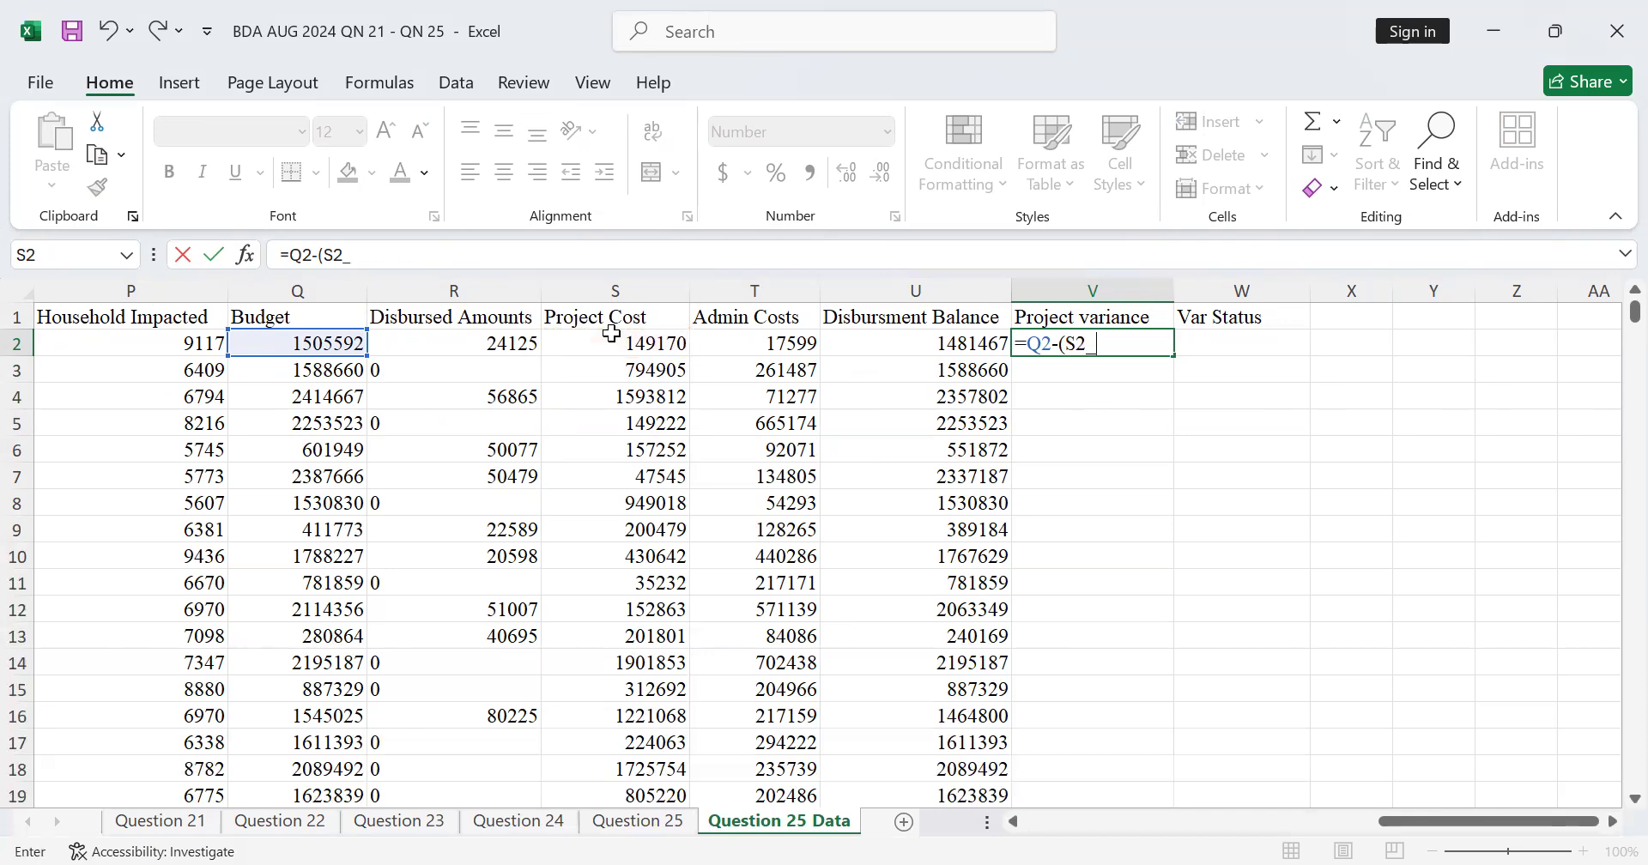
key("BackSpace")
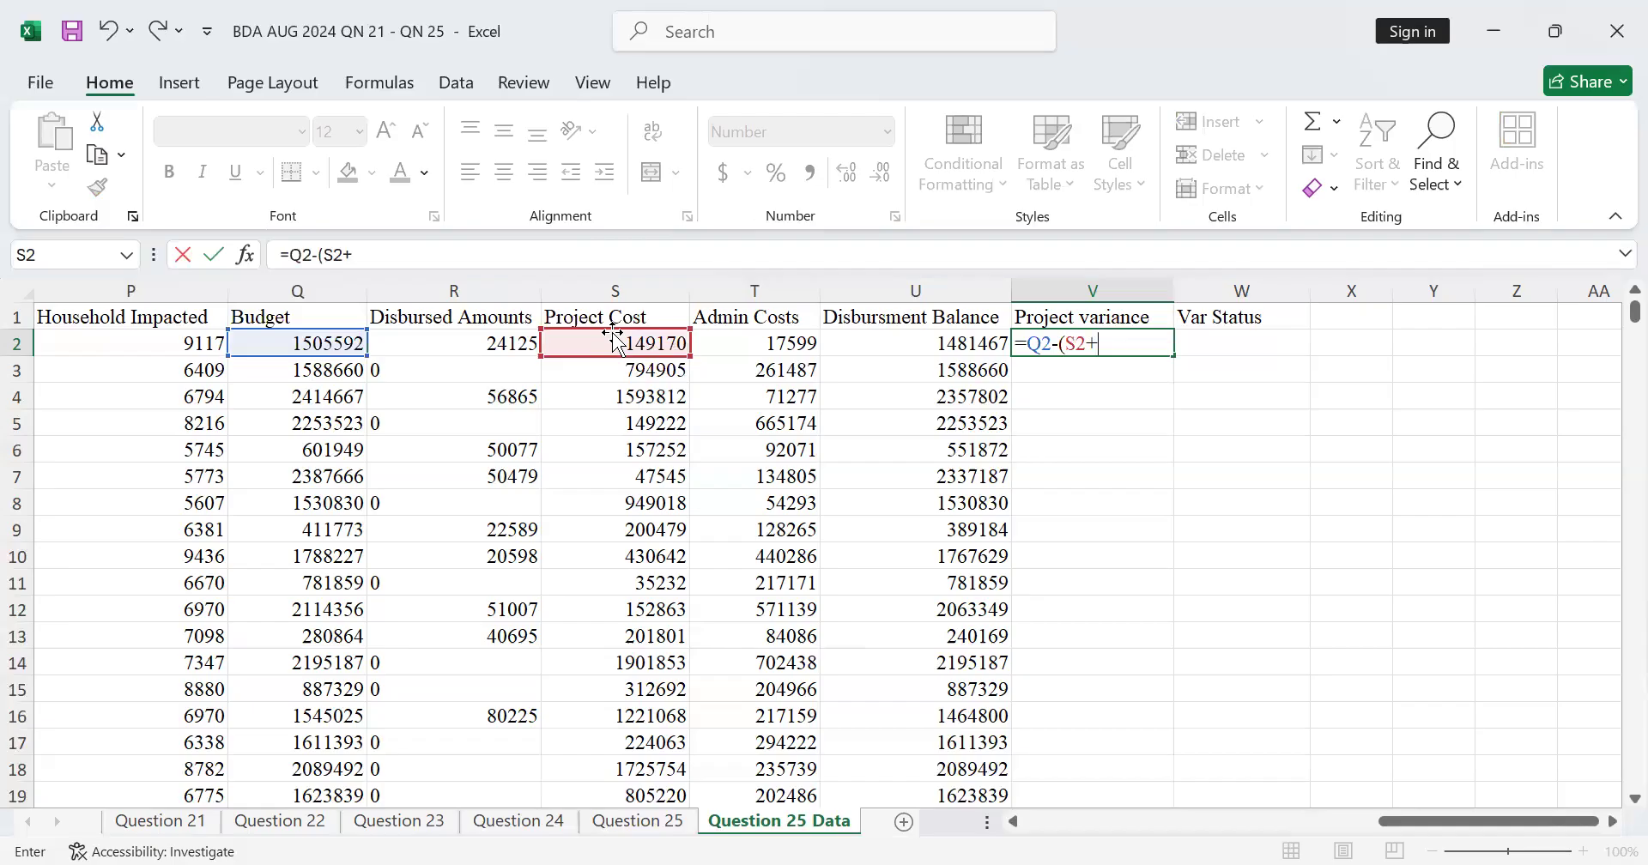
type("+")
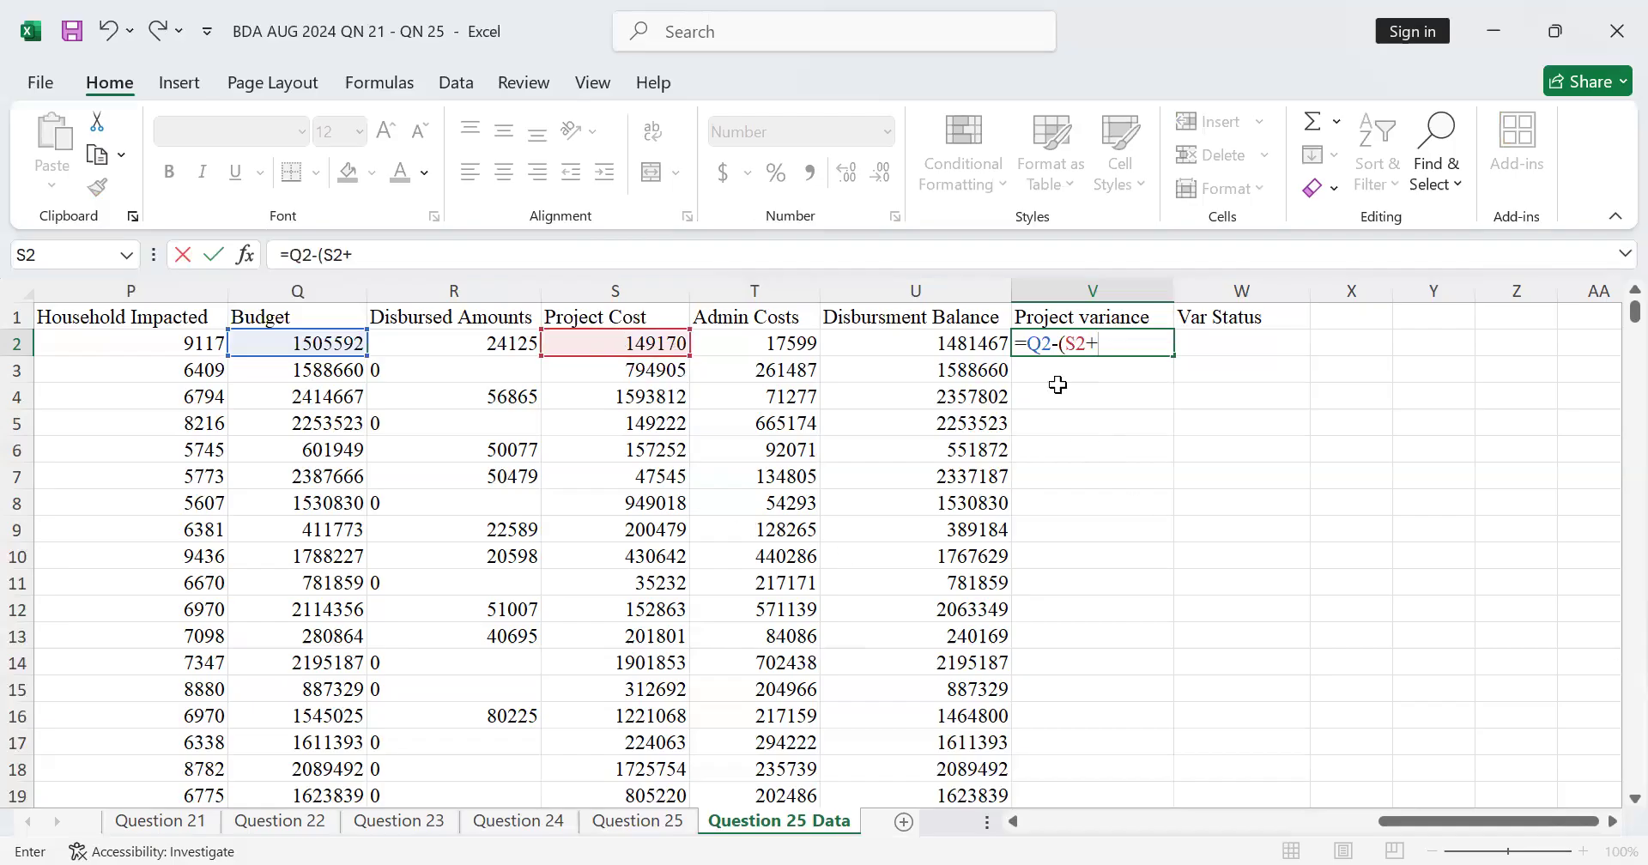
left_click(770, 342)
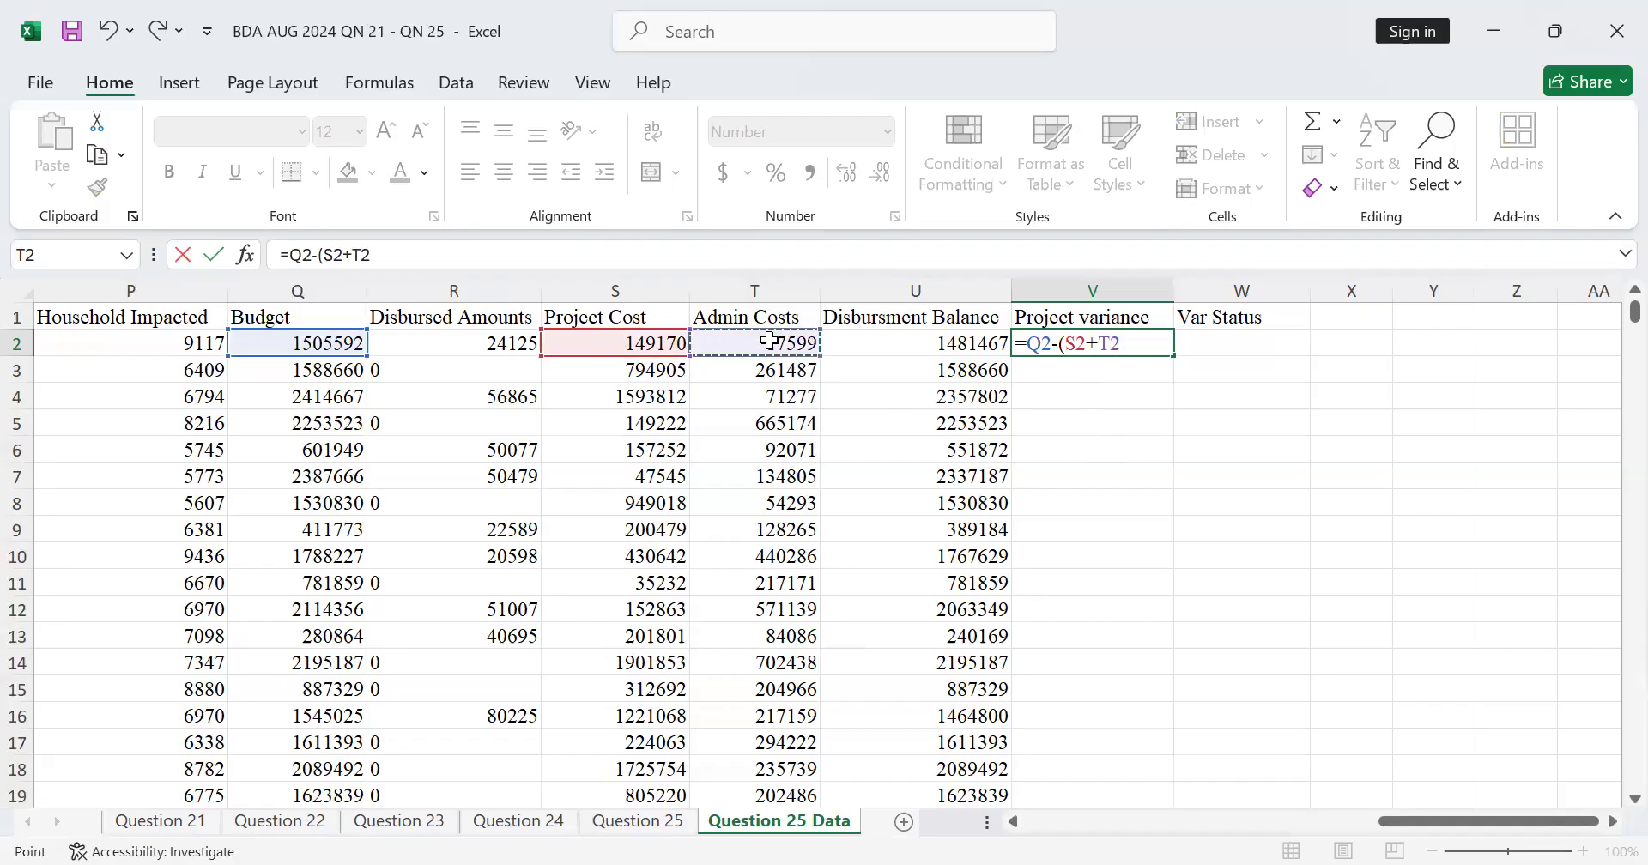
type(")")
key("Return")
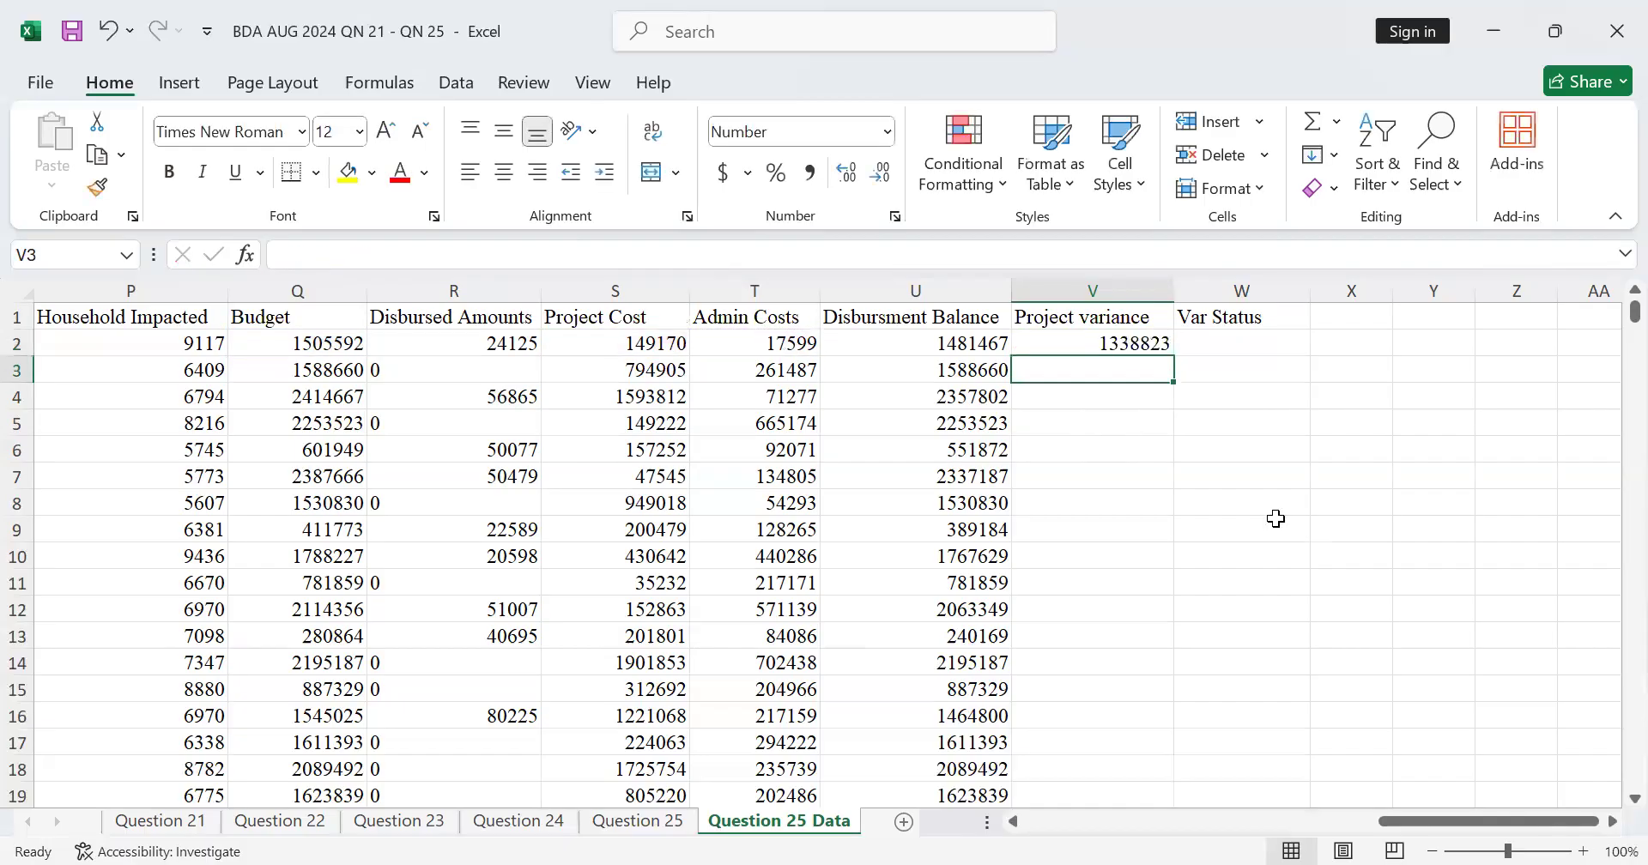
Step: Fill the Project variance formula from V2 down column V for all project rows and check the filled values
left_click(1146, 339)
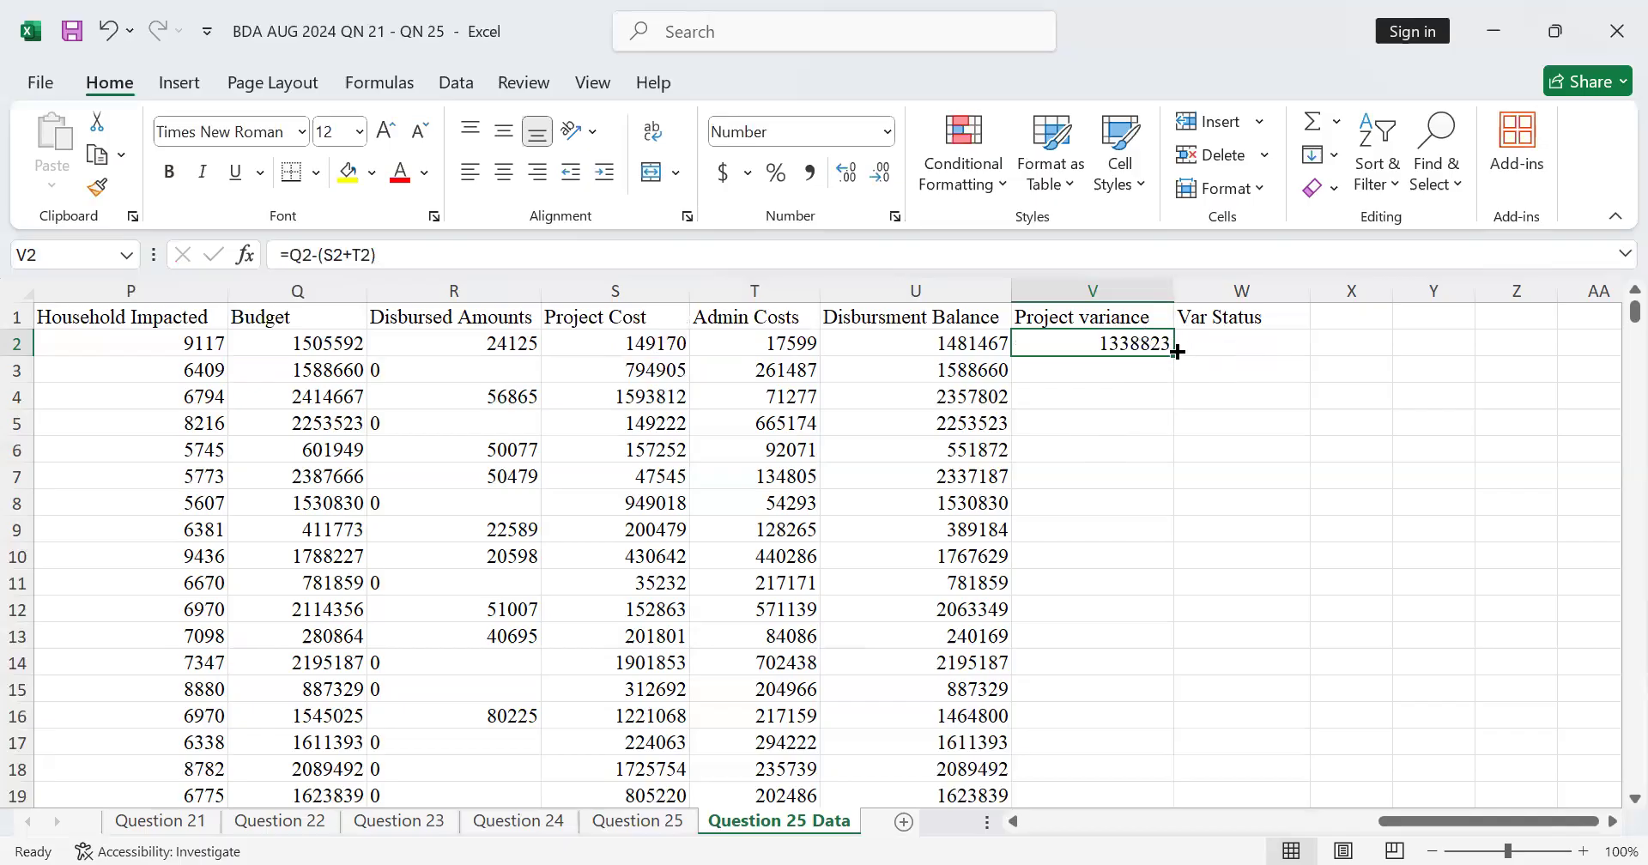
double_click(1177, 354)
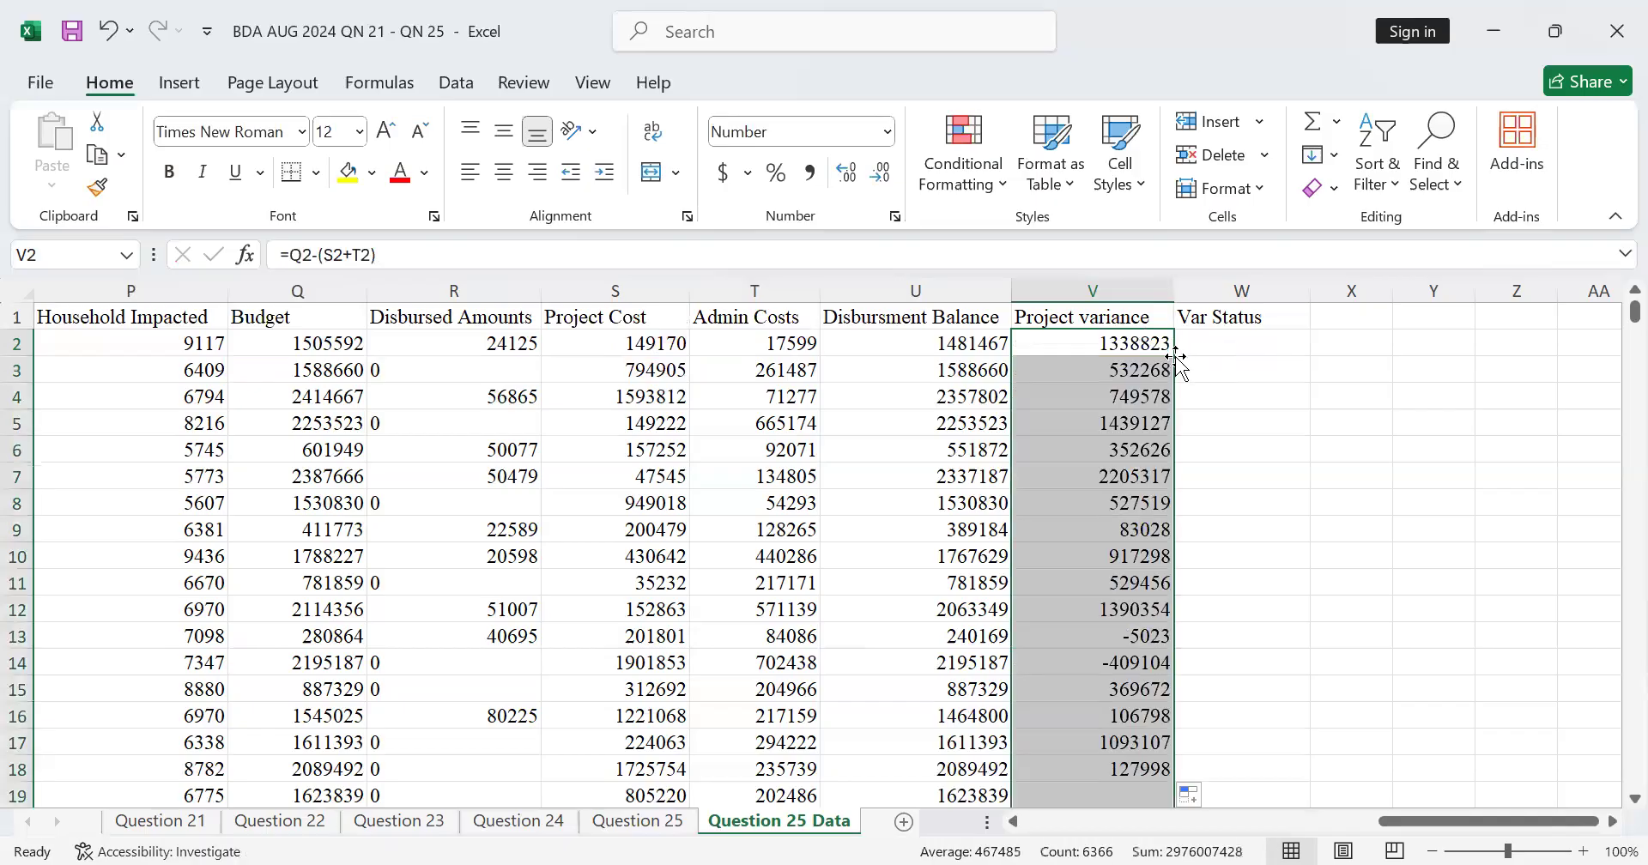
scroll(1138, 392, "down", 4)
scroll(1138, 392, "up", 4)
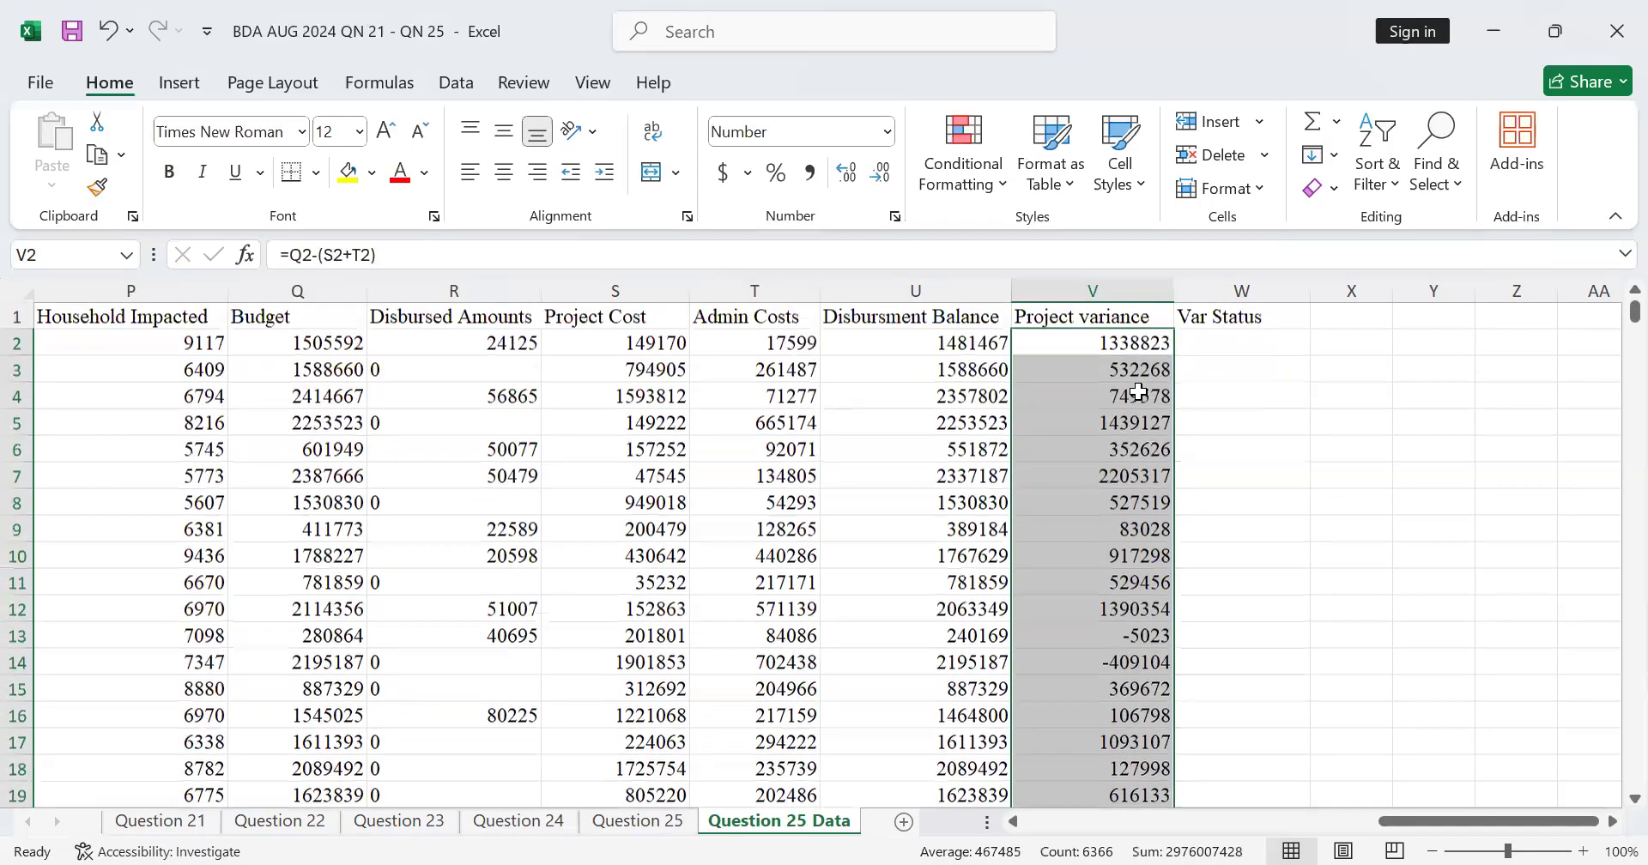
scroll(1138, 392, "down", 11)
scroll(1138, 392, "down", 10)
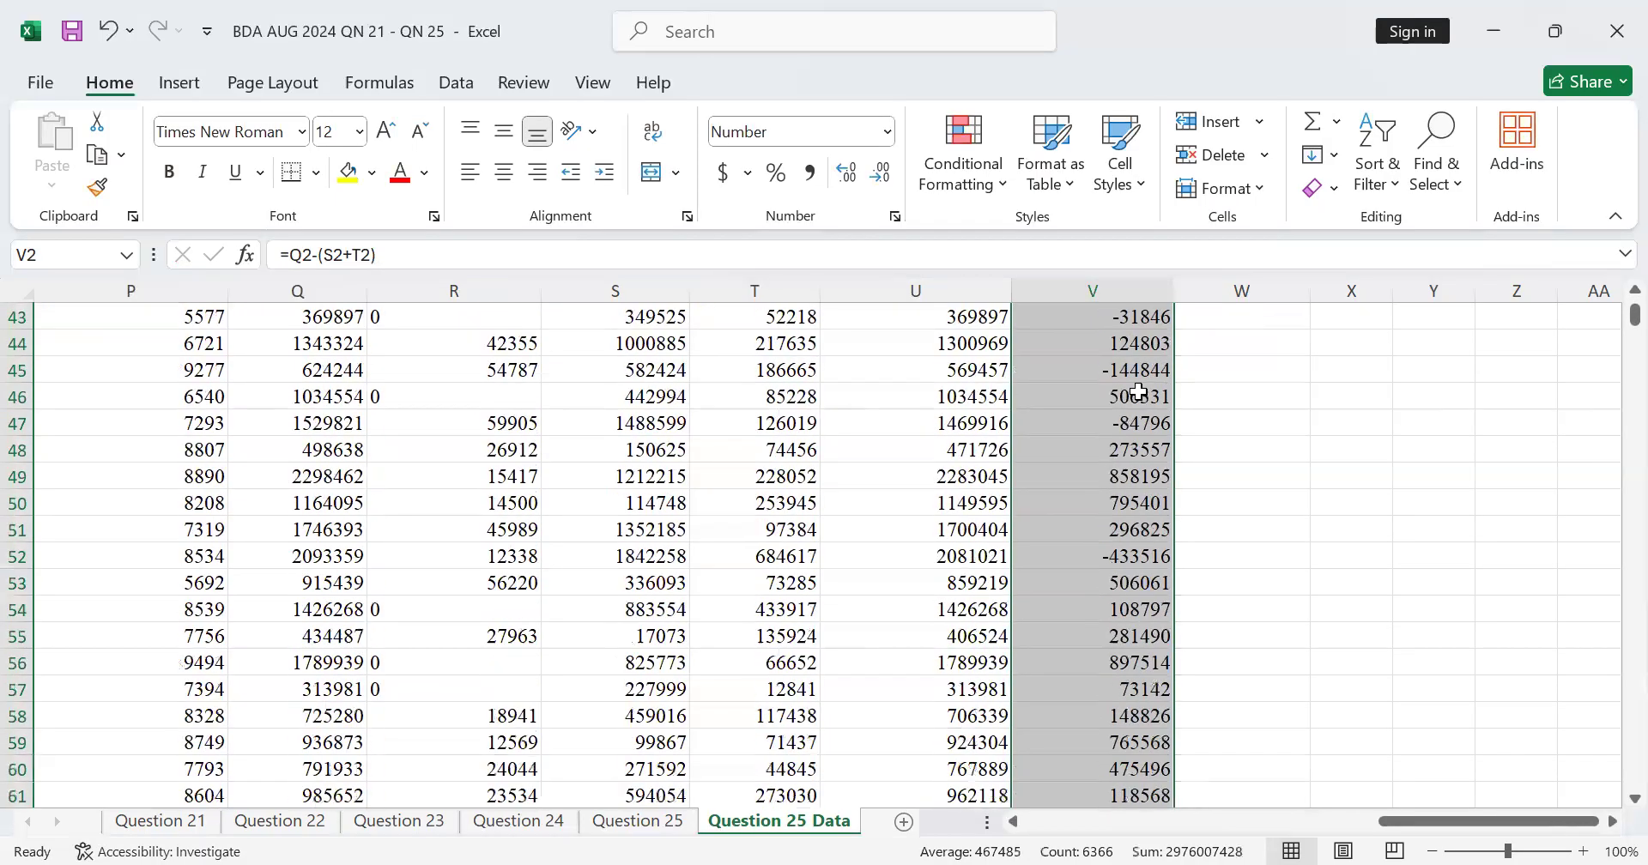
scroll(1136, 386, "up", 6)
scroll(1137, 387, "up", 15)
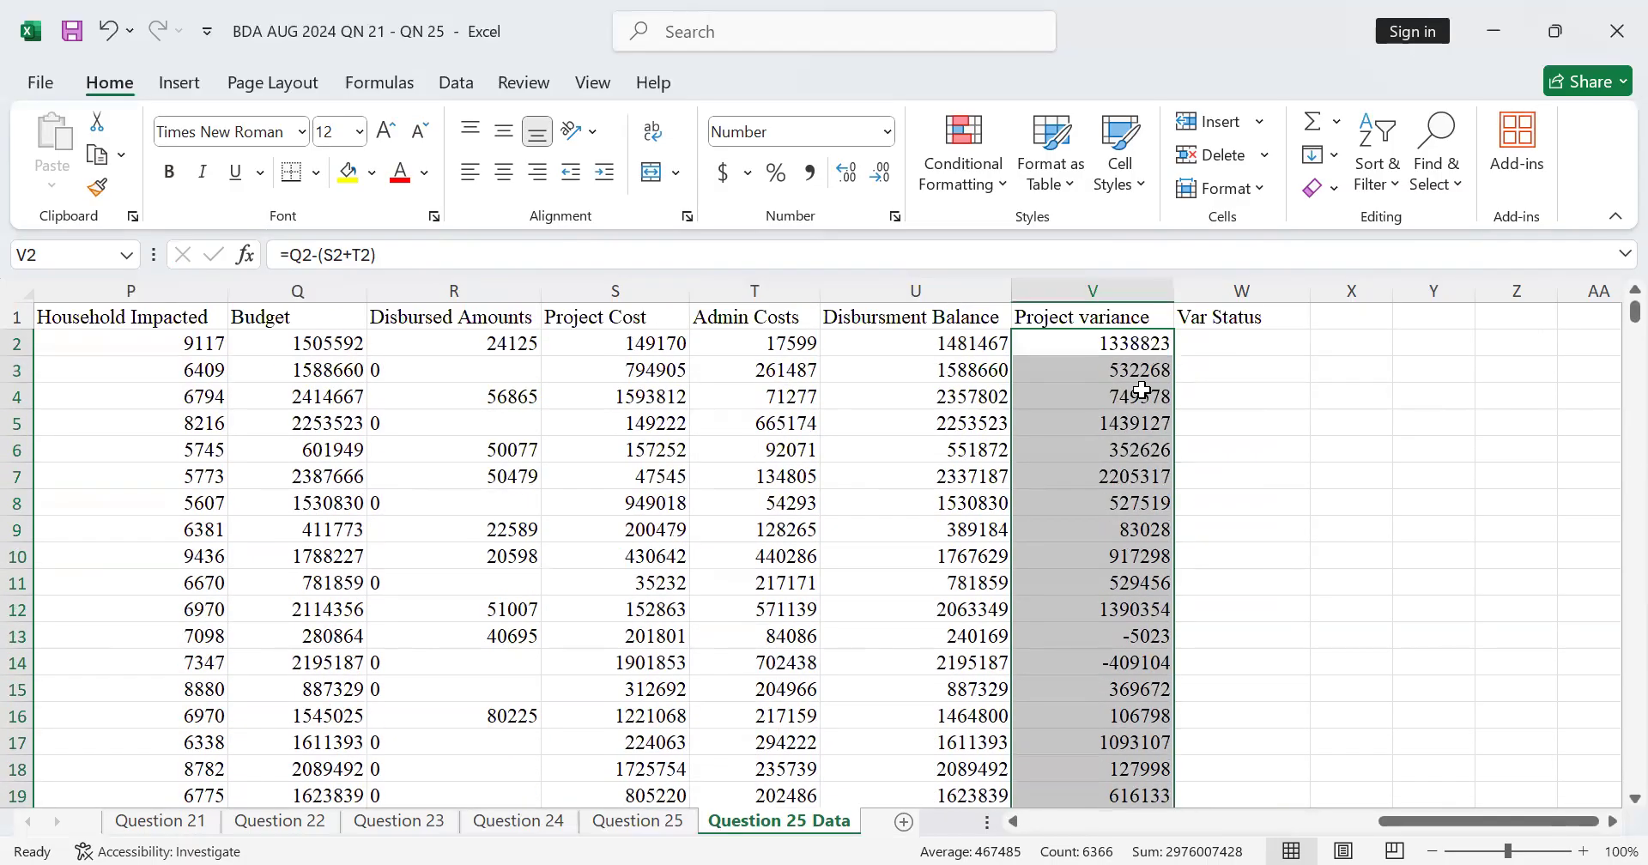
Step: Begin an IF formula in W2 for Var Status, testing whether project cost plus admin costs is below budget with S2+T2<Q2
left_click(1155, 316)
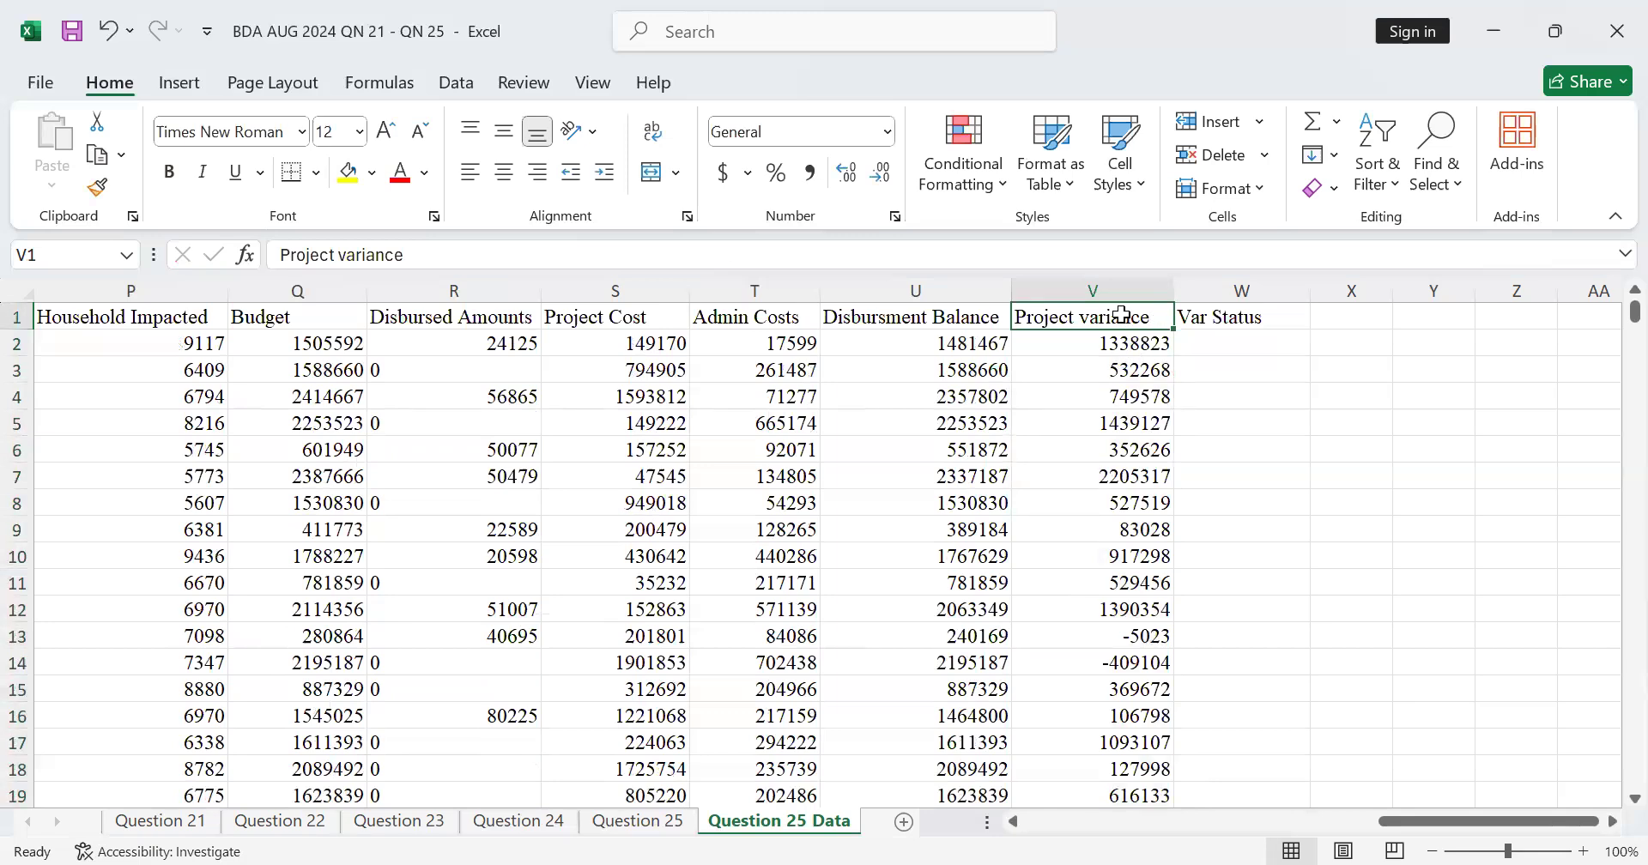
left_click(1212, 321)
left_click(1183, 343)
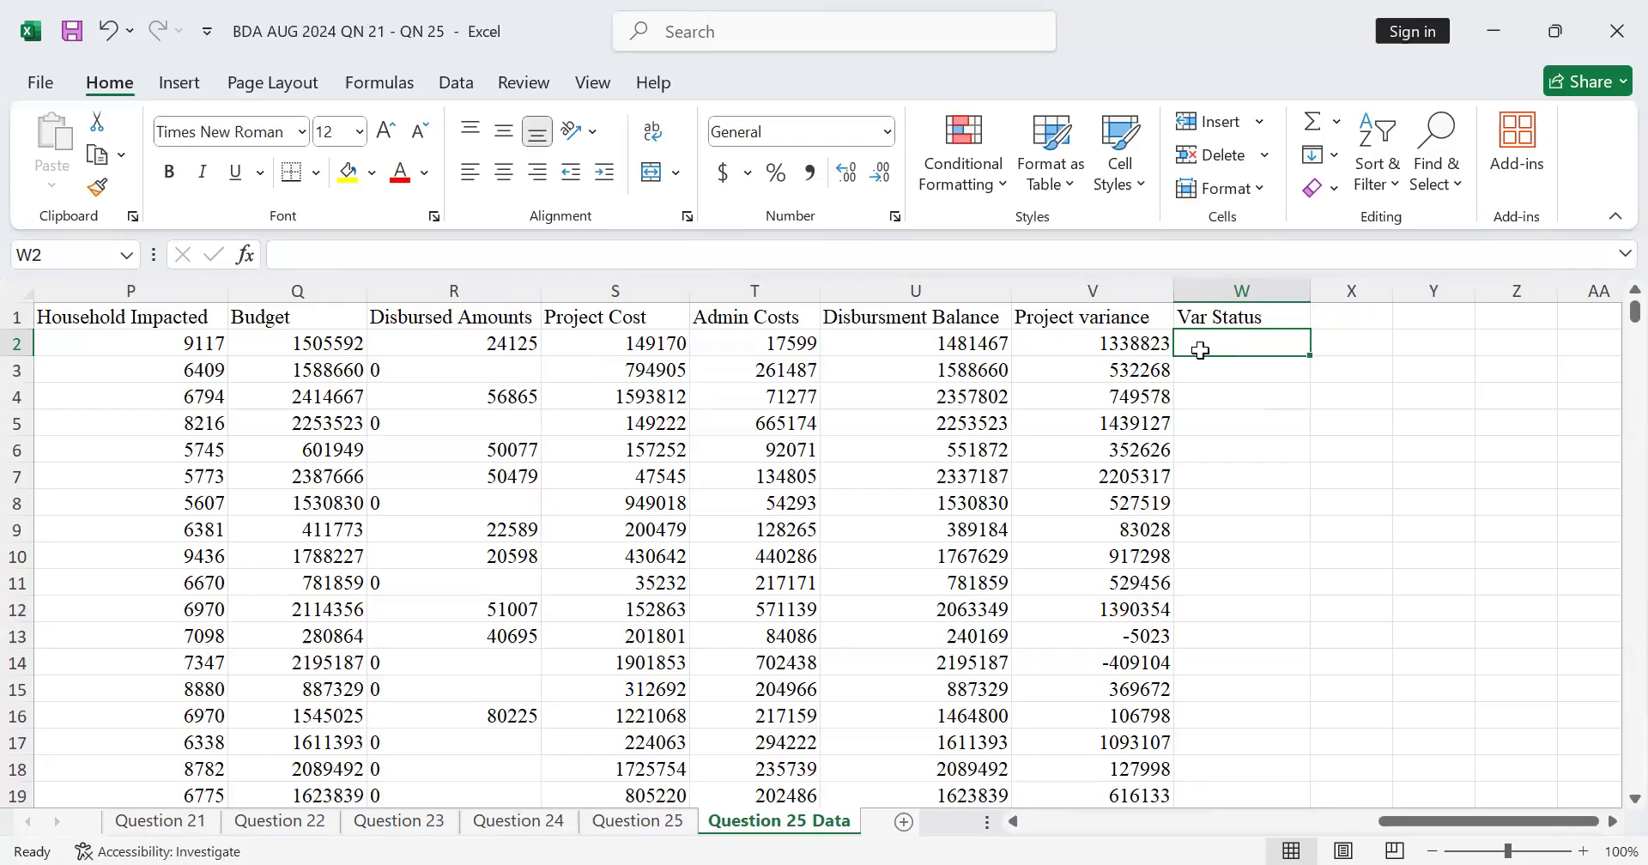
type("IF")
key("BackSpace")
key("BackSpace")
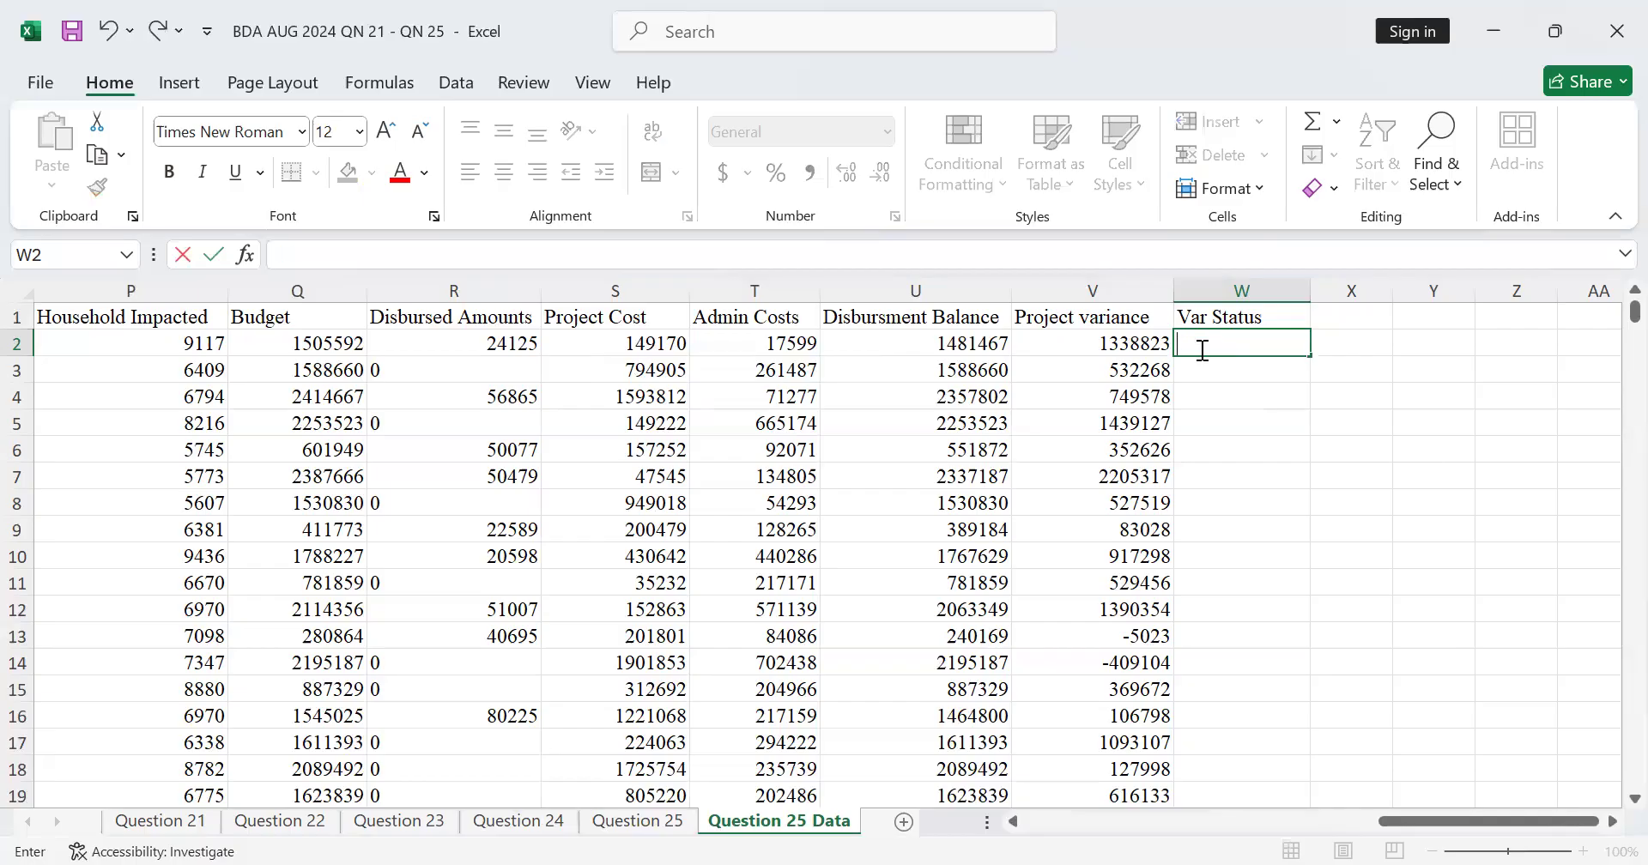
type(")")
key("BackSpace")
type("=")
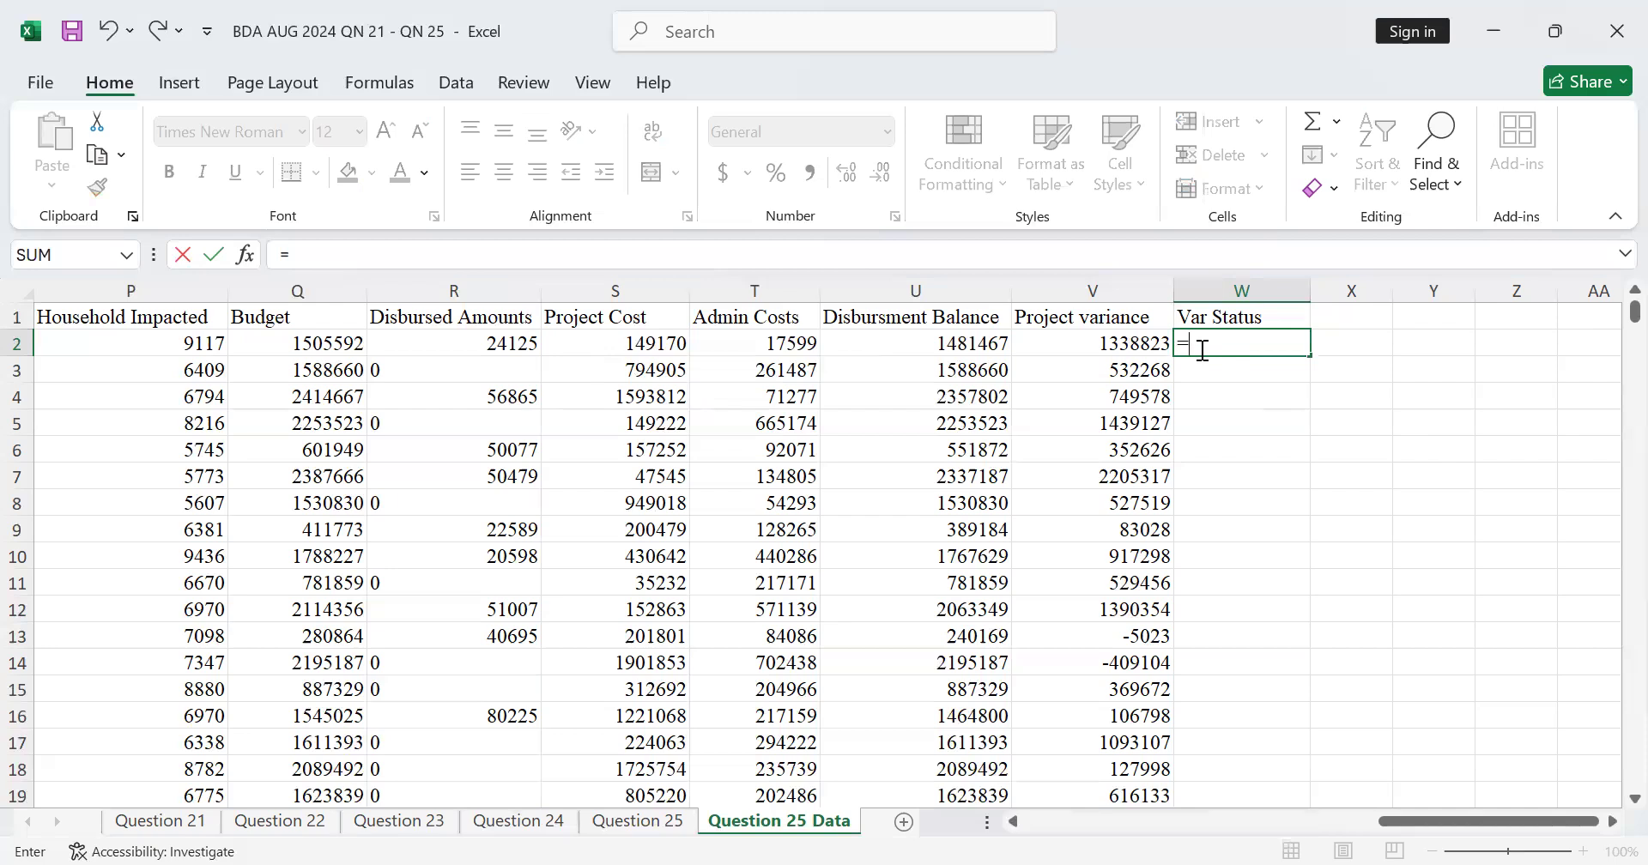
type("I")
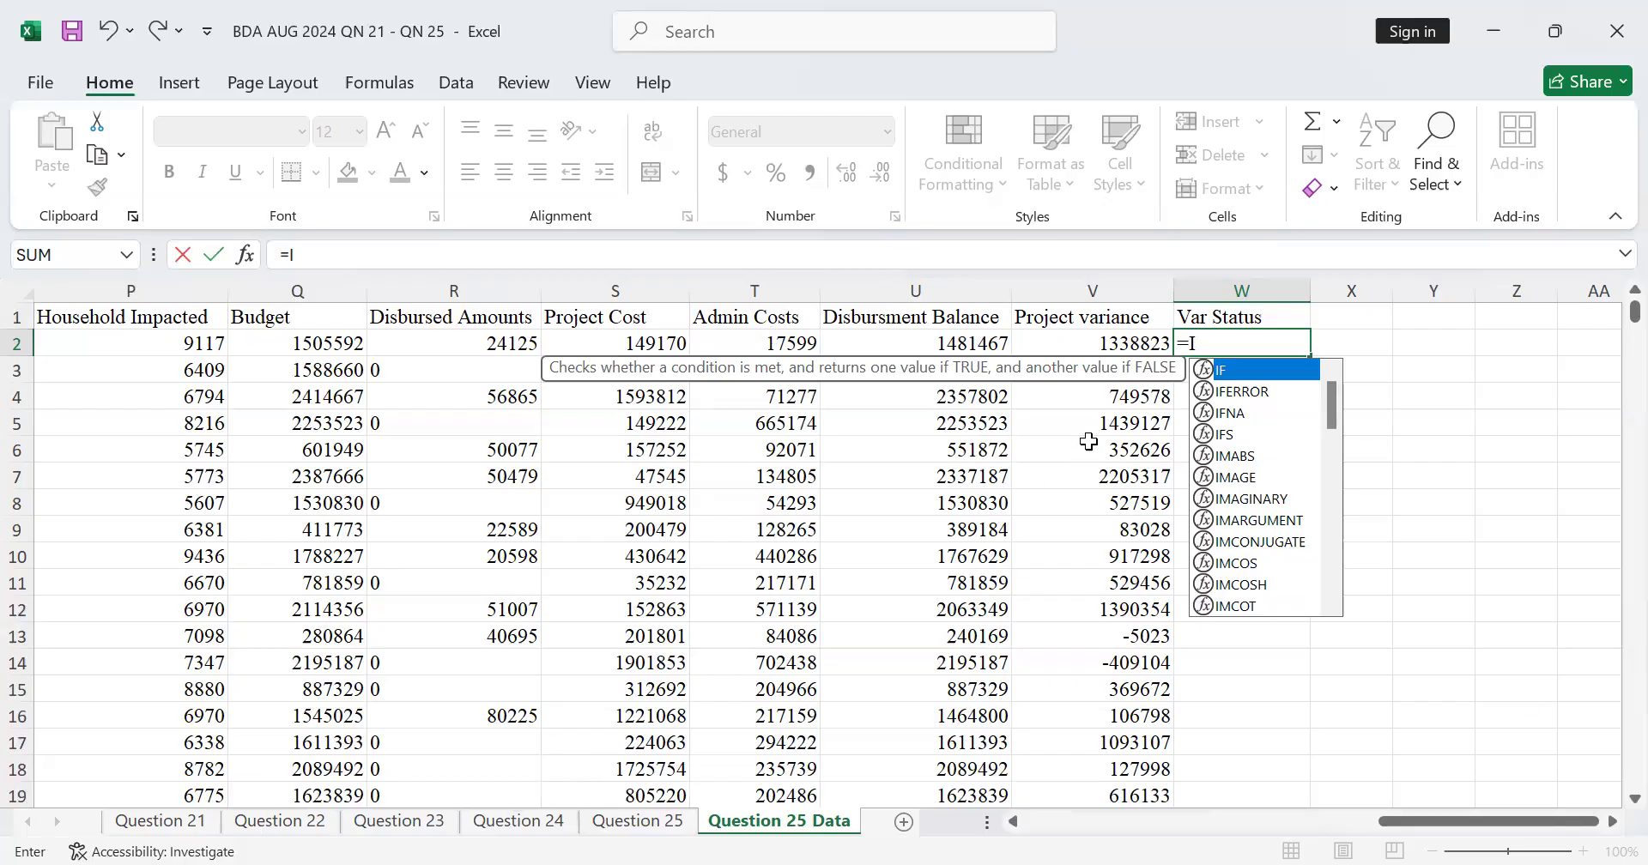
double_click(1245, 375)
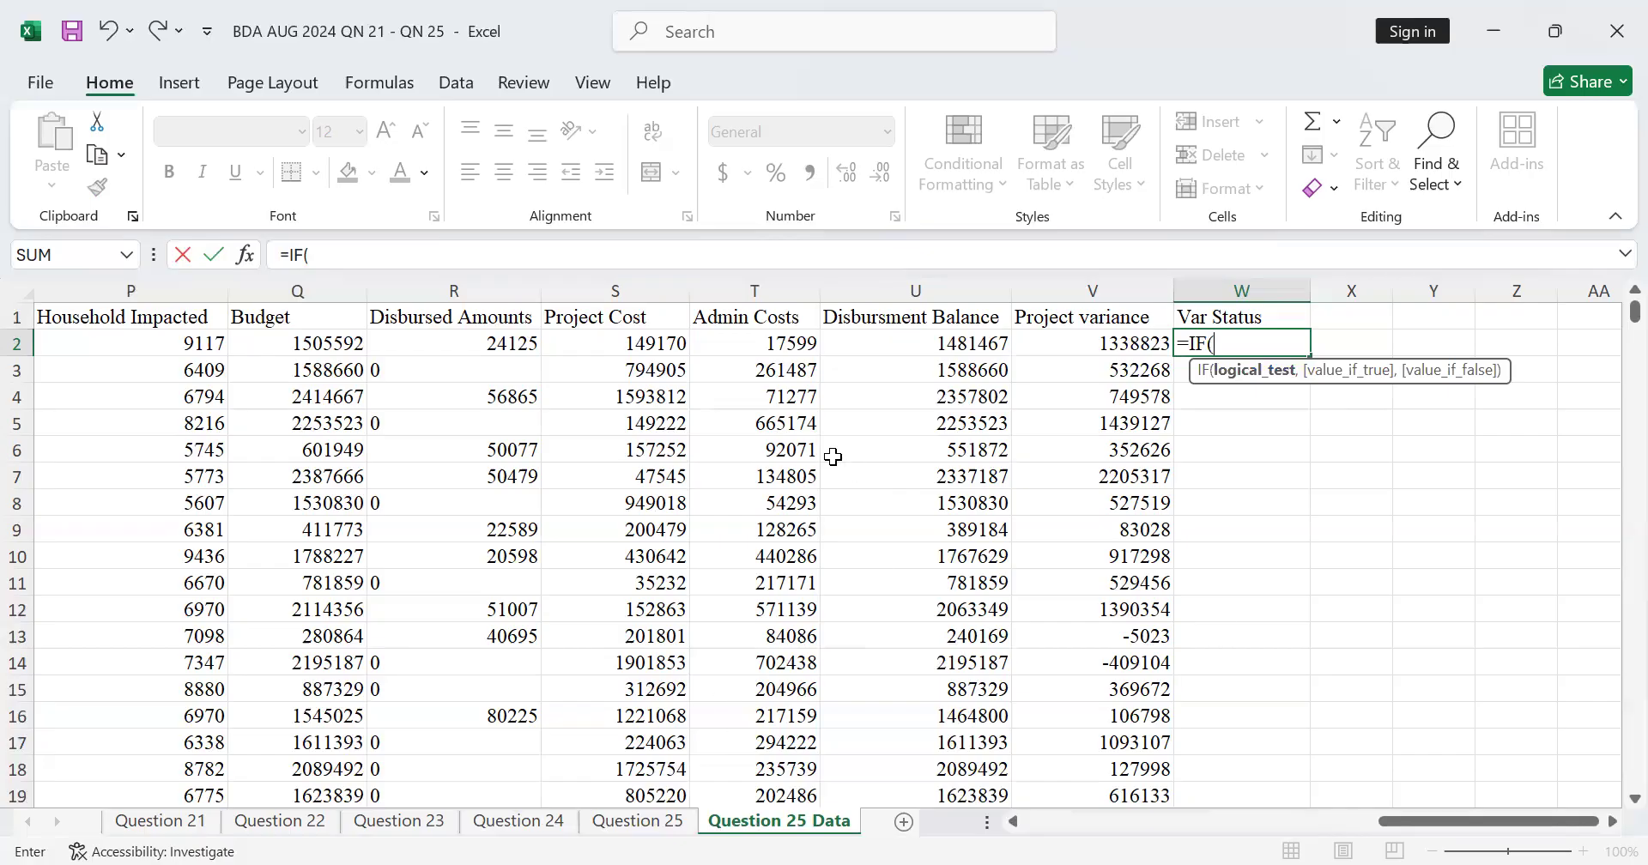
left_click(654, 343)
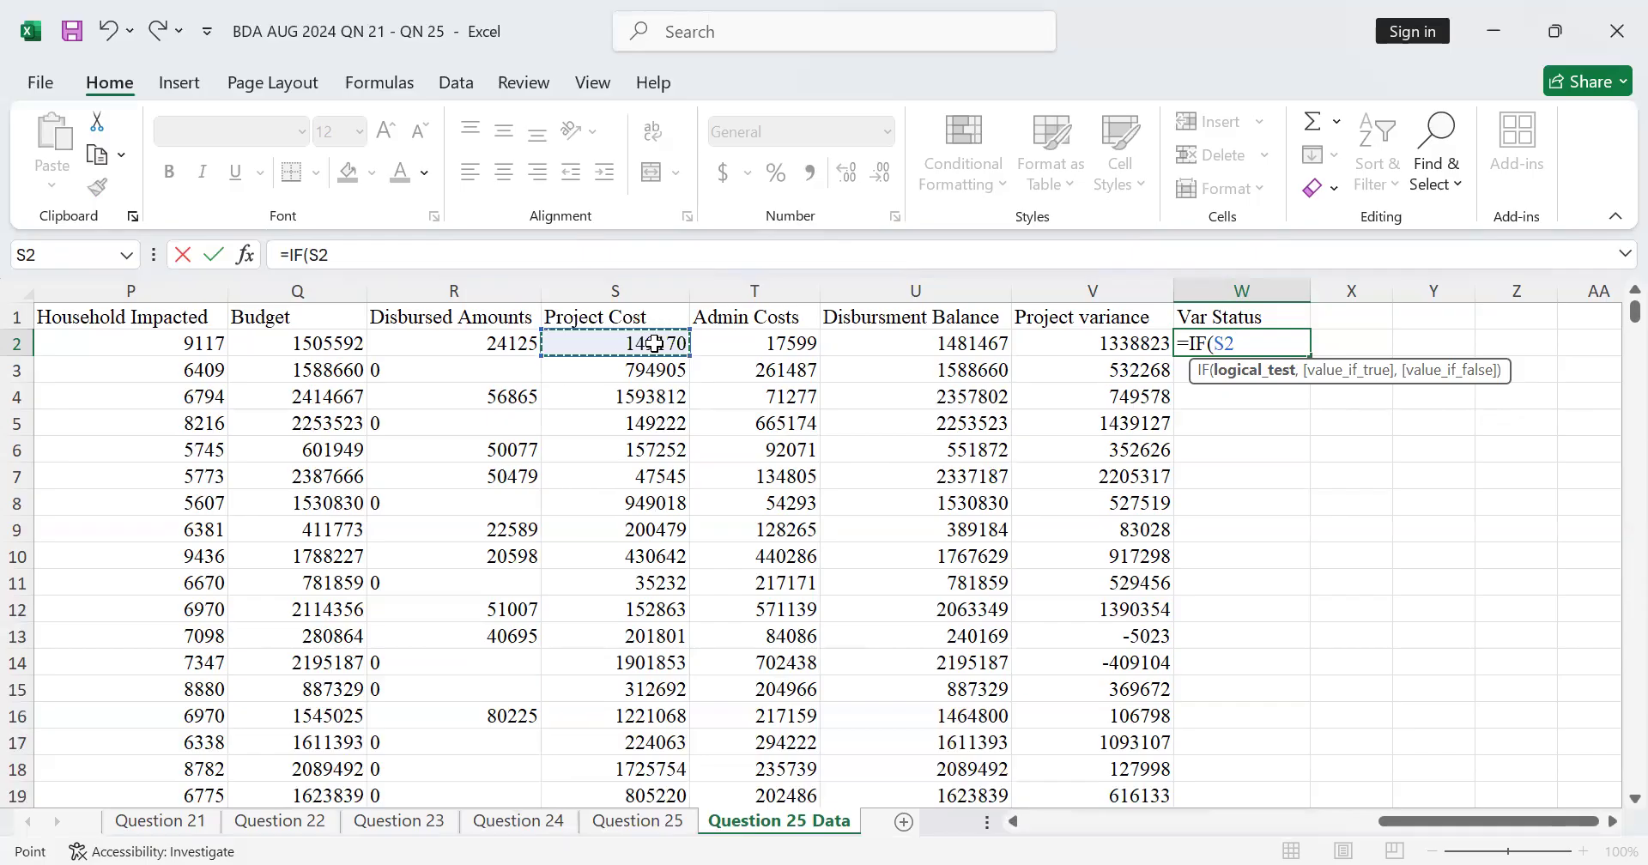
type("=")
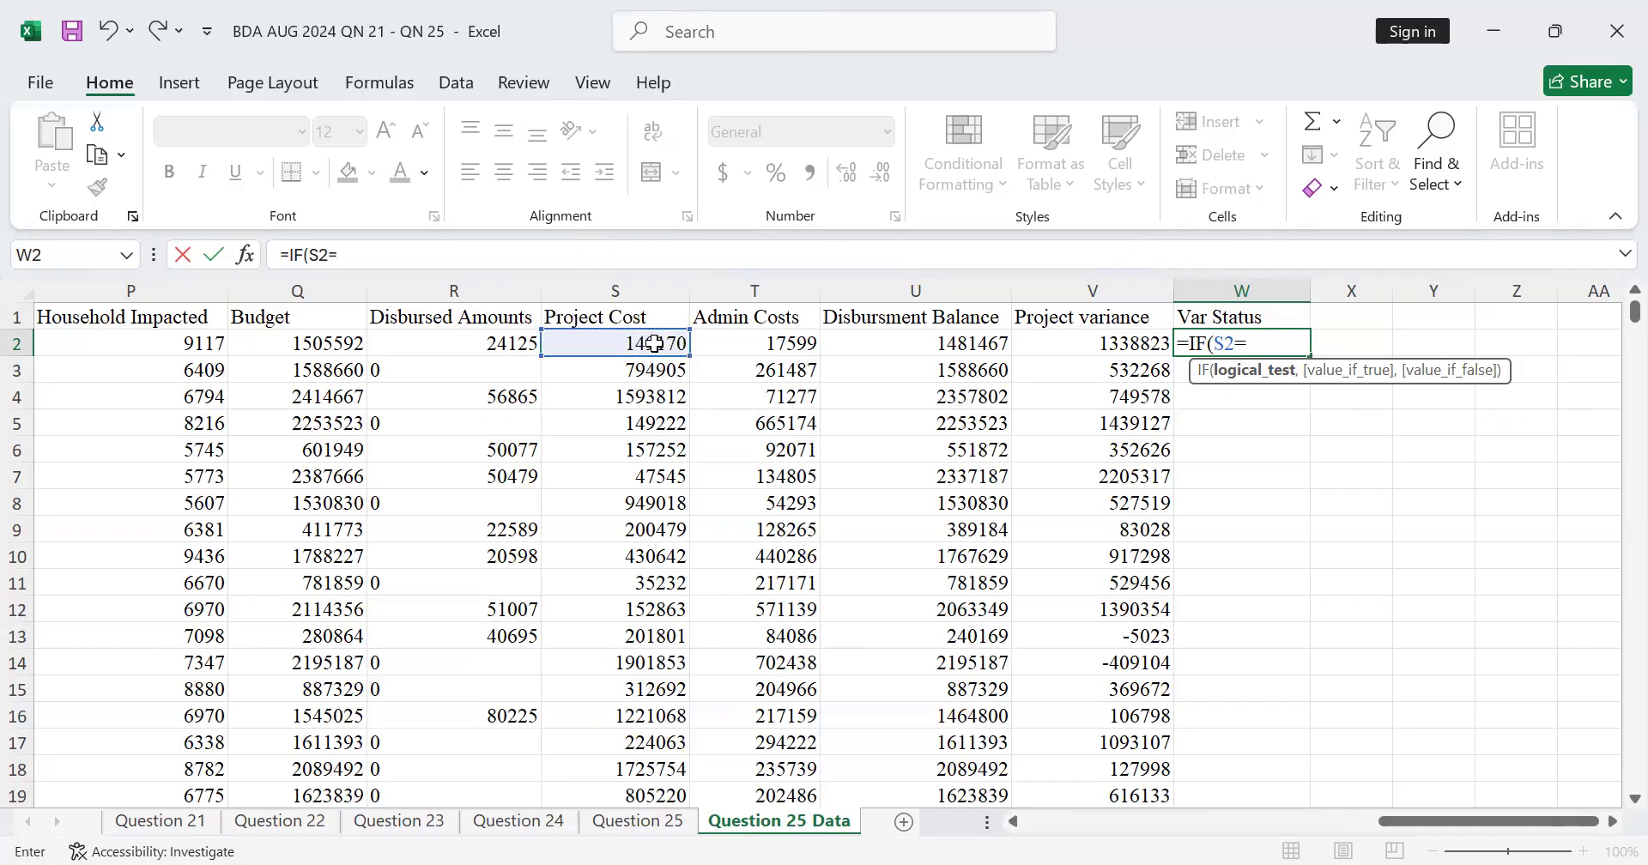
key("BackSpace")
type("+")
left_click(775, 344)
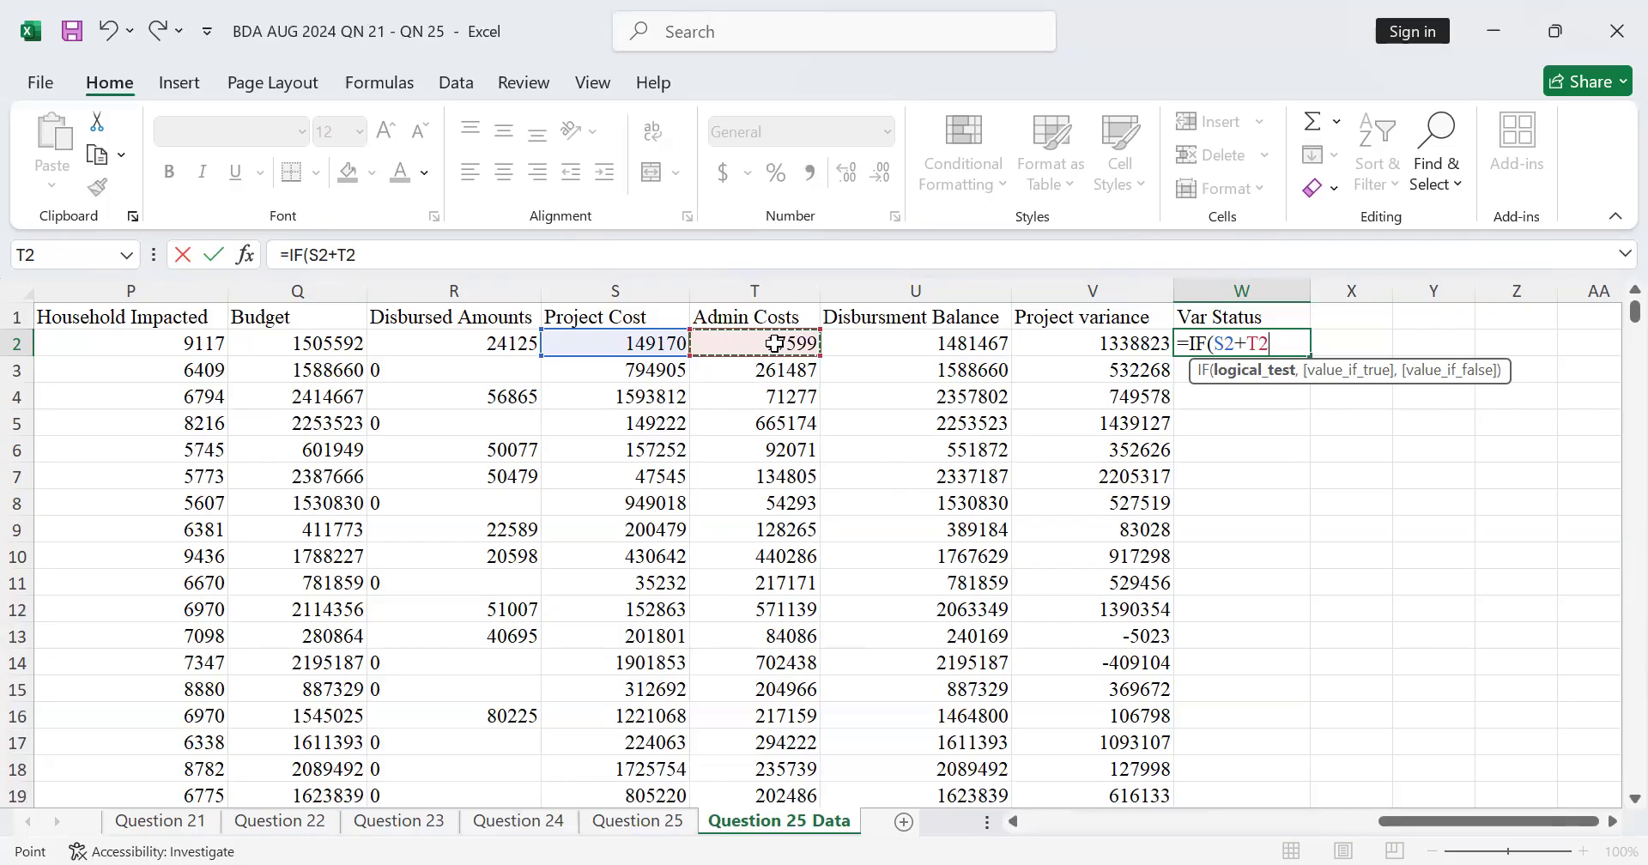
type(">")
type("<")
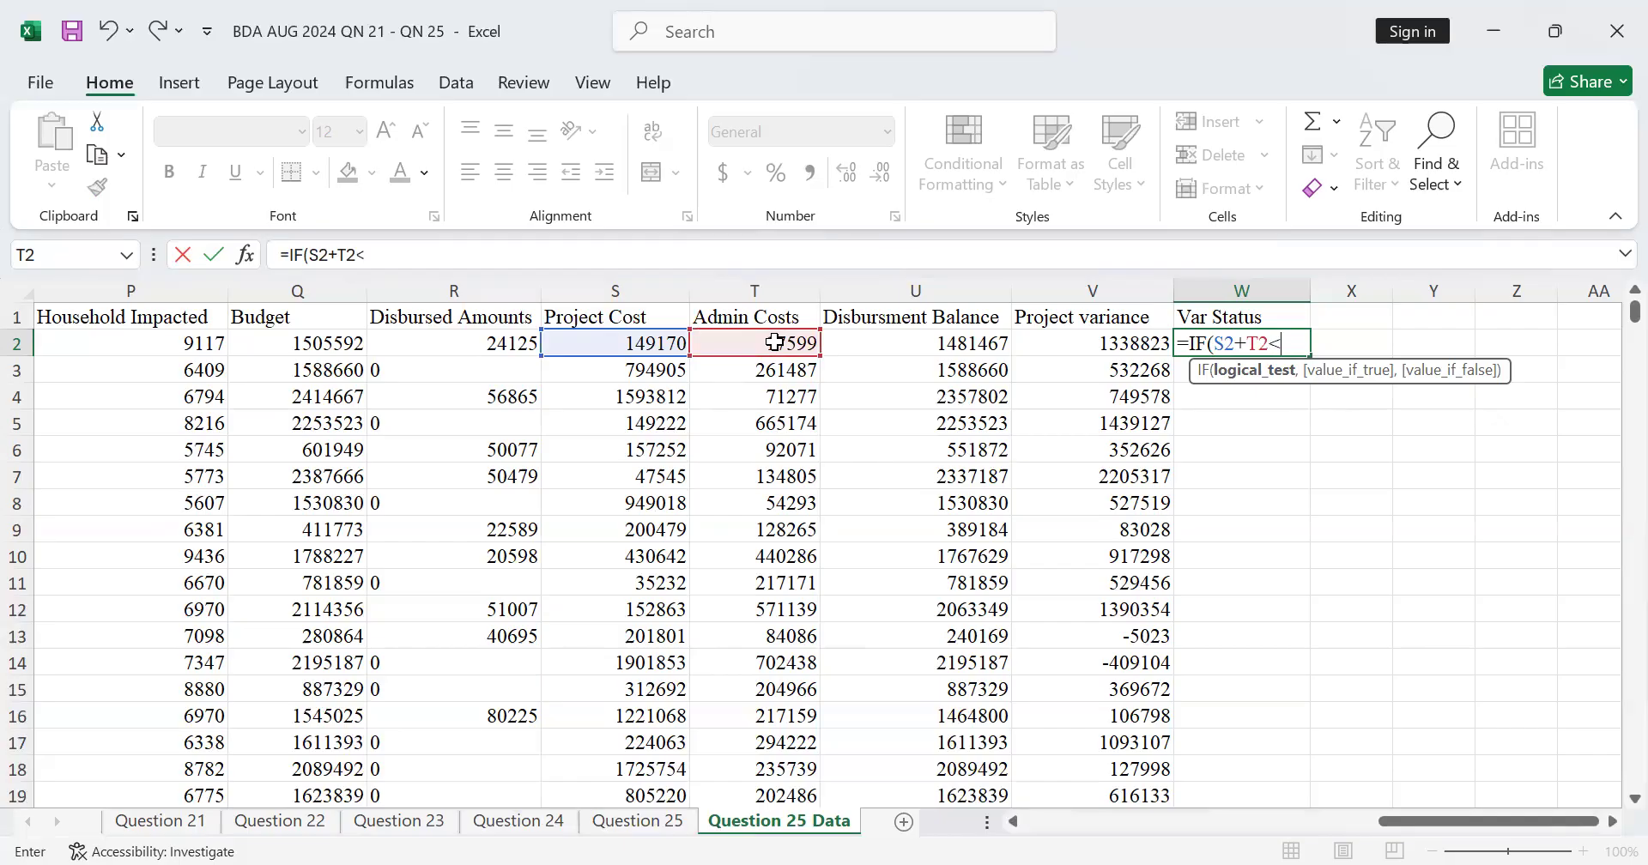
left_click(318, 346)
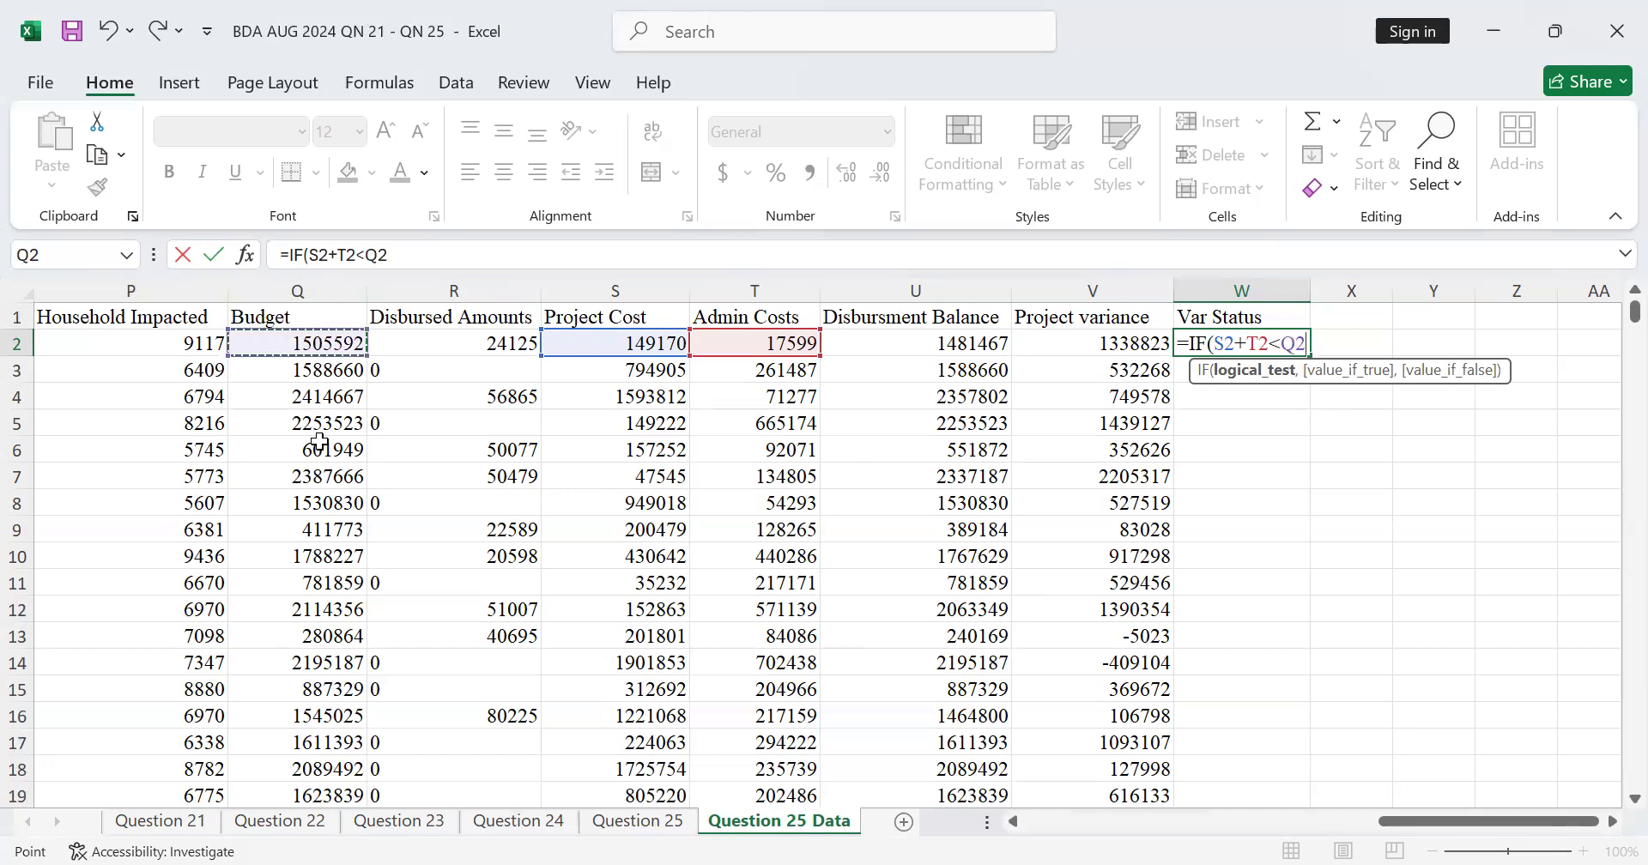
type(",")
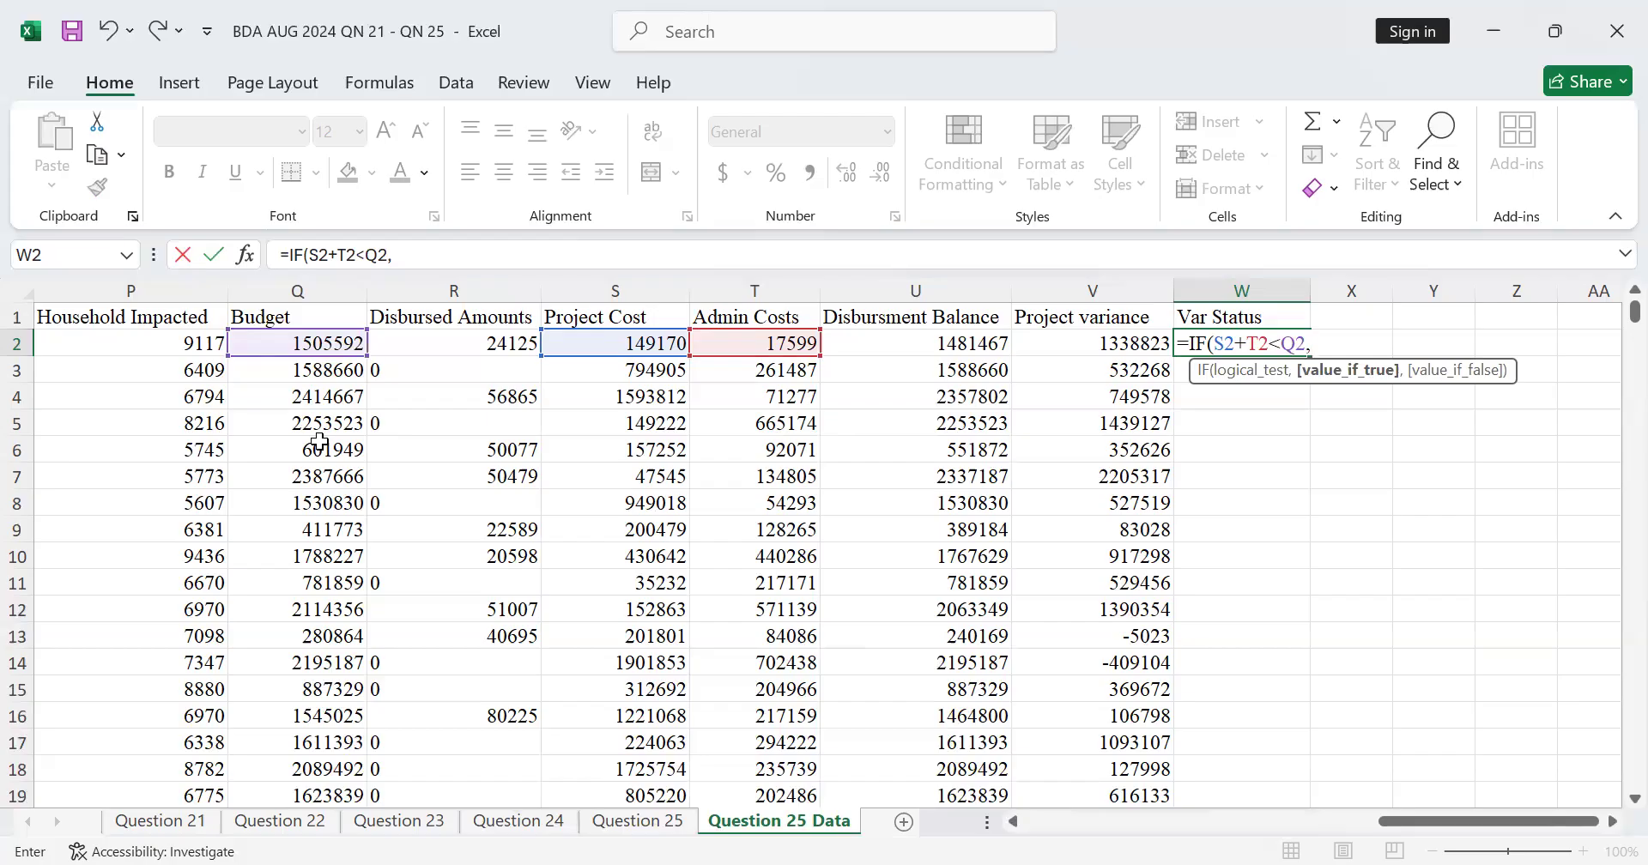
type("{")
Step: Make the IF formula in W2 return "Favourable" when the condition is true
key("BackSpace")
type("\"FA")
key("BackSpace")
type("avouy=")
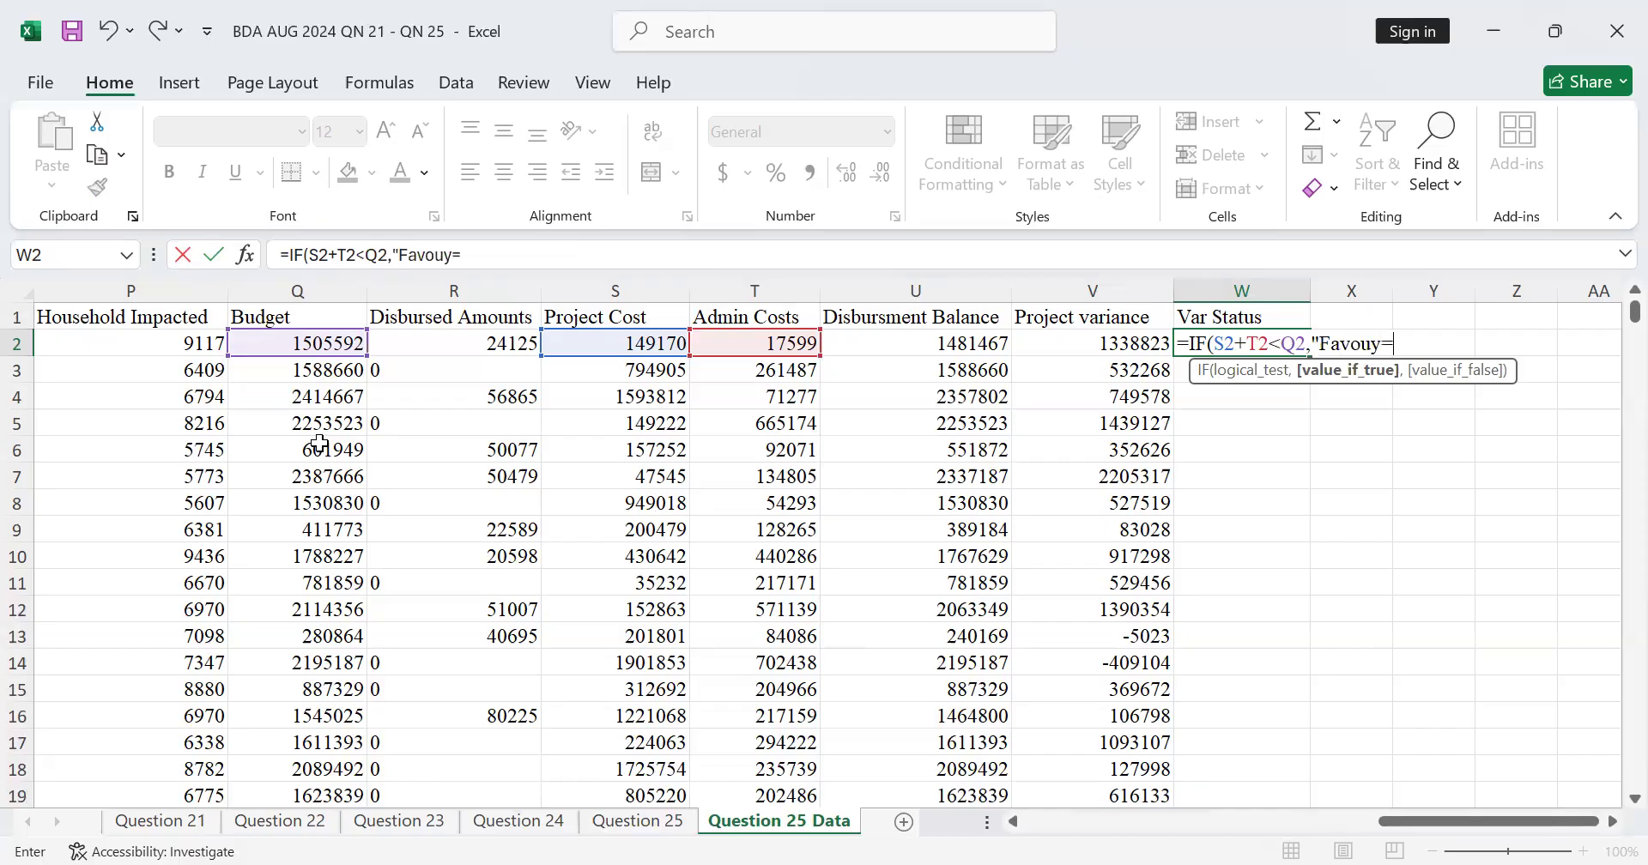
key("BackSpace")
type("rable\",")
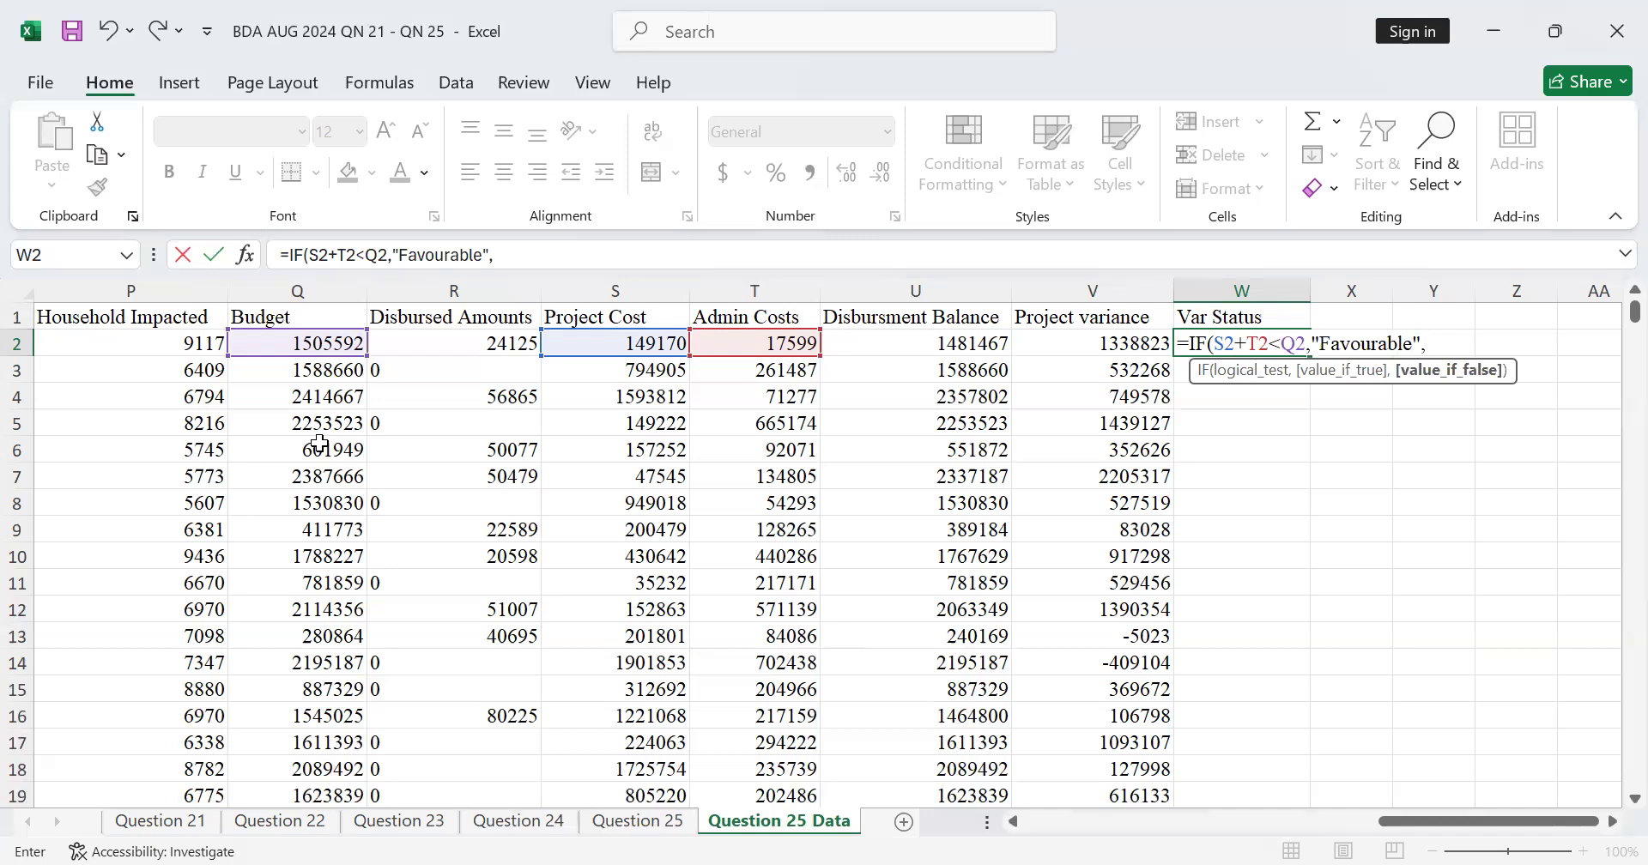
type(":")
Step: Make the IF formula return "Adverse" when false, completing W2 as =IF(S2+T2<Q2,"Favourable","Adverse")
key("BackSpace")
type("\"adverse")
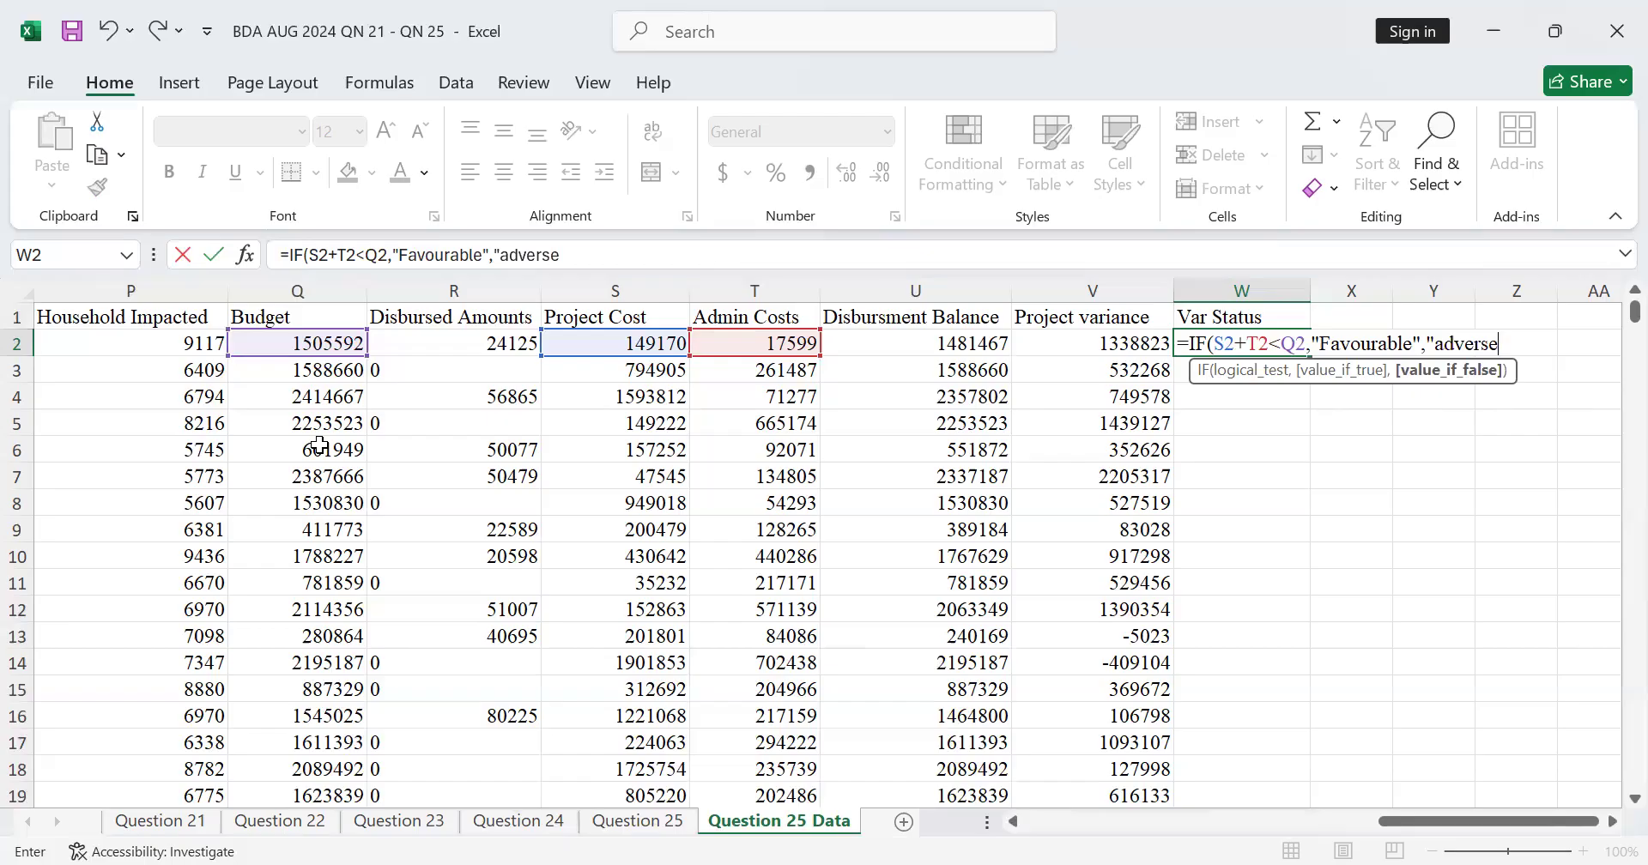
type(":")
key("BackSpace")
type("\")")
left_click(1442, 342)
key("BackSpace")
type("A")
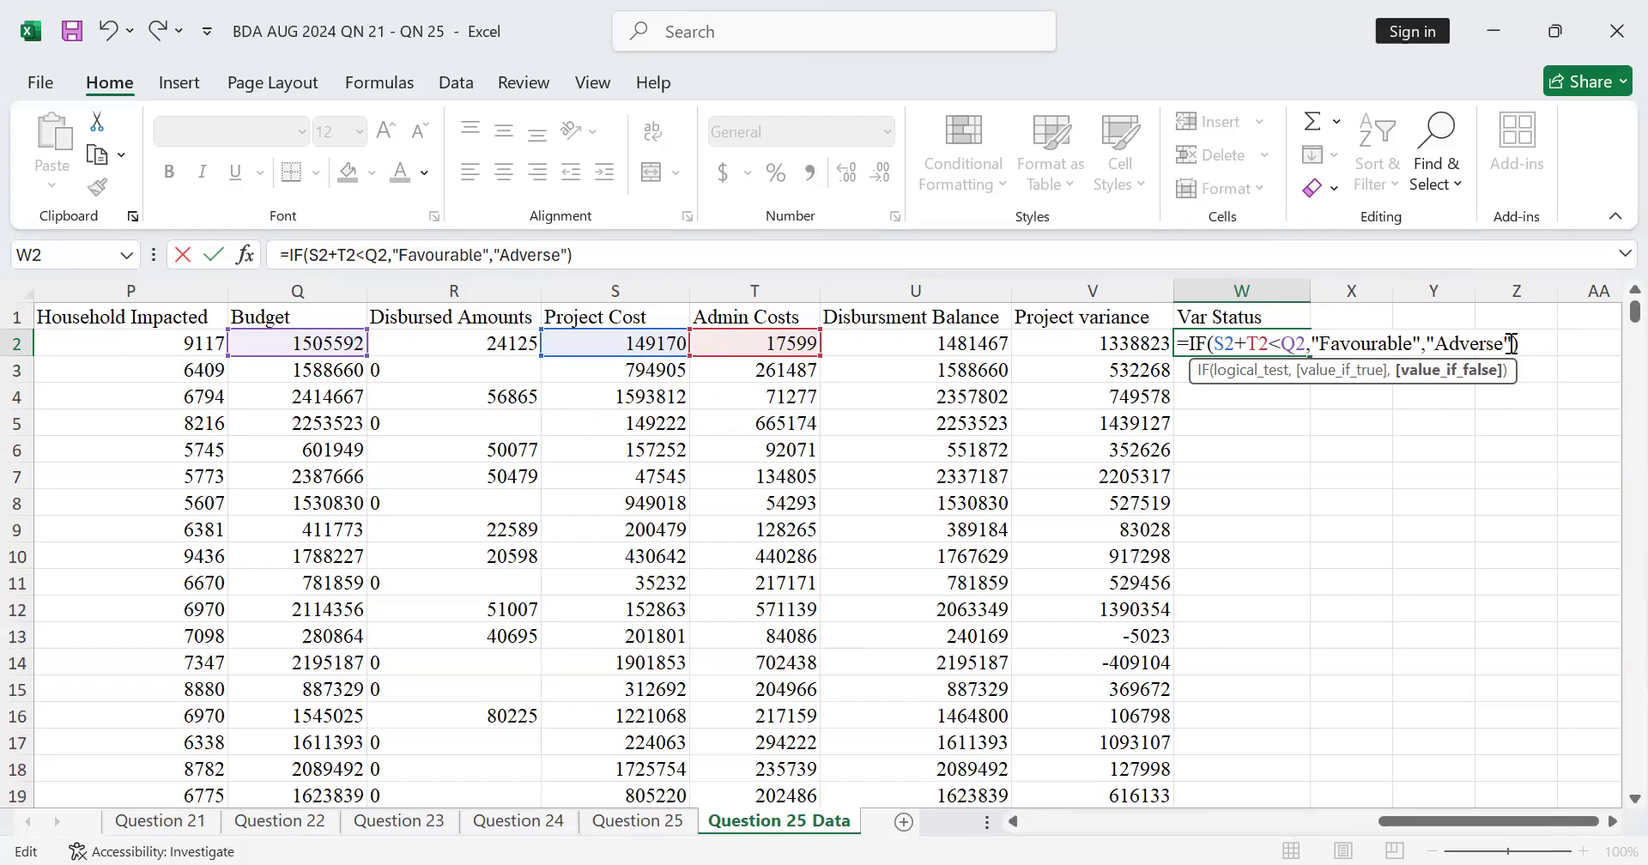
key("Return")
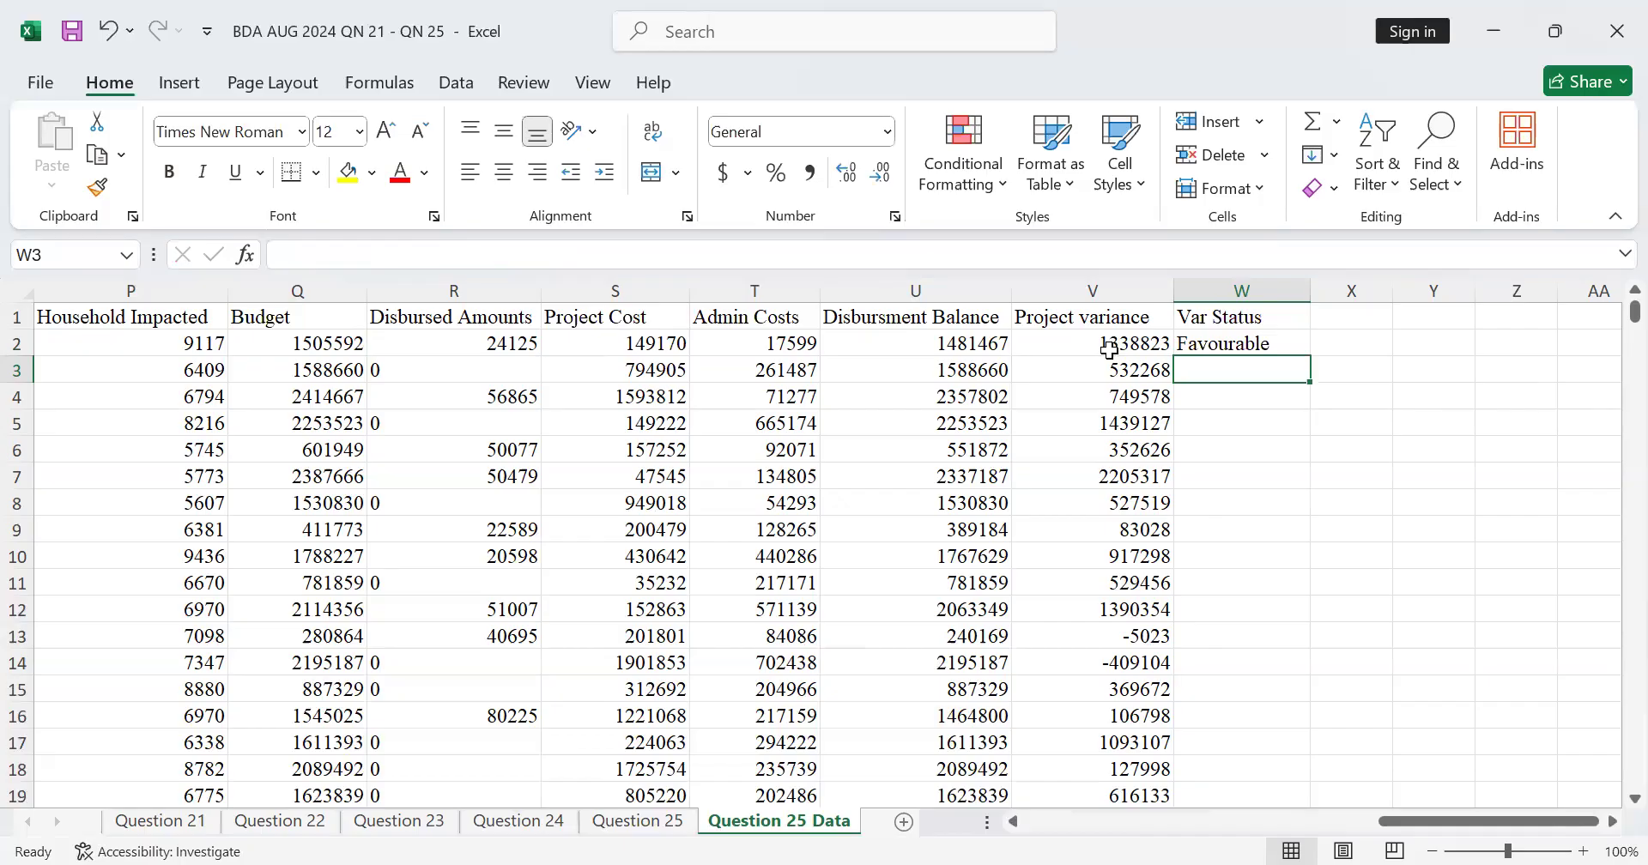
Step: Fill the Var Status formula from W2 down column W for all project rows and check the filled values
left_click(1294, 342)
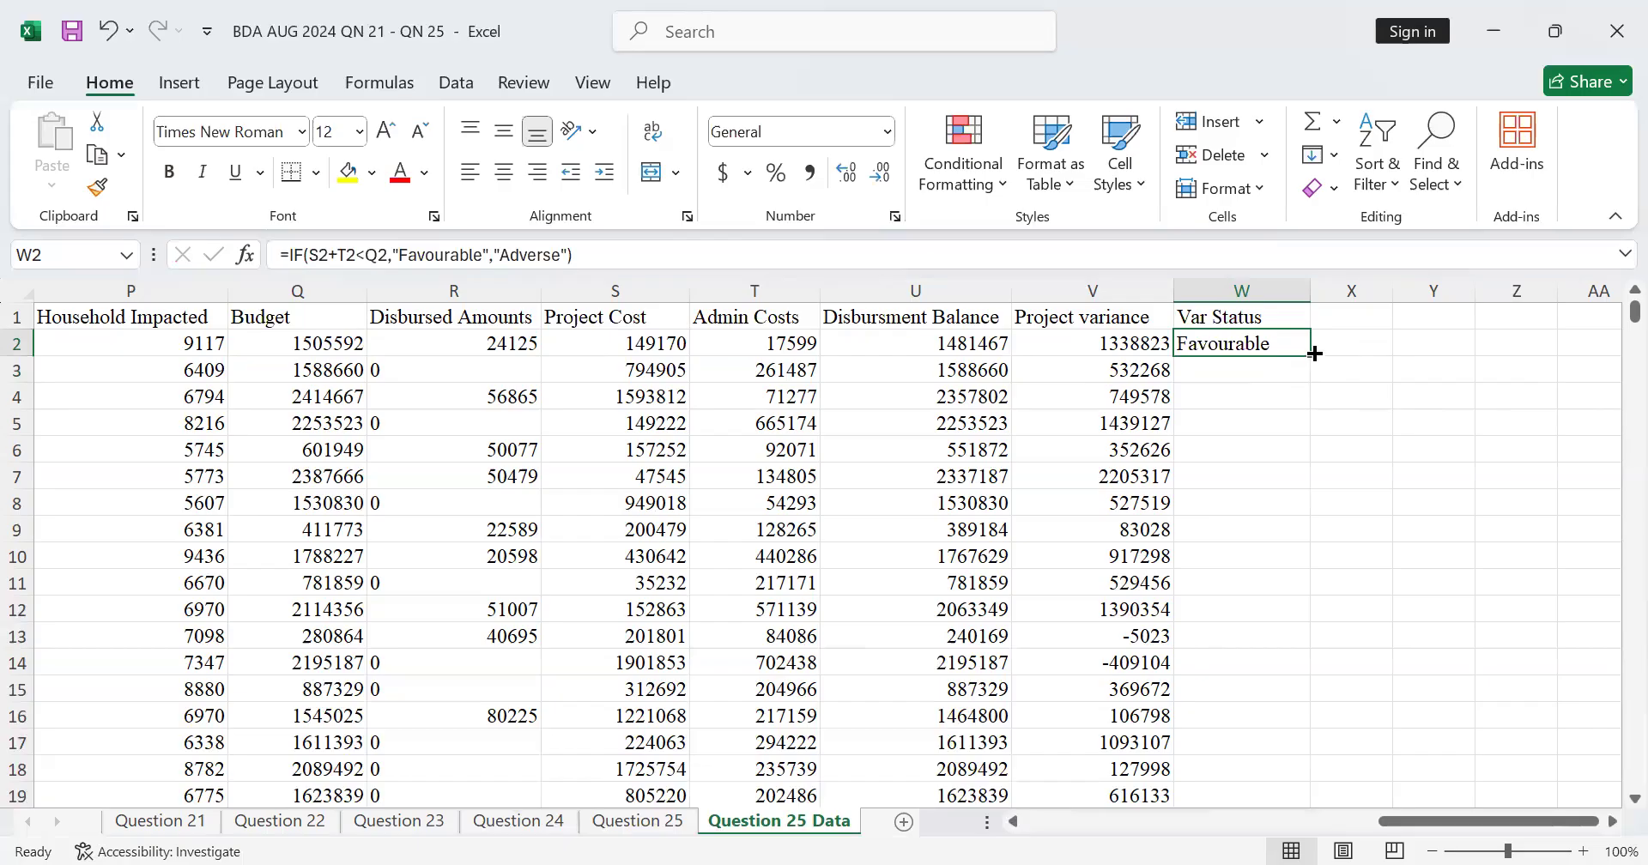
left_click(1314, 354)
double_click(1311, 354)
scroll(1280, 527, "down", 7)
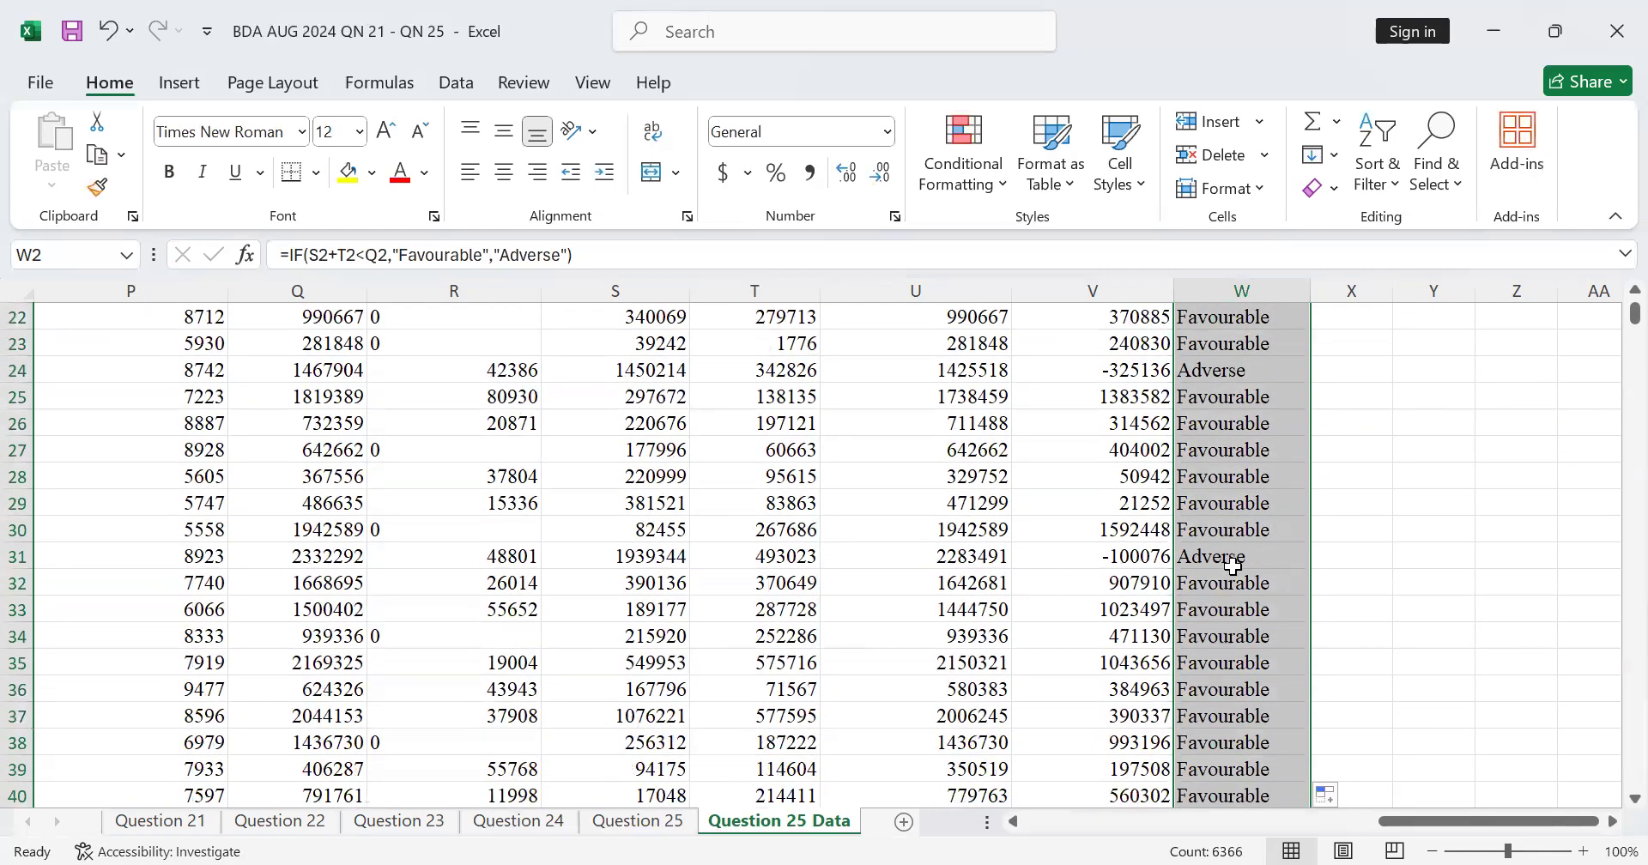
scroll(1233, 567, "up", 7)
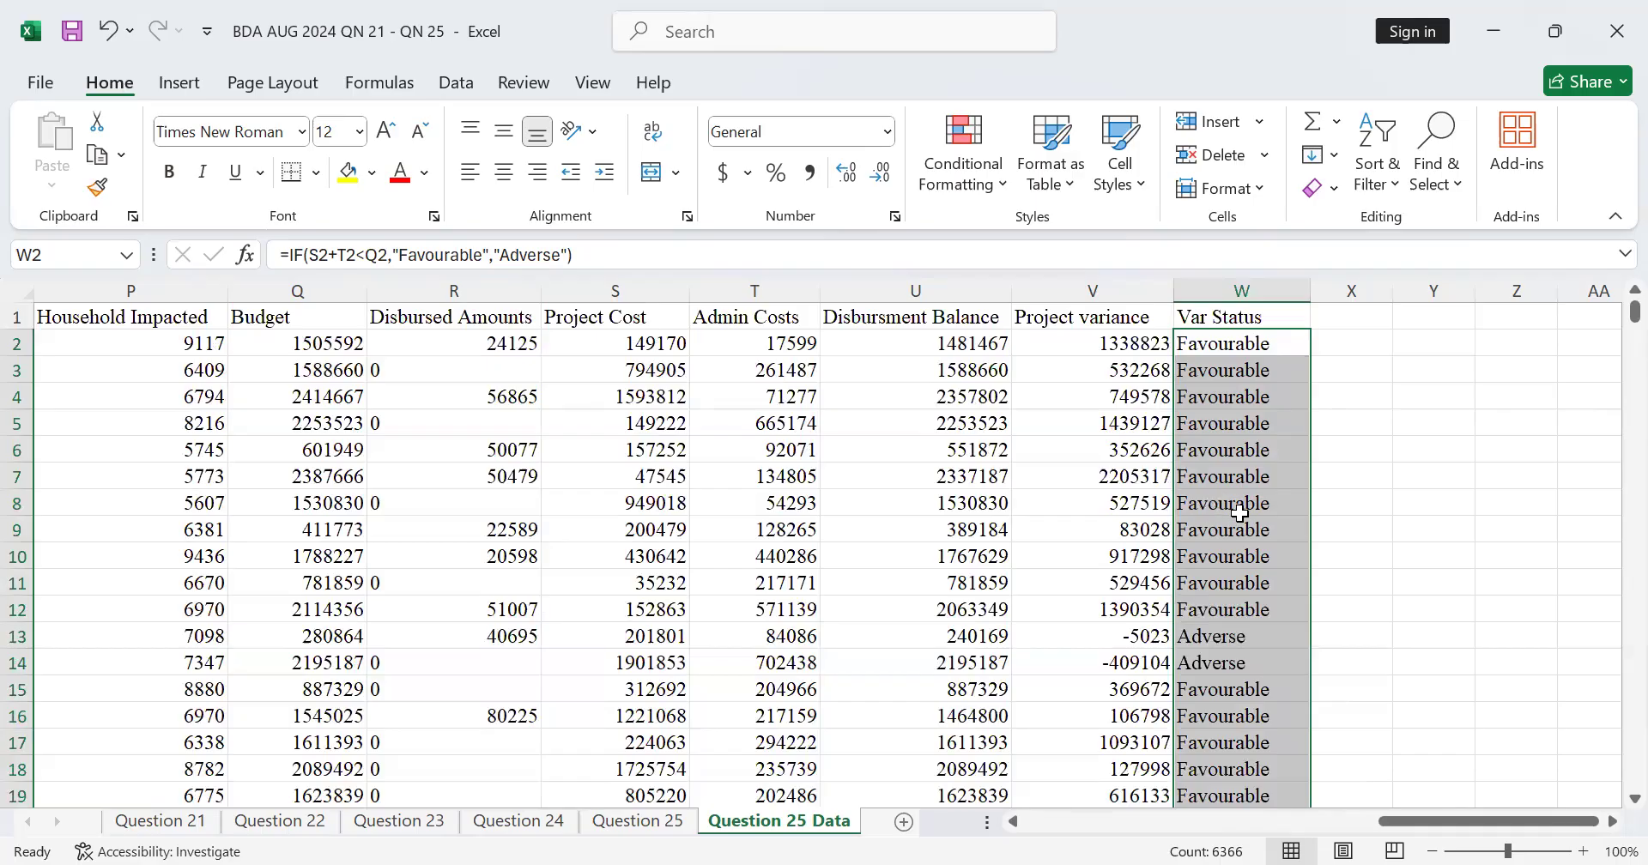
scroll(882, 599, "down", 5)
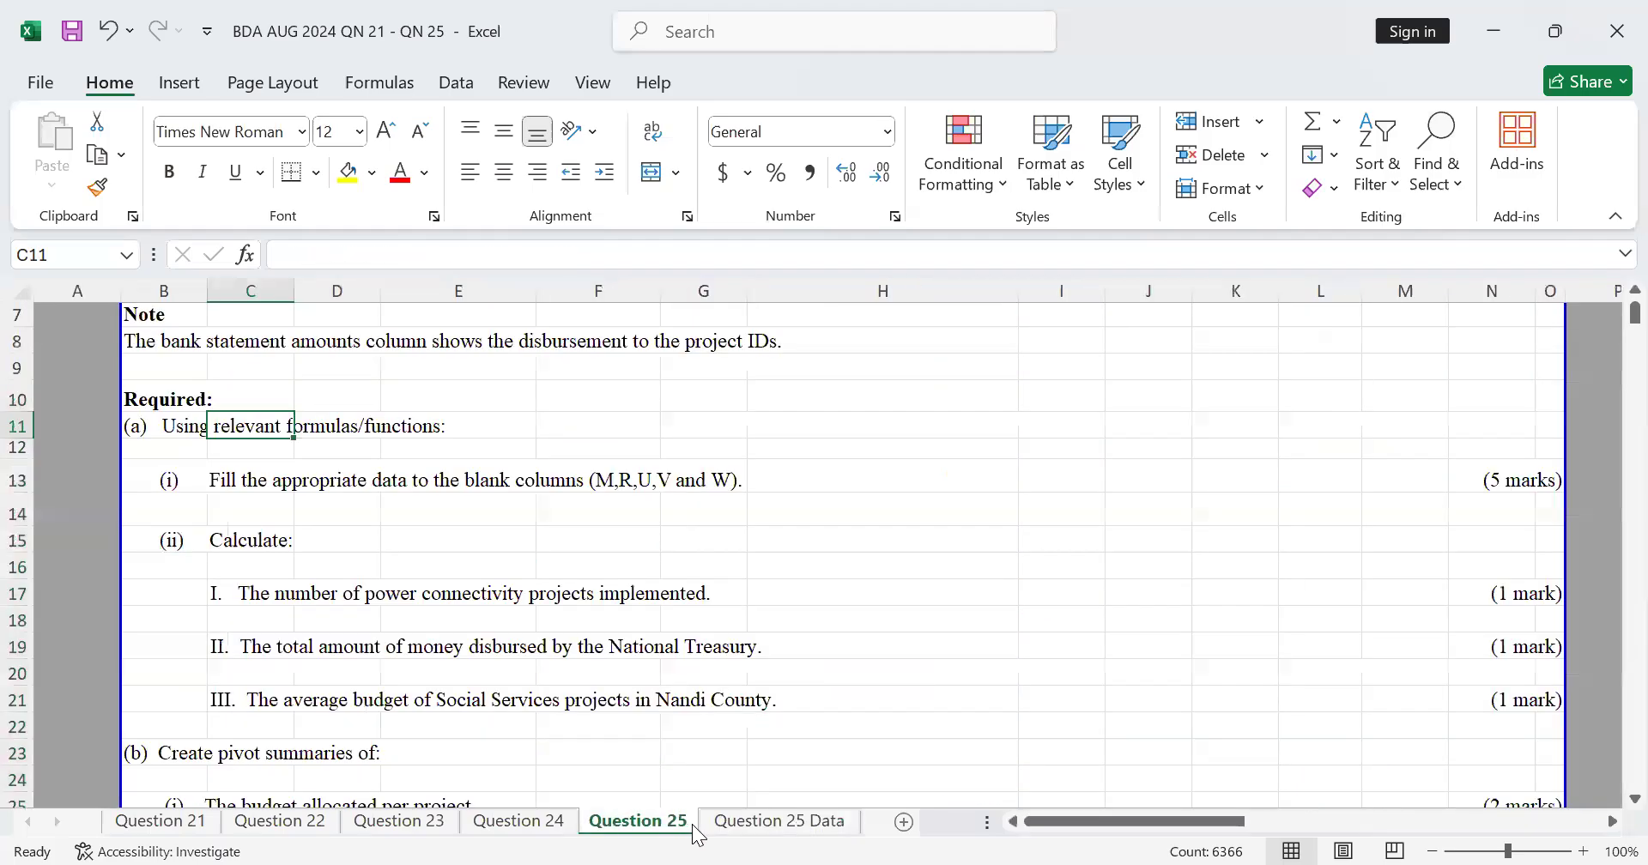
Step: Return to the Question 25 sheet and save the workbook
left_click(638, 821)
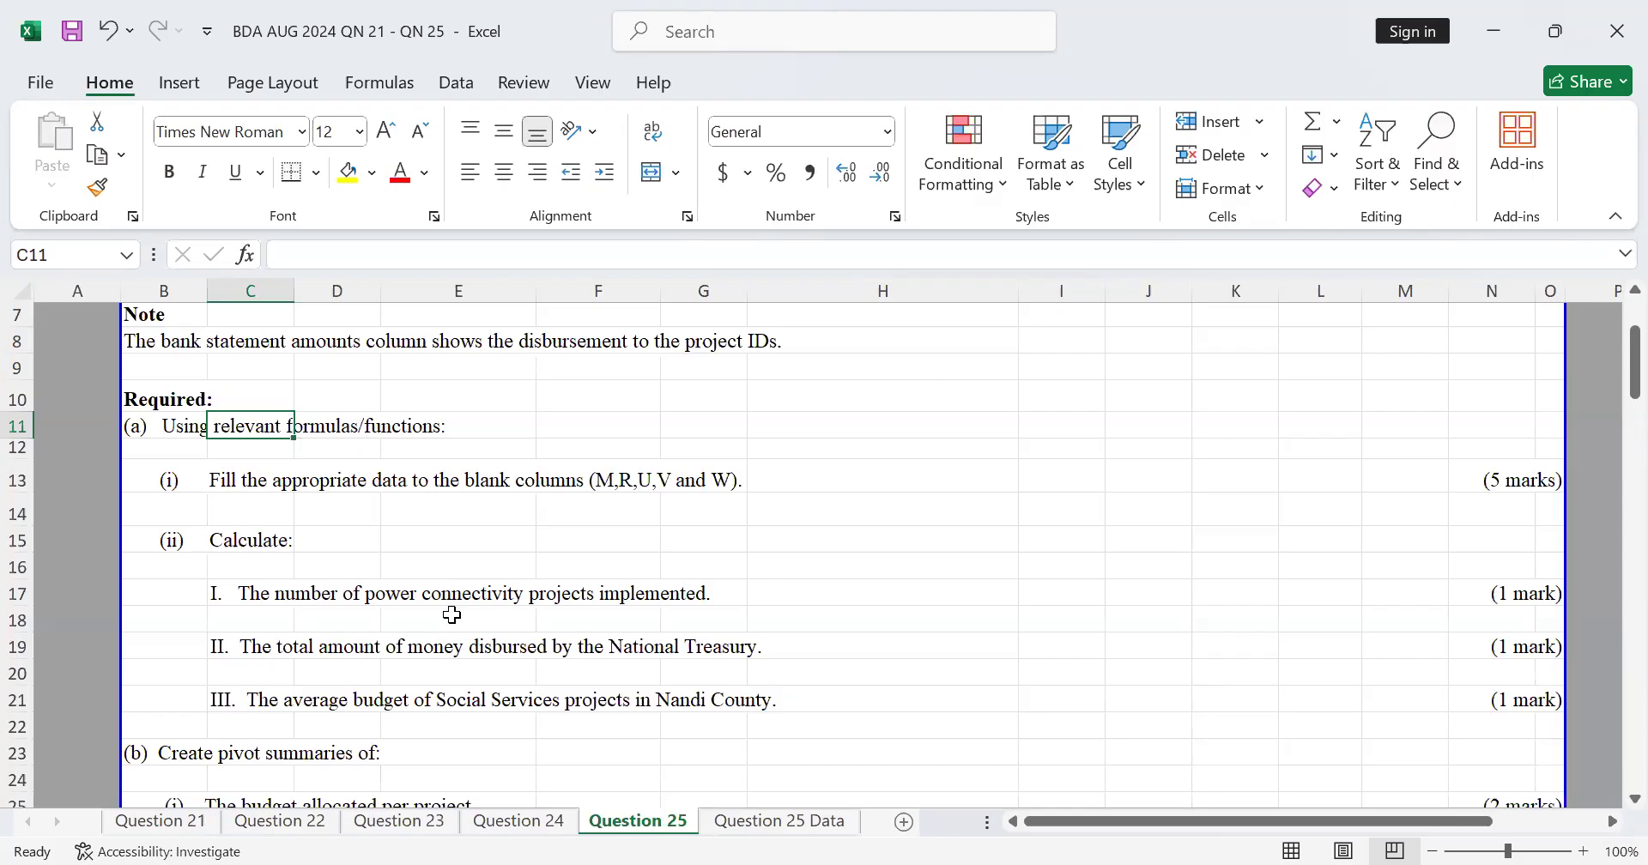
scroll(452, 615, "up", 1)
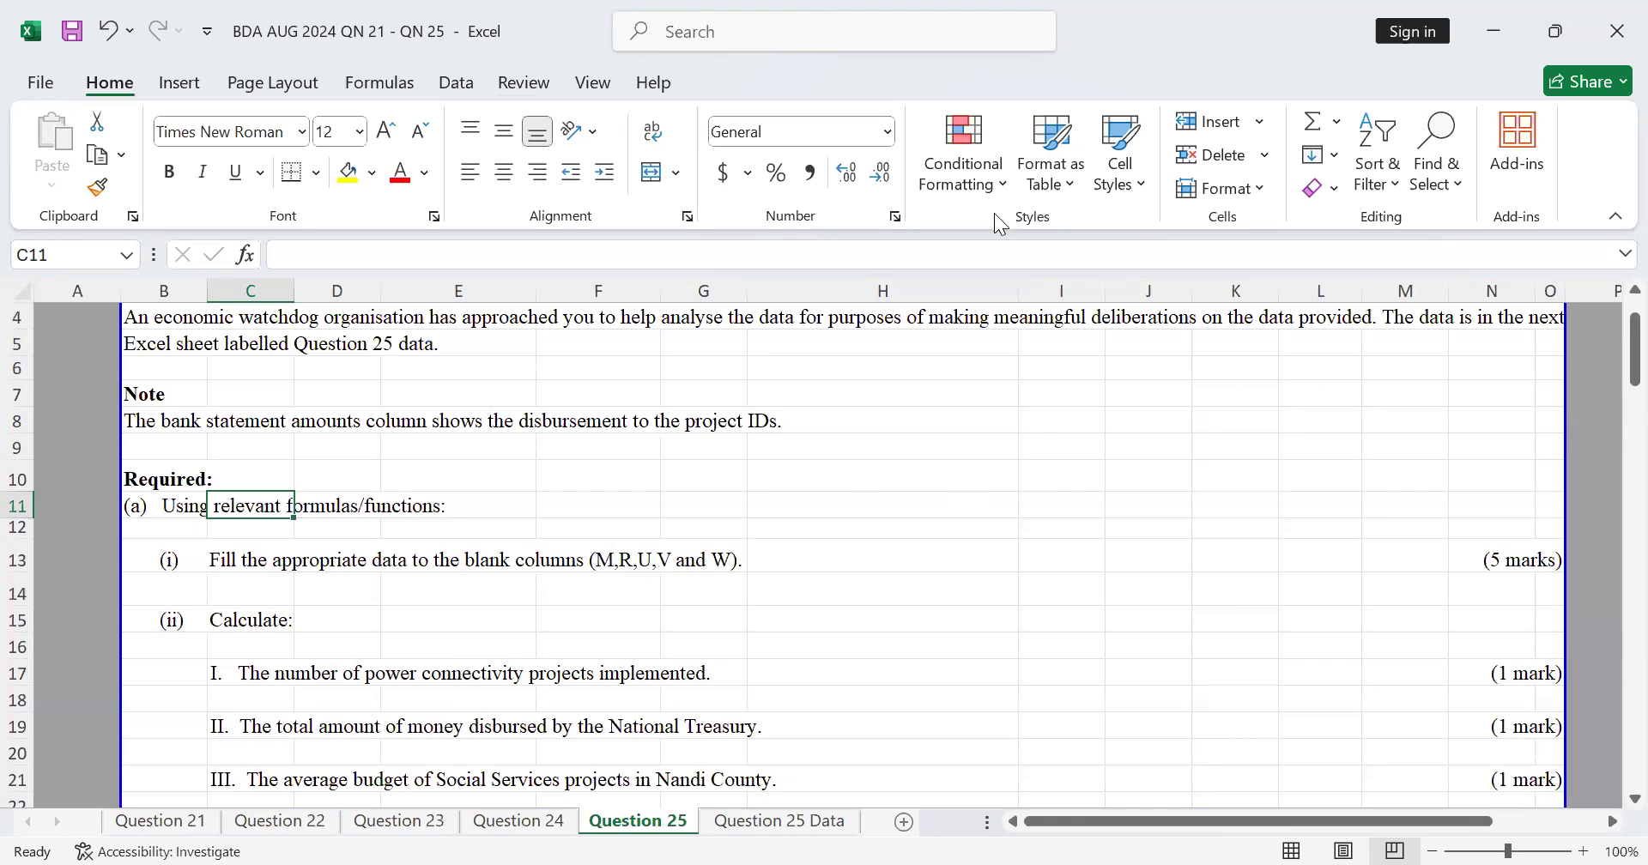
key("alt+Tab")
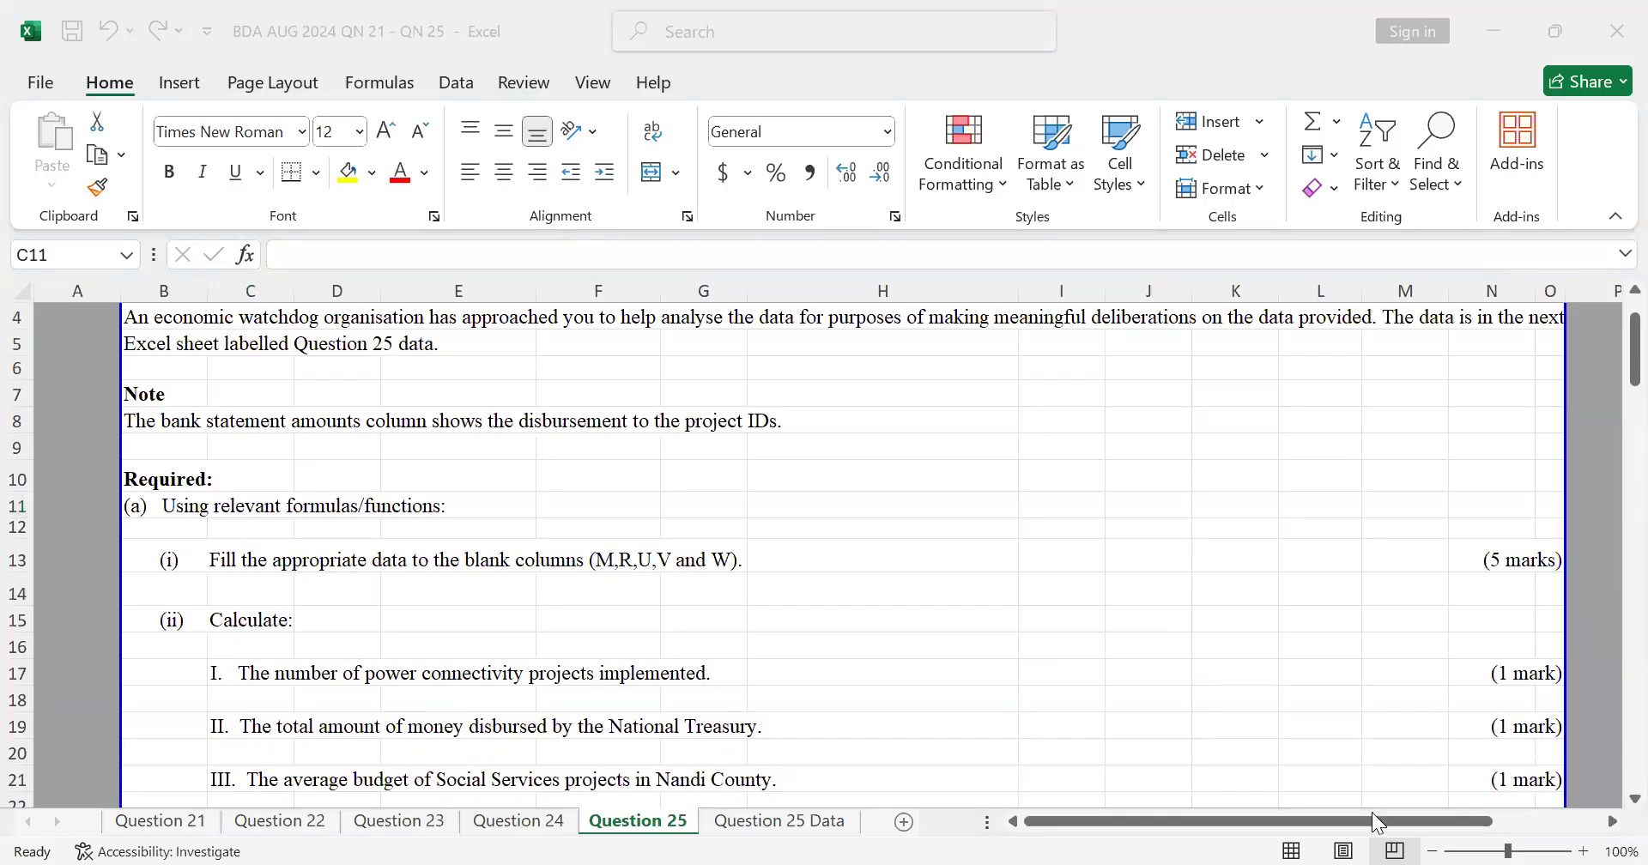
scroll(383, 711, "up", 1)
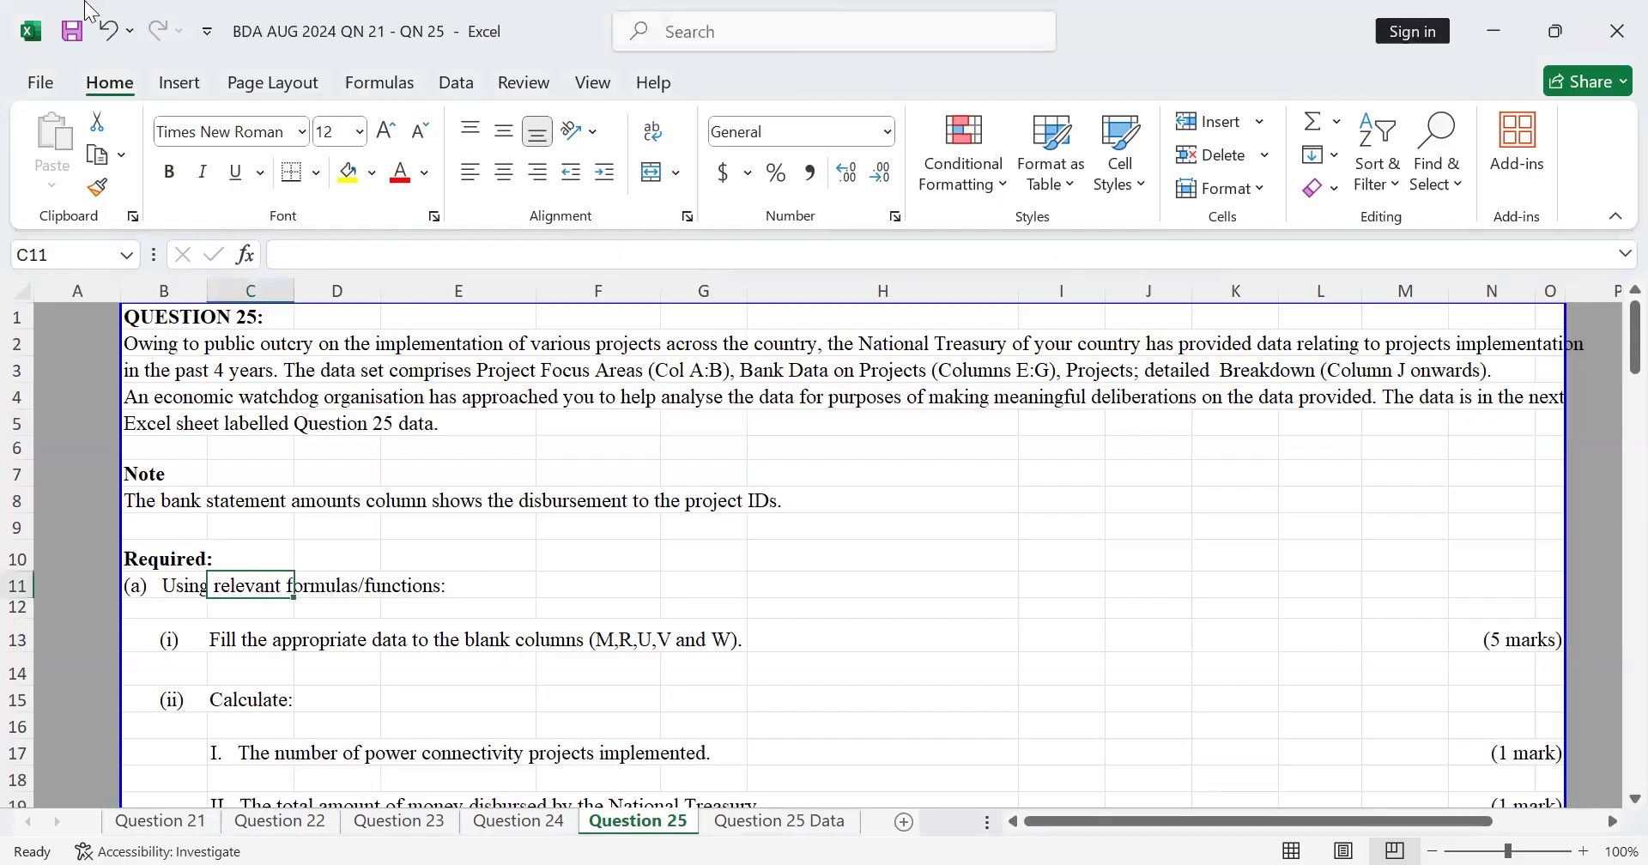
left_click(74, 31)
Step: Review the remaining Question 25 requirements, from the calculations in part (a)(ii) to the pivot summaries and visualisations in parts (b) and (c)
scroll(773, 721, "down", 2)
scroll(800, 740, "down", 2)
scroll(799, 740, "up", 4)
scroll(324, 652, "down", 1)
scroll(325, 652, "down", 2)
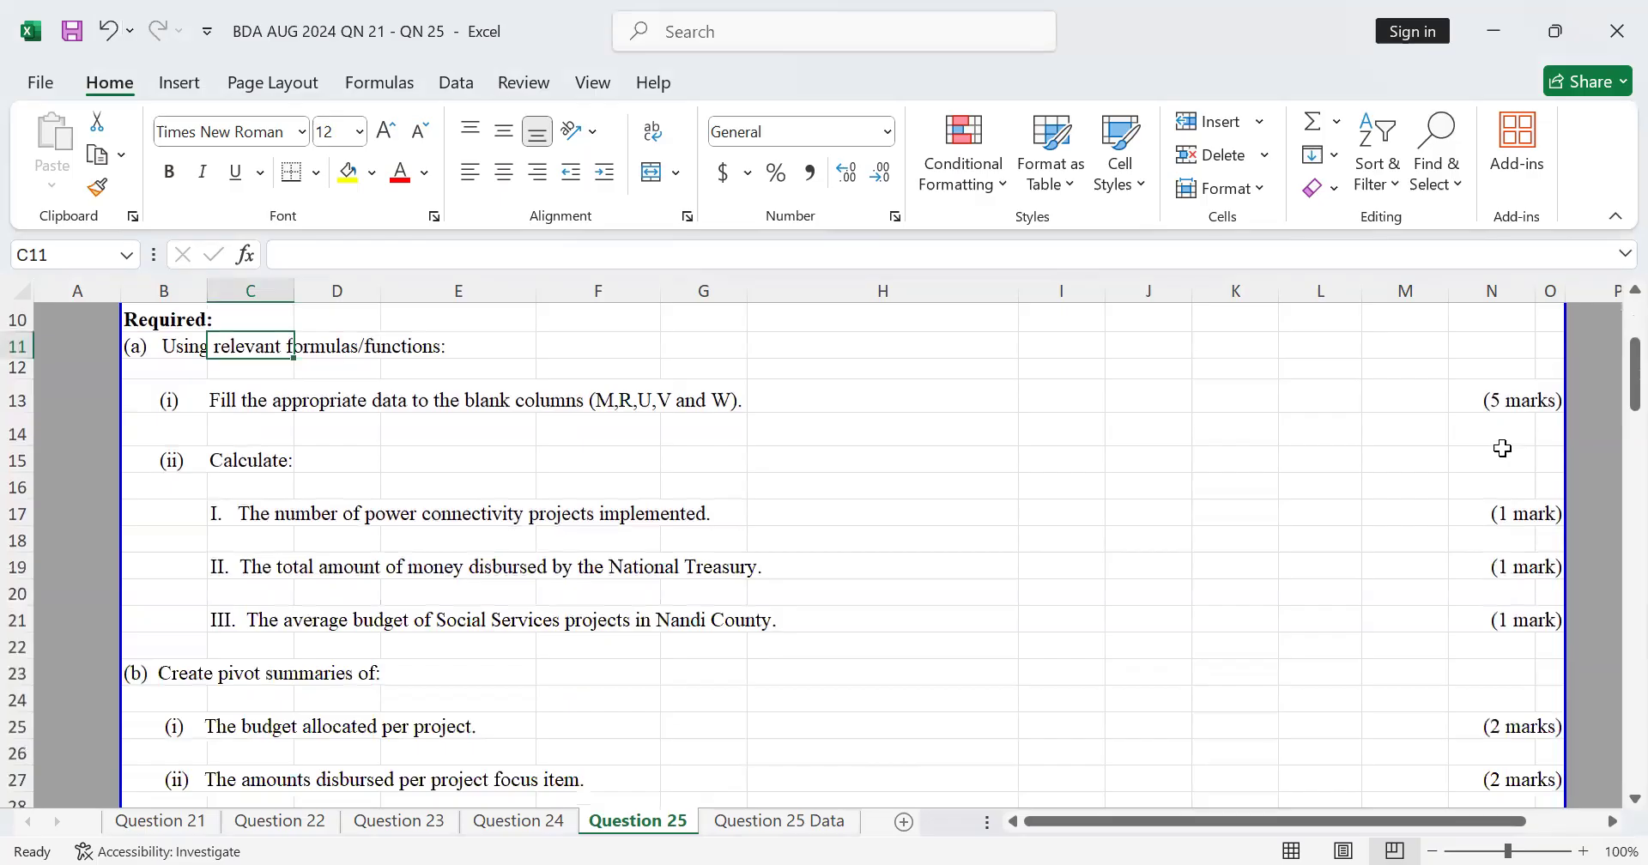
left_click(1491, 401)
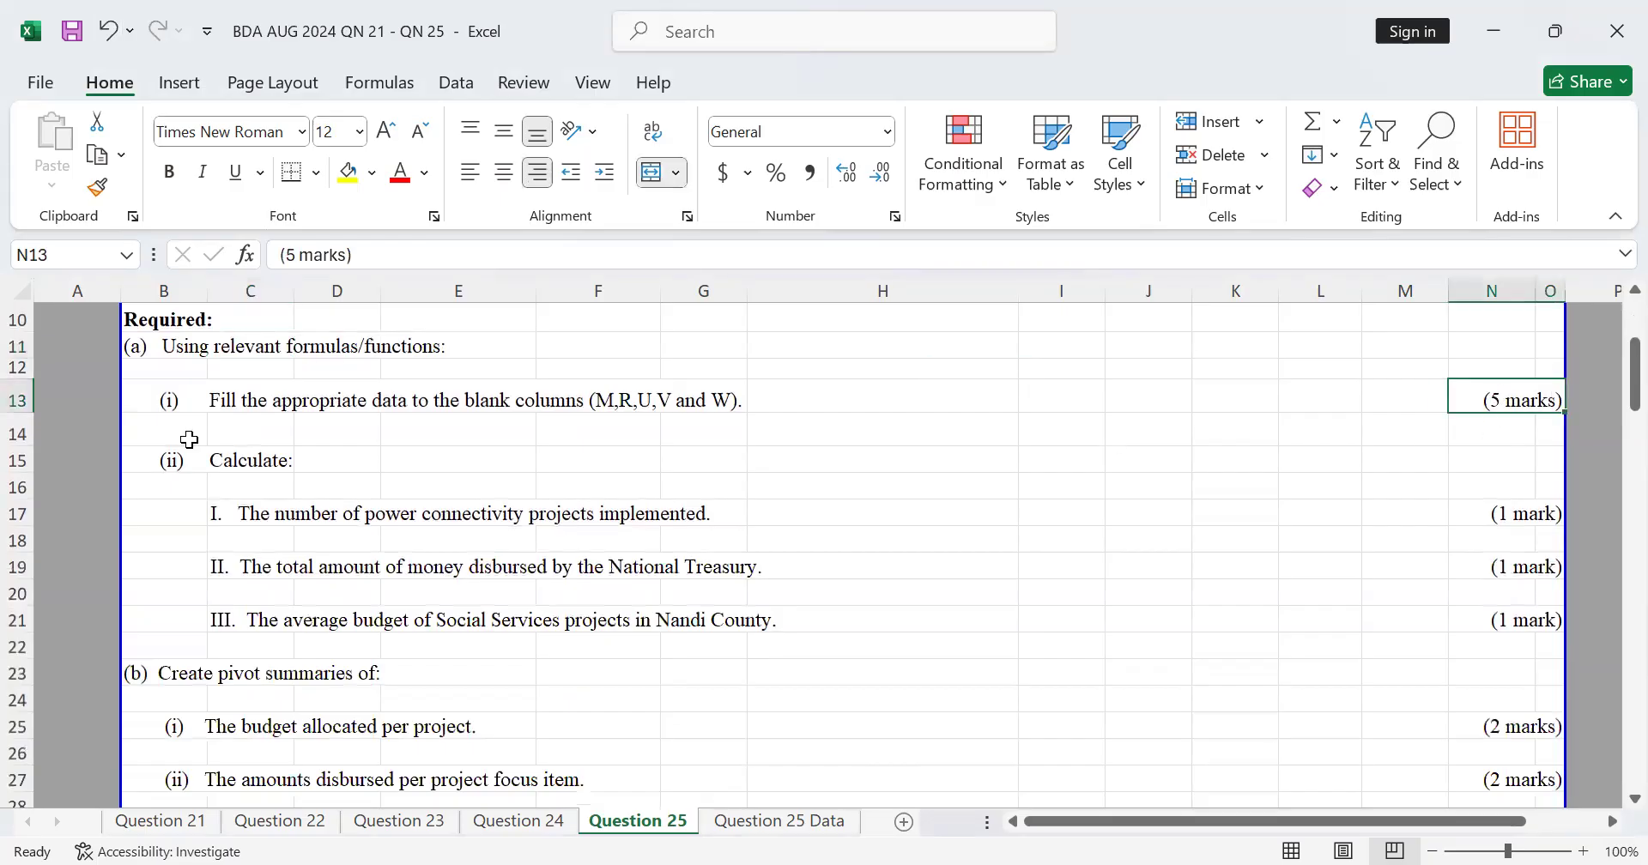
left_click(277, 468)
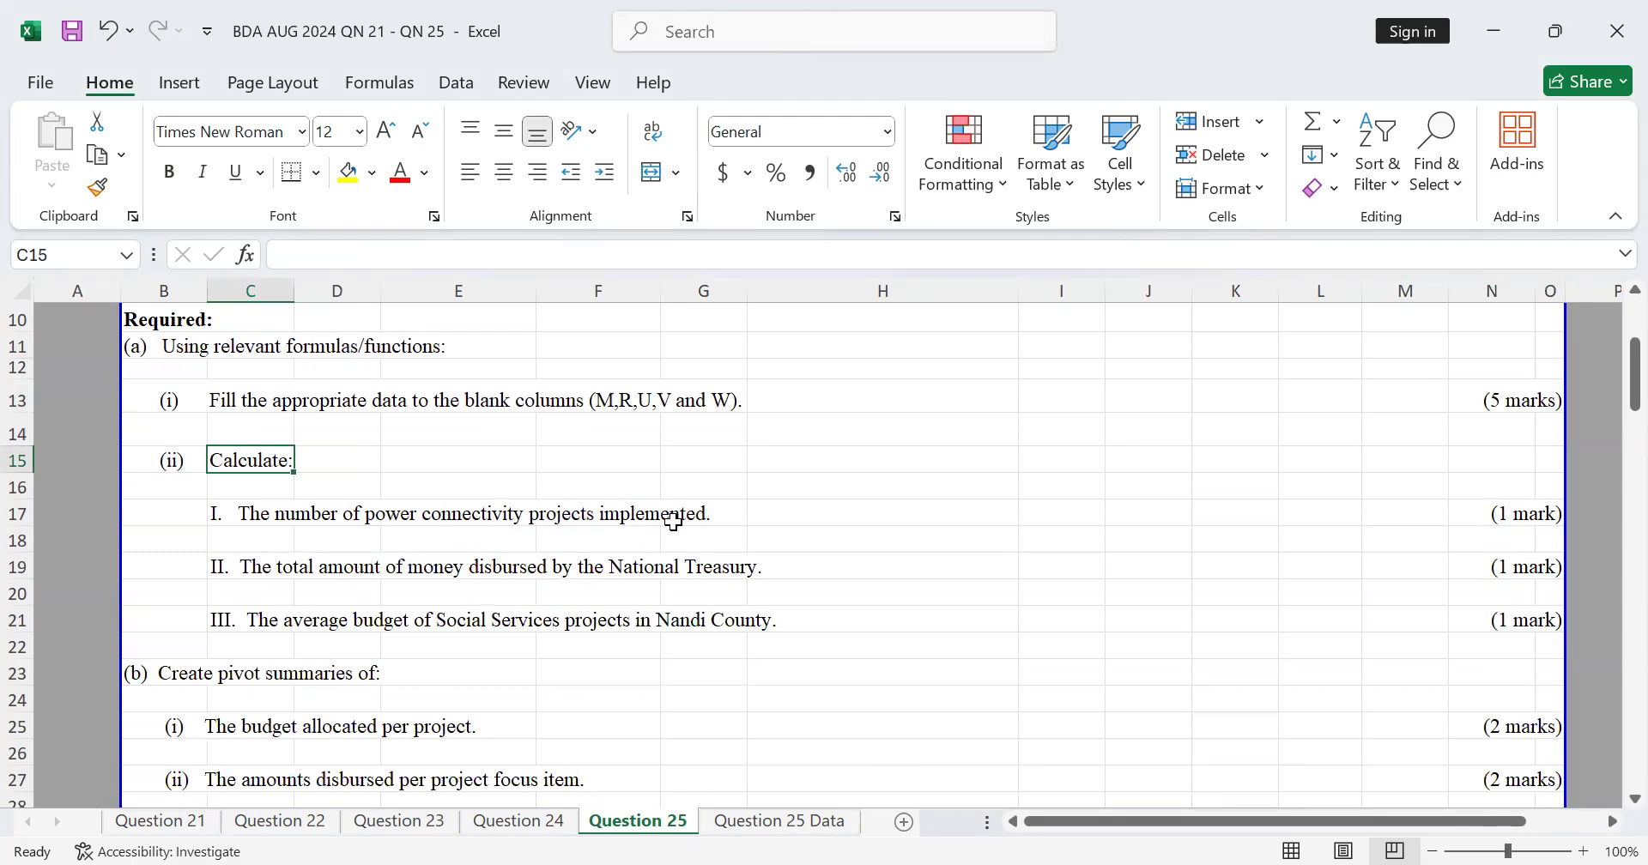
scroll(673, 521, "down", 4)
scroll(673, 521, "up", 3)
scroll(673, 521, "down", 4)
scroll(673, 521, "up", 1)
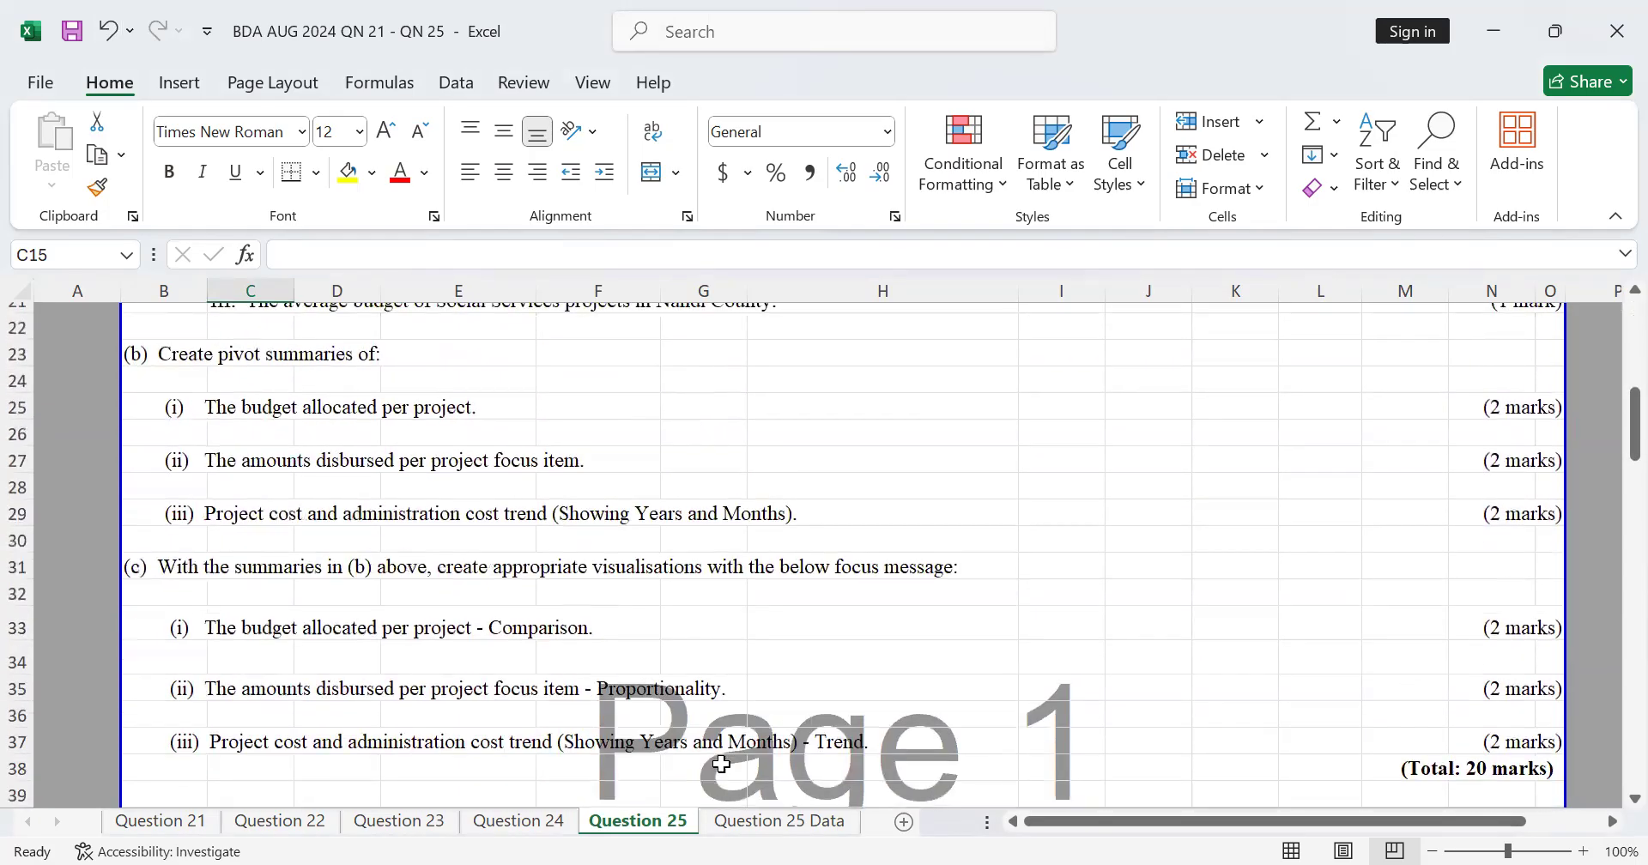
Step: Below the last project row on the Question 25 Data sheet, label L6369 by linking it to Question 25 cell C17
left_click(777, 822)
scroll(764, 600, "down", 15)
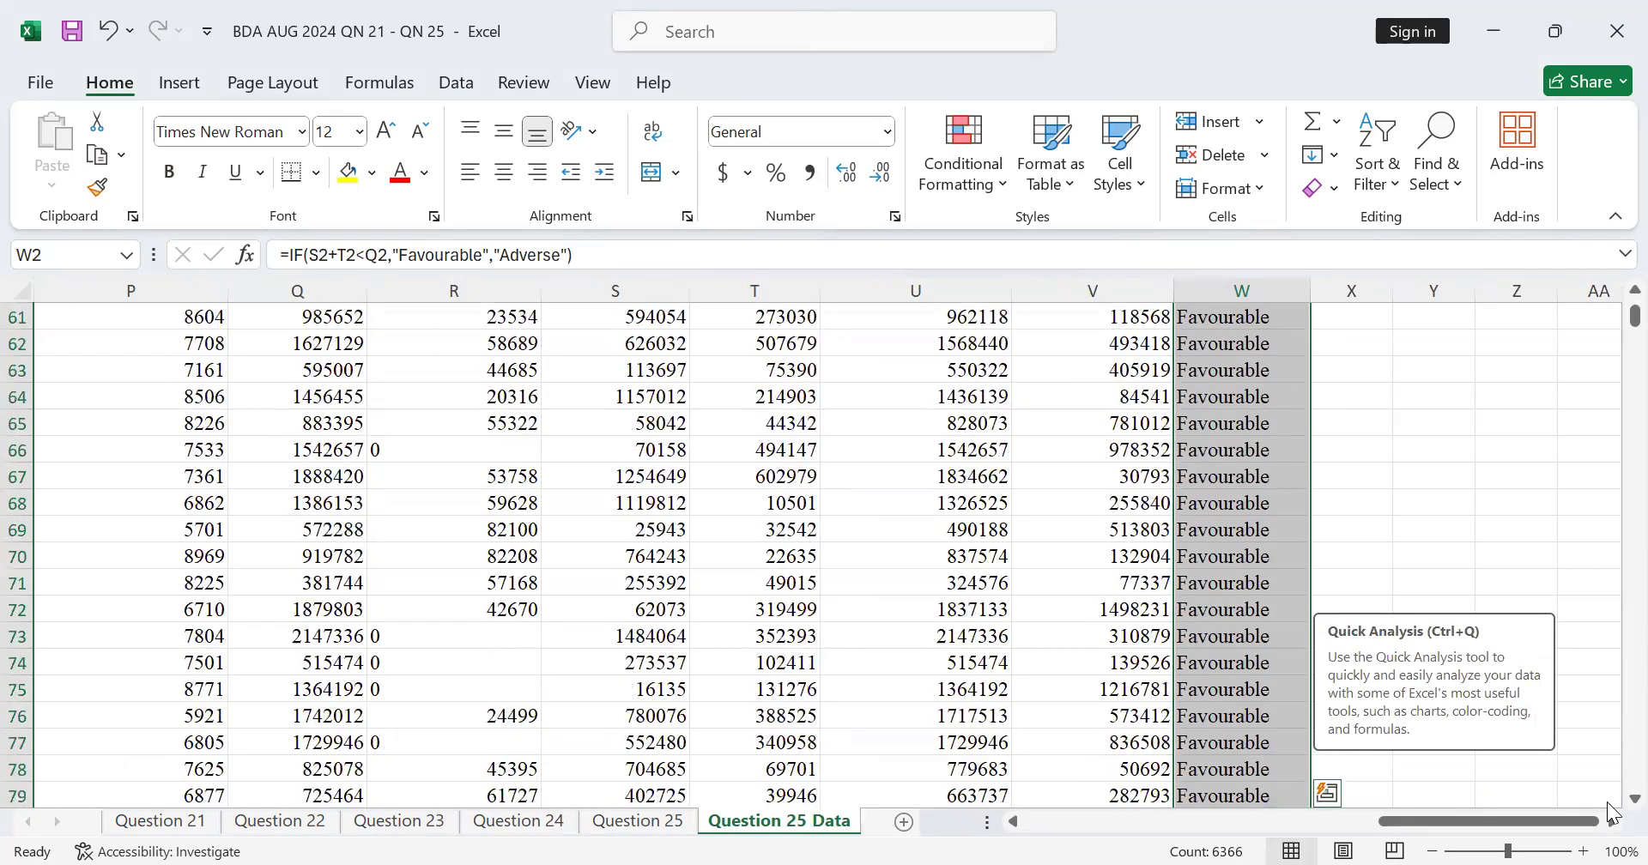
left_click(1607, 691)
left_click_drag(1635, 316, 1612, 805)
scroll(762, 743, "down", 3)
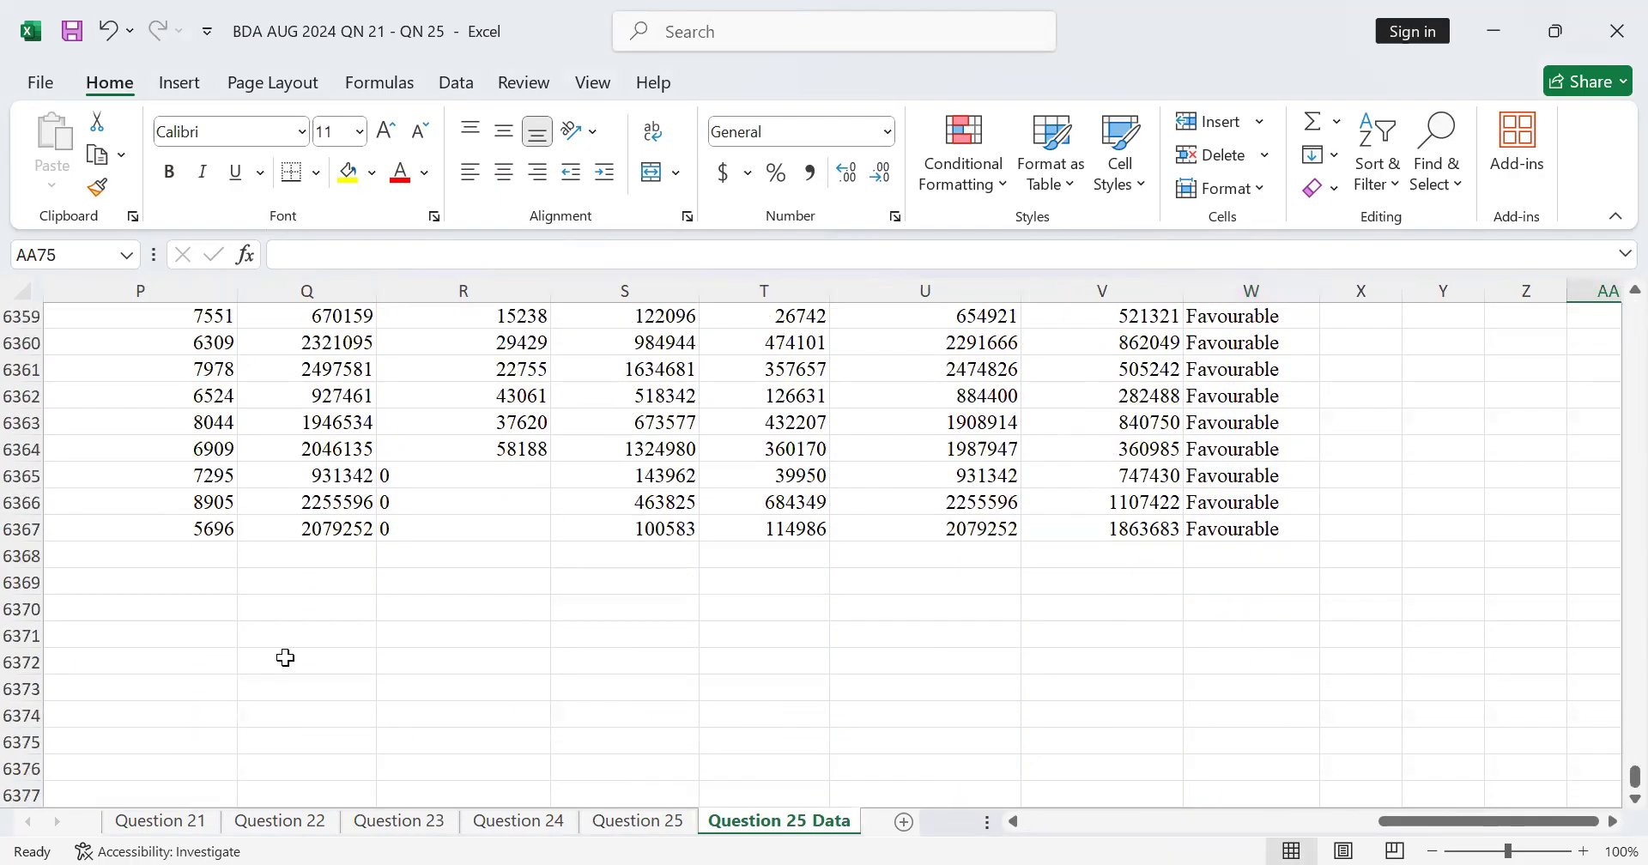
left_click_drag(1438, 822, 1261, 832)
left_click(549, 580)
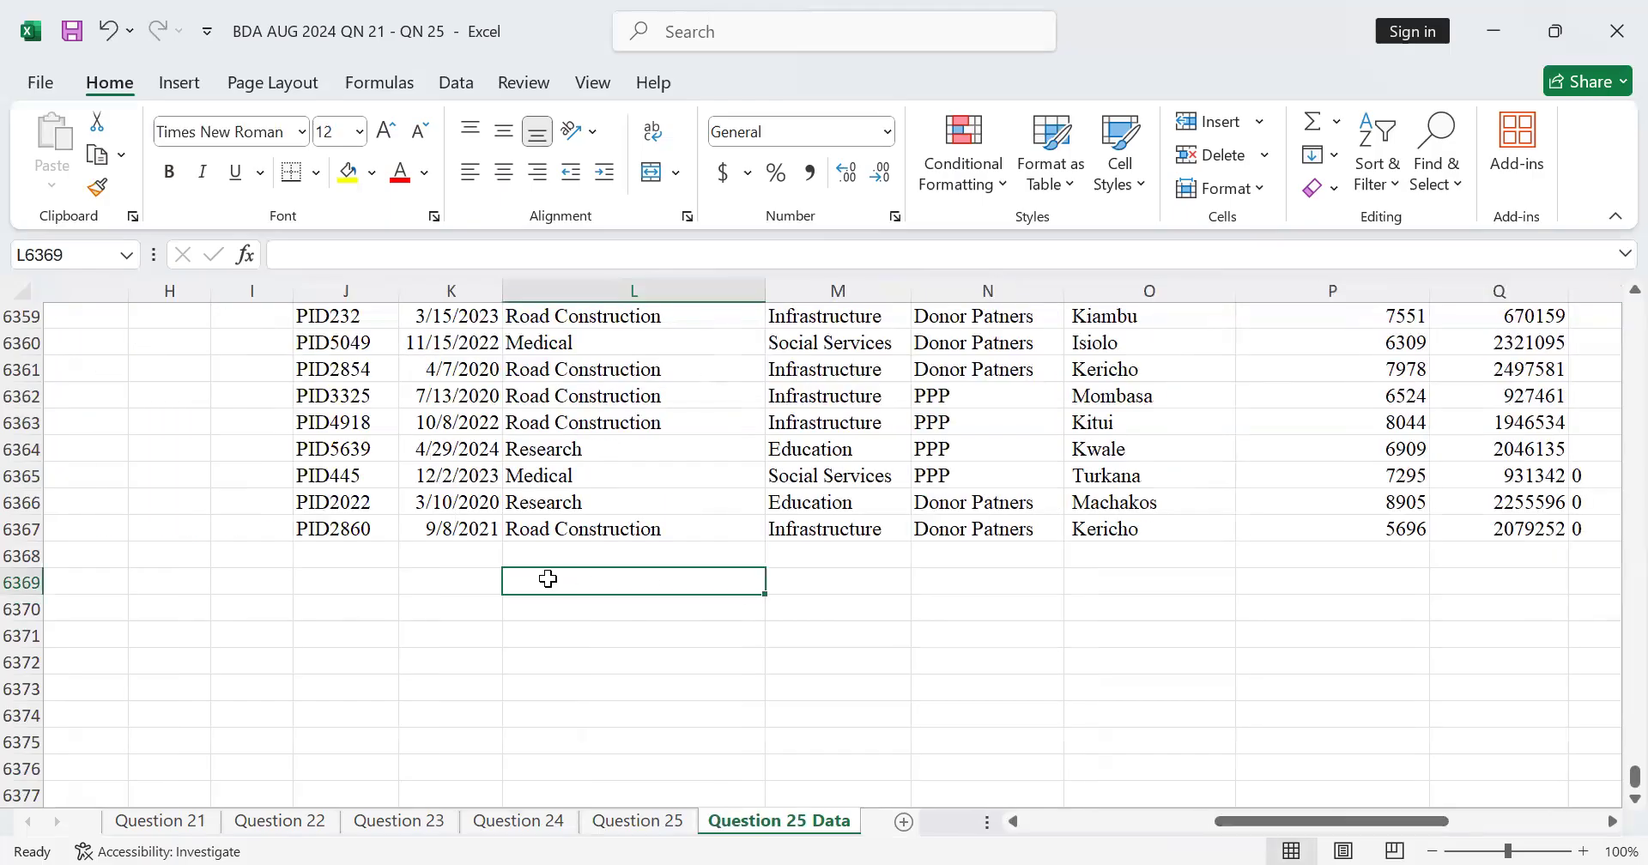
type("=")
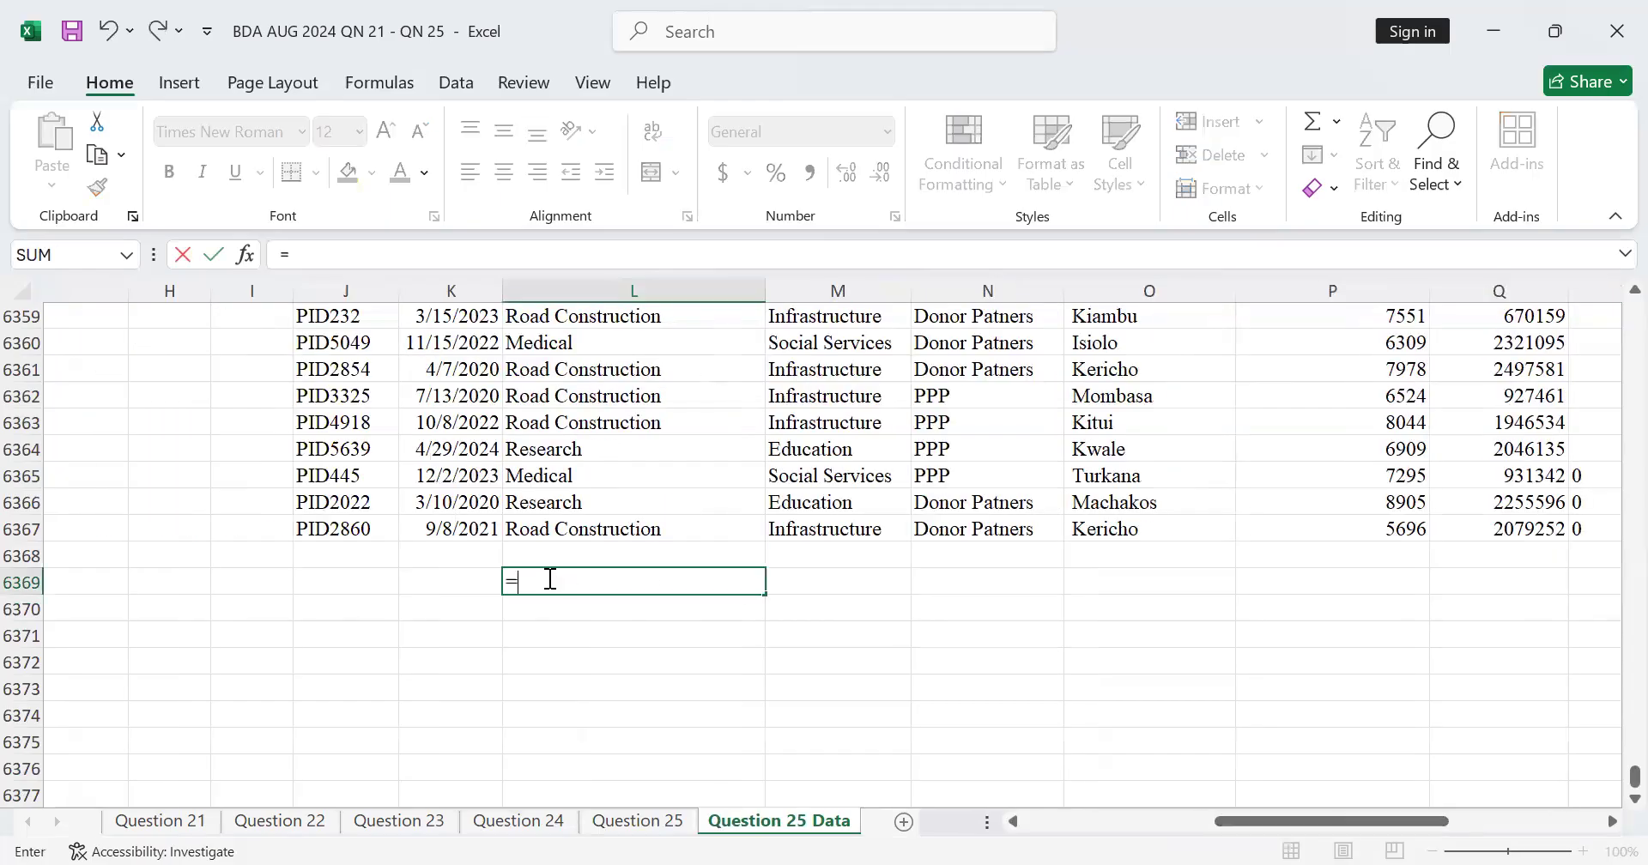
left_click(633, 824)
scroll(286, 441, "up", 3)
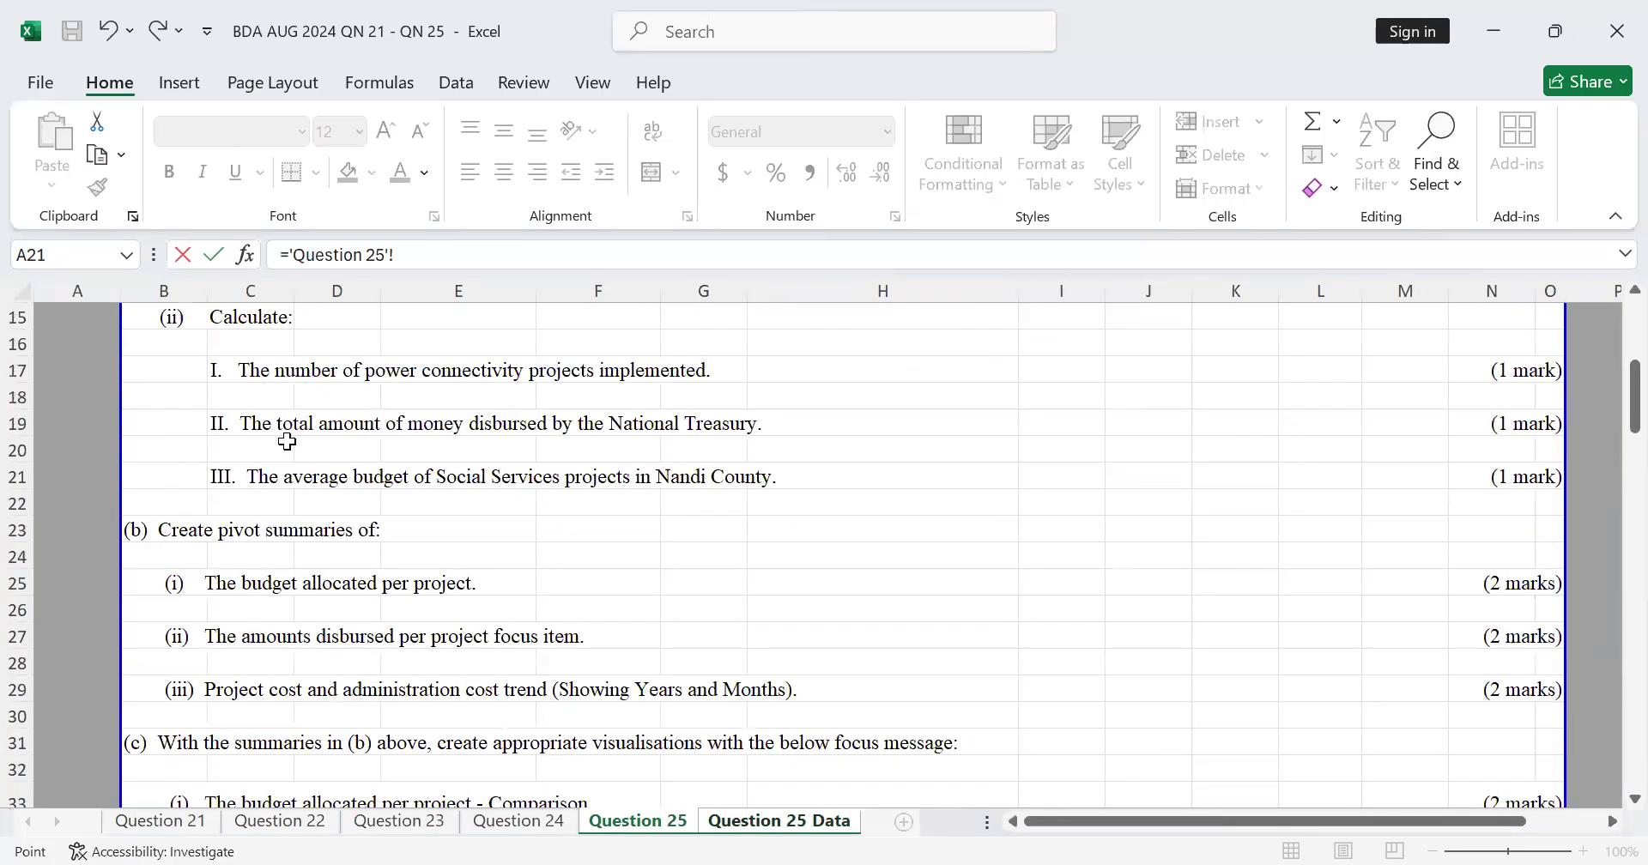
left_click(243, 450)
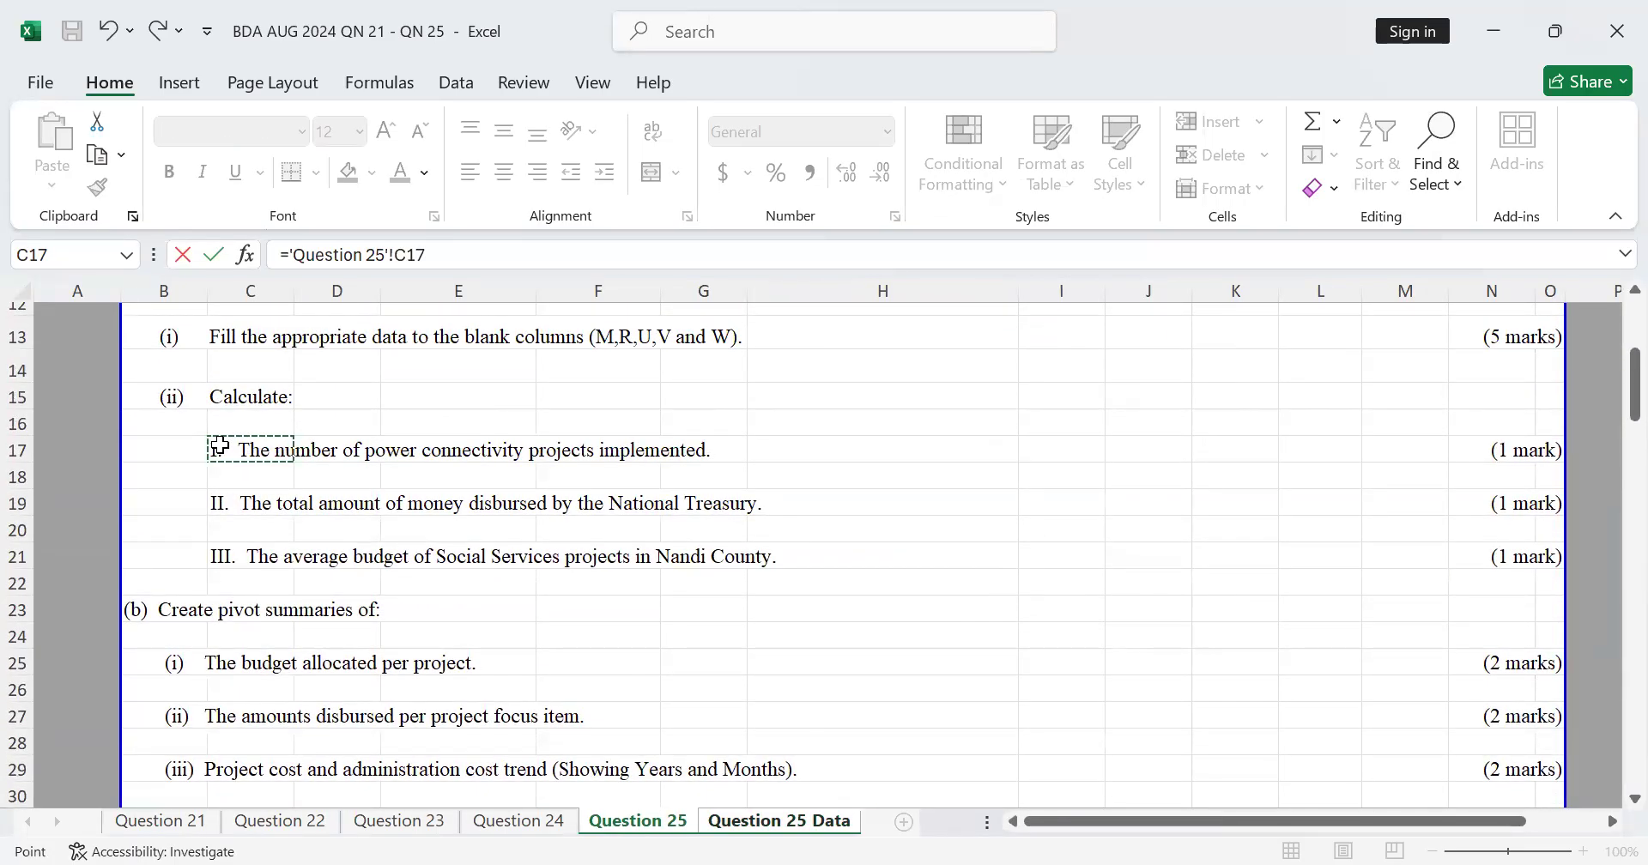
key("Return")
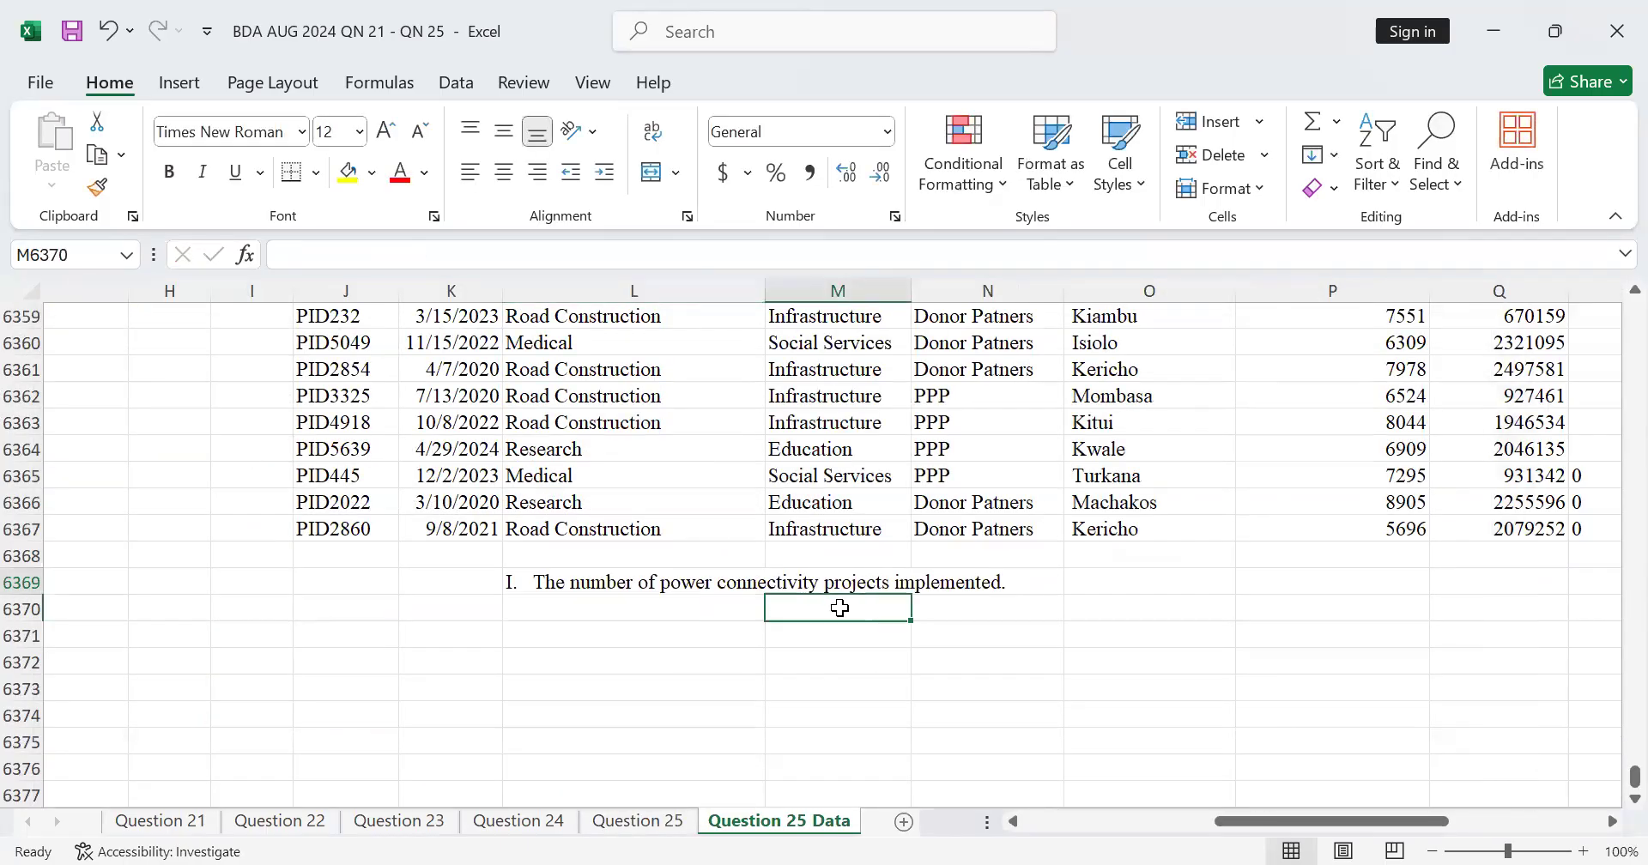
Step: Select O6369 beside the power connectivity label and look over the last project rows above it
left_click(1096, 581)
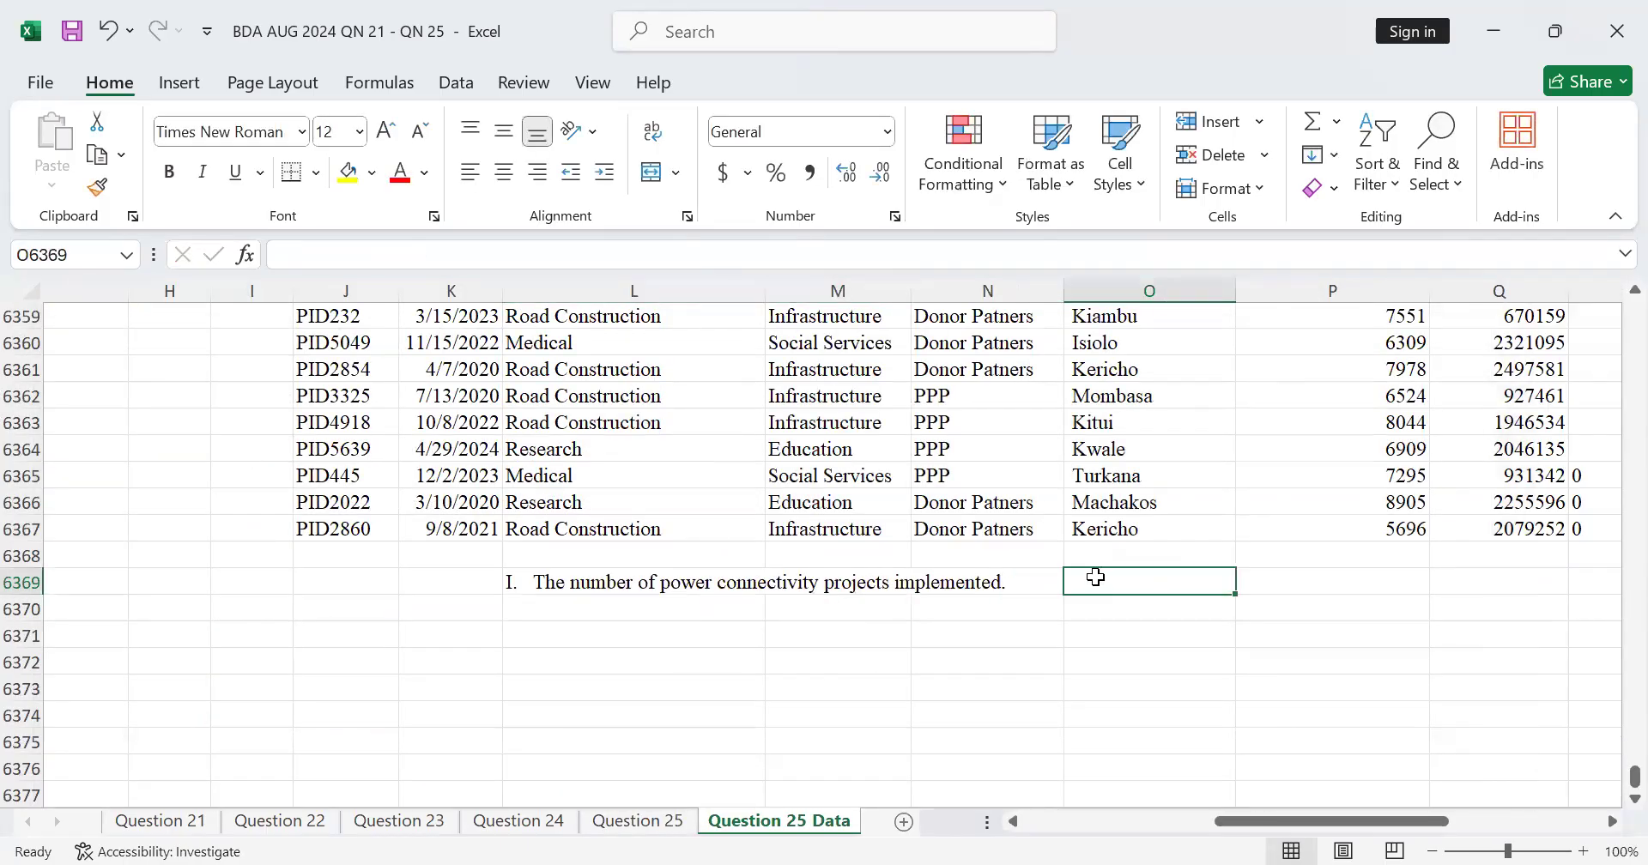
scroll(1096, 575, "up", 2)
scroll(1097, 571, "down", 4)
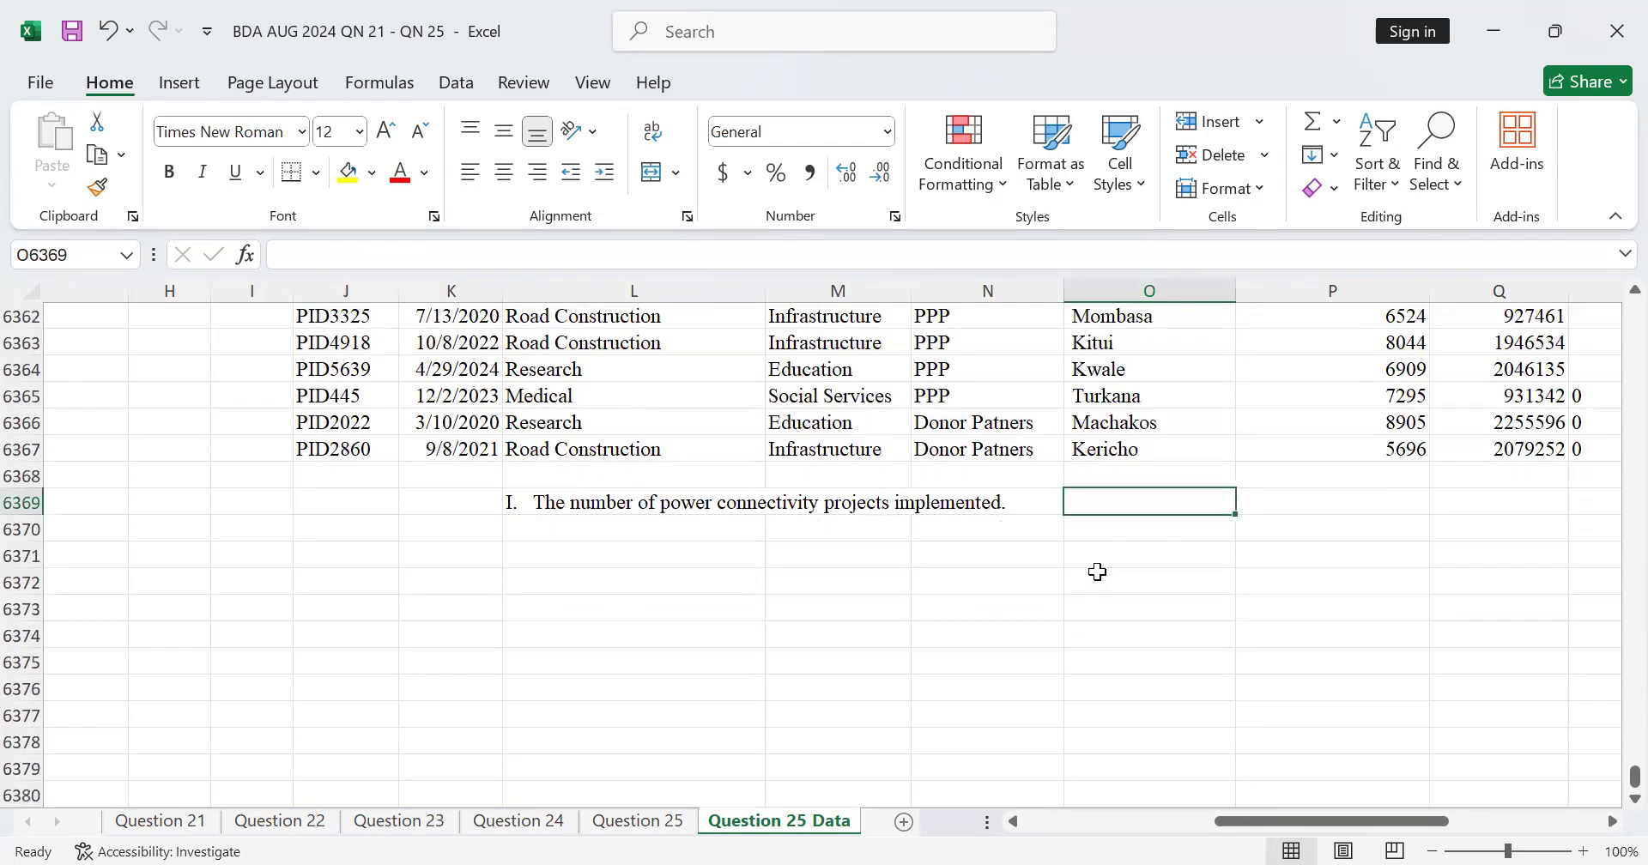
scroll(1098, 571, "up", 10)
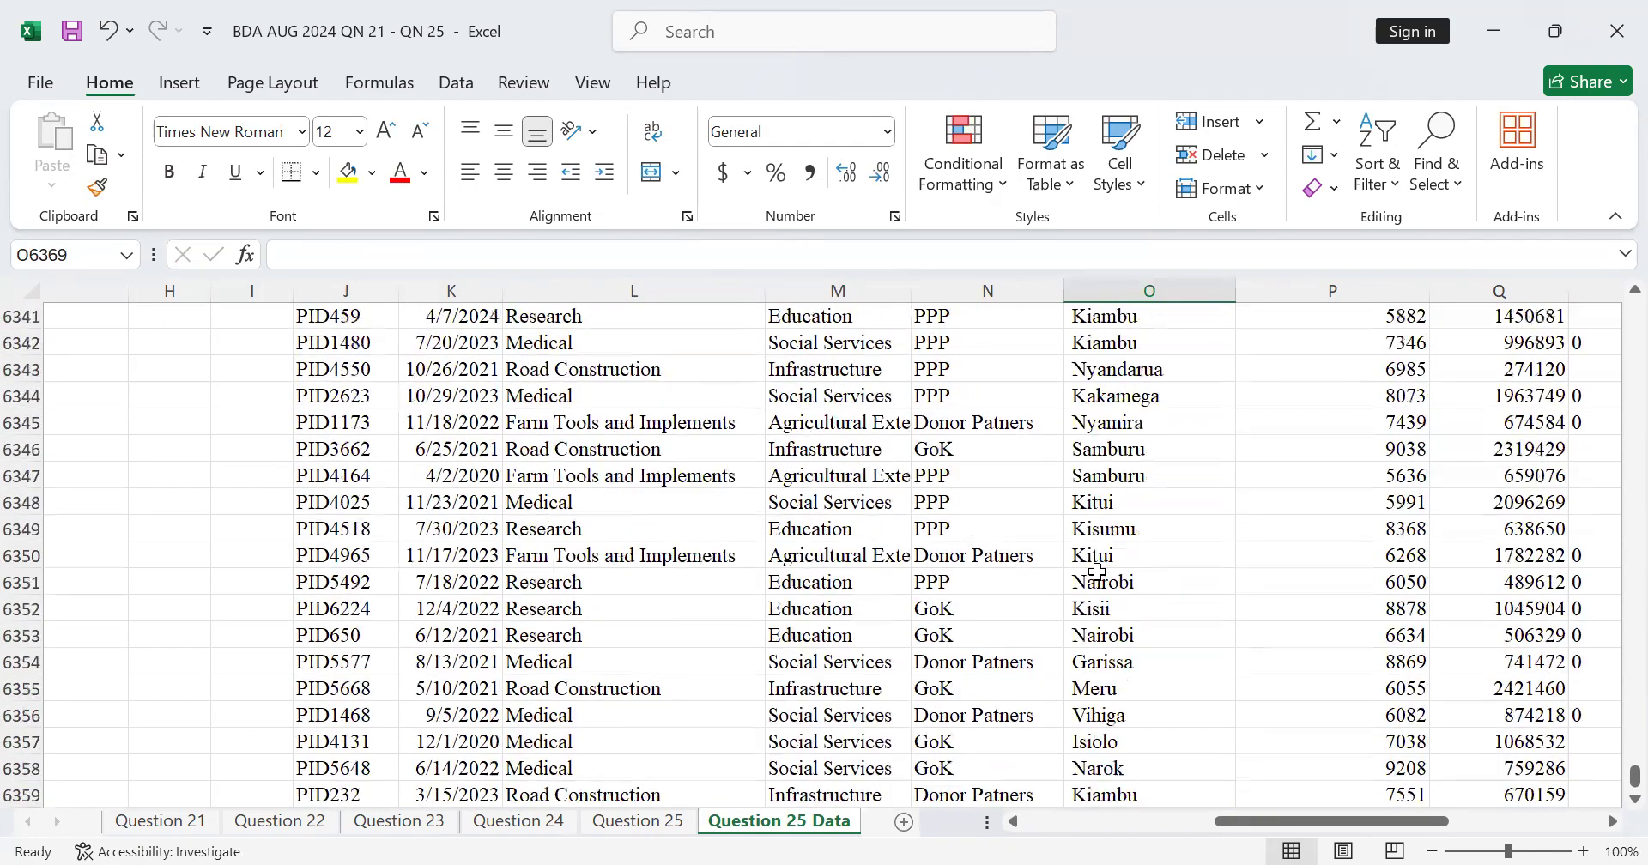
scroll(1098, 570, "up", 10)
scroll(1099, 574, "down", 11)
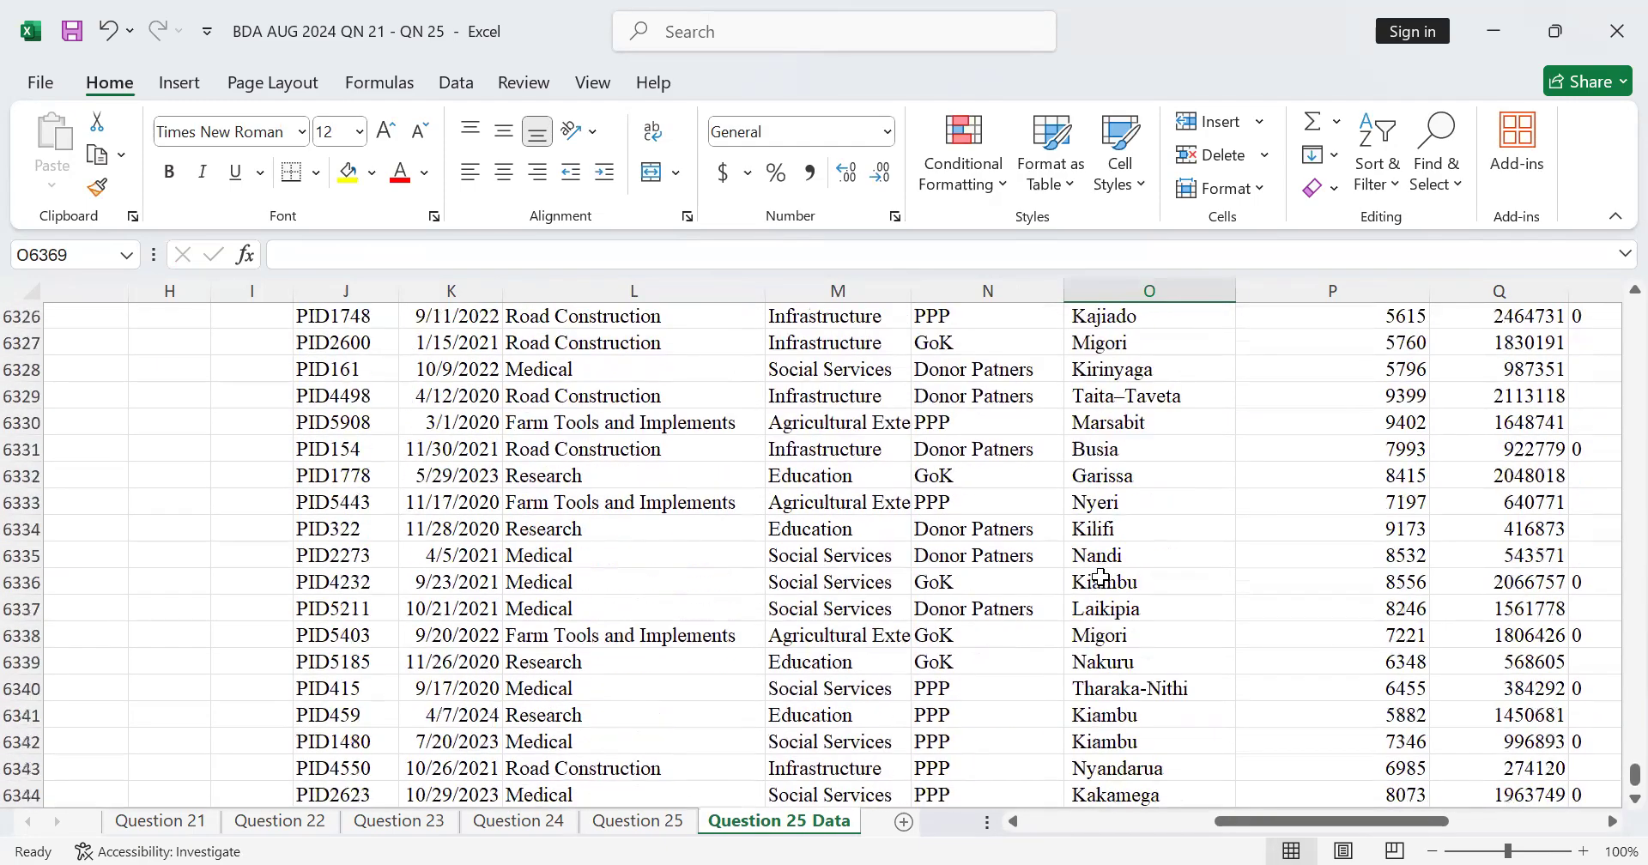
scroll(1100, 577, "down", 7)
scroll(1099, 576, "up", 2)
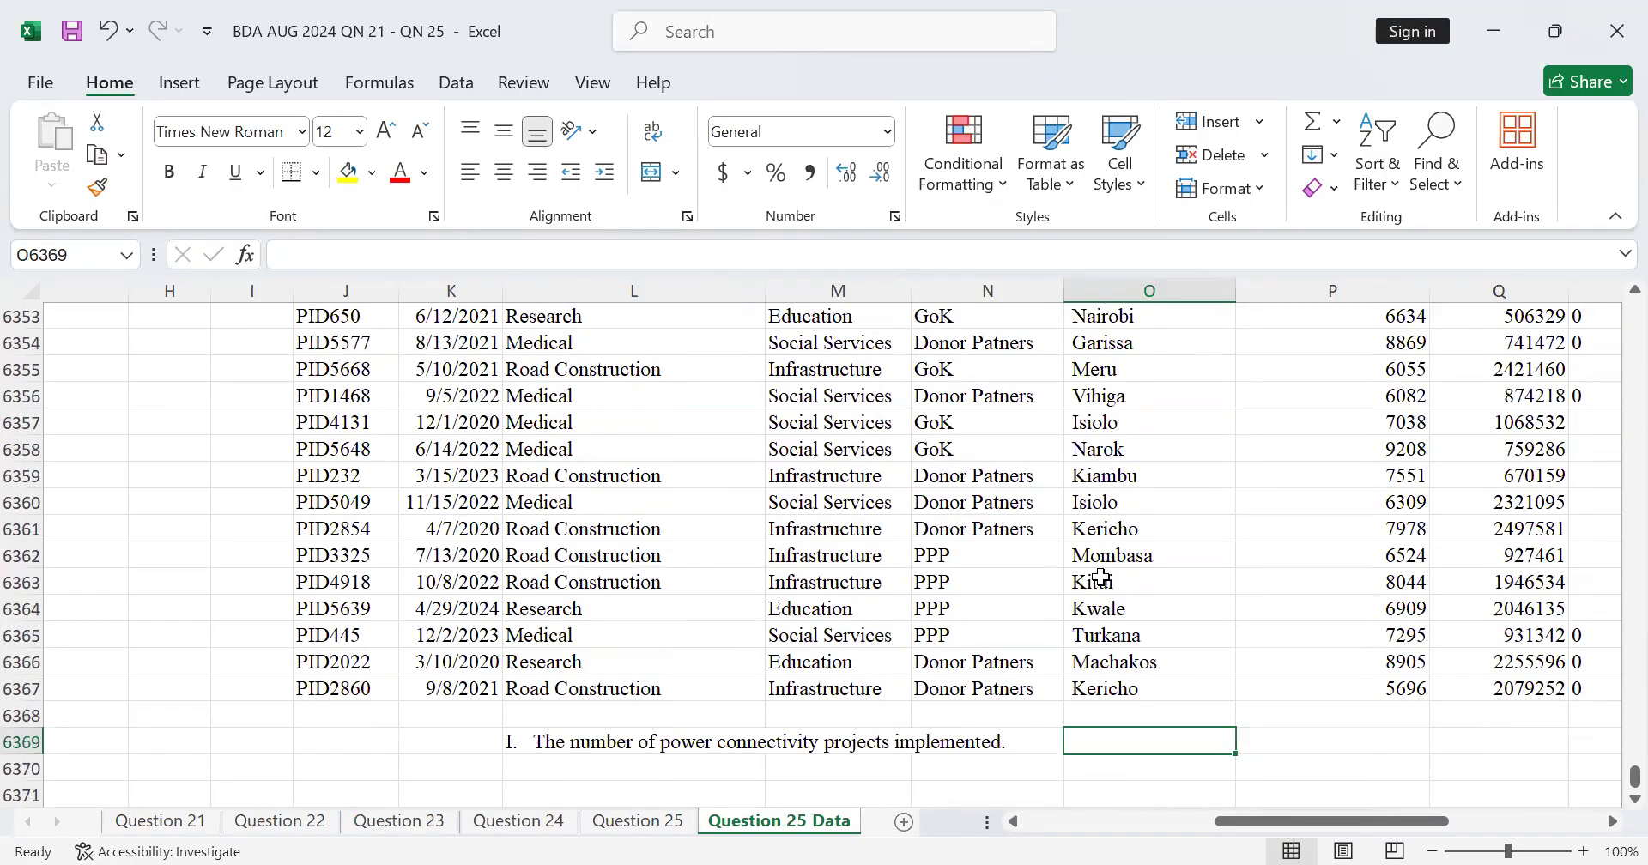
scroll(1100, 577, "down", 3)
scroll(1099, 576, "up", 3)
scroll(1100, 575, "down", 1)
scroll(1100, 576, "down", 2)
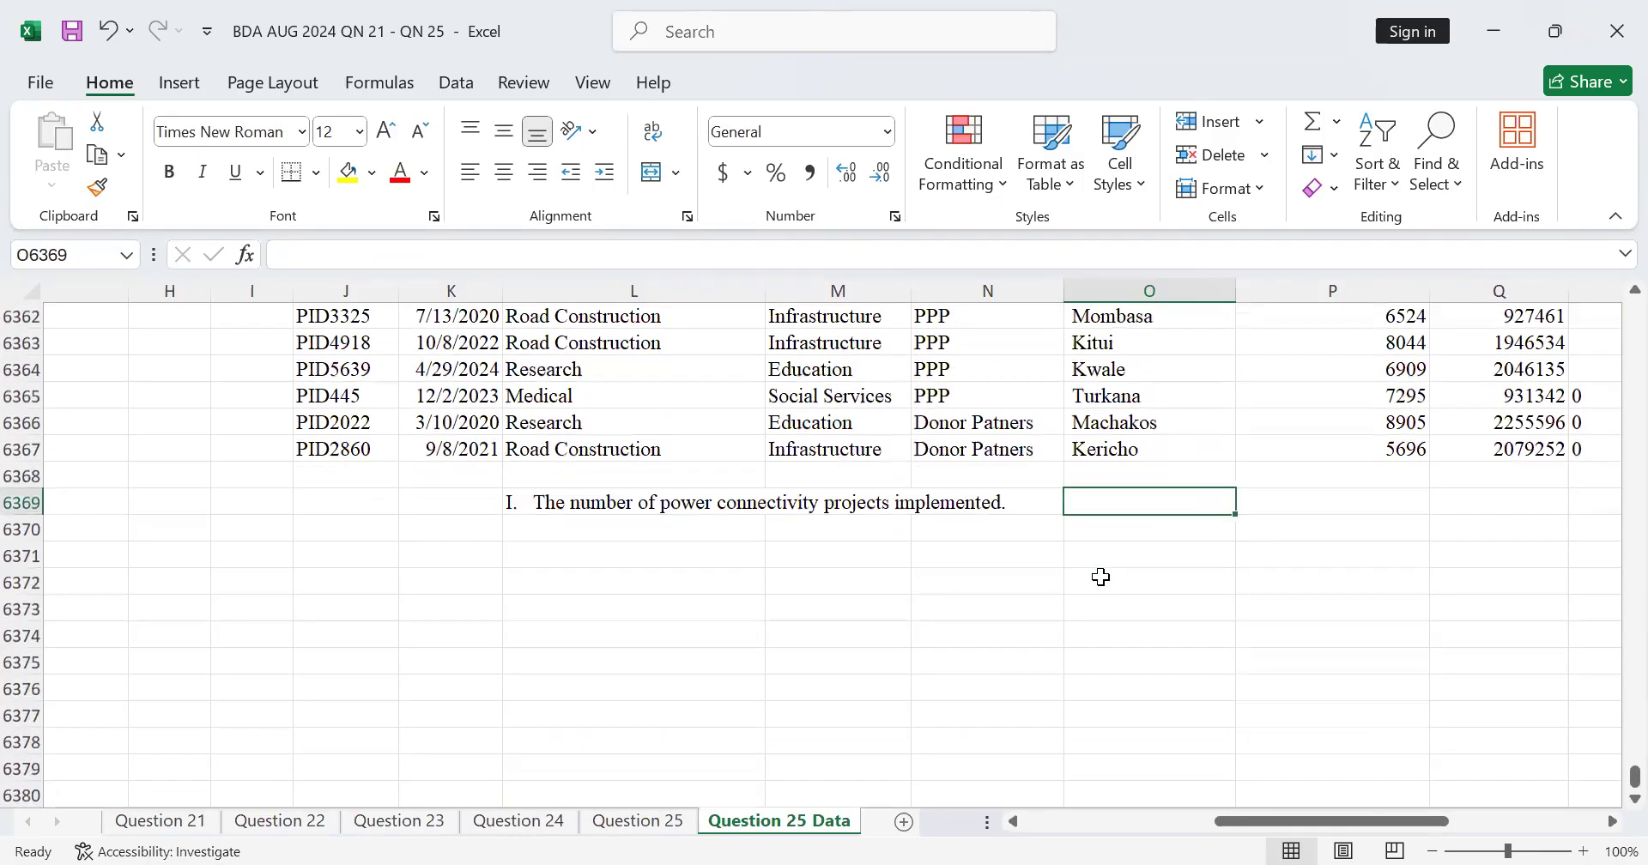
scroll(1100, 577, "up", 11)
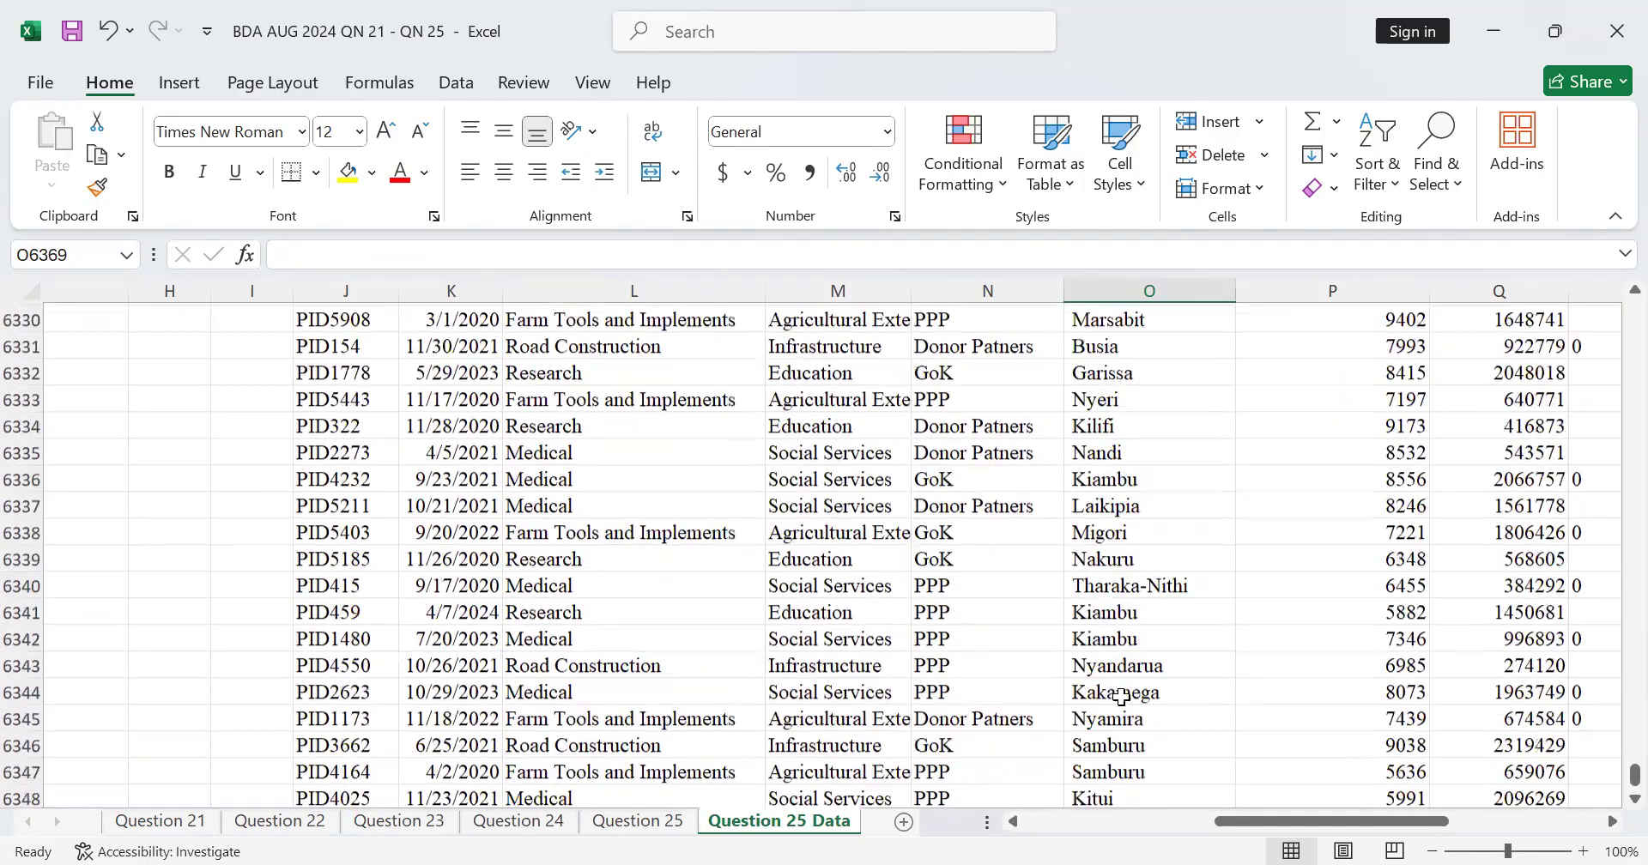
scroll(1254, 743, "up", 1)
scroll(1162, 699, "down", 11)
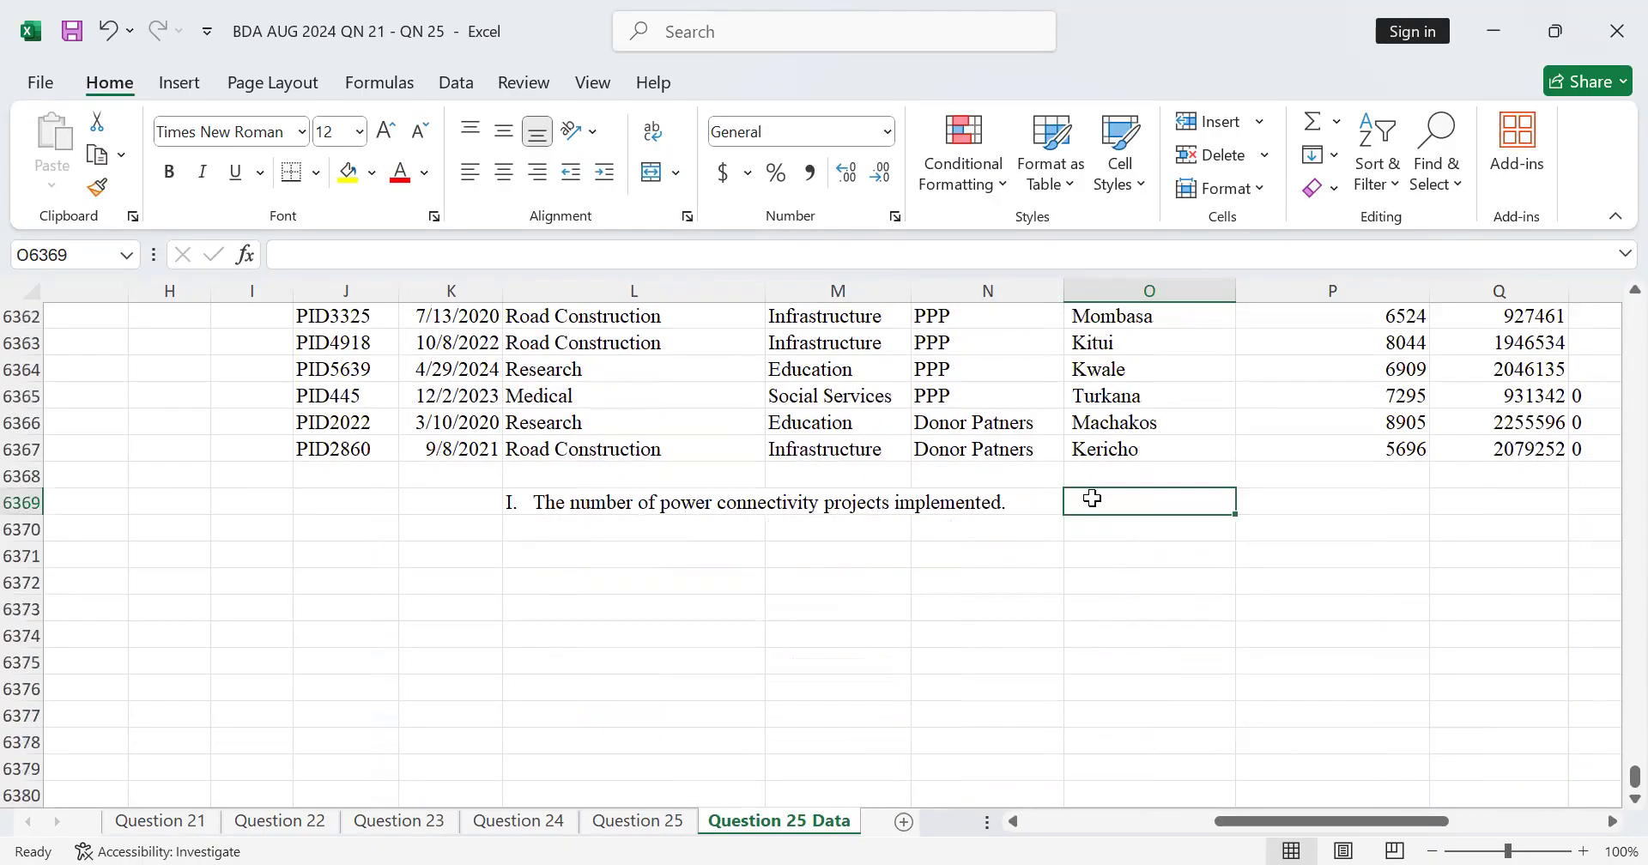
Step: Start a COUNTIF formula in O6369 for the number of power connectivity projects
type("=")
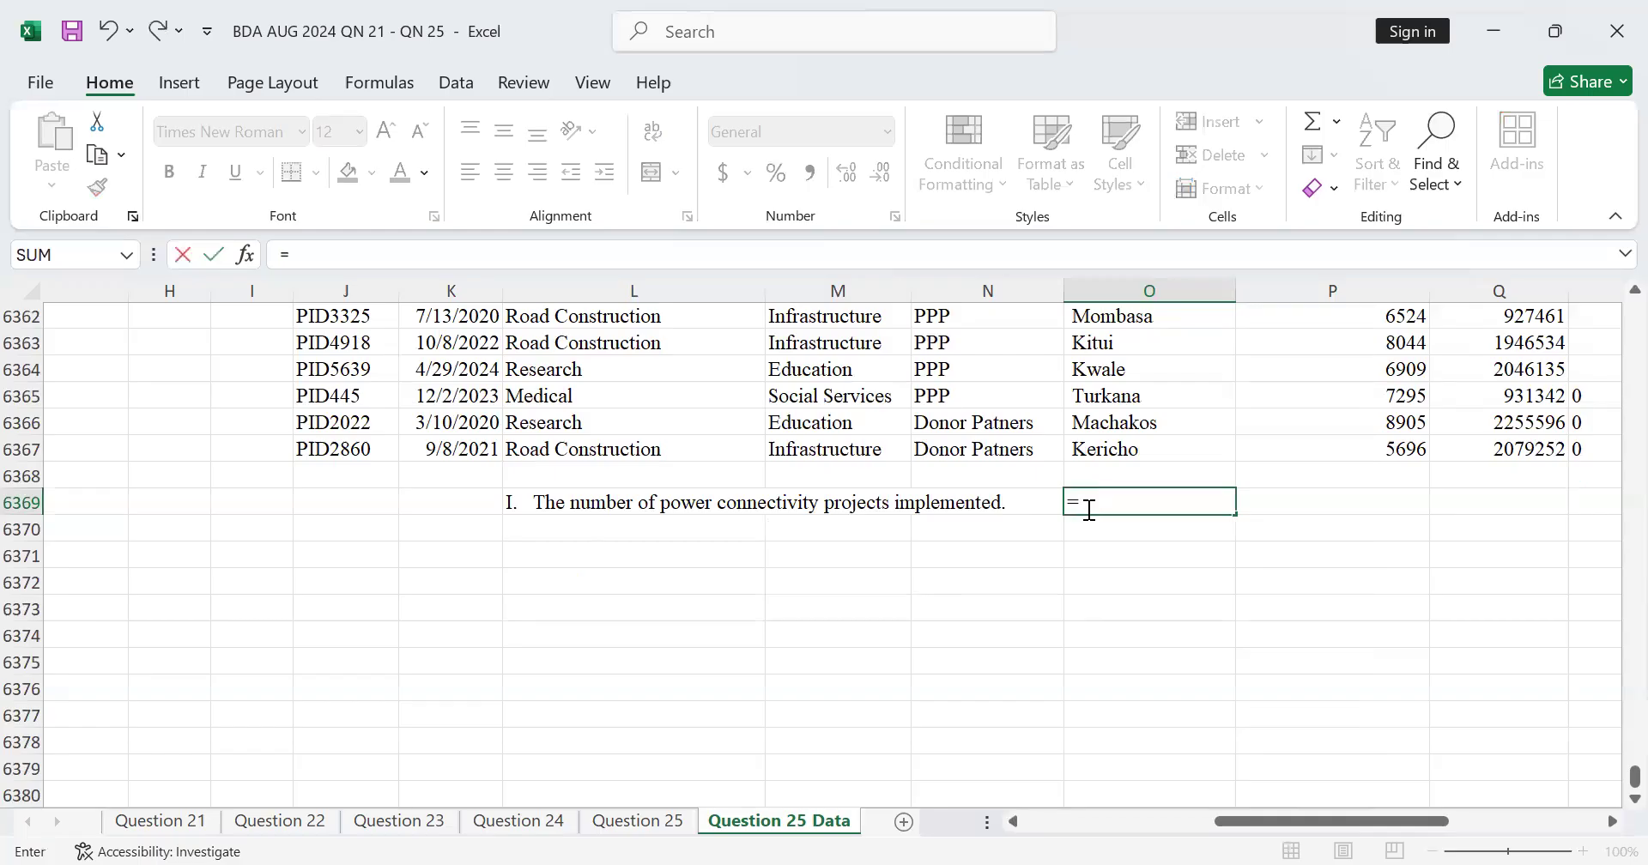
type("CO")
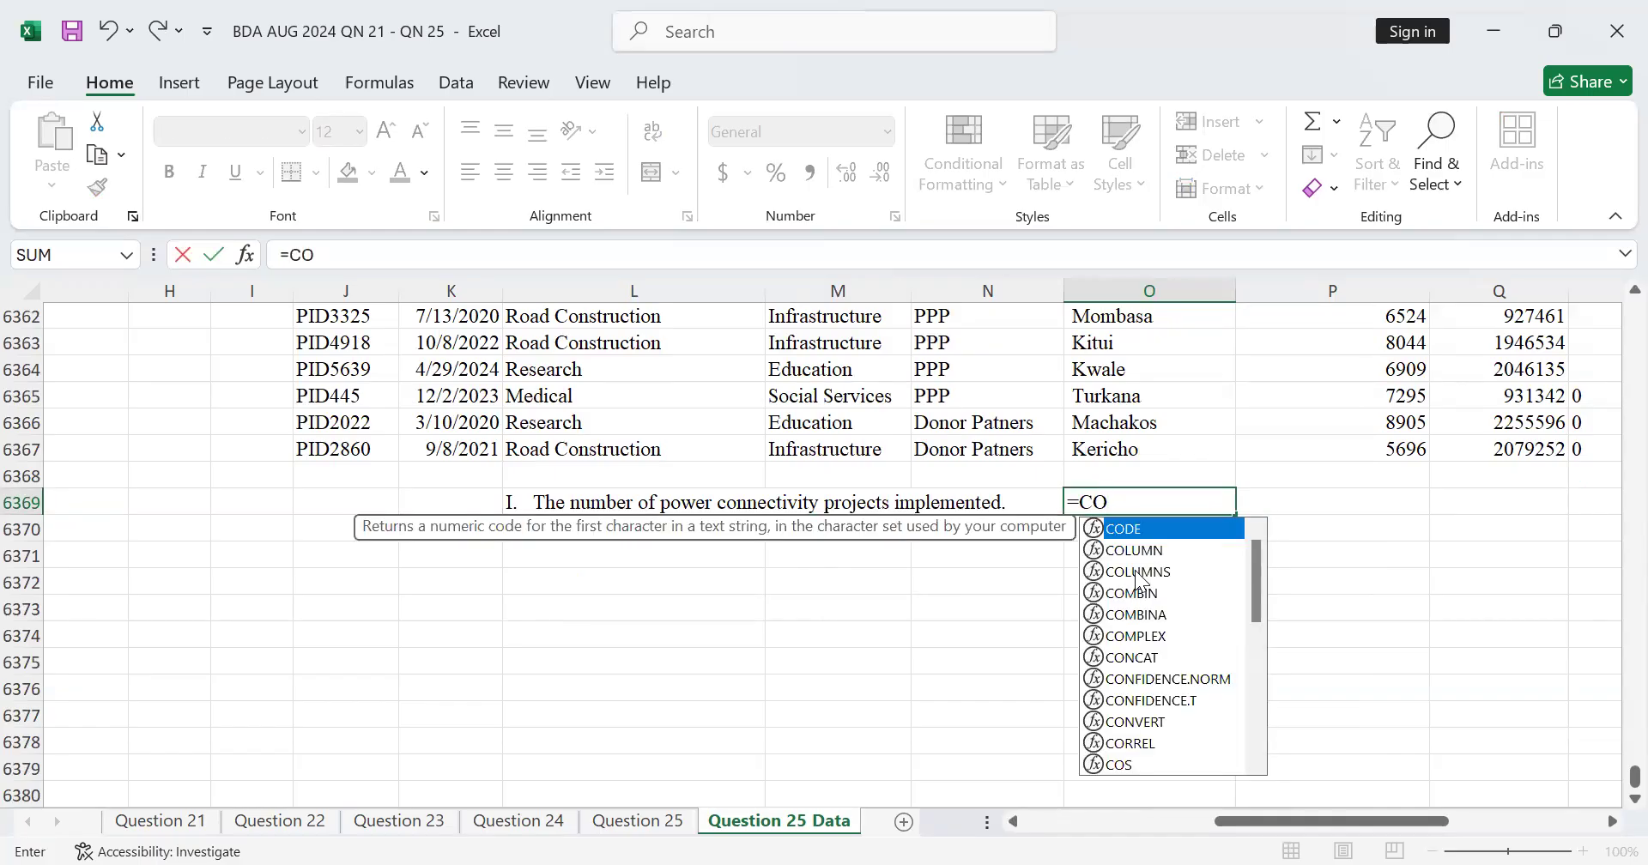
type("UN")
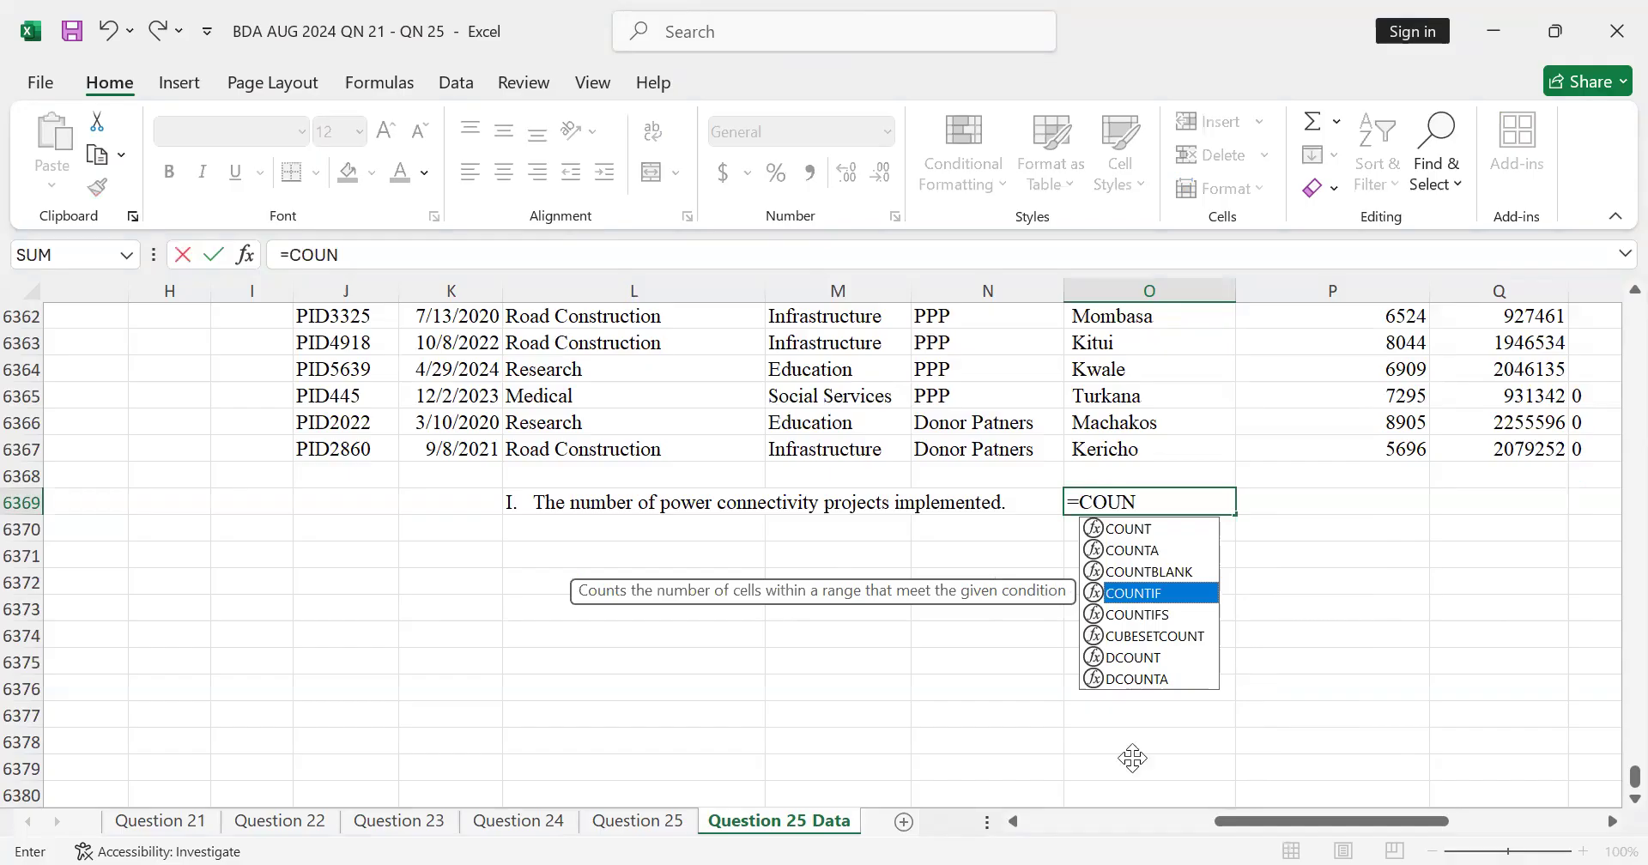
double_click(1148, 599)
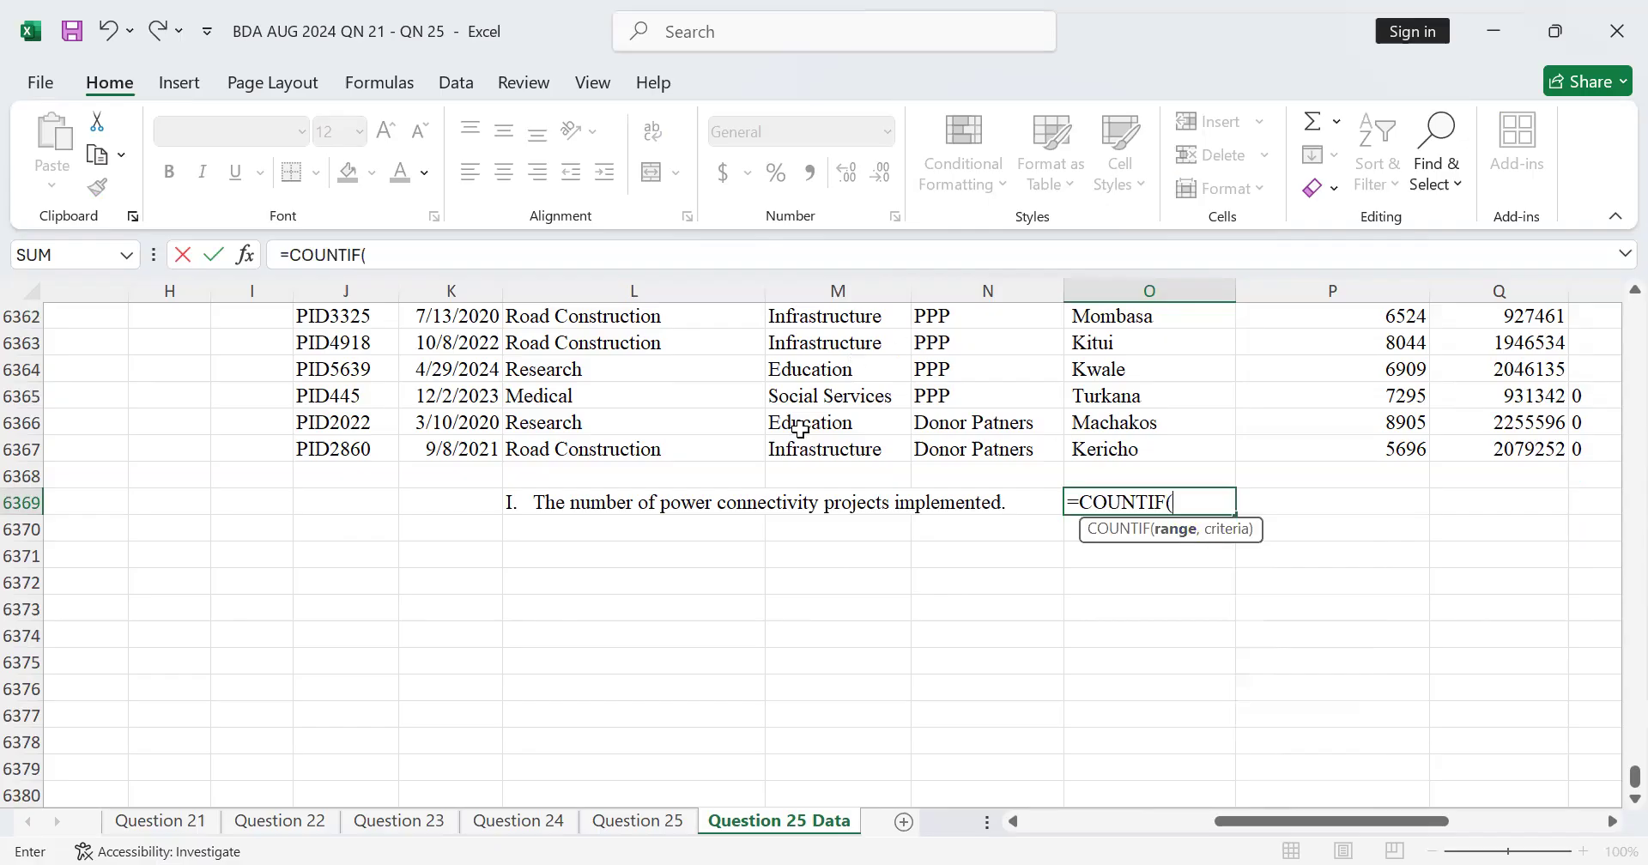
scroll(798, 430, "up", 16)
scroll(1592, 606, "down", 5)
scroll(1592, 605, "down", 5)
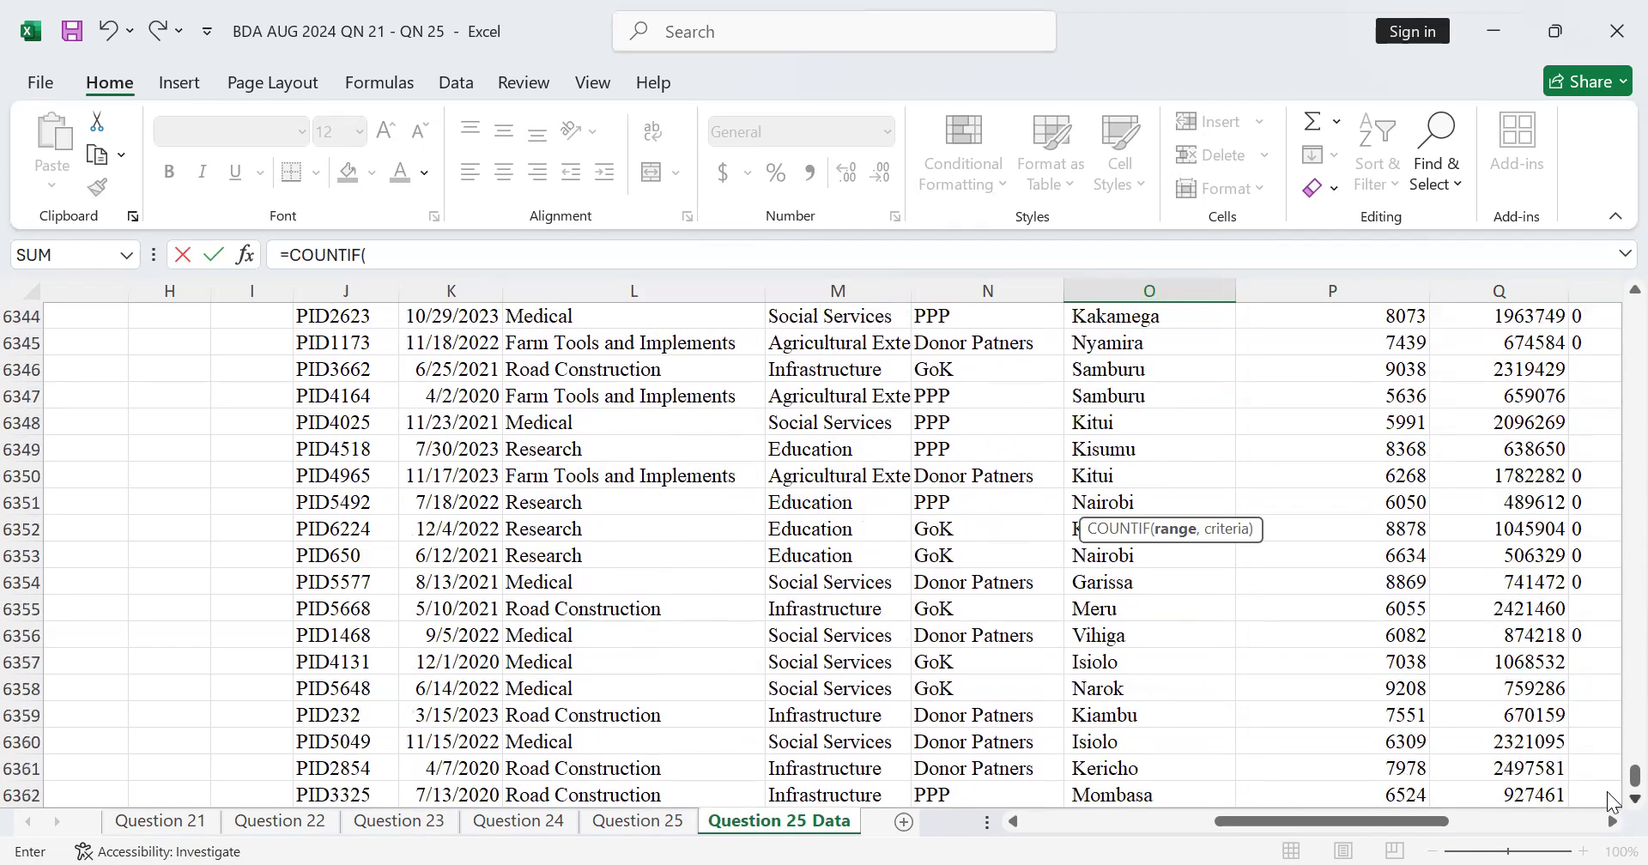
left_click_drag(1633, 777, 1614, 292)
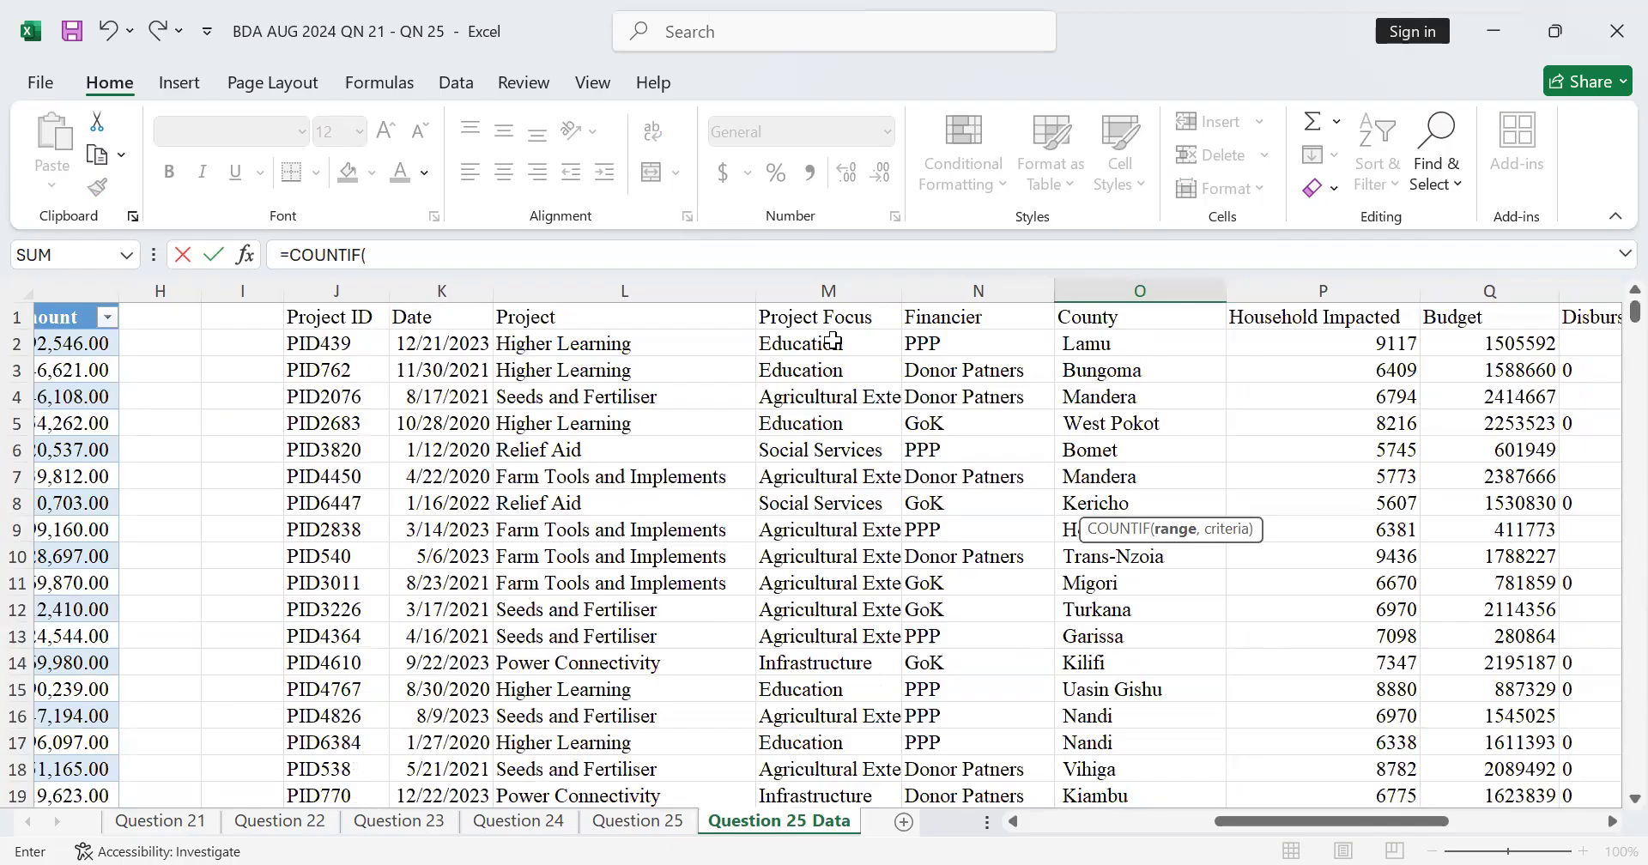
left_click(738, 343)
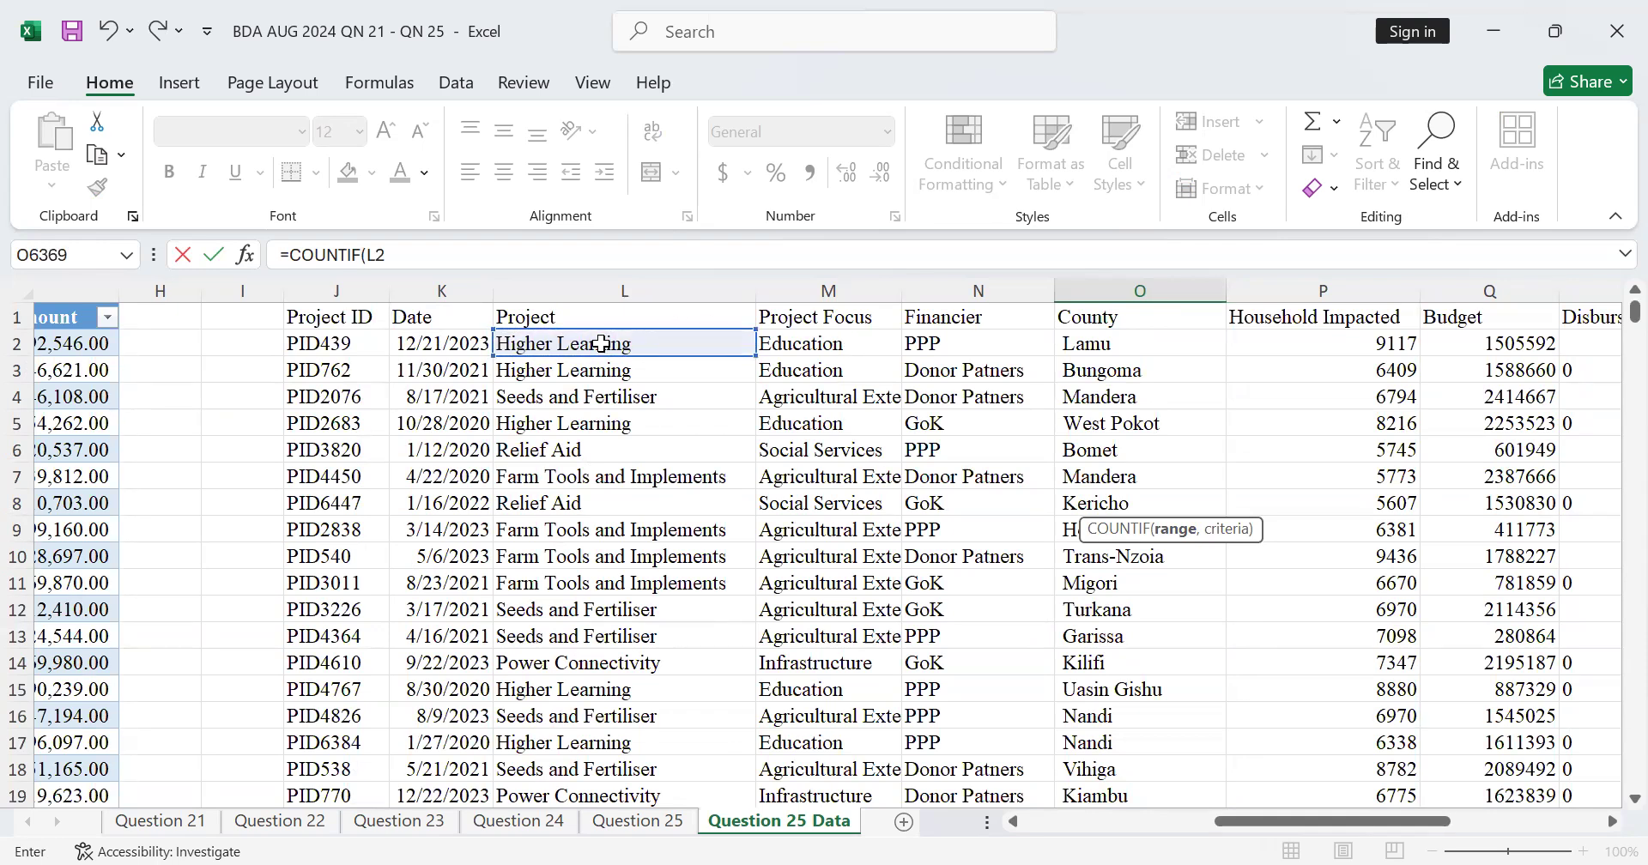
scroll(600, 343, "left", 1)
scroll(601, 343, "down", 5)
scroll(601, 343, "up", 5)
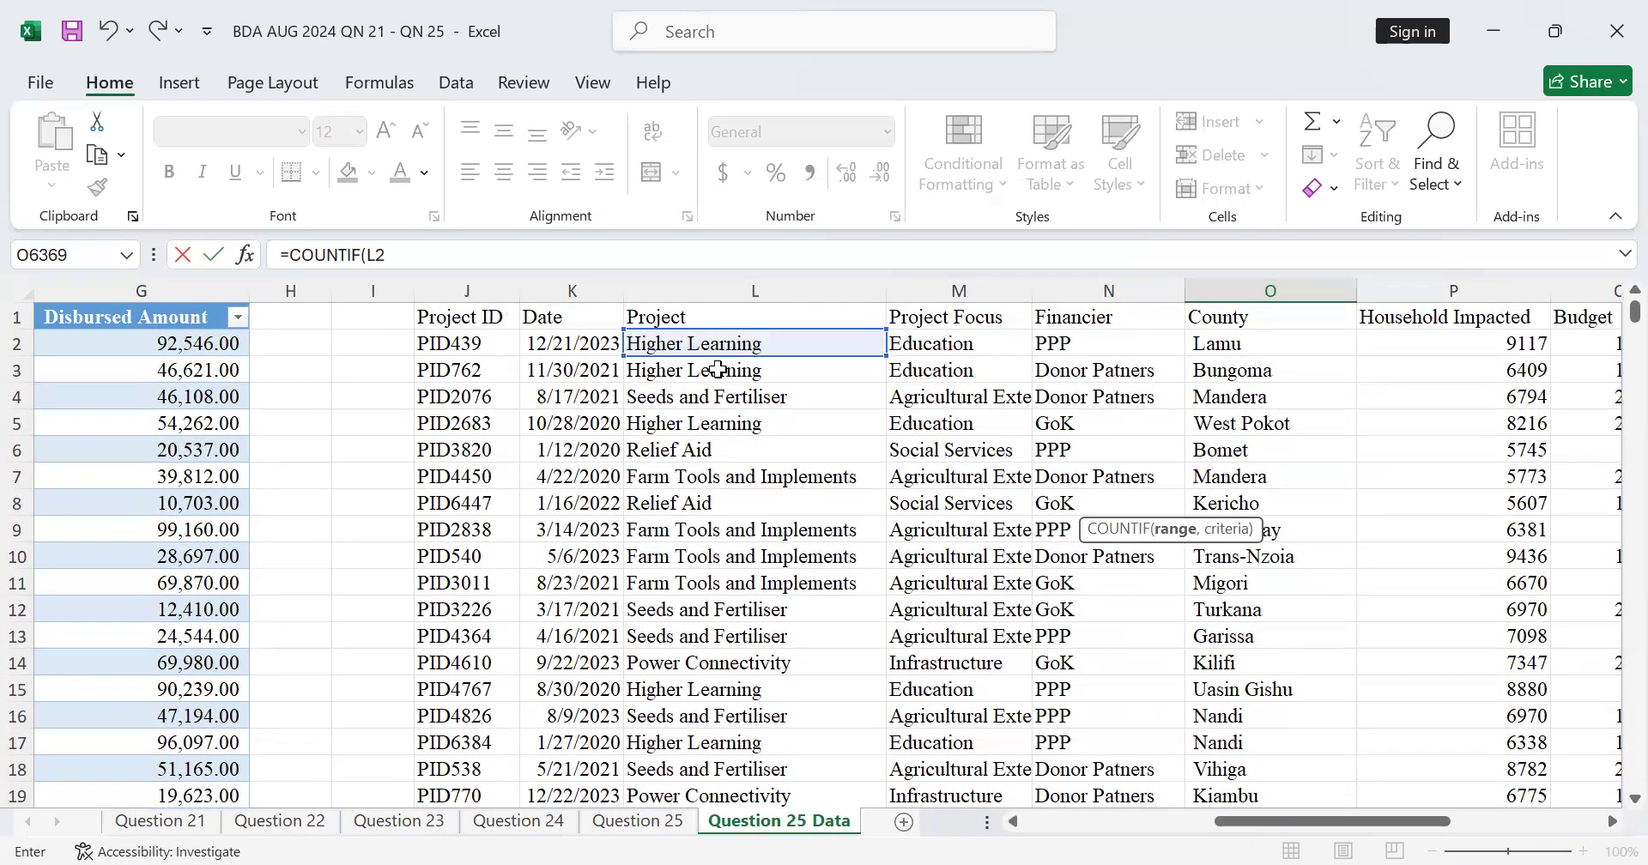
key("Return")
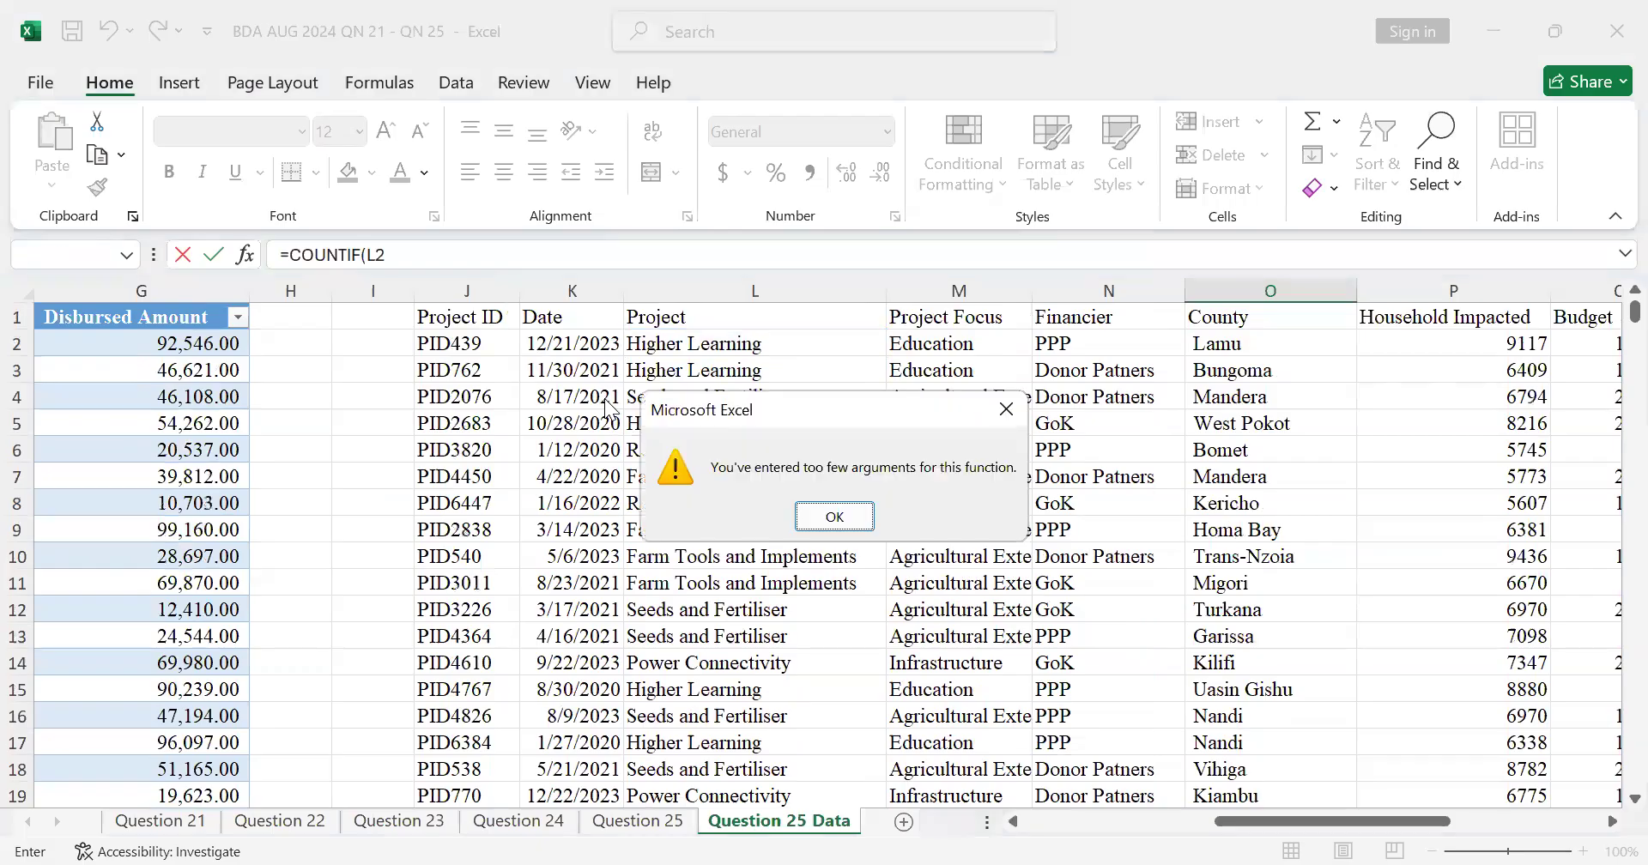
left_click(835, 516)
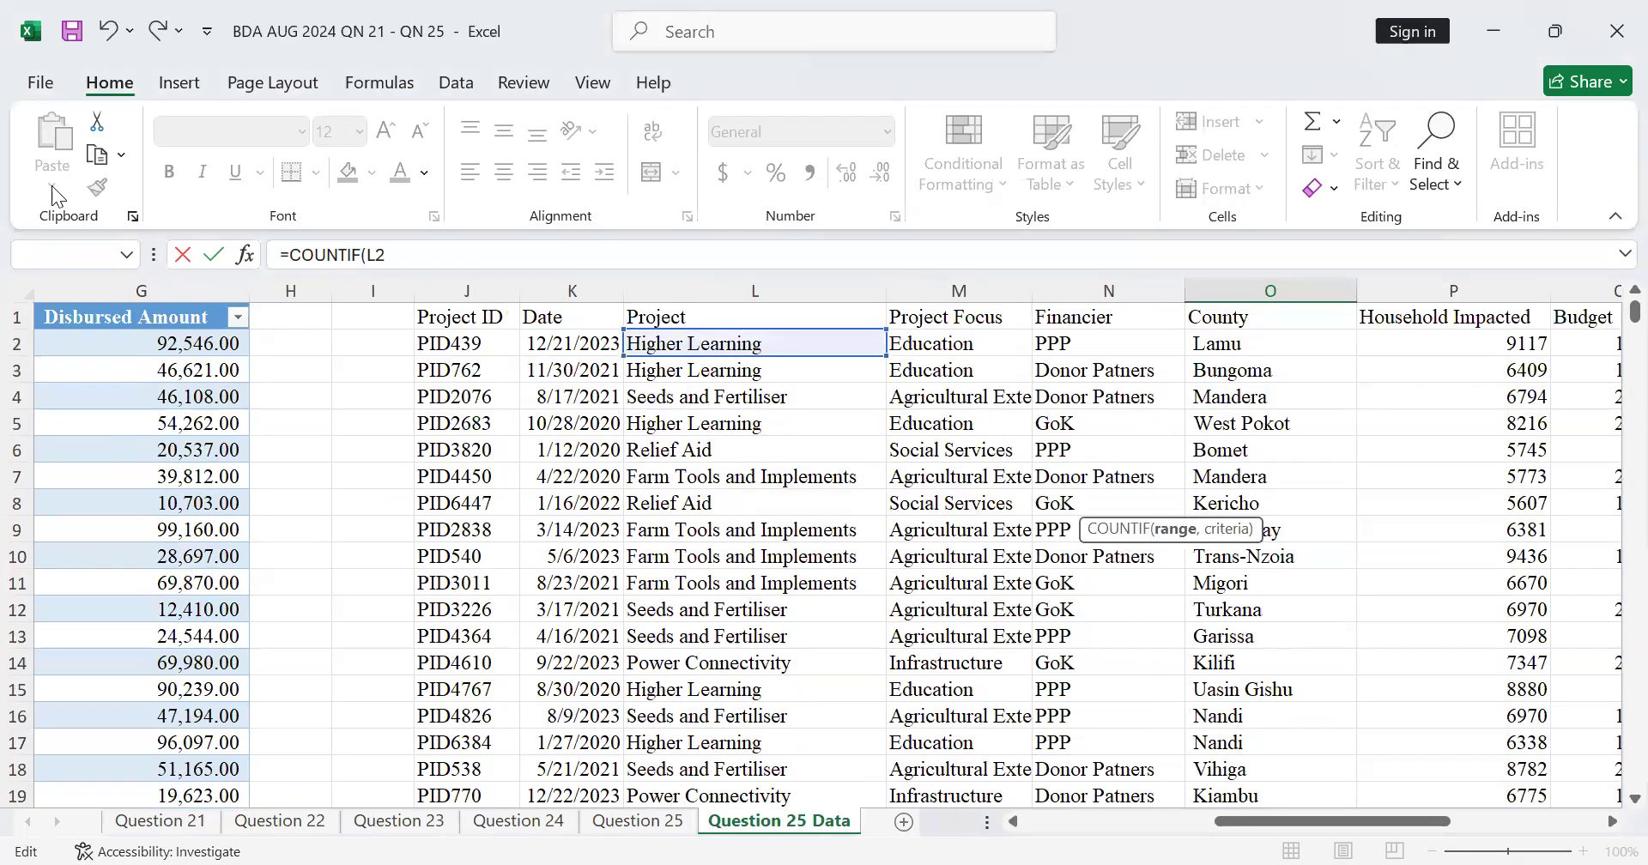
left_click(105, 33)
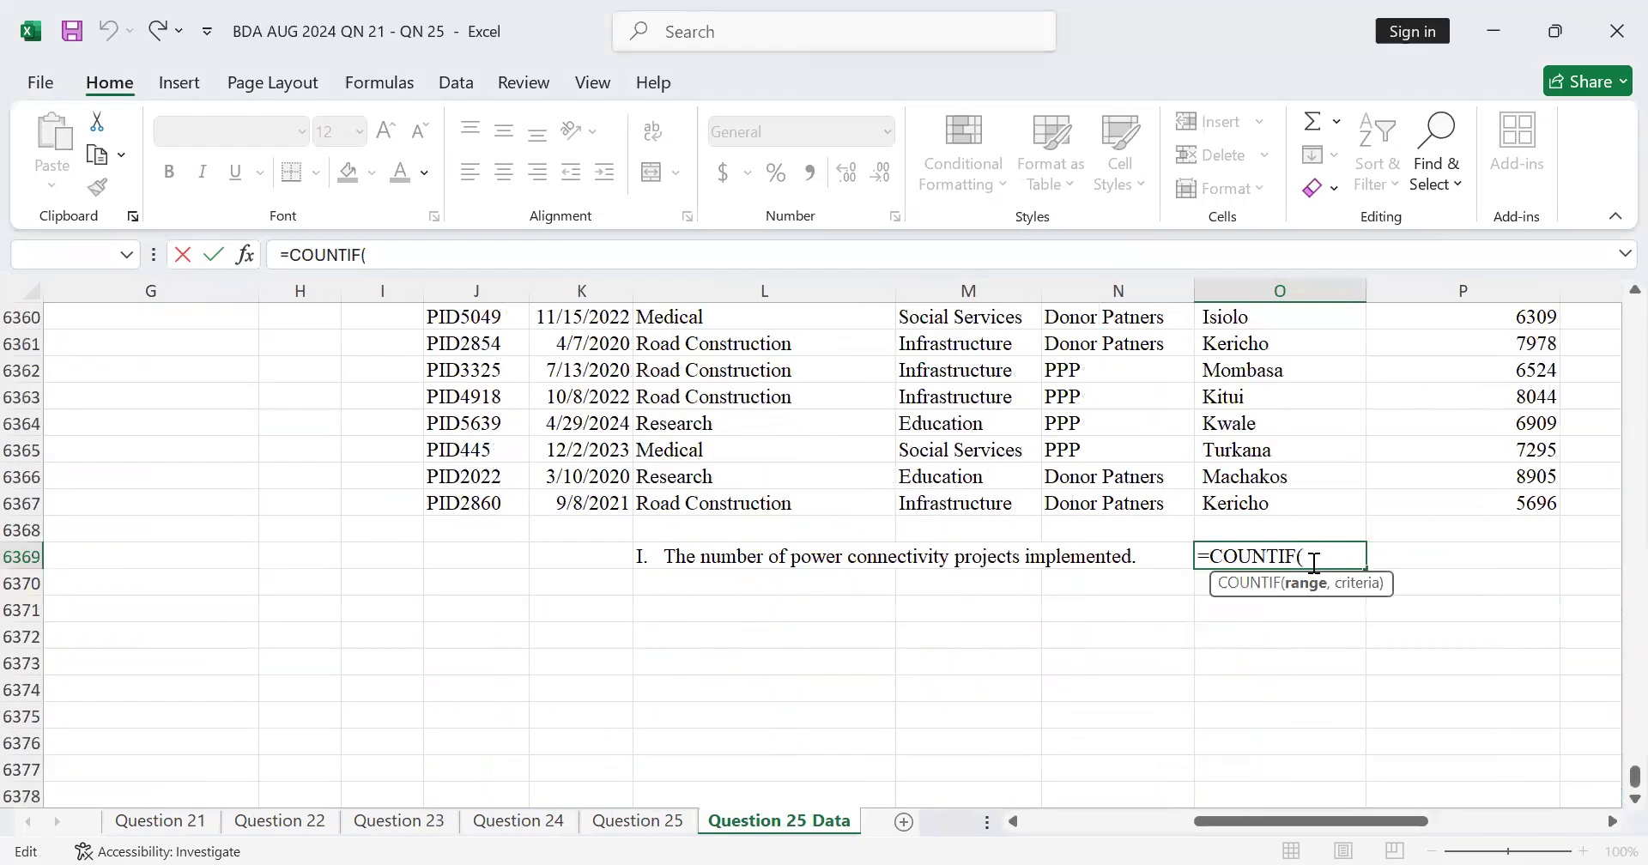
Step: Set the COUNTIF range to all entries in the Project column, L2:L6367
scroll(1314, 564, "up", 14)
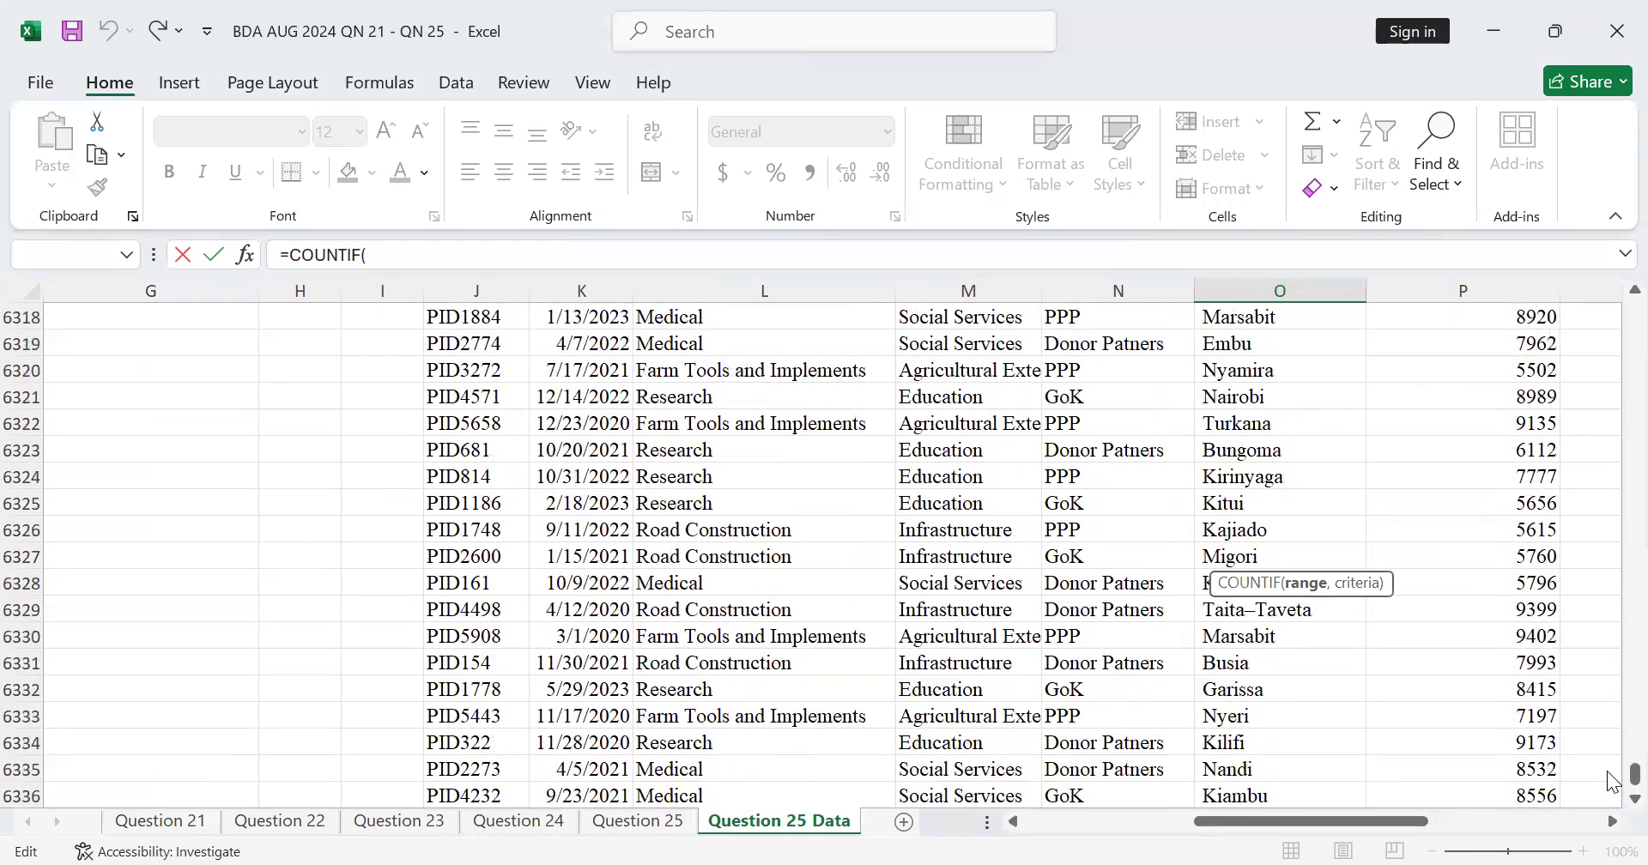
left_click_drag(1612, 776, 1601, 268)
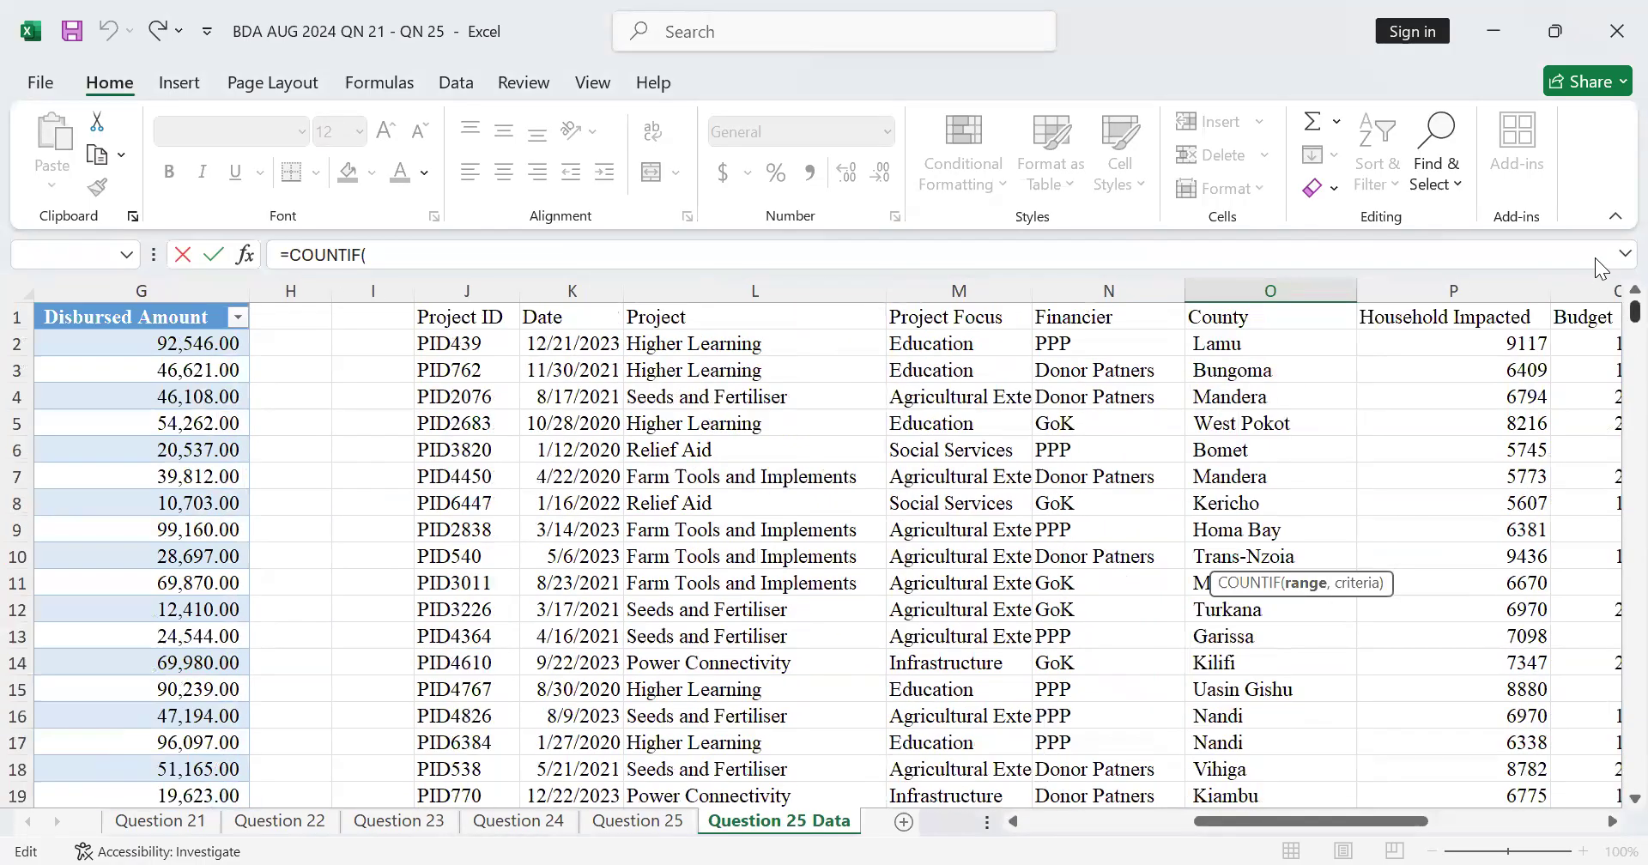
left_click(682, 344)
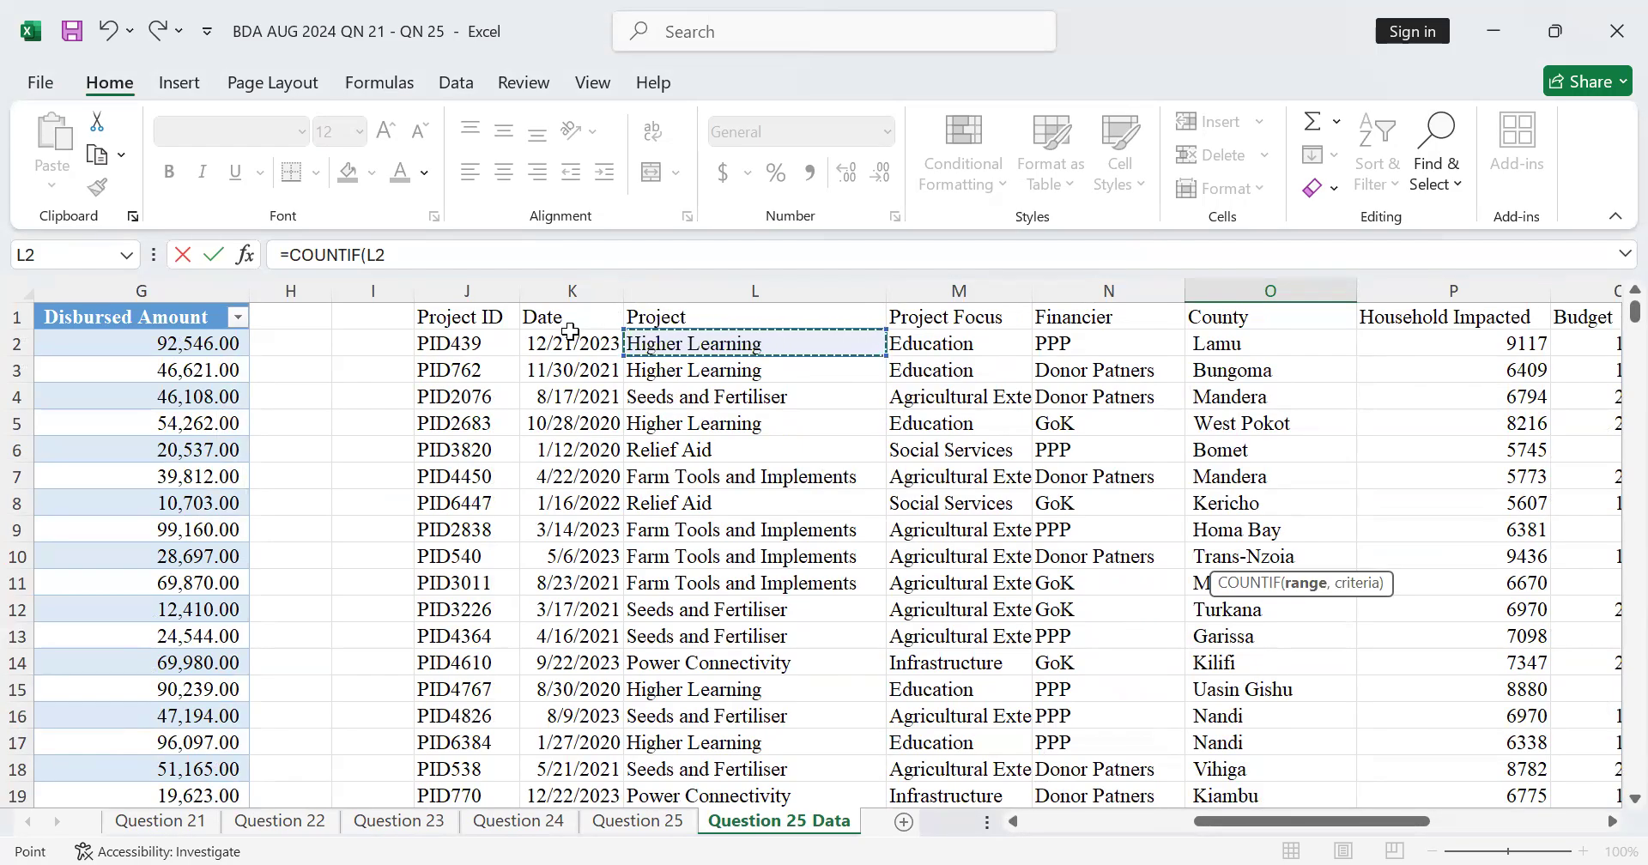
key("shift+Down")
key("shift+Down")
key("shift+Down")
key("shift+Down")
key("shift+Down")
key("shift+Down")
key("shift+Down")
key("shift+Down")
key("shift+Down")
key("shift+Down")
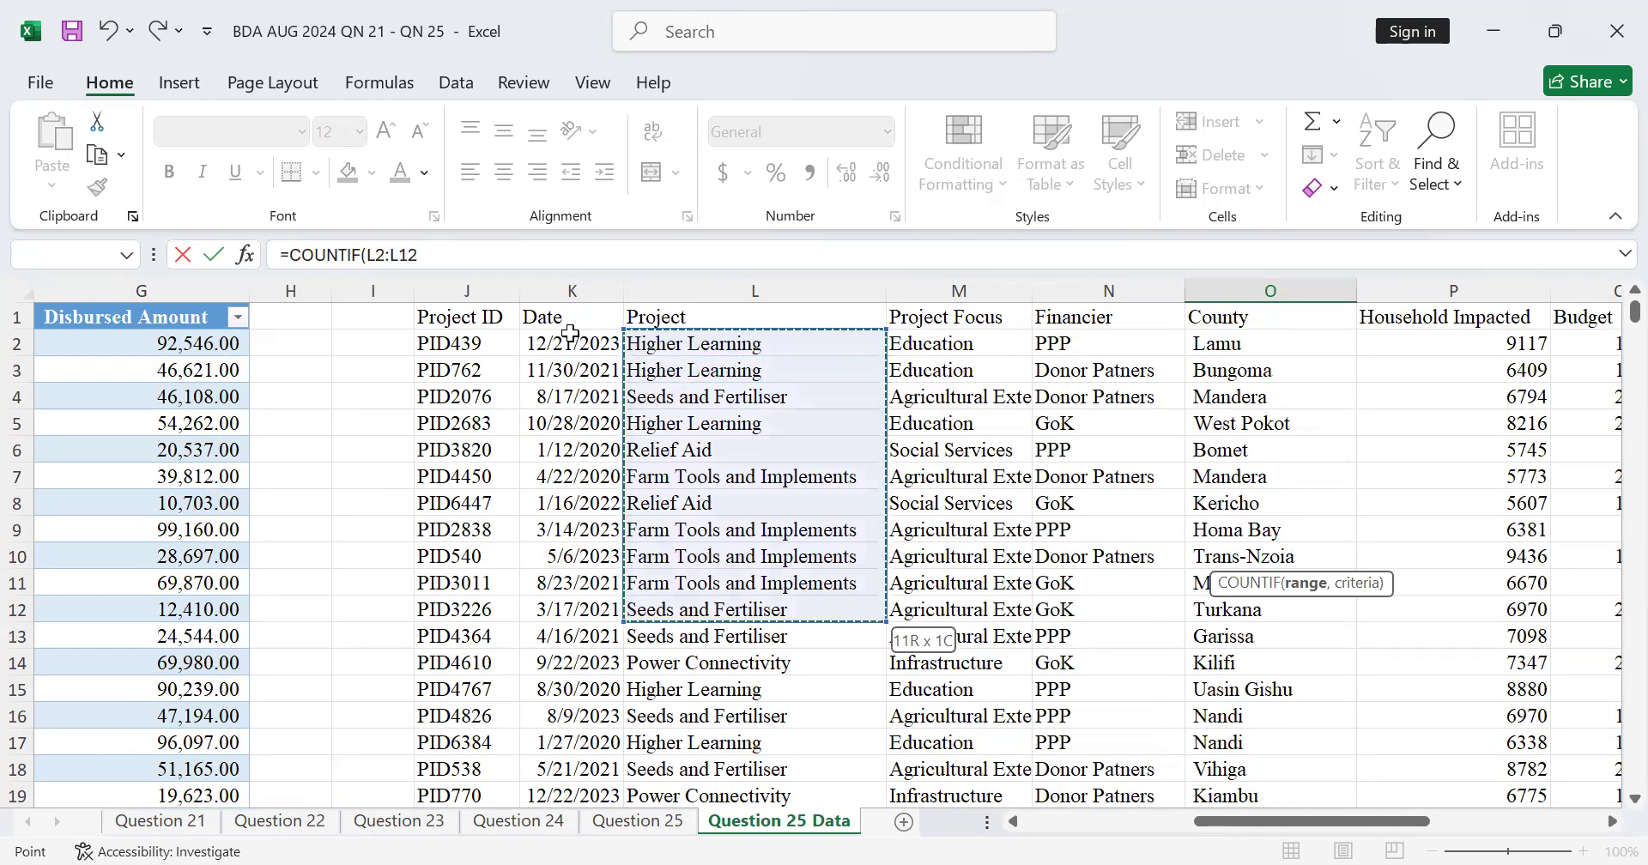
key("ctrl+shift+Down")
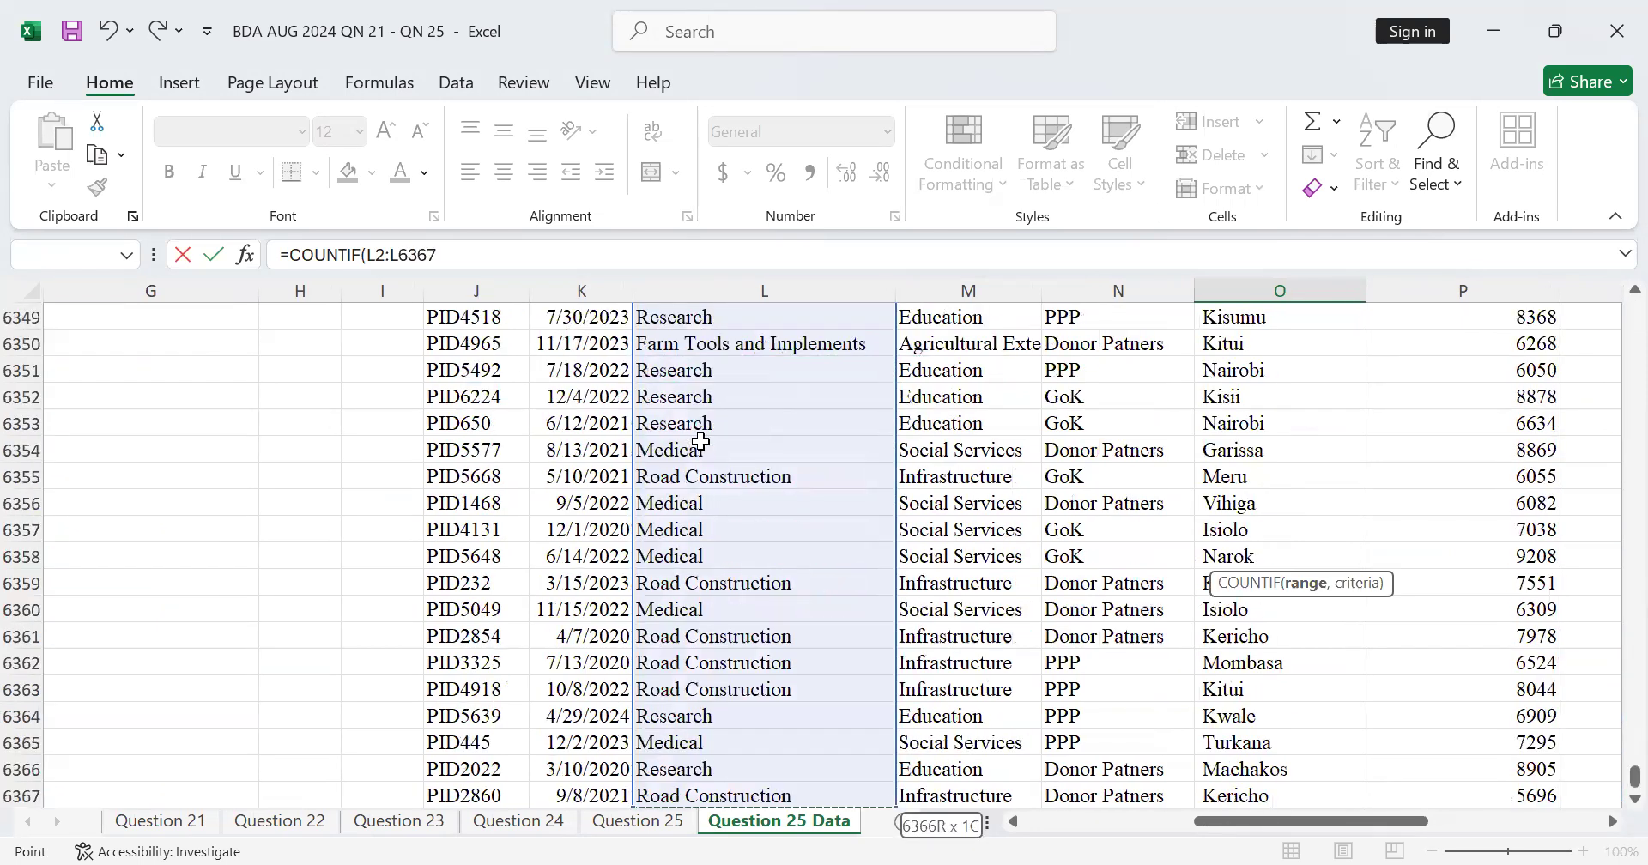
scroll(702, 441, "down", 3)
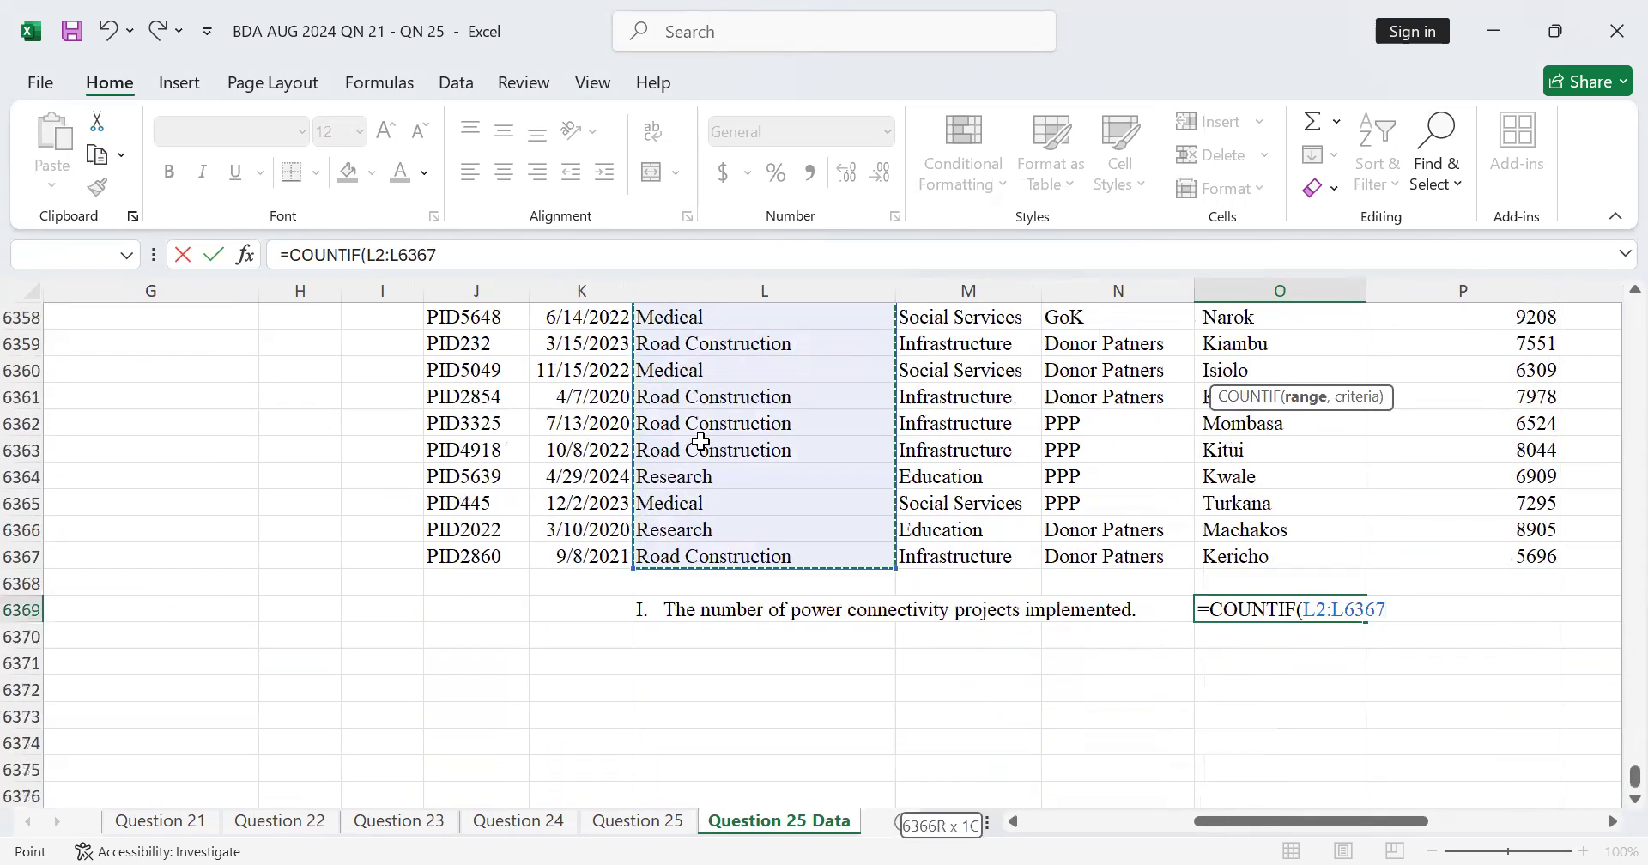
scroll(701, 441, "up", 4)
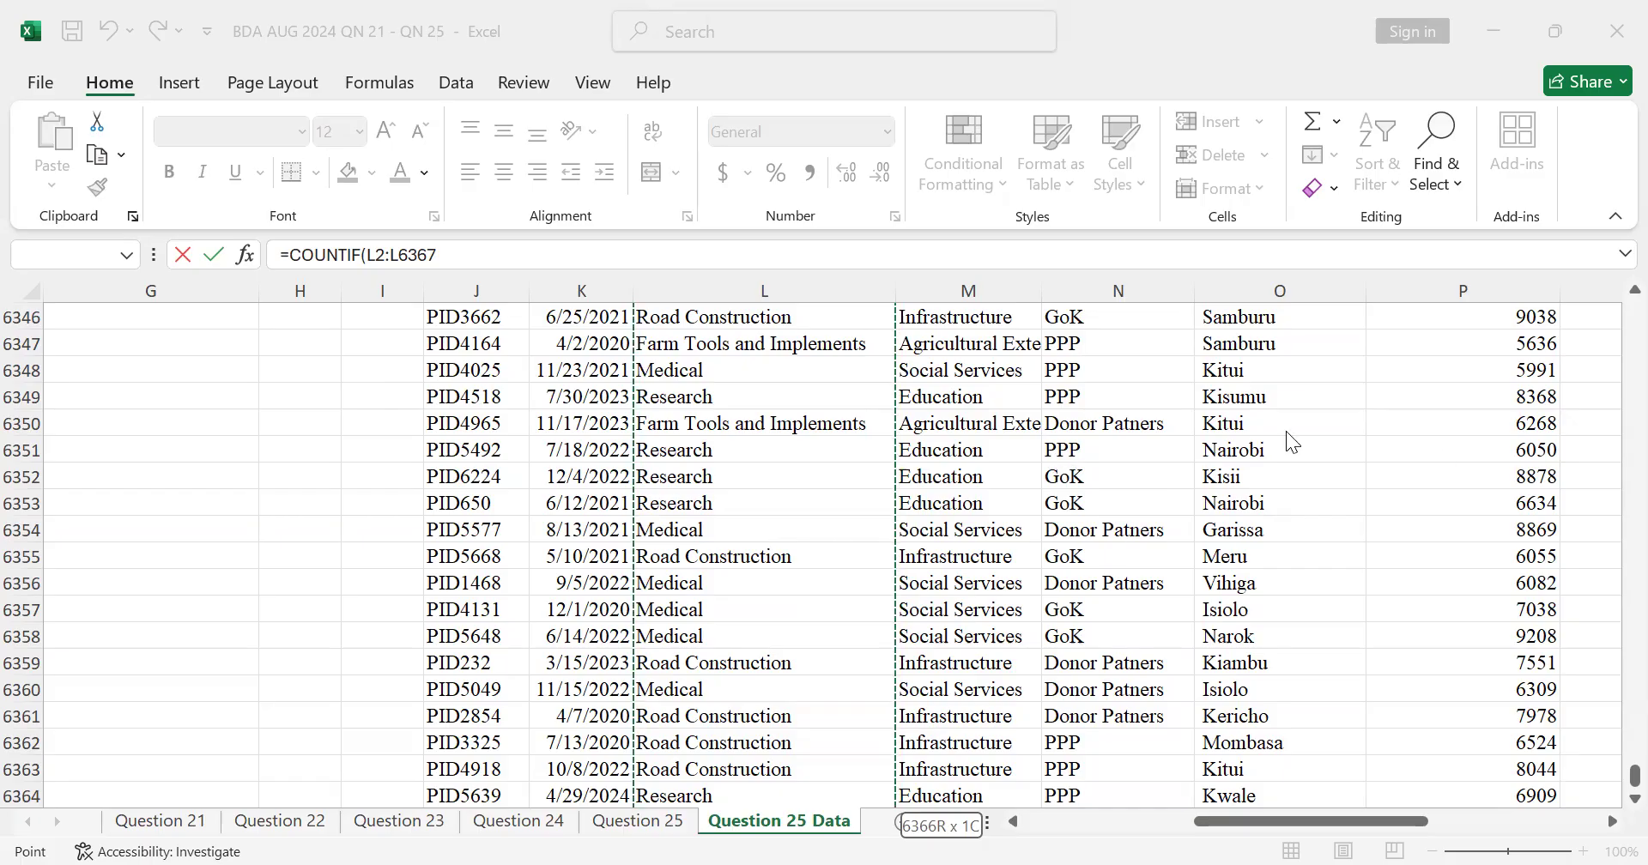
left_click(1607, 774)
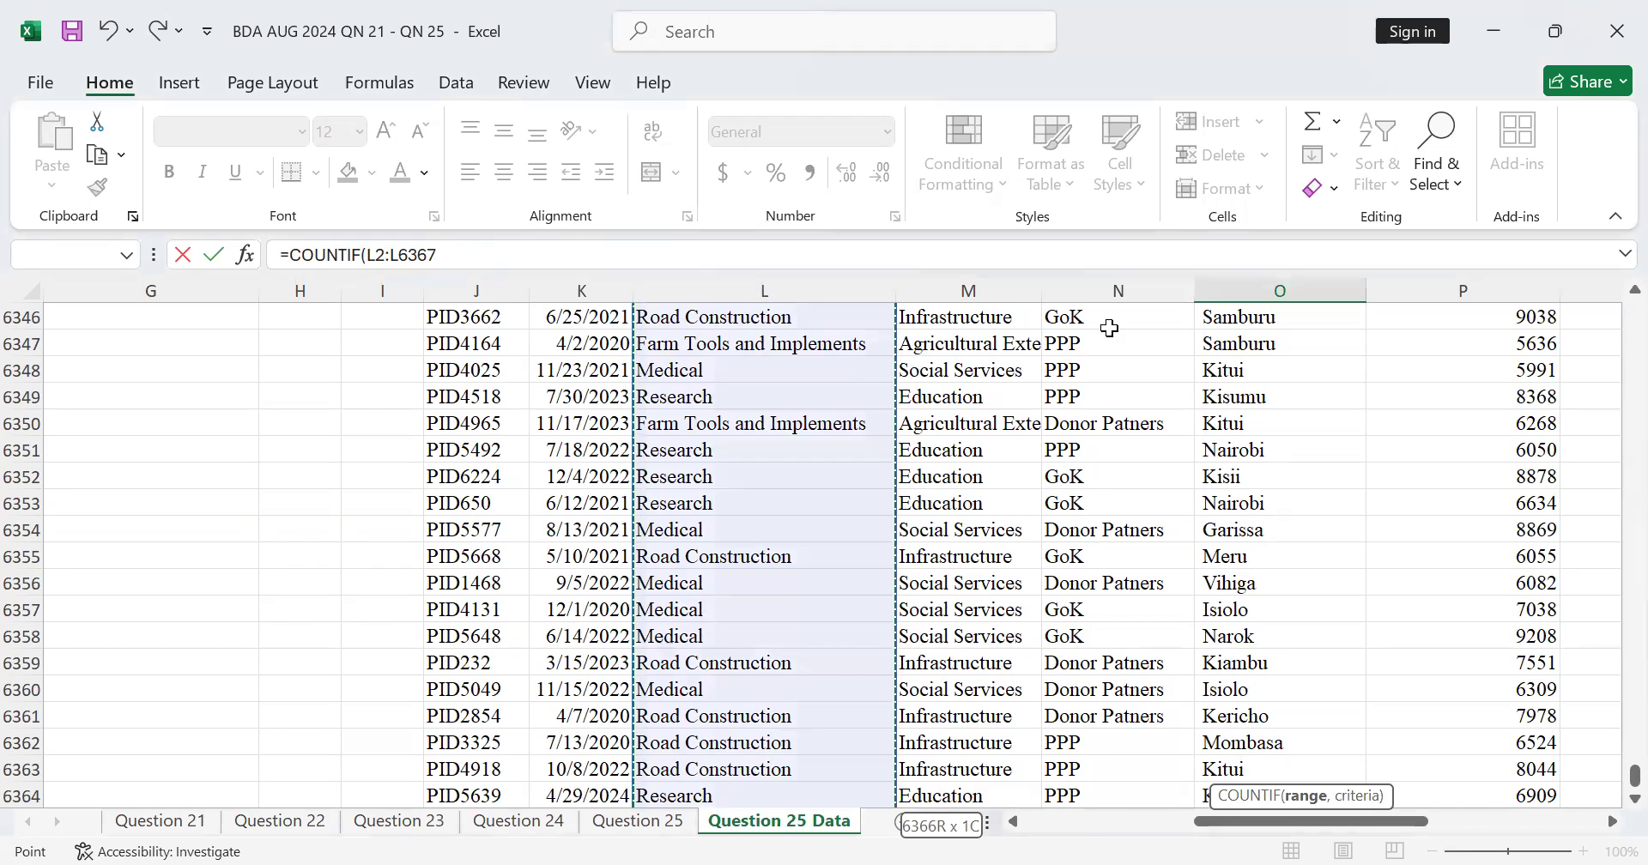
left_click(1605, 793)
left_click(1607, 773)
scroll(900, 551, "down", 2)
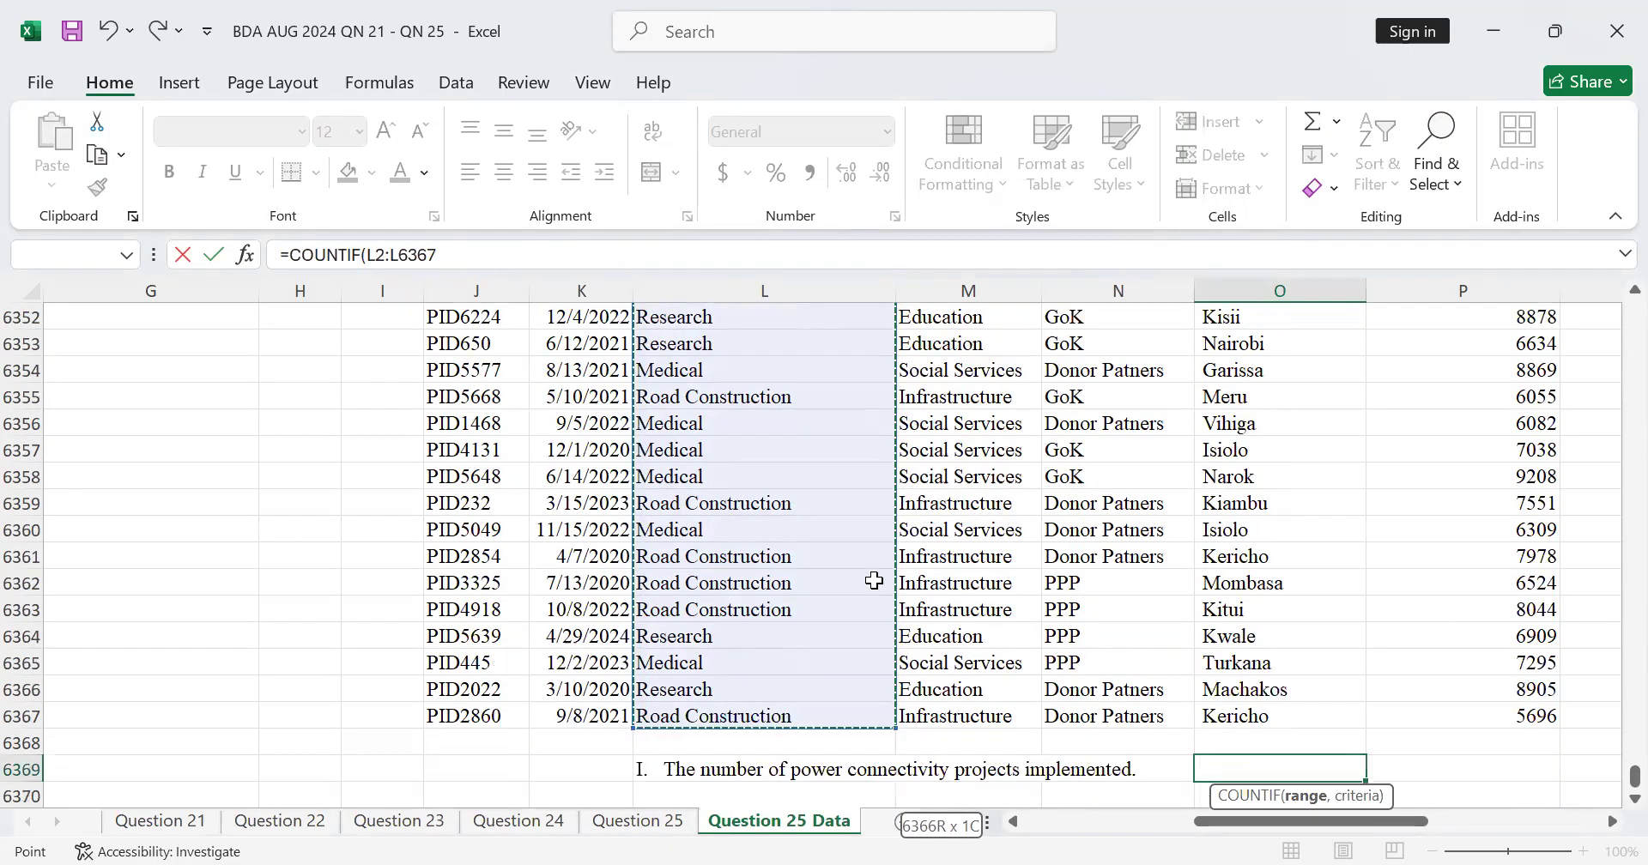
Step: Finish the range argument of the COUNTIF in O6369 and move on to its criteria argument
scroll(673, 577, "down", 1)
scroll(772, 560, "up", 5)
scroll(760, 604, "up", 1)
scroll(755, 583, "down", 5)
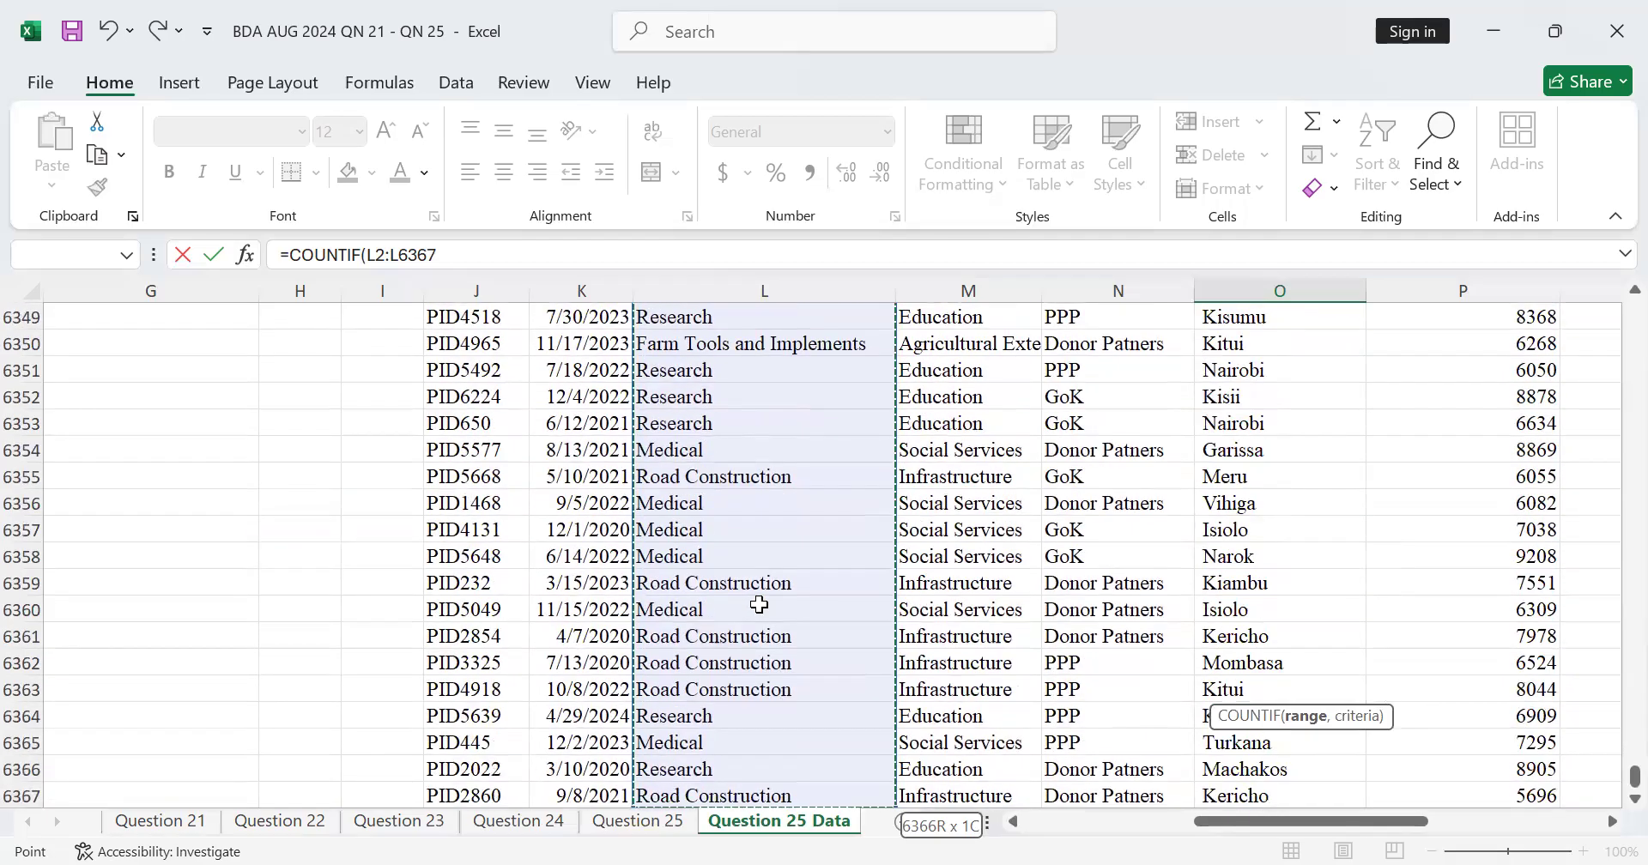
scroll(755, 583, "down", 3)
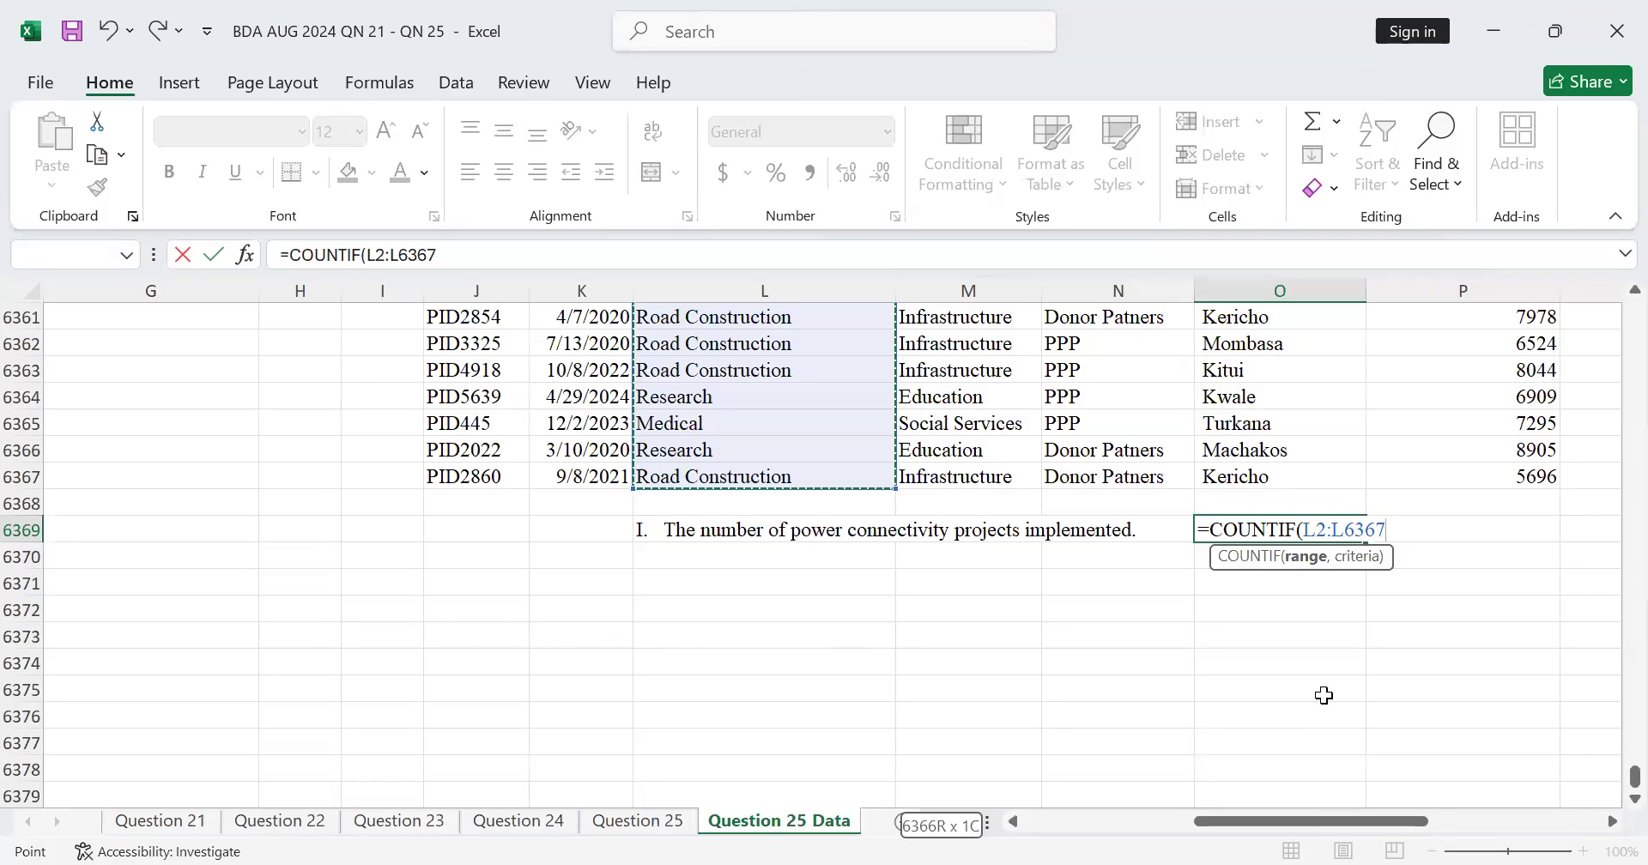
type(",")
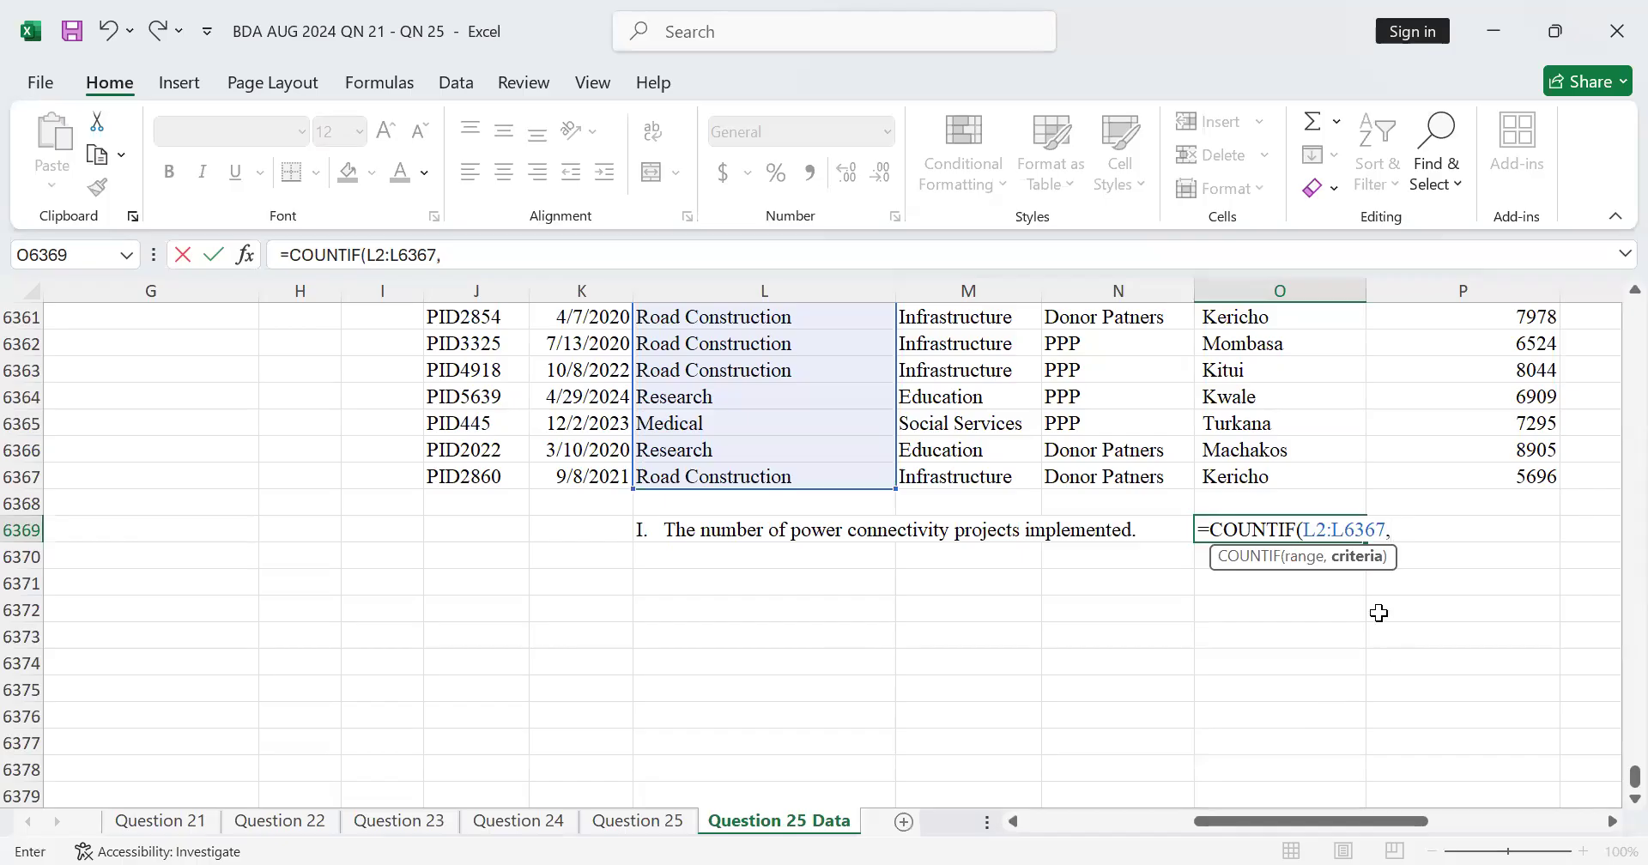
Step: Look through the entries in the Project column to check how the project names are written
scroll(775, 444, "up", 16)
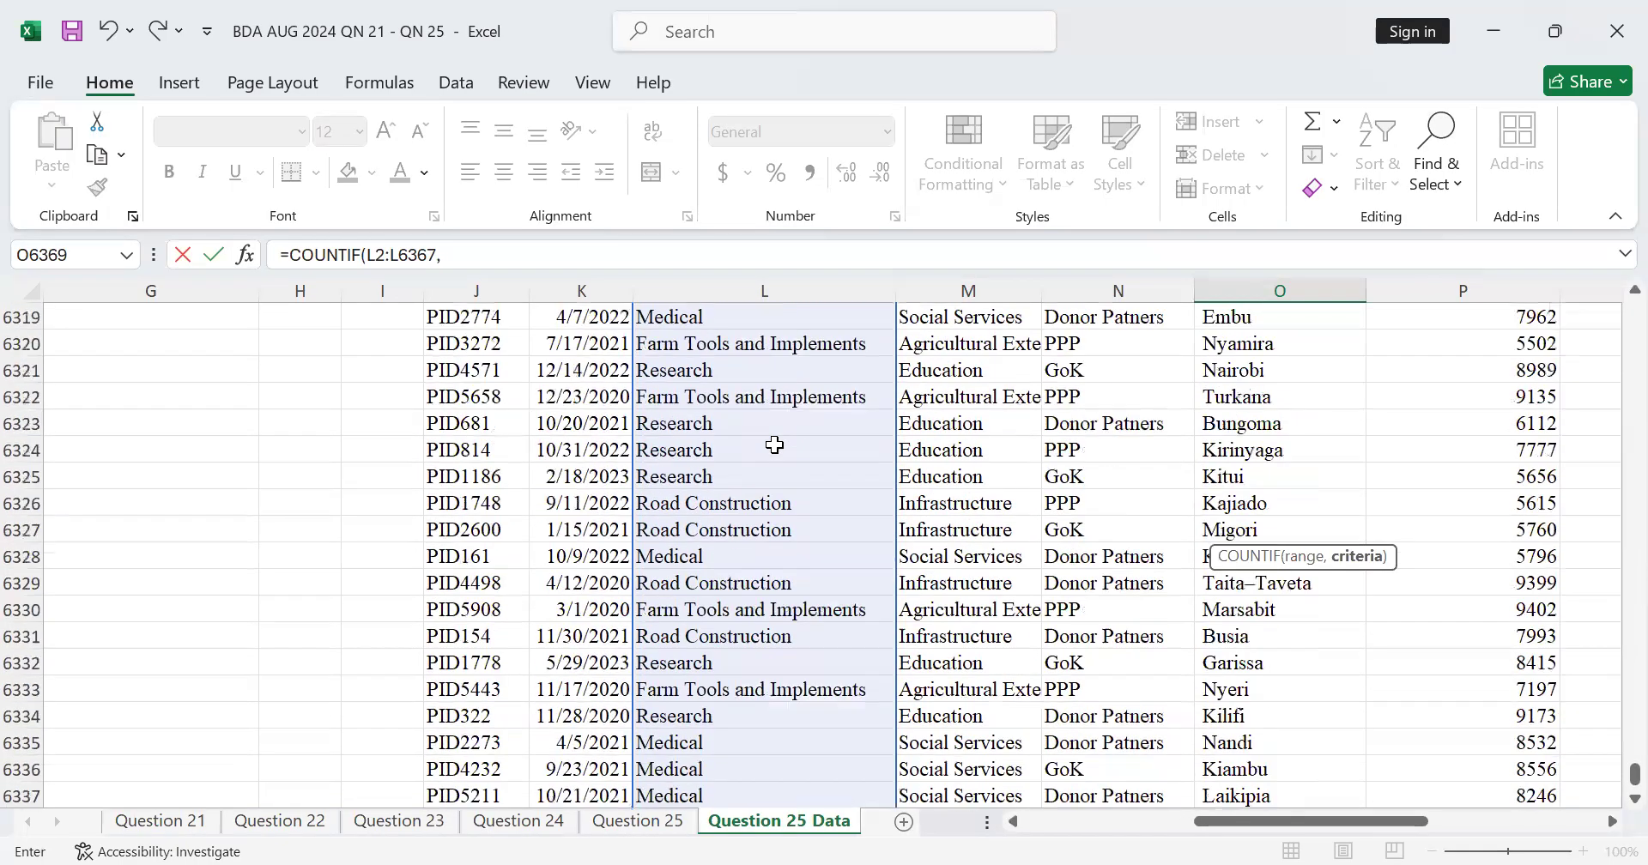
scroll(775, 445, "up", 19)
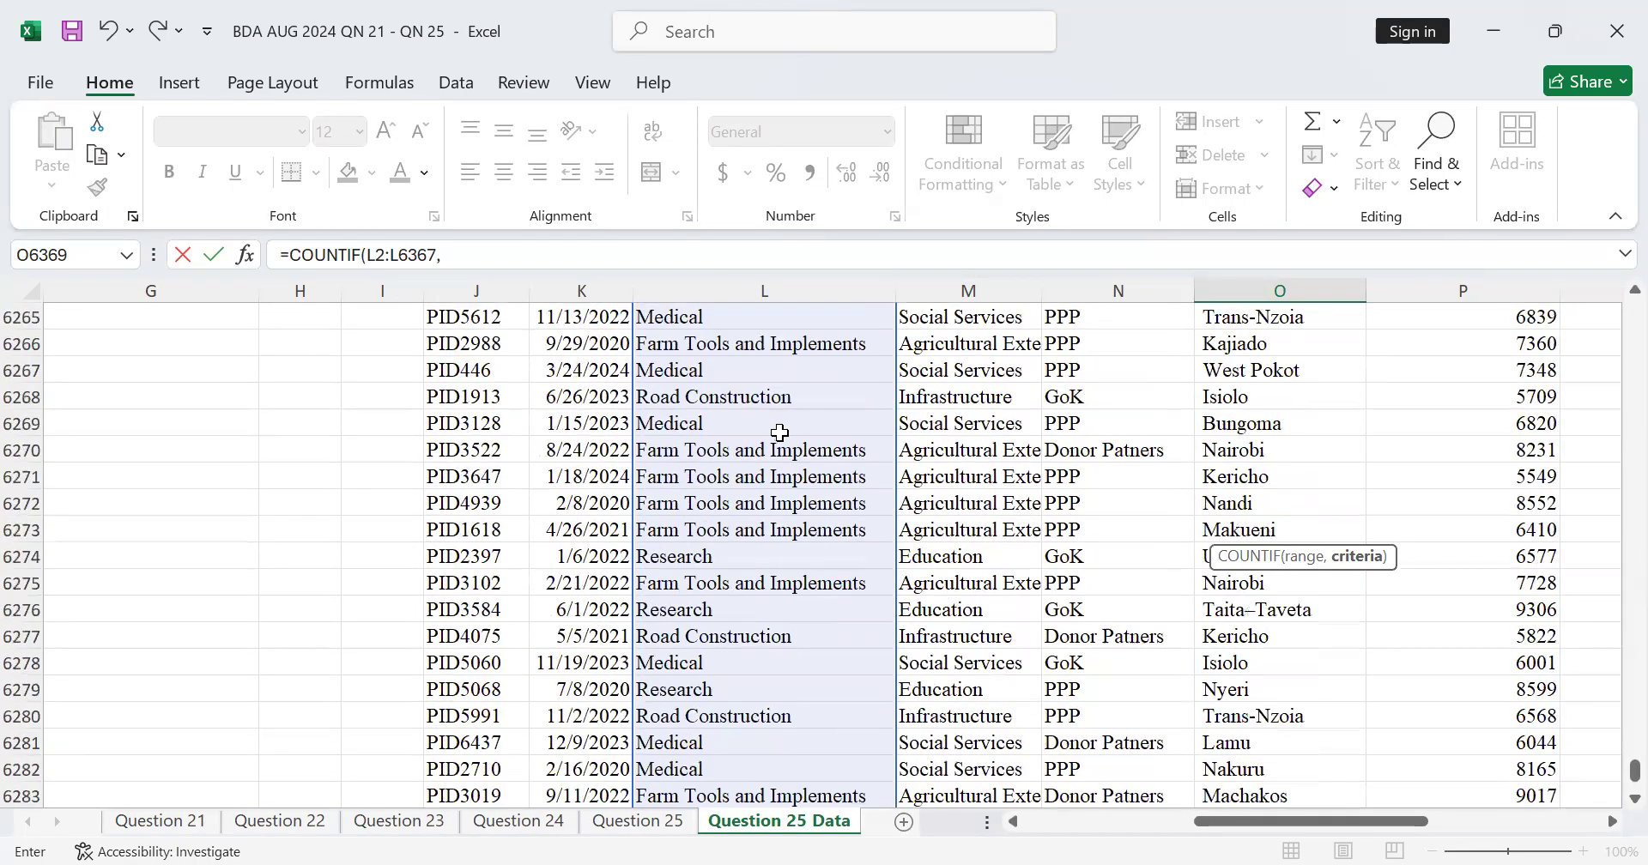
scroll(779, 433, "up", 13)
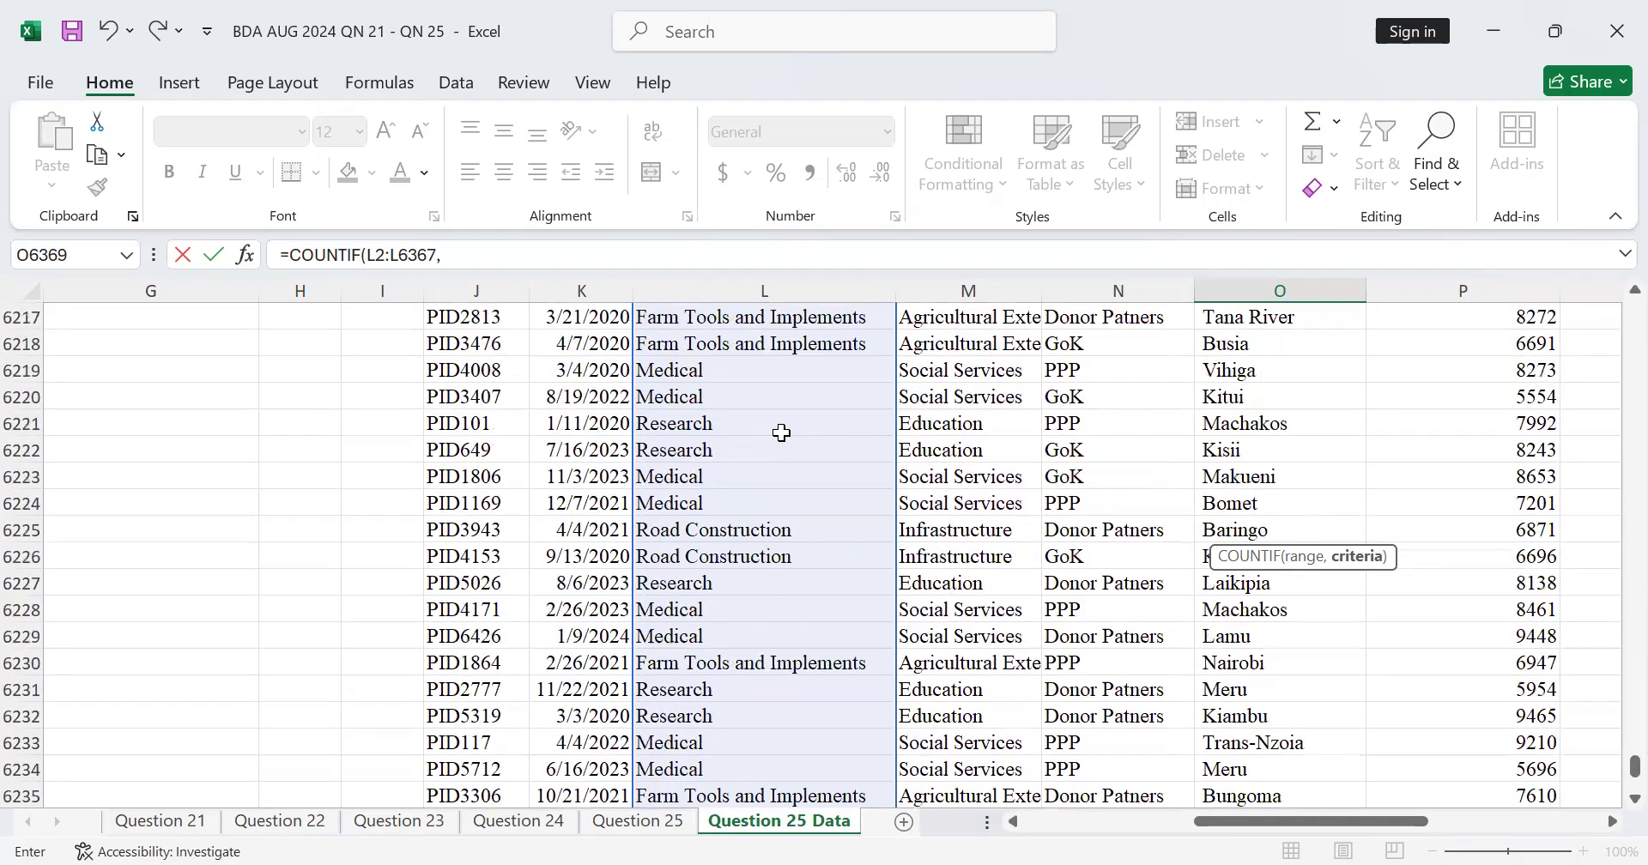
scroll(781, 433, "up", 20)
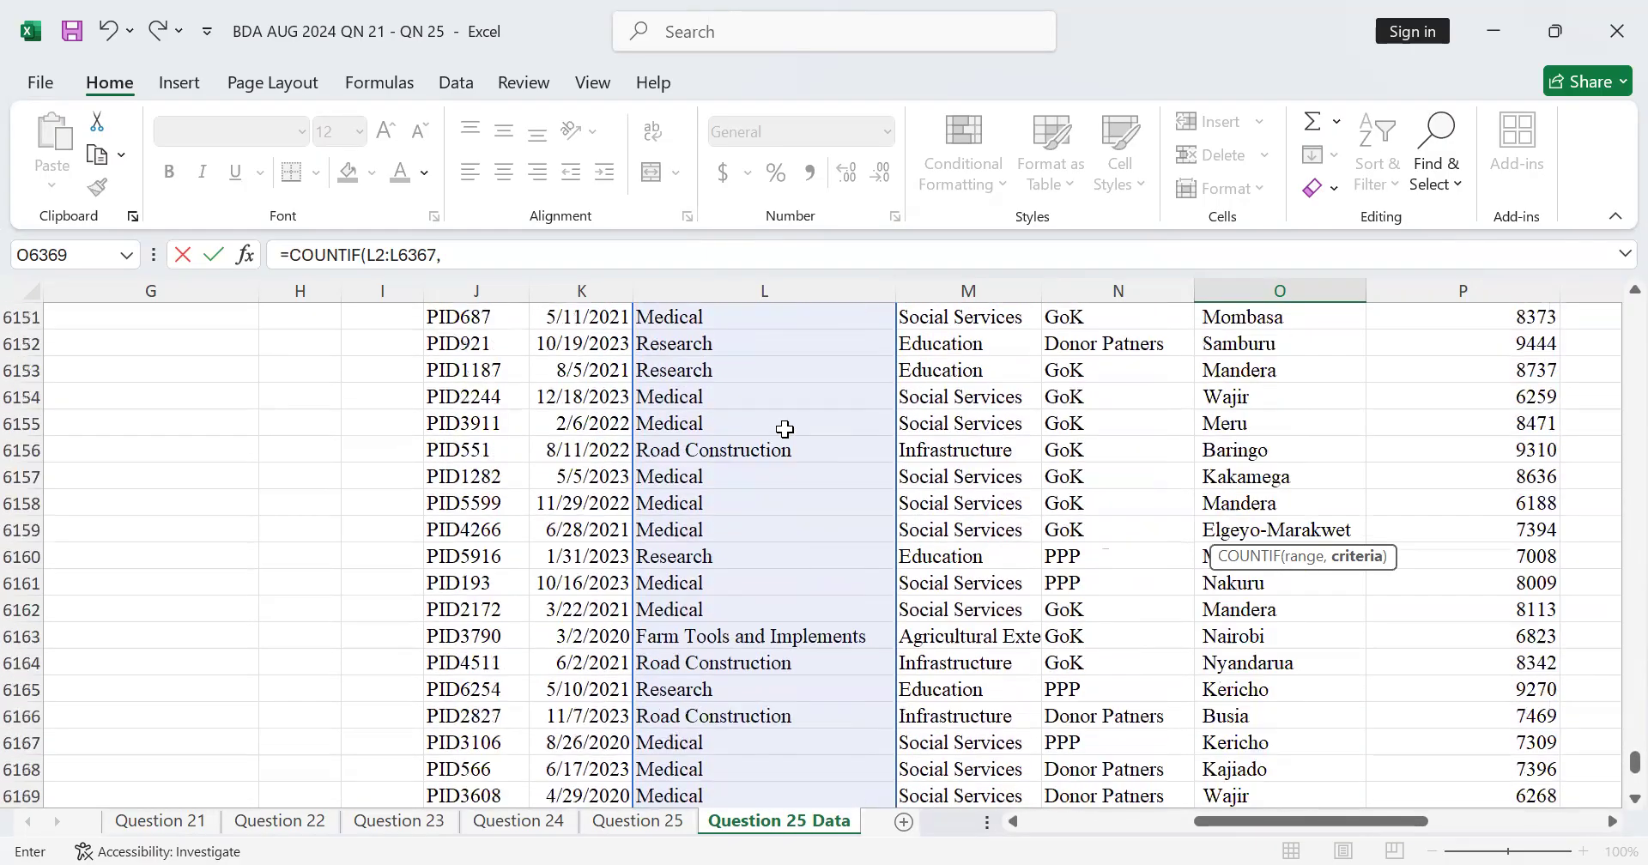
scroll(785, 429, "up", 20)
scroll(785, 429, "up", 20)
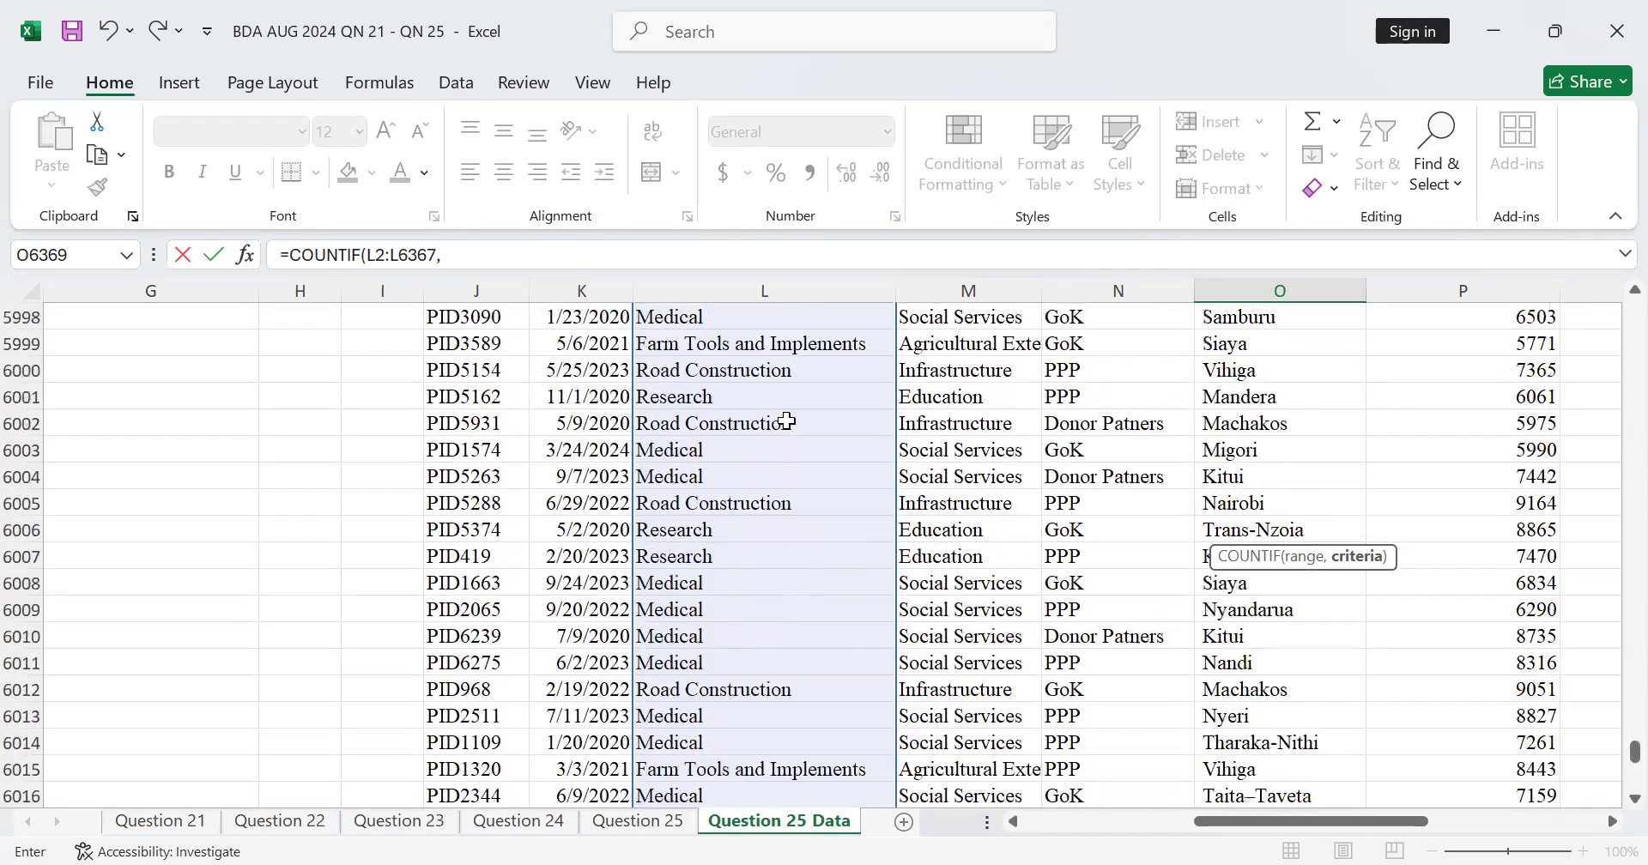
scroll(787, 421, "up", 20)
scroll(786, 421, "up", 20)
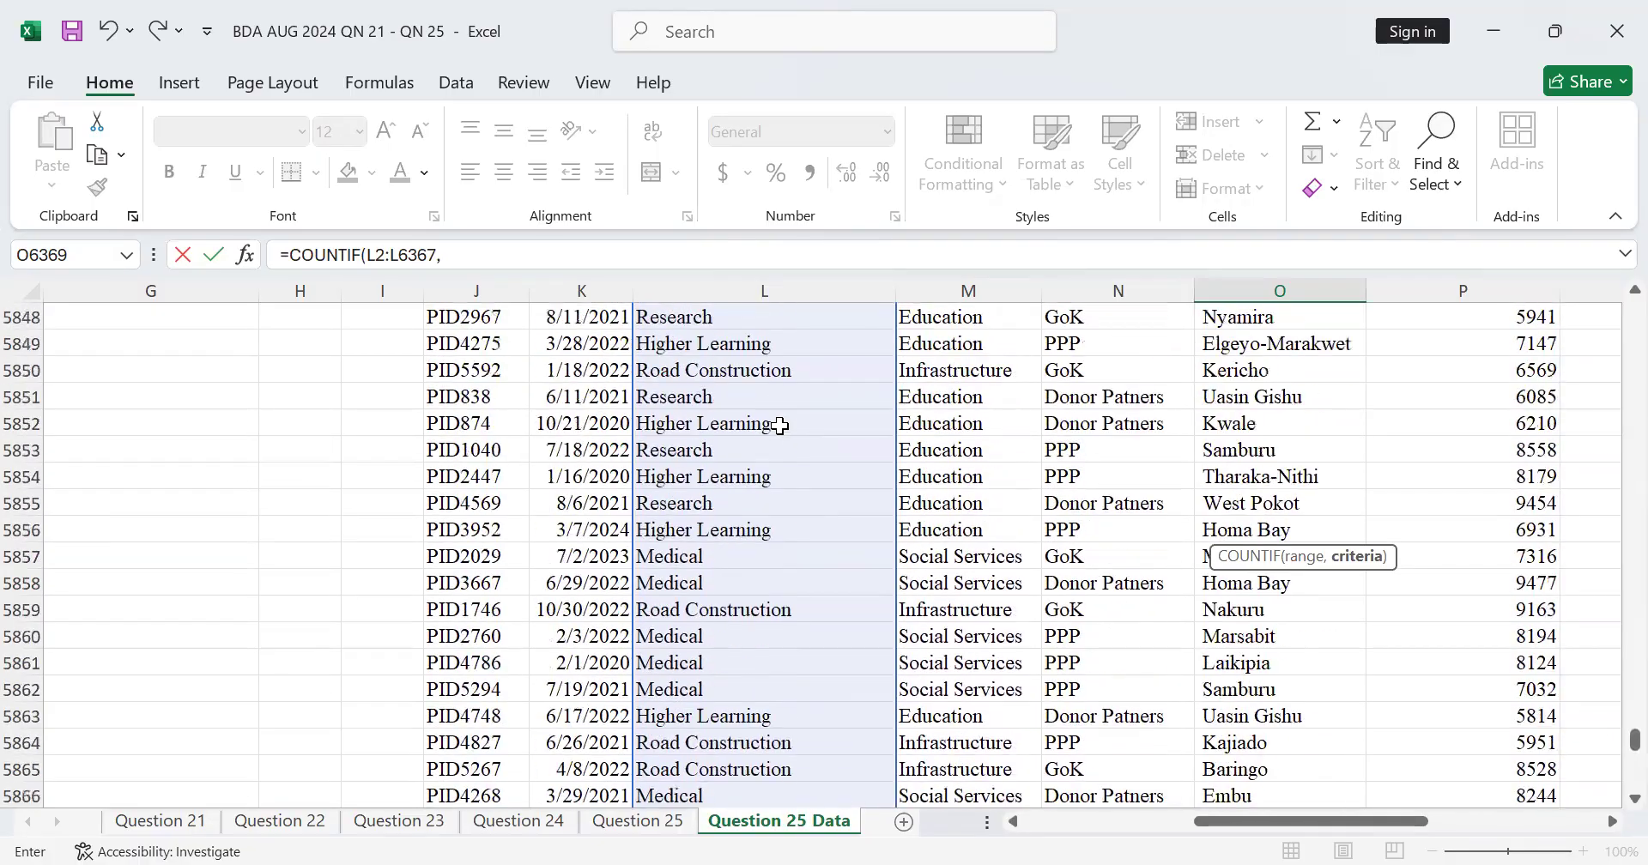
scroll(781, 424, "down", 20)
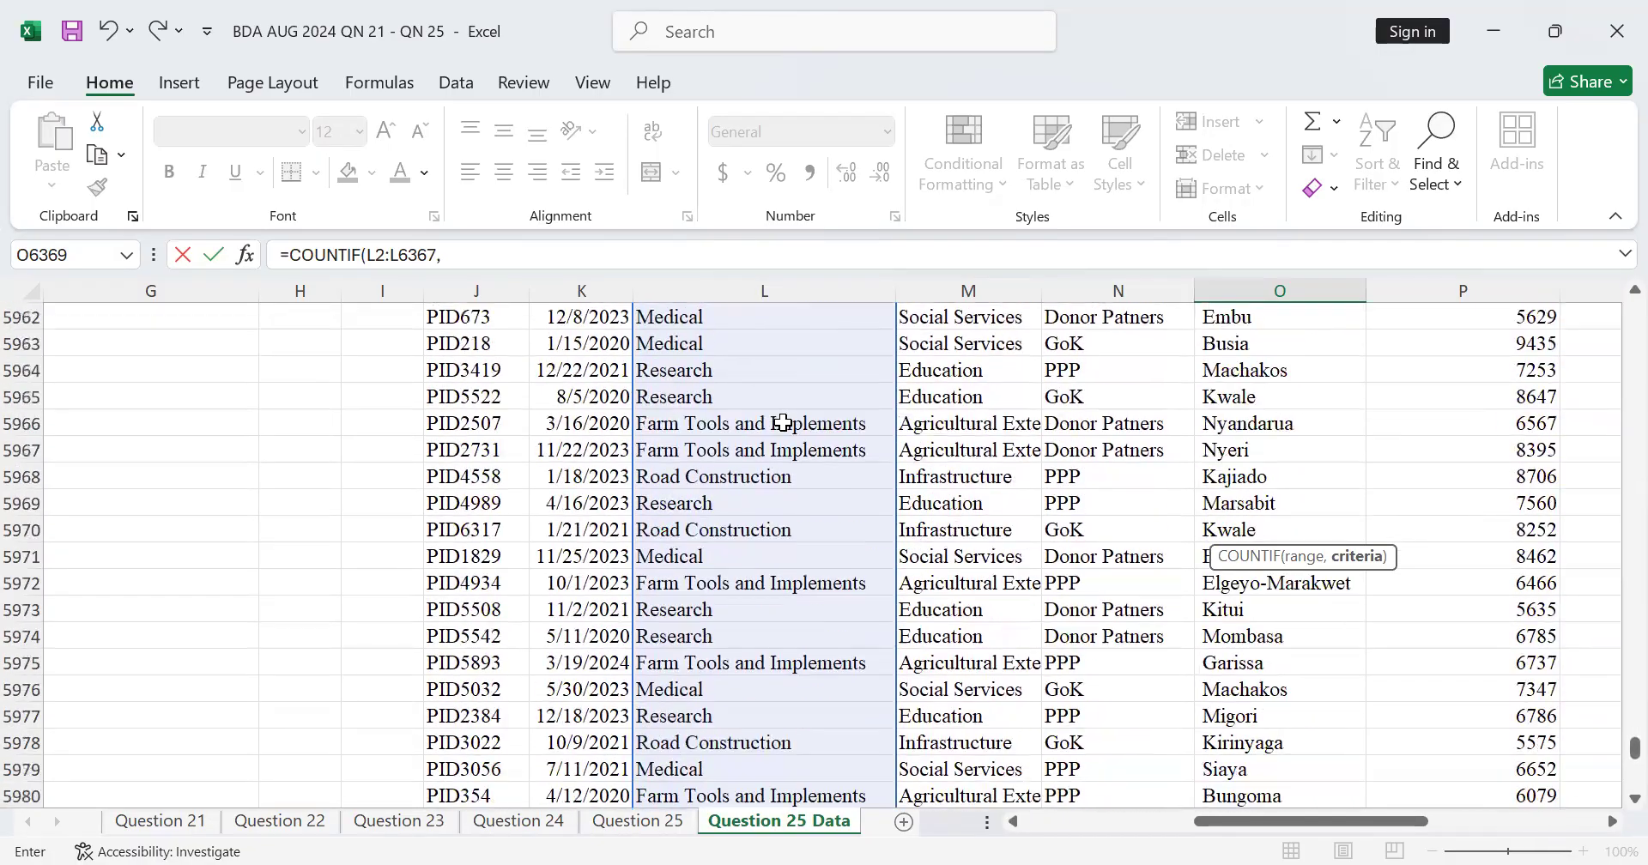
scroll(783, 422, "down", 20)
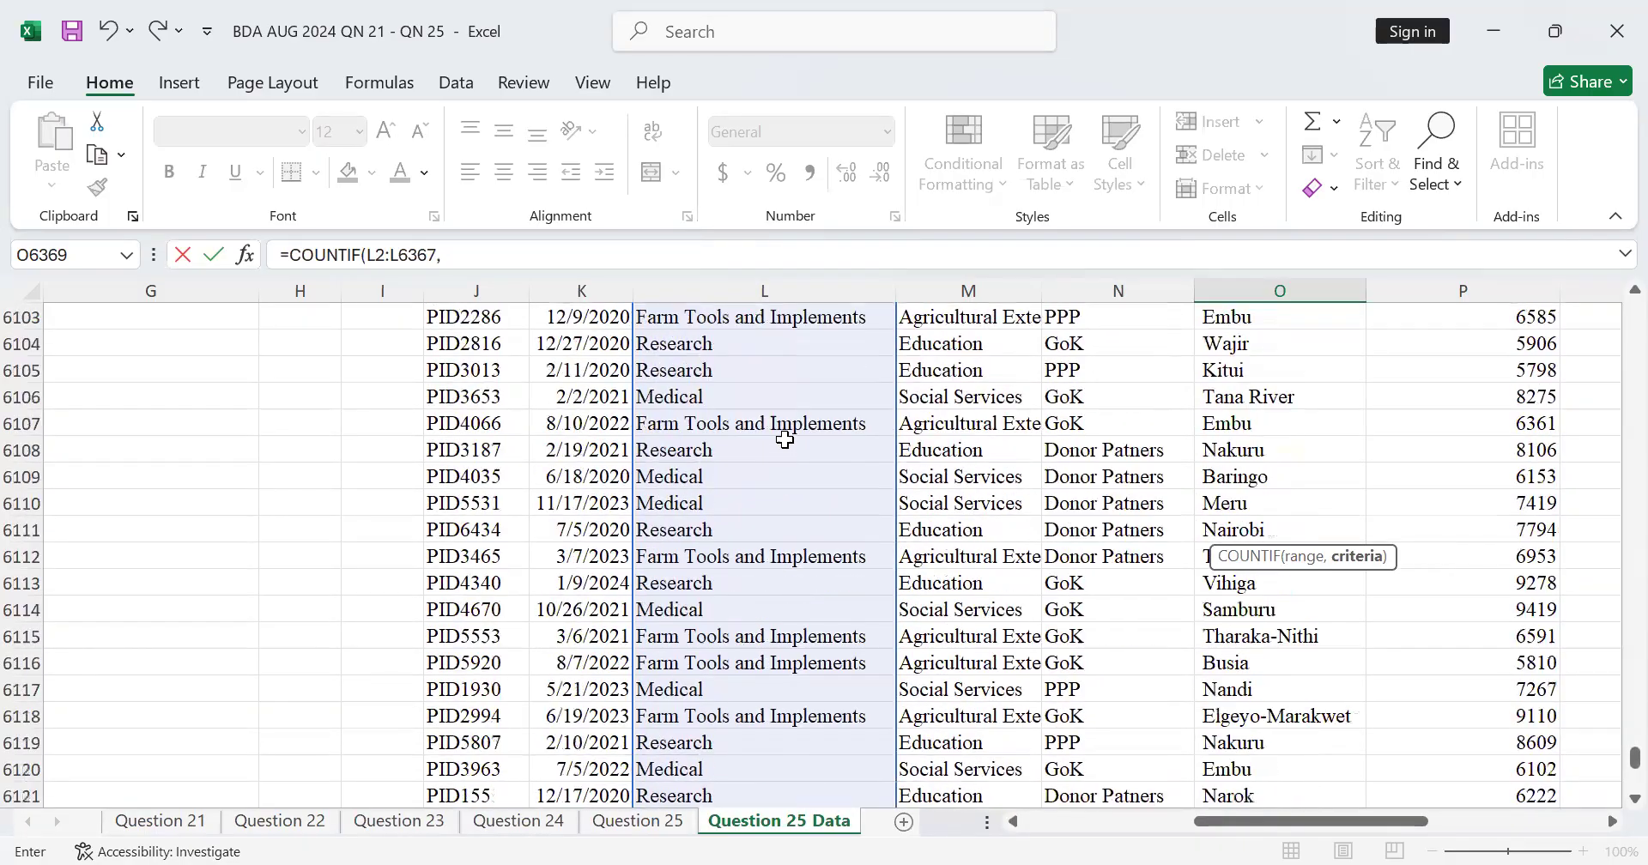
scroll(785, 439, "down", 20)
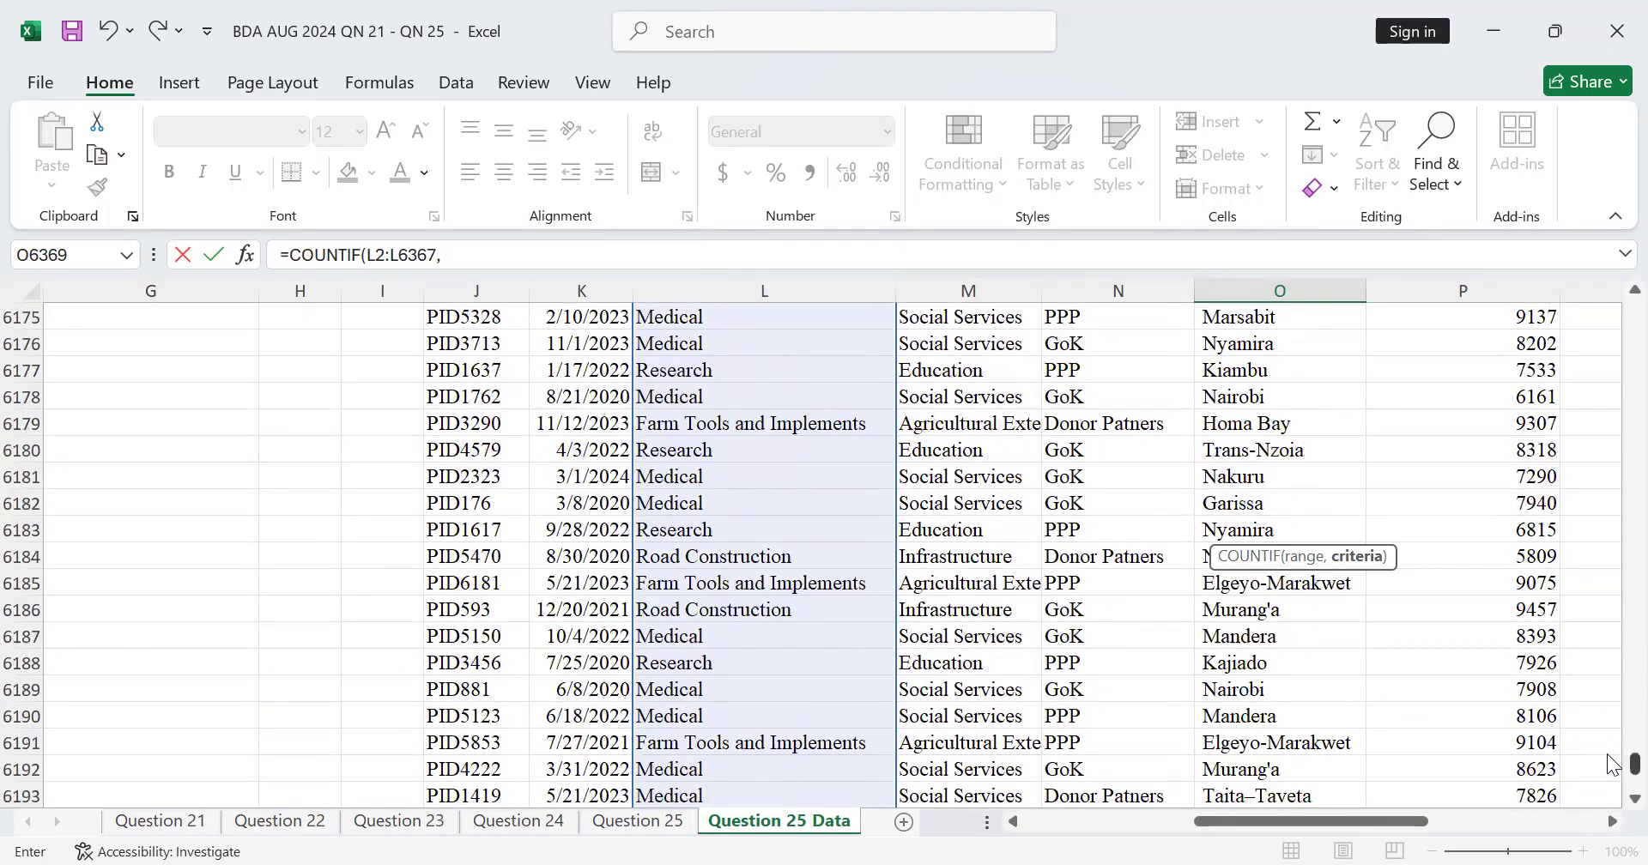
scroll(1612, 764, "down", 20)
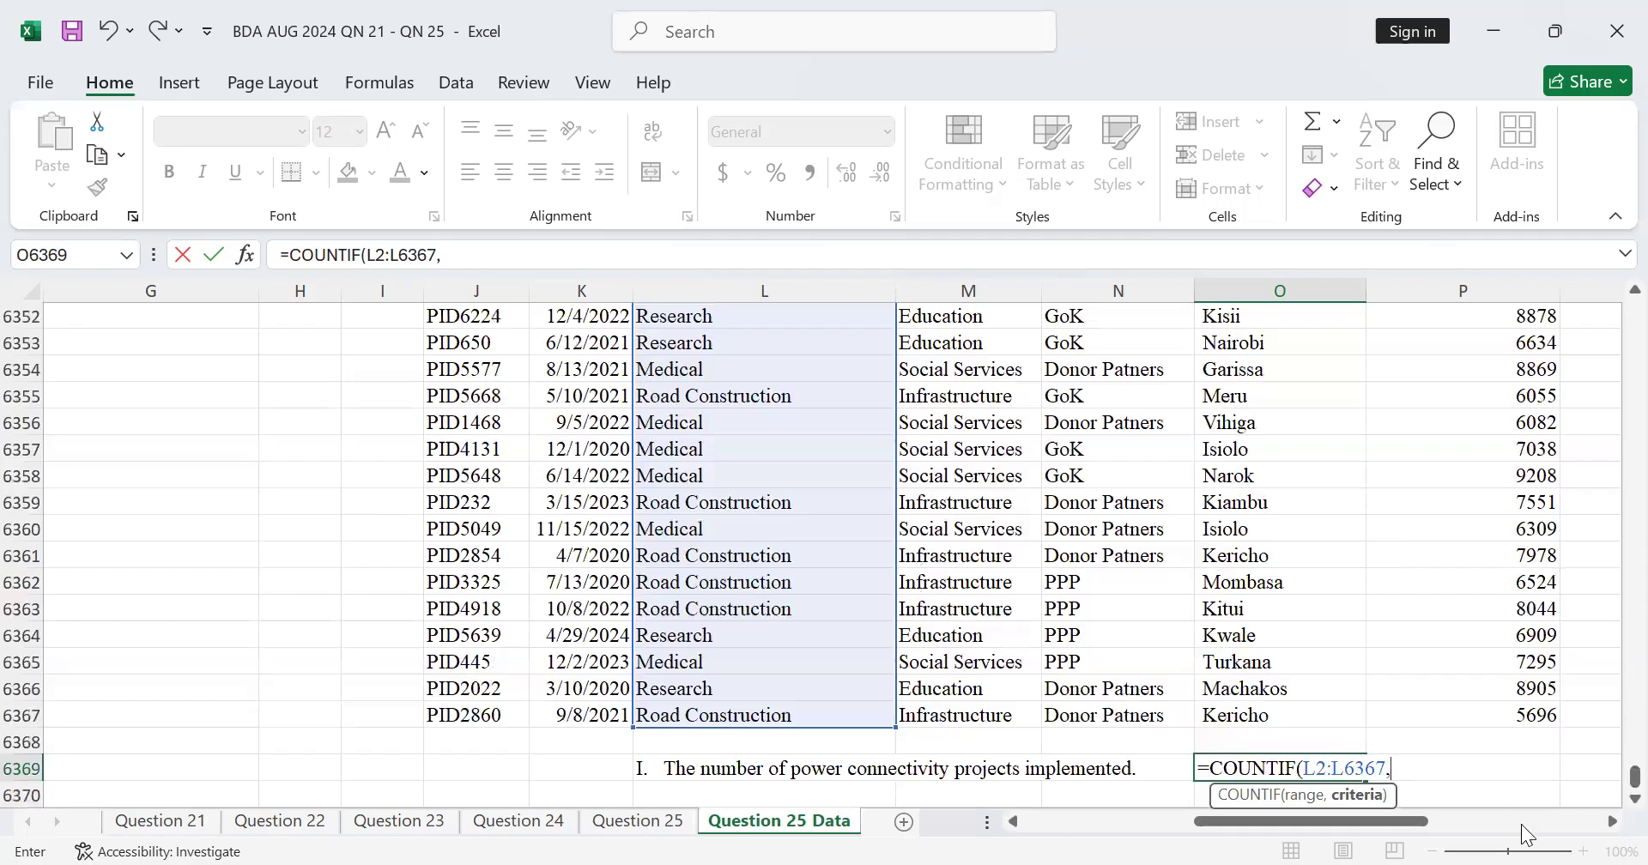
Step: Complete the COUNTIF in O6369 with the criterion "Power connectivity"
type("\"PO")
key("BackSpace")
type("ro")
key("BackSpace")
key("BackSpace")
type("ower conn")
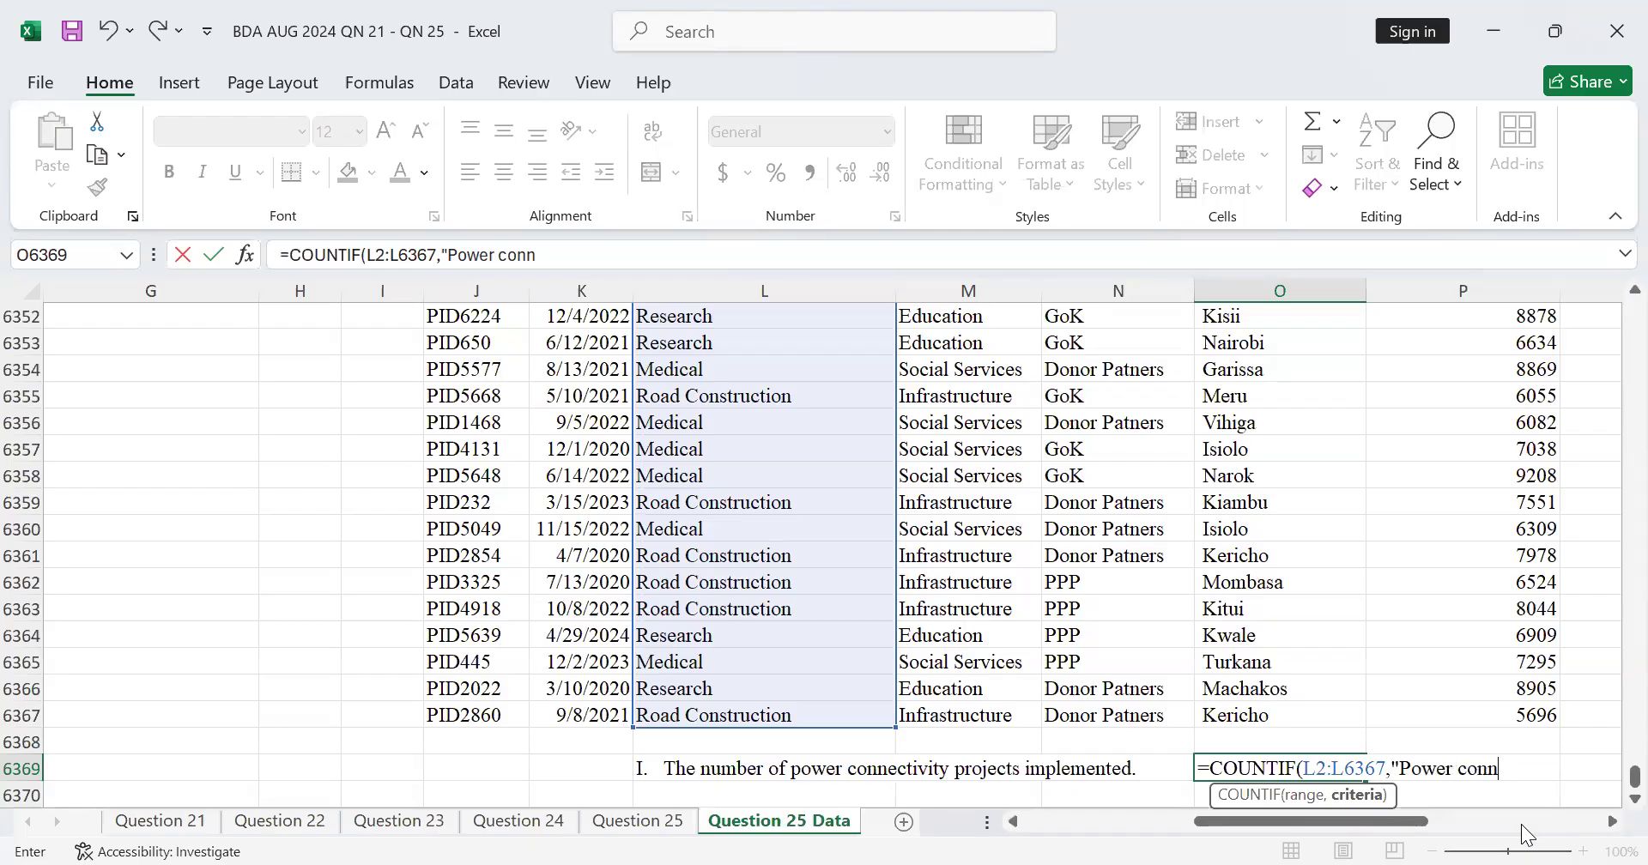
type("ectivity\")")
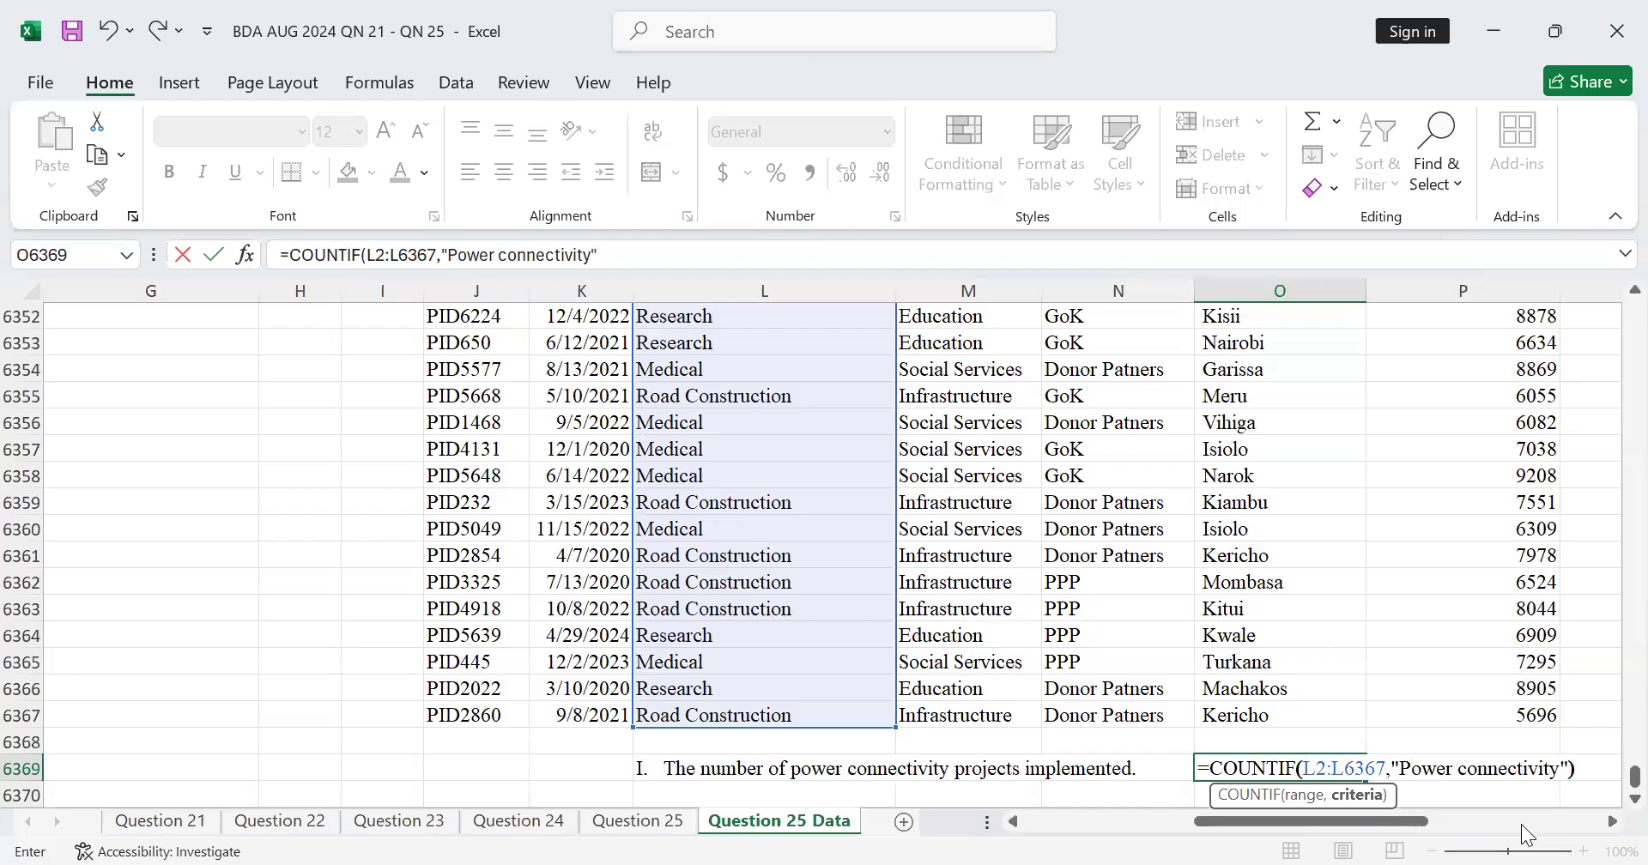
key("Return")
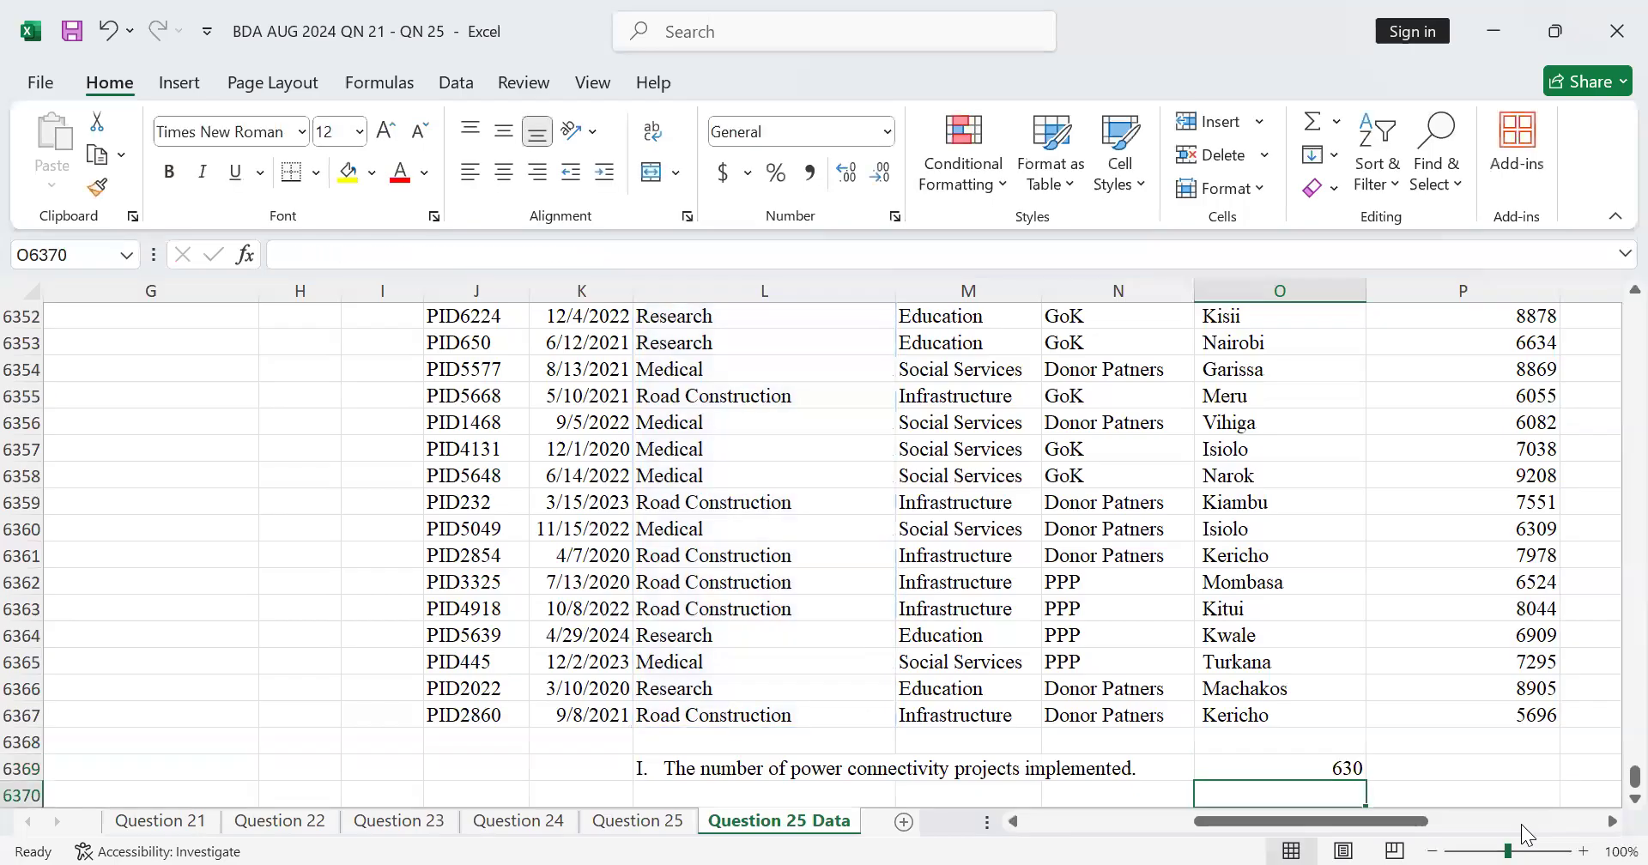
Step: Review the COUNTIF result in O6369 together with its label in L6369
scroll(1416, 498, "down", 5)
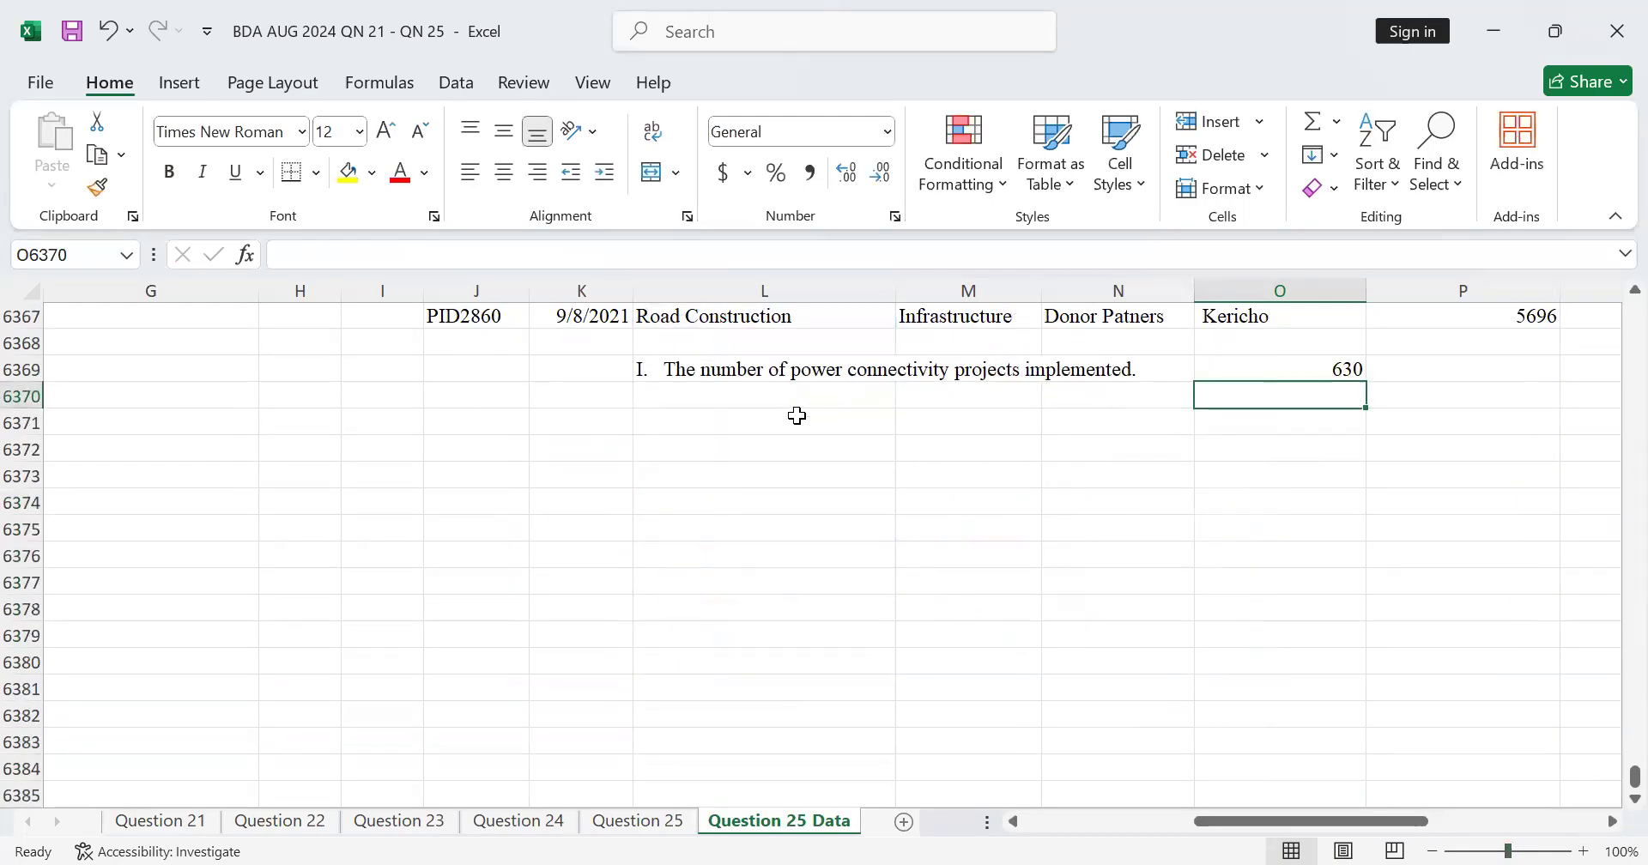
left_click(1342, 369)
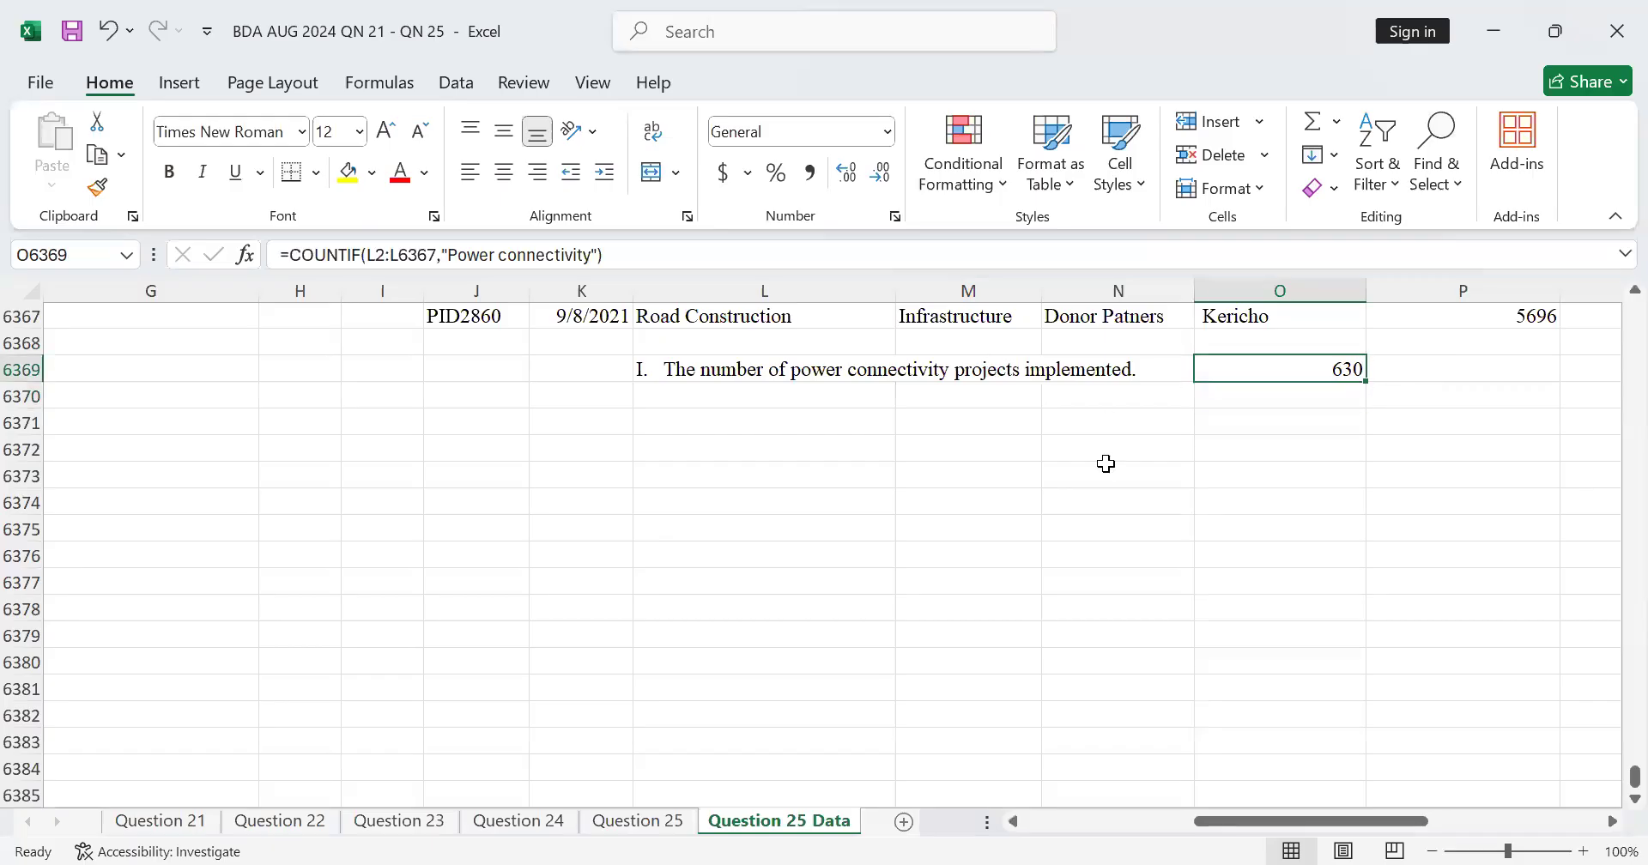
left_click(694, 370)
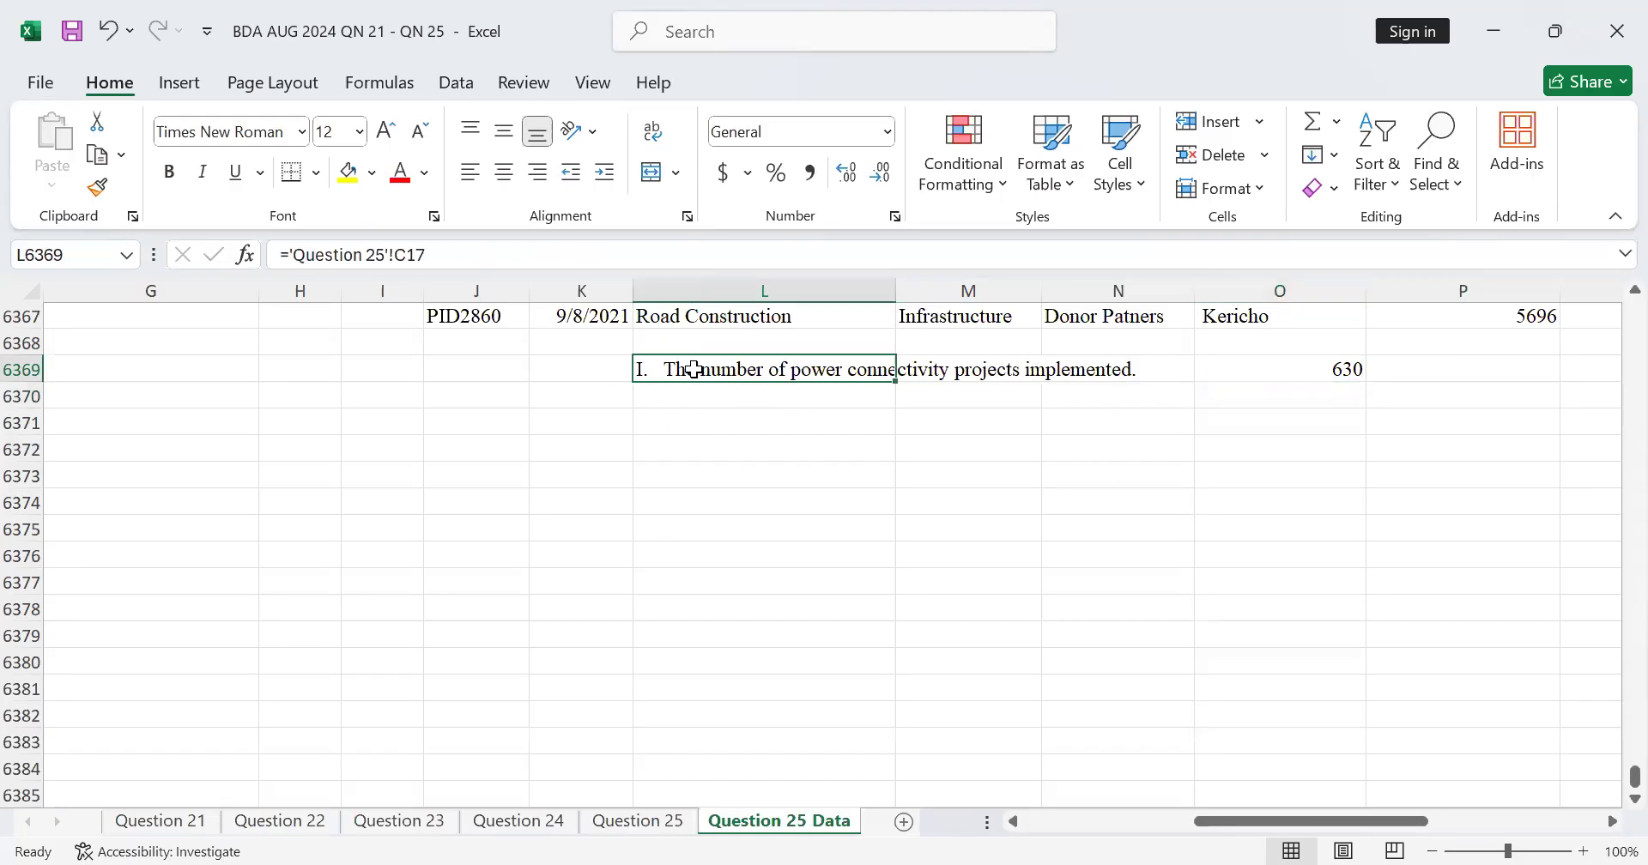
left_click_drag(695, 370, 1342, 368)
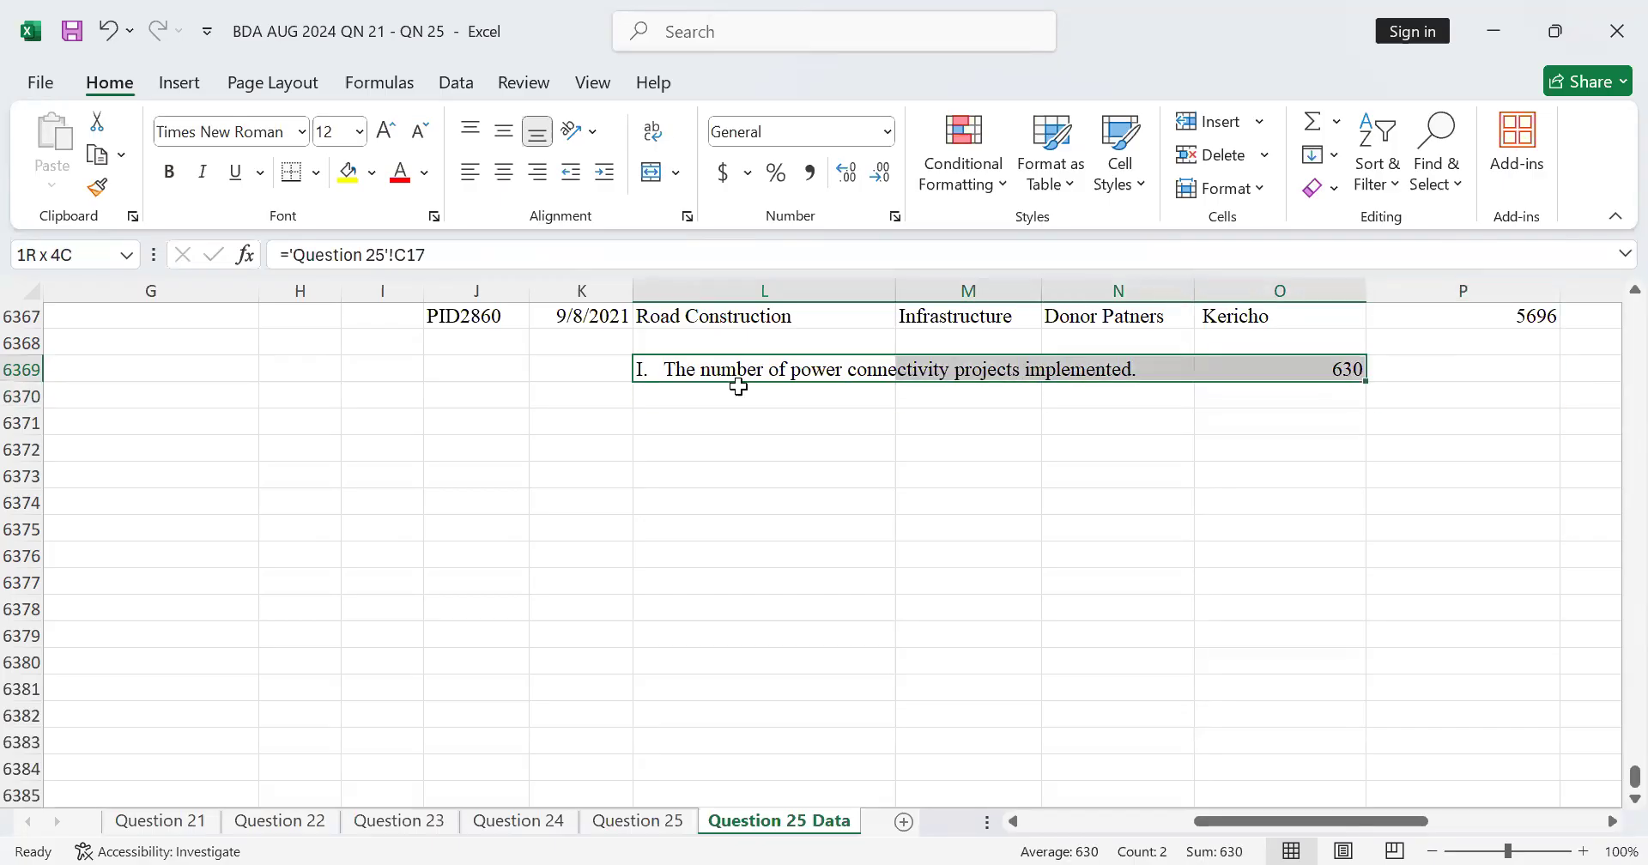
left_click(721, 414)
left_click(721, 397)
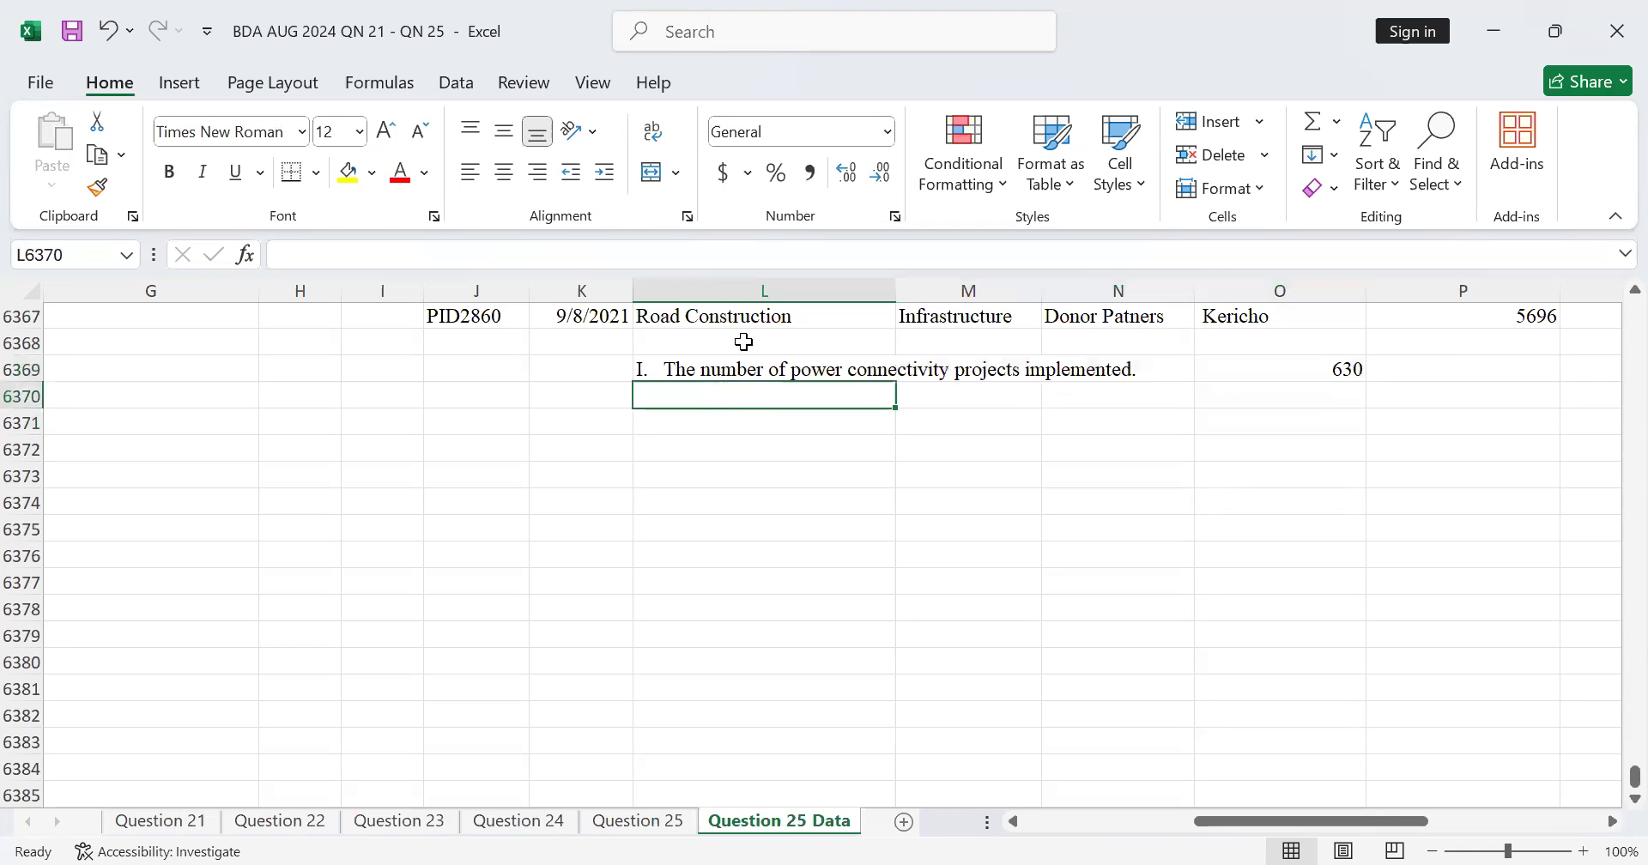
scroll(743, 341, "up", 5)
scroll(743, 342, "down", 4)
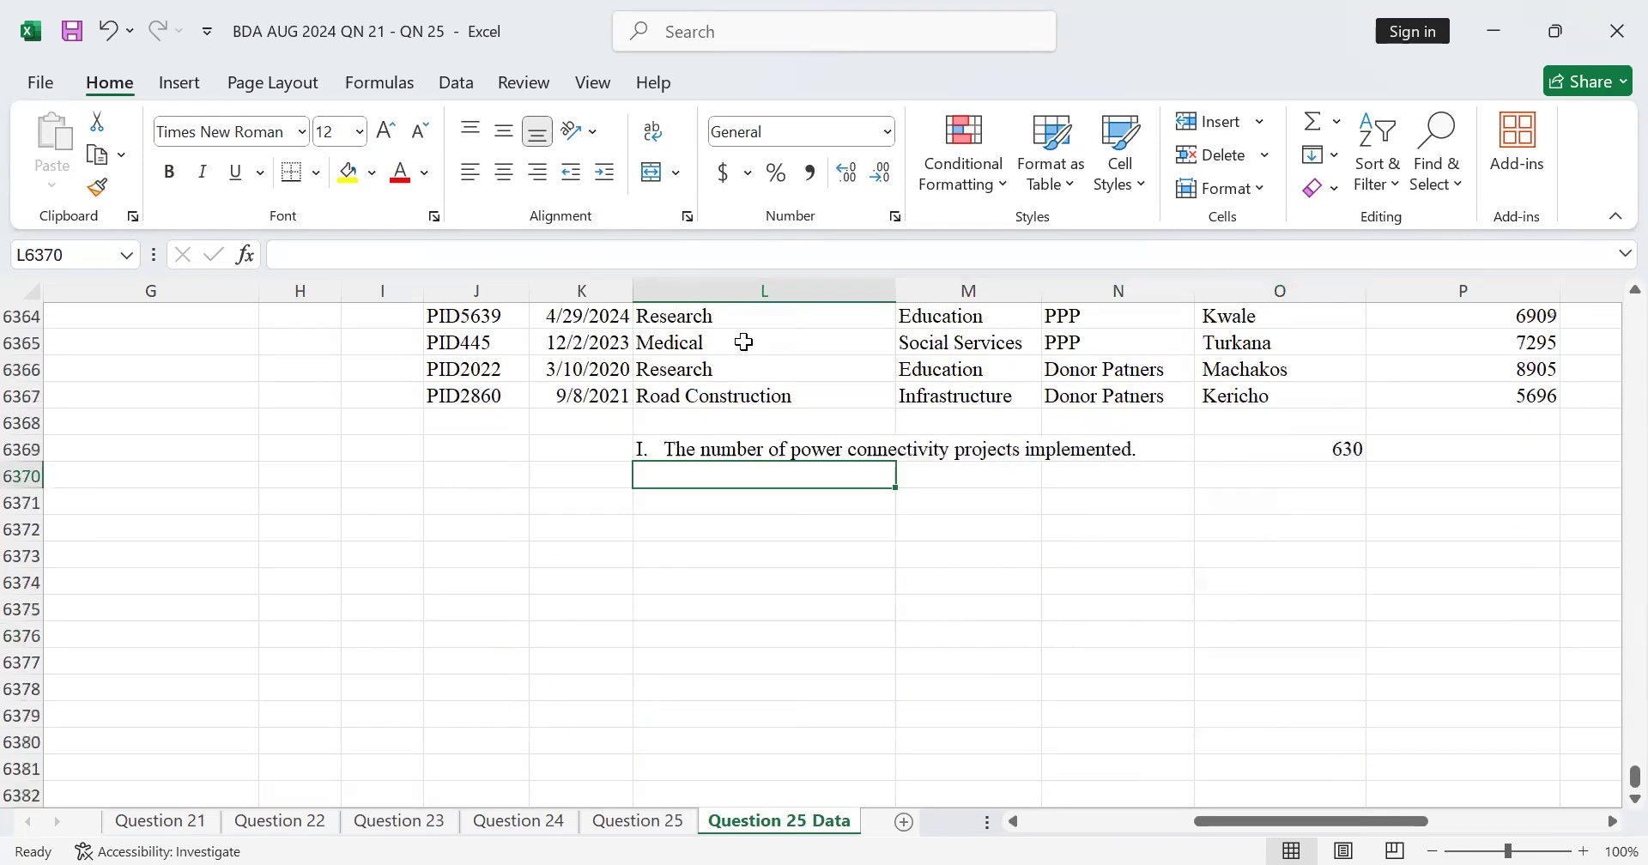
scroll(744, 341, "up", 2)
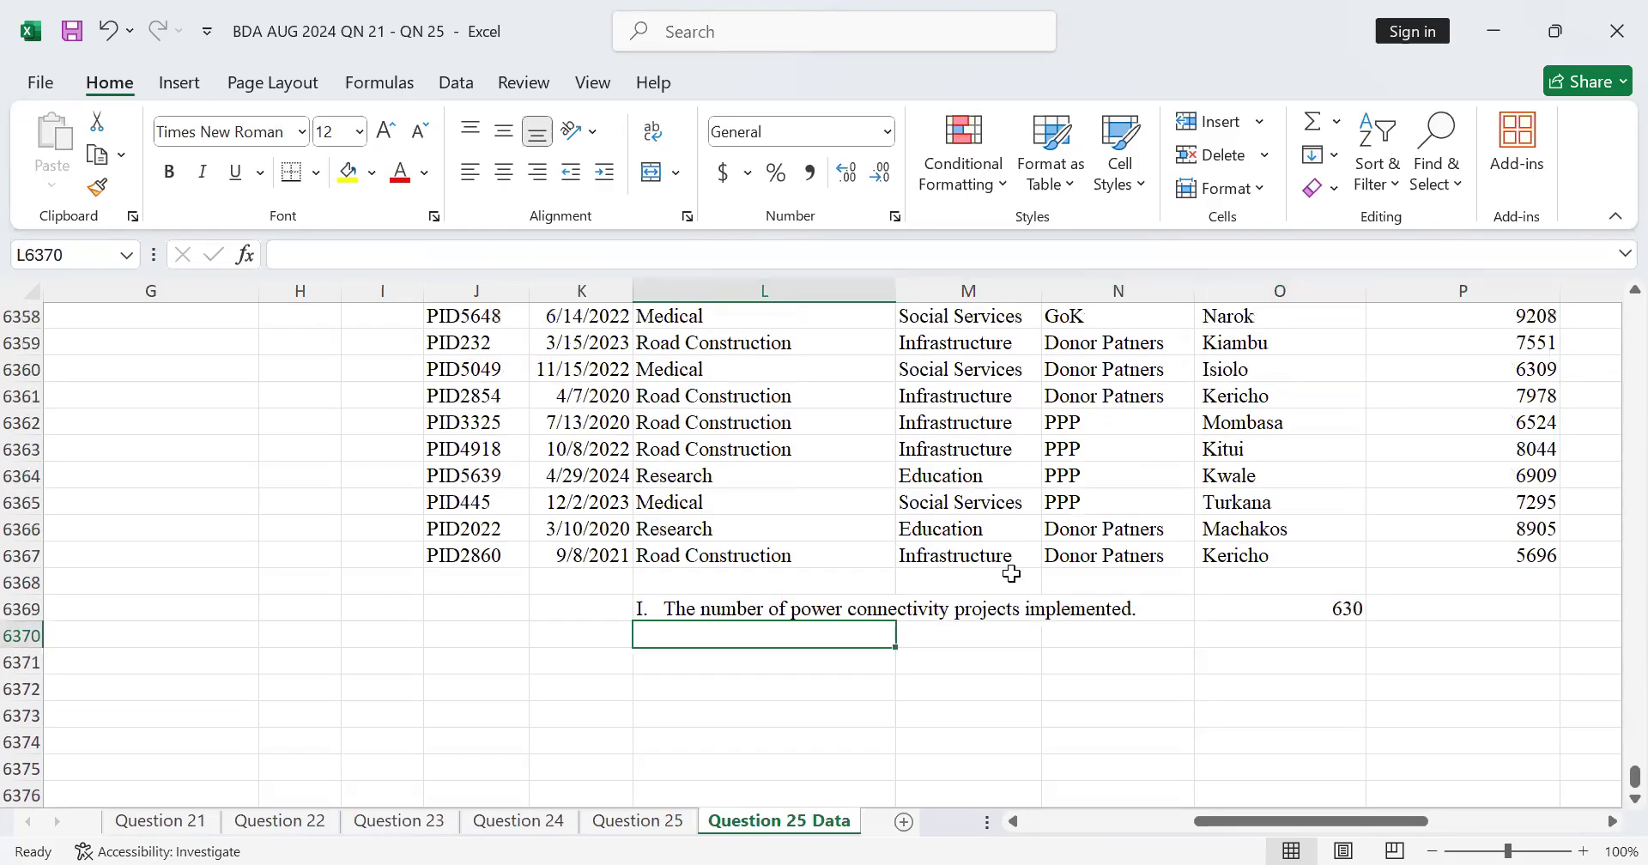
left_click(1300, 605)
Step: Label L6371 by linking it to cell C19 of the Question 25 sheet, the National Treasury disbursement item
left_click(691, 657)
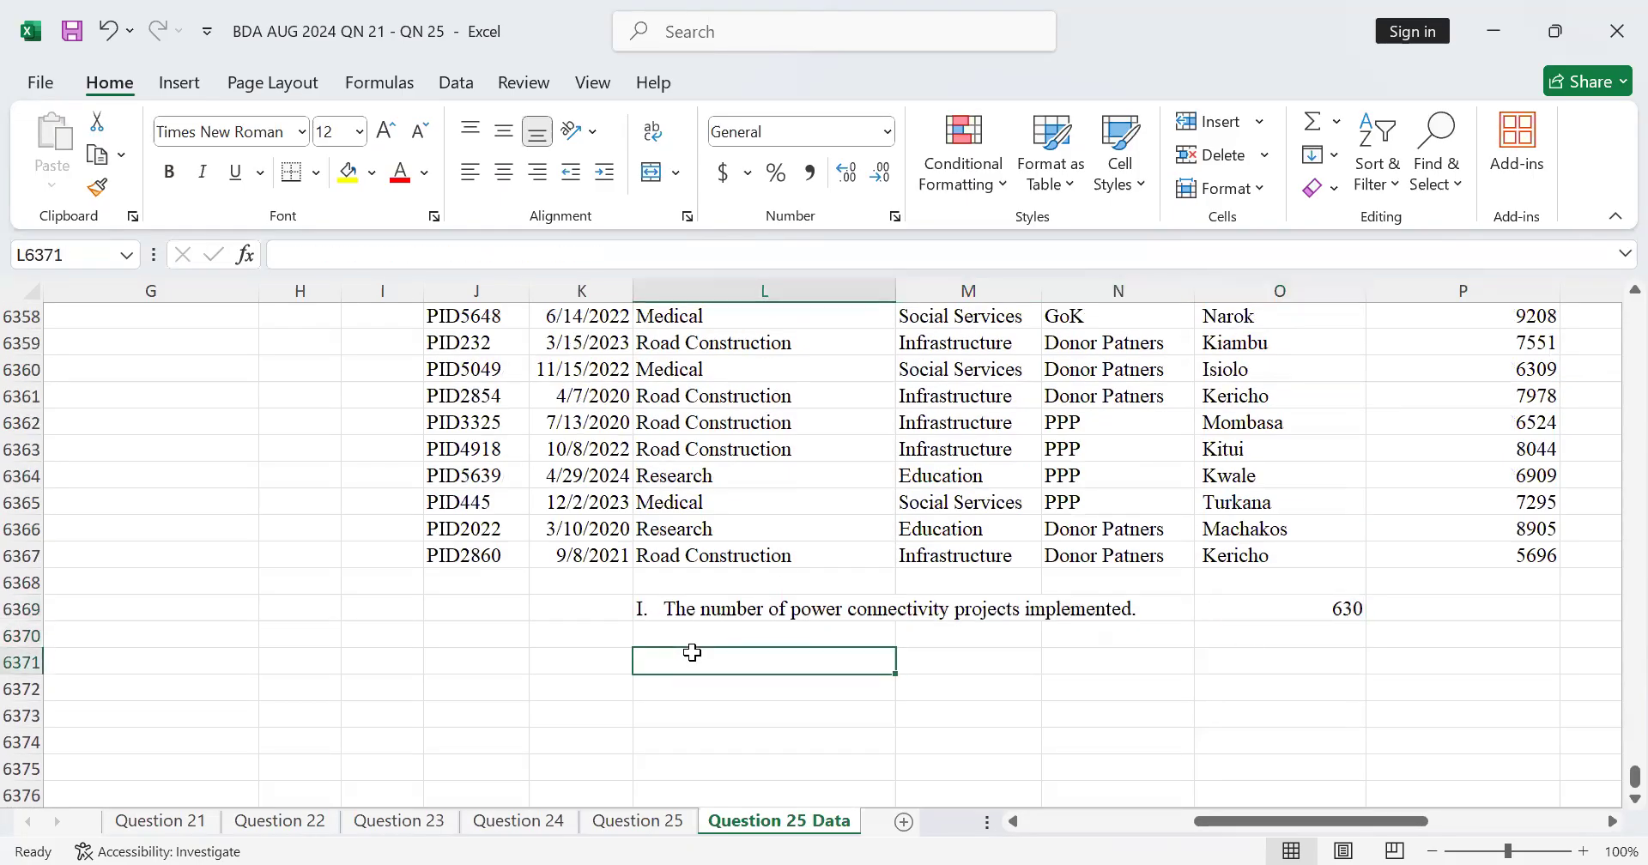
type("=")
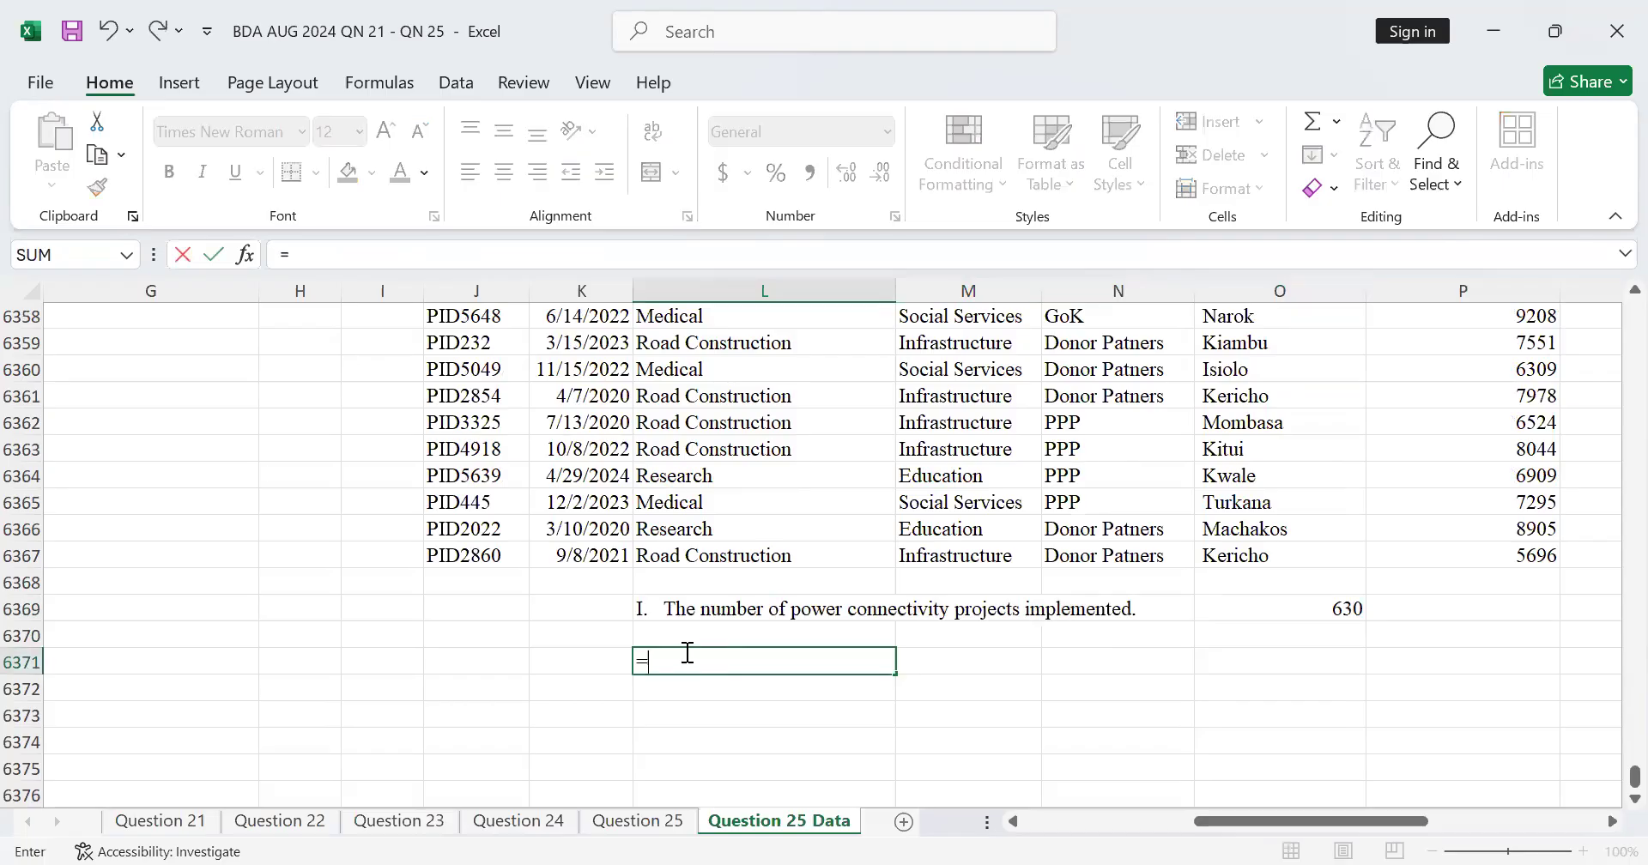
left_click(635, 821)
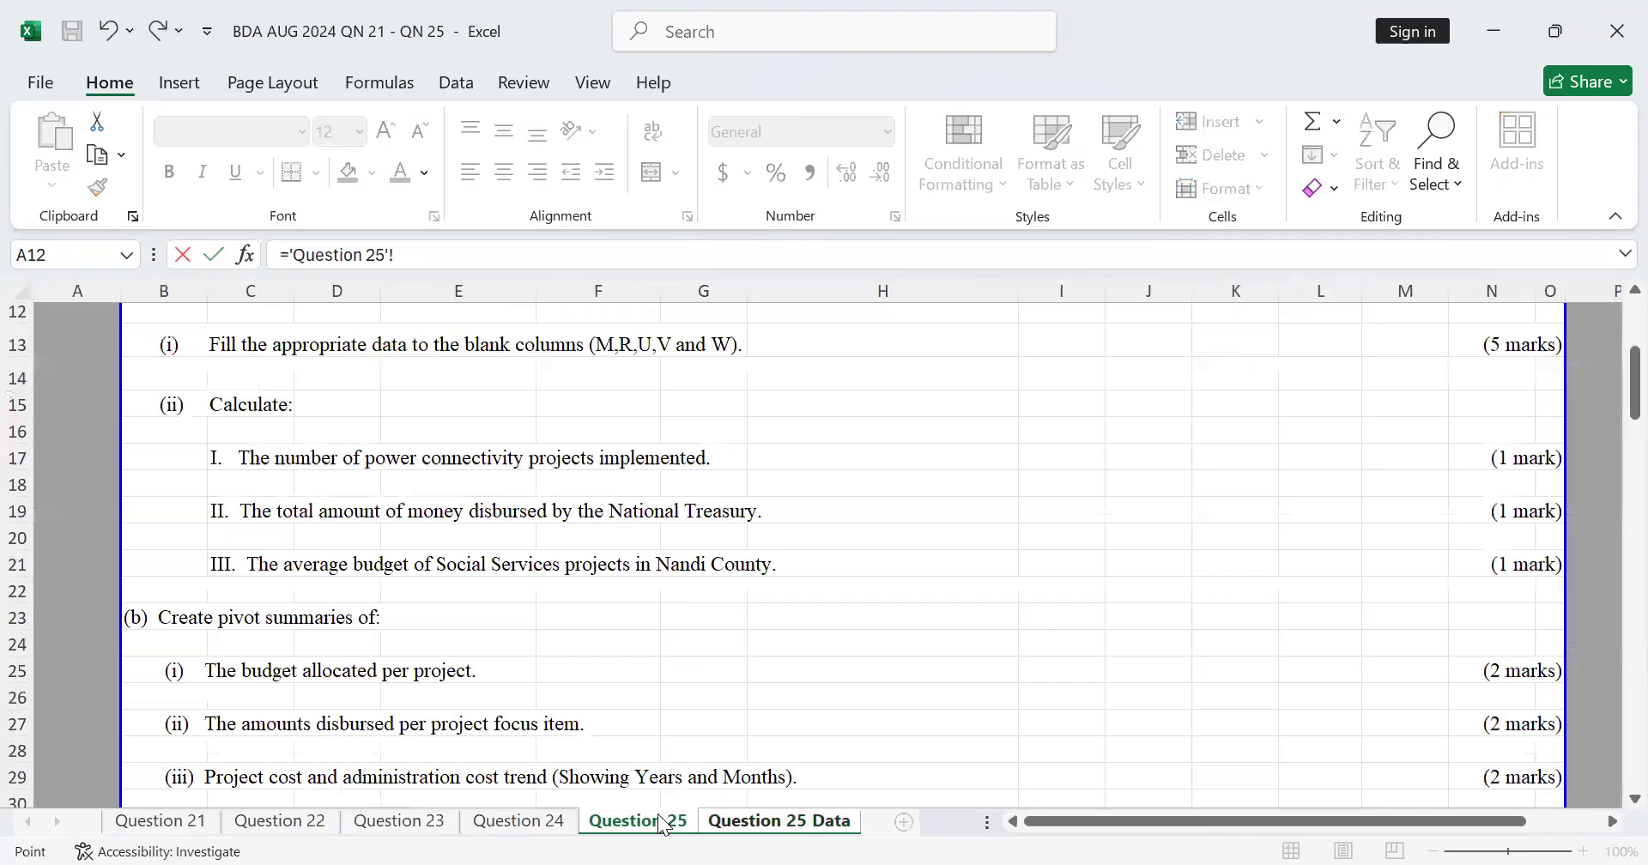
scroll(369, 509, "up", 2)
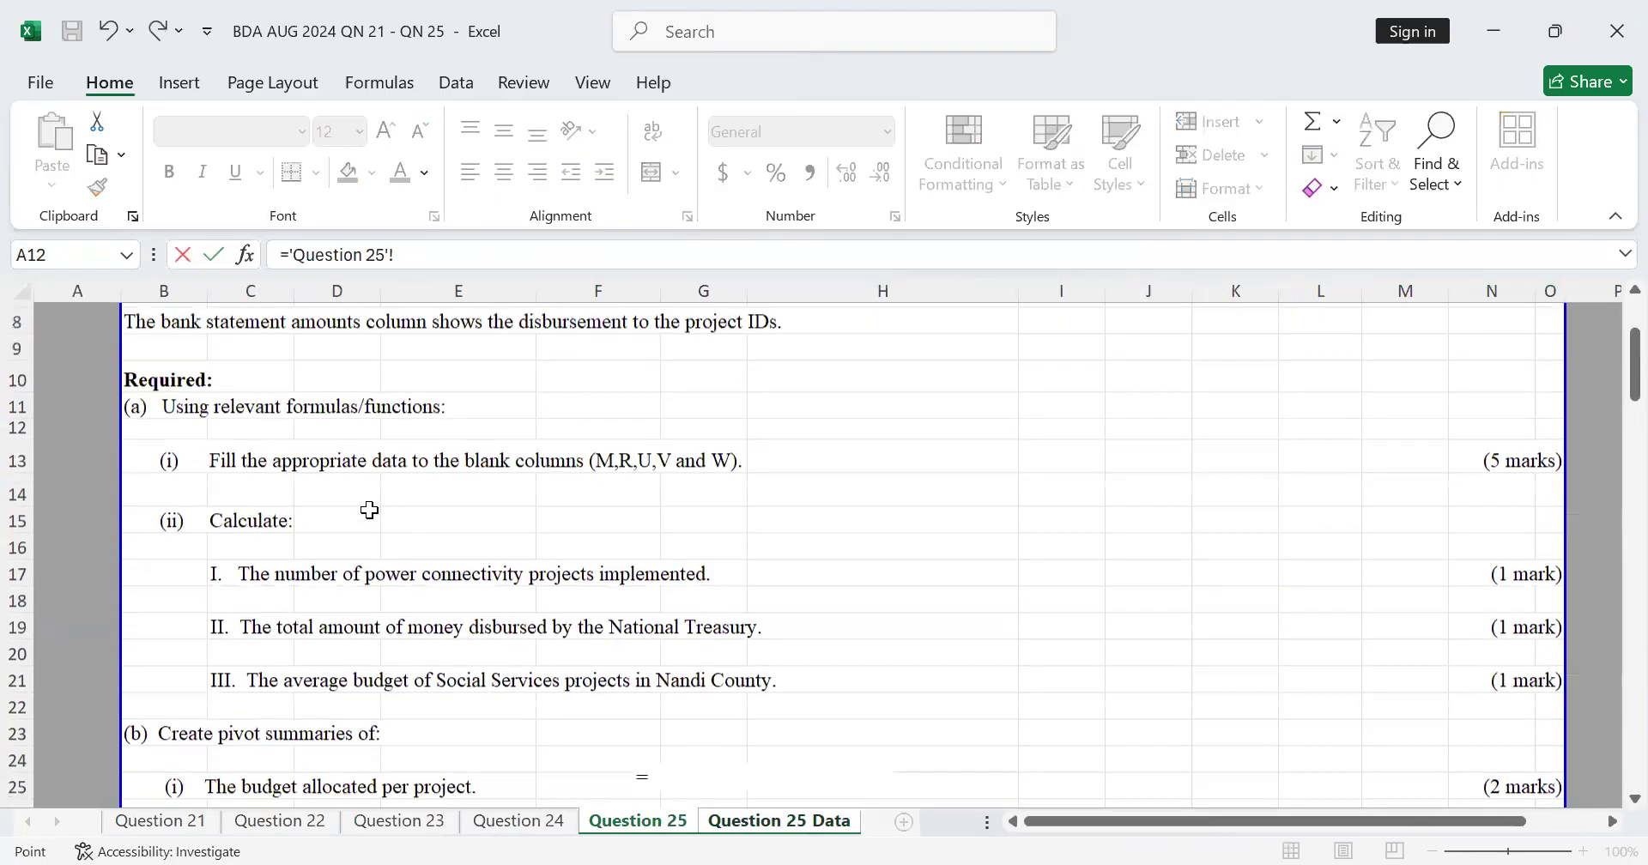
scroll(365, 645, "down", 1)
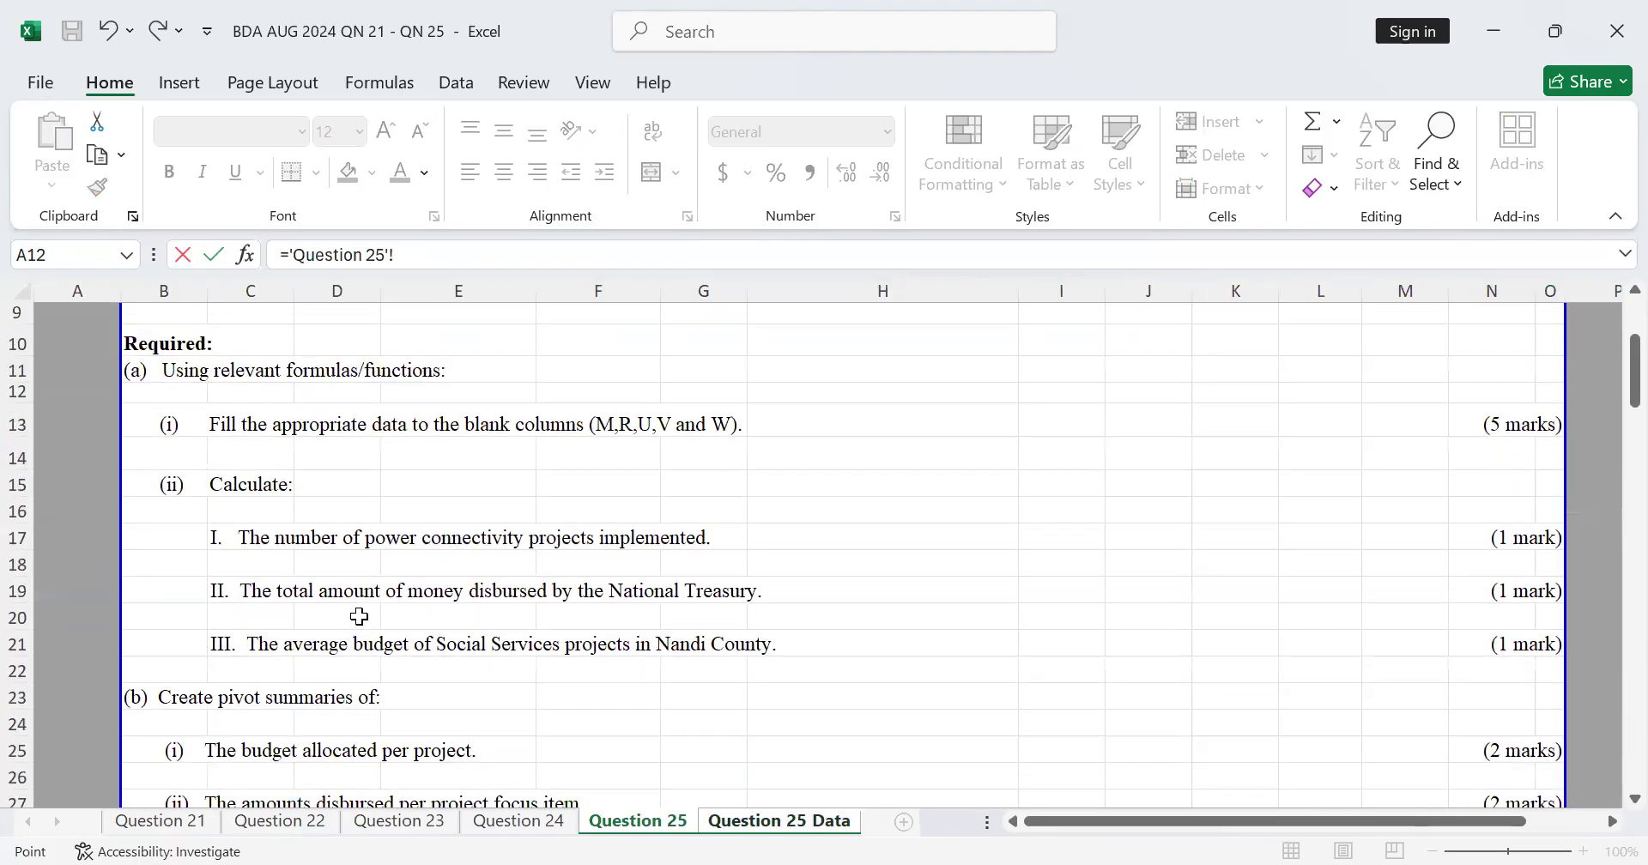
left_click(259, 584)
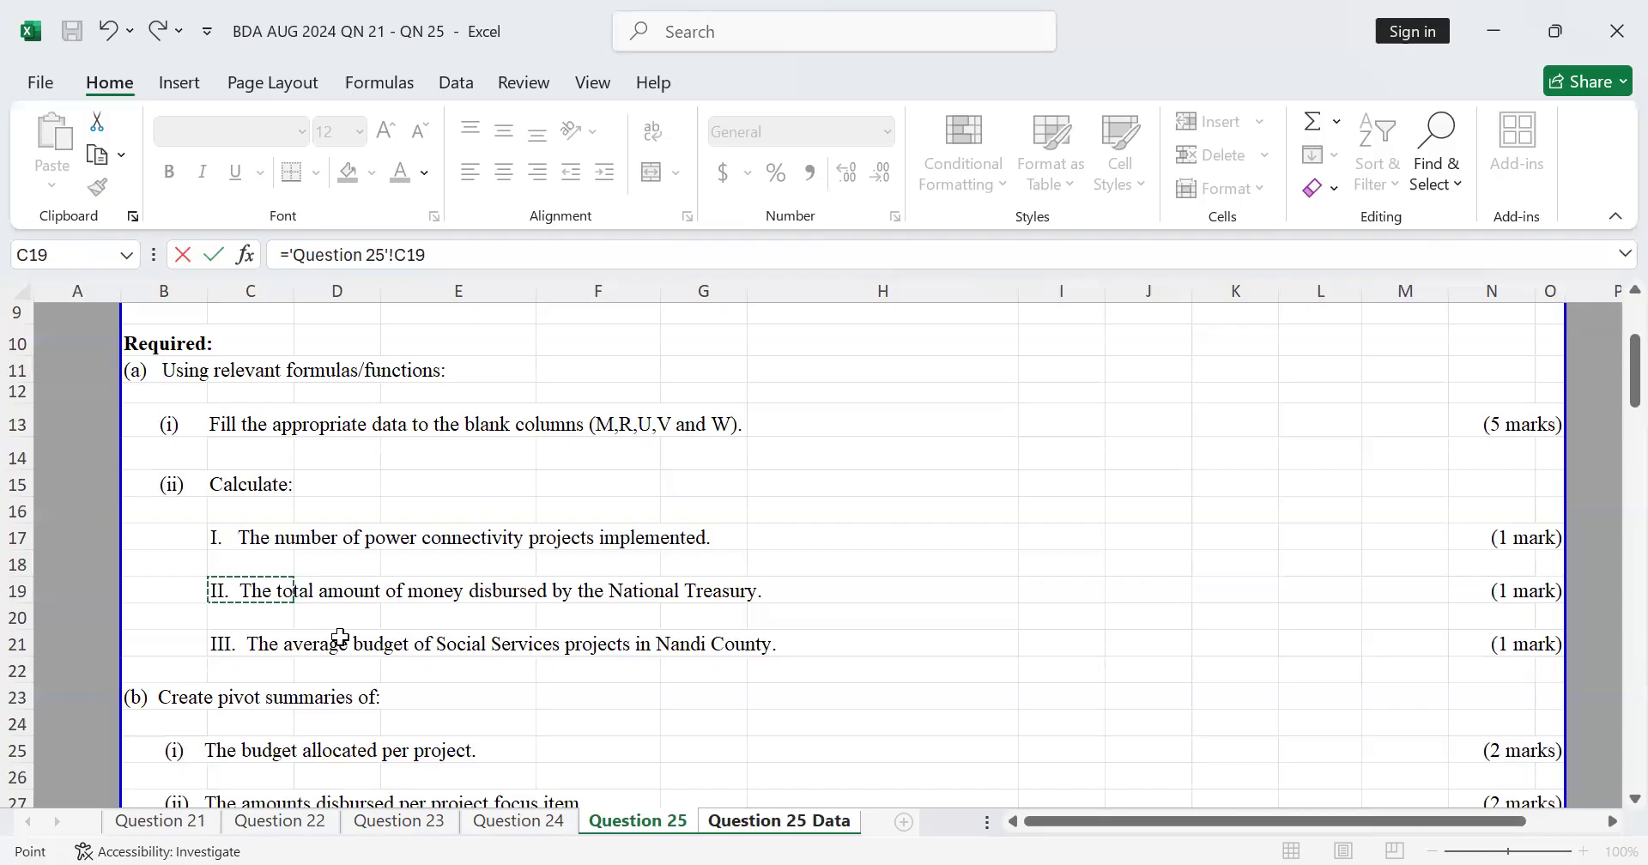
key("Return")
Step: Examine the project table's columns from County to Var Status, including the headers, for the disbursement figures
left_click(1135, 689)
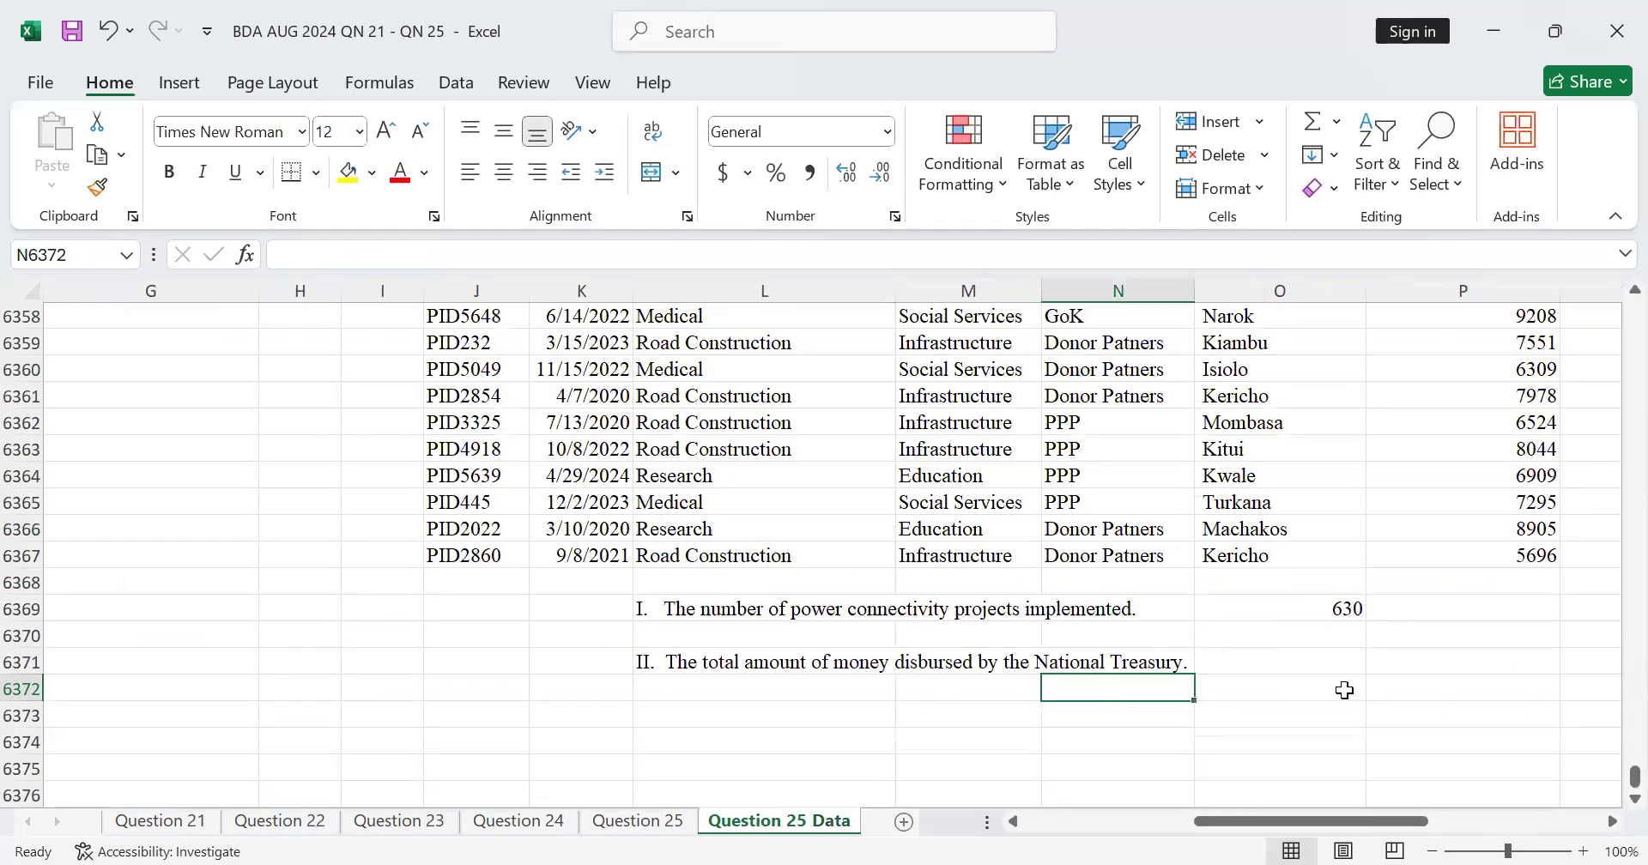
left_click(1335, 690)
scroll(1253, 692, "up", 4)
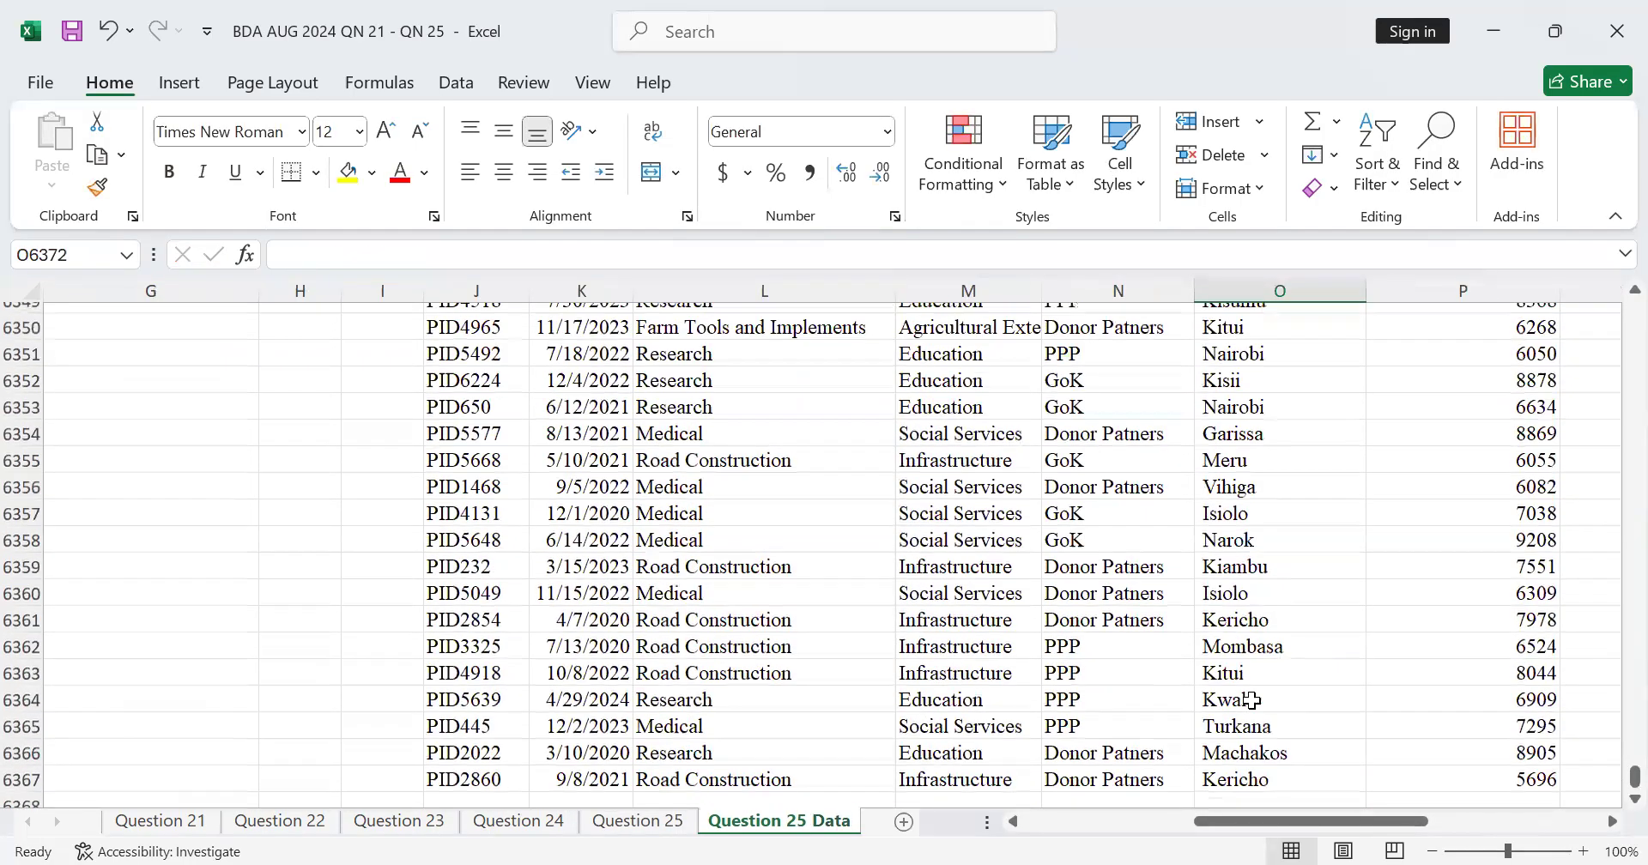
scroll(1489, 731, "down", 4)
left_click_drag(1213, 832, 1471, 832)
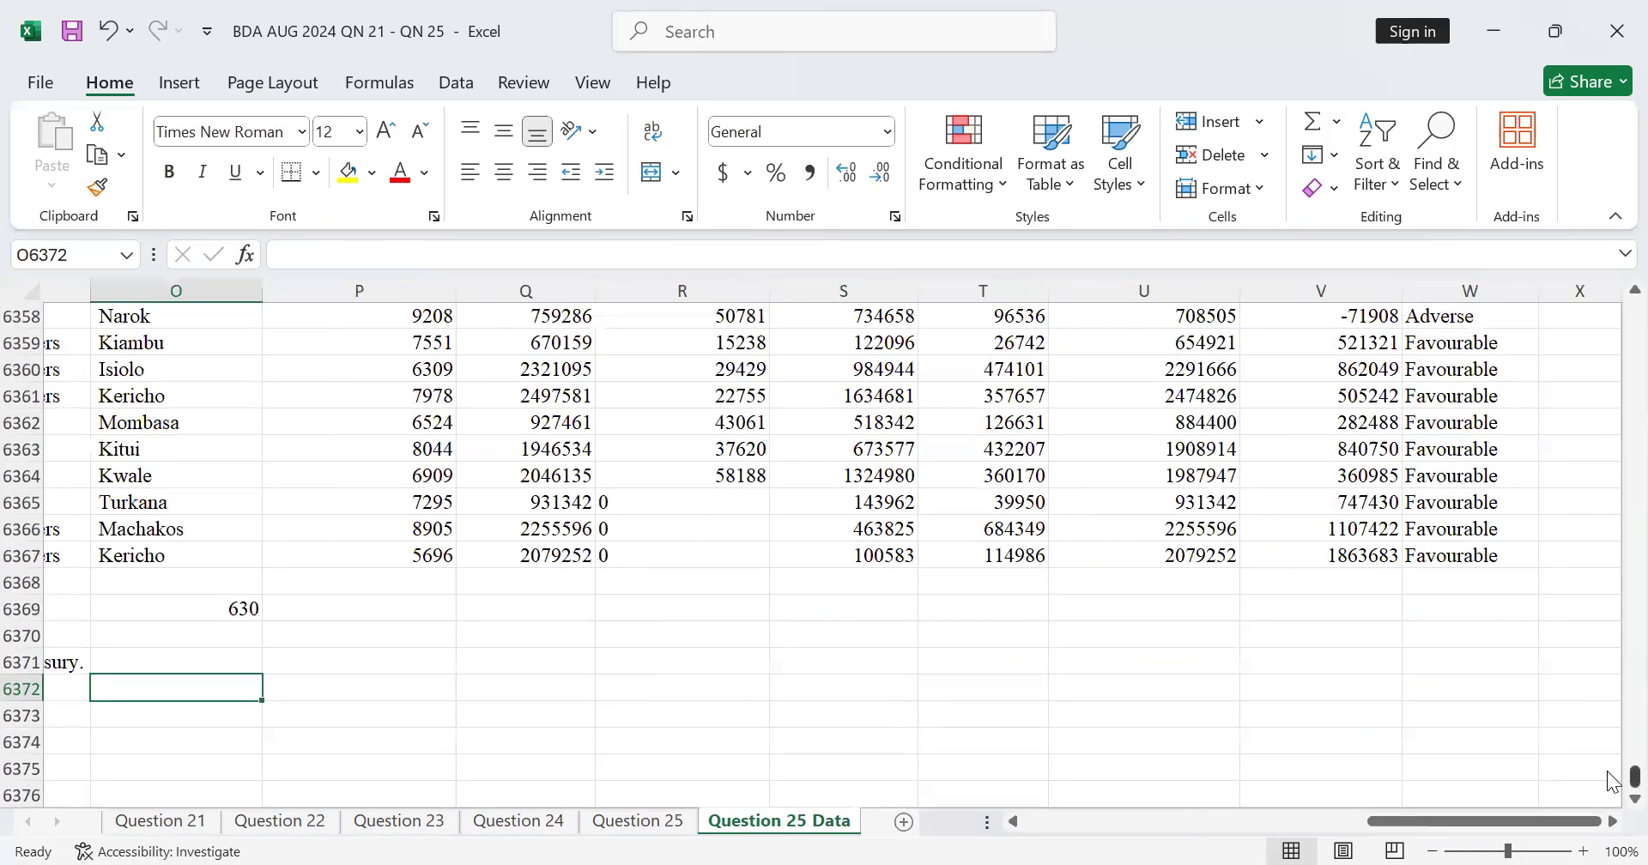
left_click_drag(1635, 776, 1613, 273)
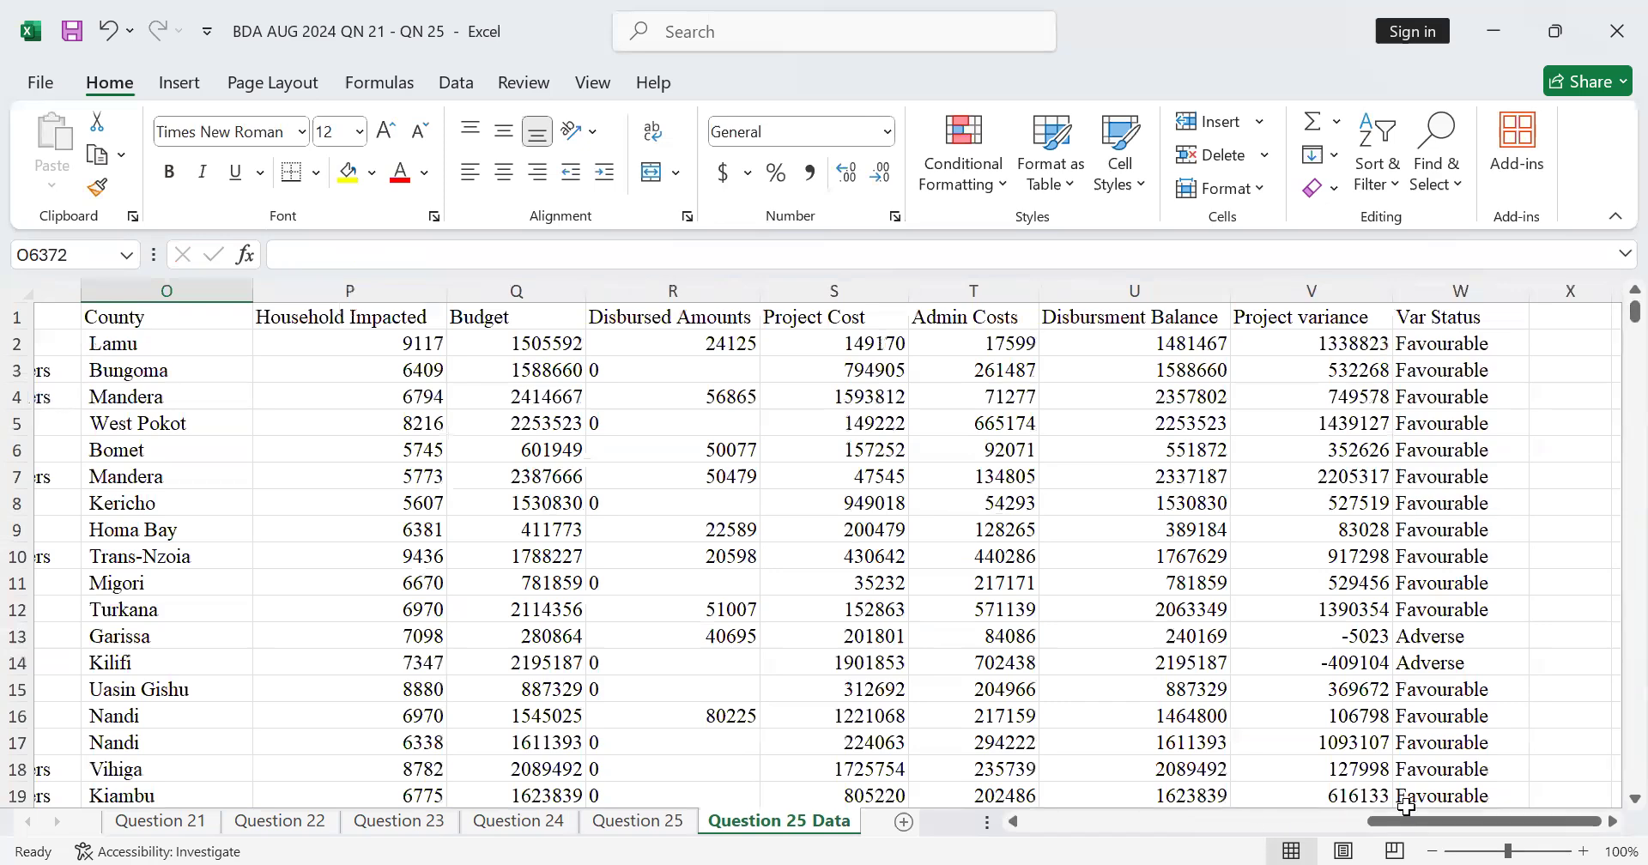
left_click_drag(1384, 832, 1040, 832)
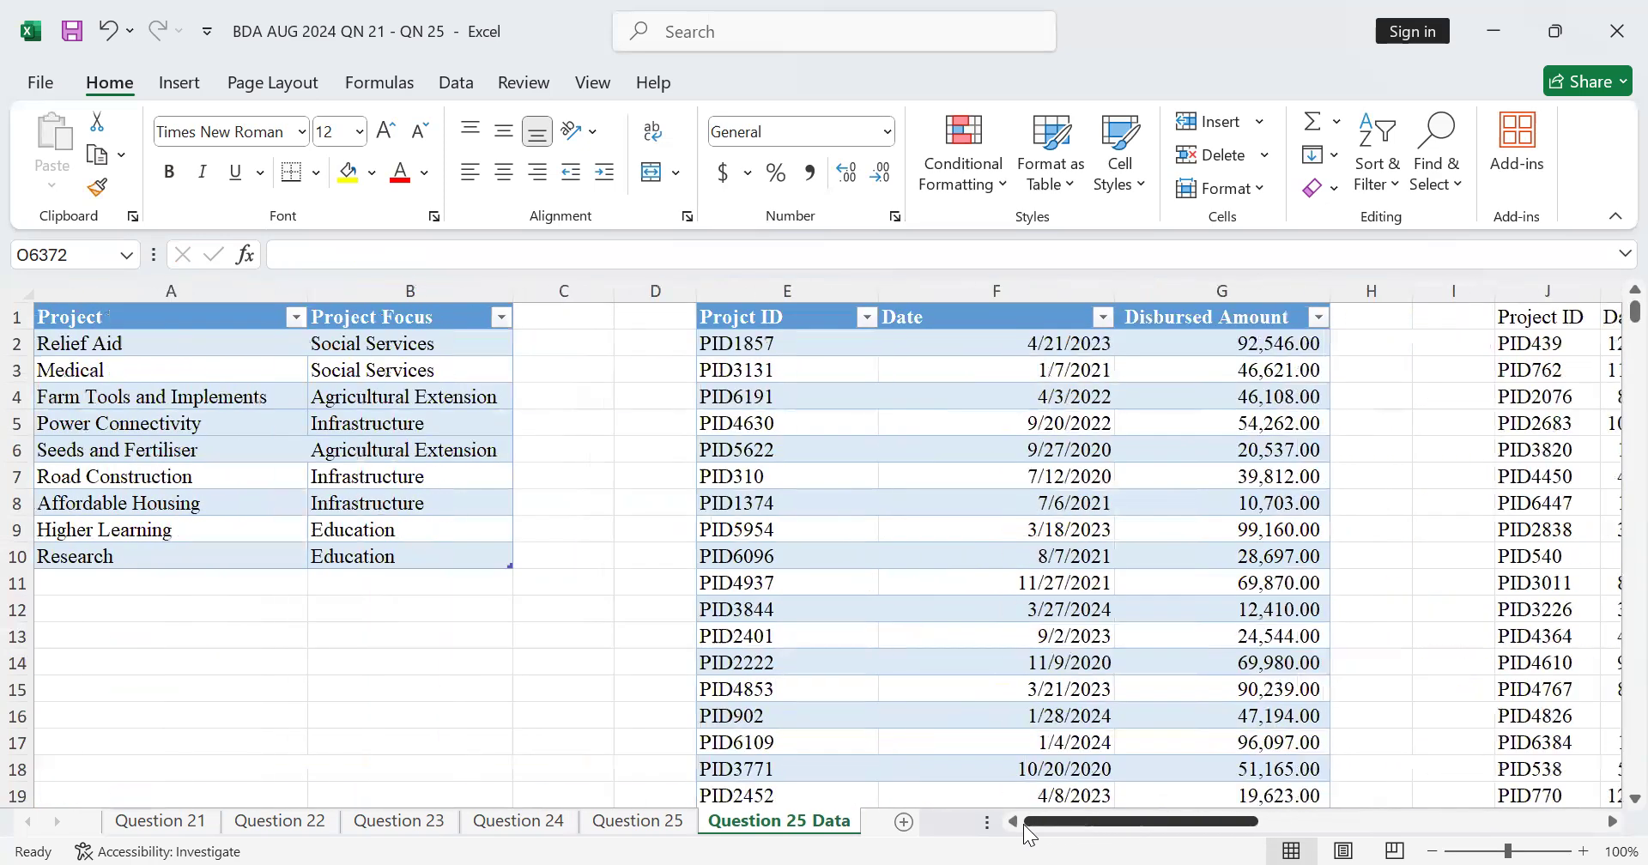
Step: Examine the disbursement table down to its last row and select G4502 below the Disbursed Amount column
scroll(1580, 500, "down", 1)
left_click_drag(1634, 315, 1605, 634)
scroll(1227, 711, "up", 1)
scroll(1236, 695, "down", 1)
left_click(1218, 711)
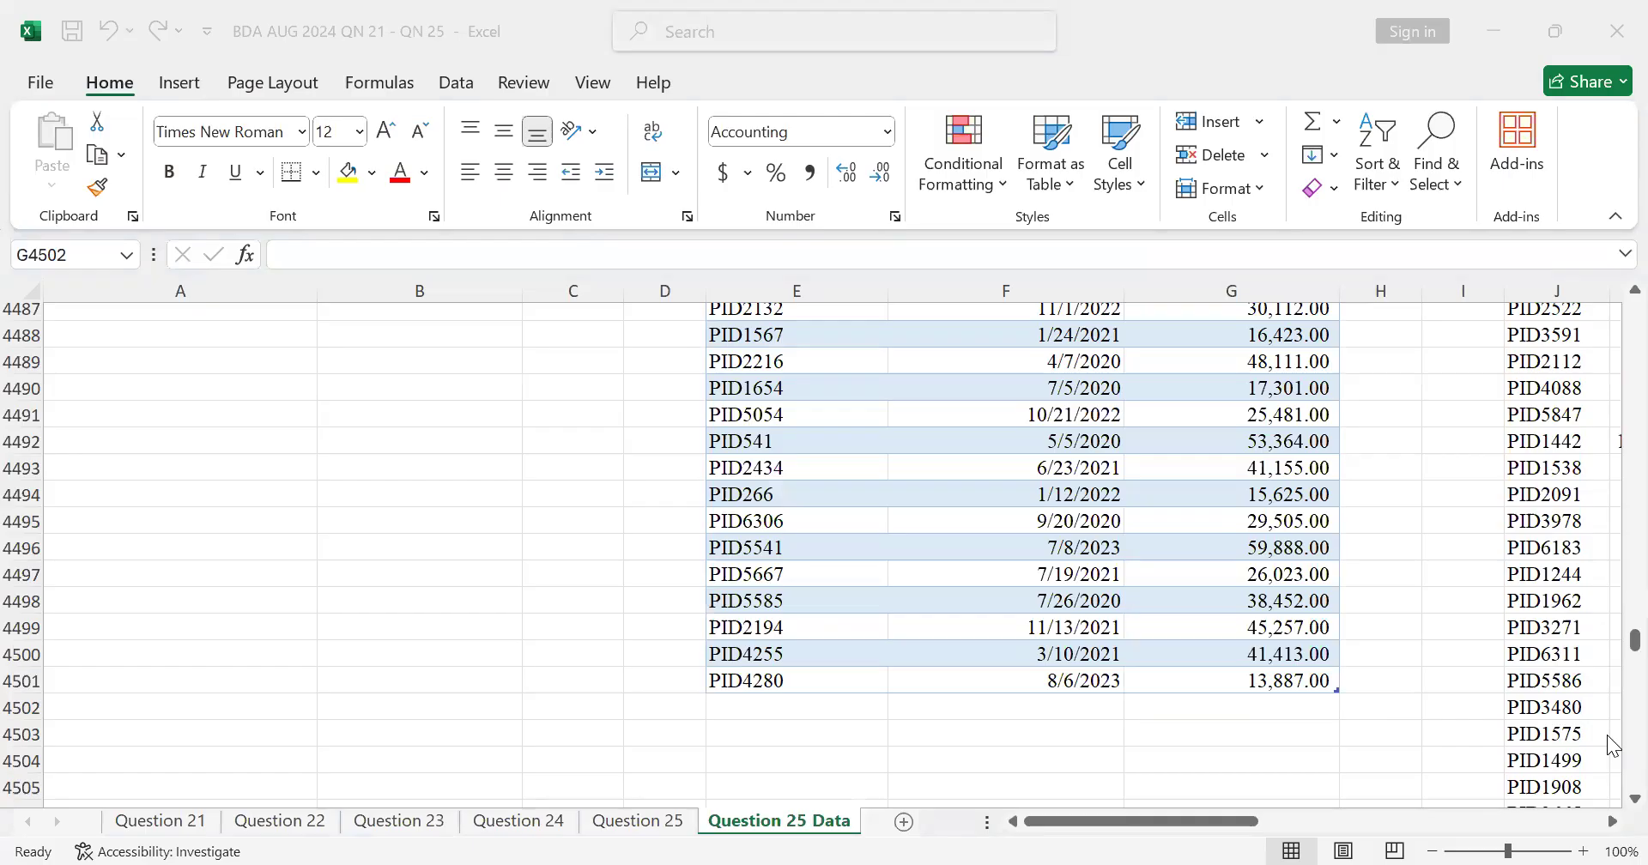
scroll(1611, 653, "down", 6)
scroll(1614, 601, "up", 6)
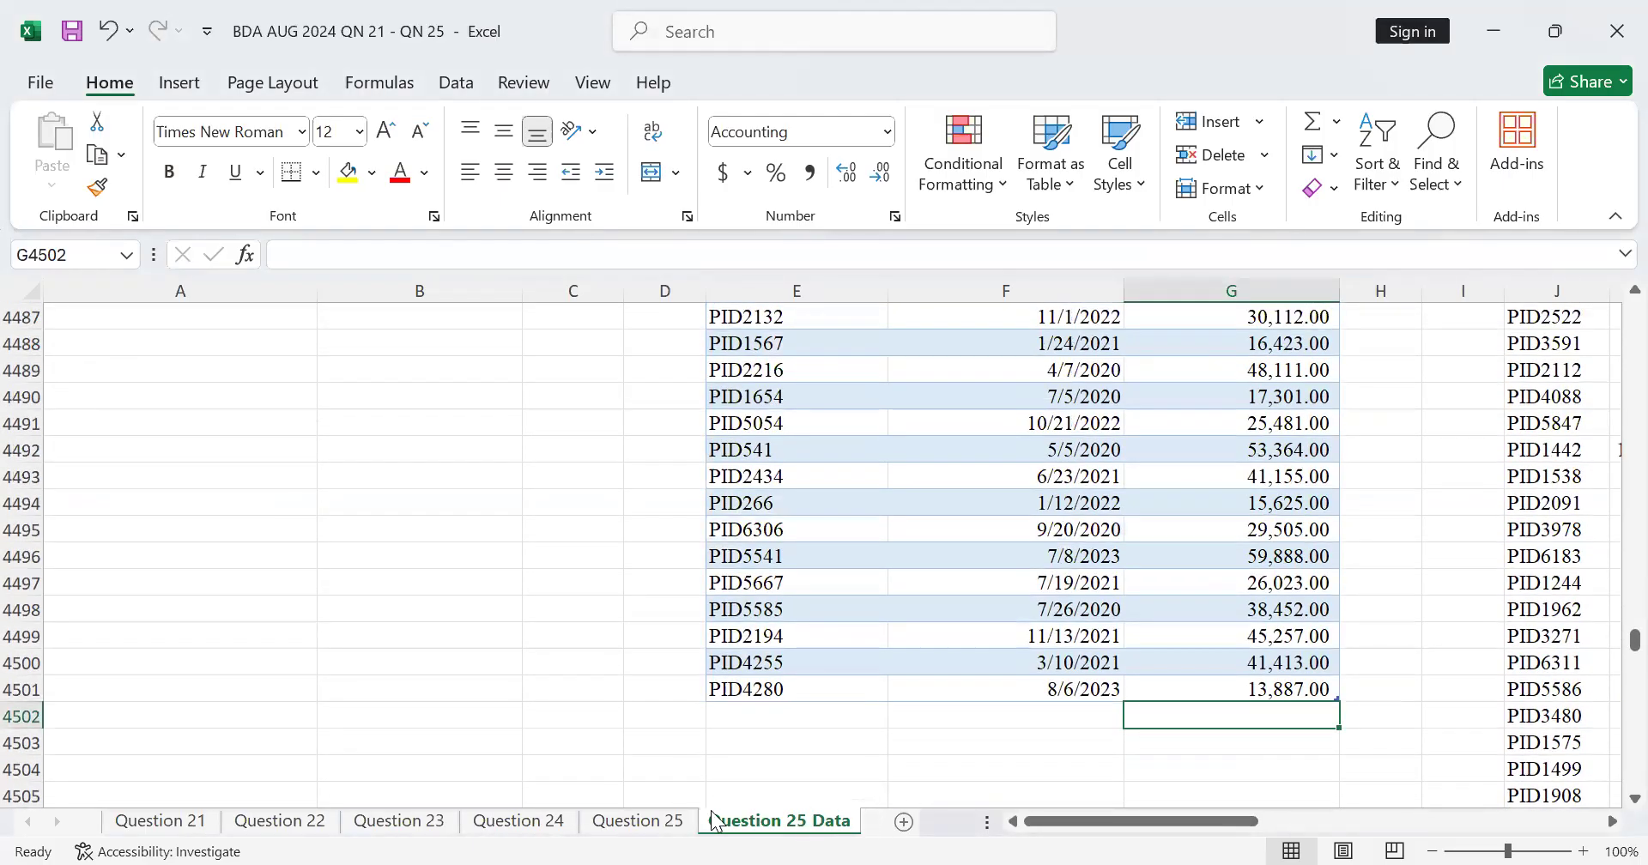
scroll(1592, 751, "down", 4)
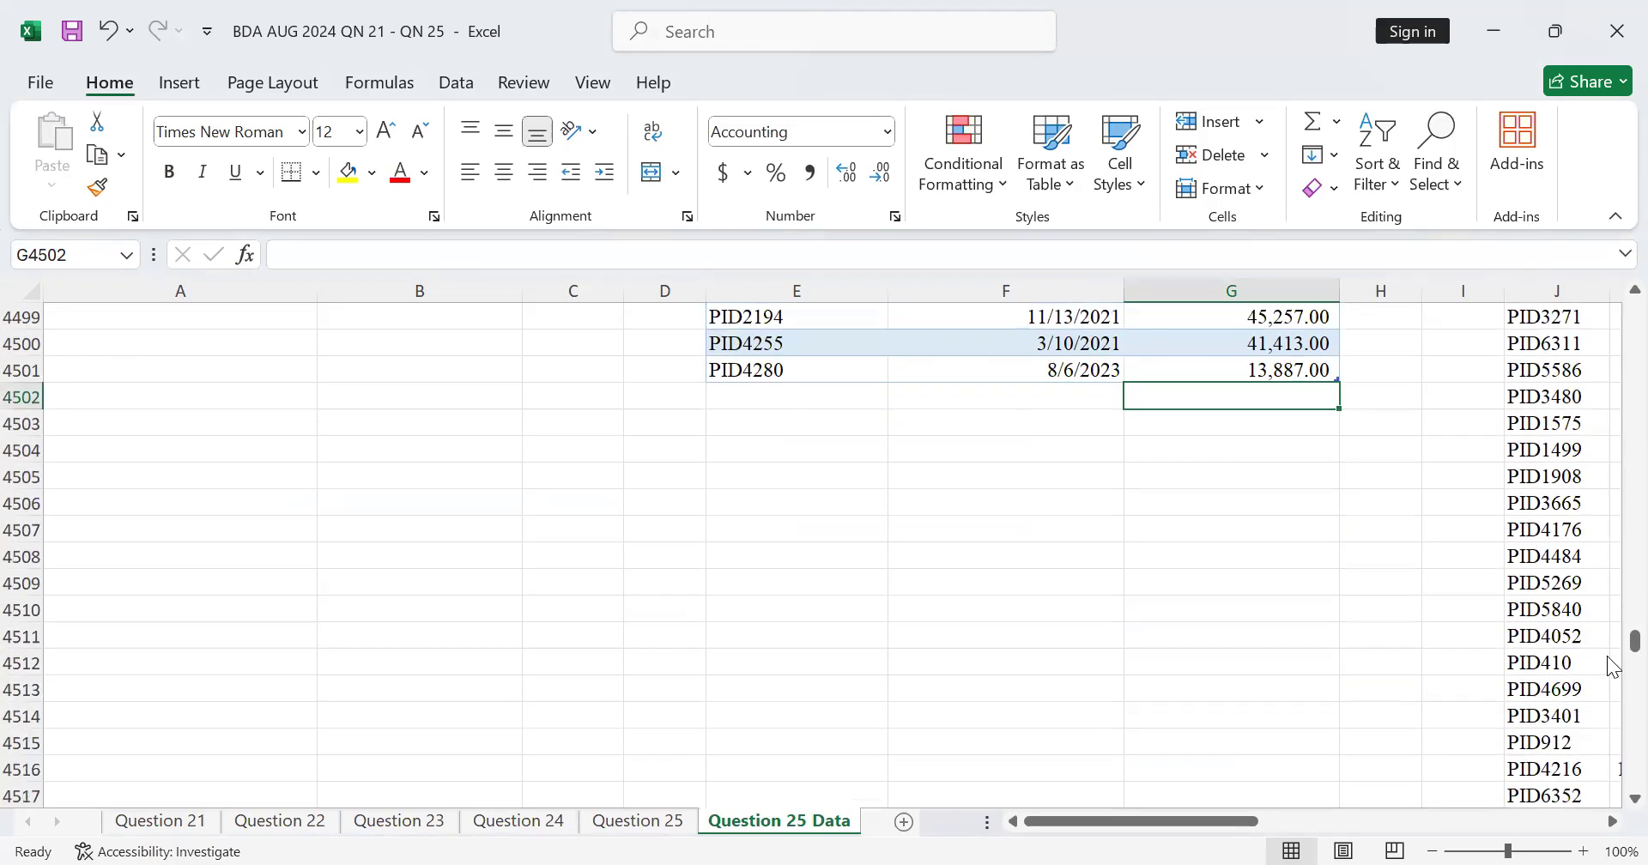
Step: Go back to the part (ii) labels below the project data and clear the contents of O6369 for editing
left_click_drag(1610, 648, 1611, 783)
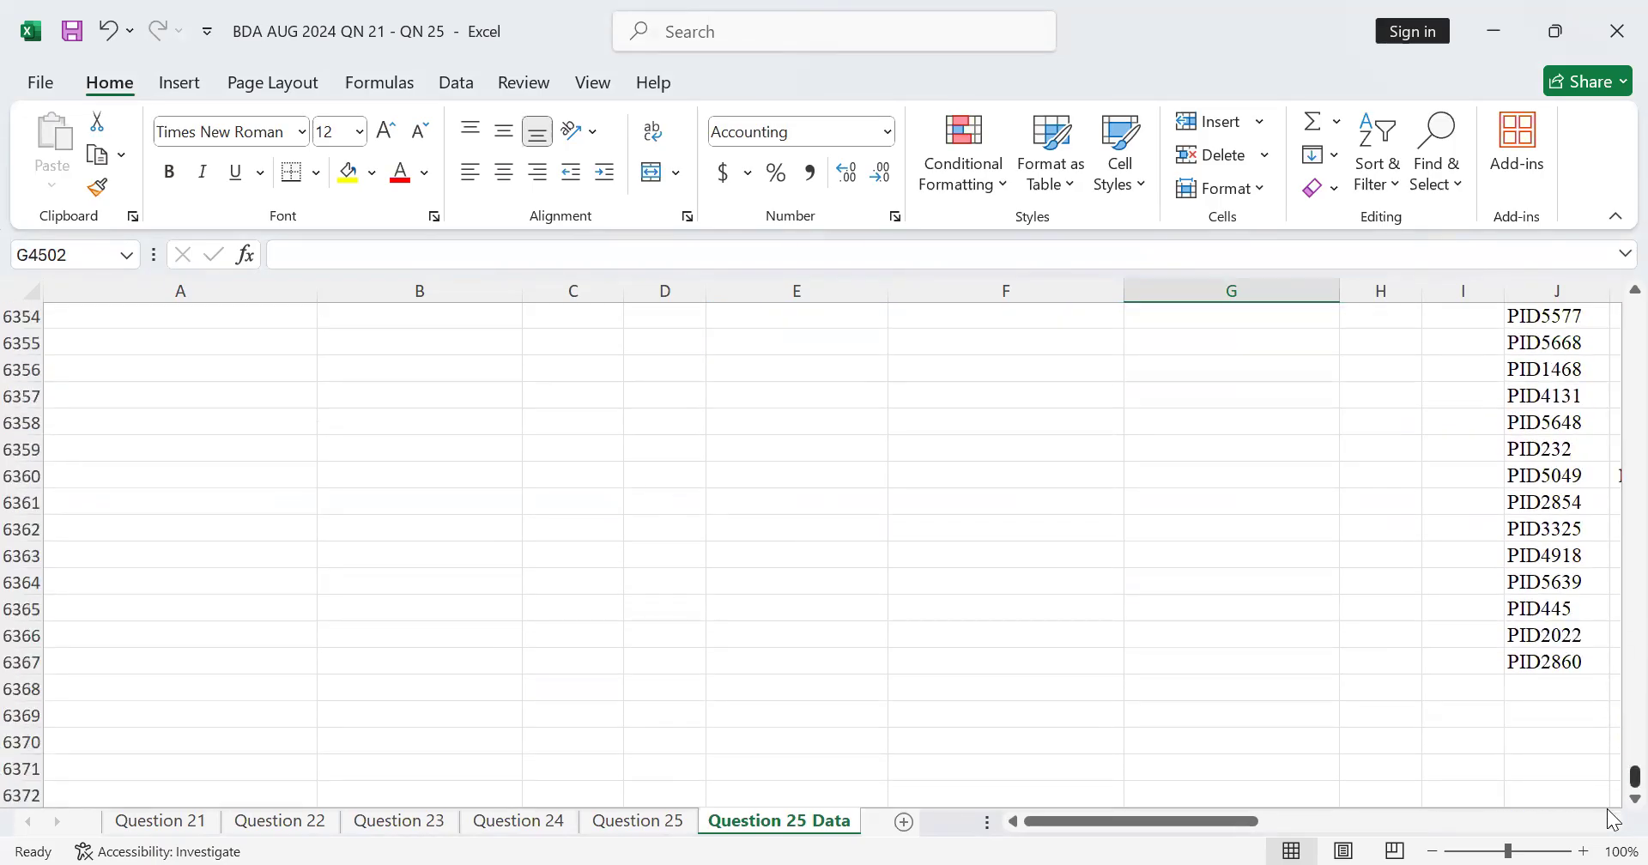
left_click(1612, 824)
left_click(1612, 821)
left_click(1612, 822)
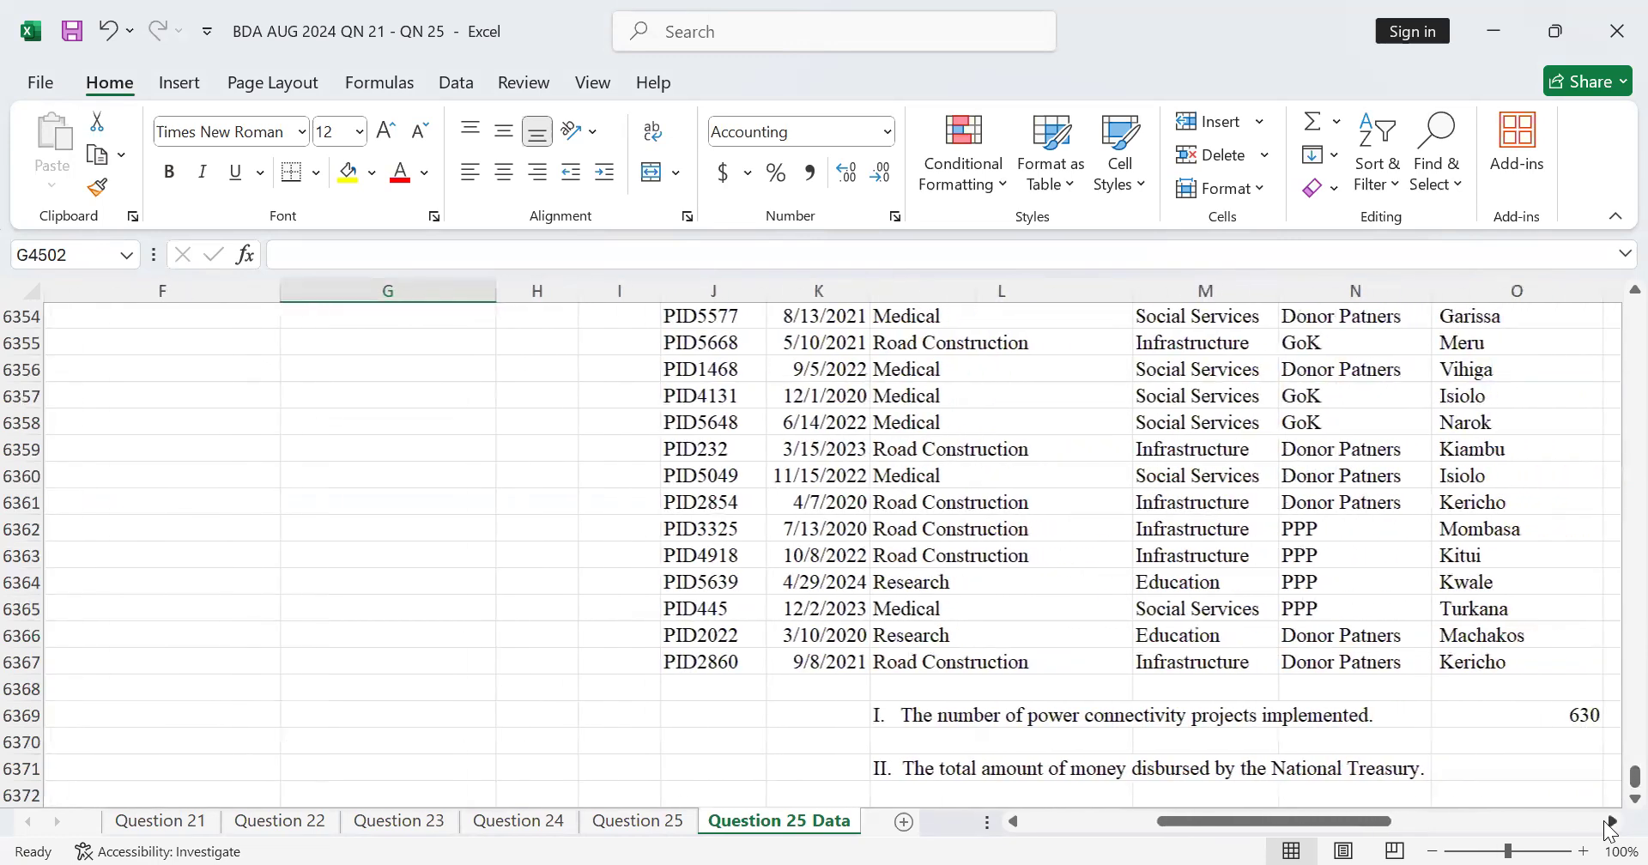
left_click(1611, 822)
left_click(1354, 716)
key("Delete")
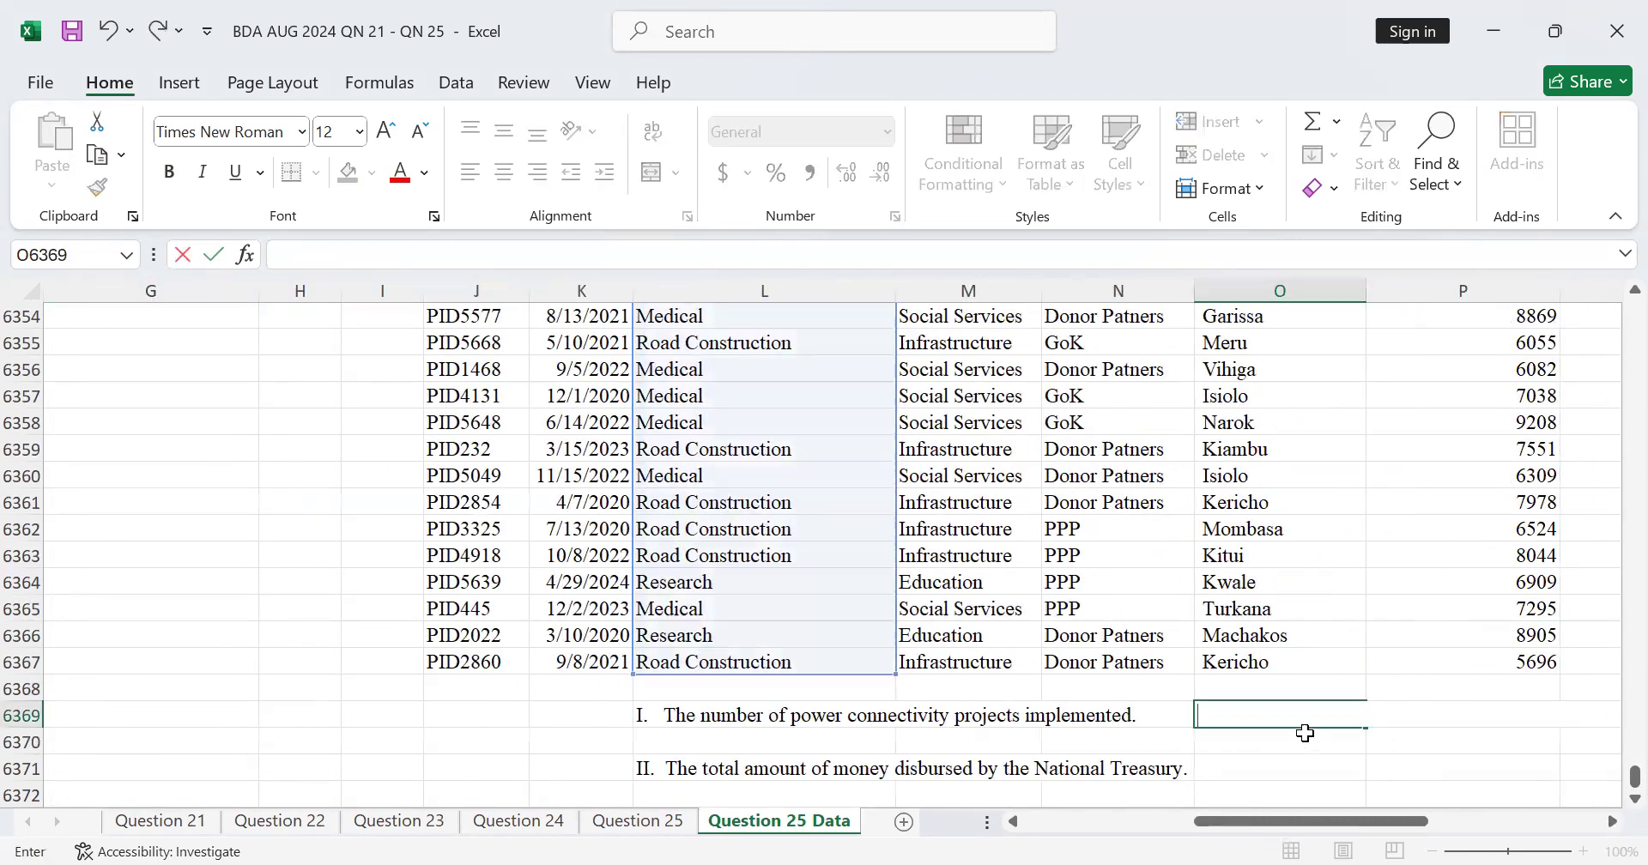
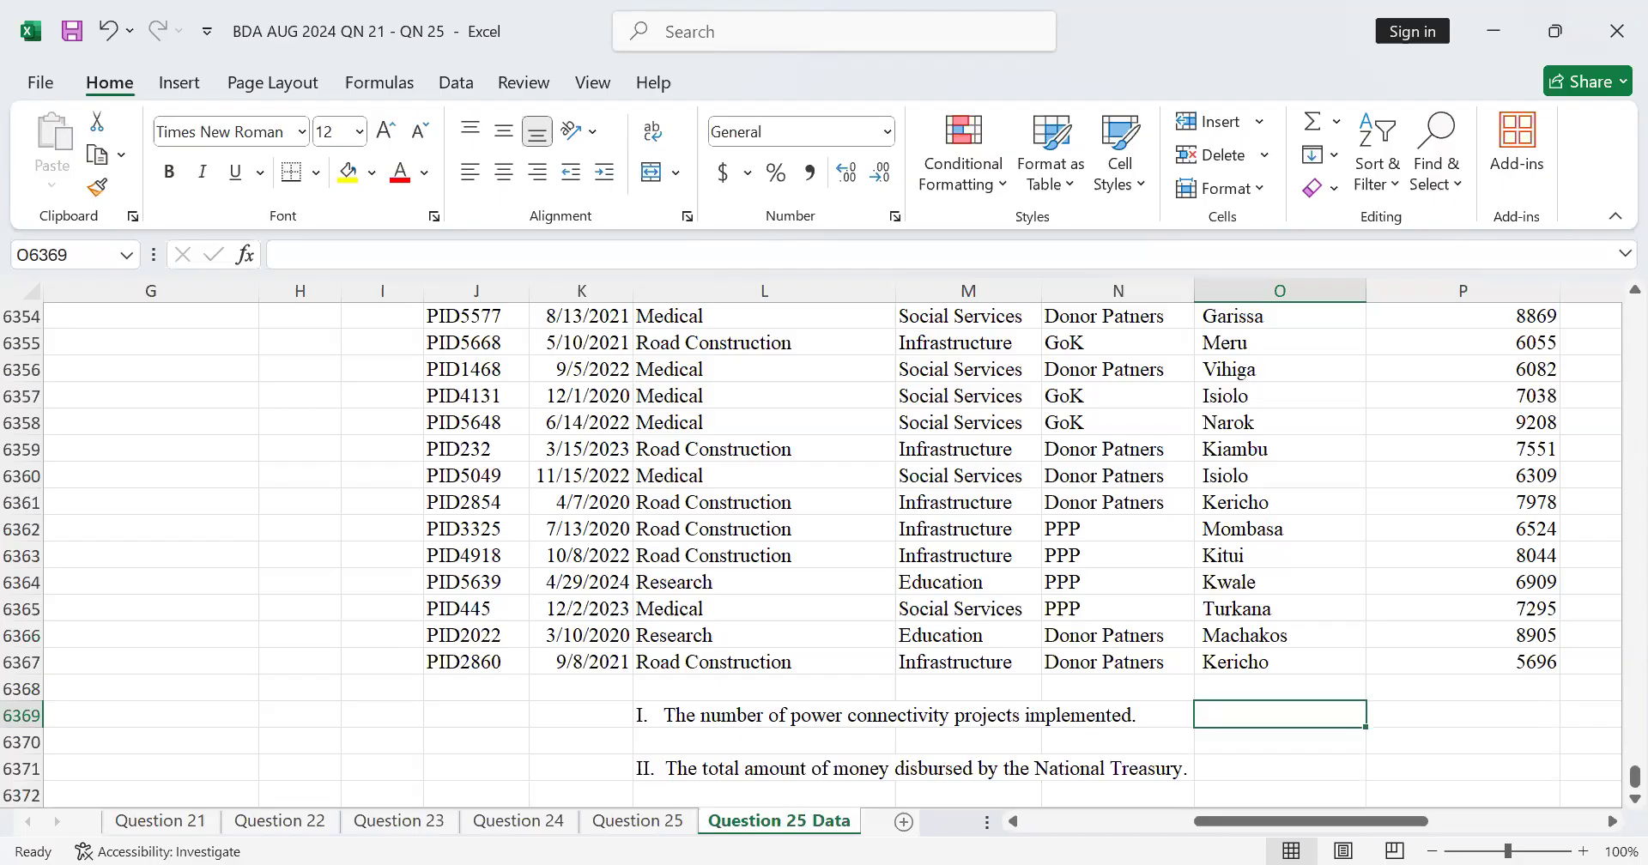
Step: Start a COUNTIF formula in O6369 with the Project column range L2:L6367 as its range, excluding the header
type("=")
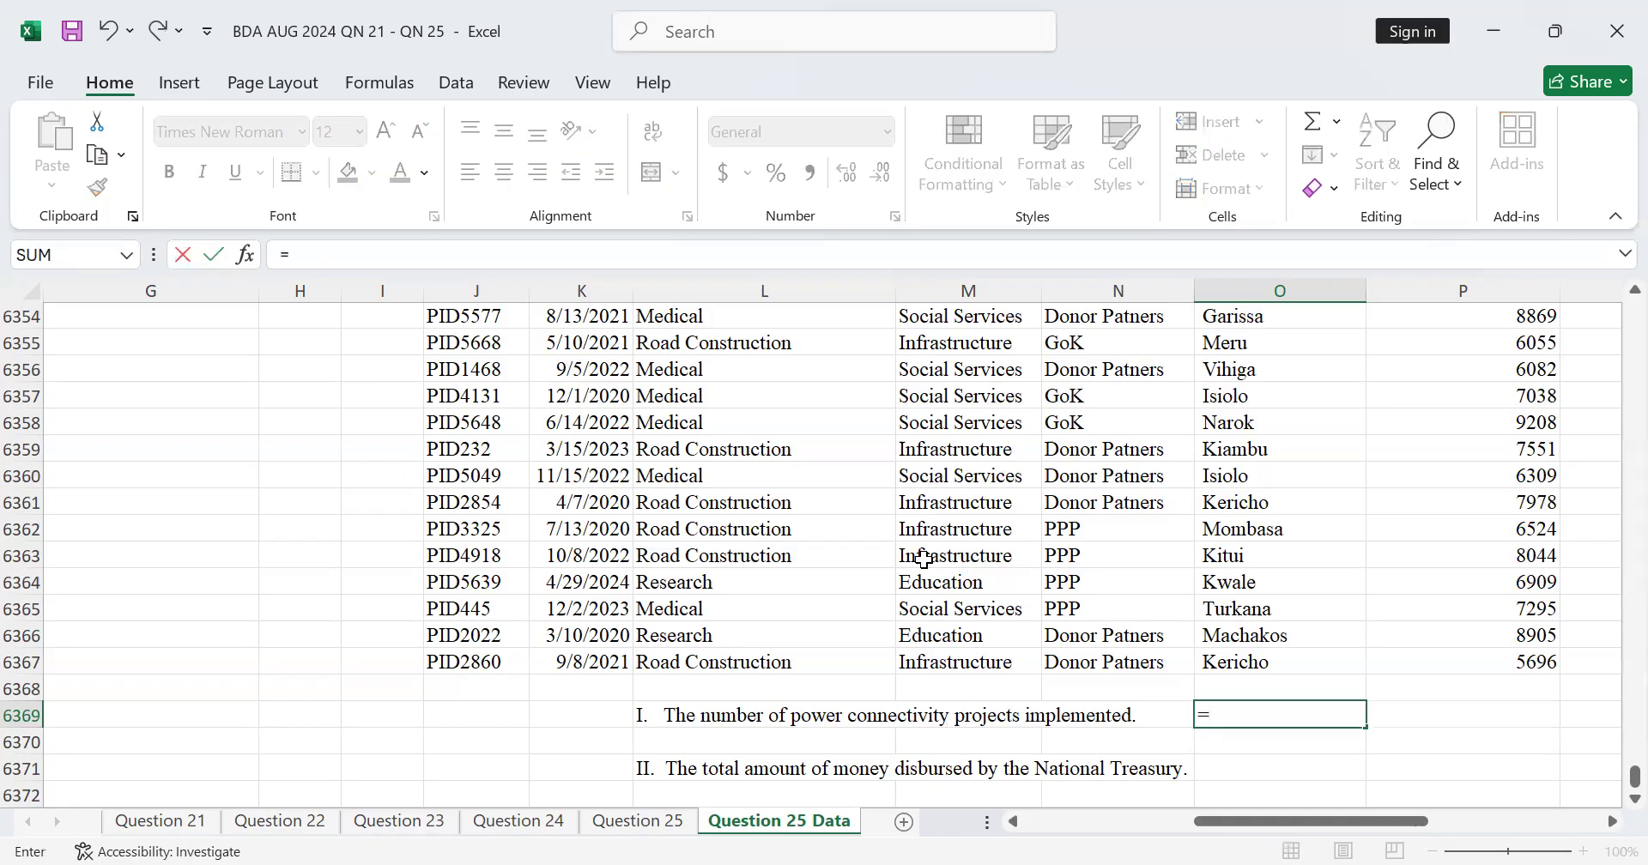
type("coun")
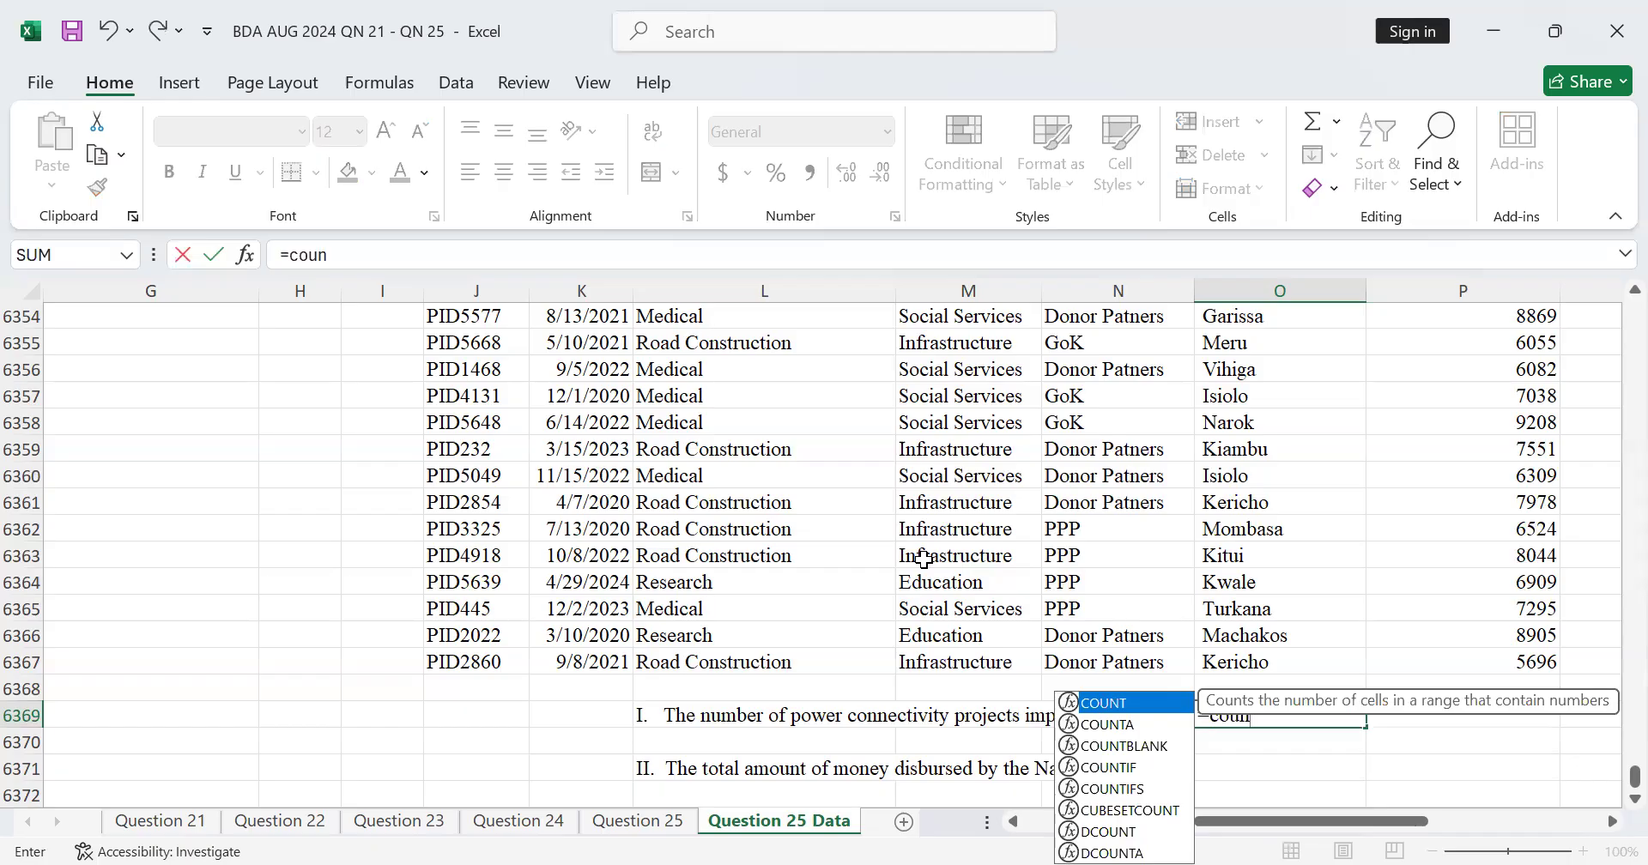
double_click(1114, 770)
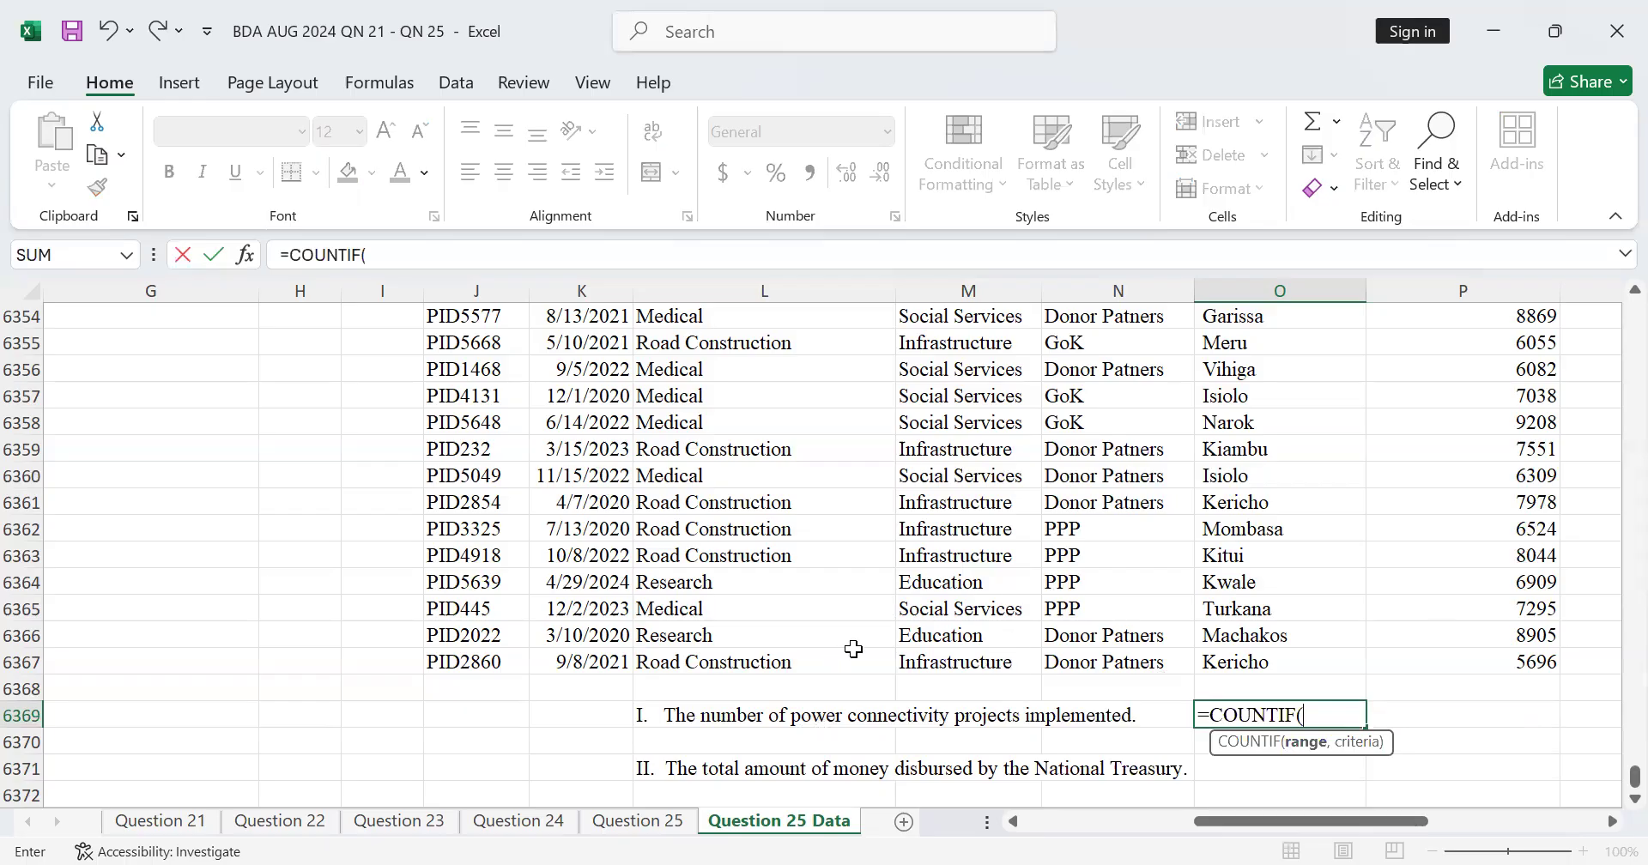
left_click(806, 663)
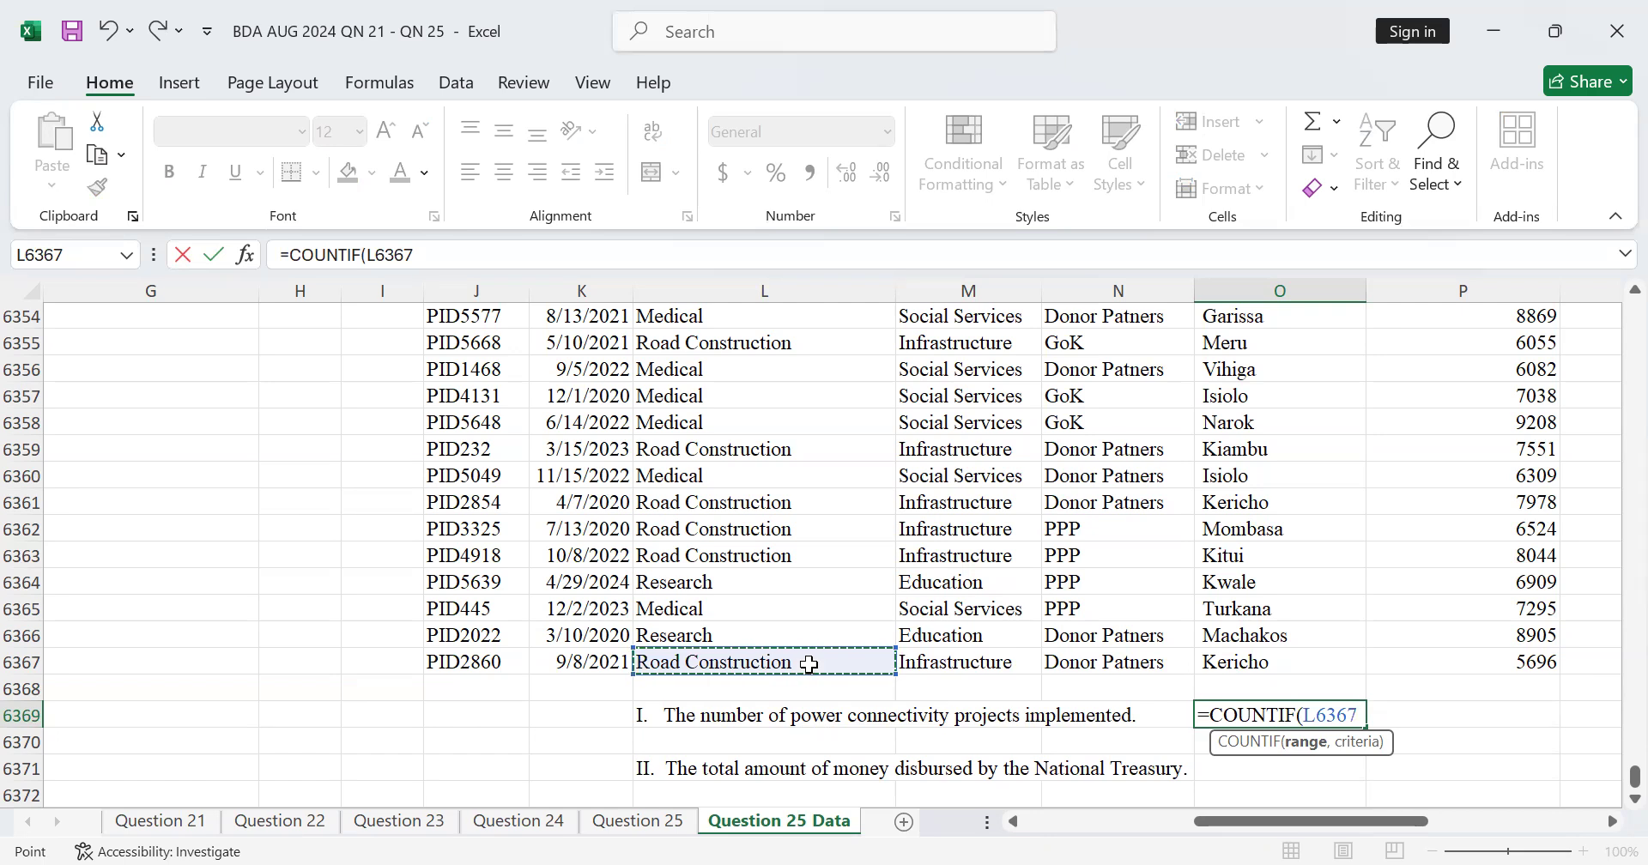
key("ctrl+shift+Up")
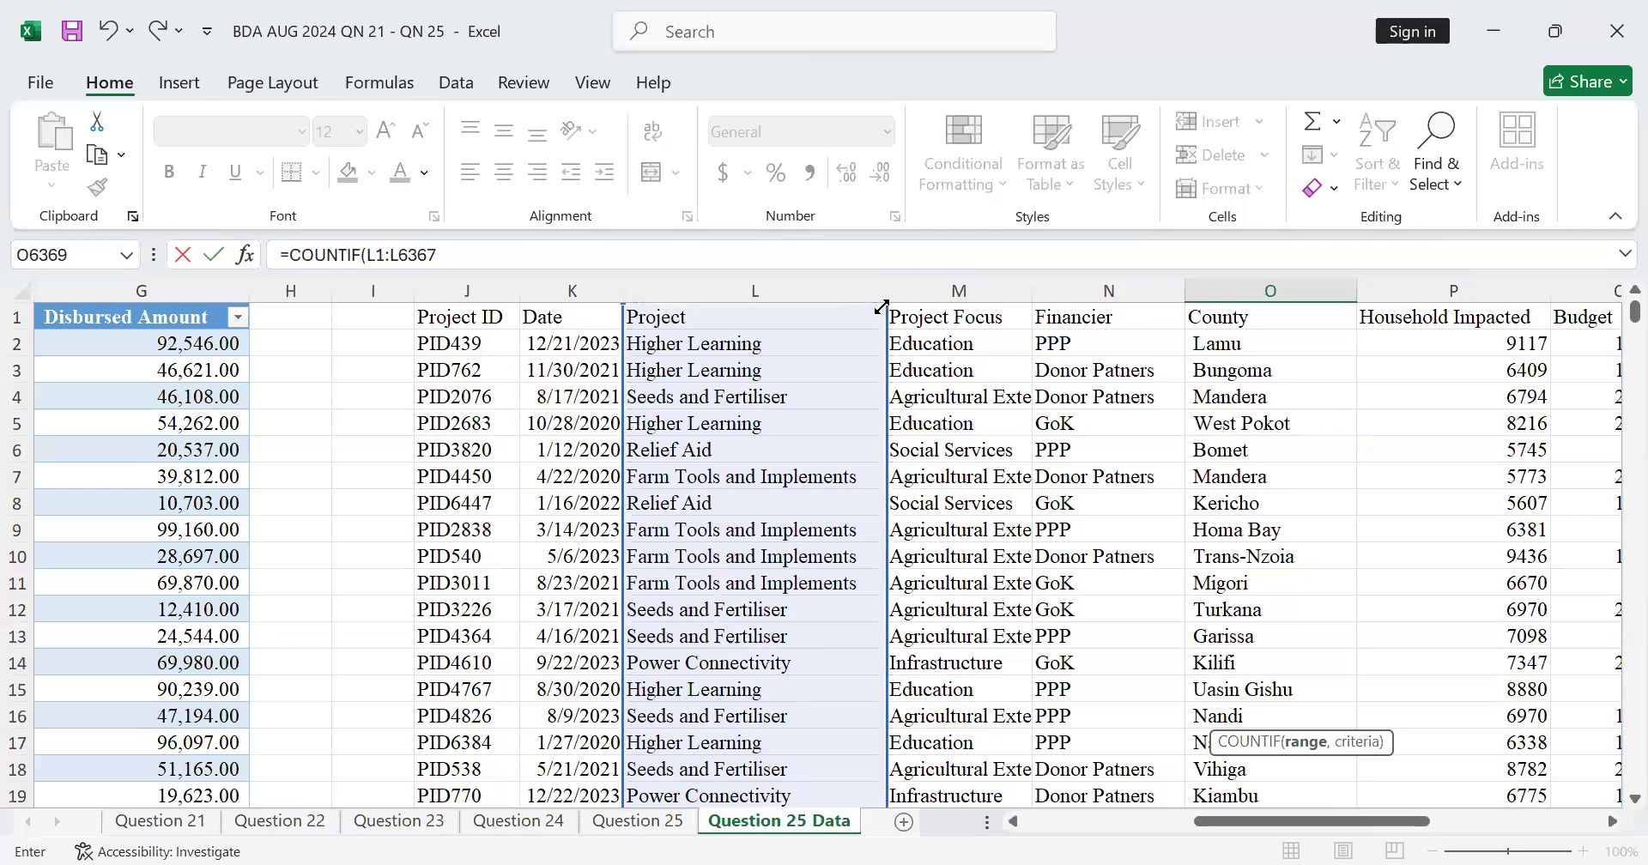
left_click_drag(880, 307, 882, 333)
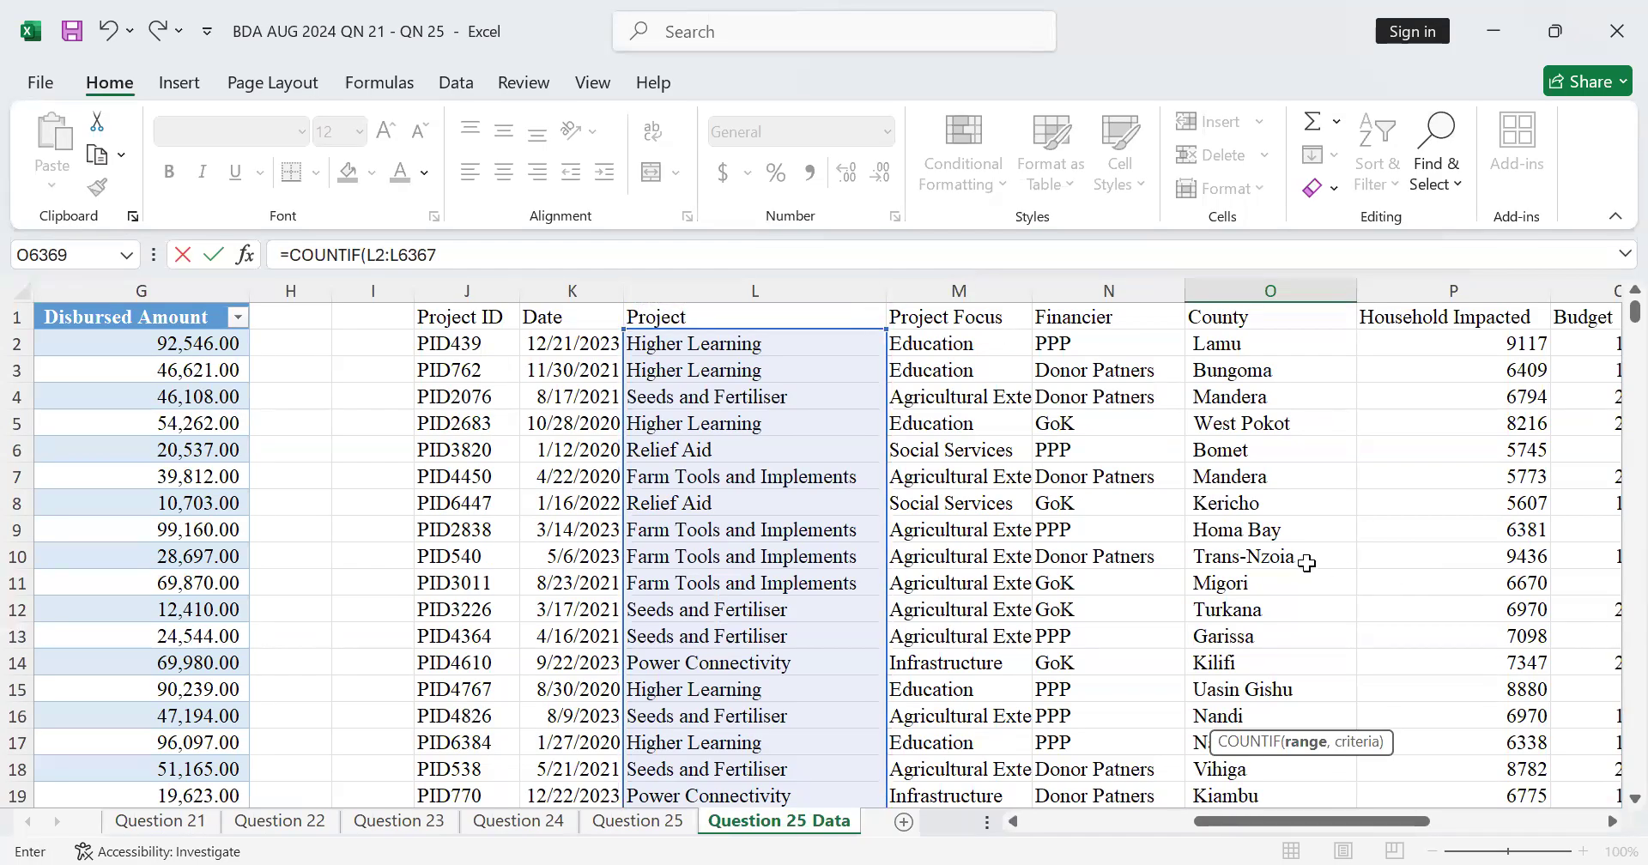
left_click(447, 254)
type(",")
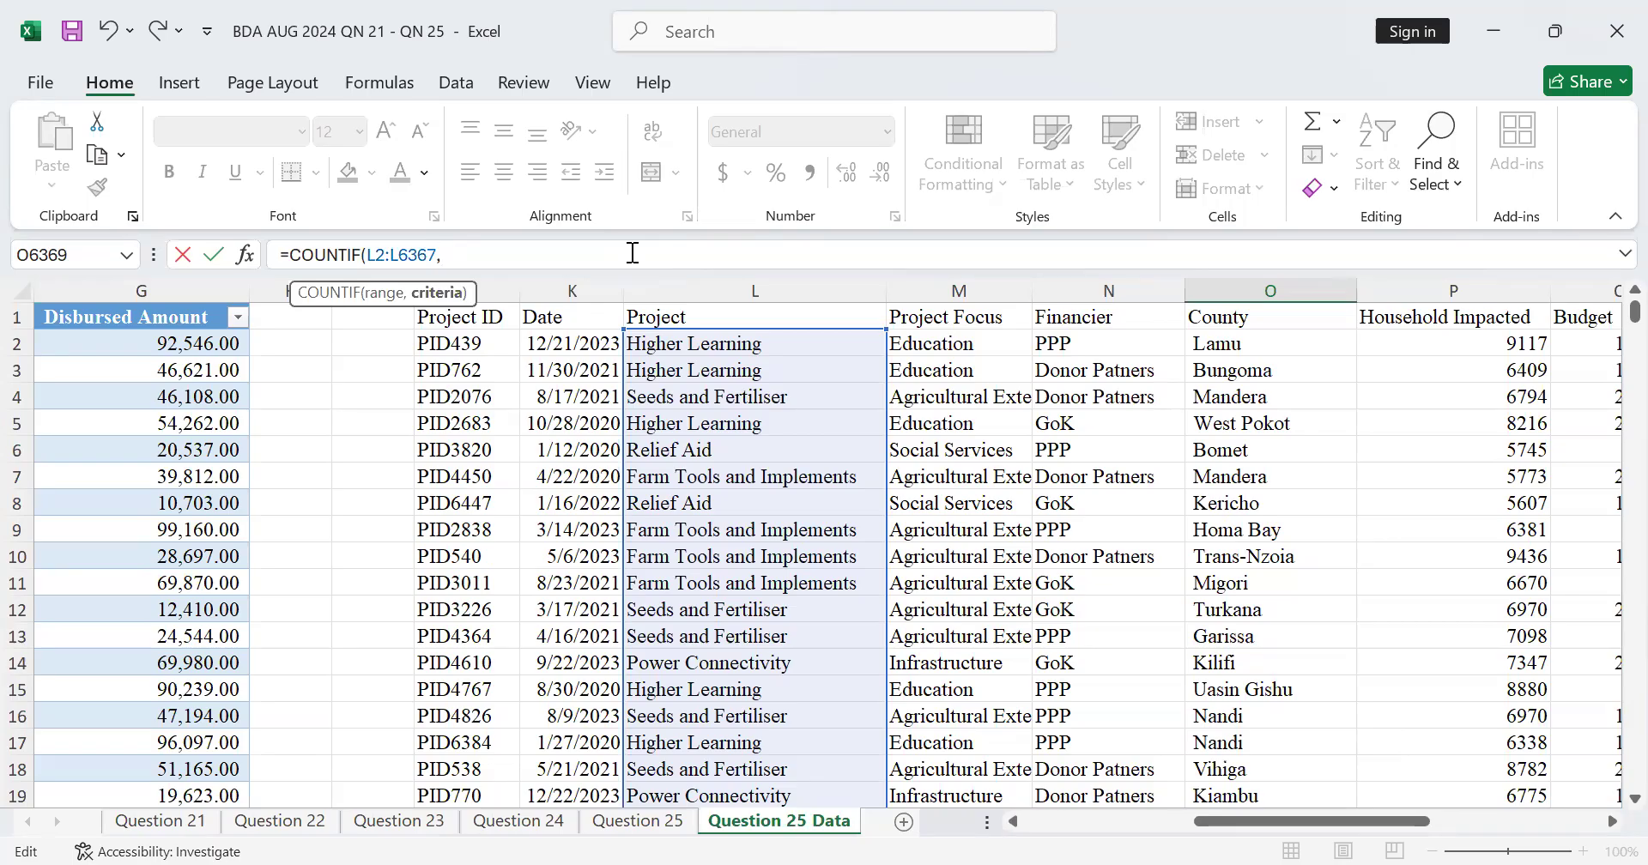
Step: Complete the COUNTIF formula in O6369 with the criterion "Power connectivity"
type("\"Power connectivity")
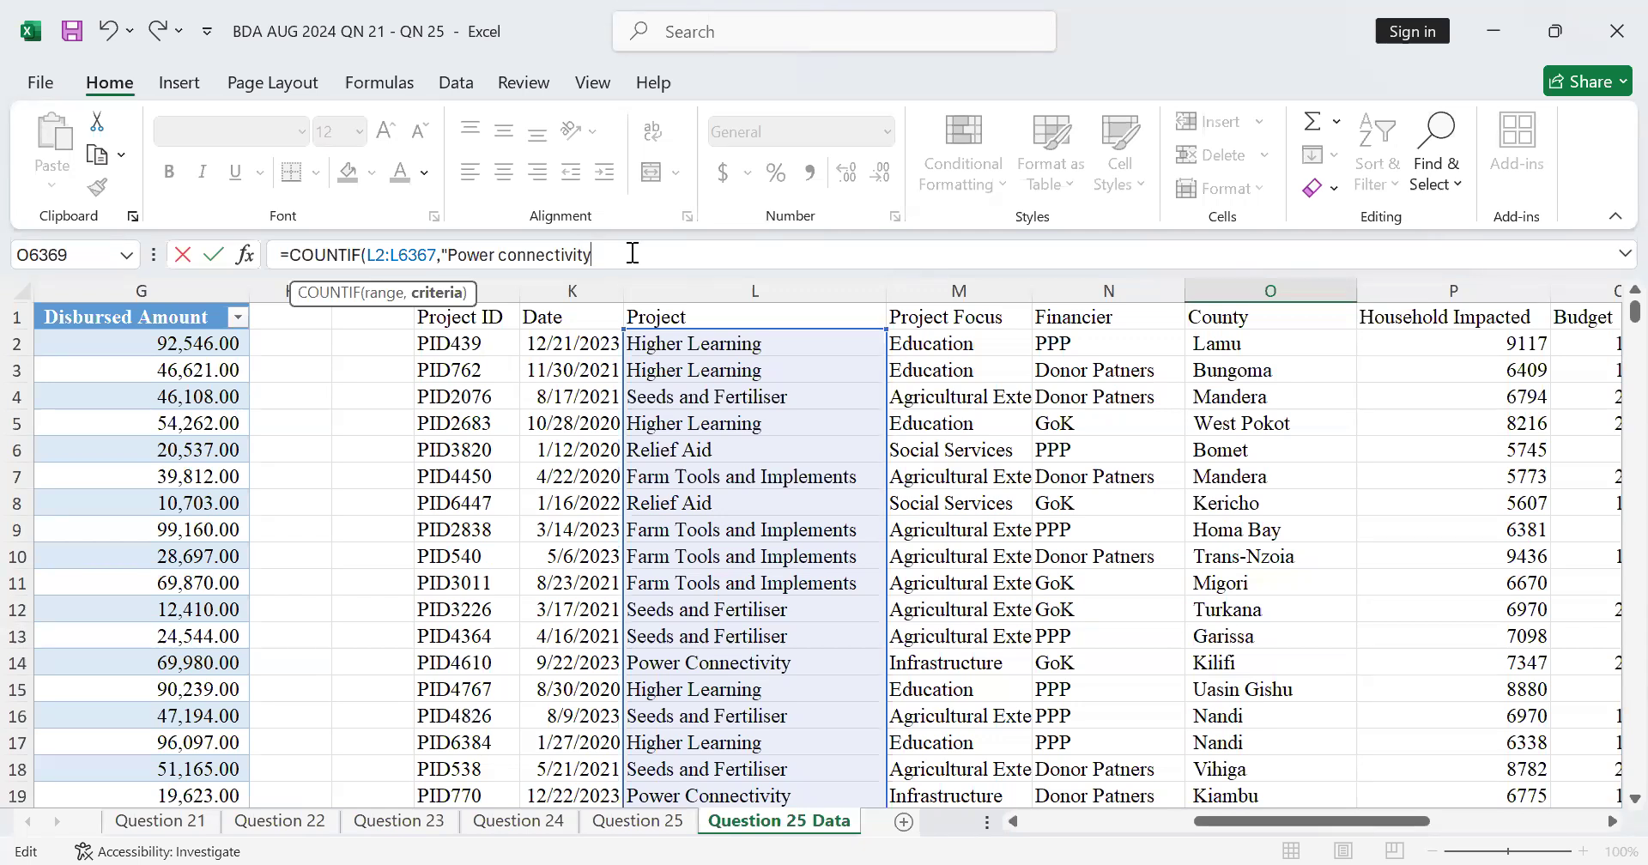
type("\")")
key("Return")
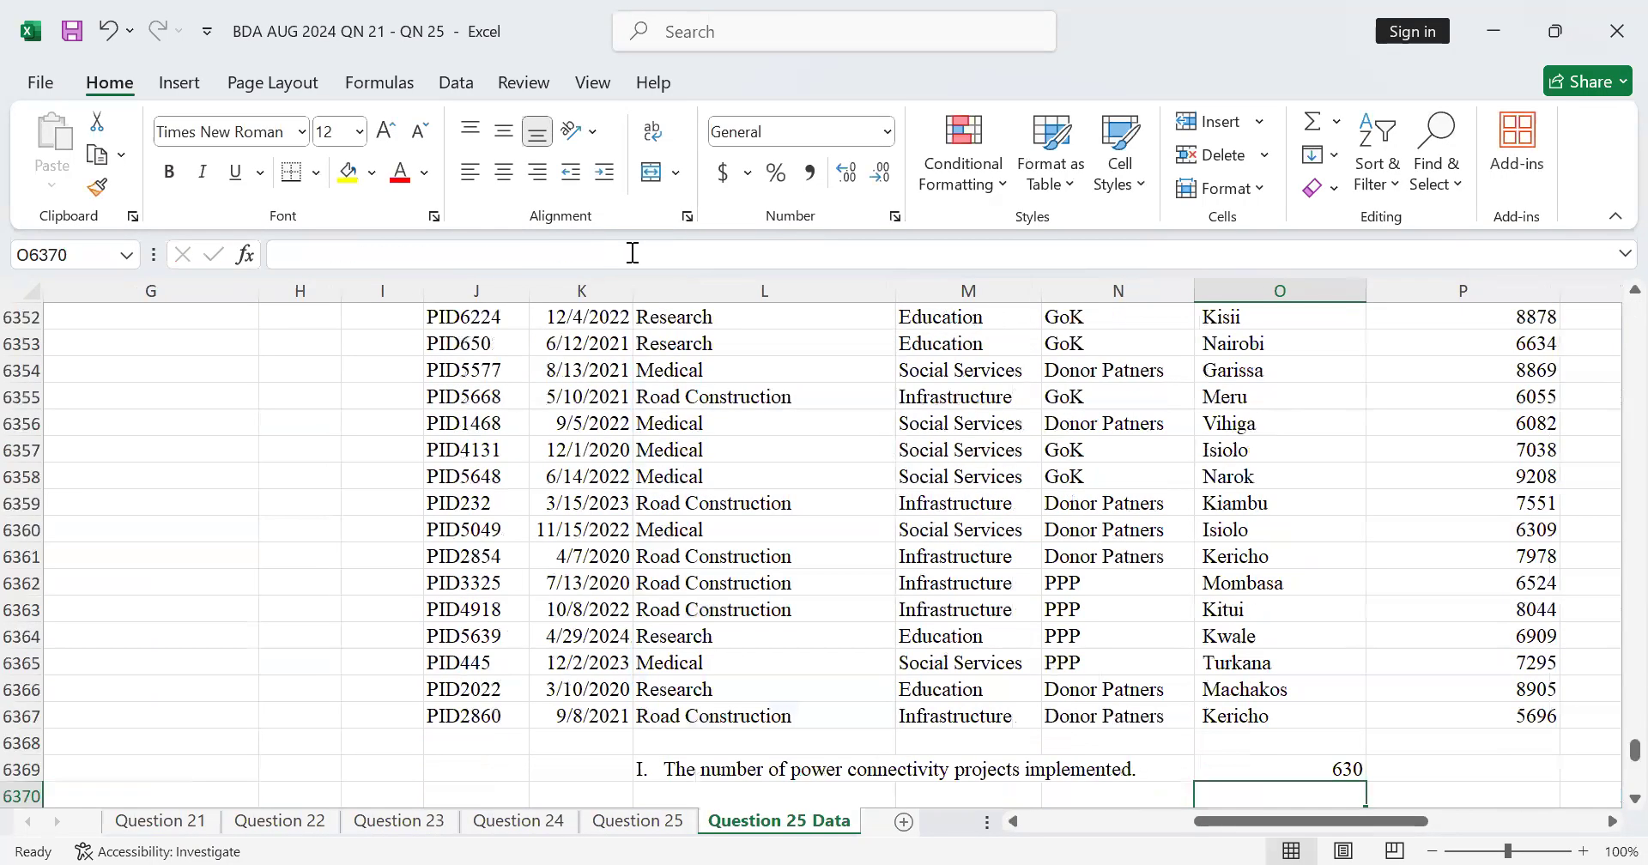
scroll(1370, 666, "down", 3)
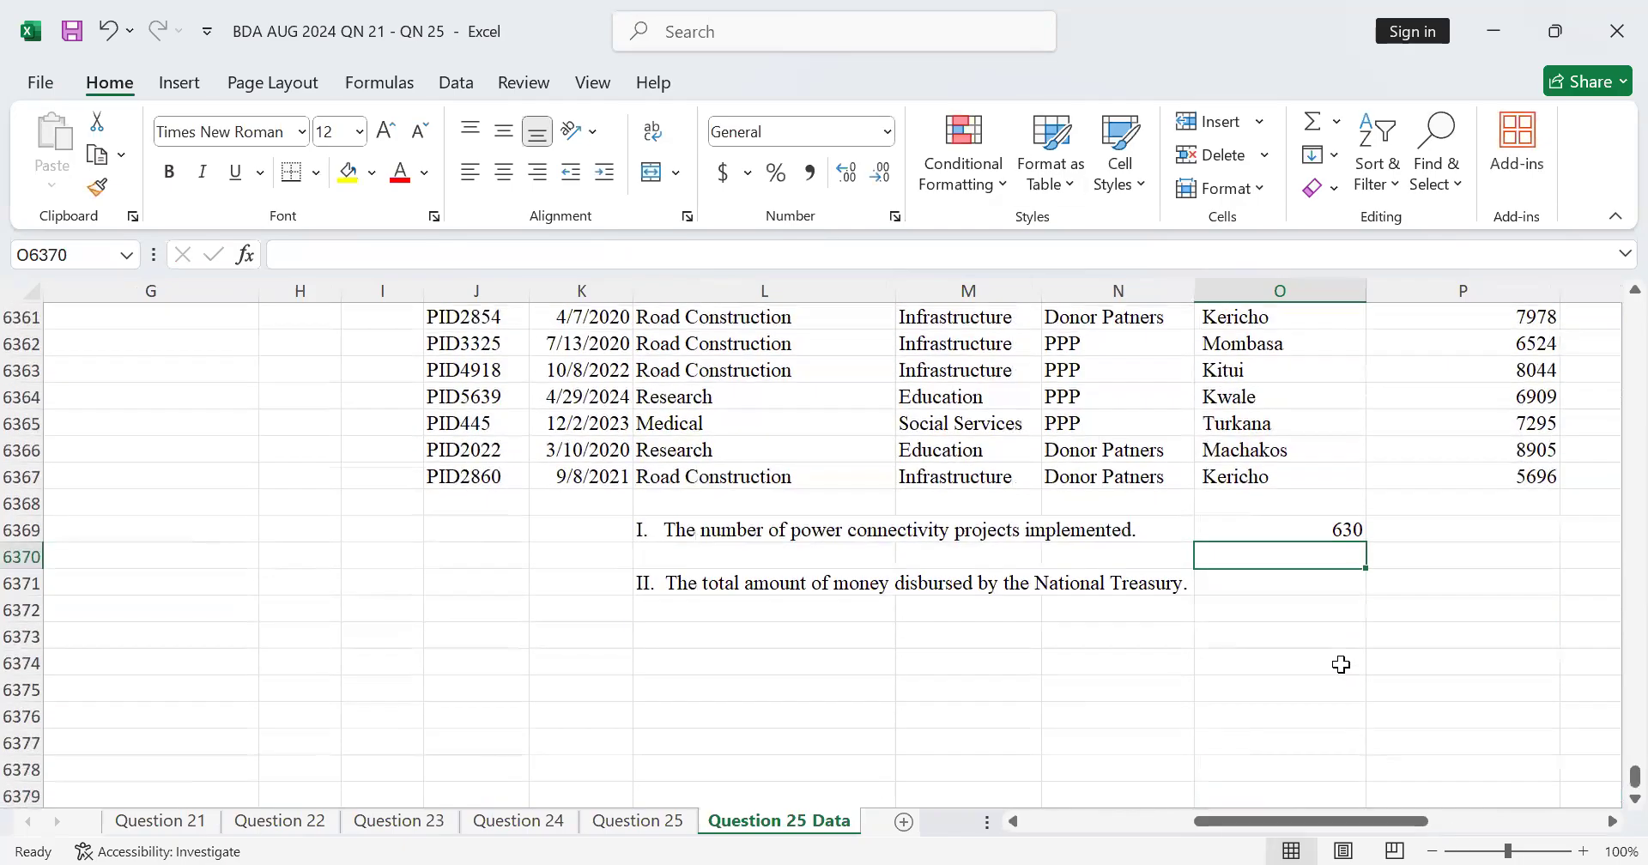
left_click(1343, 530)
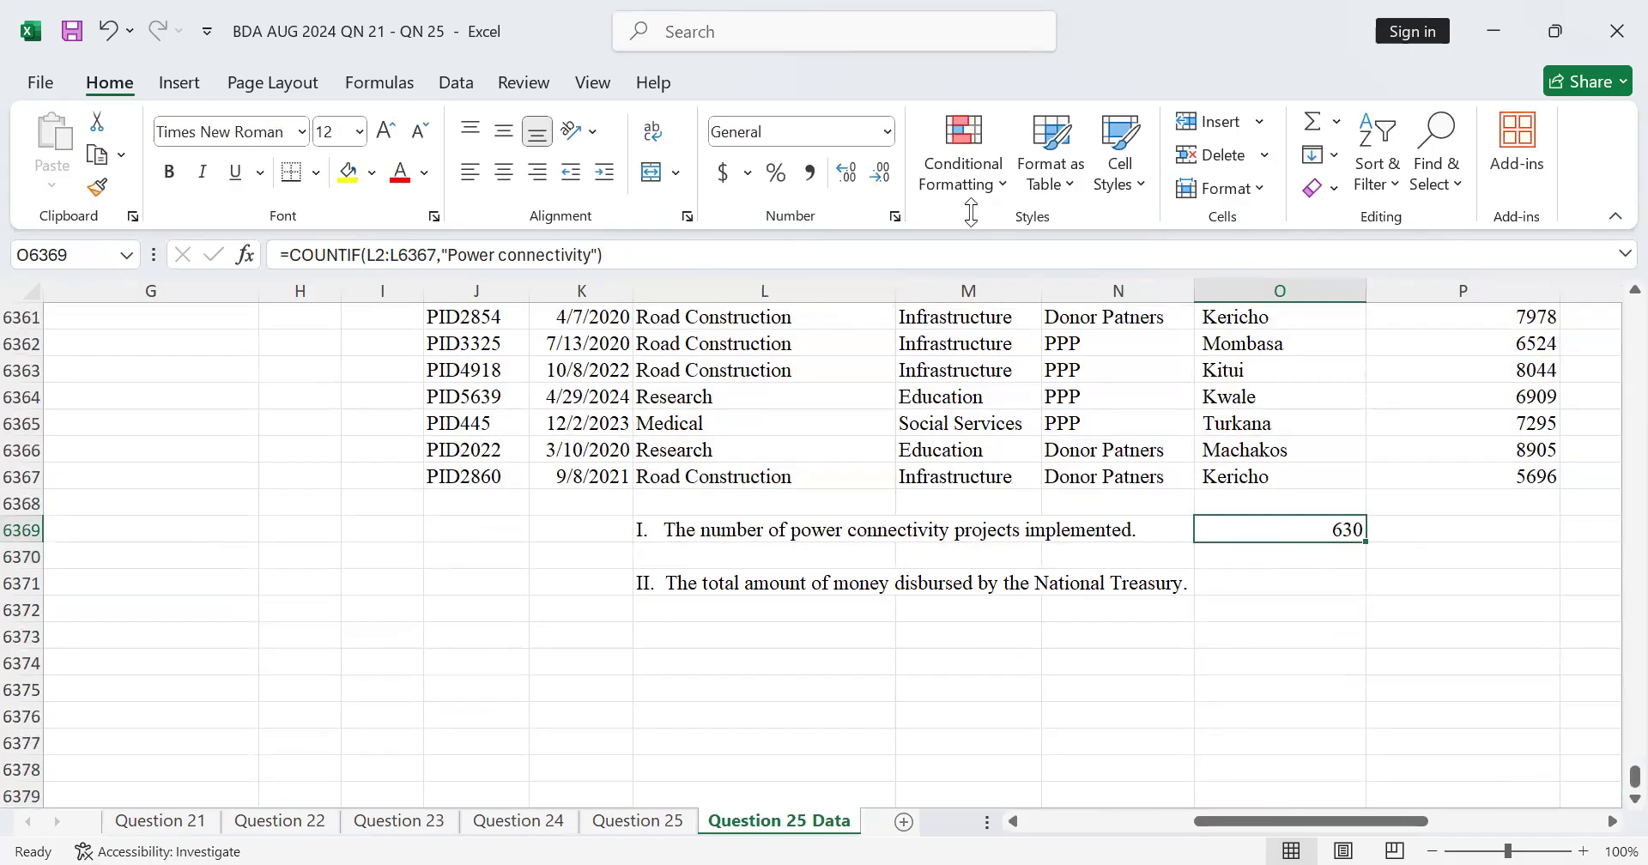
Step: Add an AutoSum total of the Disbursed Amount column in G4502, directly below the disbursement table's last row
key("alt+Tab")
left_click(1159, 821)
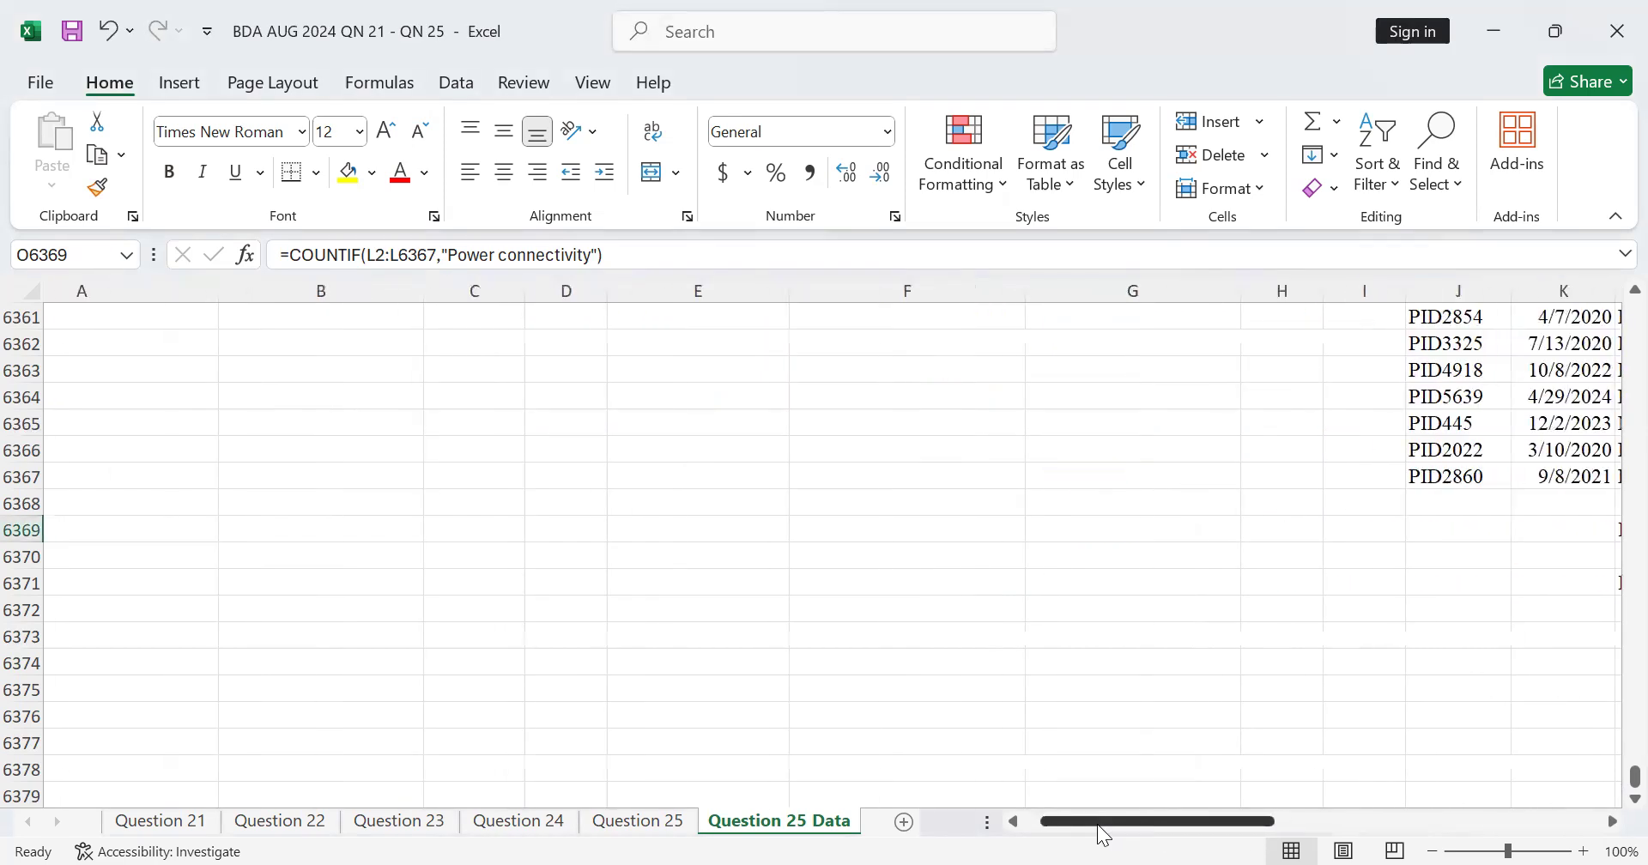
scroll(1374, 772, "up", 1)
left_click_drag(1634, 784, 1613, 654)
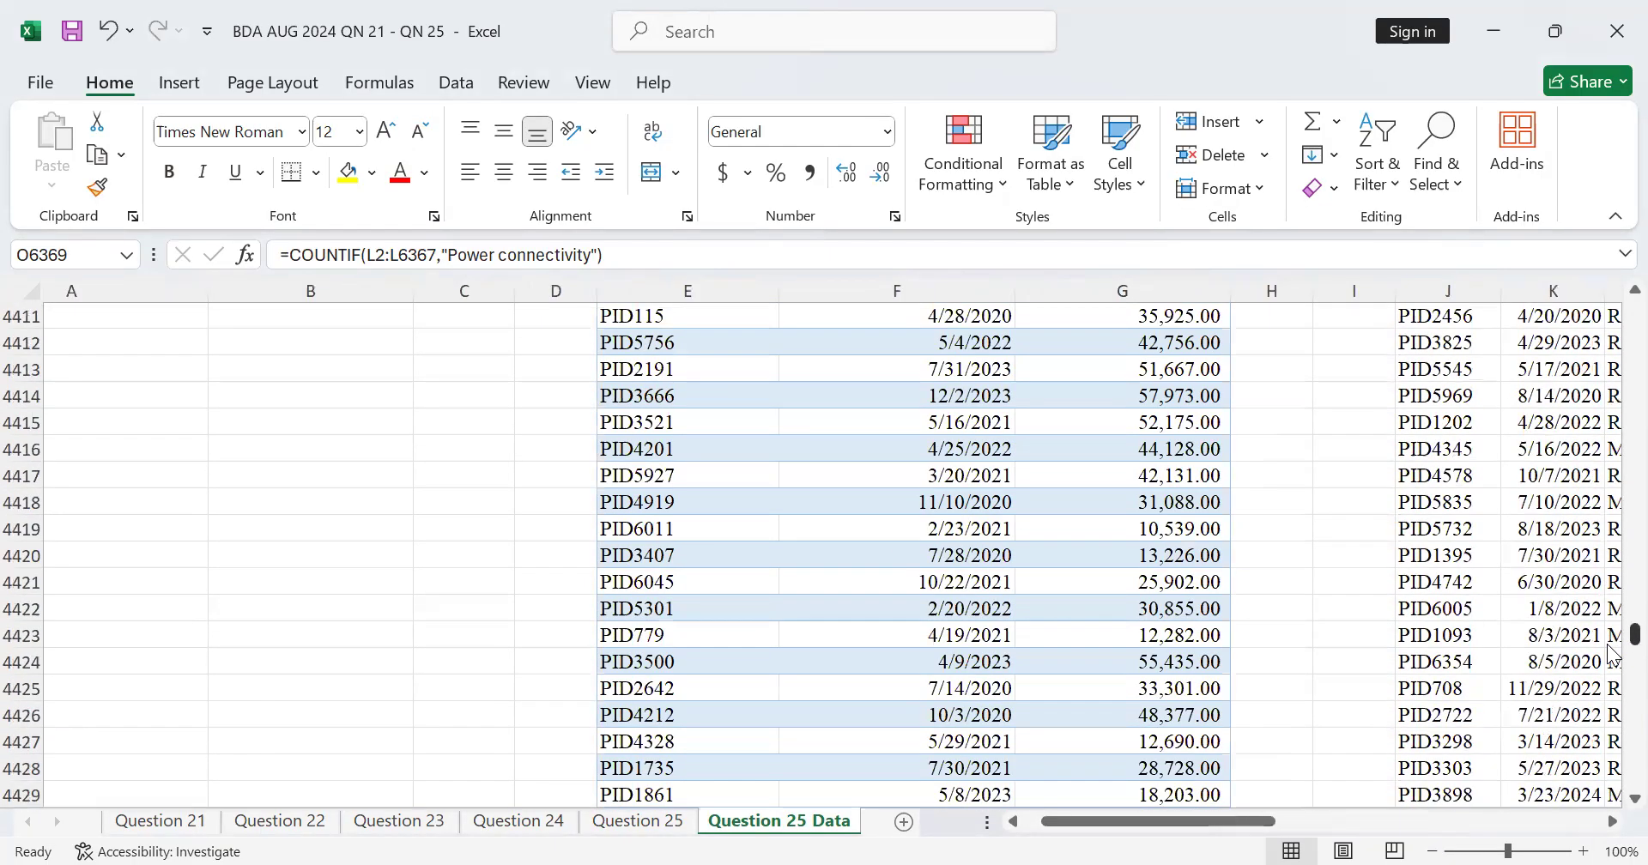
scroll(882, 662, "down", 20)
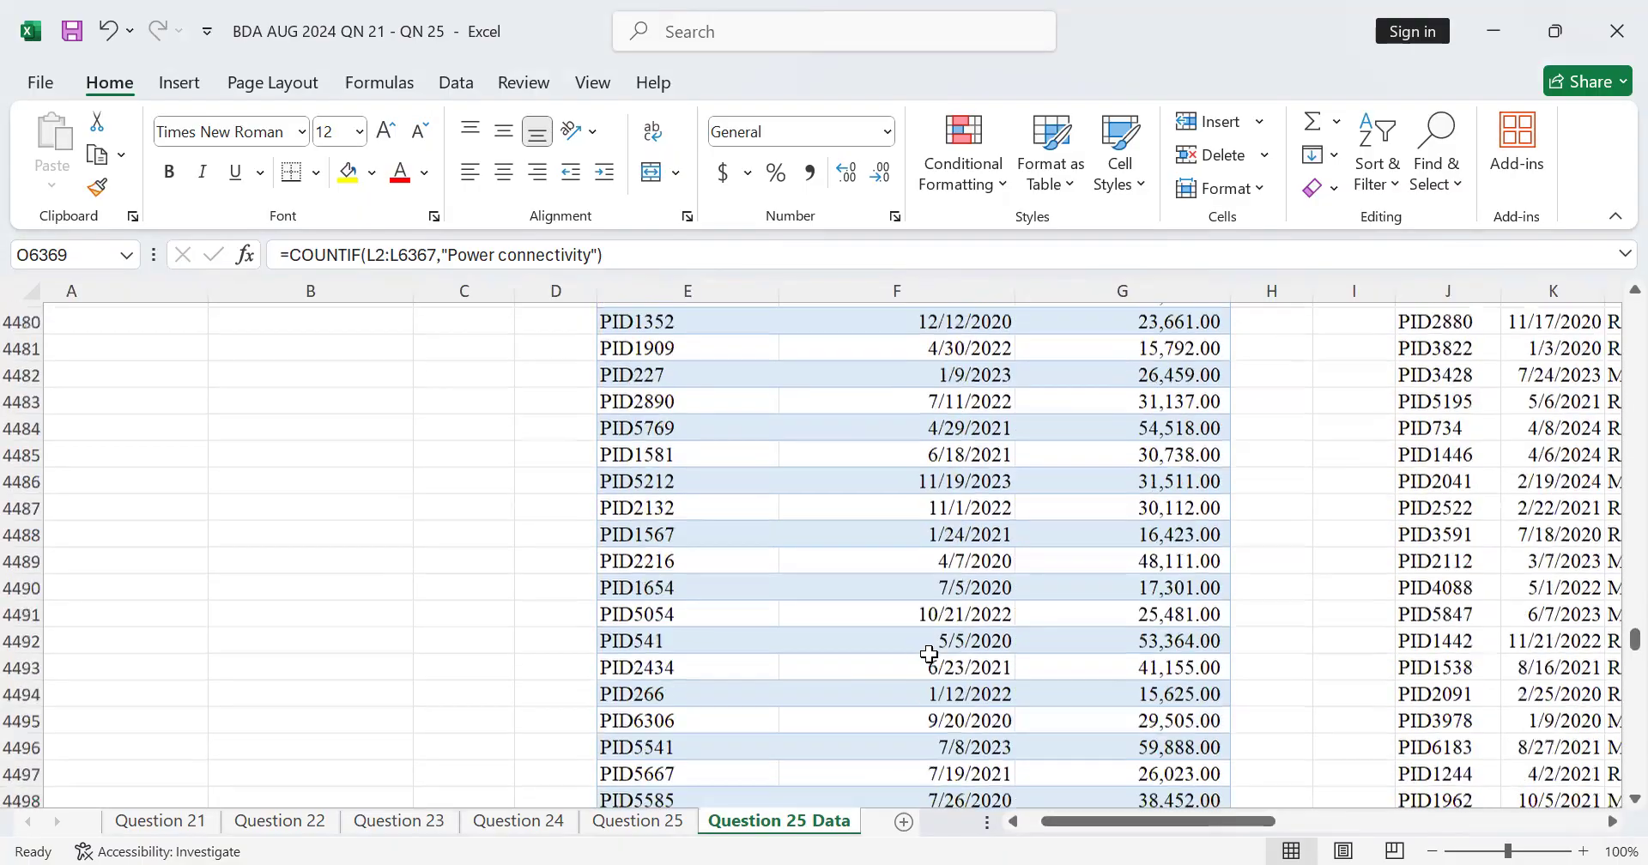
scroll(956, 645, "up", 4)
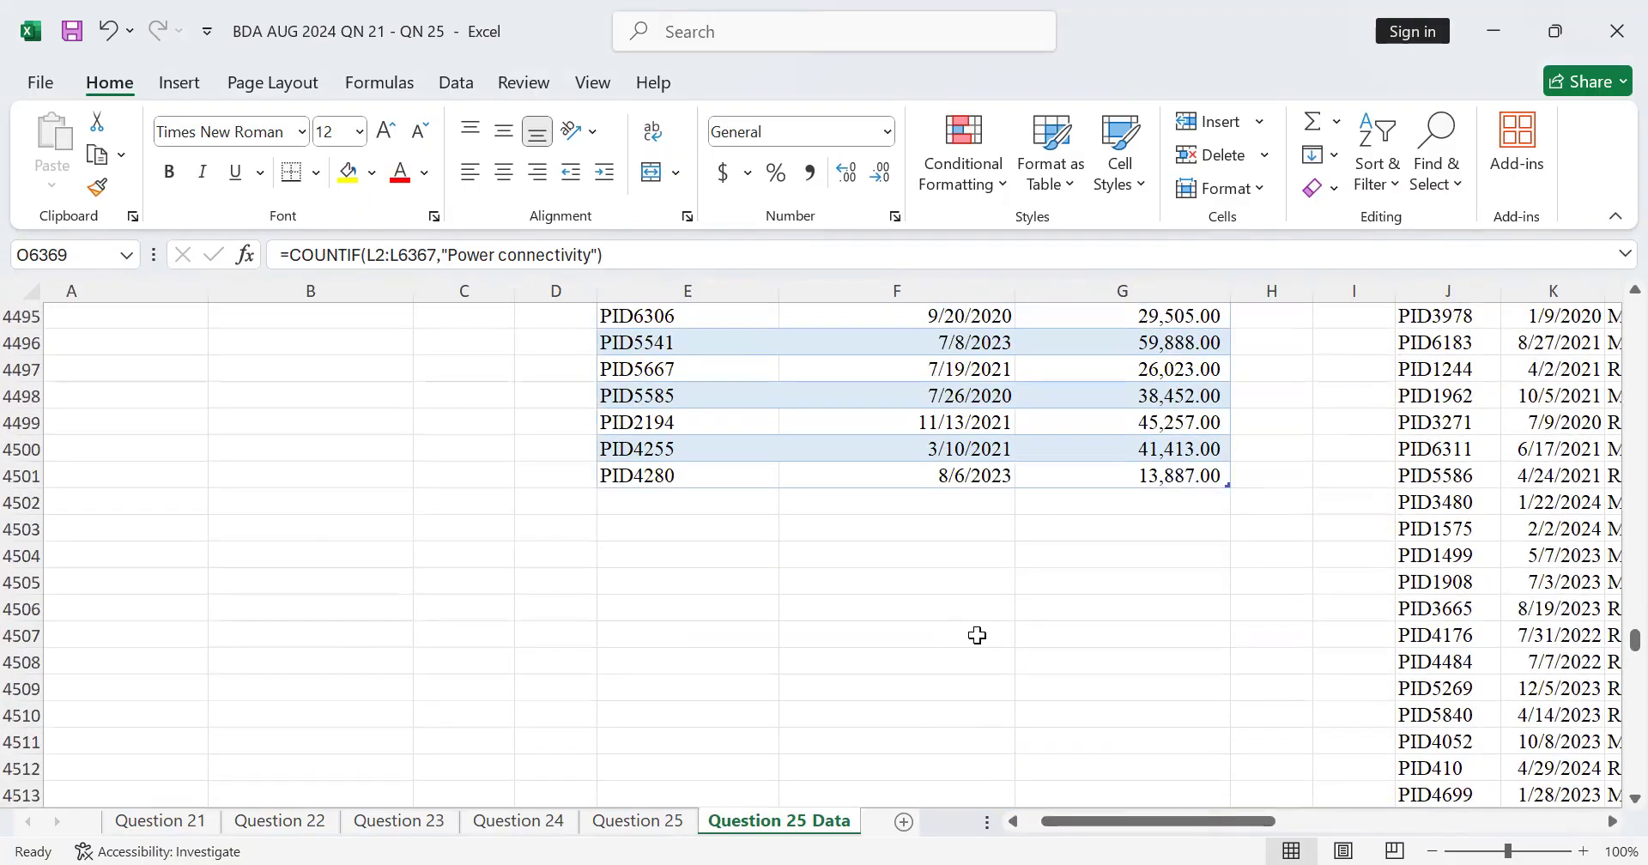
left_click(1094, 662)
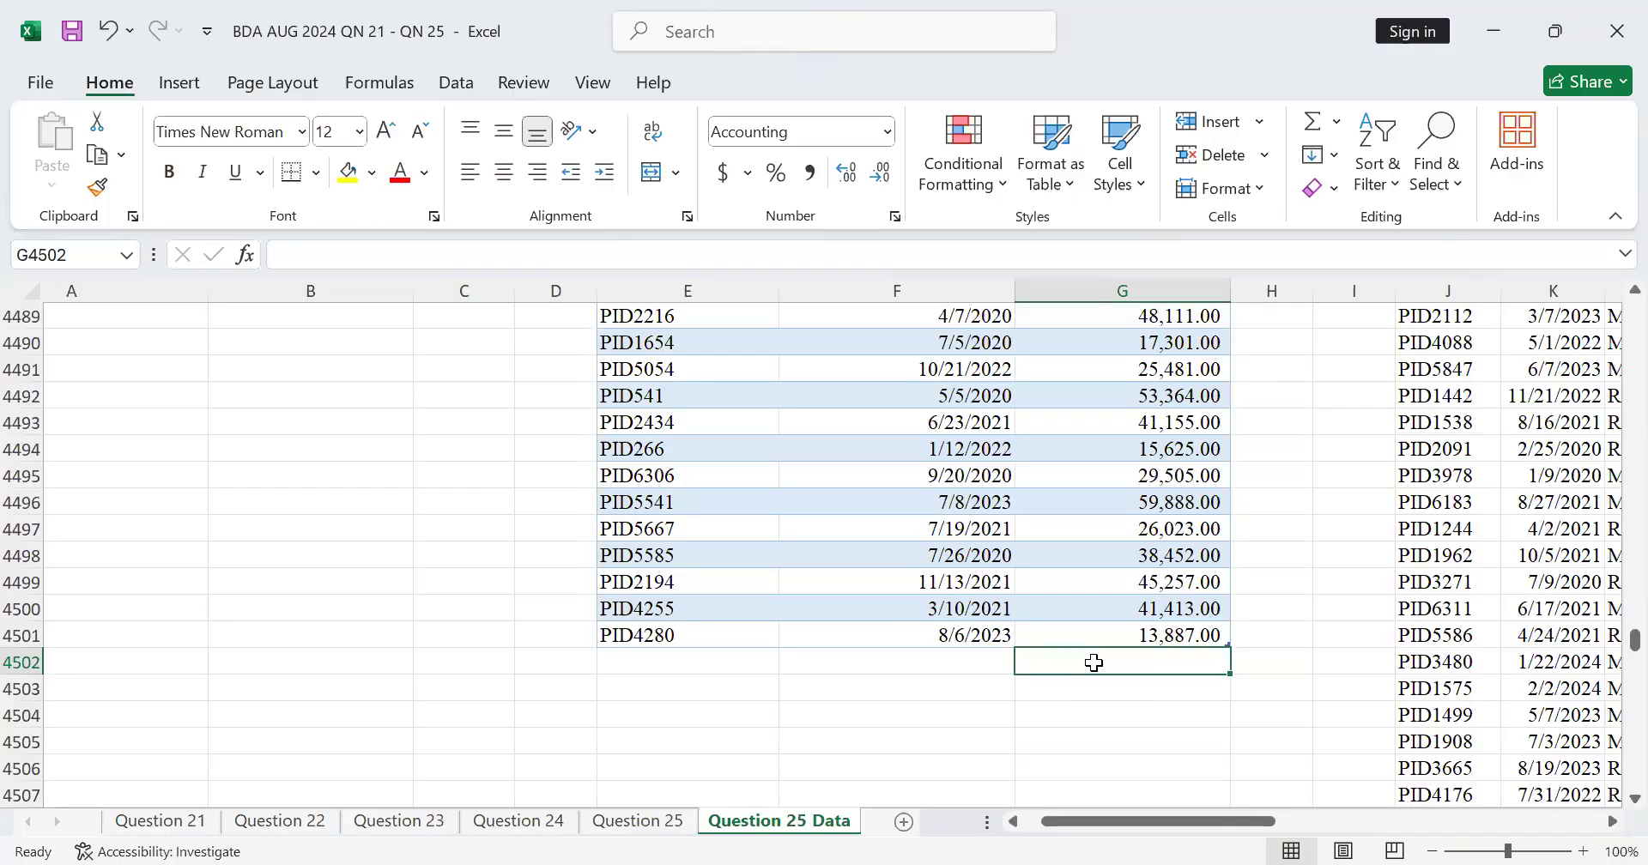
key("alt")
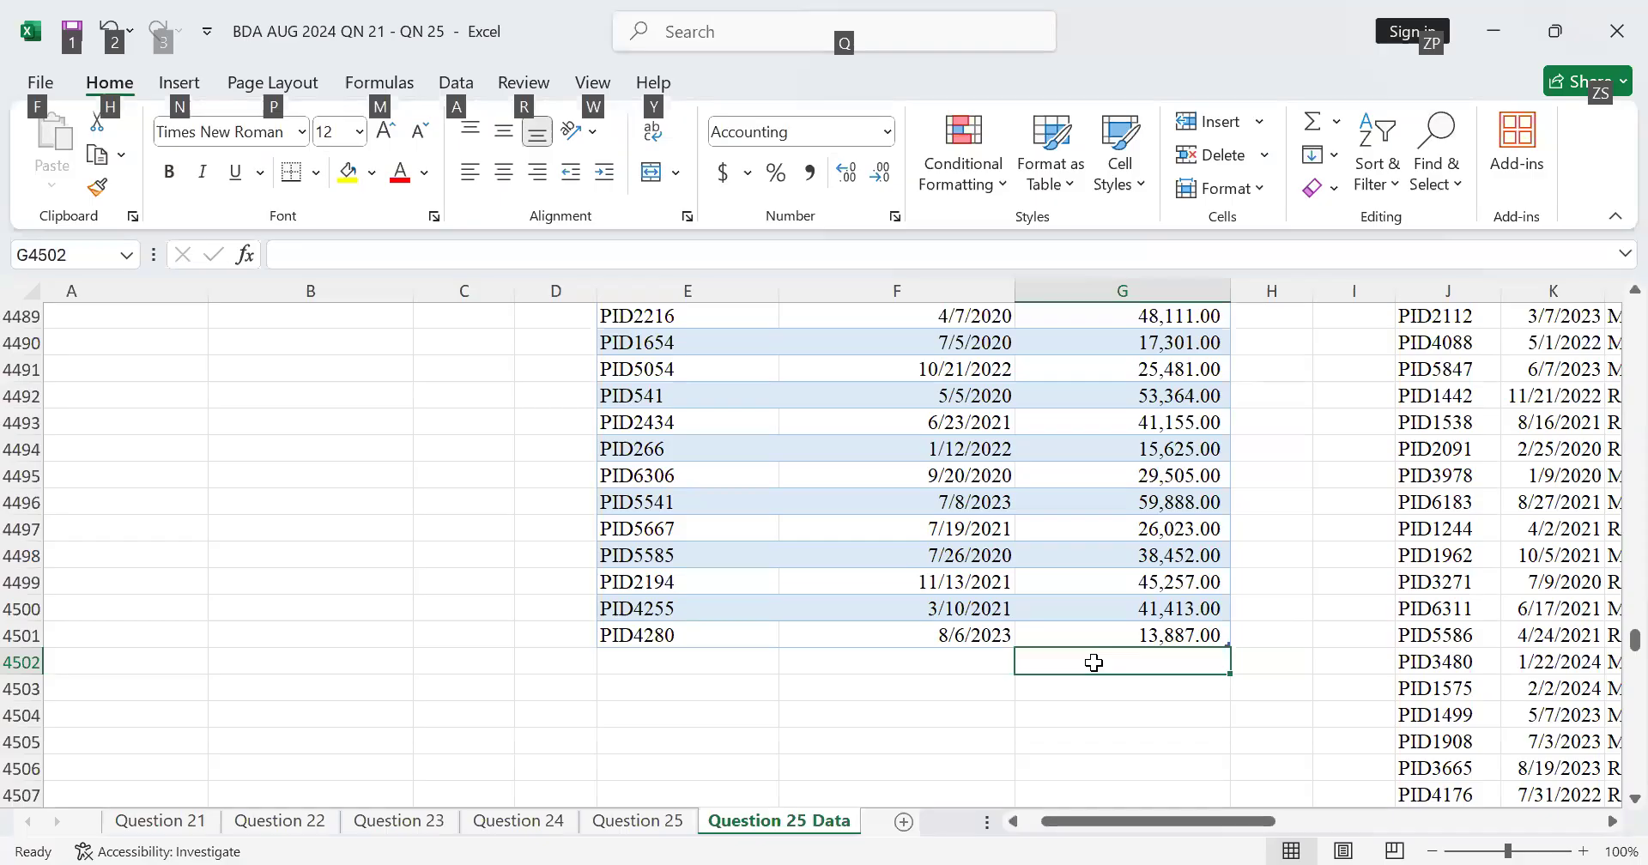
key("alt+equal")
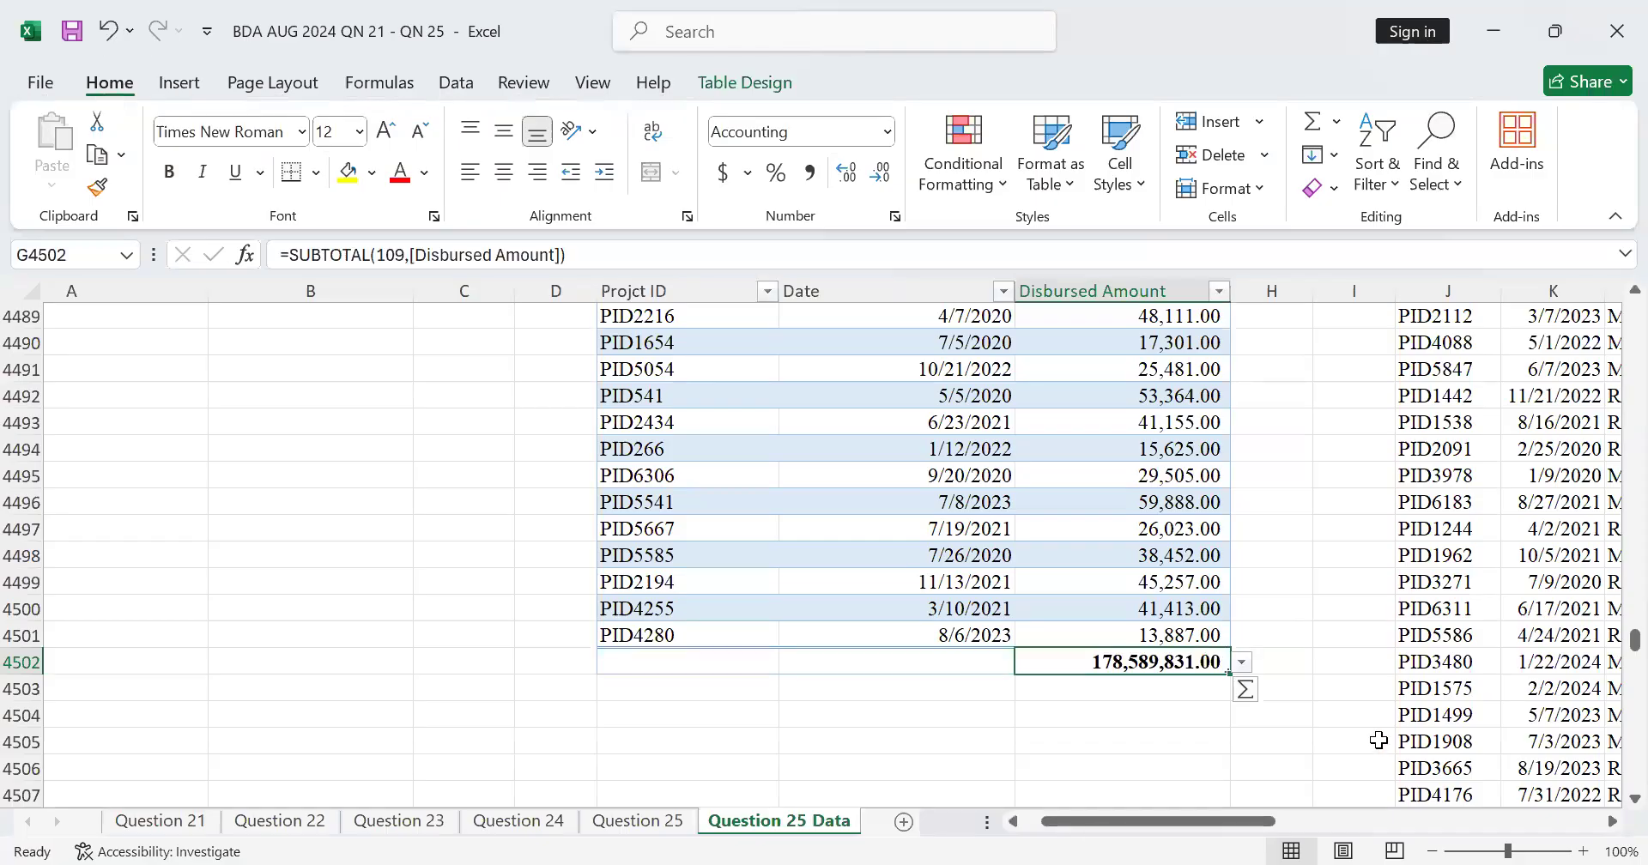
left_click(1156, 695)
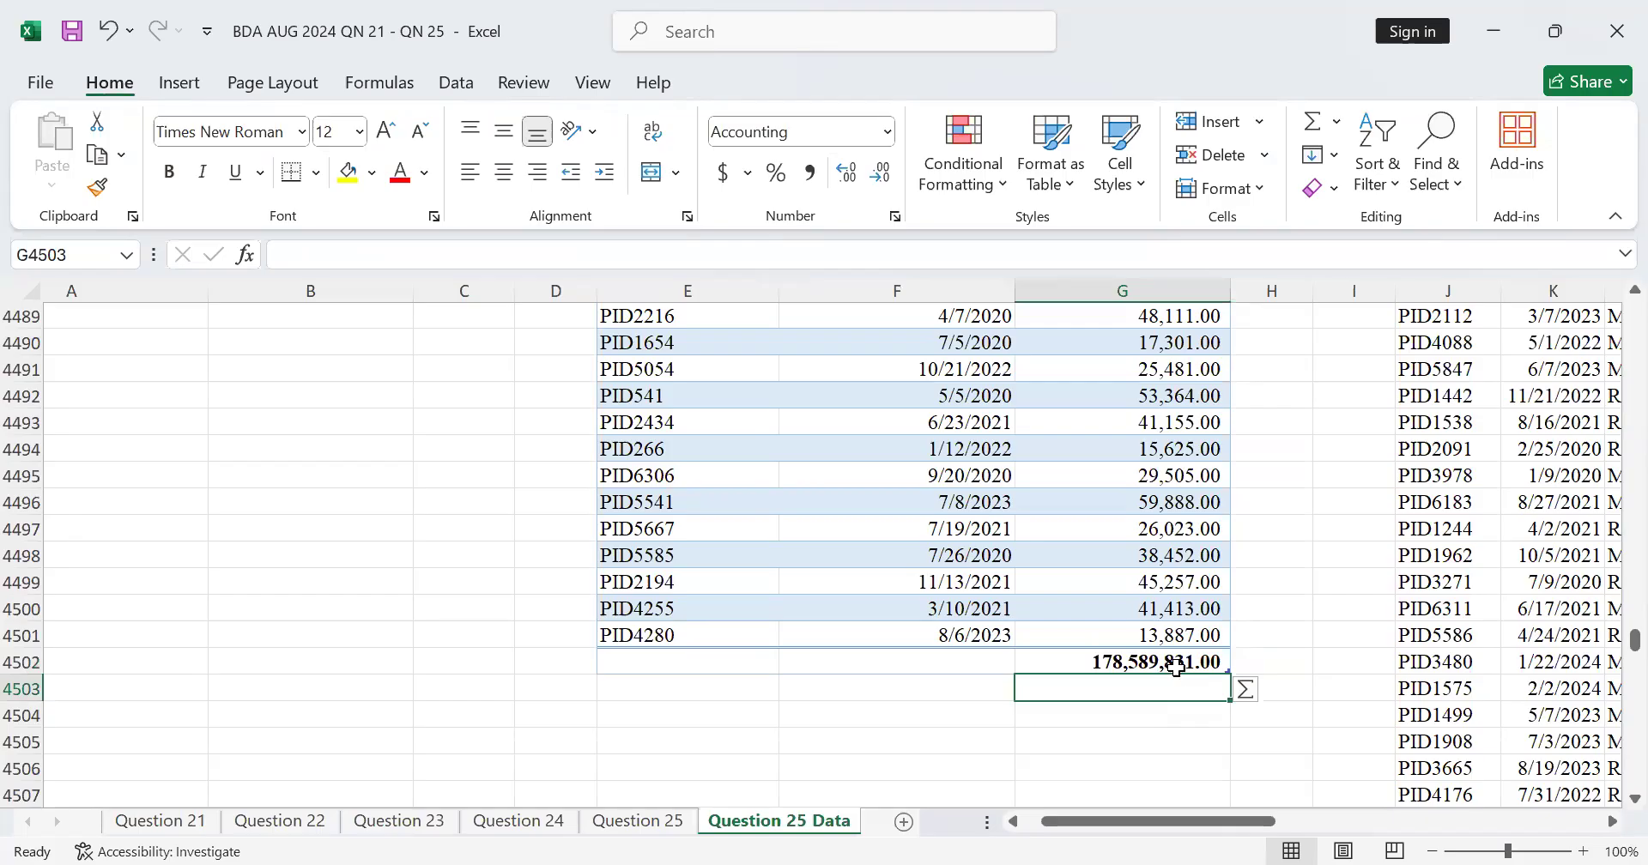
left_click(1175, 667)
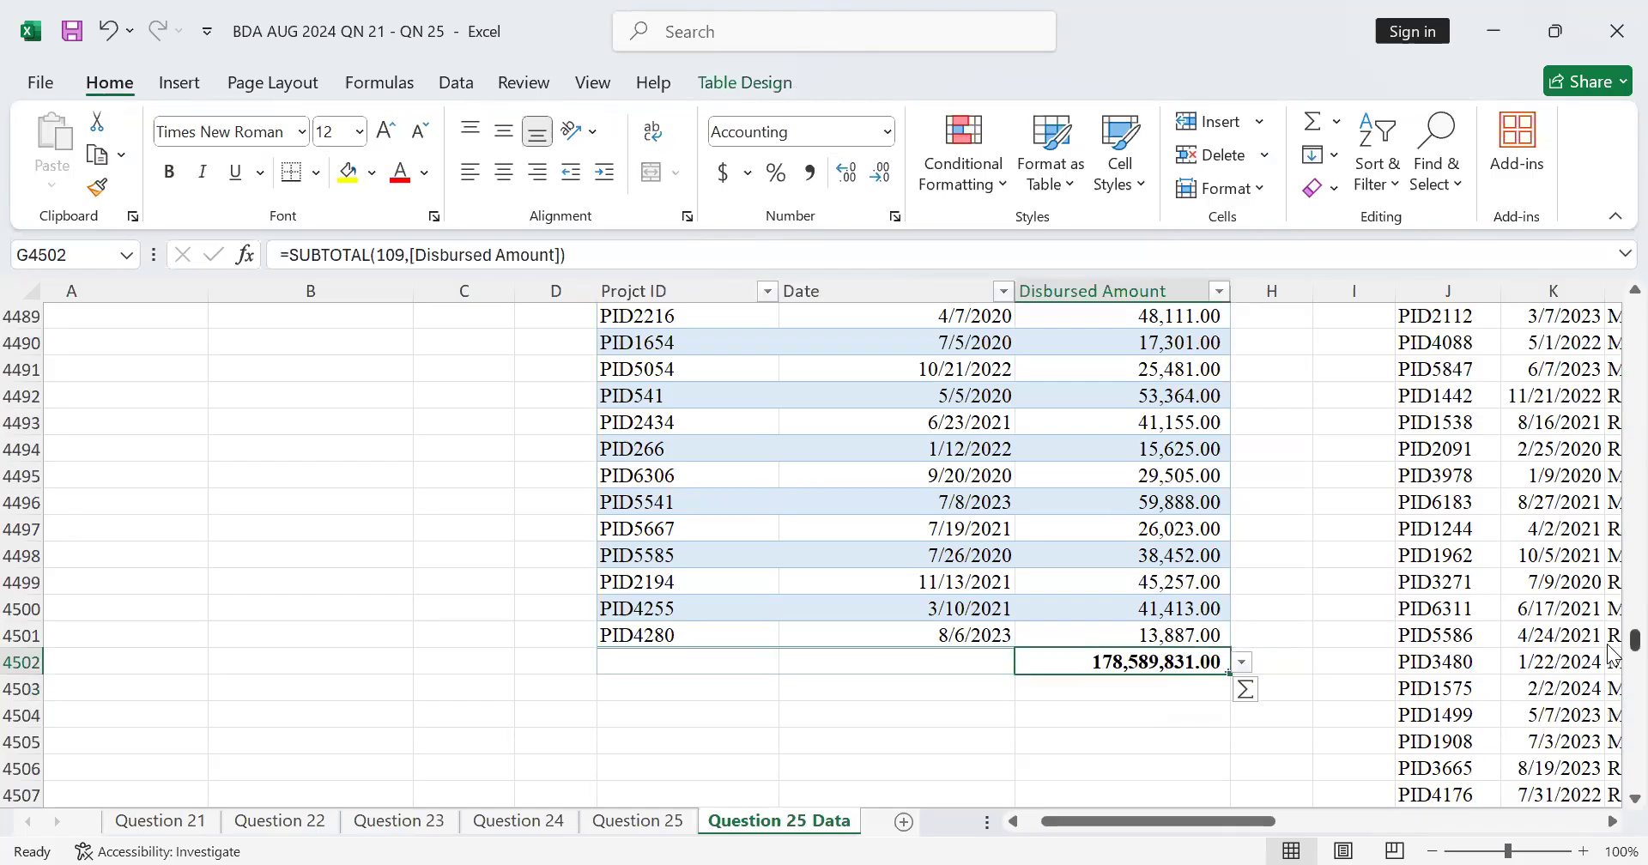
Step: Link O6371, beside the National Treasury disbursement label, to the Disbursed Amount total in G4502
left_click_drag(1613, 654, 1613, 822)
left_click(1611, 821)
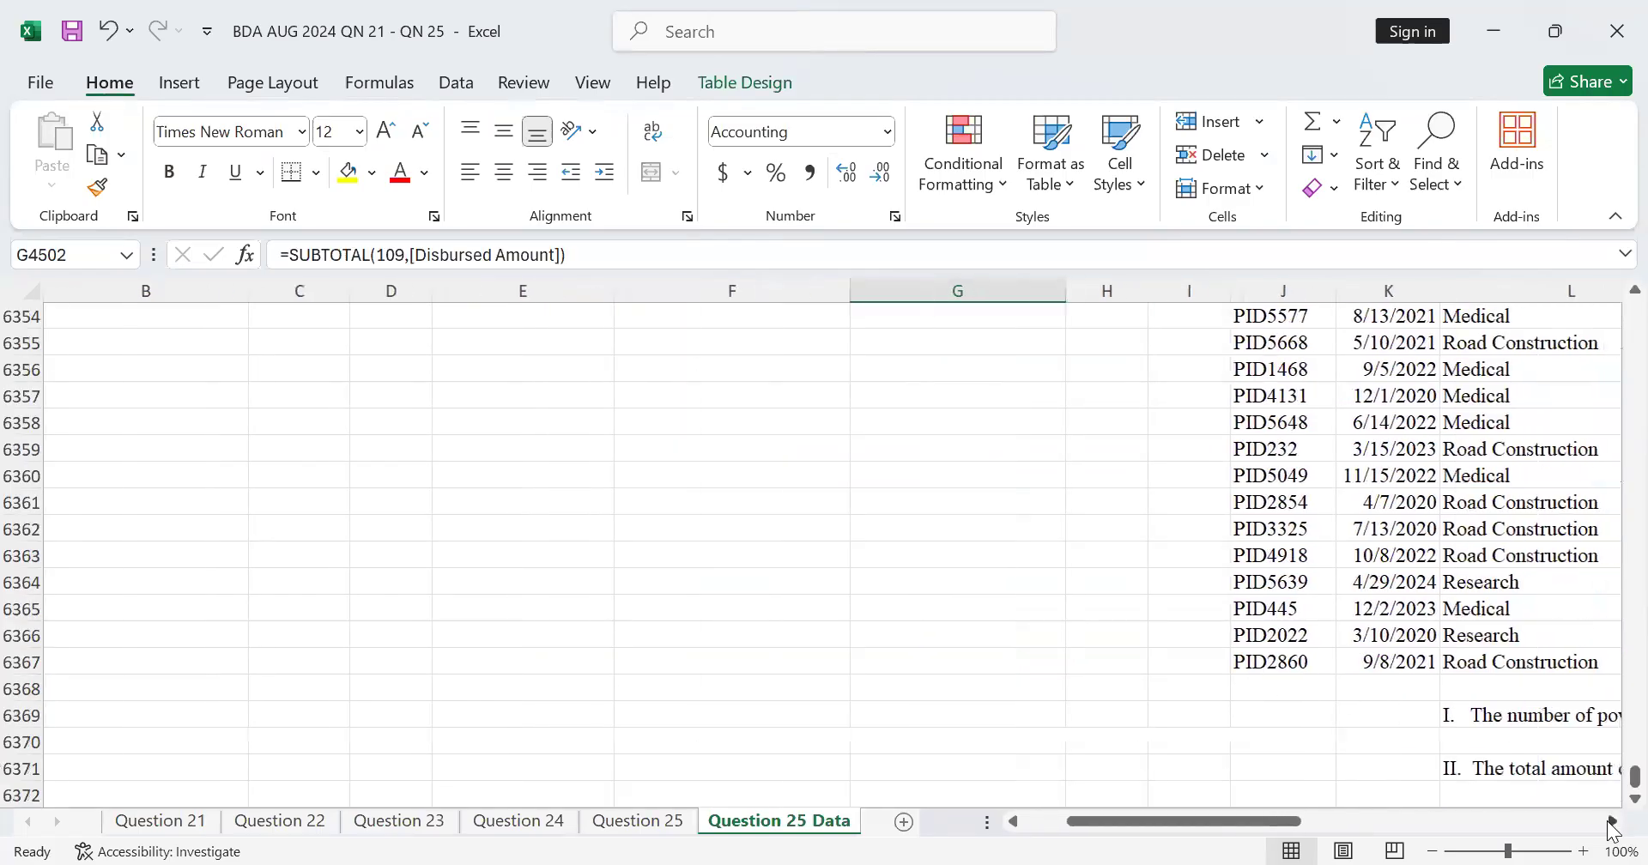
left_click(1107, 769)
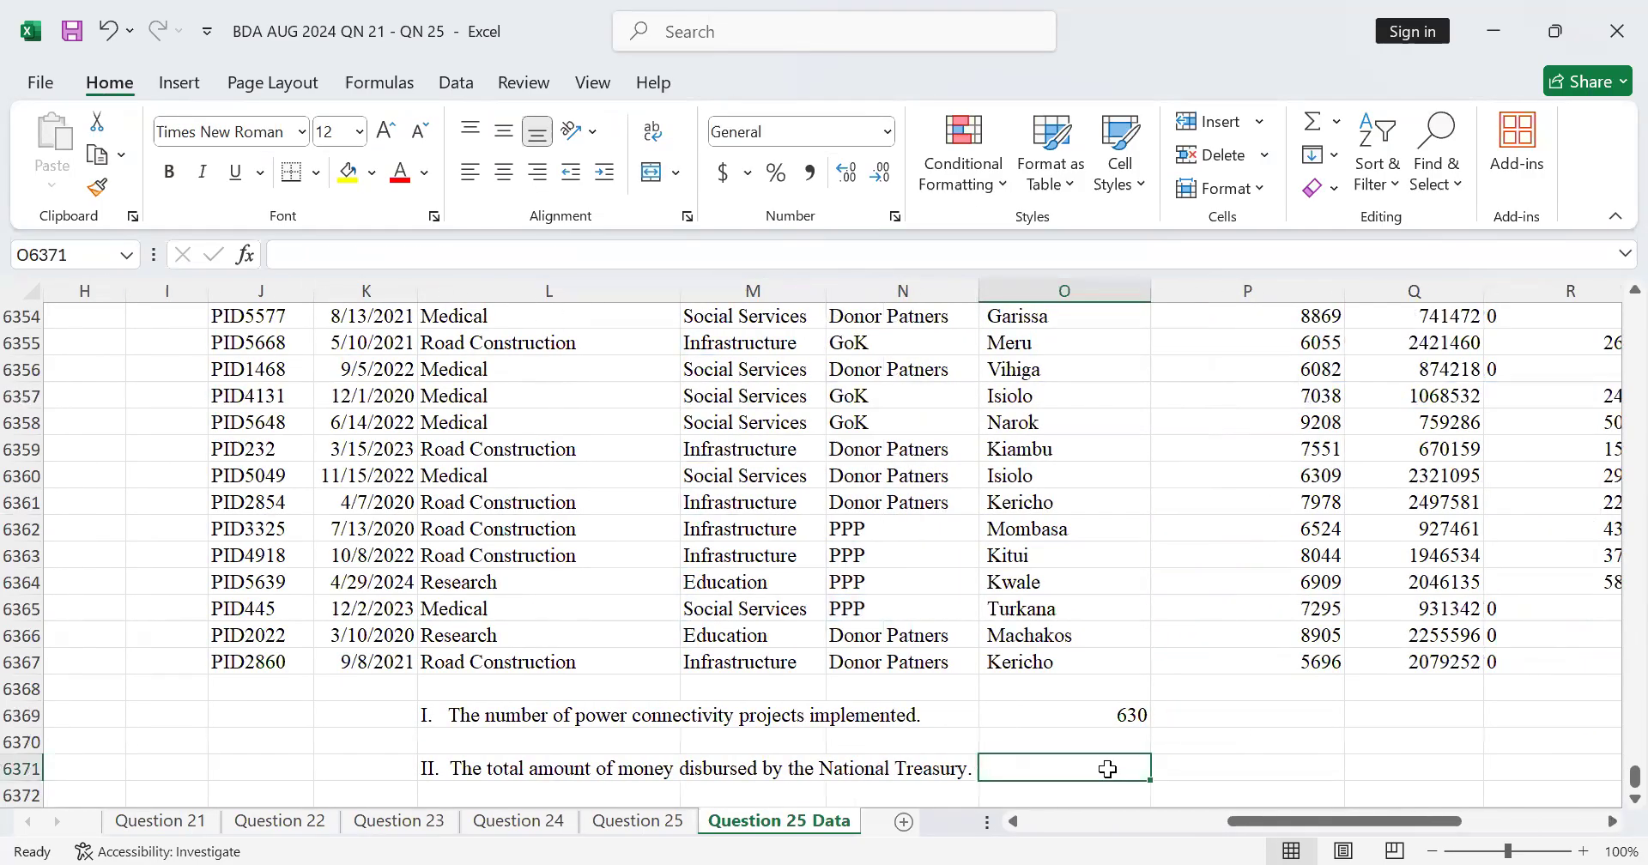
type("=")
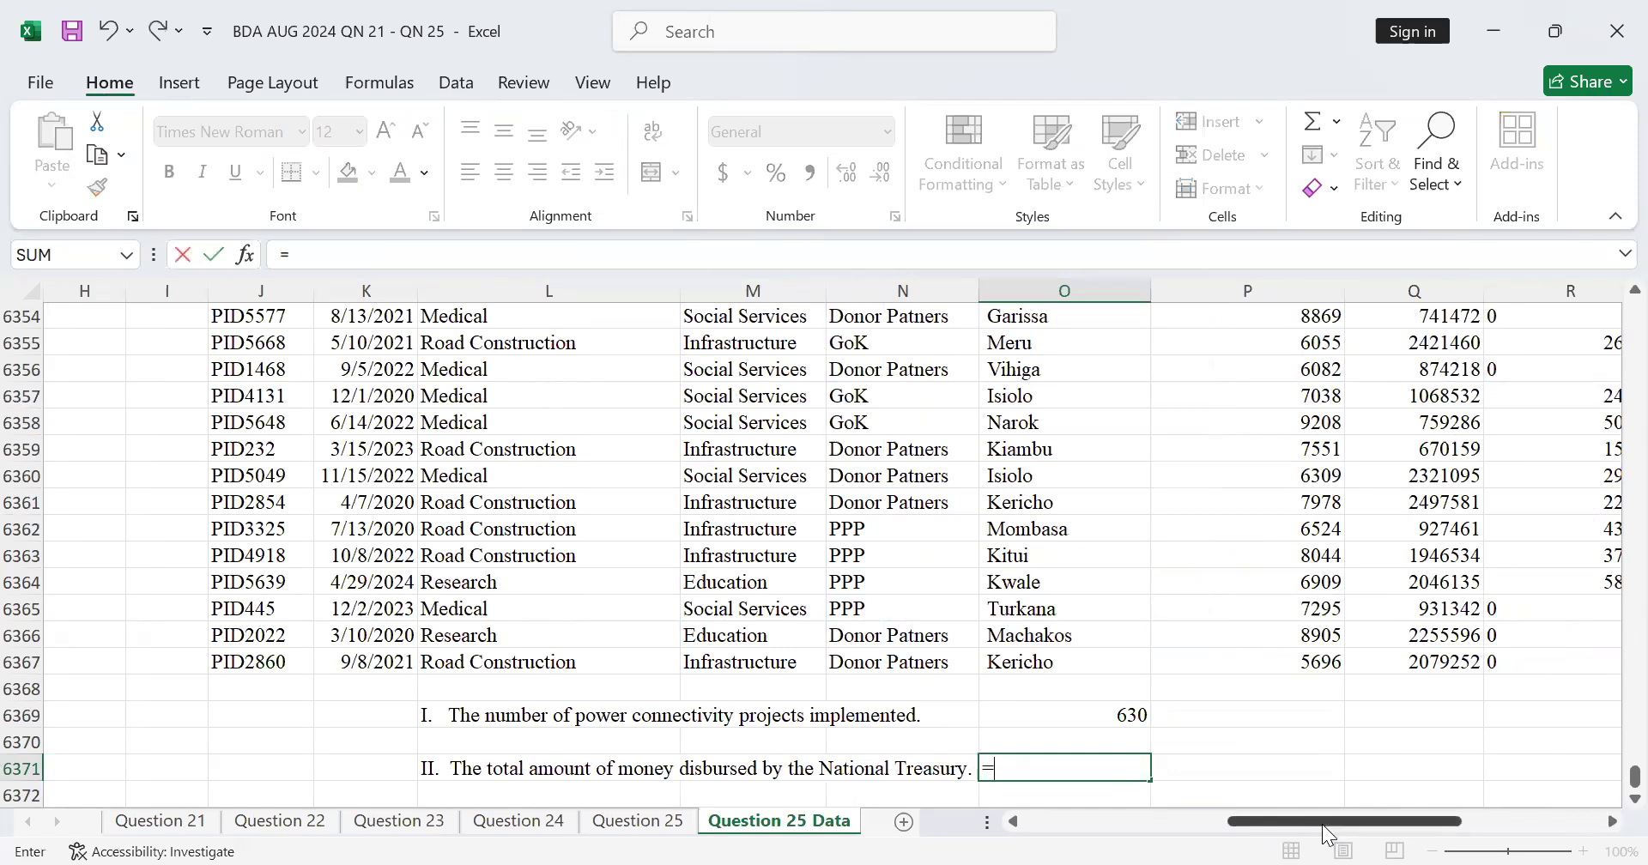
left_click_drag(1320, 824, 1060, 817)
scroll(1159, 743, "up", 12)
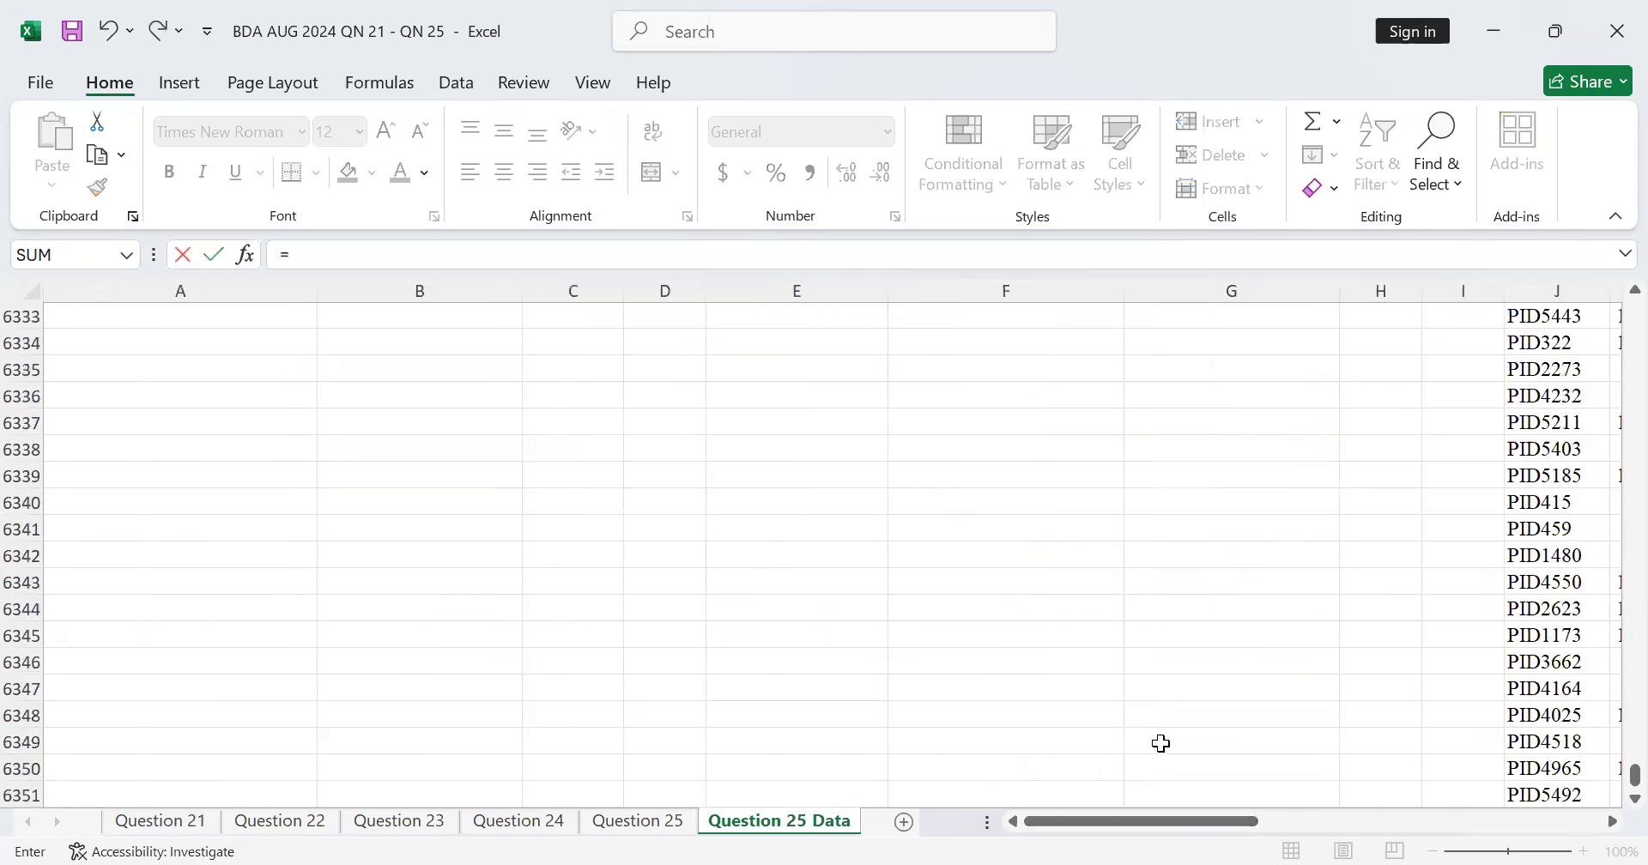
left_click_drag(1615, 772, 1611, 643)
scroll(1215, 556, "up", 20)
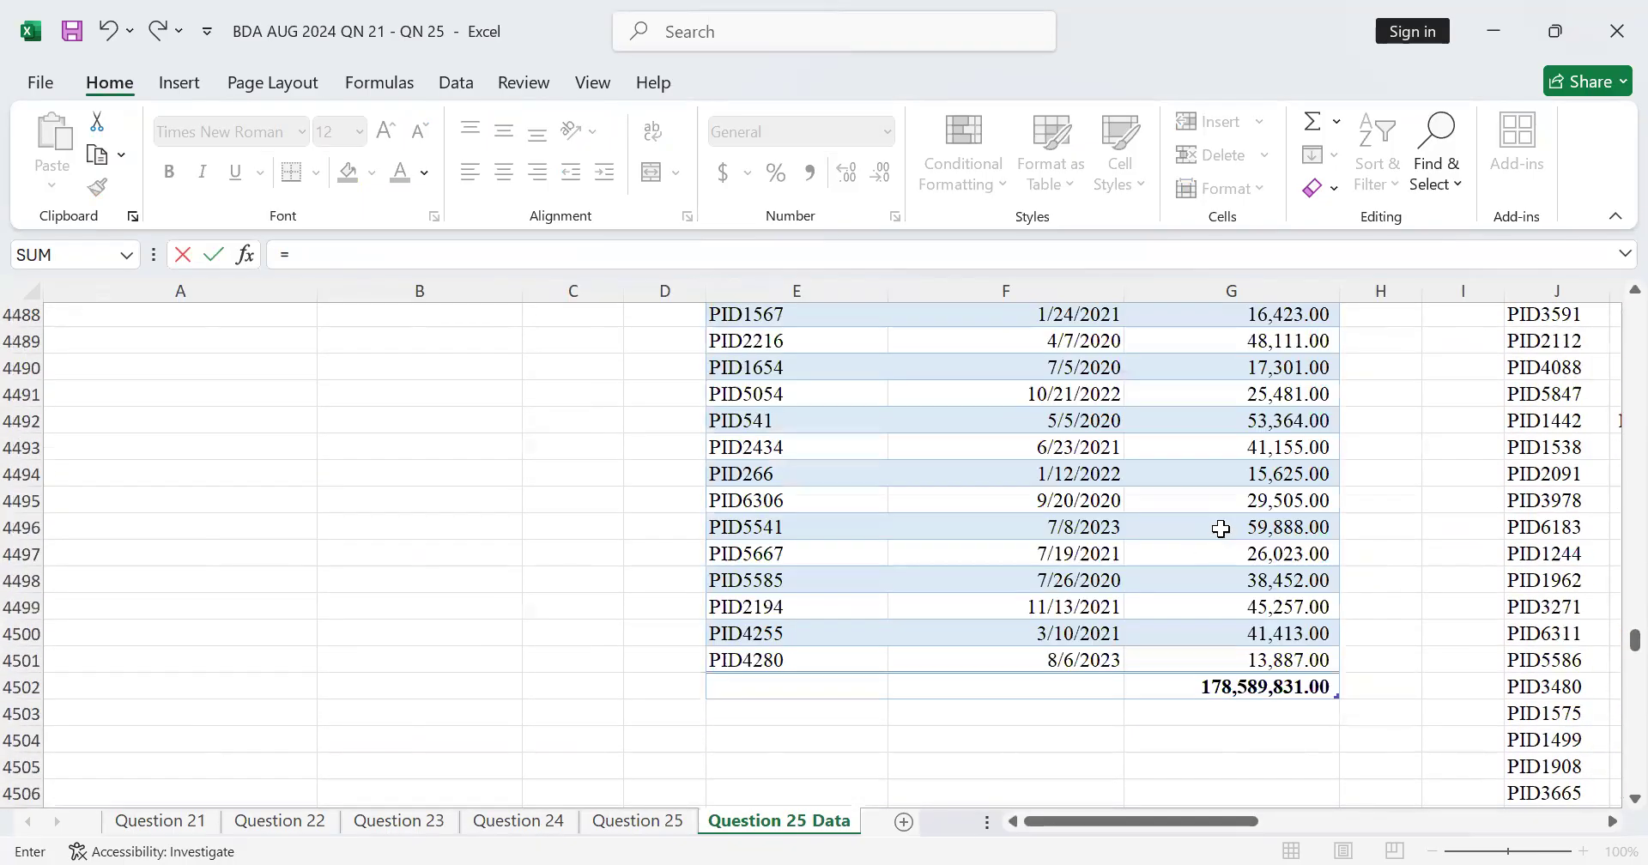
scroll(1311, 636, "down", 4)
left_click(1272, 768)
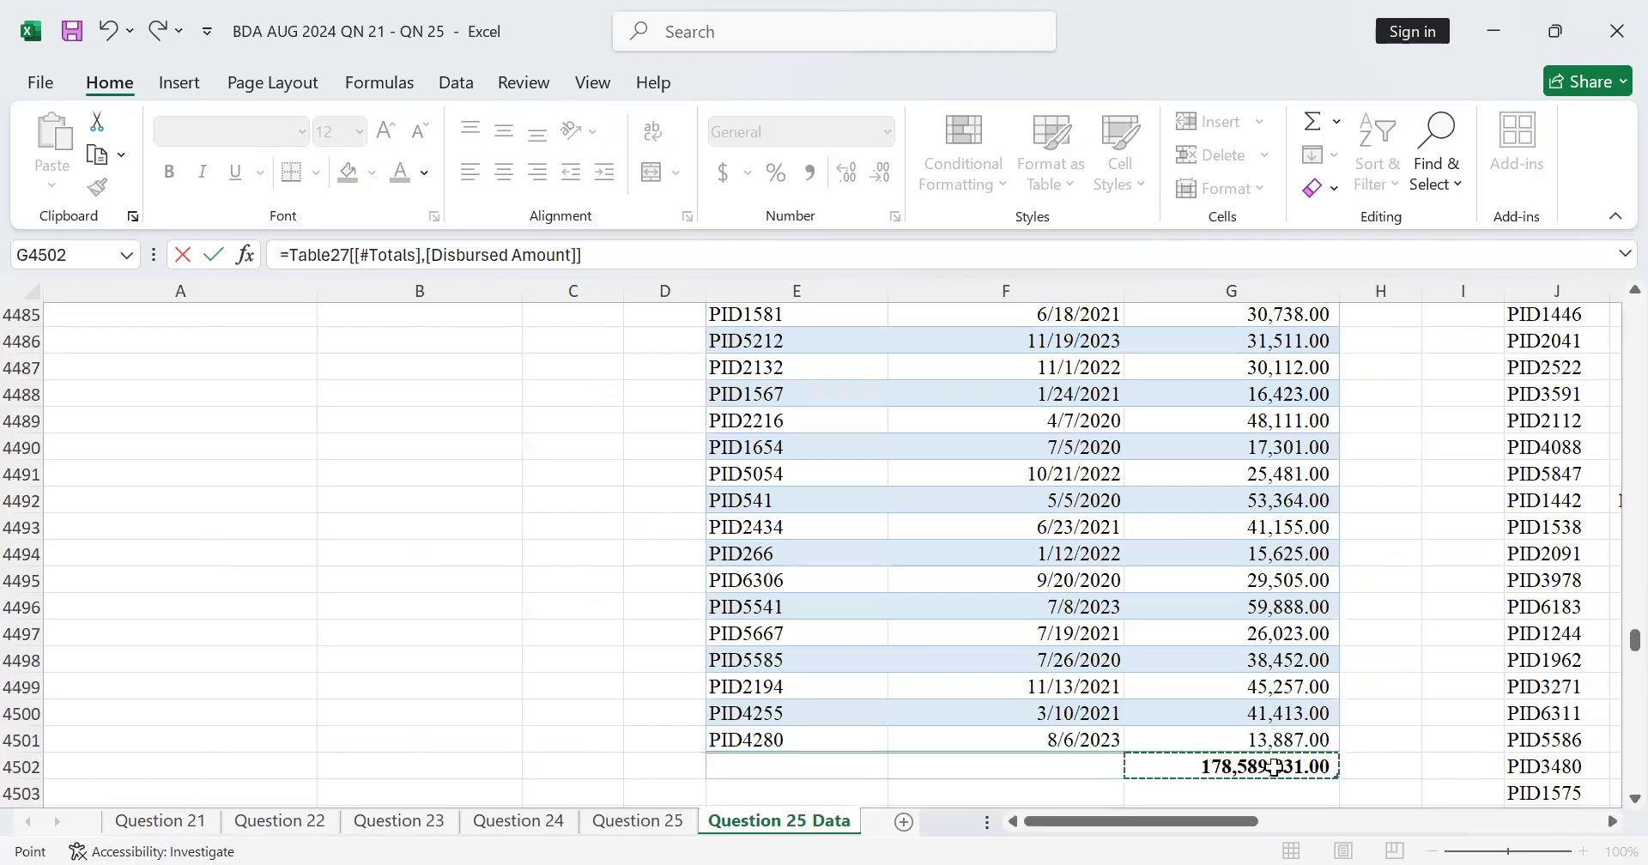
key("Return")
scroll(1490, 687, "down", 3)
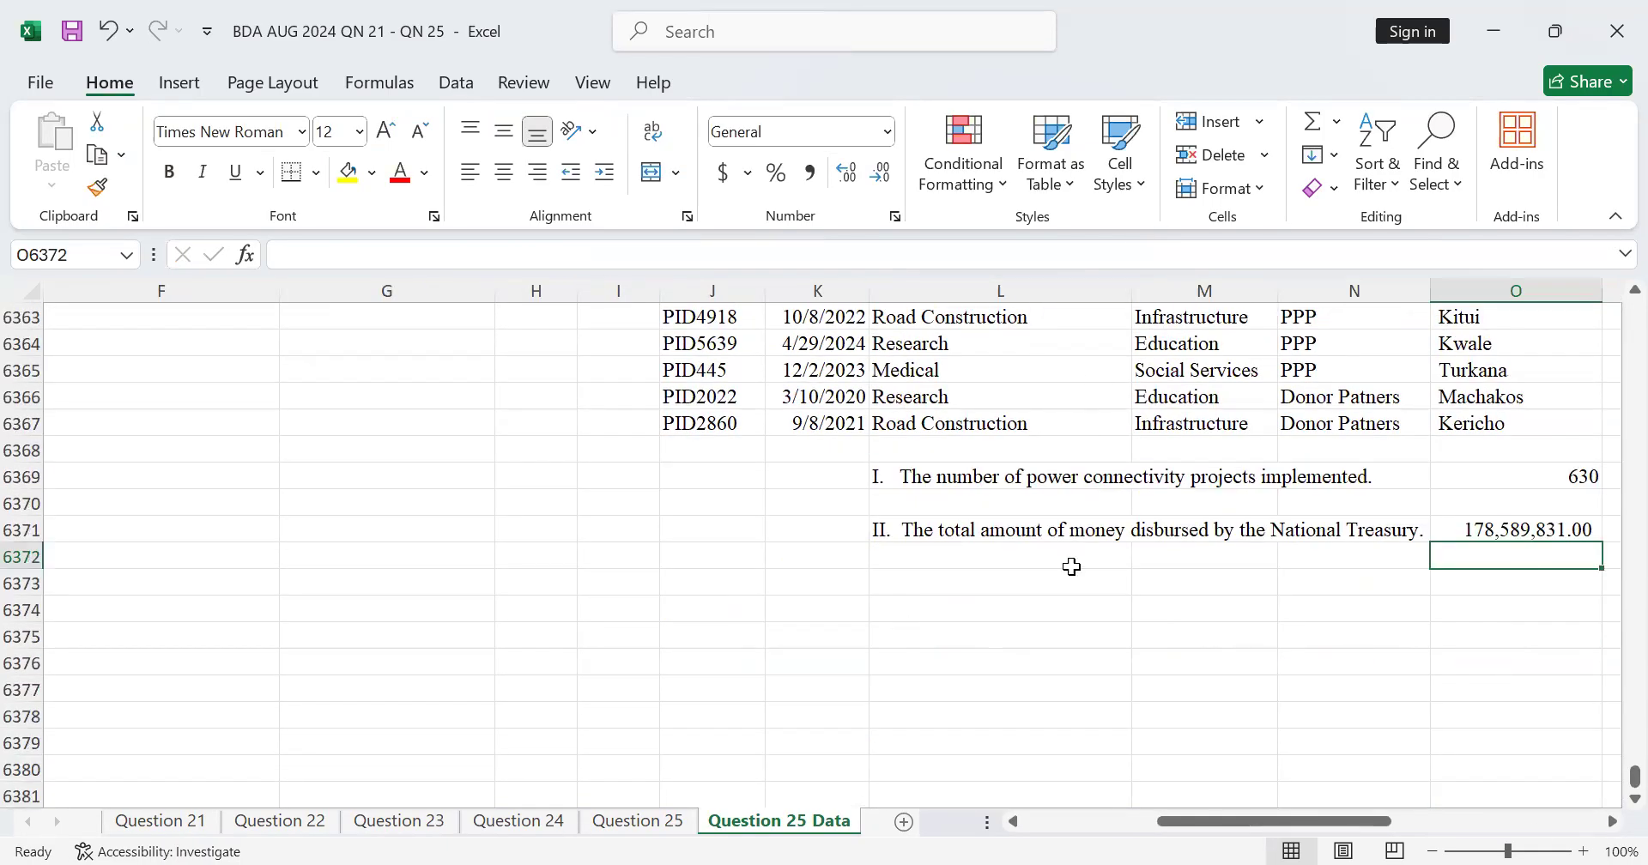
left_click(1483, 529)
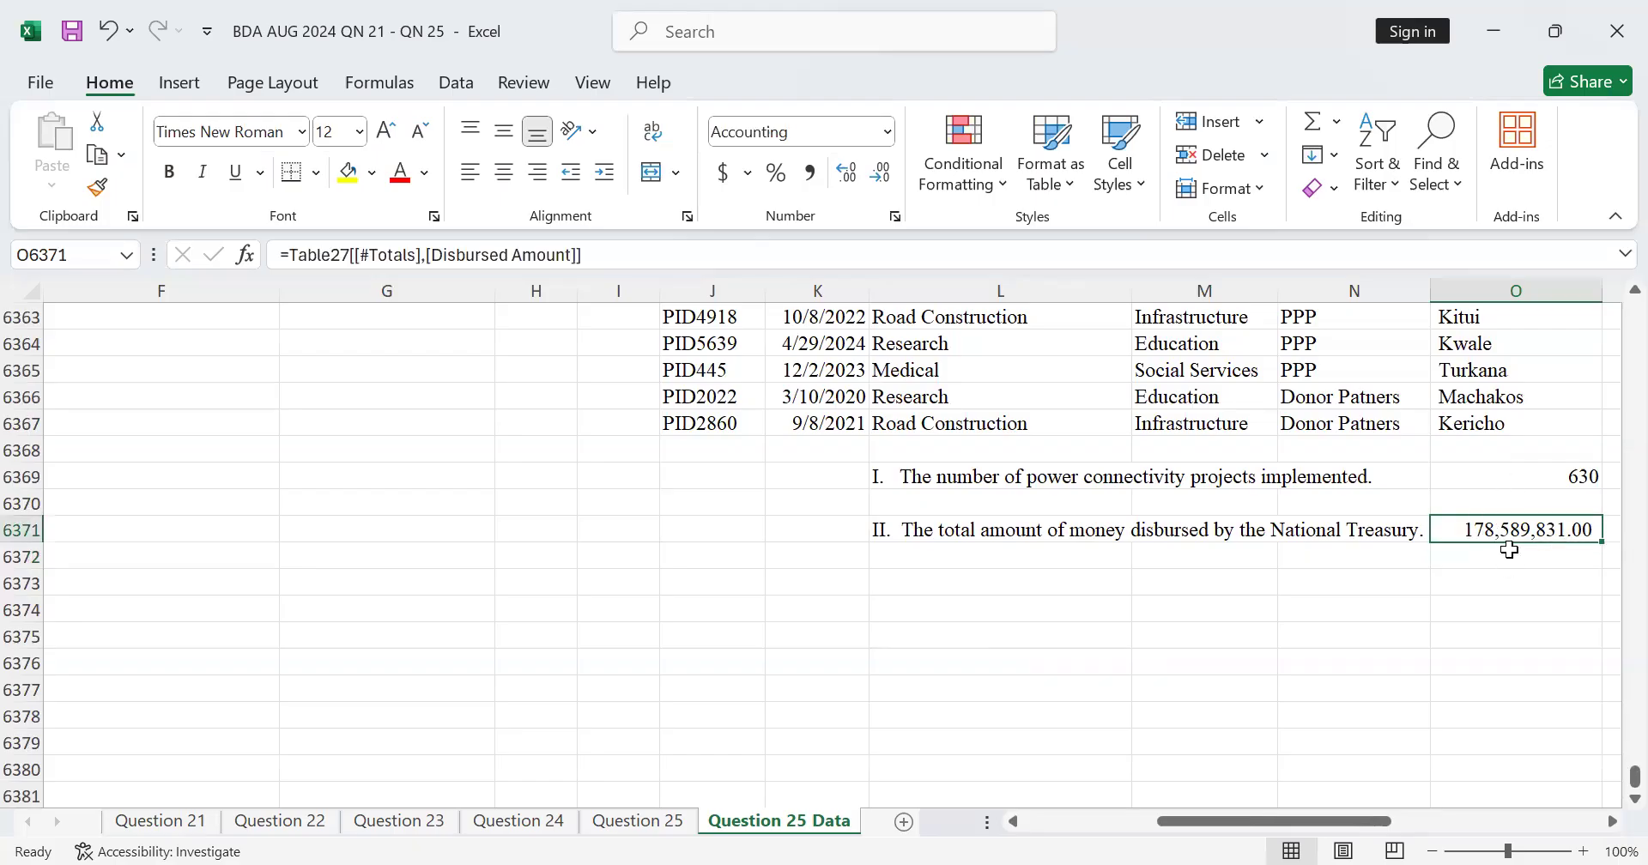
Step: Label L6373 by linking it to cell C21 of the Question 25 sheet, and select O6373 for its answer
left_click(892, 579)
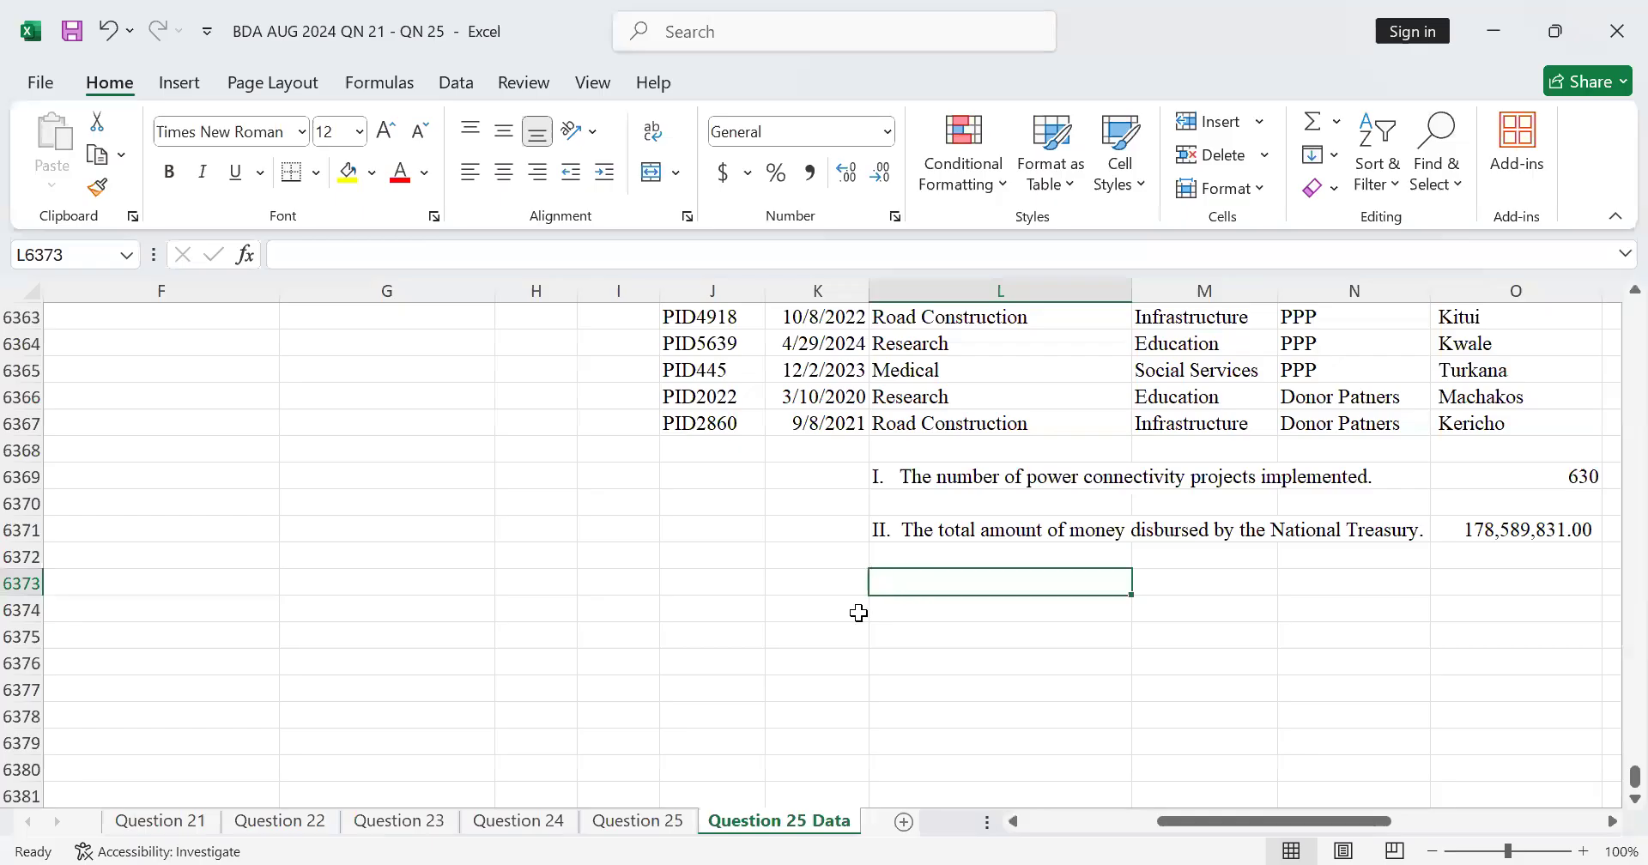
type("=")
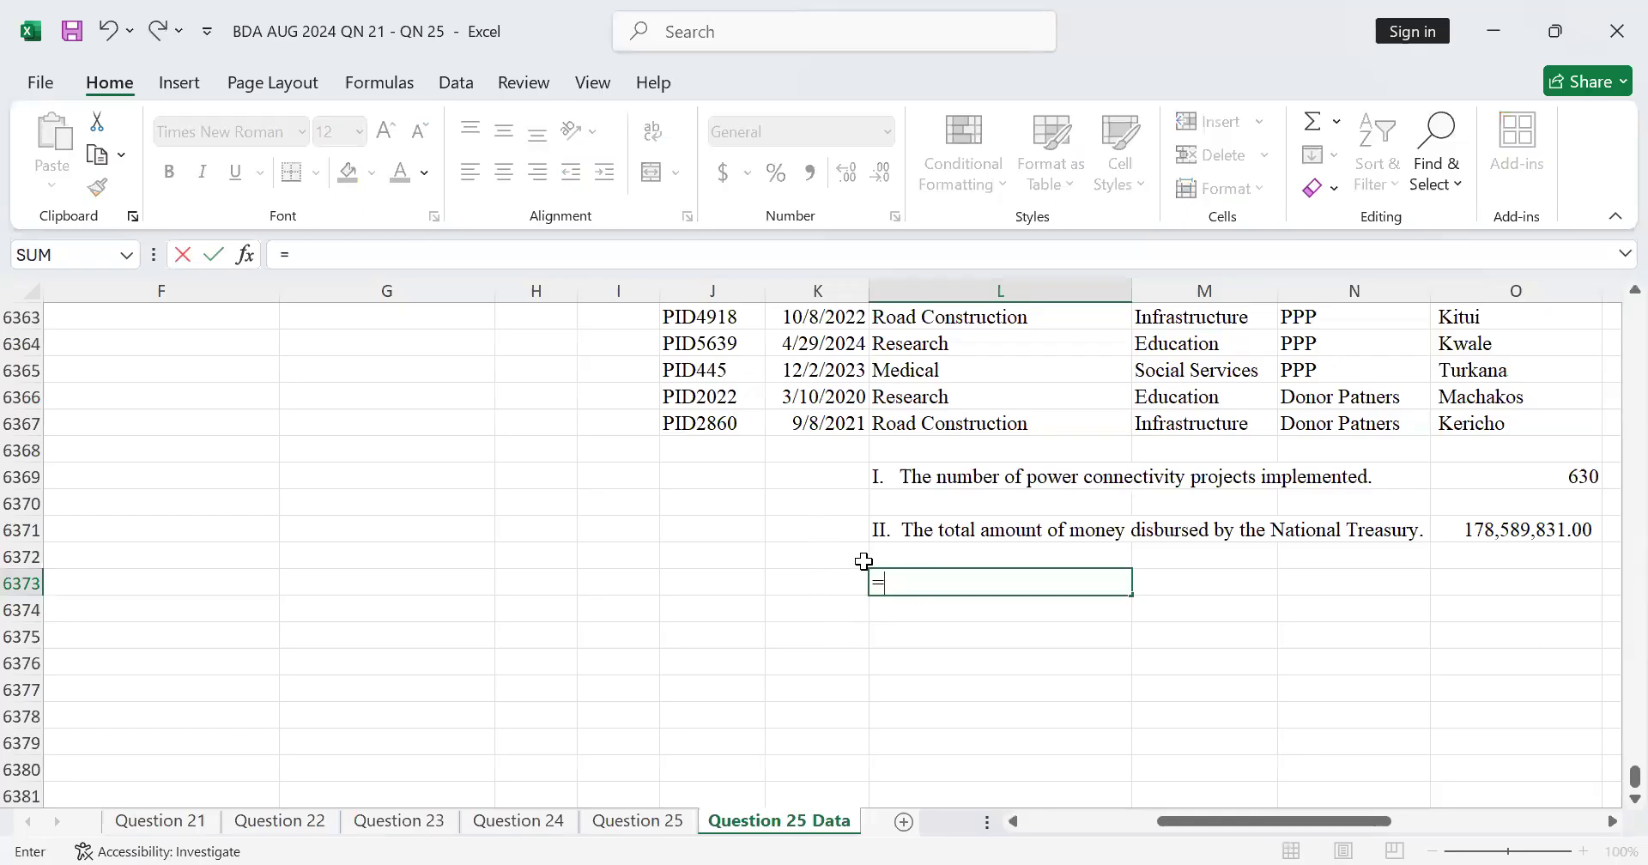
left_click(648, 826)
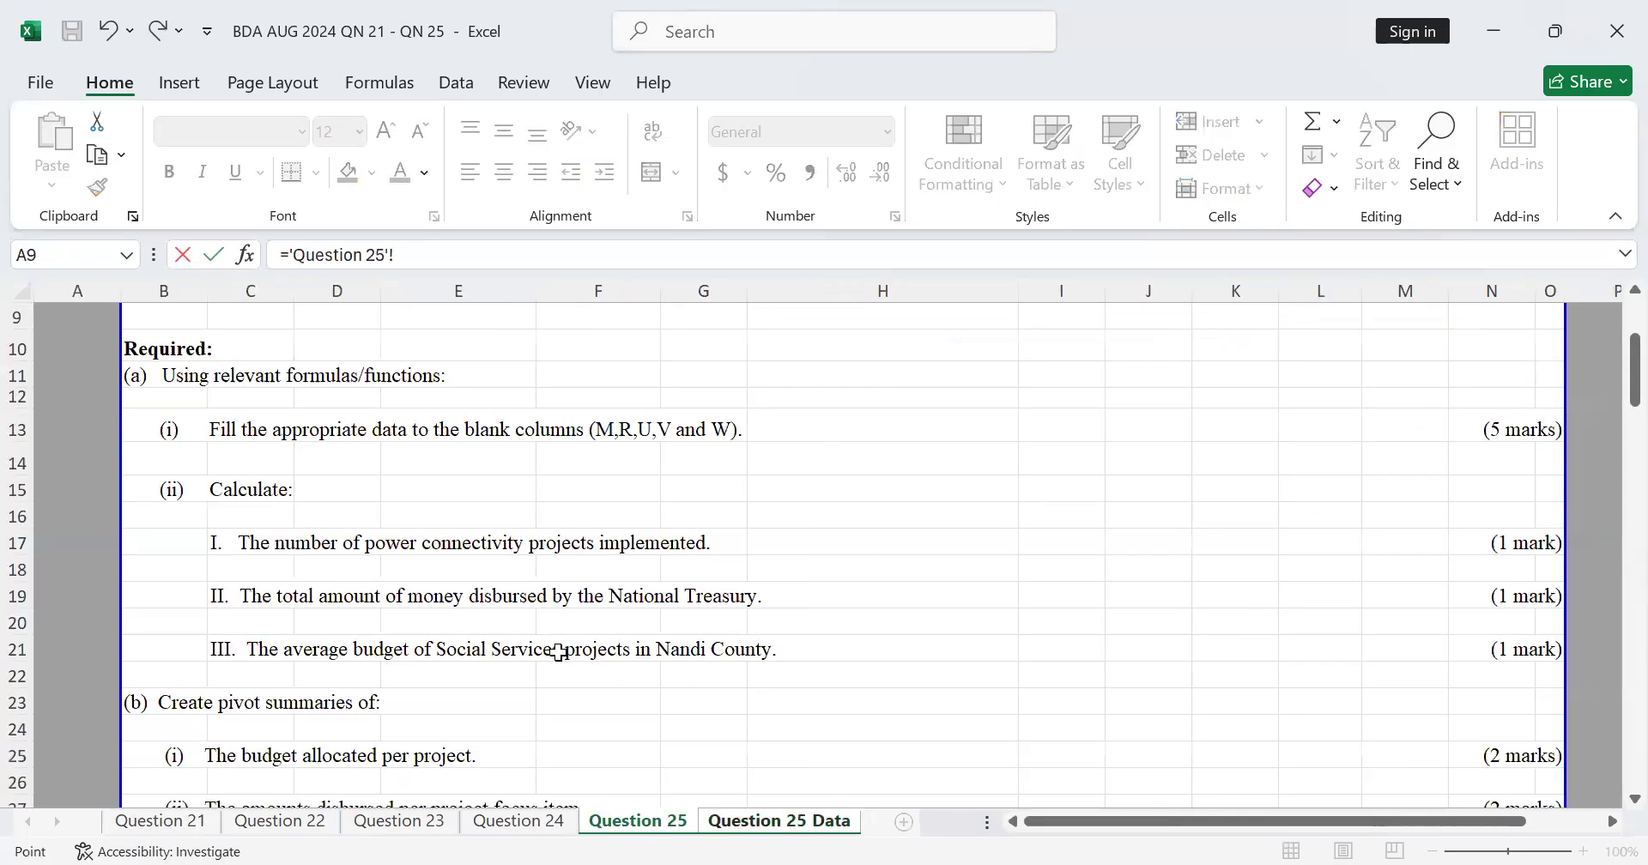
left_click(251, 644)
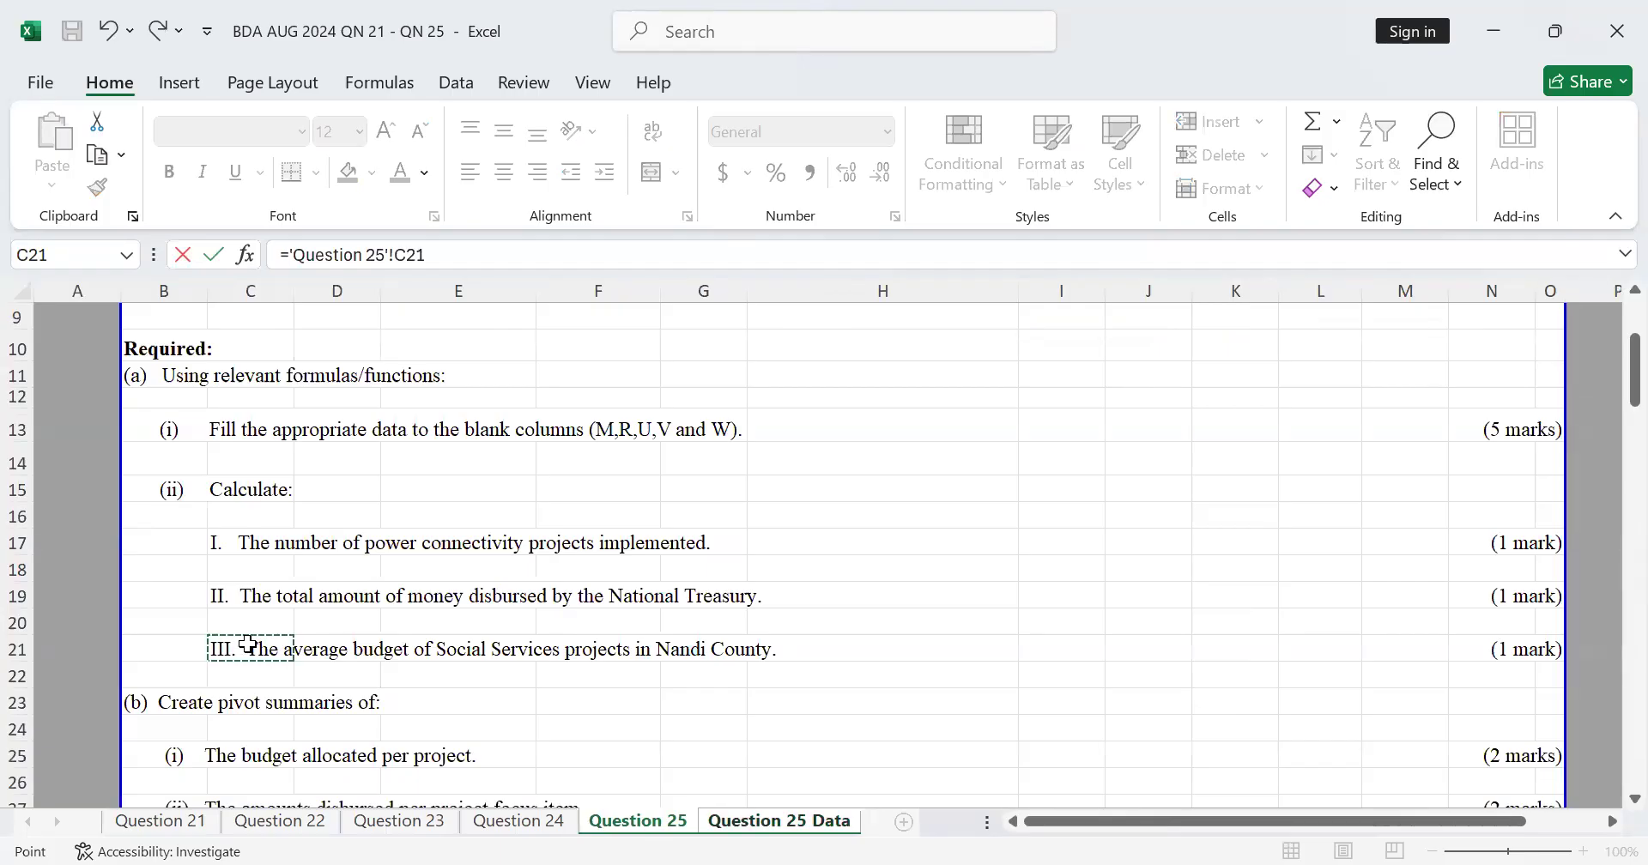
key("Return")
left_click(1335, 596)
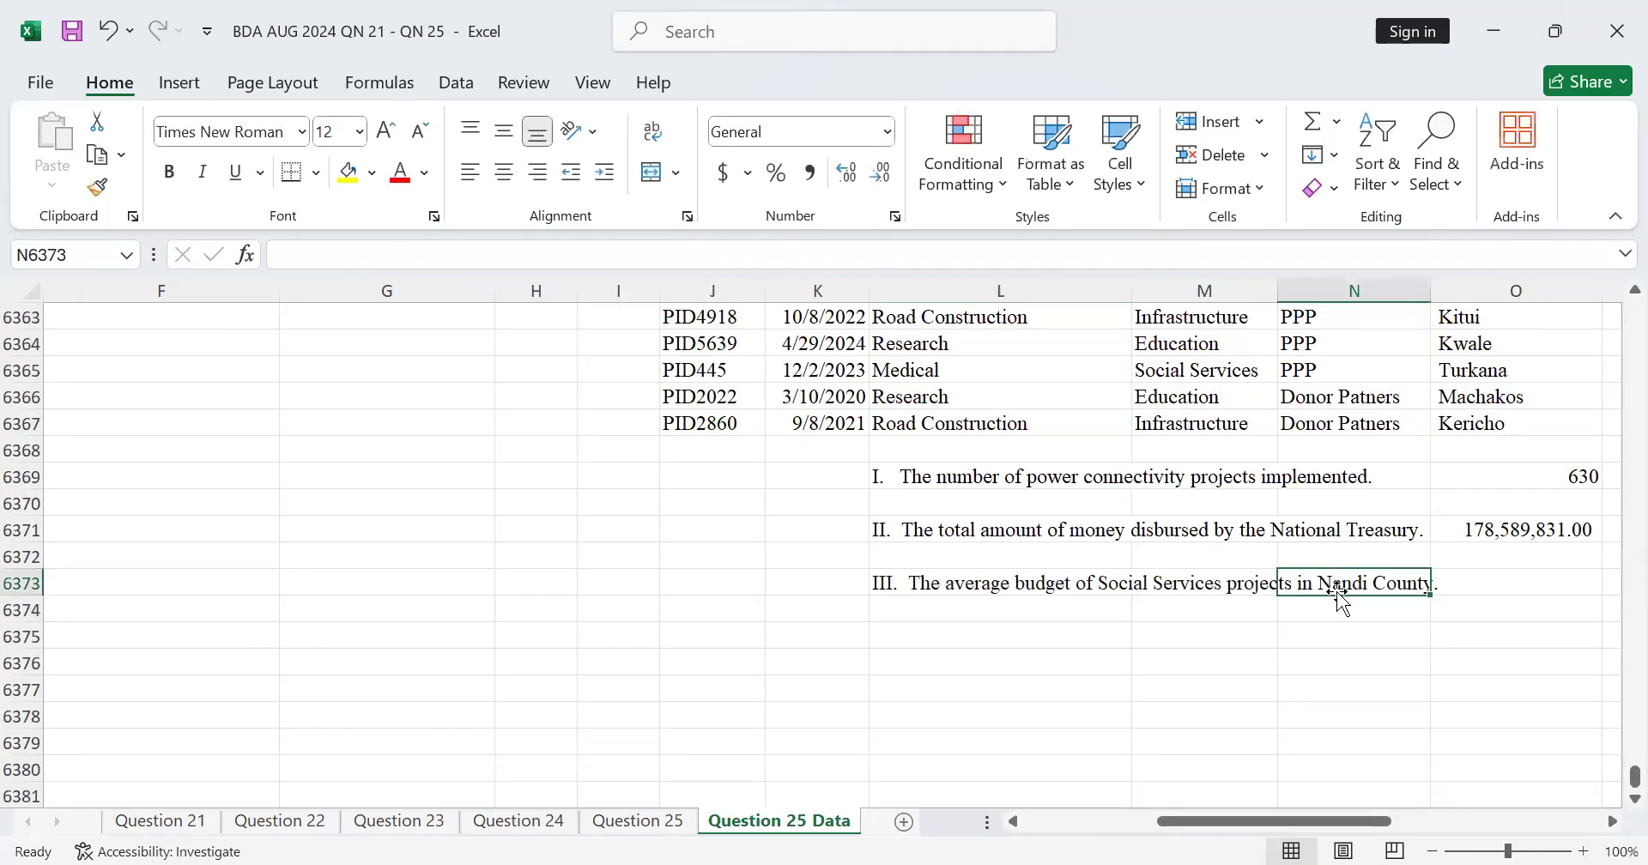
left_click(977, 601)
left_click(977, 584)
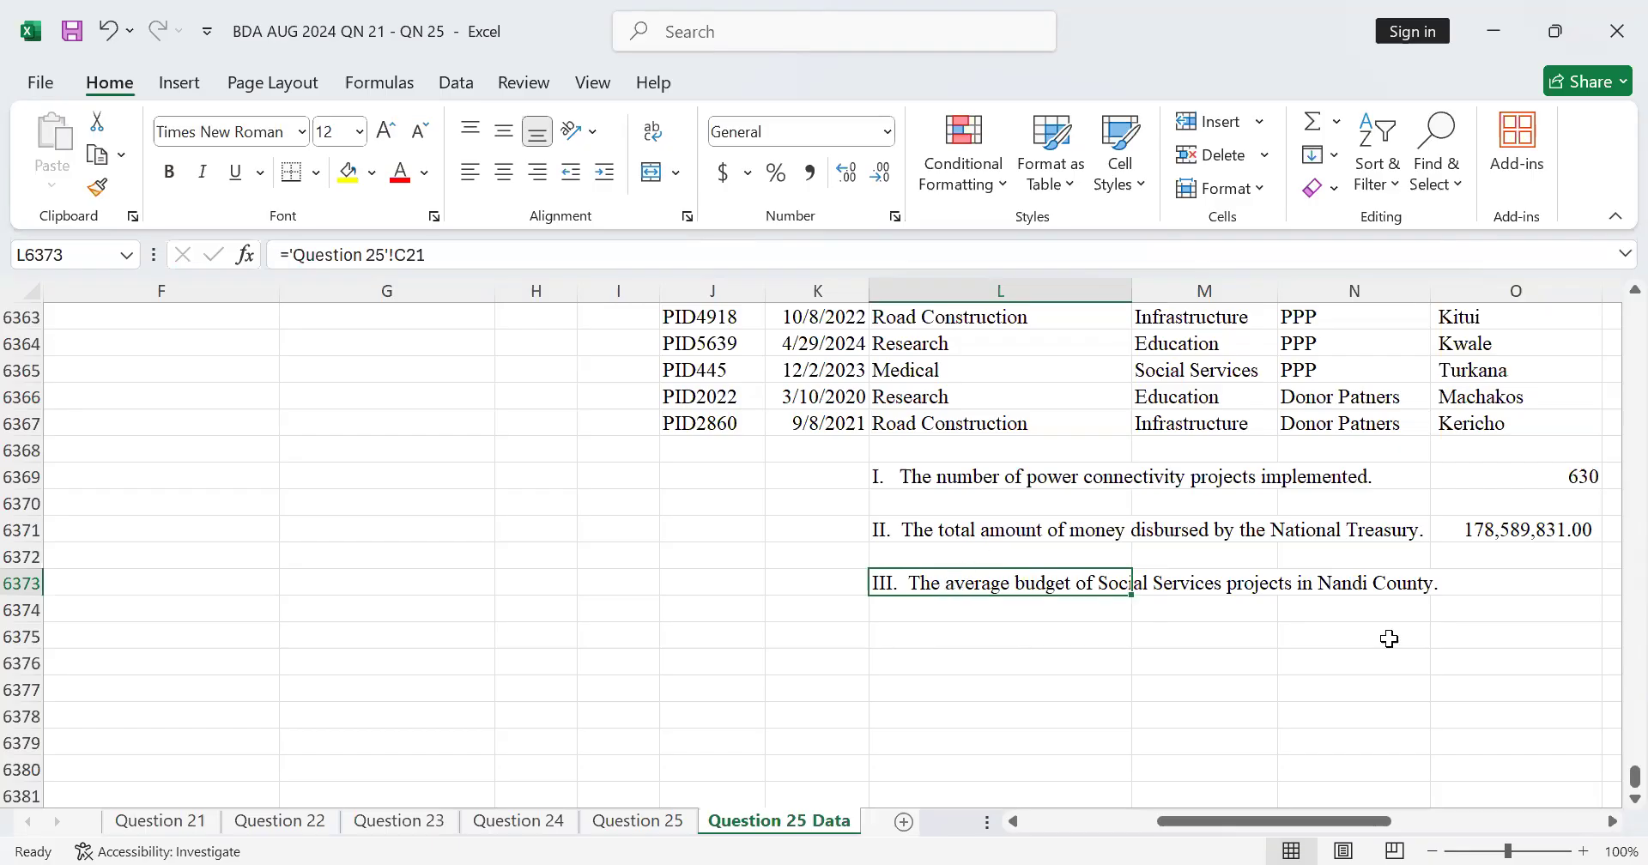
left_click(1513, 583)
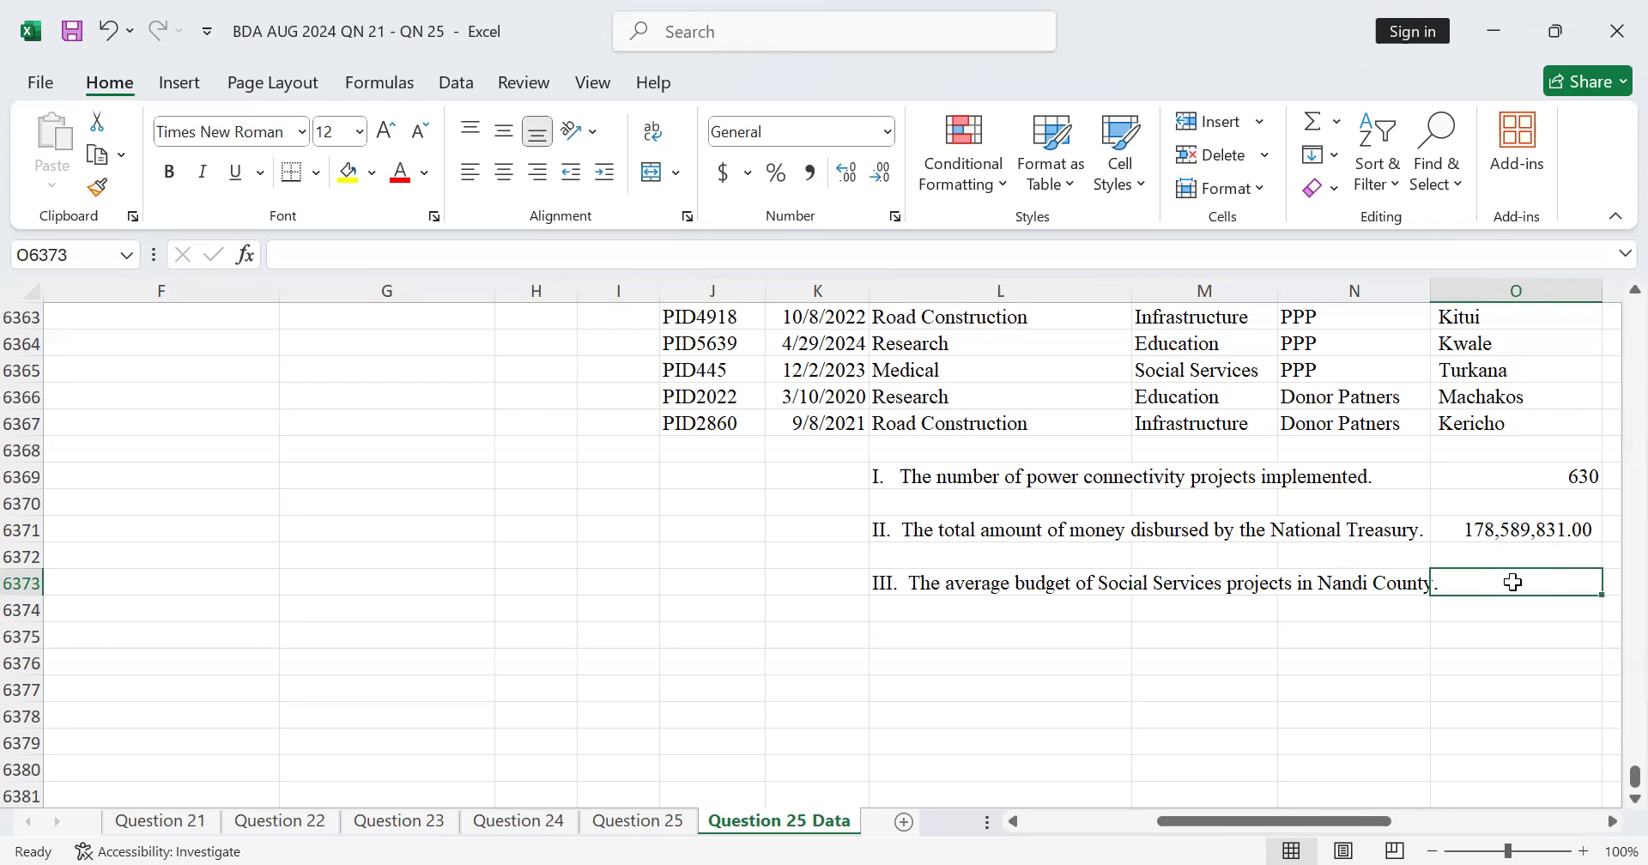
Step: Start an AVERAGEIFS formula in O6373 for the average Social Services budget in Nandi County
type("=")
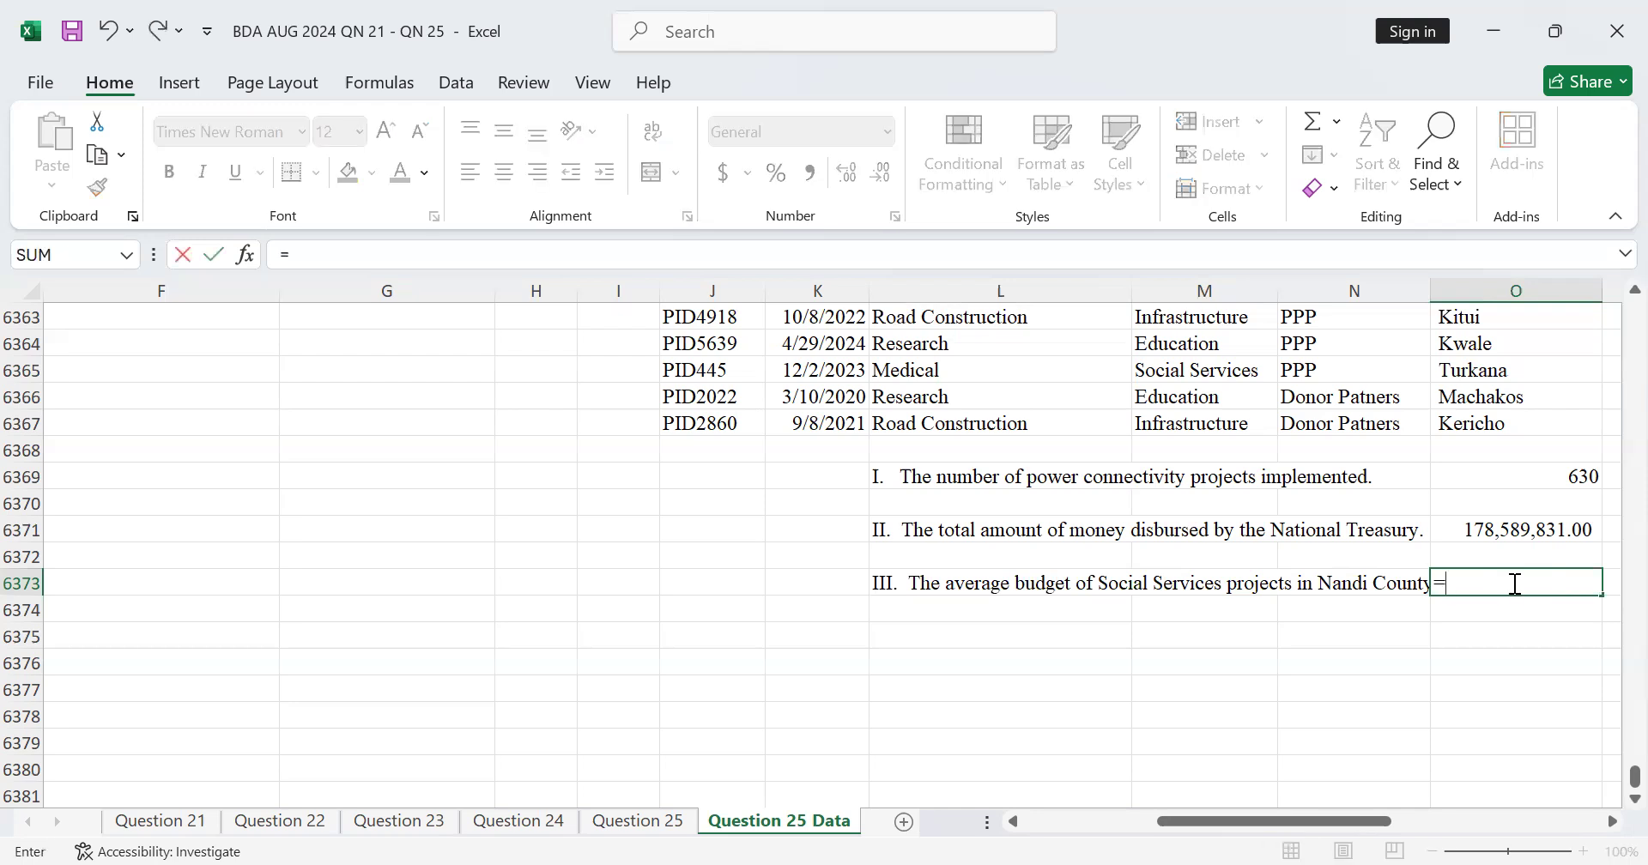
type("aver")
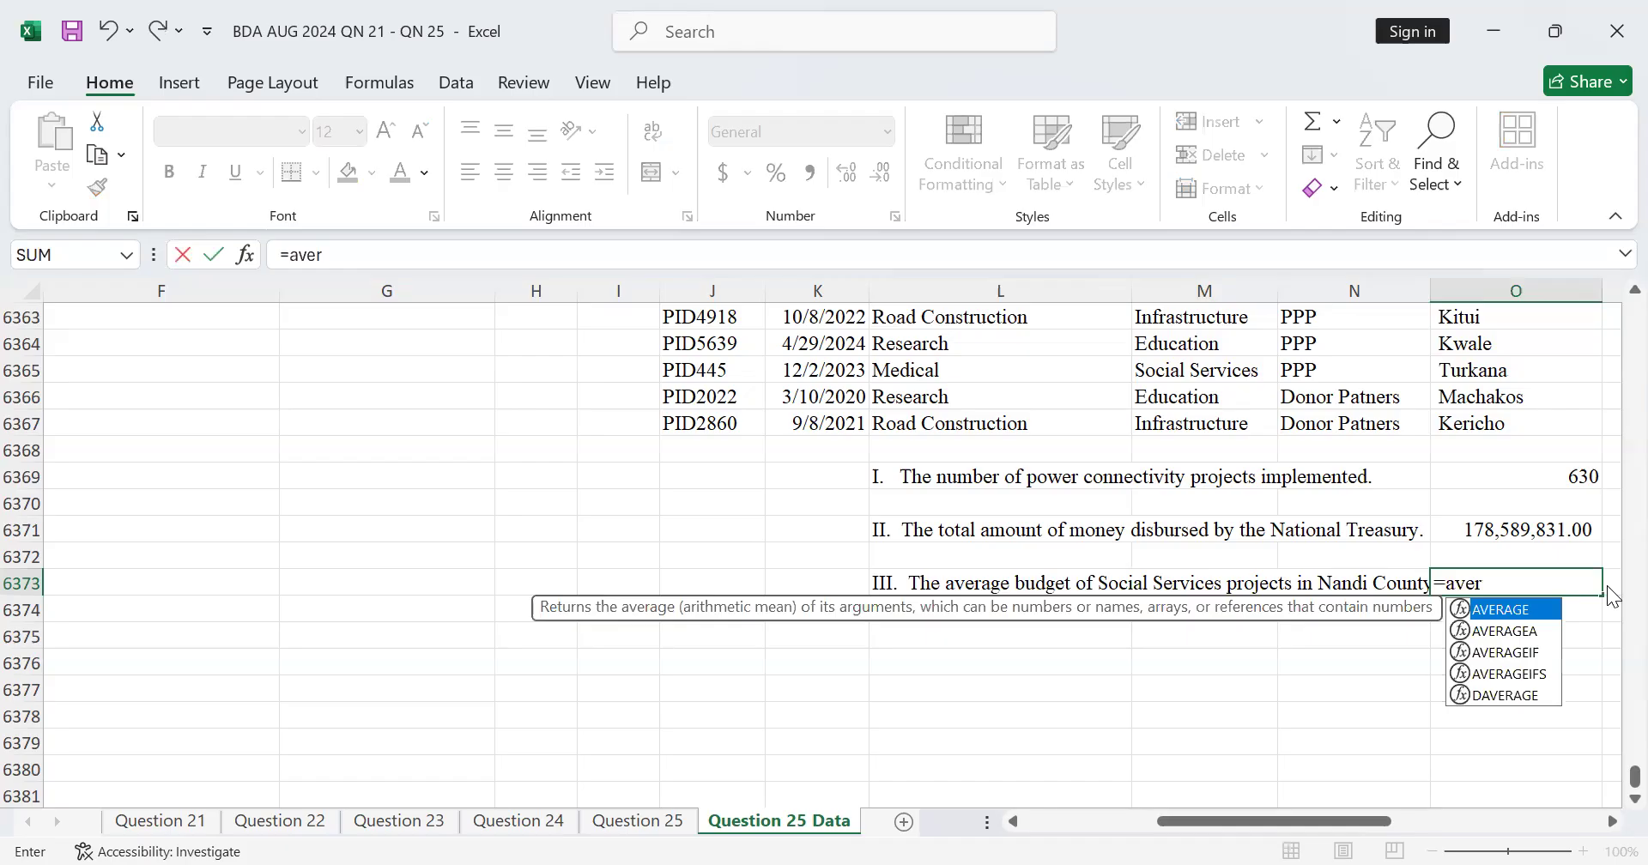
left_click(1502, 674)
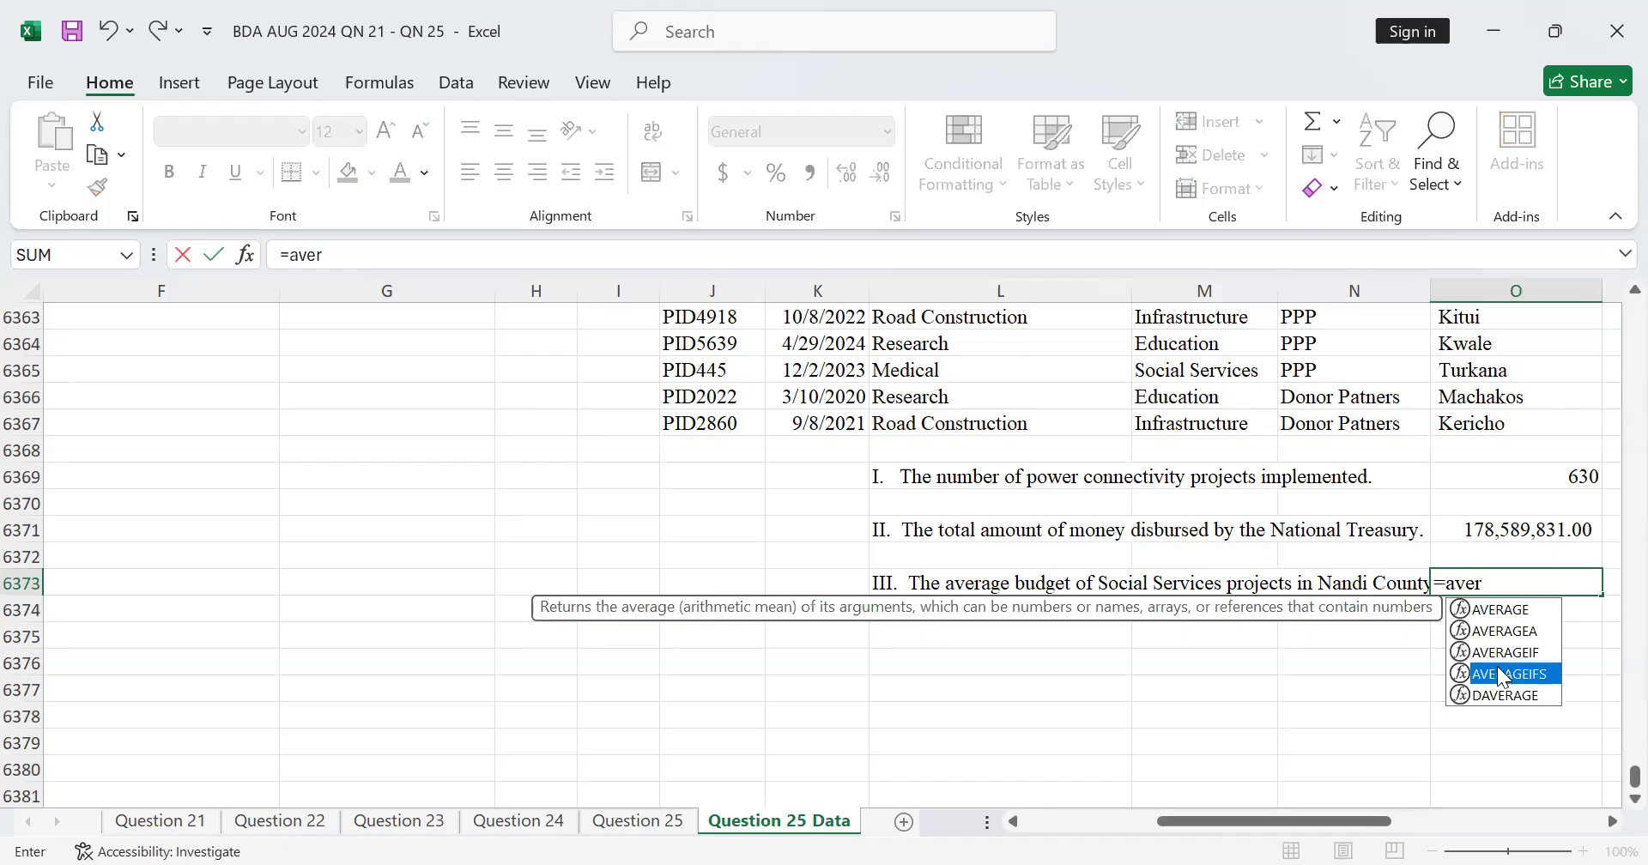
double_click(1500, 674)
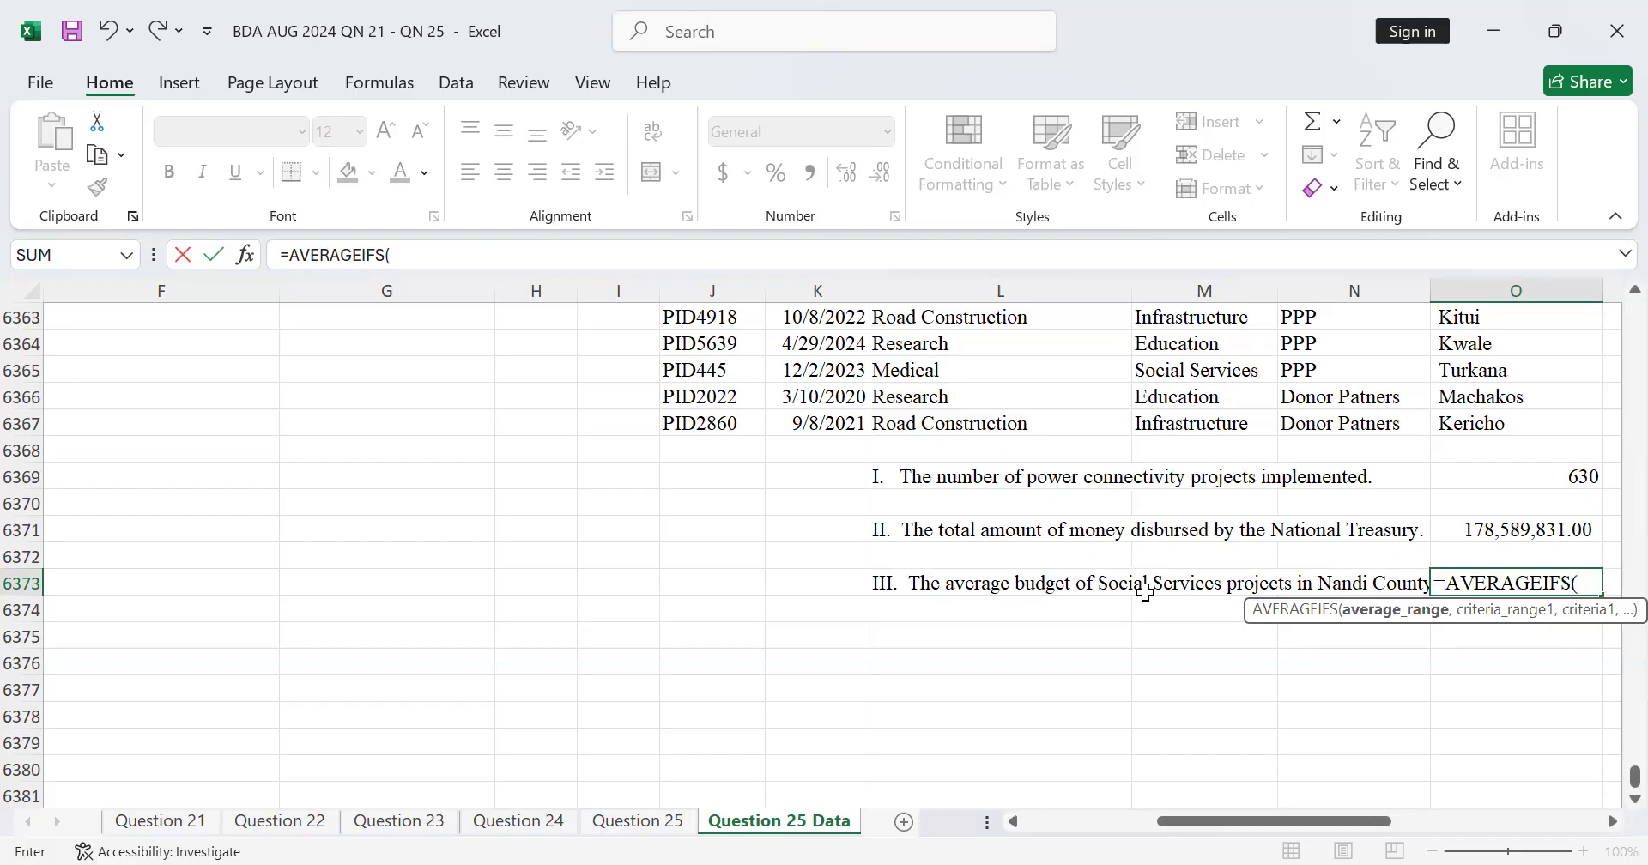
scroll(1147, 590, "up", 3)
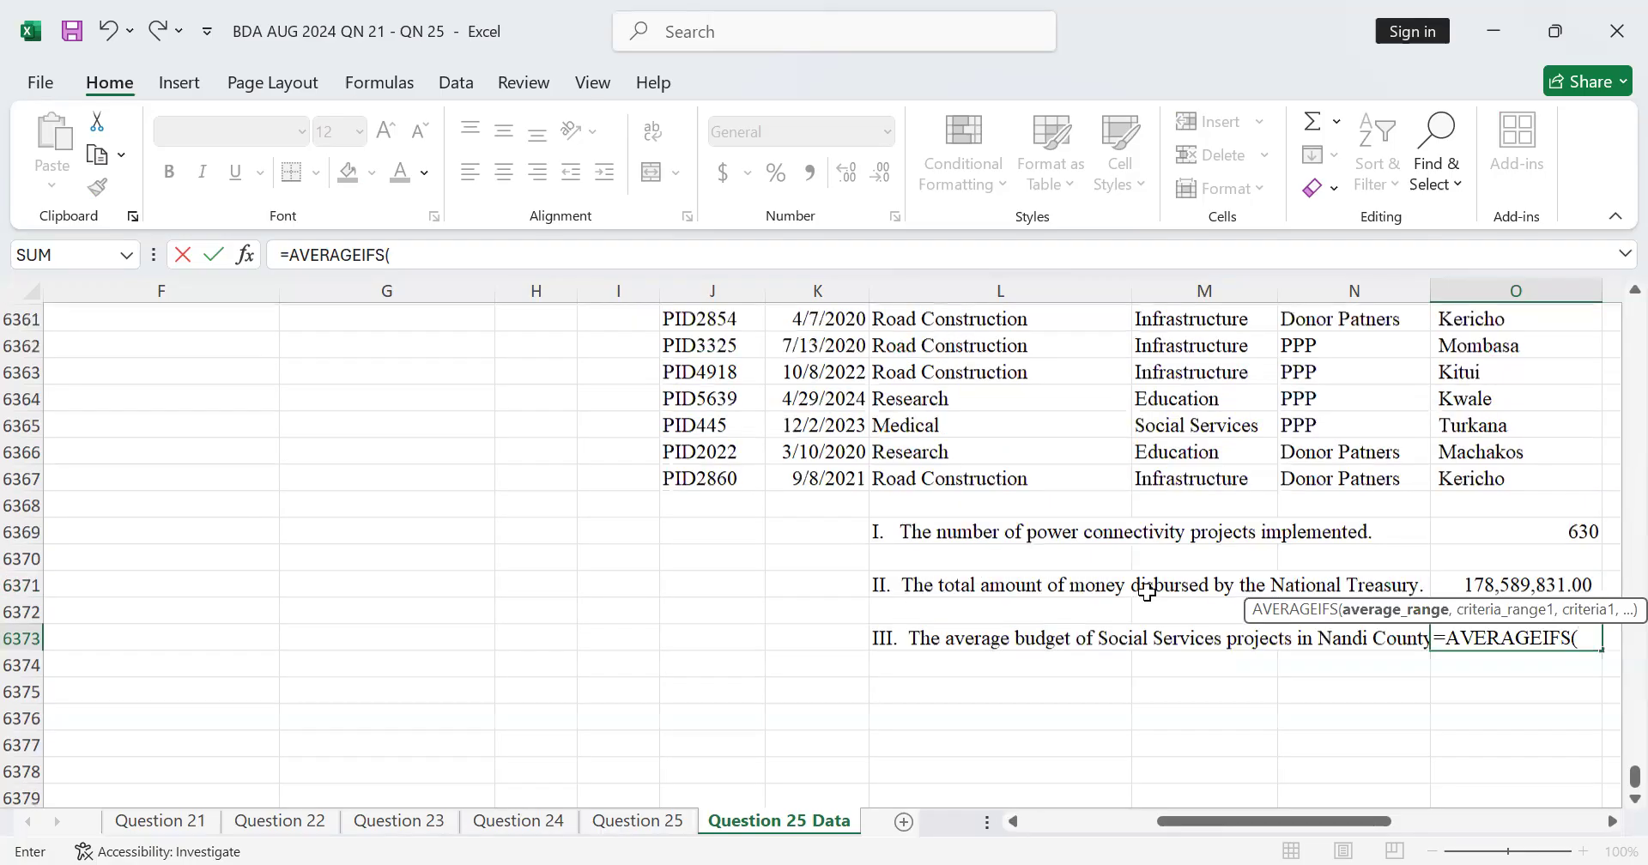
scroll(1202, 682, "down", 1)
scroll(1201, 681, "down", 1)
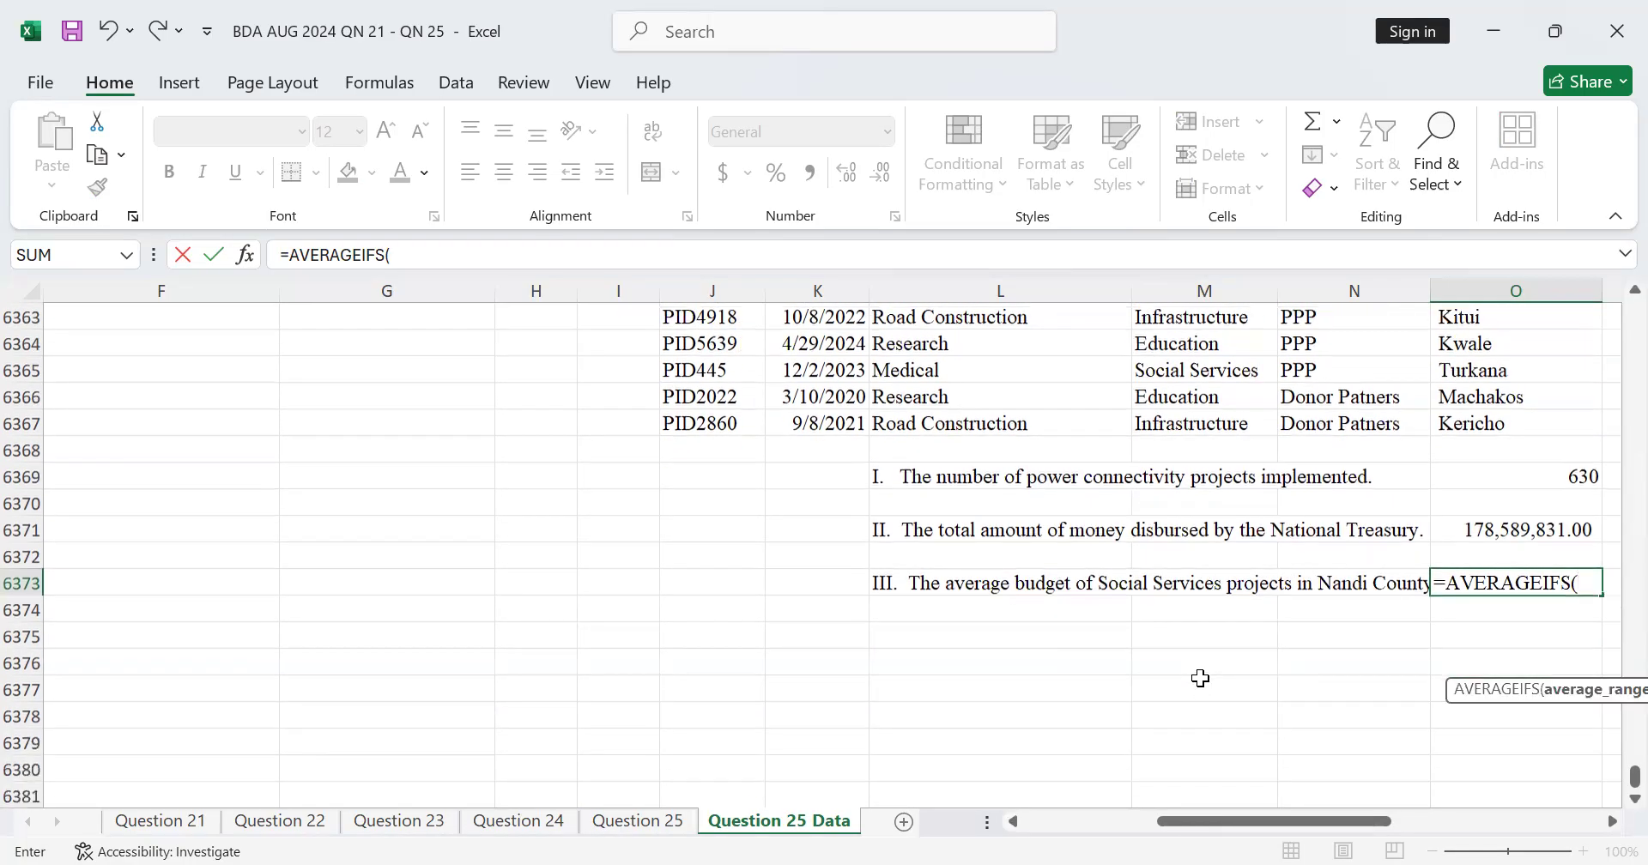
scroll(1195, 652, "up", 2)
left_click(1202, 589)
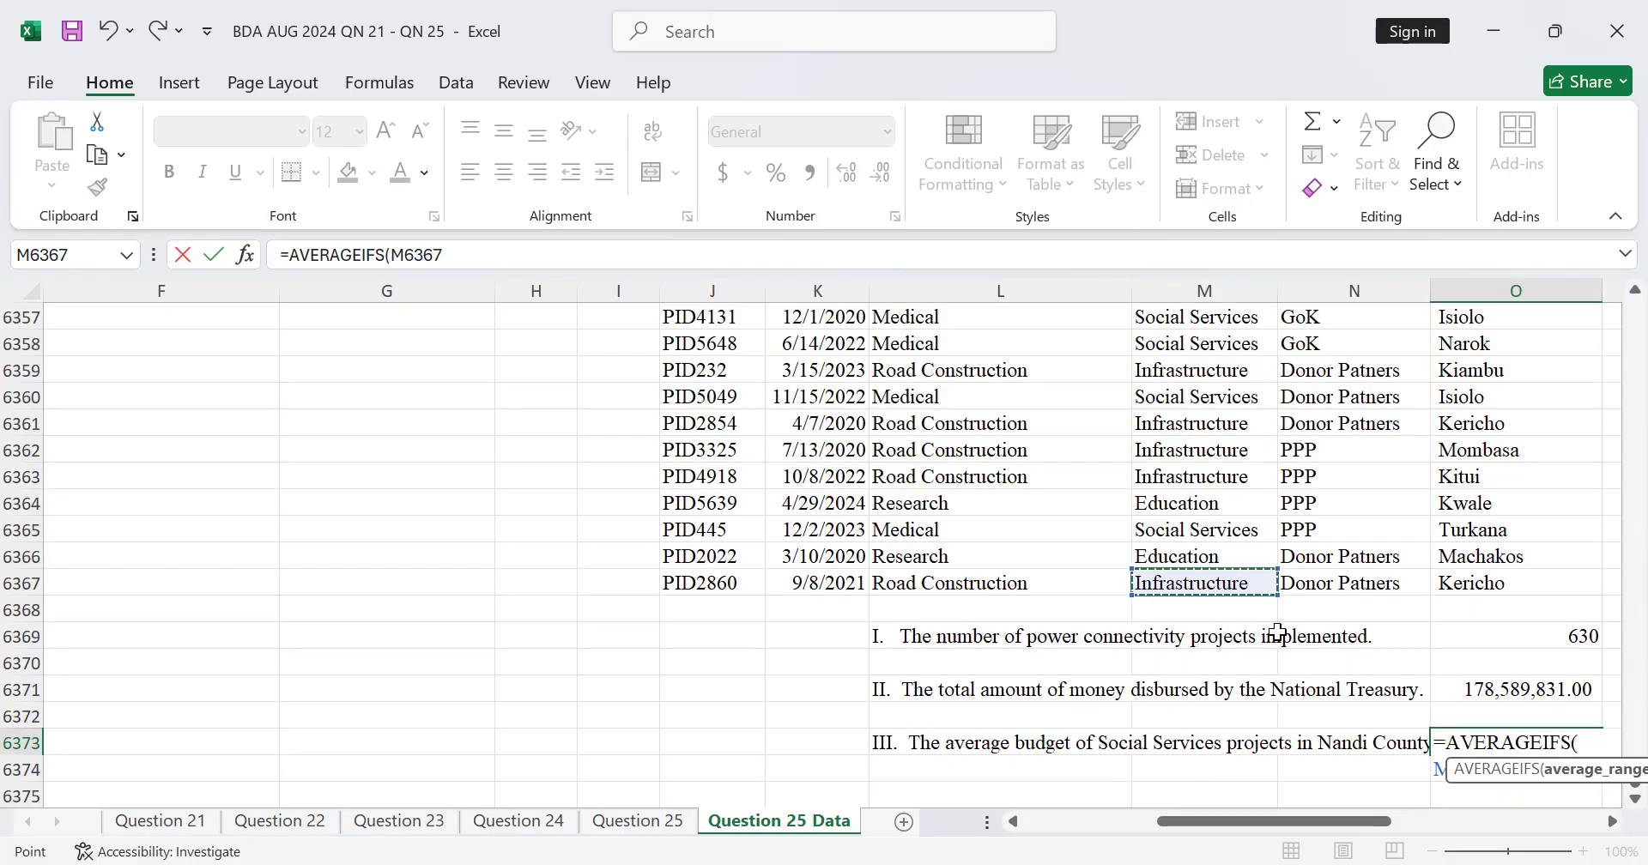
key("ctrl+shift+Up")
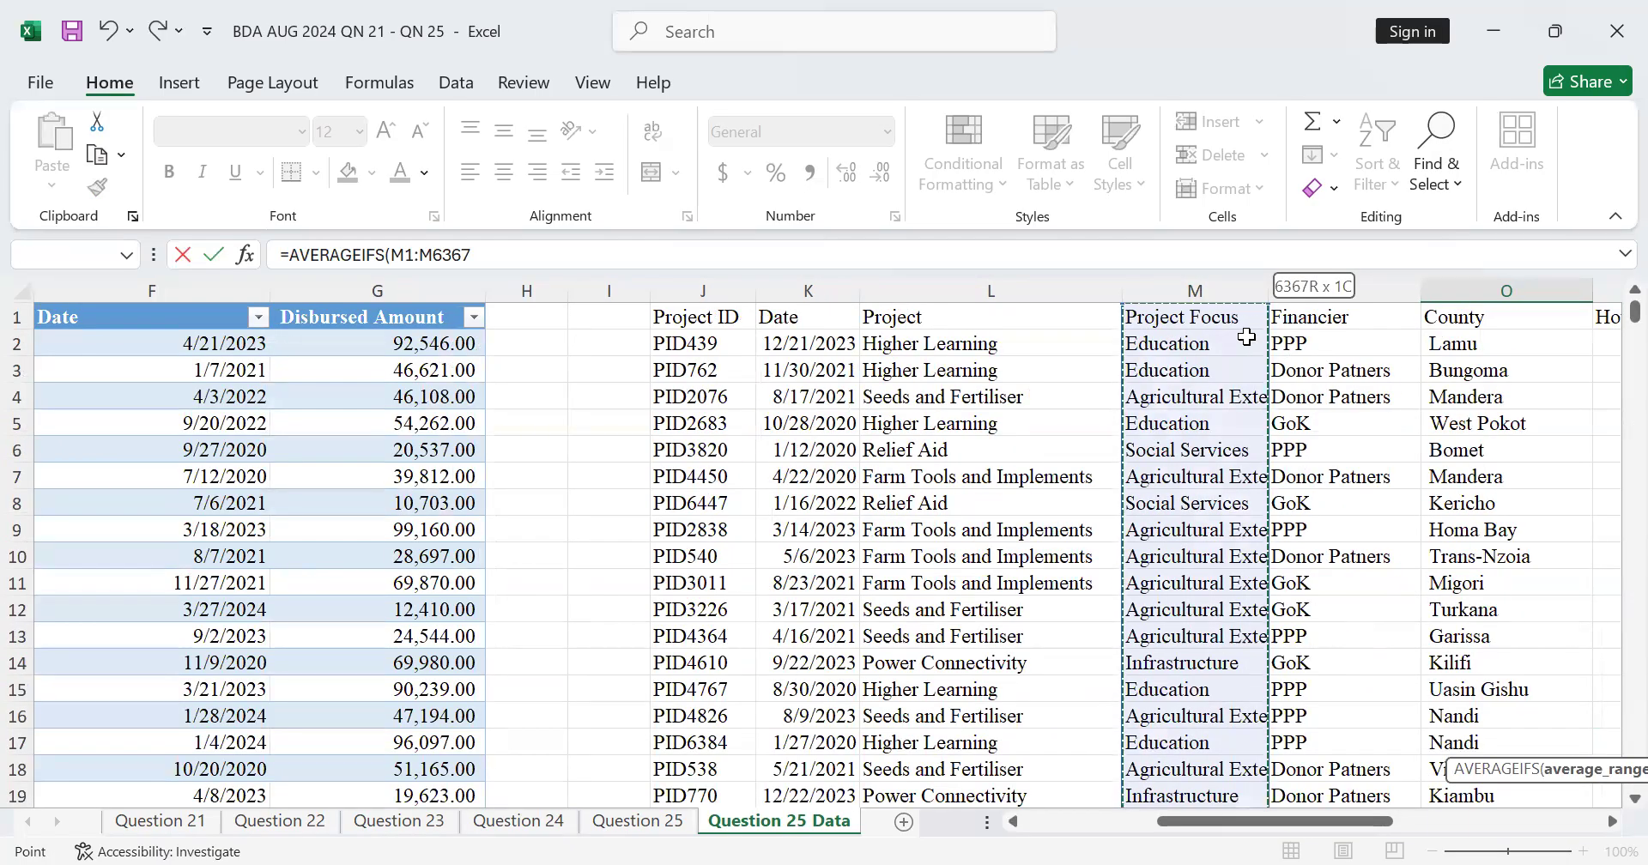
scroll(1250, 339, "down", 3)
scroll(1249, 339, "down", 20)
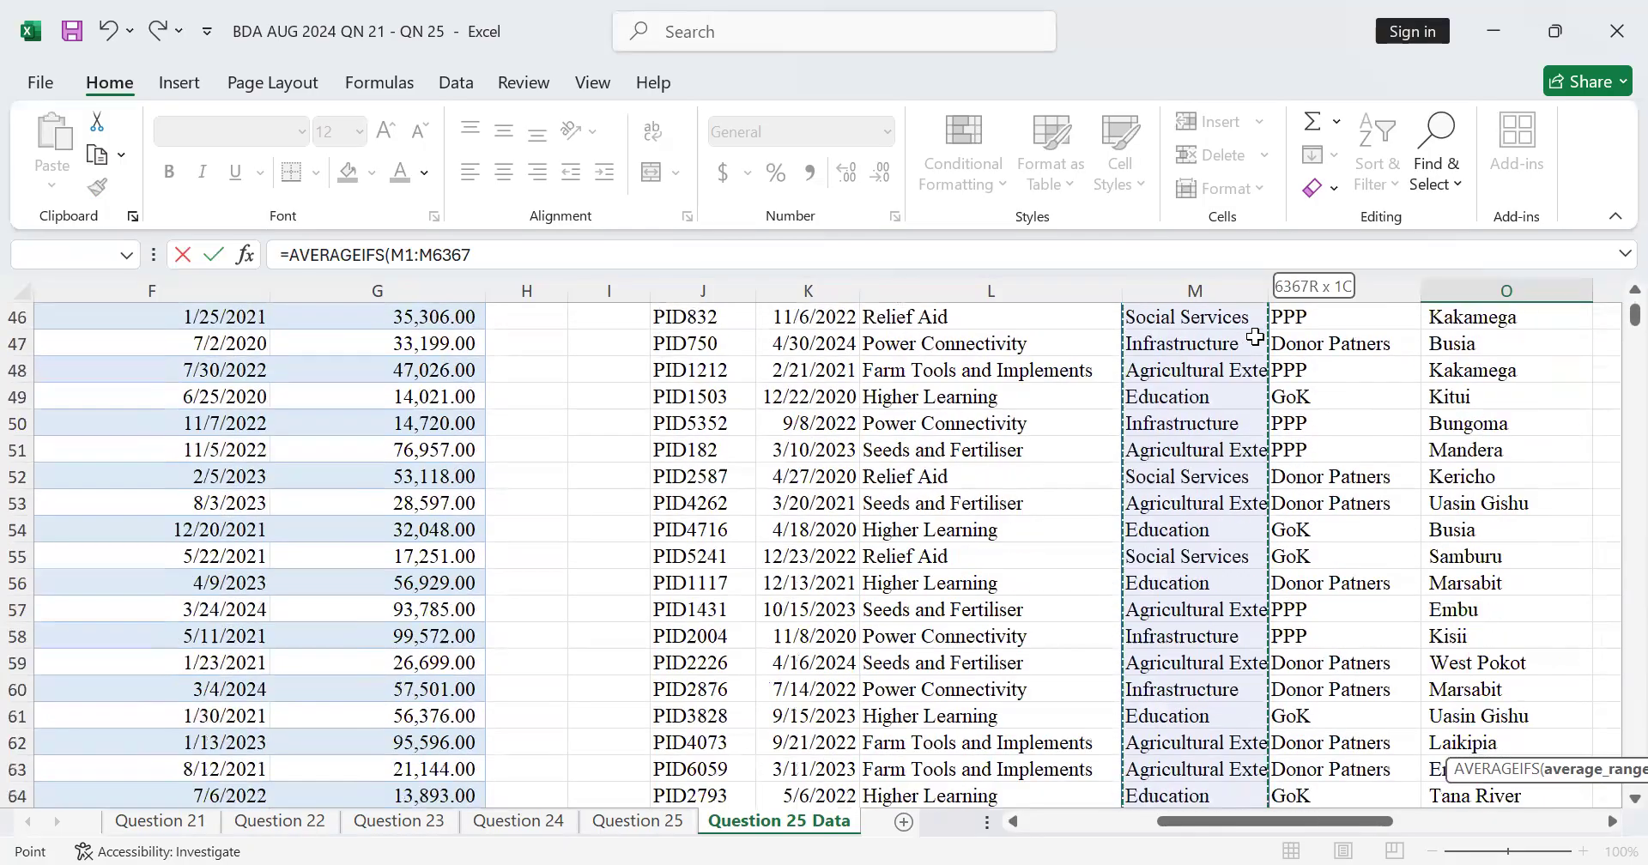
scroll(1259, 329, "down", 5)
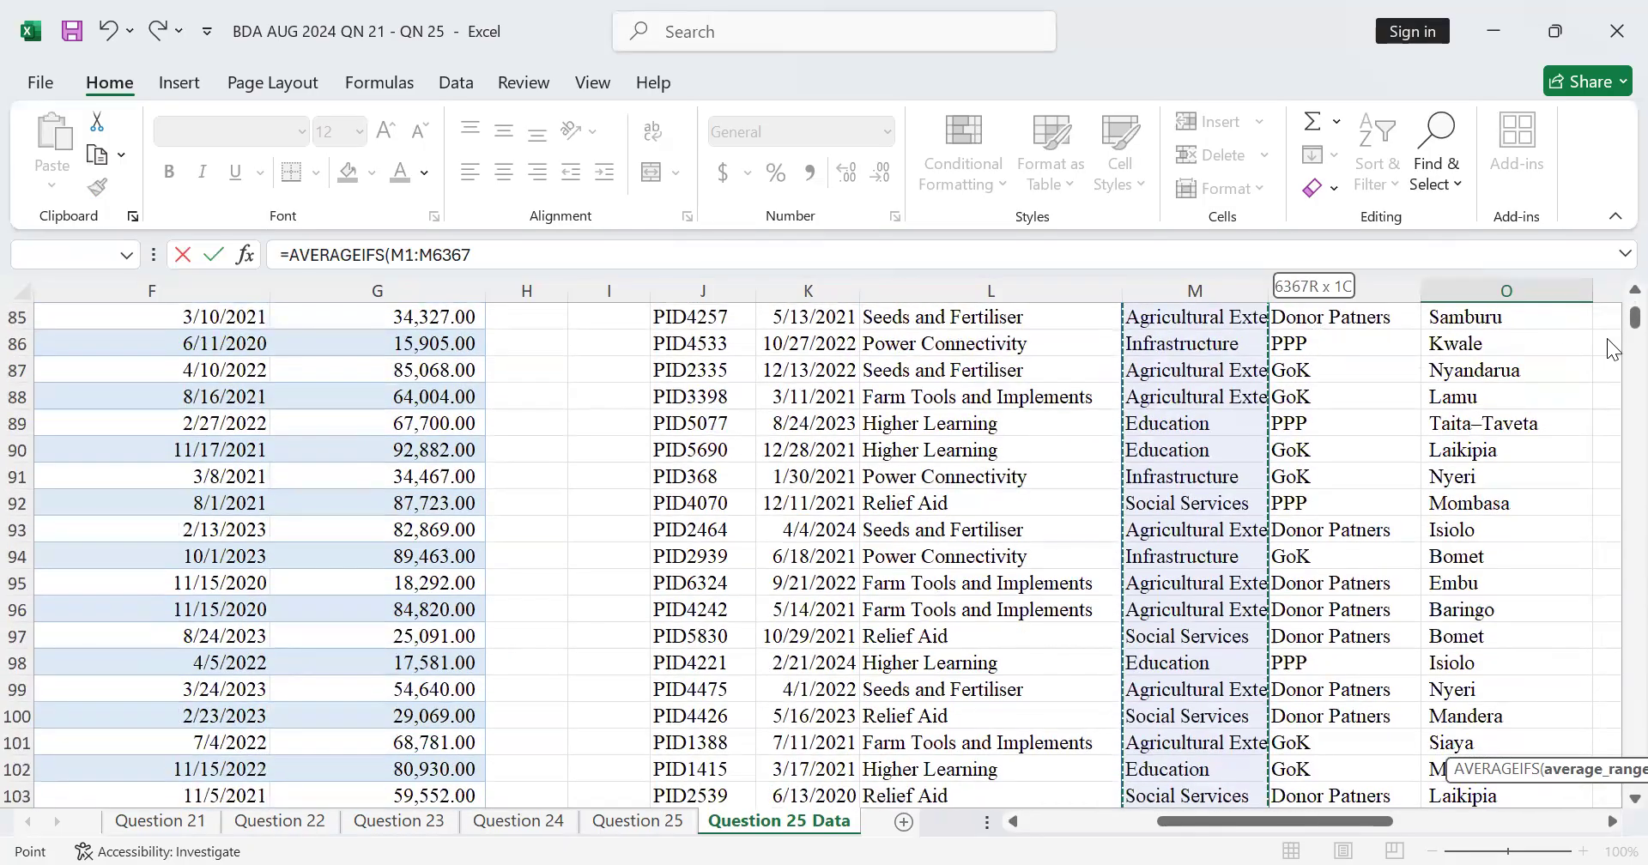
left_click_drag(1634, 322, 1613, 788)
scroll(1054, 640, "up", 4)
scroll(1060, 578, "down", 3)
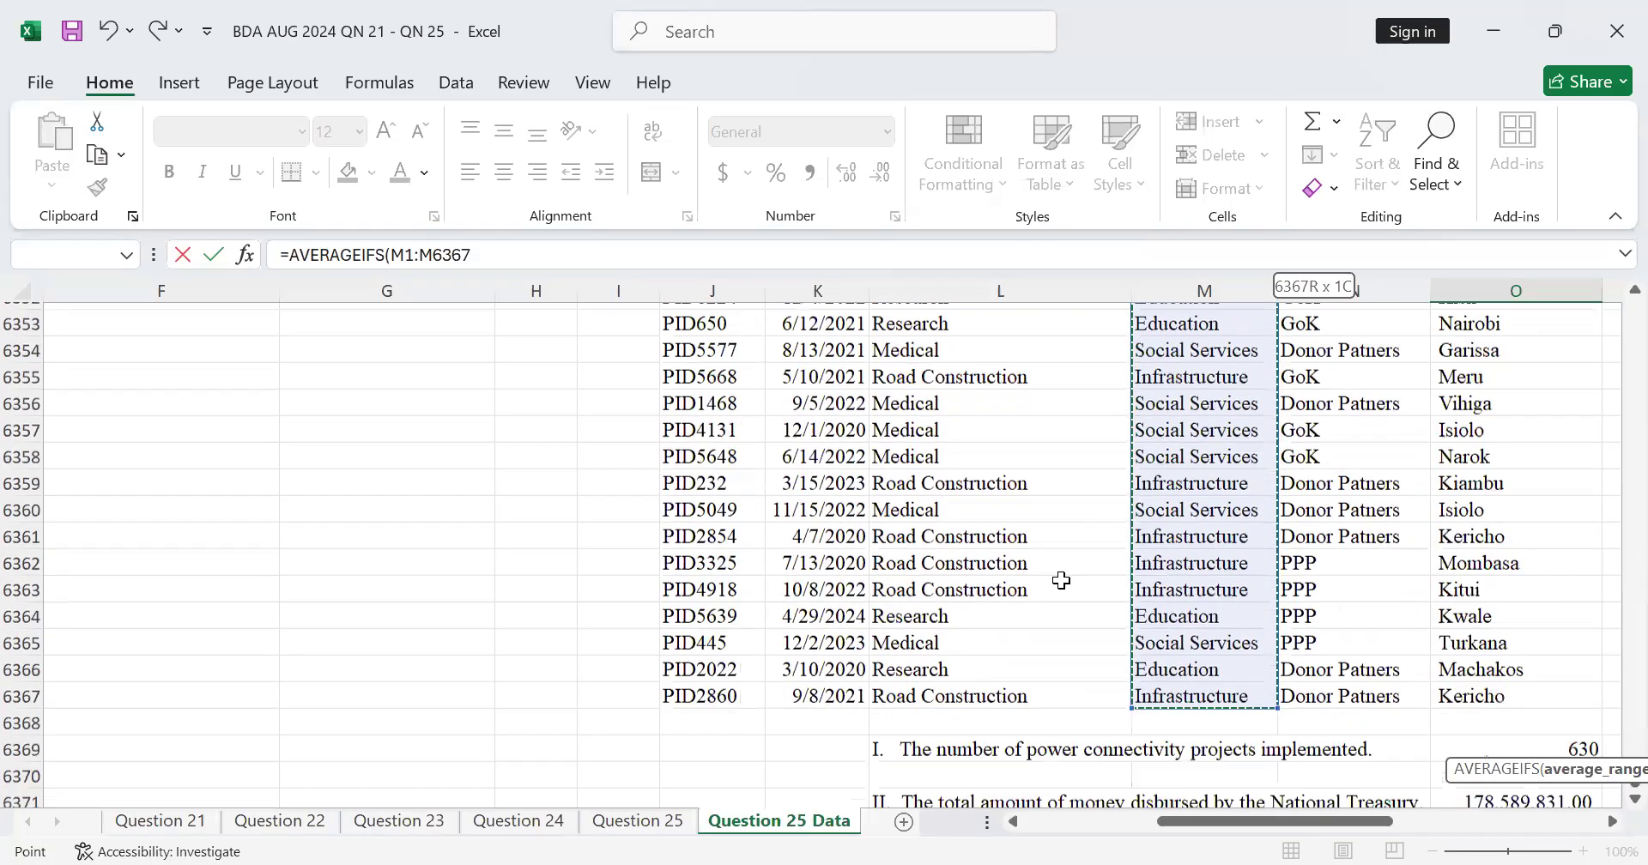
left_click(1229, 679)
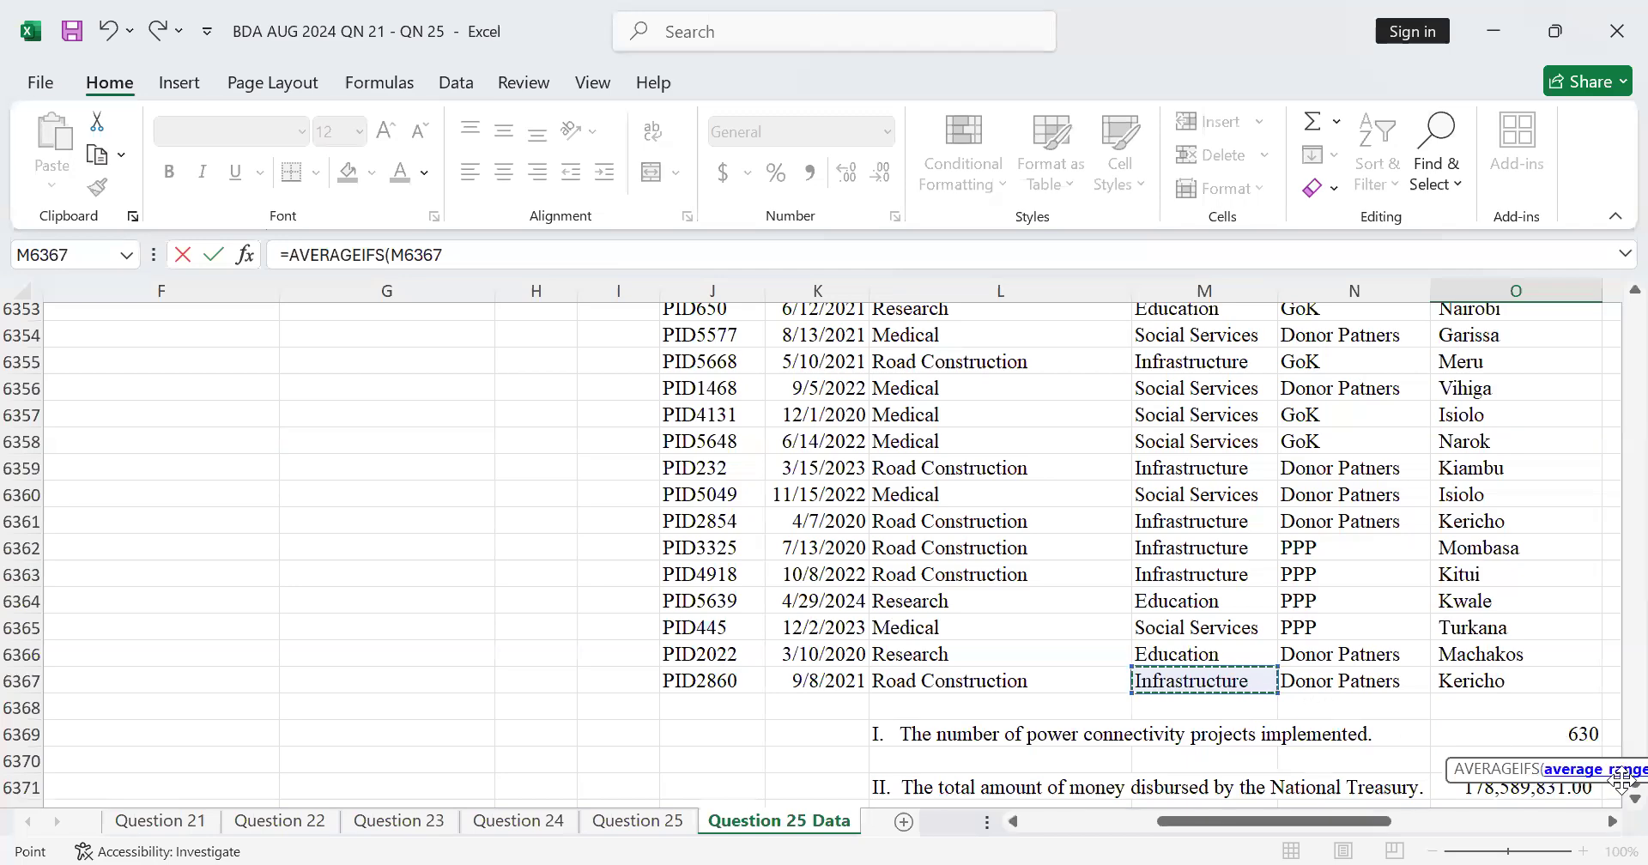
left_click(1612, 821)
left_click(1612, 821)
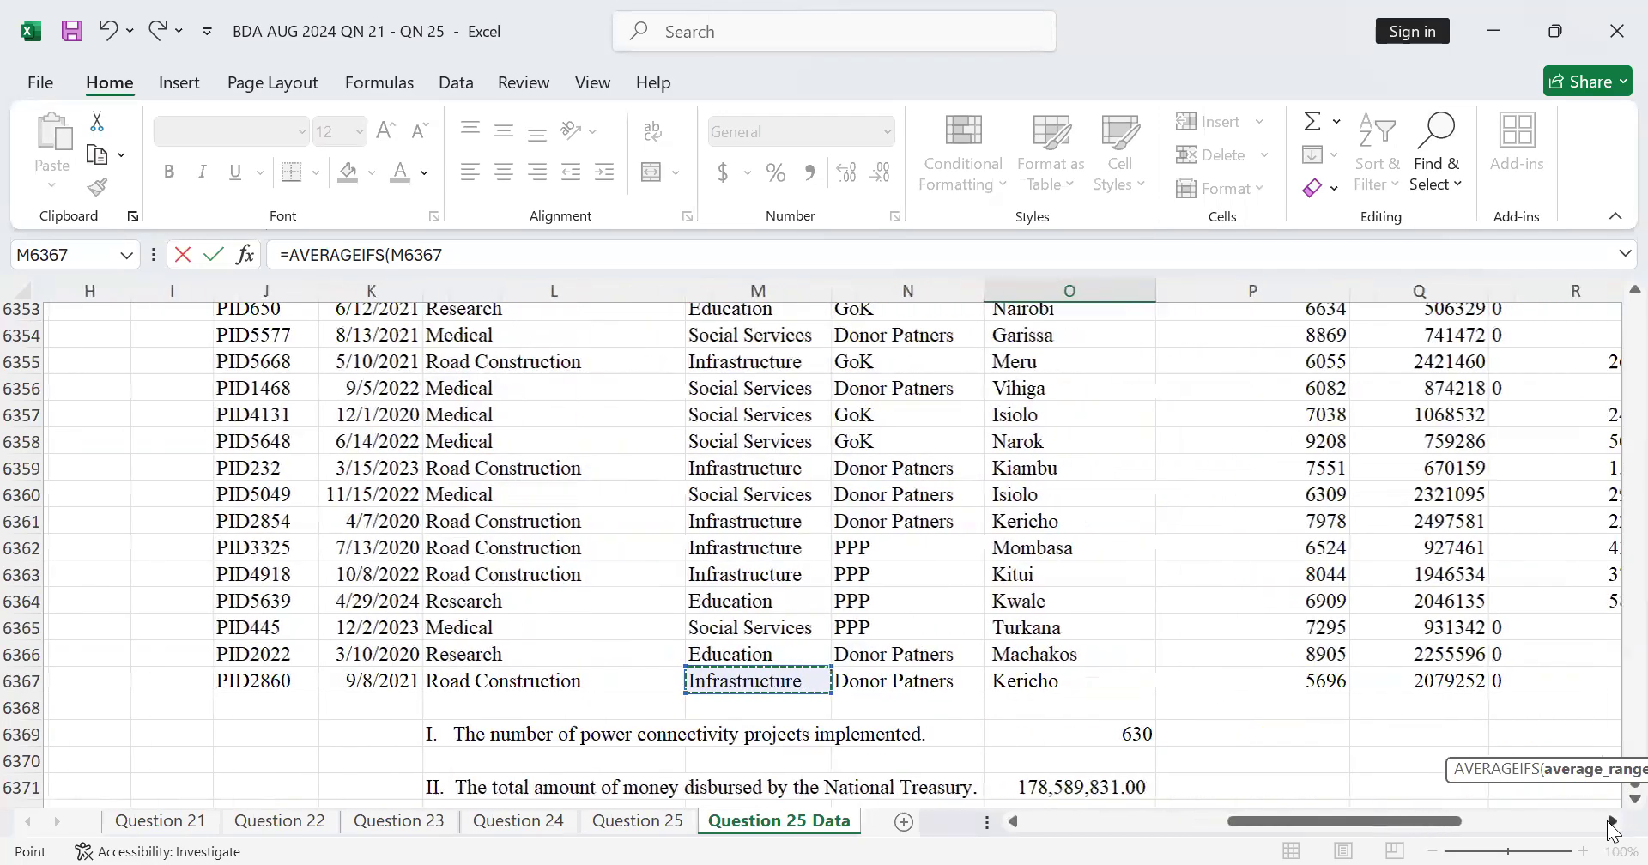
left_click(1612, 821)
scroll(1090, 695, "down", 4)
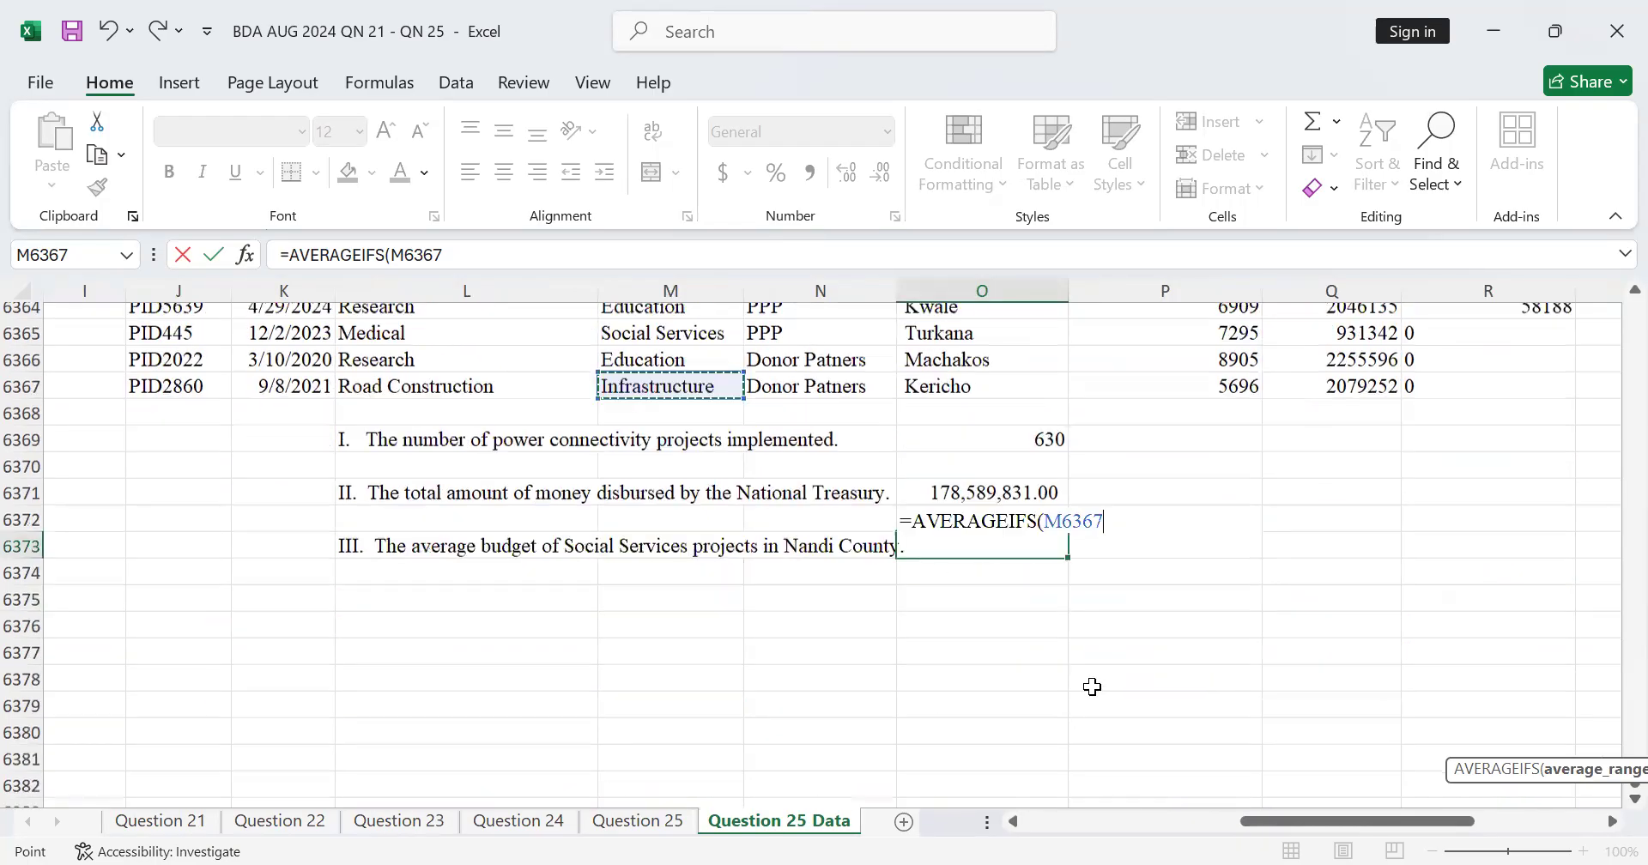
left_click(1128, 523)
key("BackSpace")
key("BackSpace")
key("BackSpace")
key("BackSpace")
key("BackSpace")
key("BackSpace")
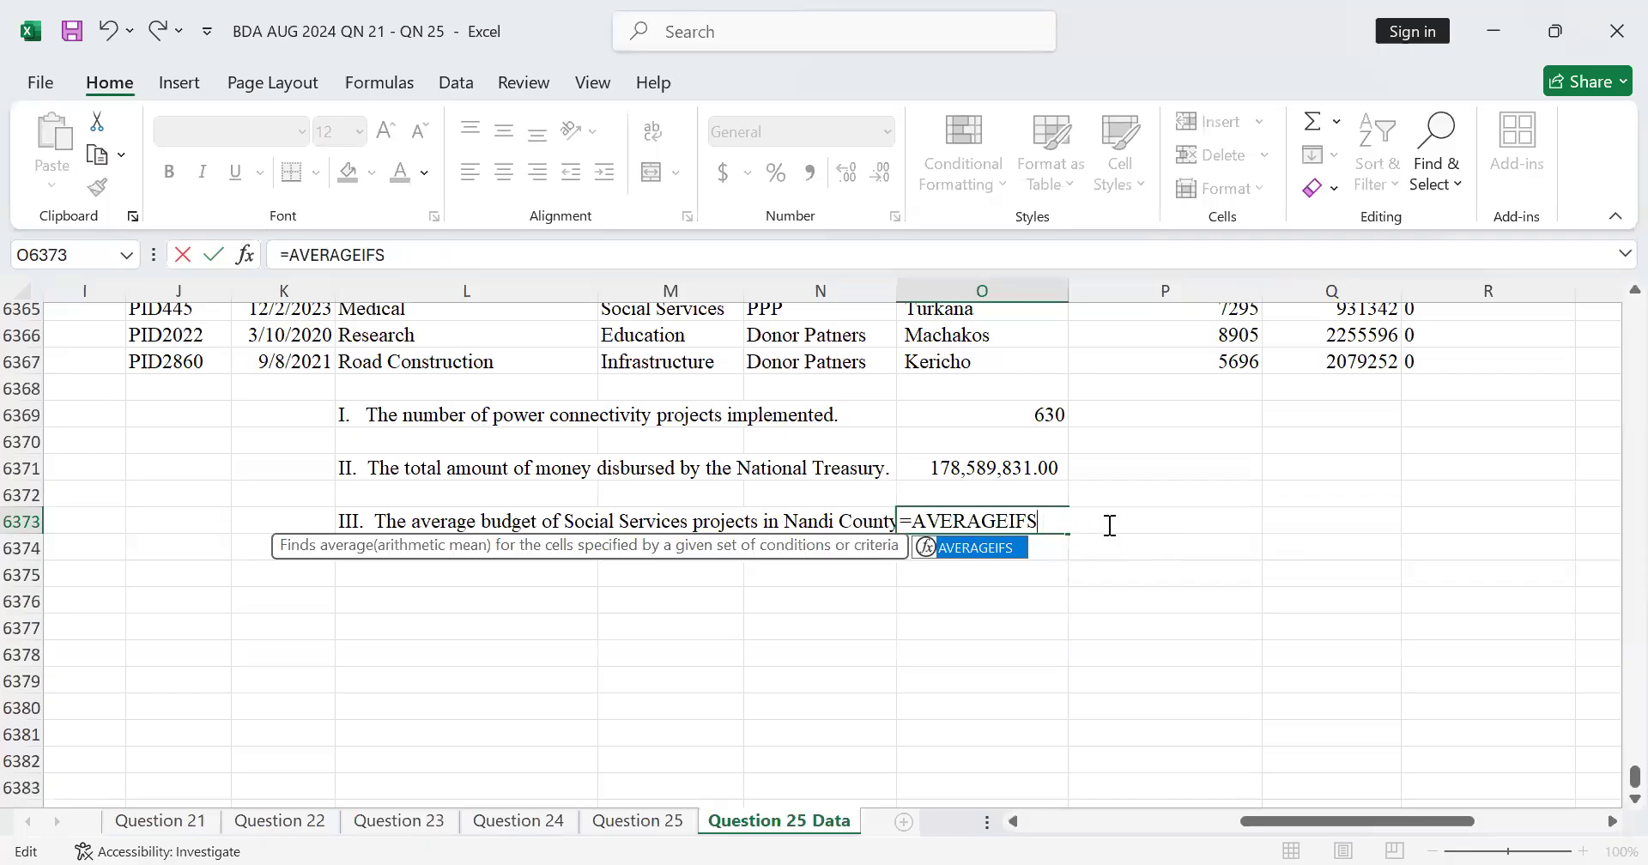
type("(")
key("BackSpace")
type("*")
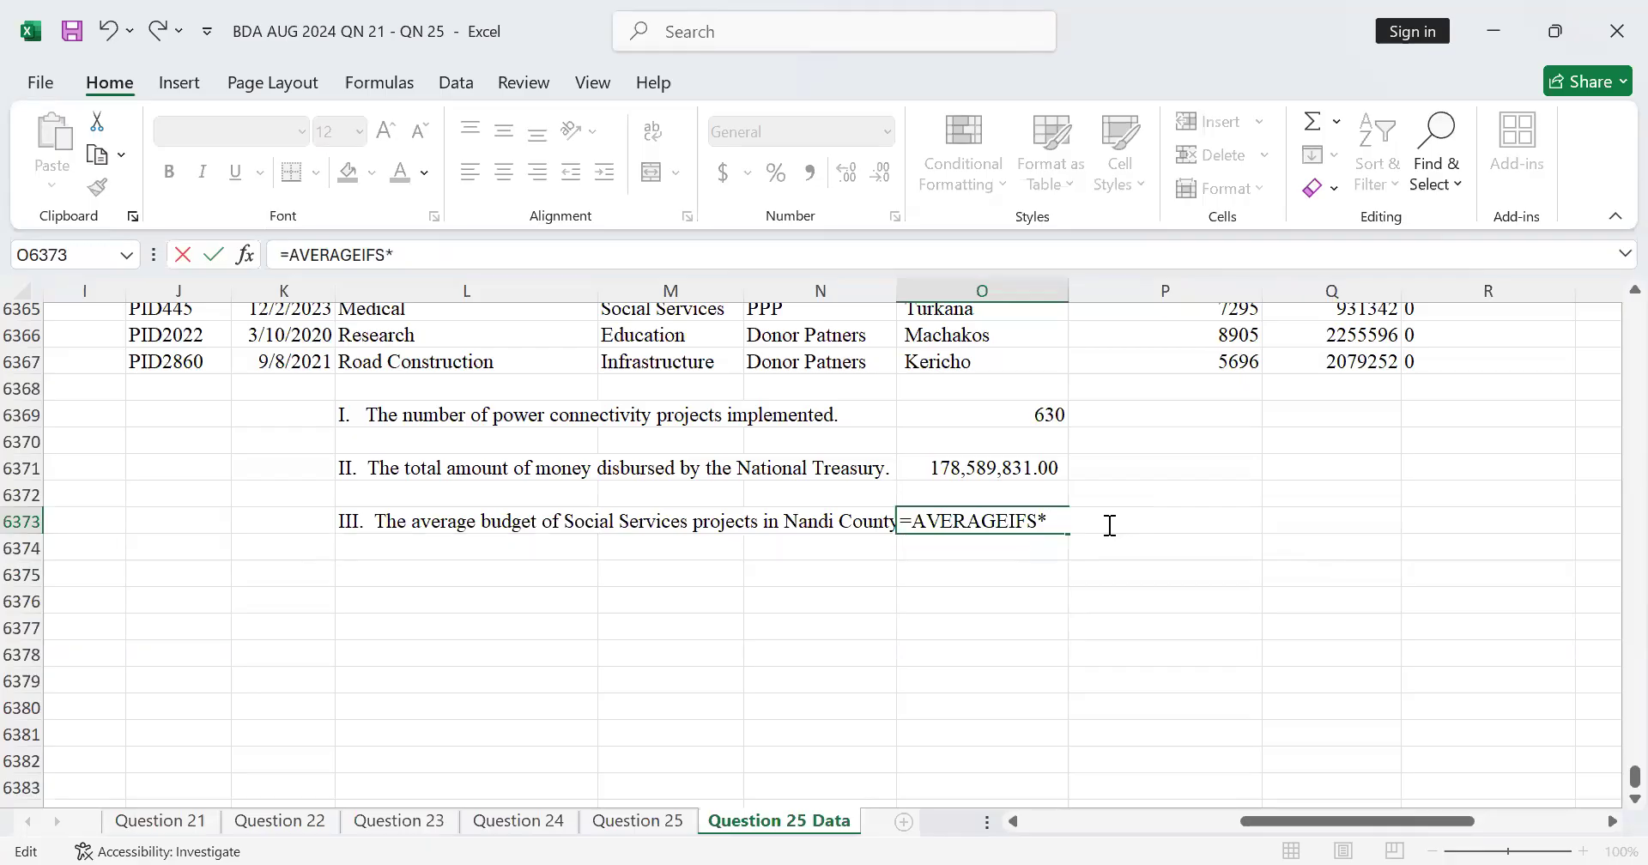
key("BackSpace")
type("(")
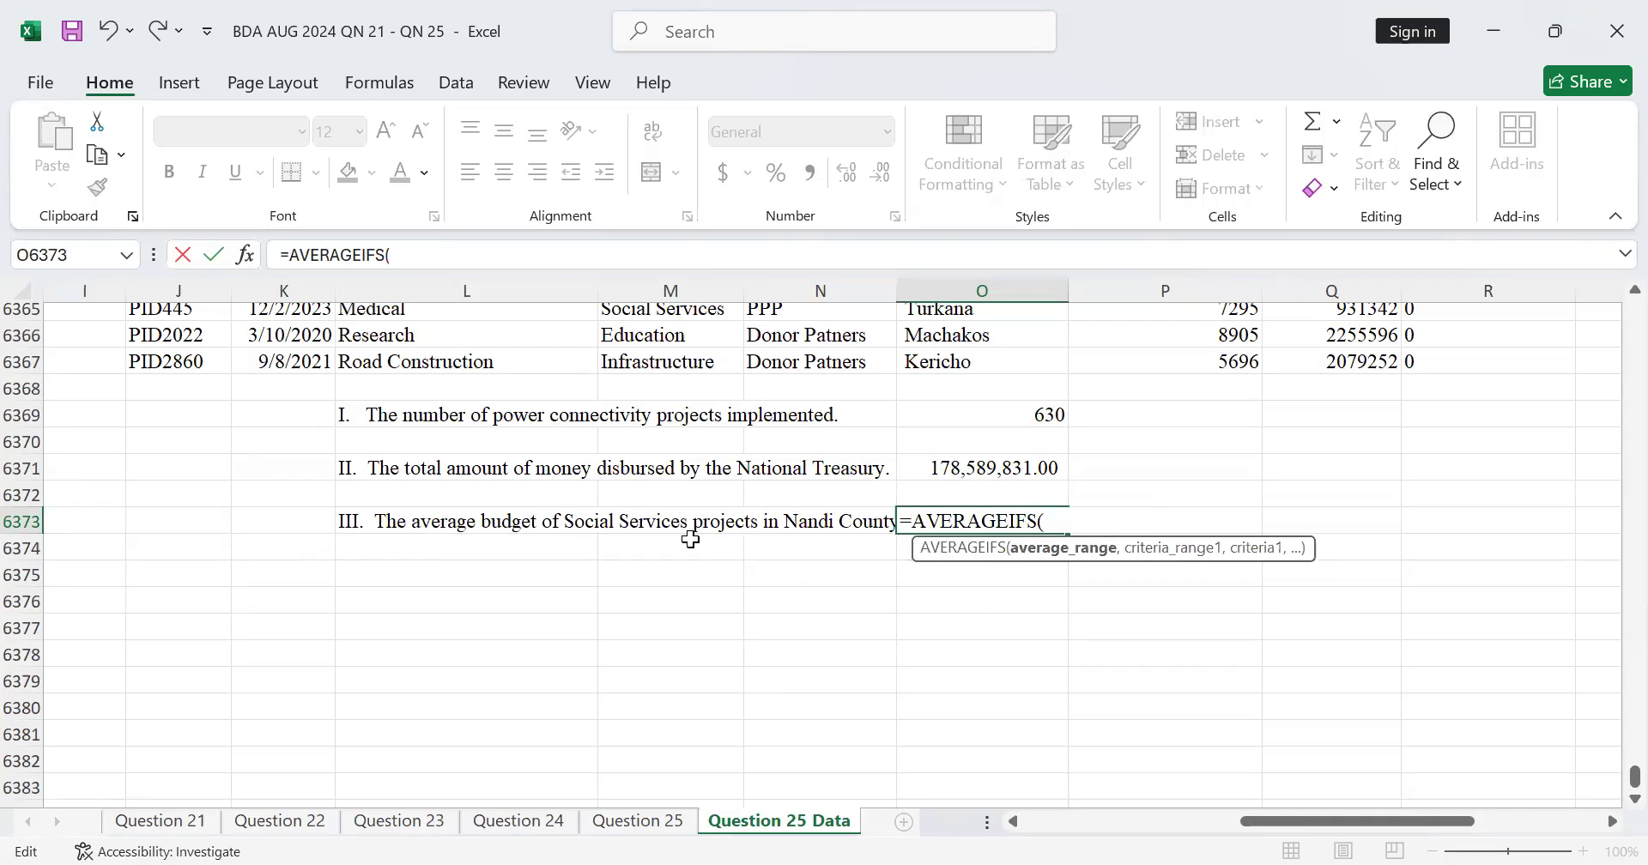
Step: Set the AVERAGEIFS average range to the Budget column values, Q2:Q6367, and continue to the next argument
scroll(509, 534, "up", 2)
scroll(509, 534, "up", 2)
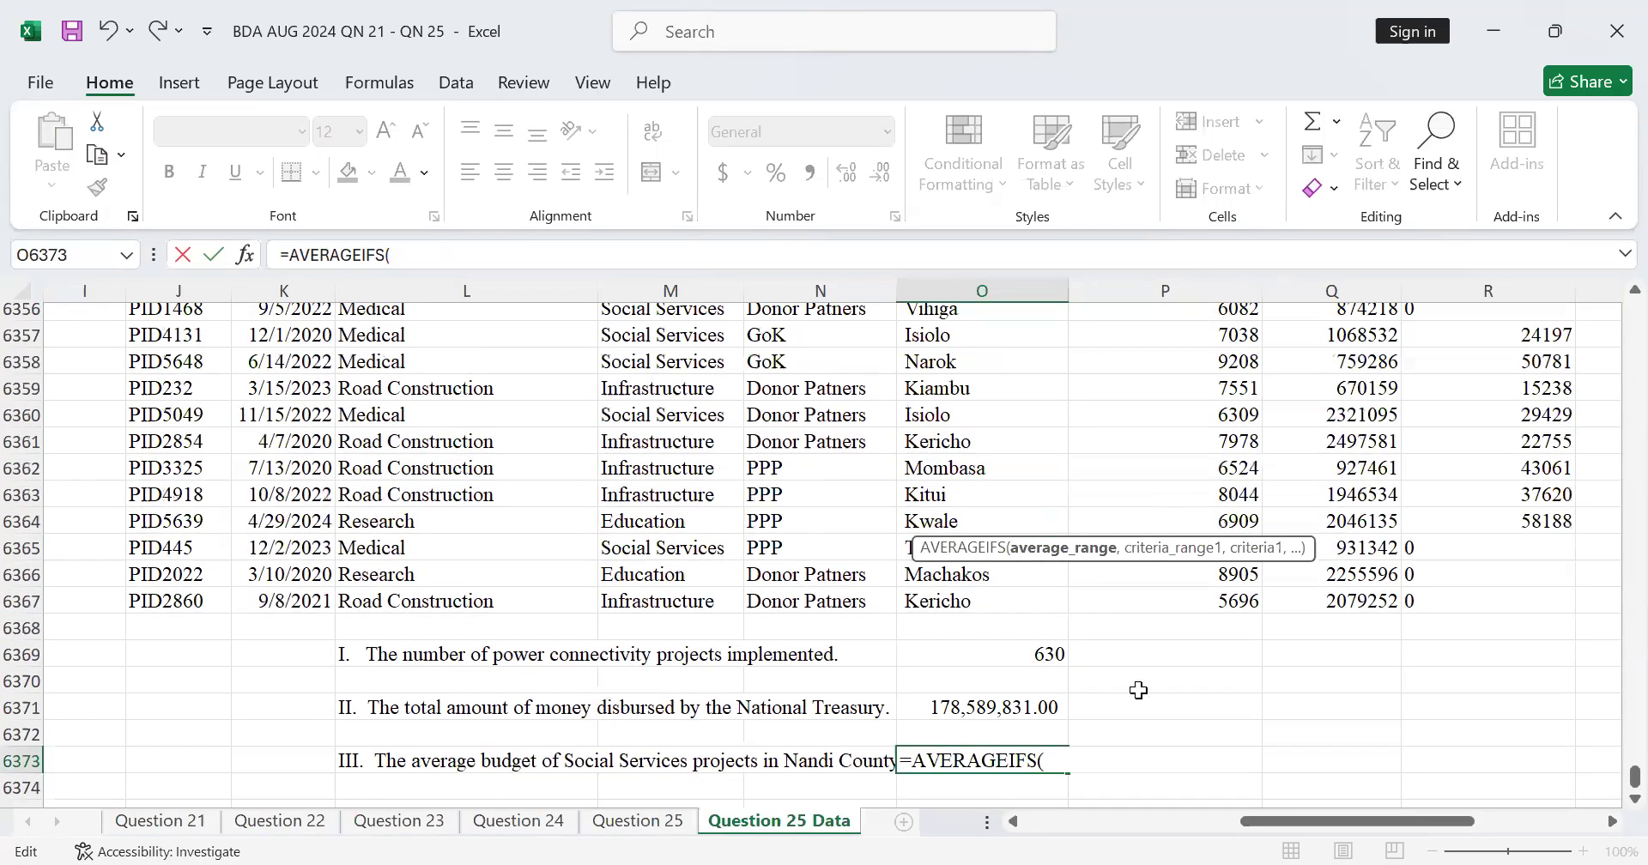
scroll(1142, 688, "up", 4)
scroll(1151, 690, "up", 20)
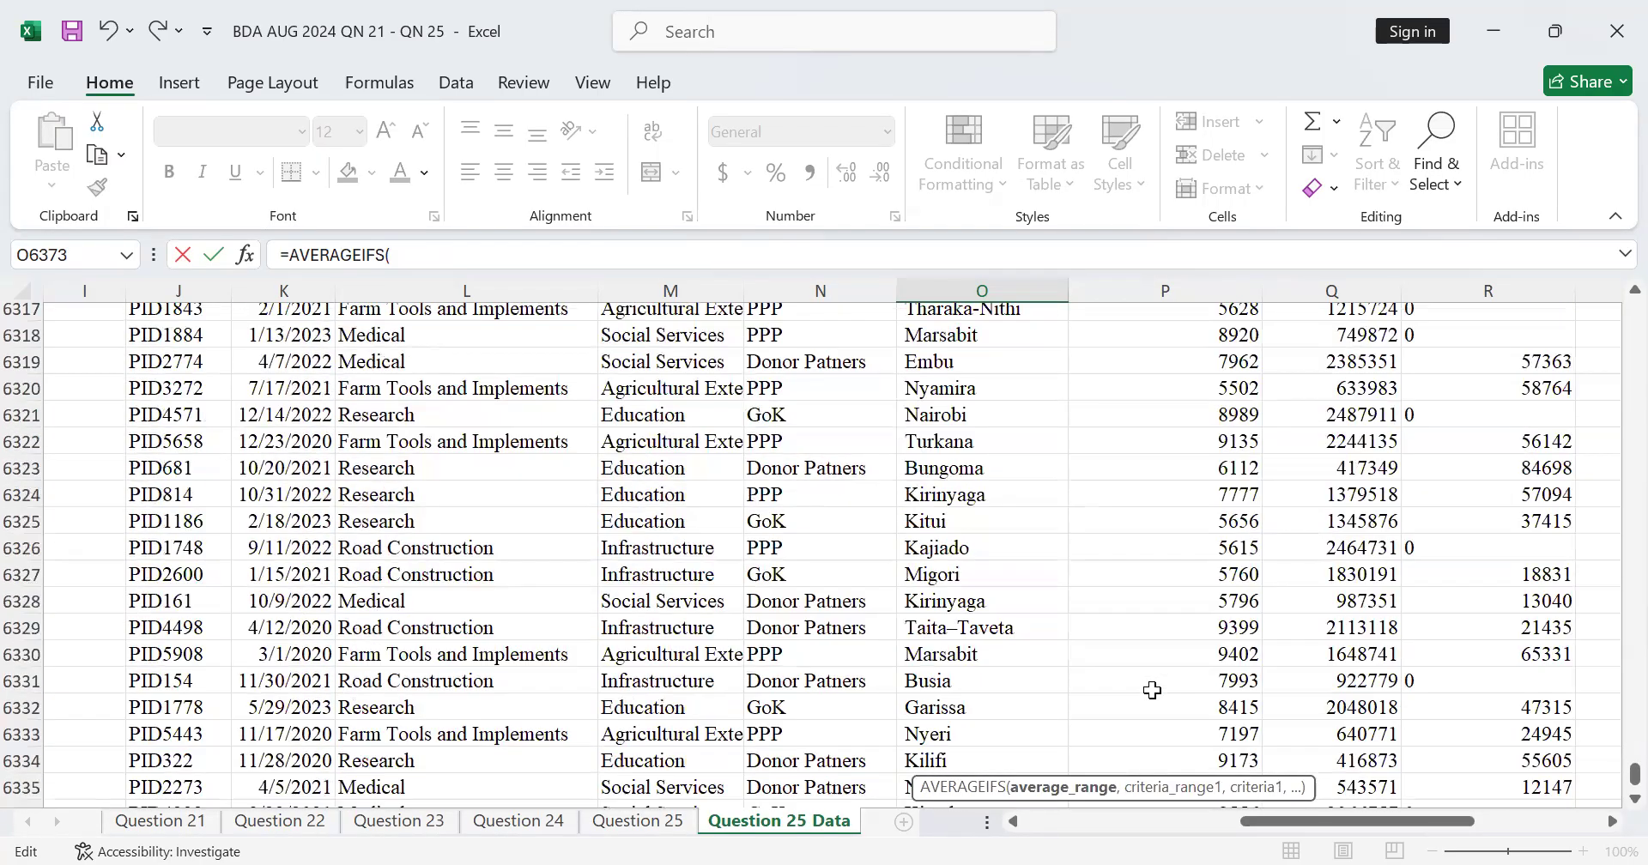
scroll(1207, 690, "up", 1)
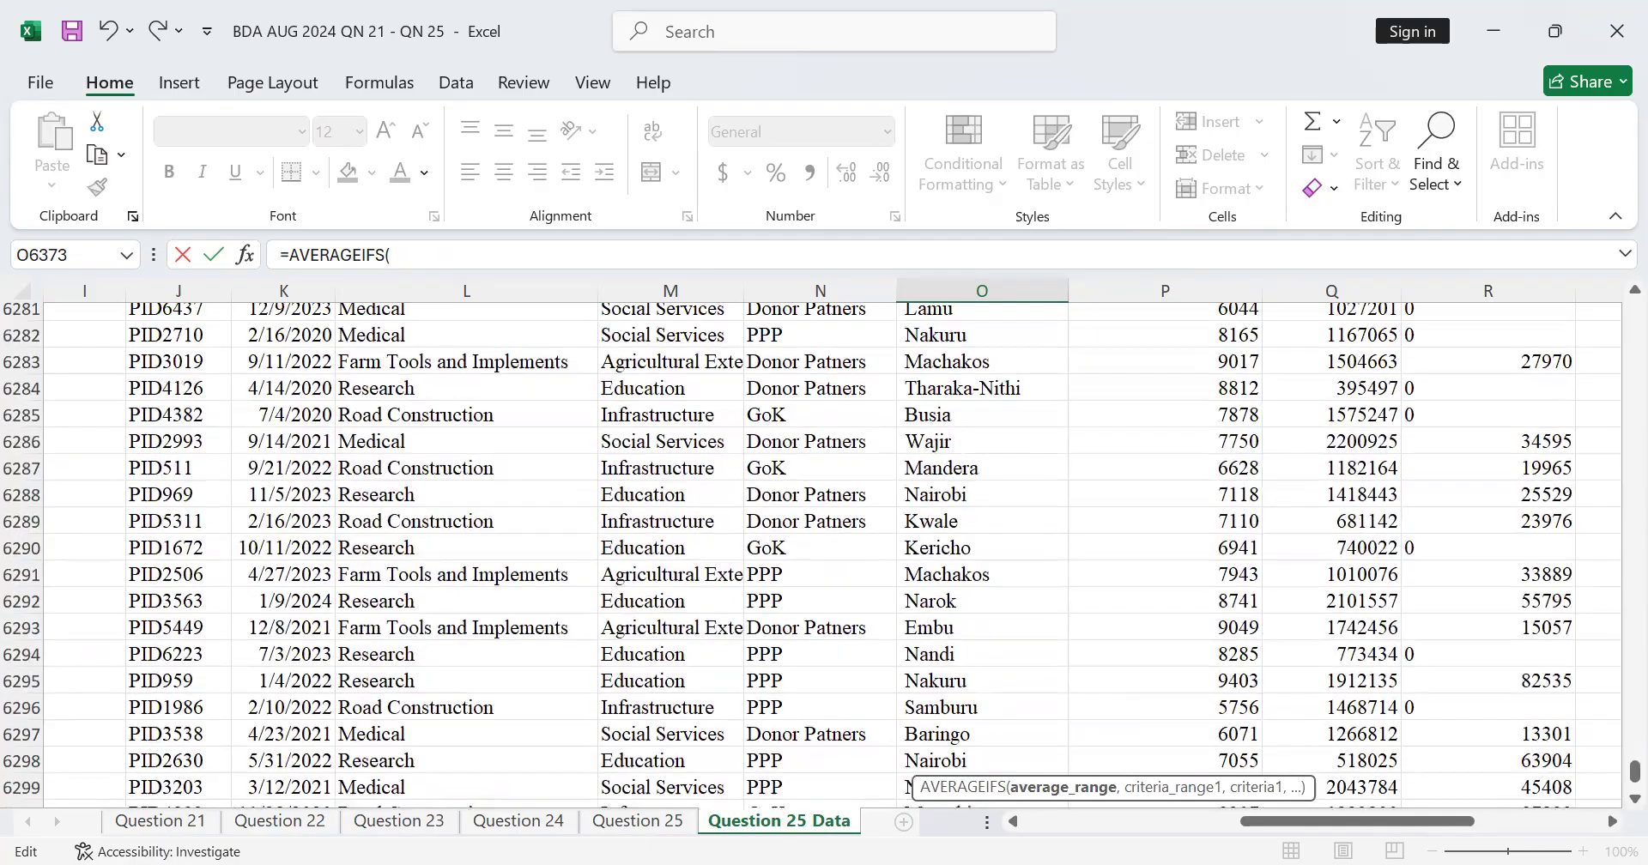
left_click(1611, 822)
left_click(1611, 822)
left_click(1611, 822)
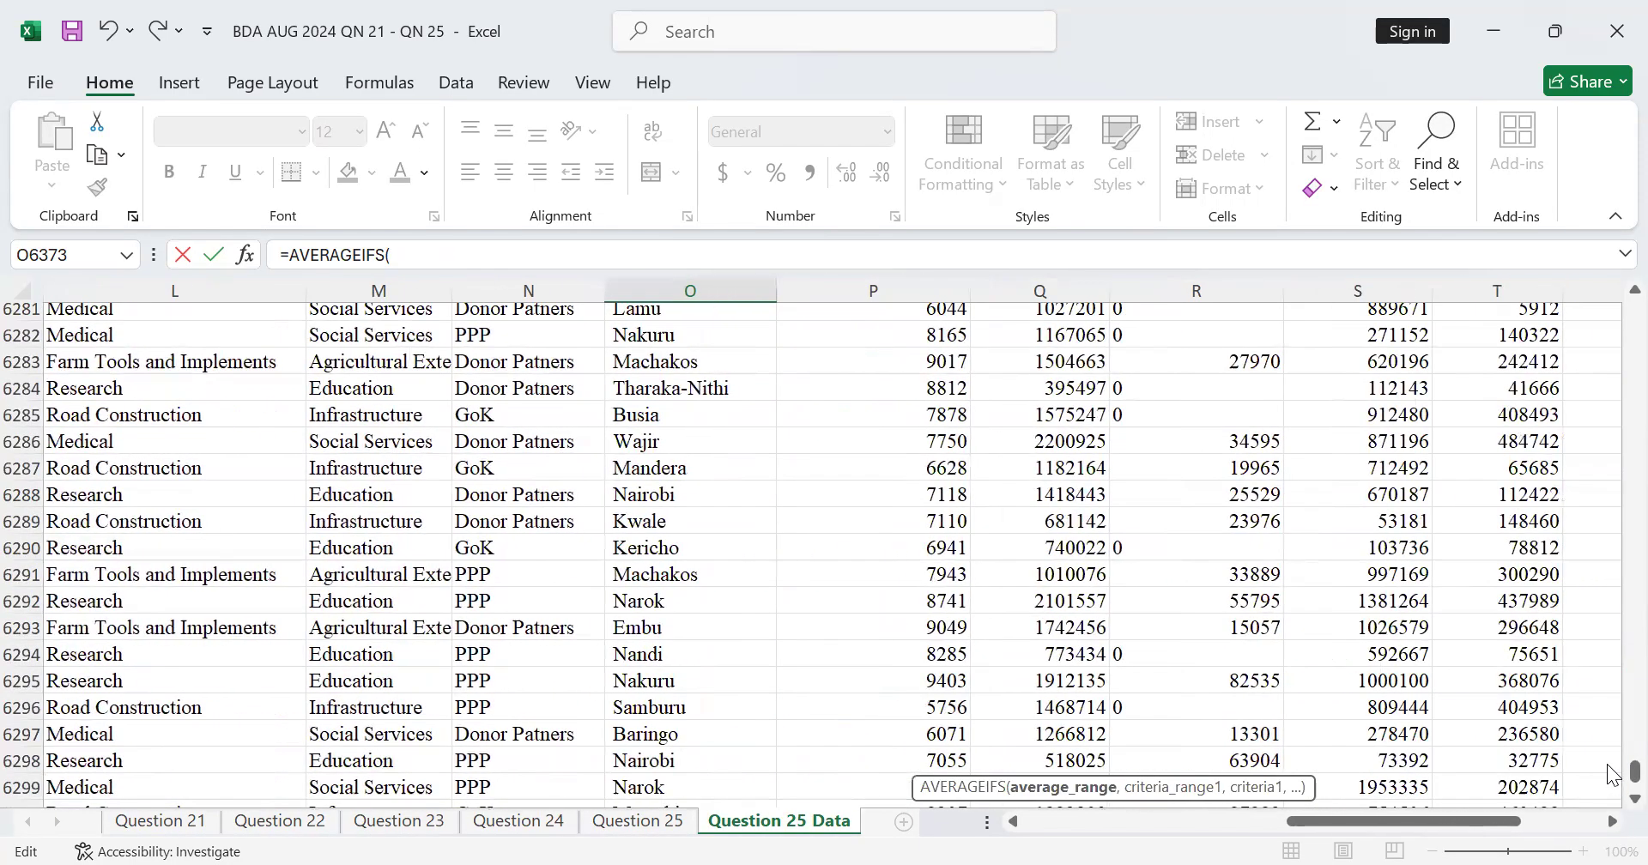
left_click_drag(1634, 771, 1614, 279)
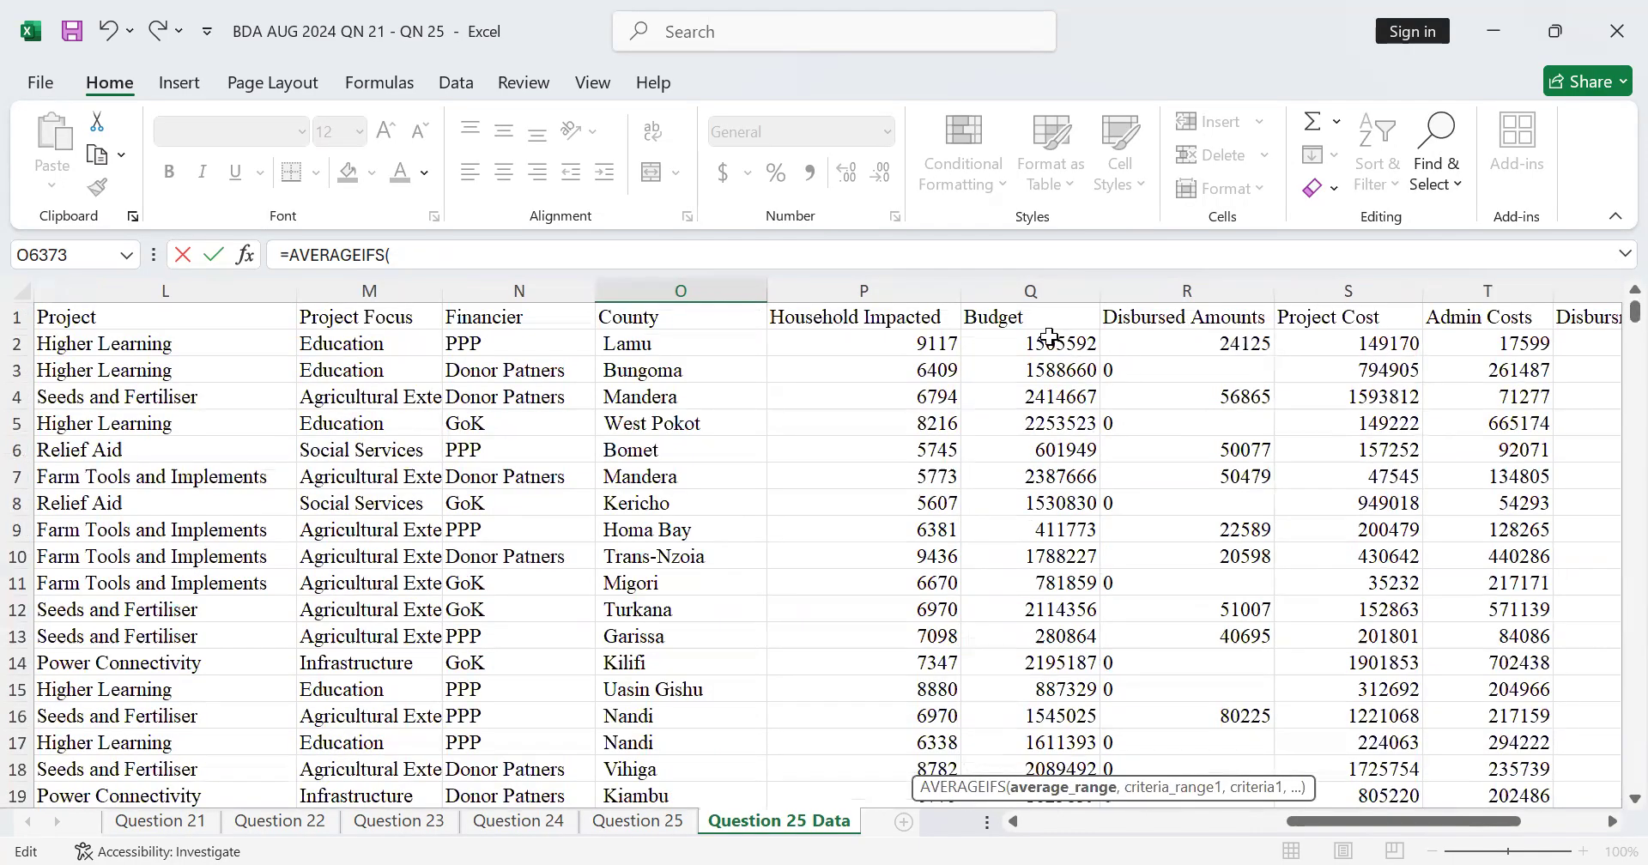
left_click(1049, 337)
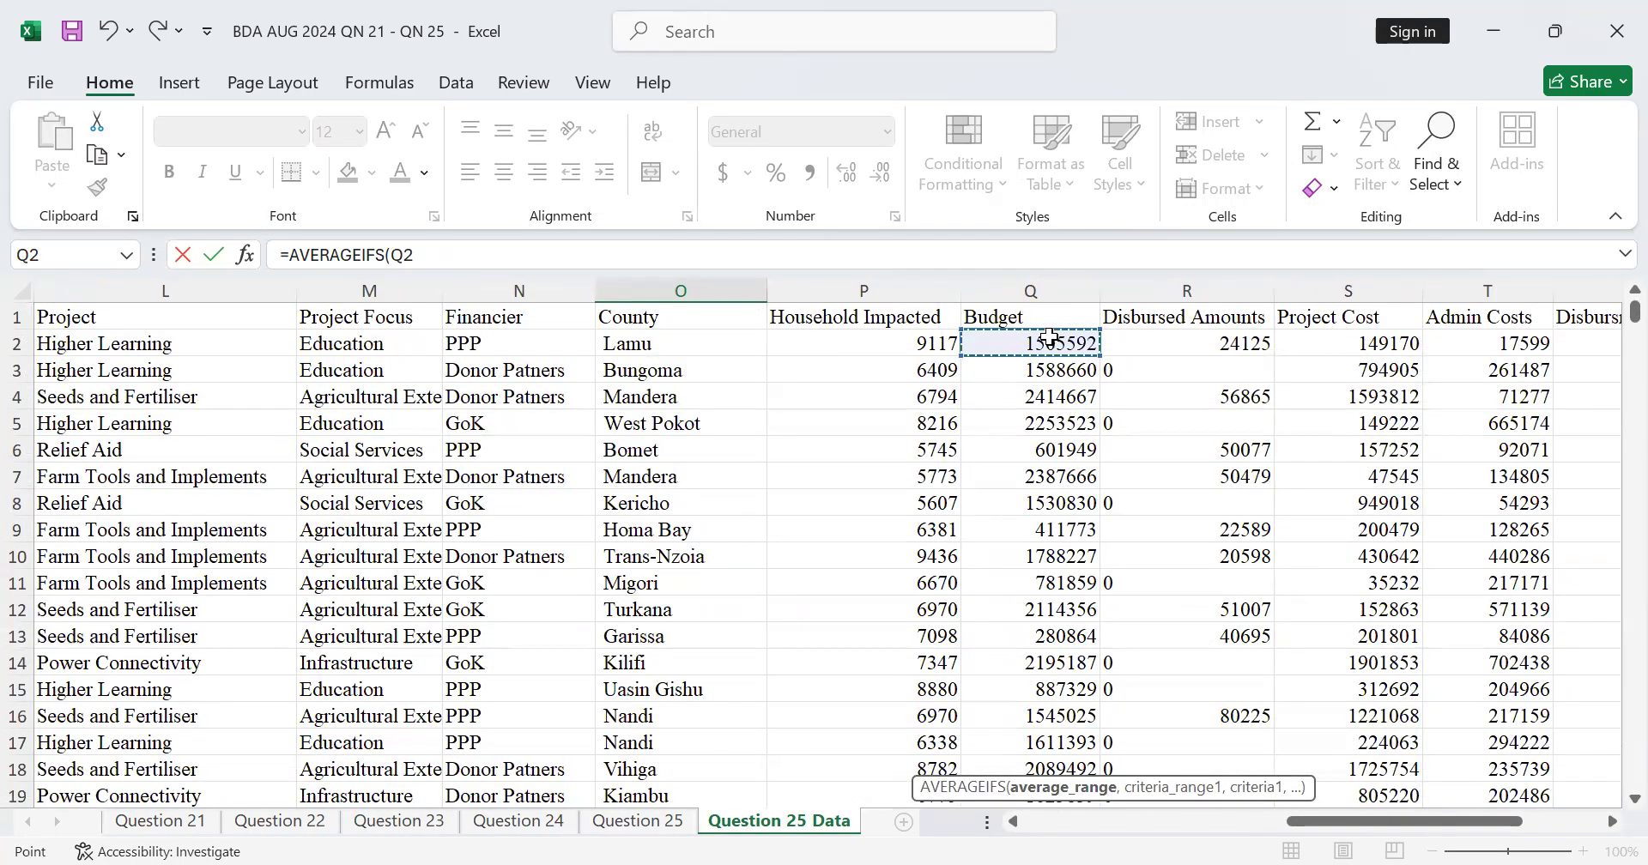
key("ctrl+shift+Down")
scroll(1148, 716, "down", 2)
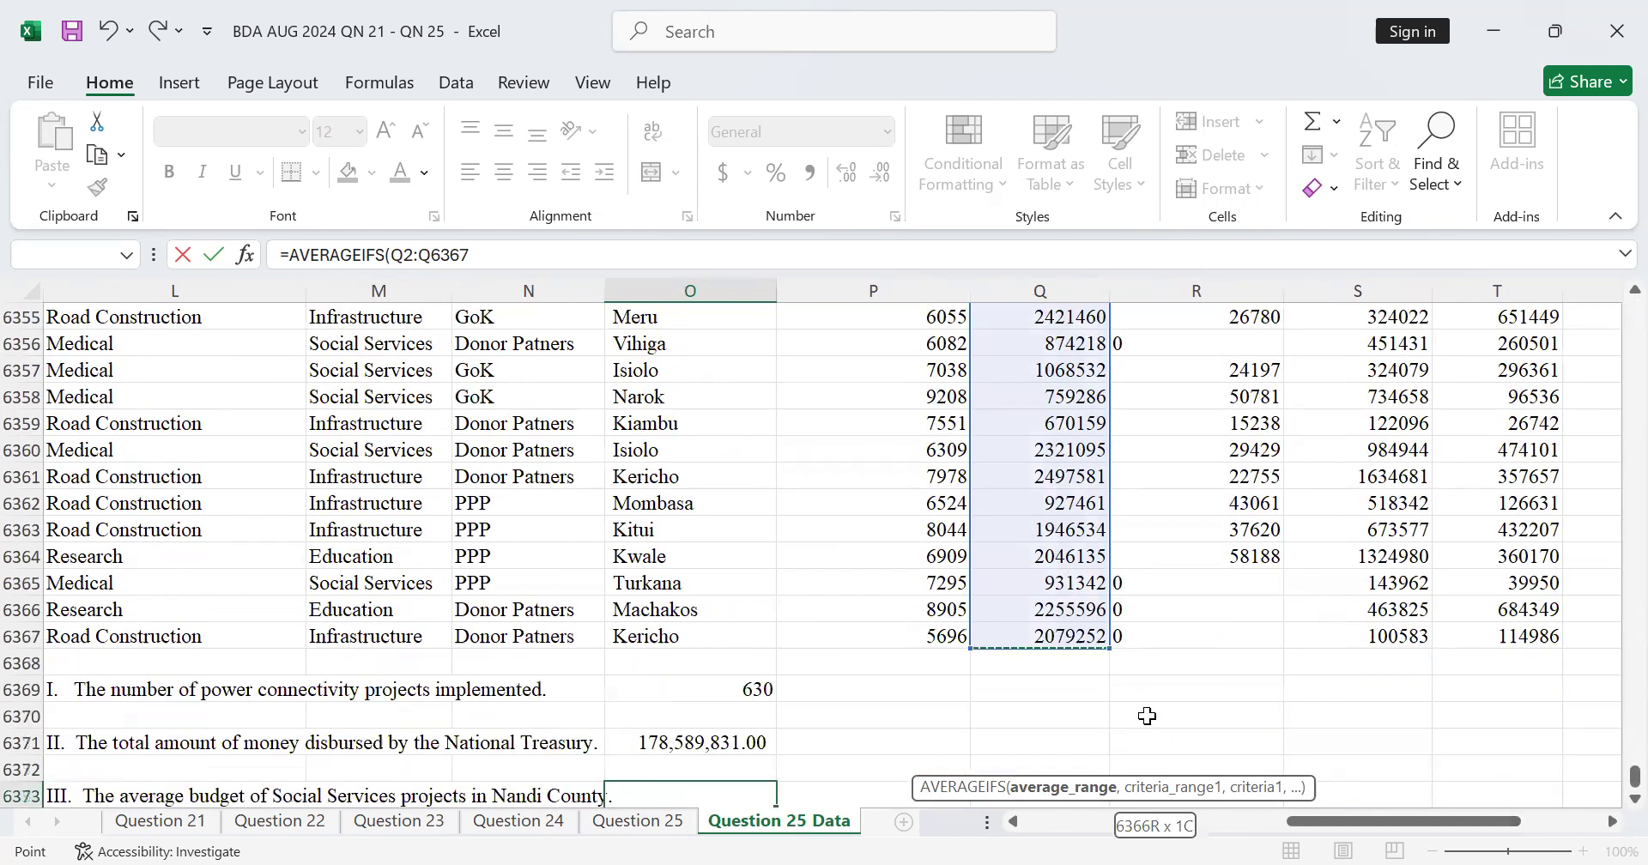
scroll(1090, 618, "down", 3)
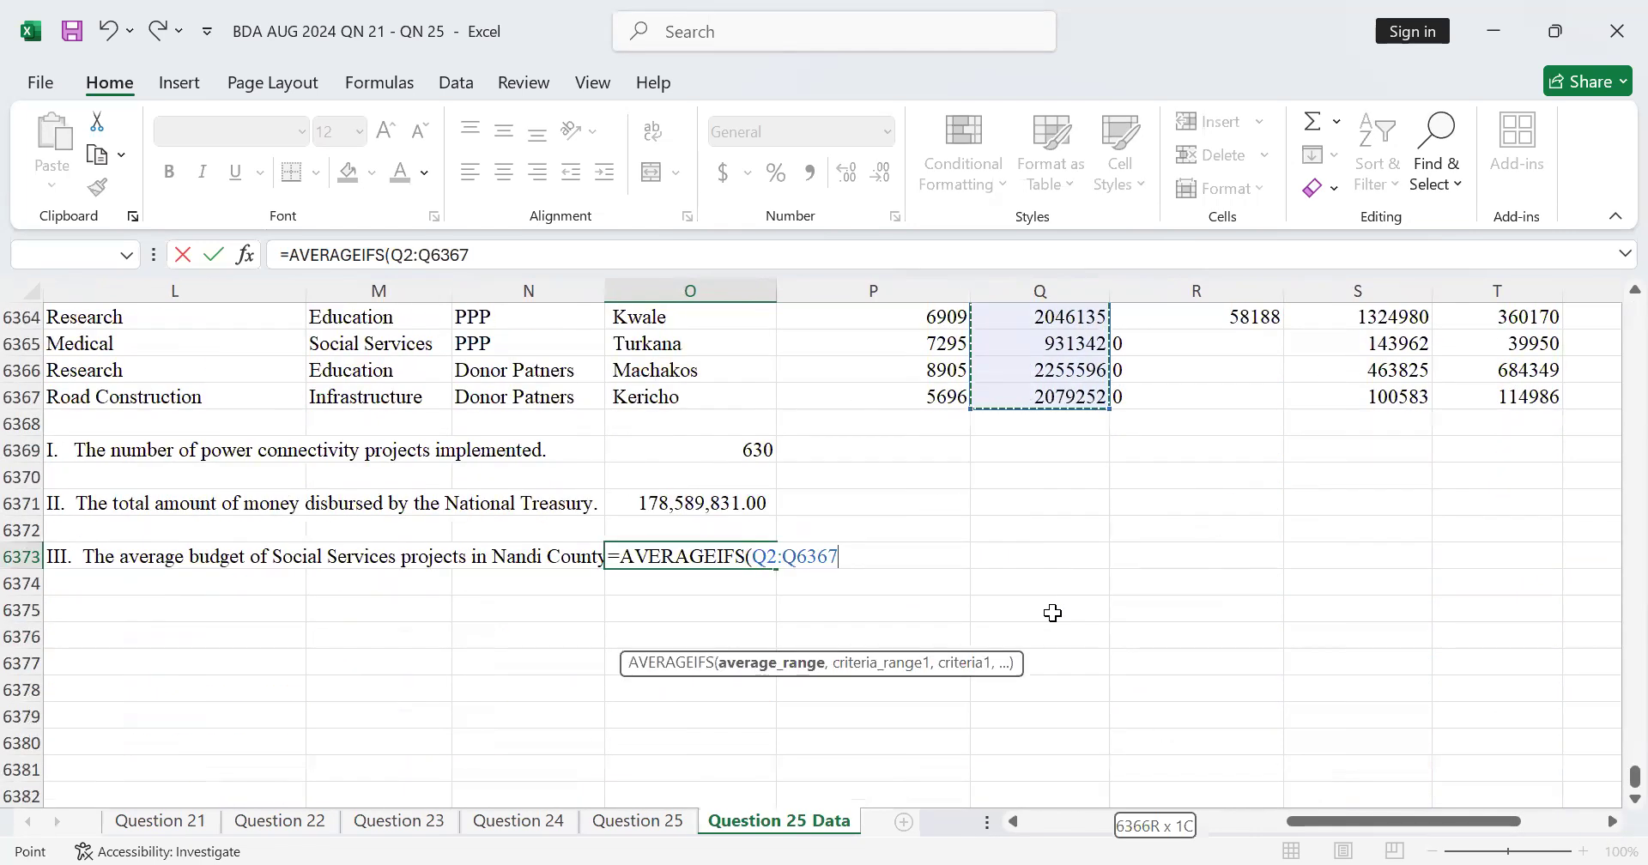
type(",")
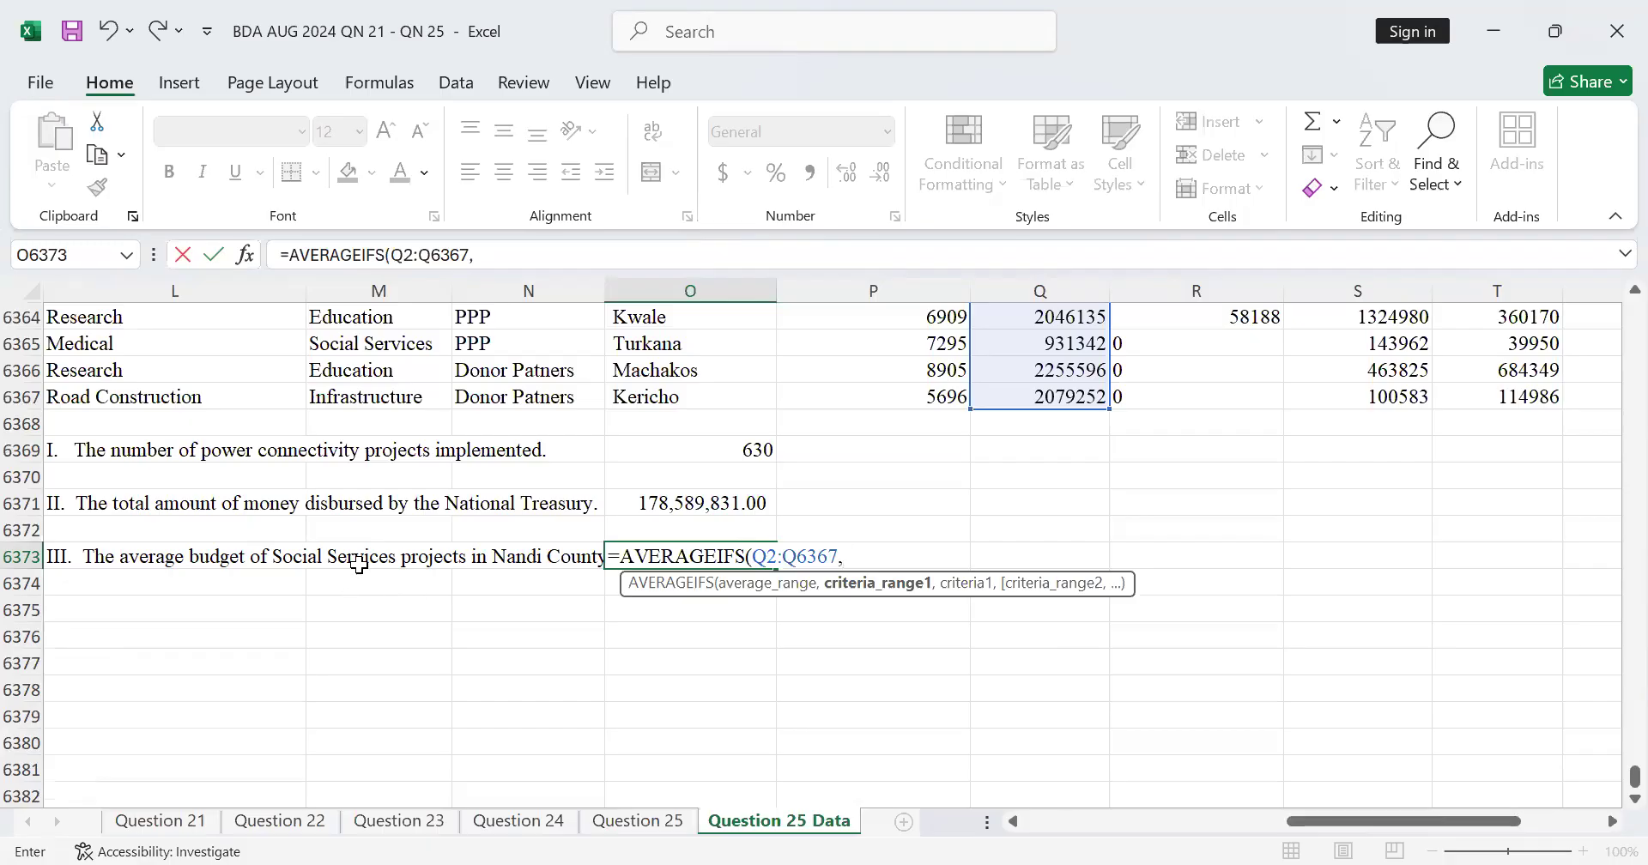
Step: Set the first criteria range to the Project Focus column without its header, M2:M6367
scroll(359, 564, "up", 3)
scroll(359, 564, "up", 6)
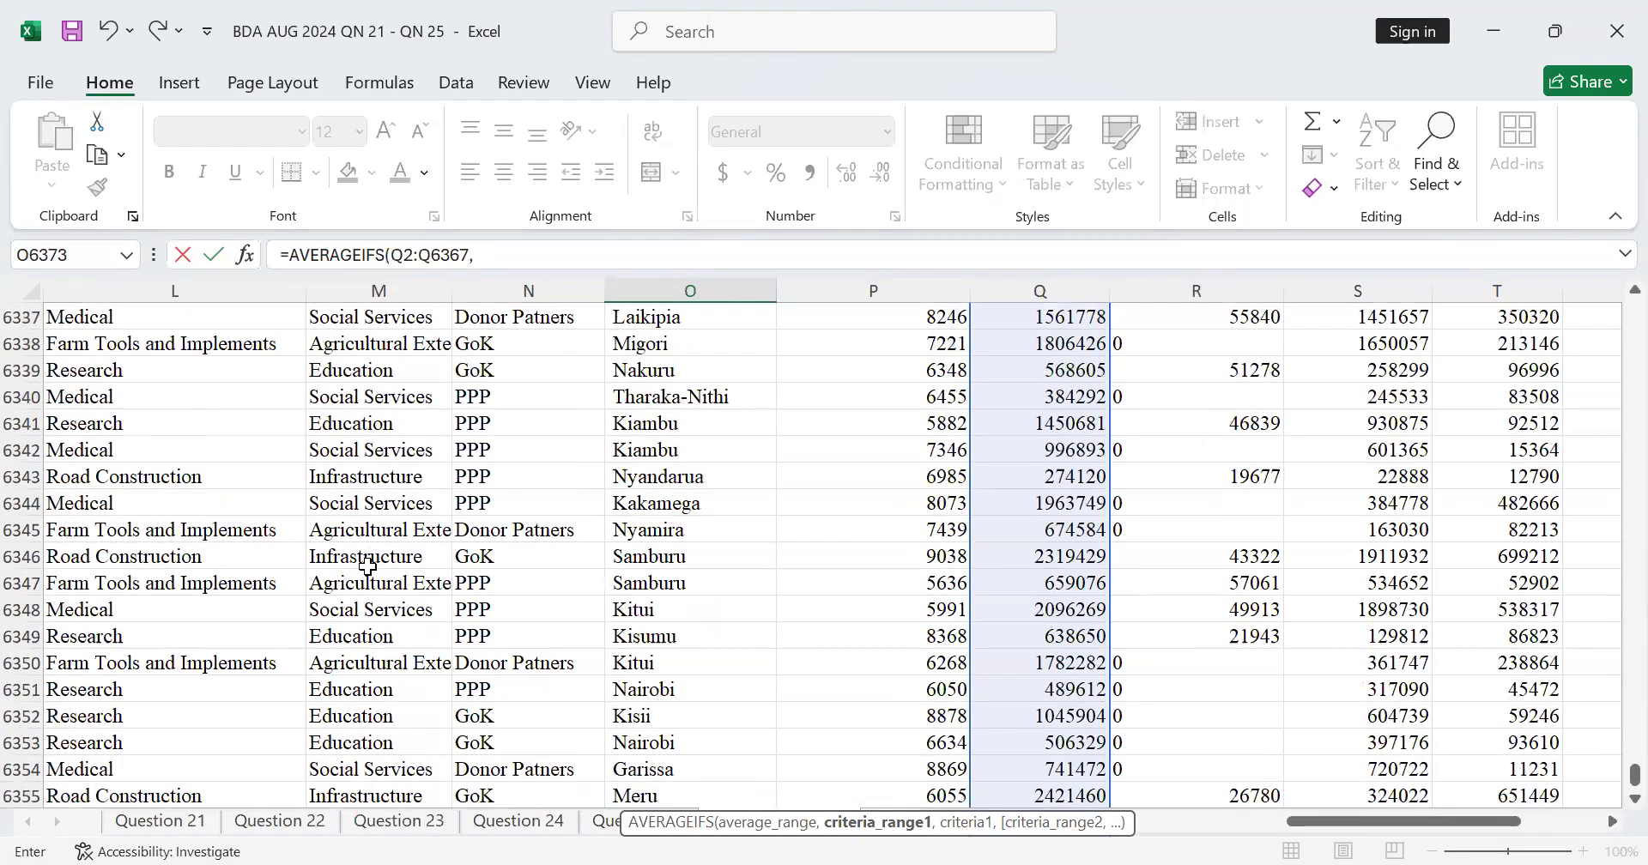
scroll(368, 565, "up", 8)
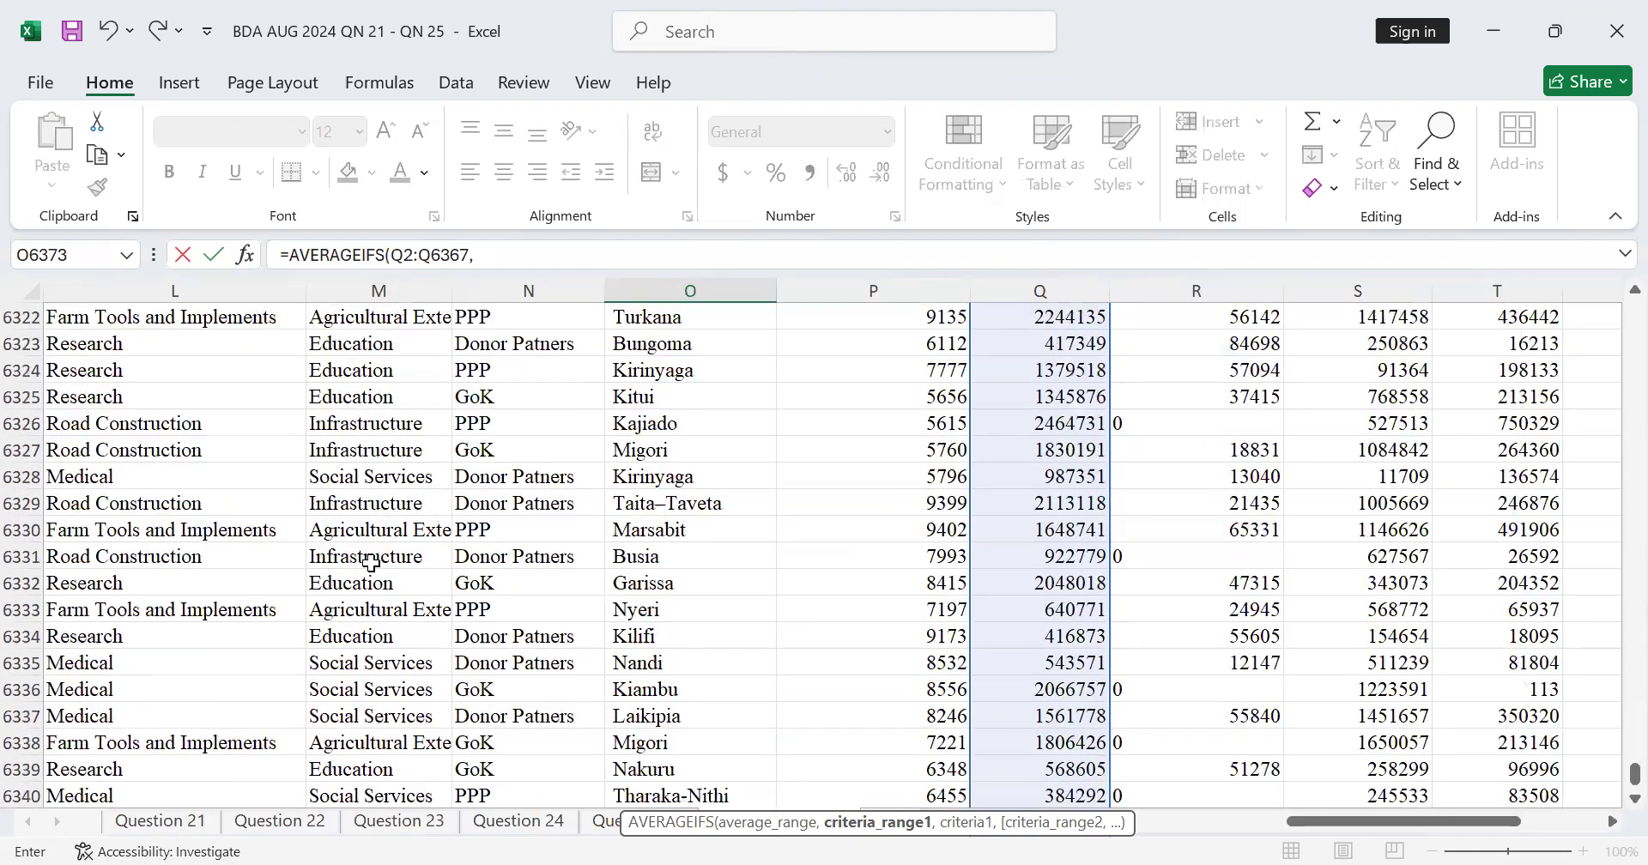
scroll(370, 563, "up", 16)
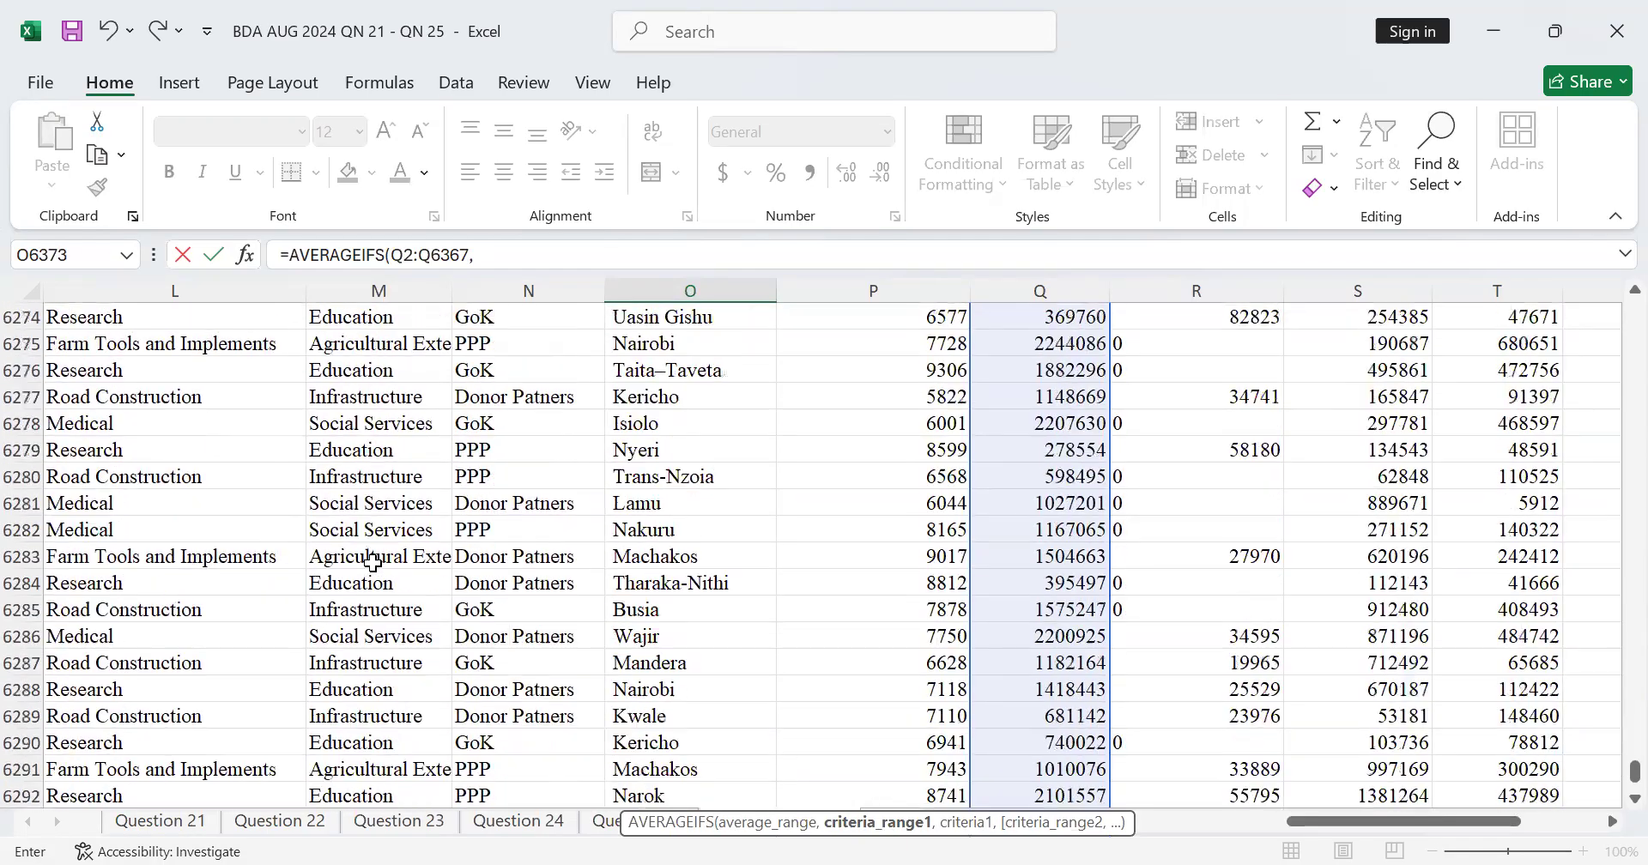
scroll(390, 554, "up", 7)
scroll(858, 600, "down", 4)
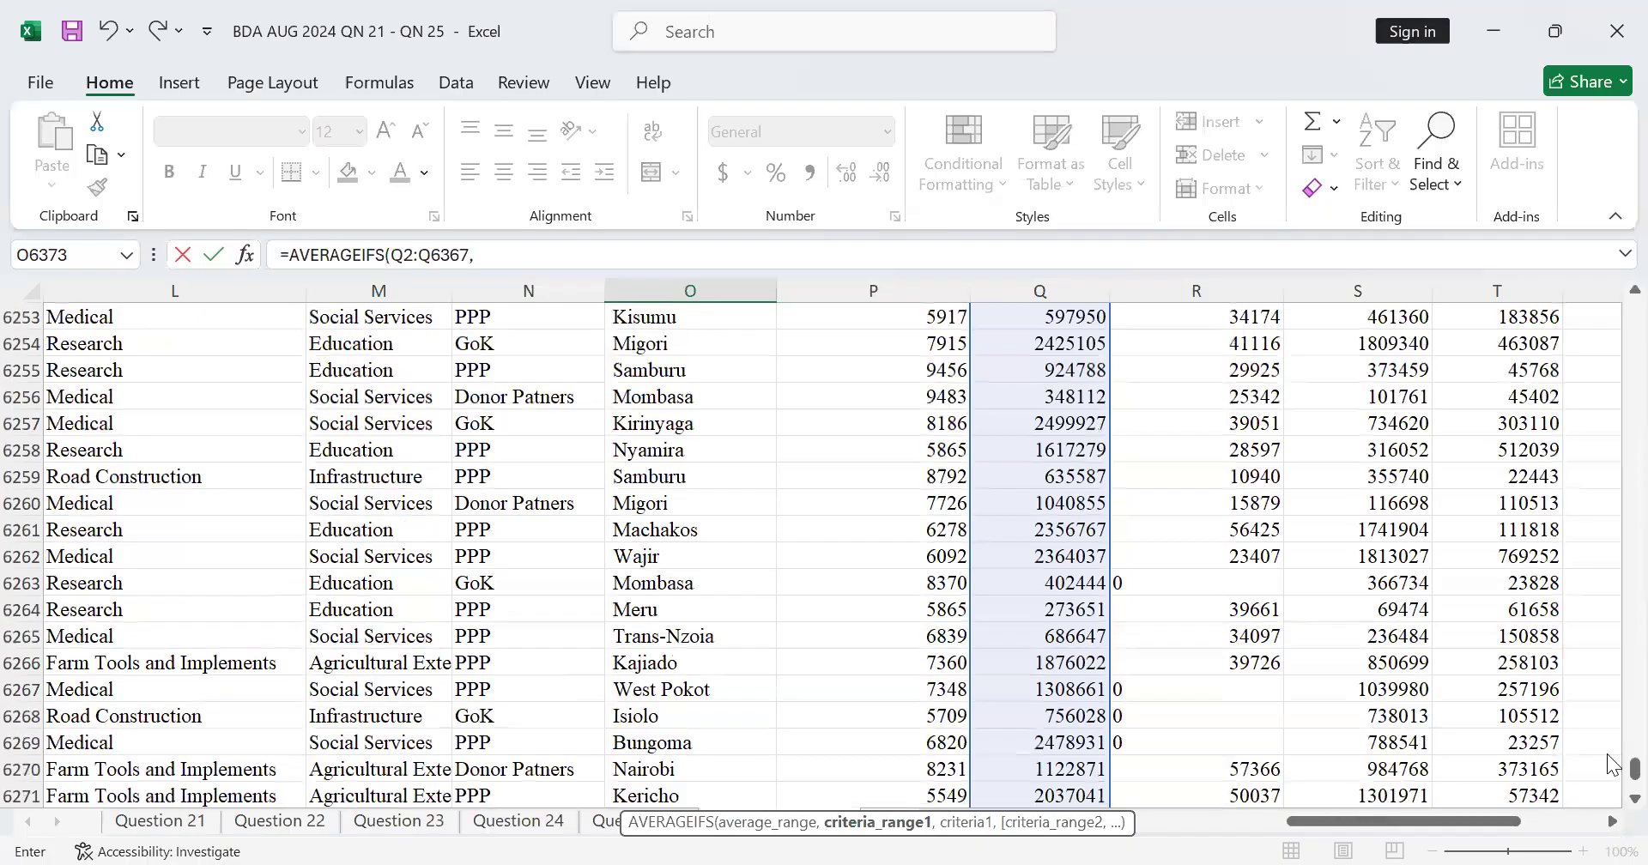
scroll(368, 584, "down", 20)
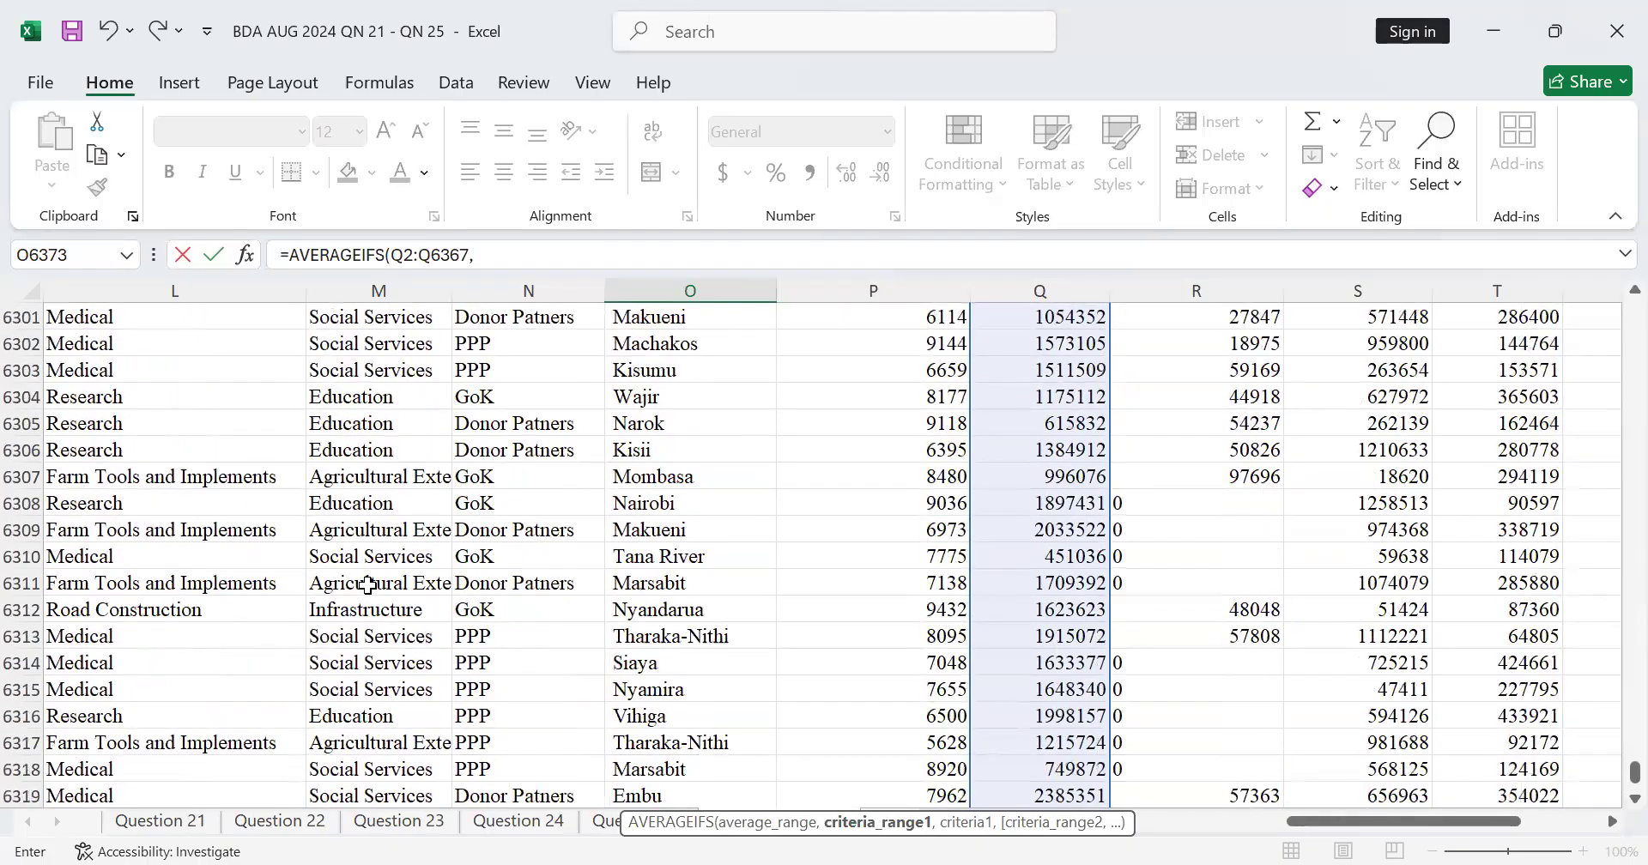
scroll(368, 585, "down", 2)
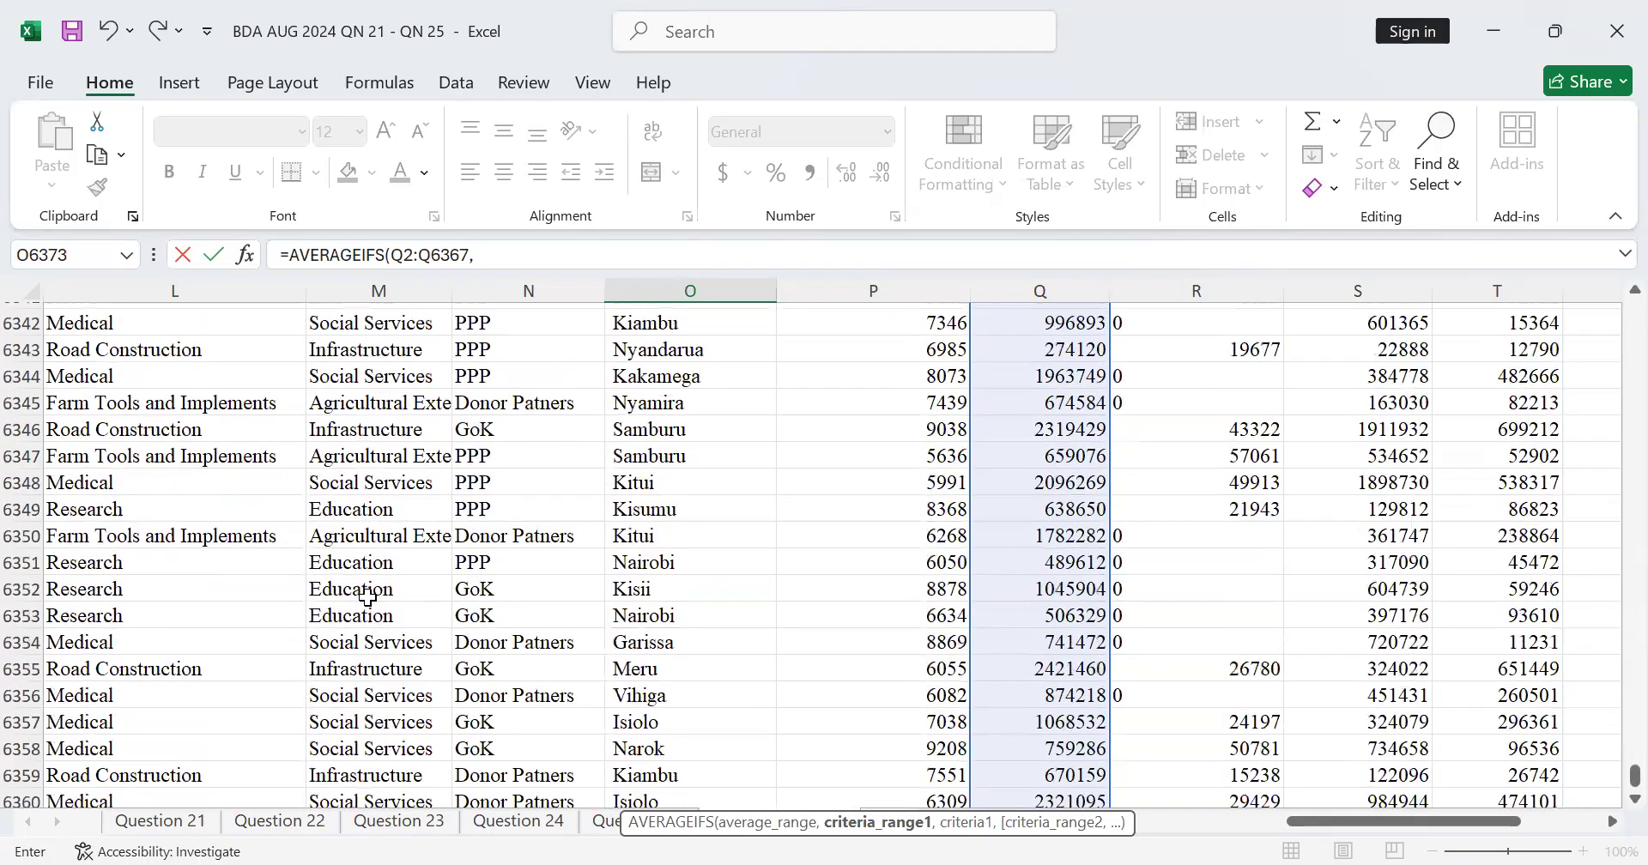
scroll(368, 597, "down", 5)
left_click(383, 556)
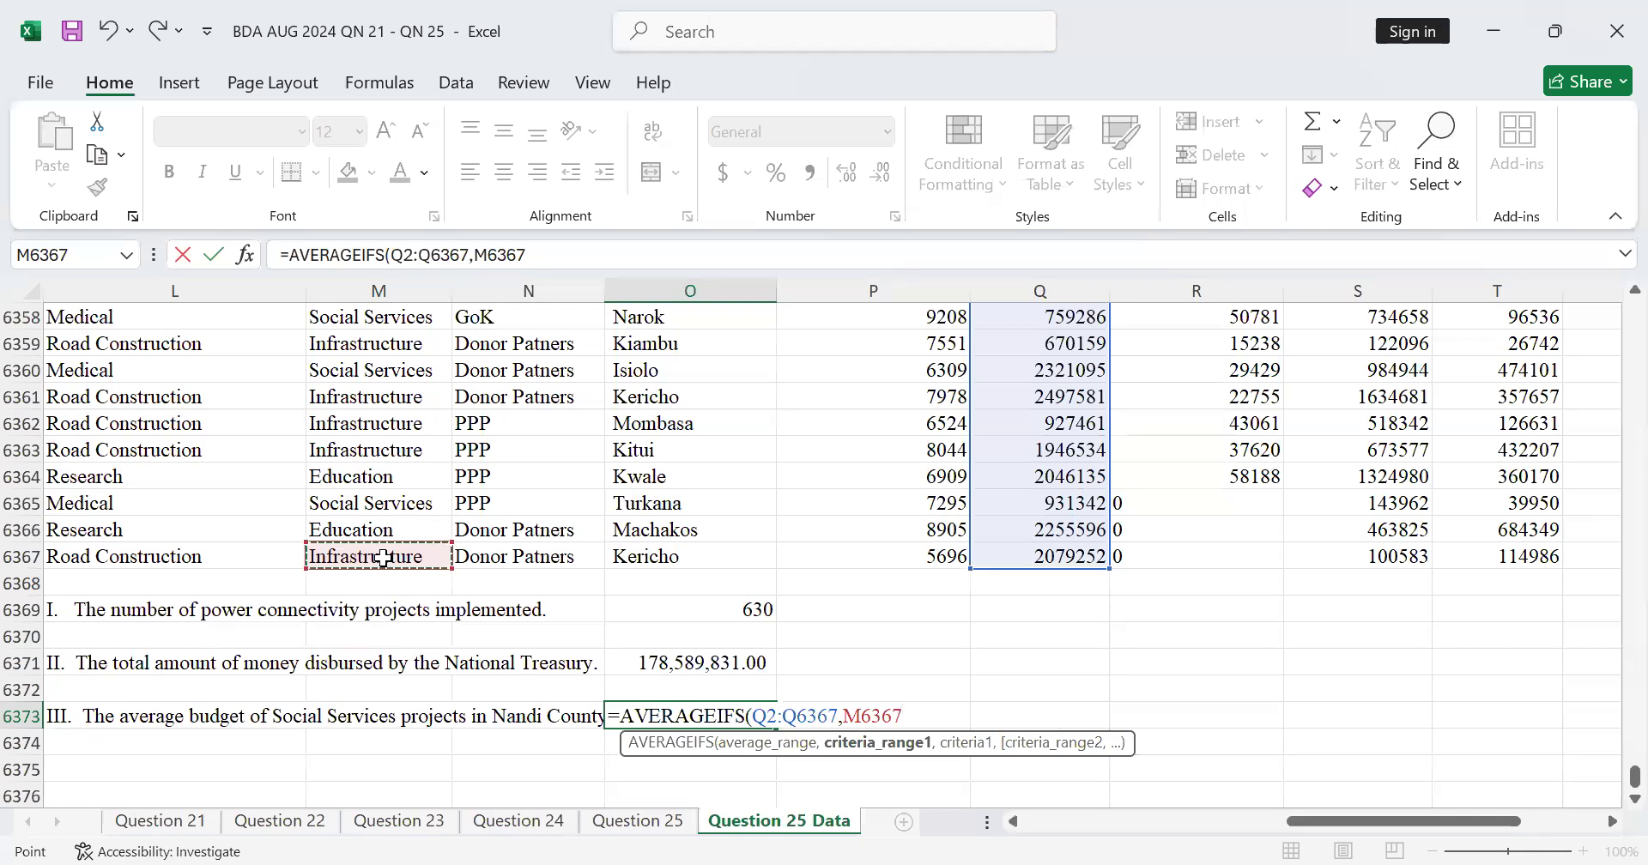
key("ctrl+shift+Up")
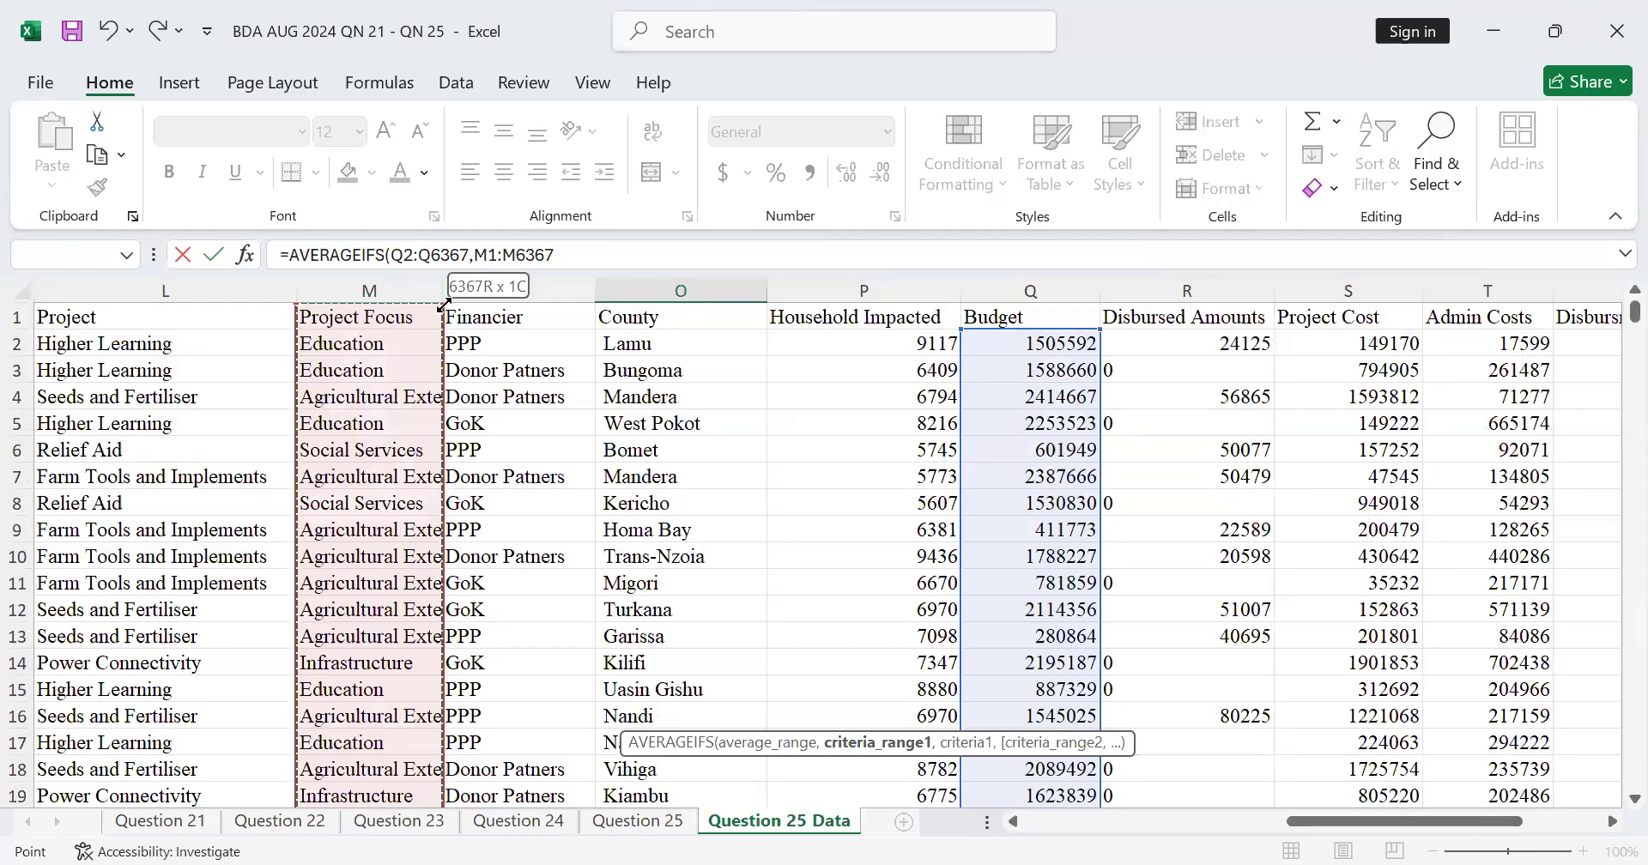
left_click_drag(443, 305, 443, 339)
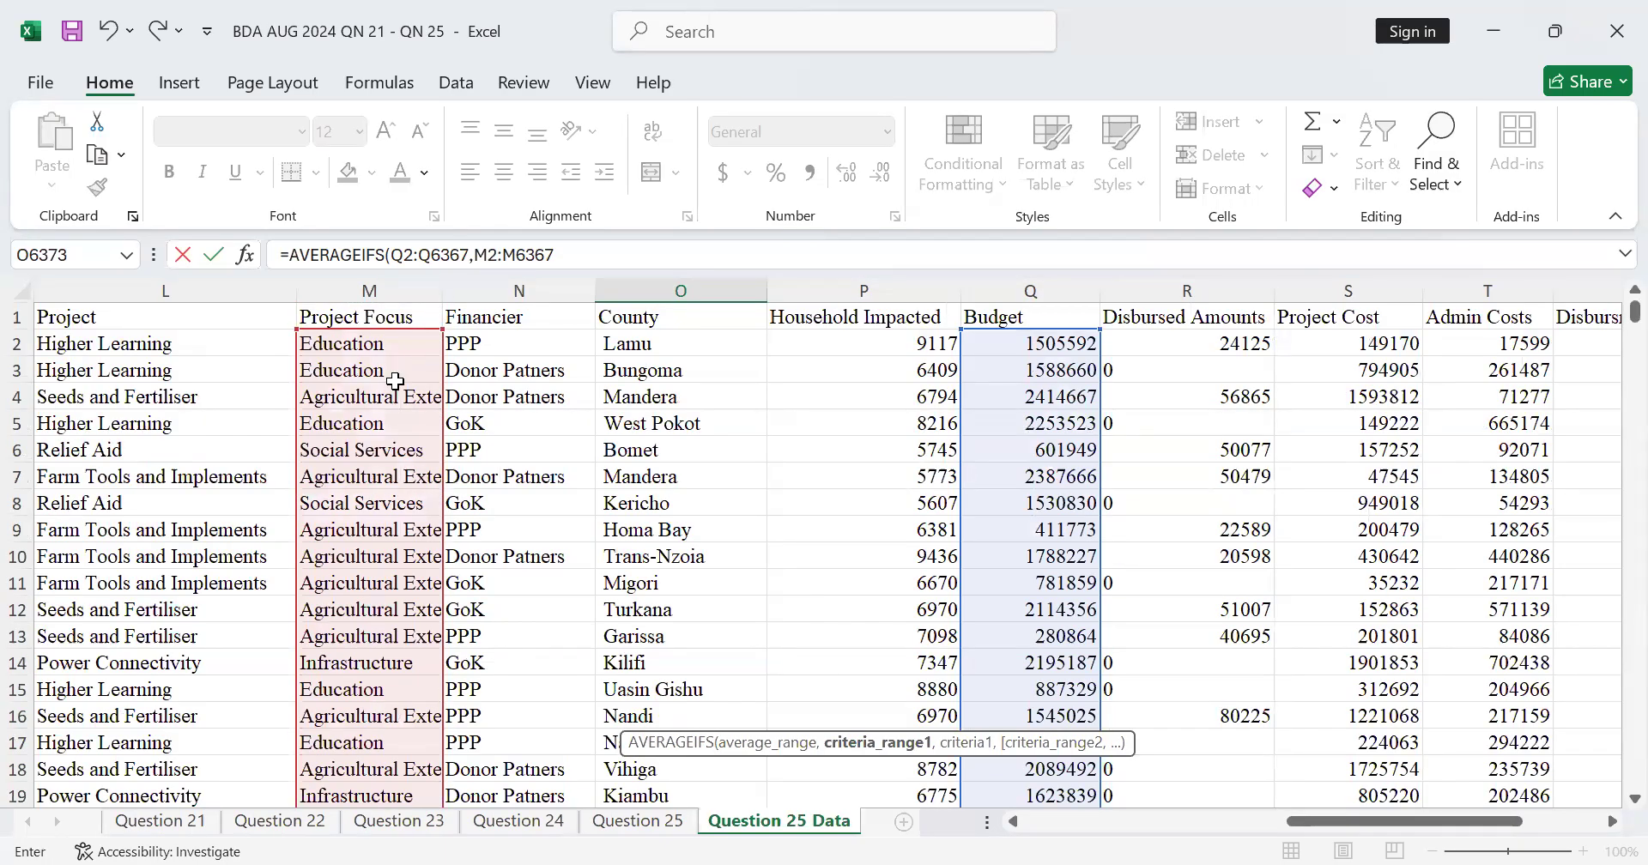
Step: Set the first criterion of the AVERAGEIFS formula to the Social Services cell M6 and continue to the next argument
scroll(395, 381, "down", 6)
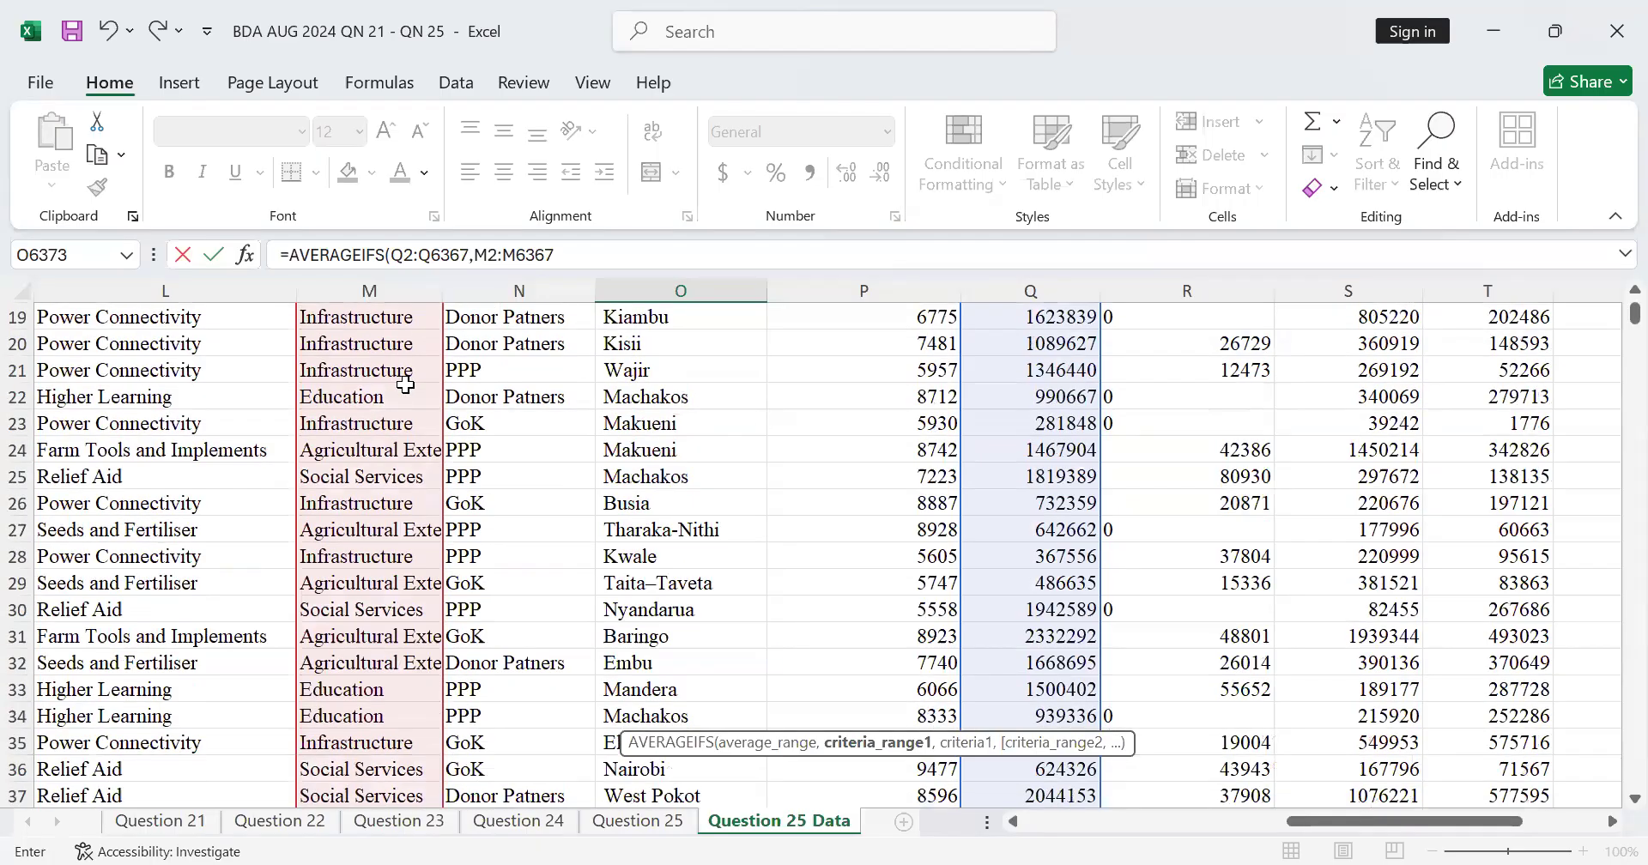
type(",")
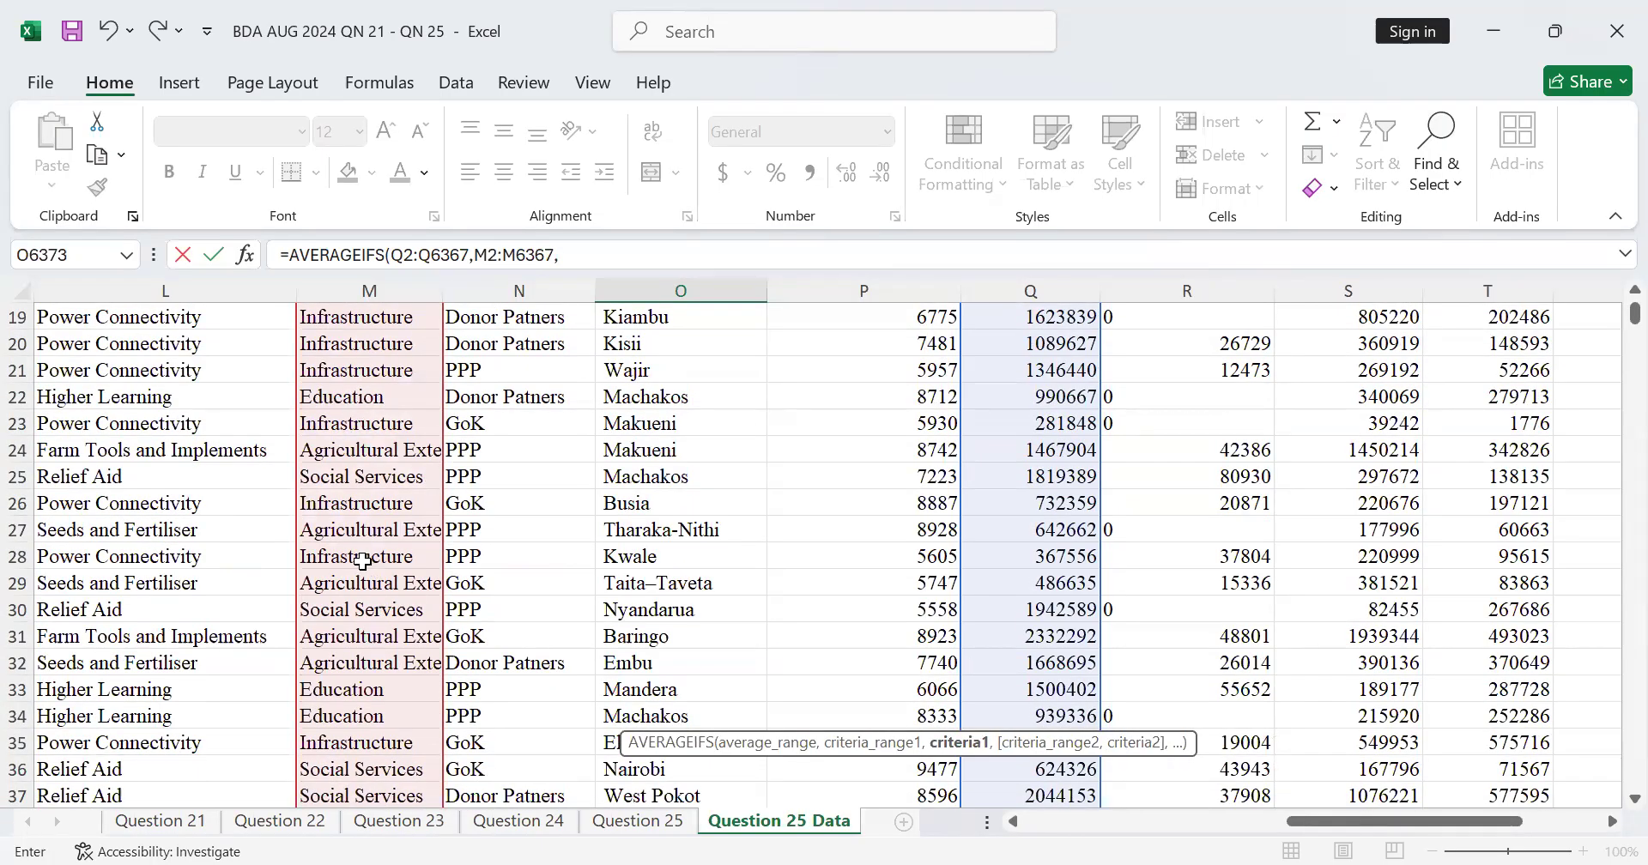
scroll(363, 562, "up", 6)
left_click(397, 444)
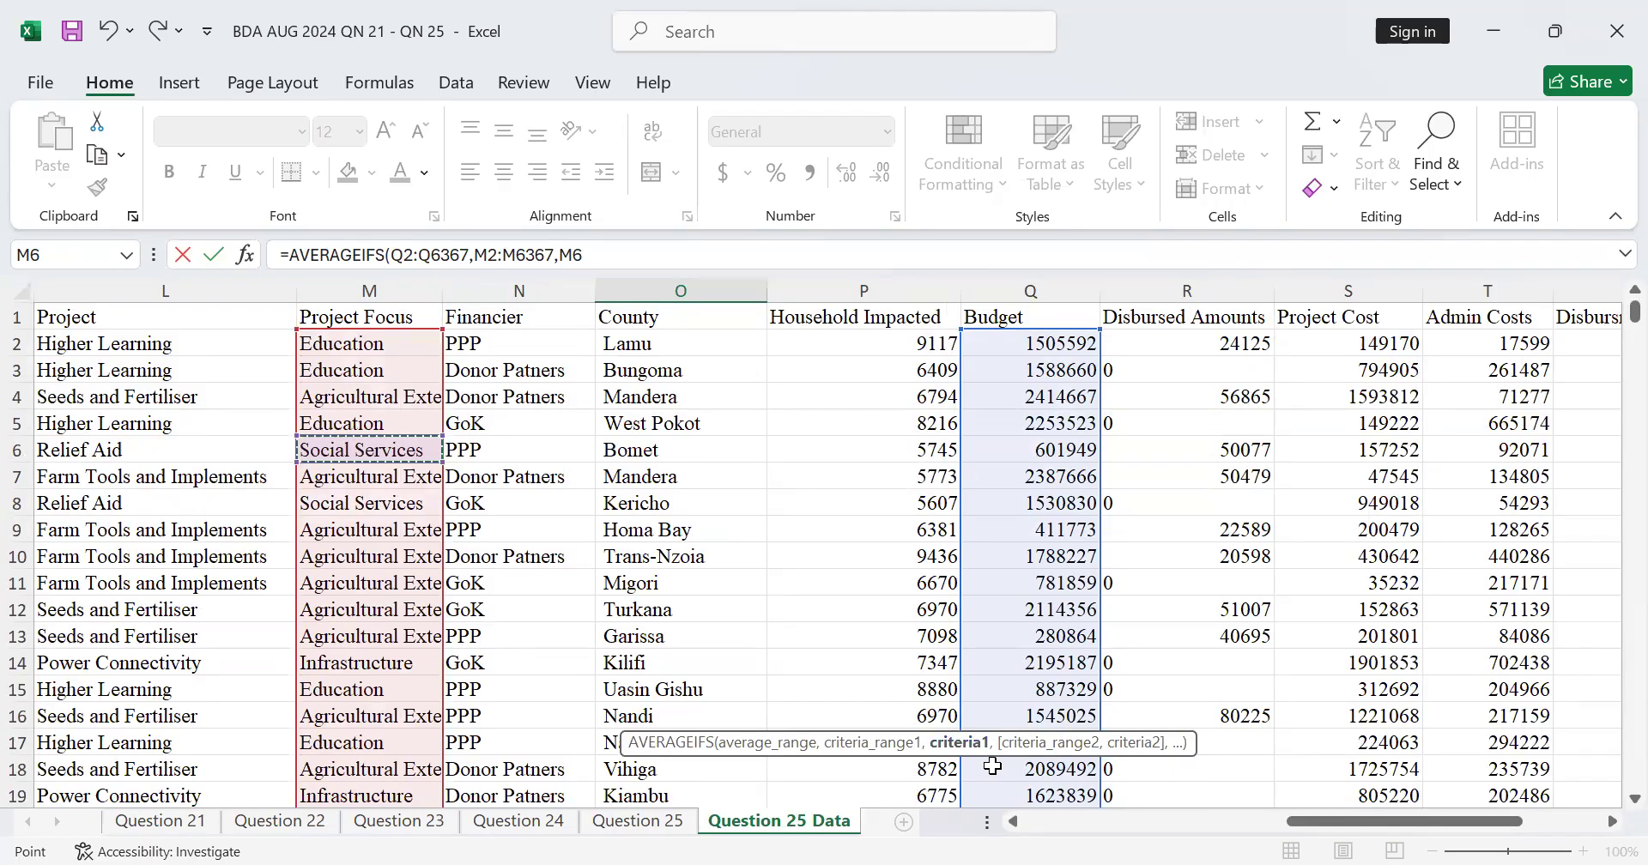
type(",")
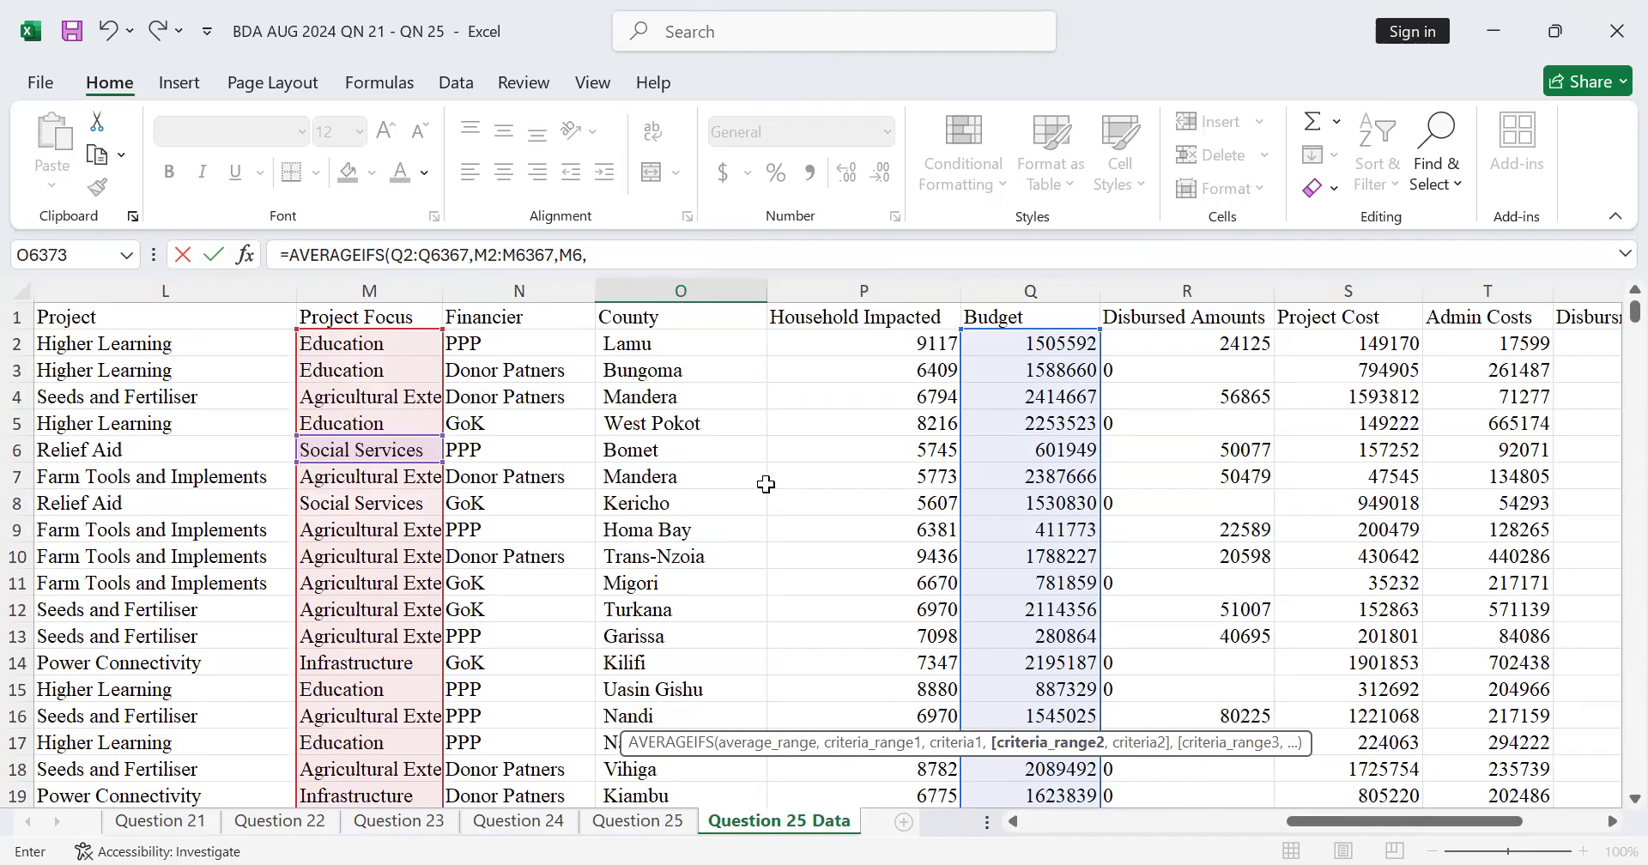
Step: Set the second criteria range to the County column without its header, O2:O6367
left_click(665, 344)
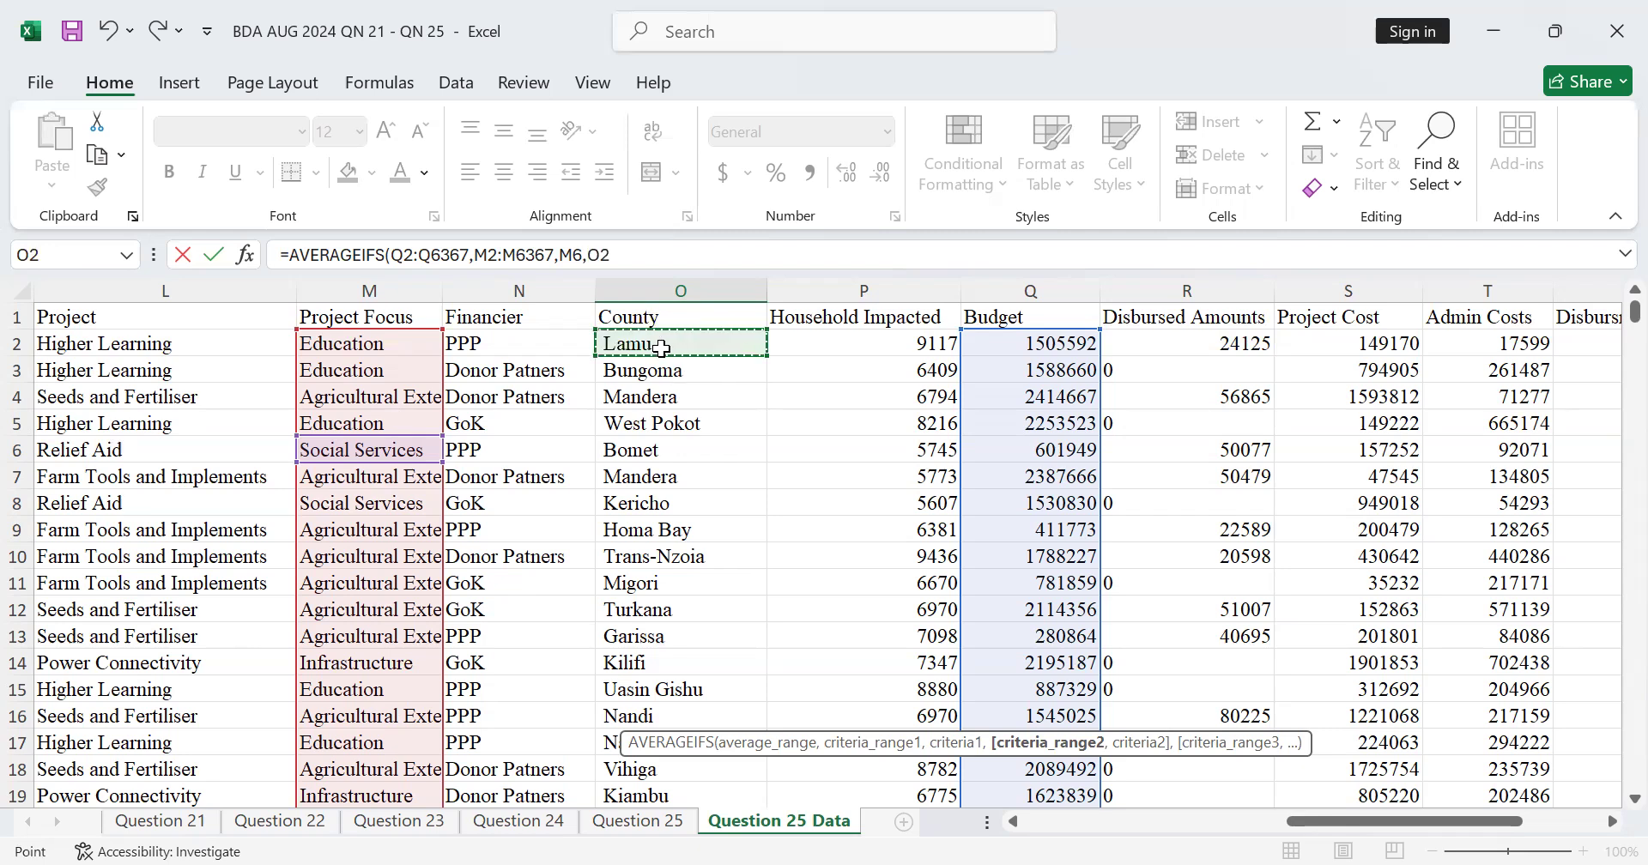
key("ctrl+shift+Down")
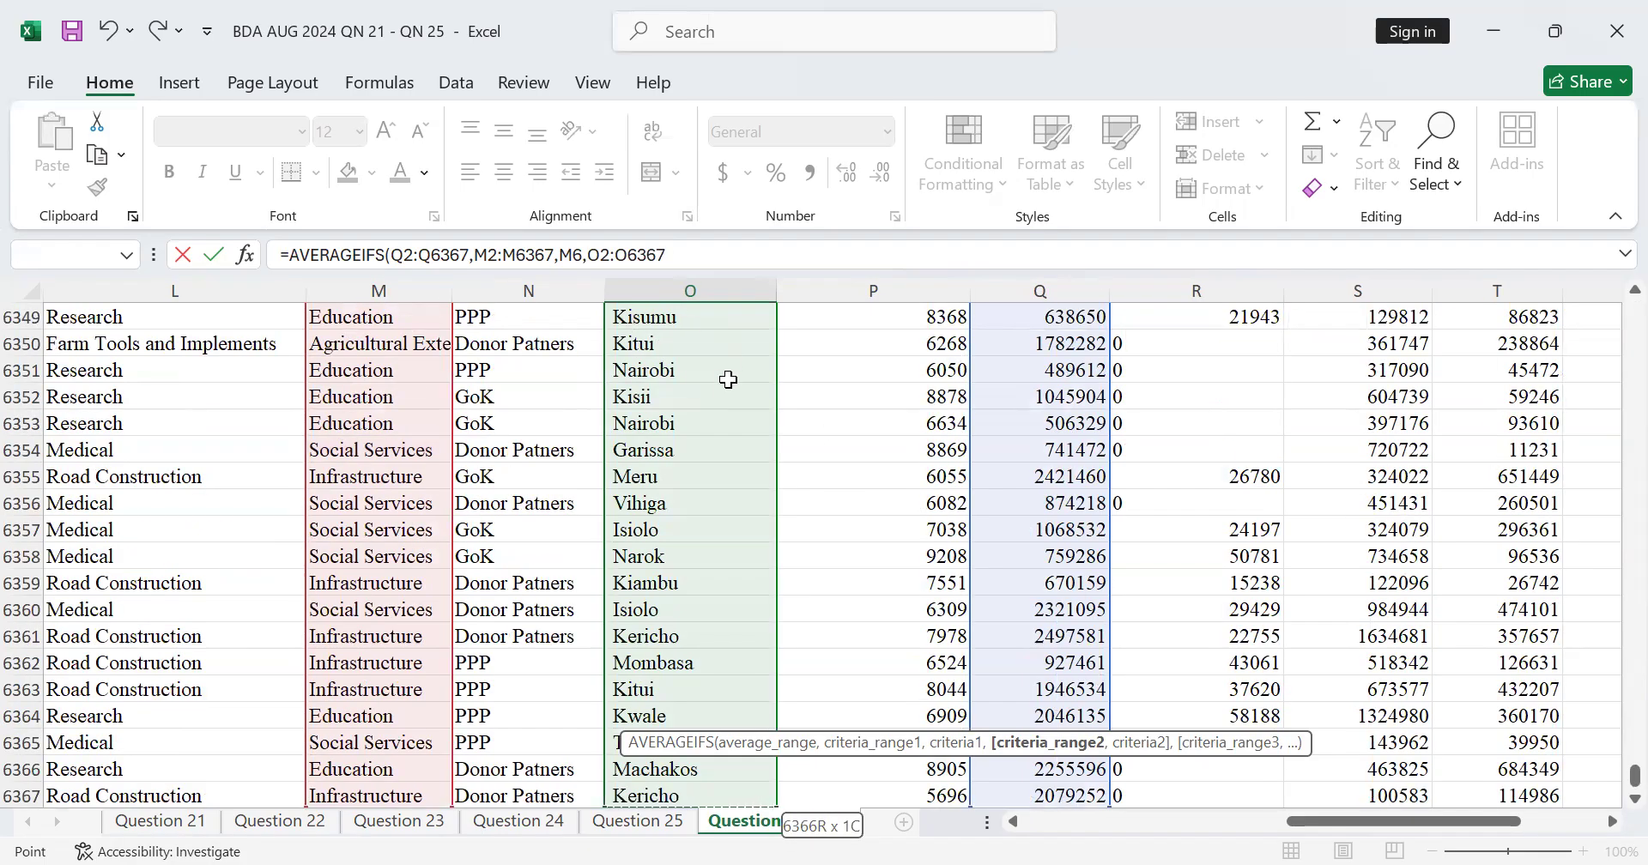
type(",")
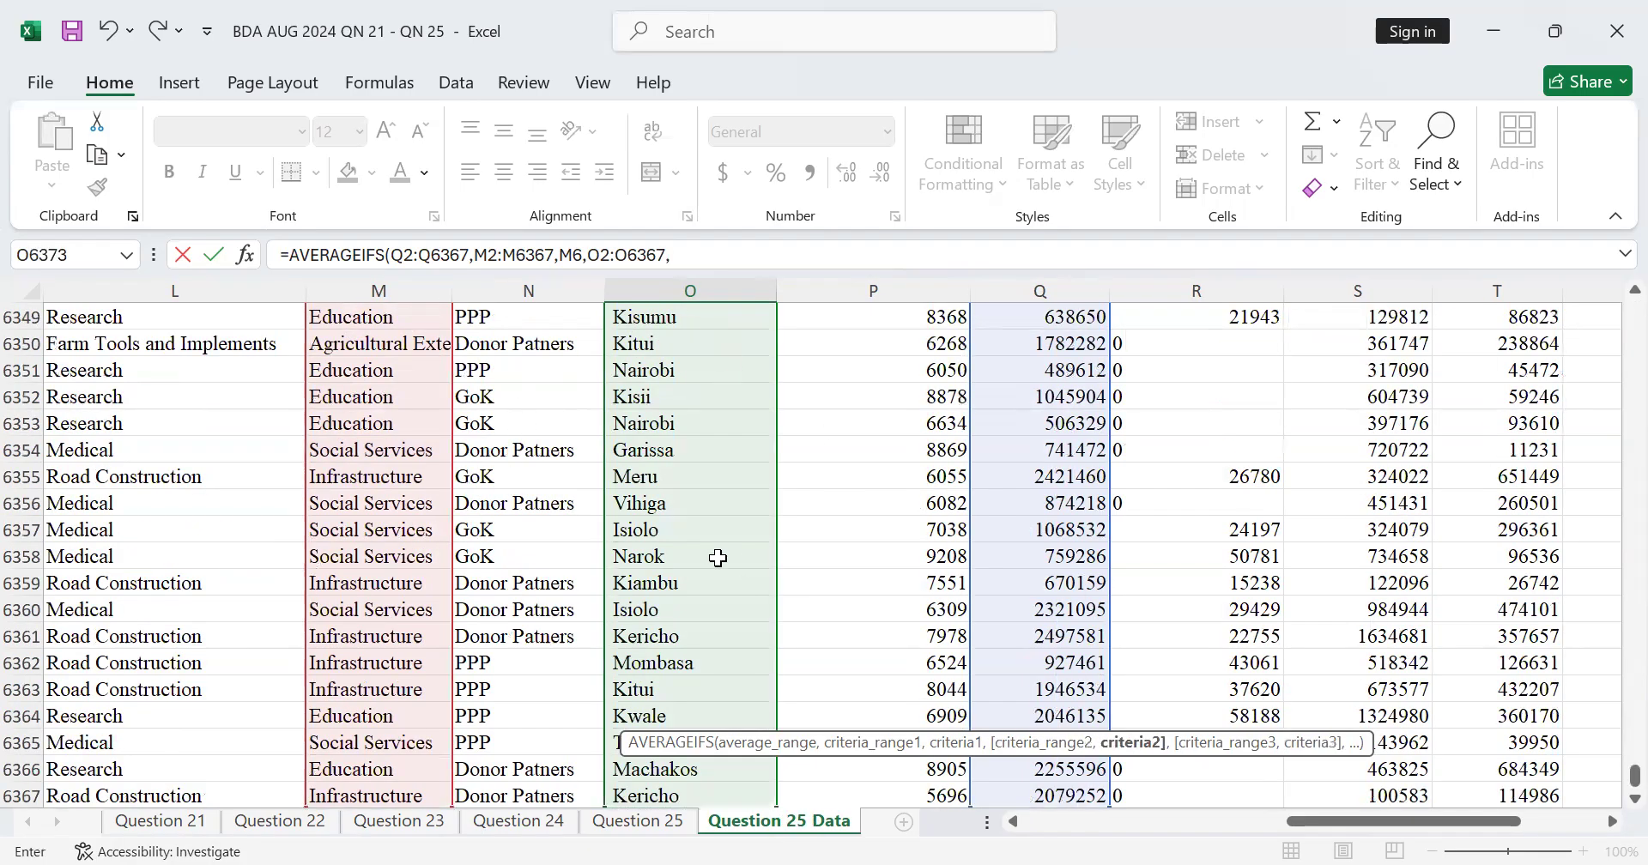
Step: Set the second criterion to the Nandi cell O6335 and complete the AVERAGEIFS formula in O6373
scroll(701, 567, "up", 6)
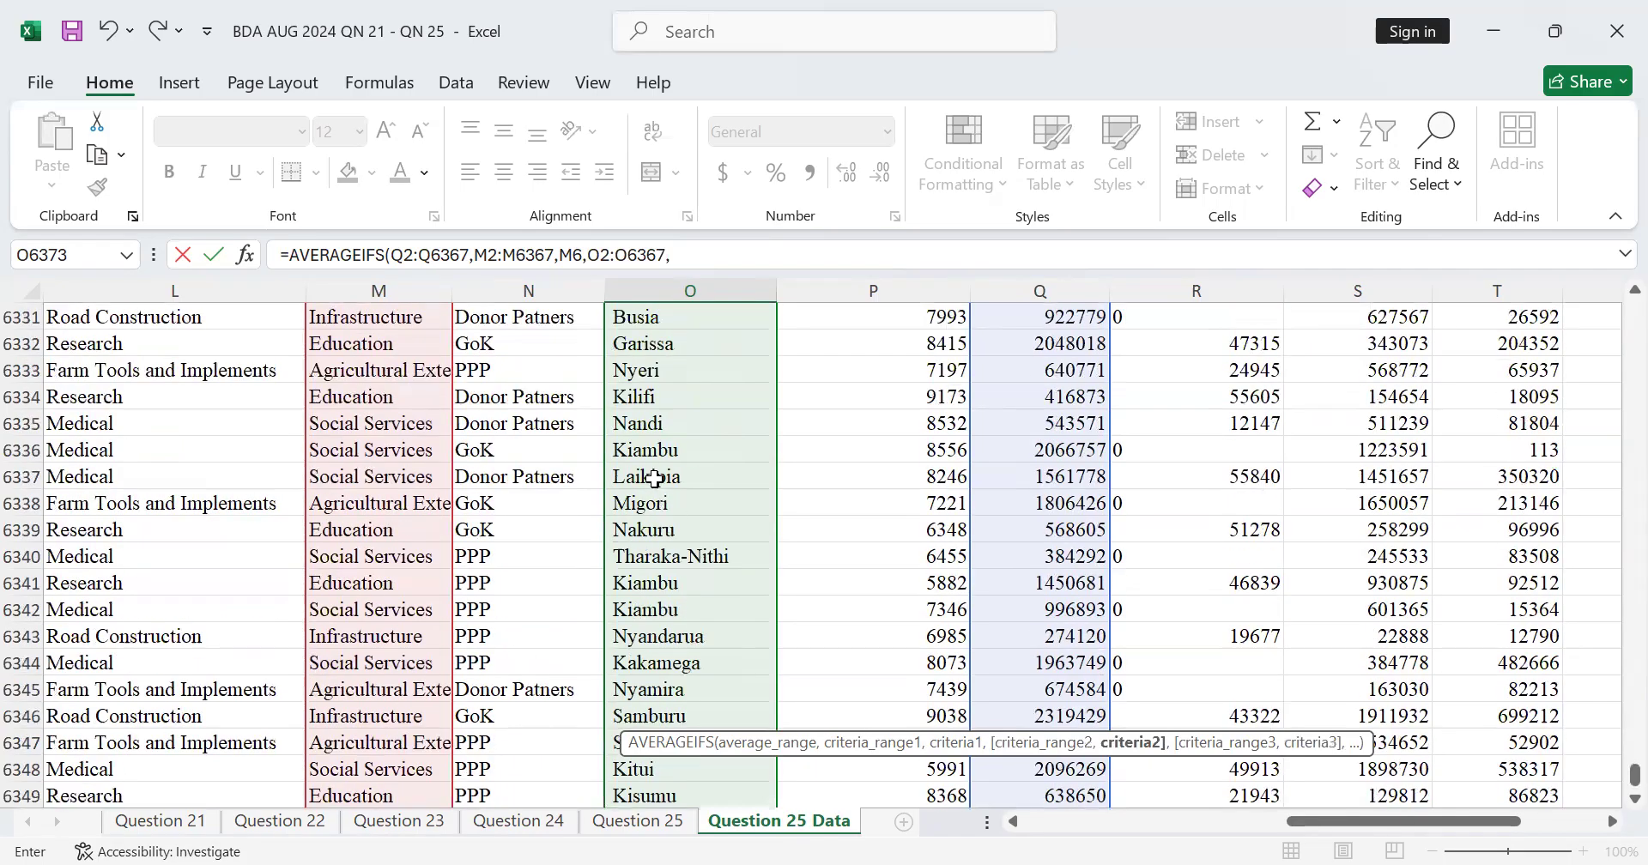
left_click(674, 426)
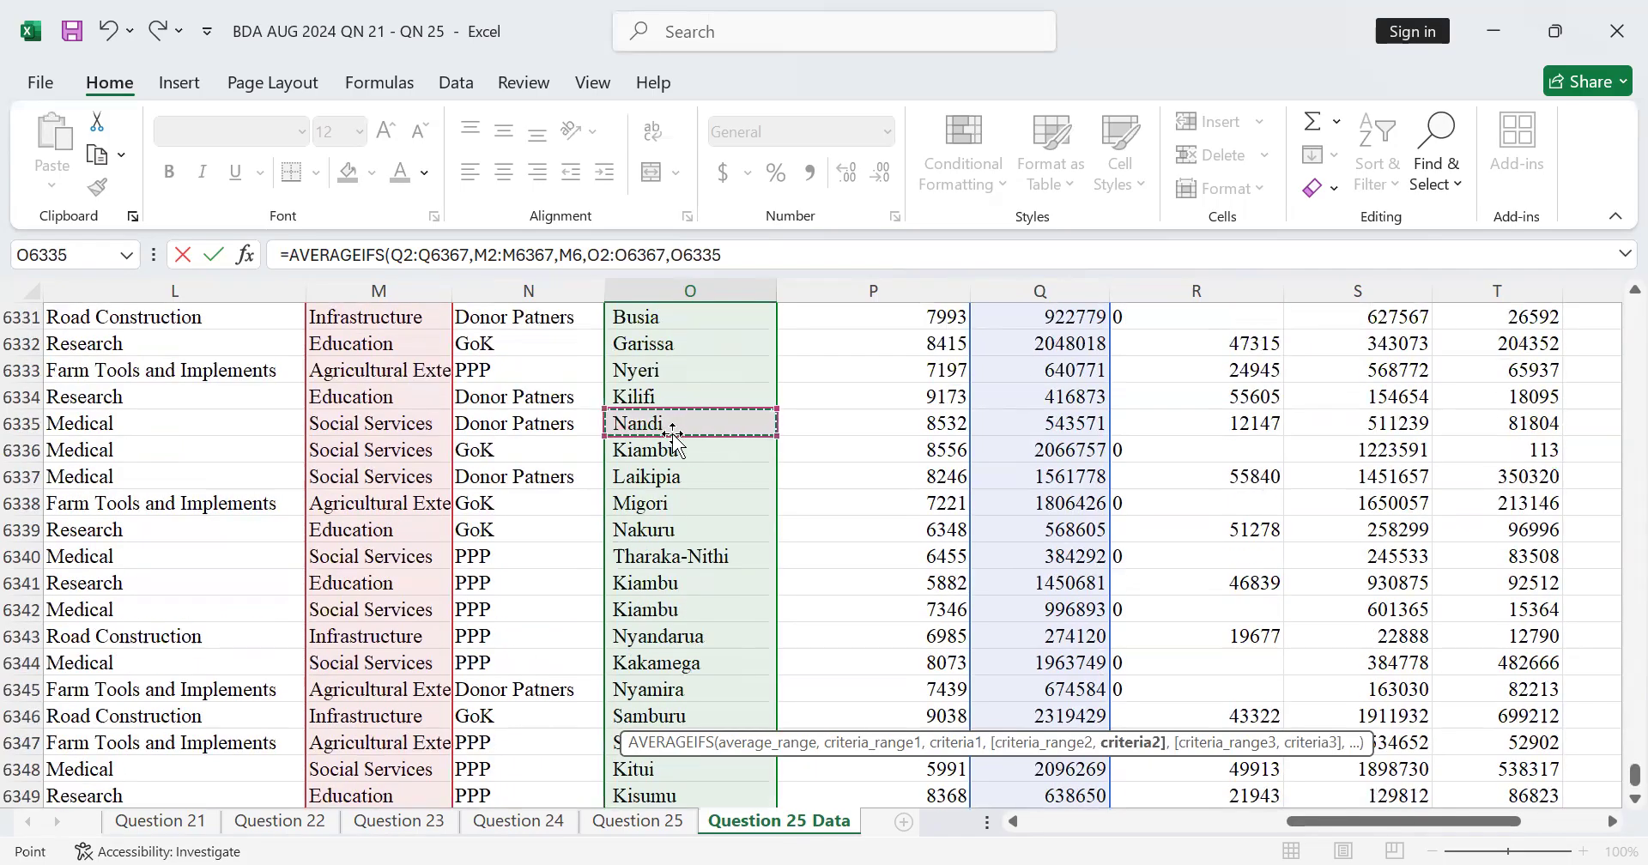
type("(")
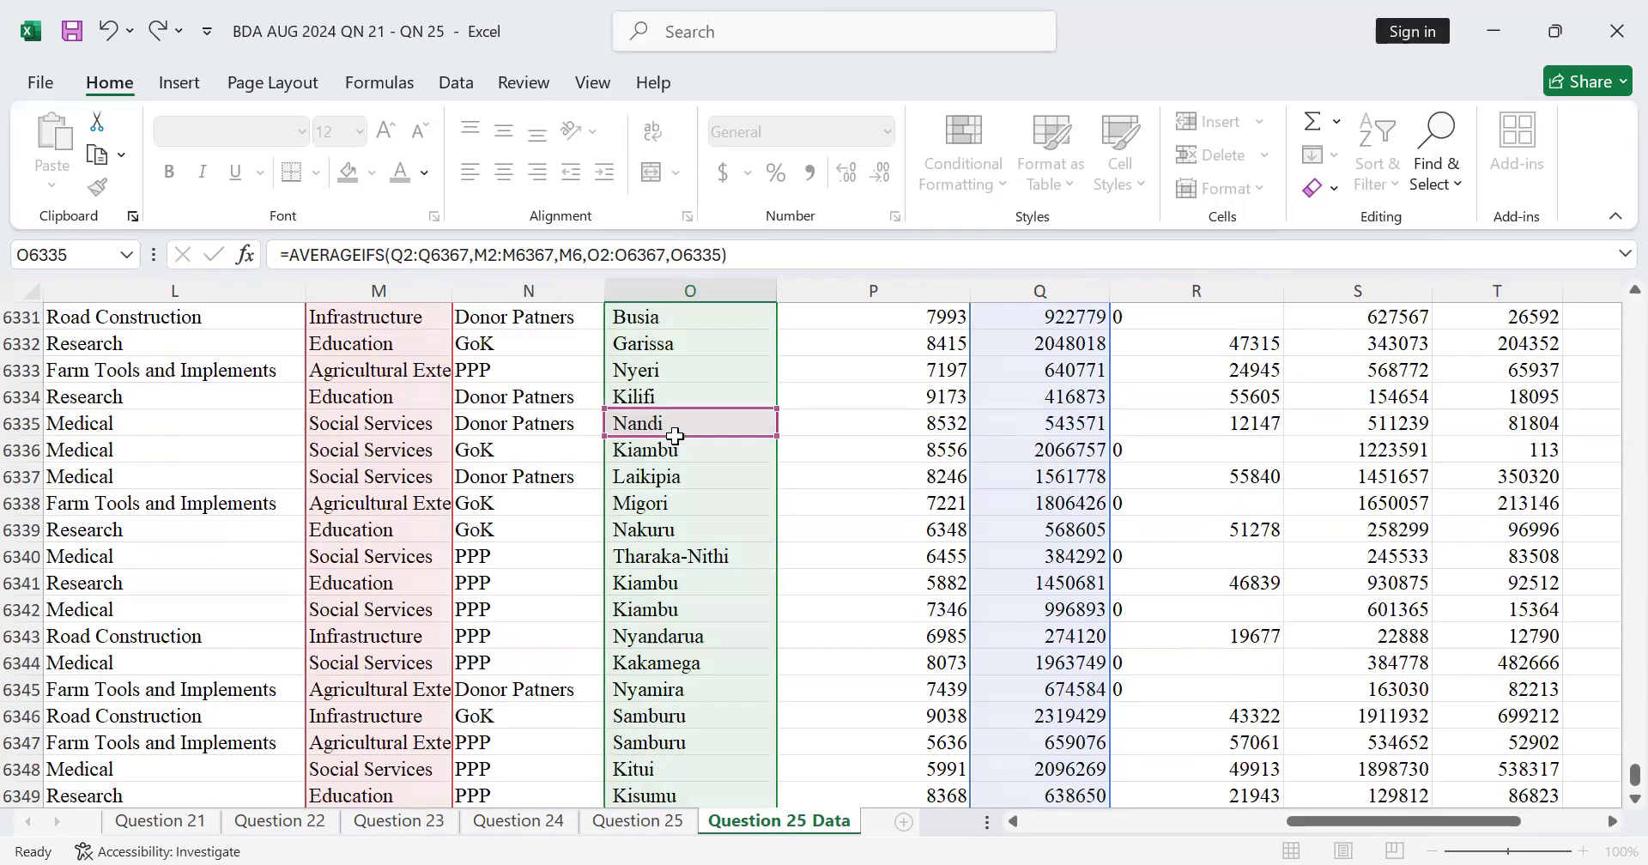
key("Return")
scroll(743, 563, "down", 4)
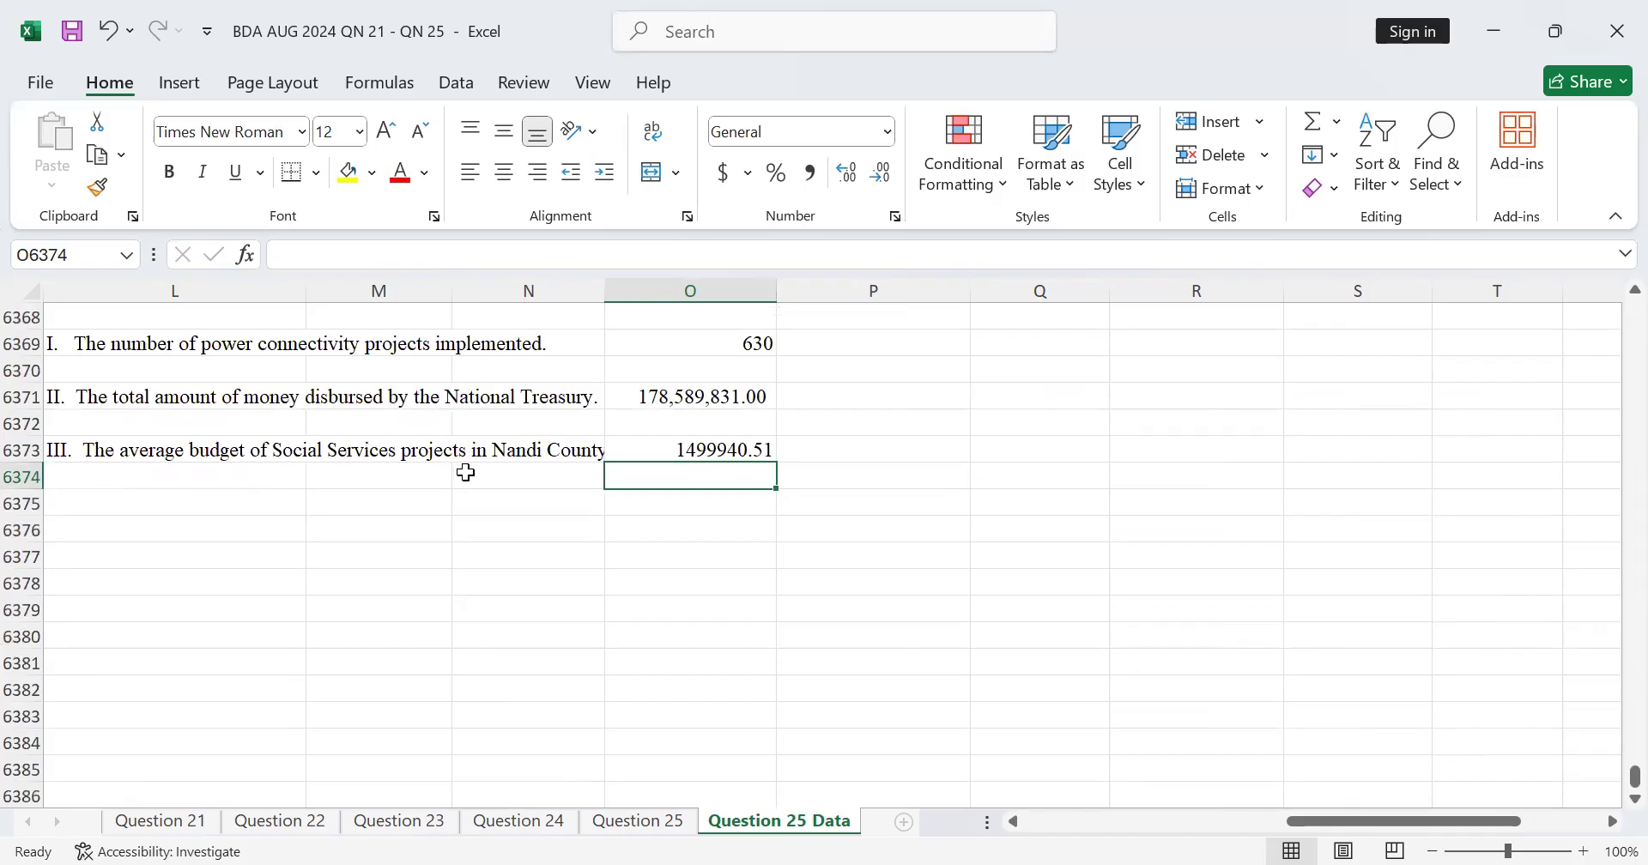
Step: Review the arguments of the AVERAGEIFS formula in O6373 without changing it
double_click(745, 447)
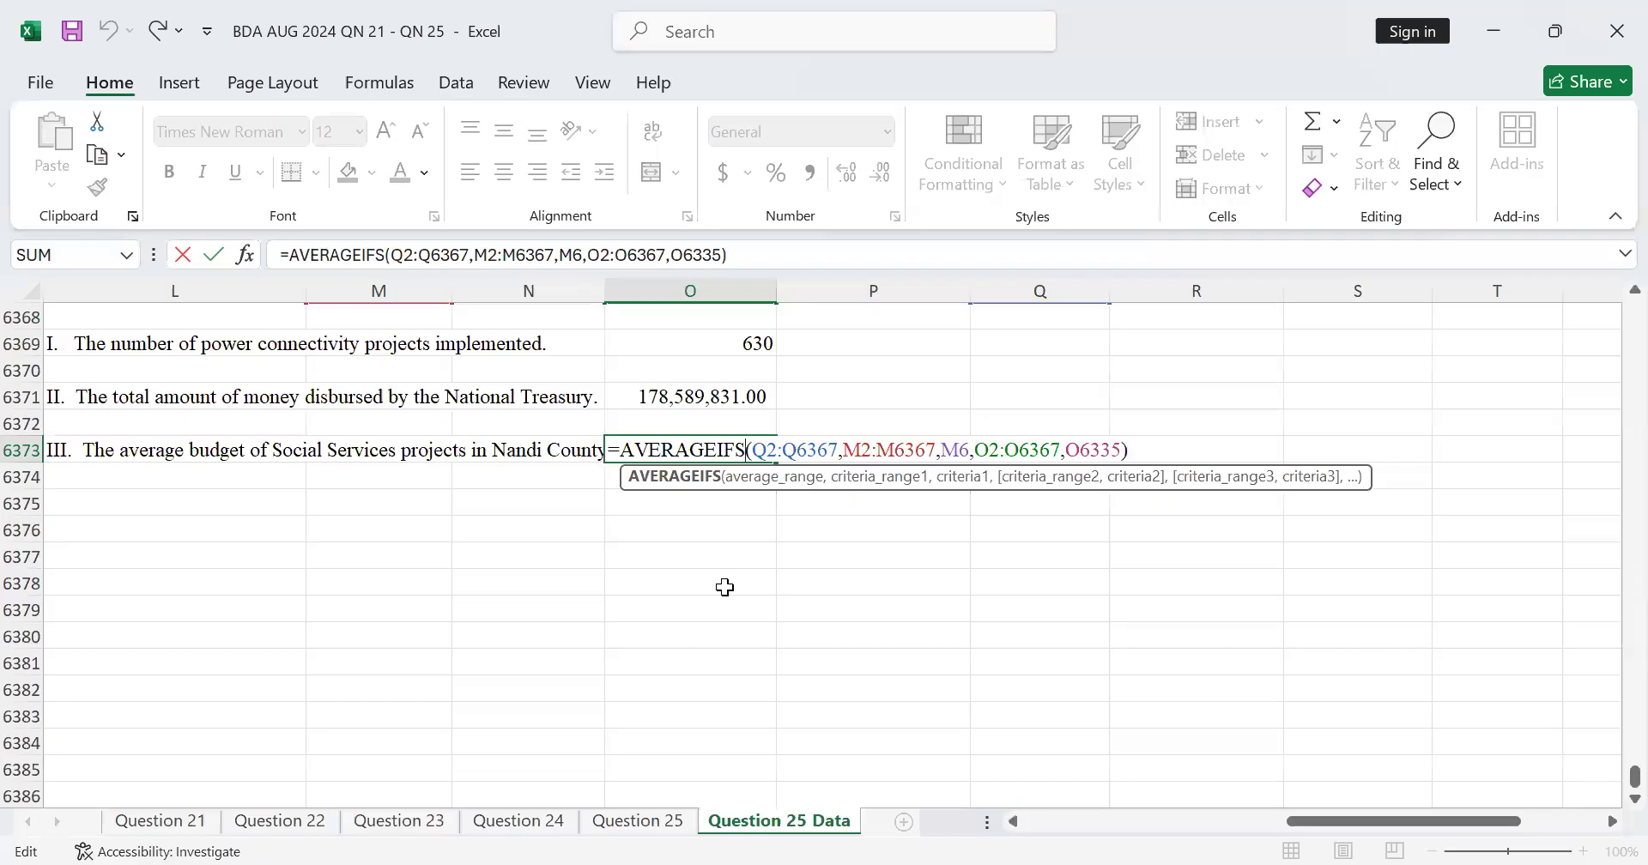
key("Return")
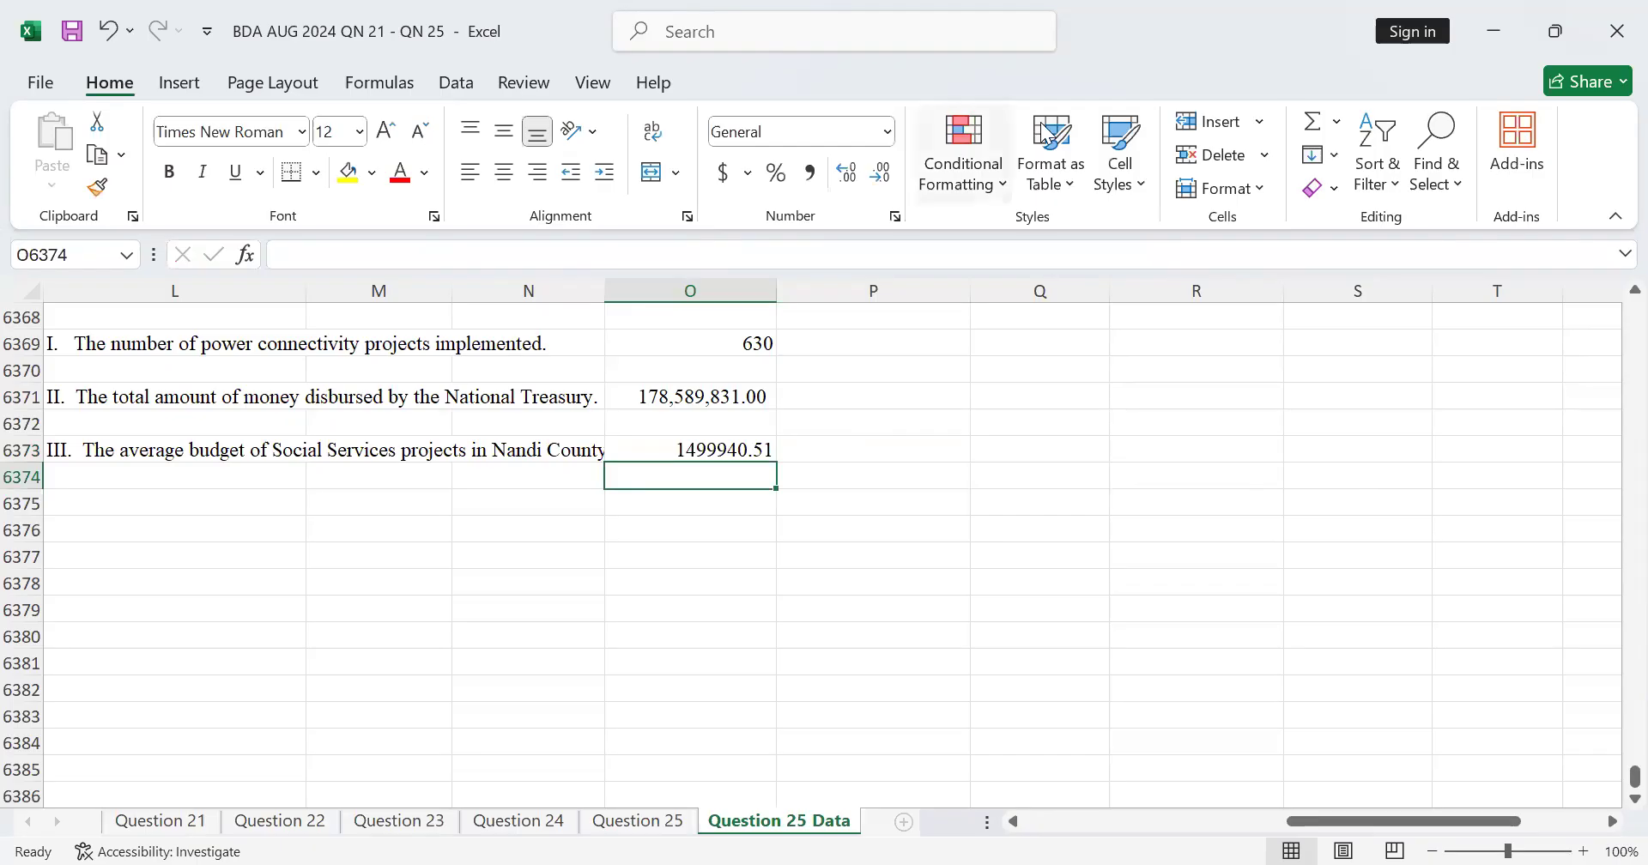
double_click(743, 448)
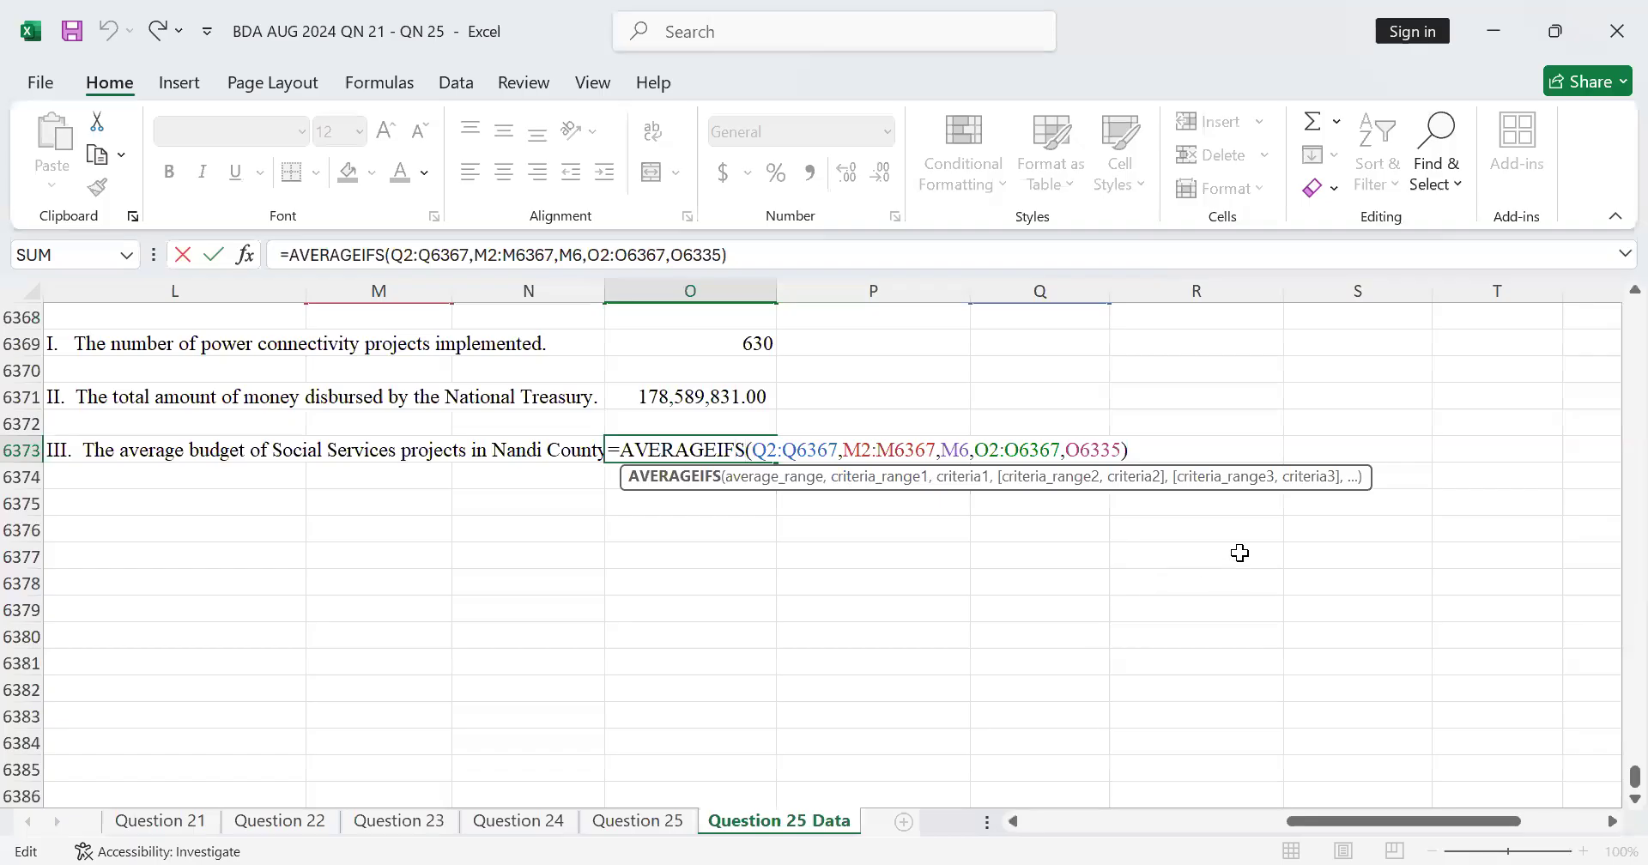
left_click(1191, 618)
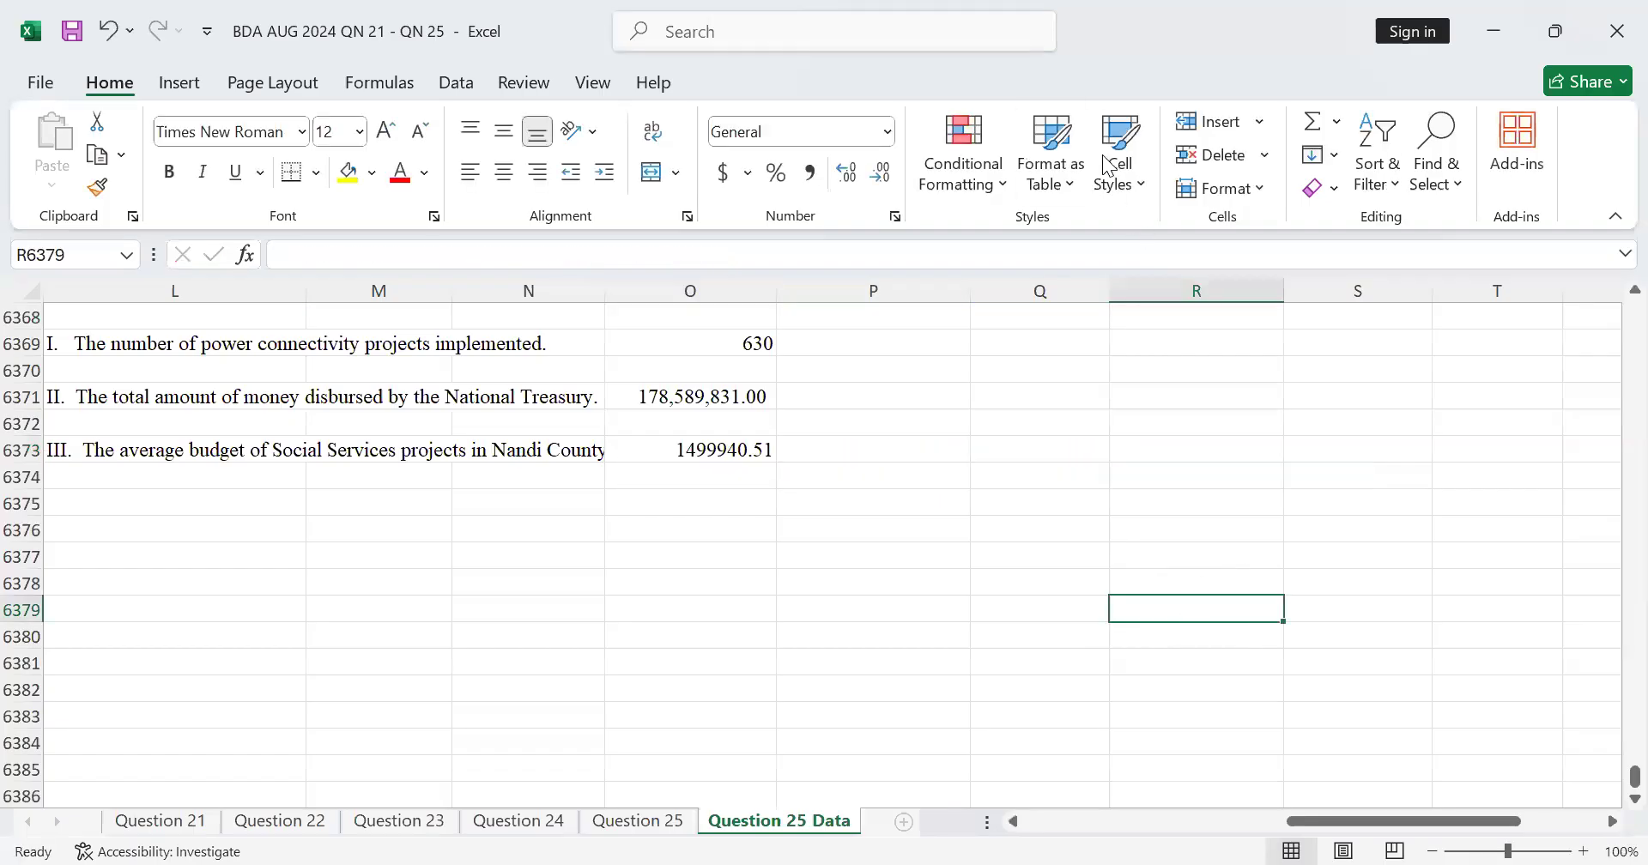
Step: Delete the contents of the formula in O6373 and start a new AVERAGEIFS function there
double_click(752, 445)
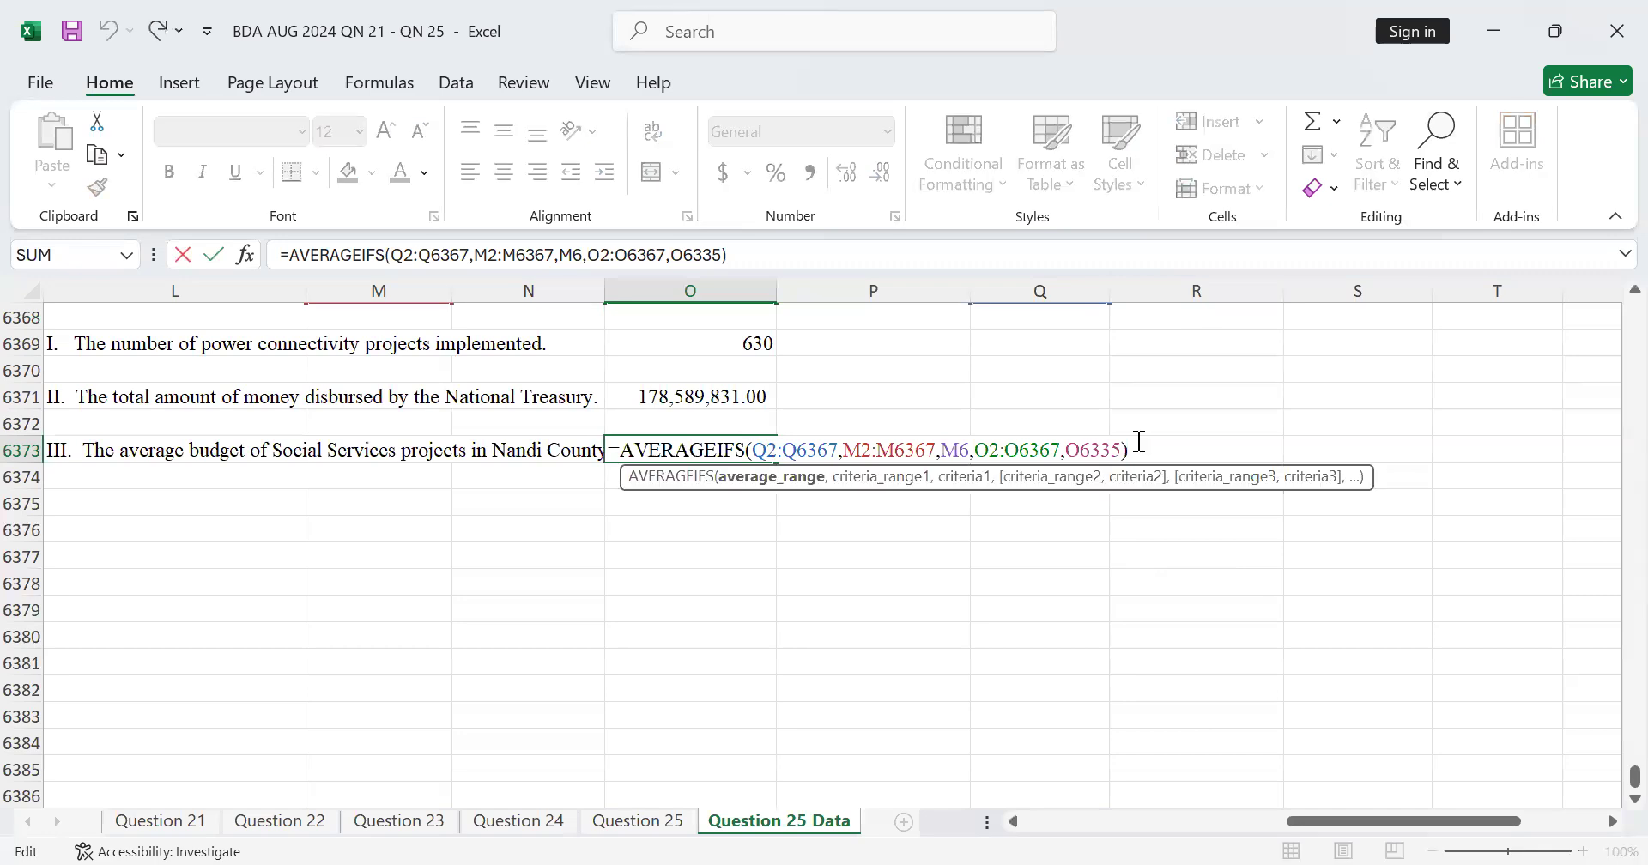
left_click(1139, 442)
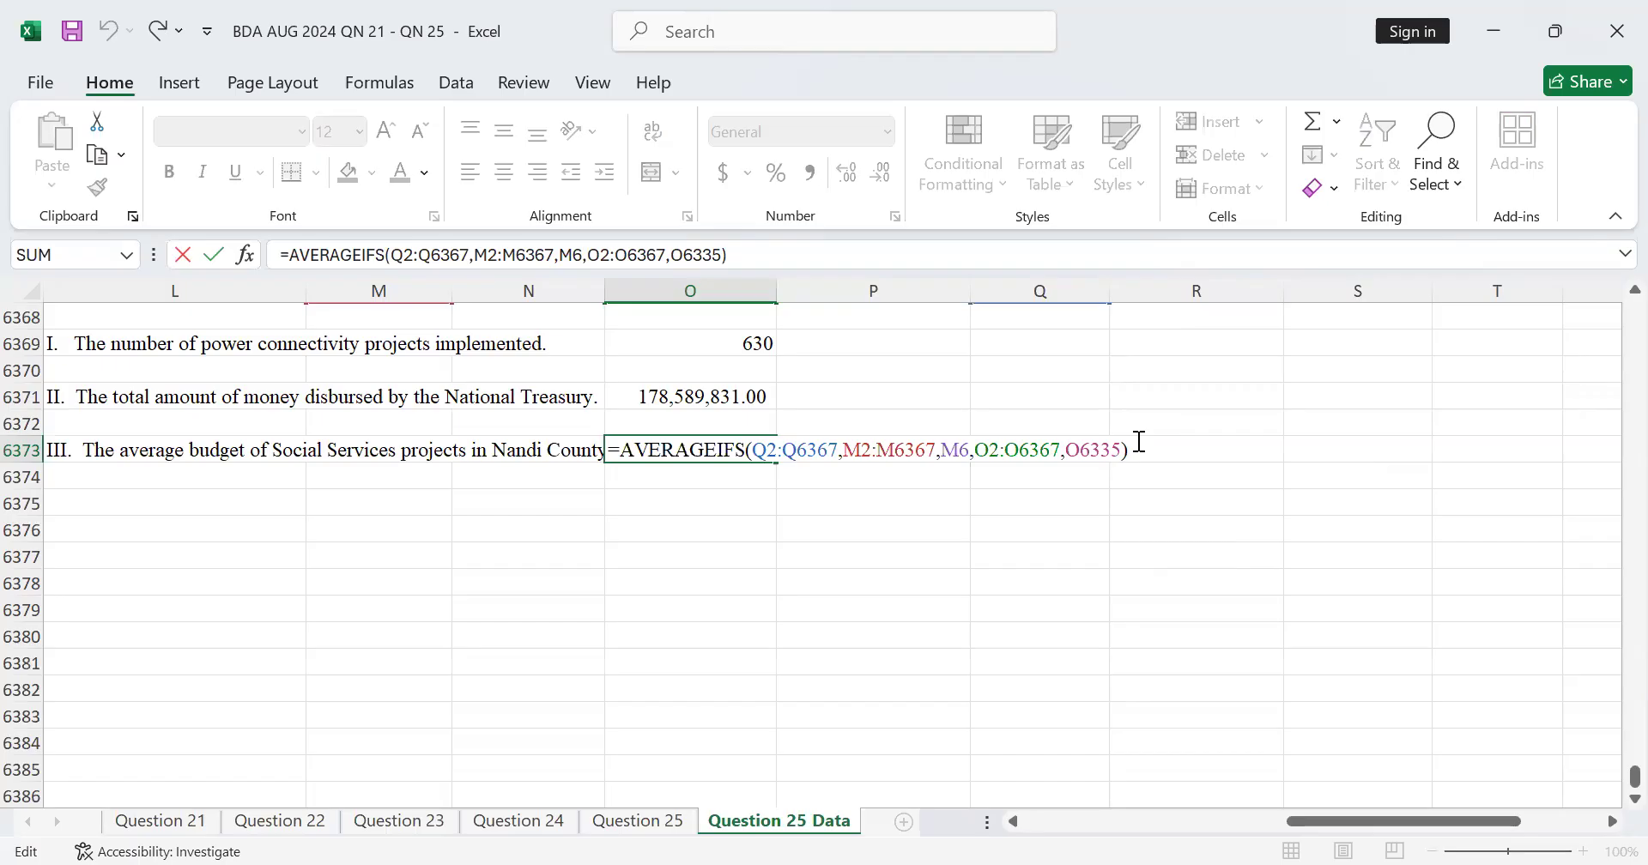
key("BackSpace")
key("BackSpace")
key("BackSpace")
key("BackSpace")
key("BackSpace")
key("BackSpace")
key("BackSpace")
key("BackSpace")
key("BackSpace")
key("BackSpace")
key("BackSpace")
key("BackSpace")
key("BackSpace")
key("BackSpace")
key("BackSpace")
key("BackSpace")
key("BackSpace")
key("BackSpace")
key("BackSpace")
key("BackSpace")
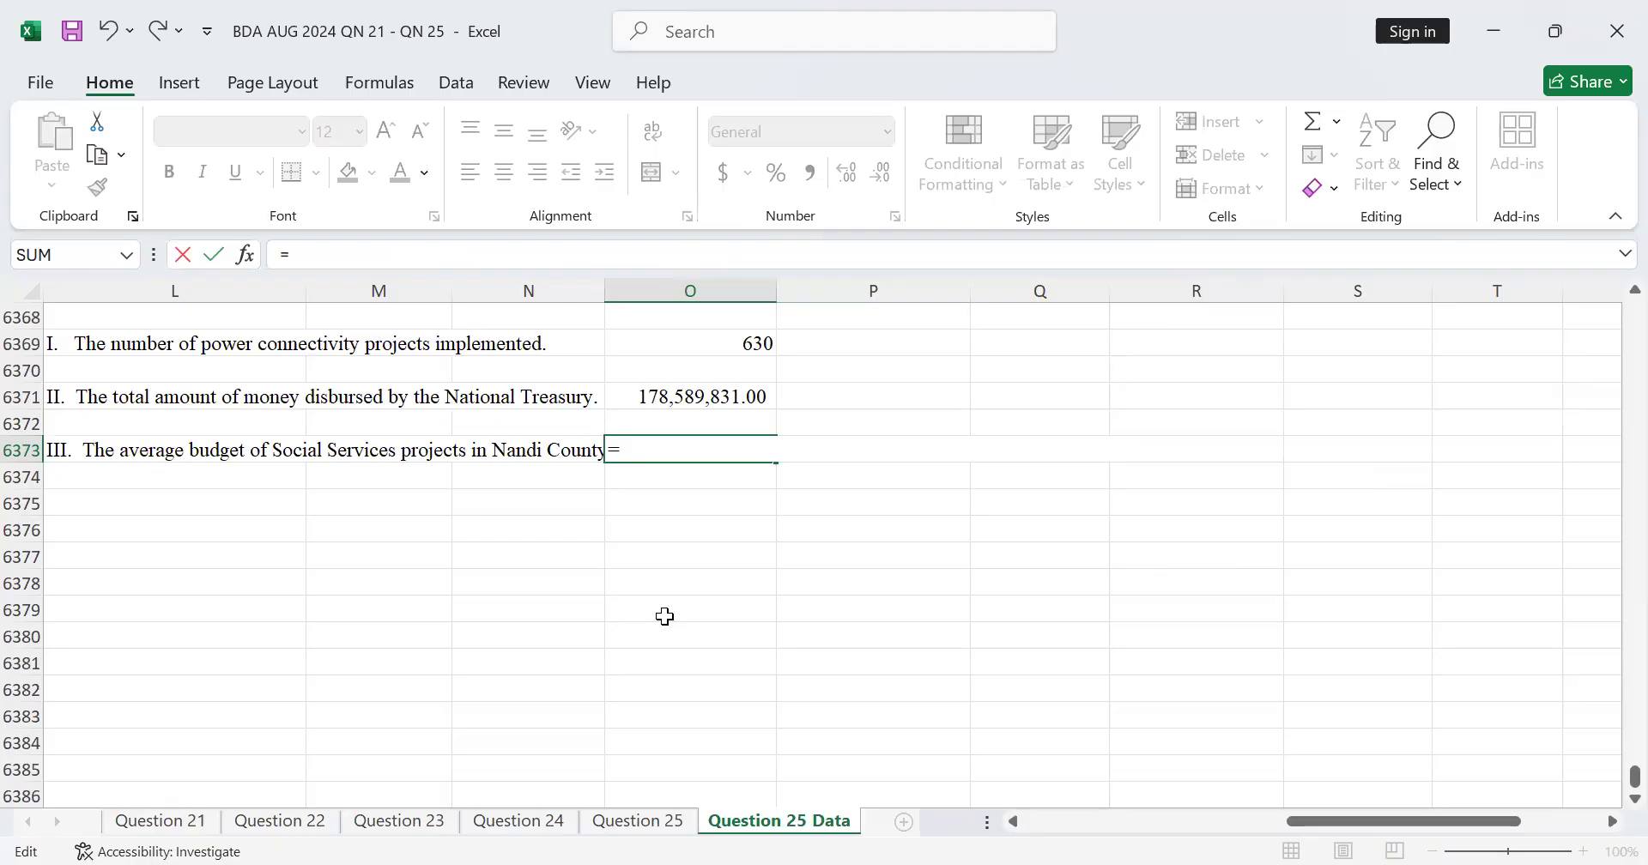
type("aver")
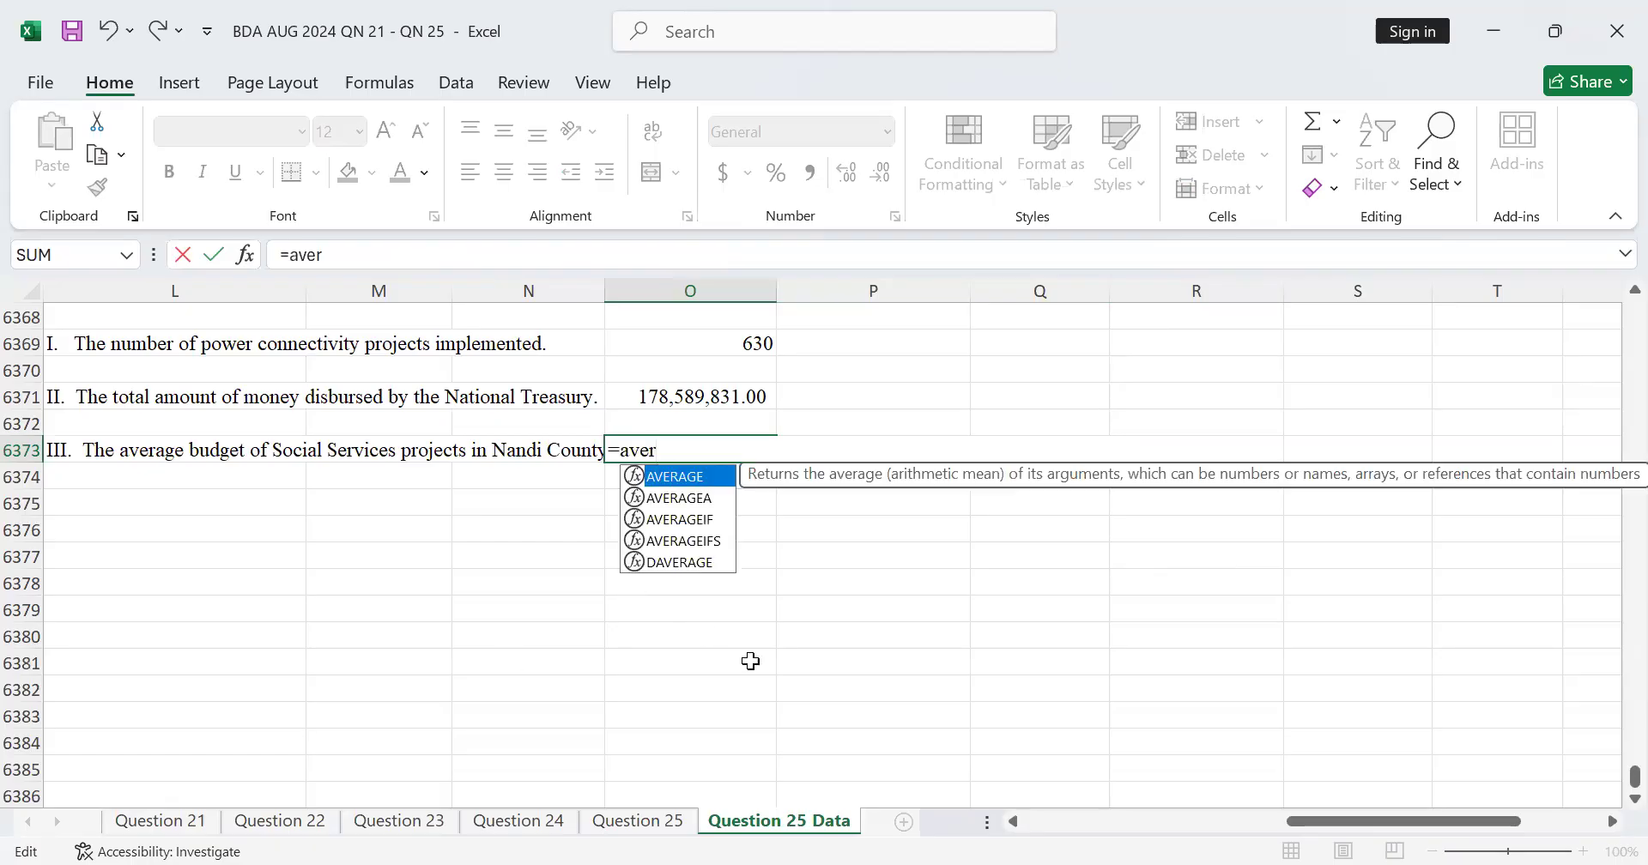
double_click(718, 540)
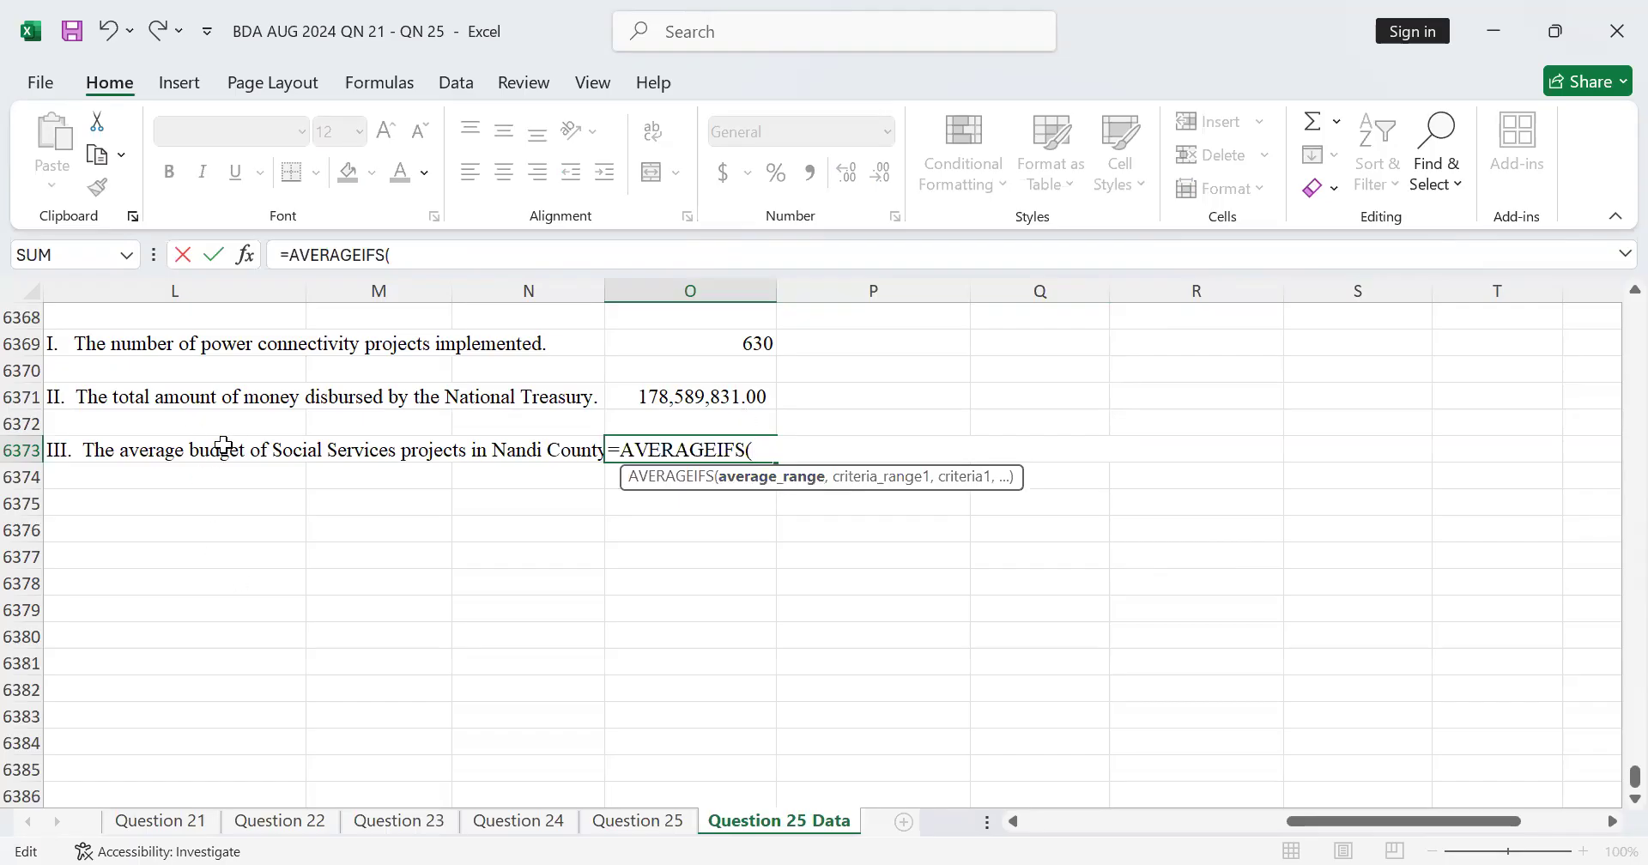
Step: Set the new AVERAGEIFS formula's average range to the Budget values Q2:Q6367 and continue to the next argument
scroll(1225, 481, "up", 4)
scroll(1222, 479, "up", 1)
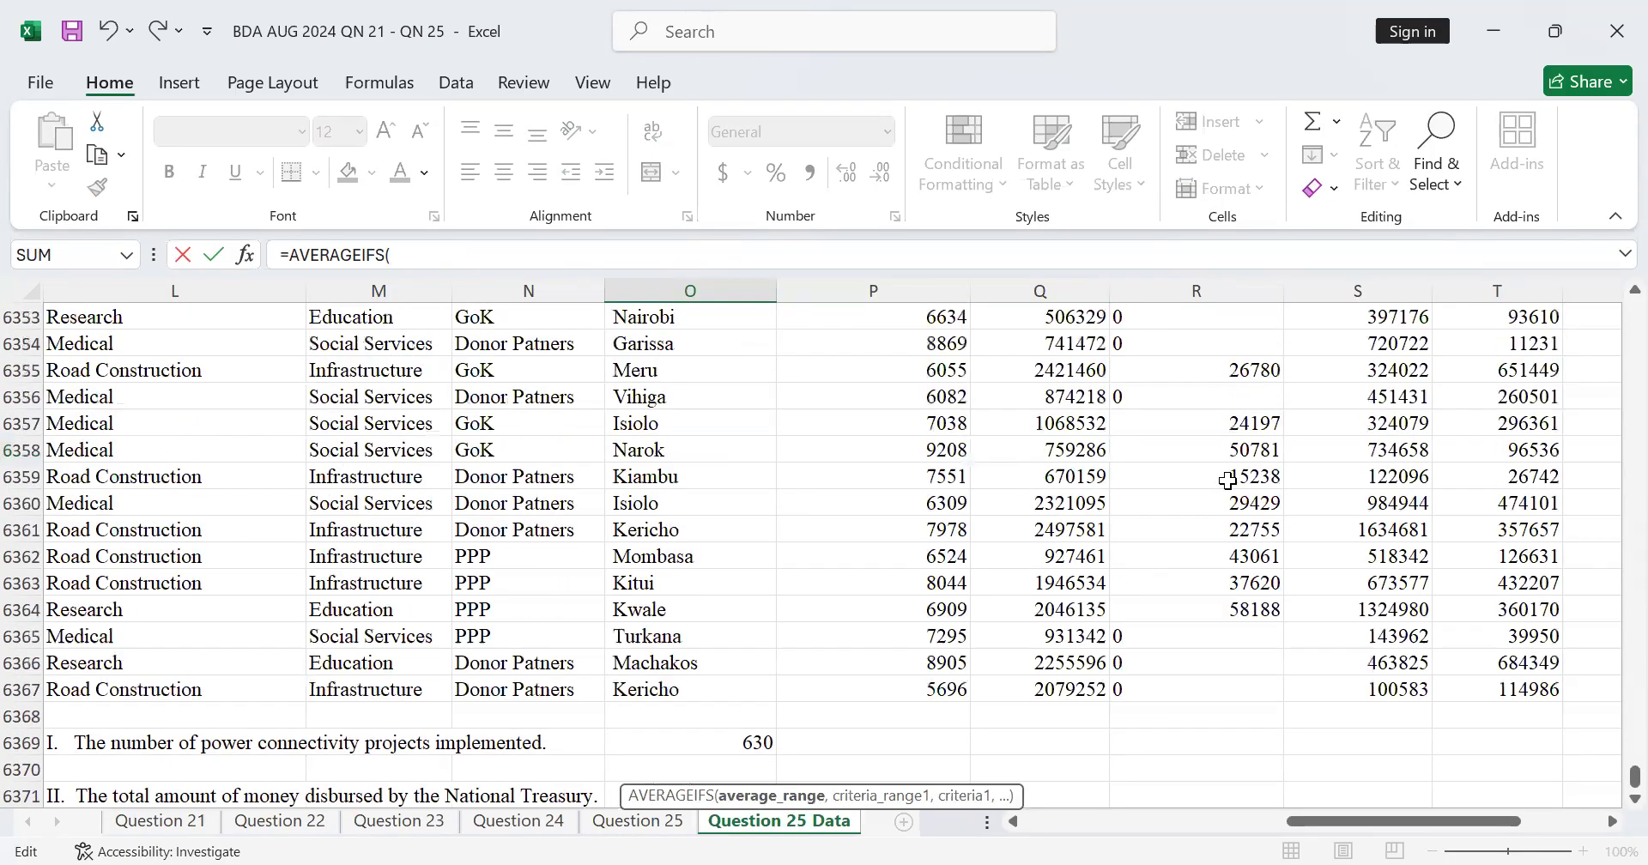
scroll(1232, 494, "up", 5)
scroll(1236, 499, "down", 5)
left_click_drag(1634, 777, 1612, 300)
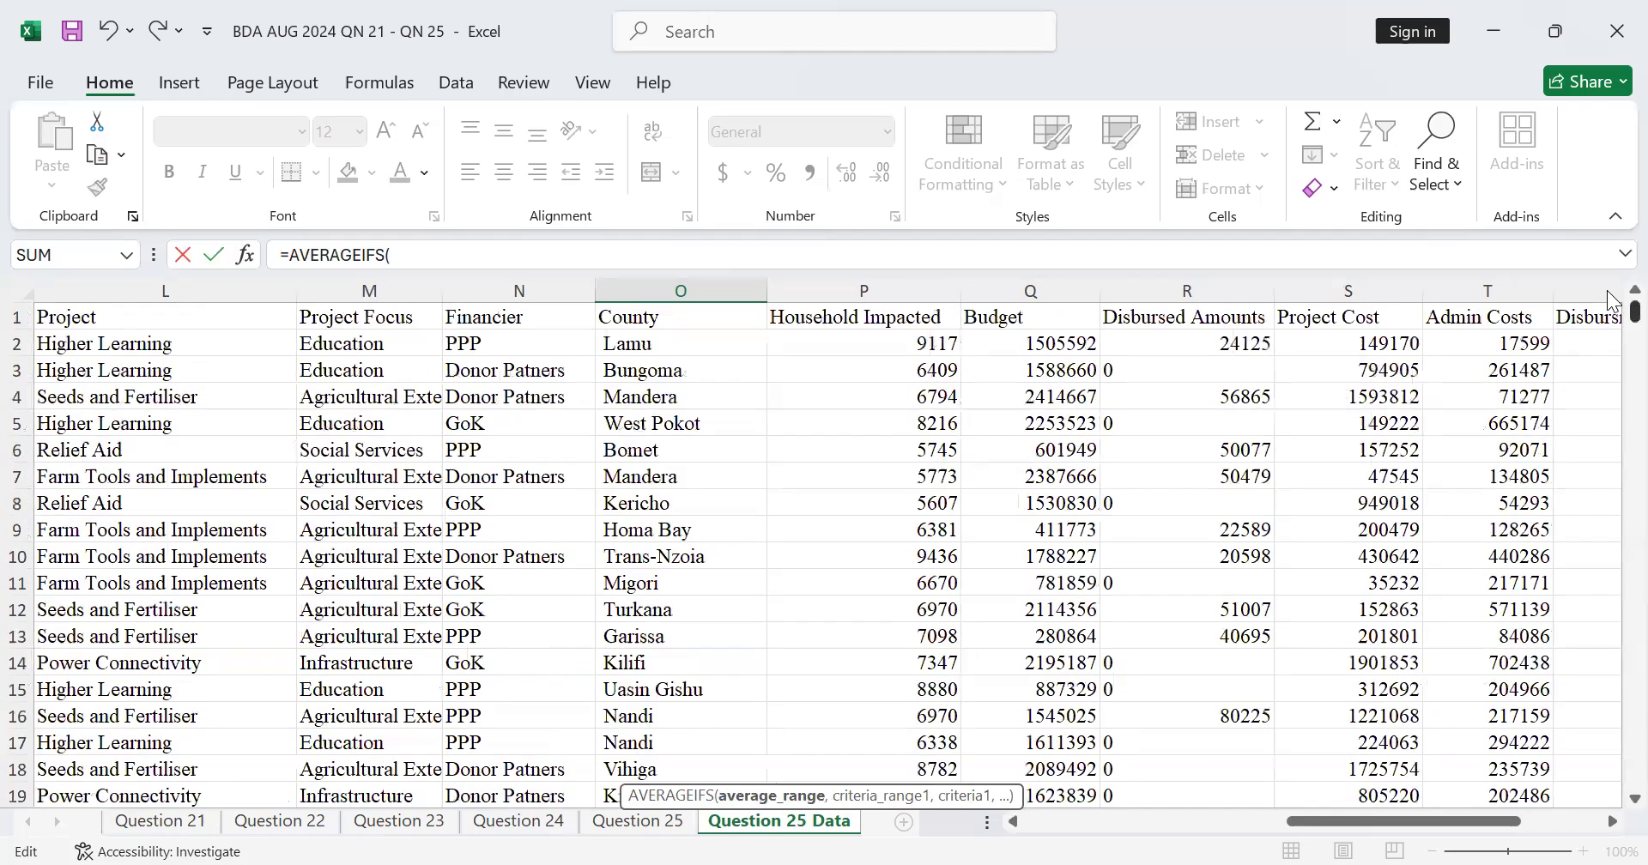
left_click(1026, 347)
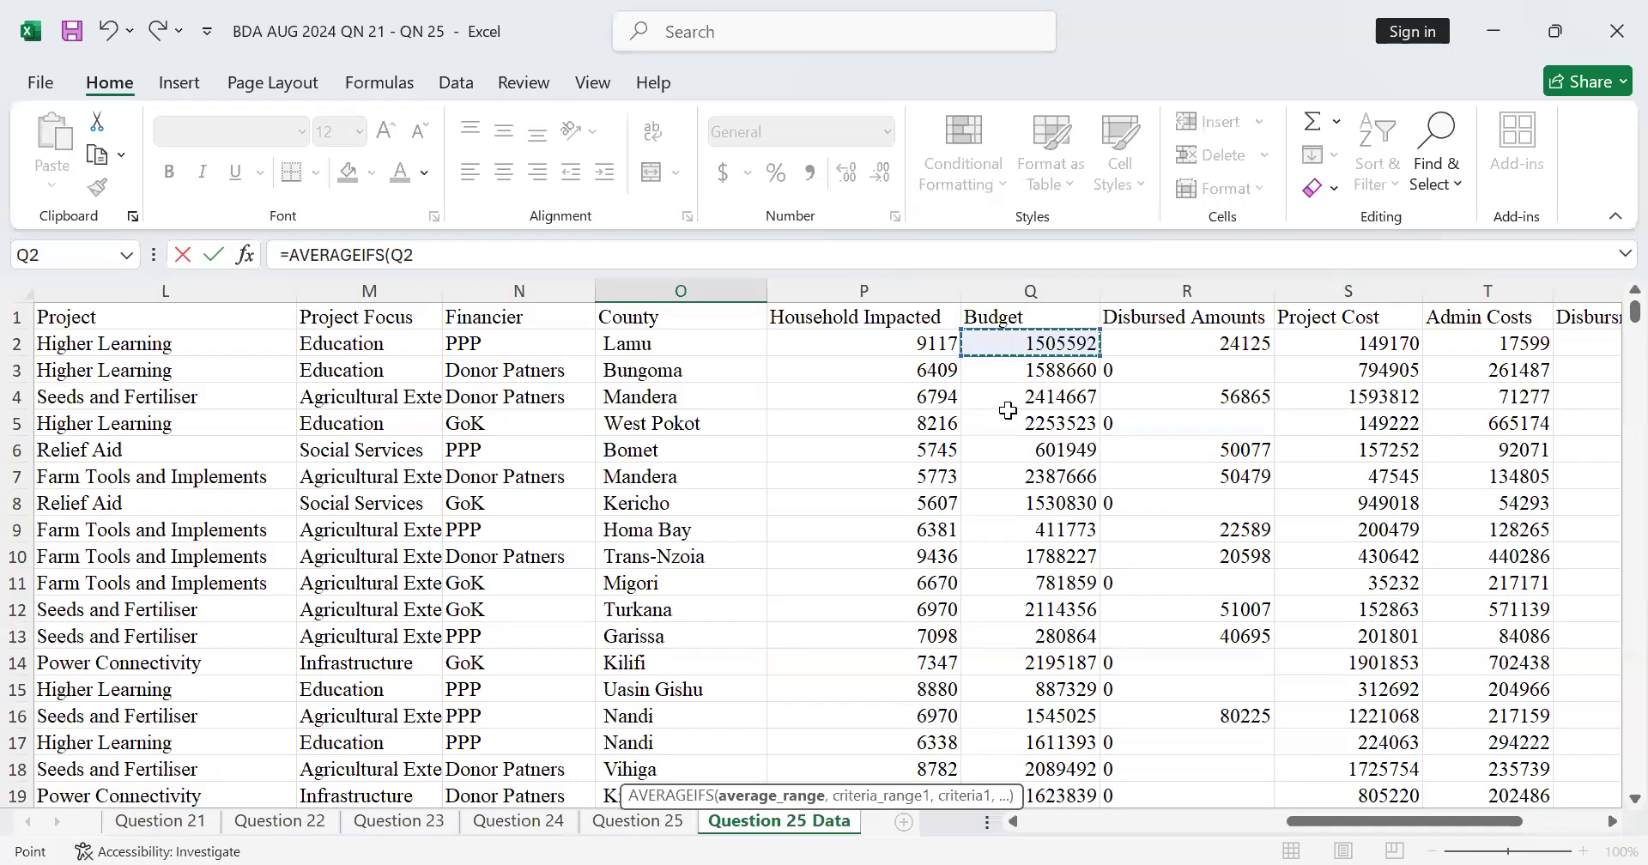
key("ctrl+shift+Down")
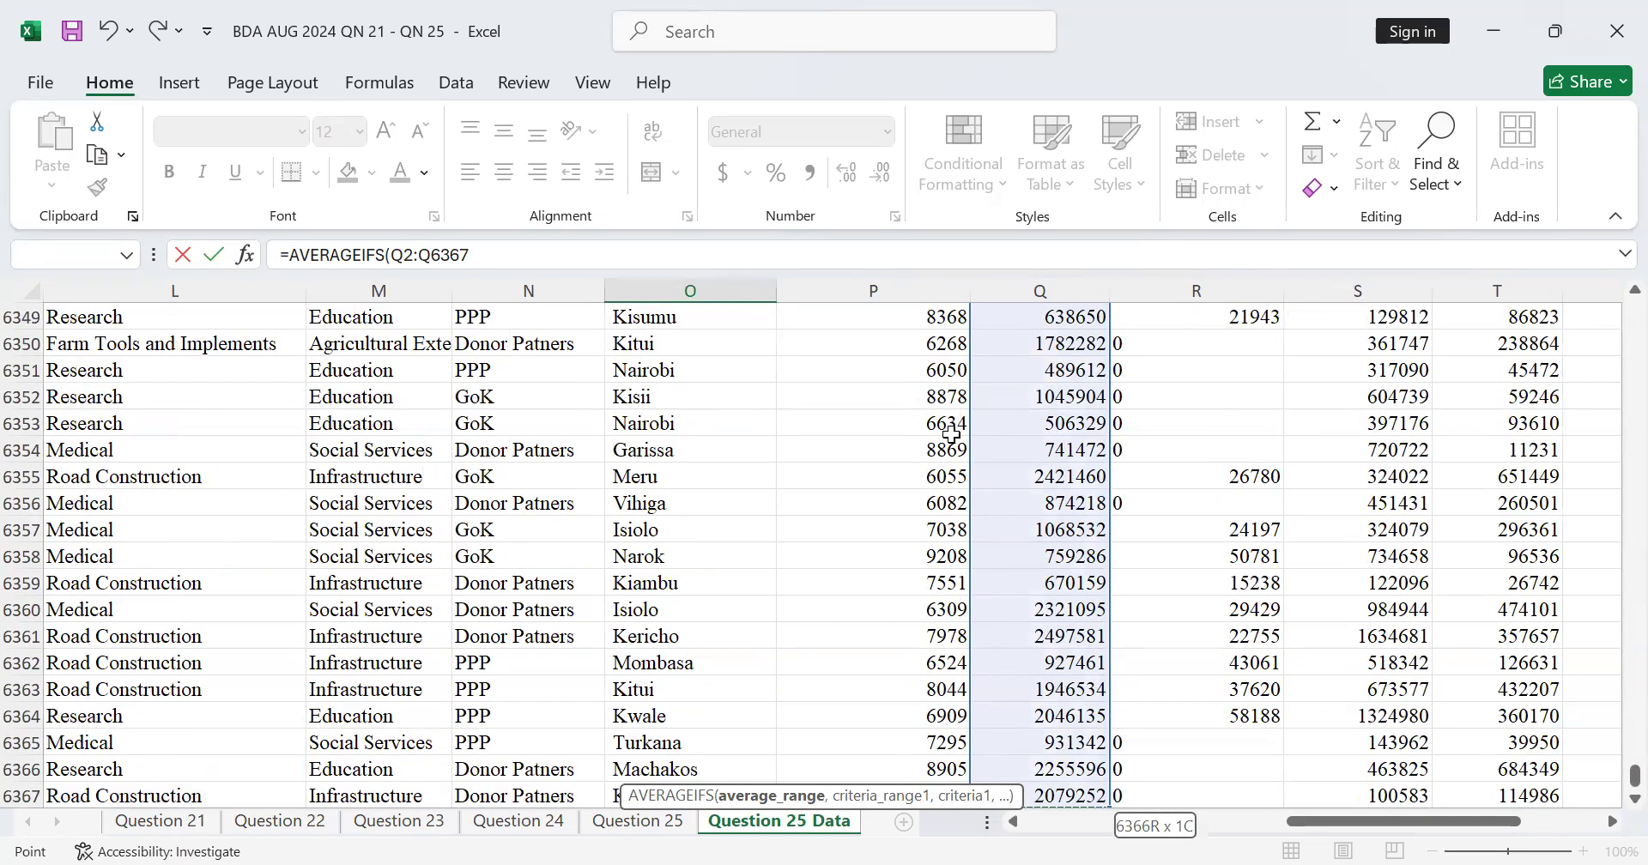
type(",")
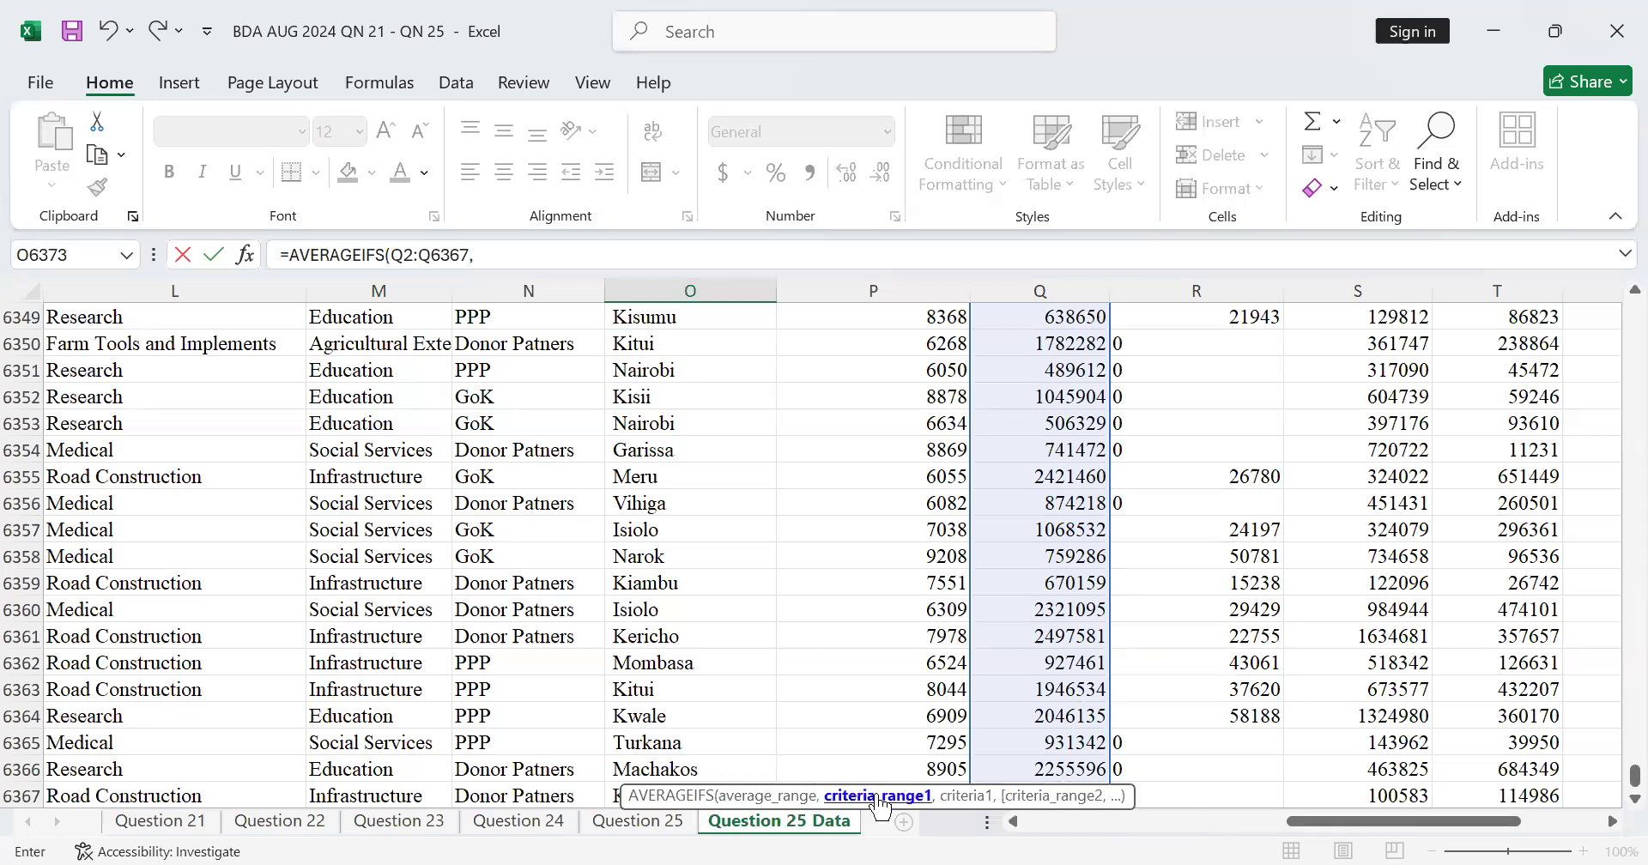
Step: Set the first criteria range to the Project Focus values M2:M6367 and its criterion to the Social Services cell M6
scroll(903, 592, "down", 1)
scroll(902, 571, "up", 5)
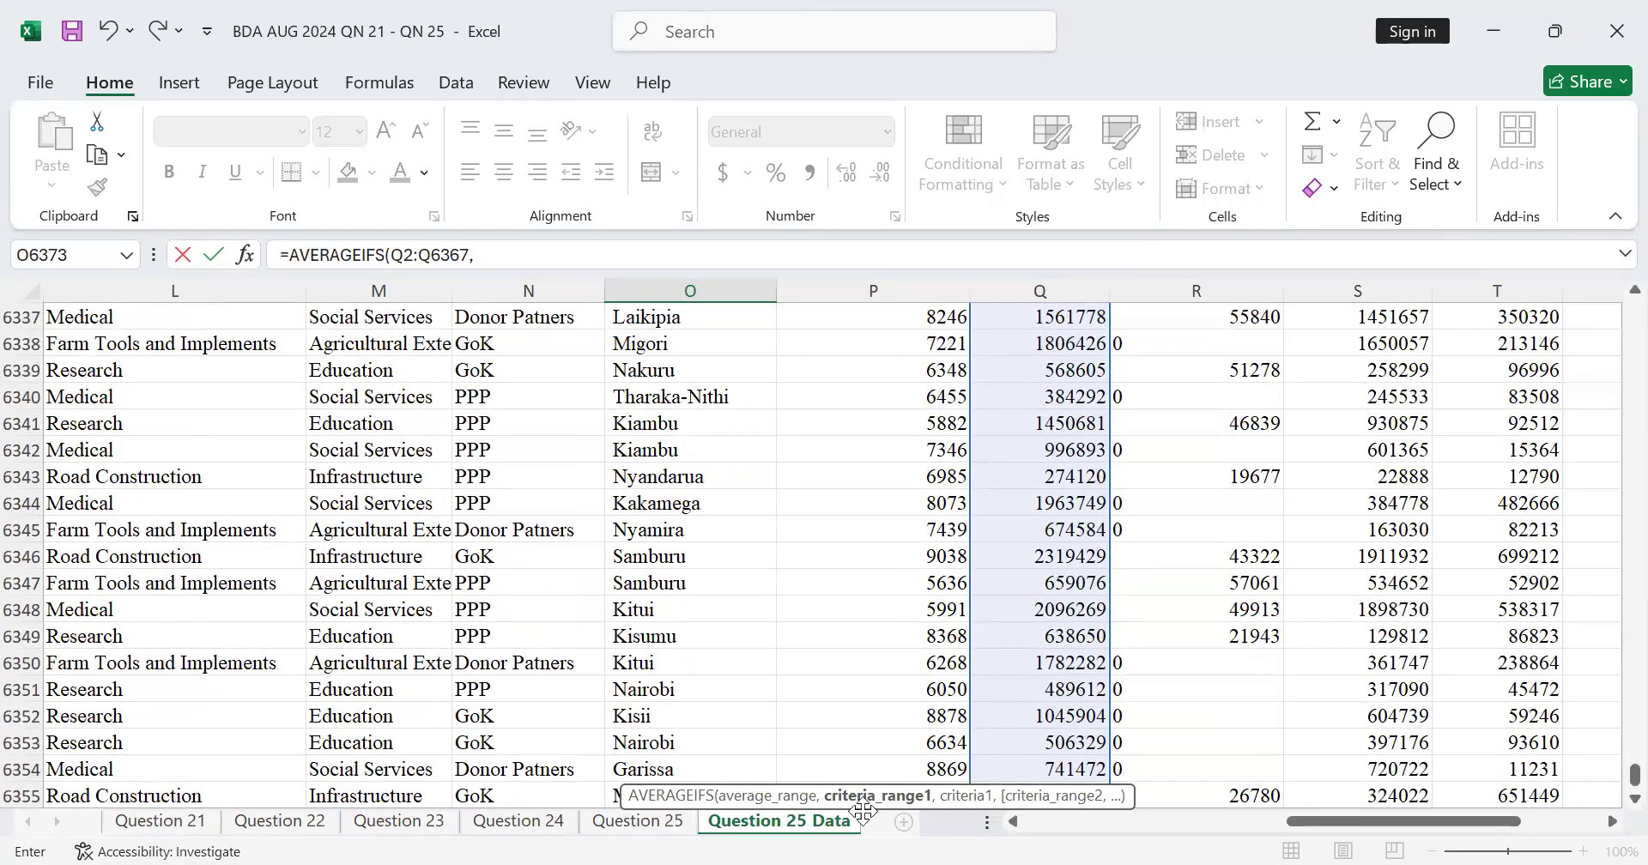
scroll(1065, 622, "up", 5)
scroll(1064, 622, "down", 5)
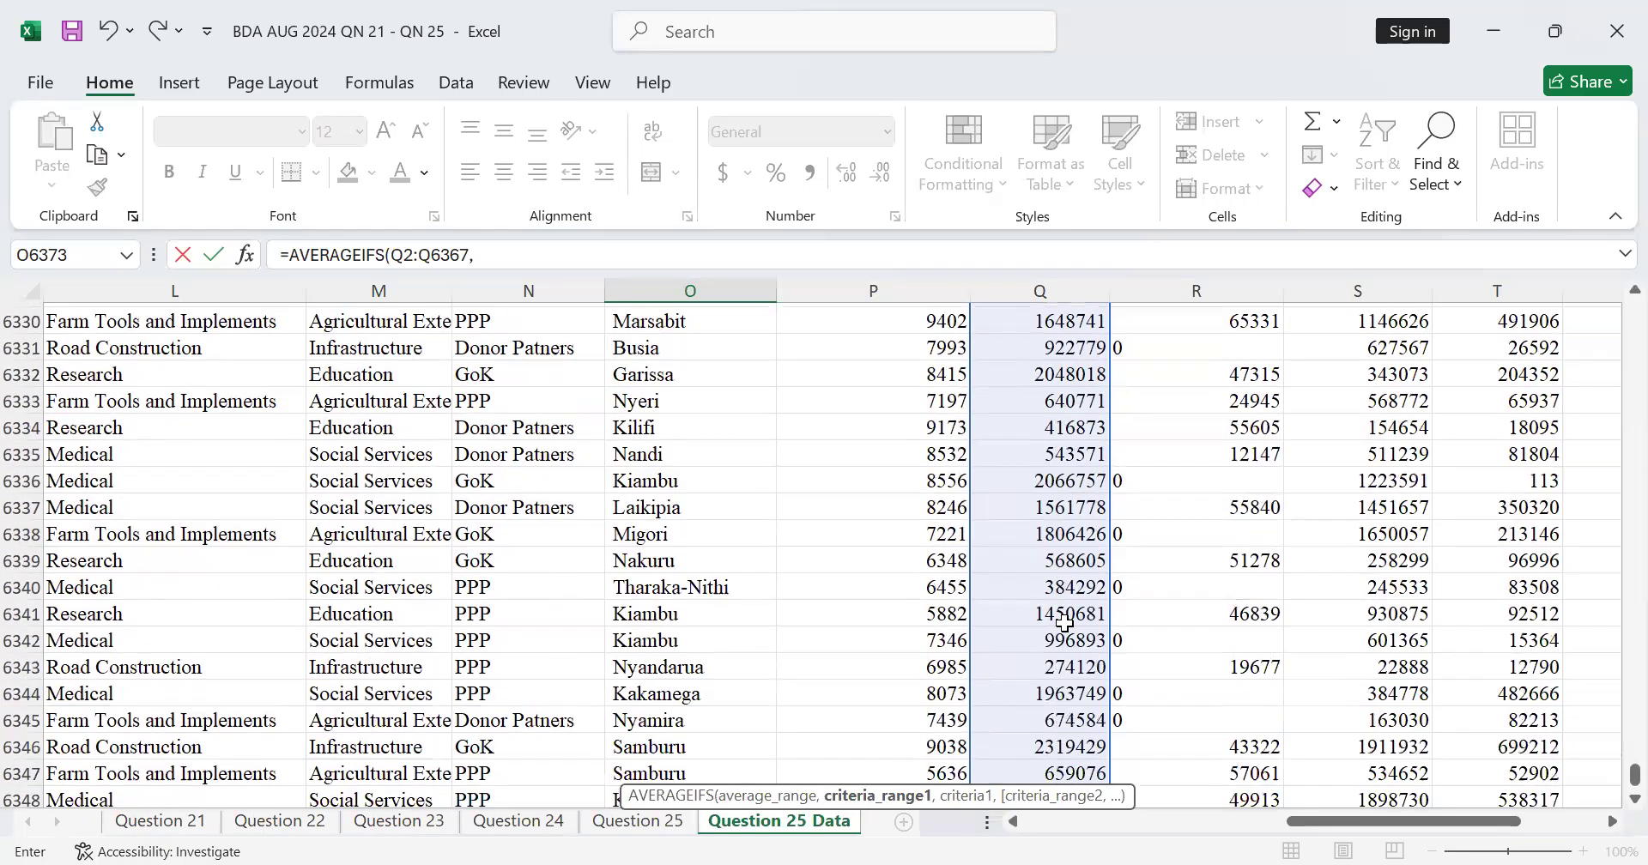
scroll(1064, 622, "up", 7)
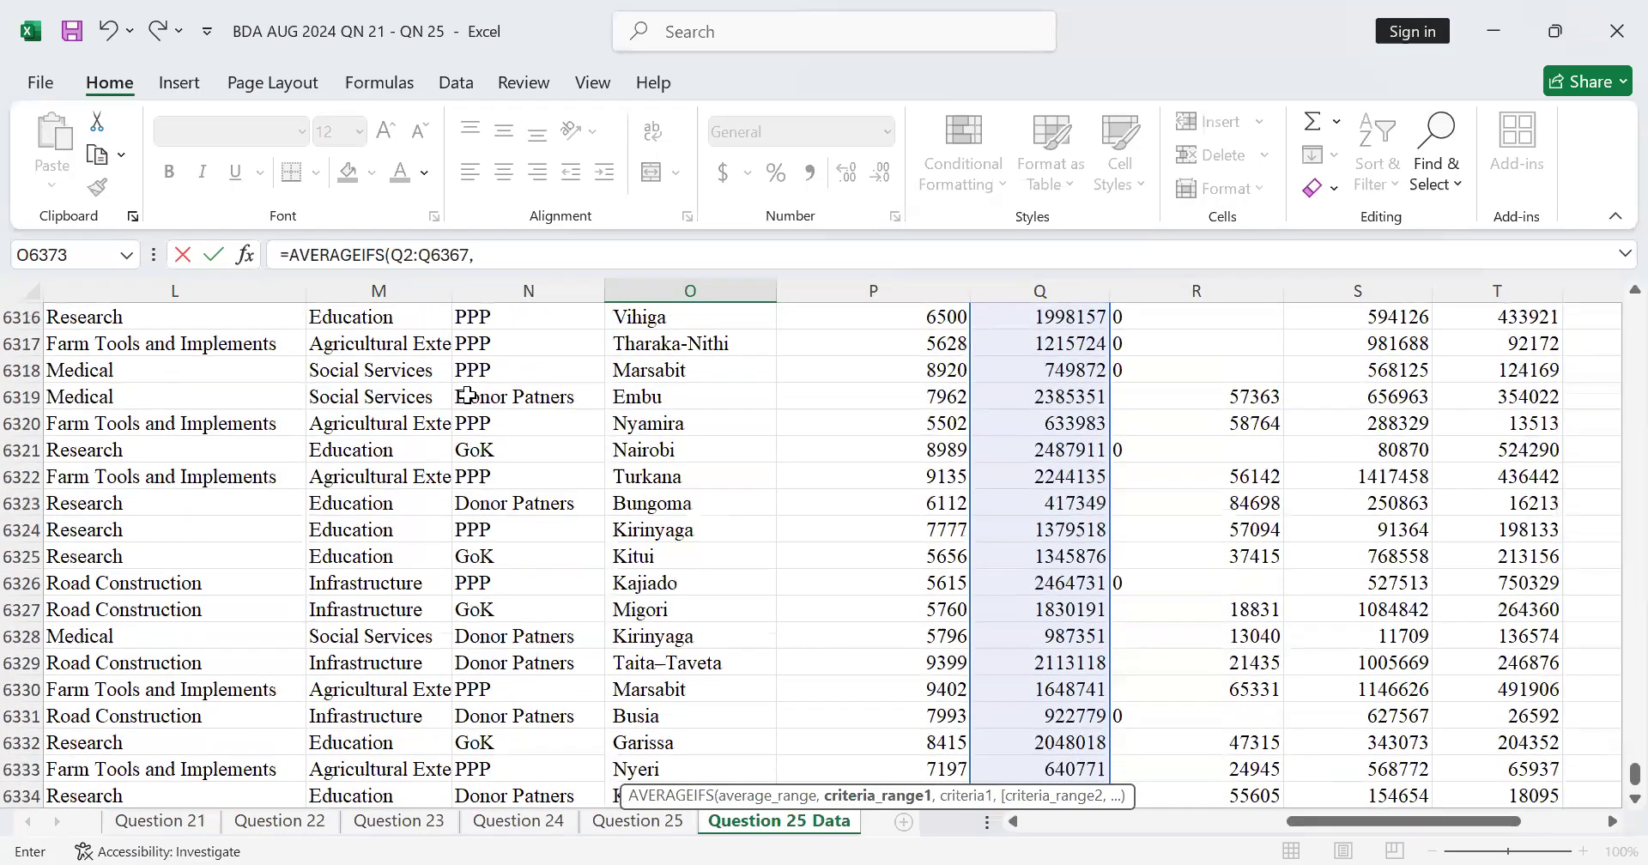
scroll(468, 393, "up", 8)
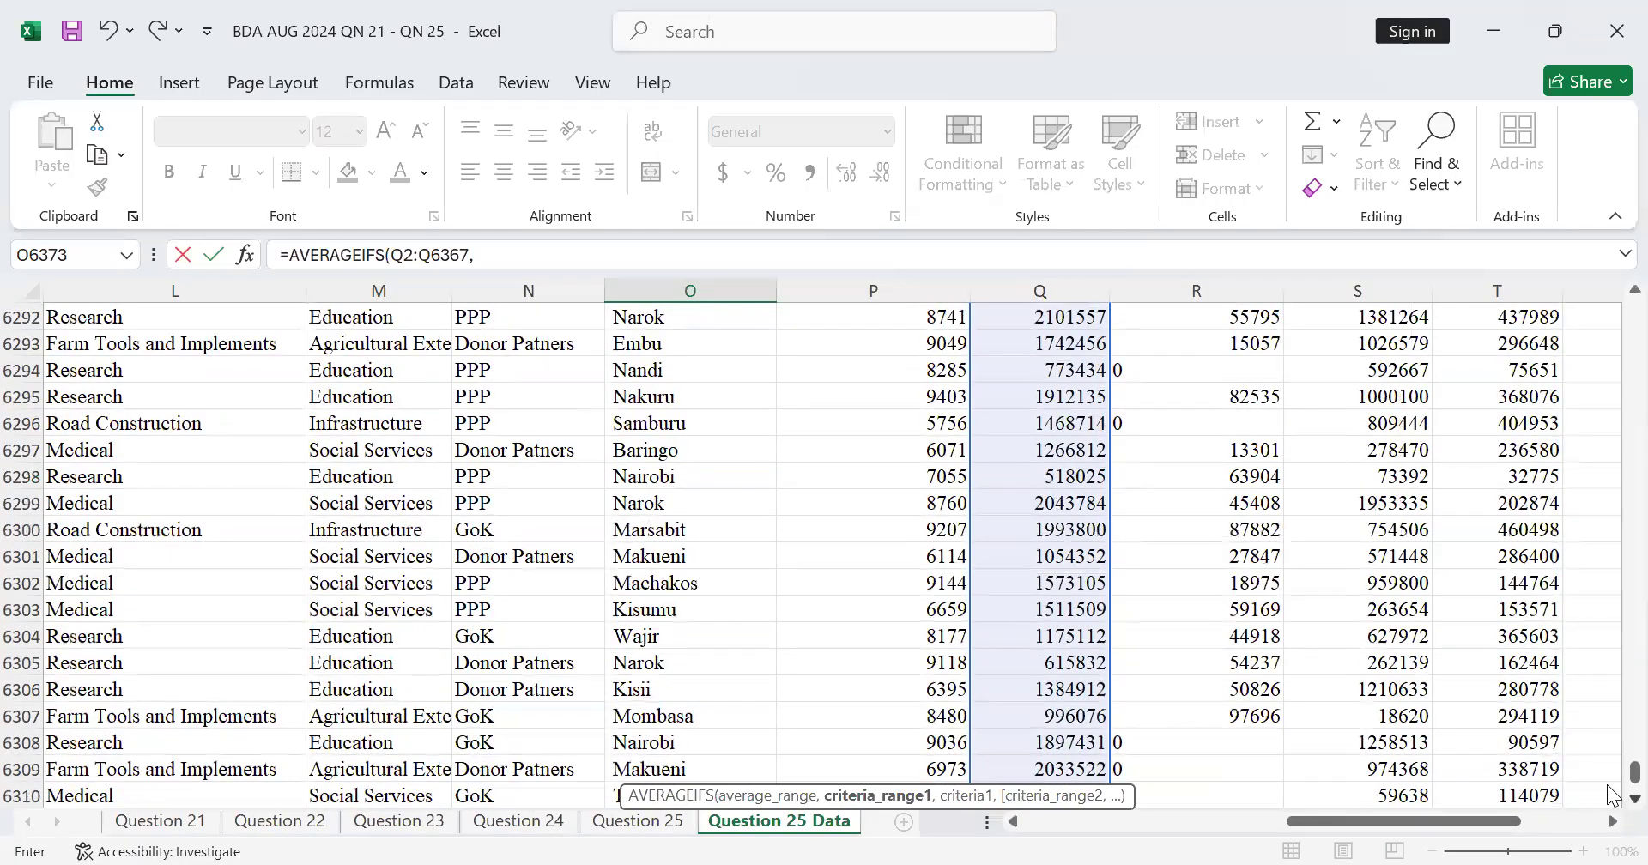
scroll(572, 717, "down", 6)
scroll(572, 718, "down", 15)
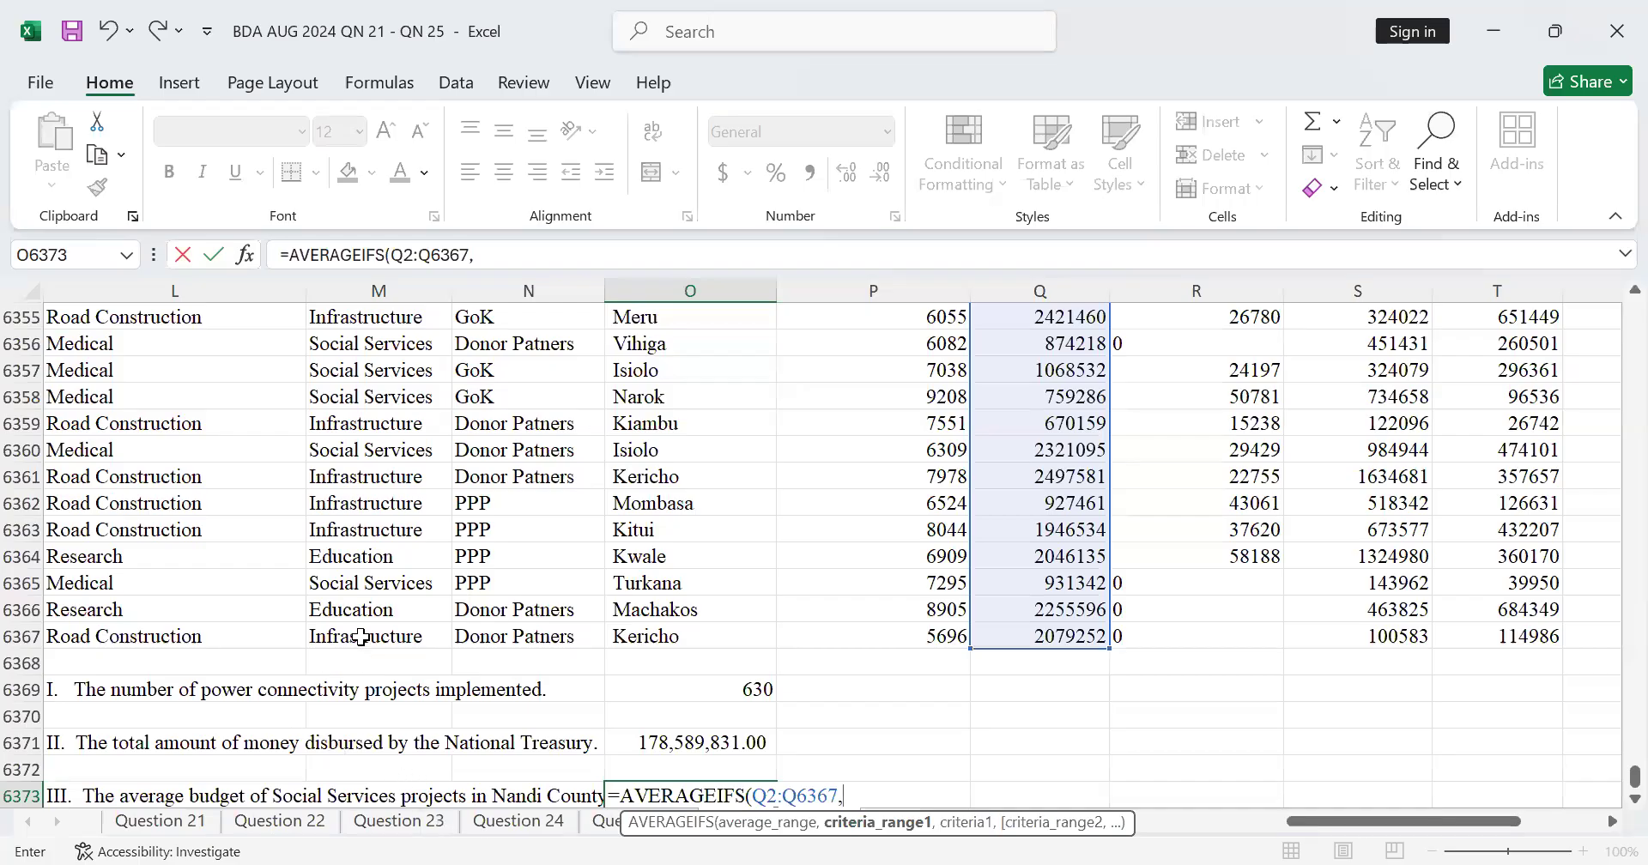
left_click(359, 638)
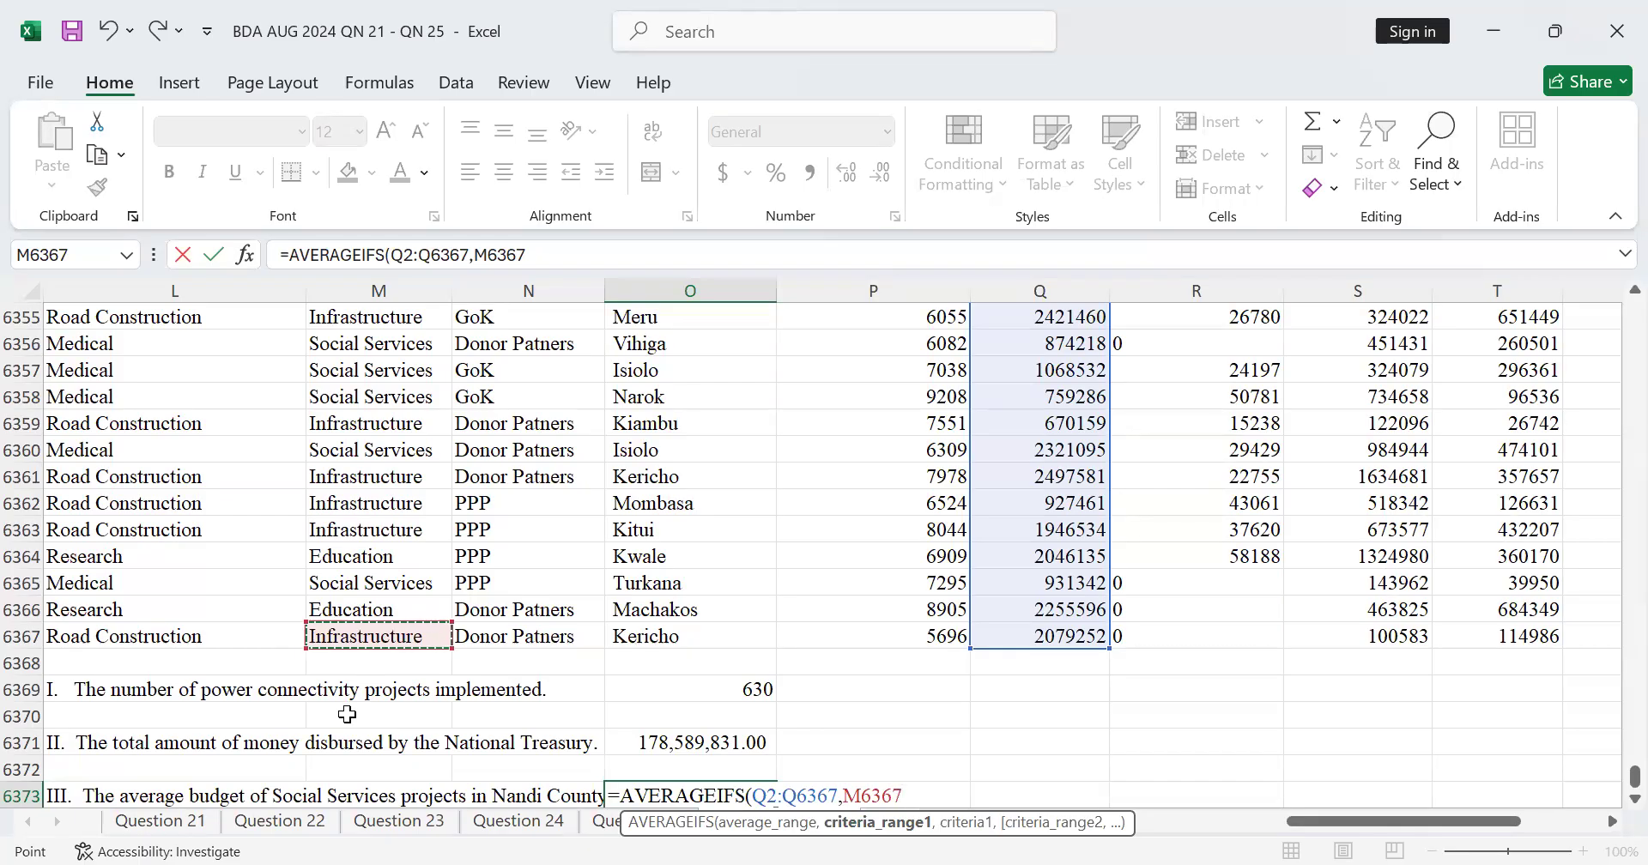
key("ctrl+shift+Up")
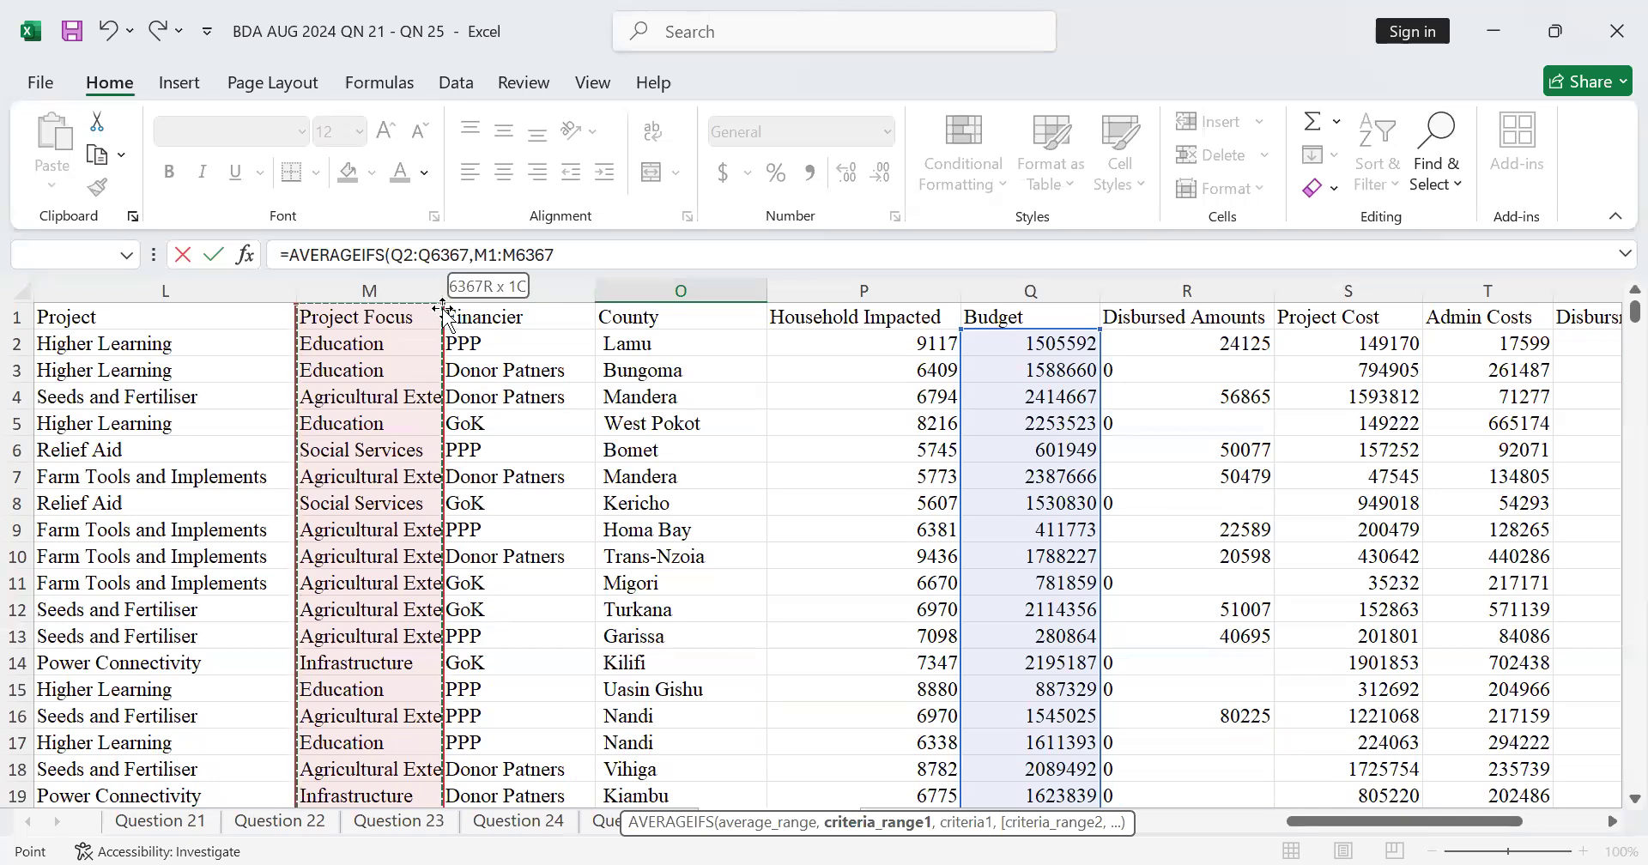
left_click_drag(441, 304, 437, 326)
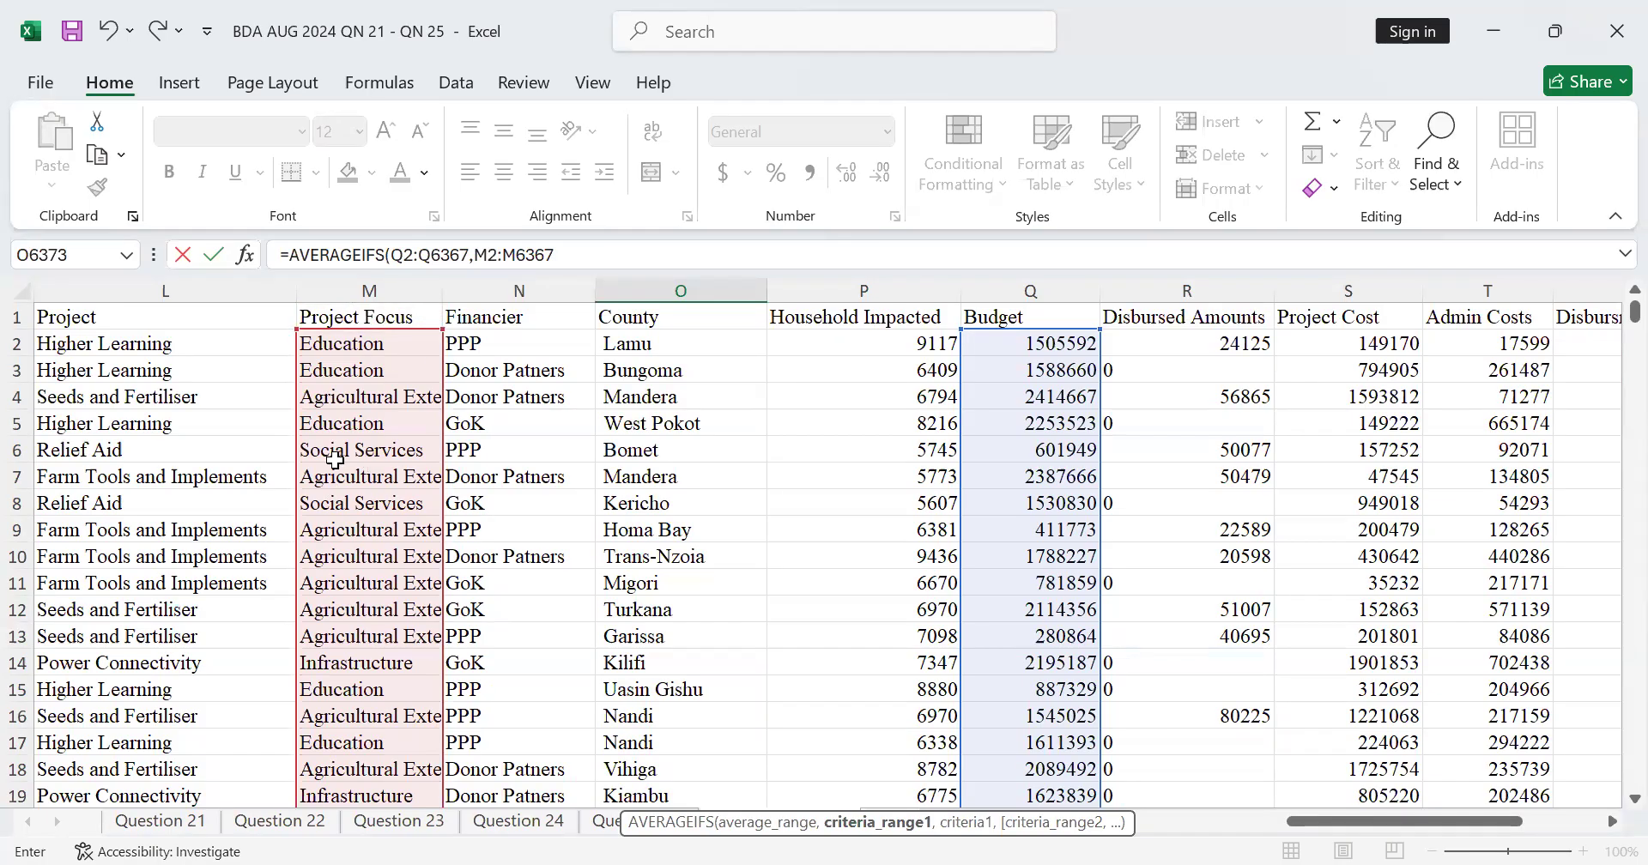
type(",")
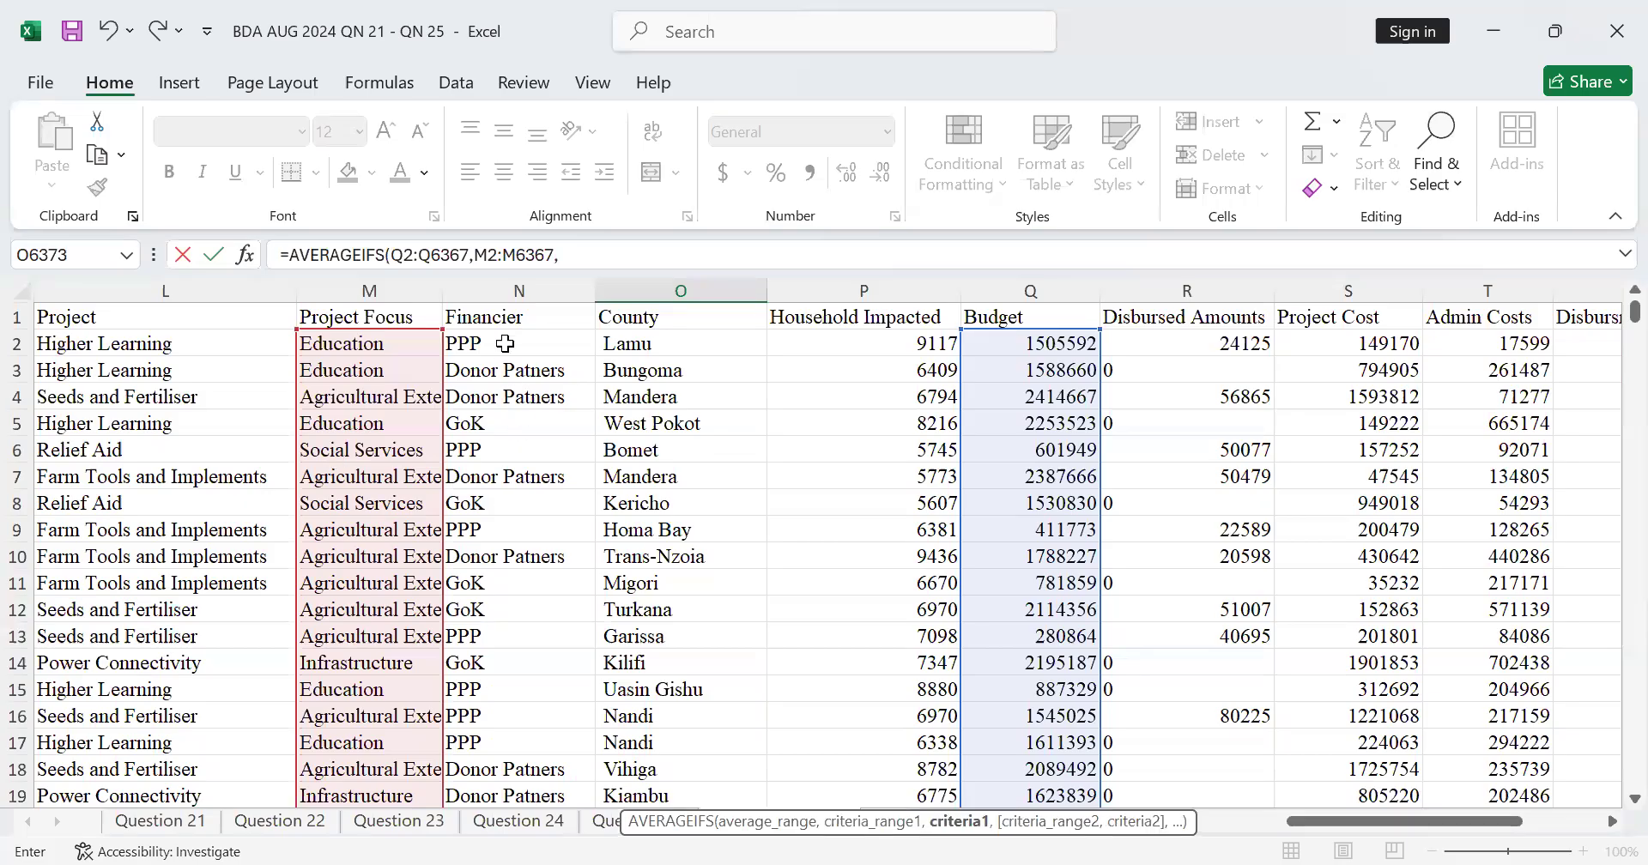
left_click(381, 448)
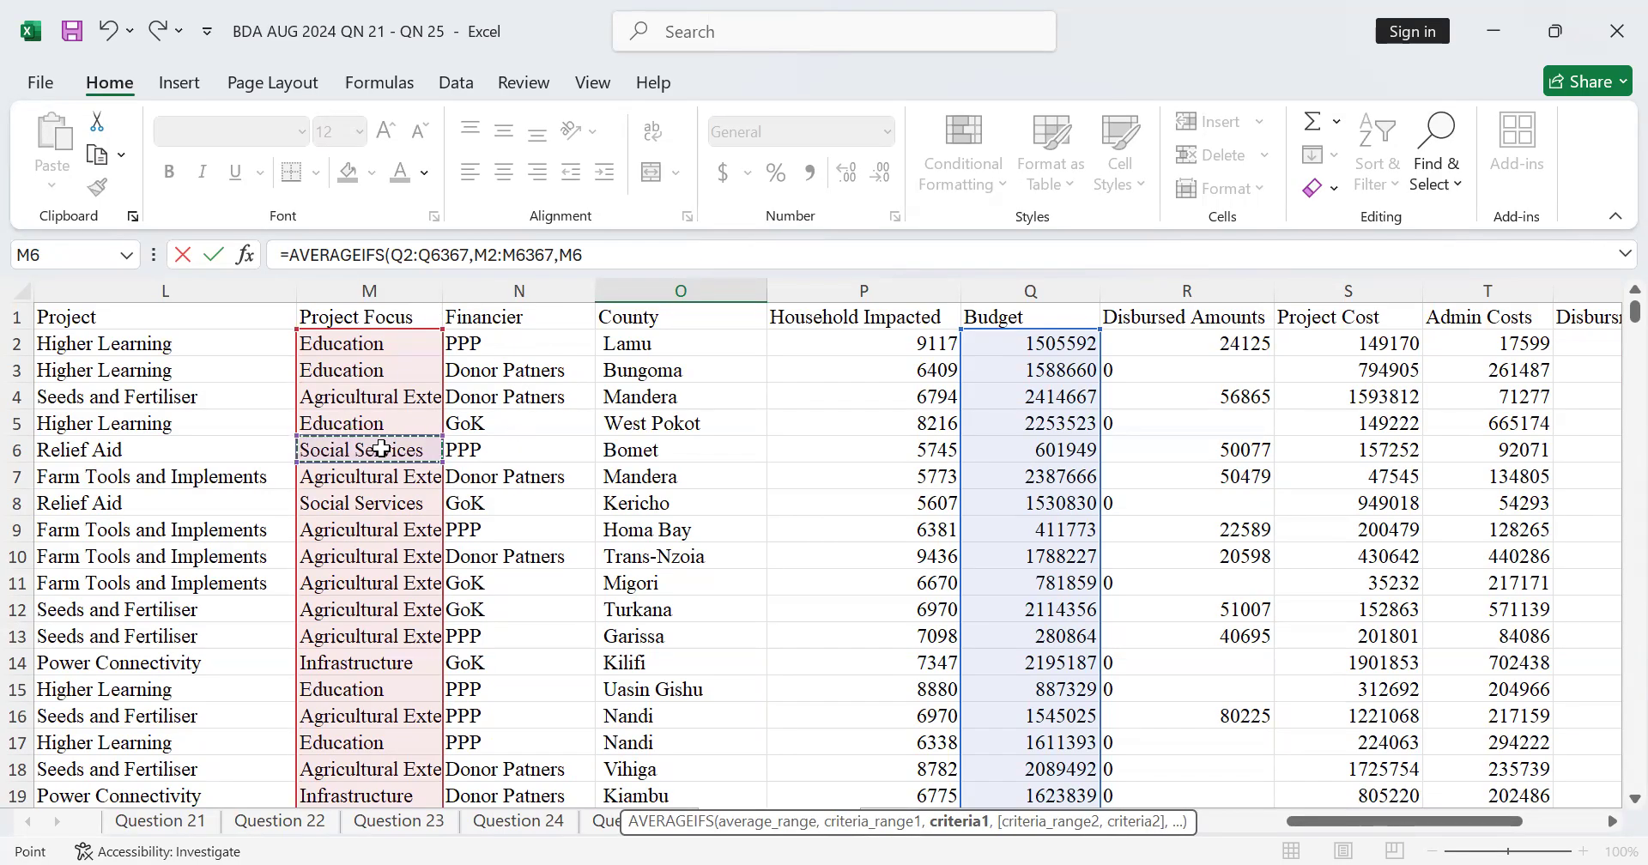
Step: Set the AVERAGEIFS formula's second criteria range to the County values O2:O6367 and continue to its criterion
type(",")
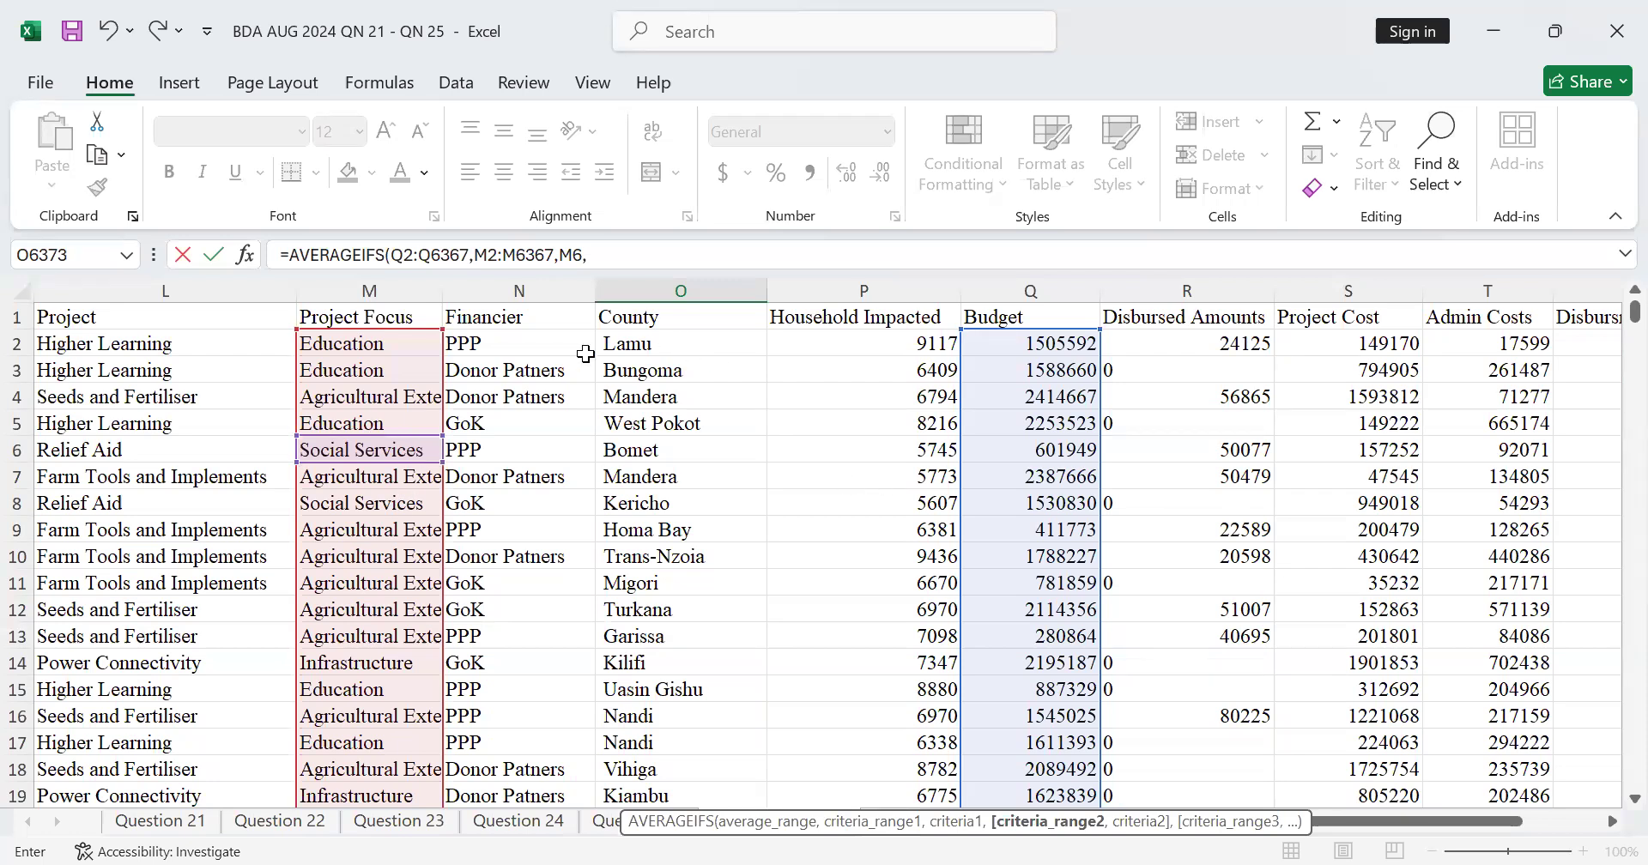
left_click(670, 347)
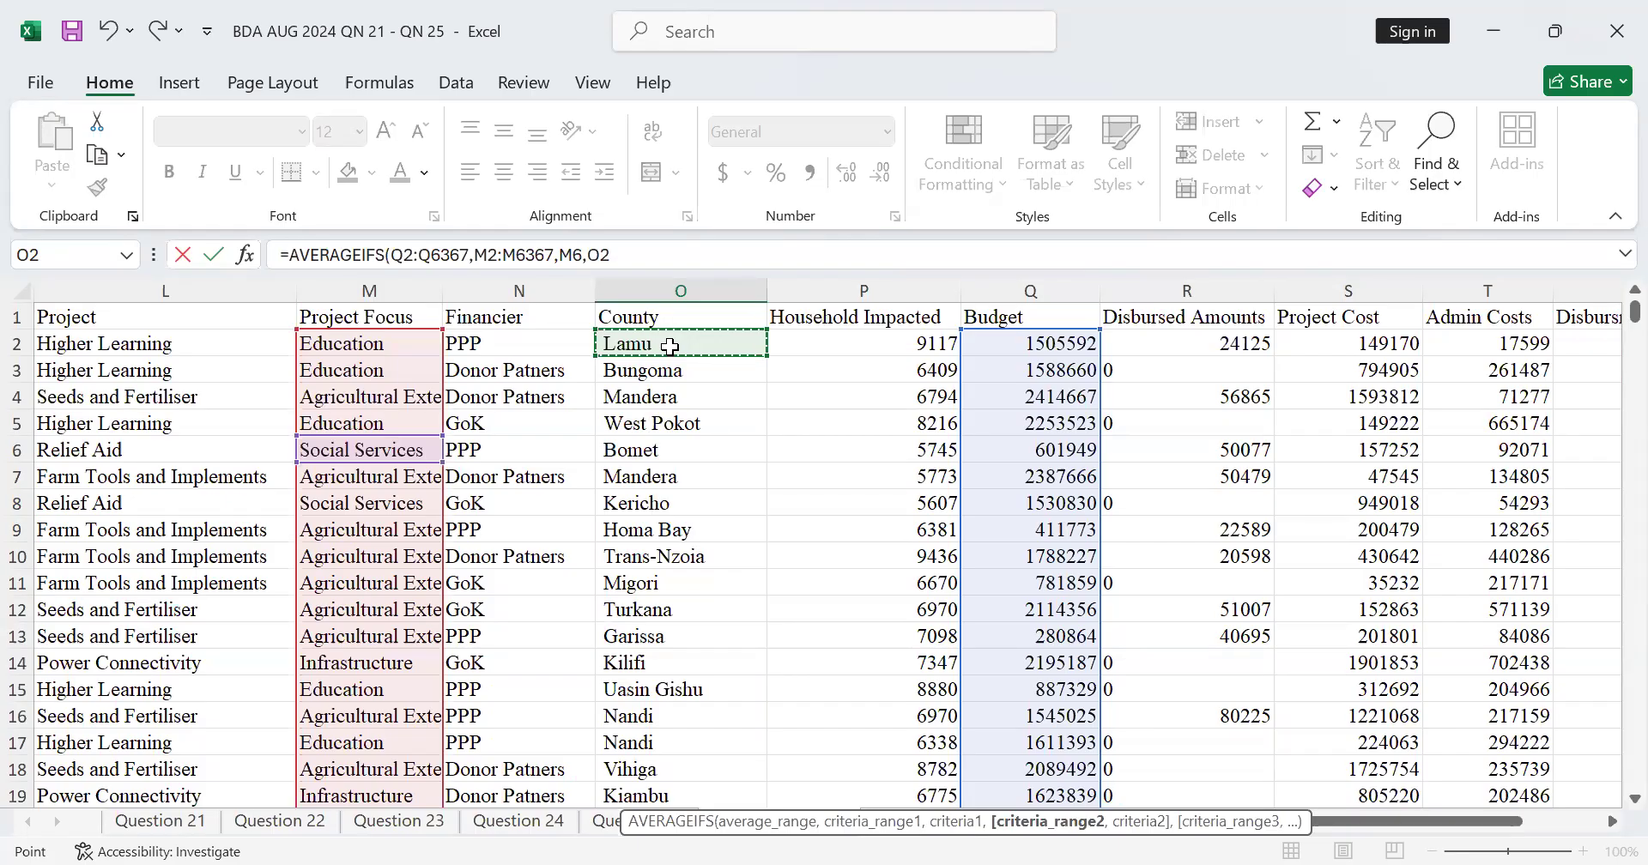
key("ctrl+shift+Down")
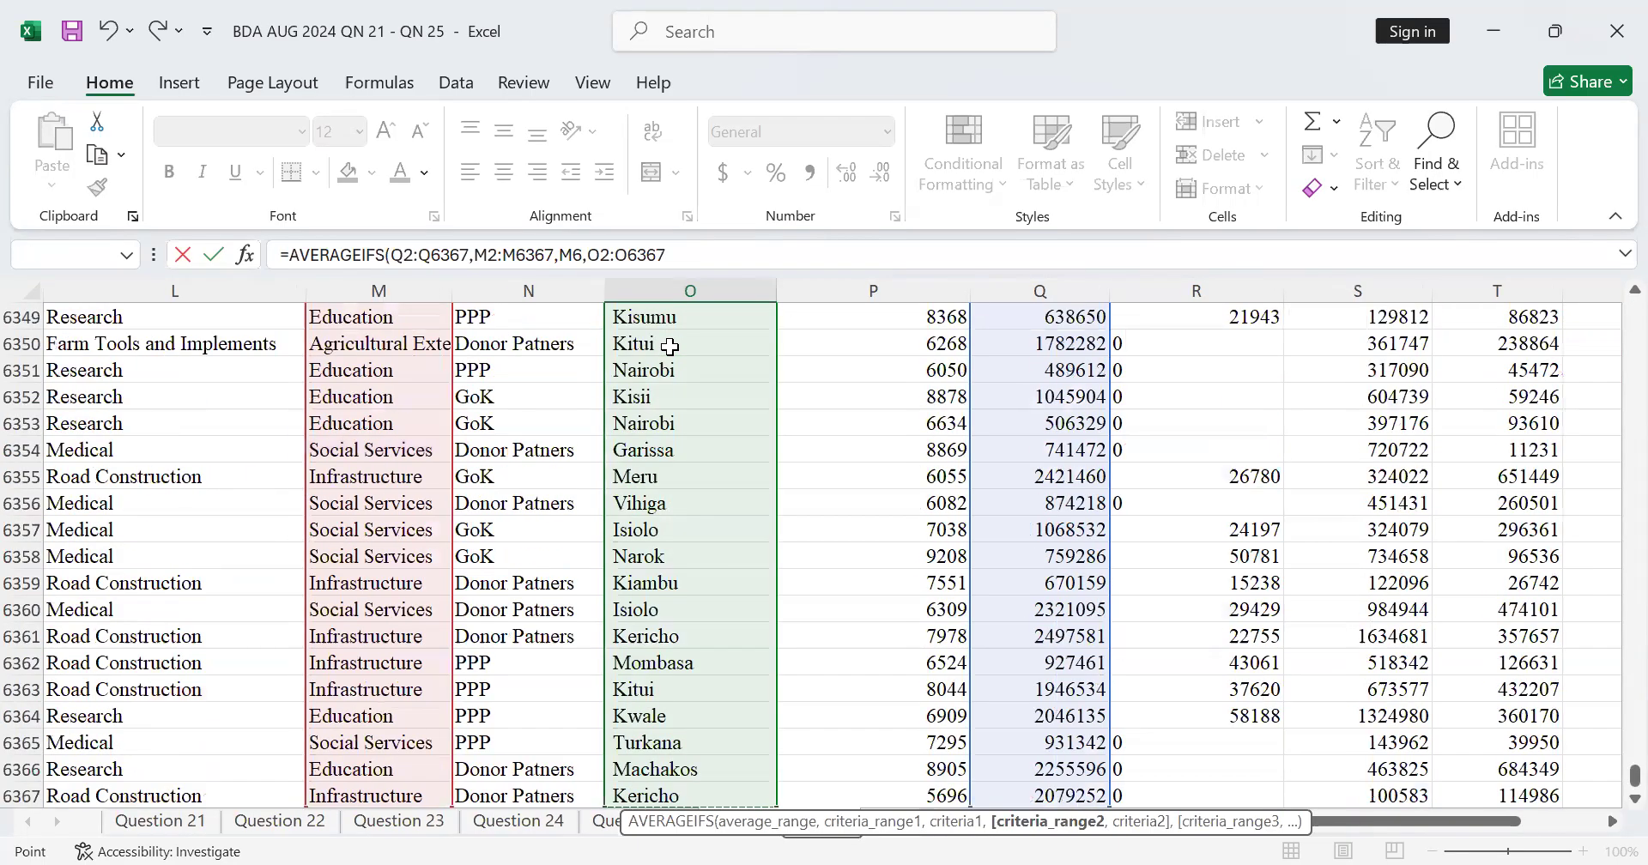
scroll(717, 443, "up", 3)
scroll(717, 443, "up", 2)
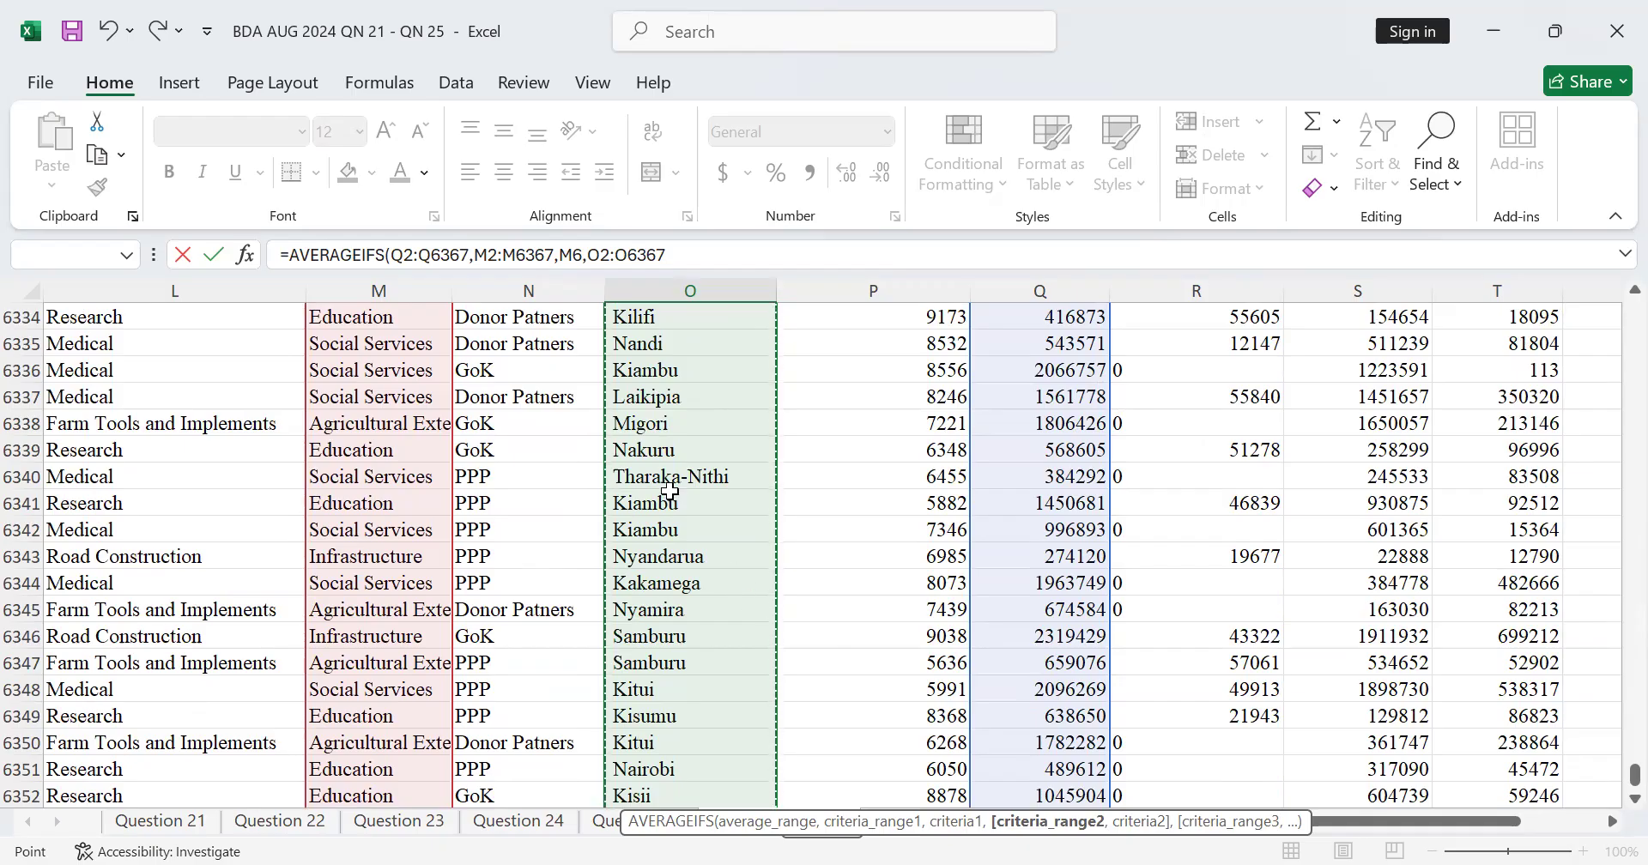
scroll(677, 496, "up", 3)
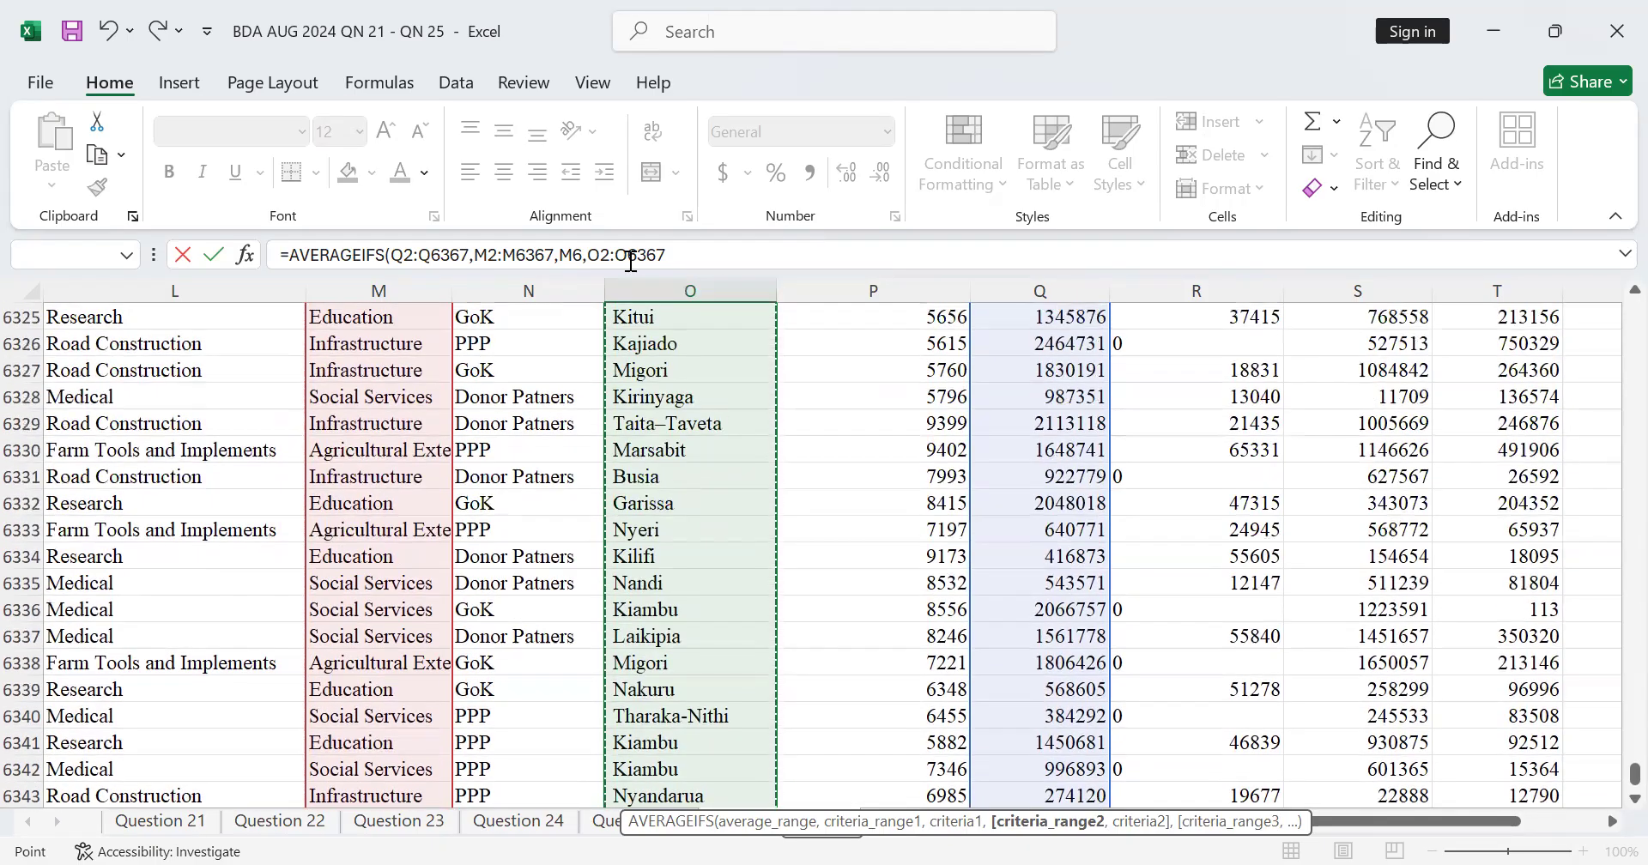
left_click(672, 259)
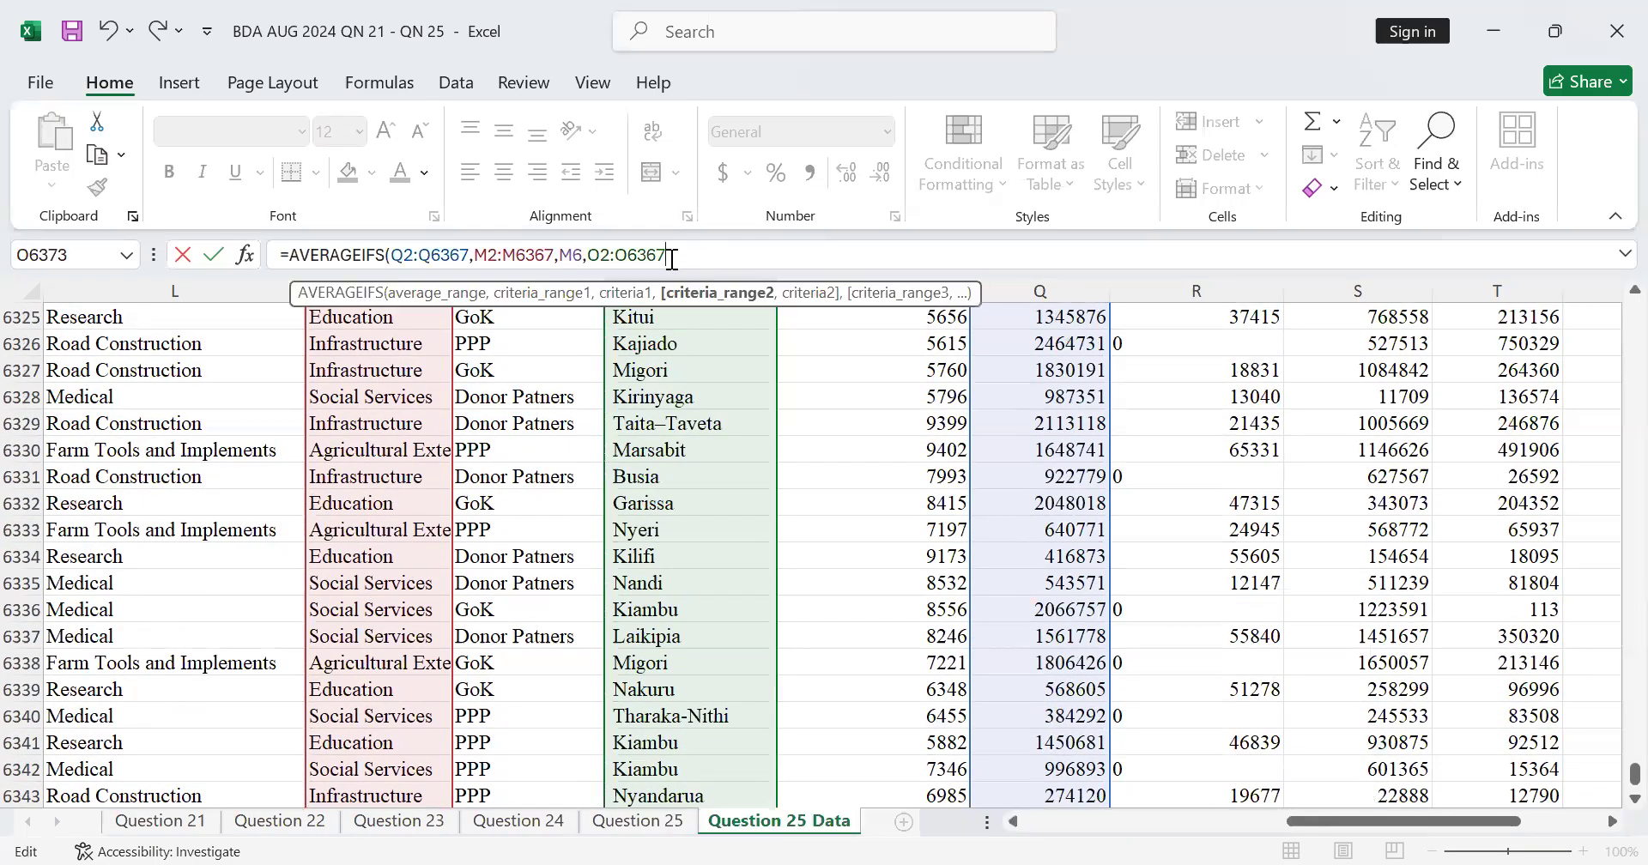
type(",")
Step: Set the second criterion to the Nandi cell O6294 and complete the AVERAGEIFS formula in O6373
scroll(674, 515, "up", 3)
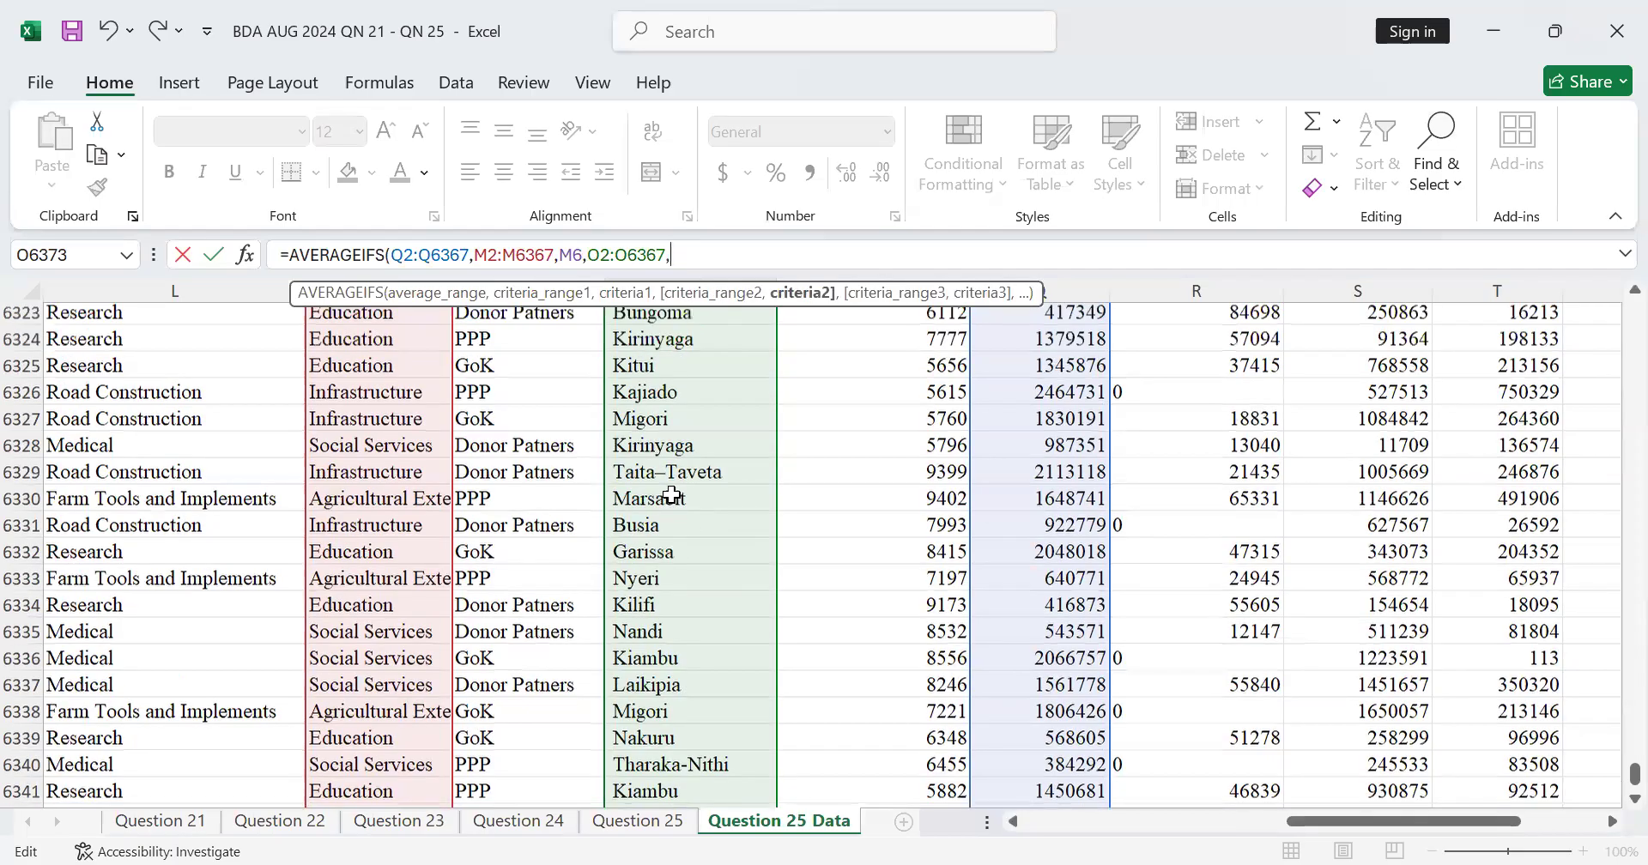
scroll(702, 439, "up", 4)
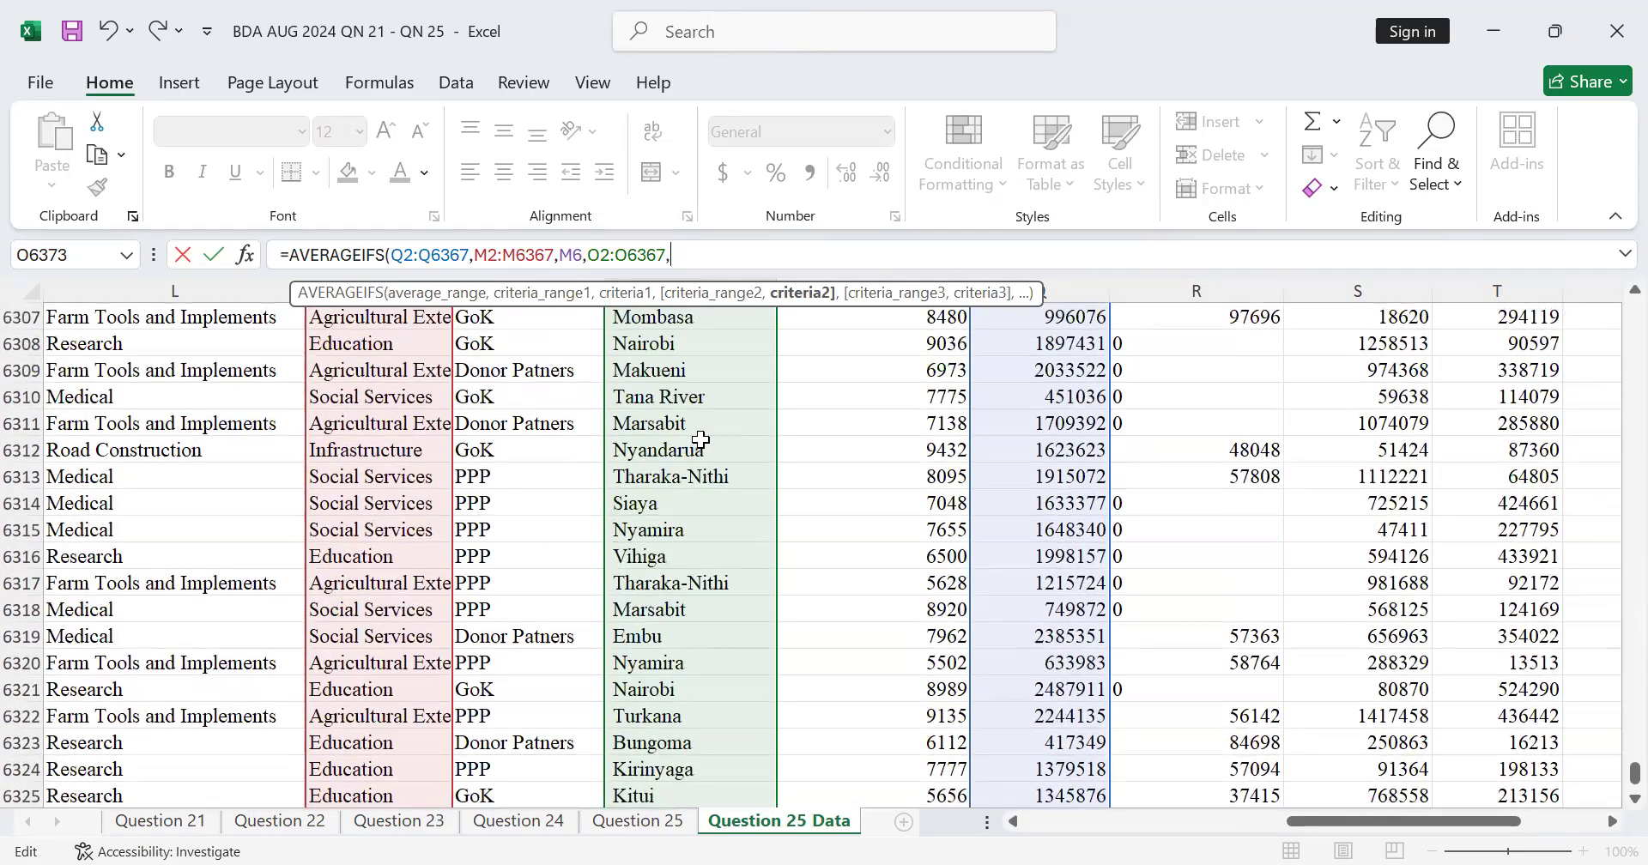
scroll(702, 440, "up", 5)
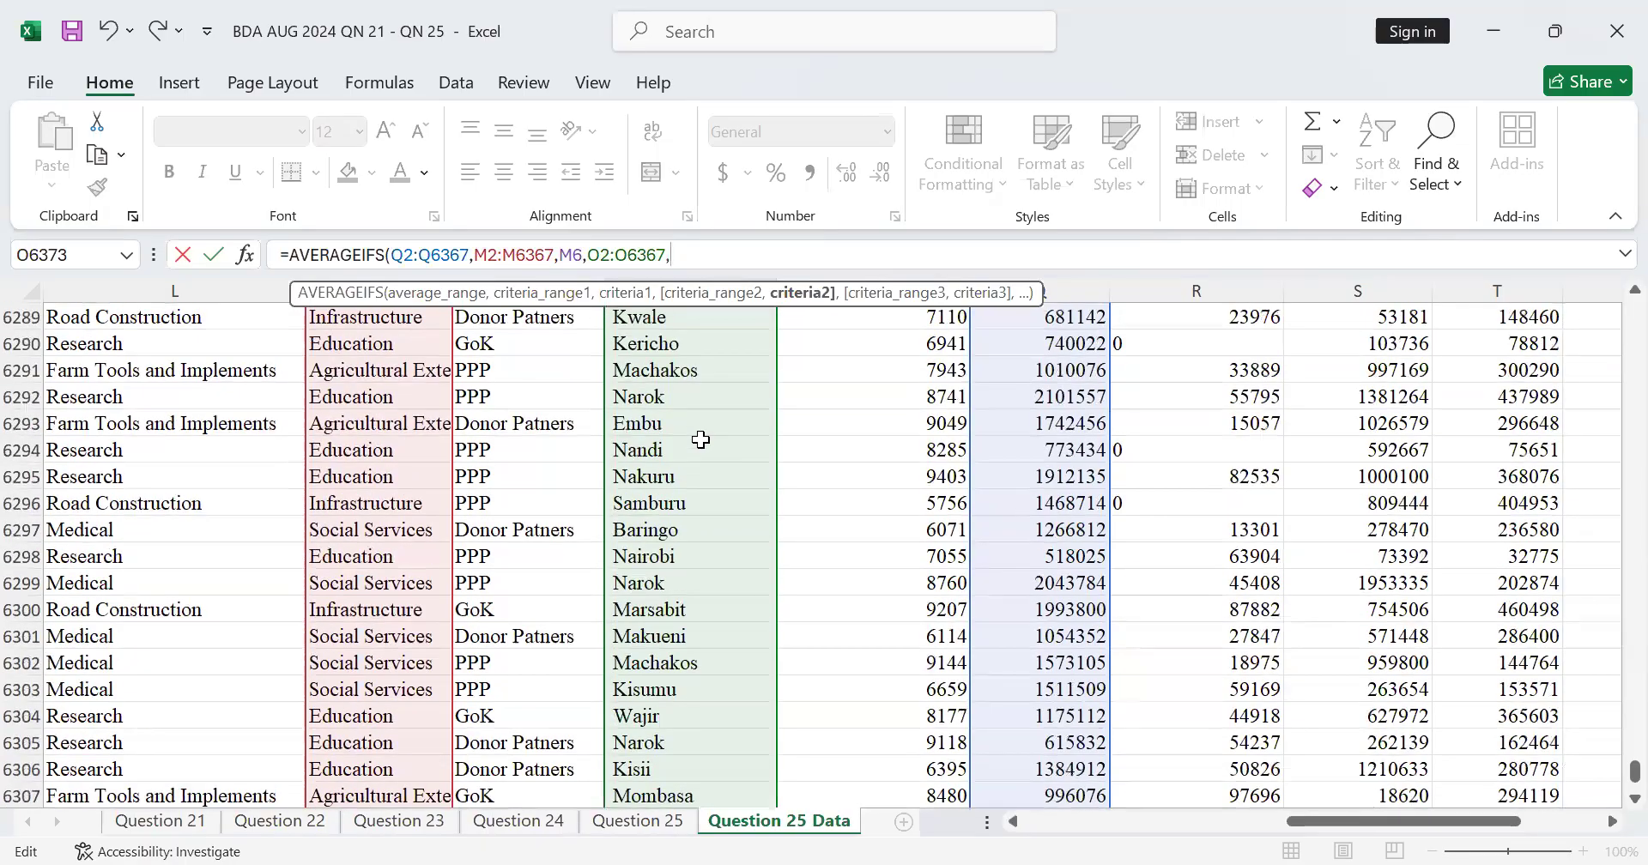
left_click(667, 446)
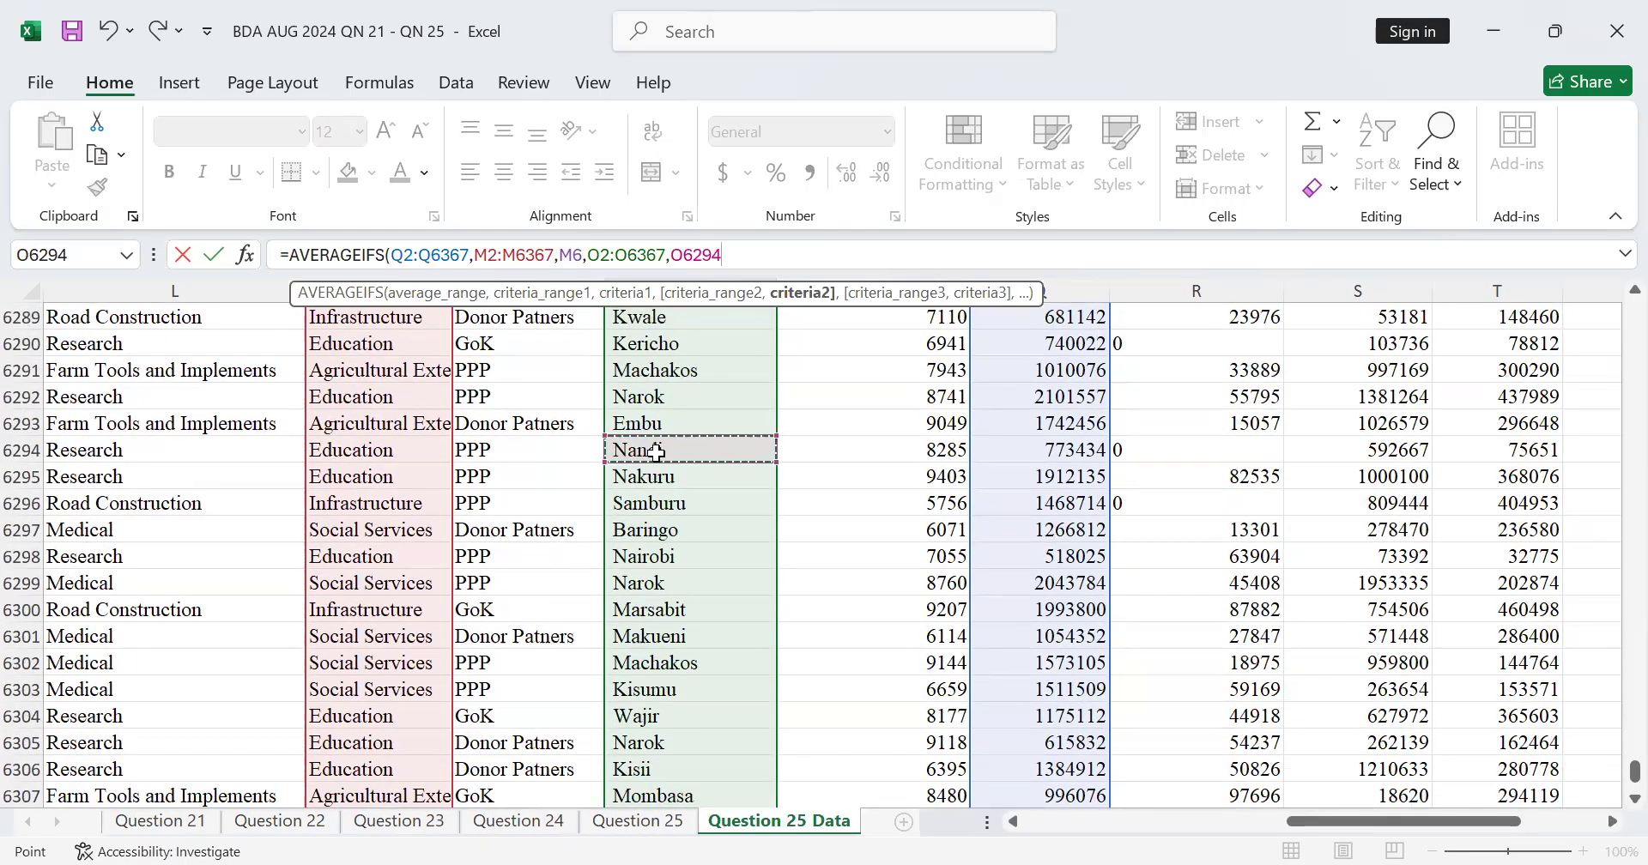
type("(")
key("Return")
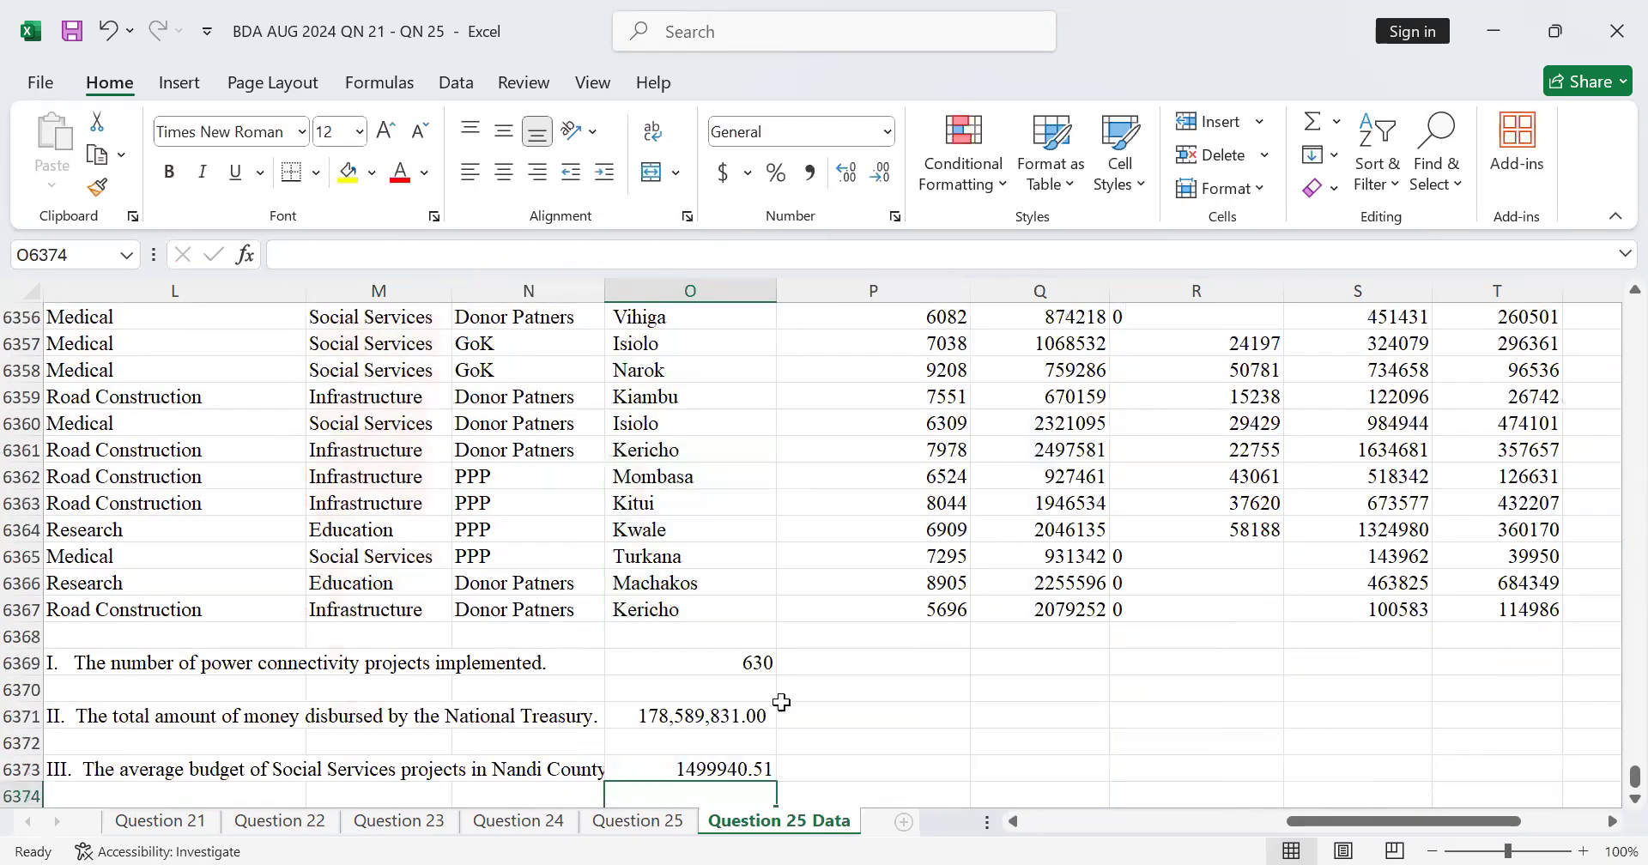
Step: Check the three calculated answers below the data and save the workbook
scroll(773, 670, "down", 5)
scroll(763, 617, "up", 2)
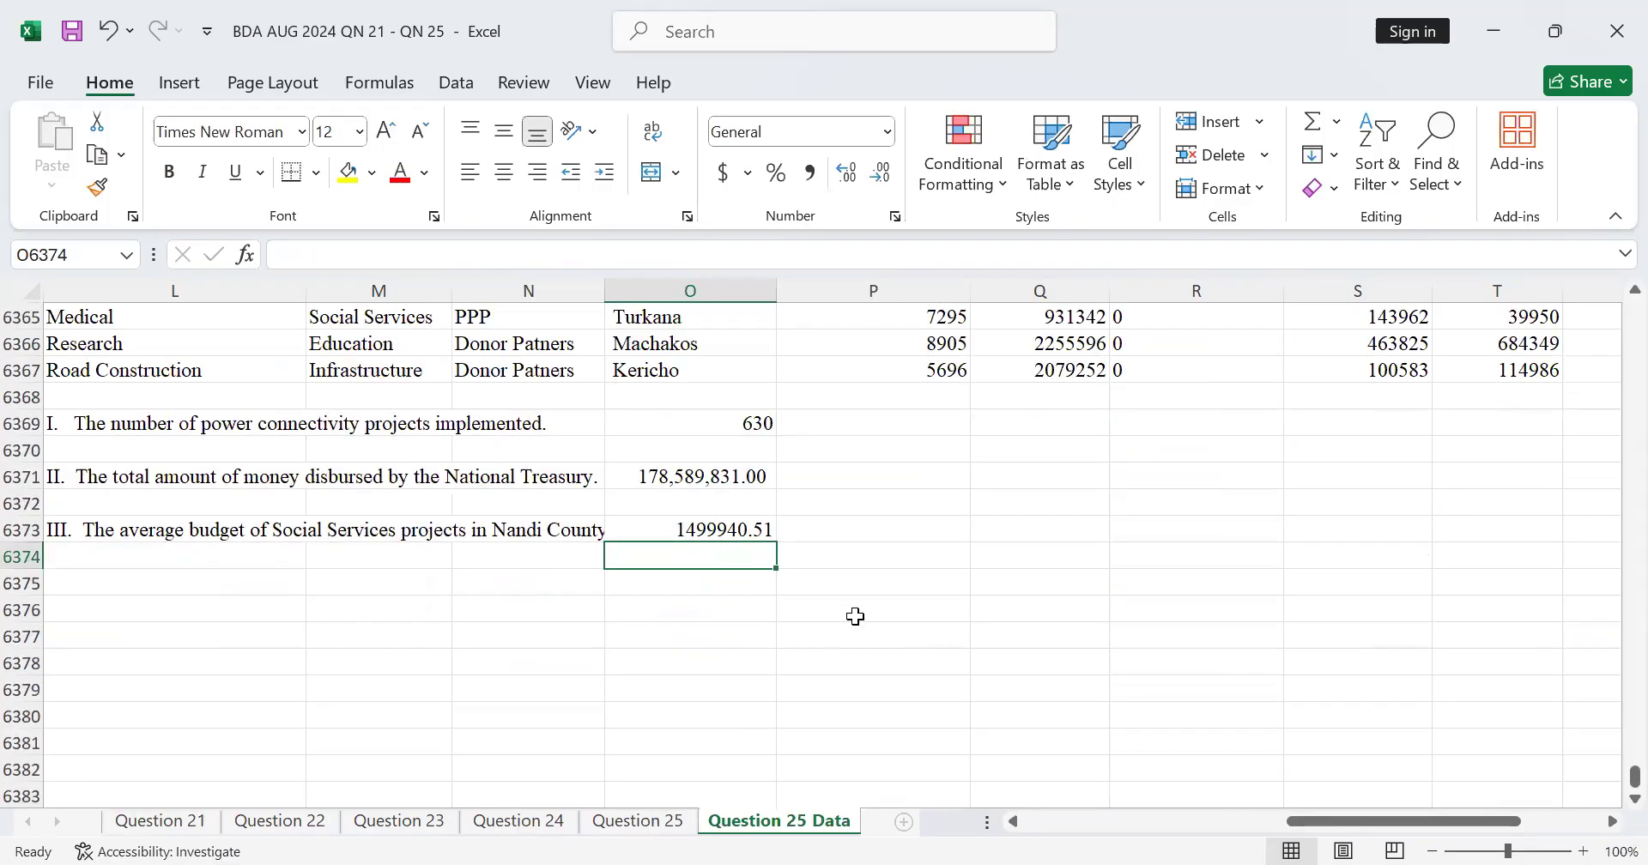
scroll(879, 558, "up", 7)
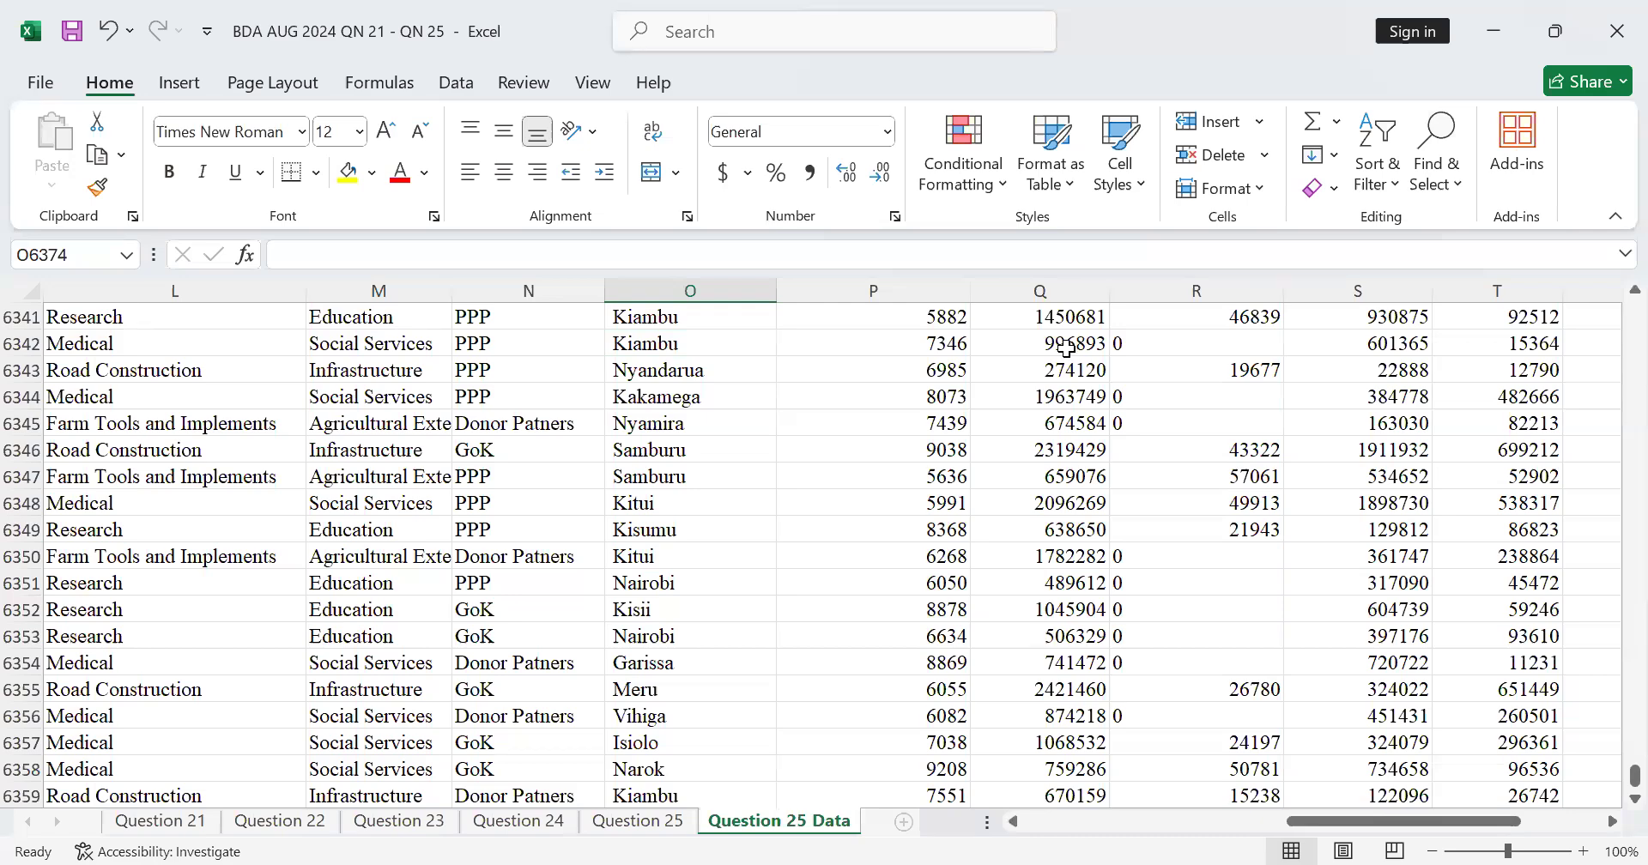
scroll(821, 612, "down", 3)
scroll(810, 594, "up", 1)
scroll(810, 594, "down", 5)
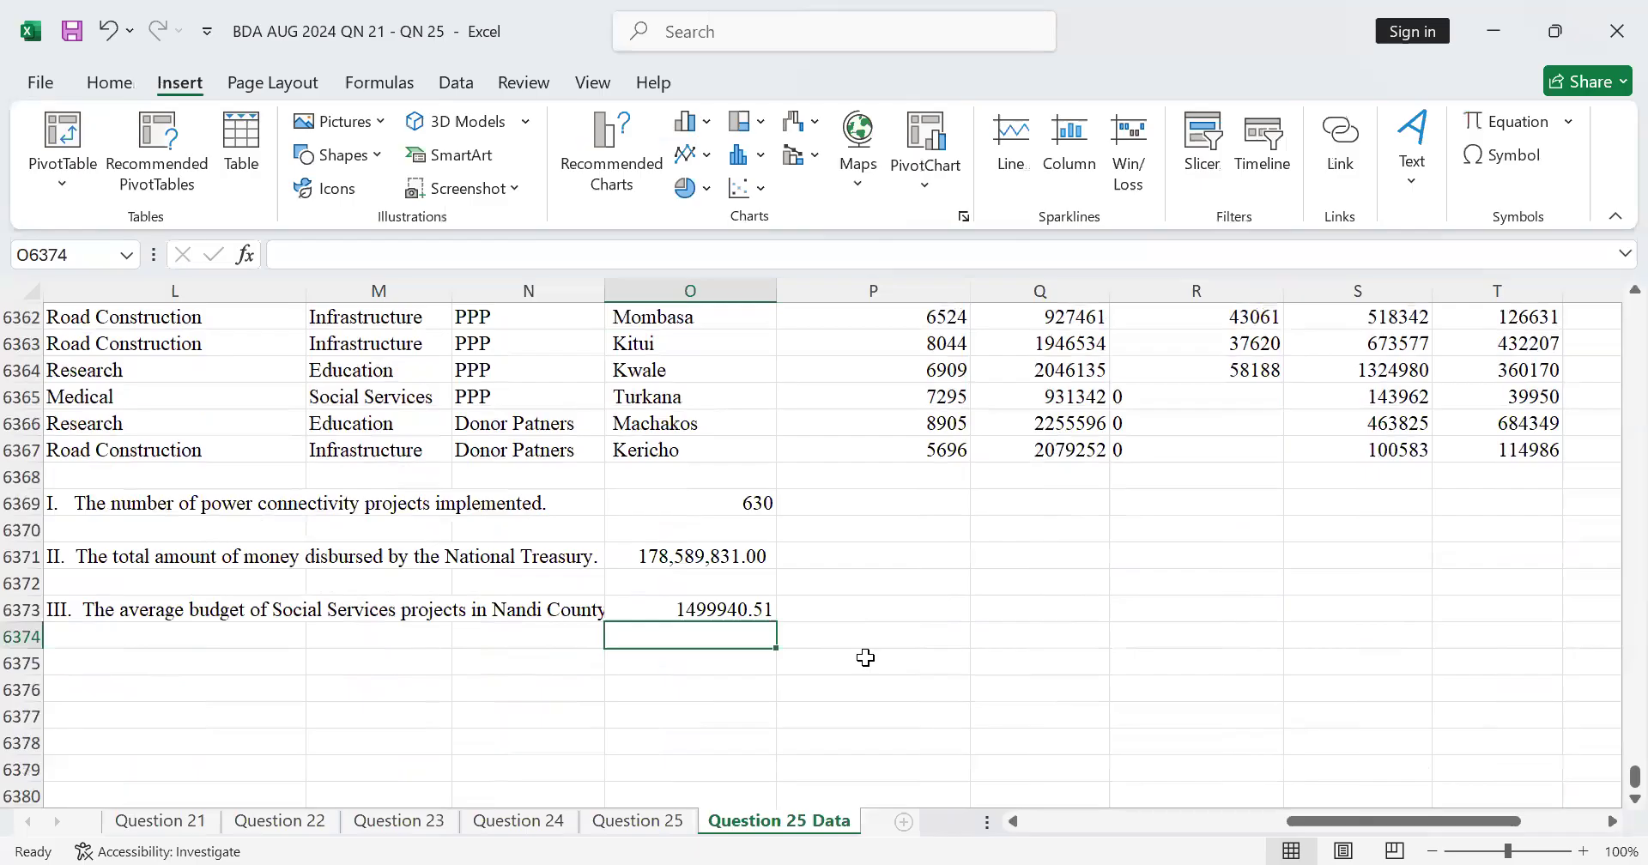
scroll(864, 656, "up", 2)
left_click(72, 31)
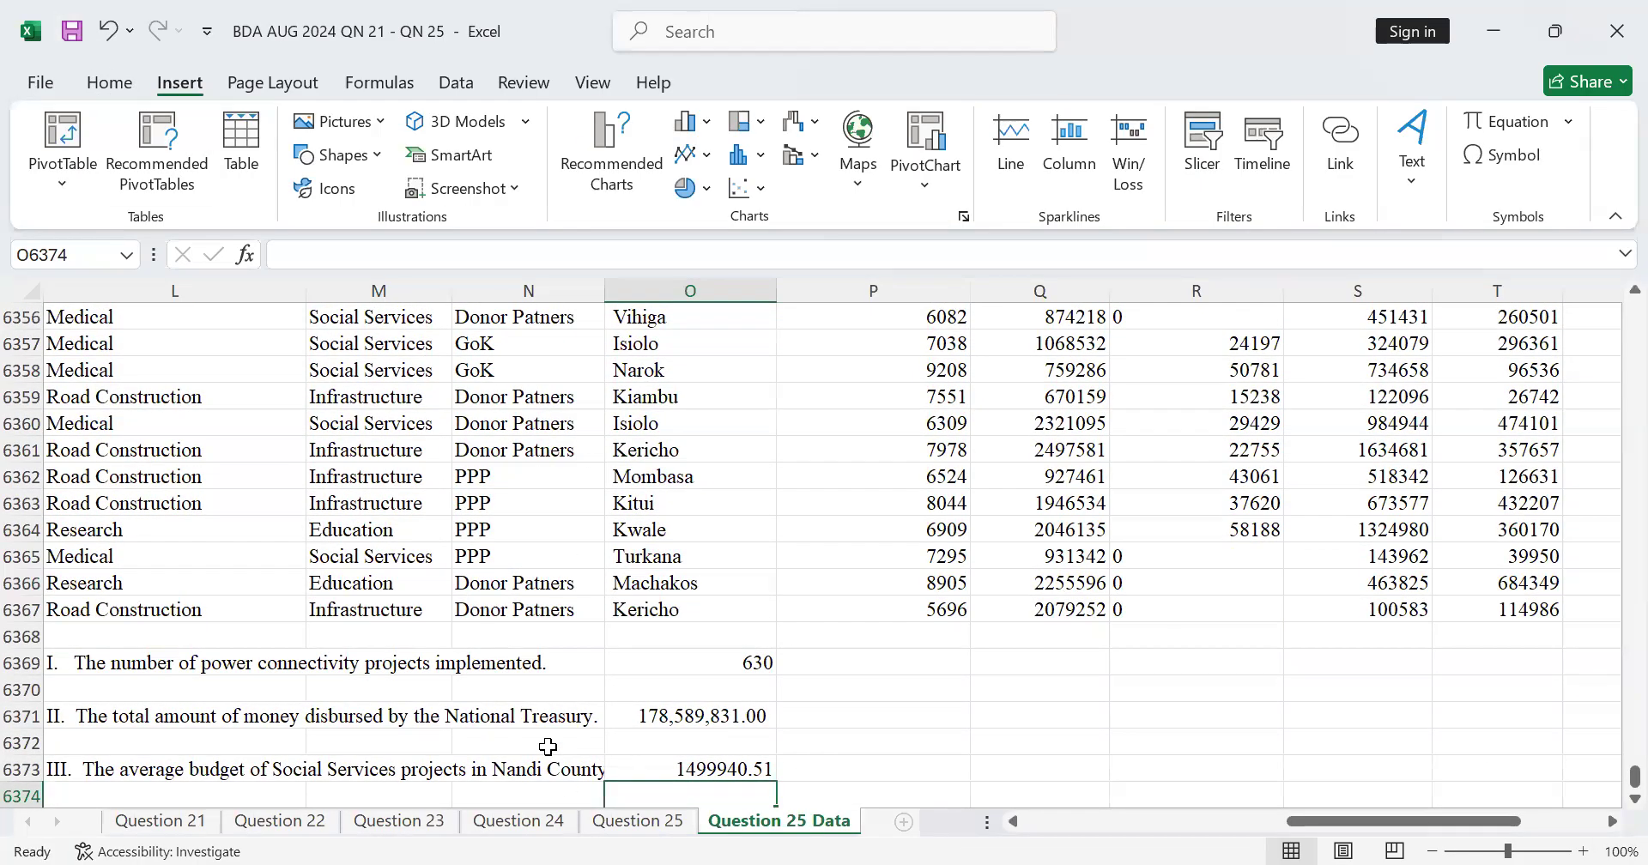
scroll(453, 667, "down", 2)
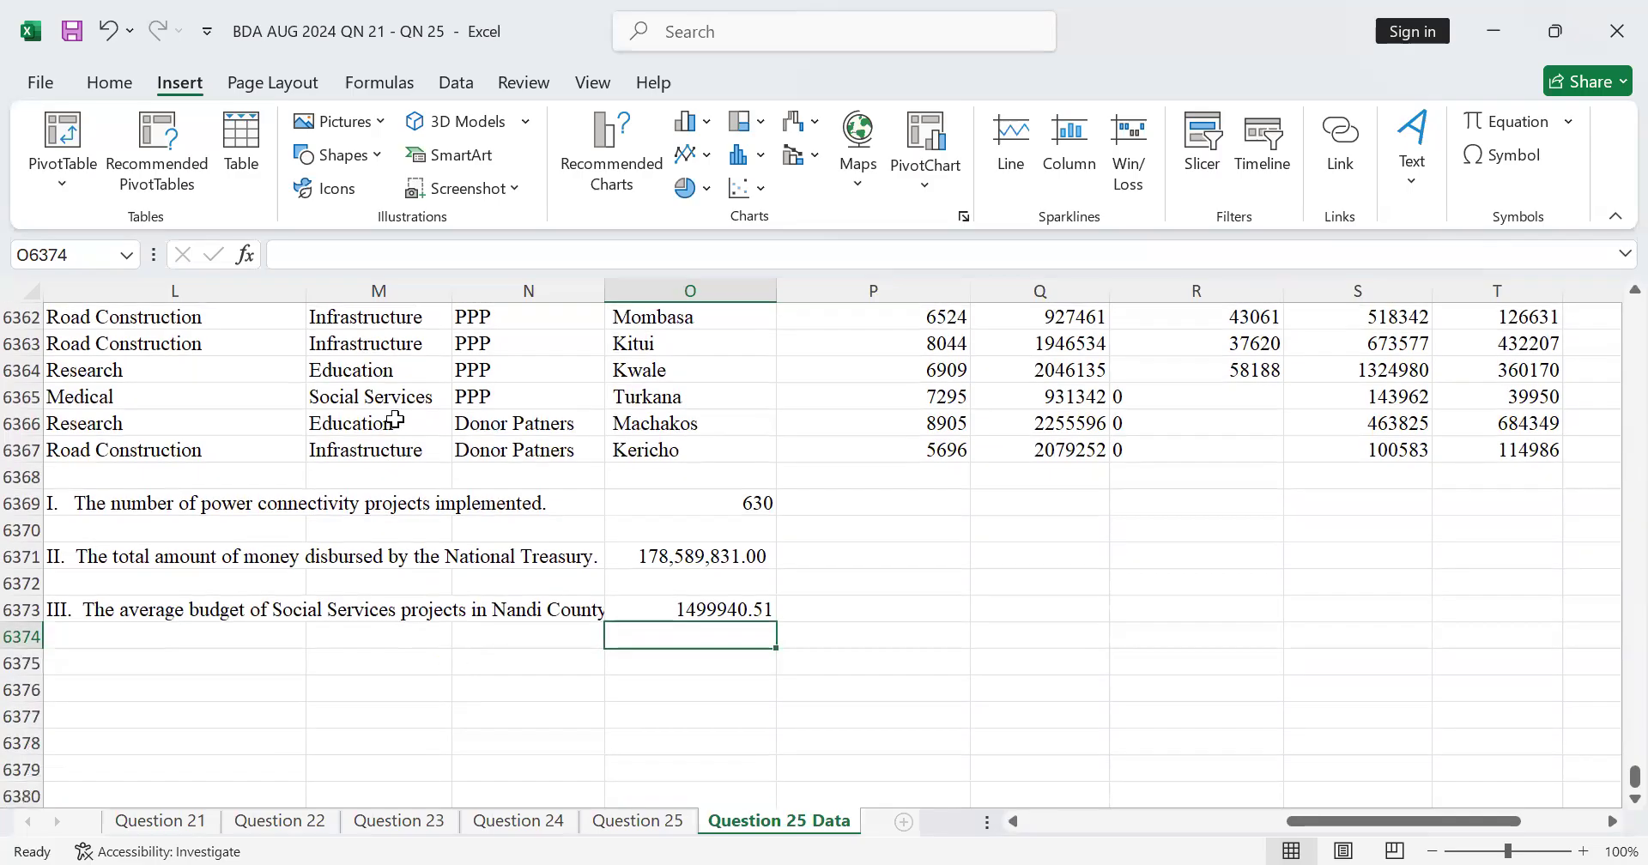
scroll(395, 419, "up", 1)
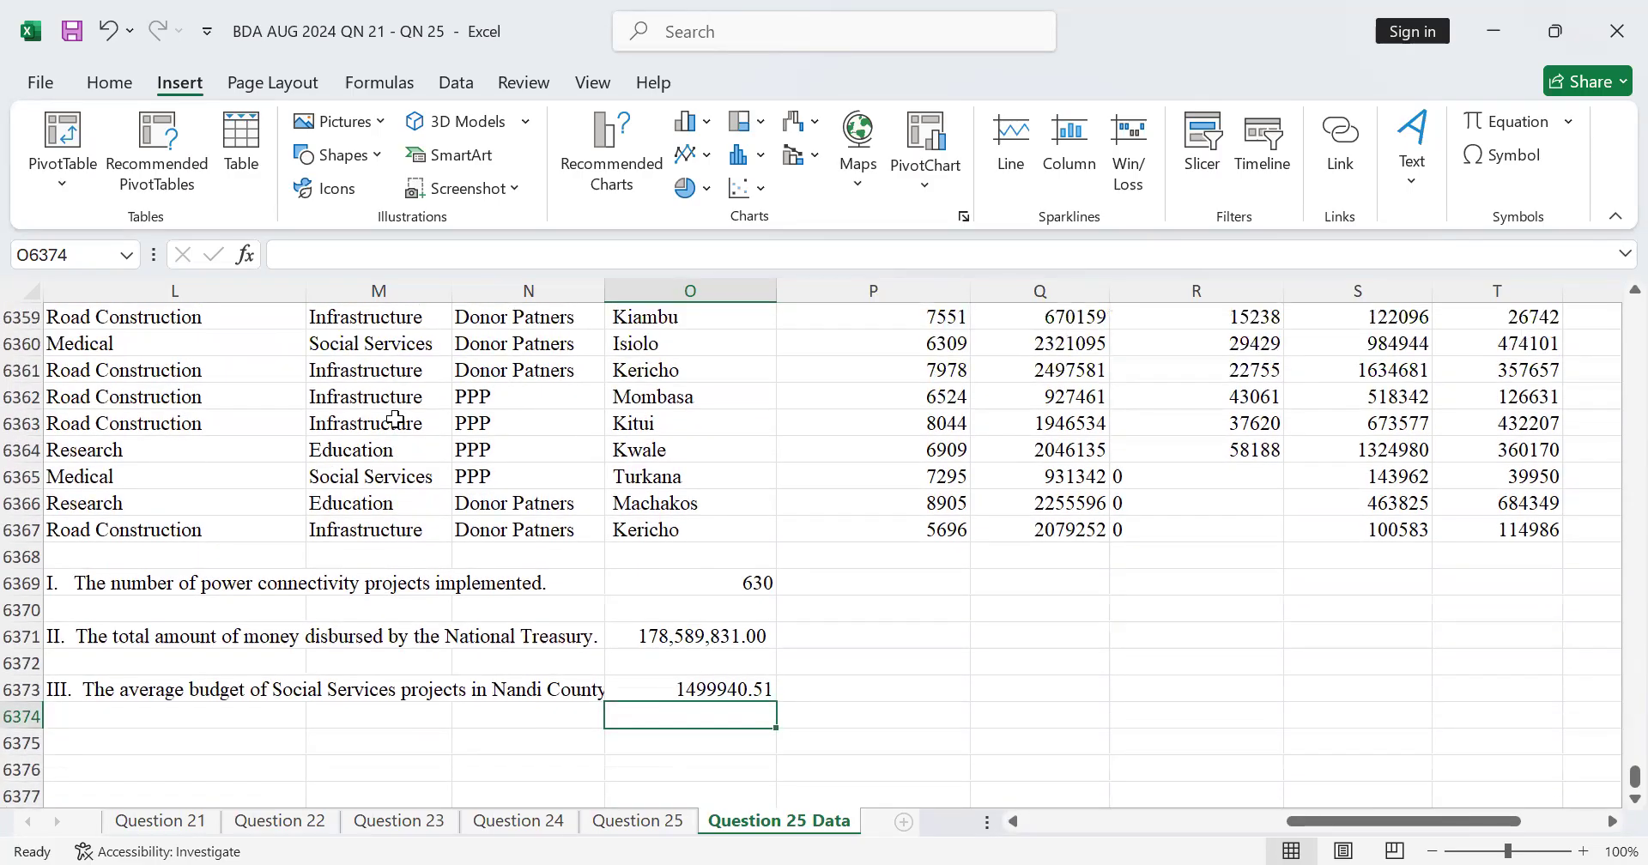
left_click(73, 40)
Step: Link L6376 on the Question 25 Data sheet to the part (b) pivot summaries heading in B23 of the Question 25 sheet
left_click(676, 825)
scroll(471, 481, "down", 2)
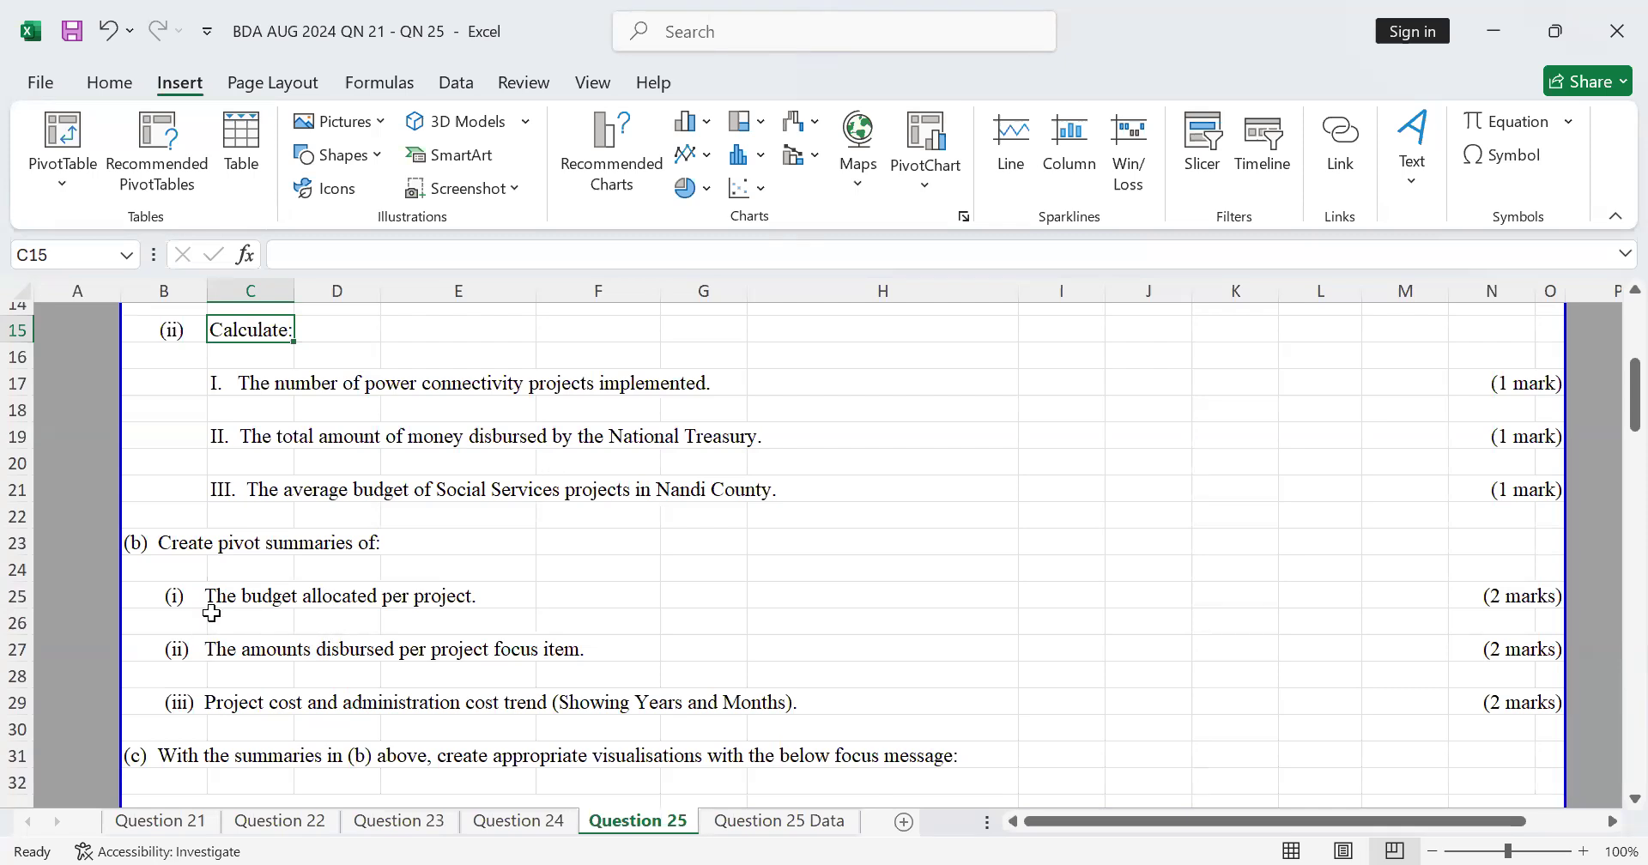
scroll(235, 482, "down", 2)
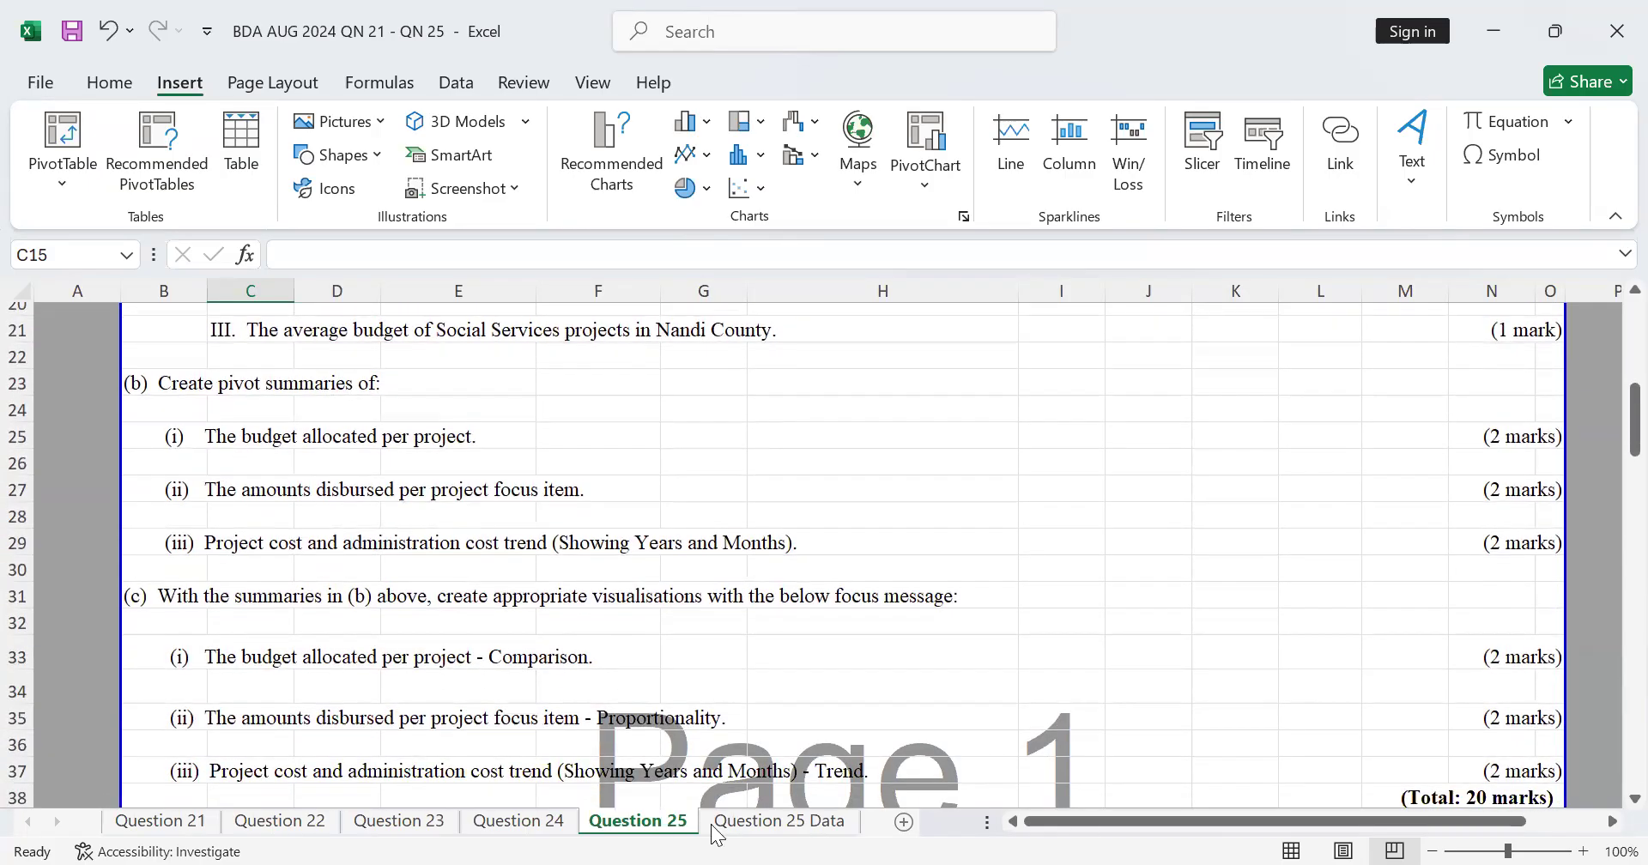
left_click(719, 822)
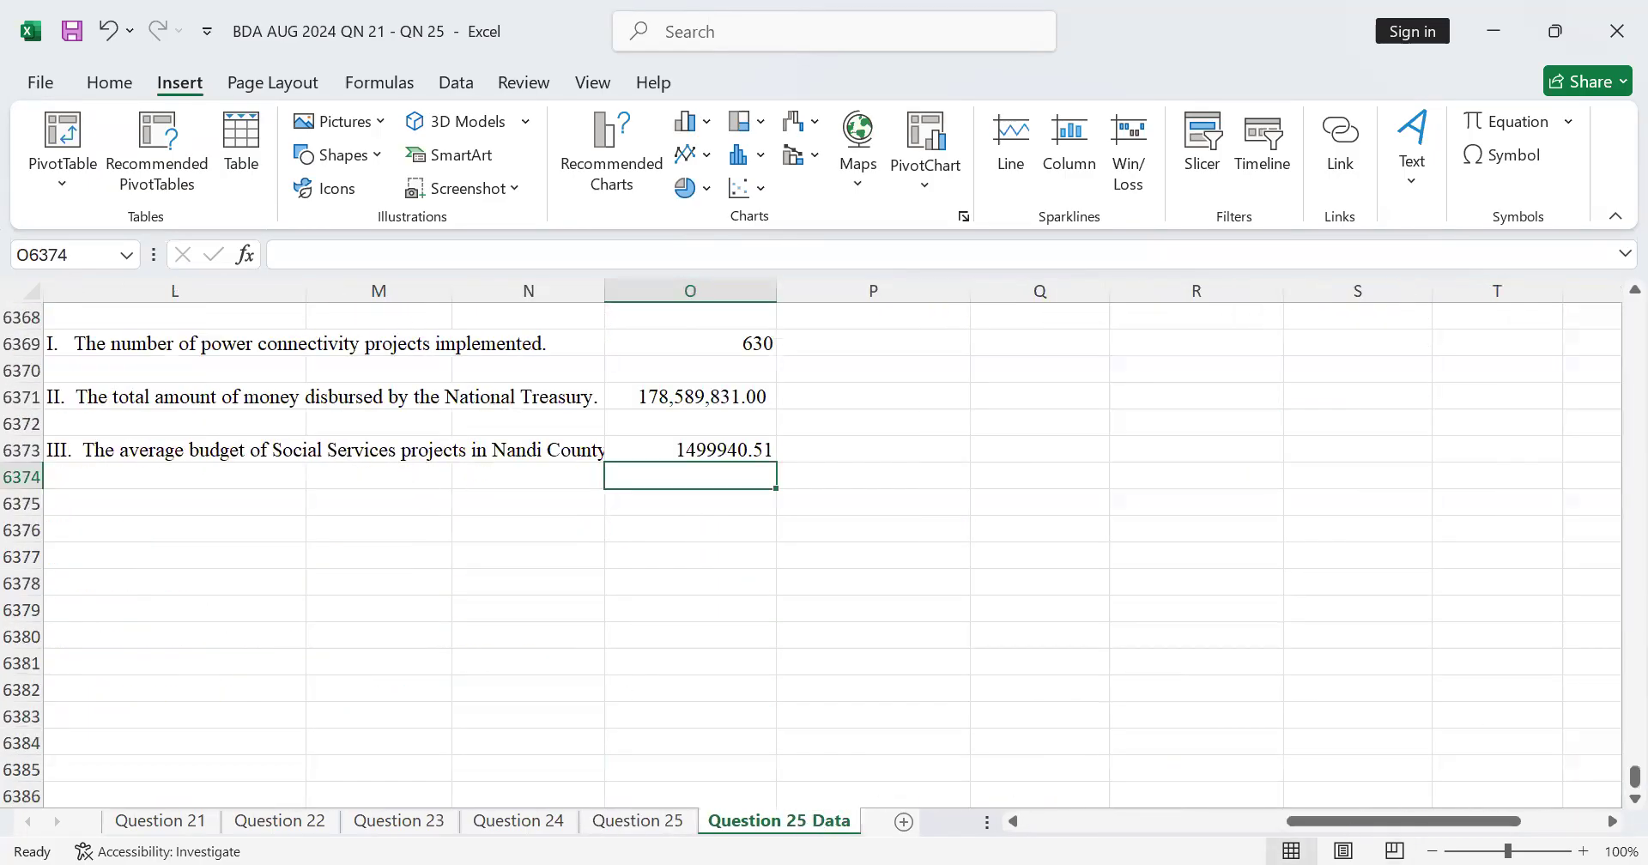
left_click(1163, 822)
left_click(1207, 534)
type("=")
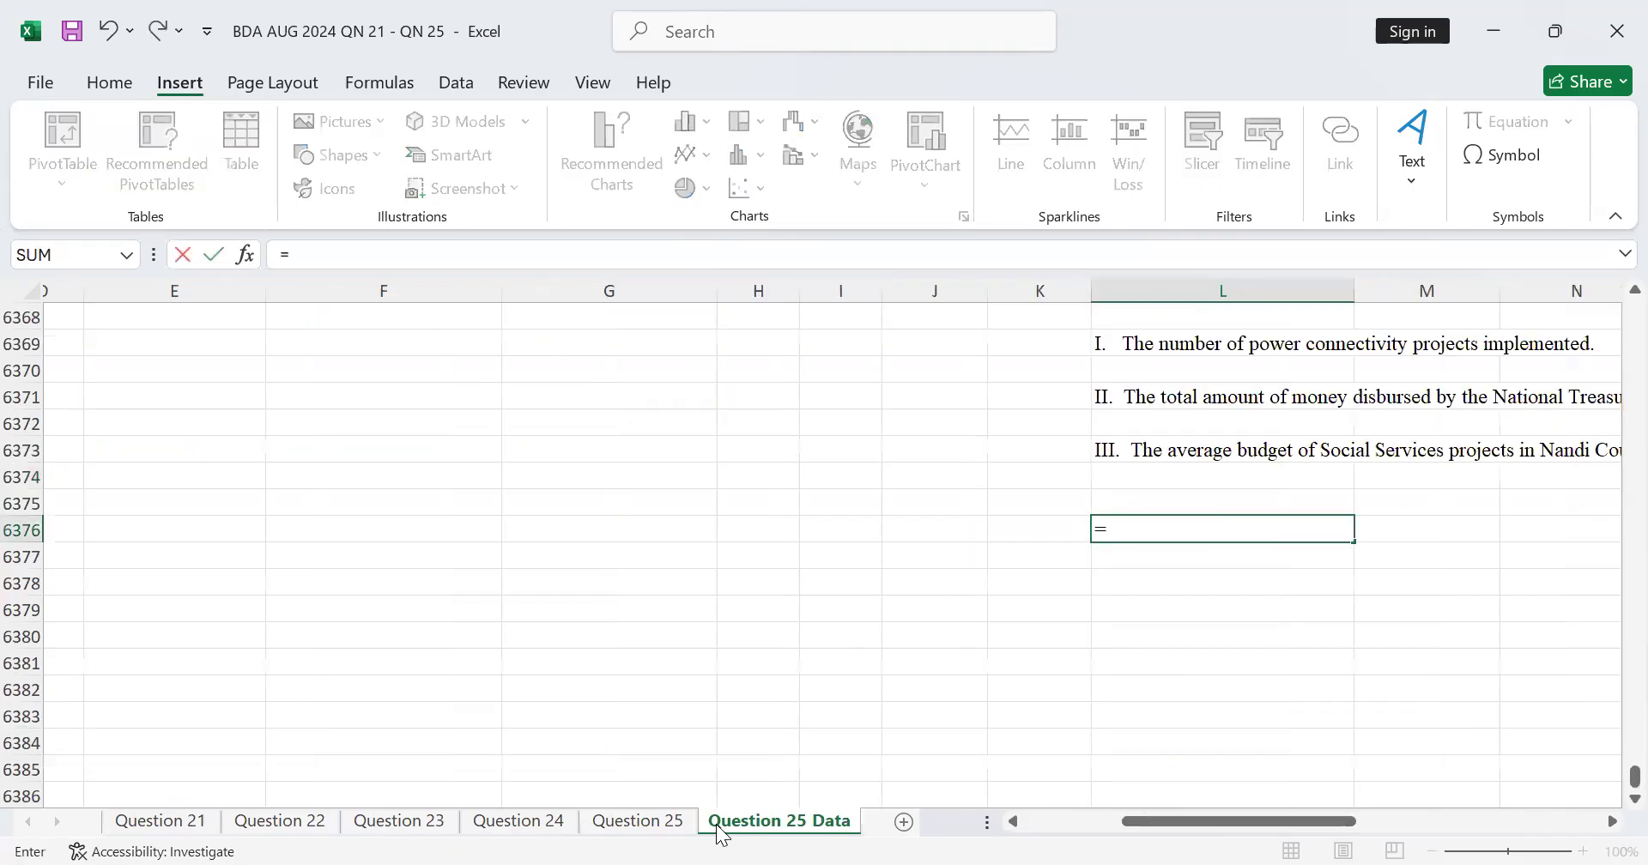
left_click(637, 822)
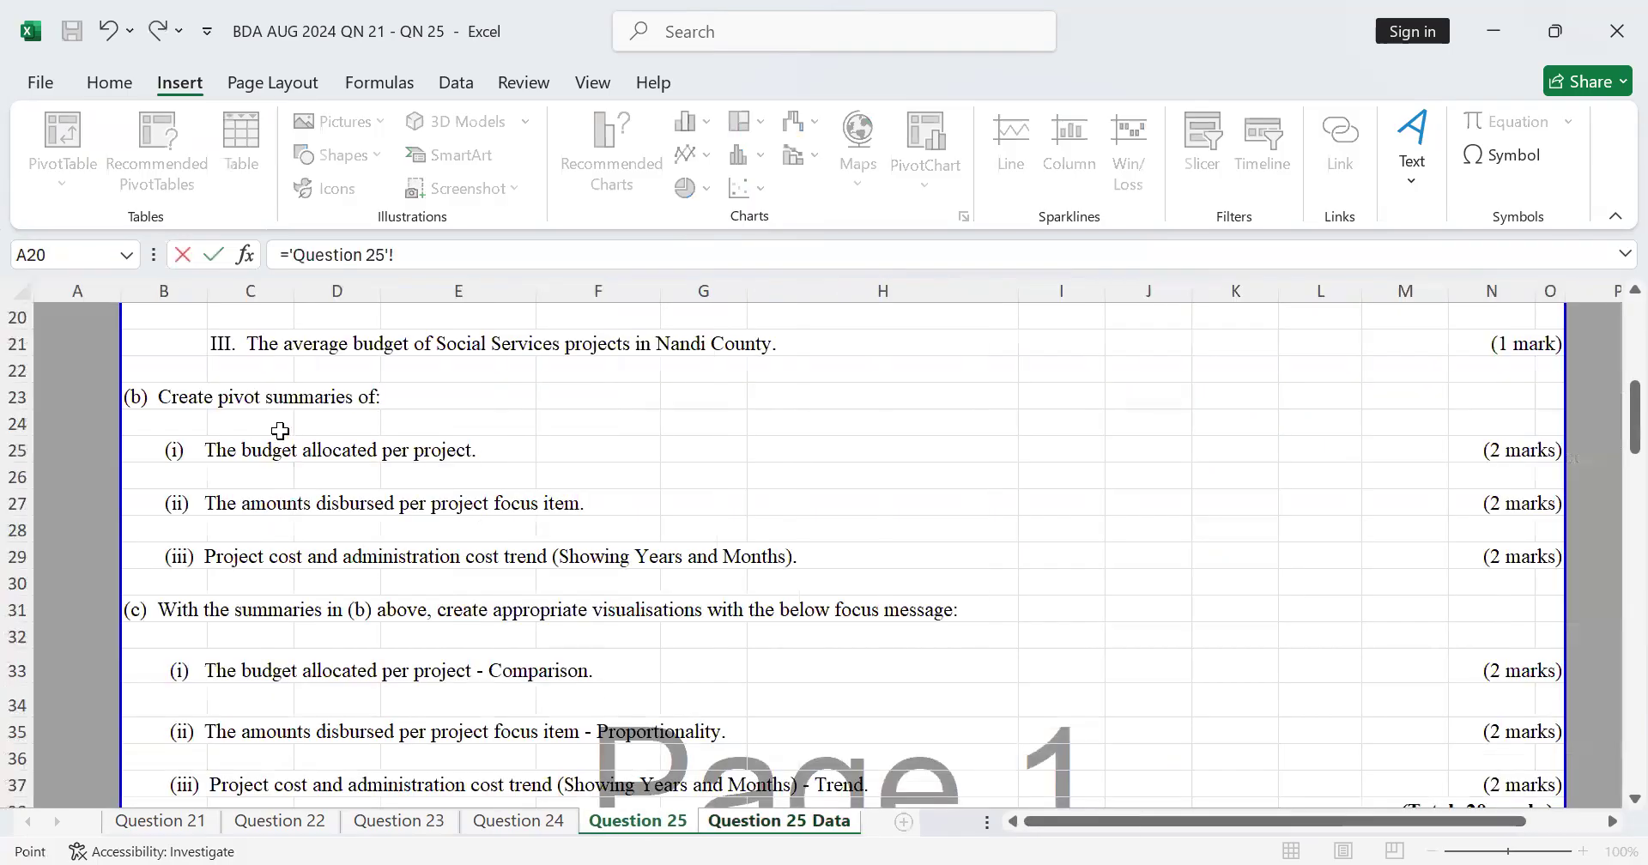
left_click(191, 398)
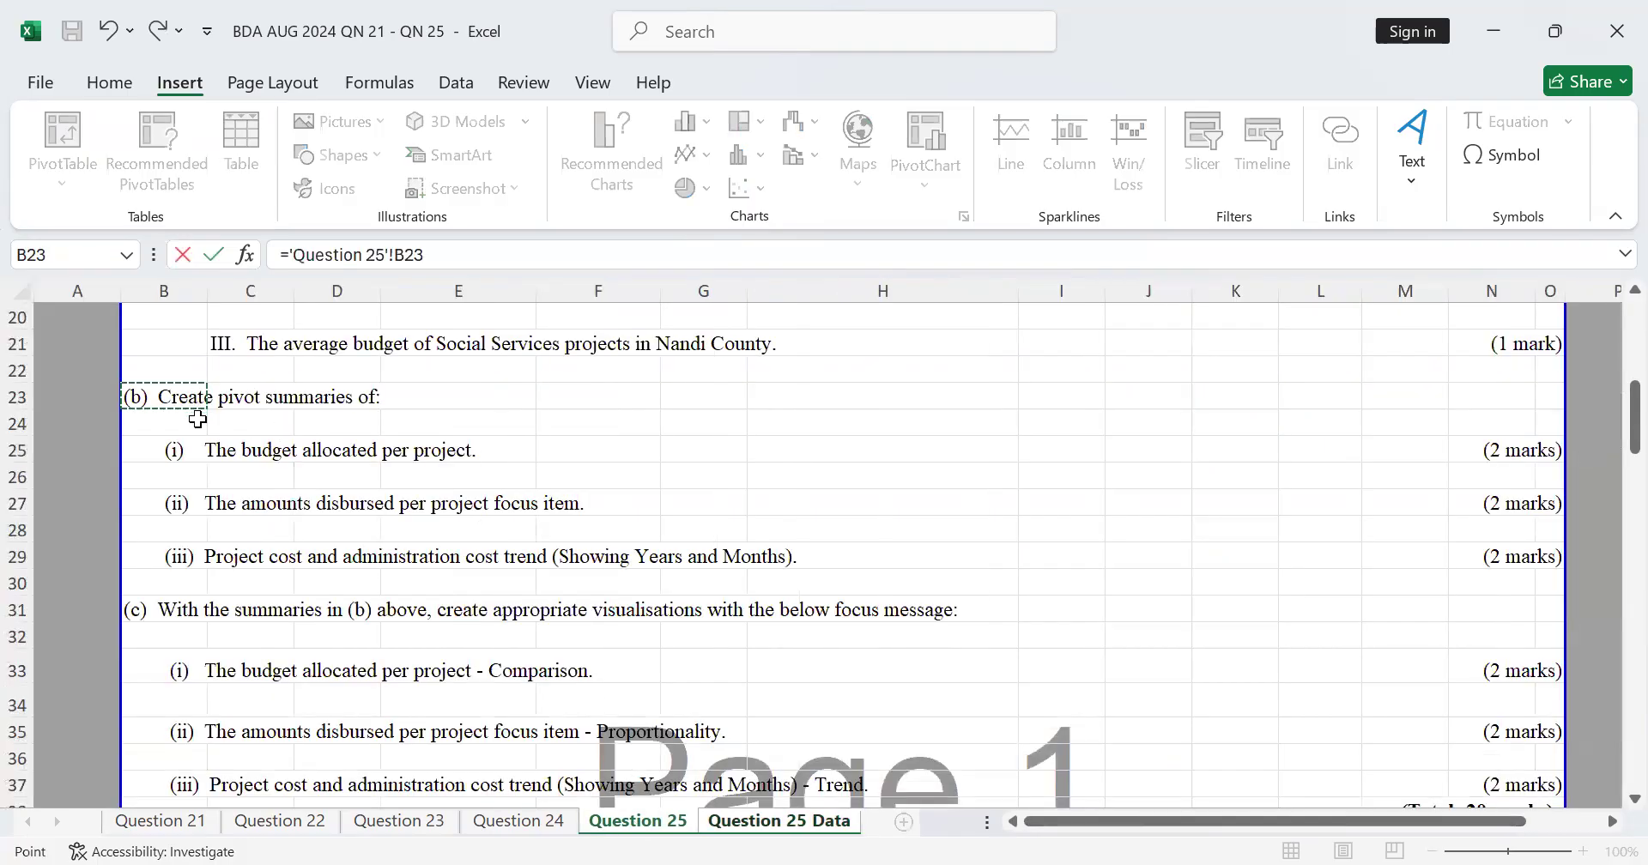
key("Return")
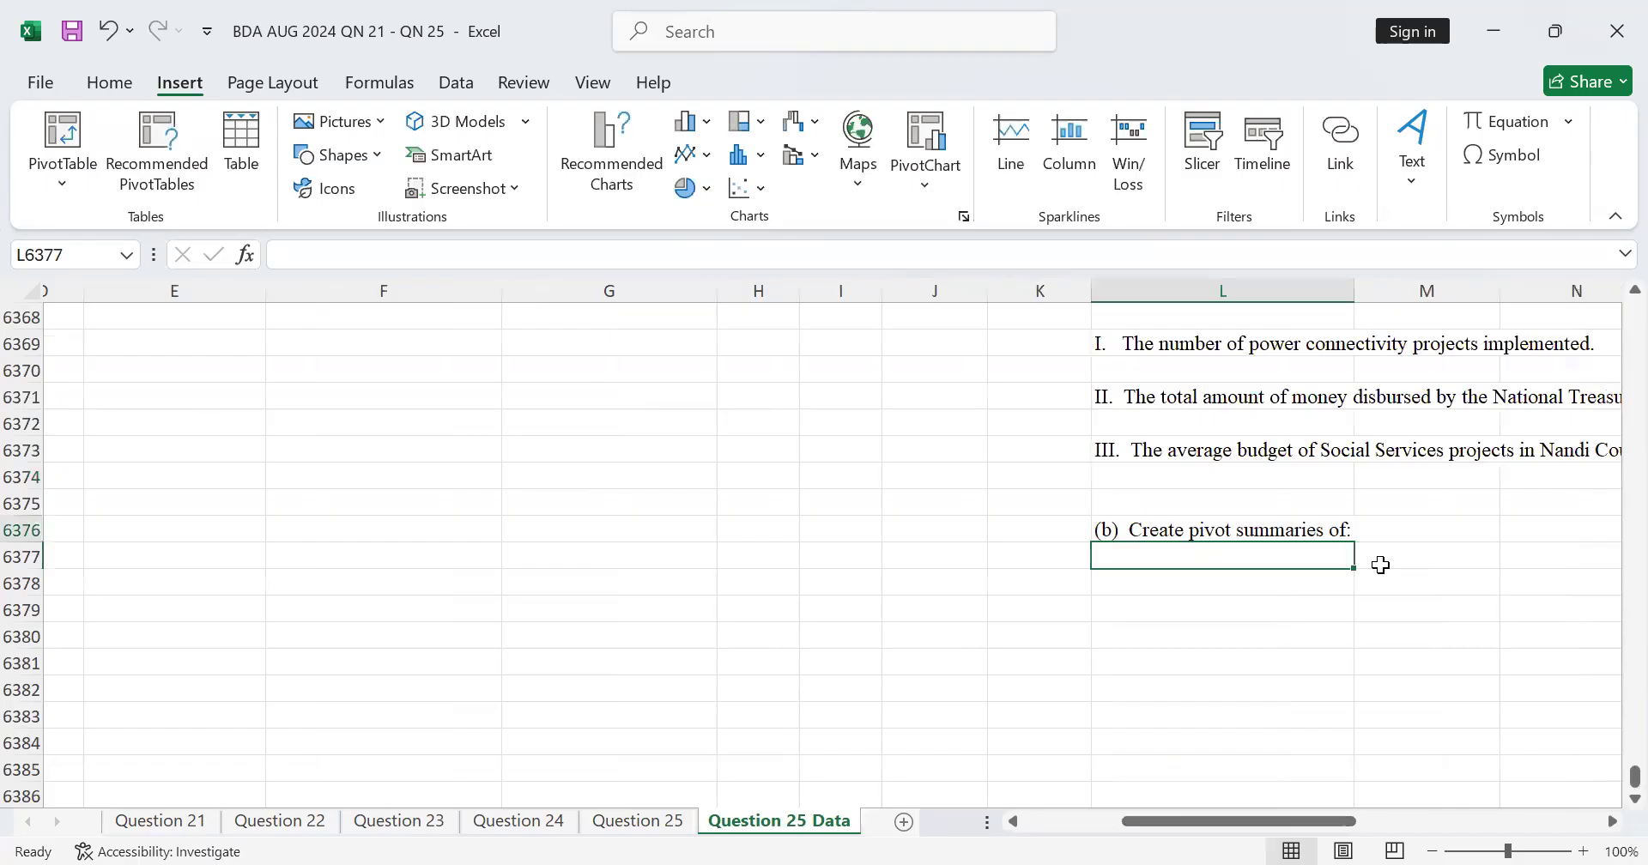
Step: Link L6377 to B25 of the Question 25 sheet, the item about the budget allocated per project
type("=")
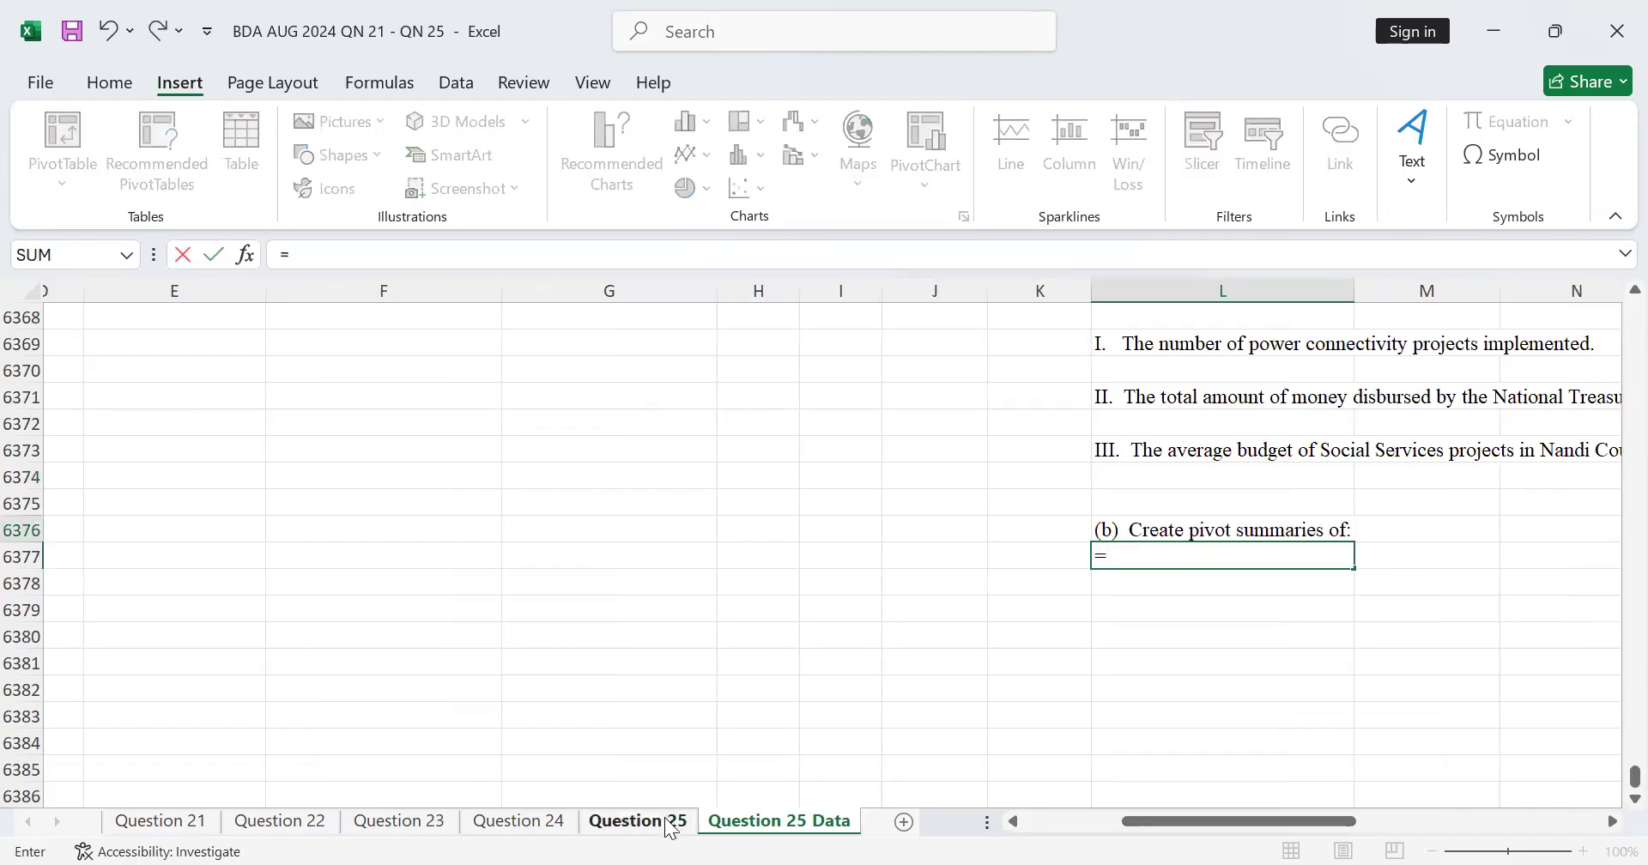
left_click(638, 821)
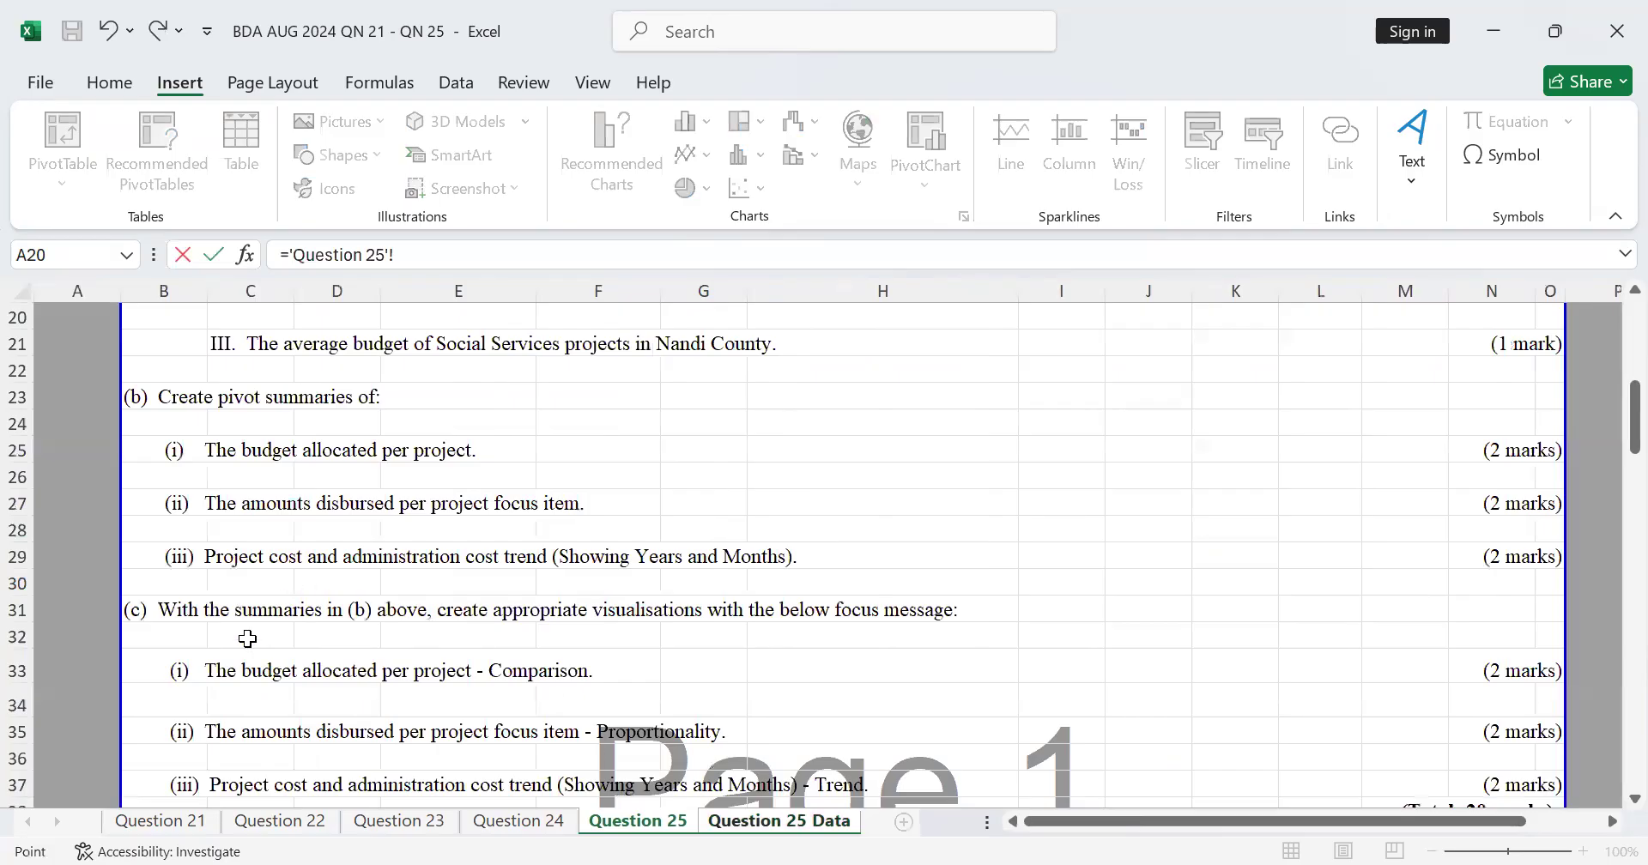
scroll(248, 638, "down", 1)
scroll(379, 523, "up", 1)
left_click(175, 452)
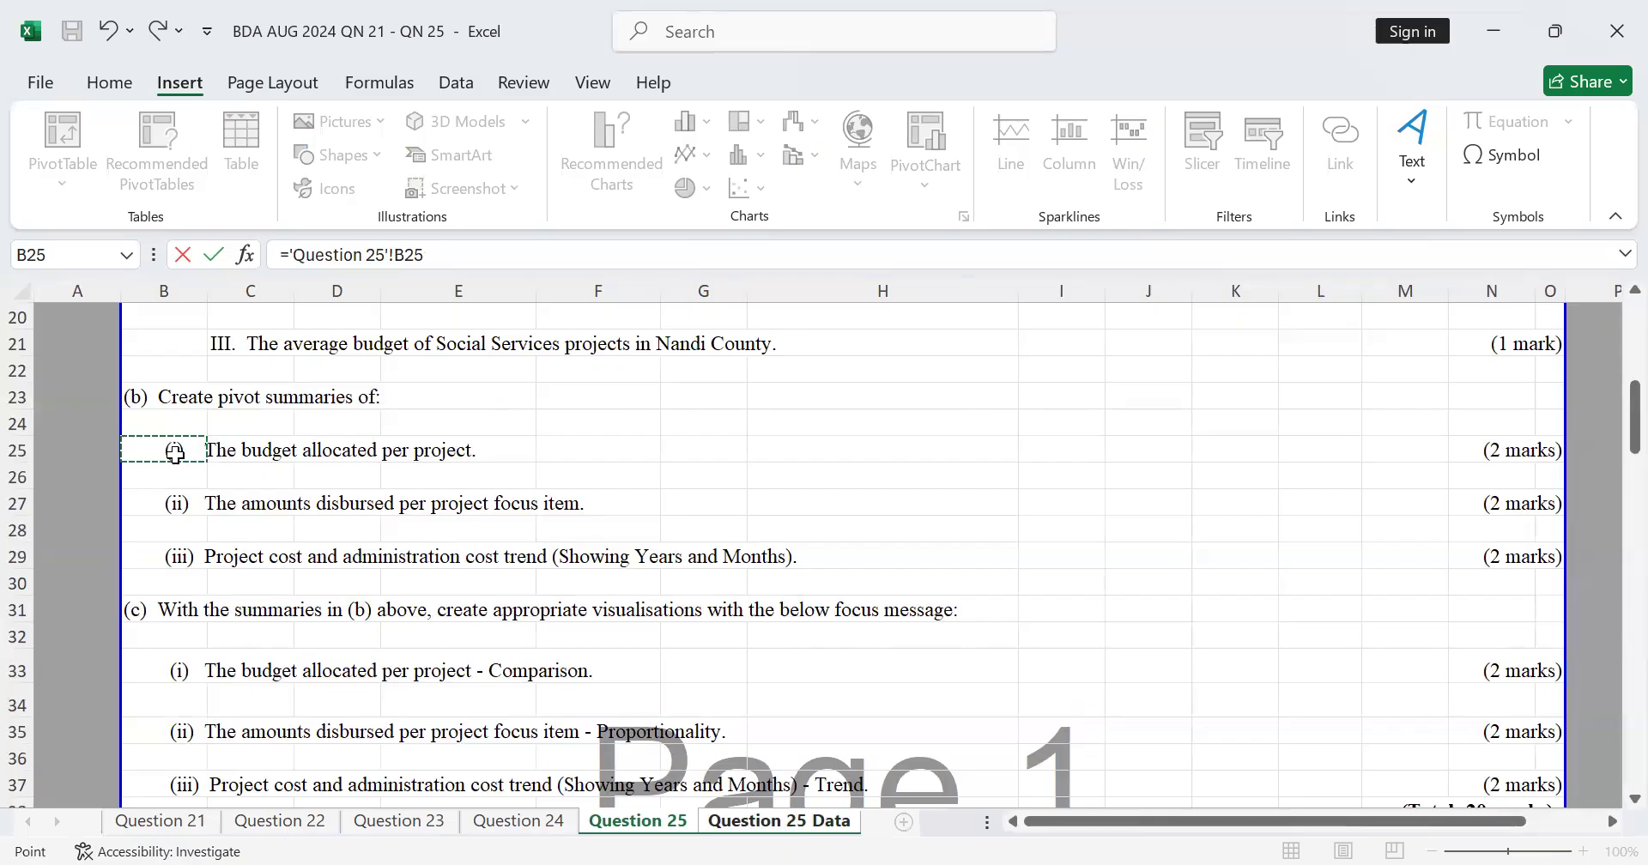
key("Return")
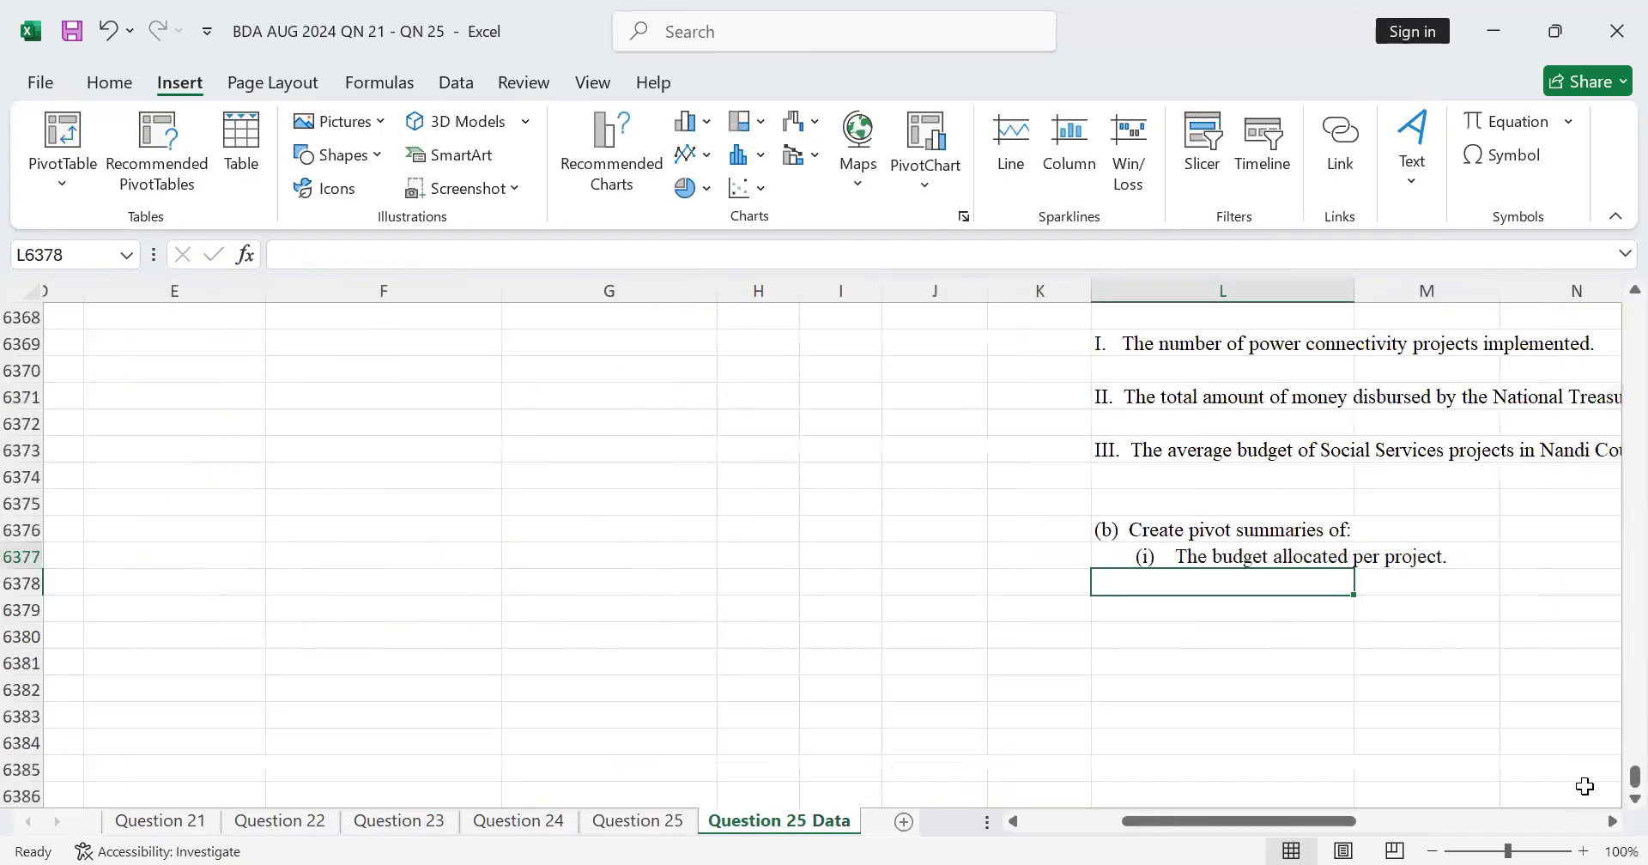
Step: Select columns J to W of the Question 25 Data sheet, from the Project ID header through Var Status down to the sheet's end
left_click(1610, 821)
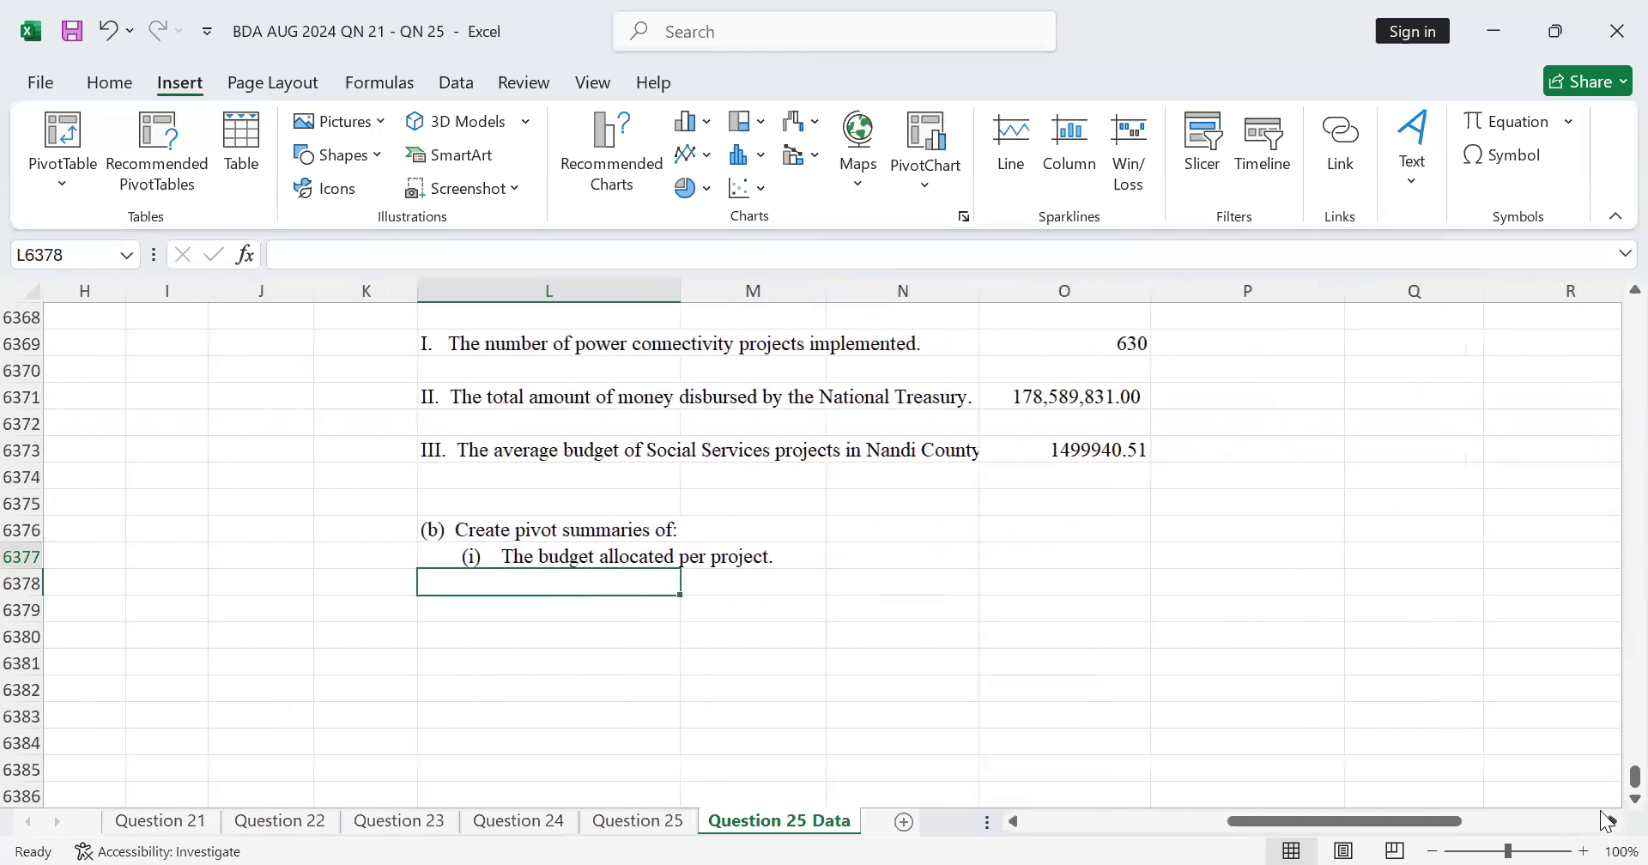
scroll(691, 601, "up", 2)
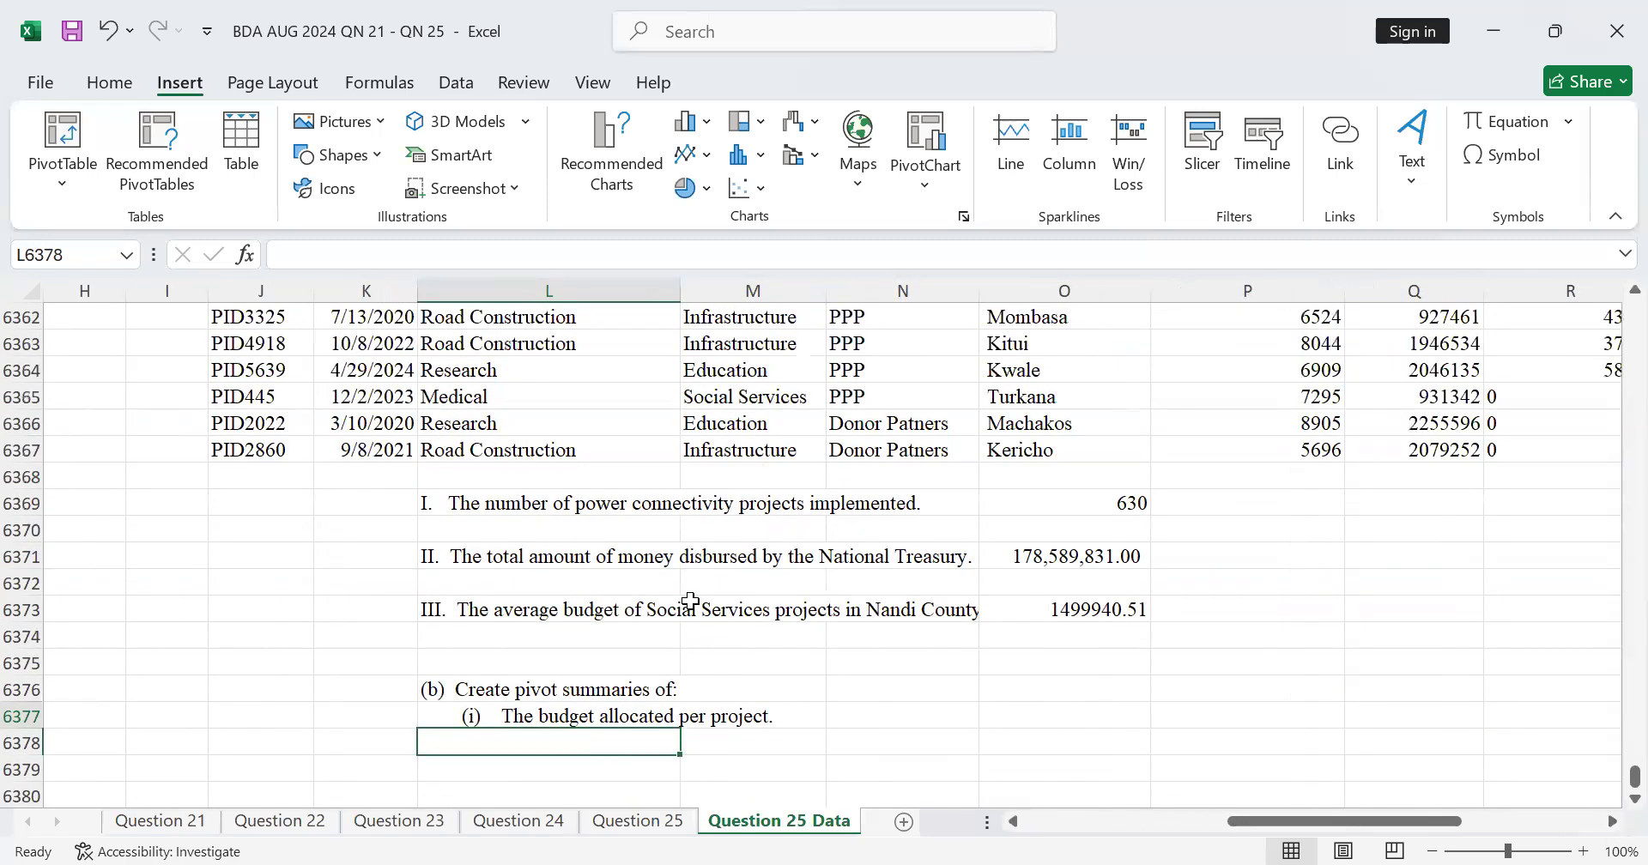
scroll(696, 597, "up", 11)
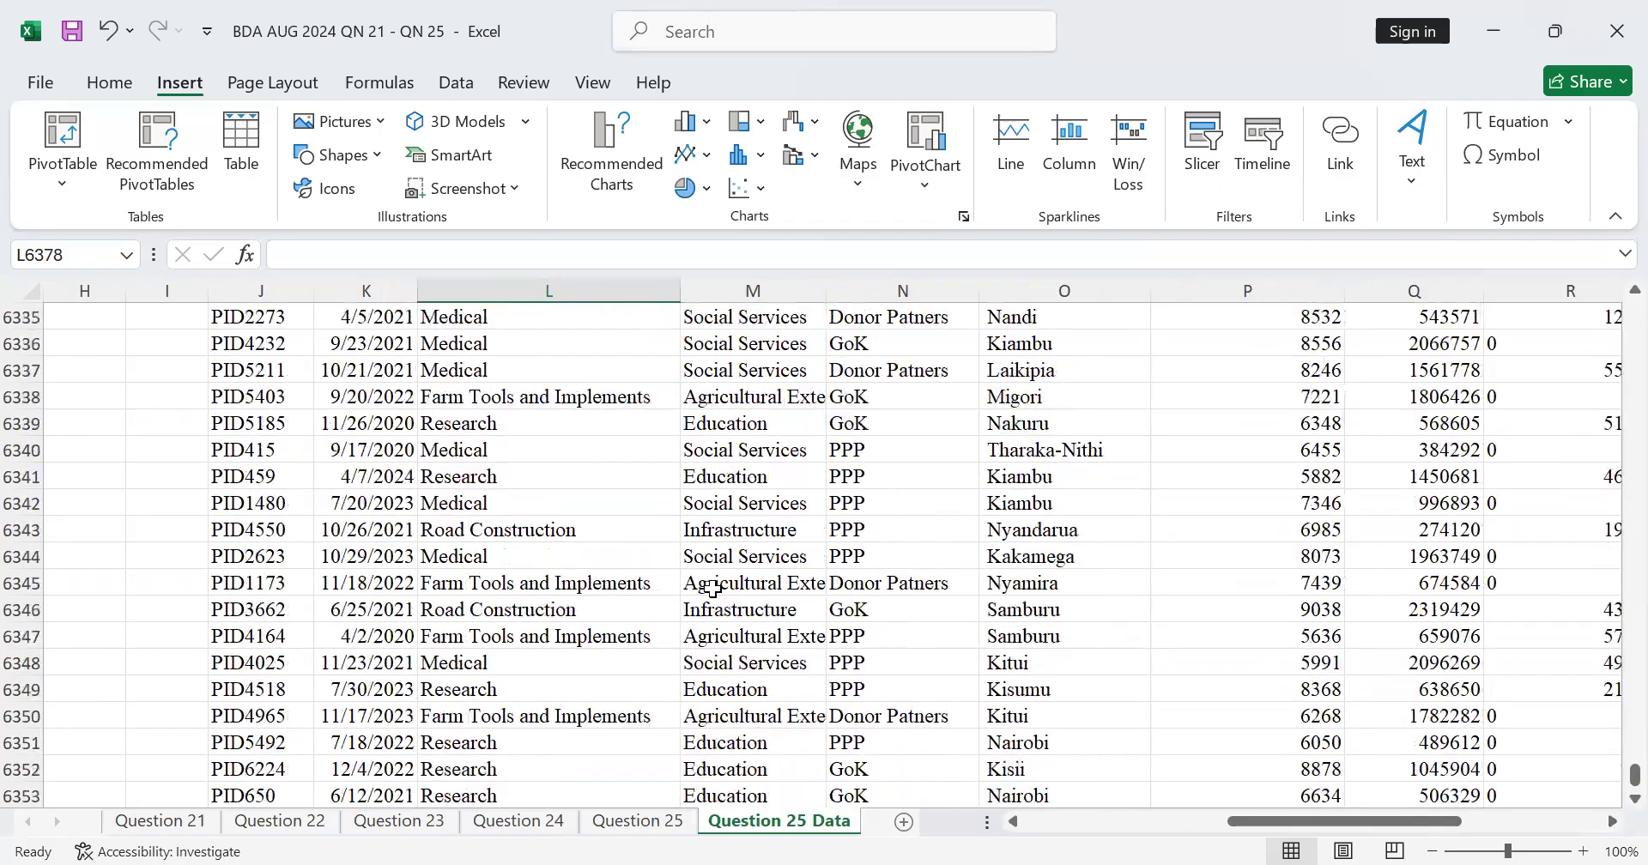
scroll(728, 582, "up", 6)
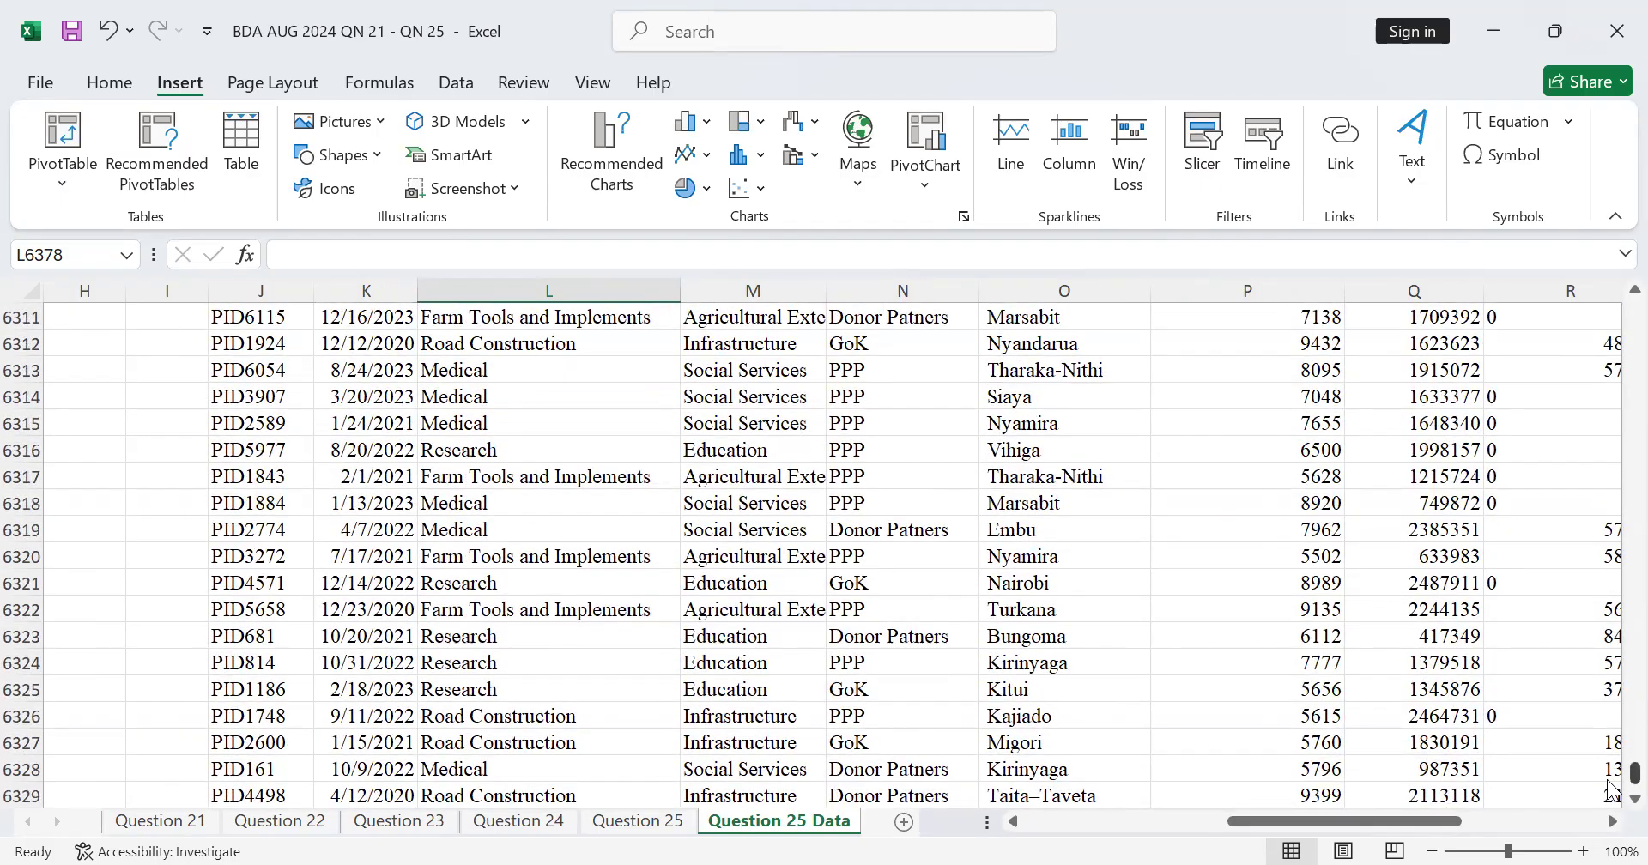
left_click_drag(1610, 776, 1612, 296)
left_click_drag(243, 319, 1425, 322)
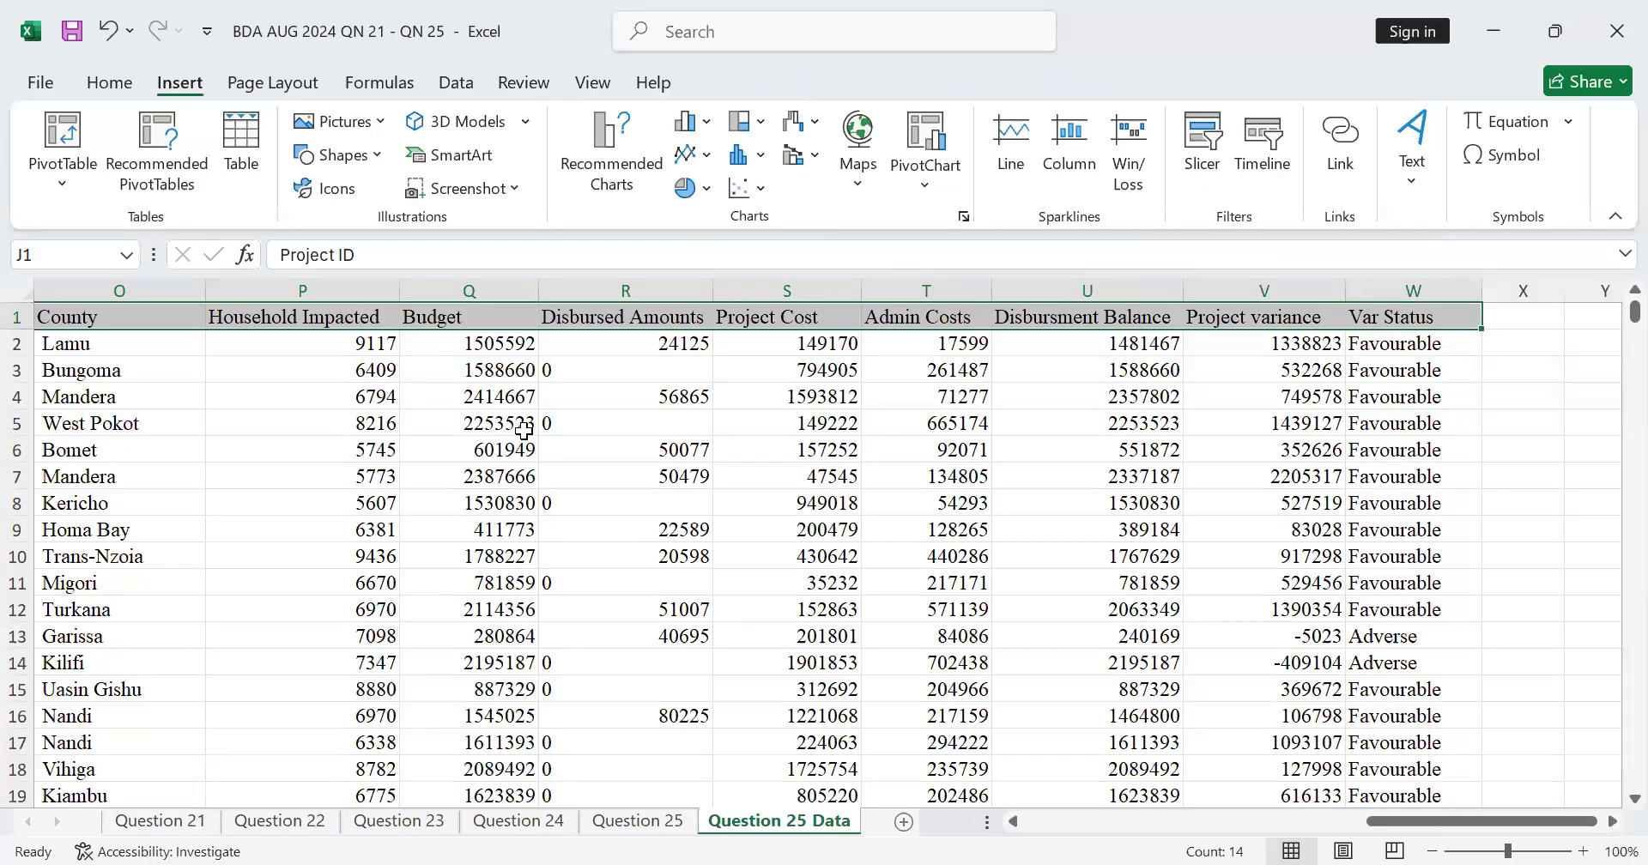
key("ctrl+shift+Down")
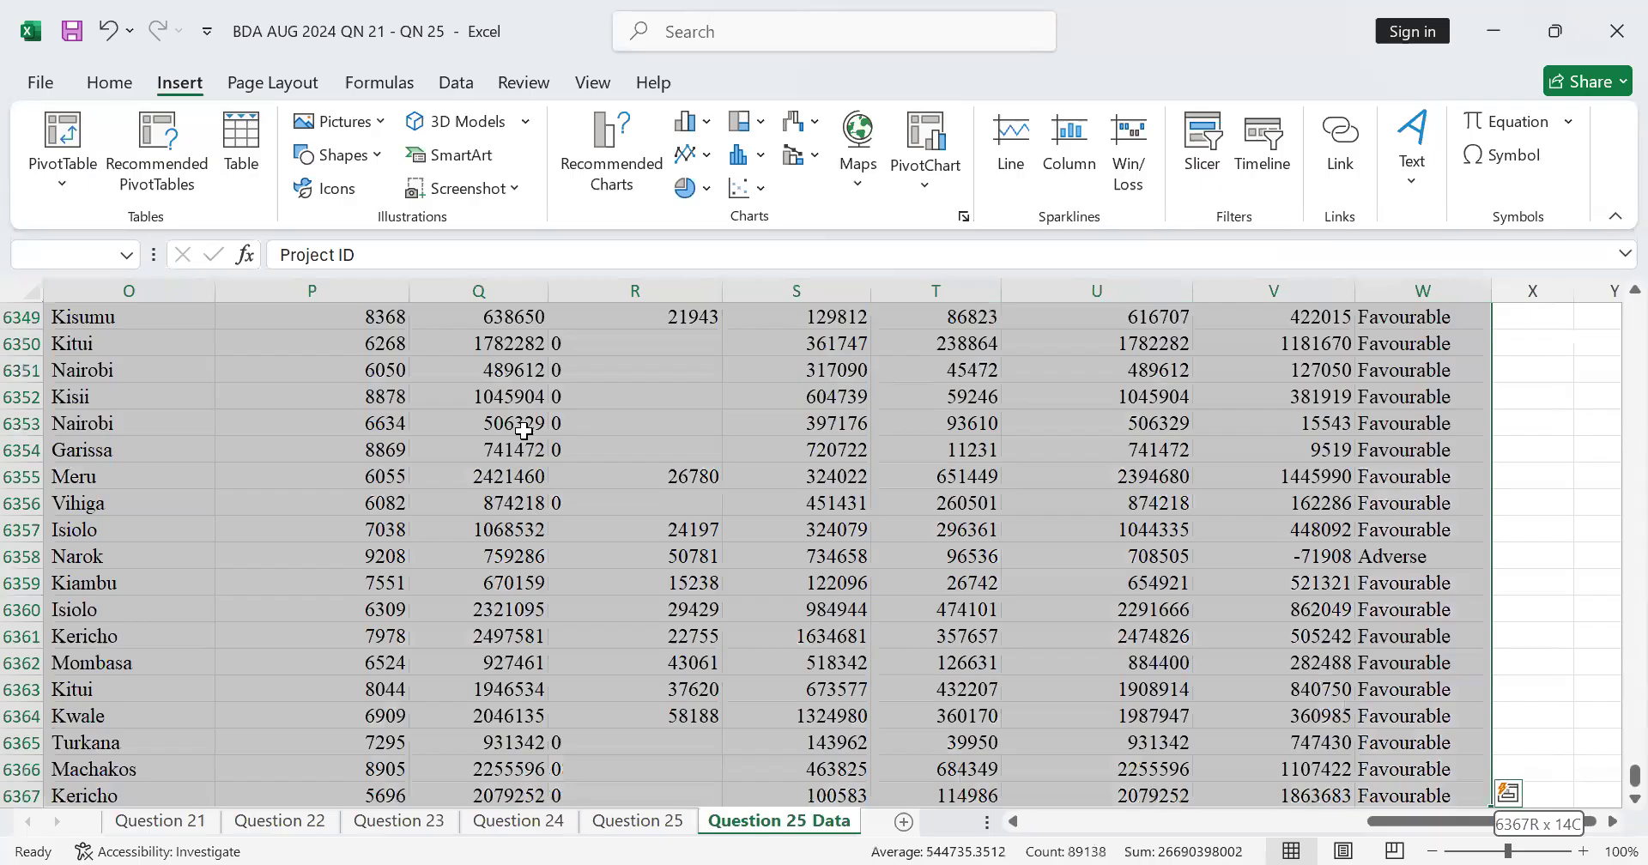
key("ctrl+shift+Down")
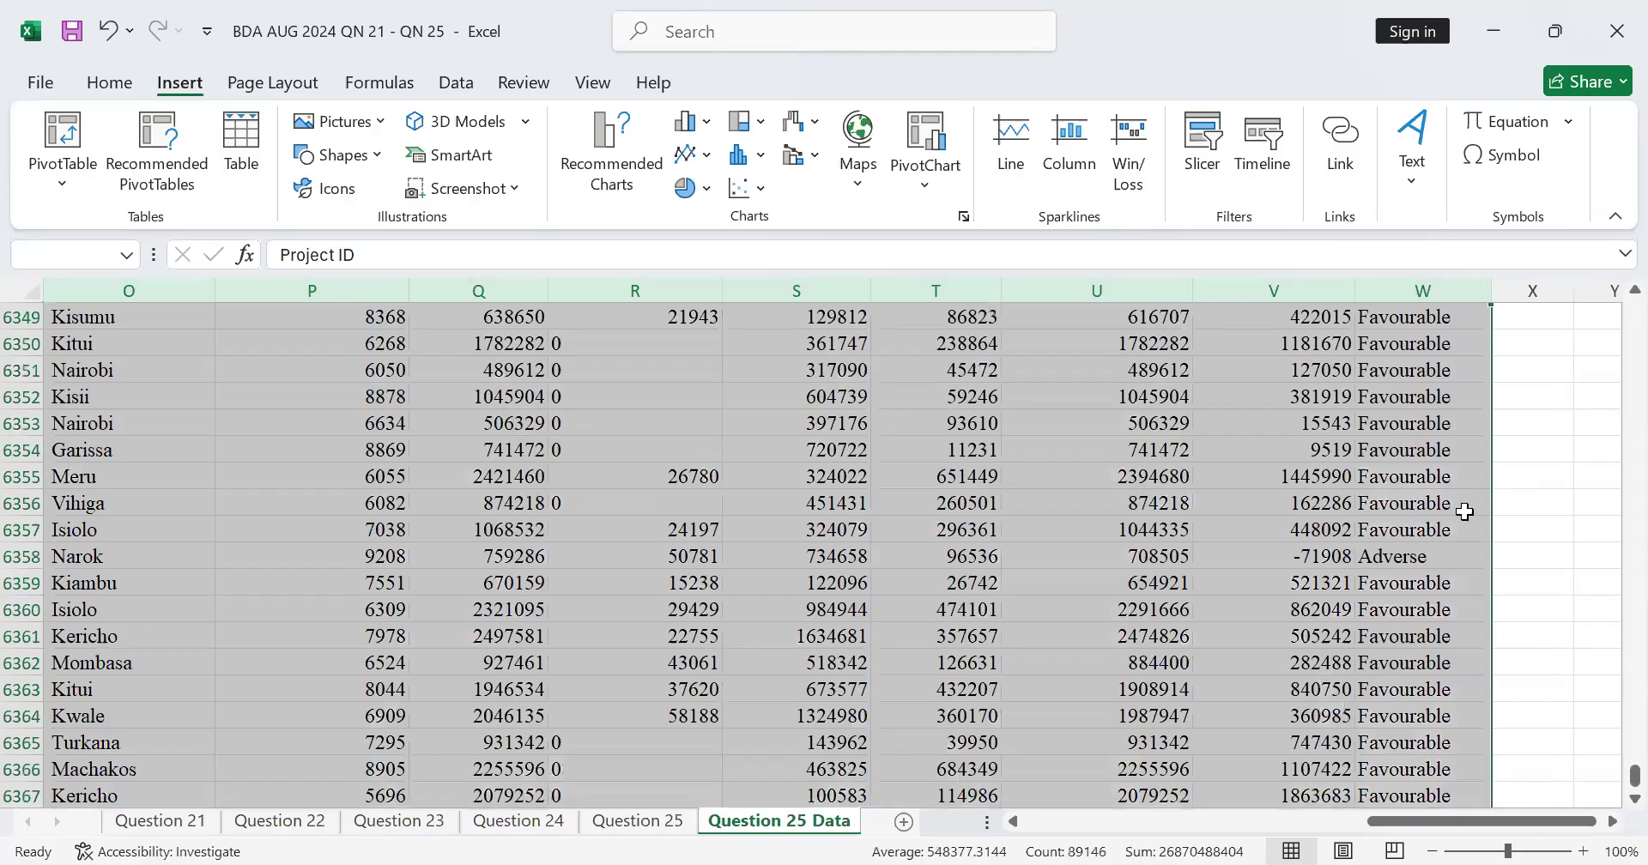
scroll(1613, 773, "up", 20)
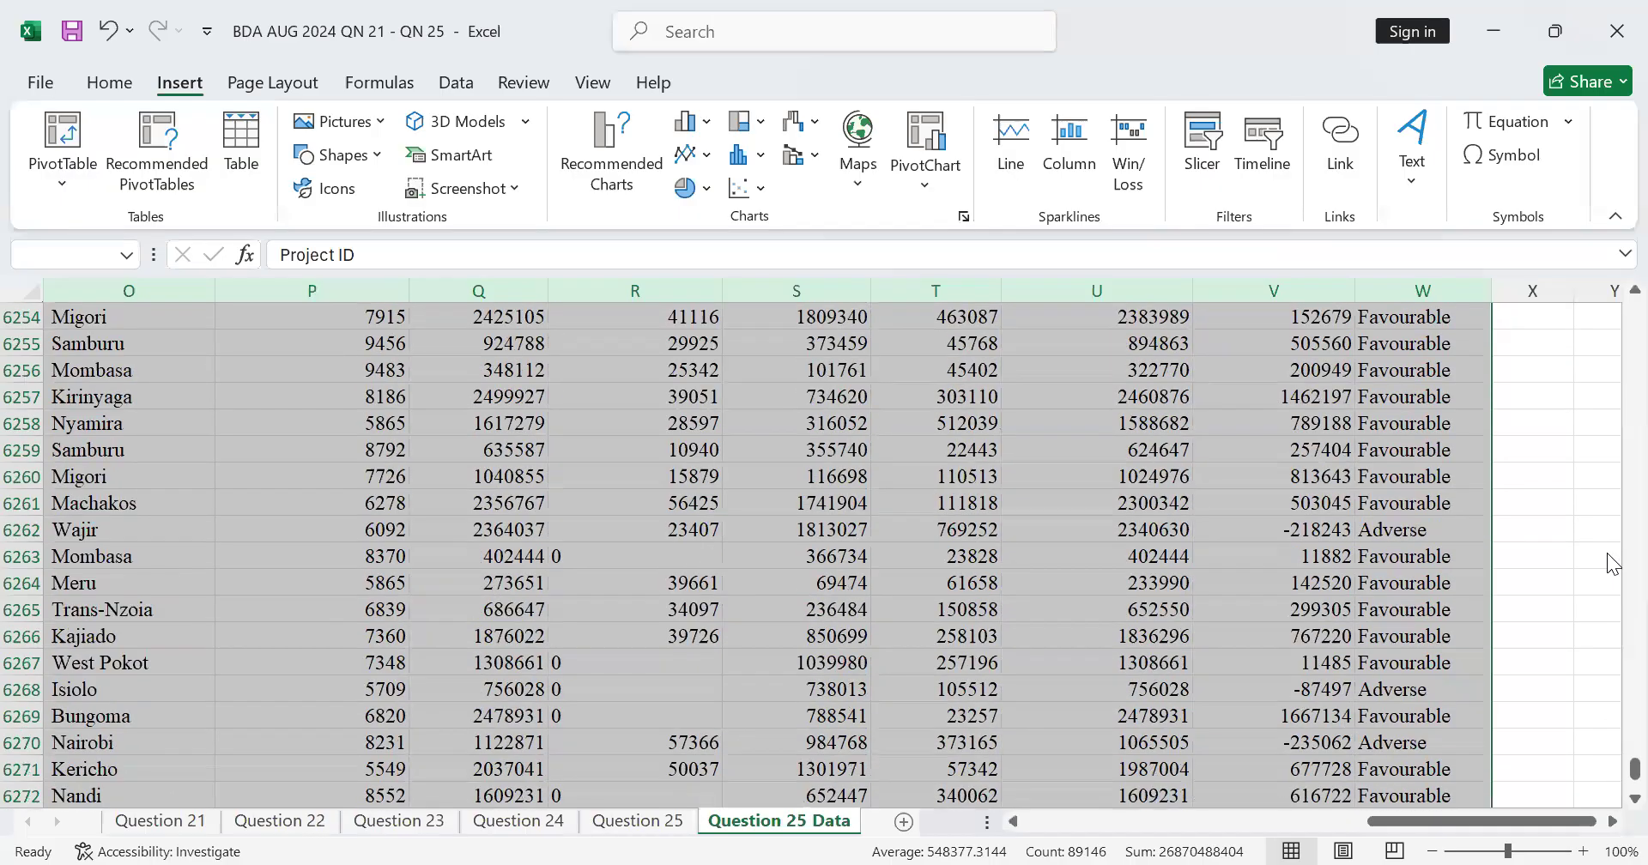
left_click_drag(1607, 757, 1610, 231)
scroll(878, 122, "up", 1)
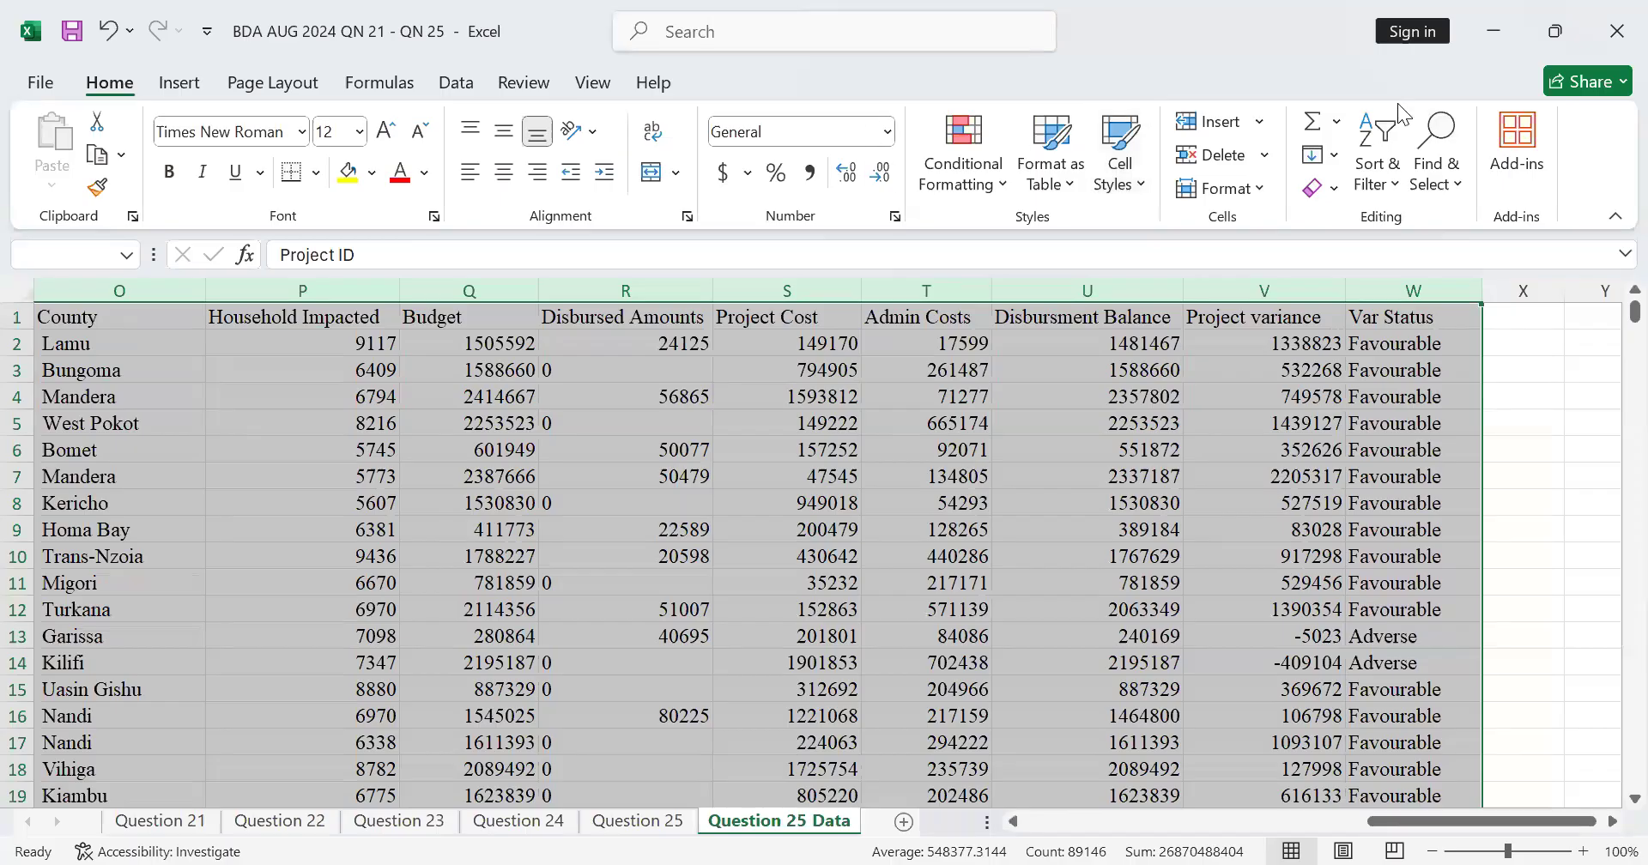
left_click(441, 85)
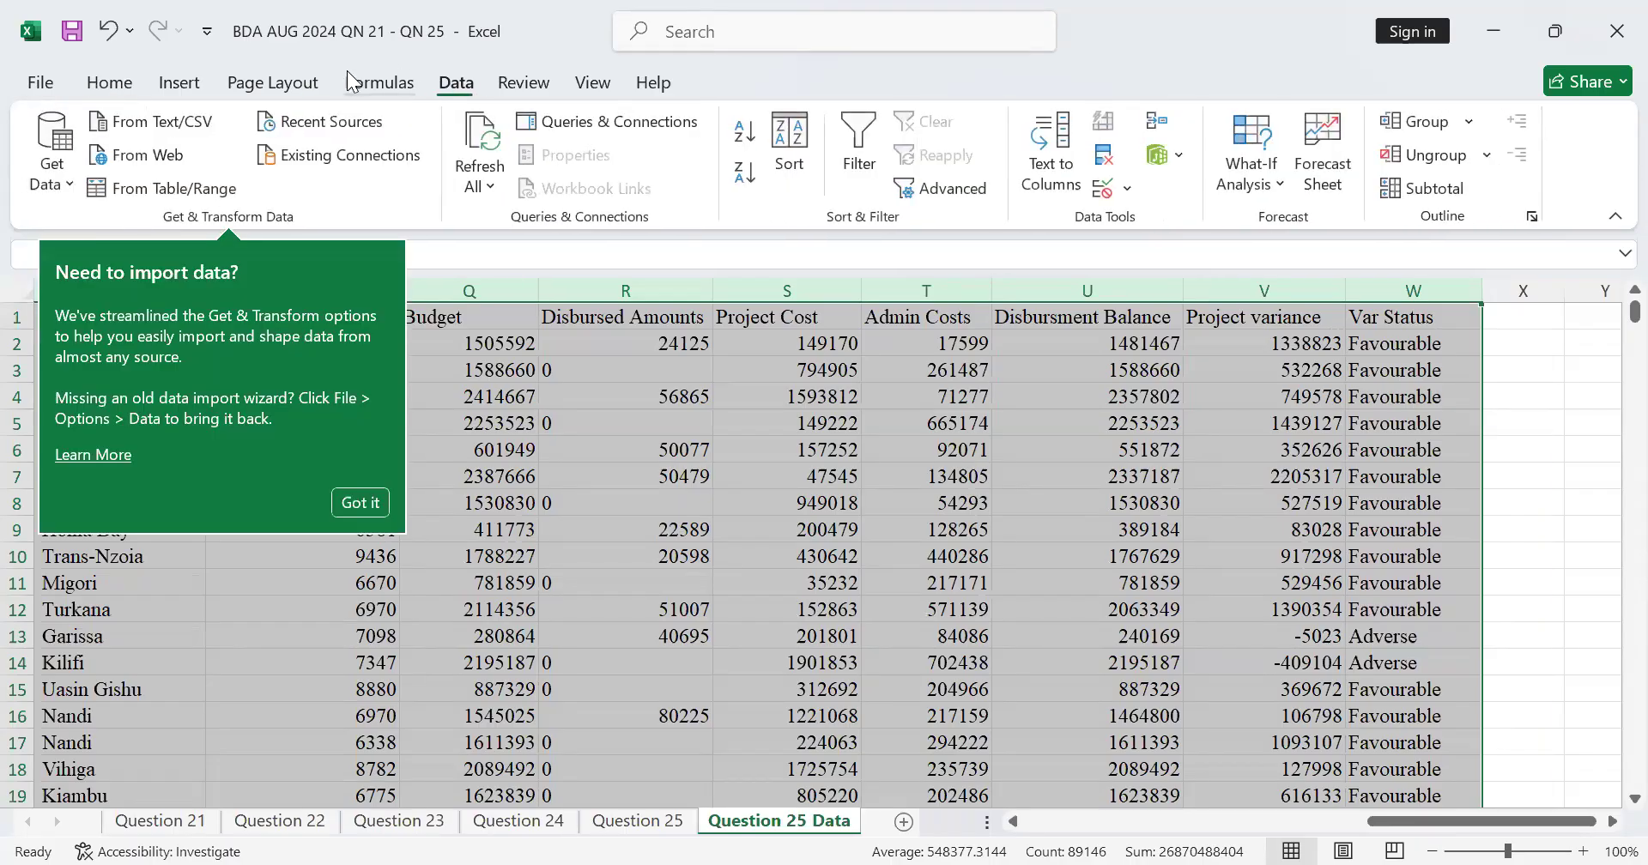
left_click(179, 83)
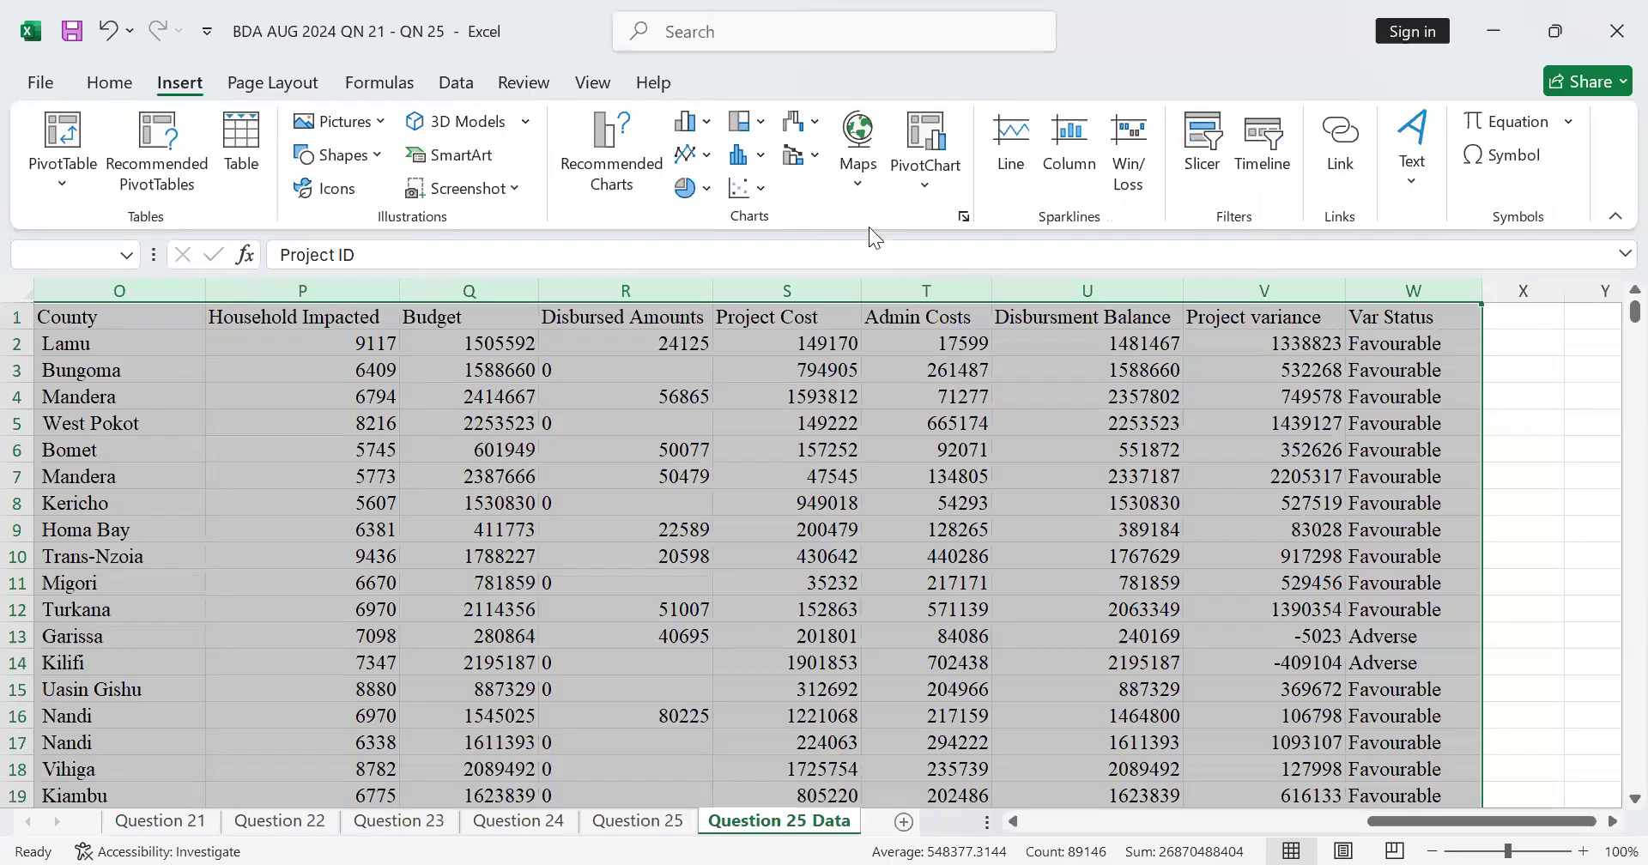
left_click(919, 151)
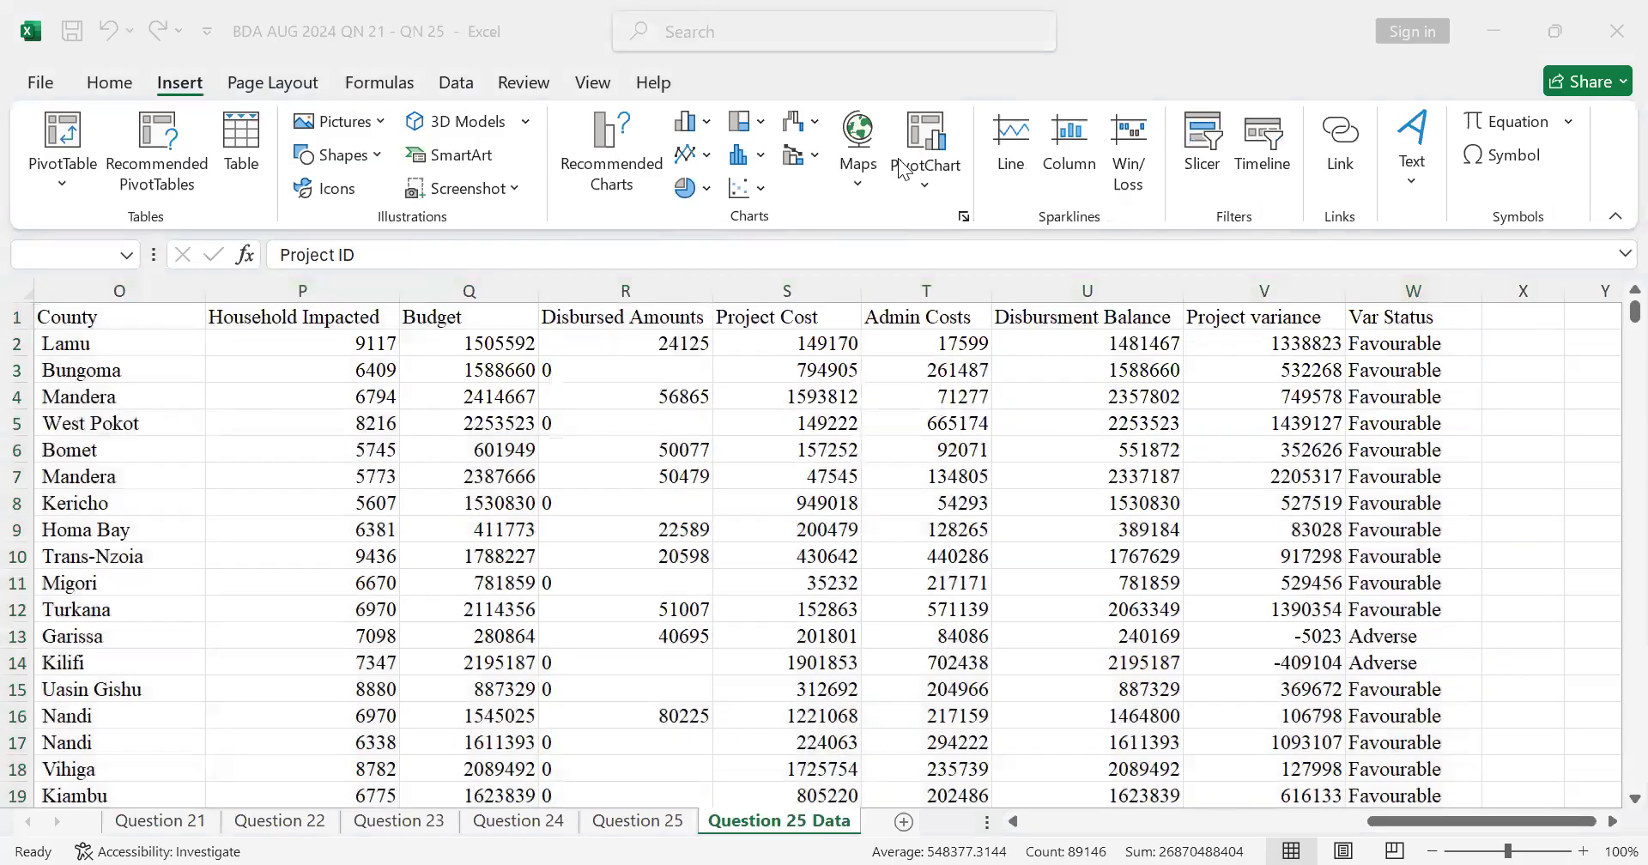
left_click(1405, 817)
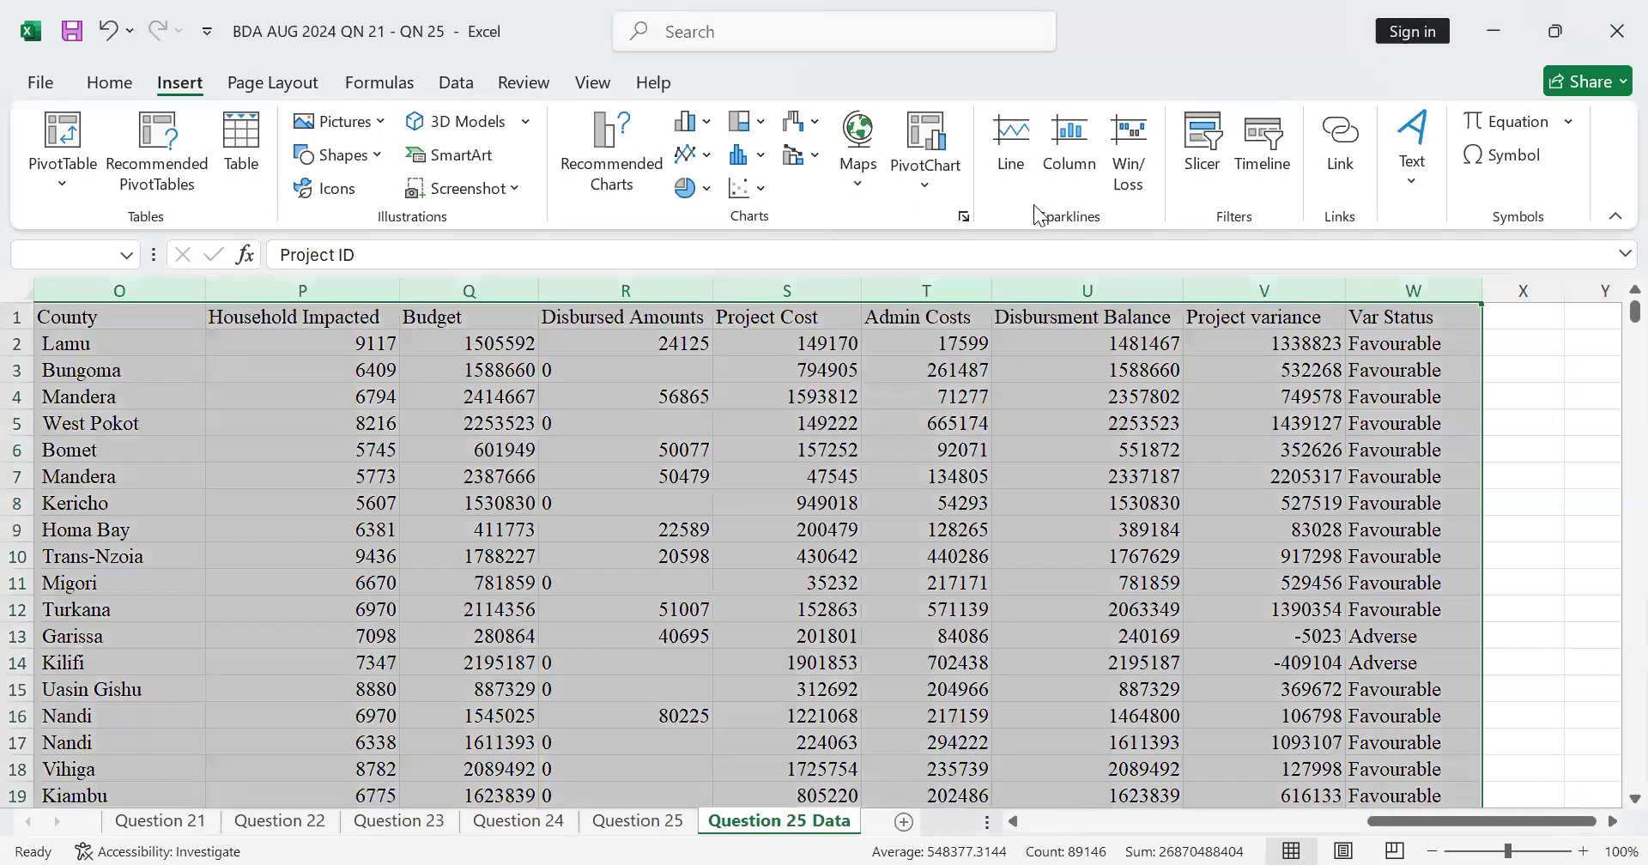
Step: Insert a combined PivotChart and PivotTable from columns J:W, placed on the existing Question 25 Data worksheet at L6378
left_click(924, 174)
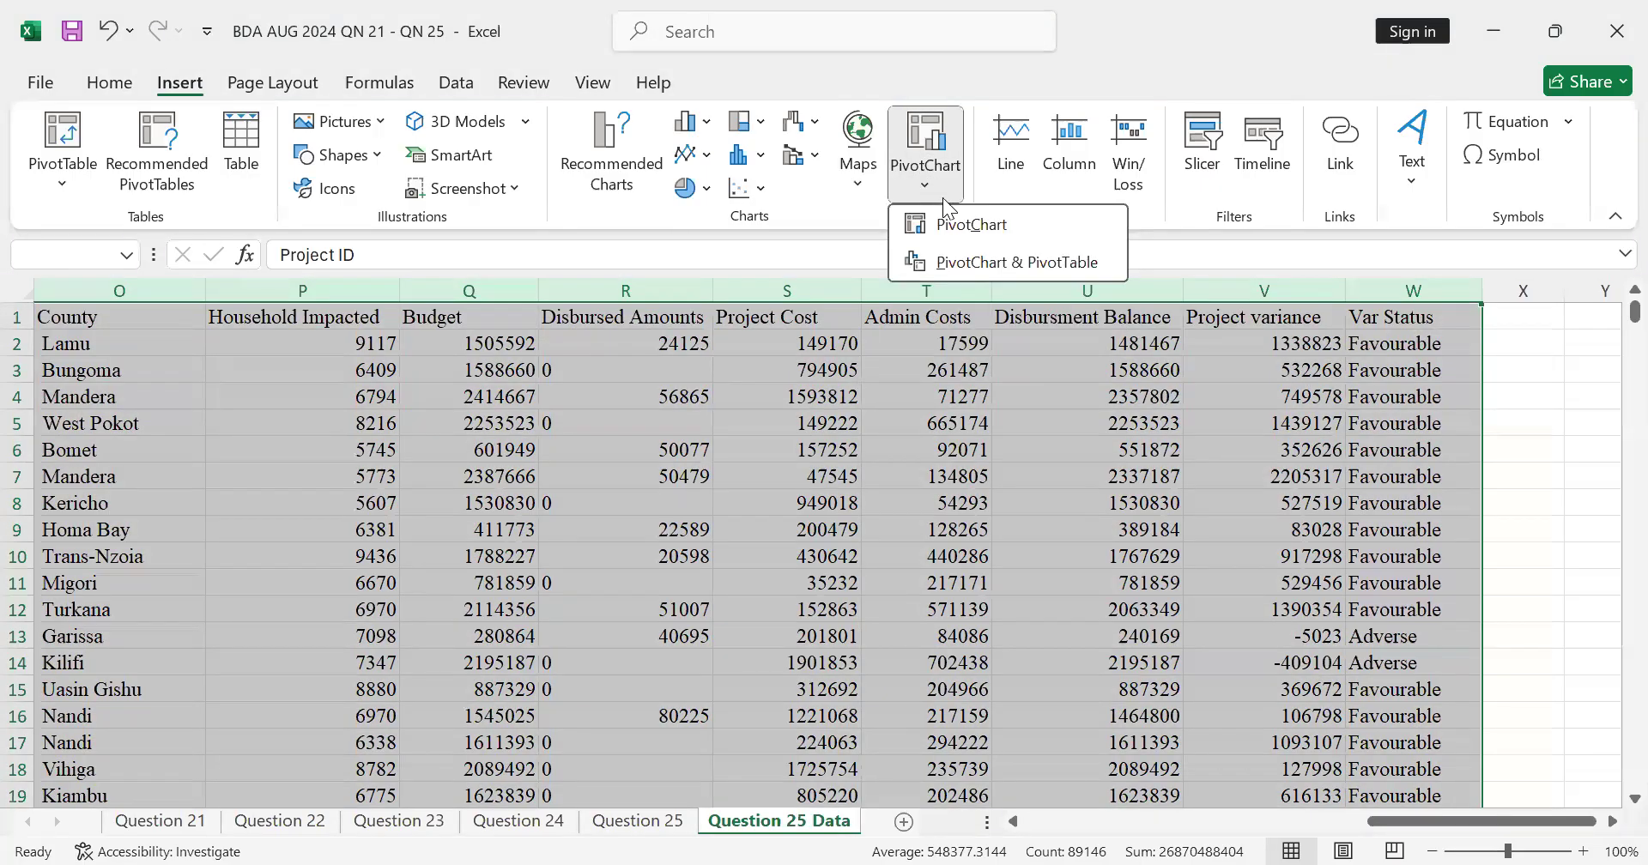
left_click(989, 268)
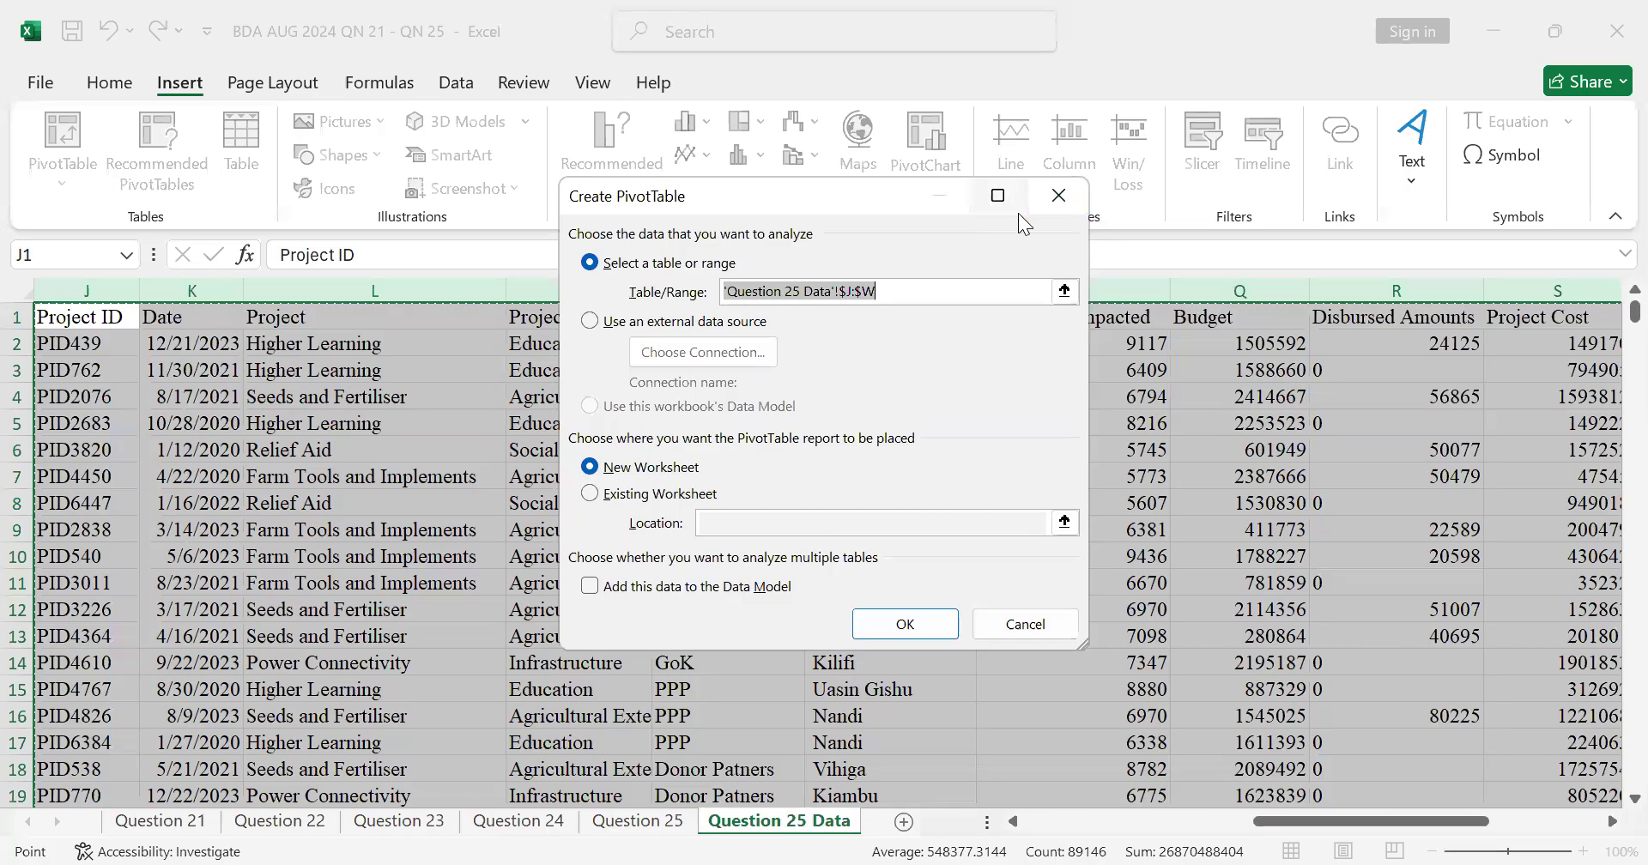
left_click(592, 496)
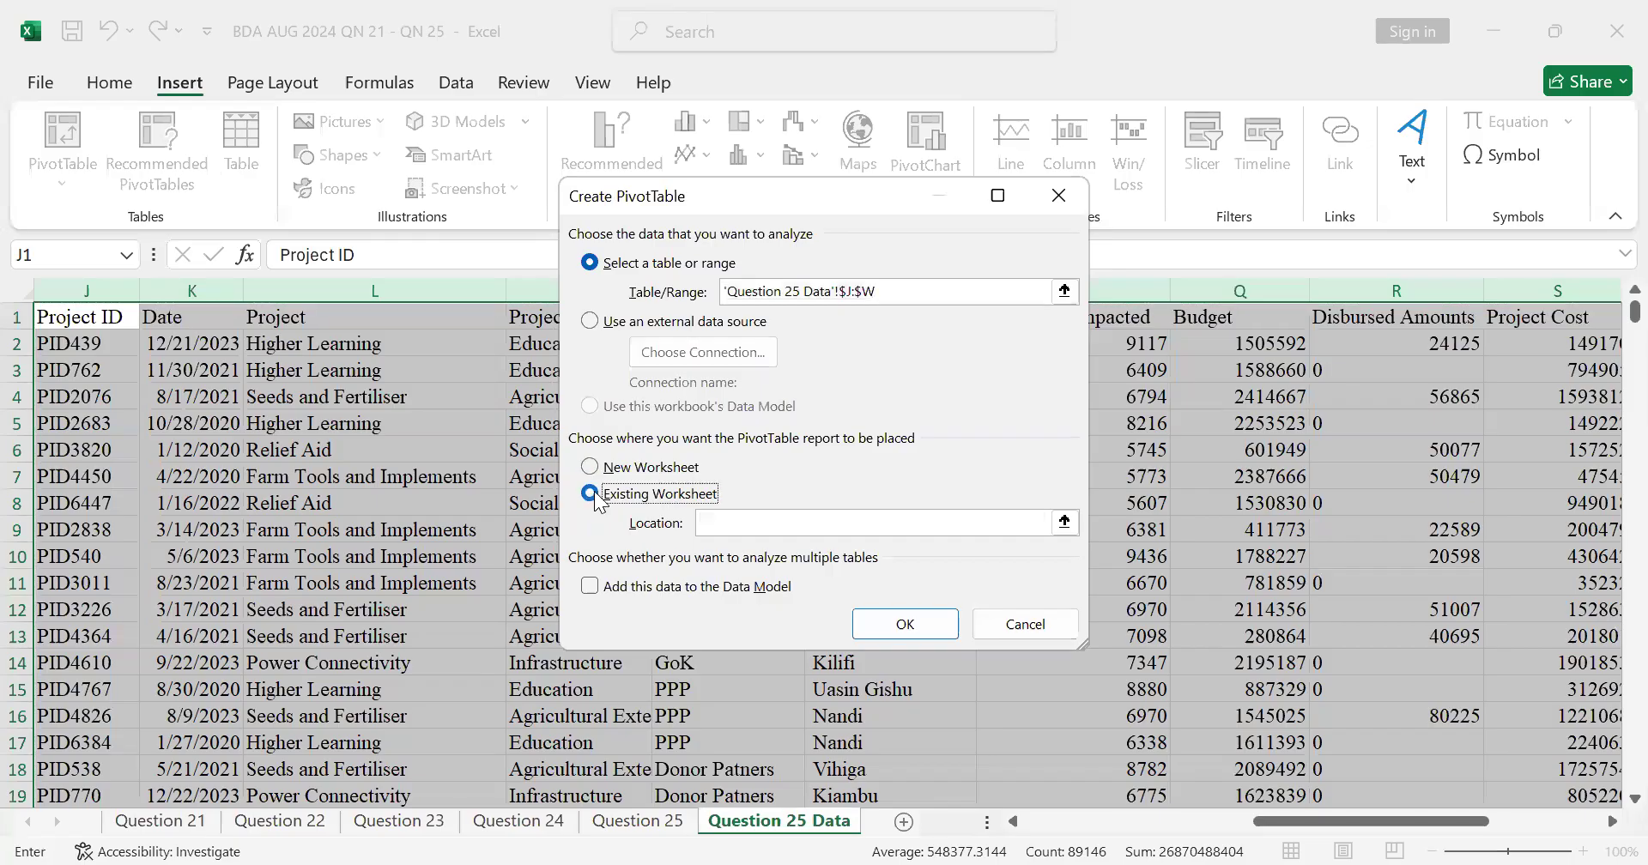
left_click(987, 529)
scroll(1042, 610, "down", 1)
scroll(1292, 744, "down", 2)
scroll(1292, 744, "down", 18)
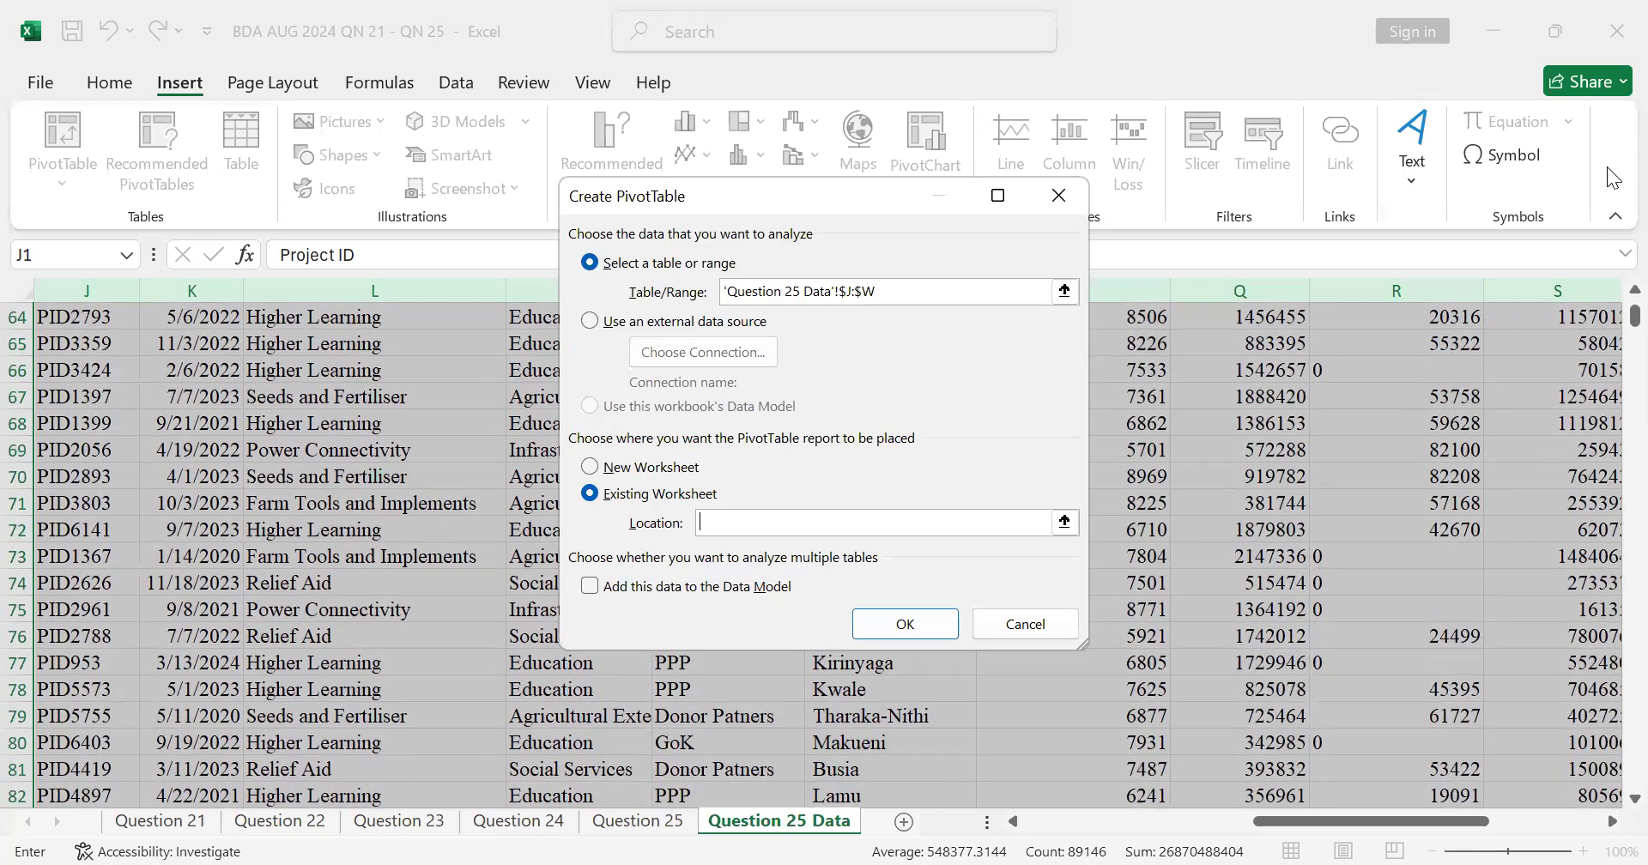
left_click_drag(1634, 318, 1612, 801)
scroll(692, 700, "down", 3)
scroll(614, 685, "up", 2)
left_click(397, 718)
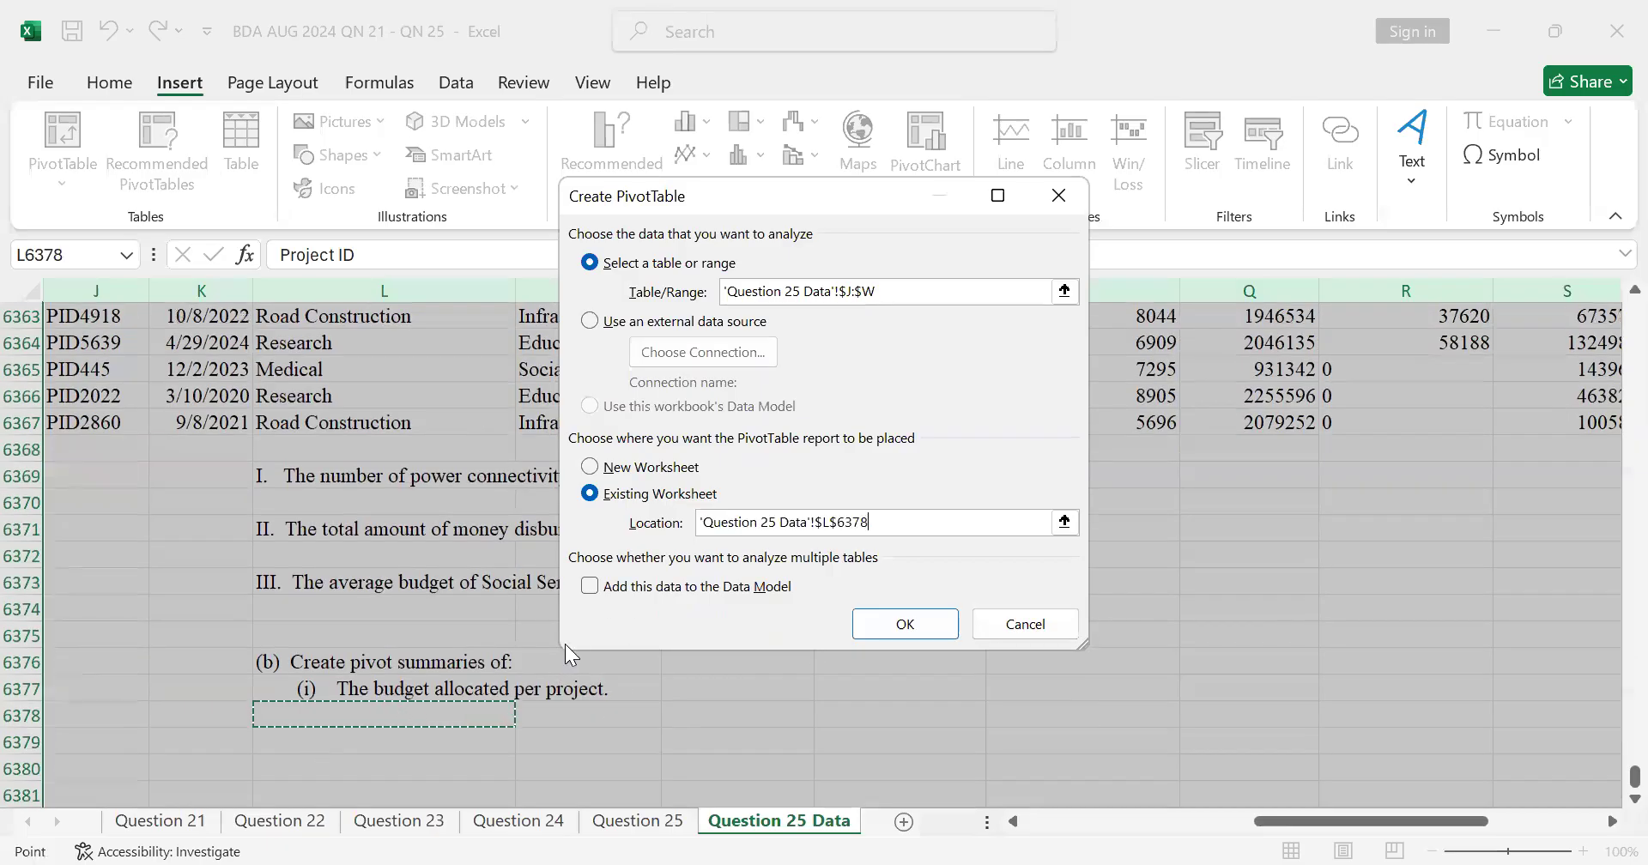
left_click(929, 626)
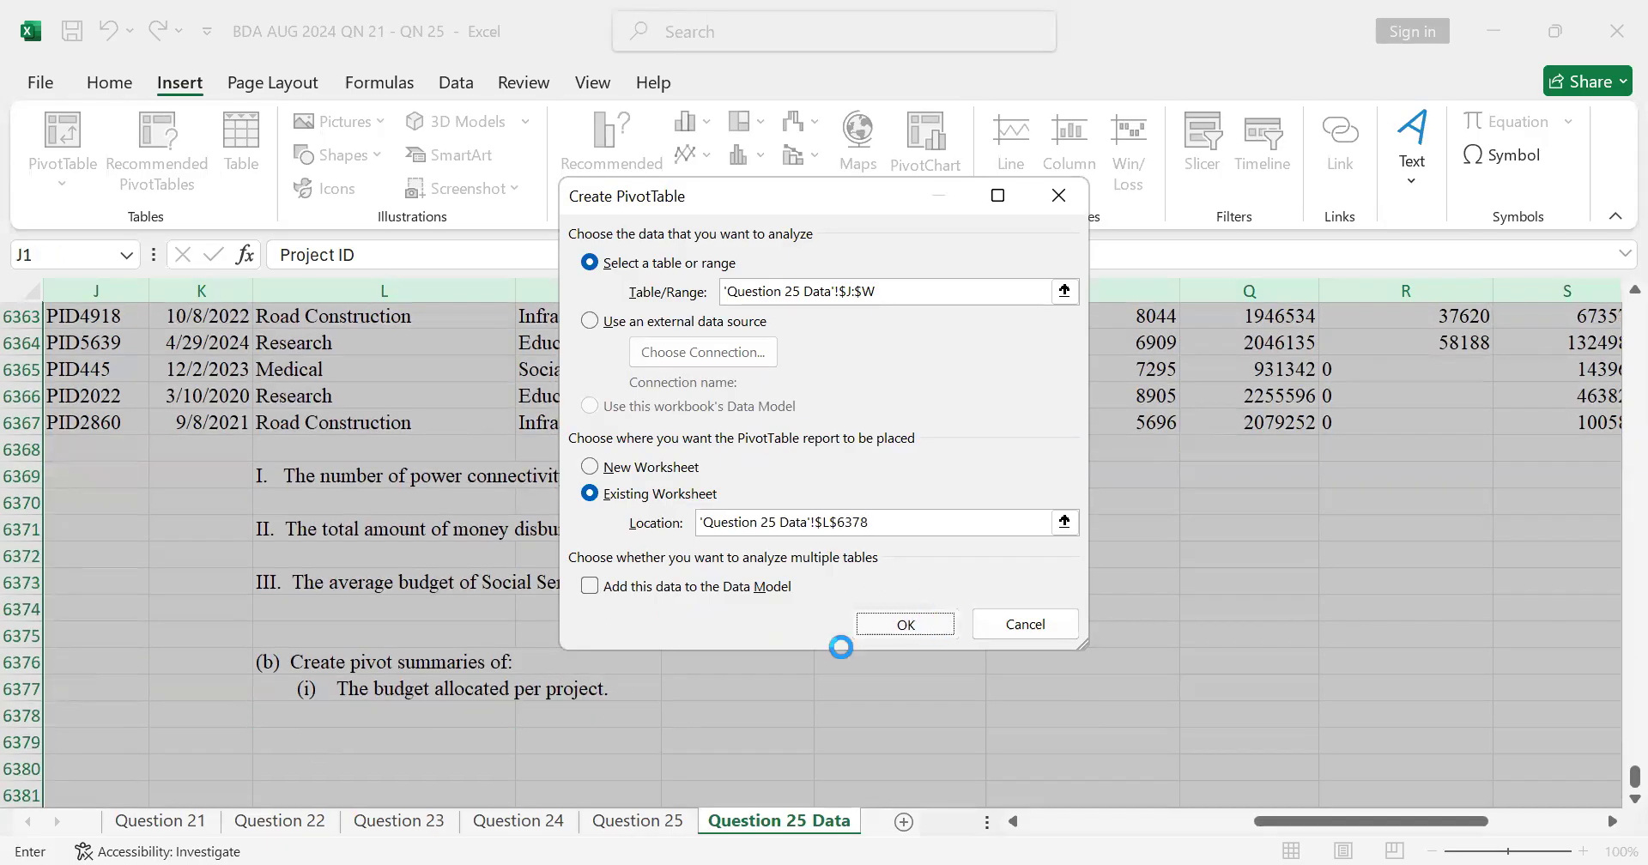
Step: Undo the insertion of the PivotChart and its PivotTable
scroll(951, 618, "down", 5)
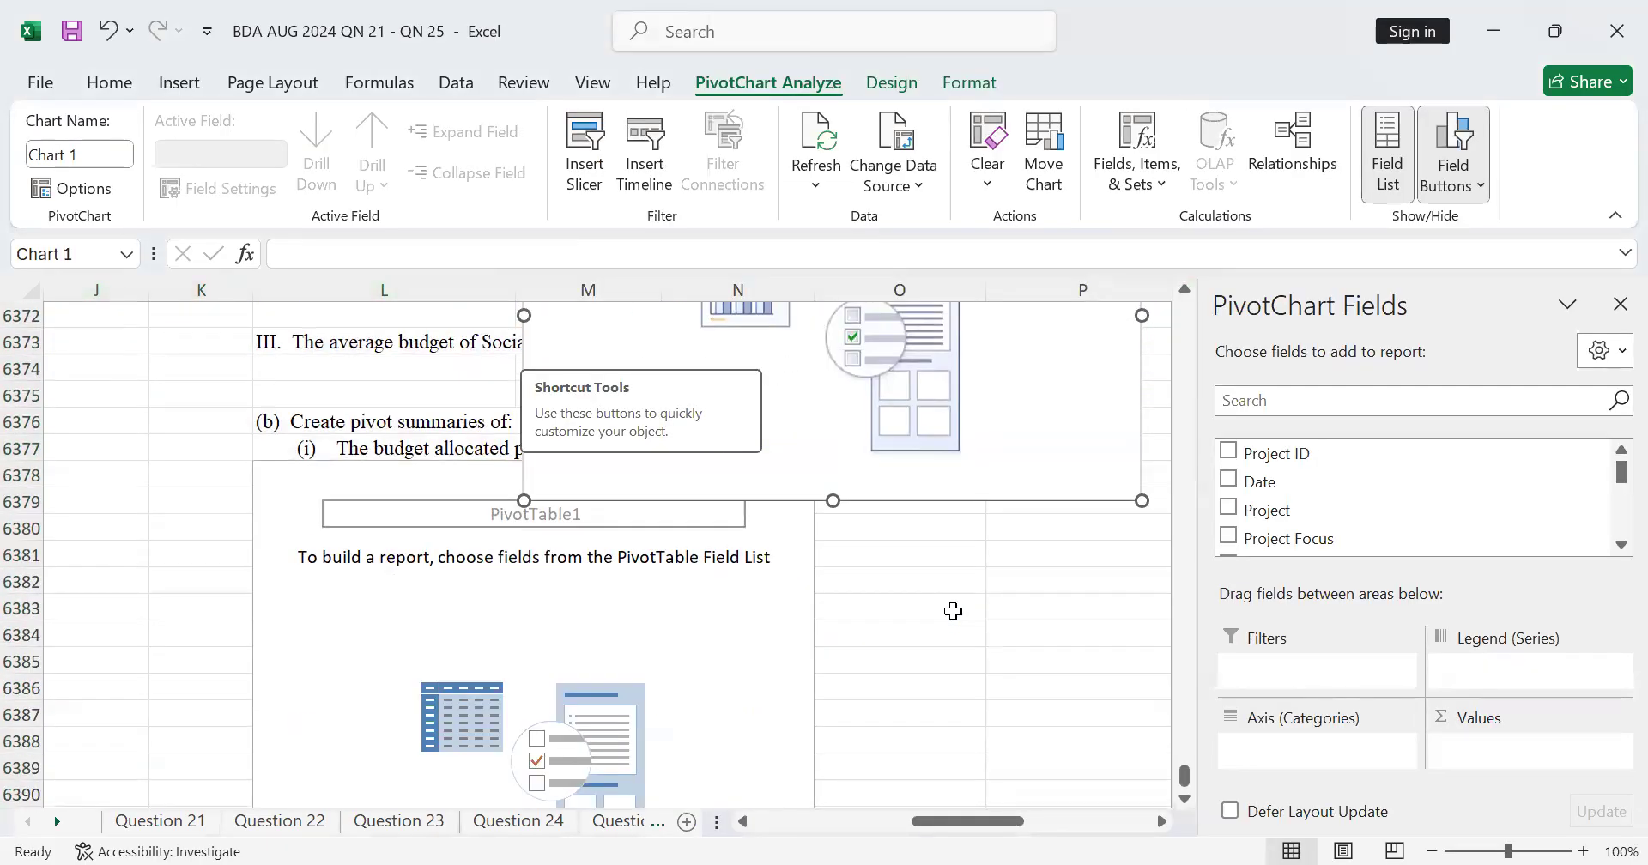
scroll(941, 573, "up", 7)
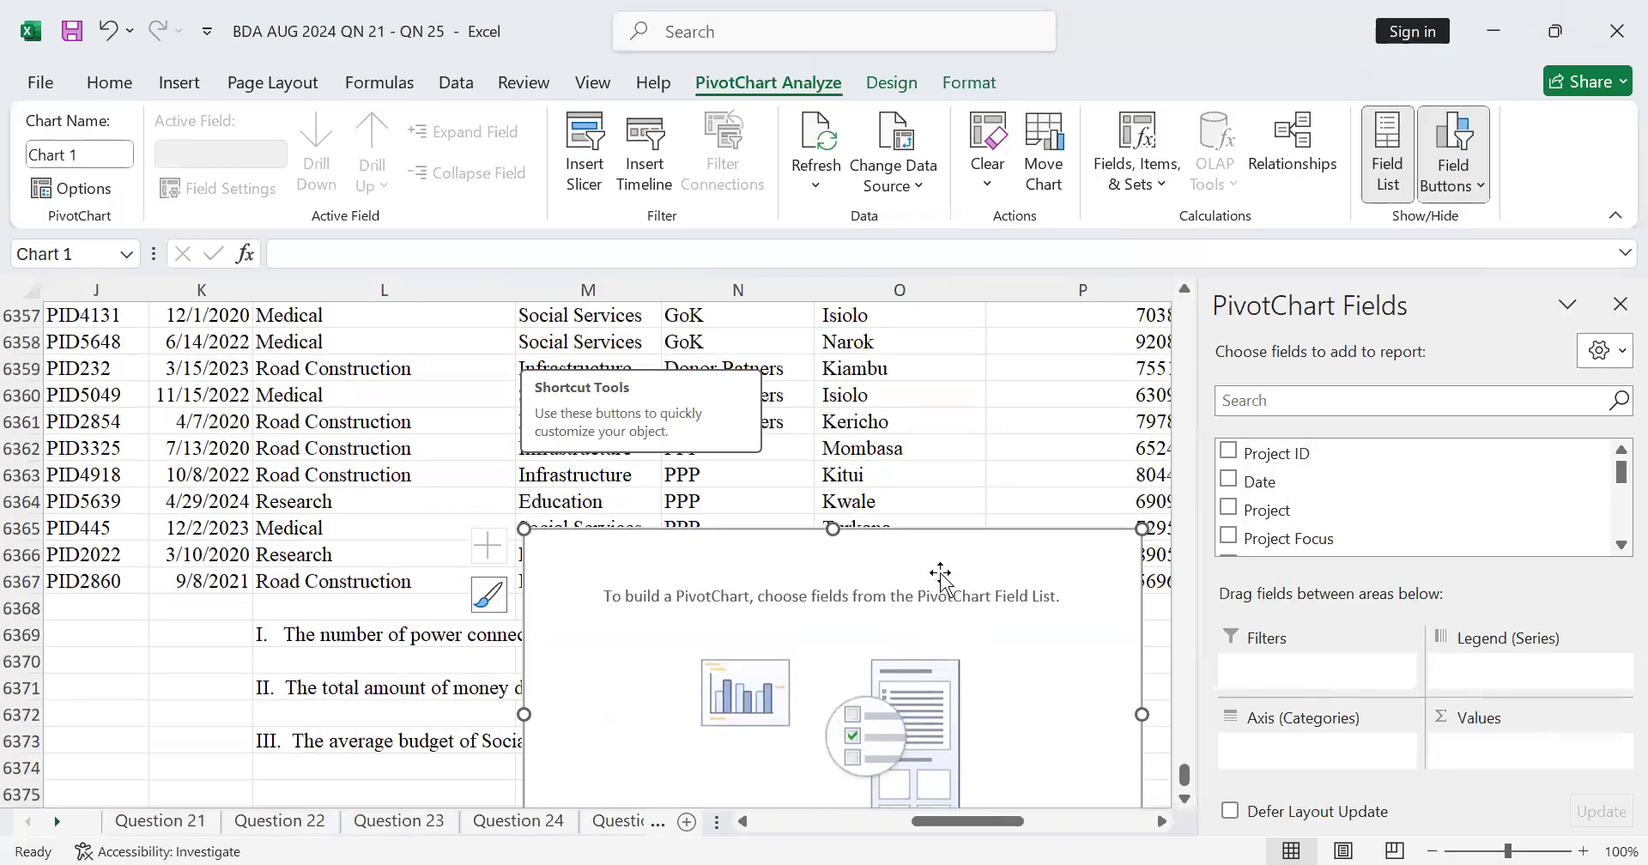
left_click(108, 32)
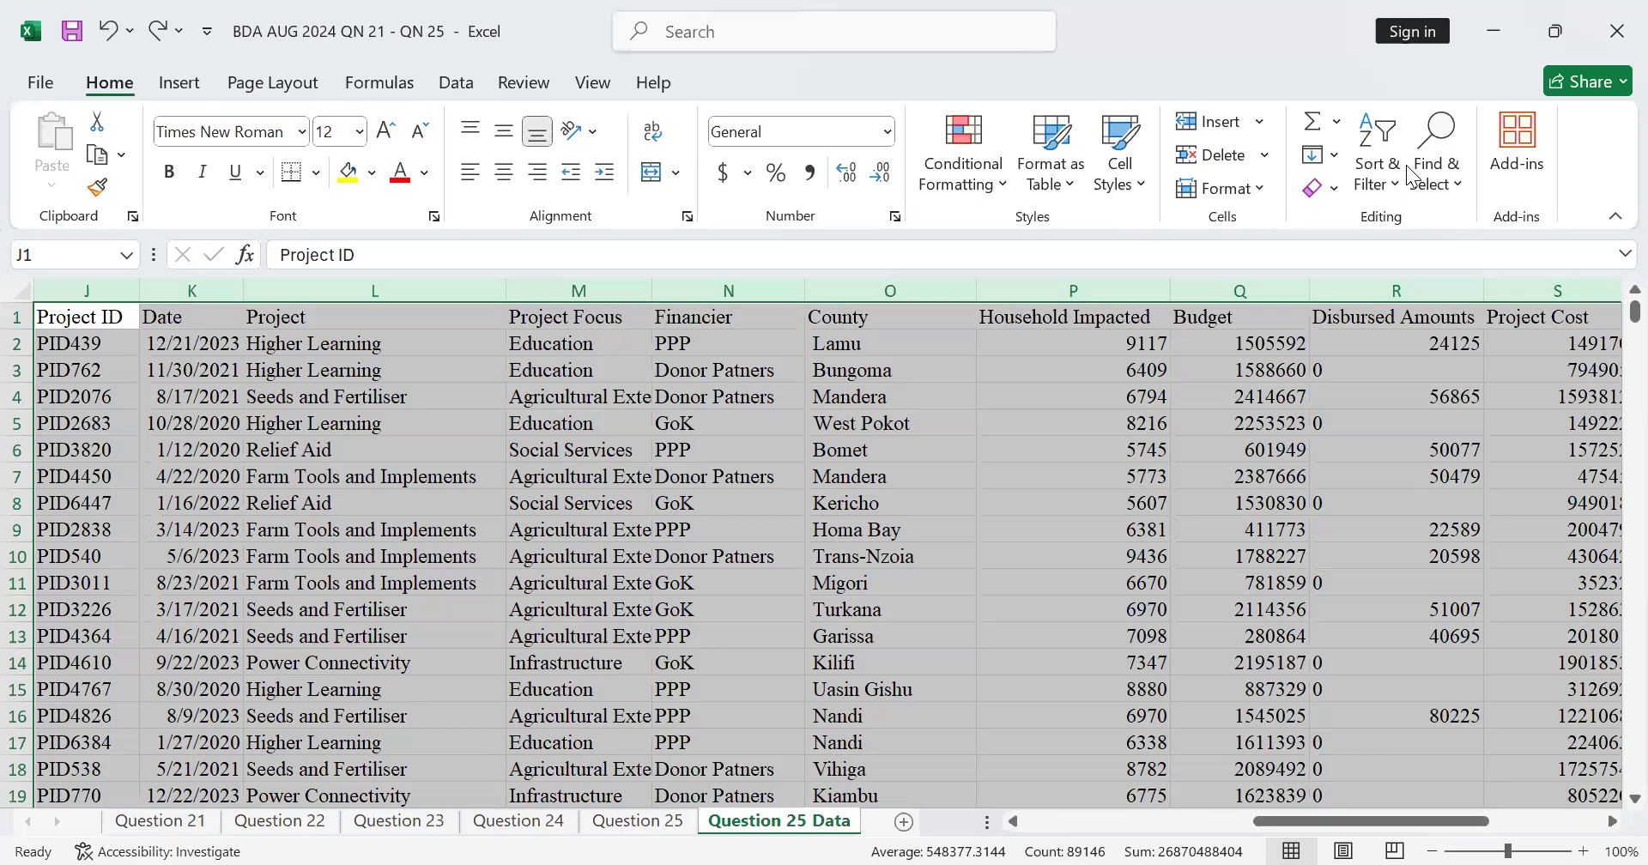
key("ctrl+t")
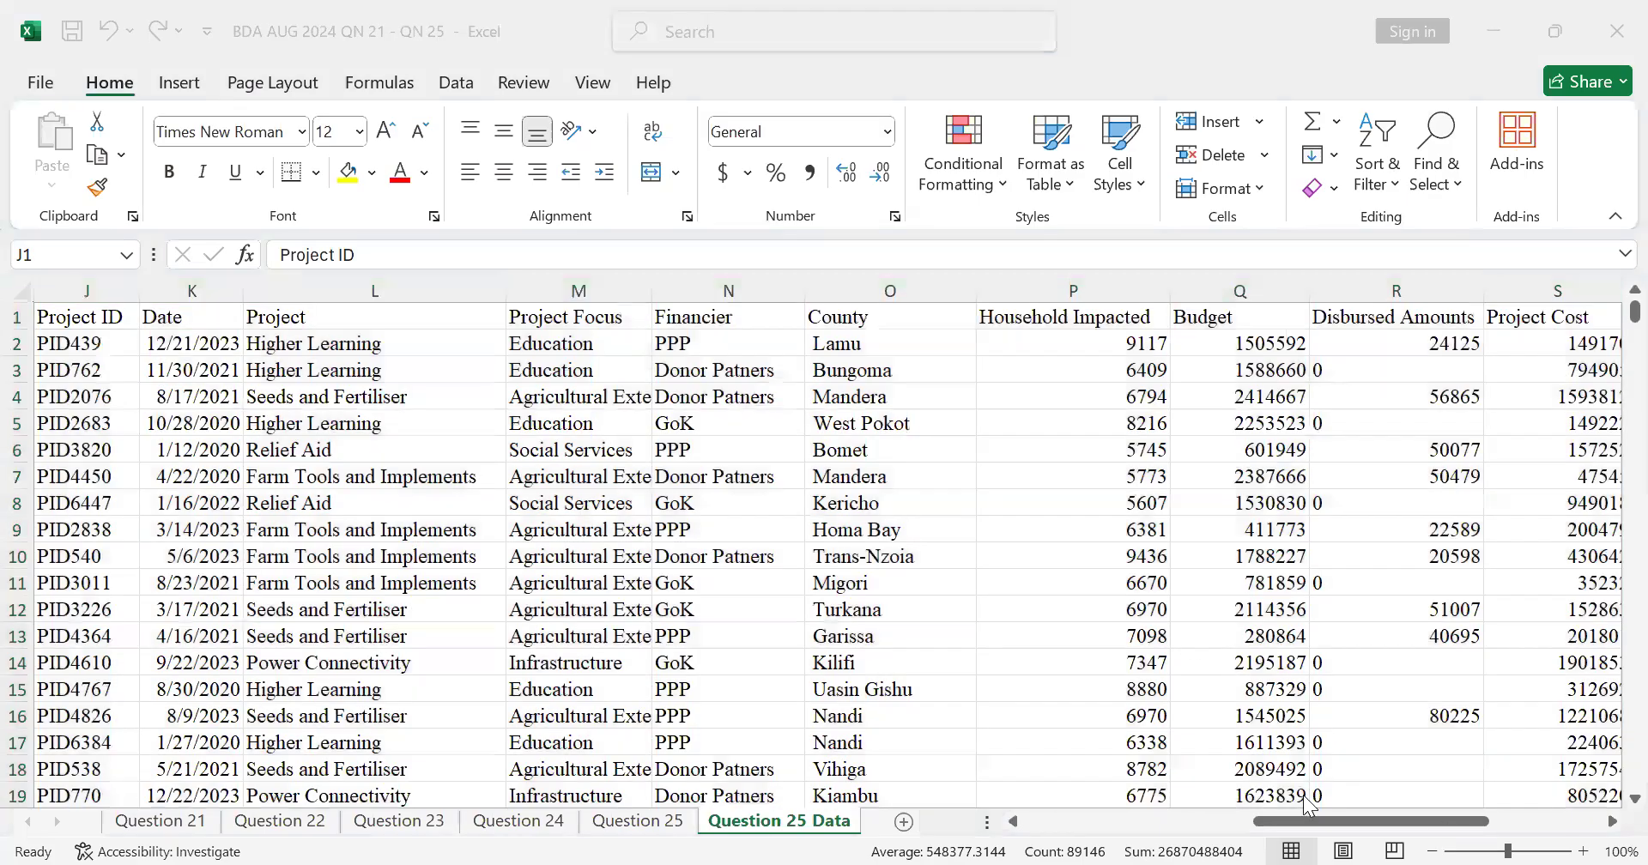
left_click(1266, 821)
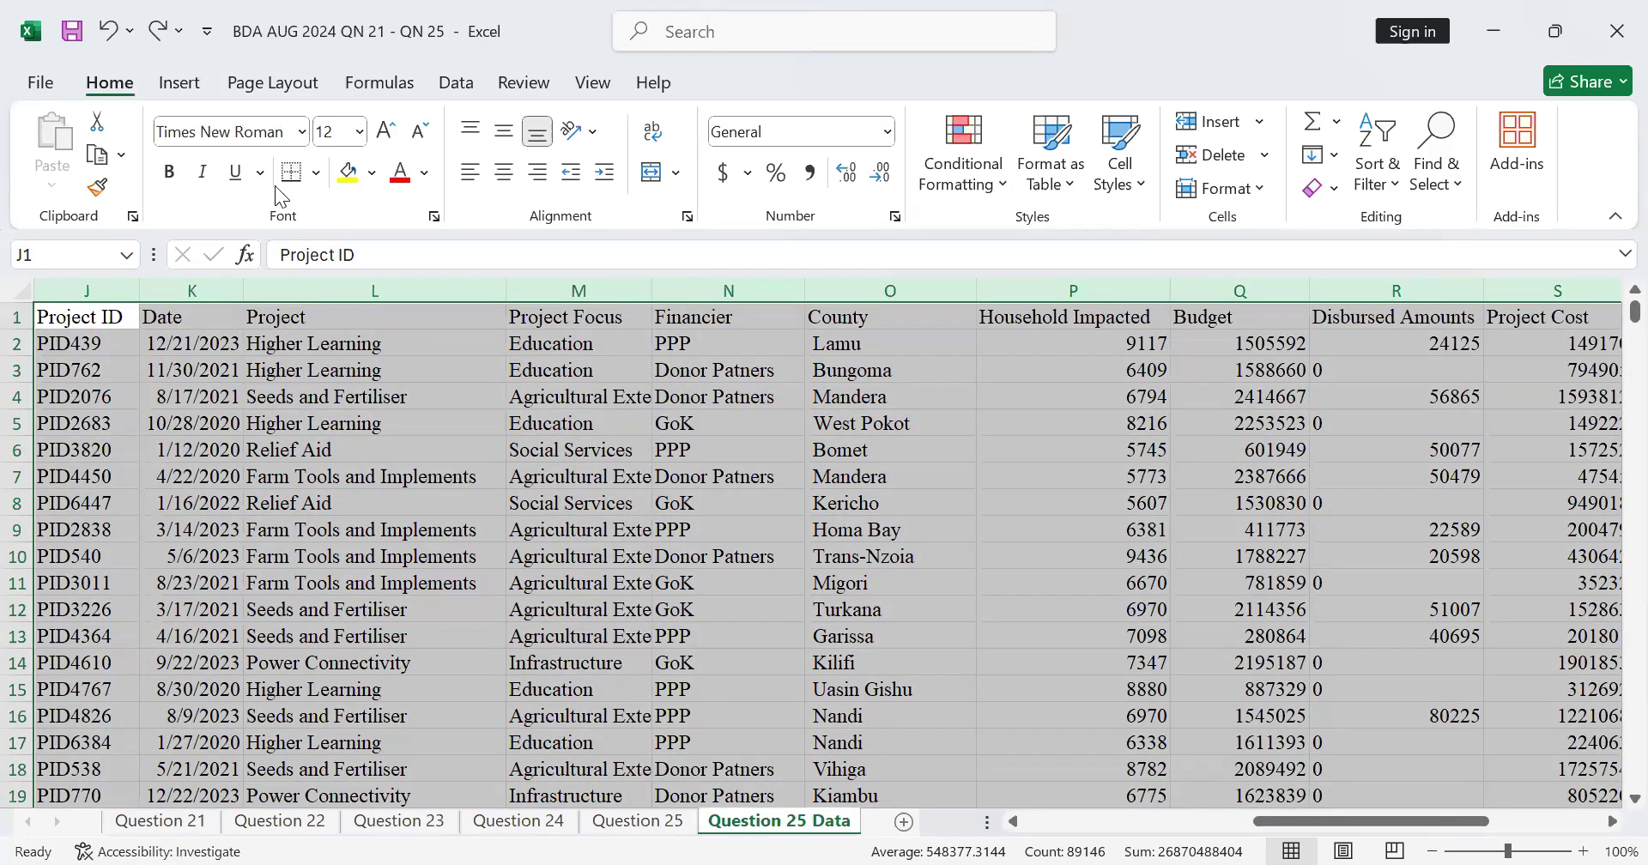
Step: Insert a standalone PivotTable from columns J:W, placed on the existing Question 25 Data worksheet at L6378
scroll(269, 157, "down", 1)
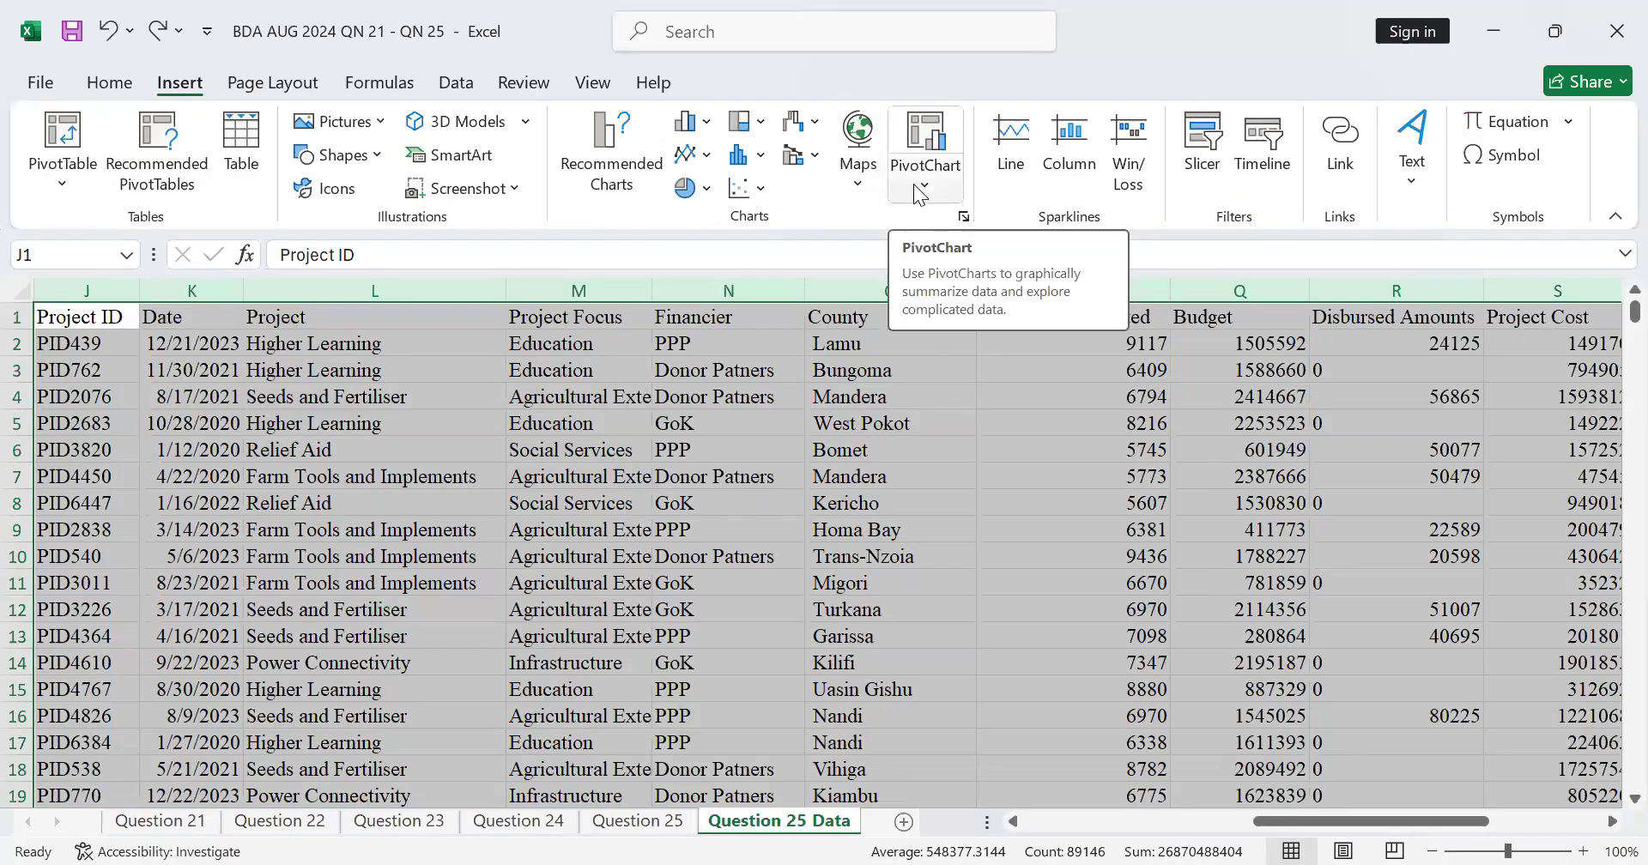
left_click(58, 157)
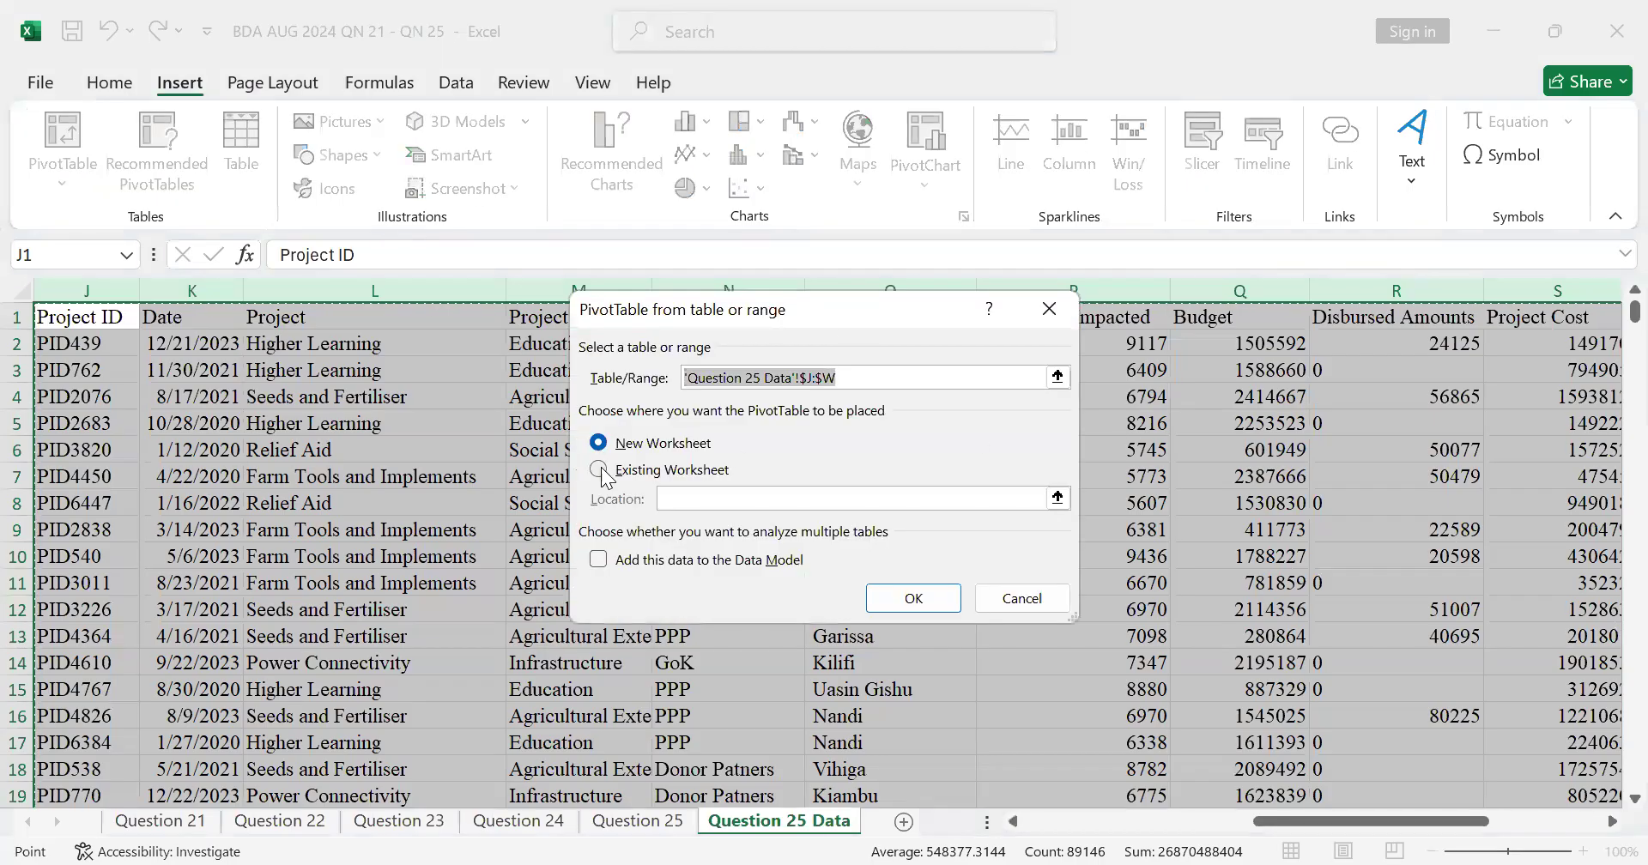
left_click(602, 472)
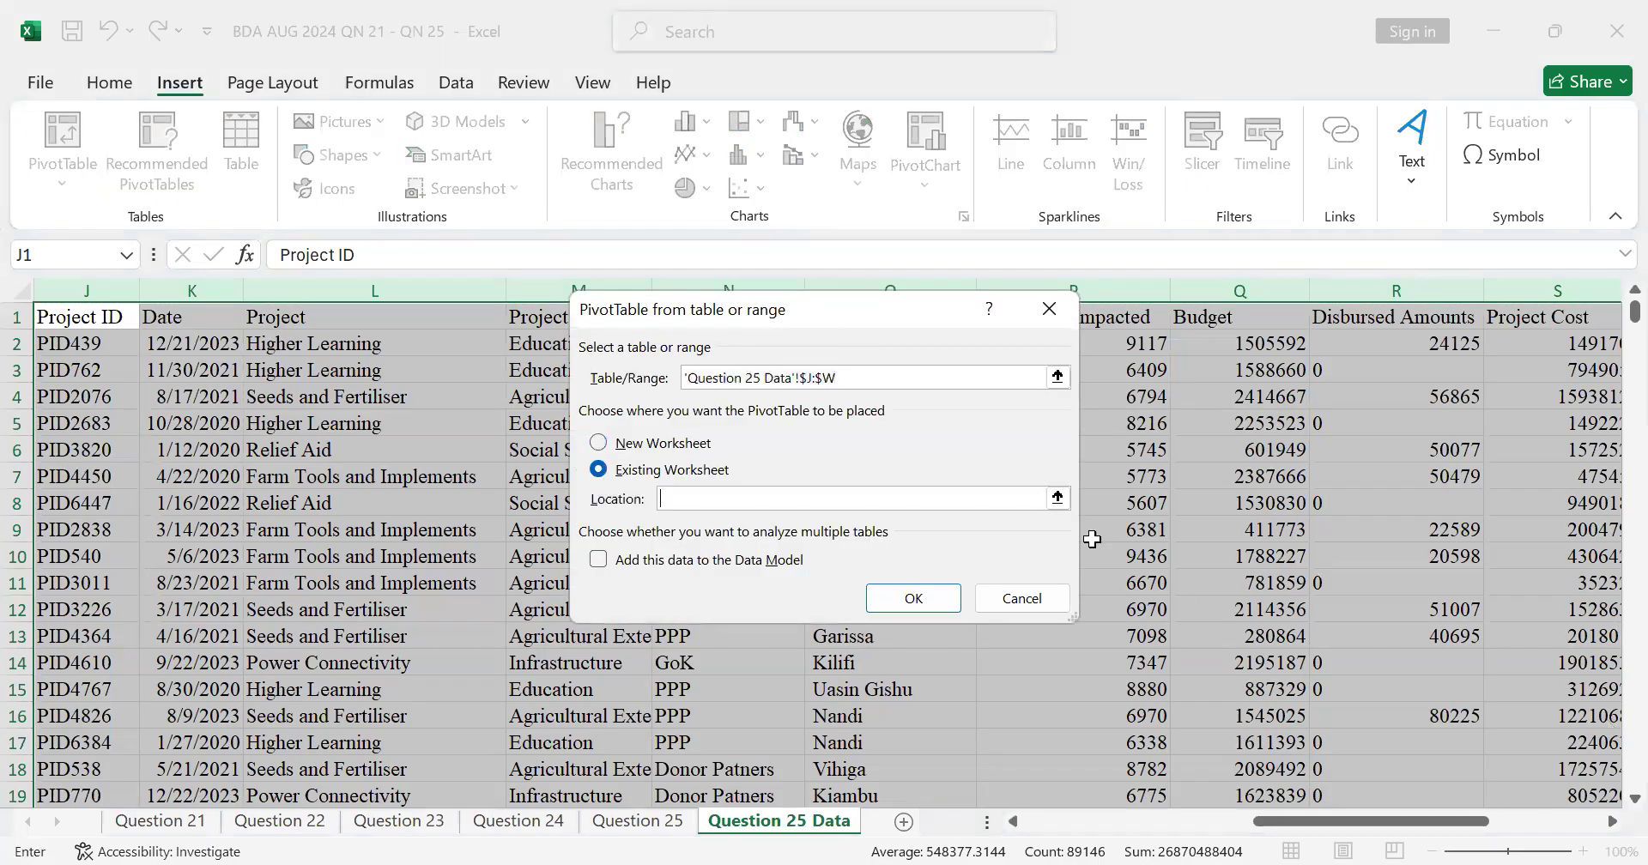
scroll(1078, 504, "down", 14)
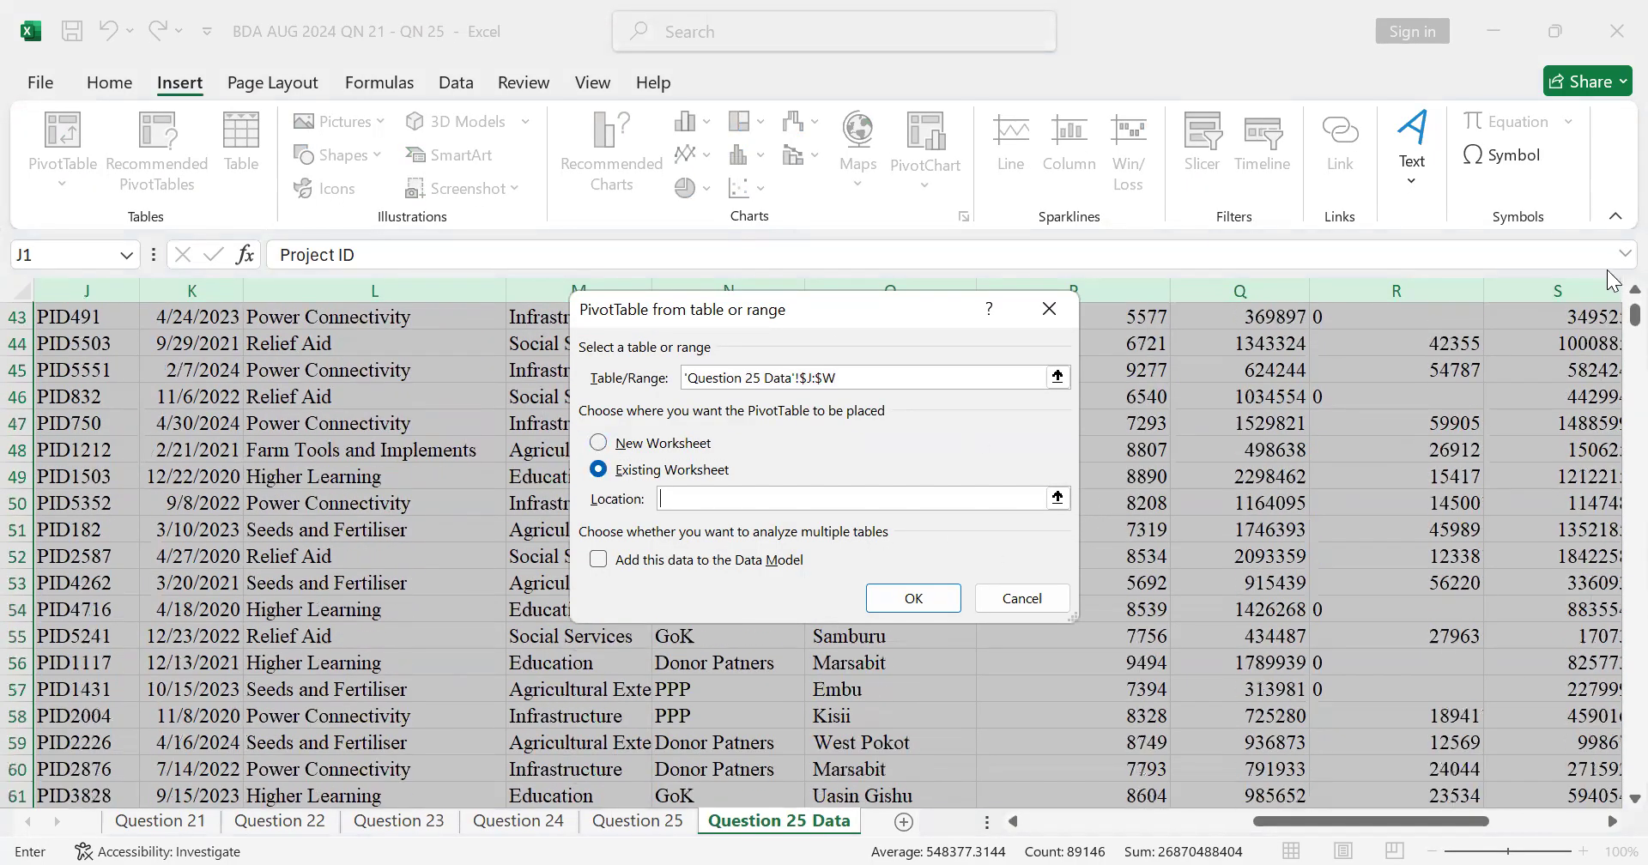
left_click_drag(1611, 324, 1614, 786)
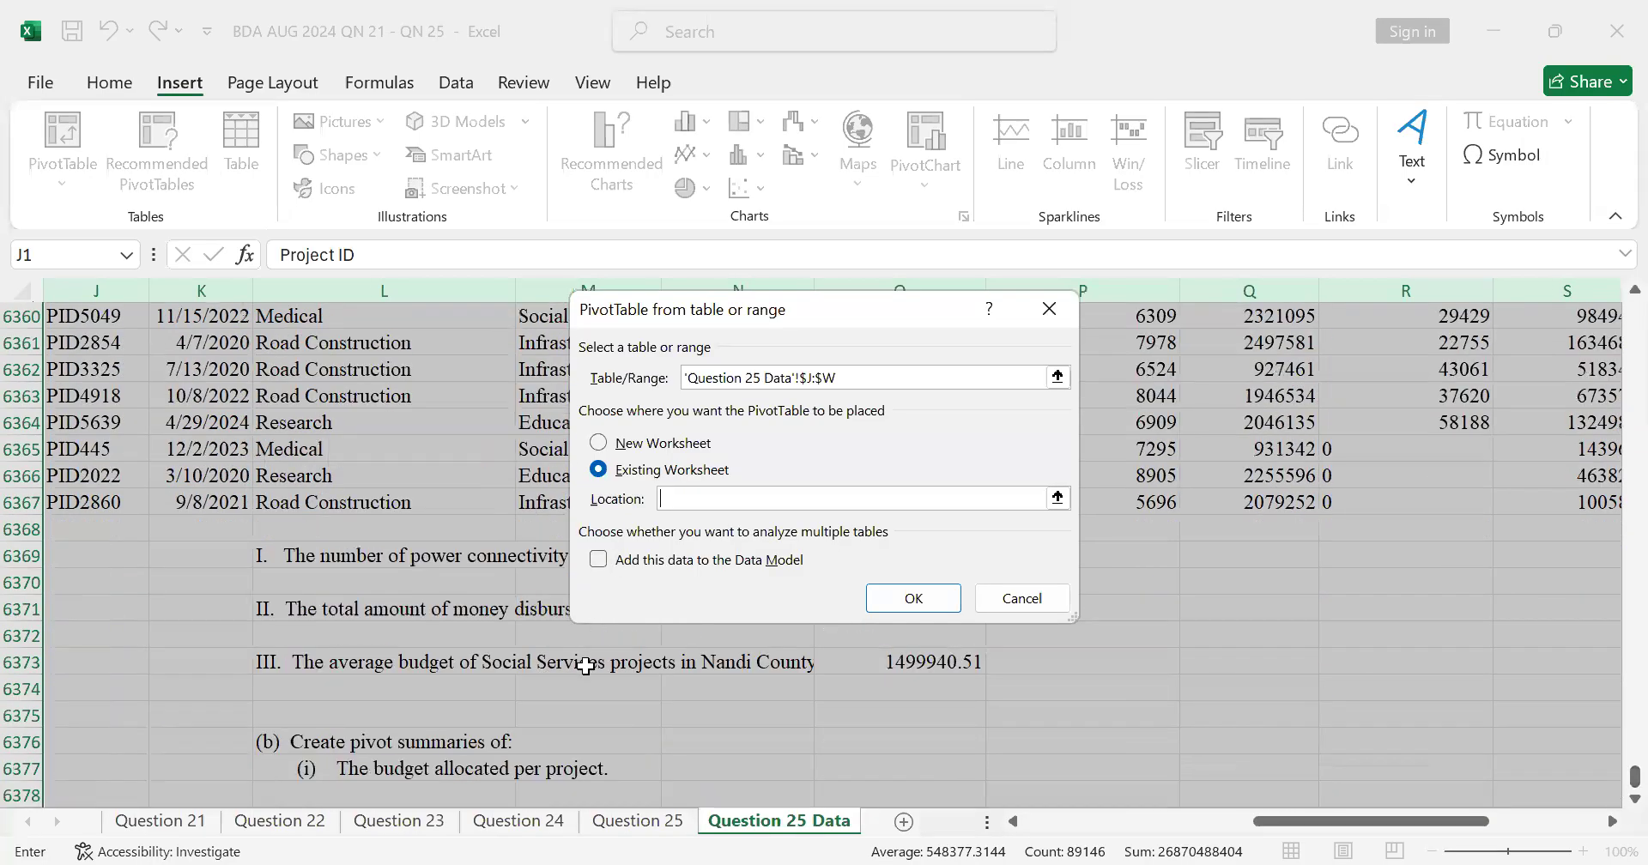
scroll(582, 666, "down", 3)
left_click(383, 568)
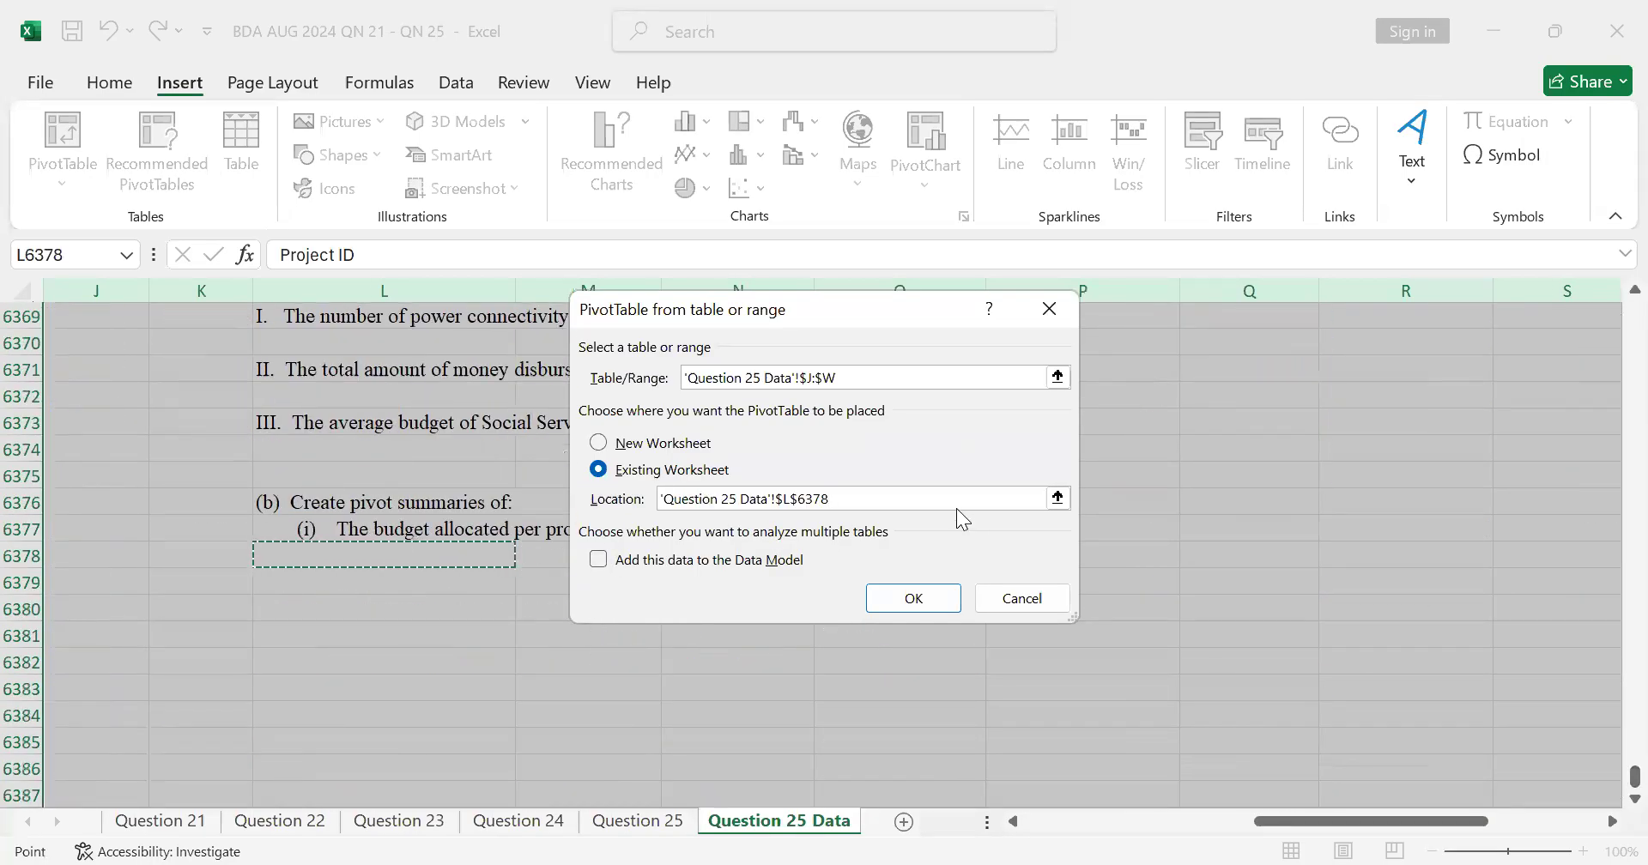
left_click(912, 597)
Step: Add the Project field to the PivotTable's rows and review the resulting row labels
scroll(738, 605, "down", 5)
scroll(736, 596, "up", 3)
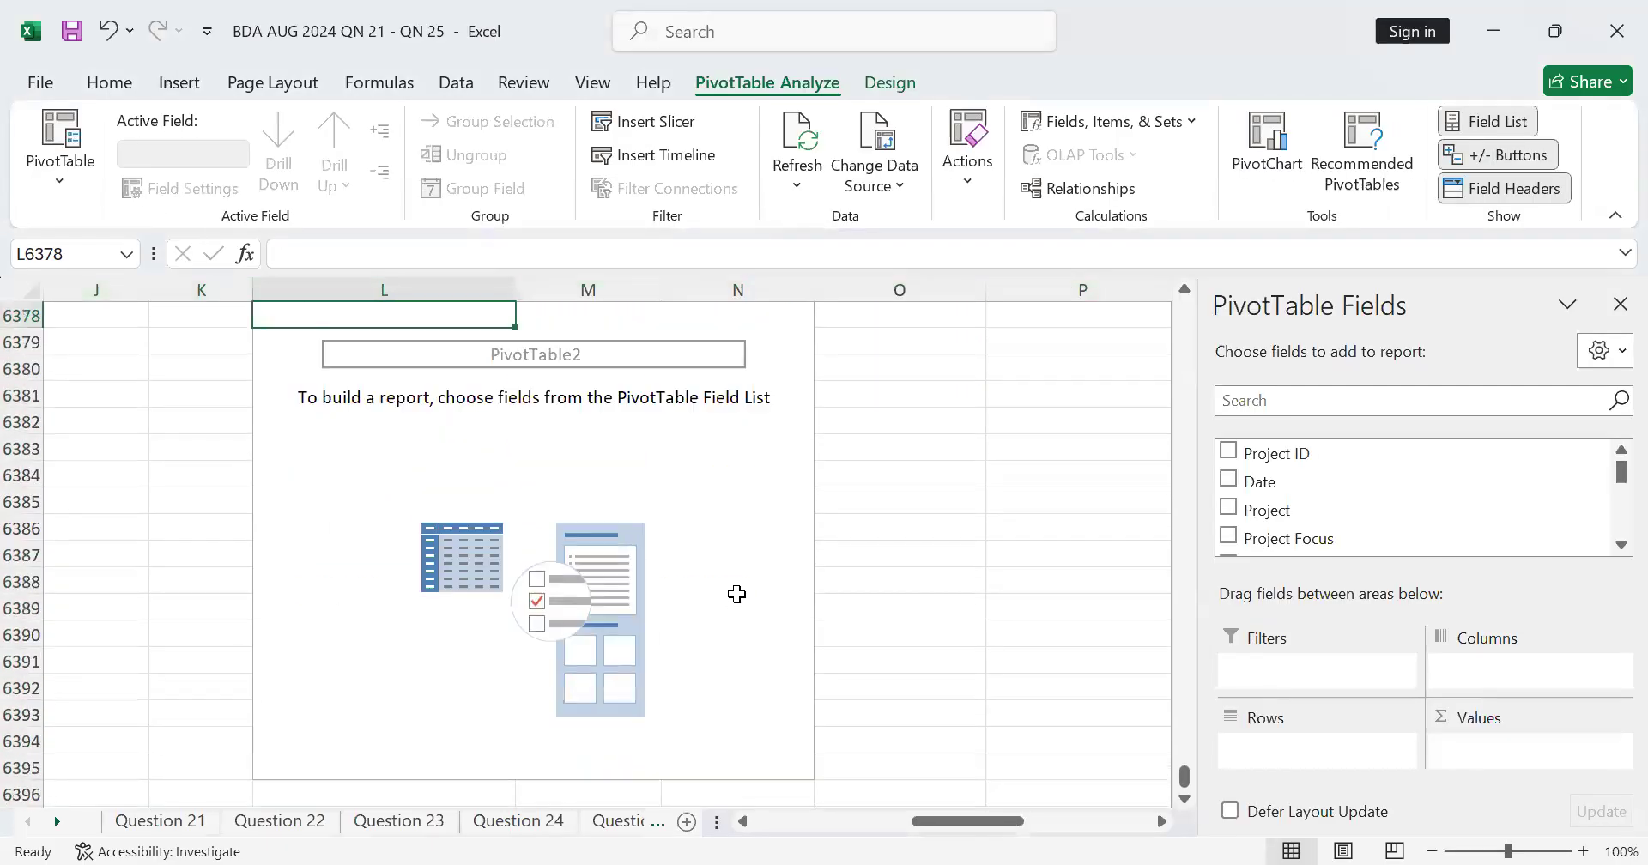
scroll(1092, 558, "up", 2)
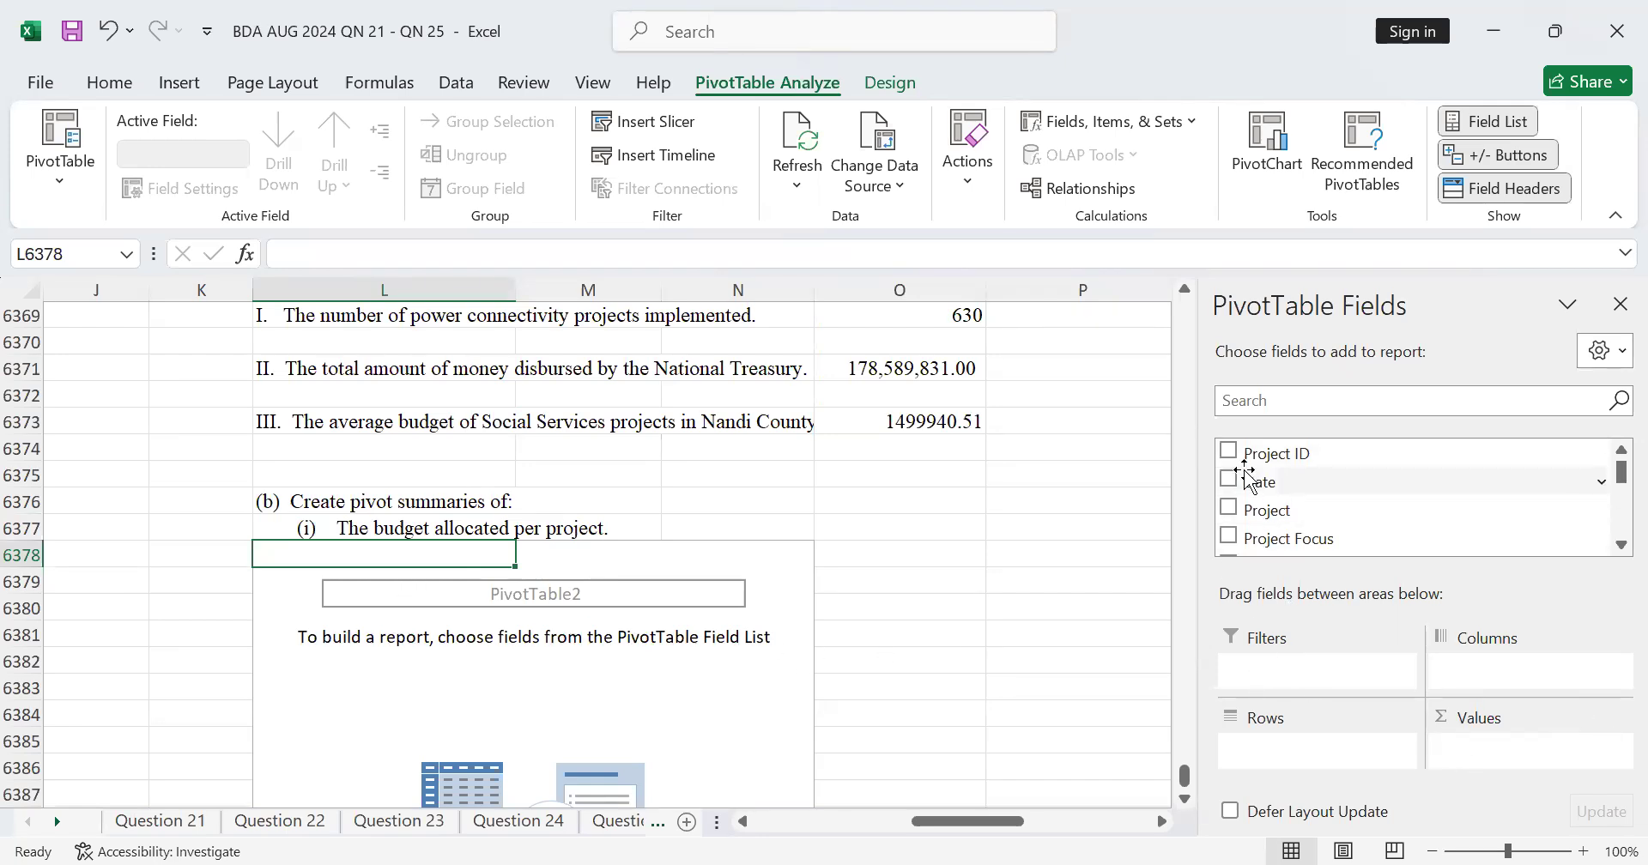
left_click_drag(1269, 520, 1302, 750)
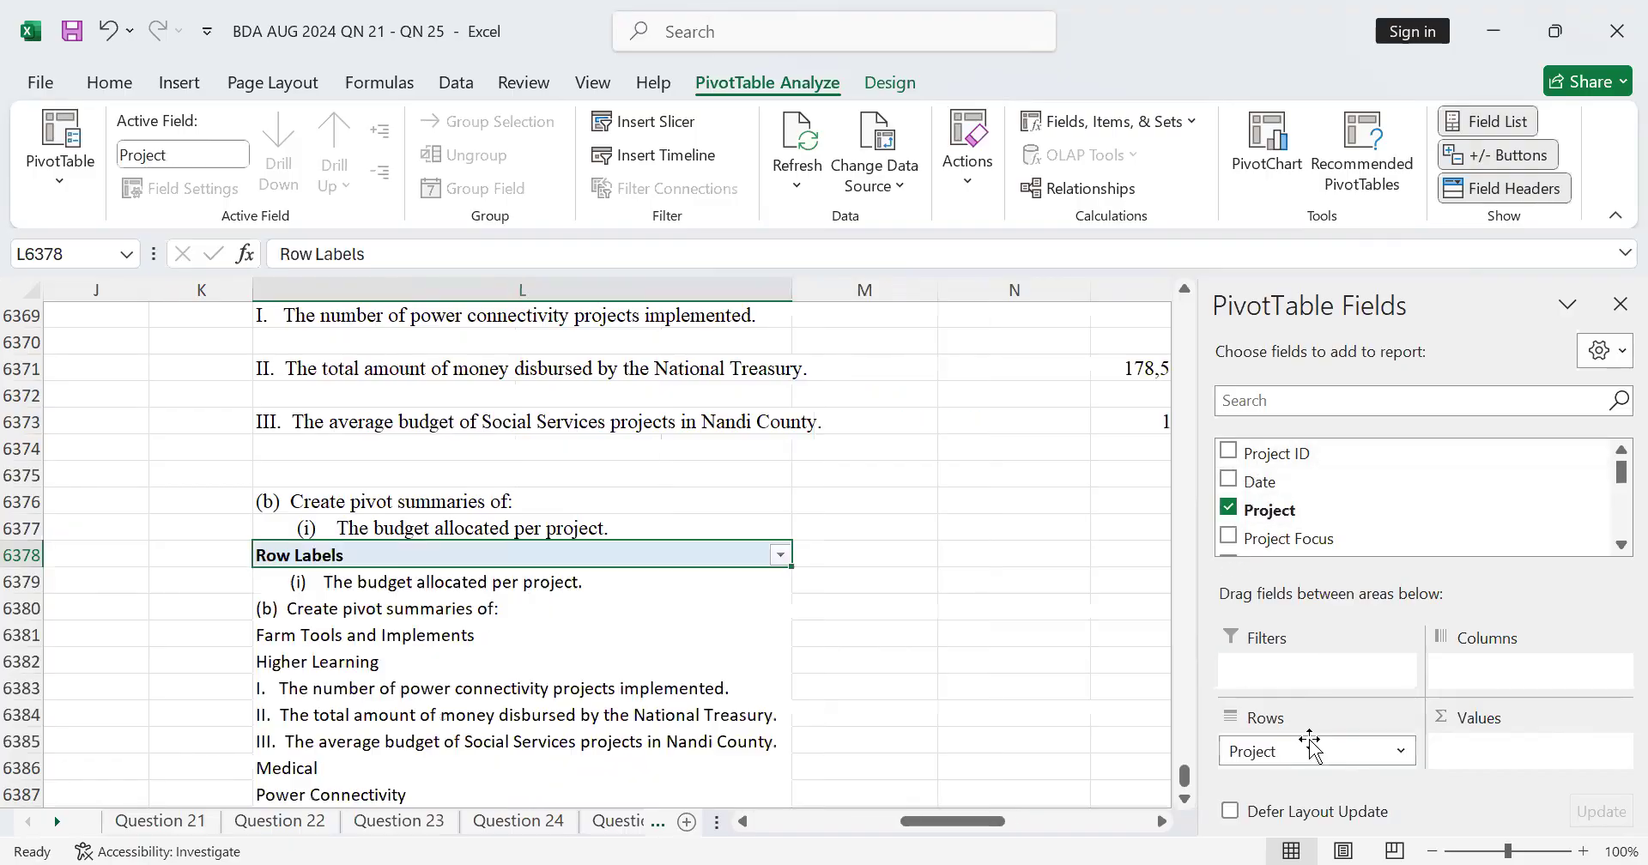
scroll(912, 591, "down", 3)
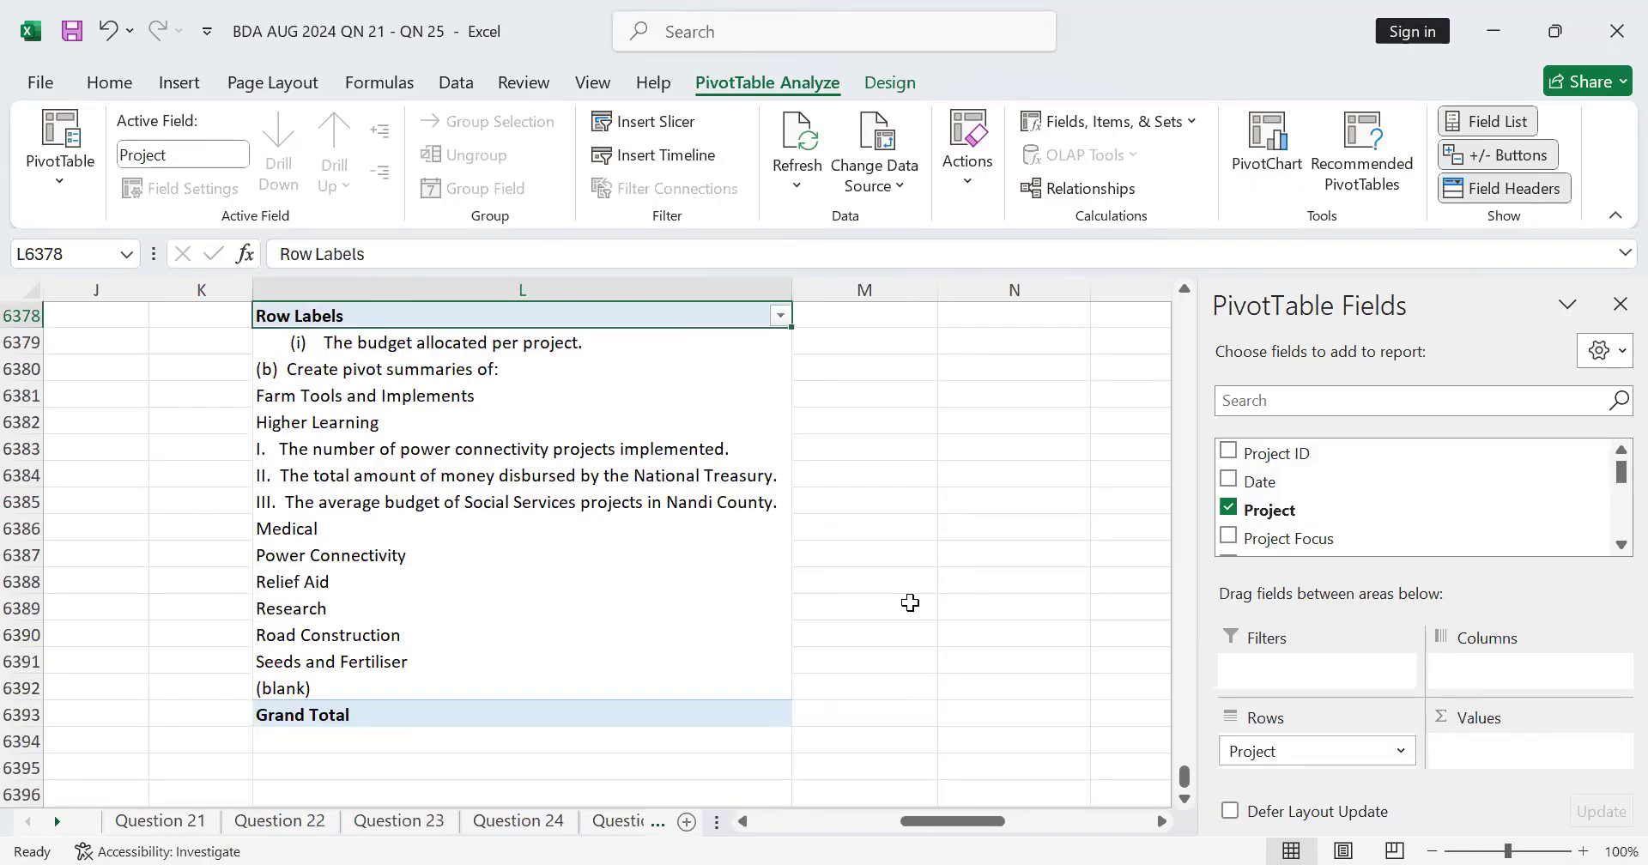
scroll(910, 602, "up", 5)
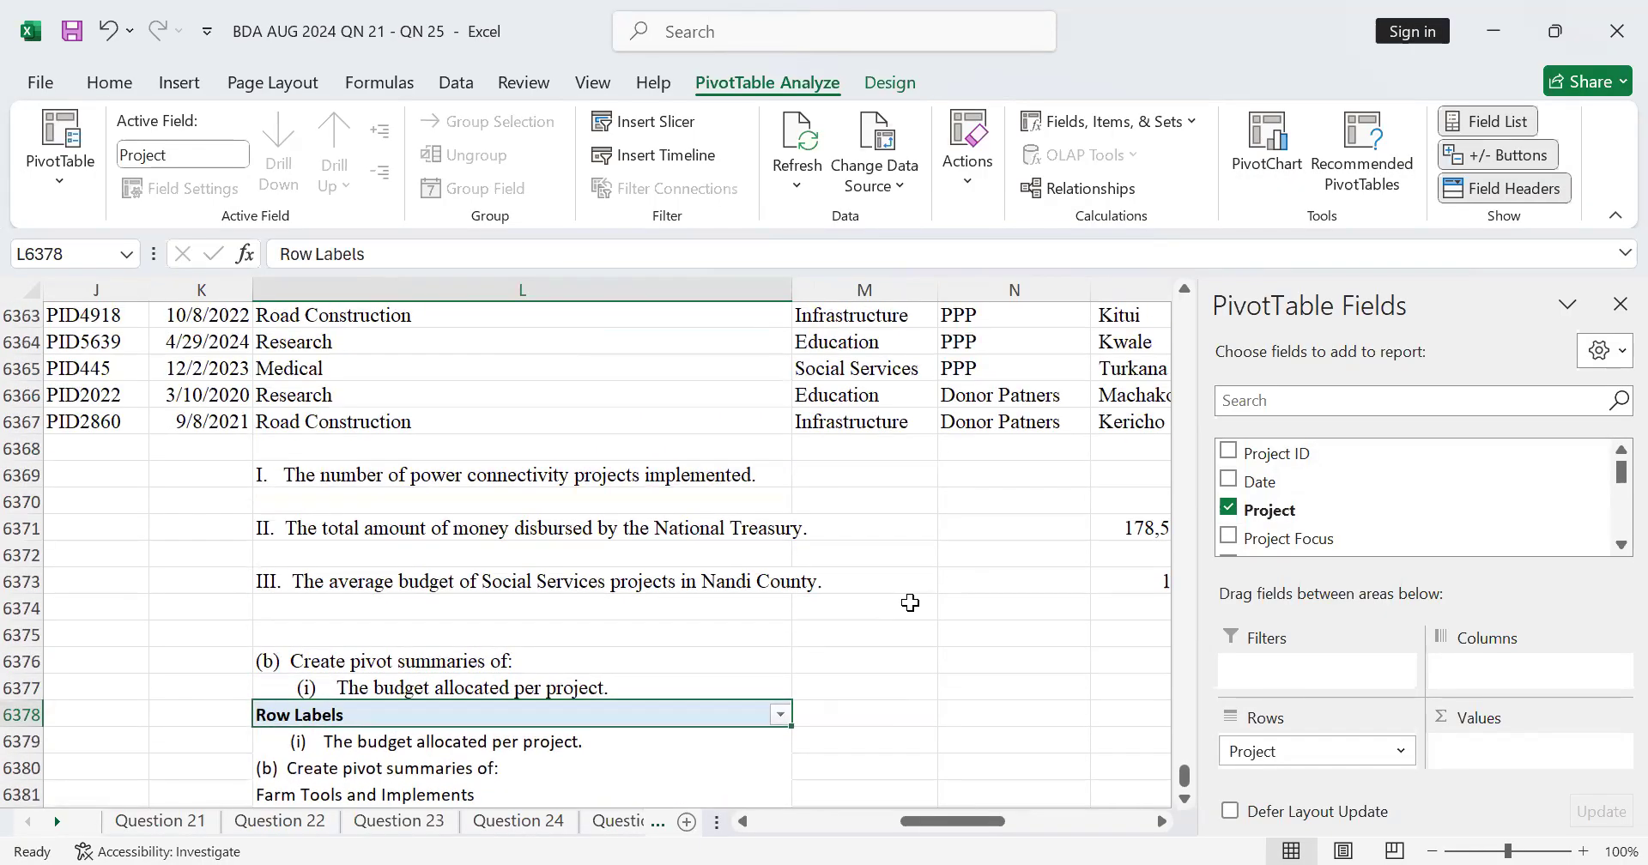
Step: Undo adding the Project row field and inserting the PivotTable at L6378
scroll(909, 603, "down", 3)
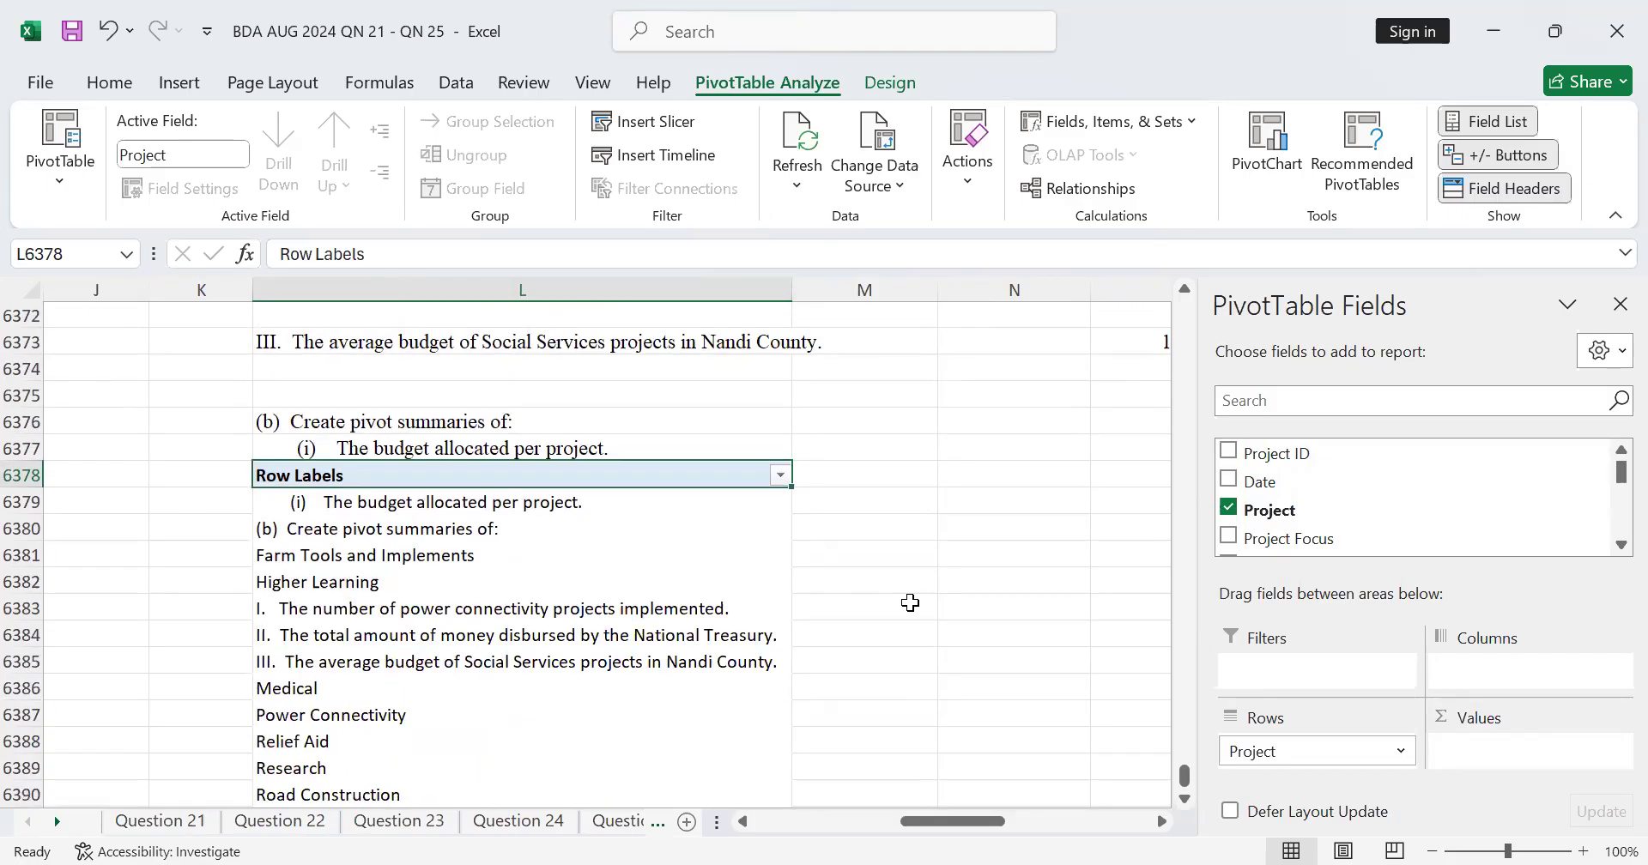
scroll(601, 549, "up", 3)
left_click(653, 83)
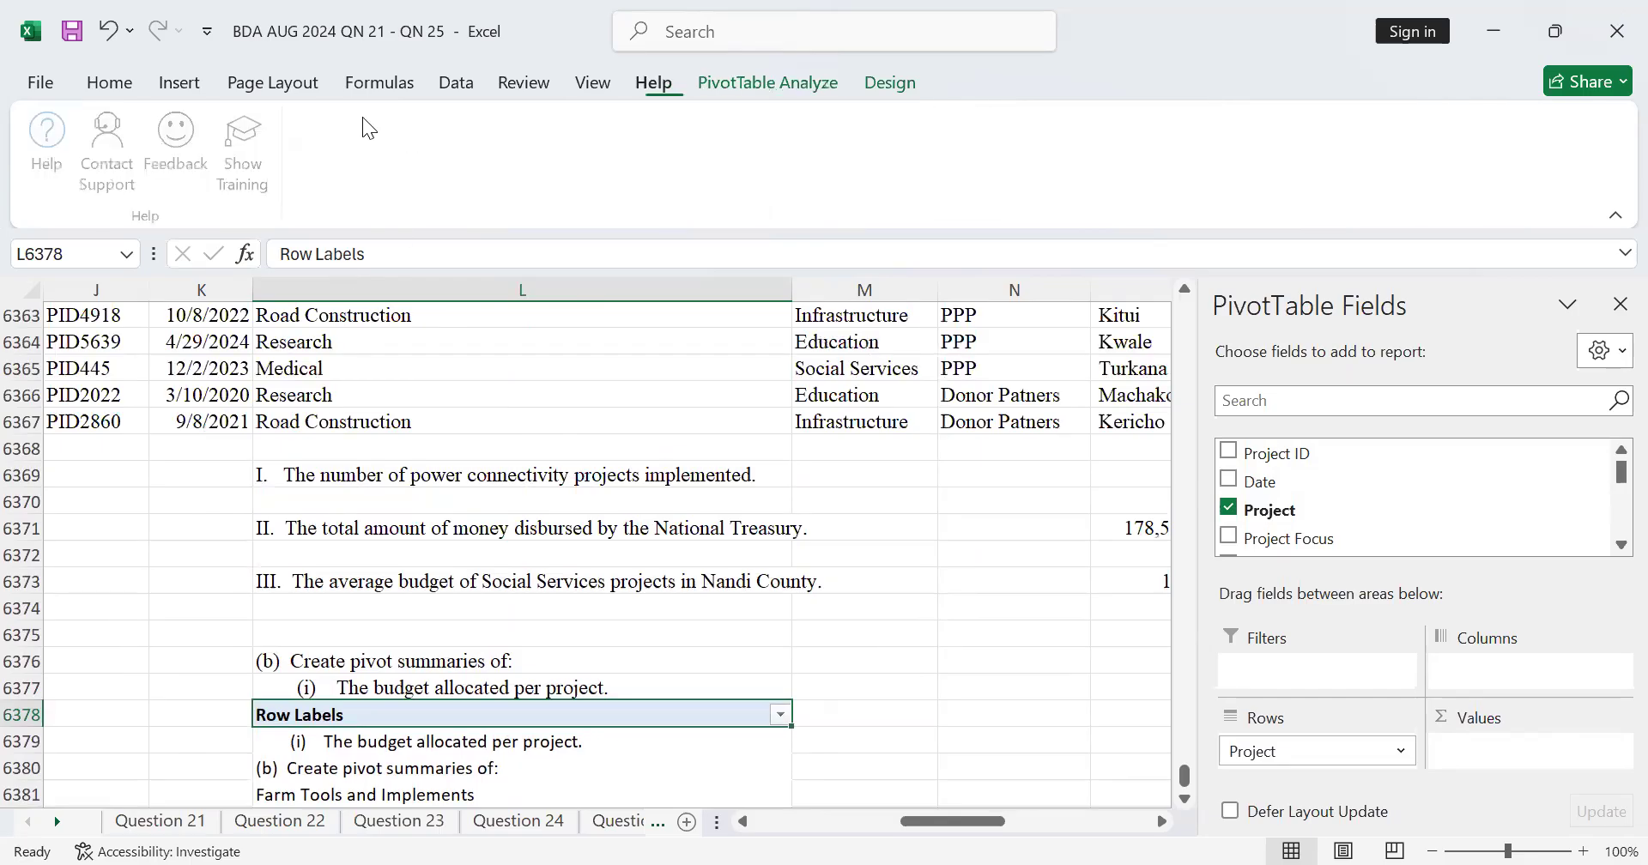
scroll(828, 650, "down", 4)
scroll(850, 615, "up", 5)
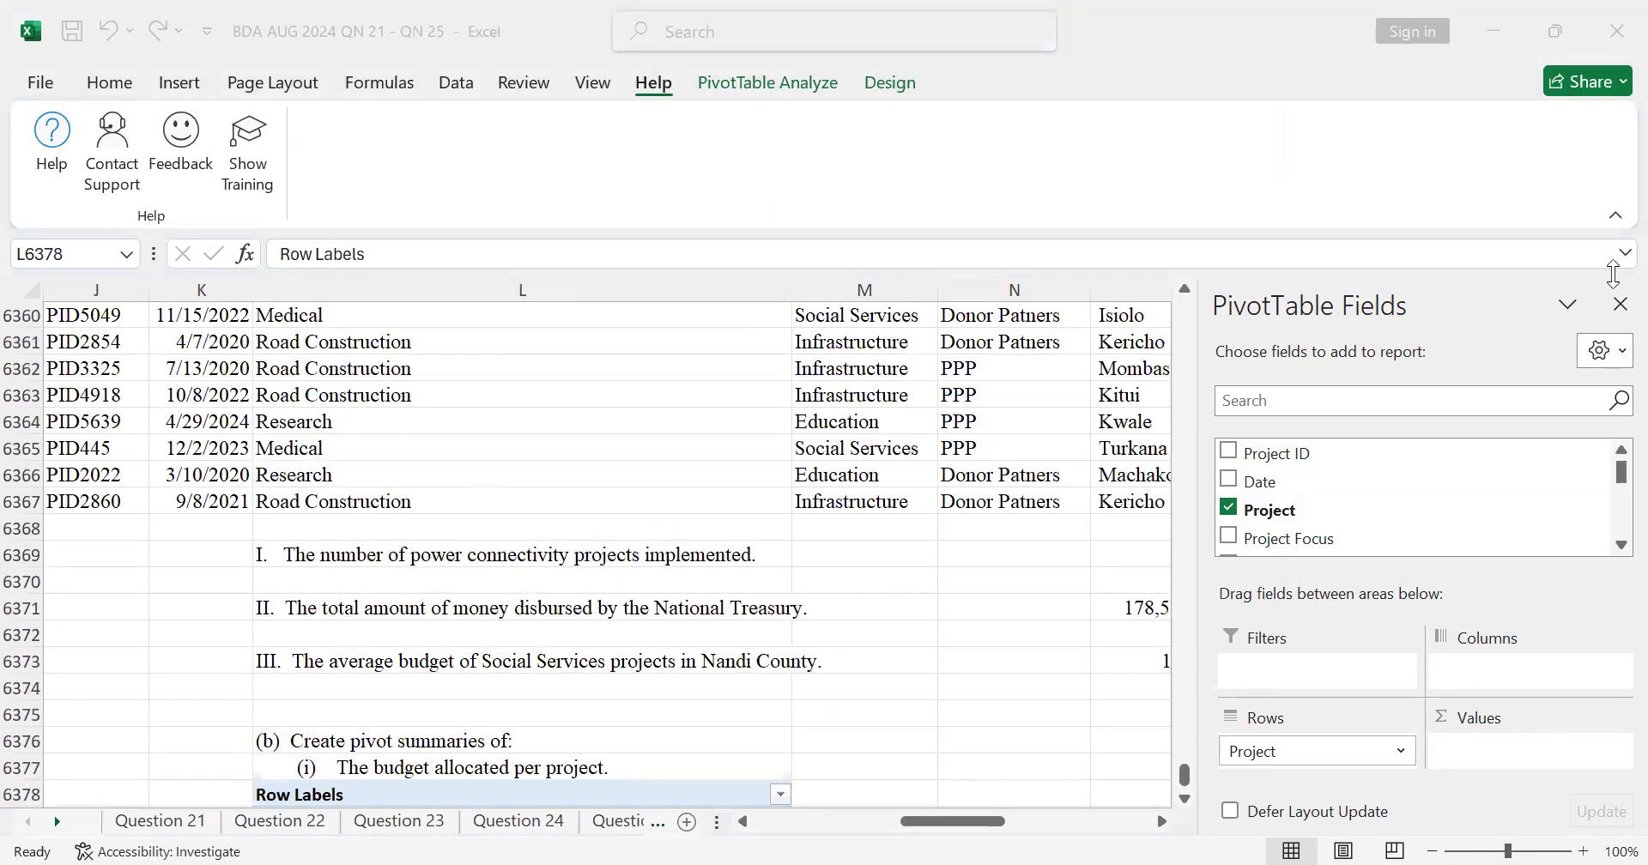
left_click(1619, 306)
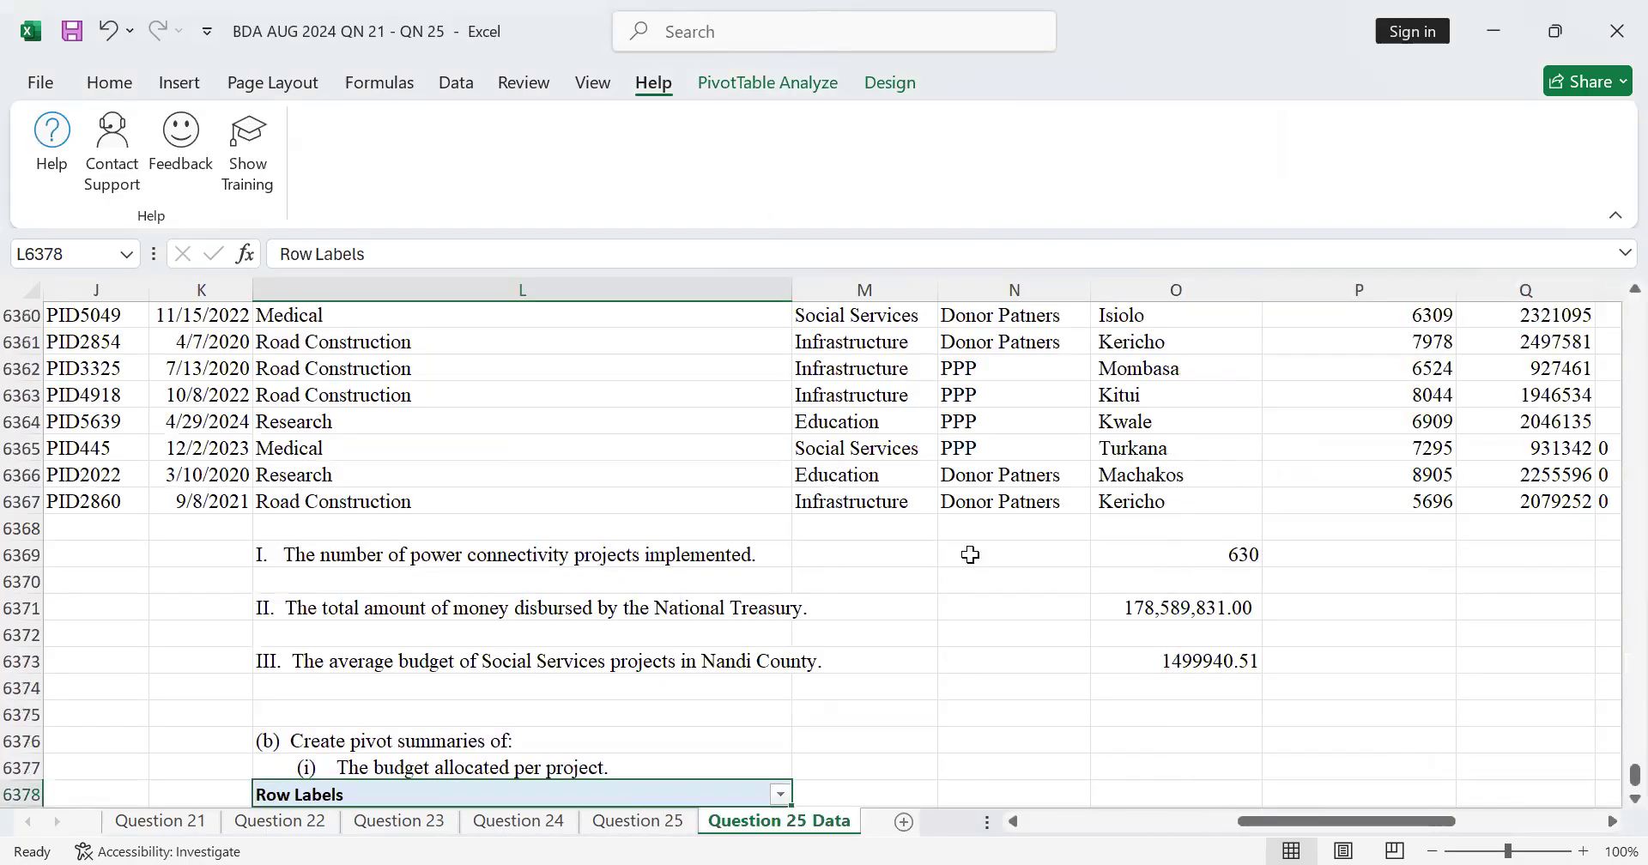
scroll(1286, 573, "down", 5)
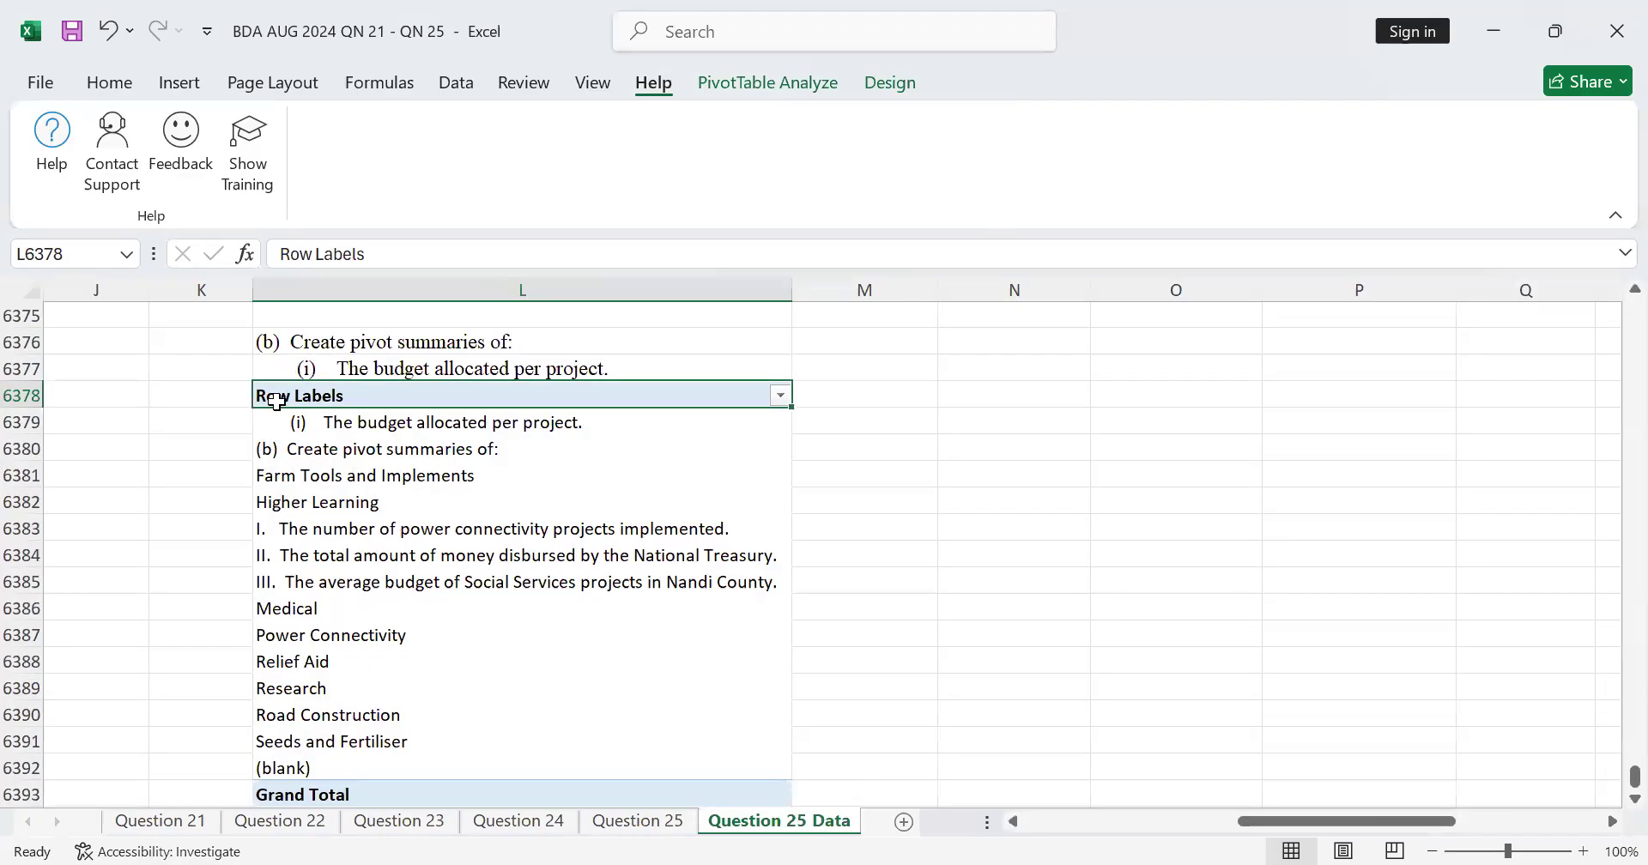
left_click(103, 36)
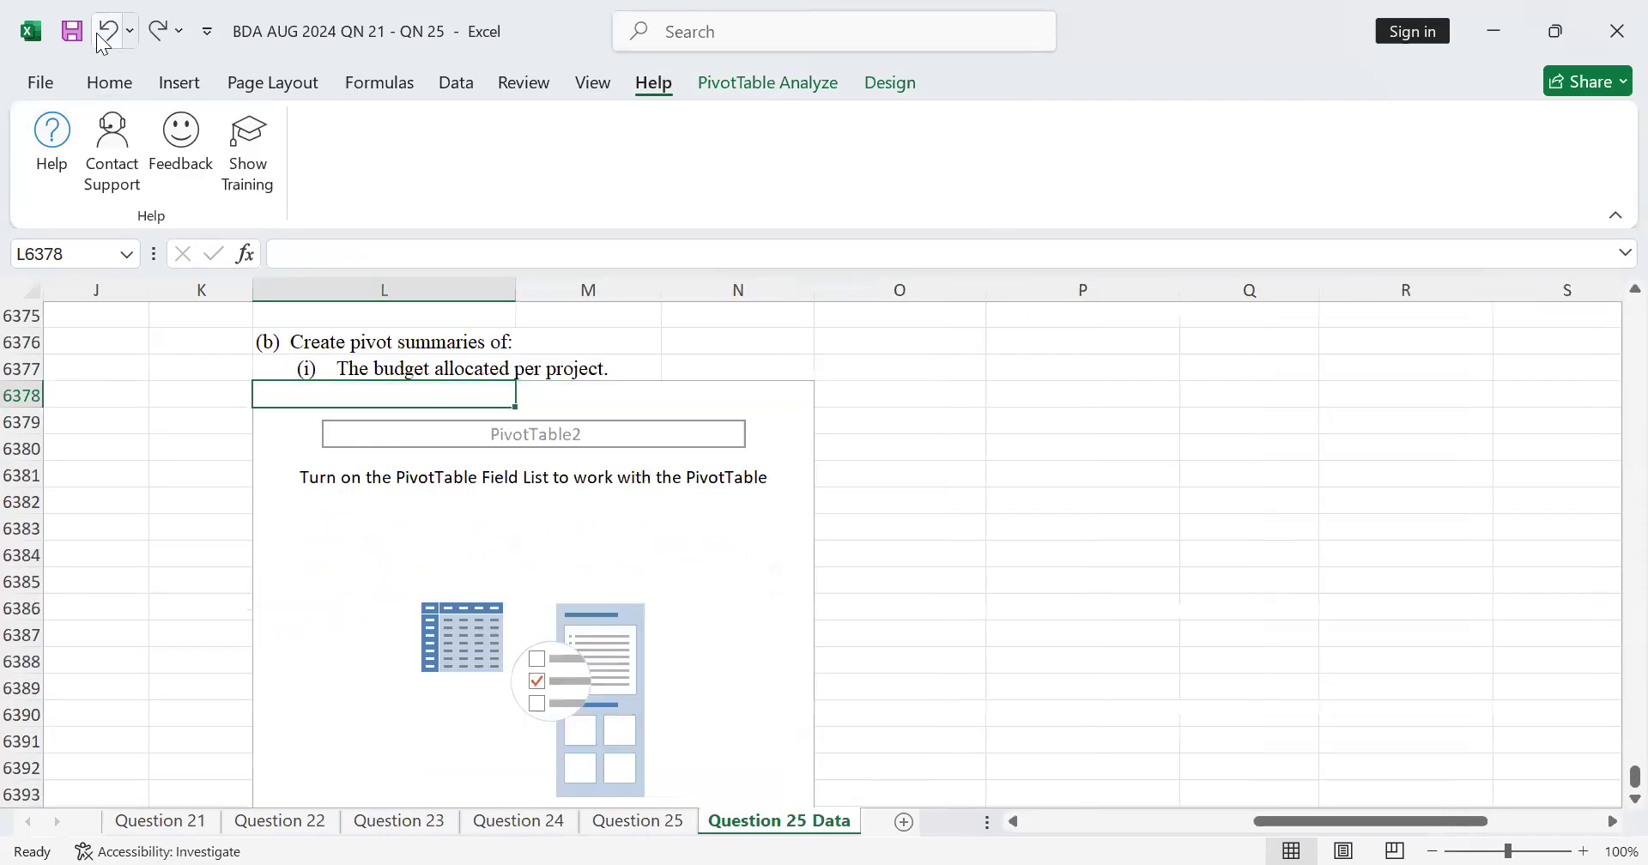
left_click(93, 36)
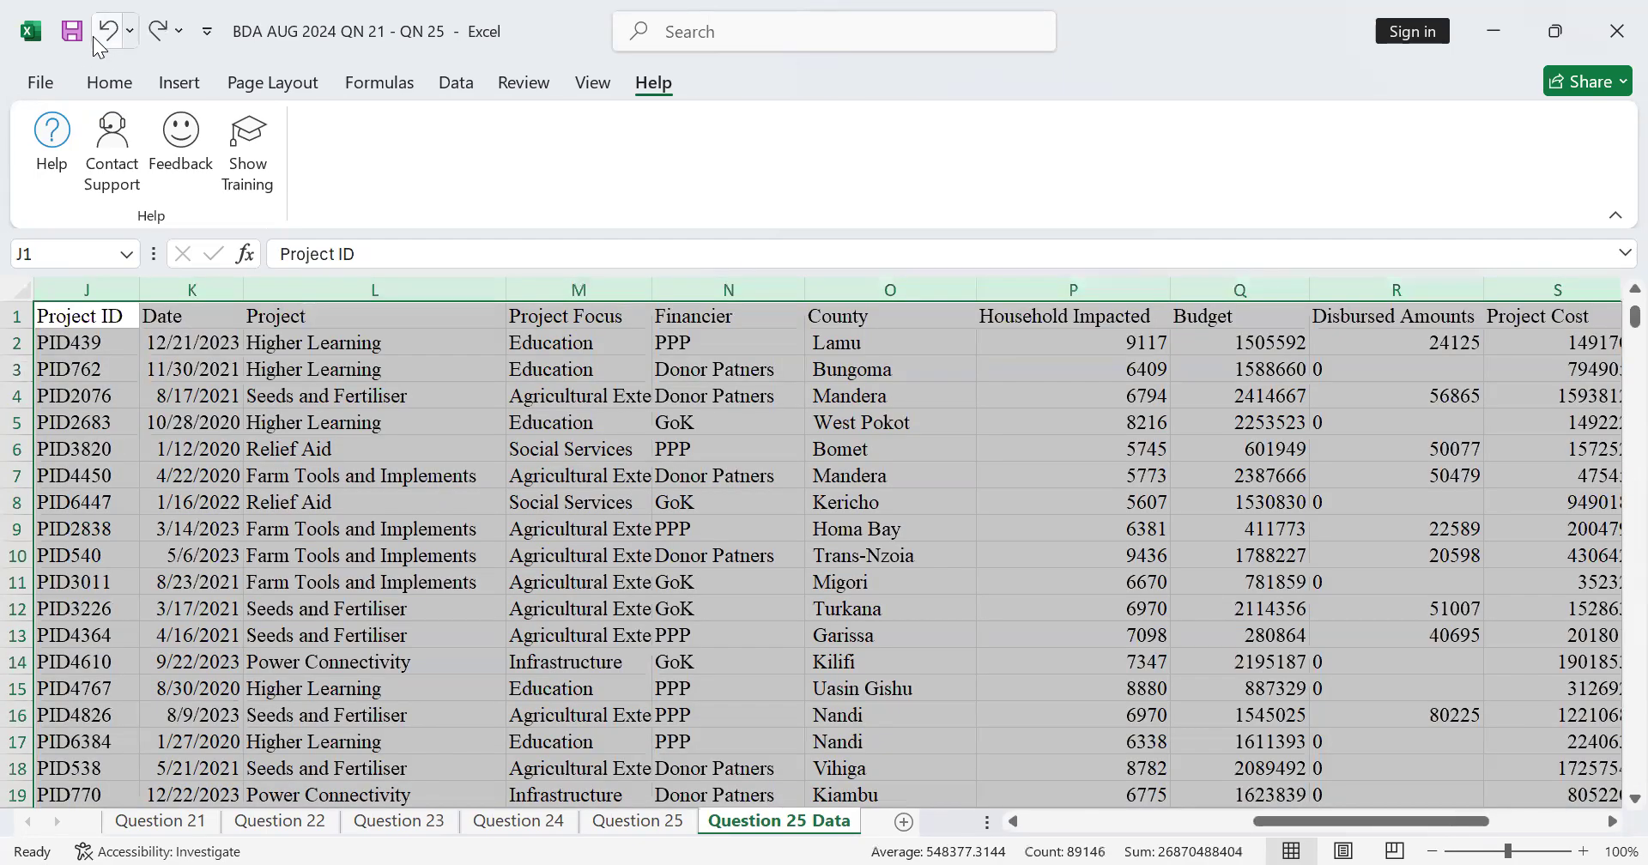
Step: Check how far the selected columns J:W extend, from the header row down to the question text below the records
scroll(1048, 601, "down", 7)
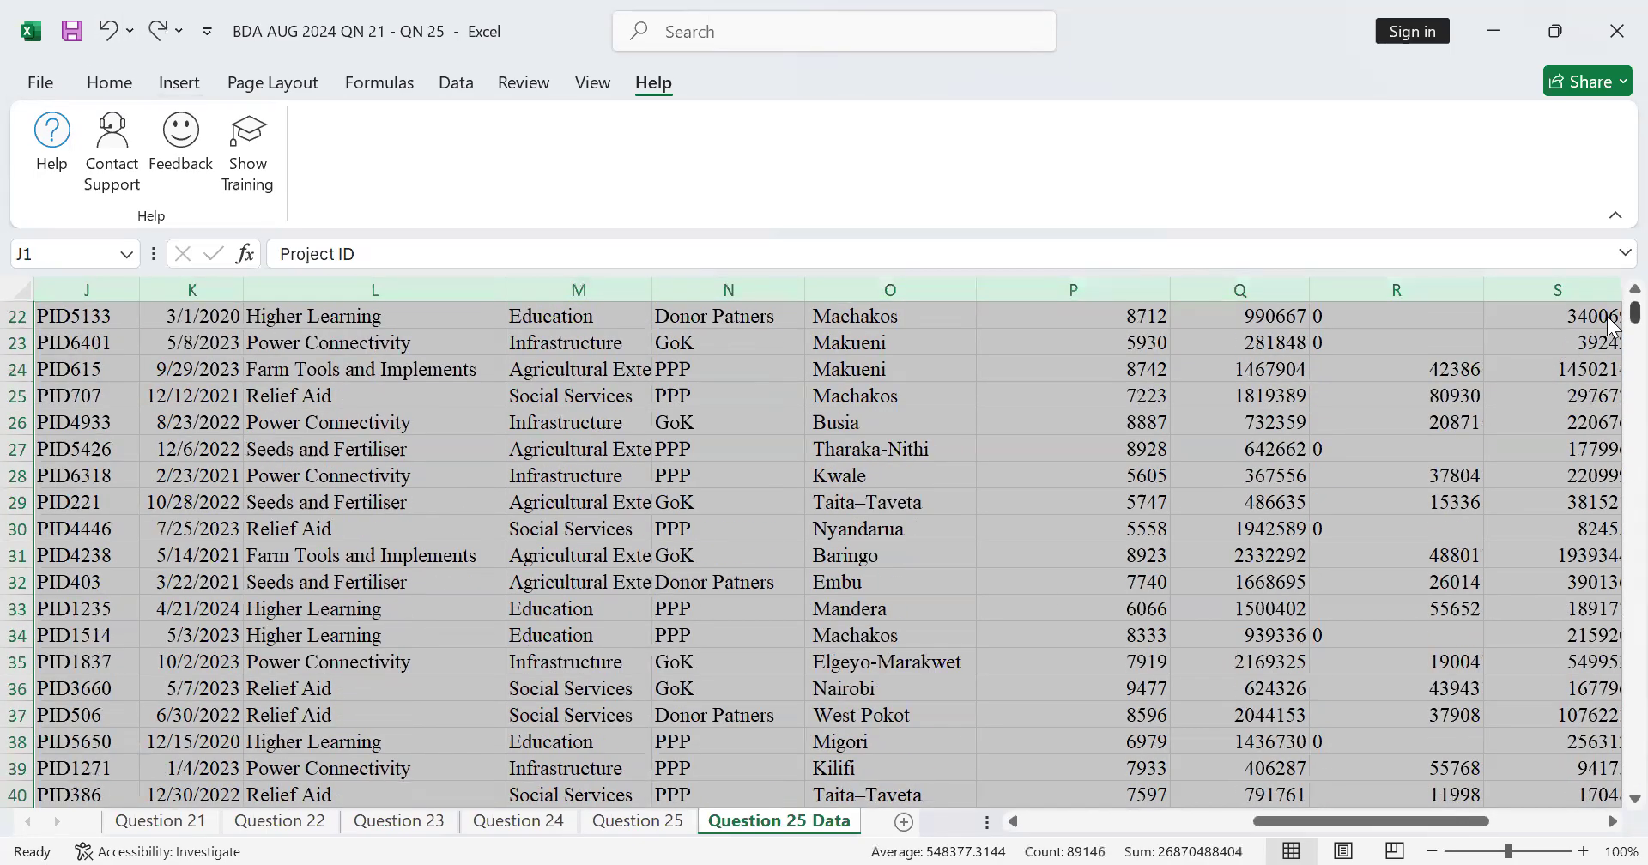
left_click_drag(1635, 310, 1634, 777)
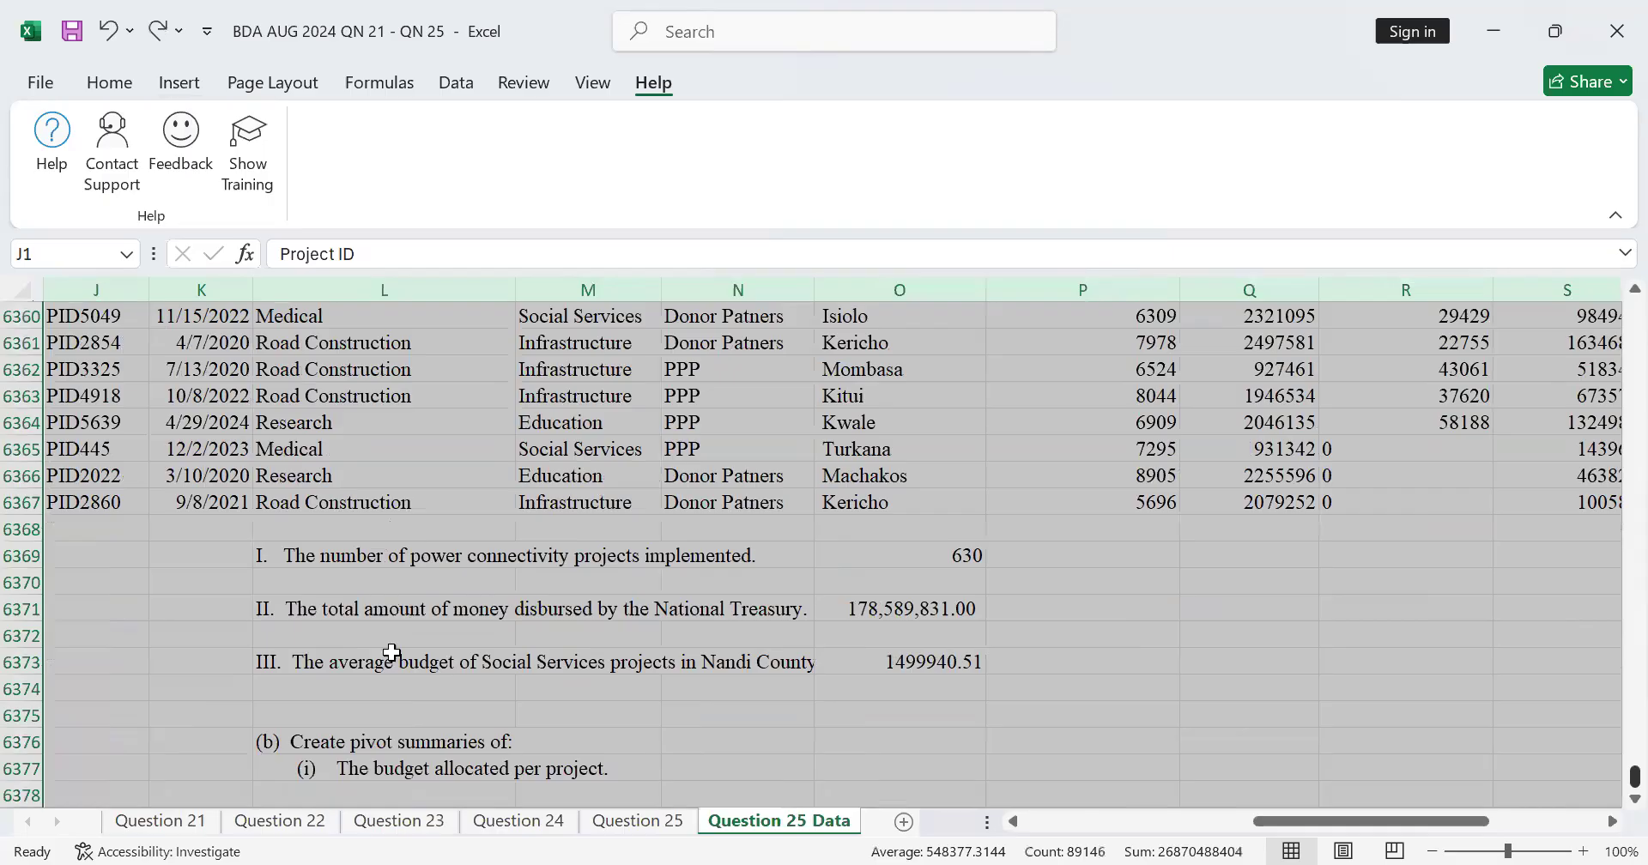
scroll(391, 653, "down", 6)
scroll(393, 596, "up", 8)
scroll(1322, 622, "up", 5)
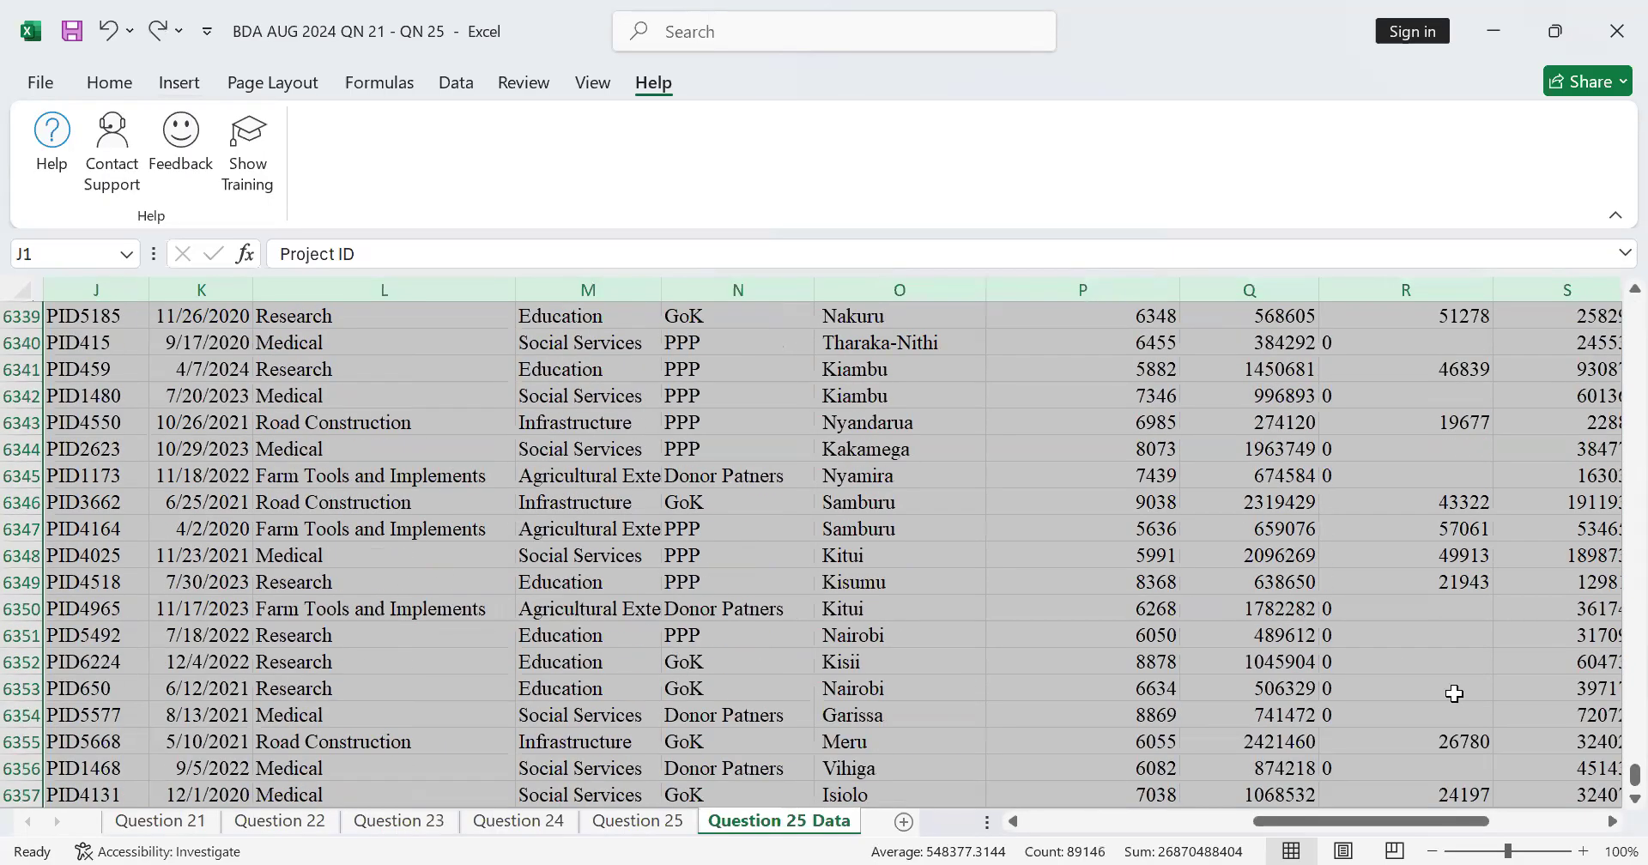
left_click(1613, 823)
left_click(1613, 823)
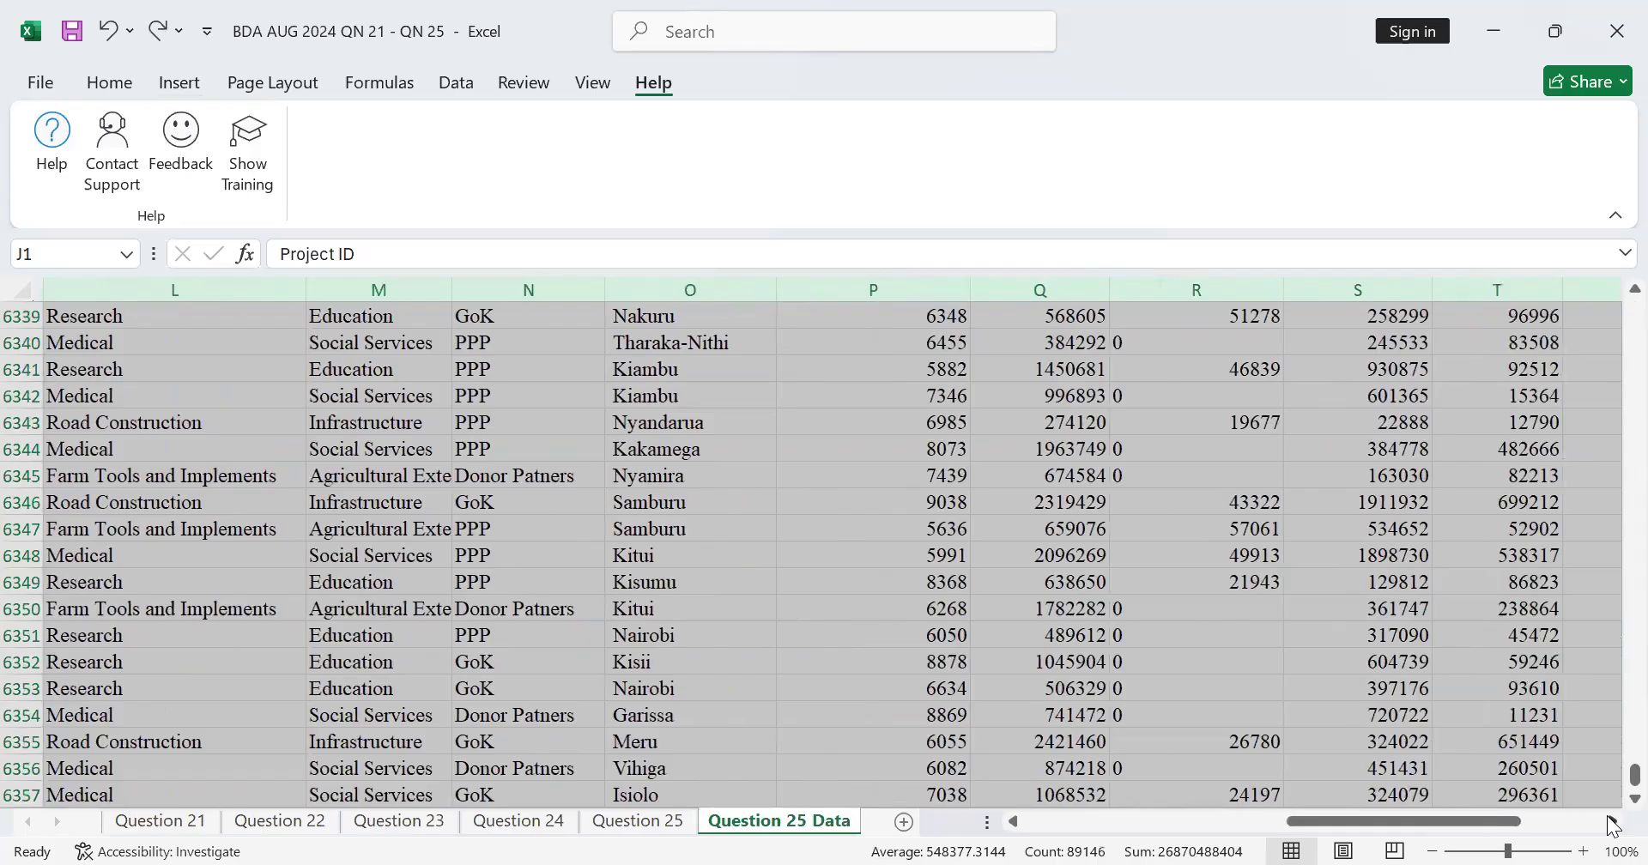
left_click(1612, 822)
left_click(1613, 823)
left_click_drag(1614, 779, 1606, 263)
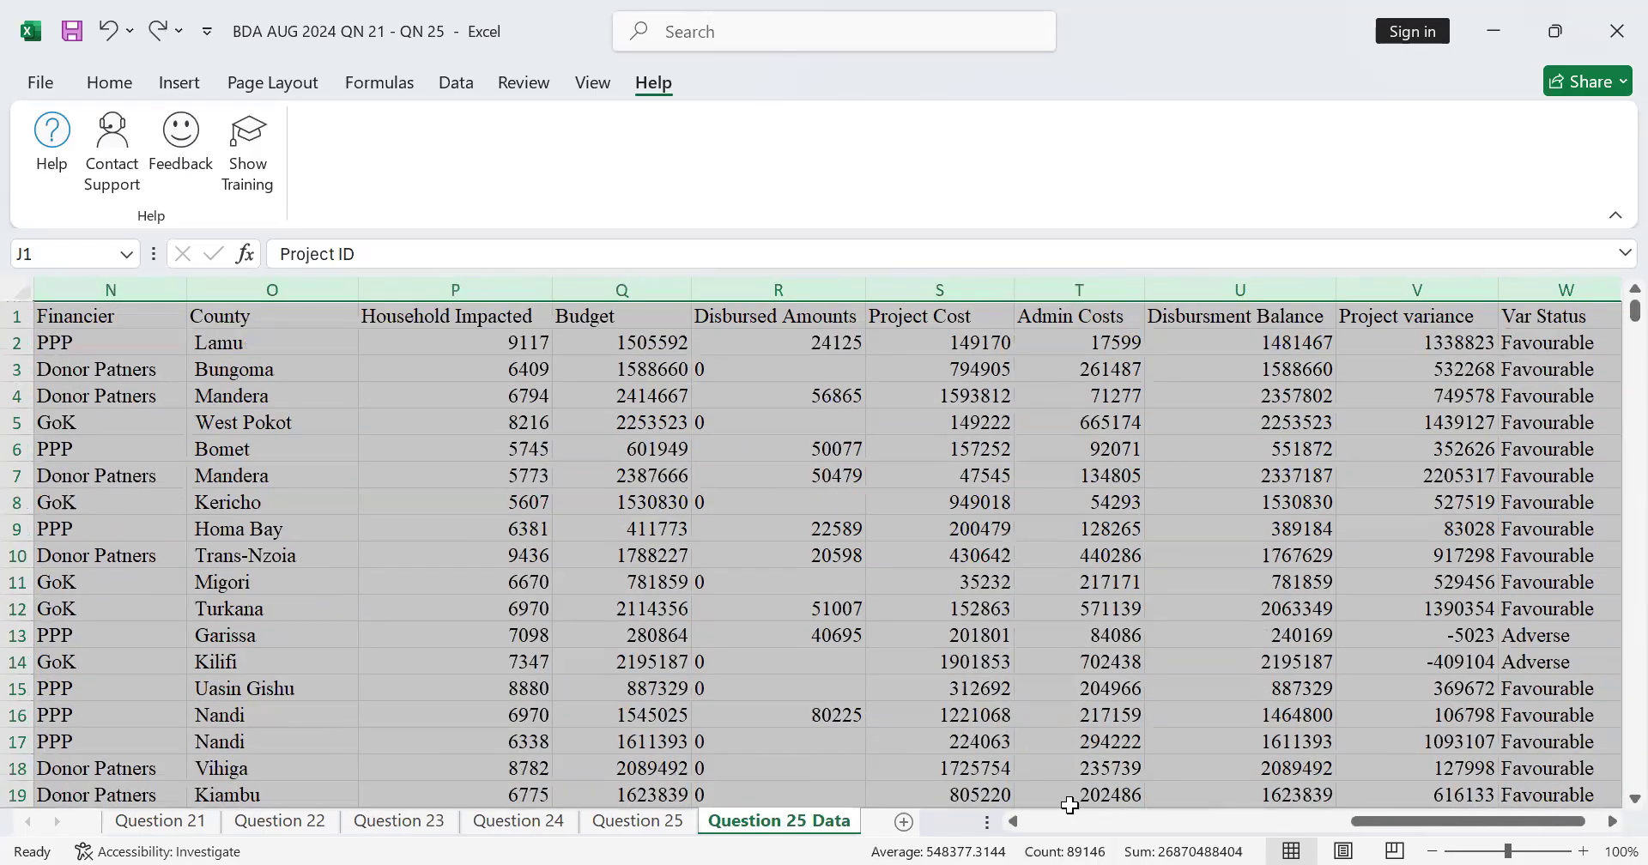
left_click_drag(1372, 824, 1042, 822)
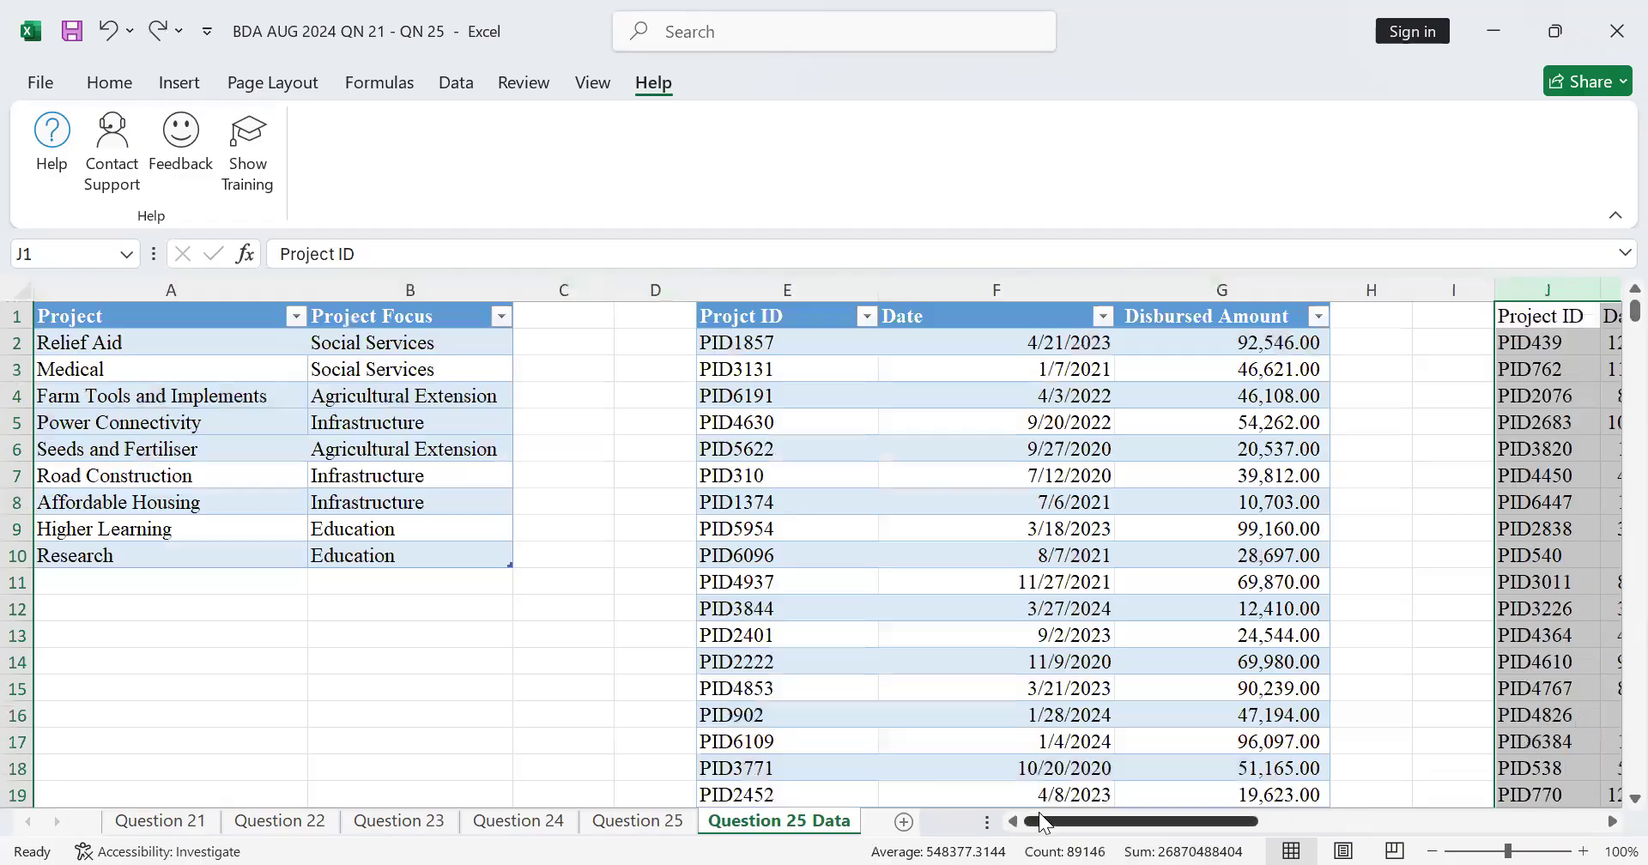
scroll(1597, 824, "right", 5)
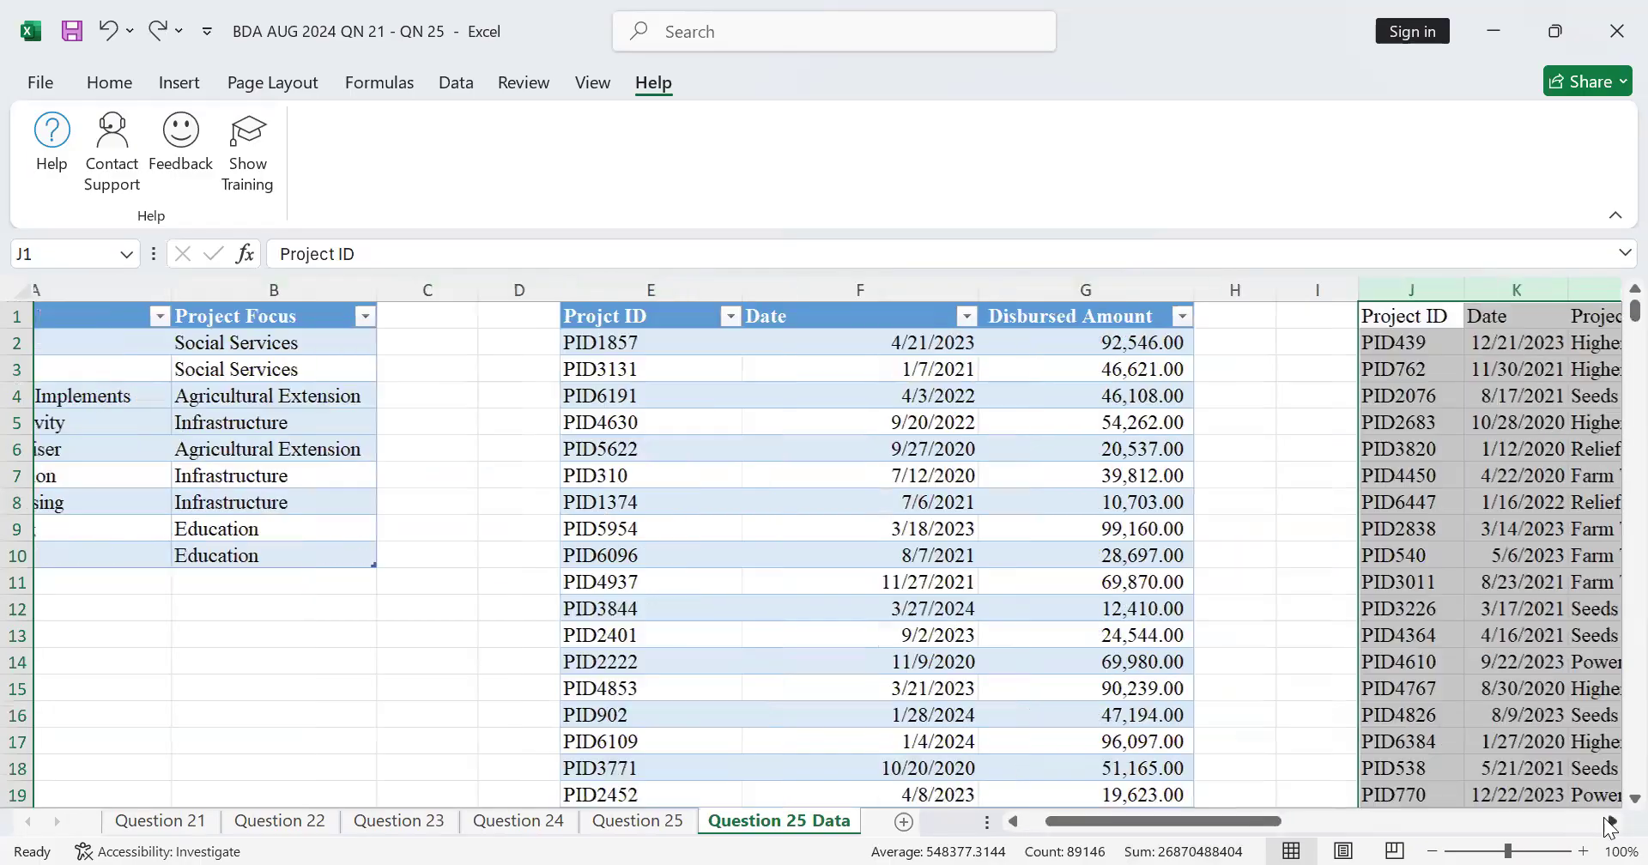
Step: Select only the project records with their headers, J1:W6367, leaving out the question text below them
left_click_drag(698, 319, 1373, 318)
key("ctrl+shift+Right")
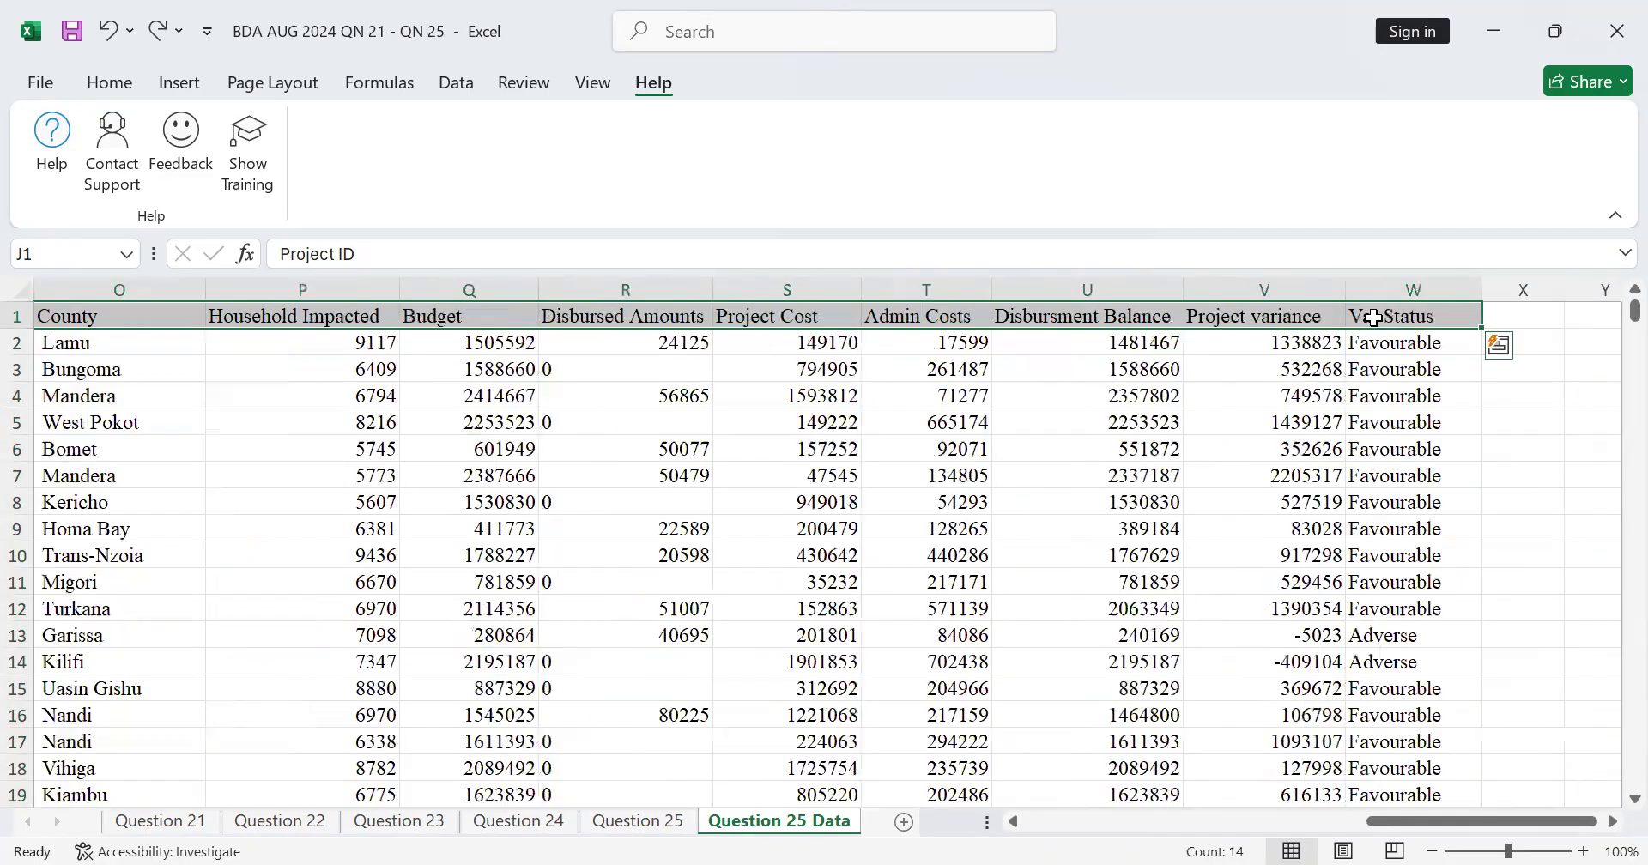
key("ctrl+shift+Down")
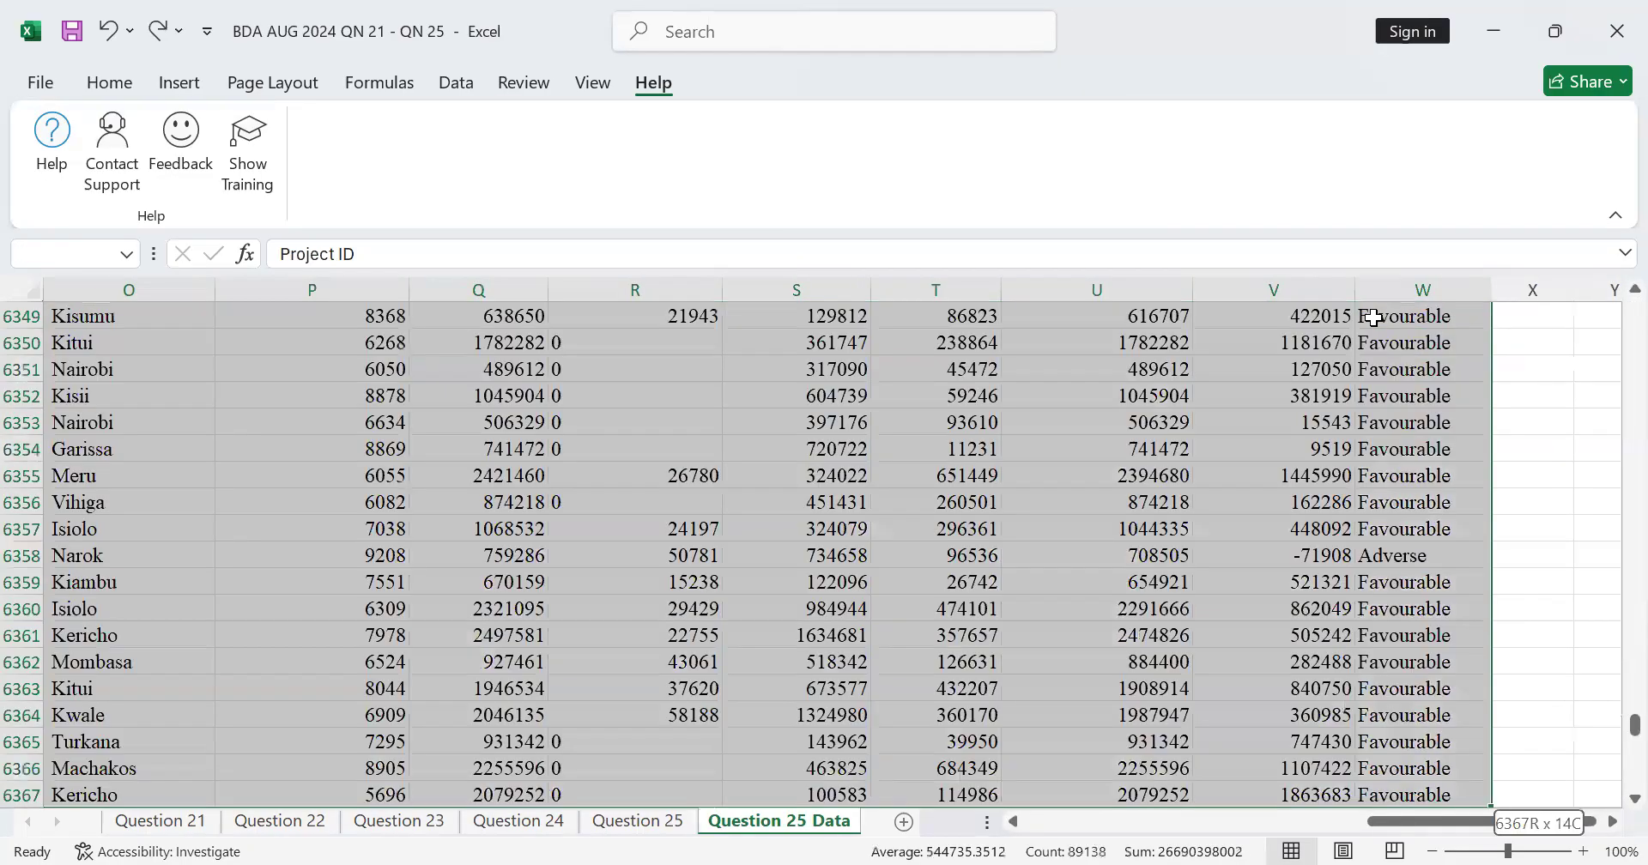
scroll(1612, 639, "down", 1)
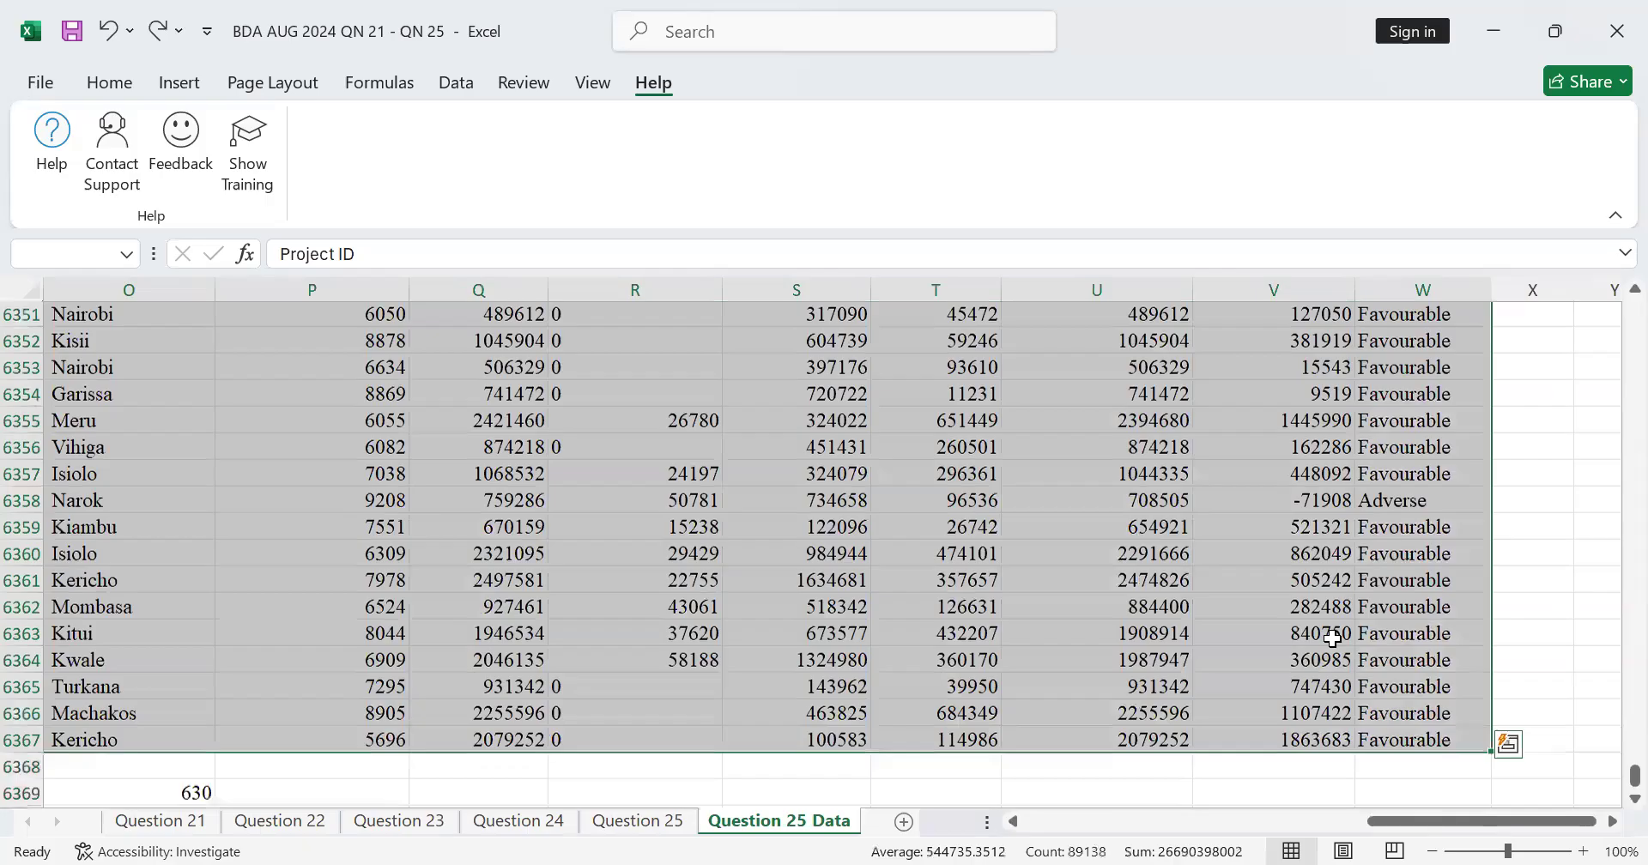
scroll(1276, 575, "down", 2)
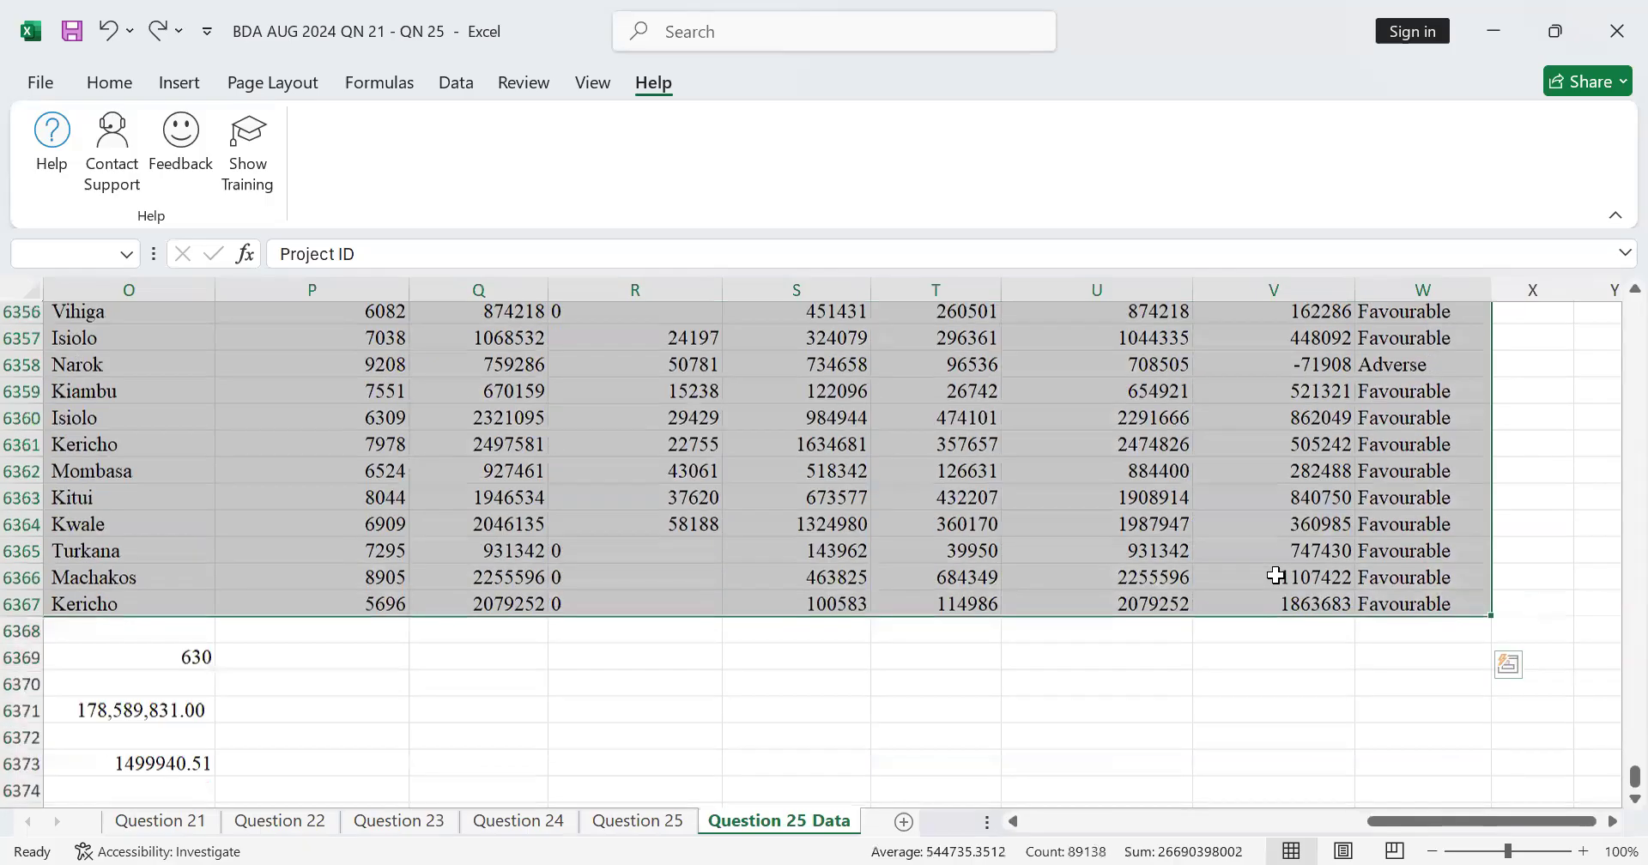
scroll(1276, 575, "up", 3)
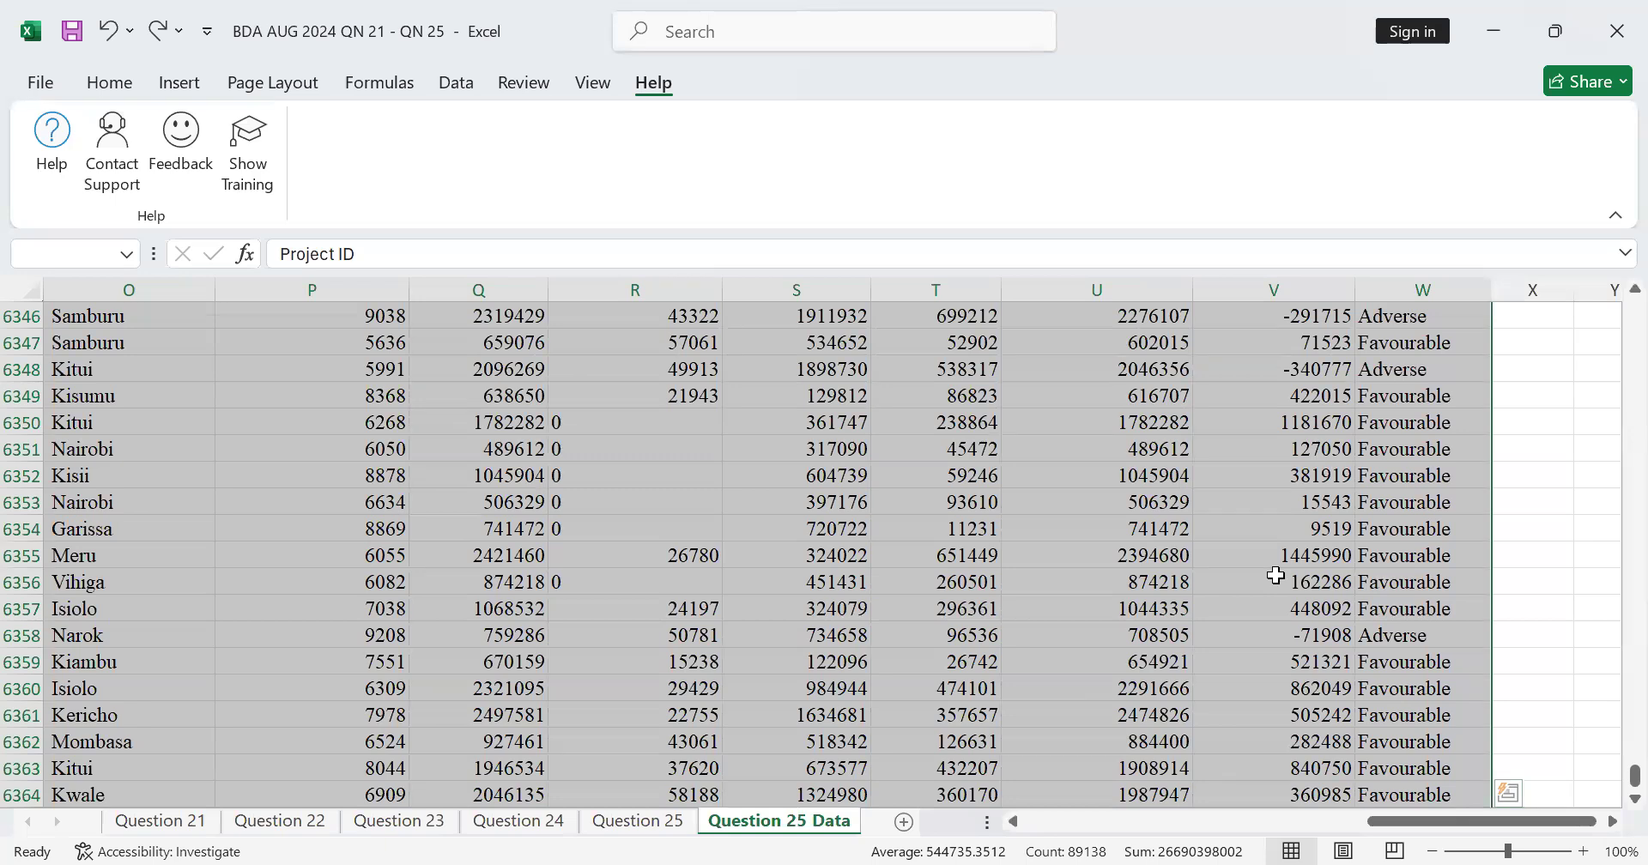
Step: Insert a PivotTable from the range J1:W6367, placed on the existing Question 25 Data worksheet at L6378
left_click(176, 84)
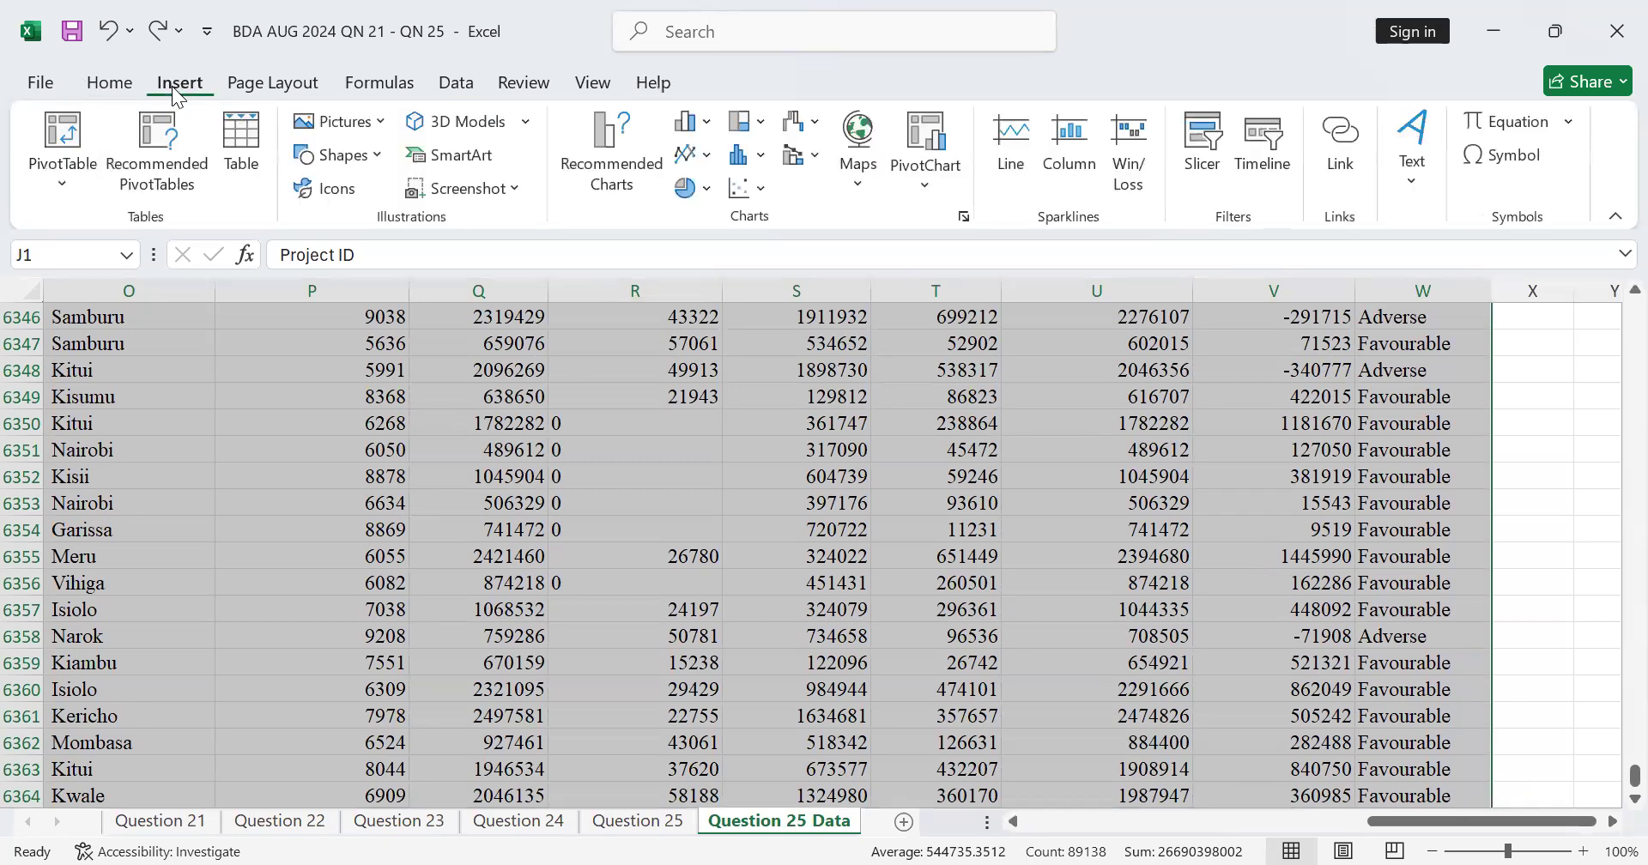
left_click(61, 169)
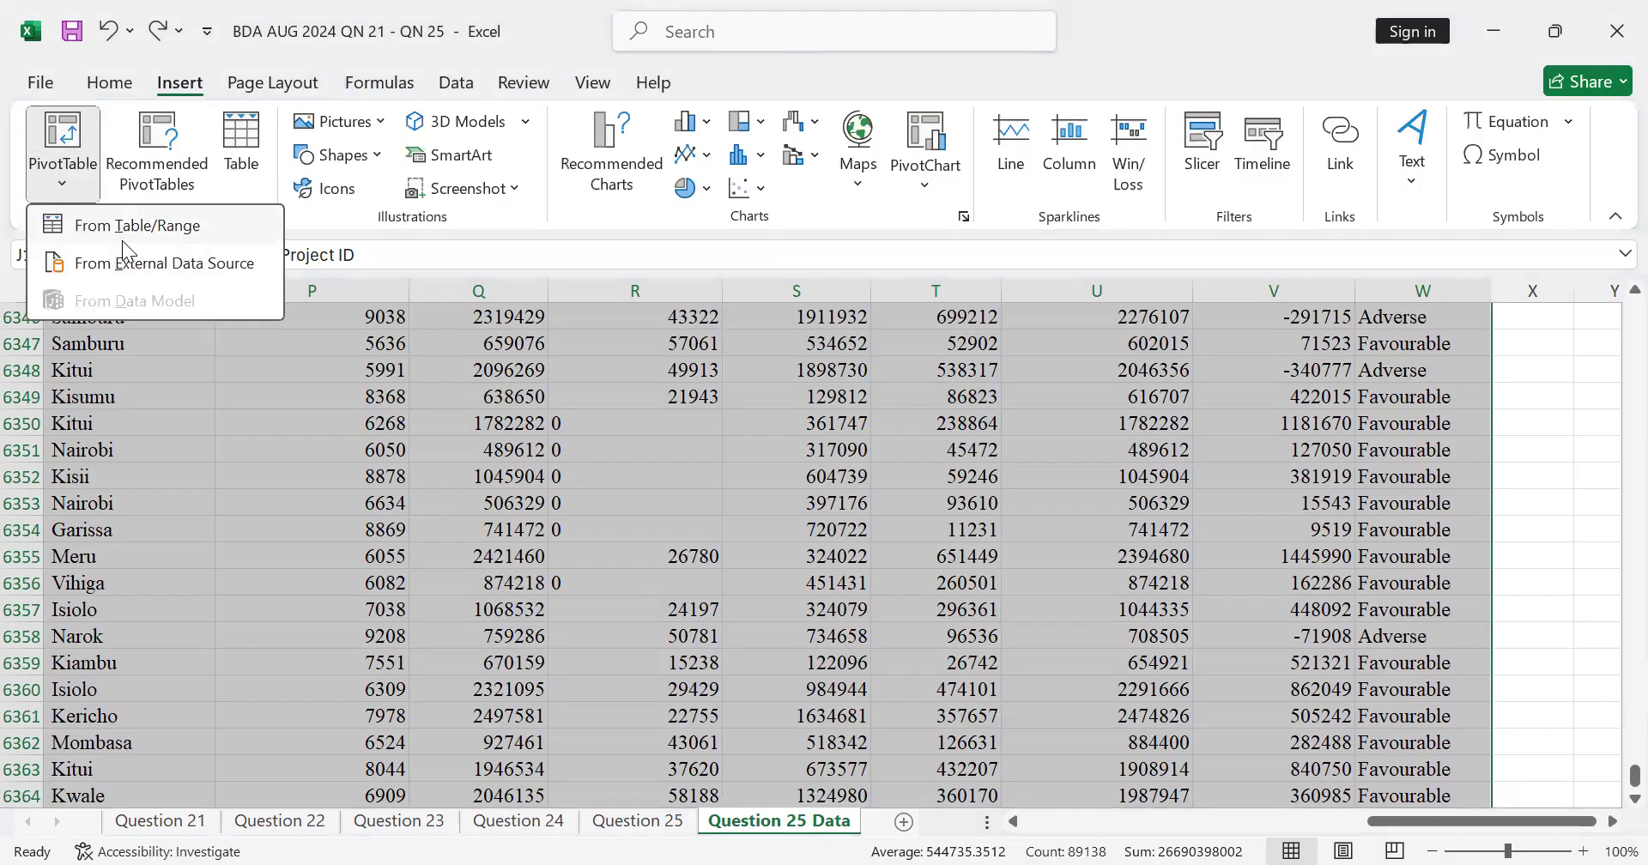
left_click(129, 226)
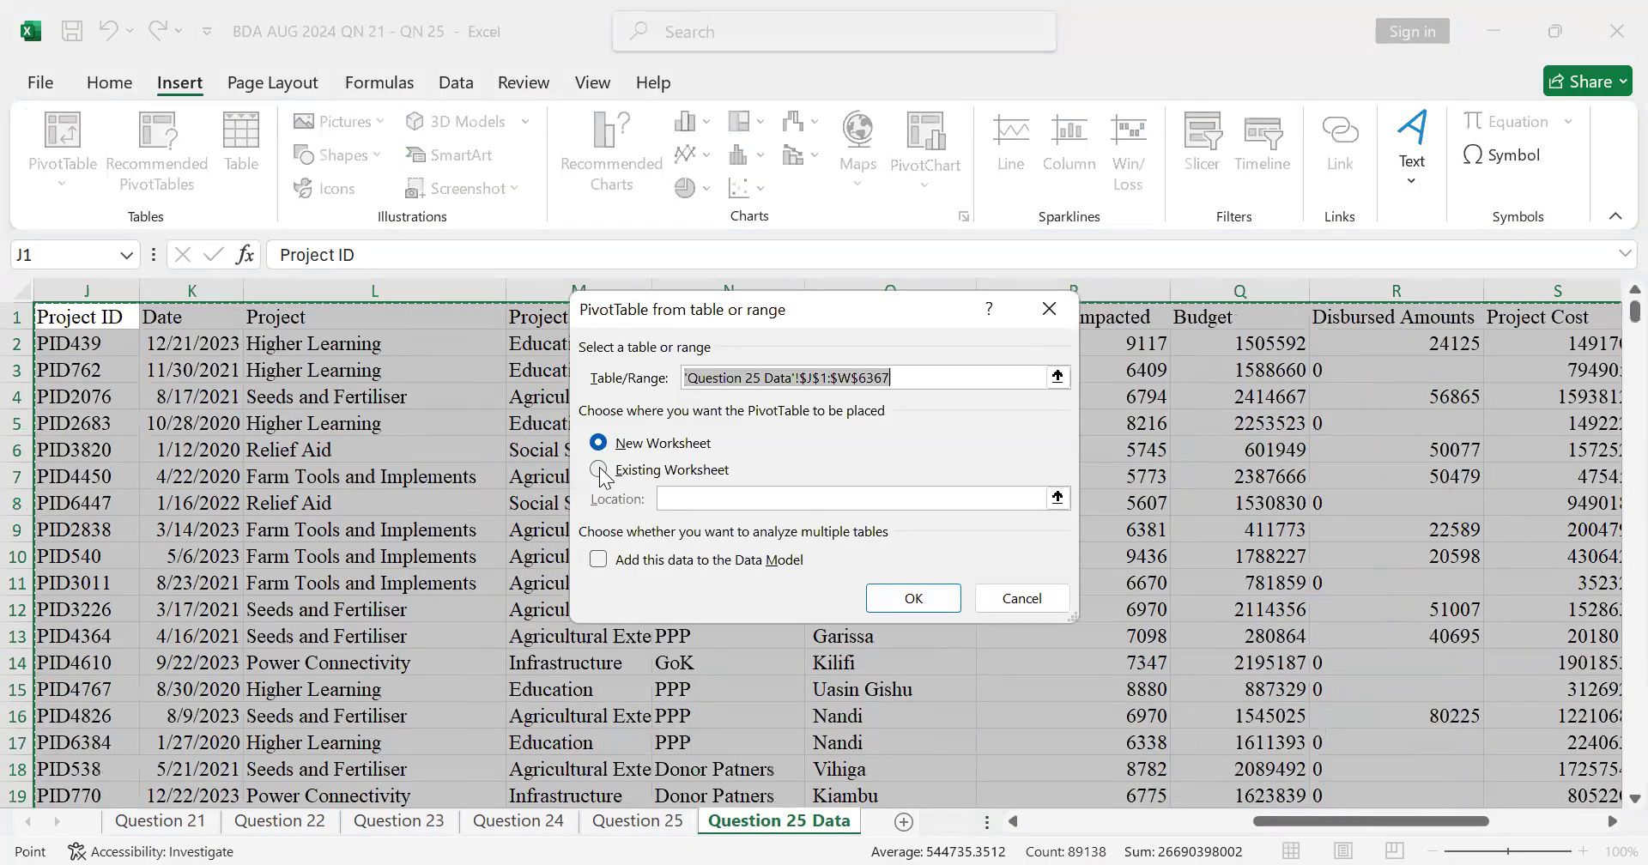
left_click(600, 470)
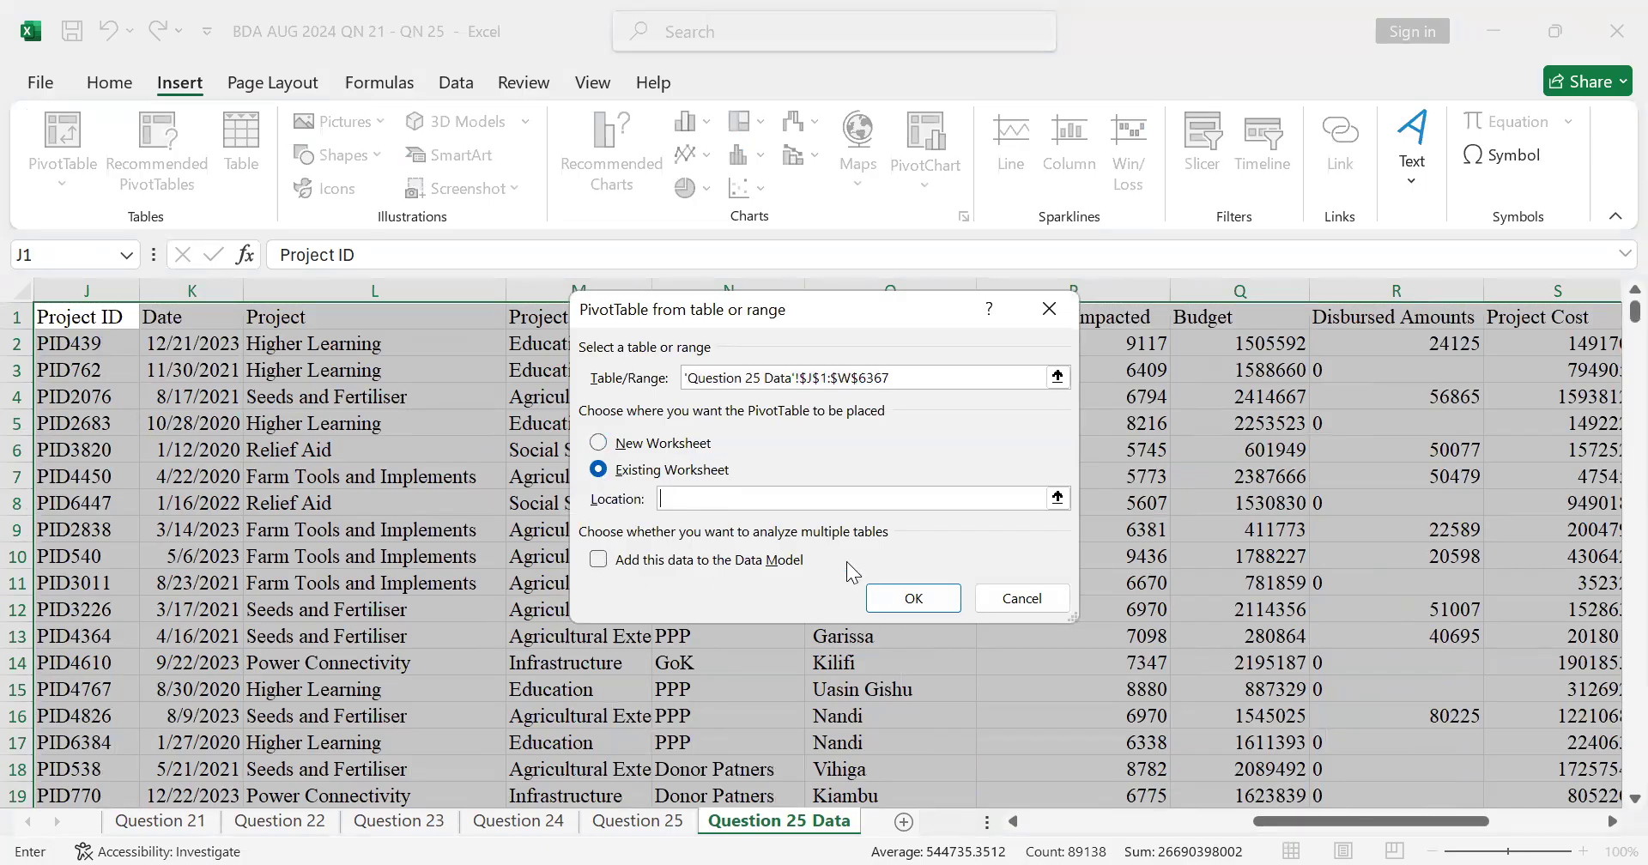
scroll(937, 636, "down", 4)
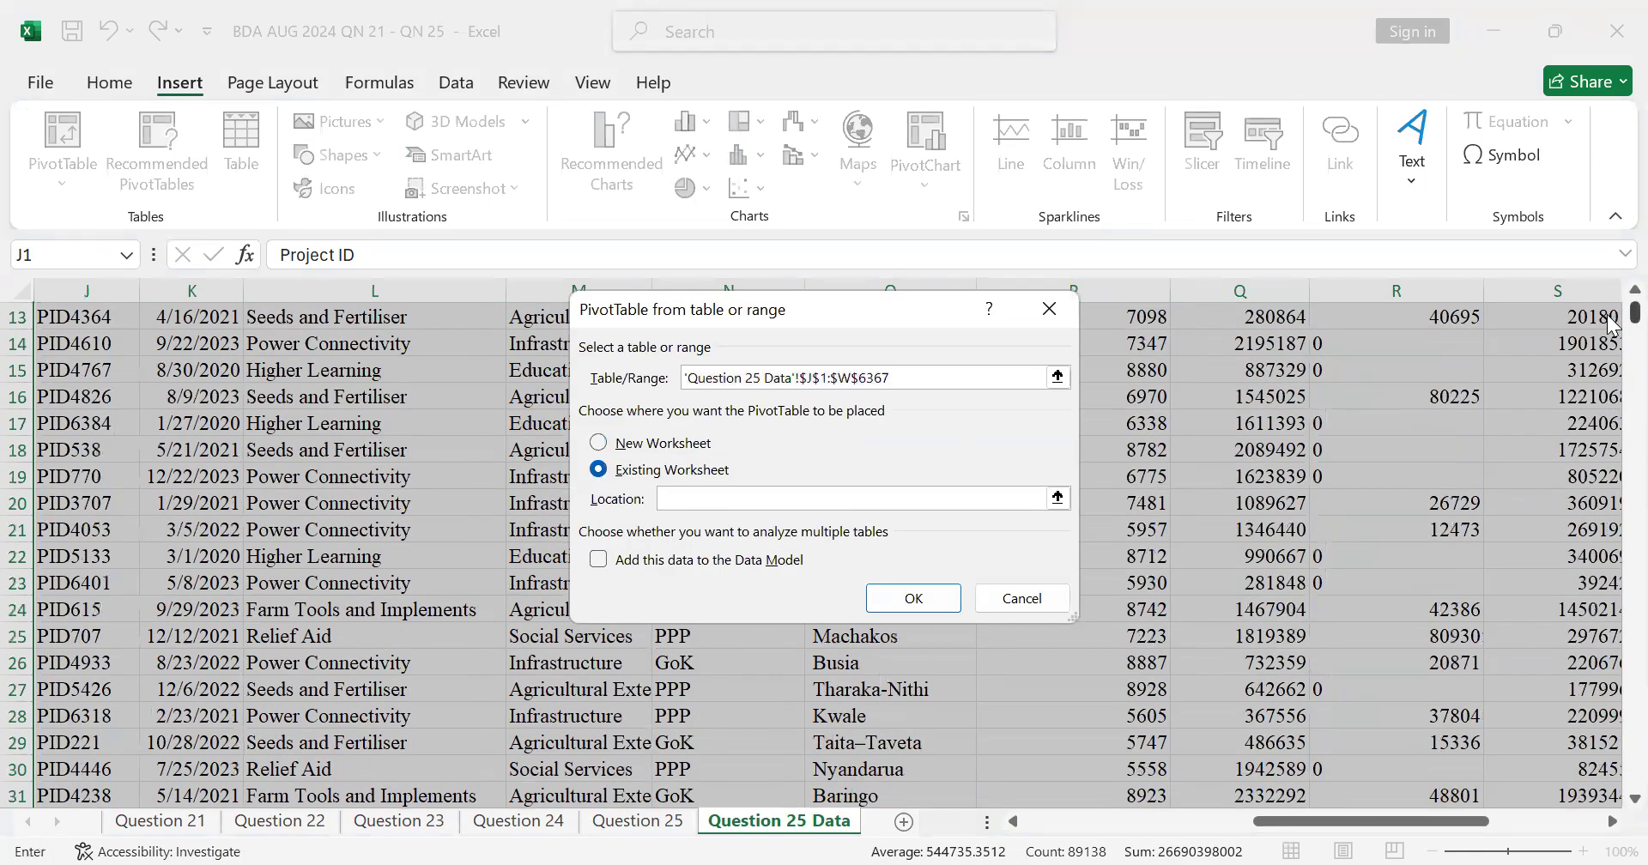
left_click_drag(1611, 325, 1612, 797)
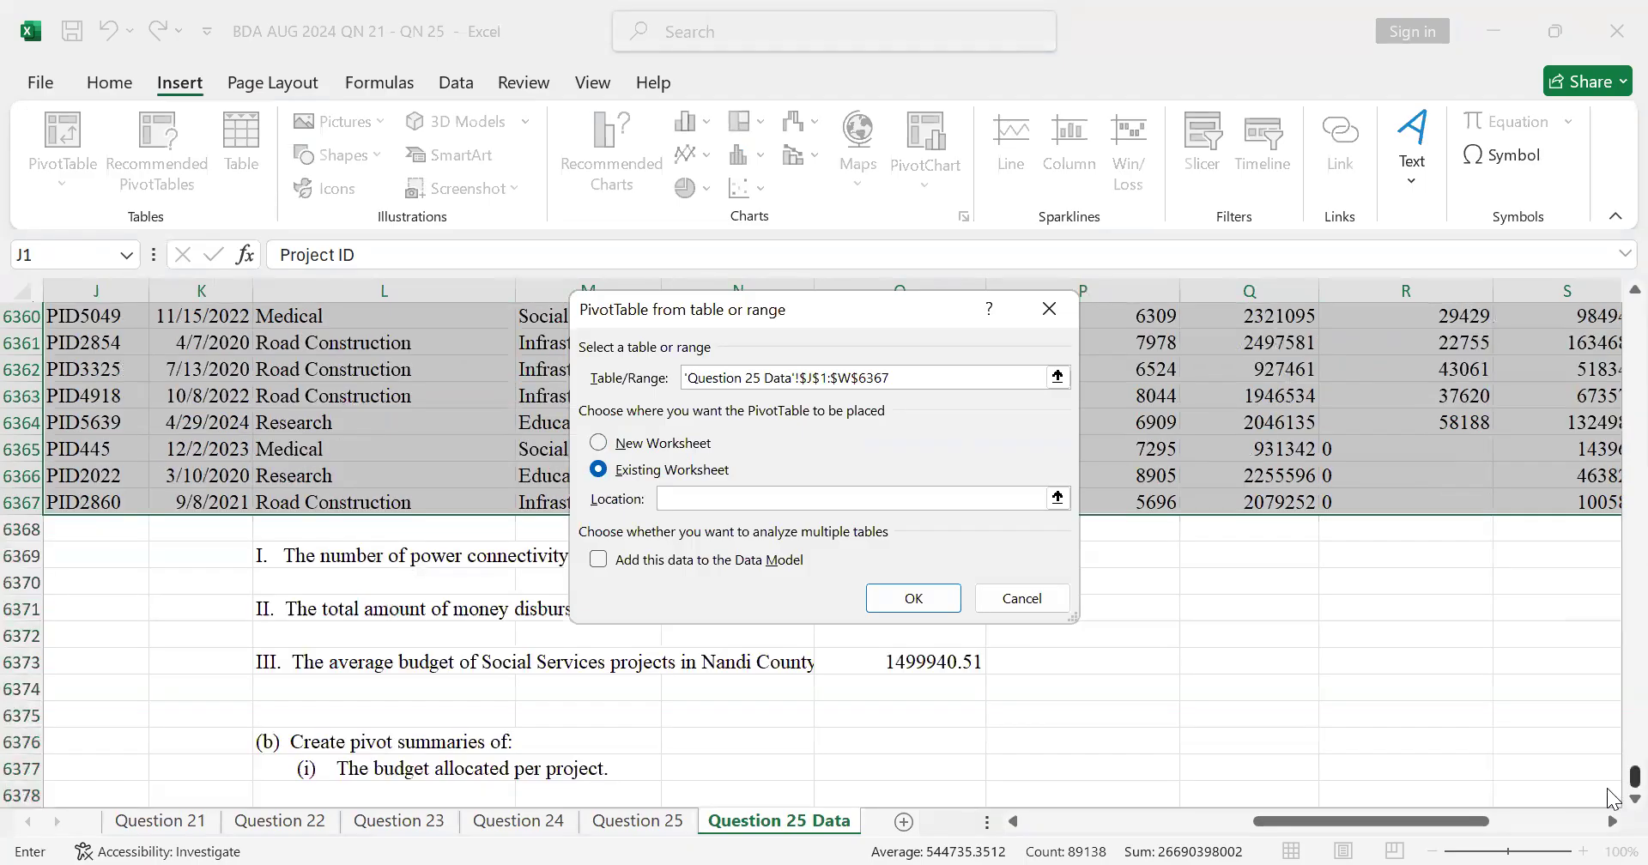
scroll(377, 632, "down", 2)
left_click(384, 636)
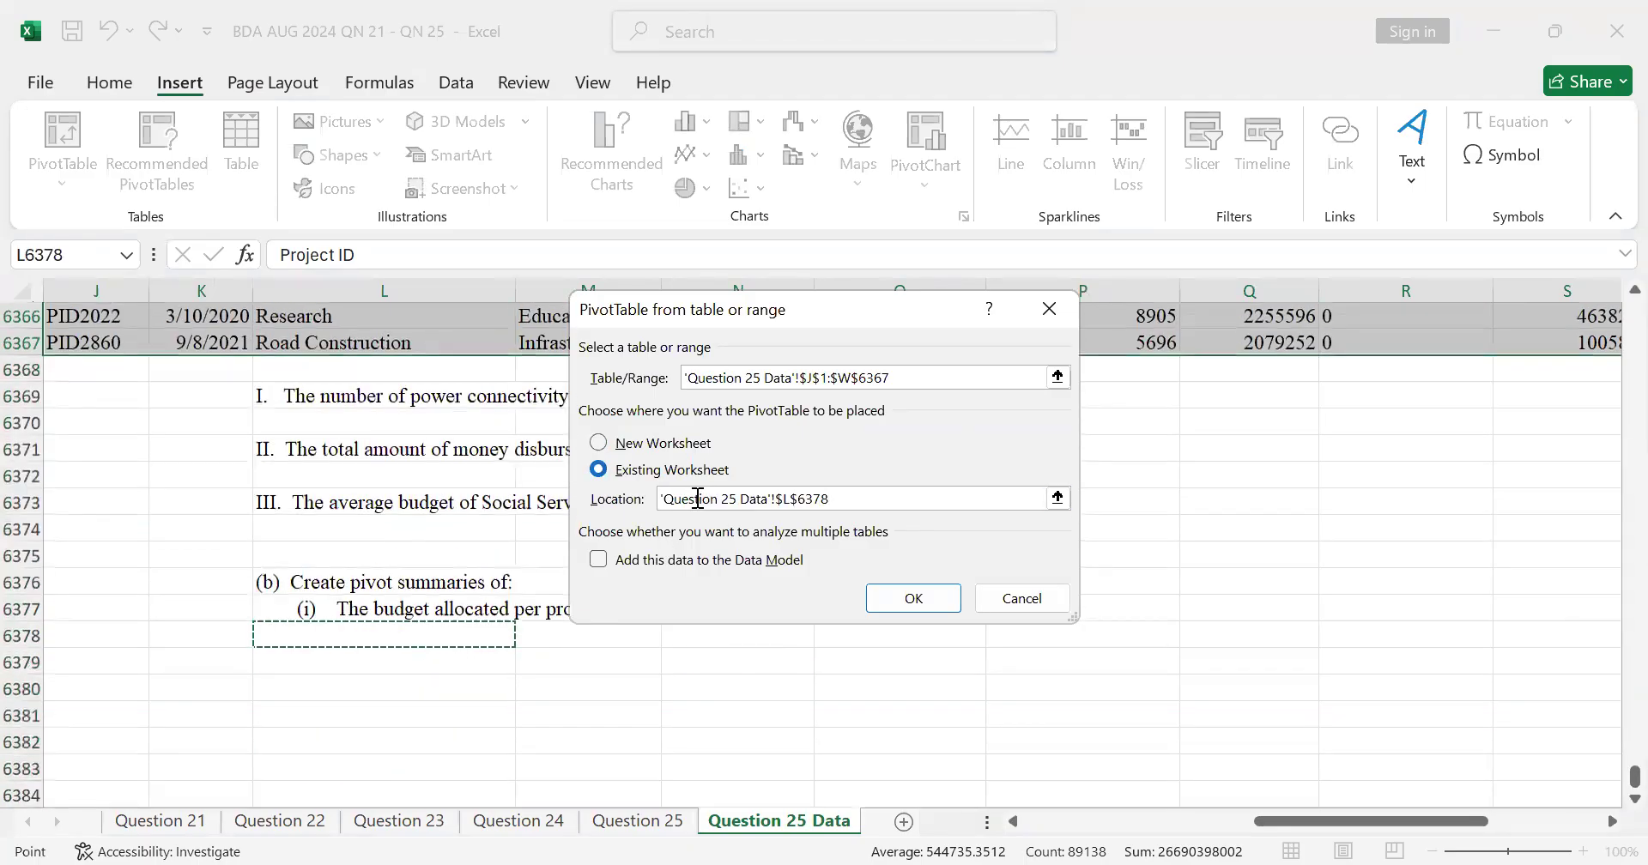
left_click(934, 604)
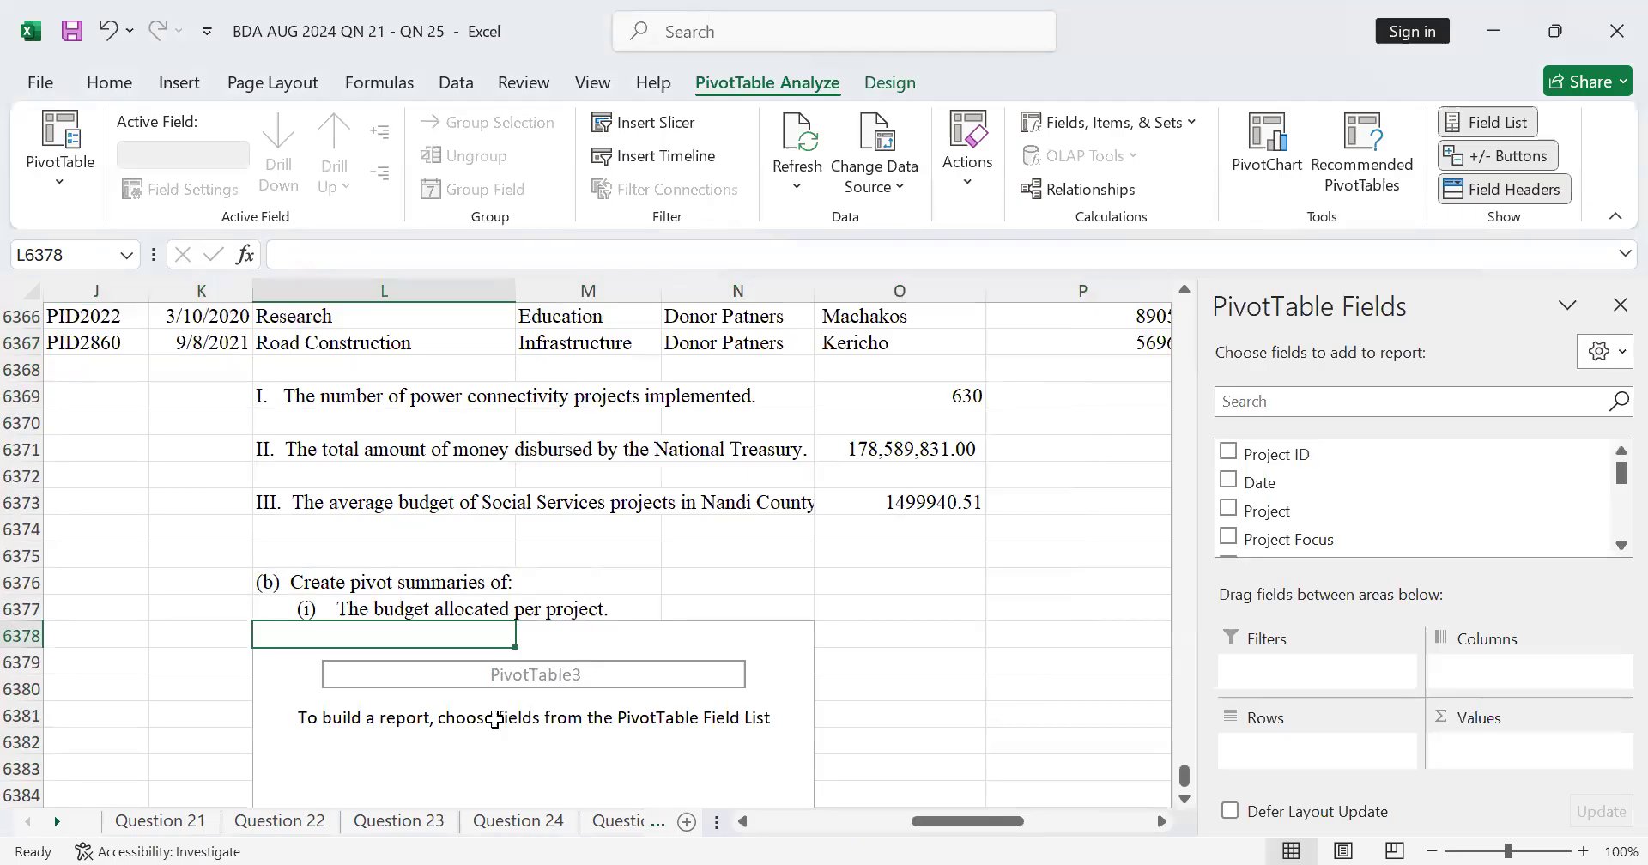
Step: Build the budget-per-project summary with Project in the PivotTable's rows and the sum of Budget in its values
left_click_drag(1229, 522, 1287, 759)
scroll(1610, 524, "down", 5)
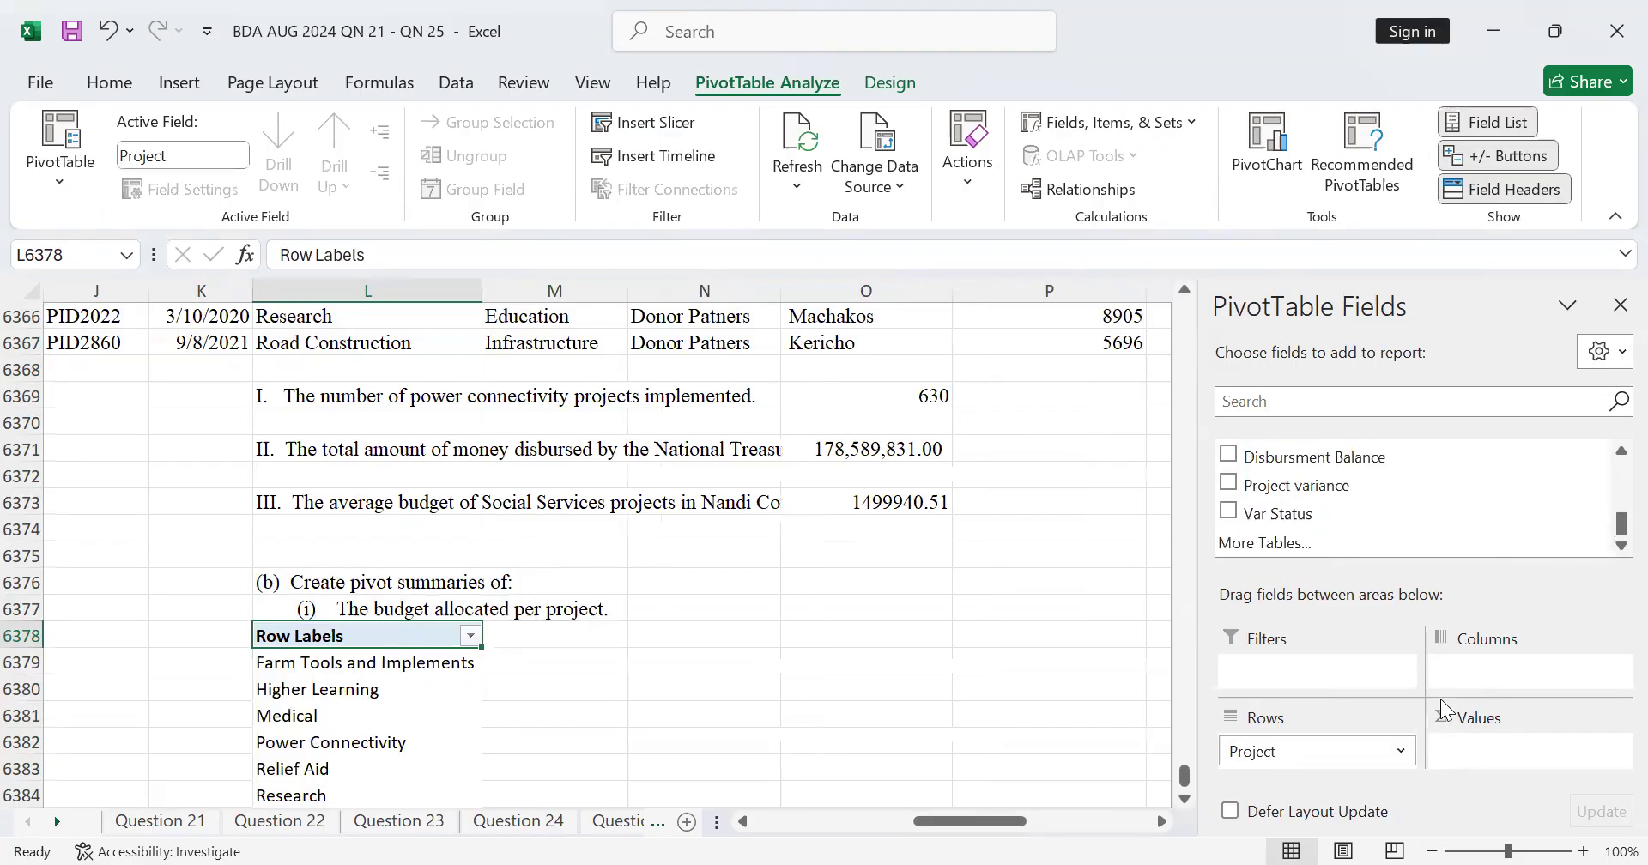
scroll(1252, 515, "up", 2)
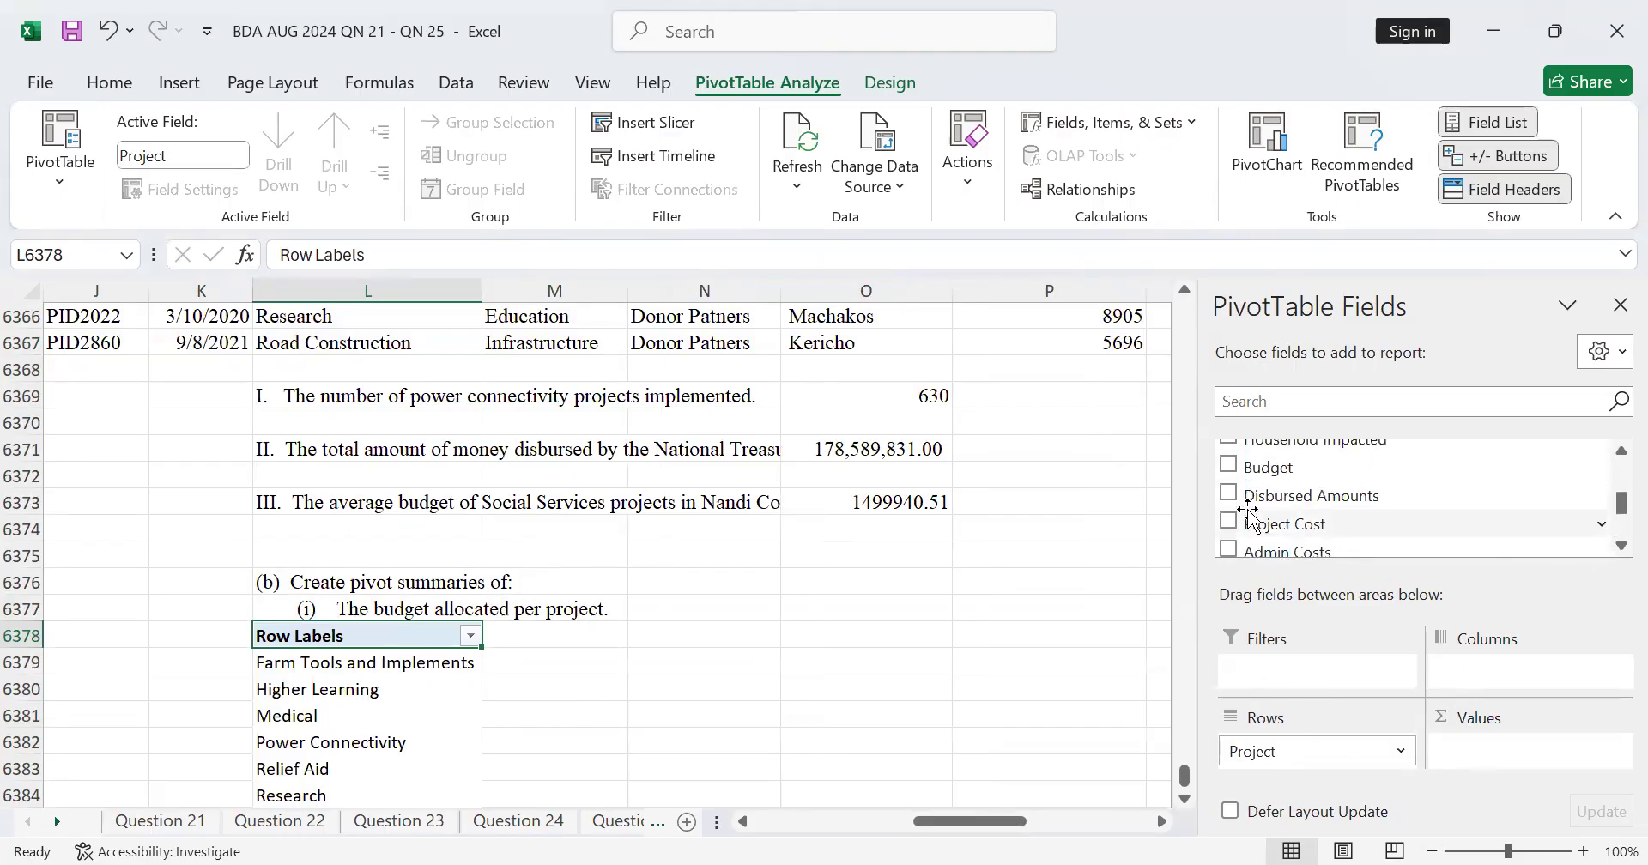
left_click_drag(1228, 471, 1513, 759)
scroll(661, 557, "down", 1)
scroll(661, 556, "down", 5)
scroll(659, 512, "up", 2)
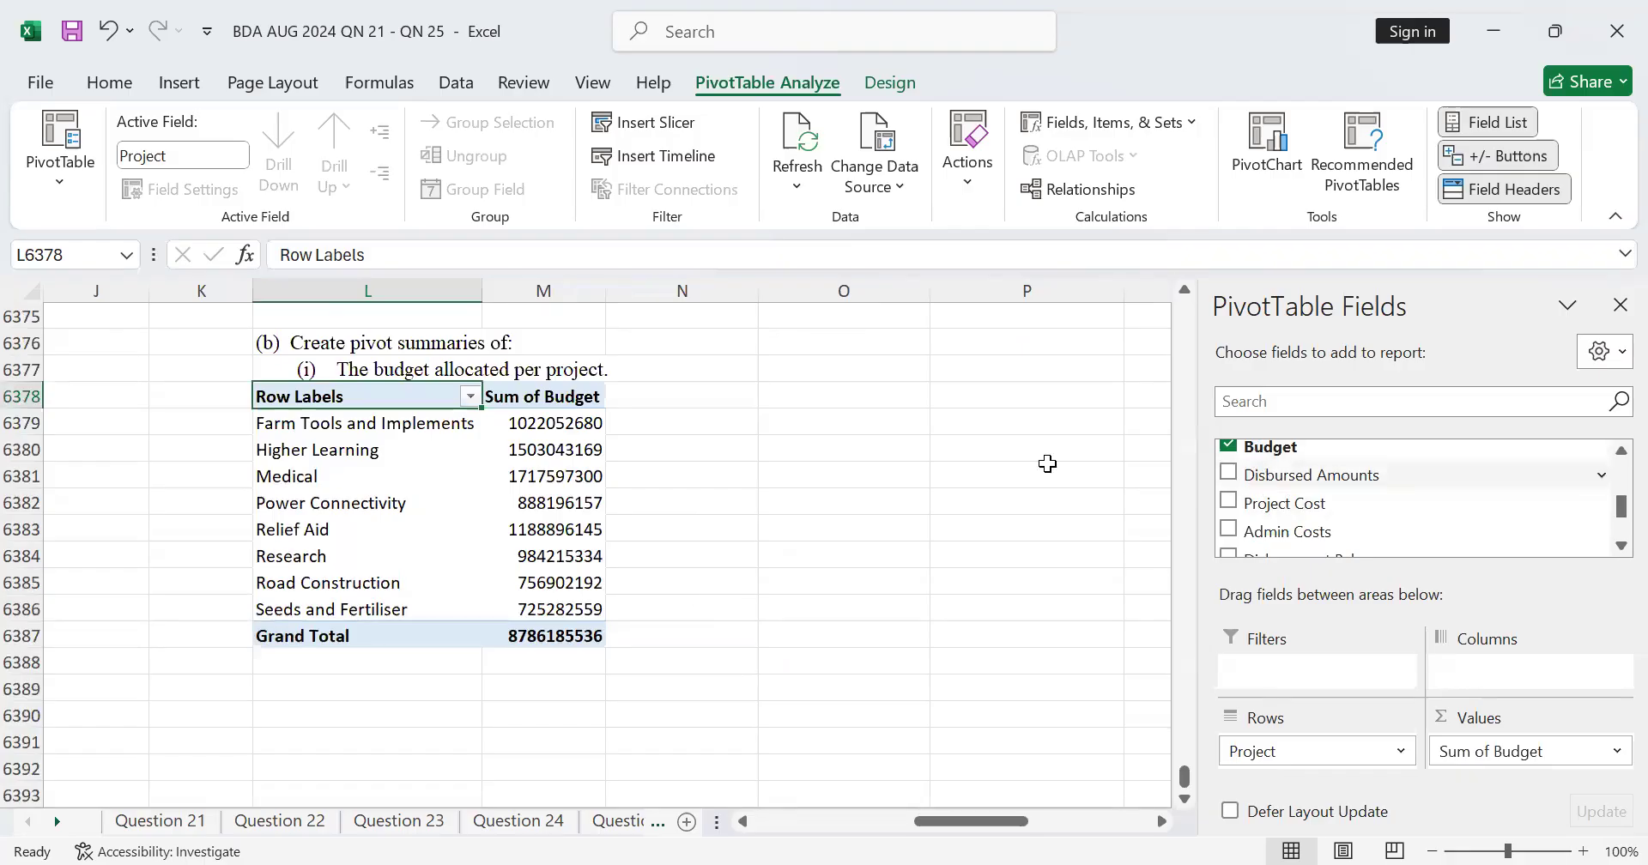
scroll(480, 746, "down", 3)
scroll(478, 727, "up", 3)
scroll(330, 593, "down", 1)
Step: Link cell L6389, below the budget summary, to the part (b)(ii) question text on the Question 25 sheet
left_click(331, 607)
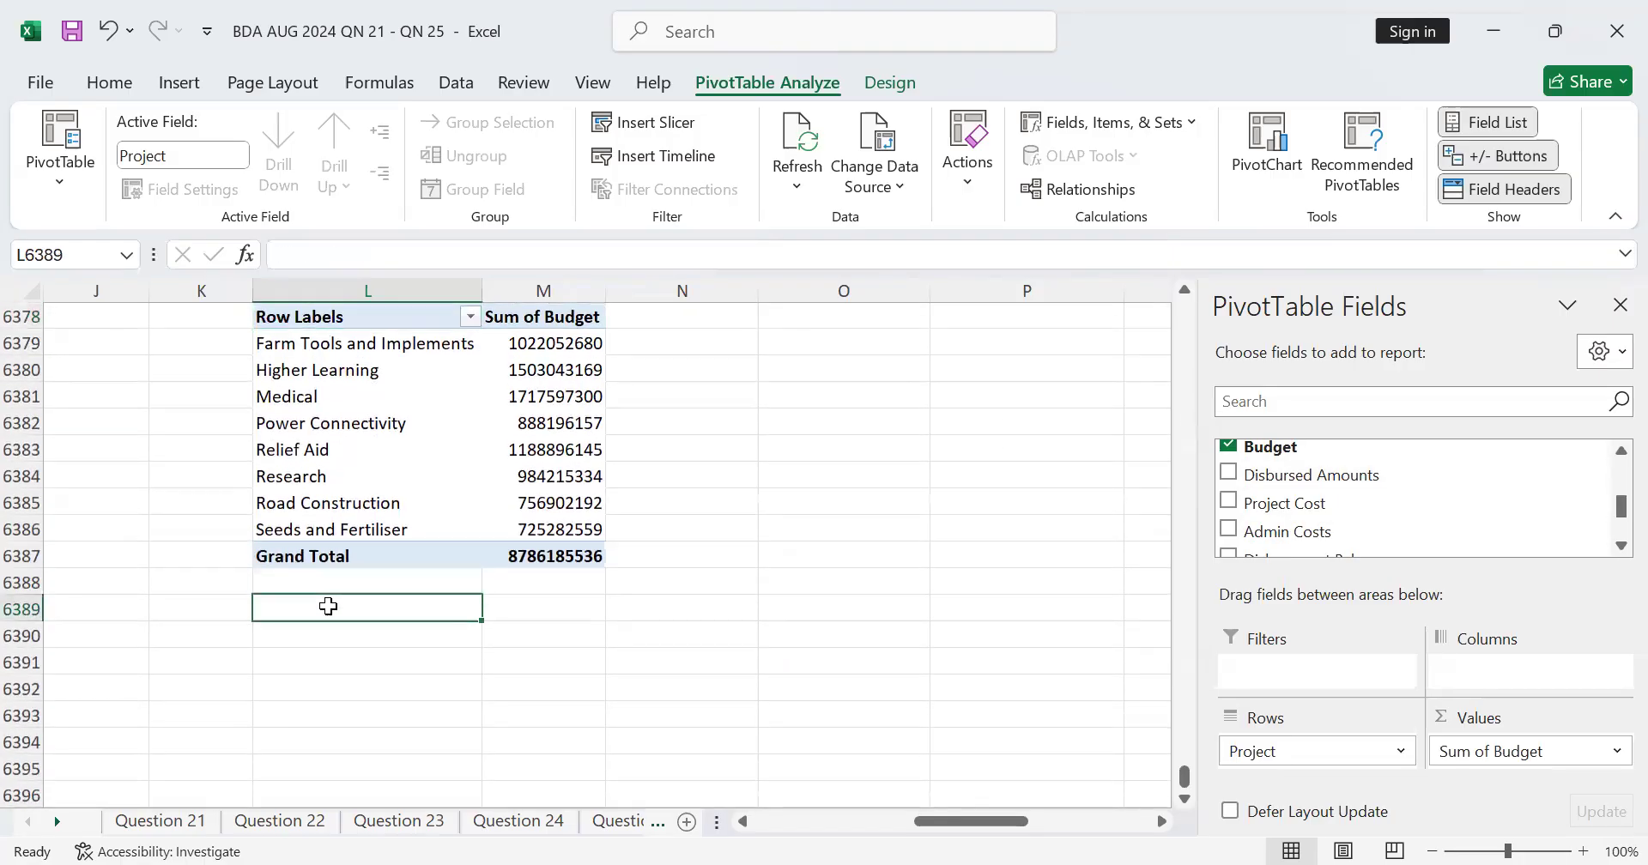
scroll(455, 616, "up", 2)
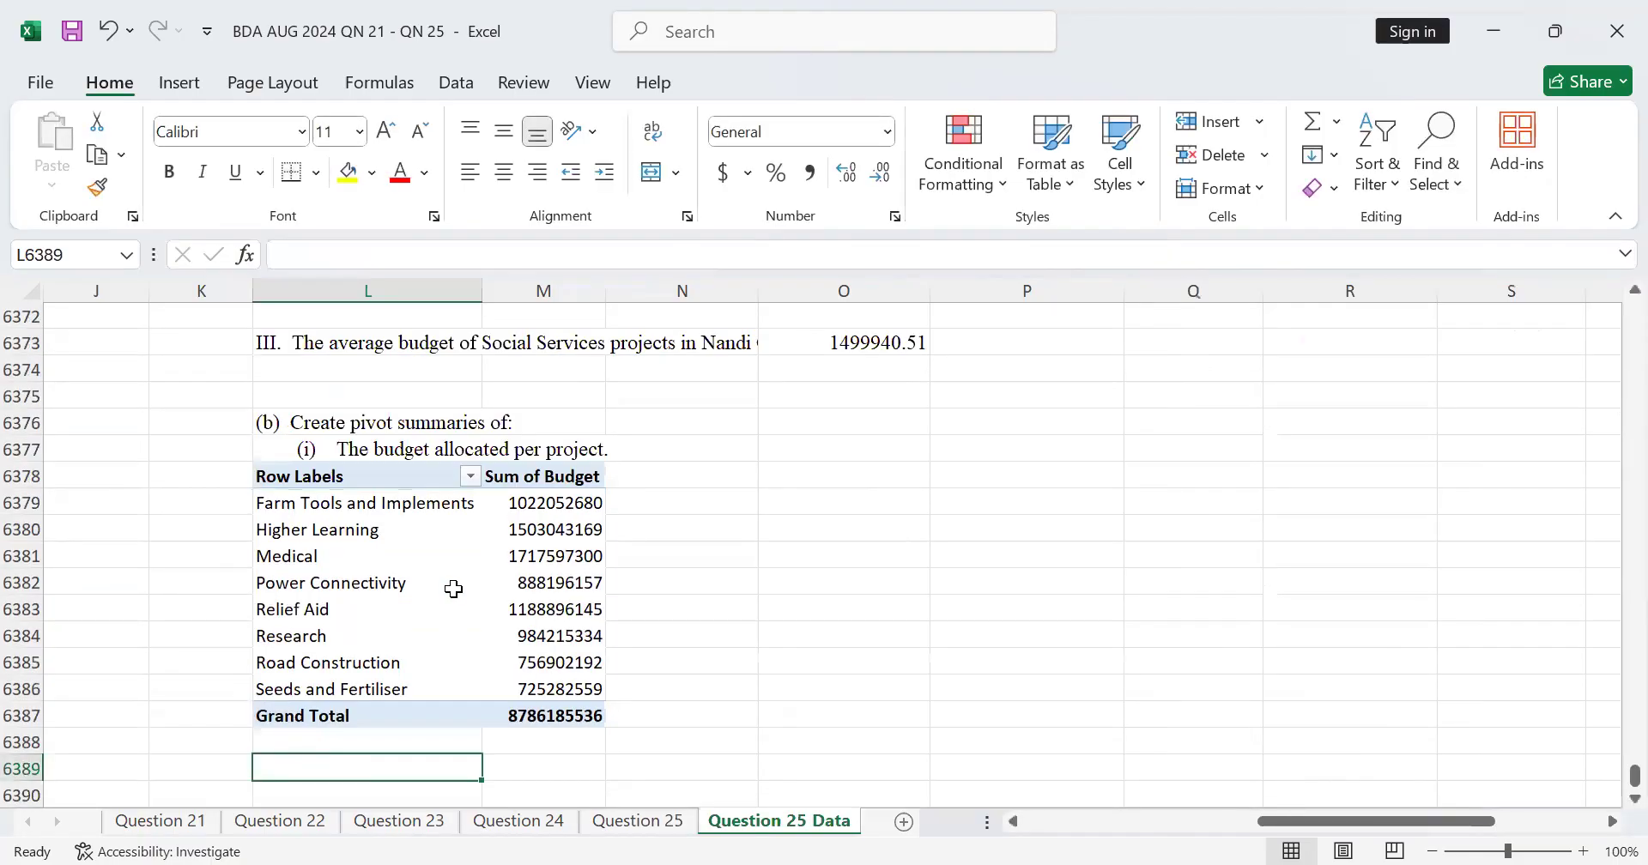
scroll(444, 534, "down", 2)
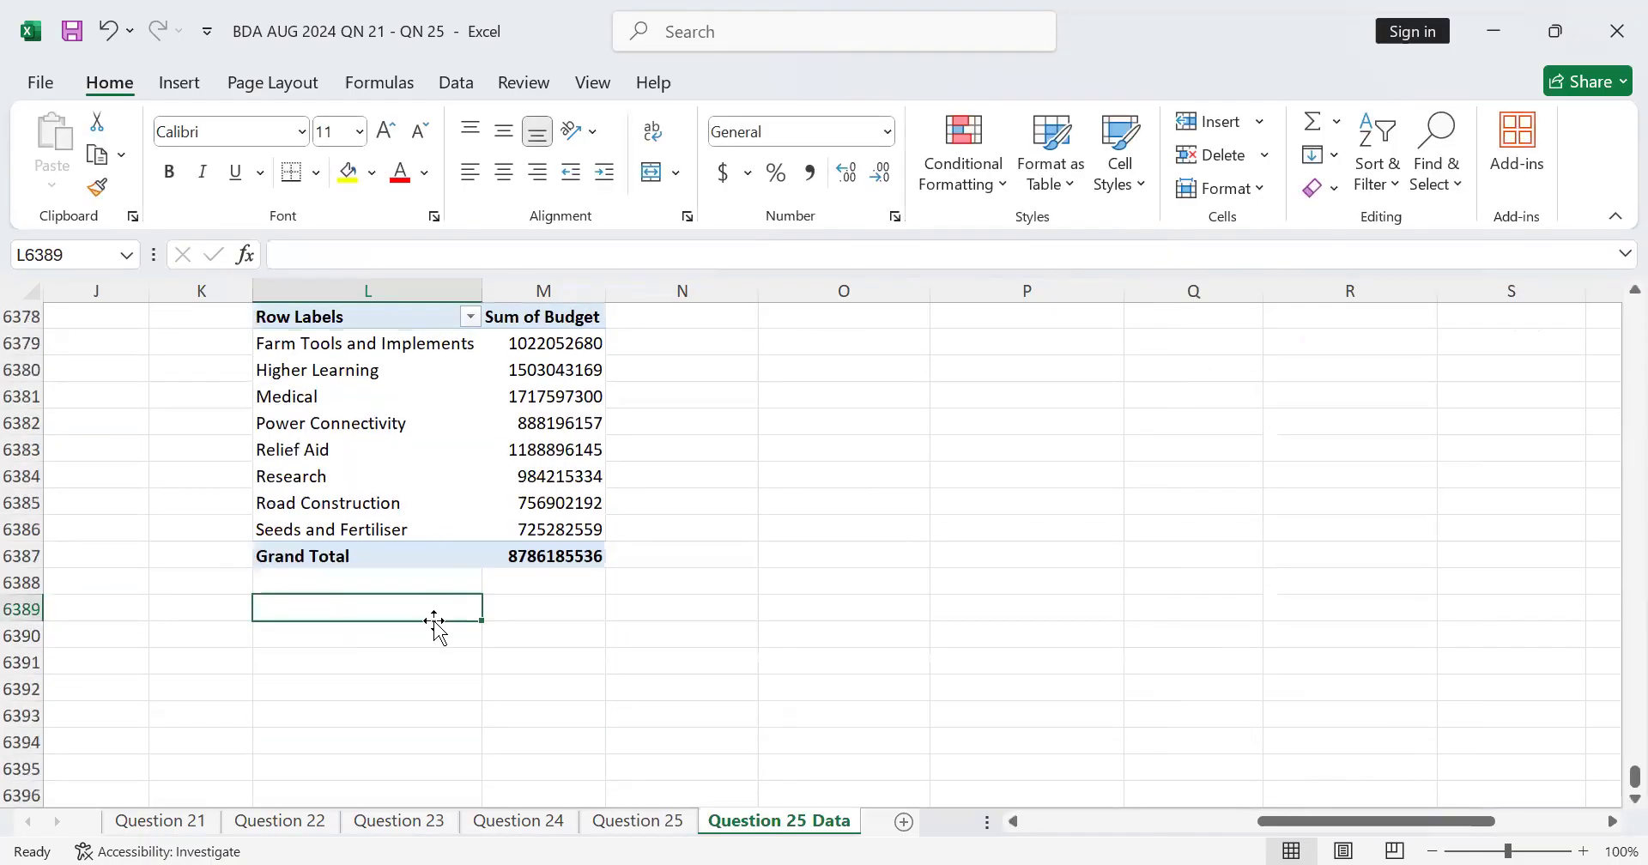
type("=")
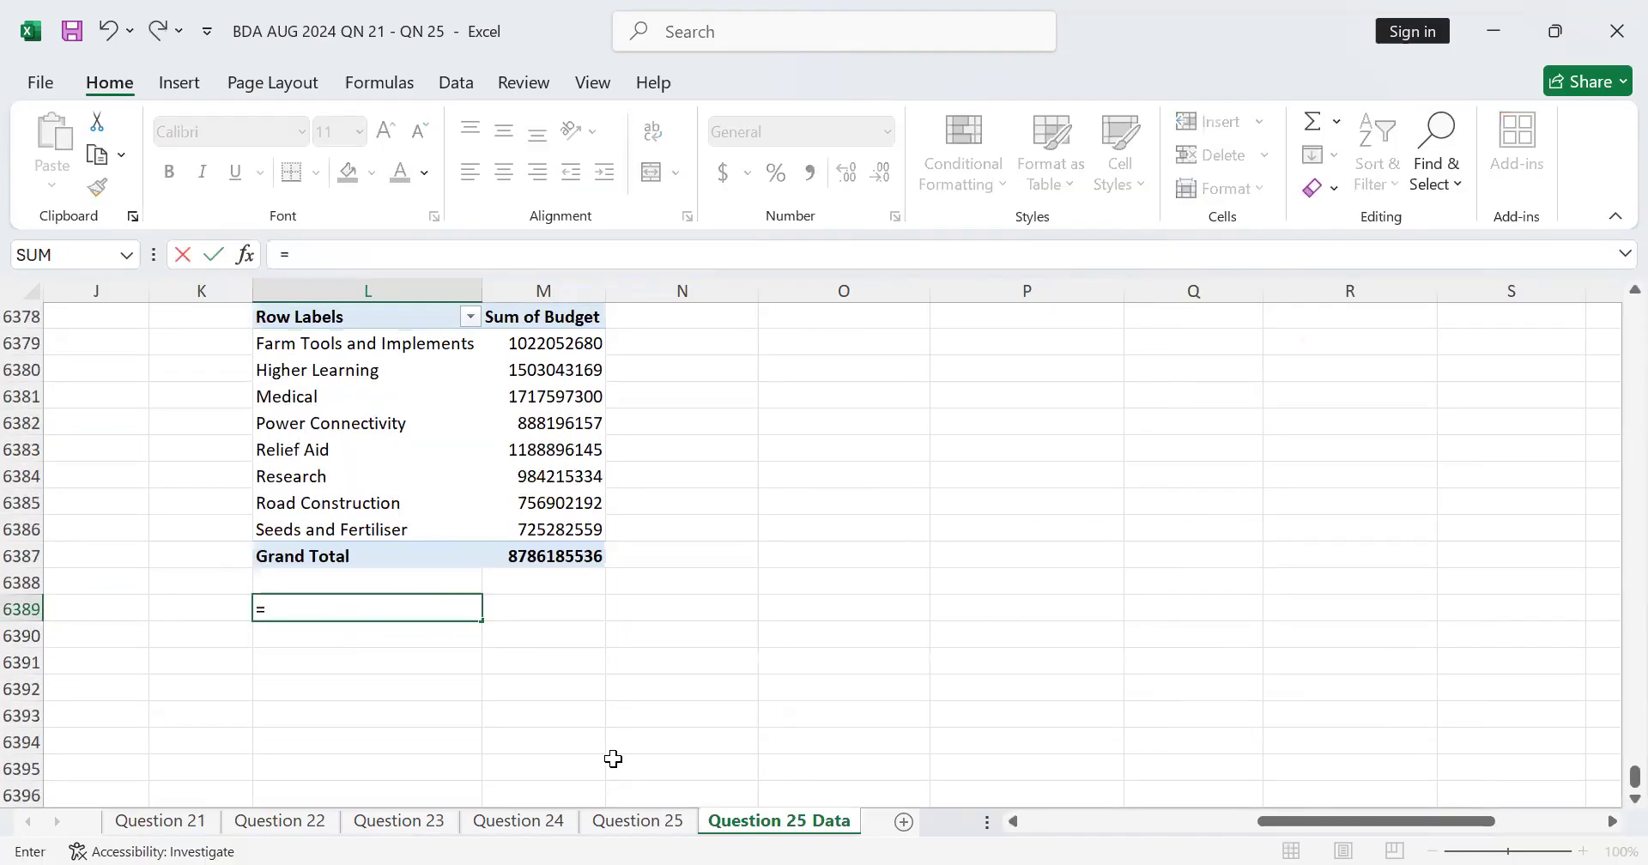
left_click(621, 825)
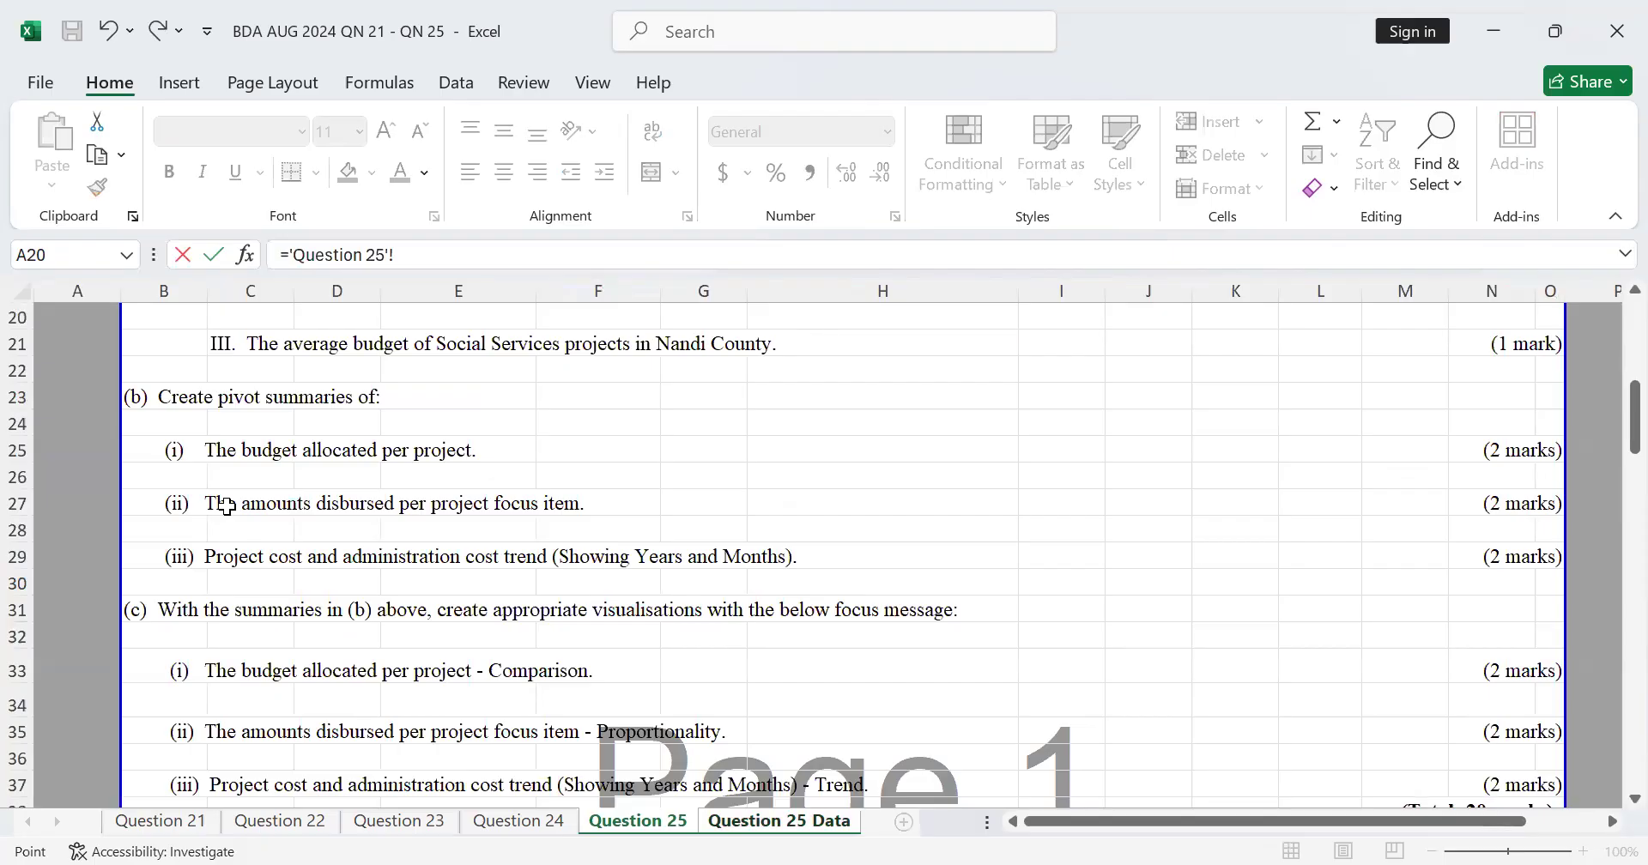
left_click(185, 501)
key("Return")
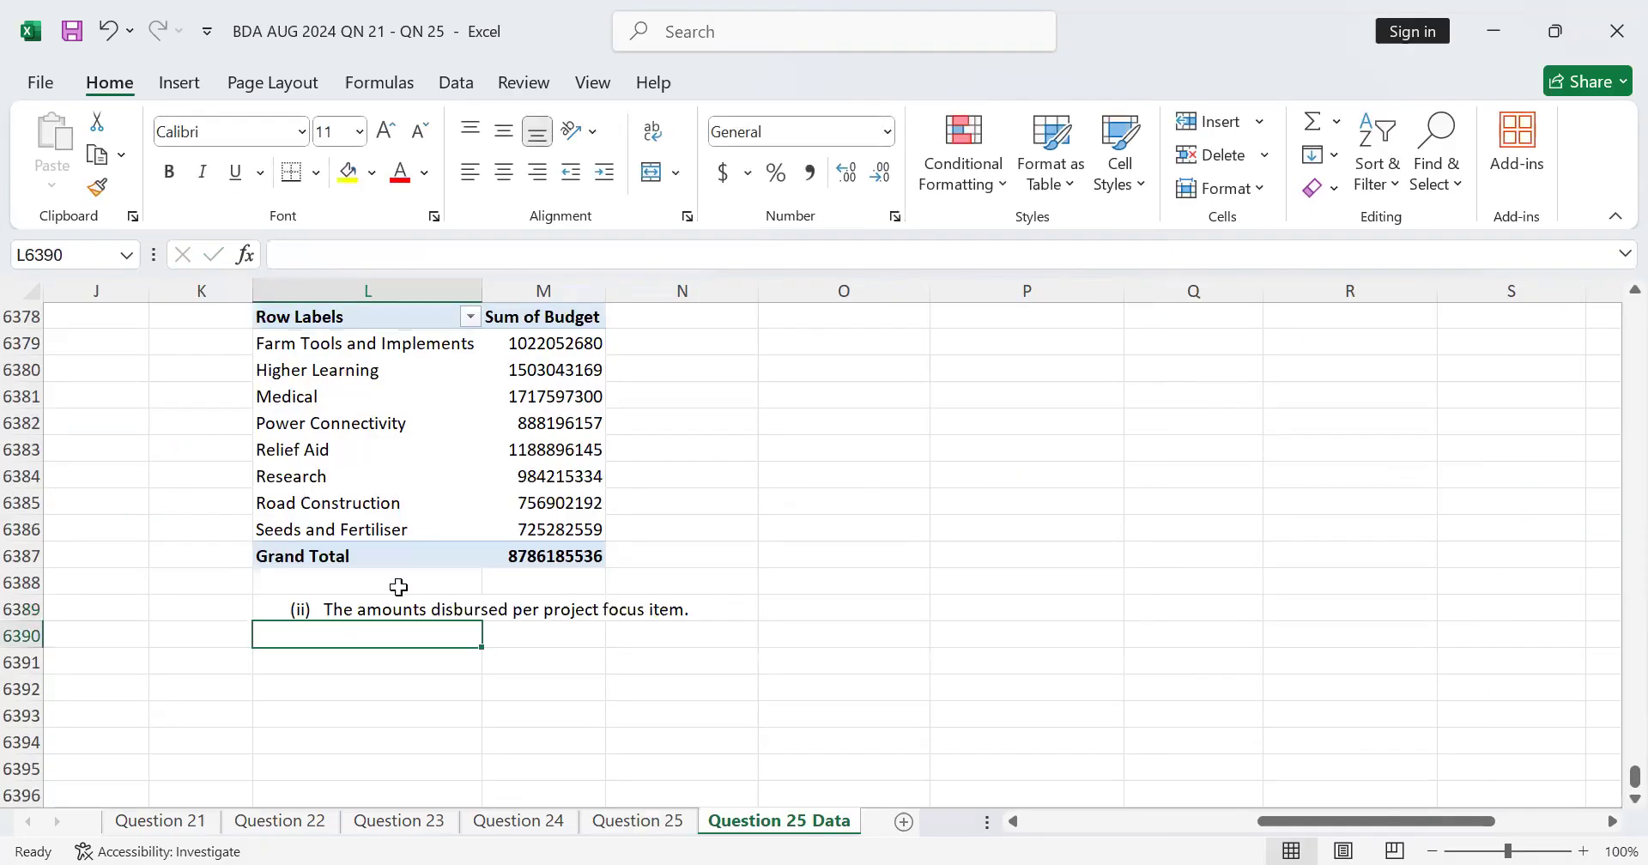
Step: Copy the whole budget-per-project PivotTable and paste the copy at L6390, under the part (ii) question text
scroll(386, 643, "up", 2)
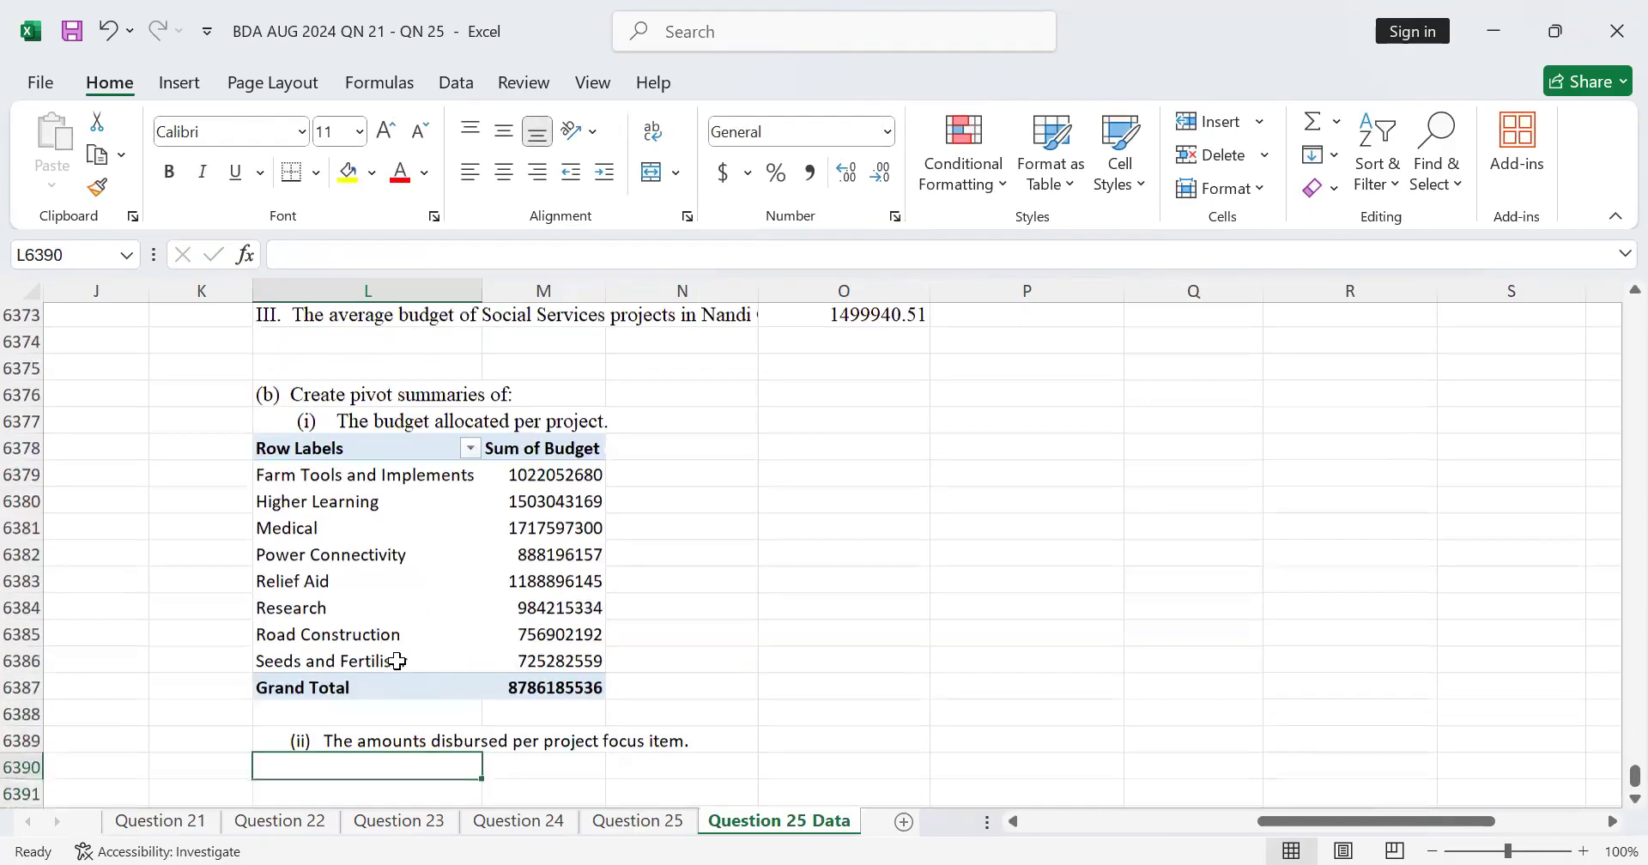
scroll(396, 661, "down", 1)
left_click_drag(290, 396, 574, 634)
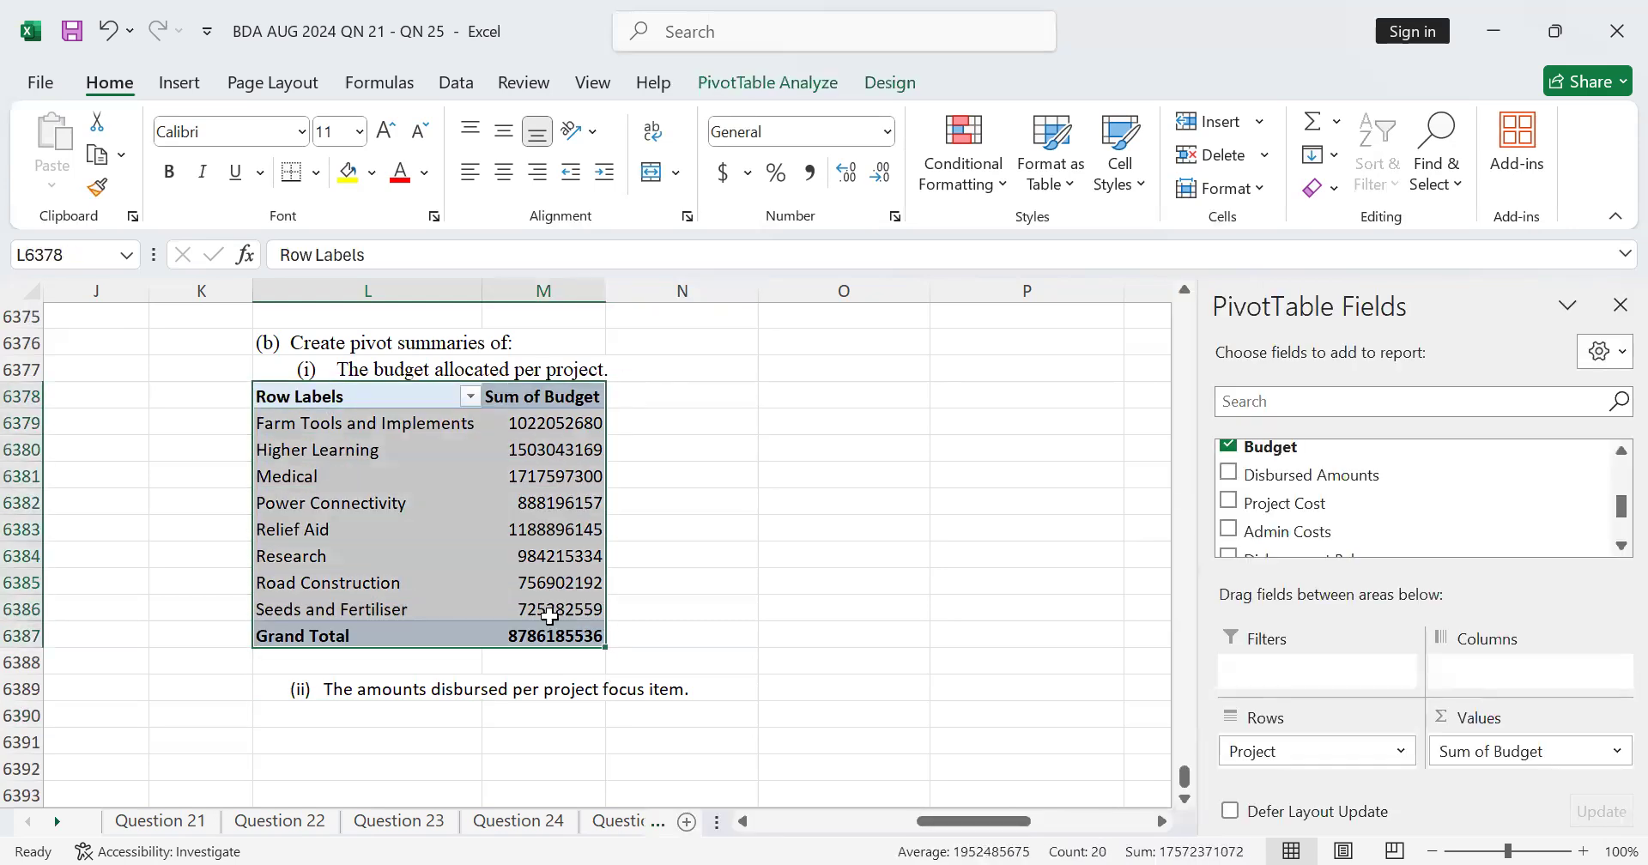
right_click(553, 590)
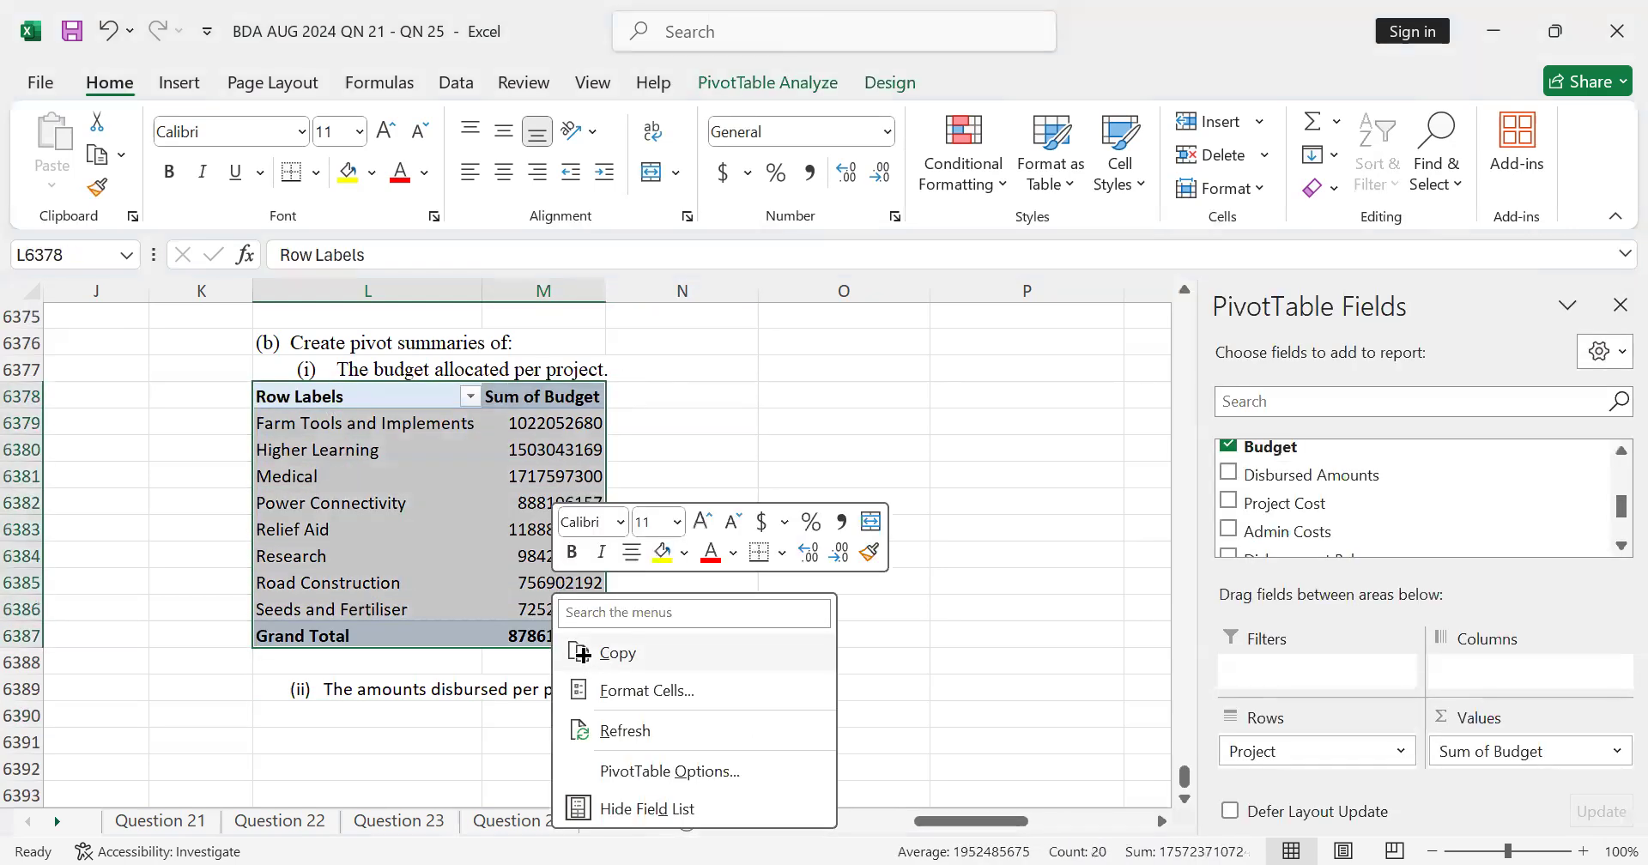
left_click(582, 654)
scroll(352, 578, "down", 3)
left_click(346, 472)
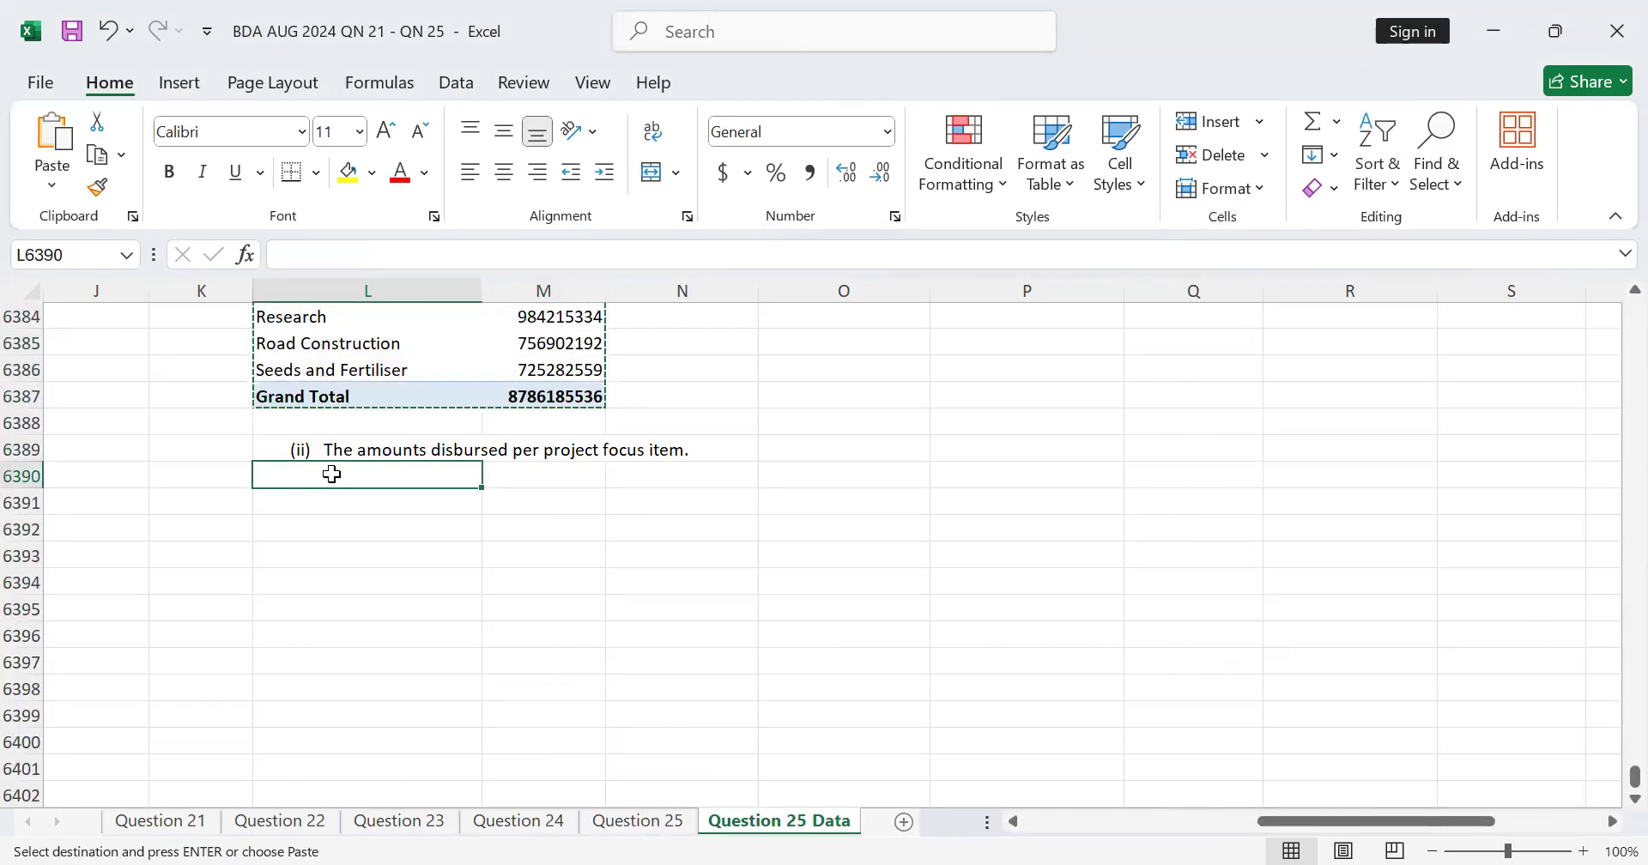
key("ctrl+v")
left_click(641, 554)
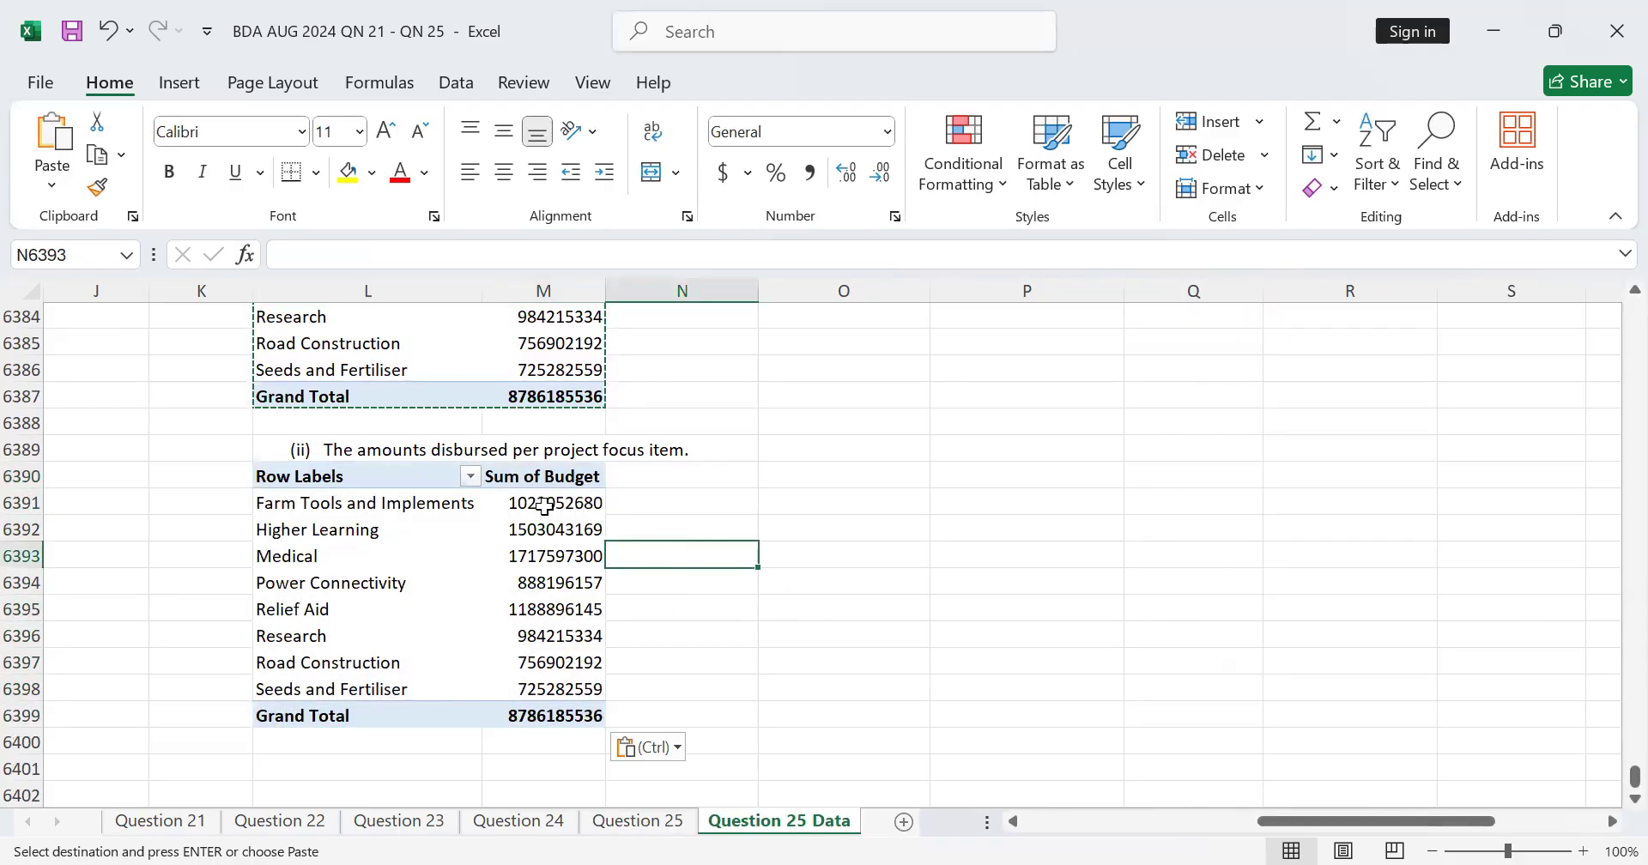
Step: Set up the copied PivotTable with Project in its rows and Disbursed Amounts in its values in place of Budget
left_click(470, 496)
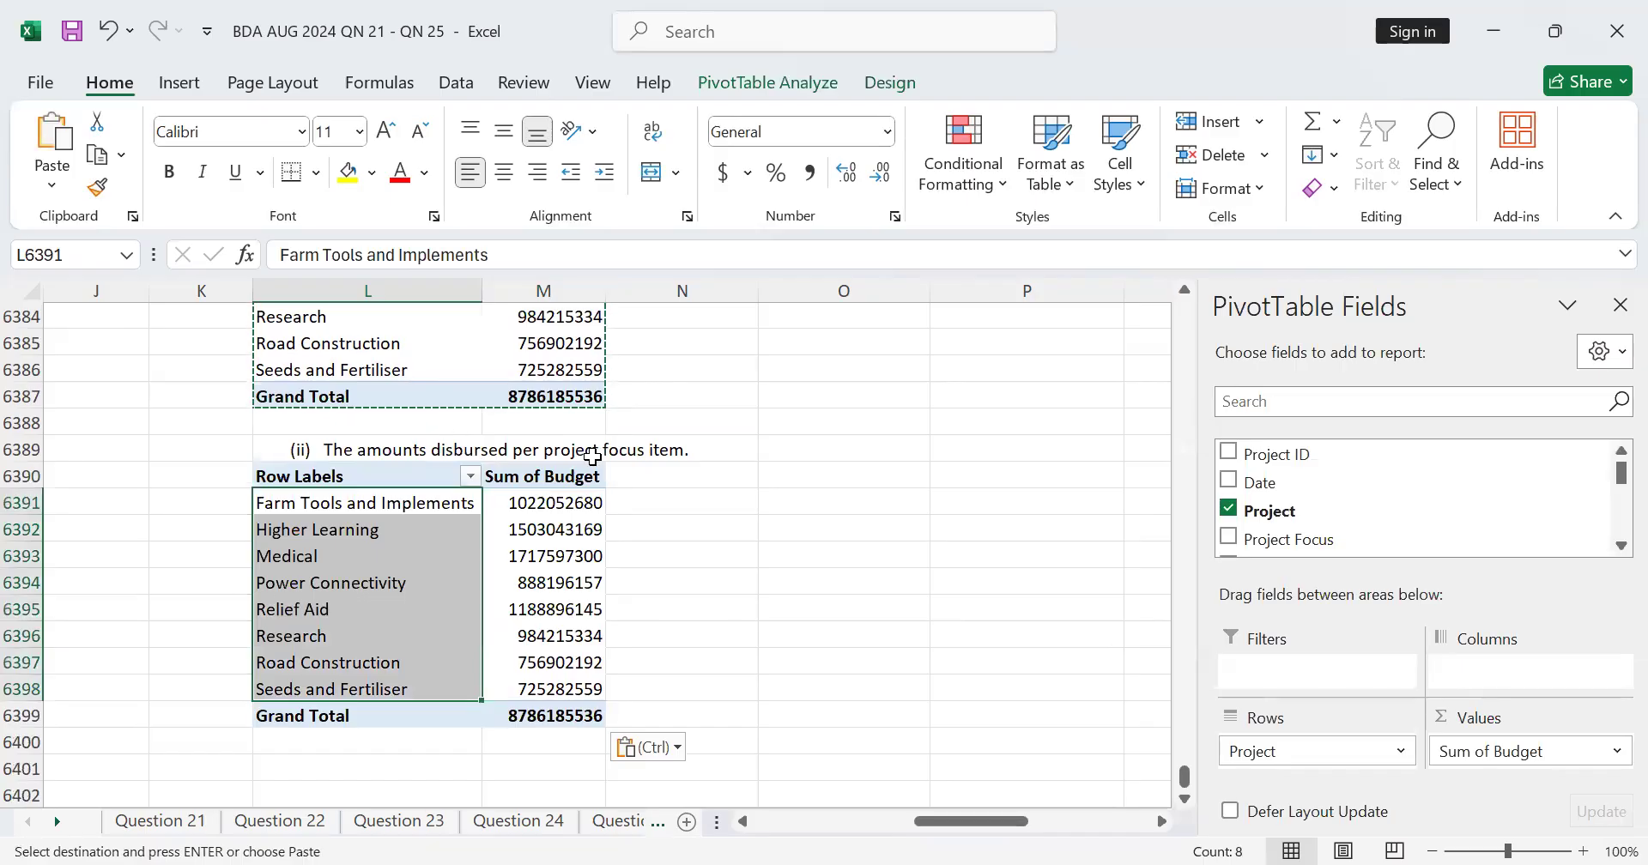
left_click(1229, 509)
left_click_drag(1237, 507, 1308, 731)
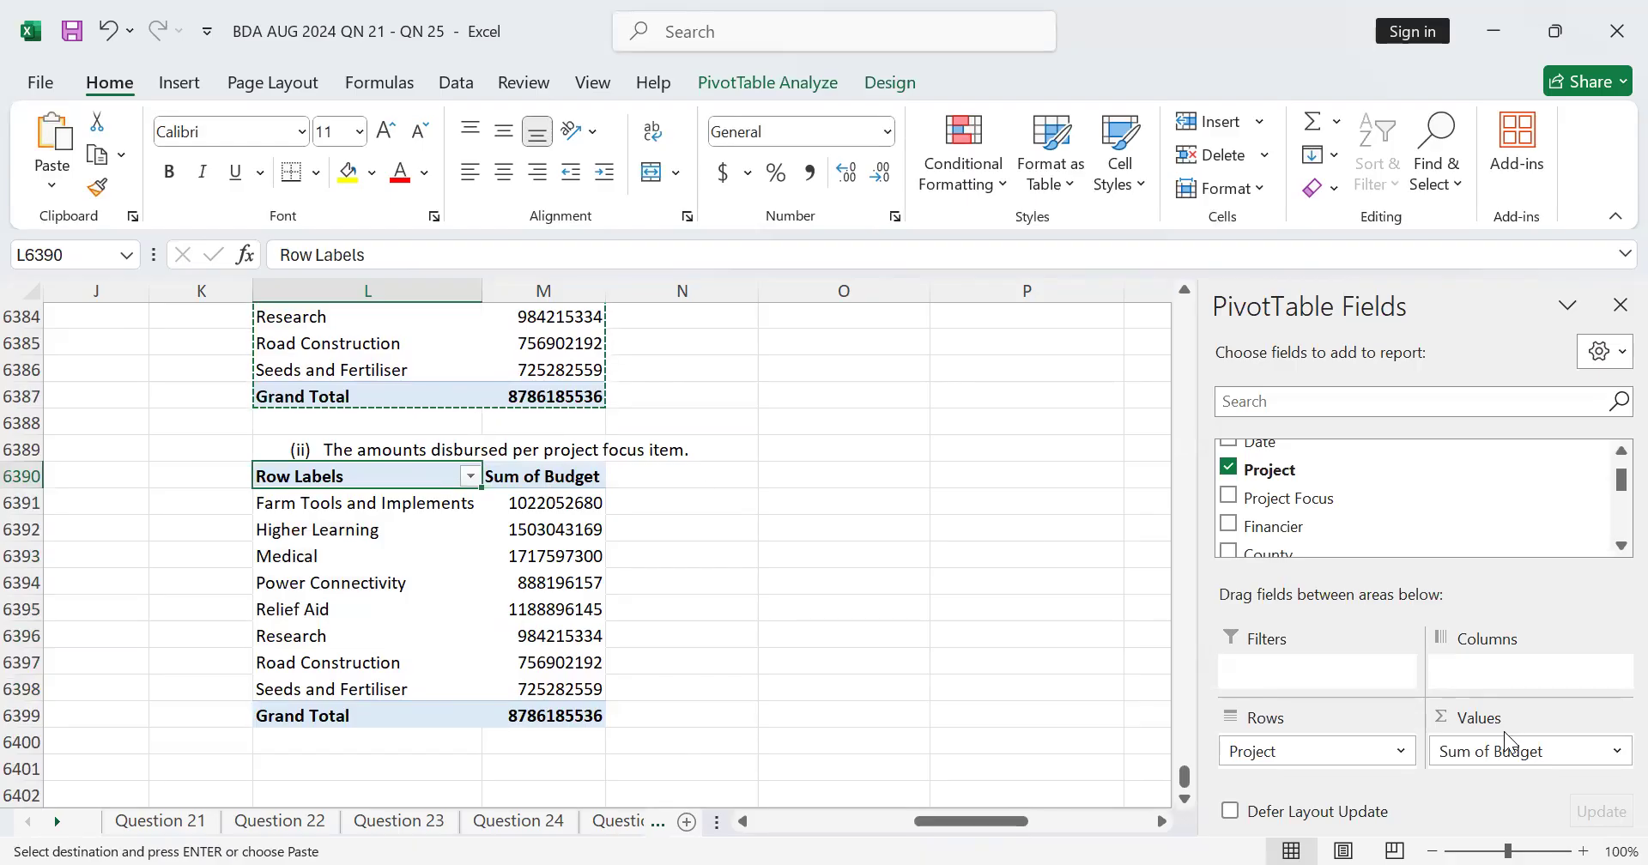
scroll(1471, 520, "down", 1)
scroll(1429, 515, "up", 1)
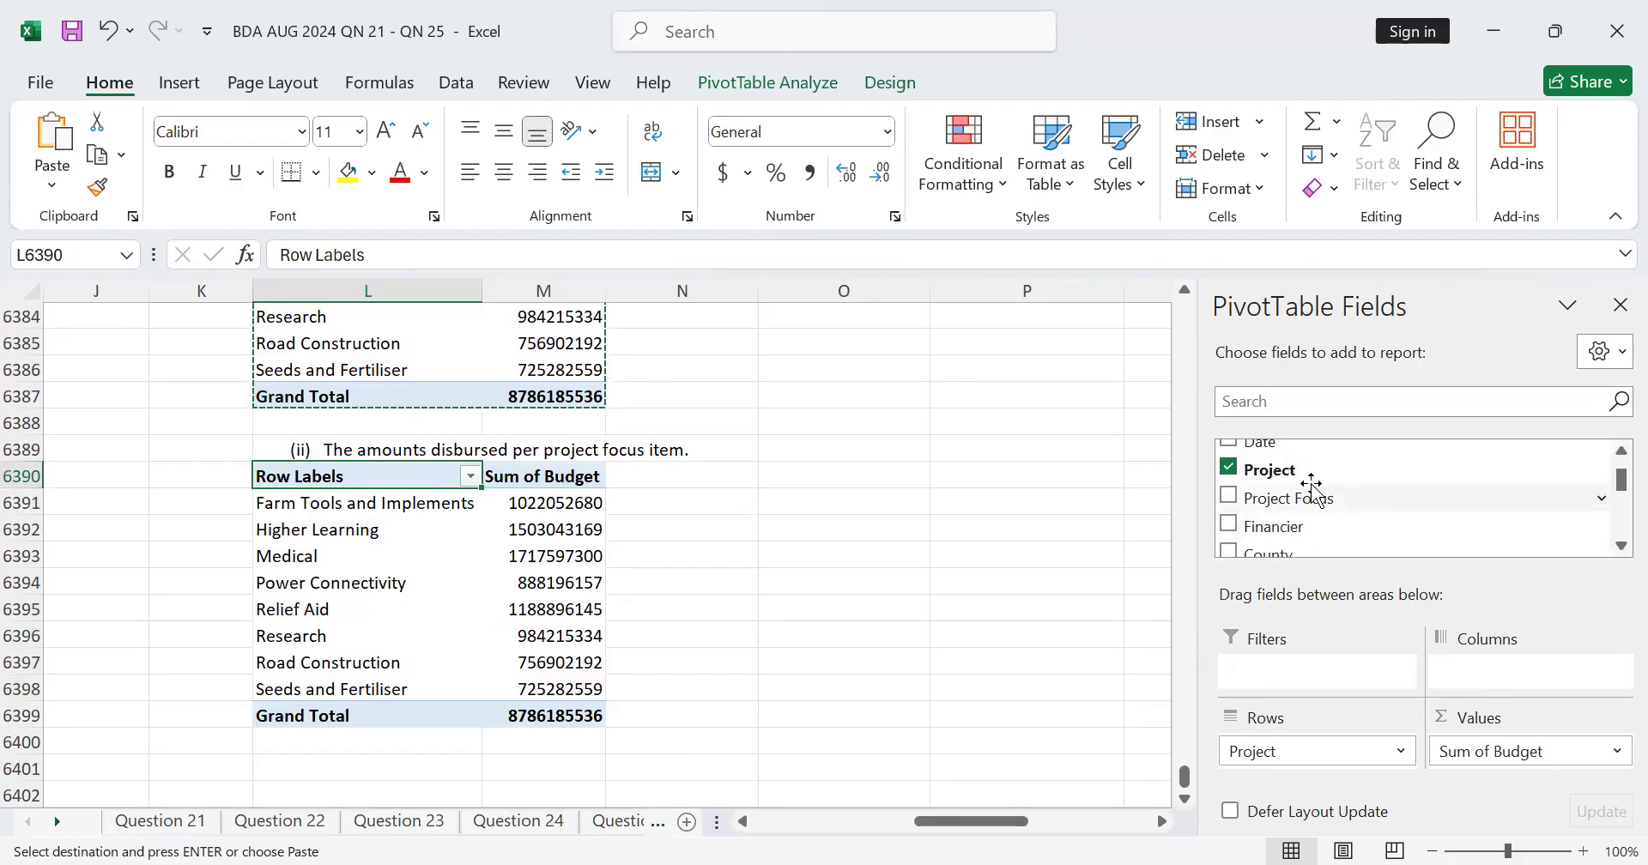
scroll(1313, 485, "down", 1)
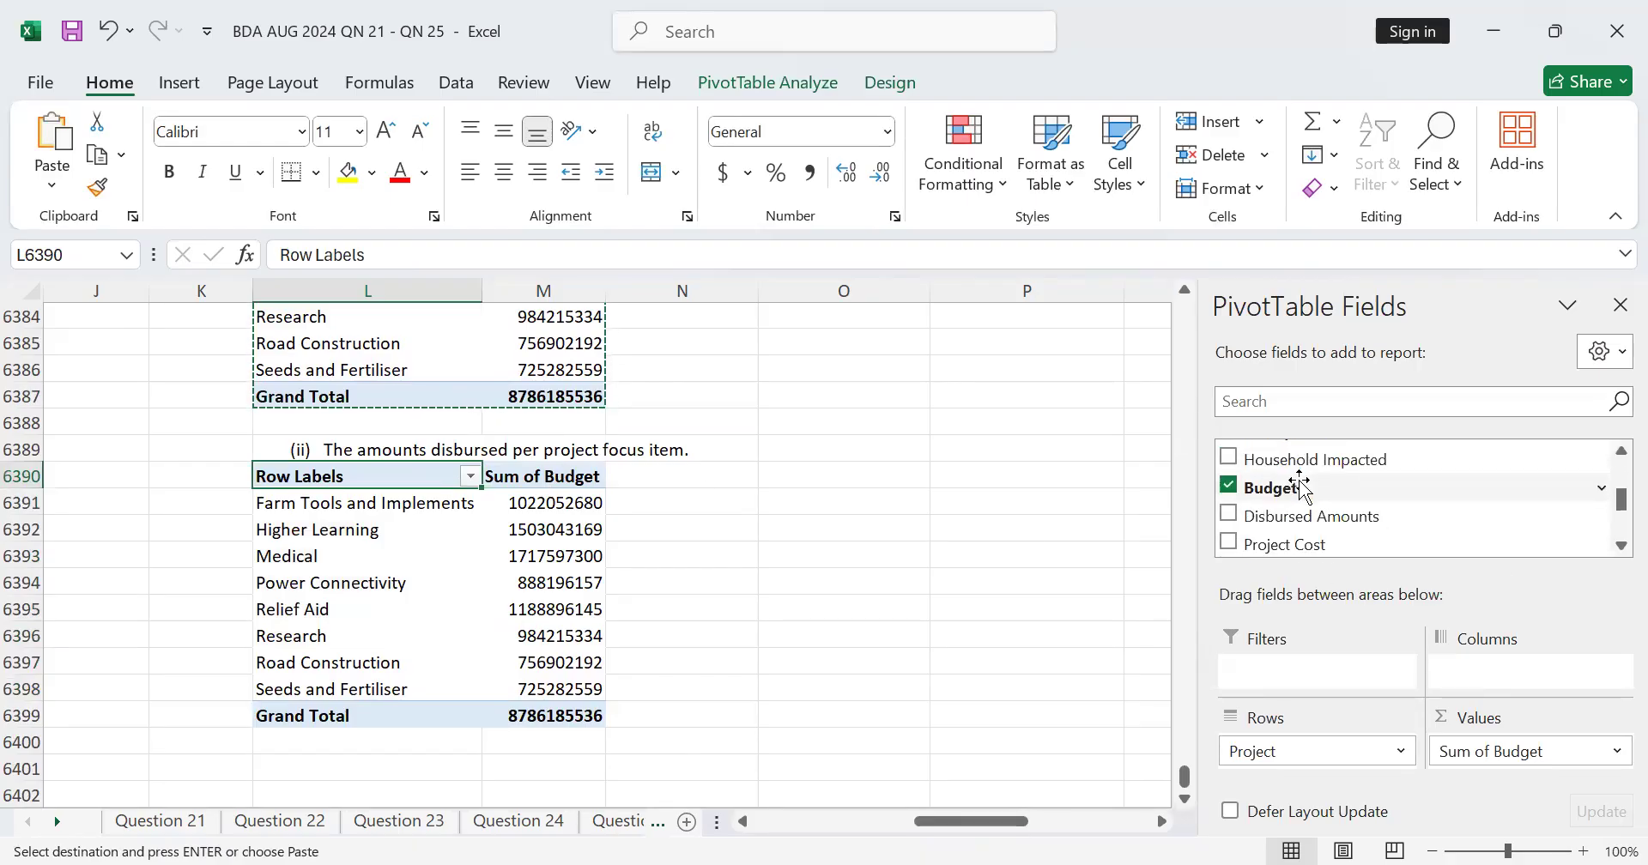
left_click(1229, 487)
left_click_drag(1249, 519, 1501, 741)
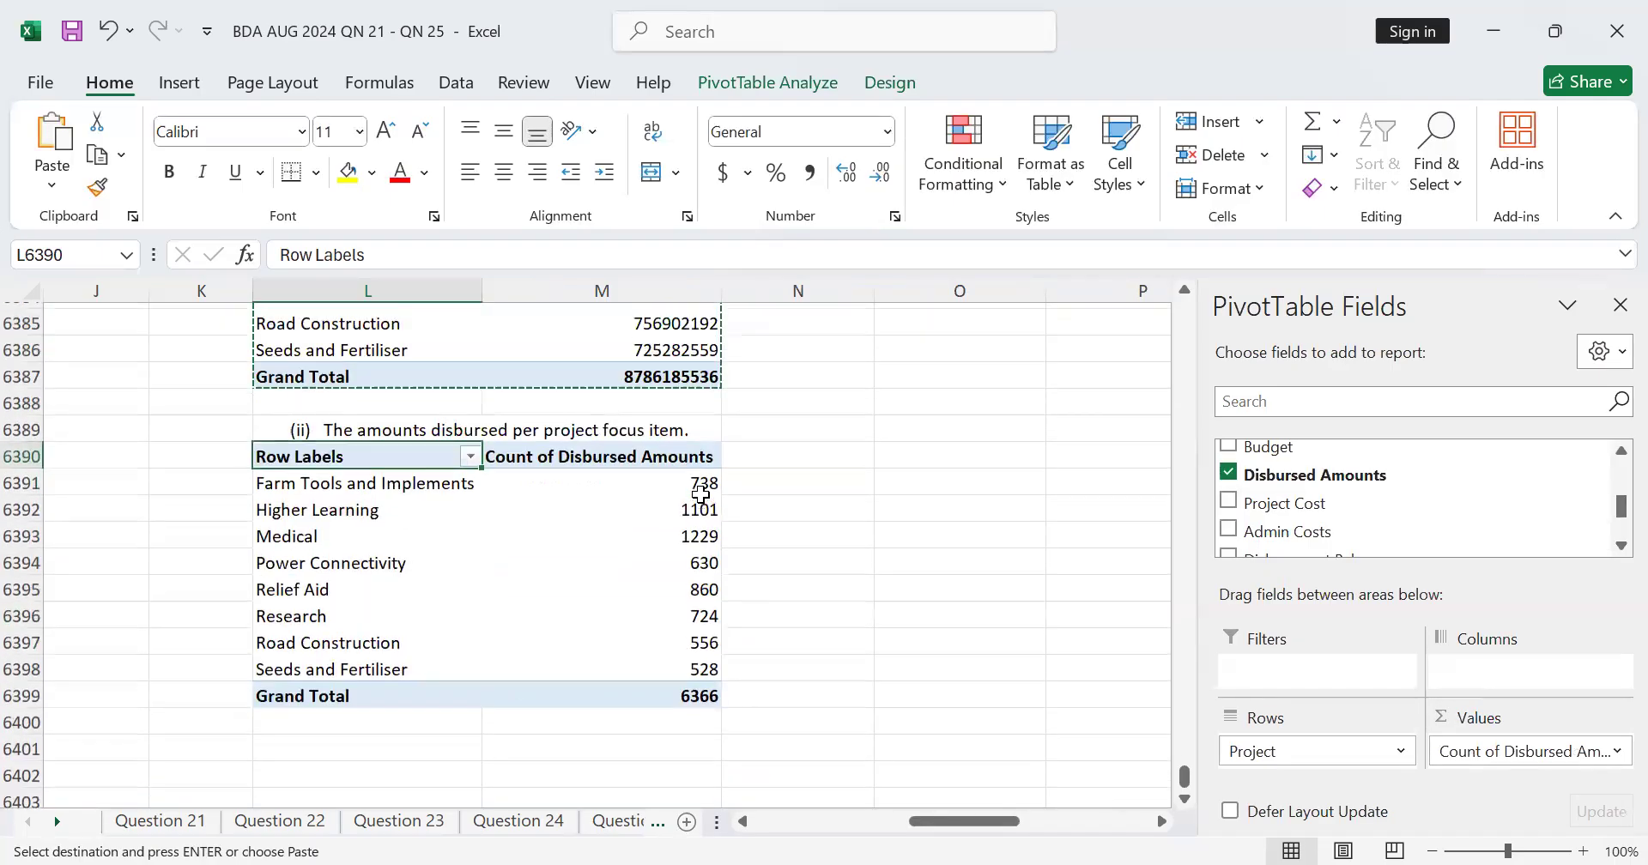
Step: Summarize the Disbursed Amounts values of the second PivotTable by Sum
scroll(525, 620, "up", 1)
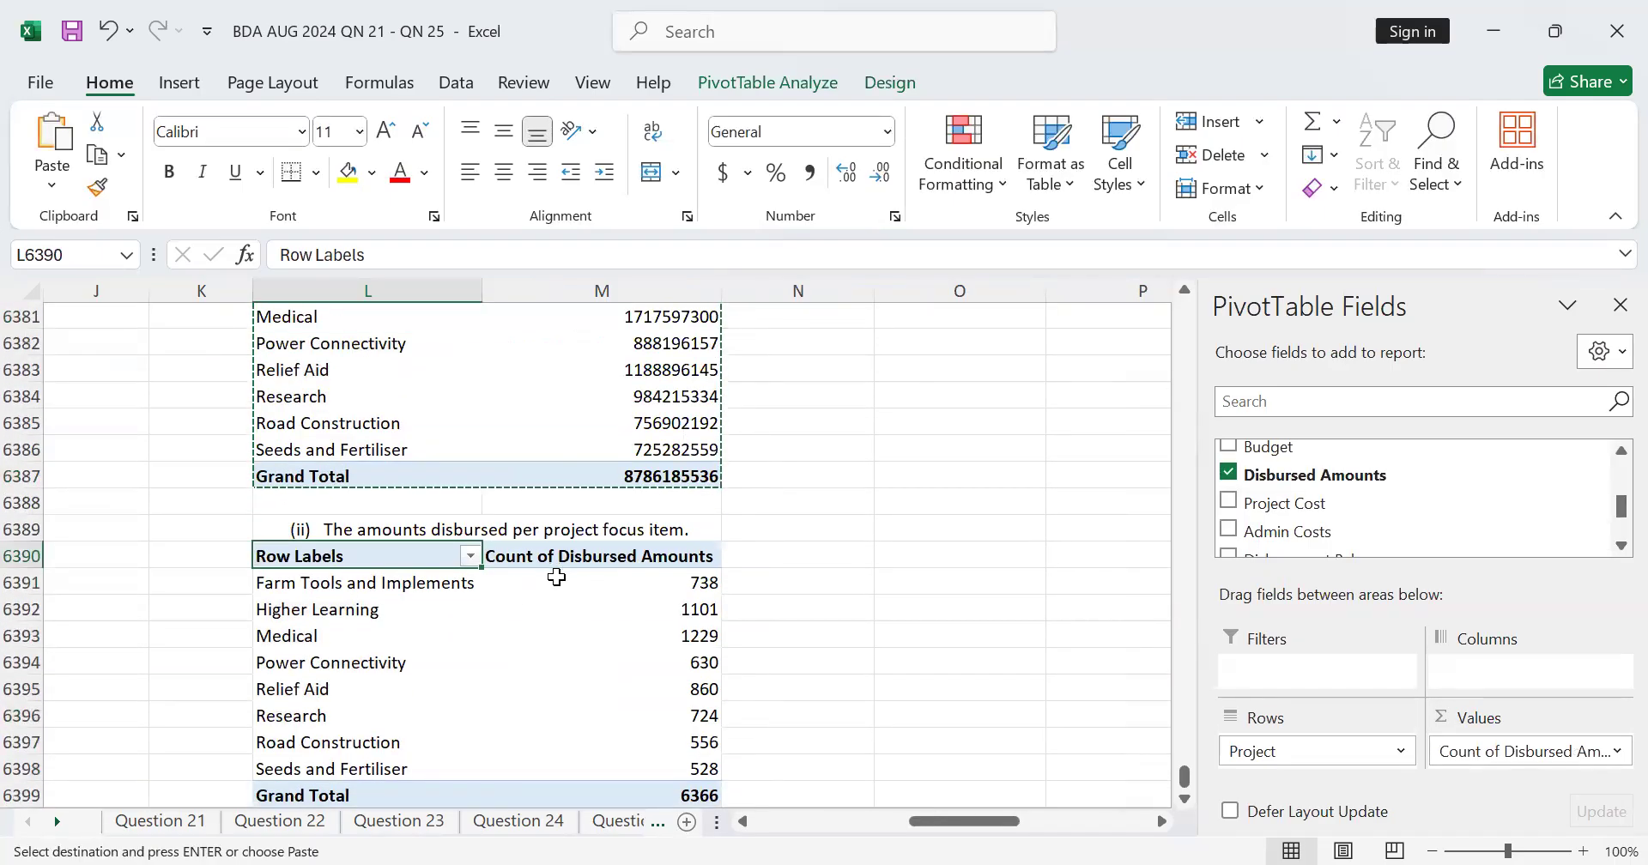
scroll(551, 489, "down", 1)
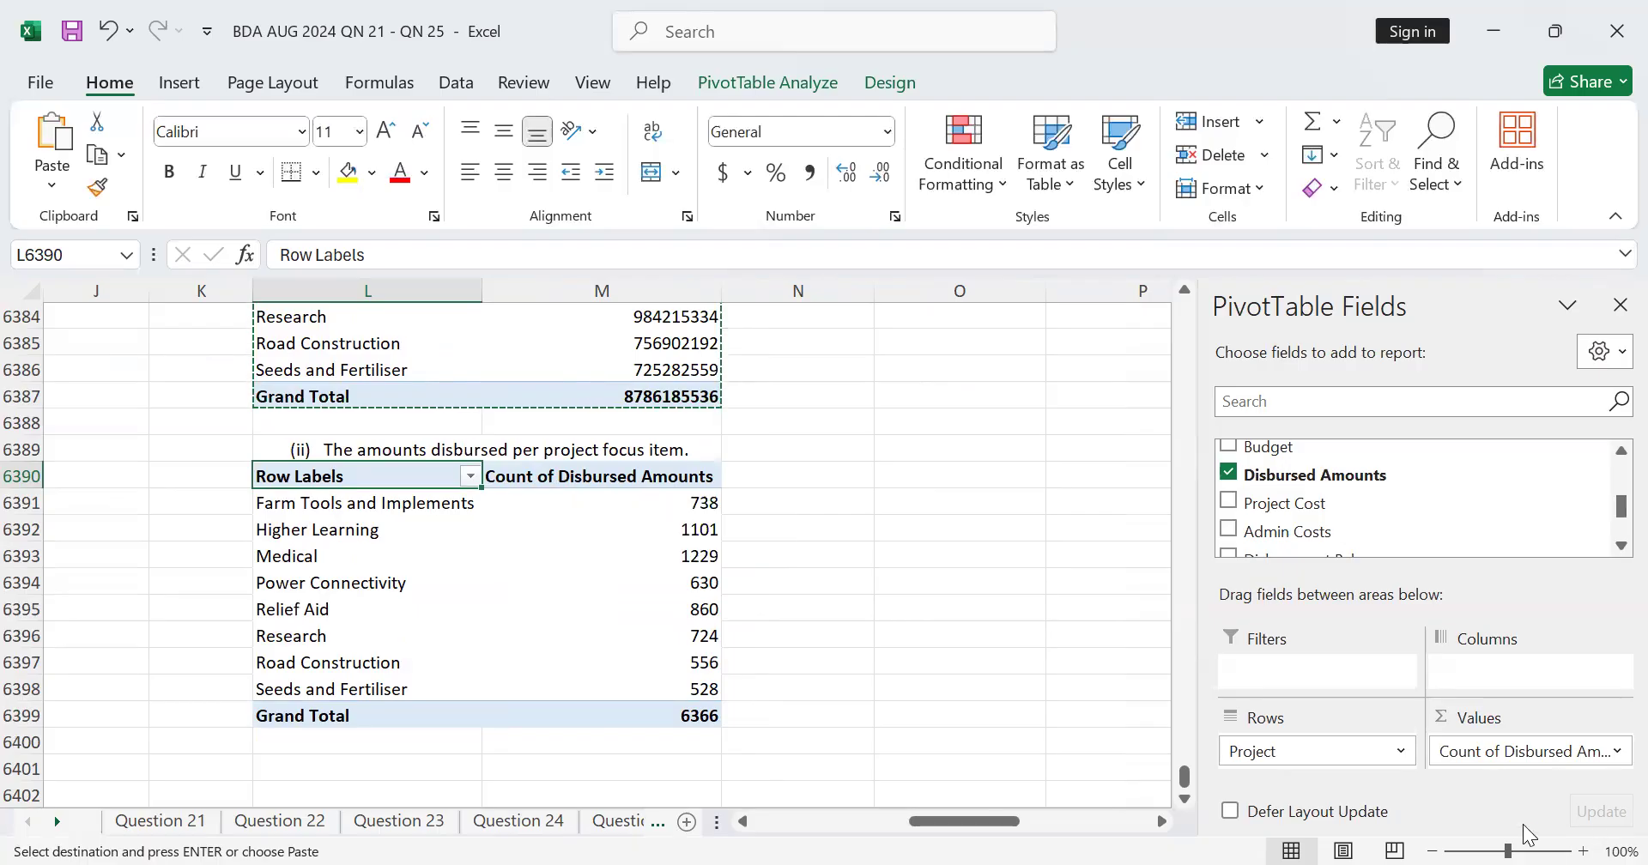
left_click(1162, 822)
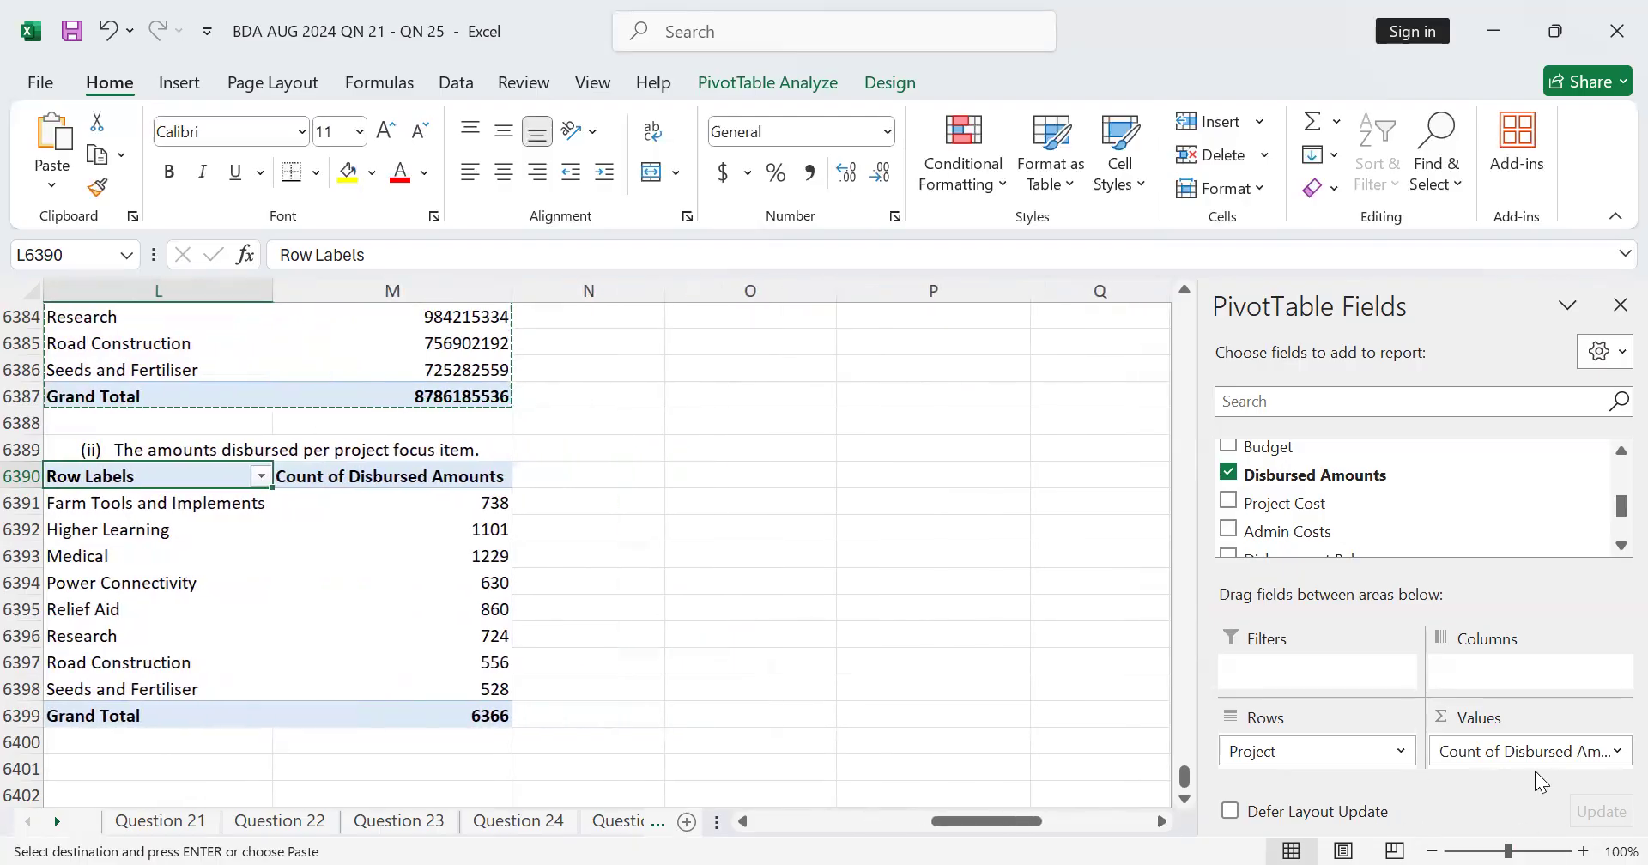
left_click(1615, 753)
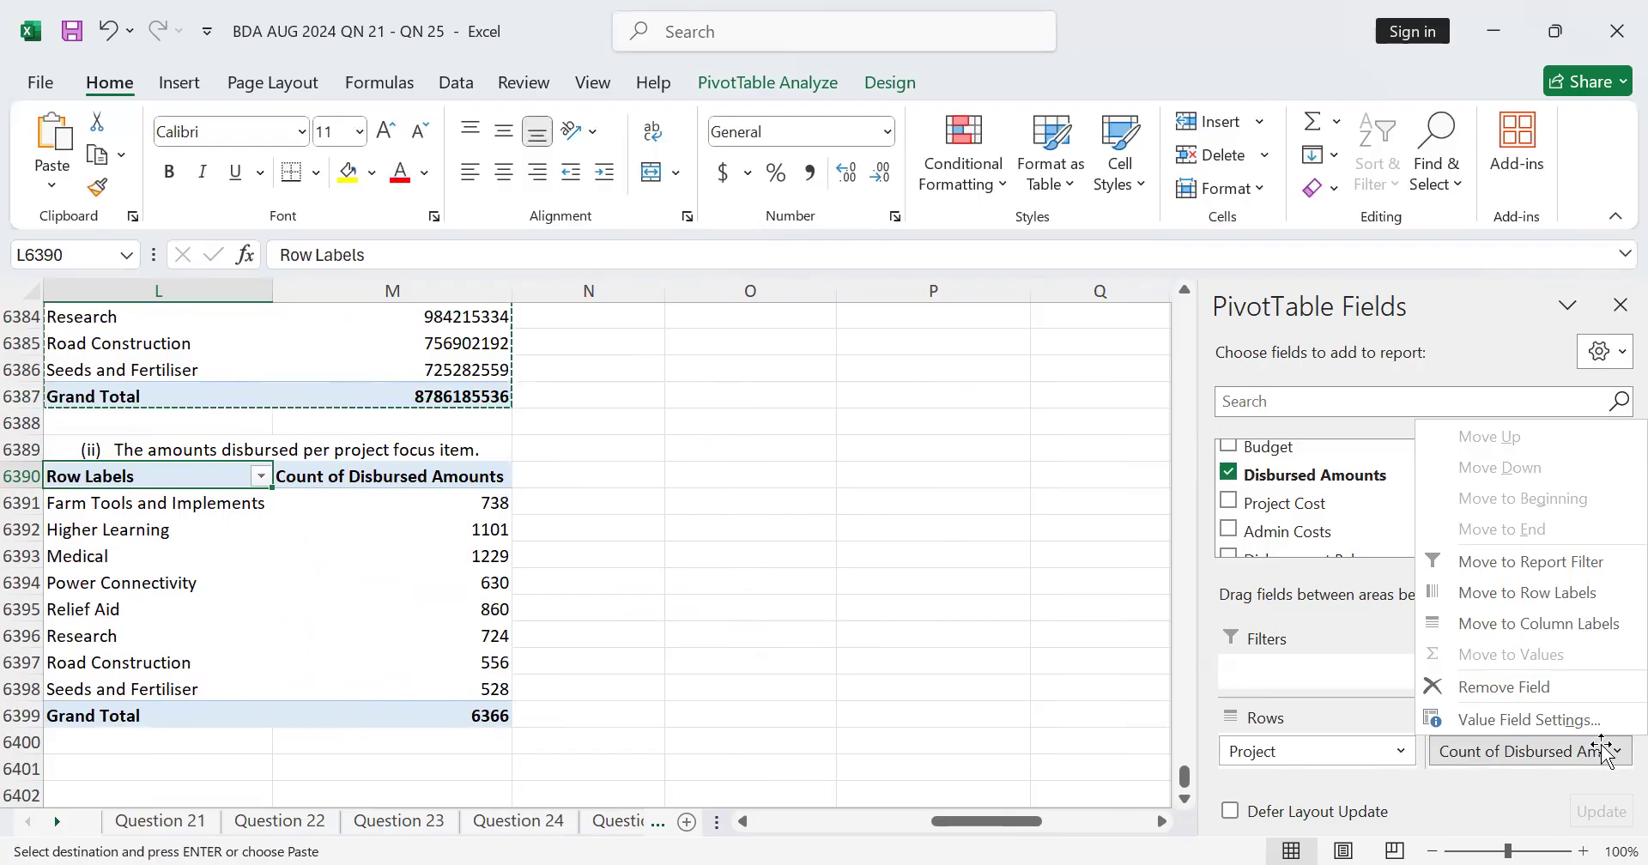
left_click(1492, 720)
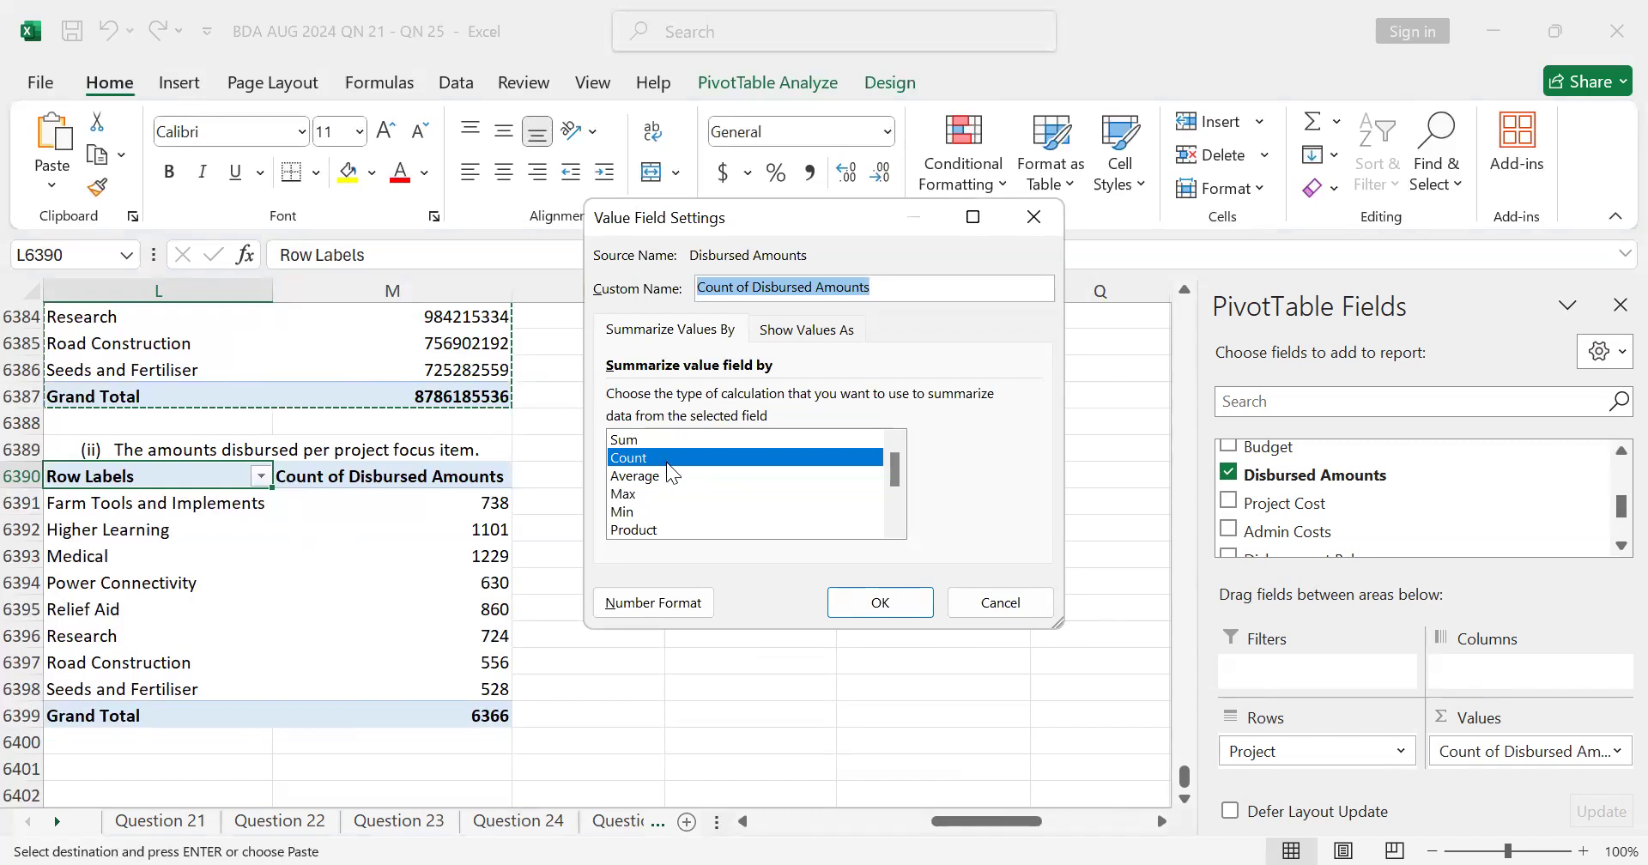
left_click(640, 440)
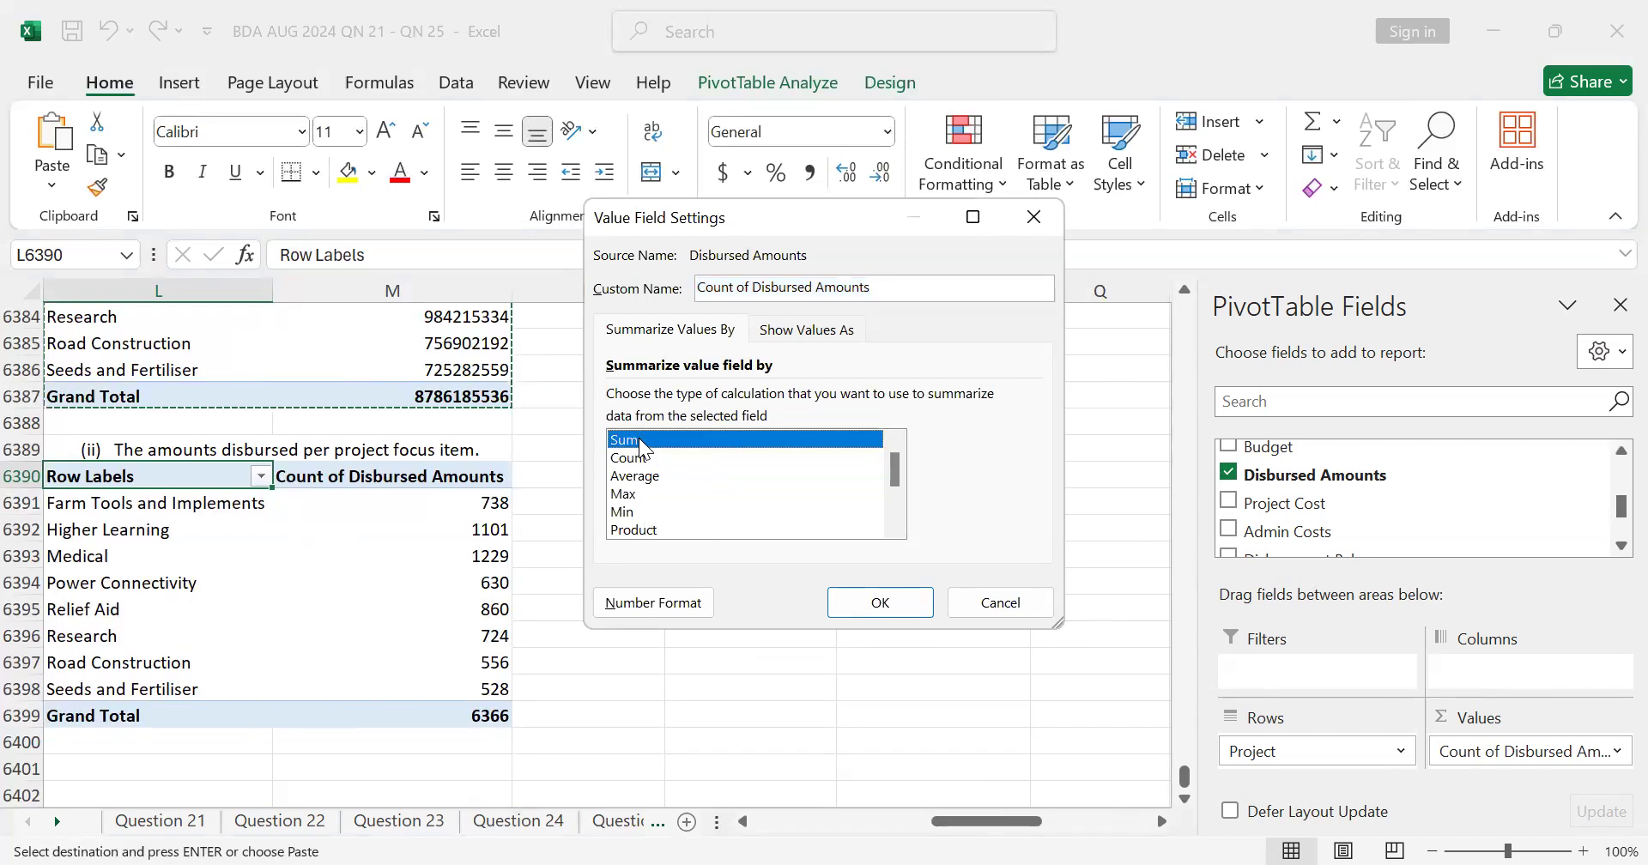
double_click(639, 441)
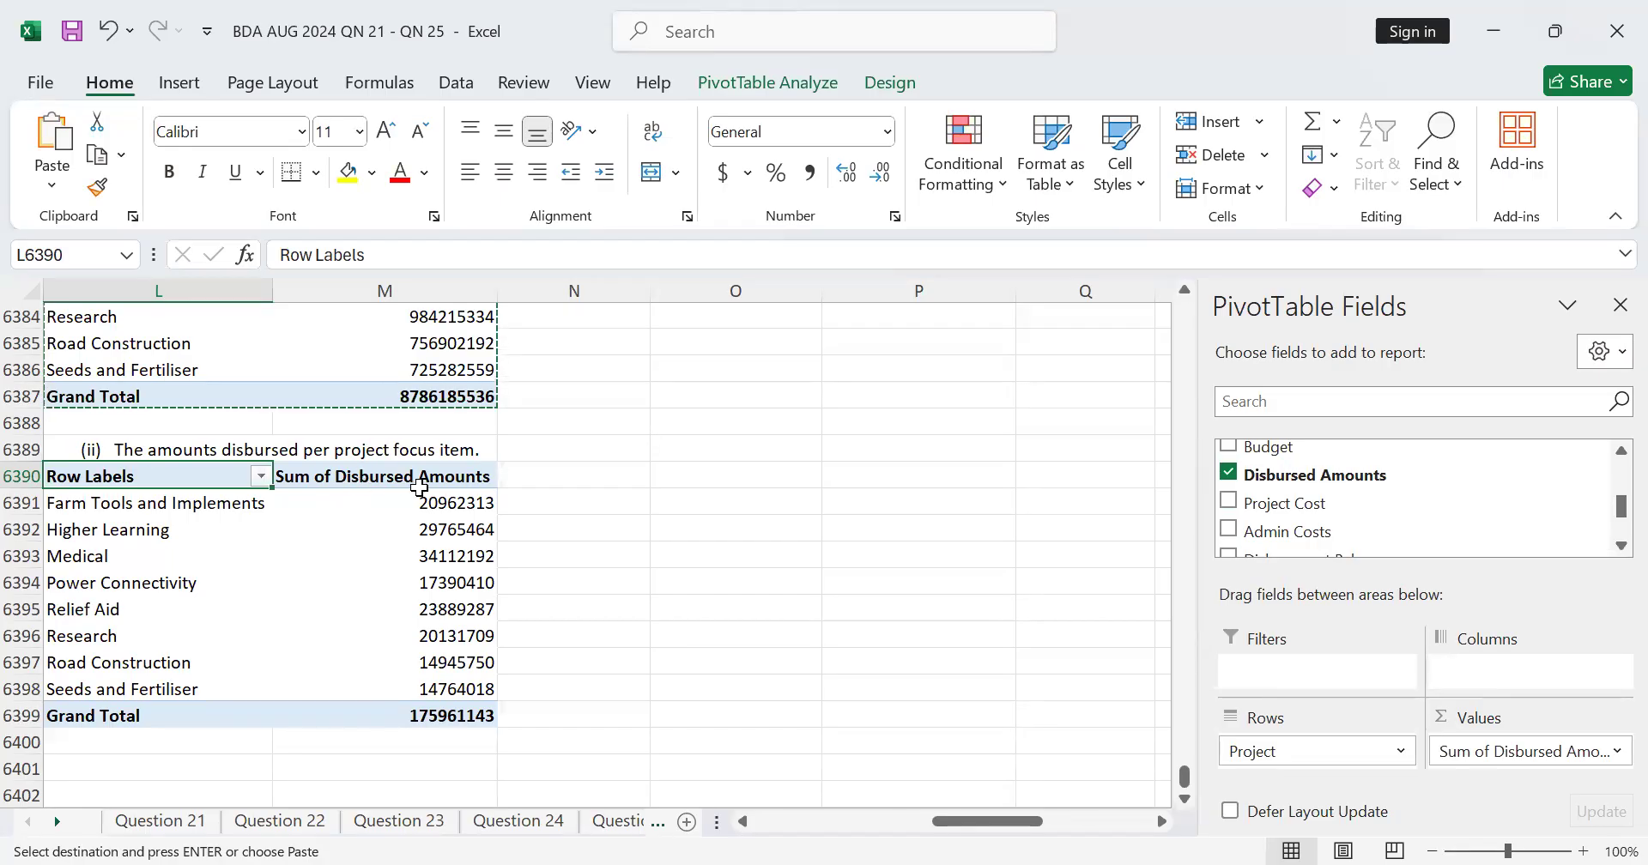
left_click(471, 741)
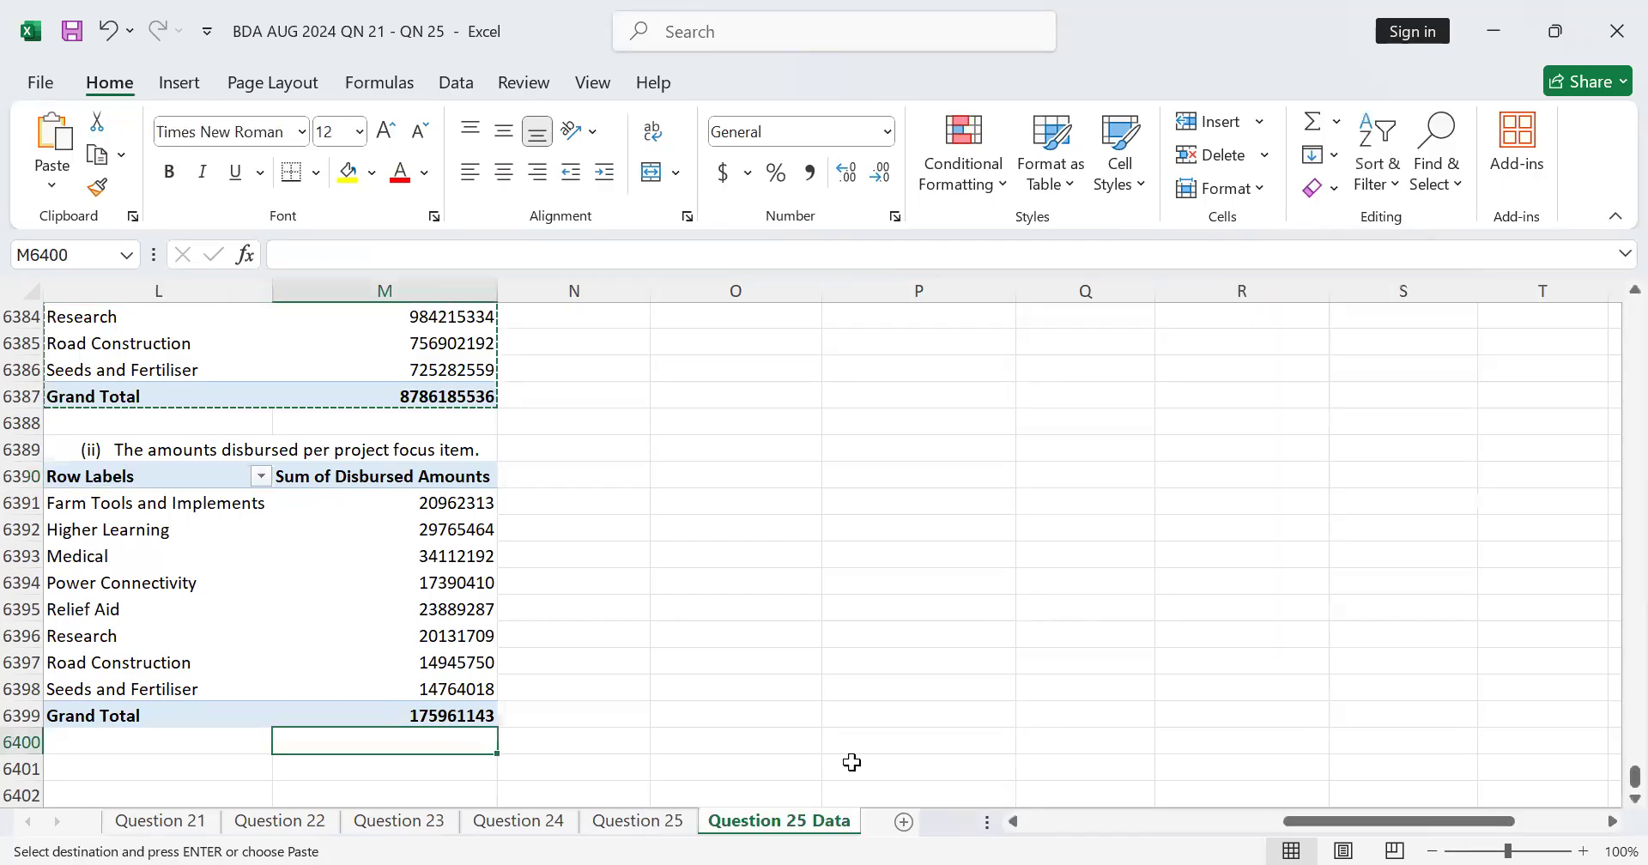
Step: Review the disbursed-amounts PivotTable against its question text and look over the empty rows beneath it
left_click_drag(1335, 824, 1174, 824)
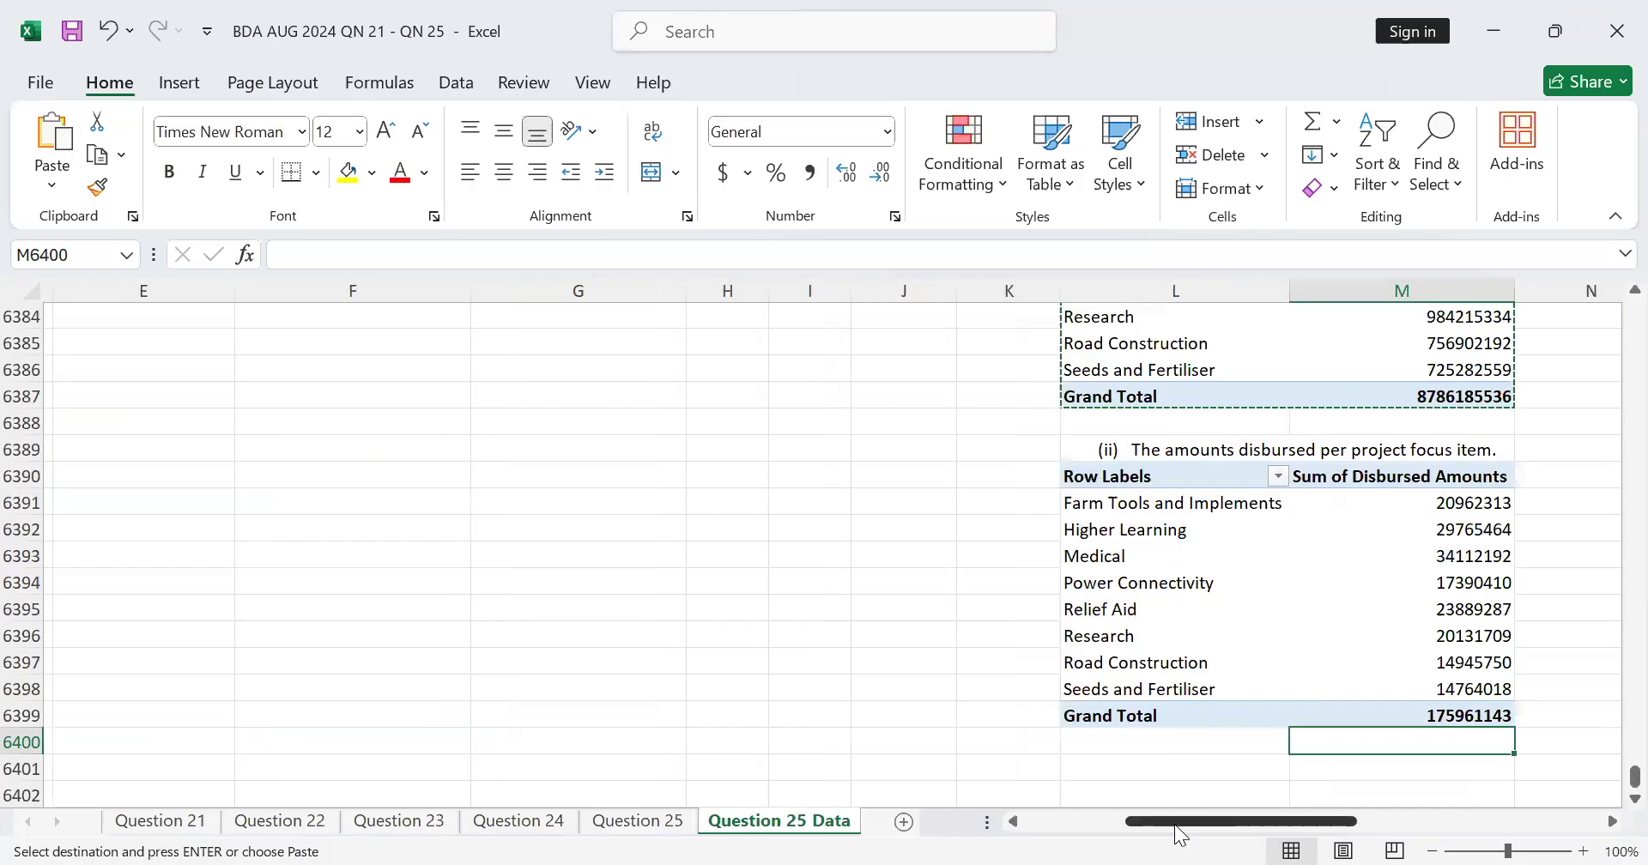
left_click(1613, 824)
left_click(1613, 824)
left_click(1613, 824)
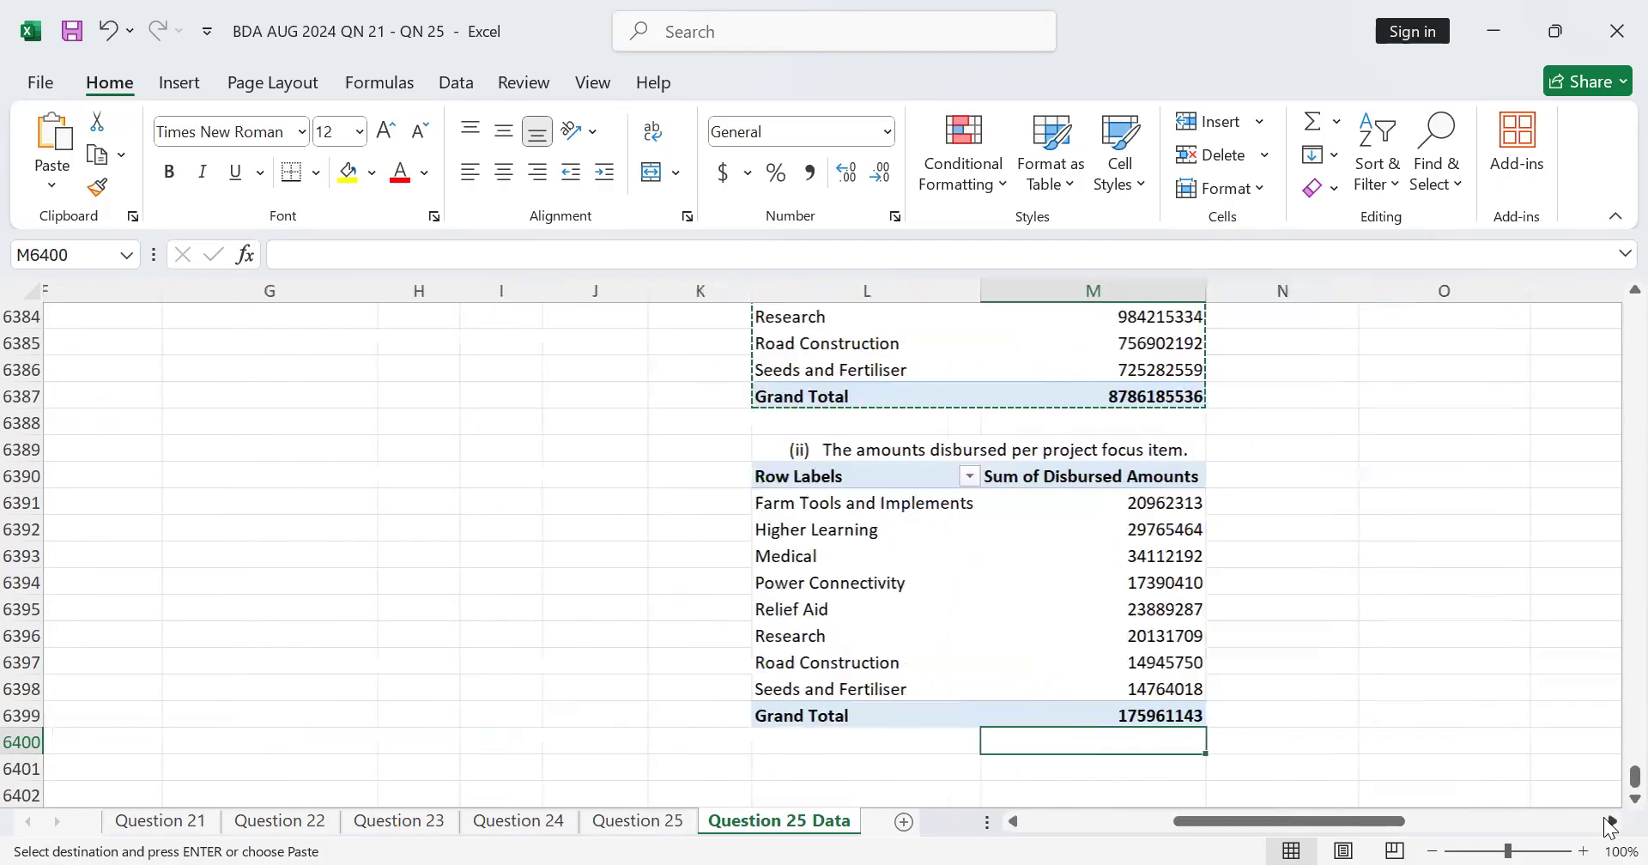
double_click(1182, 664)
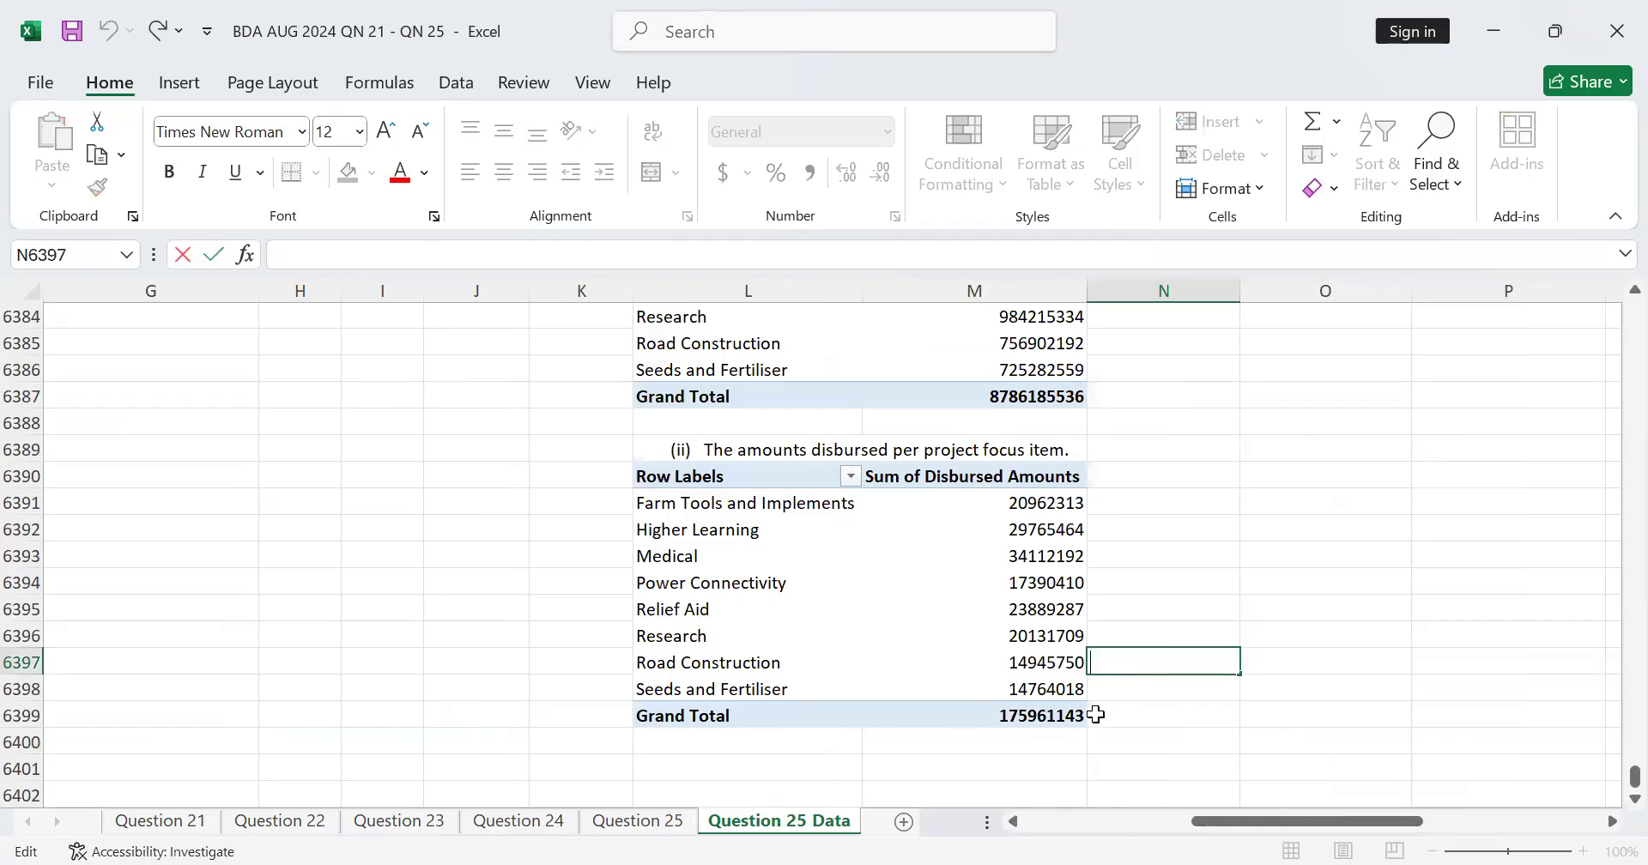
scroll(1096, 715, "down", 2)
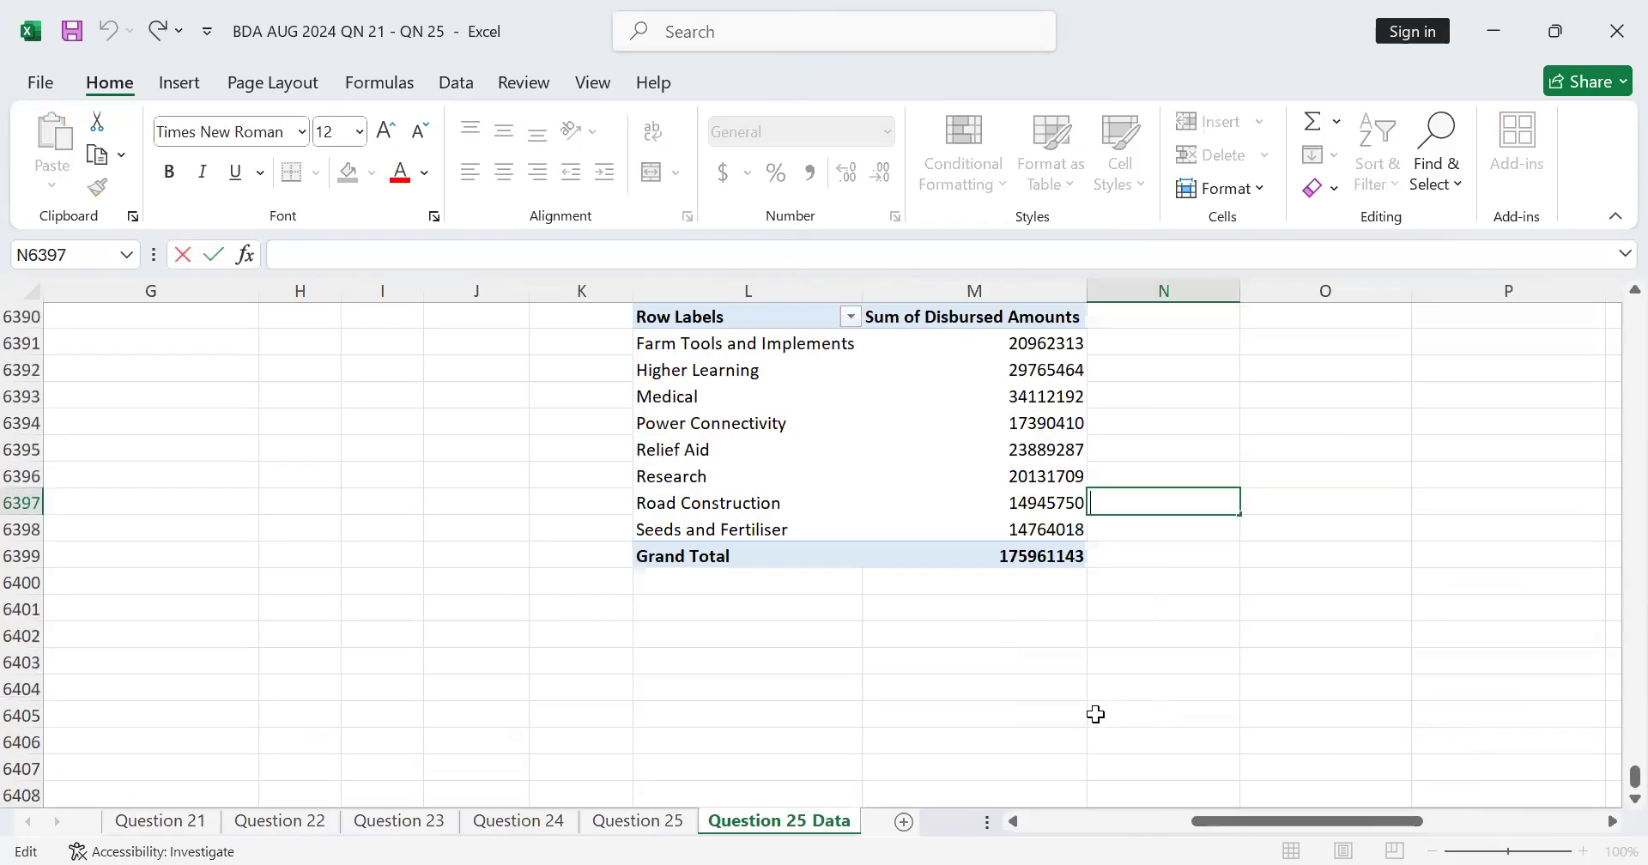
scroll(1097, 715, "up", 7)
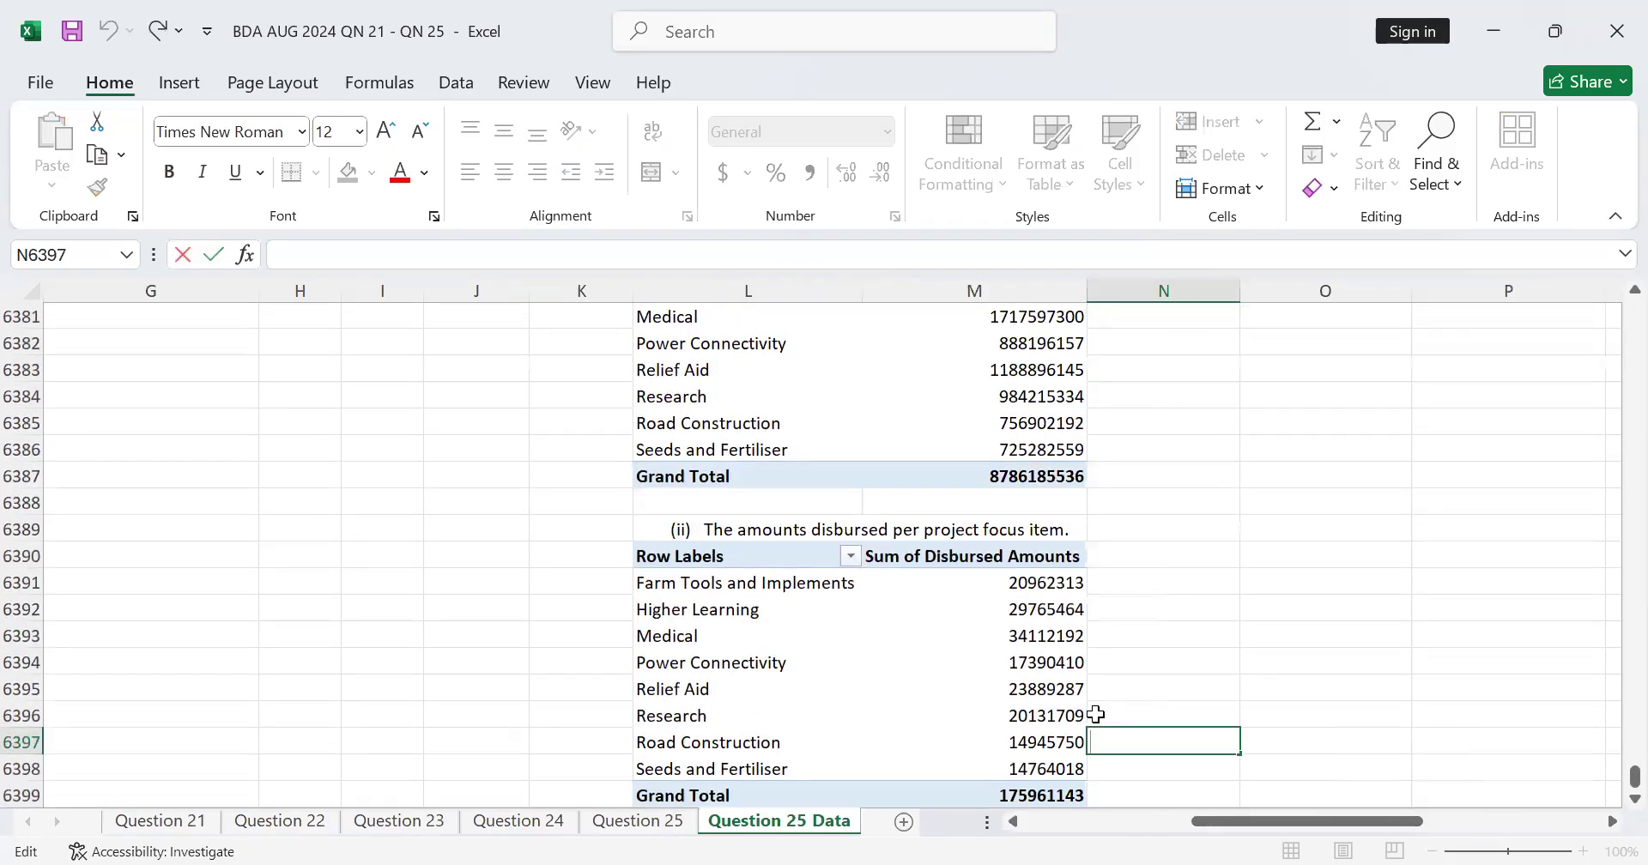
scroll(1096, 713, "down", 6)
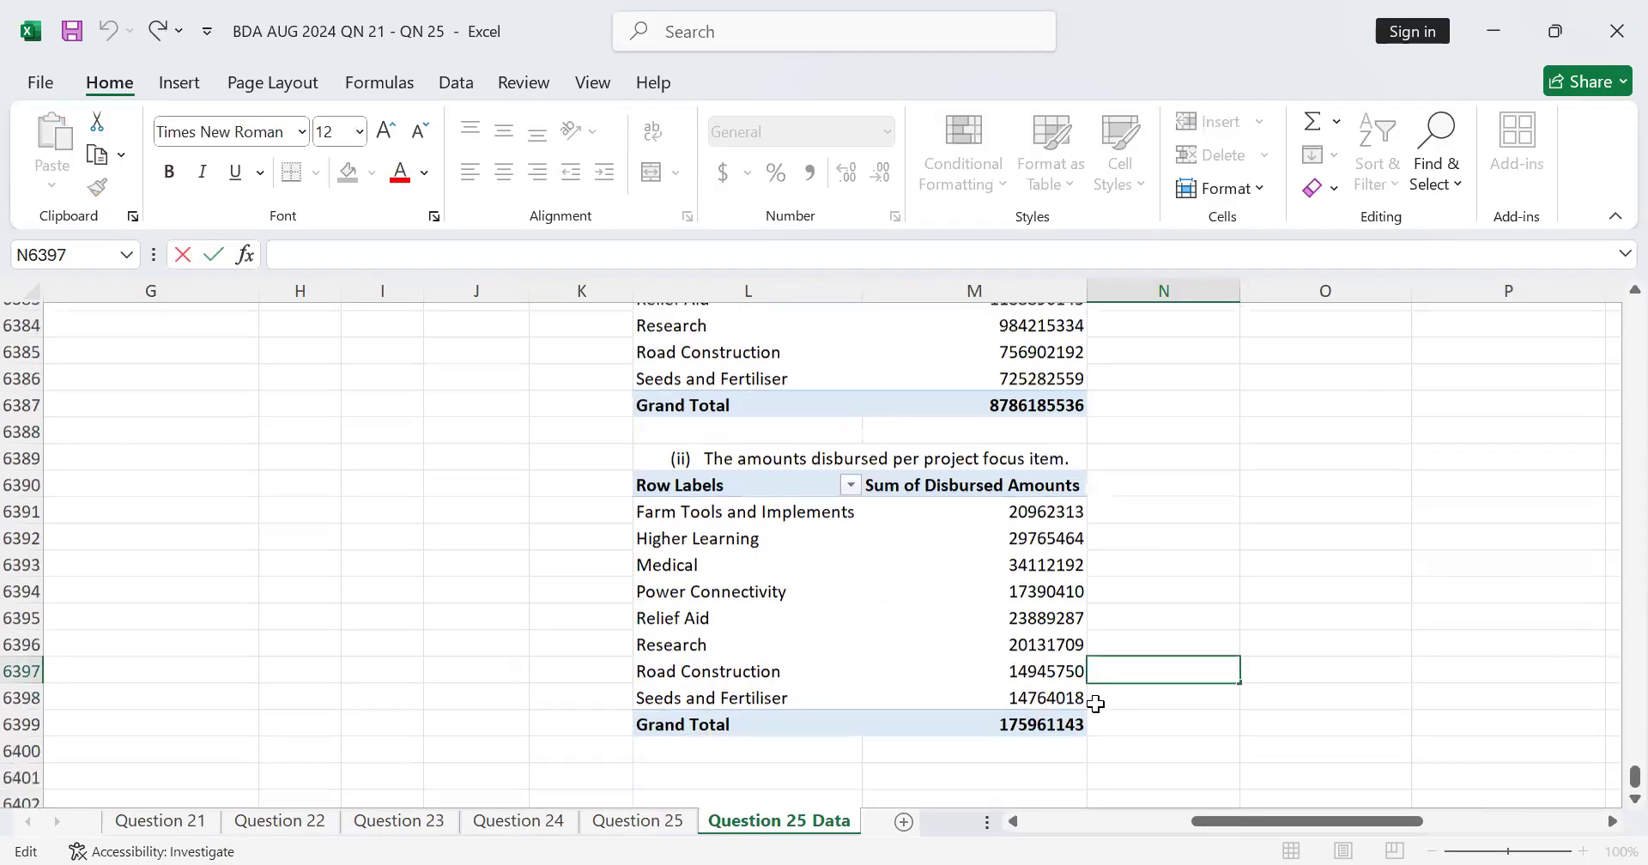
scroll(814, 650, "down", 1)
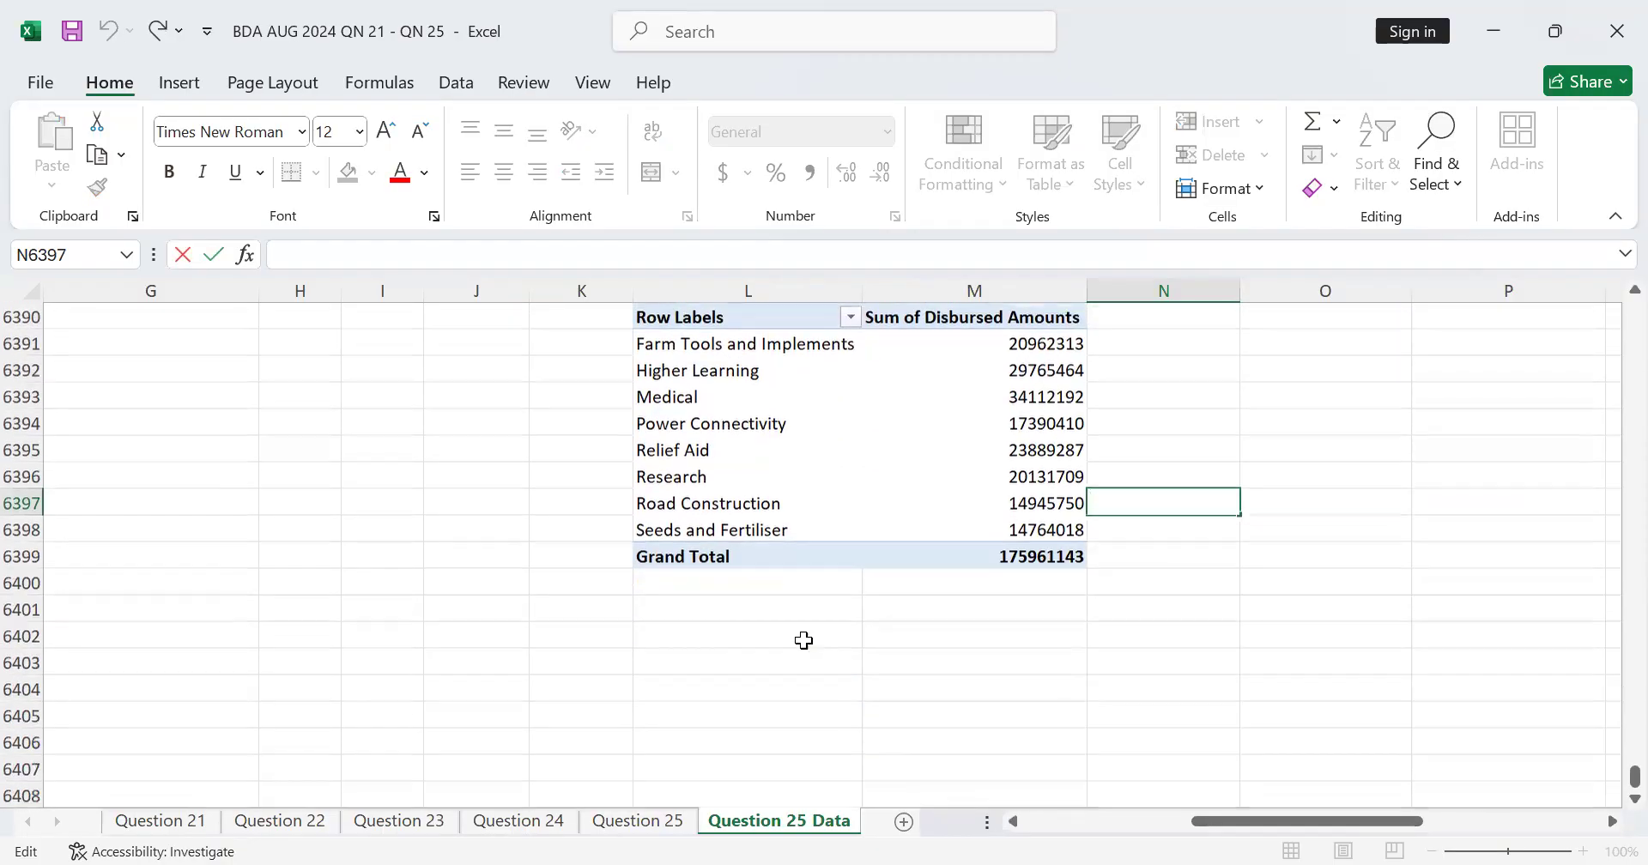
left_click(738, 630)
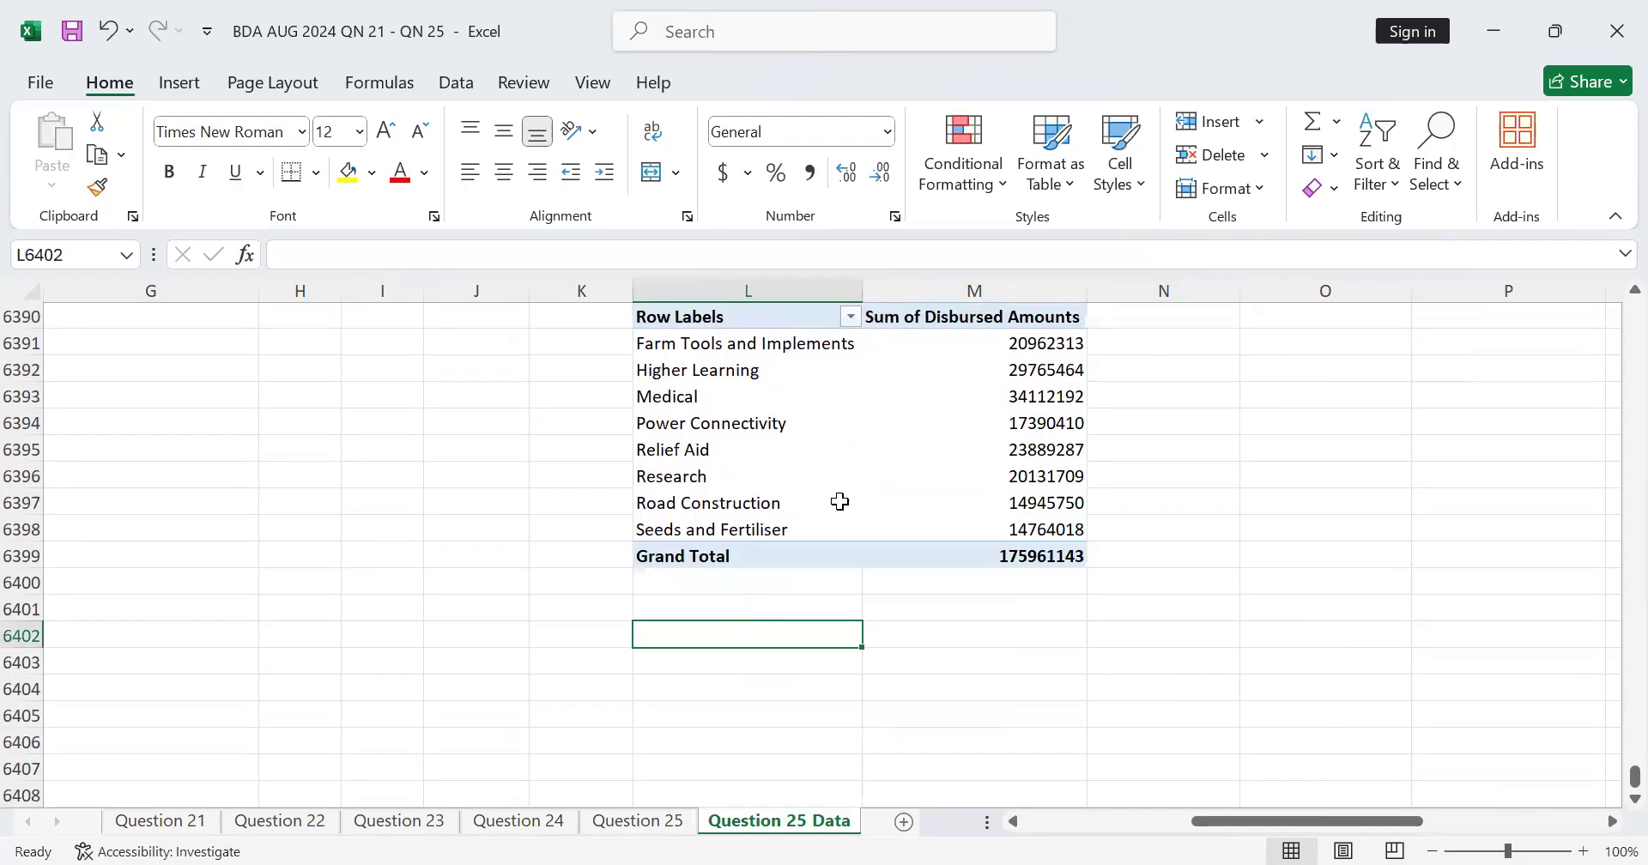
key("alt+Tab")
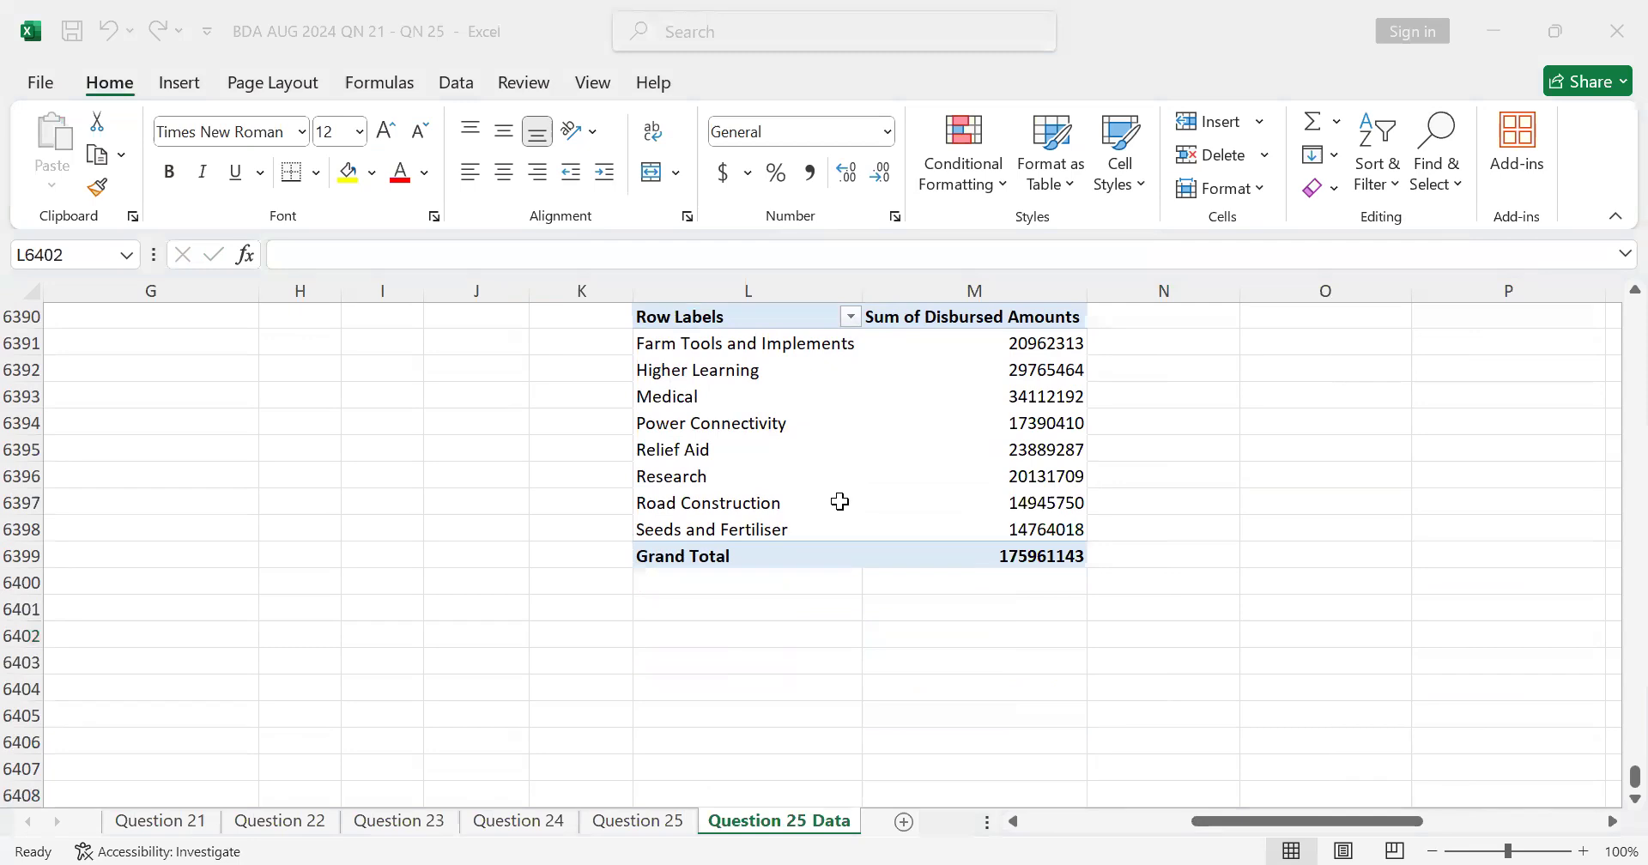
scroll(817, 482, "up", 2)
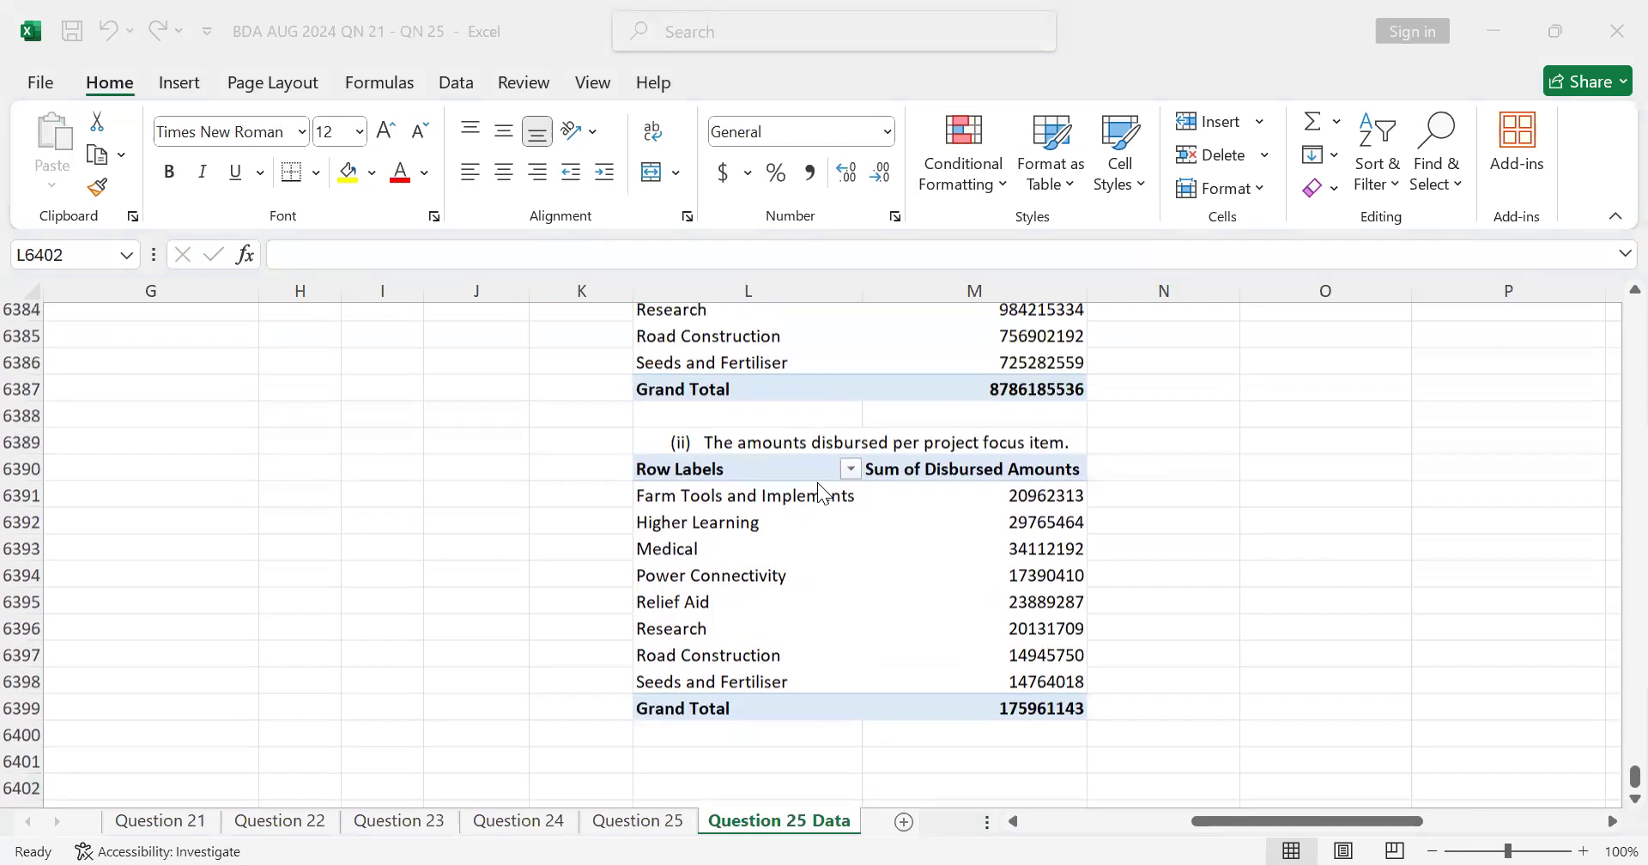
scroll(820, 480, "down", 3)
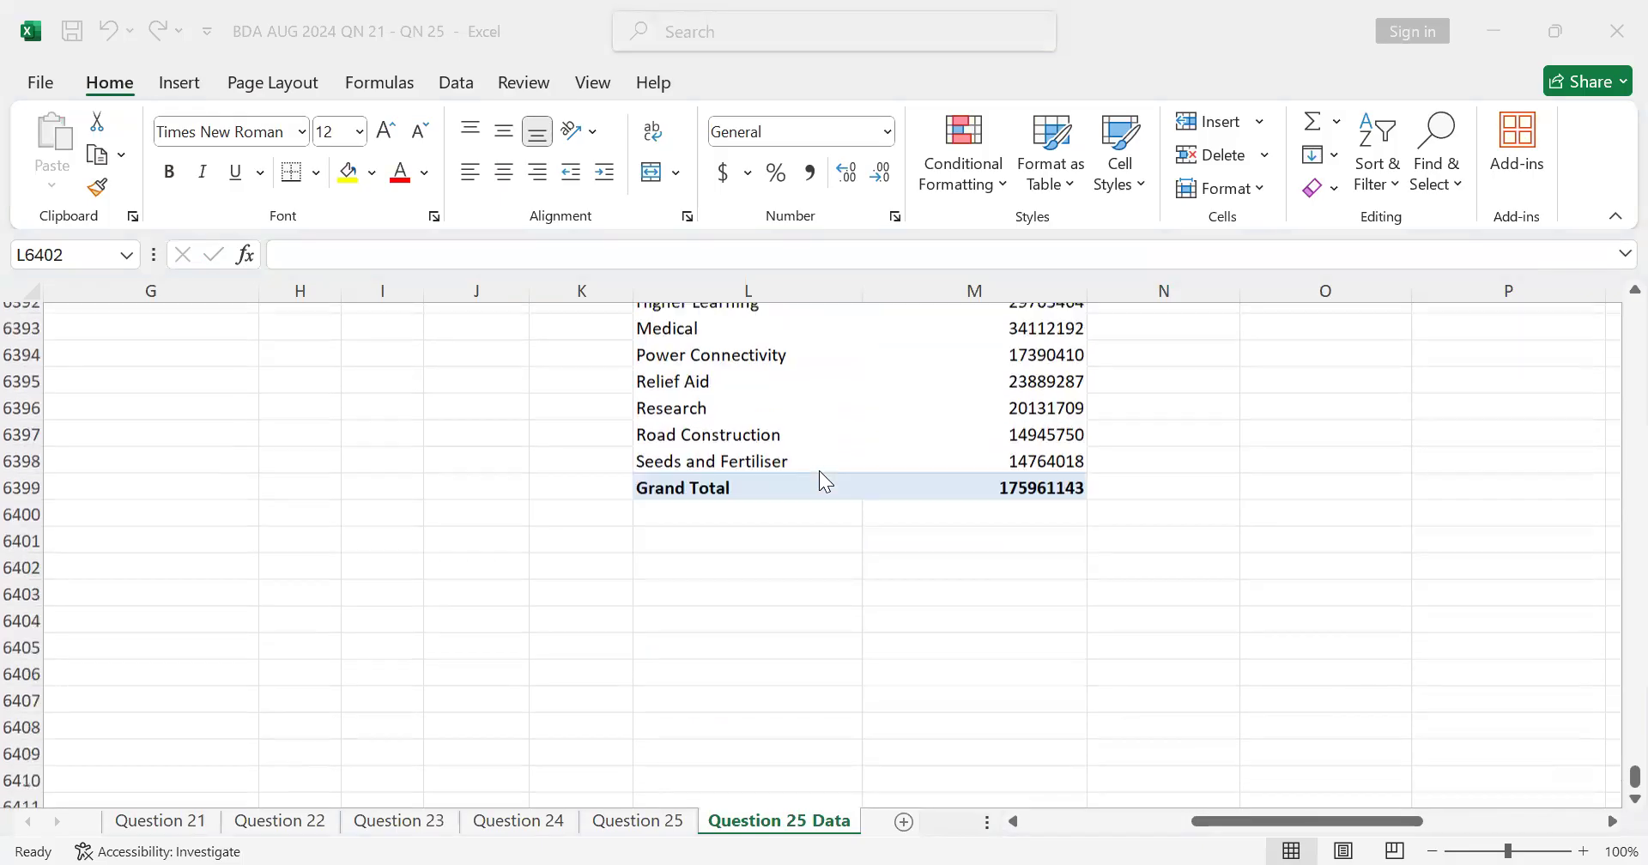
Step: Bring the part (b)(iii) question text into L6401 with the formula ='Question 25'!B29
left_click(765, 539)
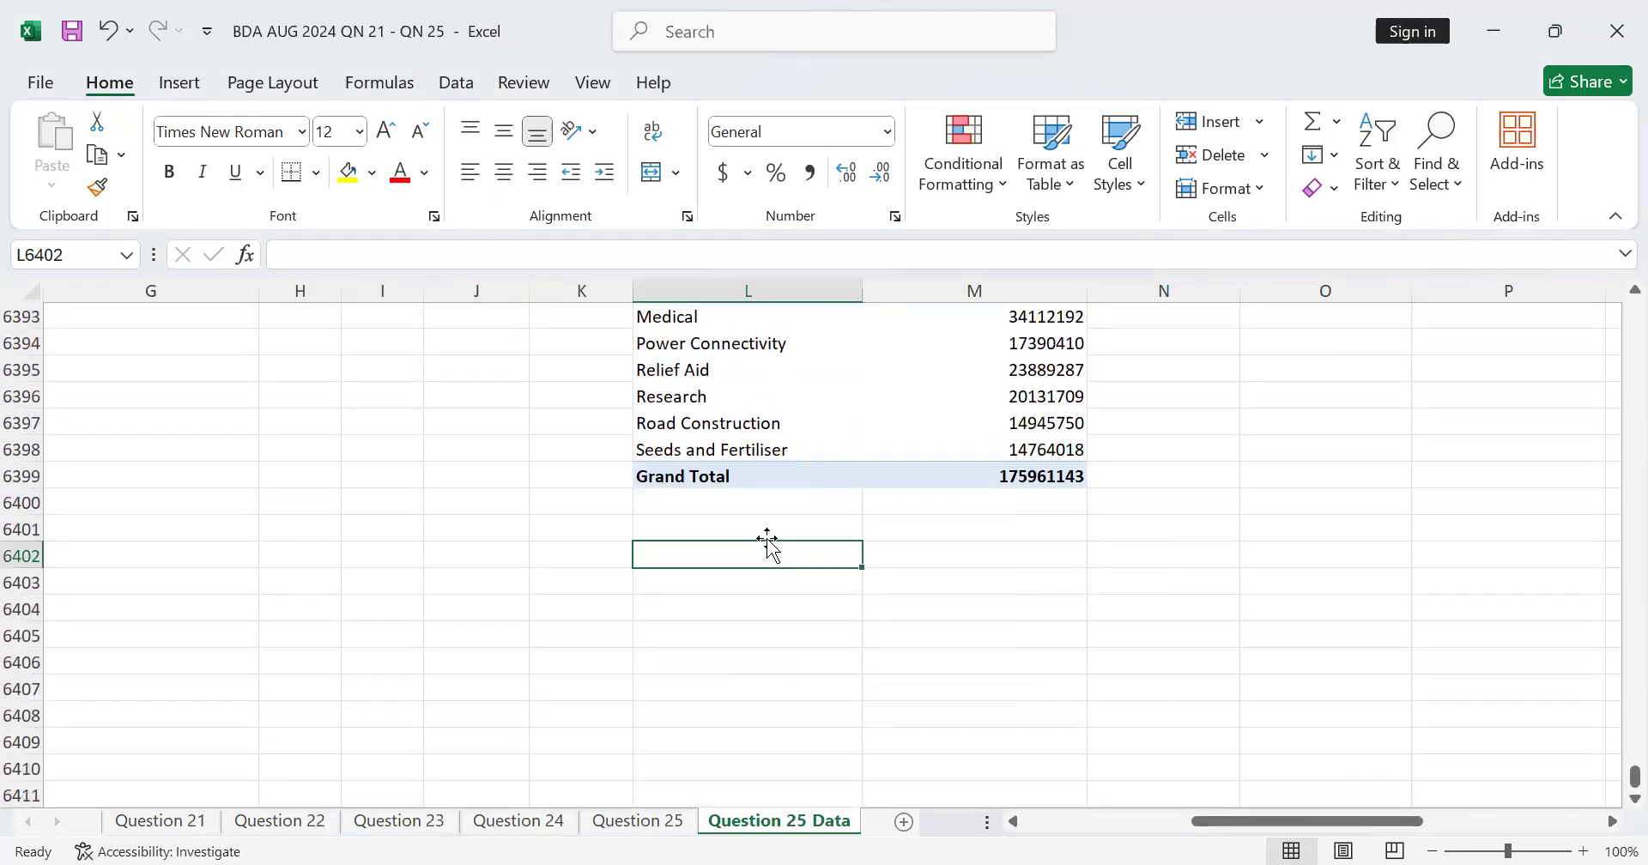
scroll(743, 541, "up", 2)
scroll(744, 541, "down", 2)
left_click(763, 531)
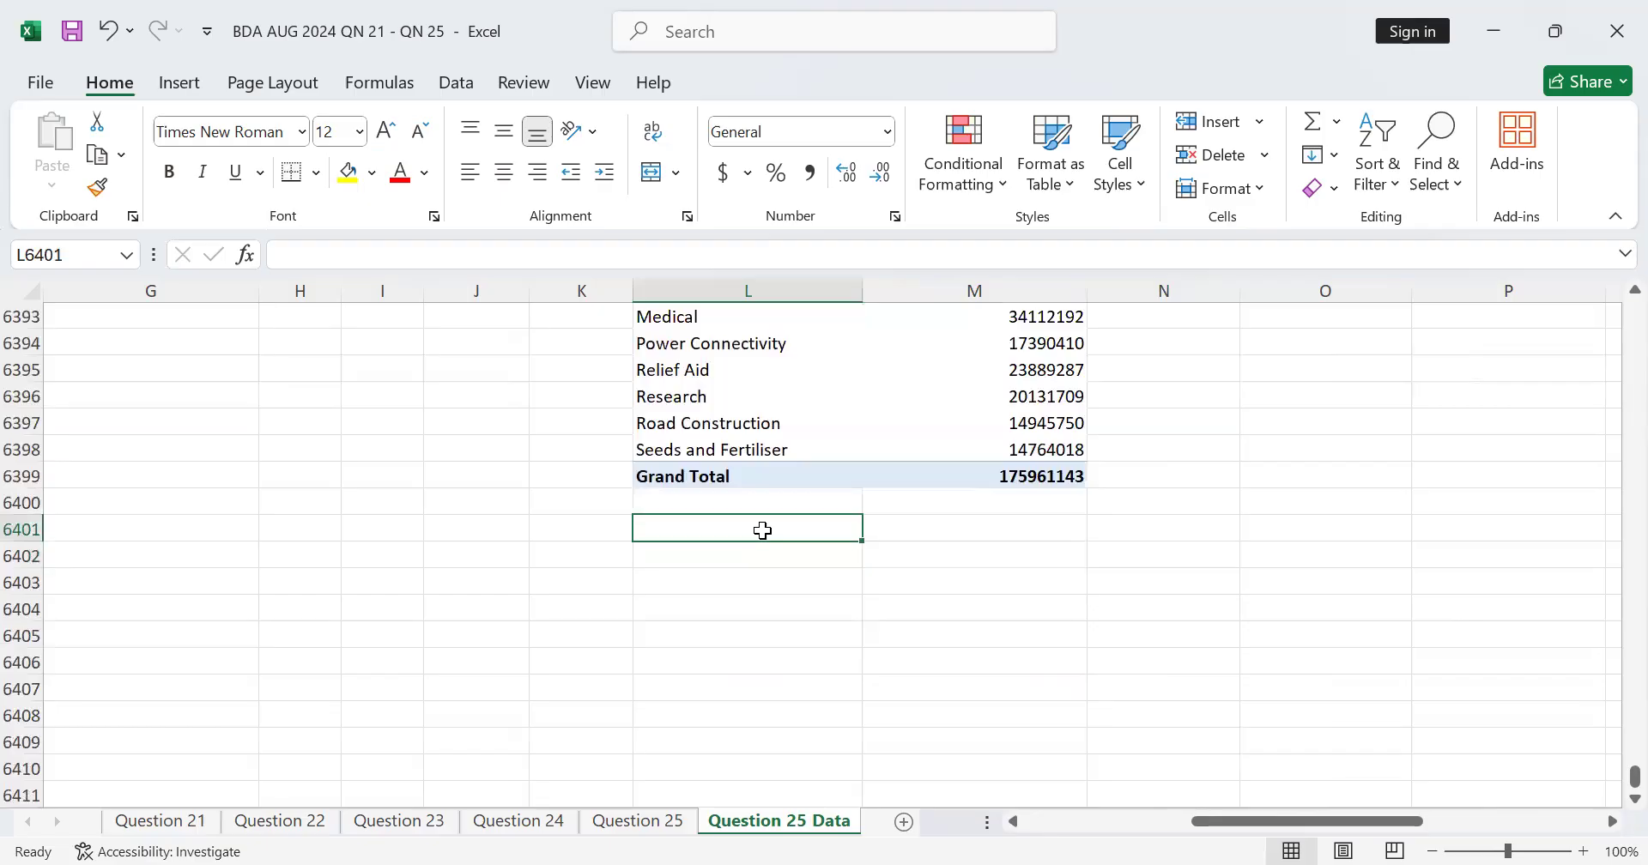
type("=")
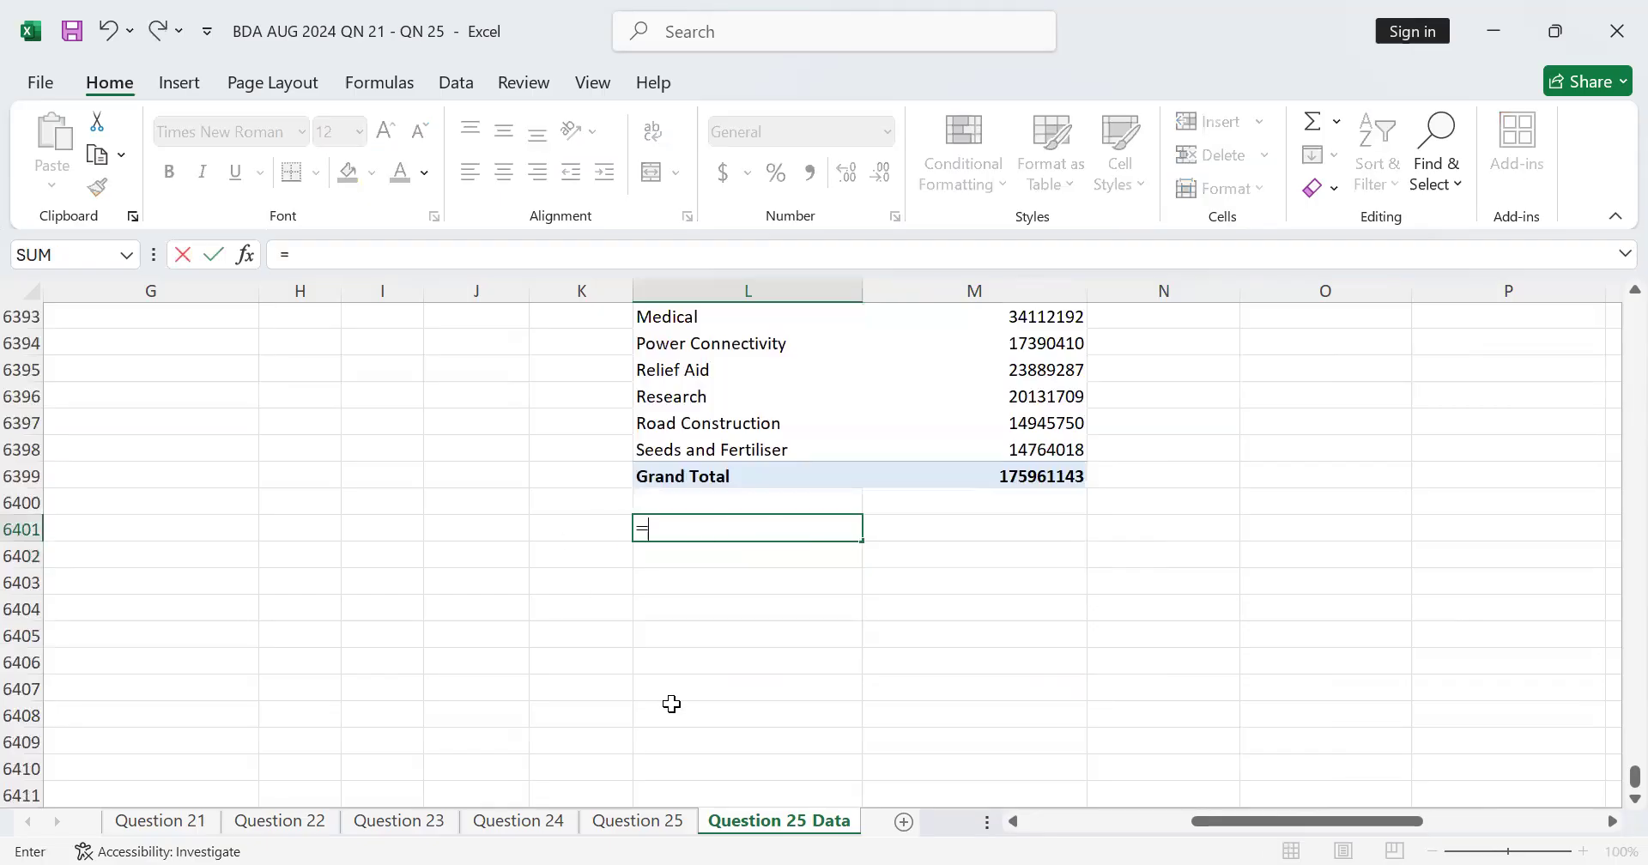
scroll(672, 703, "up", 3)
left_click(637, 821)
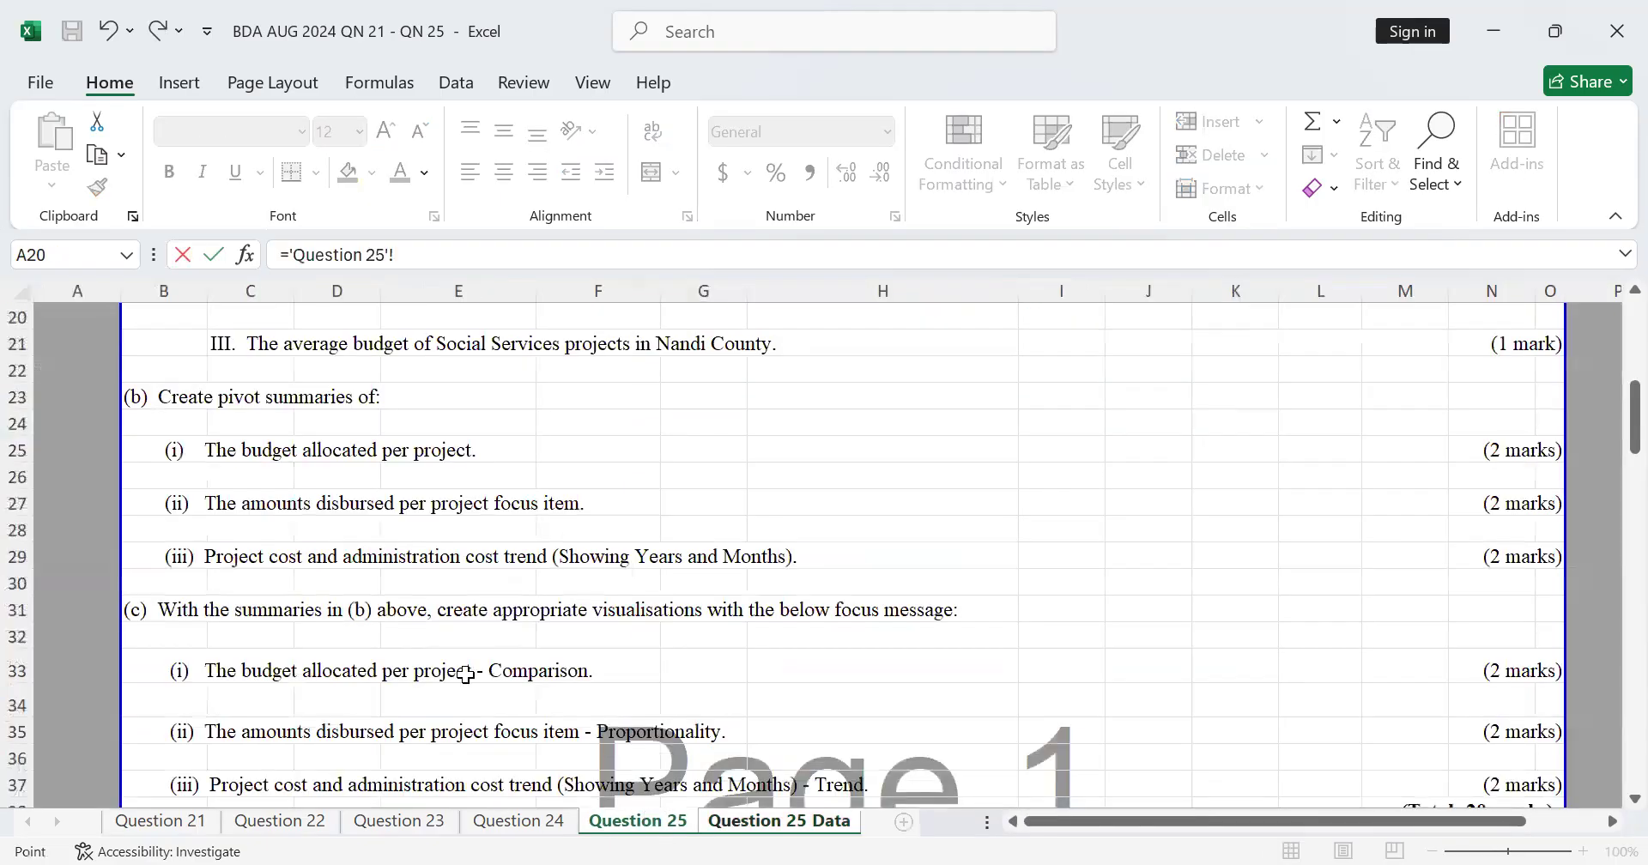
scroll(317, 589, "down", 1)
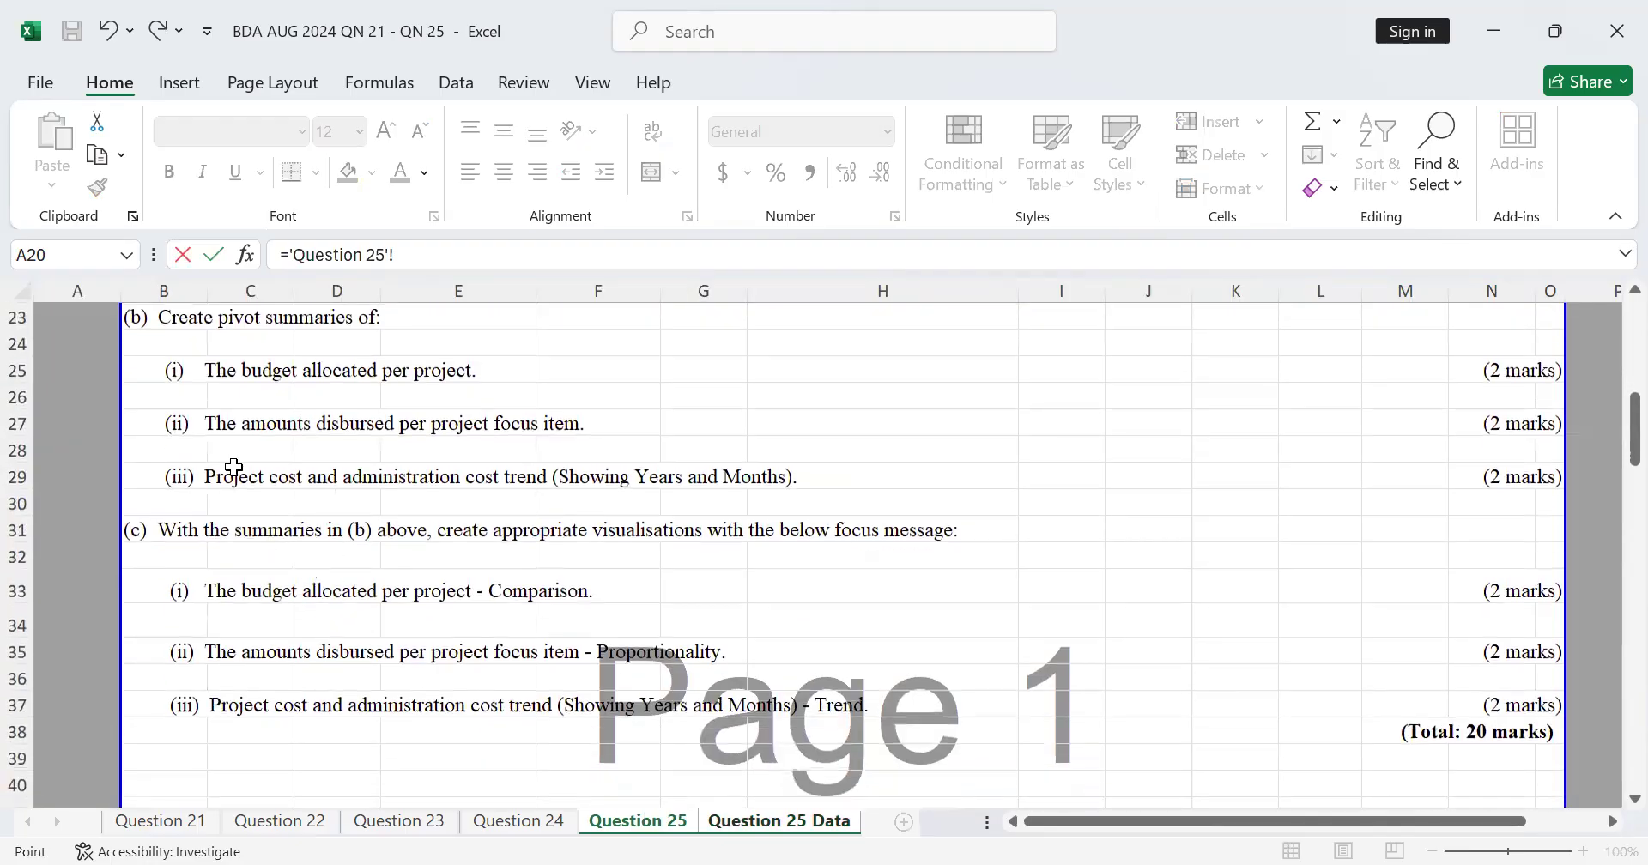
left_click(179, 479)
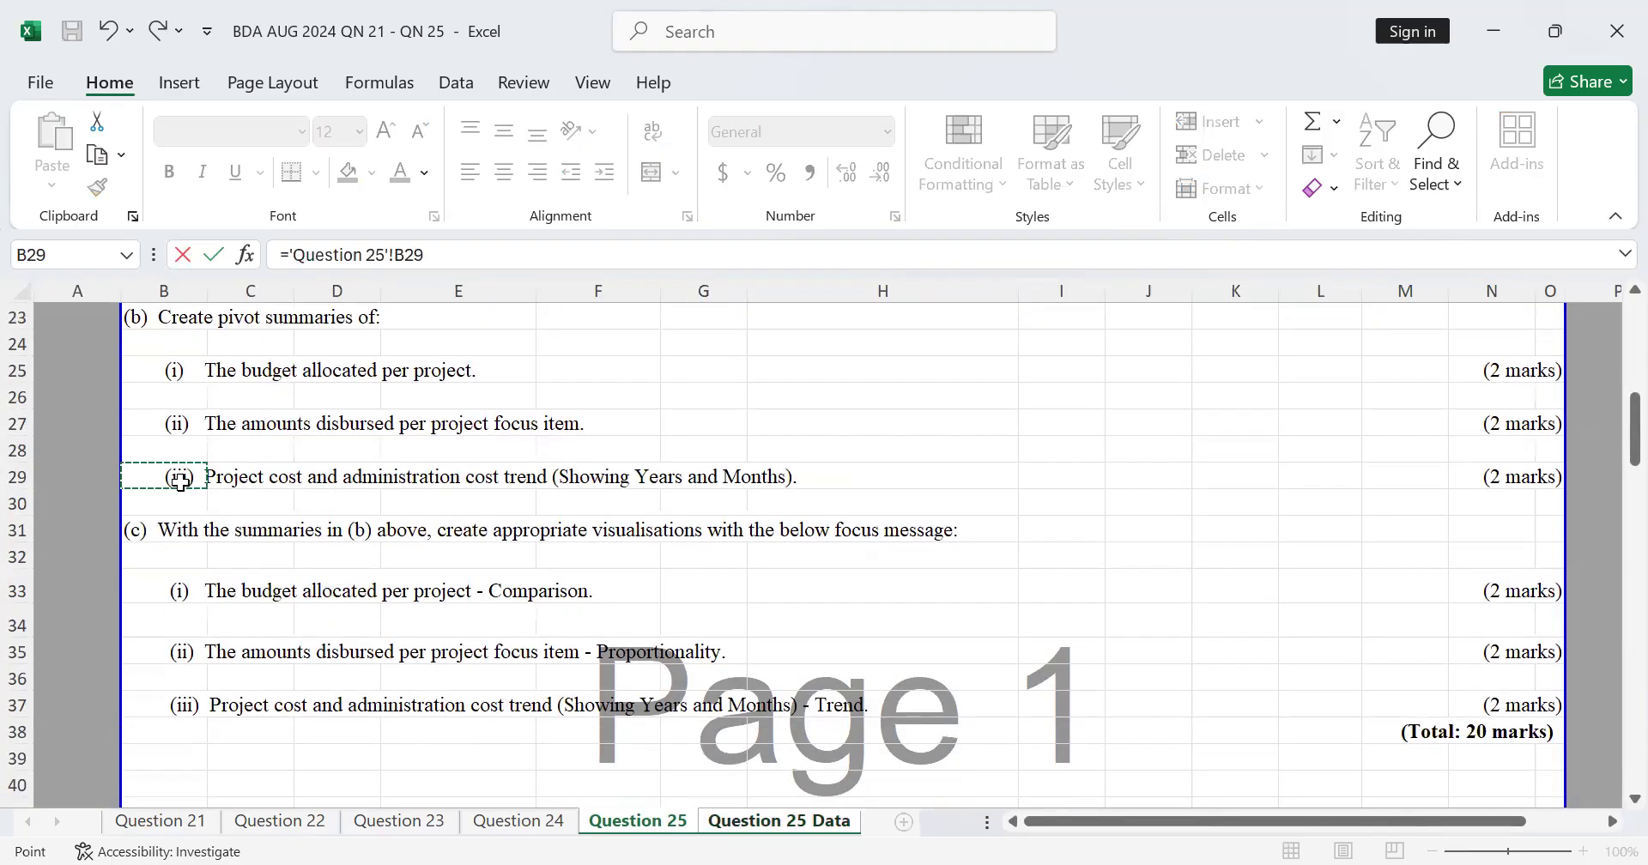
key("Return")
scroll(847, 609, "down", 2)
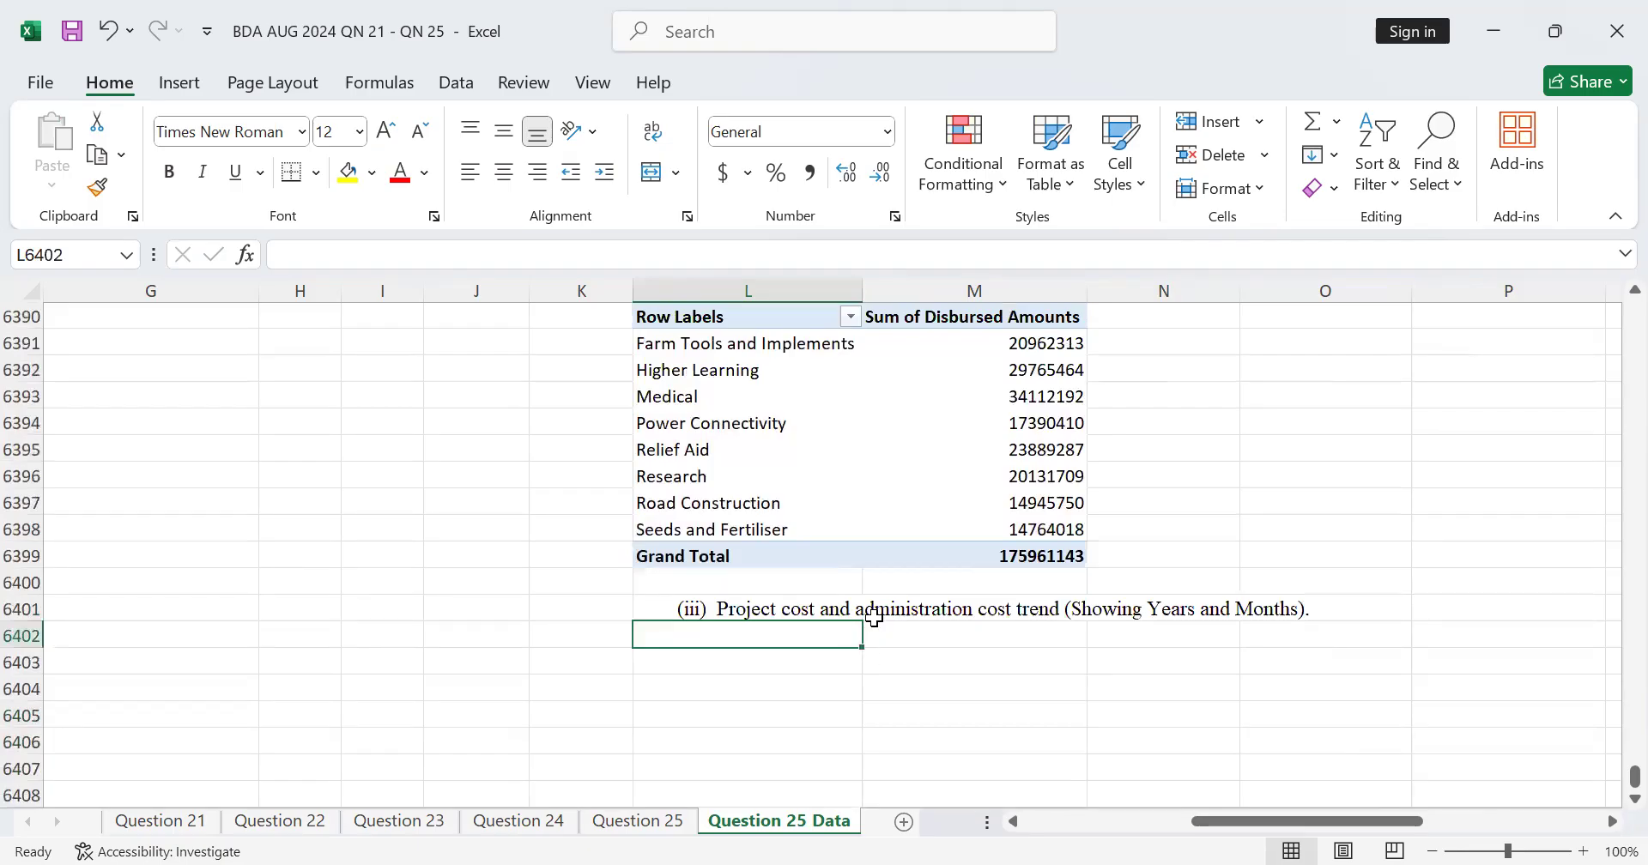
Step: Copy the whole budget-per-project PivotTable and paste the copy at L6402, under the part (iii) question text
scroll(982, 619, "down", 2)
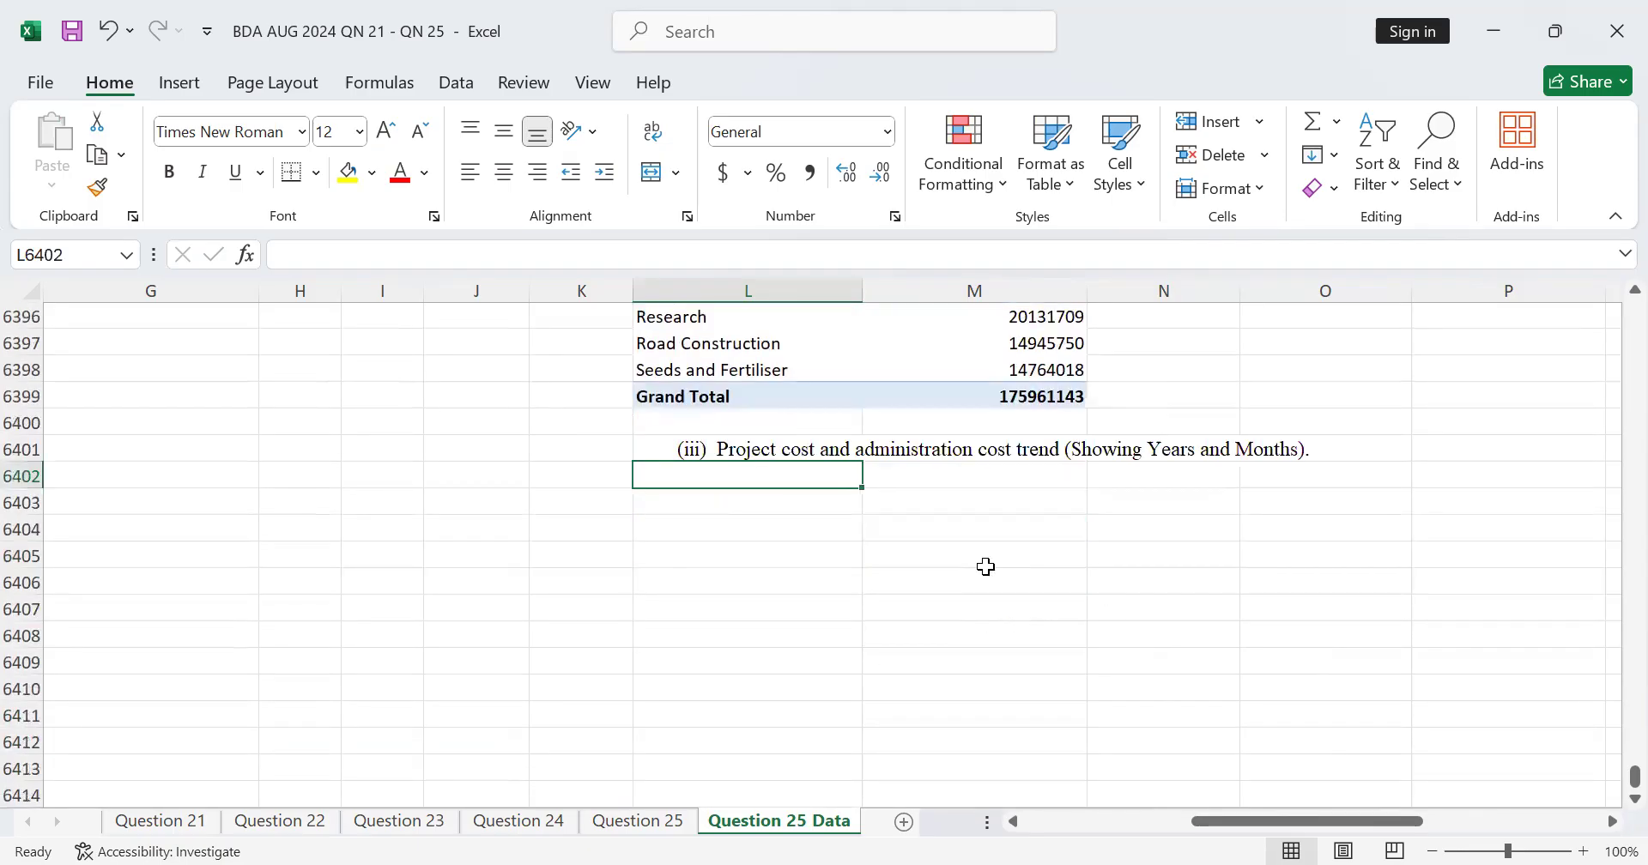
scroll(987, 566, "up", 2)
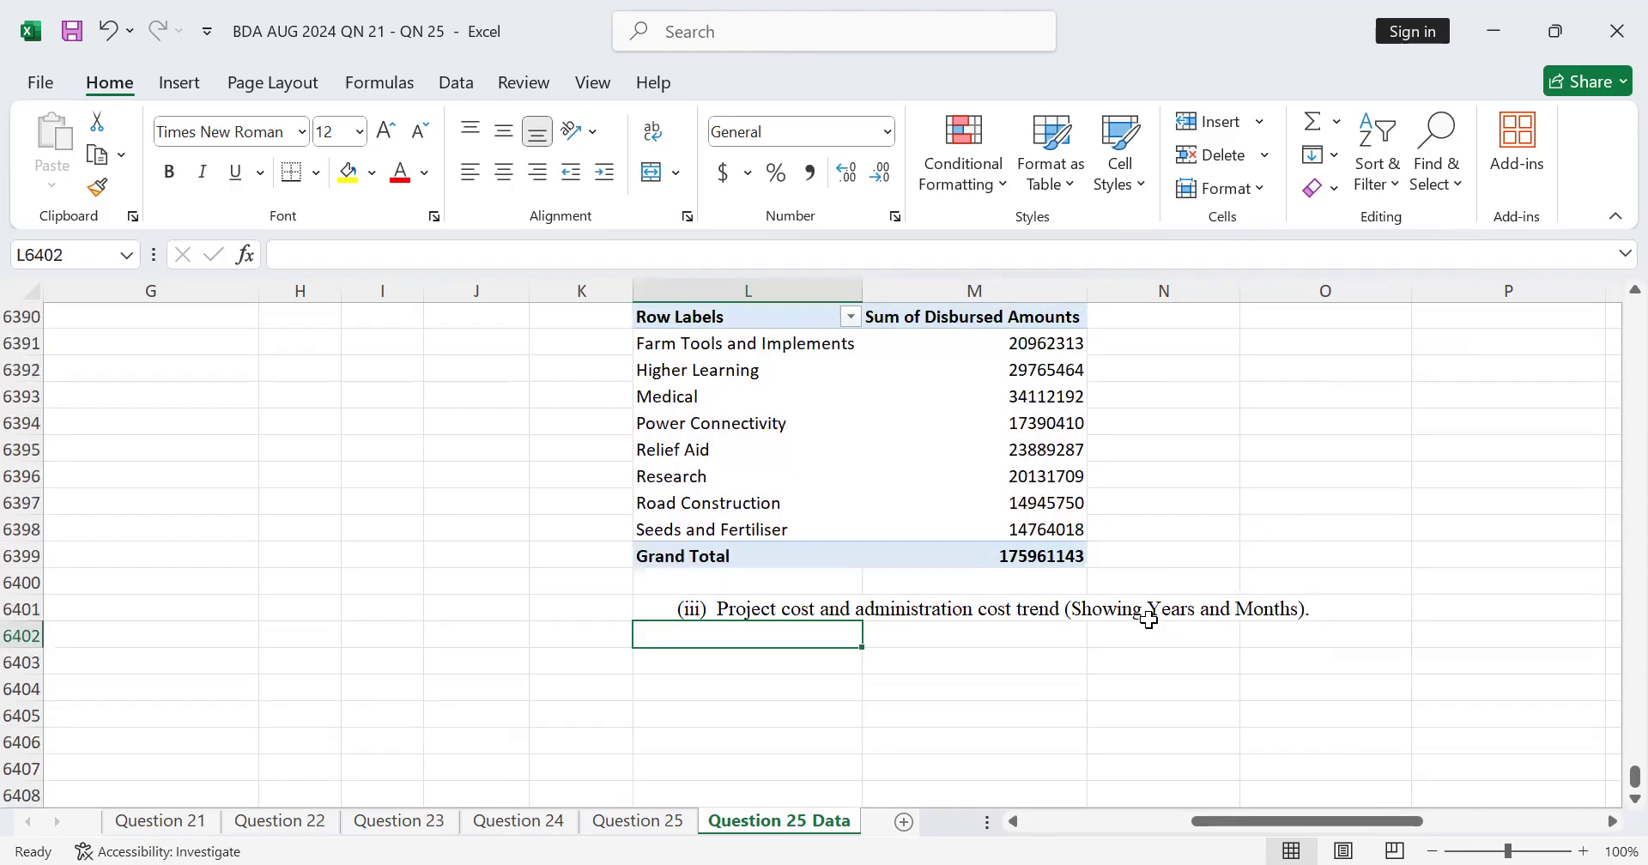
scroll(1193, 615, "down", 1)
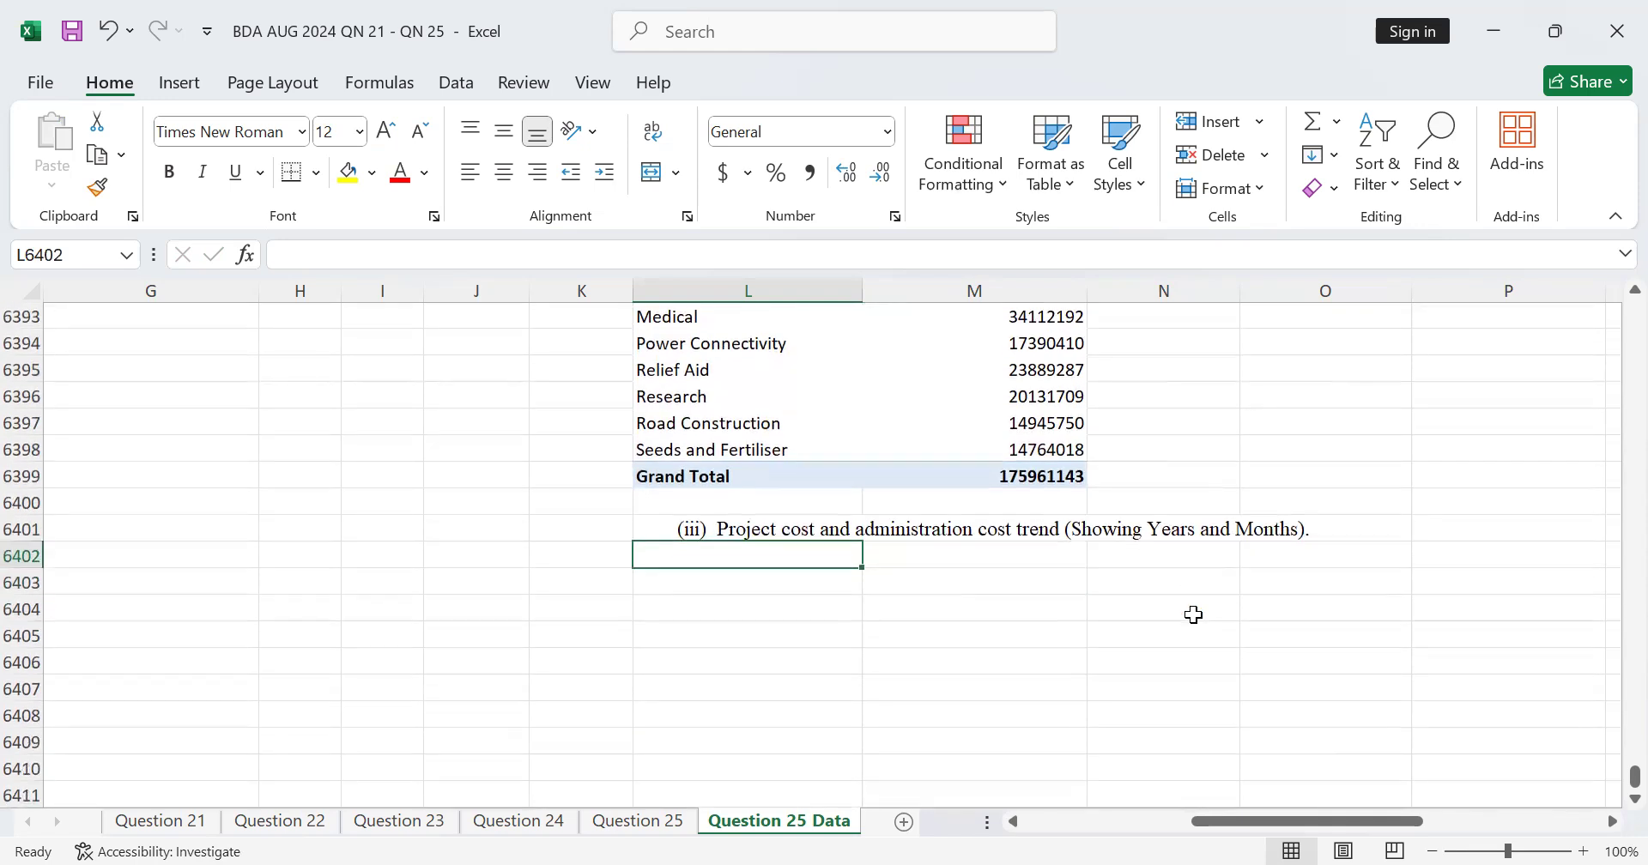
scroll(1187, 603, "up", 7)
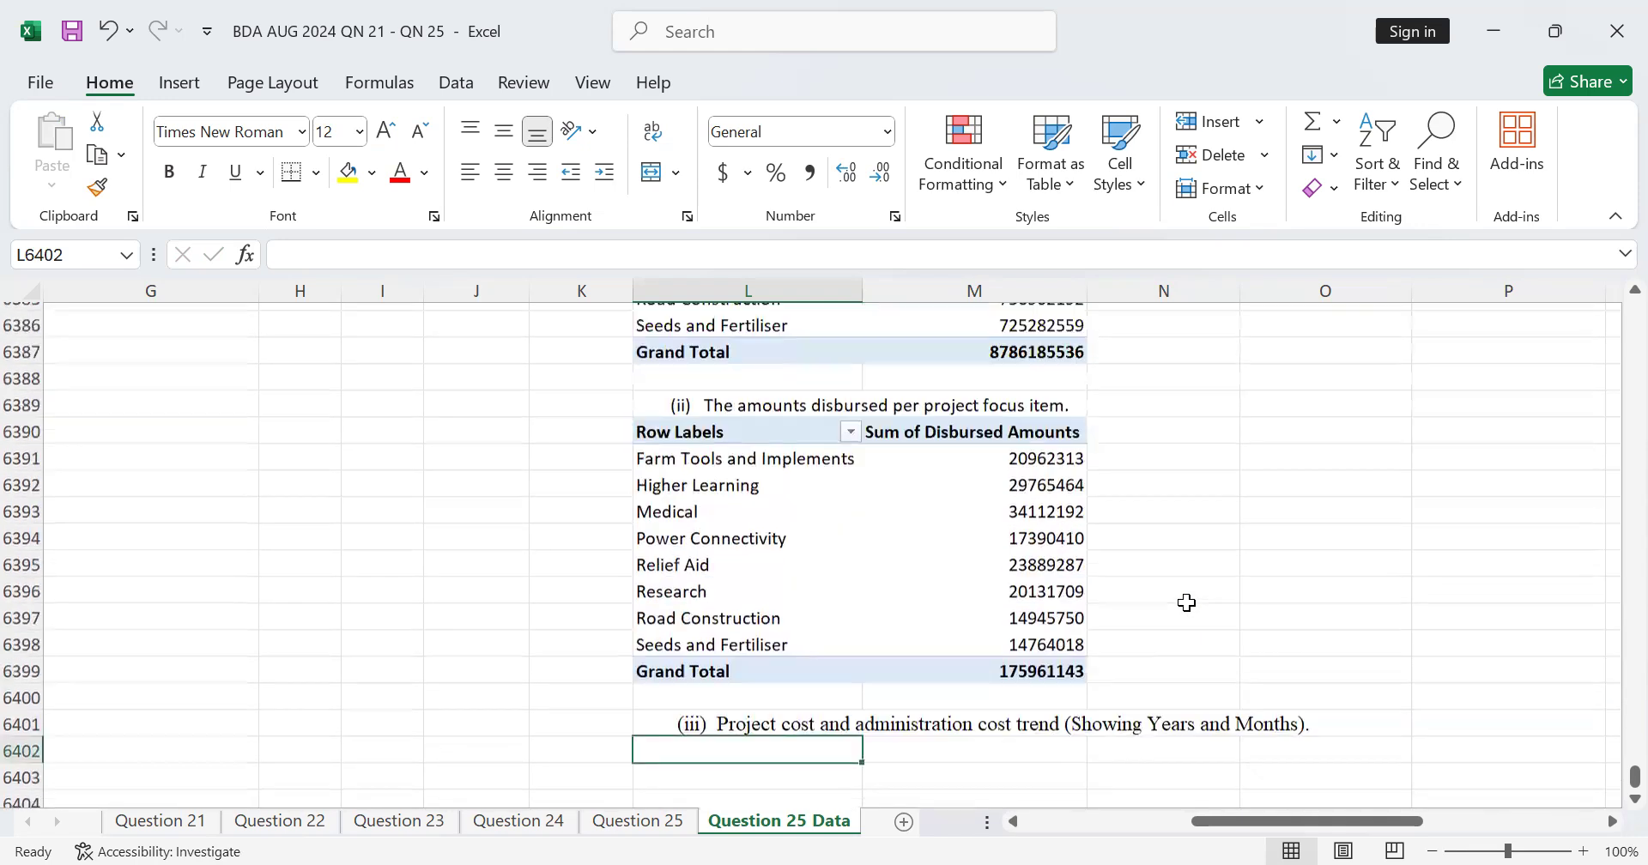
left_click_drag(680, 476, 1055, 717)
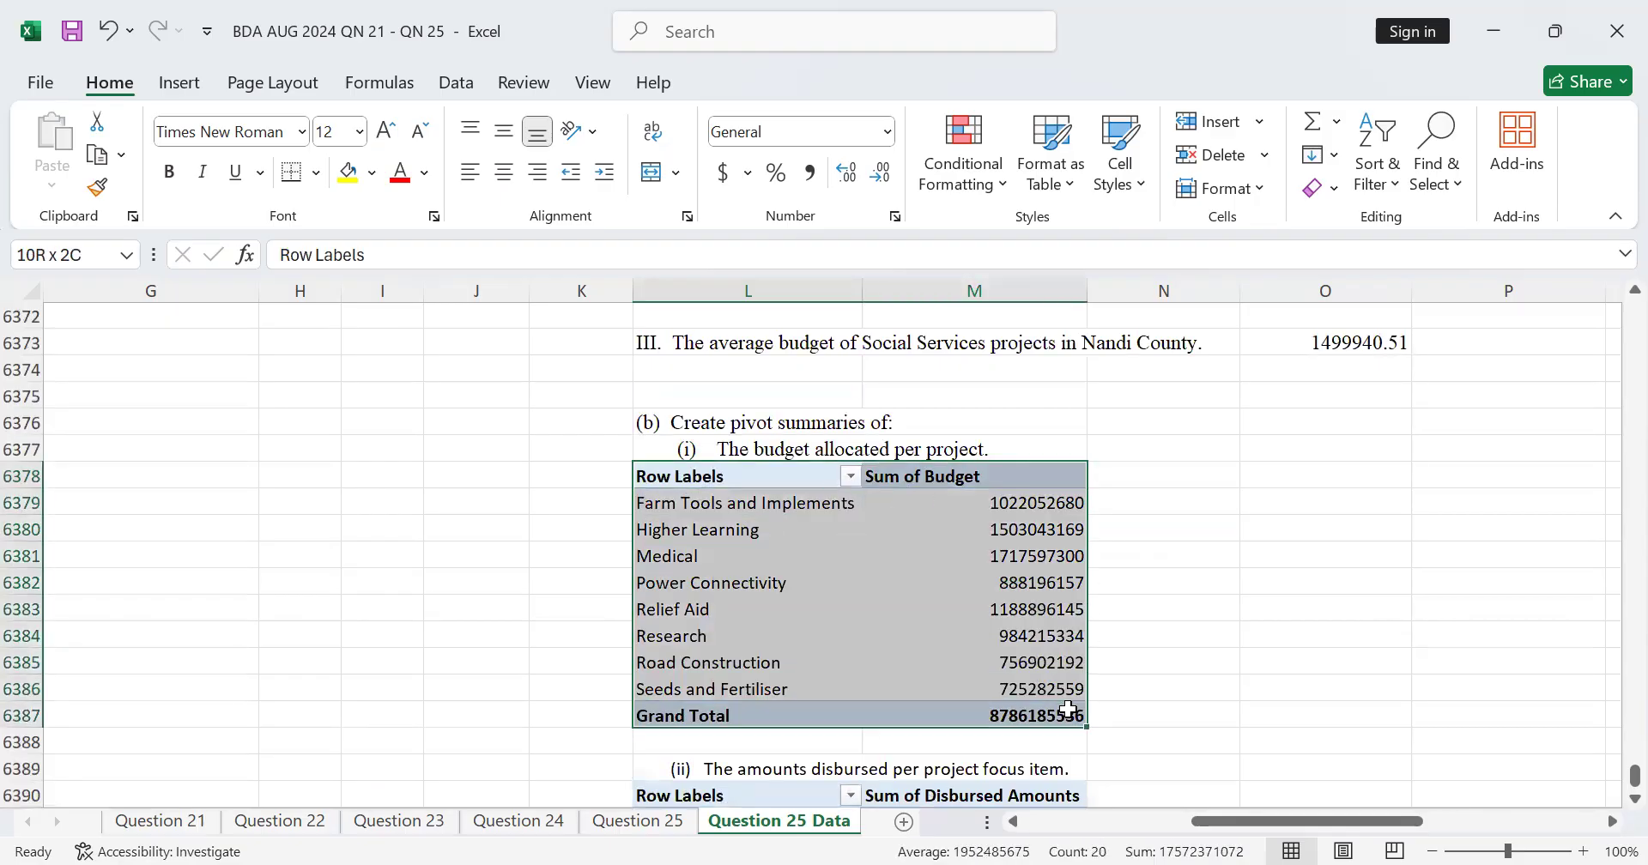
right_click(988, 636)
left_click(1050, 688)
scroll(793, 560, "down", 8)
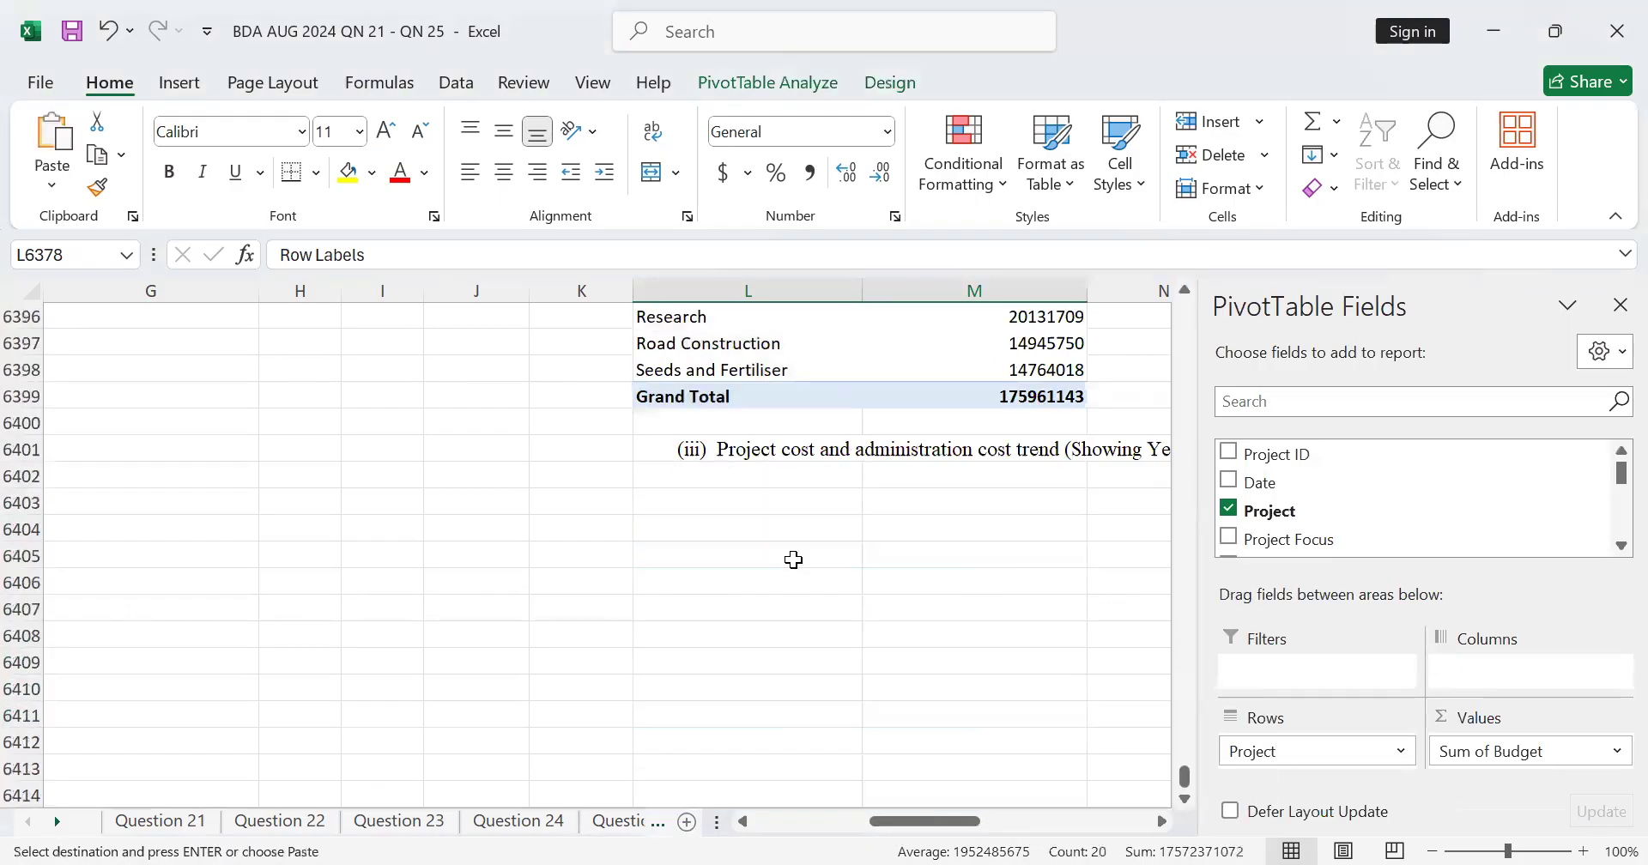
left_click(732, 475)
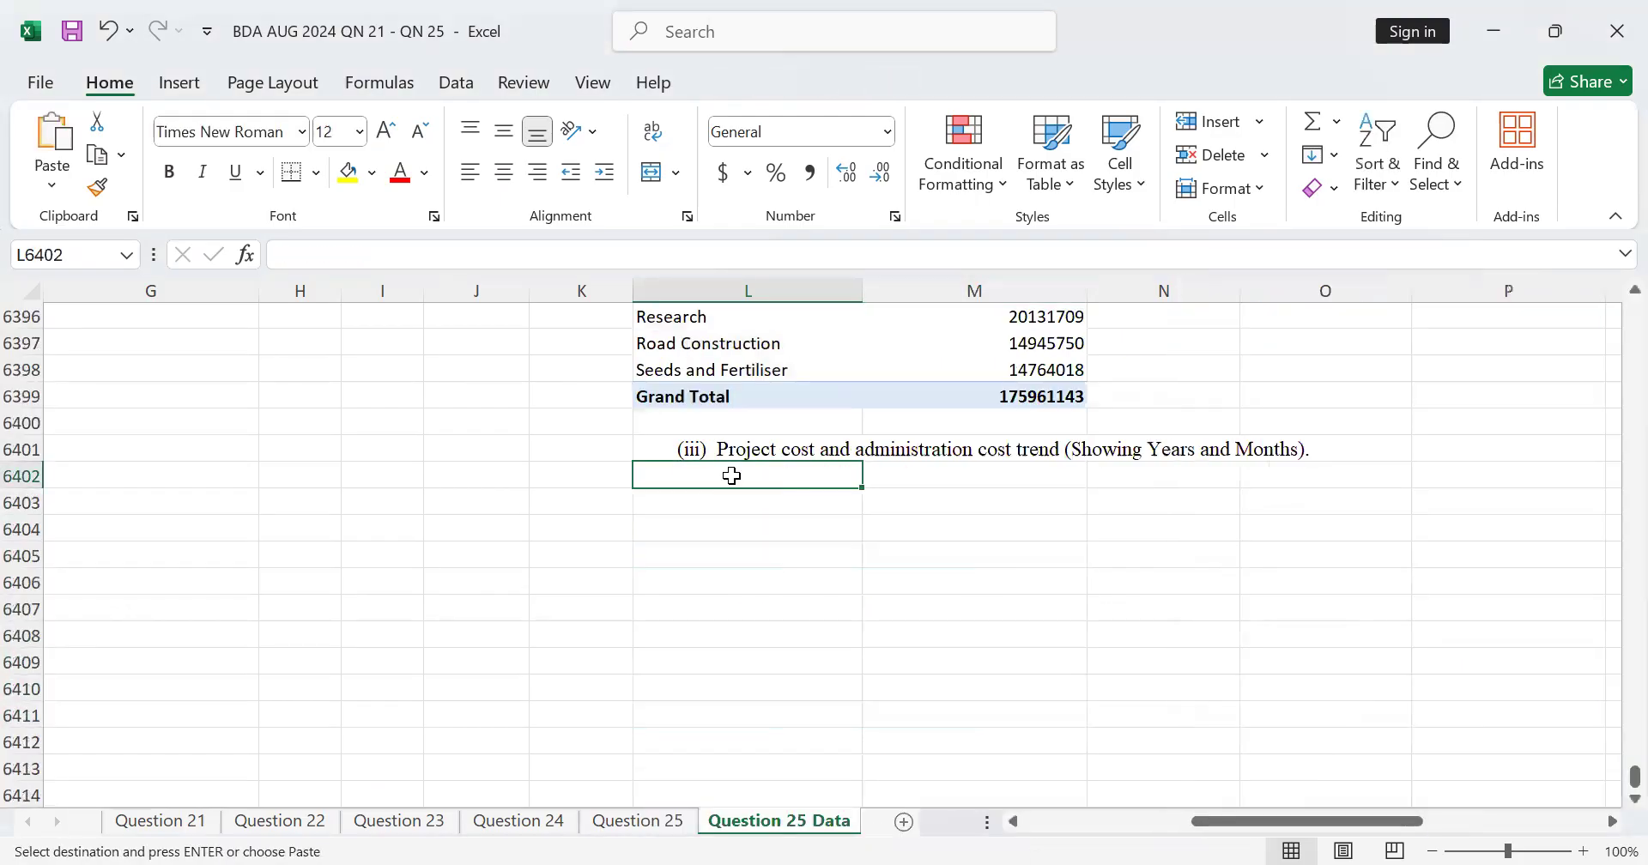
right_click(732, 476)
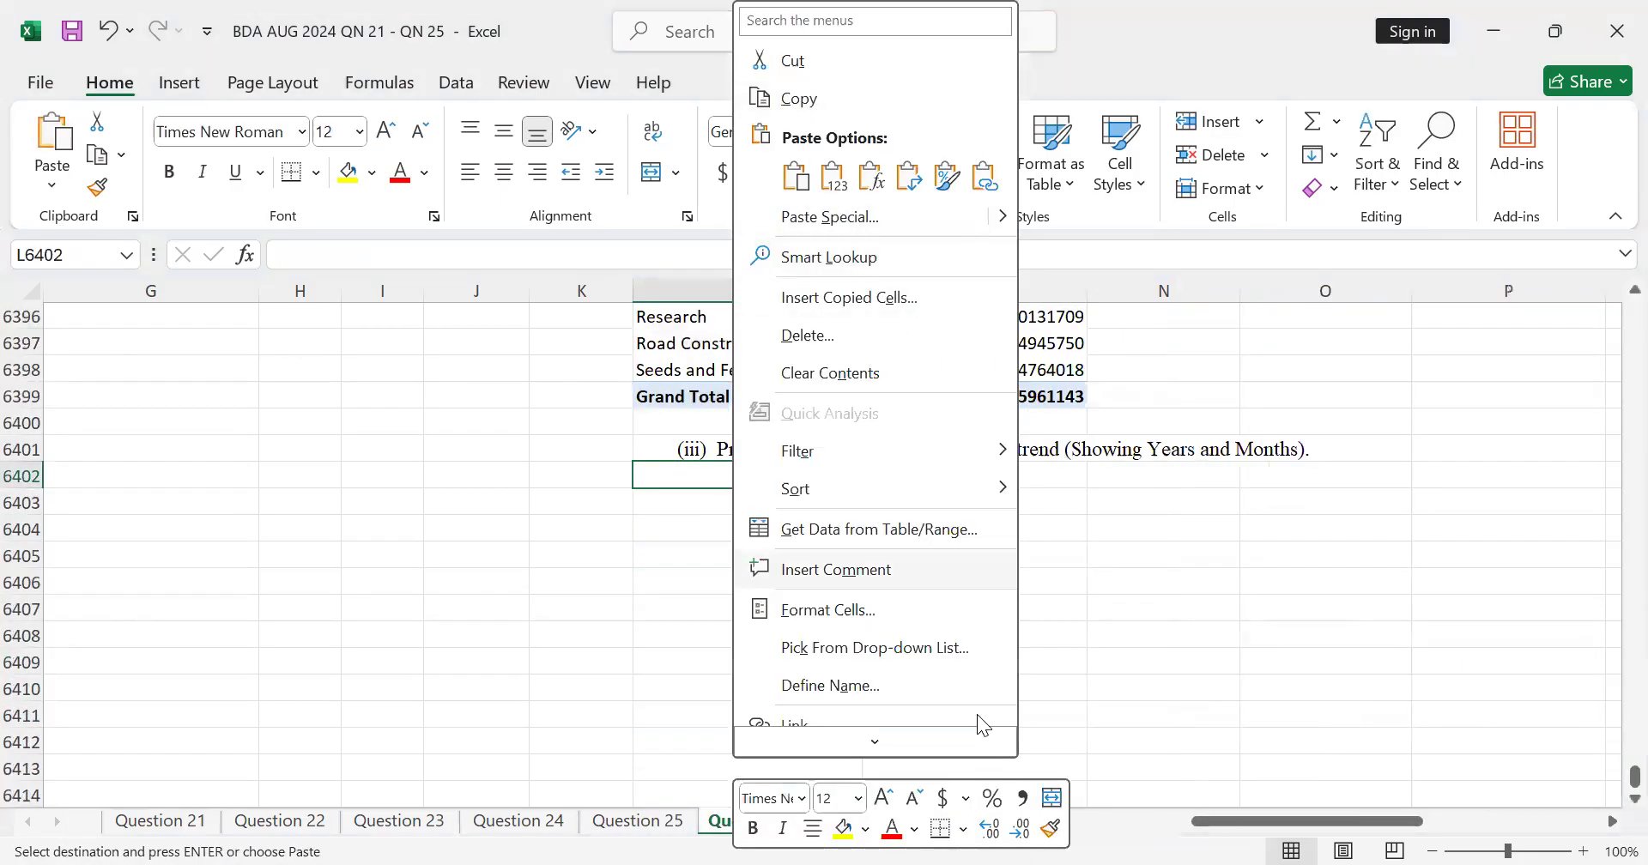
scroll(978, 721, "down", 1)
key("ctrl+v")
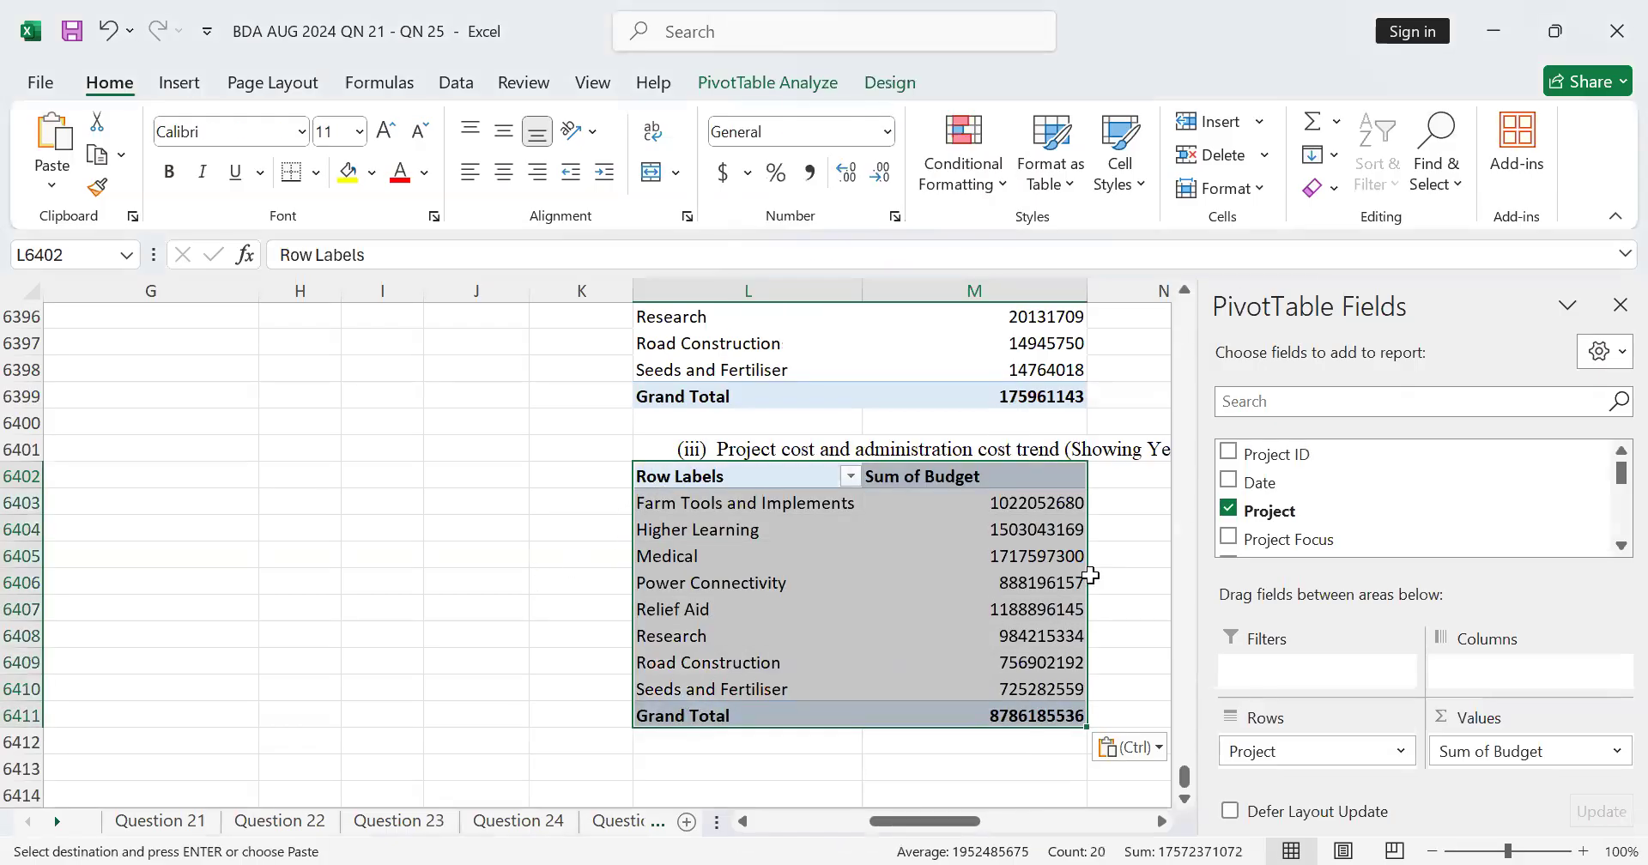
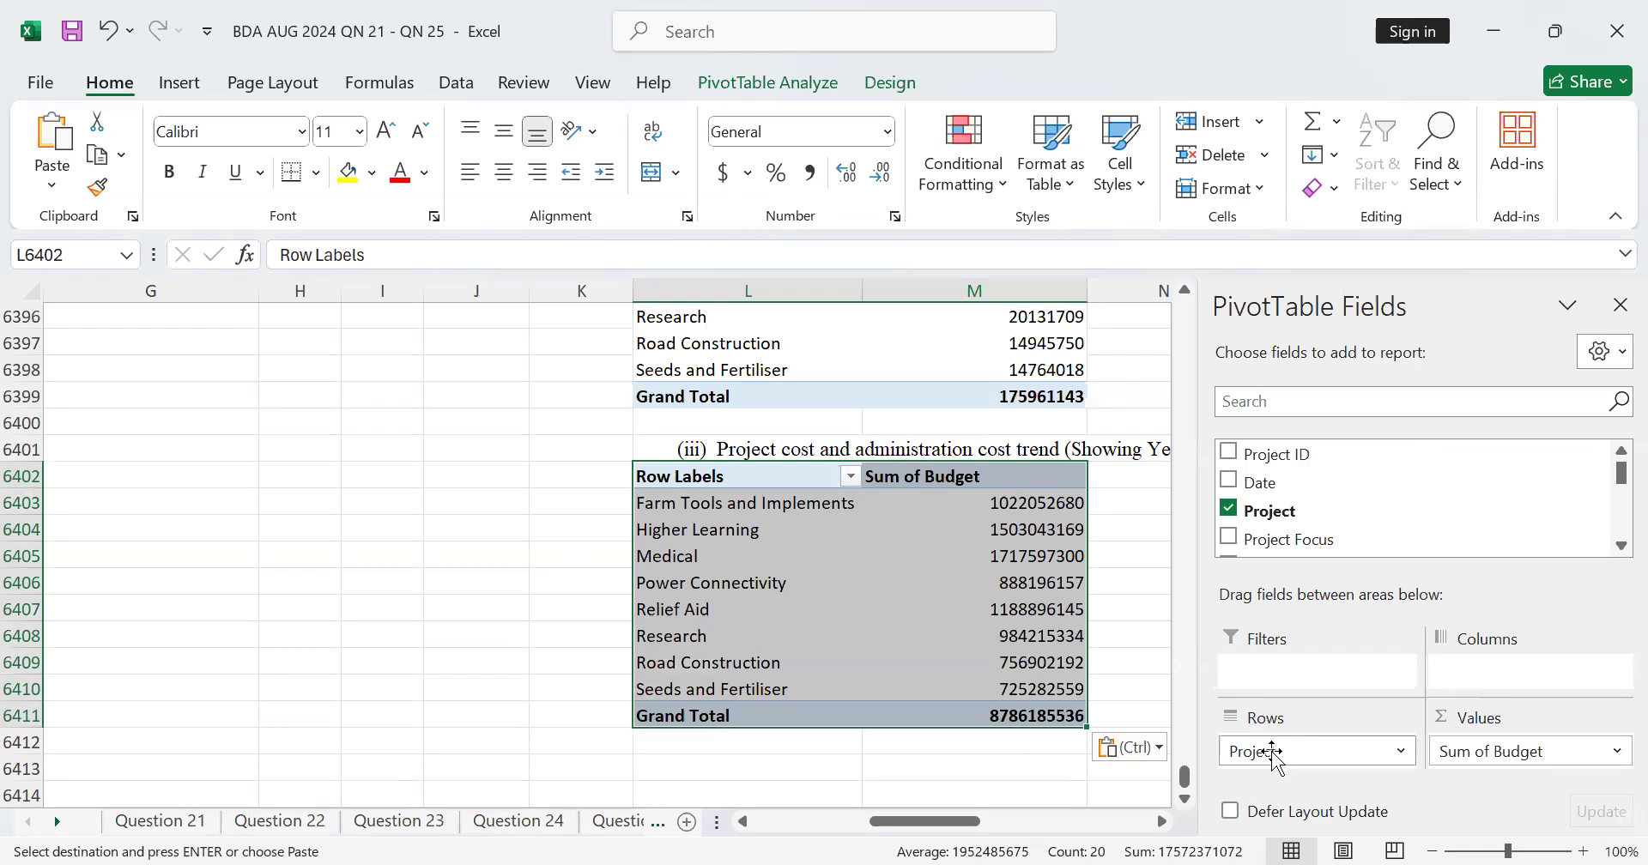
Step: Replace Project with Date in the rows of the copied part (iii) PivotTable and remove Budget from its values
left_click(1229, 508)
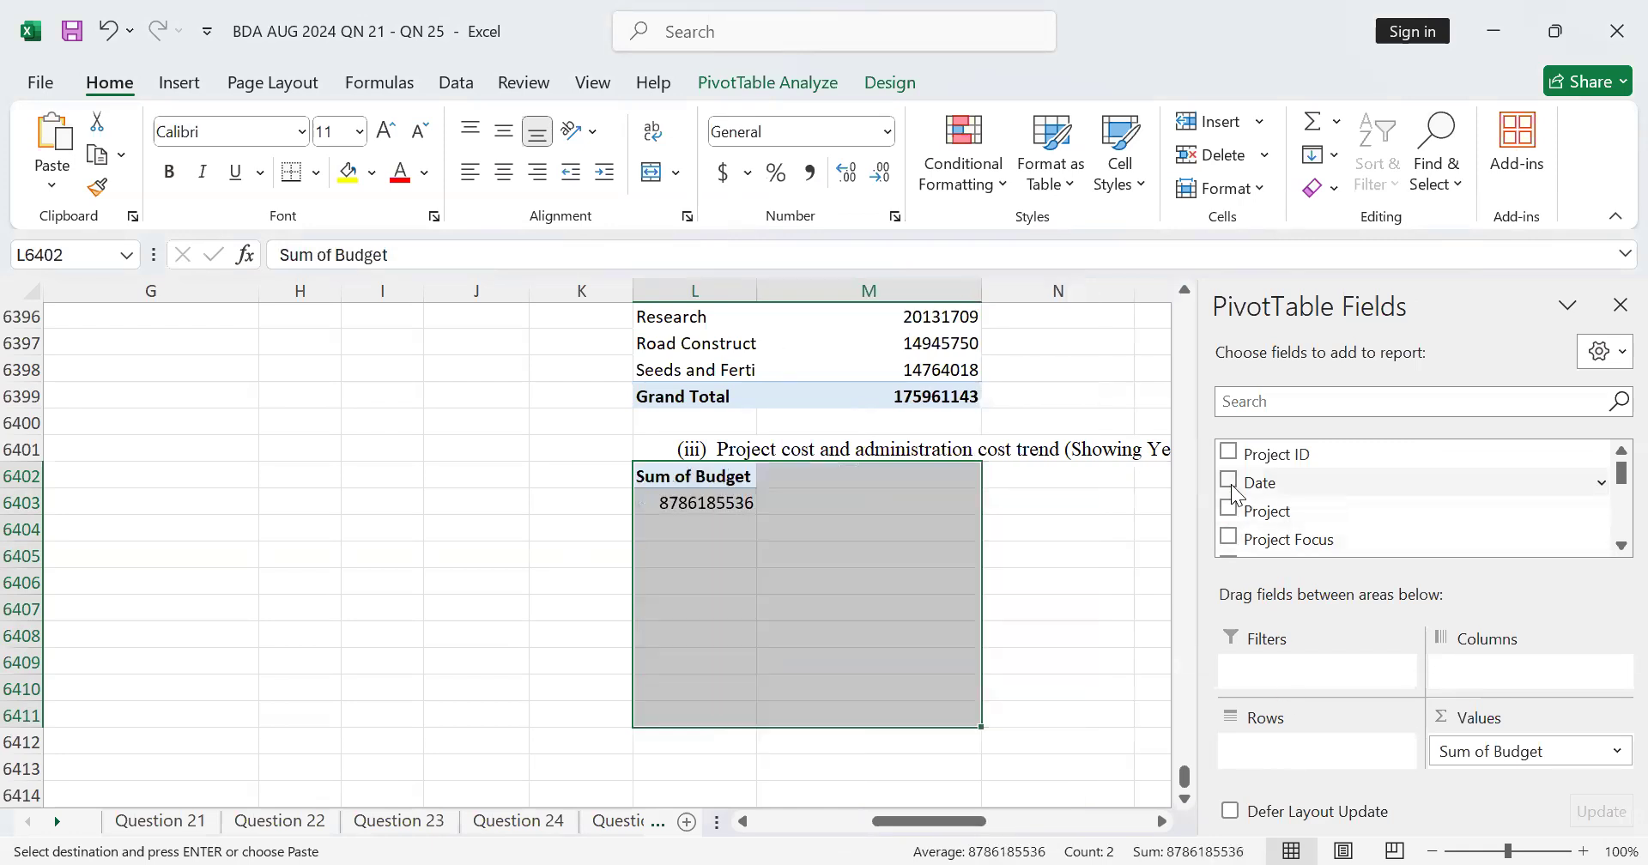
left_click_drag(1229, 491, 1287, 751)
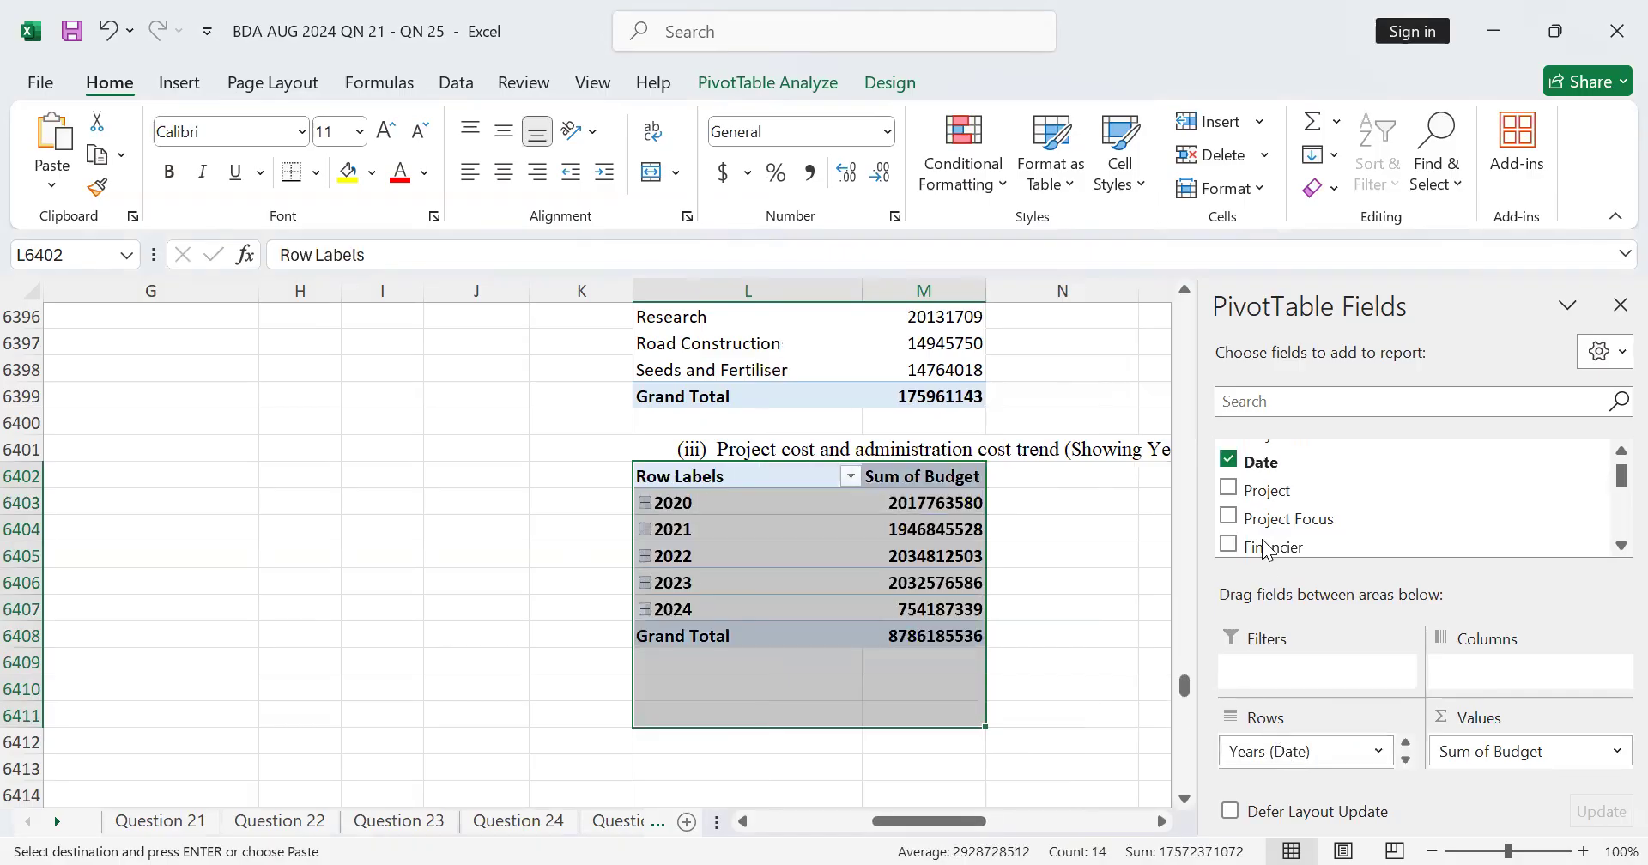
scroll(1360, 508, "down", 3)
scroll(1361, 508, "down", 2)
scroll(1360, 508, "up", 2)
left_click(1249, 513)
scroll(1253, 519, "down", 5)
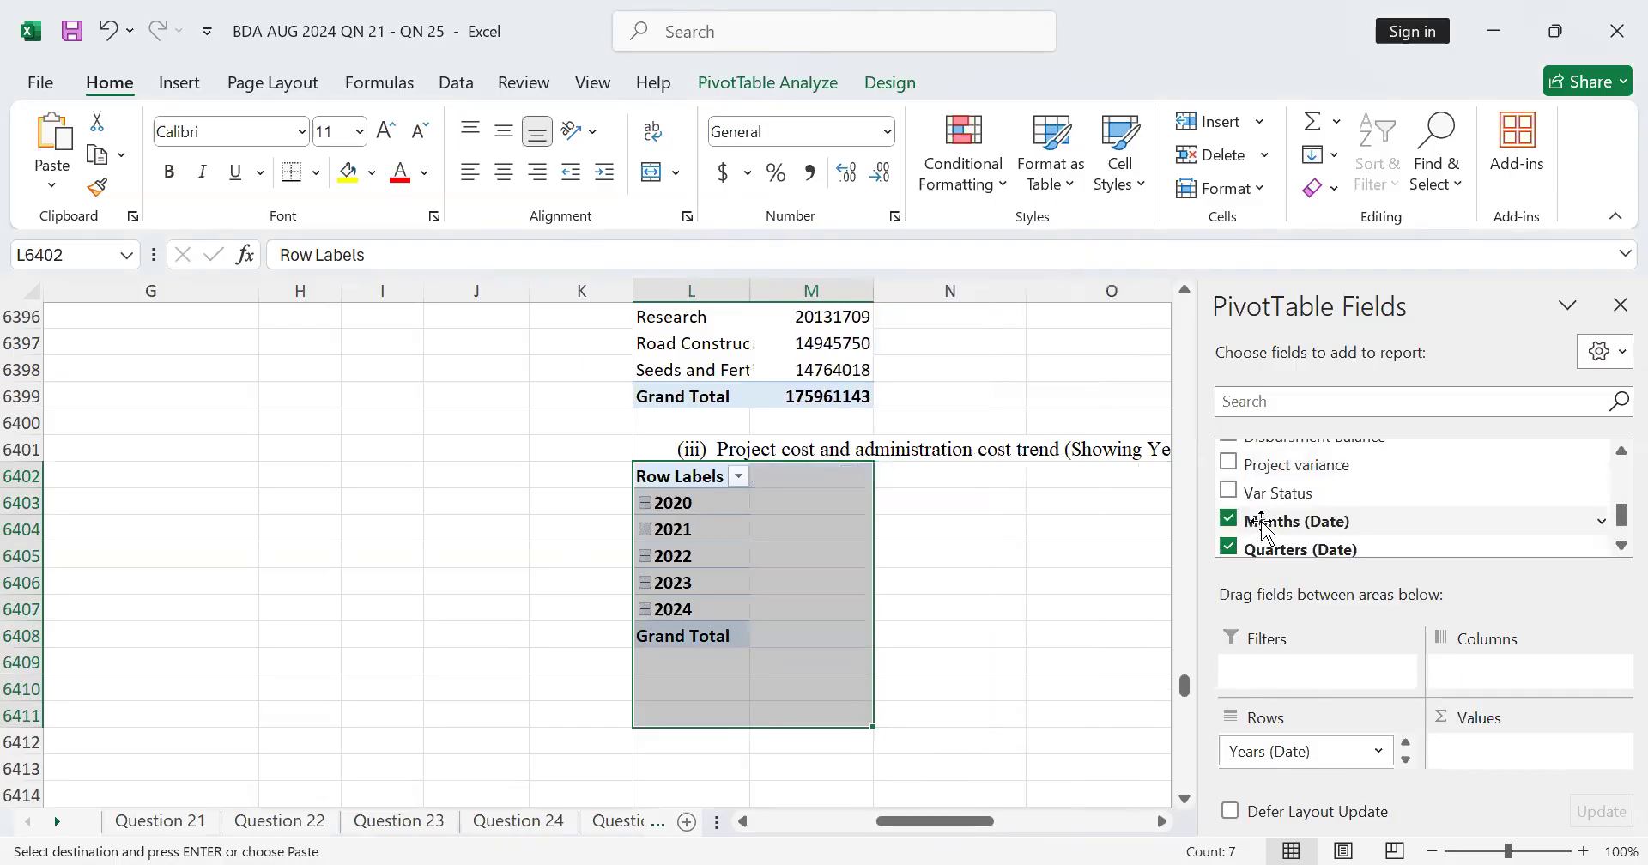
Step: Add Project Cost to the values of the part (iii) PivotTable
scroll(1265, 519, "up", 5)
scroll(1266, 511, "up", 2)
scroll(1263, 496, "up", 3)
scroll(1271, 494, "down", 3)
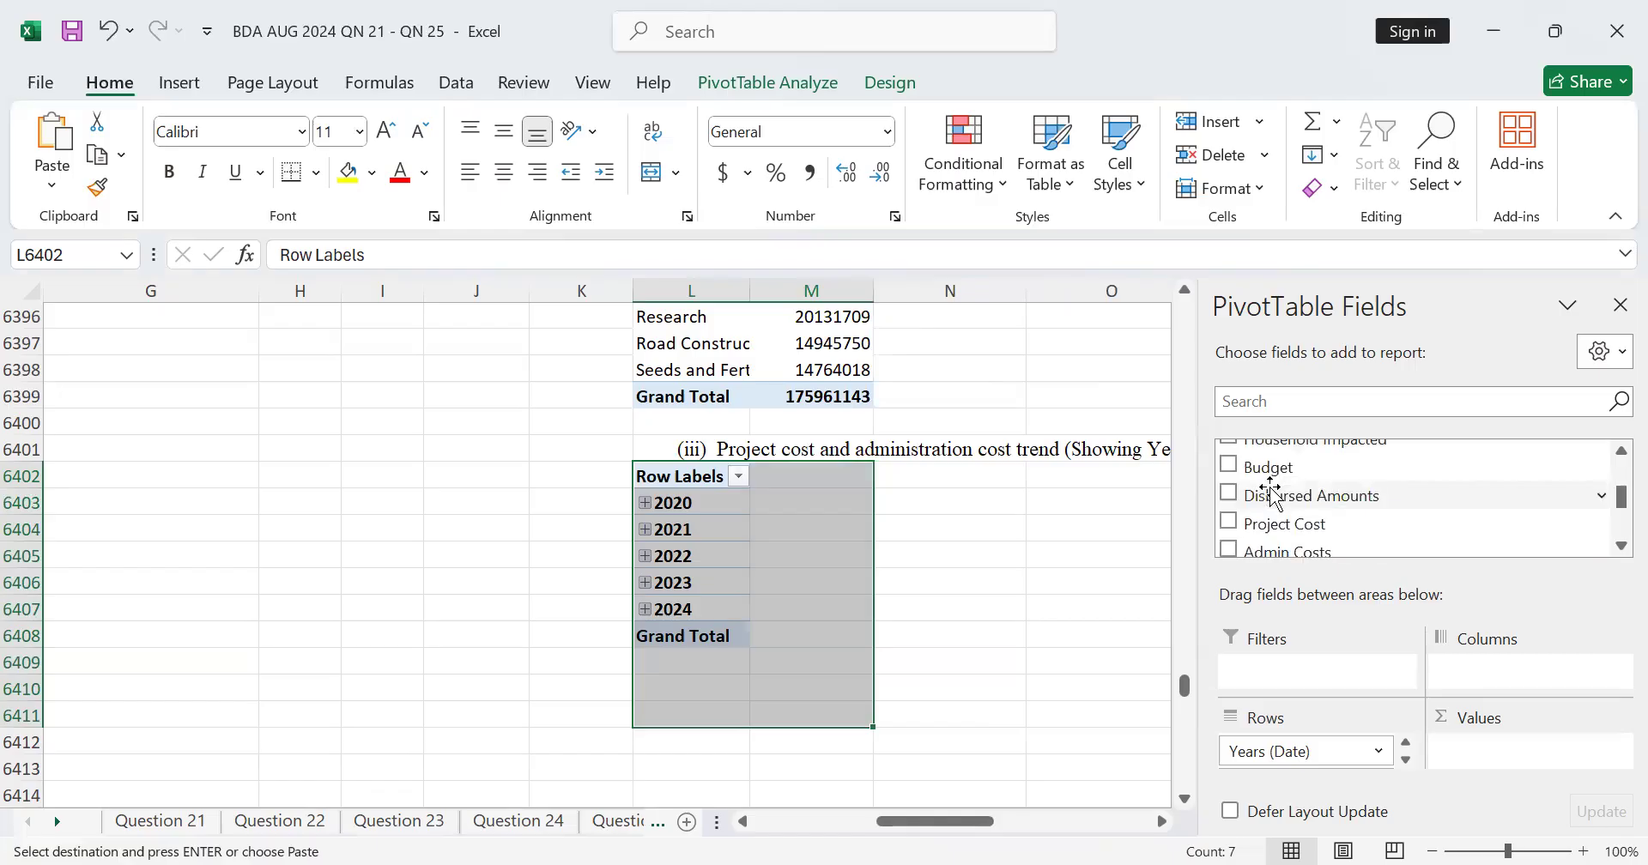
left_click_drag(1230, 470, 1490, 747)
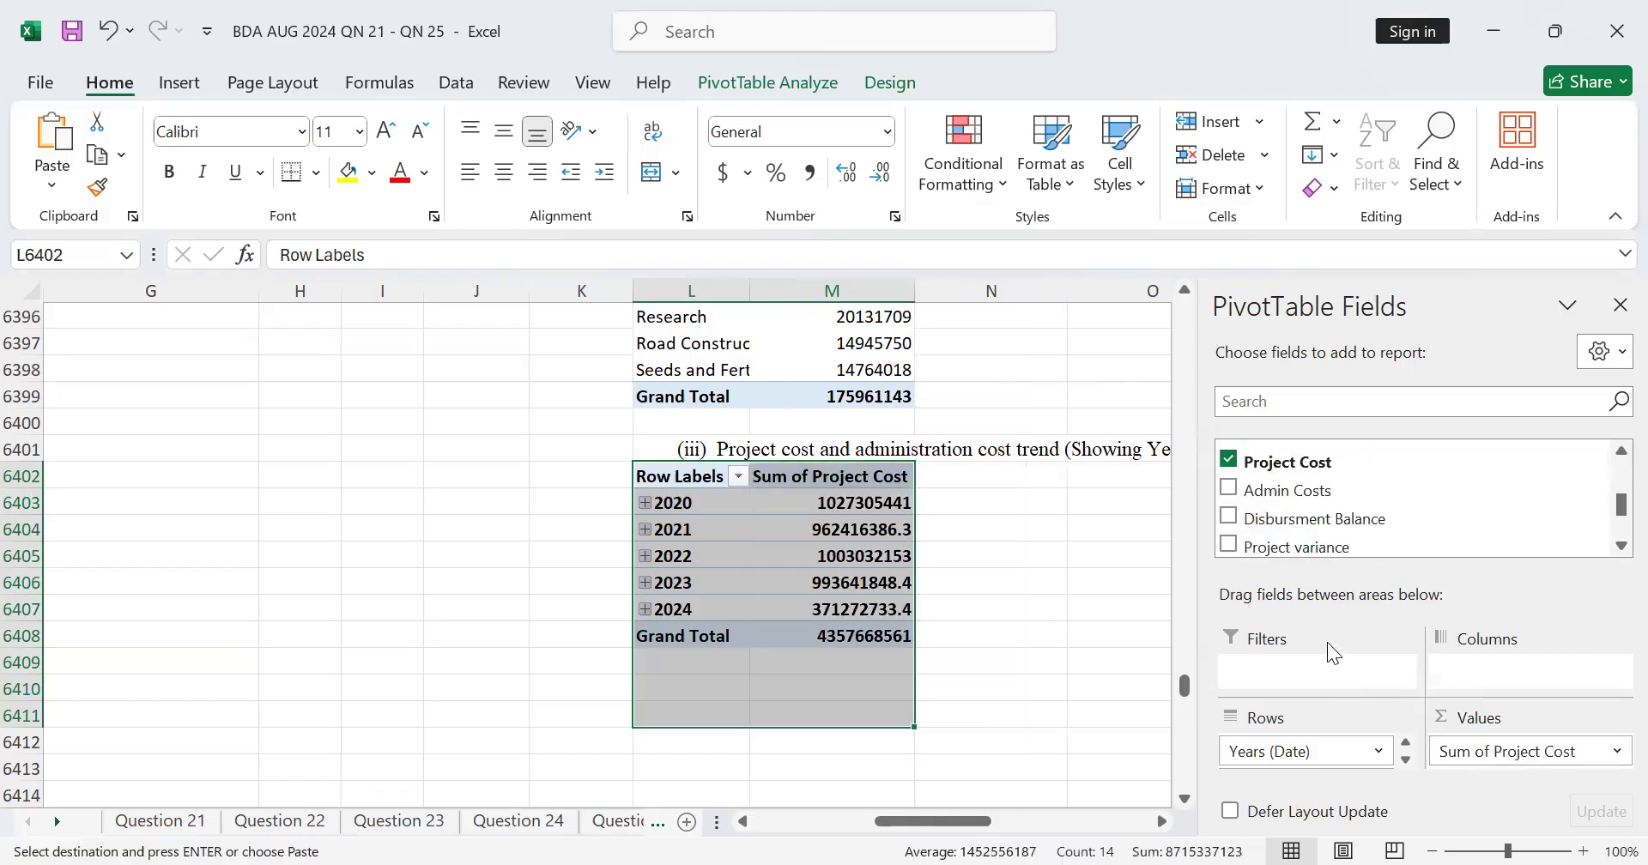
Step: Add Admin Costs as a second value column beside Project Cost in the part (iii) PivotTable
left_click_drag(1237, 498, 1522, 780)
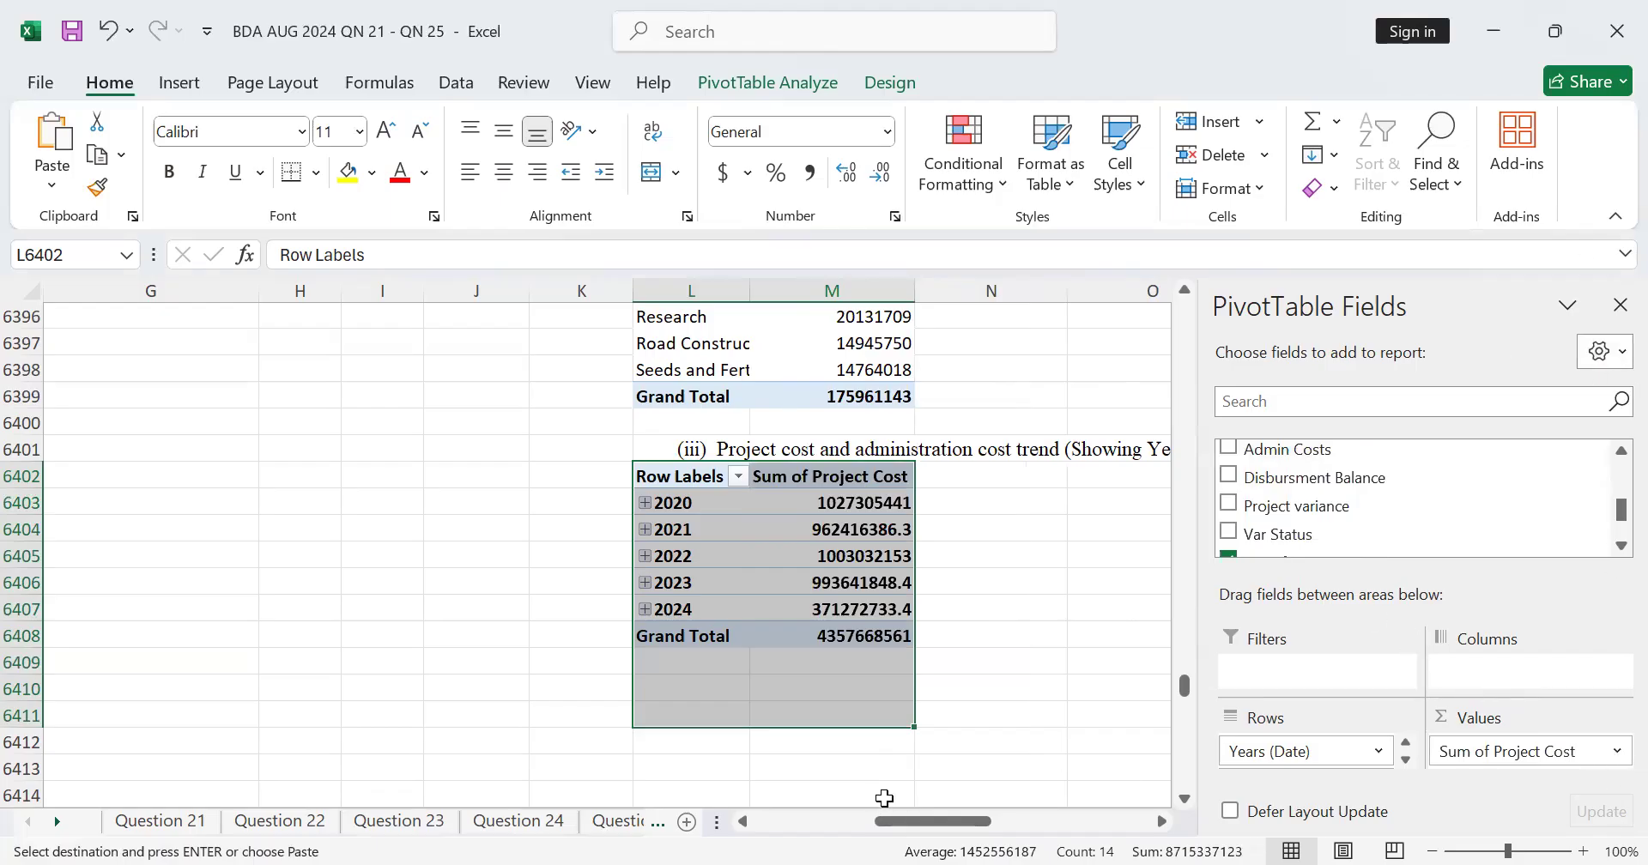
scroll(884, 798, "down", 3)
left_click(1183, 768)
scroll(1190, 755, "up", 15)
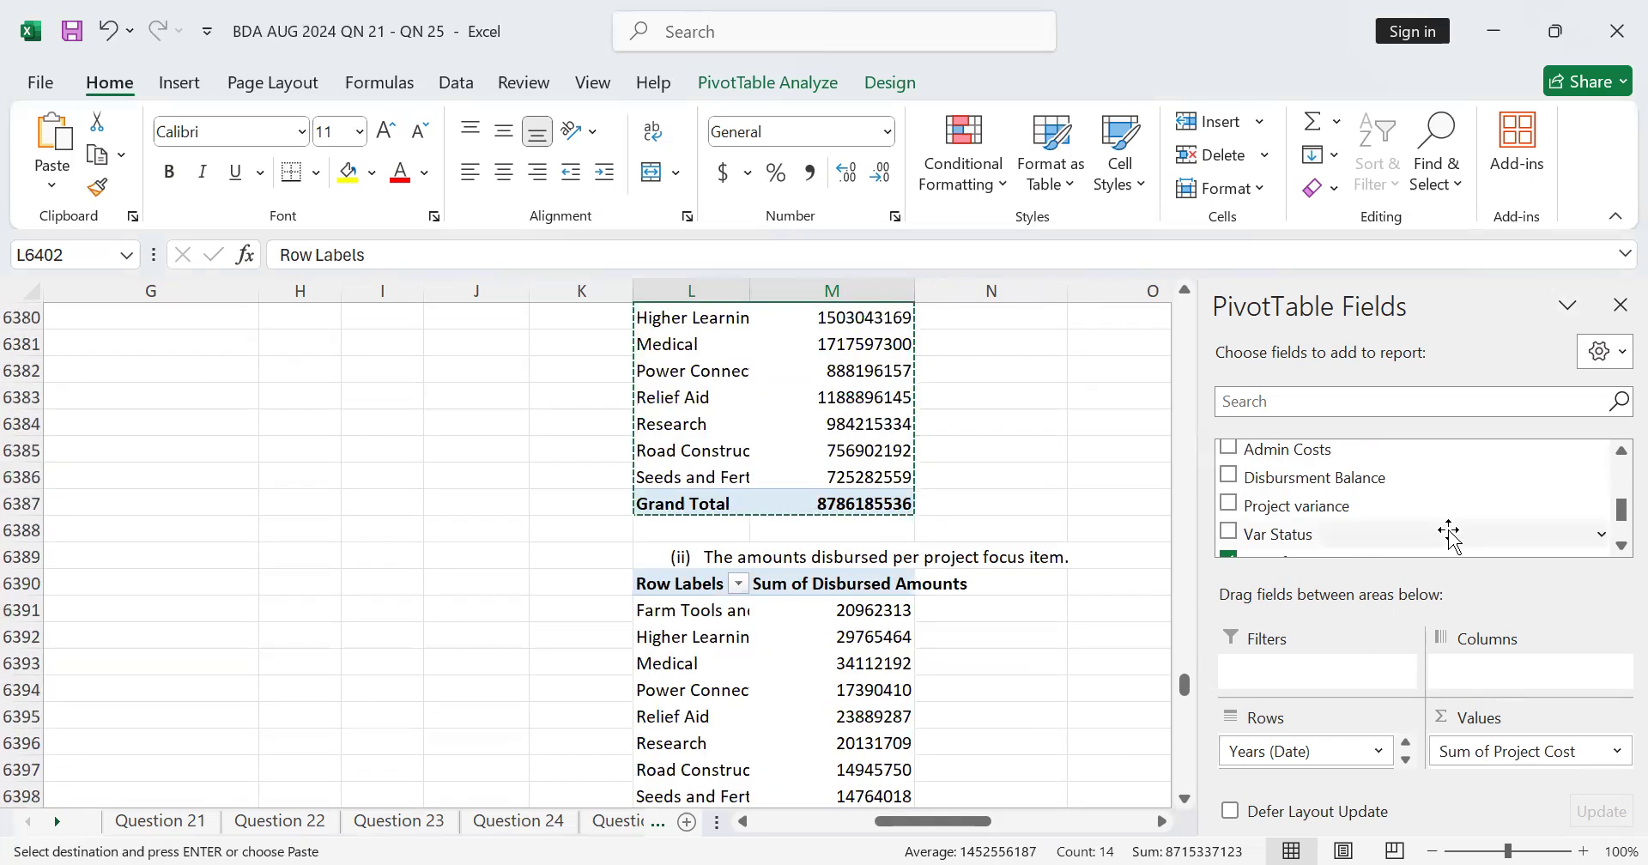
scroll(1449, 534, "down", 2)
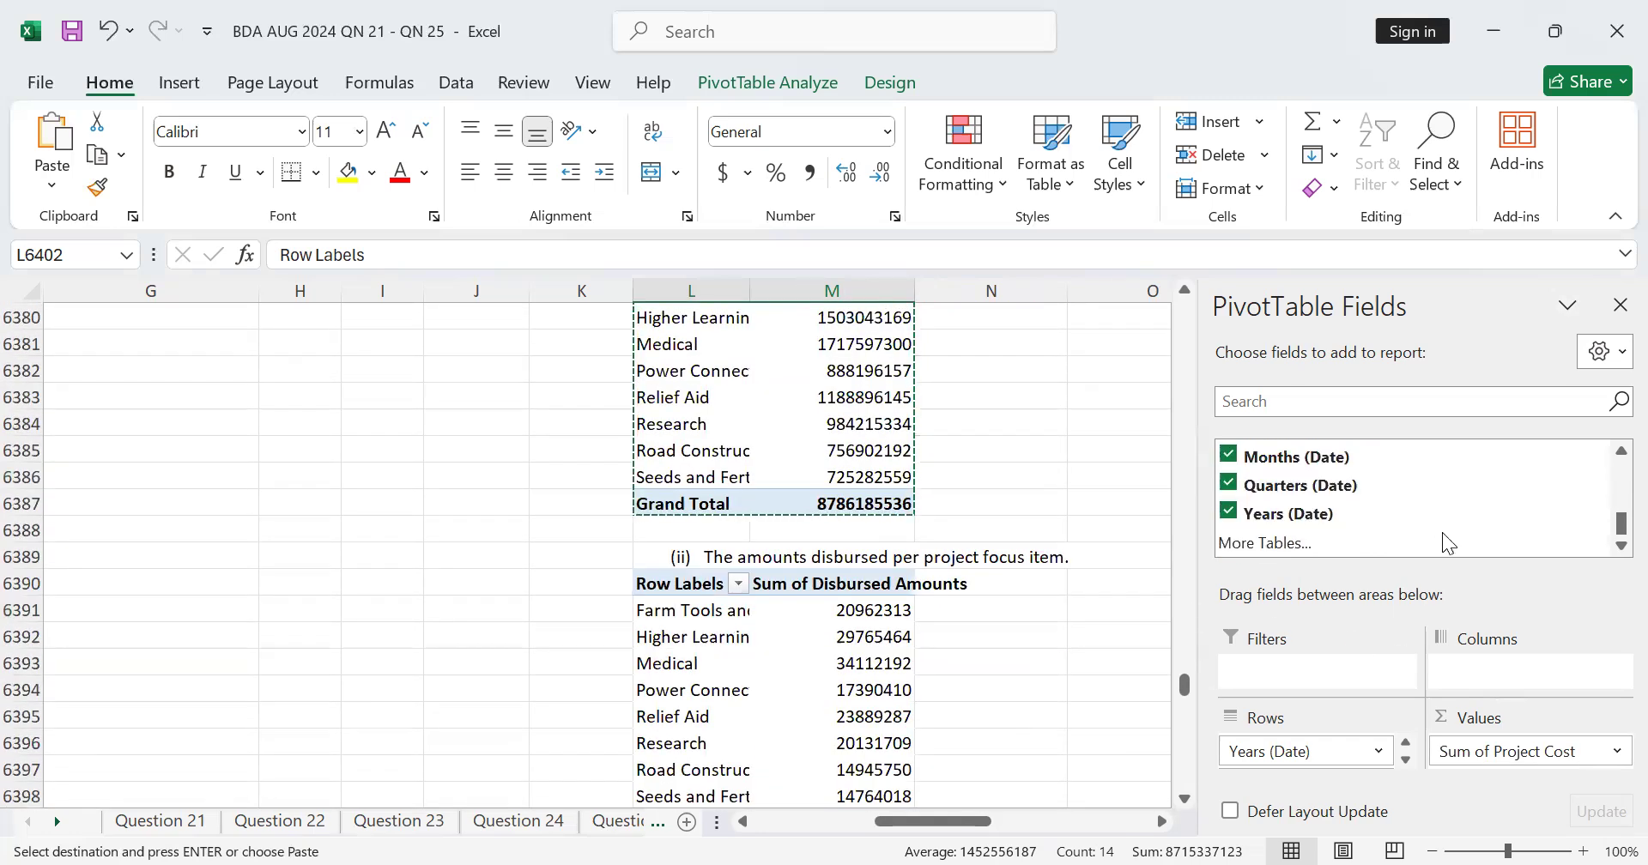
left_click(1612, 755)
left_click(1617, 749)
scroll(1322, 498, "up", 3)
scroll(1376, 519, "down", 1)
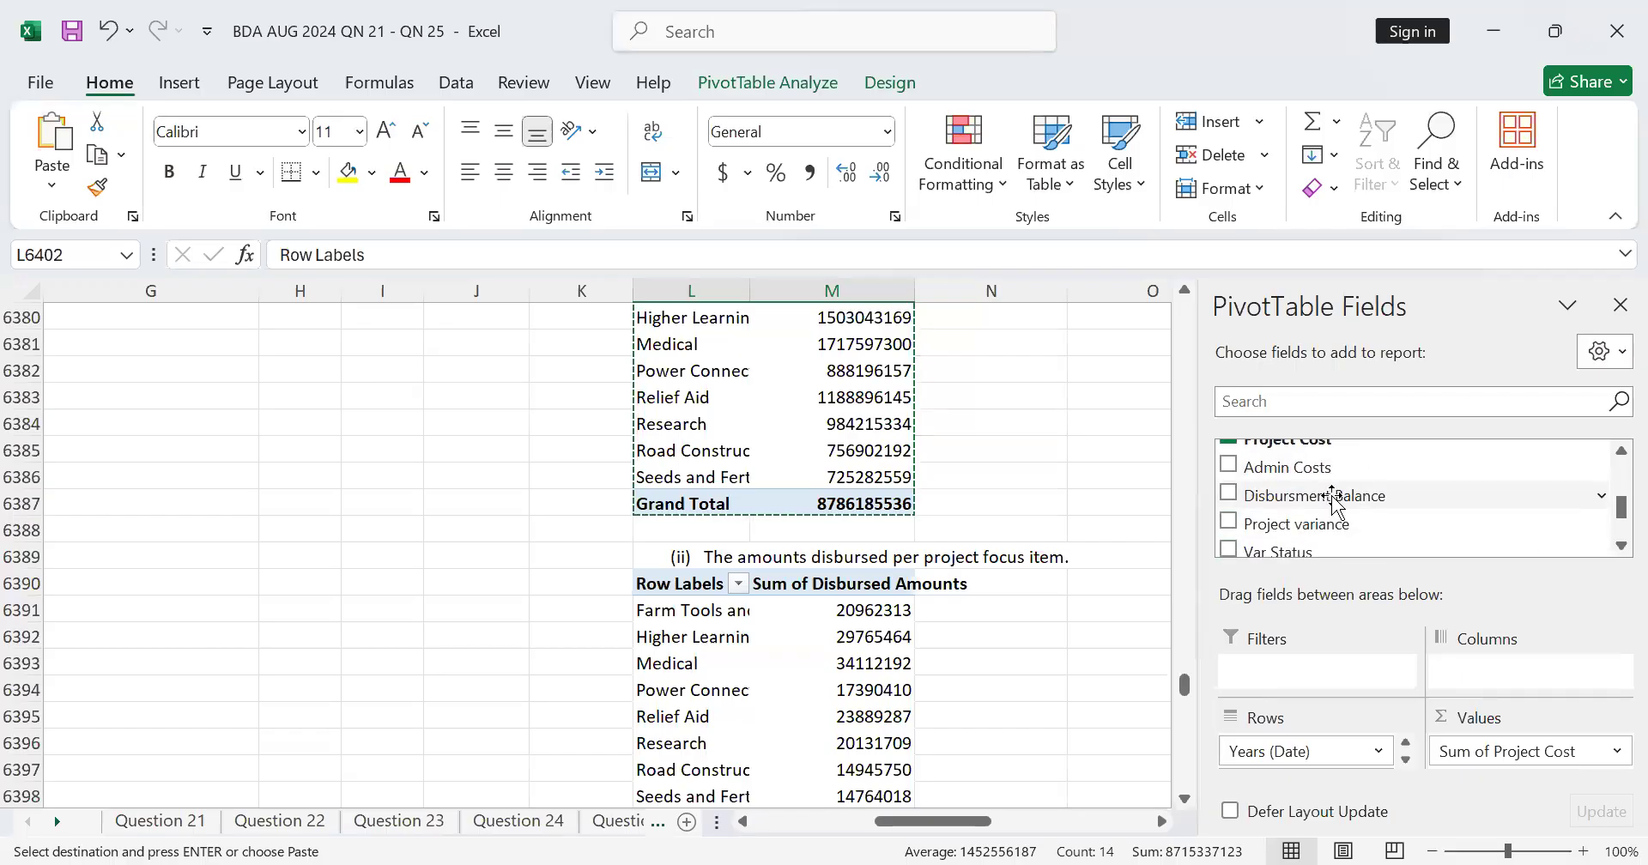
left_click(1229, 468)
scroll(1040, 639, "down", 2)
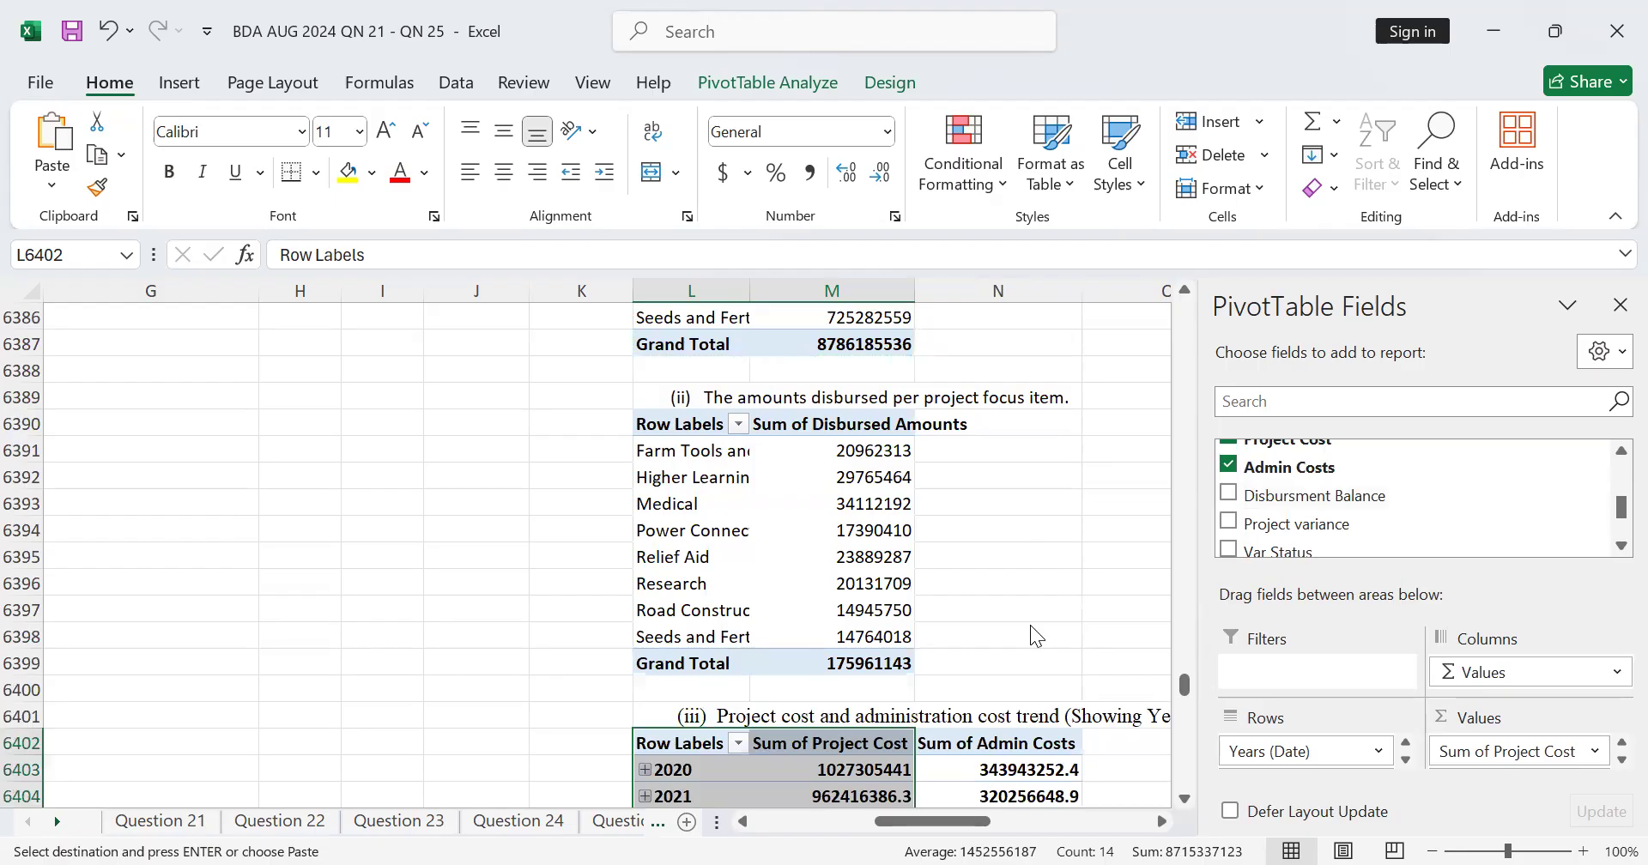
scroll(1034, 631, "down", 5)
scroll(1028, 615, "up", 1)
left_click(975, 611)
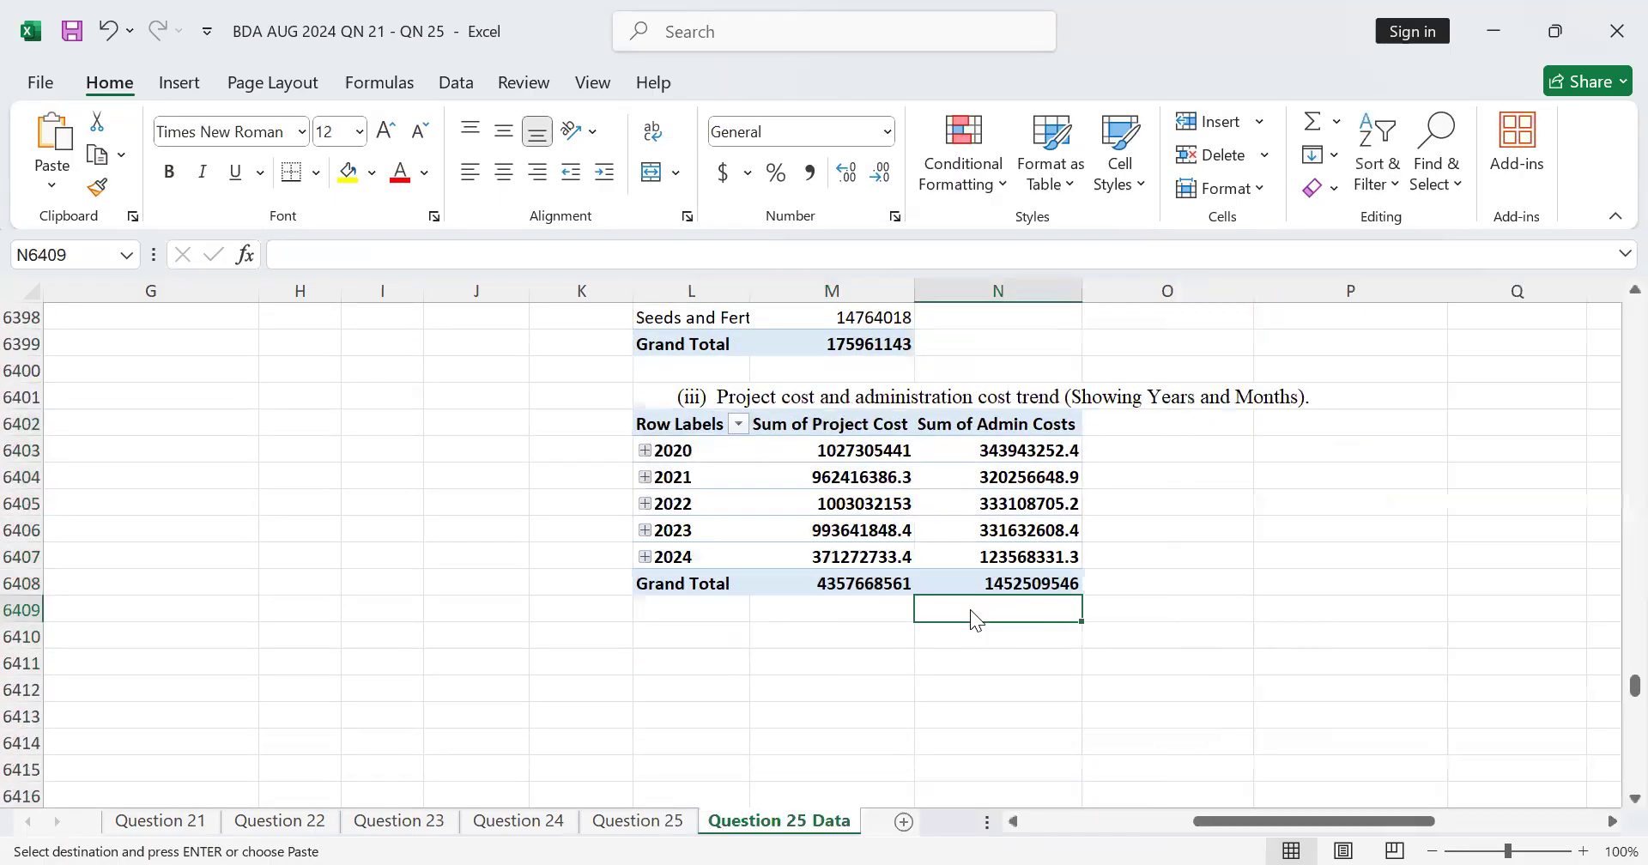
scroll(975, 616, "up", 1)
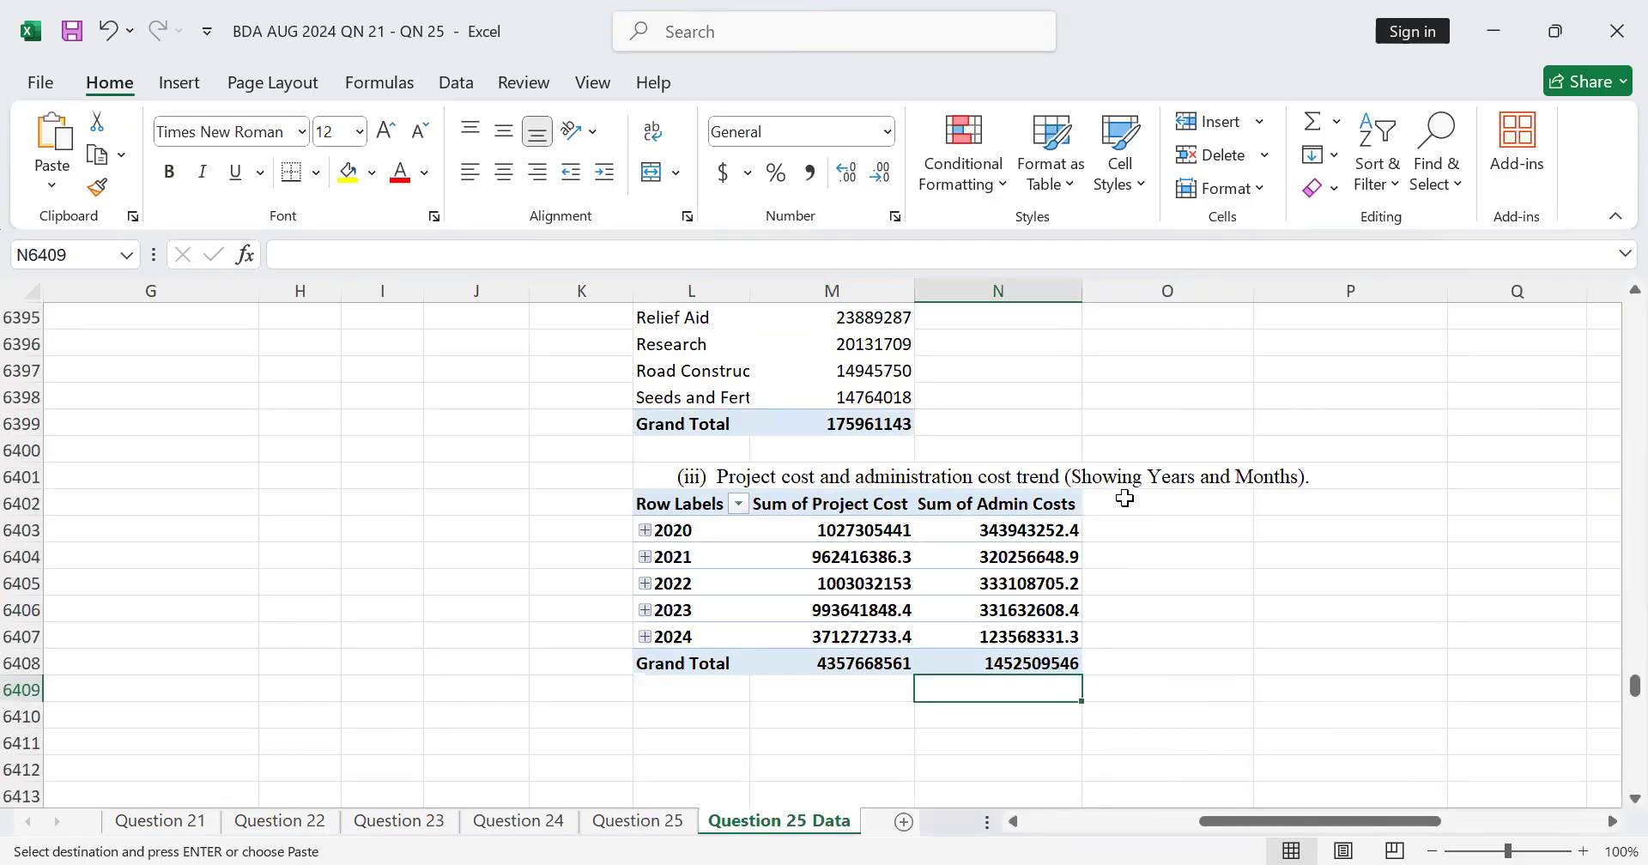
Step: Expand 2020 in the cost trend PivotTable and open all four of its quarters down to month level
left_click(645, 531)
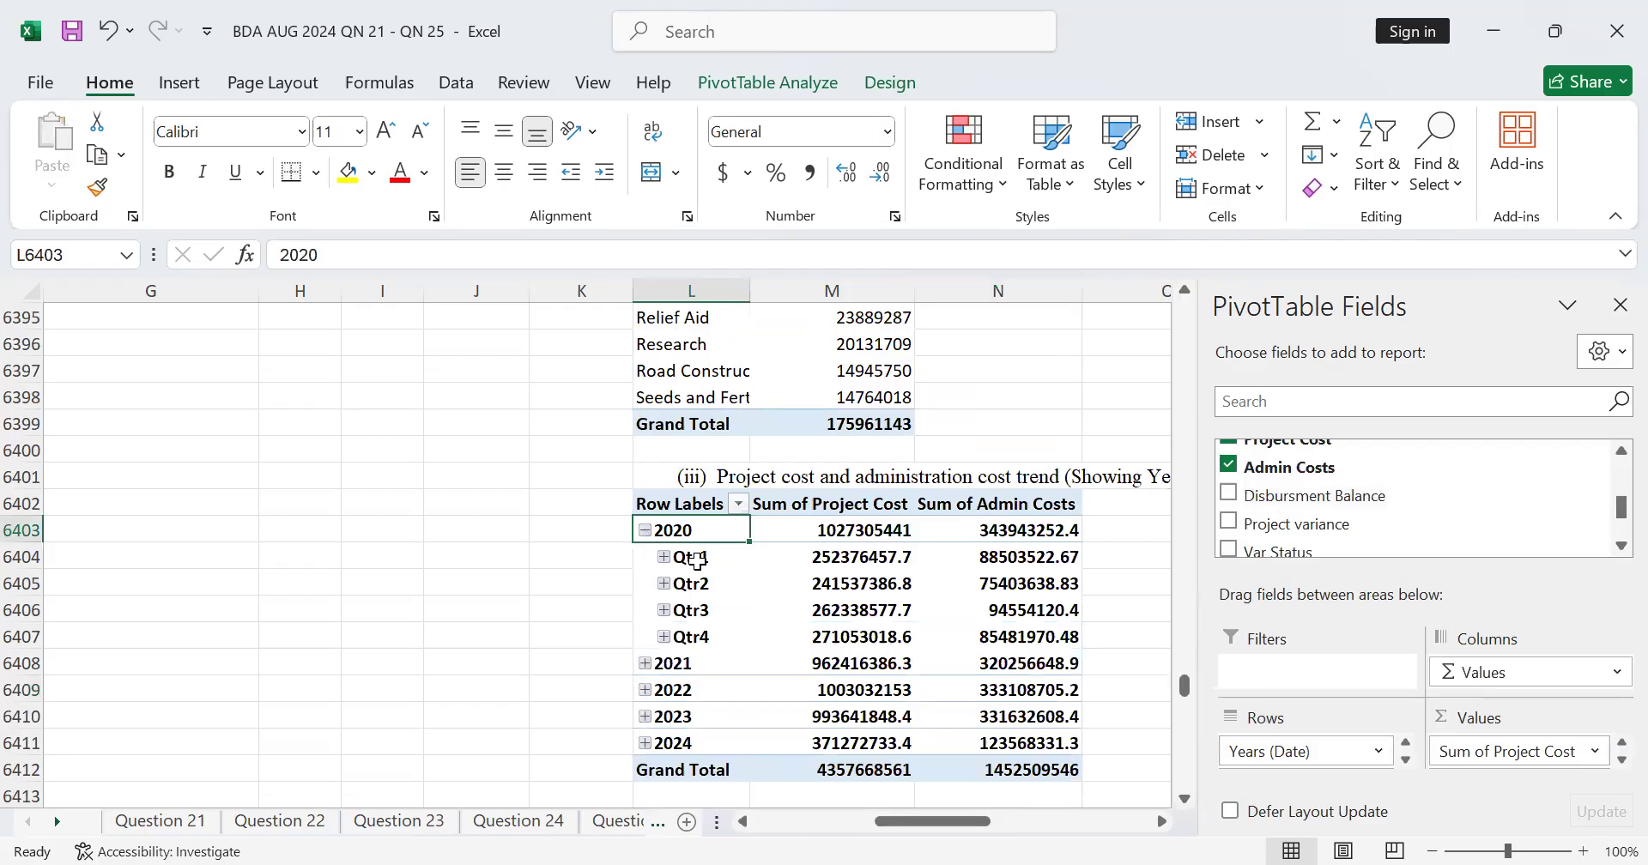
left_click(682, 561)
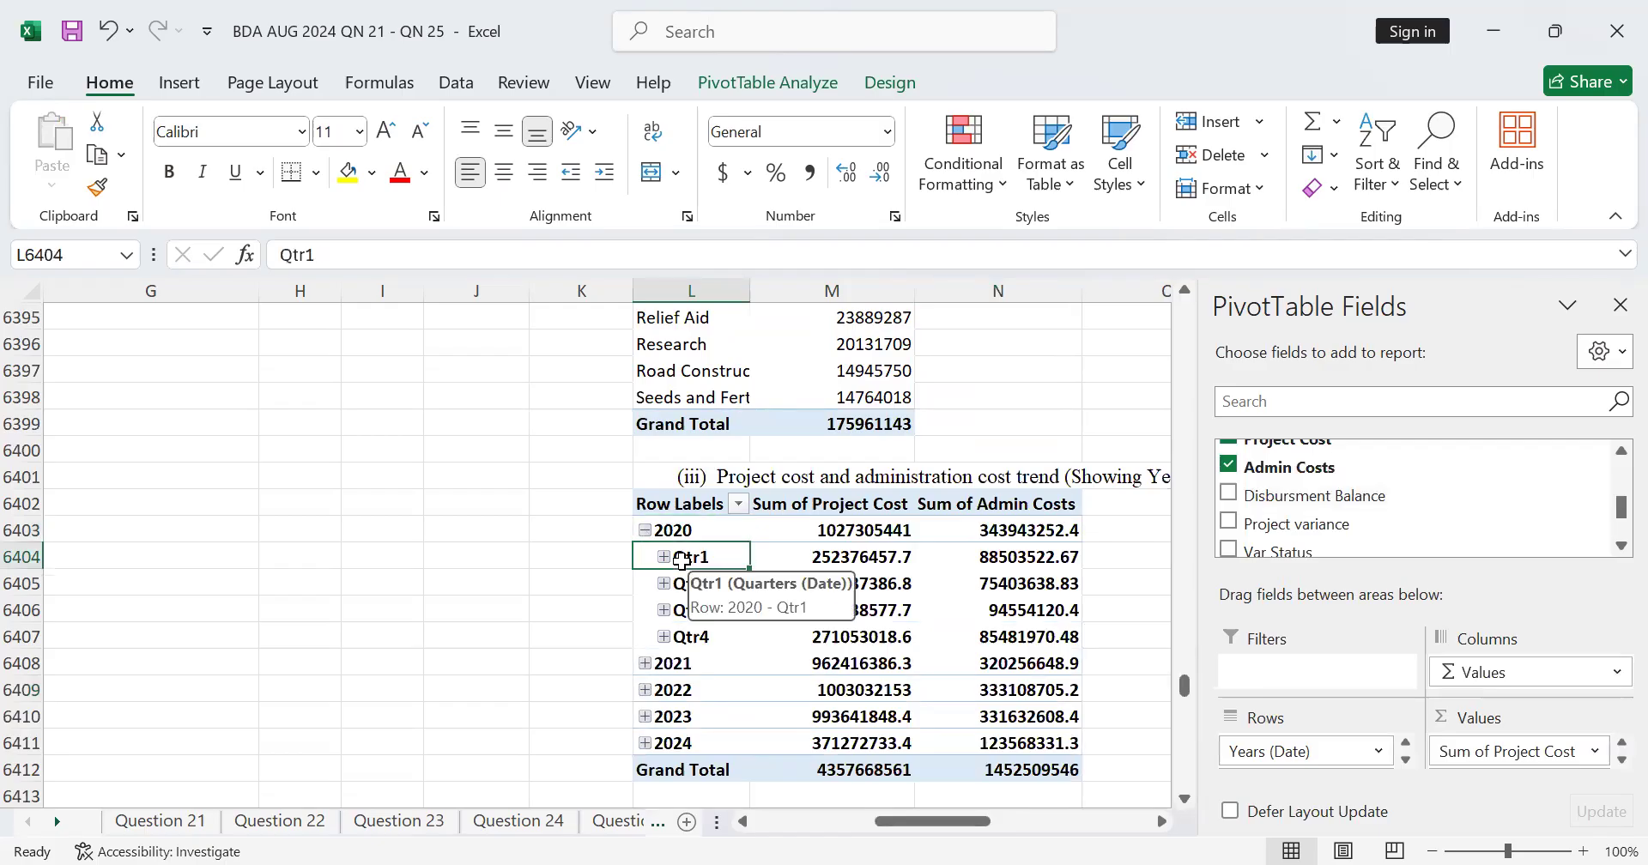
left_click(663, 557)
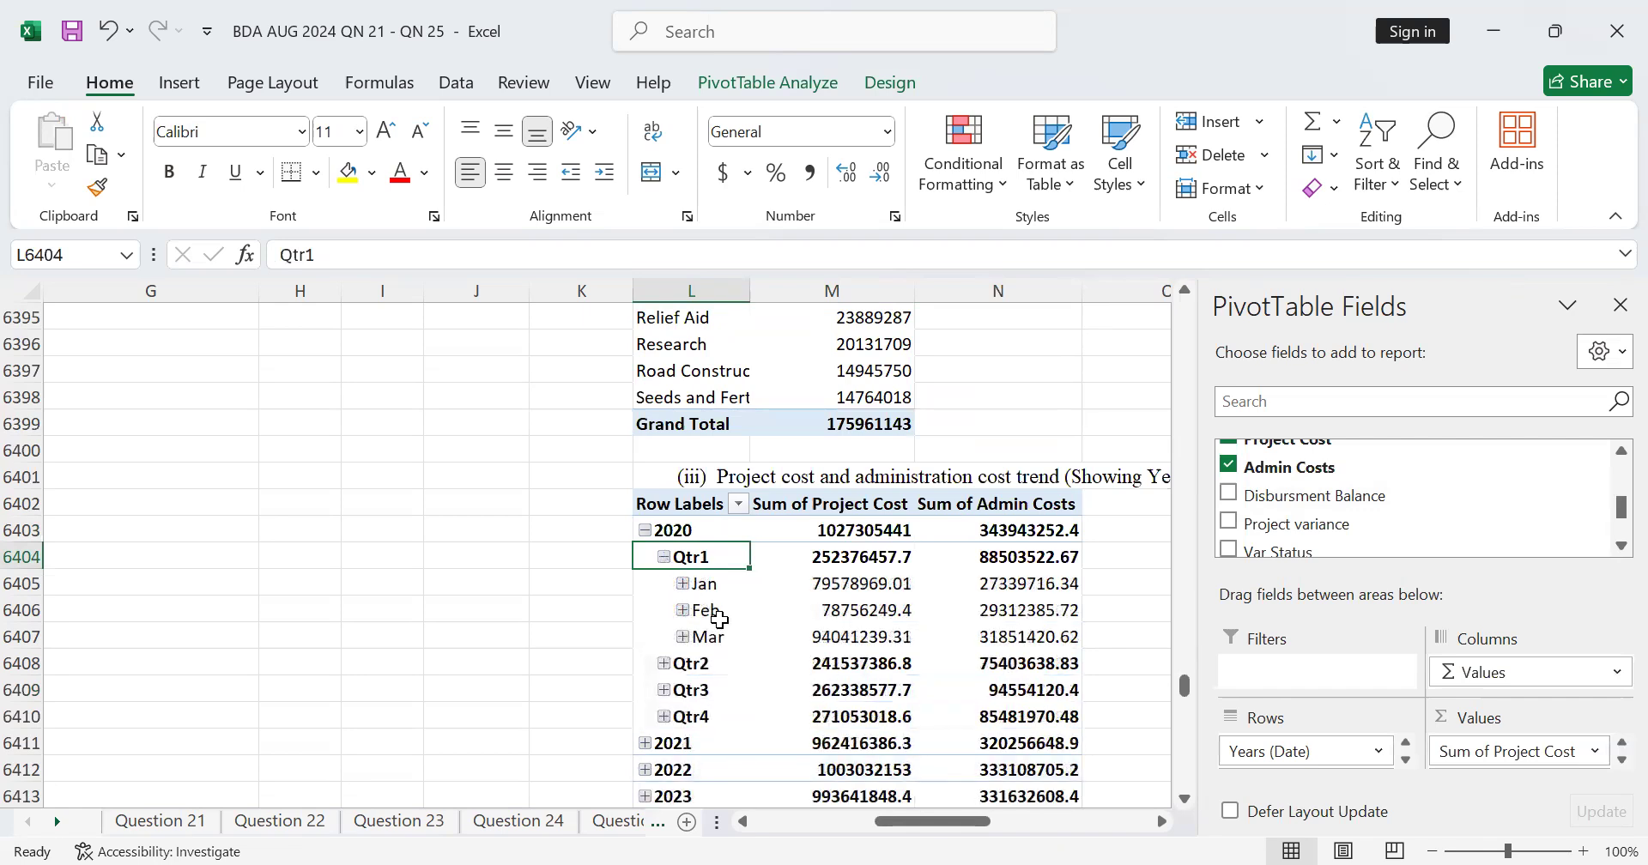
scroll(721, 625, "down", 1)
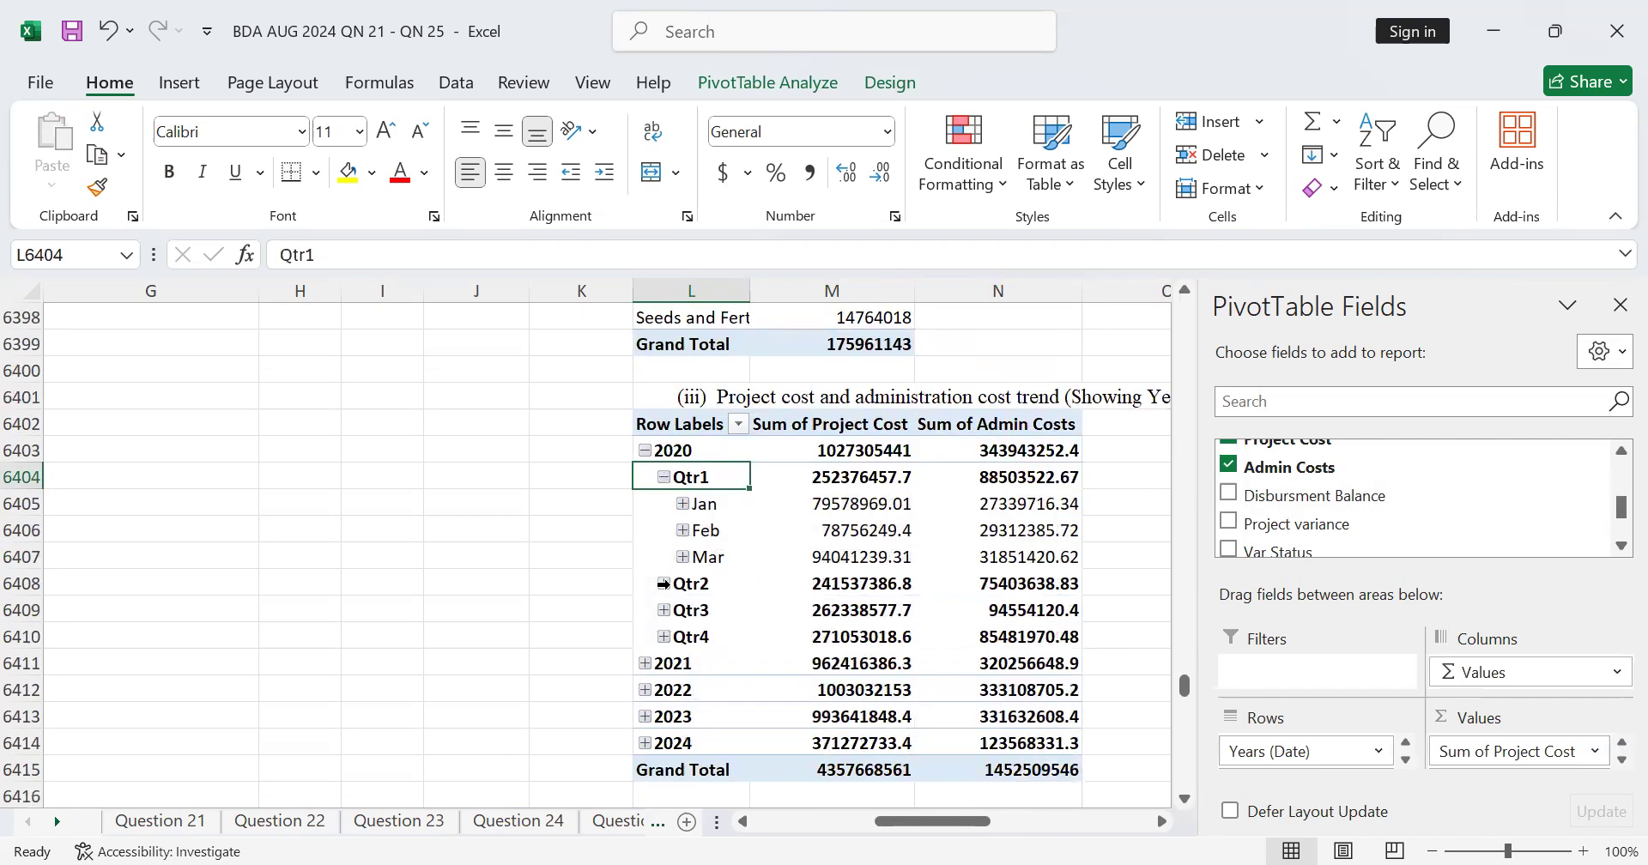
left_click(663, 584)
scroll(678, 592, "down", 2)
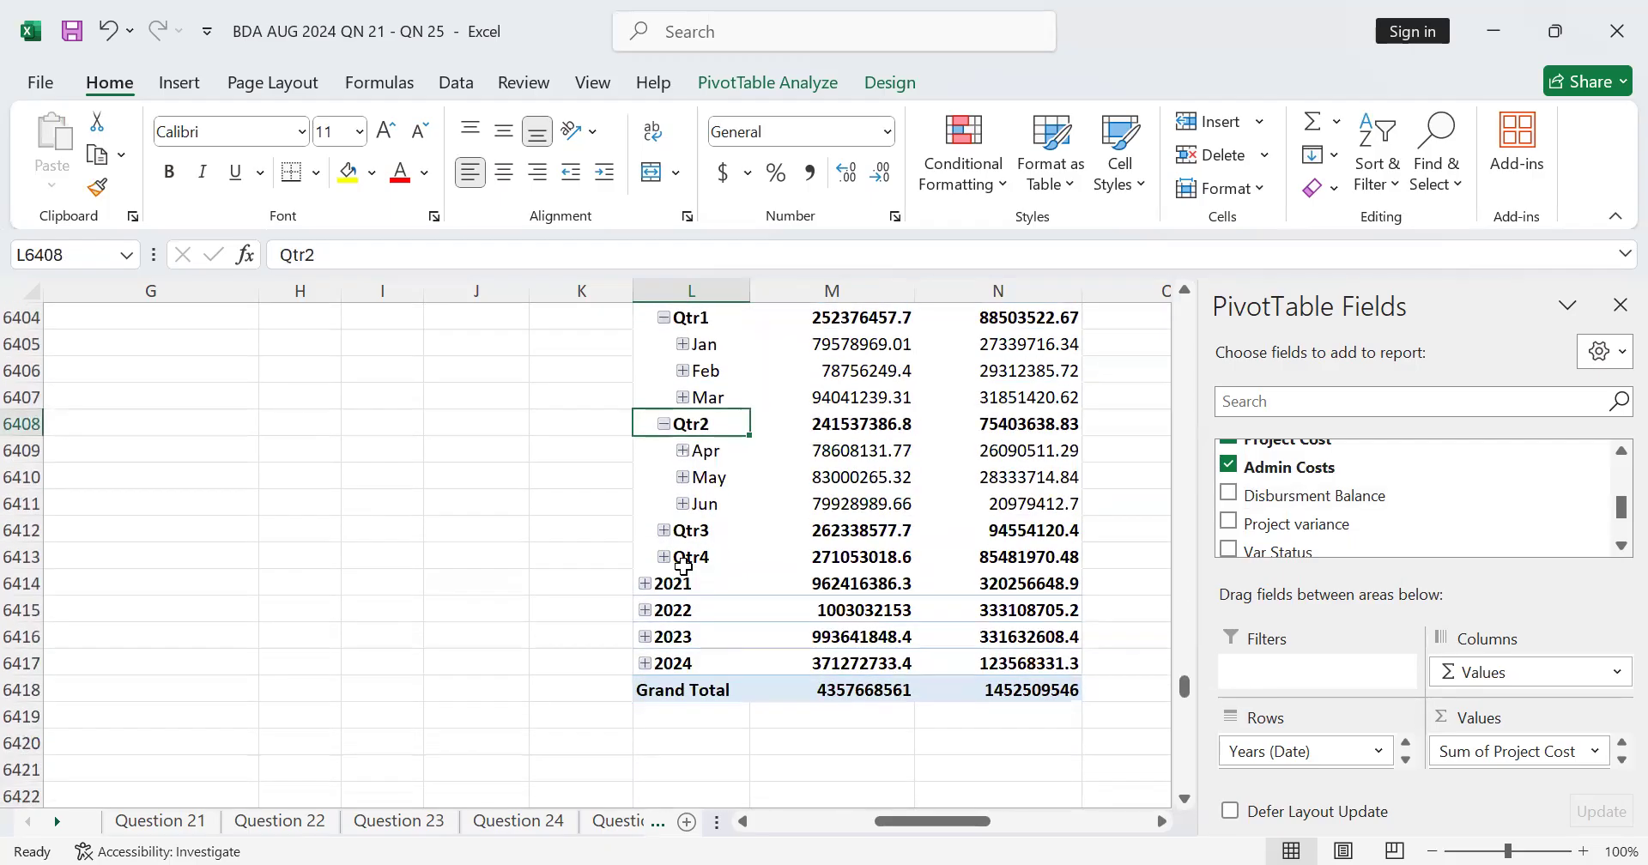
left_click(664, 530)
scroll(687, 539, "down", 2)
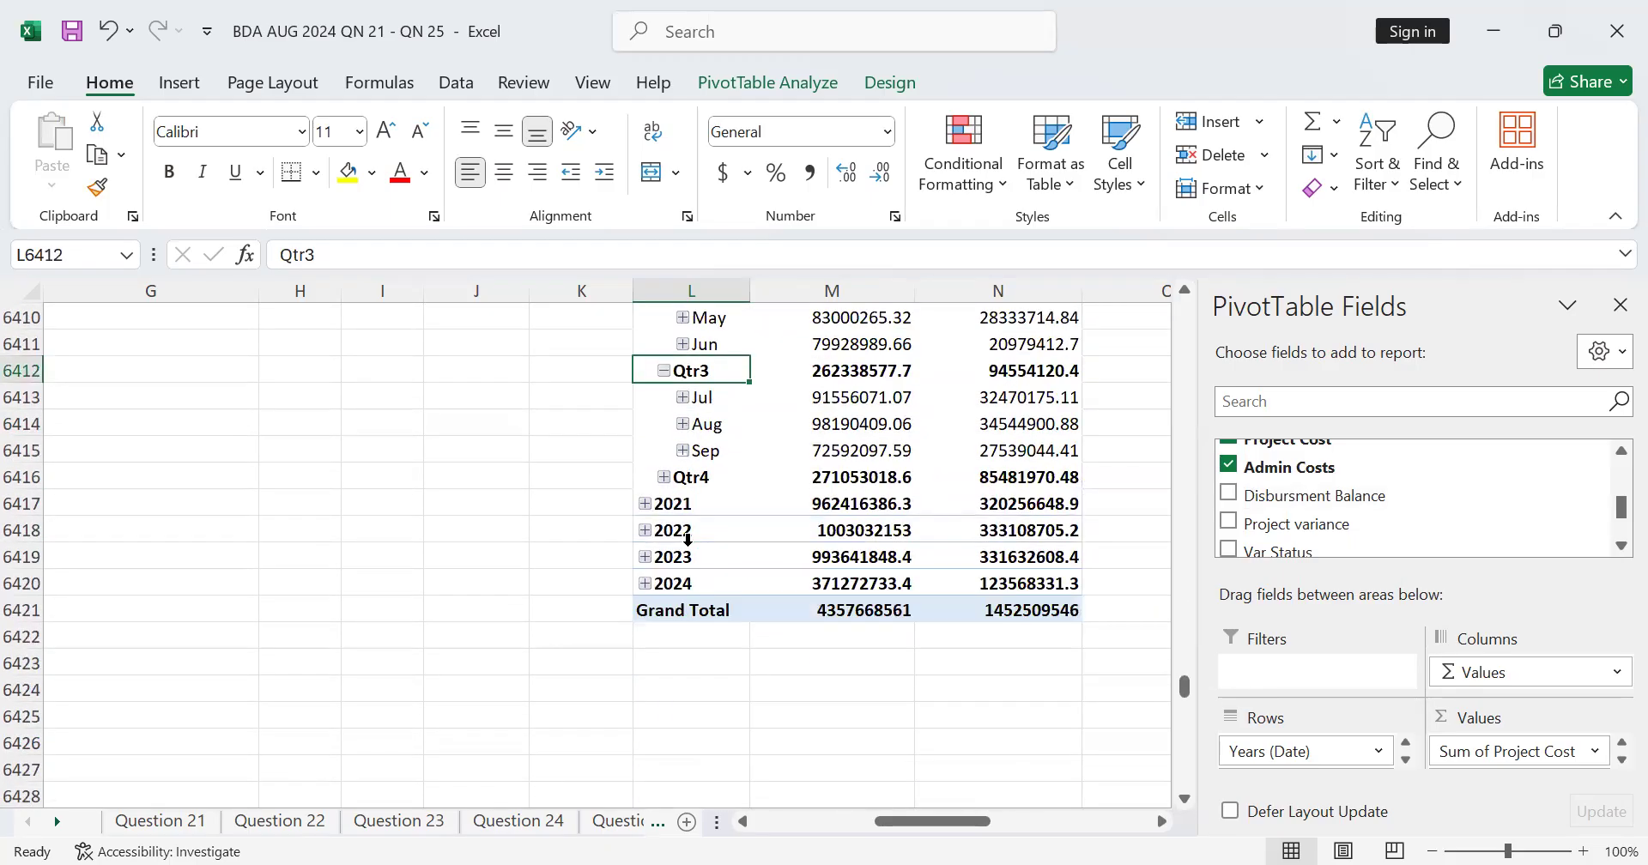
left_click(664, 479)
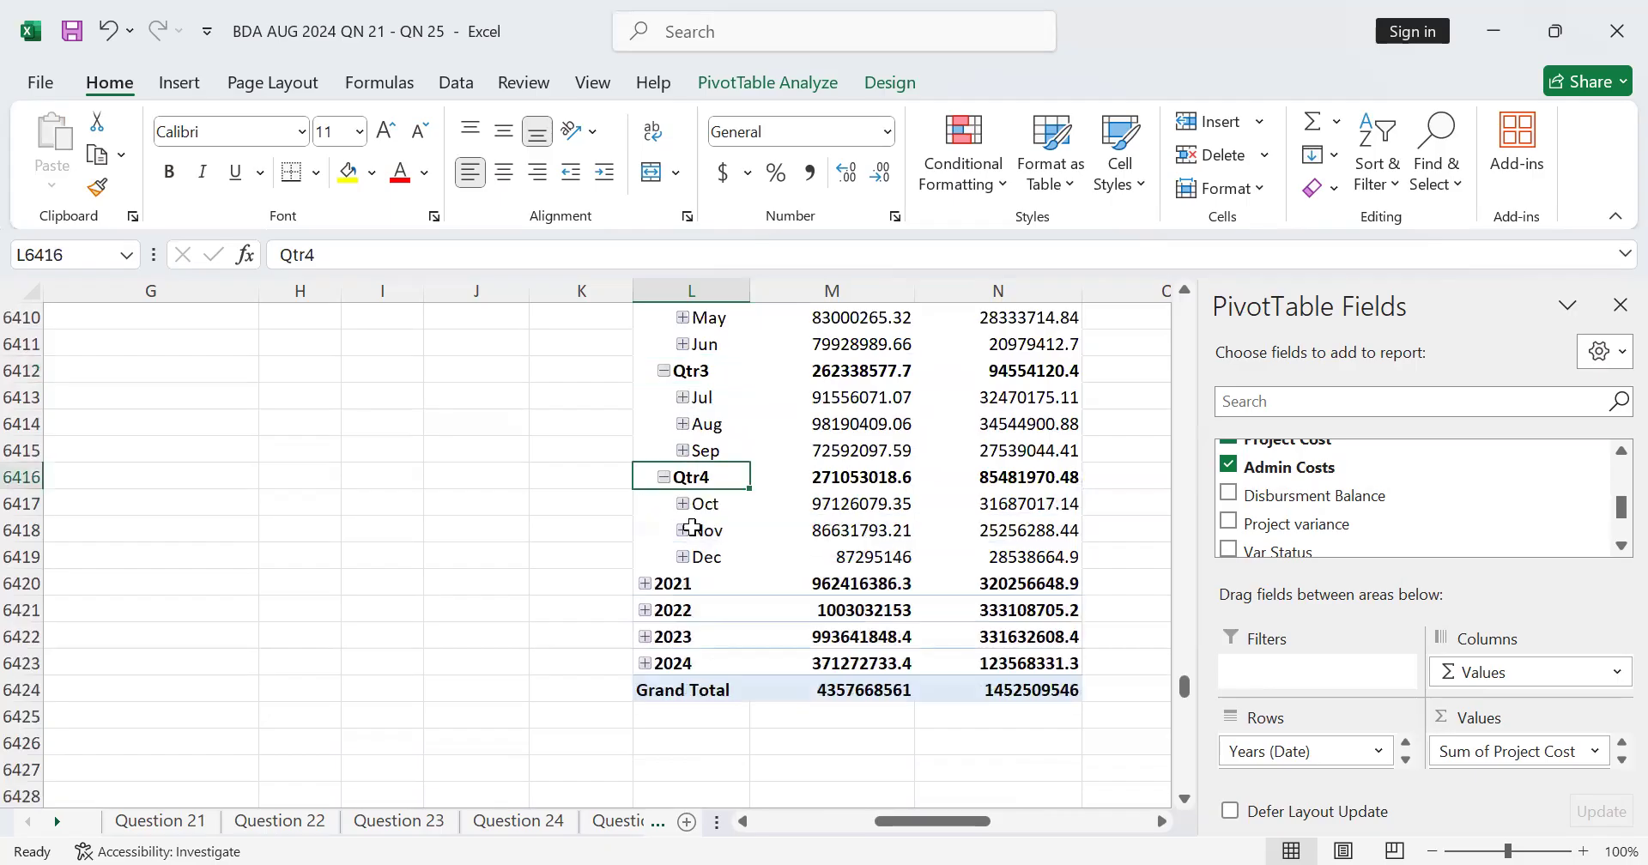
Step: Collapse the Qtr1 group under 2020 and expand it again
scroll(716, 538, "up", 2)
scroll(716, 538, "up", 1)
left_click(664, 397)
left_click(665, 396)
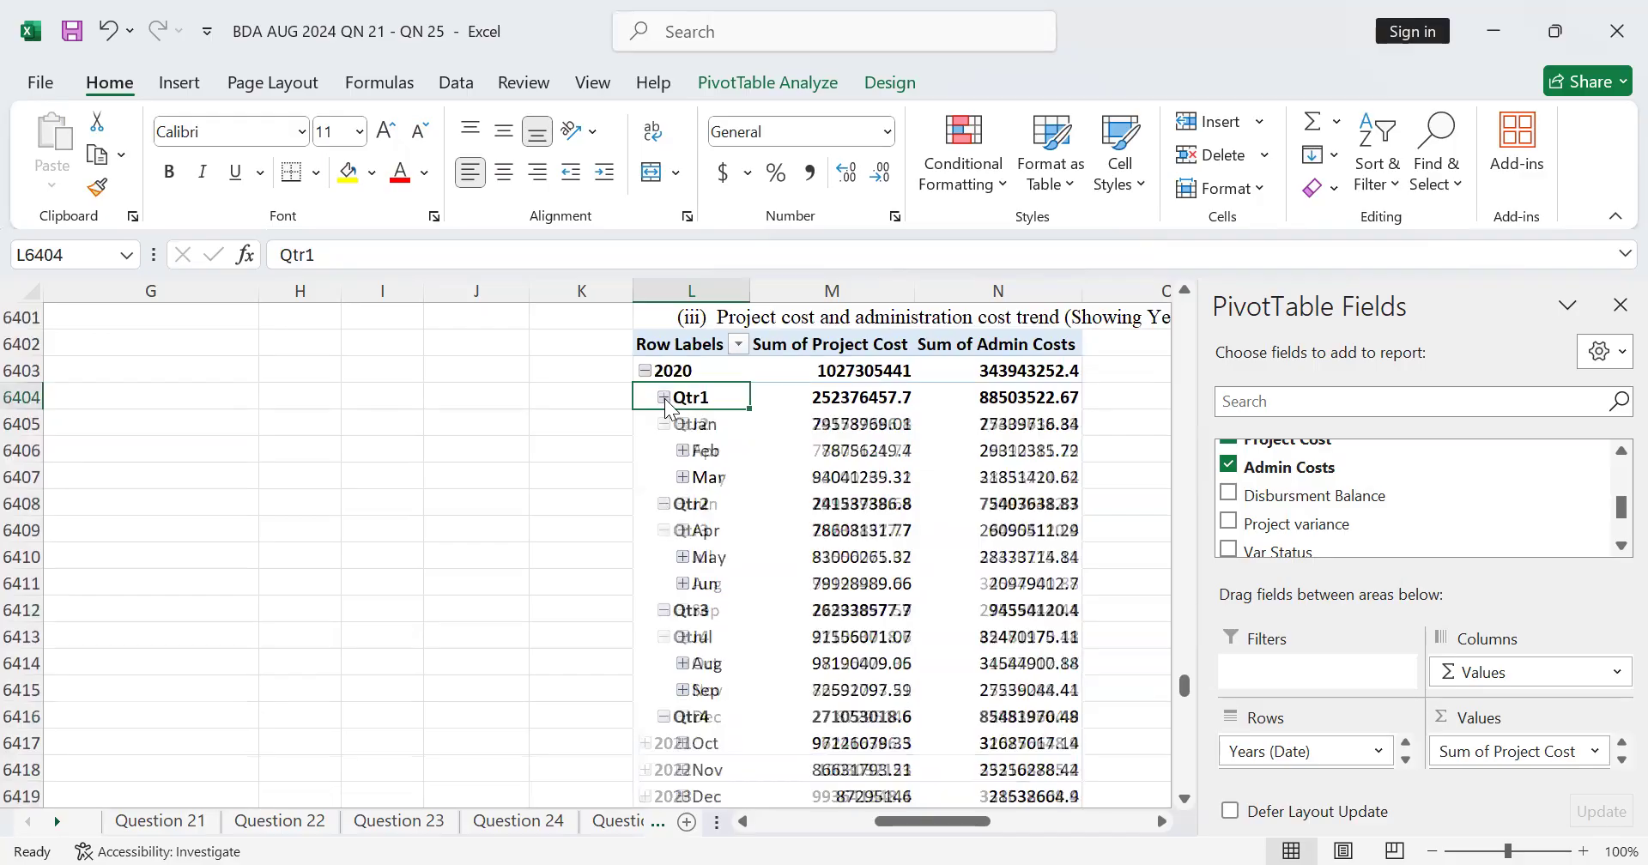
left_click(665, 397)
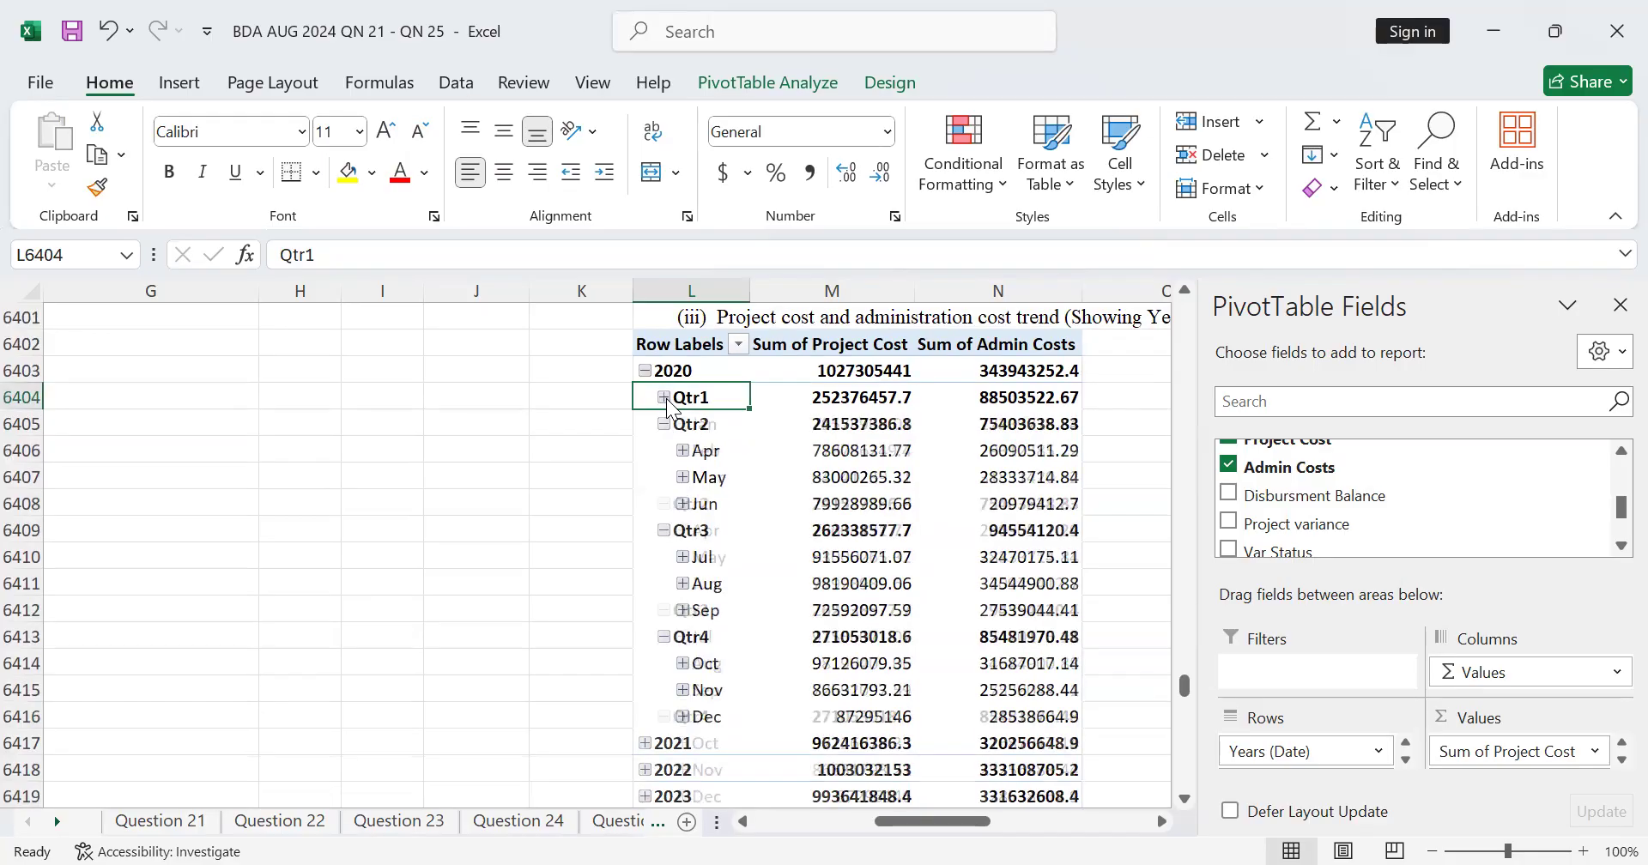
left_click(665, 397)
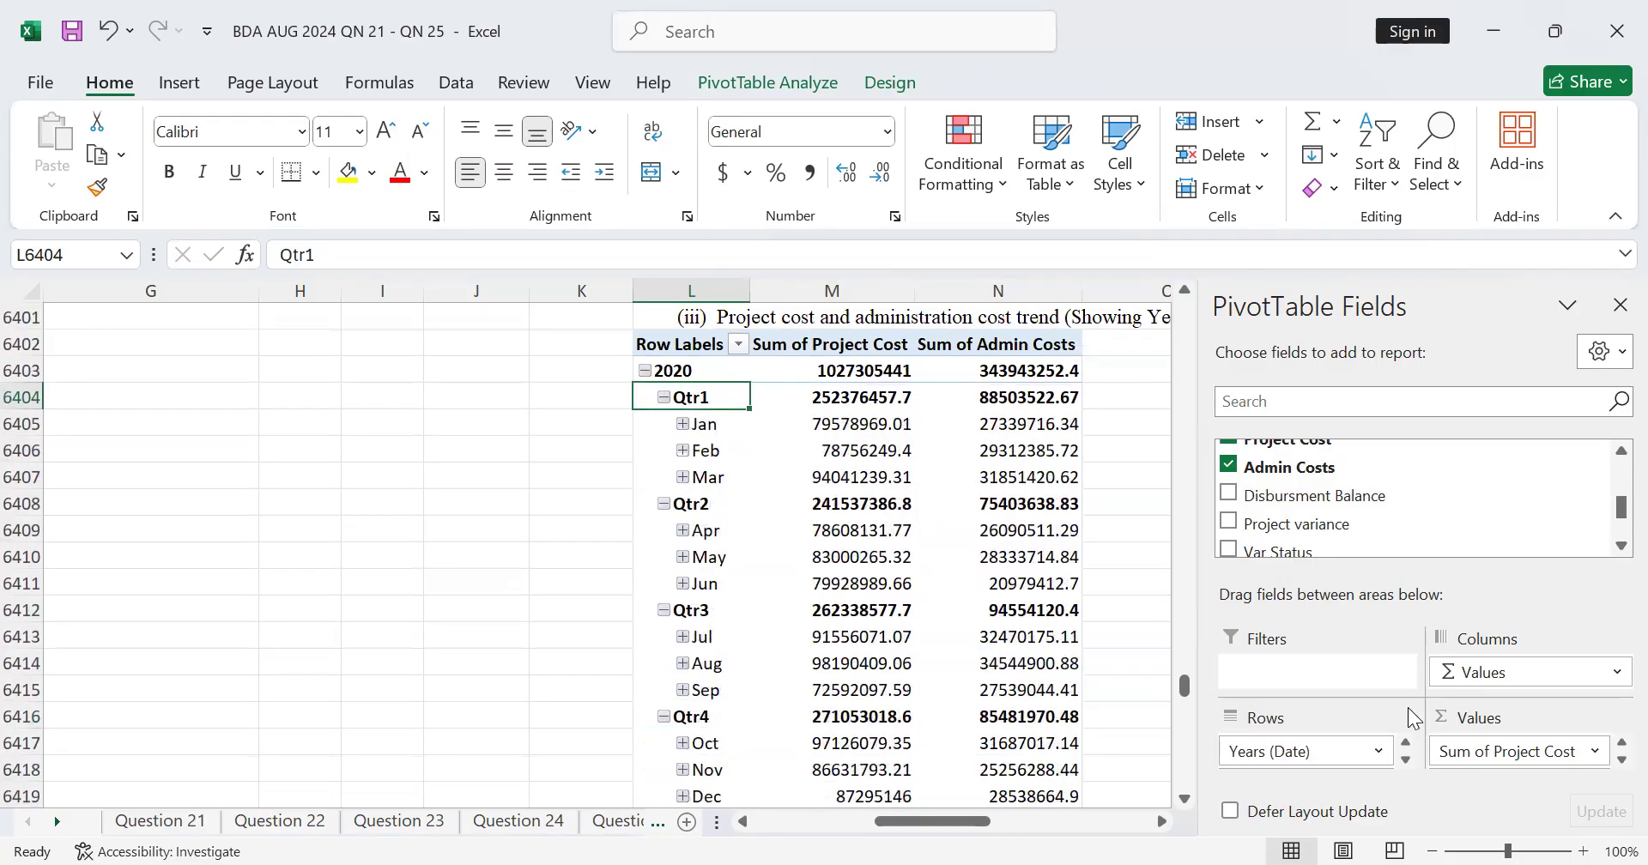
Step: Remove the Quarters (Date) field from the cost trend PivotTable so months sit directly under years
left_click(1405, 760)
scroll(1356, 740, "down", 3)
scroll(1356, 740, "up", 4)
scroll(1356, 740, "down", 2)
scroll(1356, 740, "down", 5)
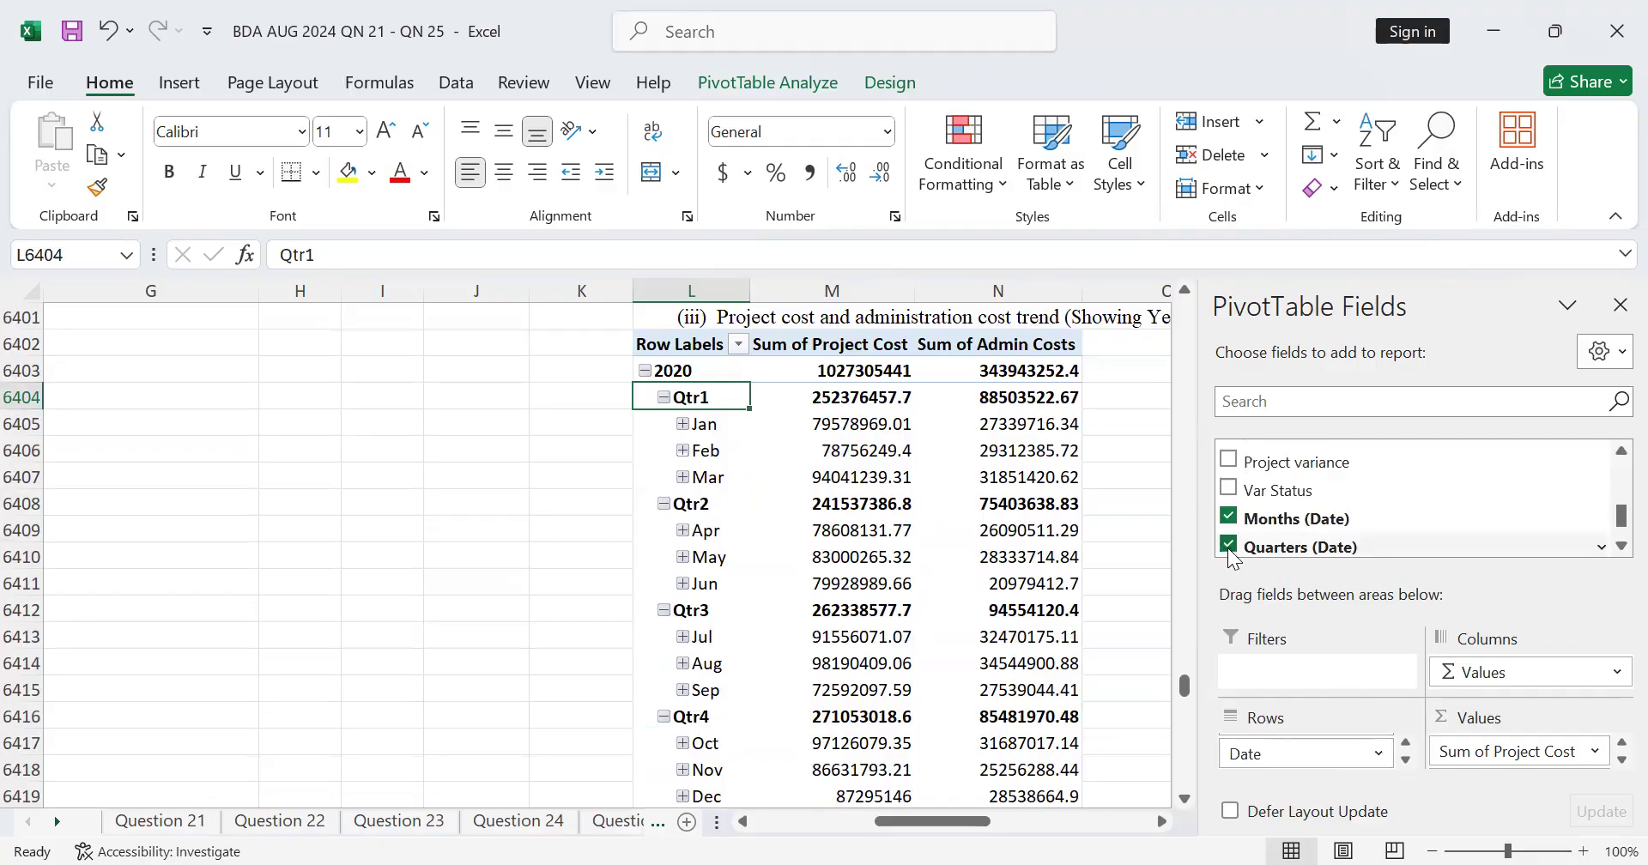
left_click(1228, 546)
scroll(724, 582, "down", 1)
scroll(727, 582, "up", 2)
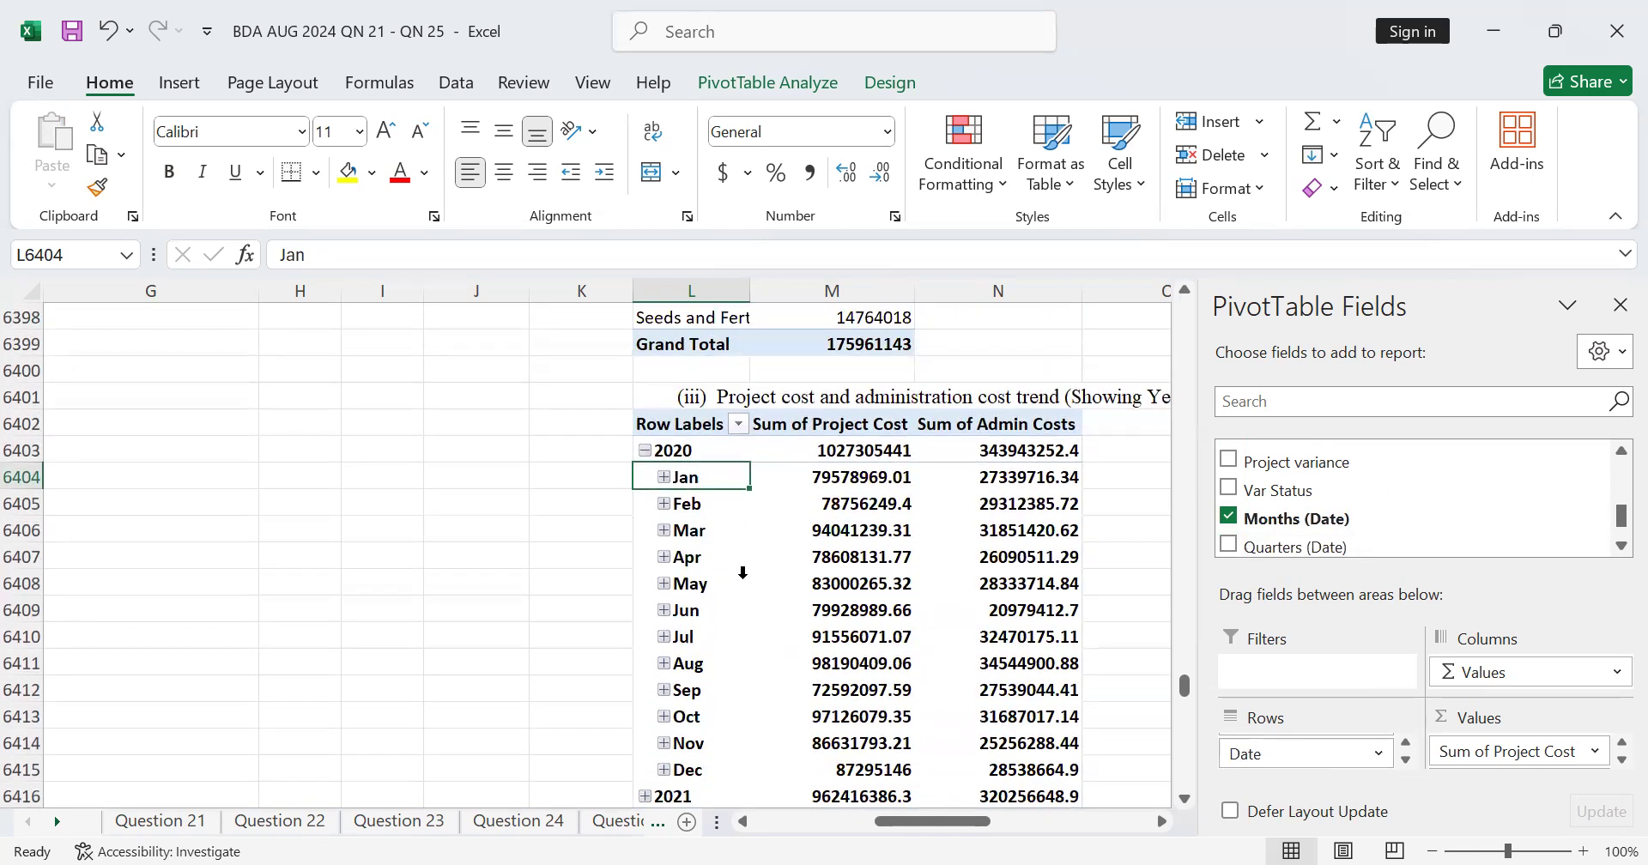
Step: Expand the years 2021, 2022, 2023 and 2024 to show their months and hide the PivotTable field list
scroll(759, 548, "down", 2)
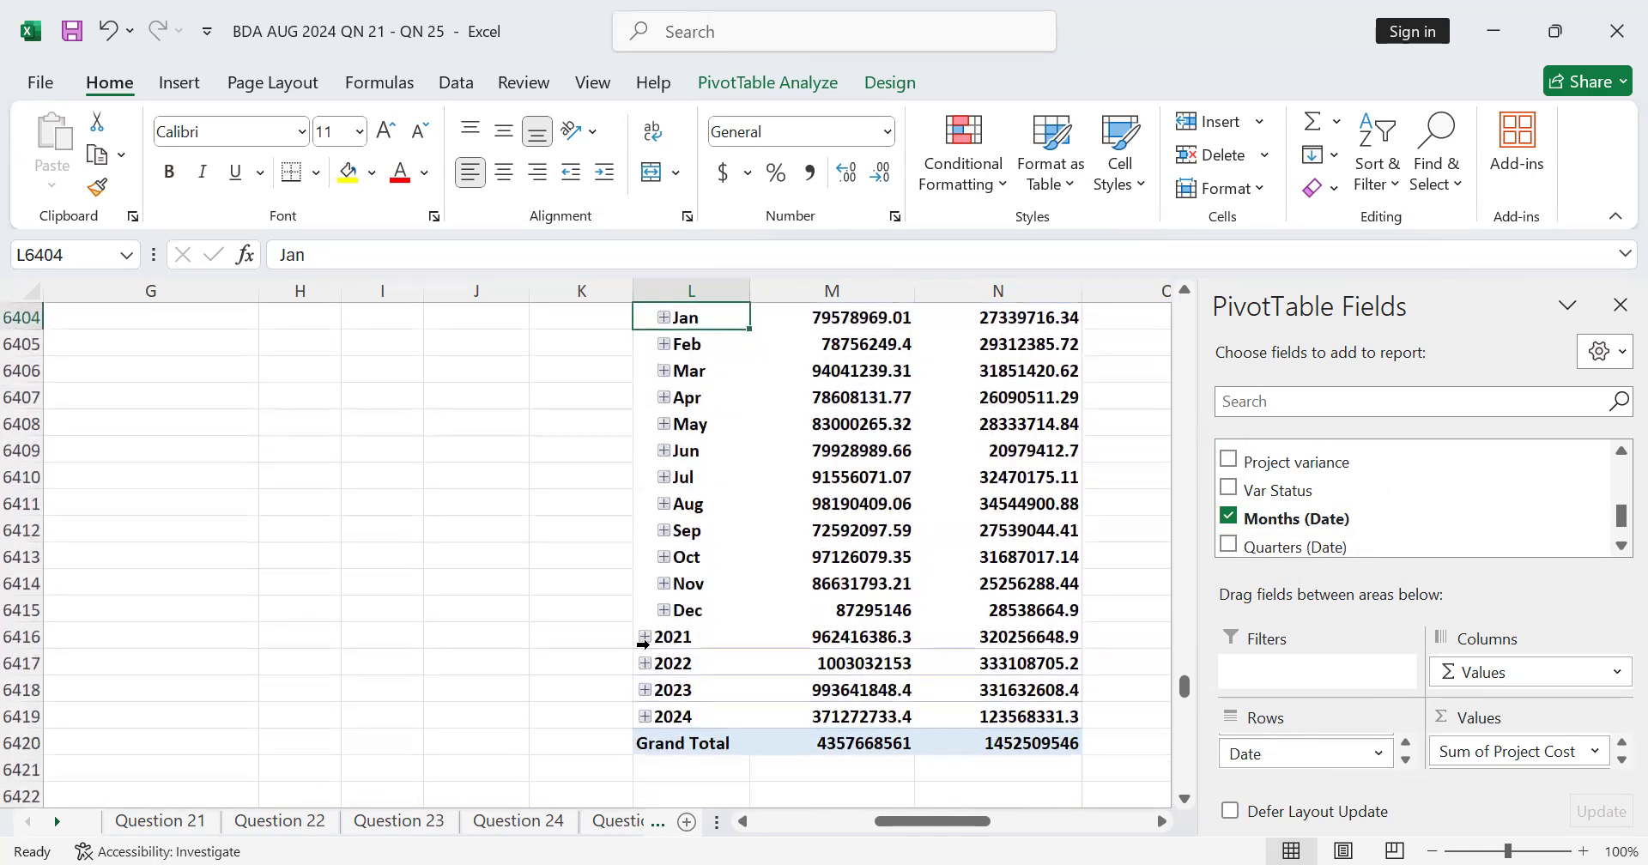
left_click(646, 636)
scroll(645, 637, "down", 6)
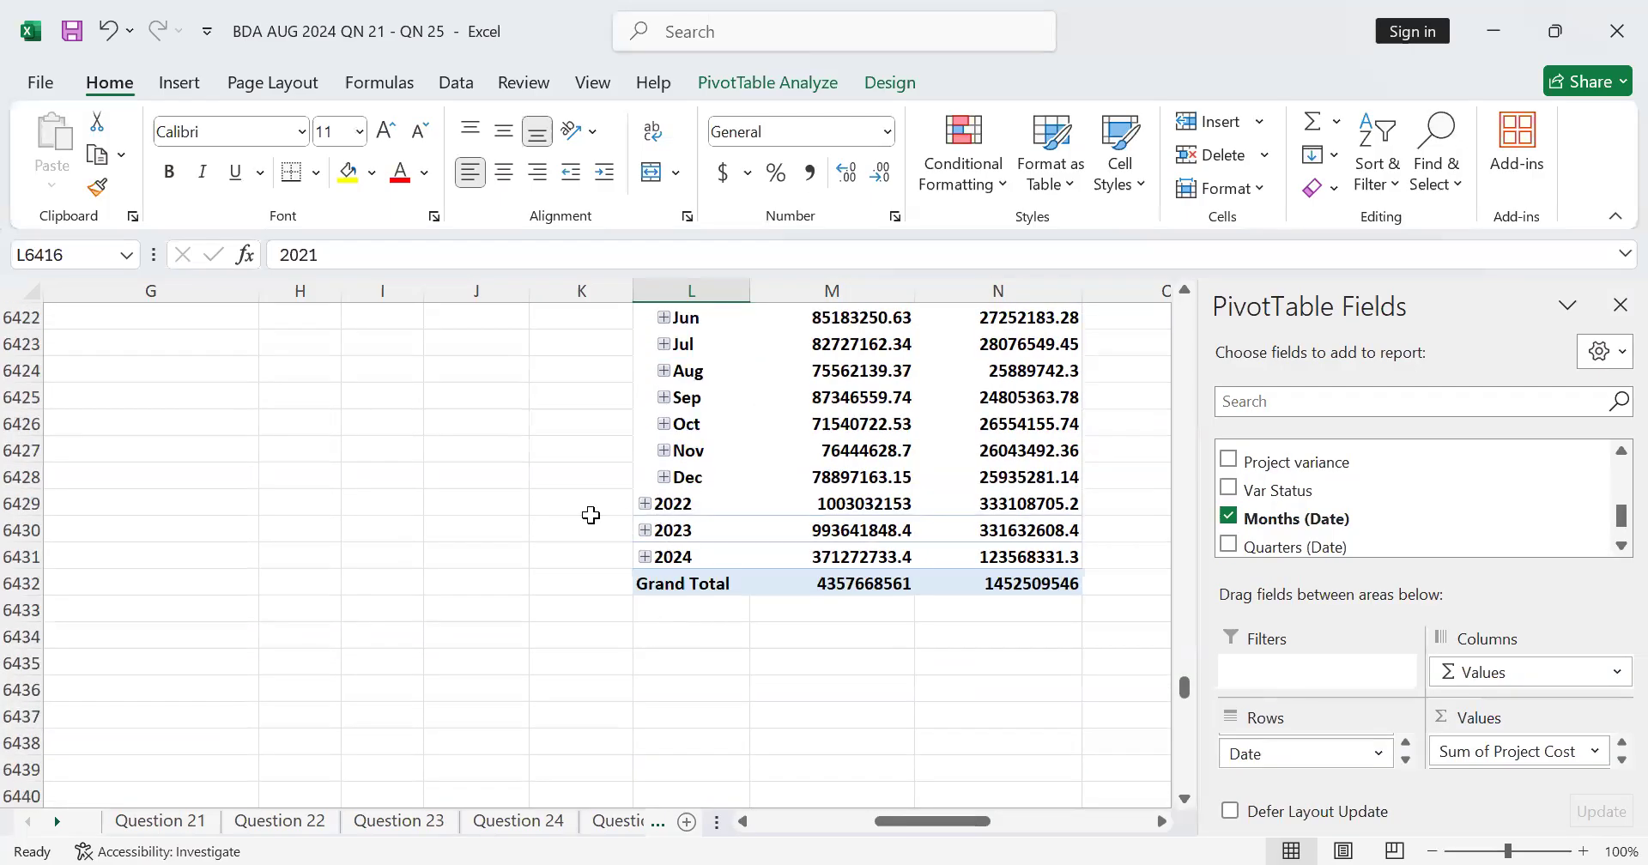
left_click(645, 503)
scroll(649, 544, "down", 5)
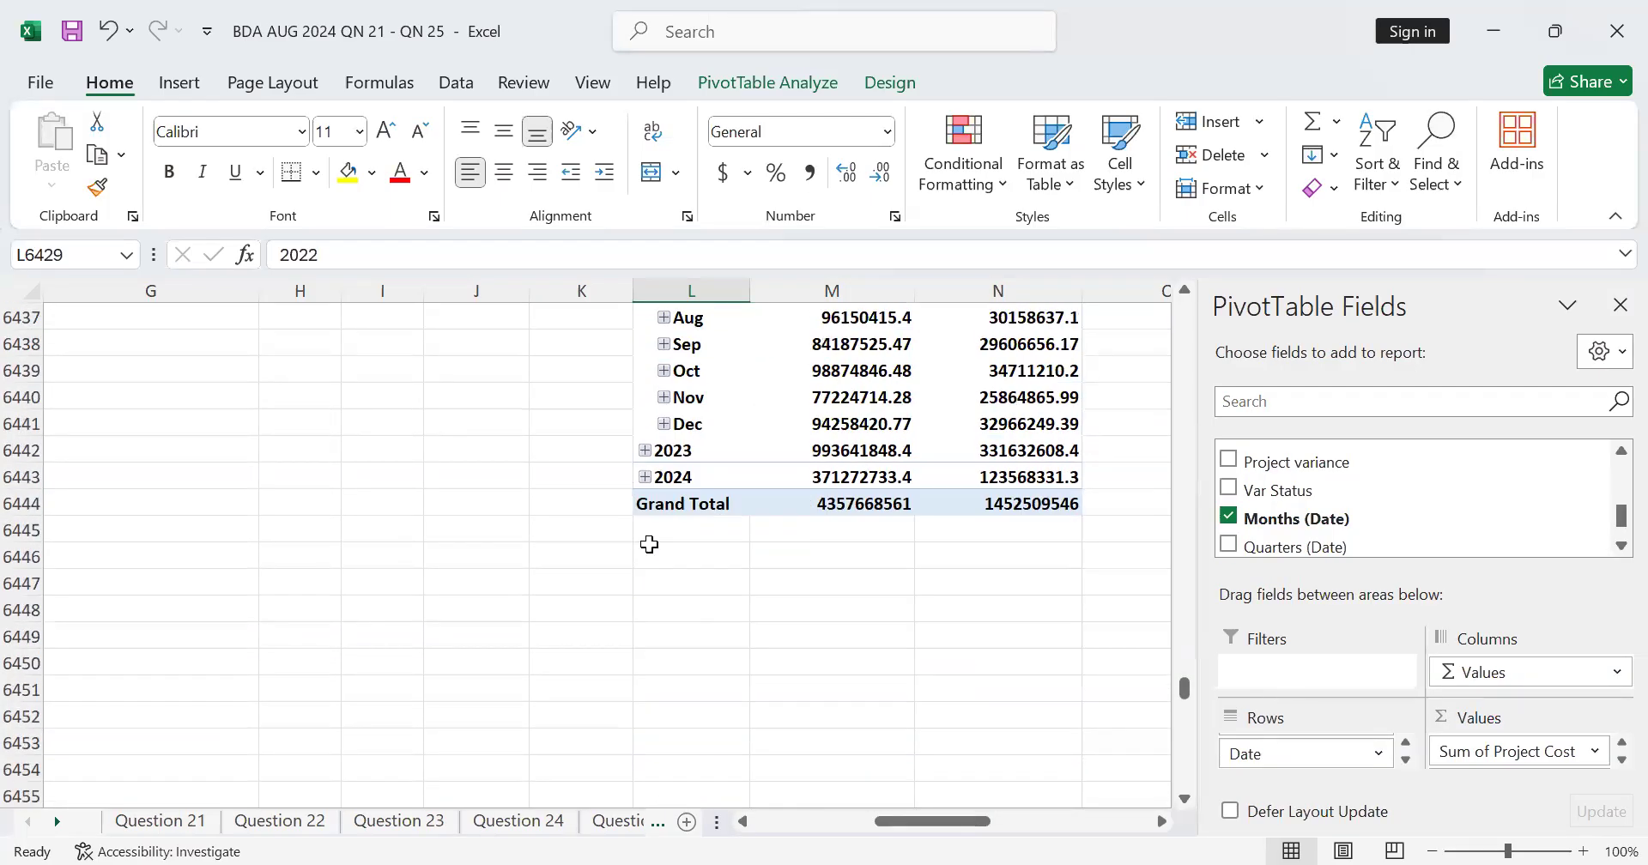
left_click(645, 450)
scroll(660, 491, "down", 5)
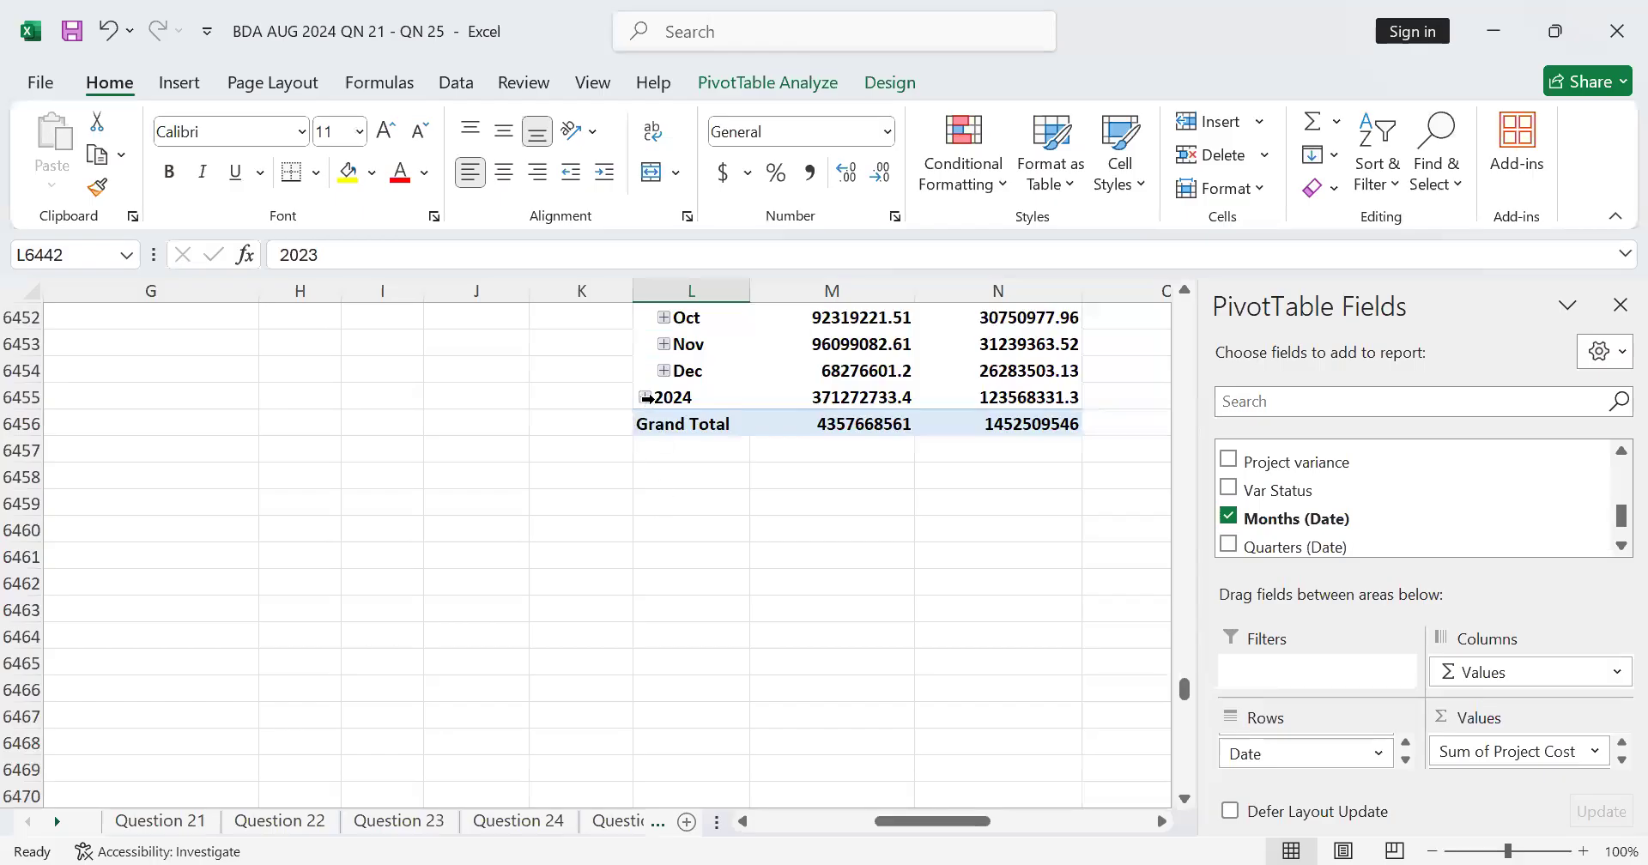
left_click(646, 398)
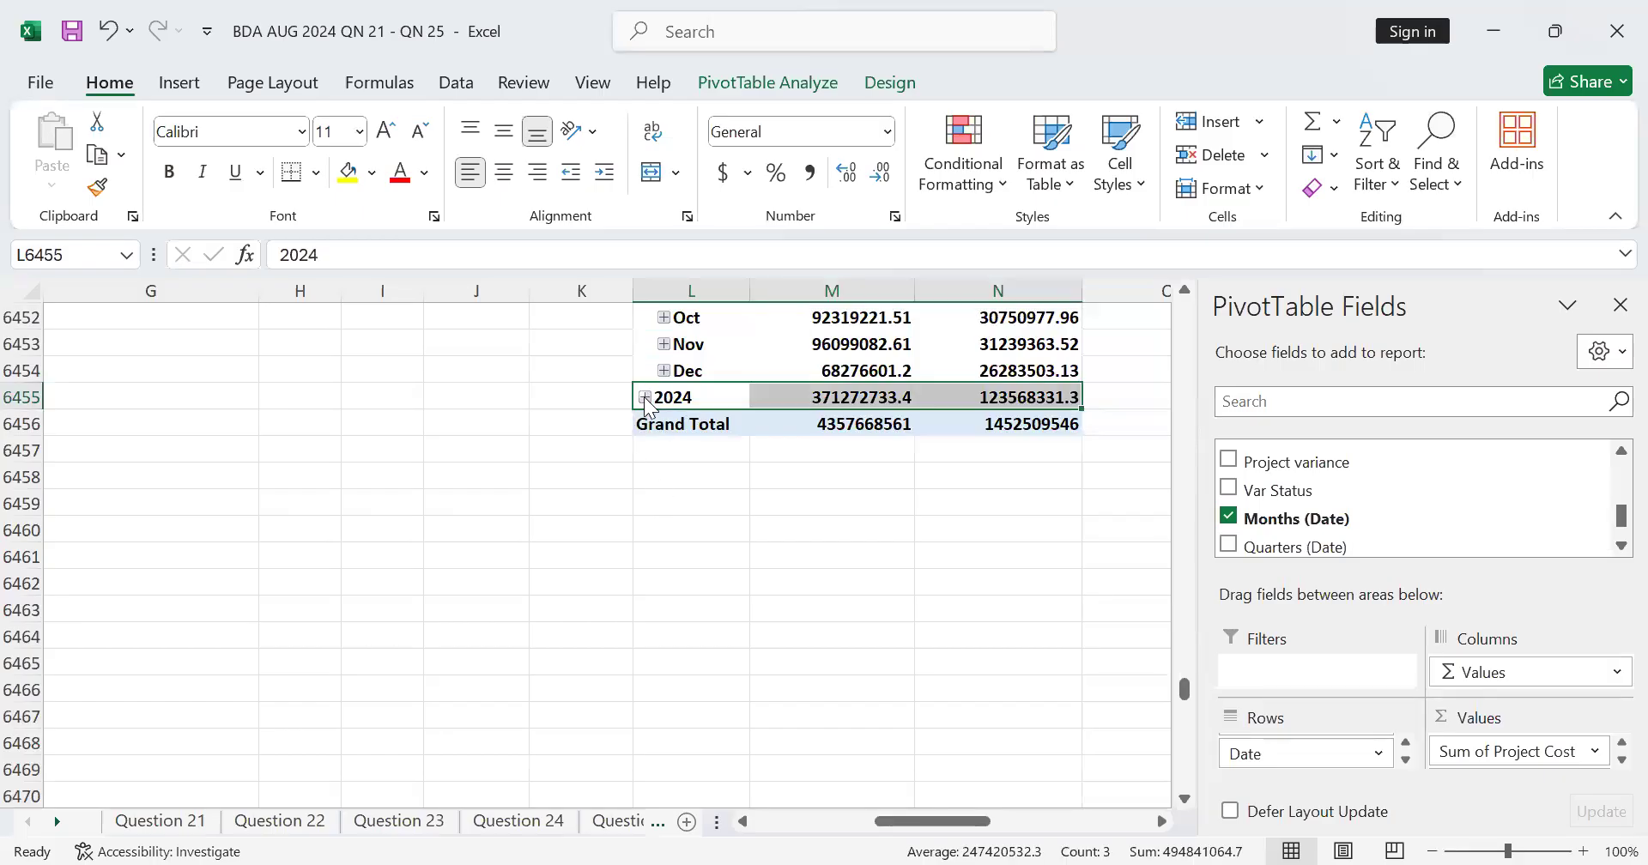
left_click(644, 397)
scroll(747, 550, "down", 2)
scroll(760, 551, "up", 9)
scroll(761, 551, "up", 13)
scroll(766, 557, "down", 11)
scroll(767, 556, "up", 5)
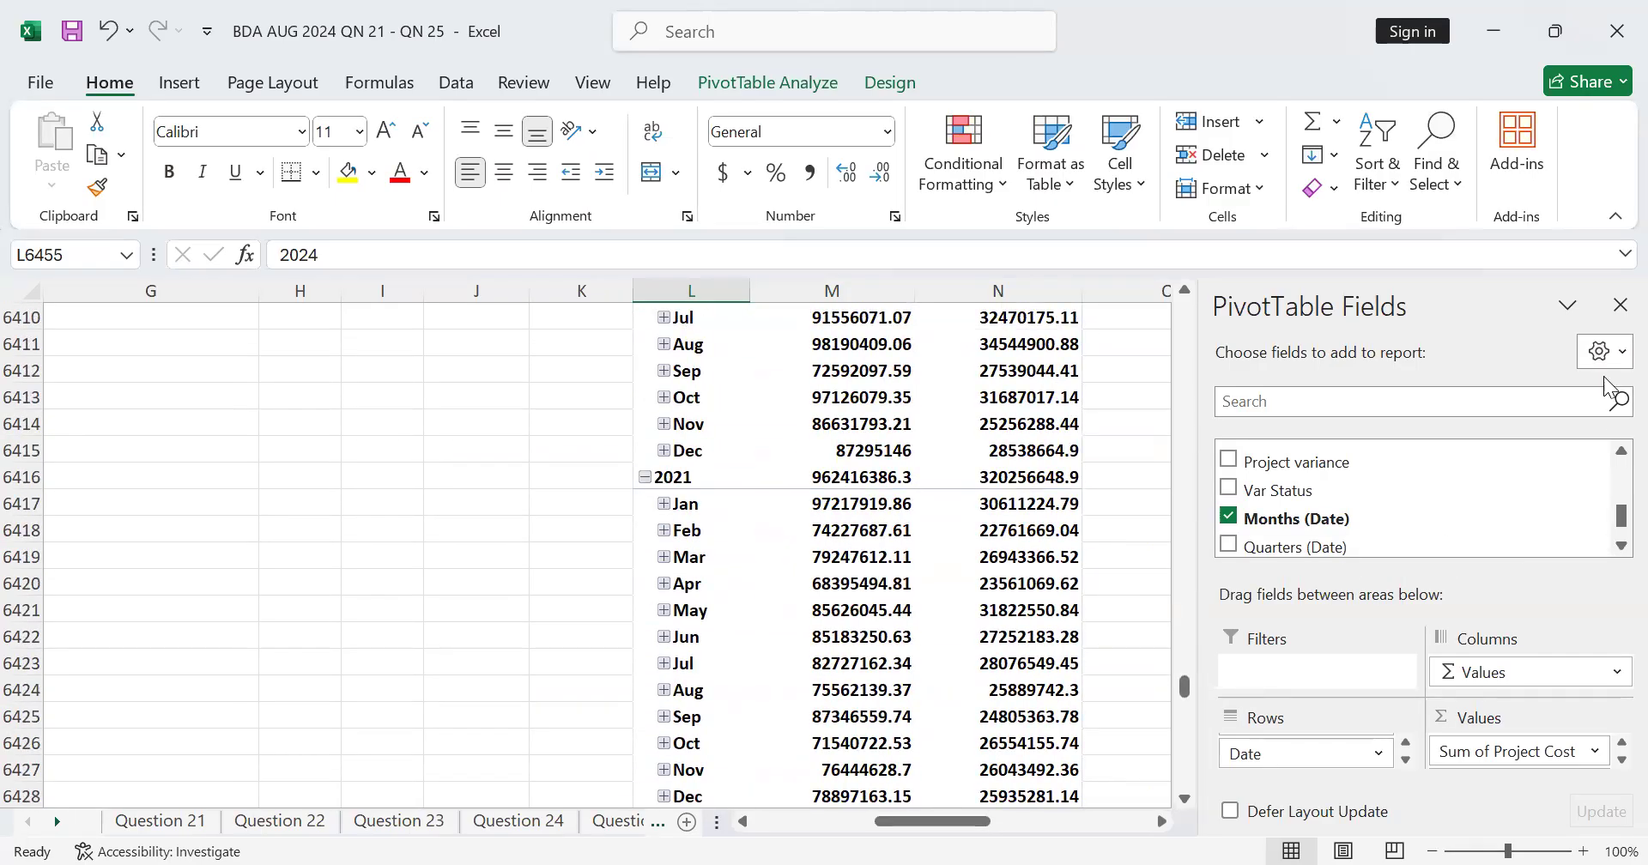
left_click(1620, 305)
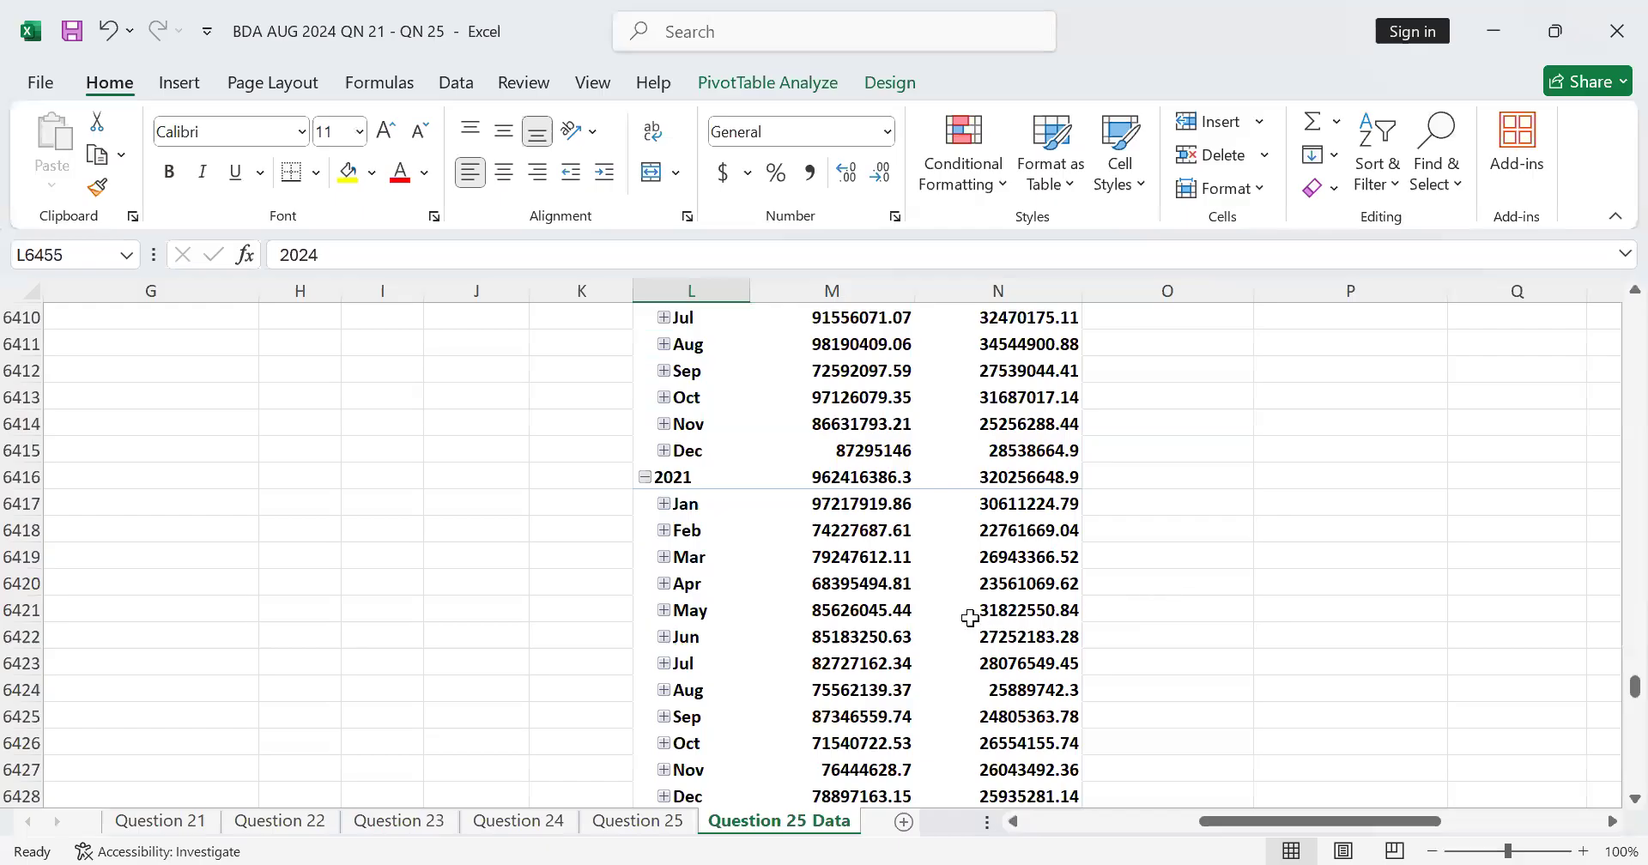
Step: Review the monthly project and admin costs for each year against the part (iii) question text
scroll(970, 618, "up", 5)
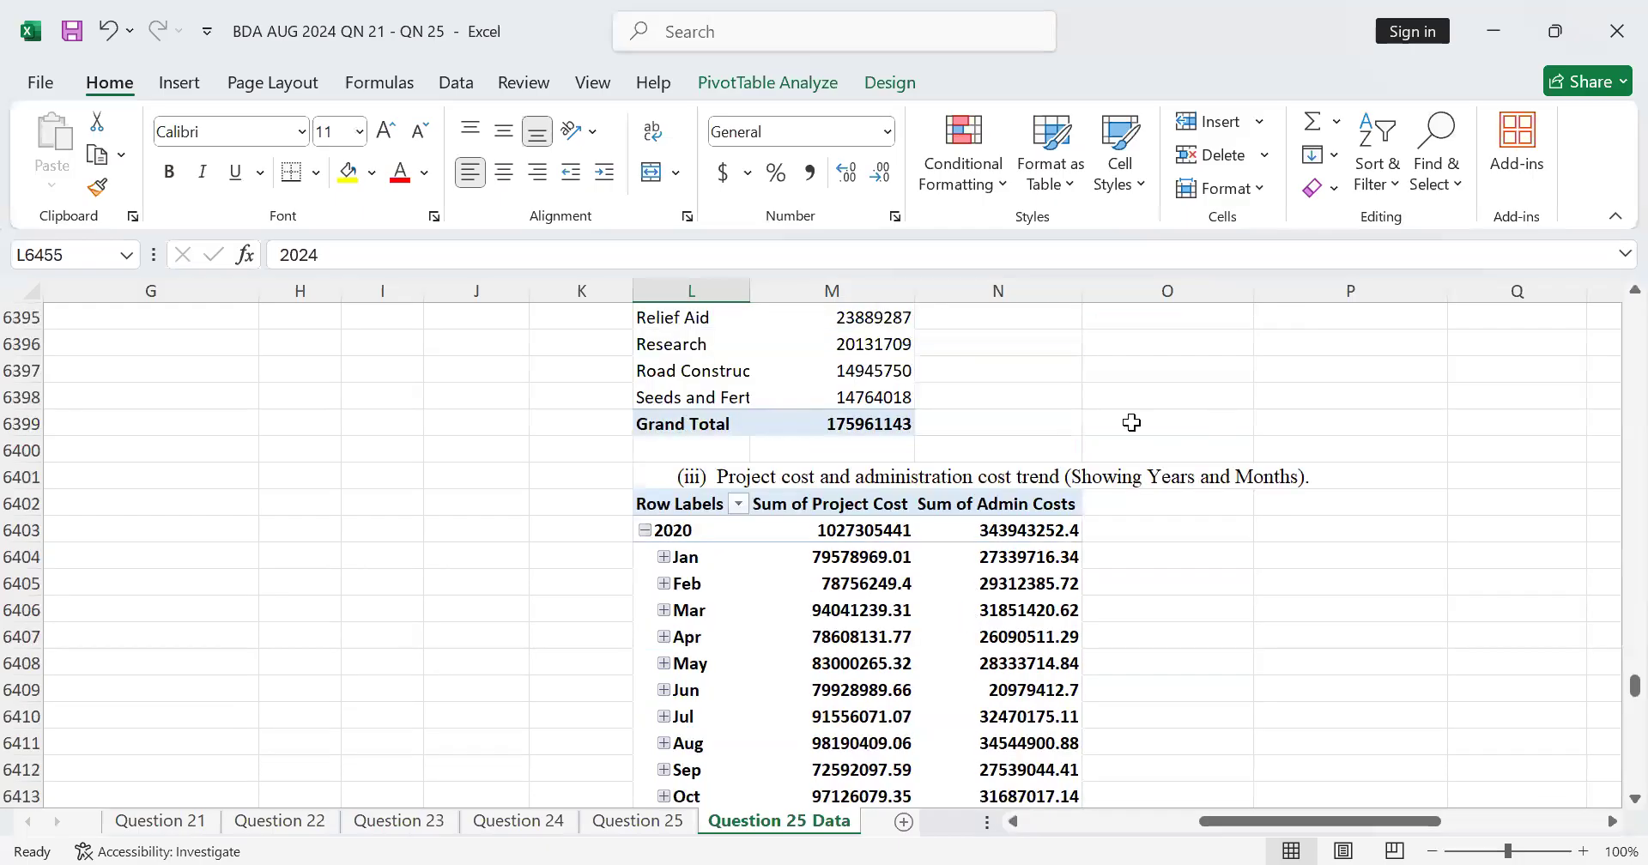
scroll(695, 610, "down", 3)
scroll(703, 591, "up", 2)
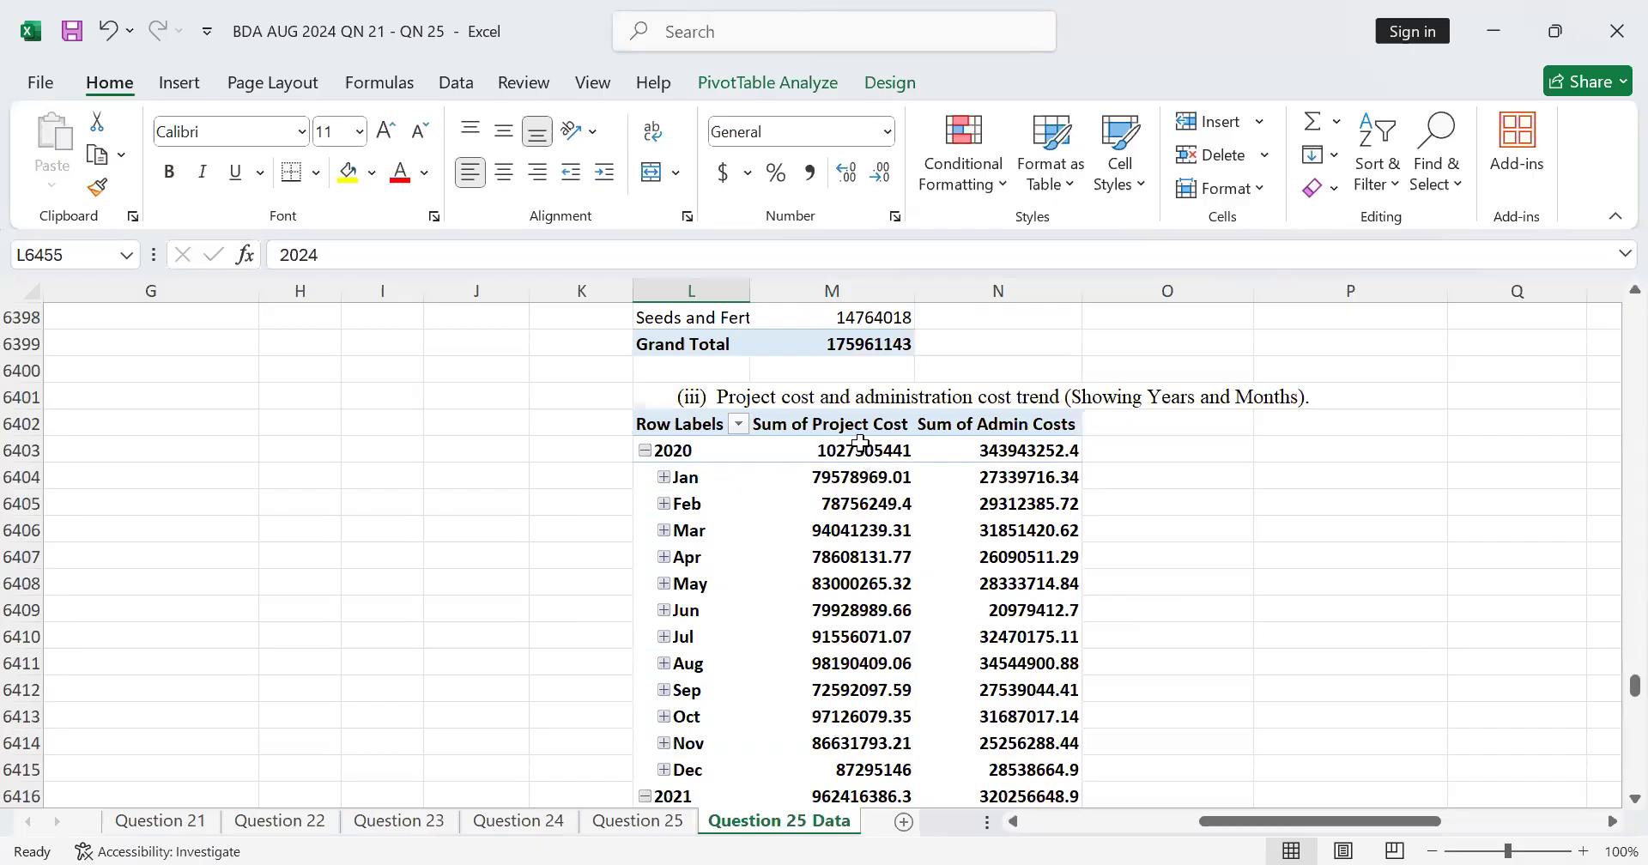
scroll(881, 446, "up", 2)
scroll(882, 455, "down", 13)
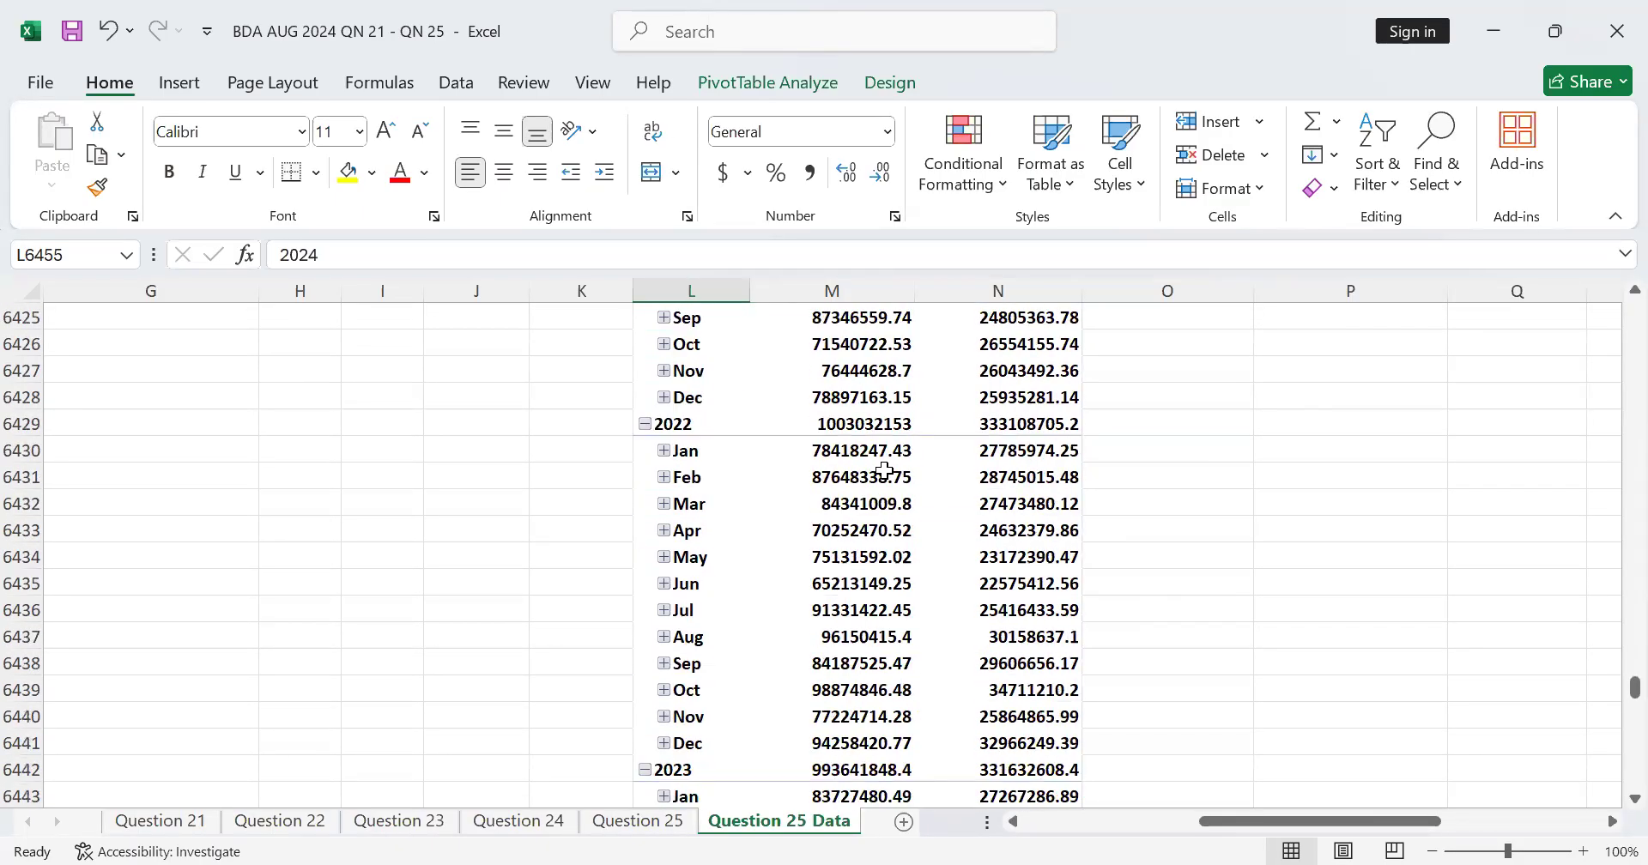
scroll(884, 472, "down", 3)
scroll(884, 471, "up", 6)
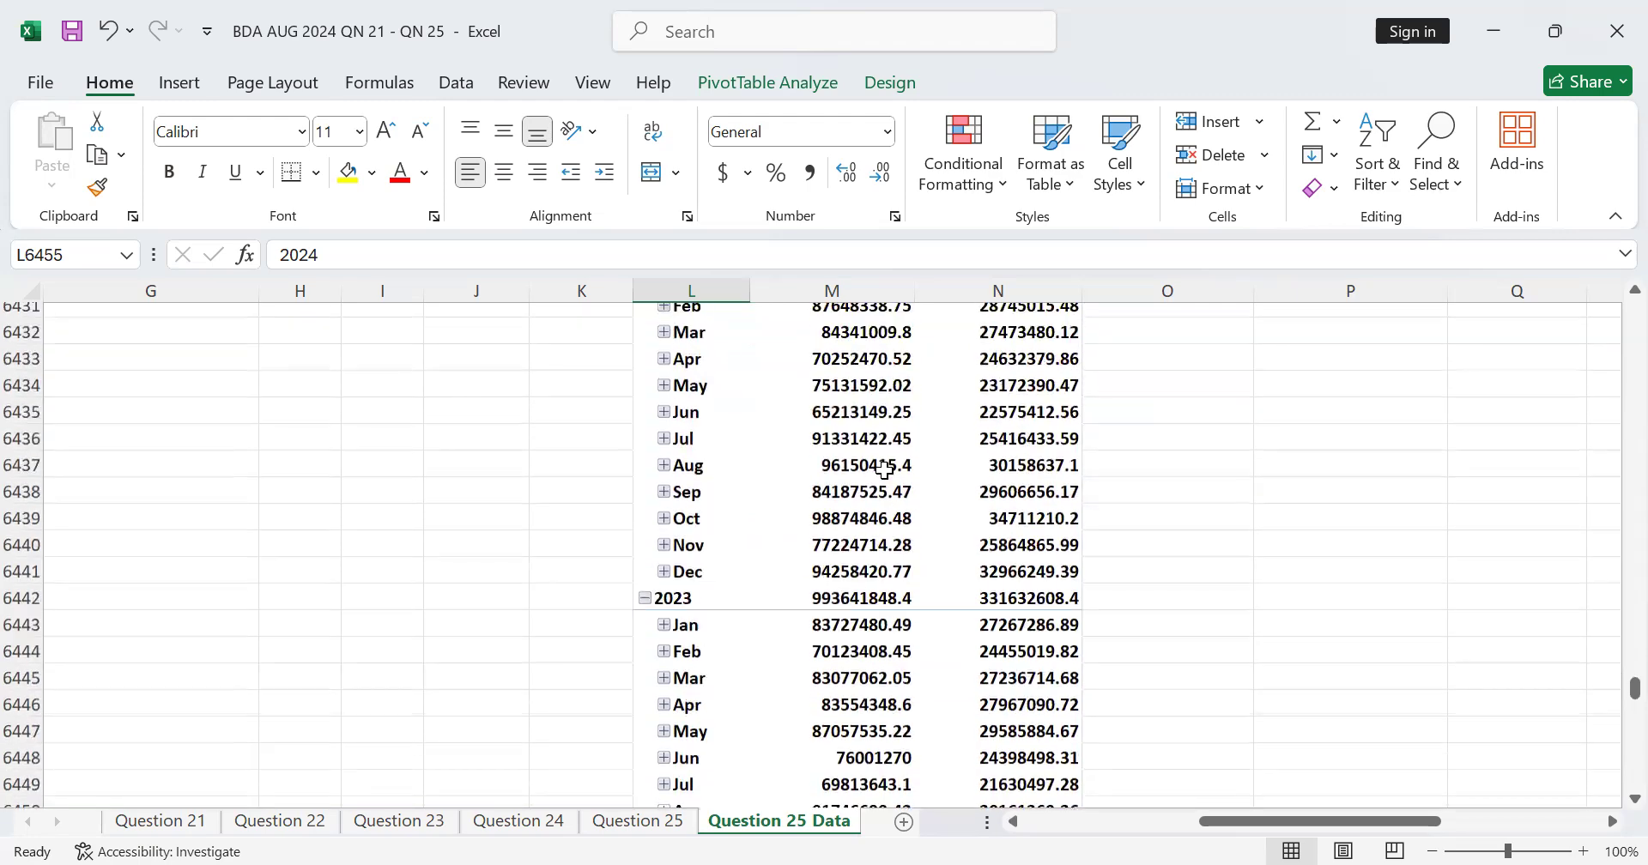
Step: Check the monthly cost trend summary and read the part (c) visualisation requirements on the Question 25 sheet
scroll(884, 471, "up", 4)
scroll(888, 481, "down", 9)
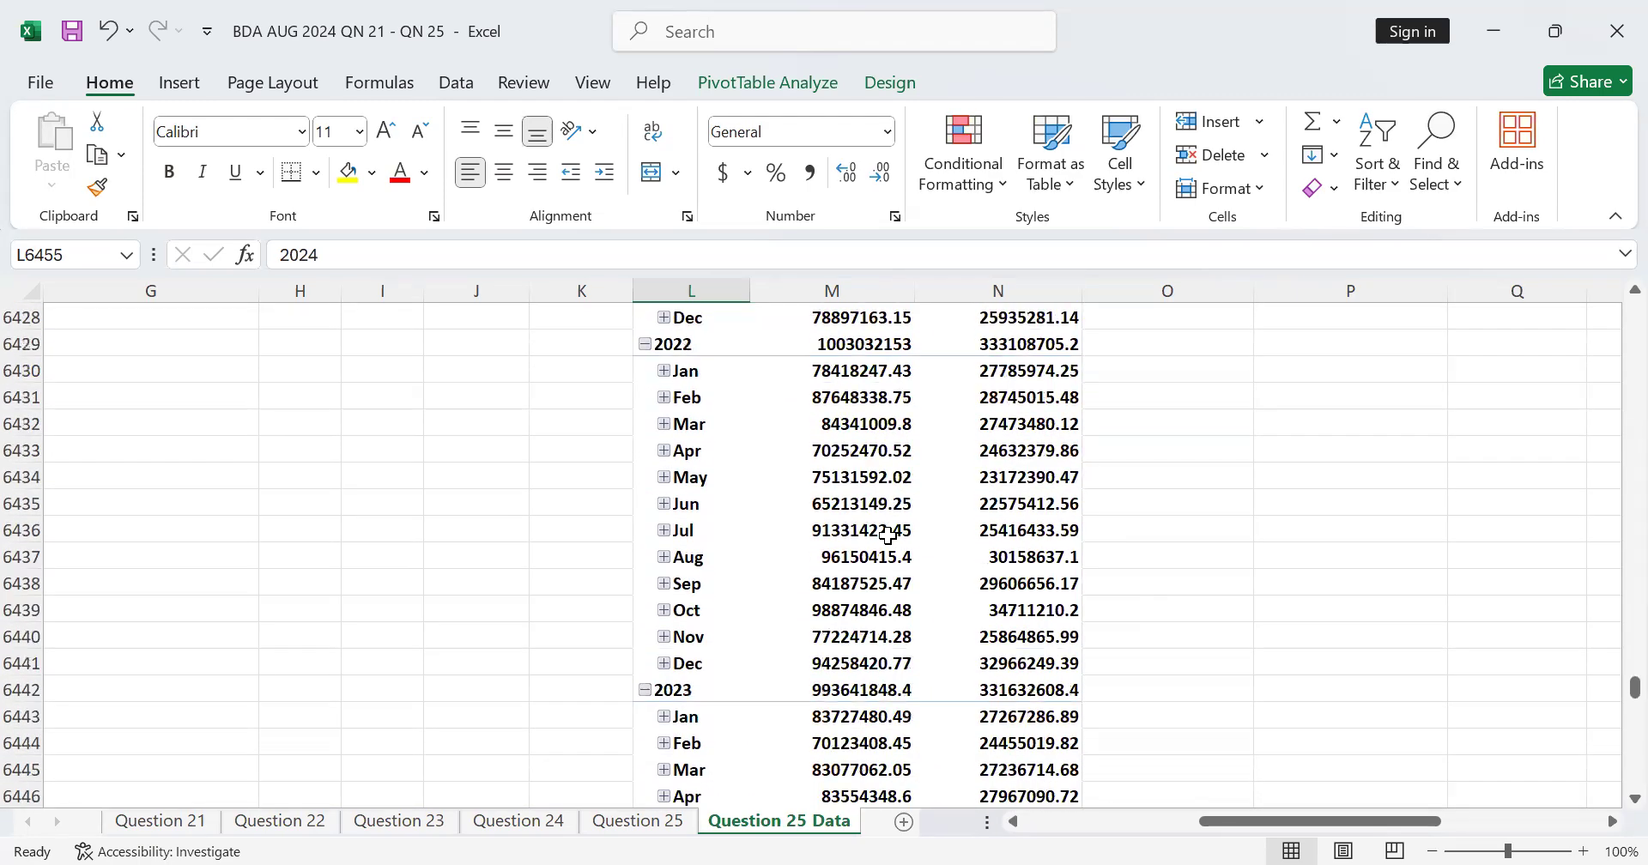
scroll(939, 589, "down", 7)
scroll(806, 673, "up", 2)
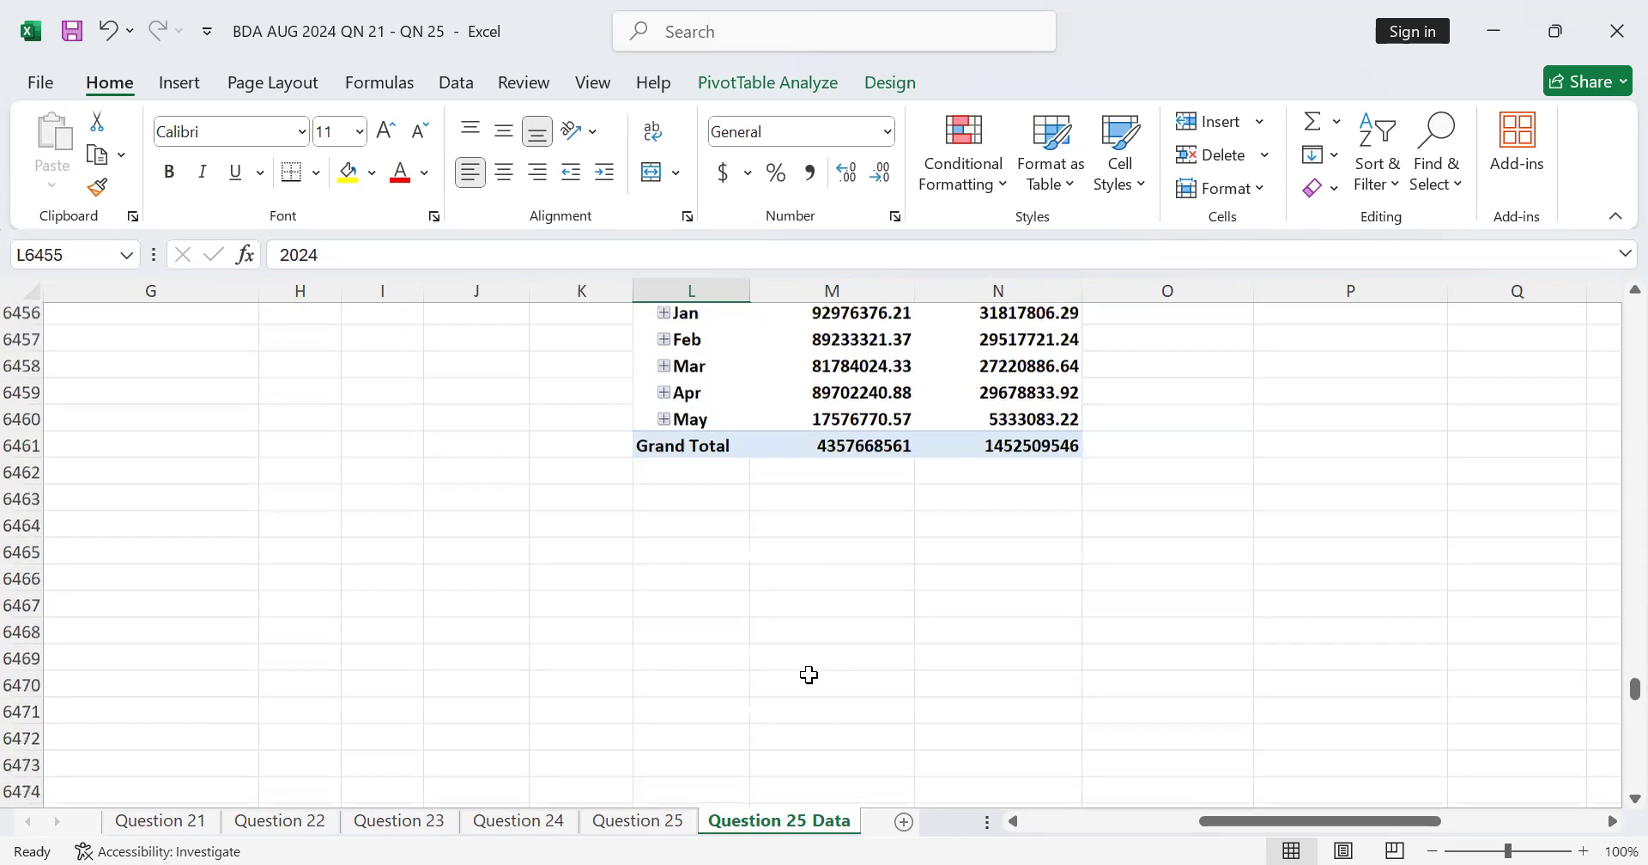
left_click(615, 821)
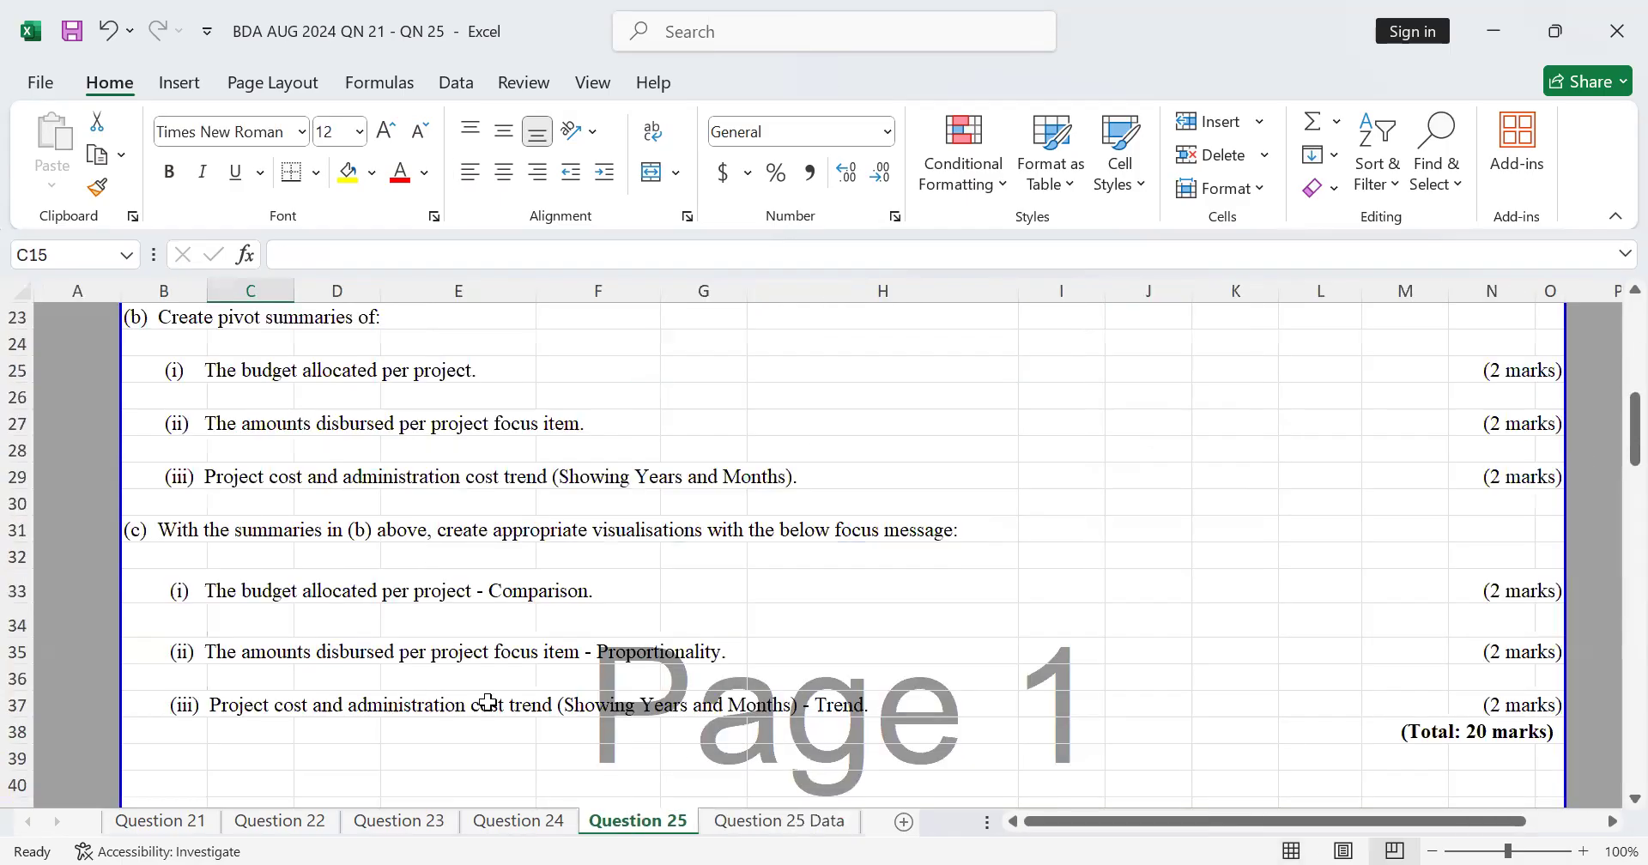
scroll(1479, 735, "down", 1)
scroll(647, 596, "up", 2)
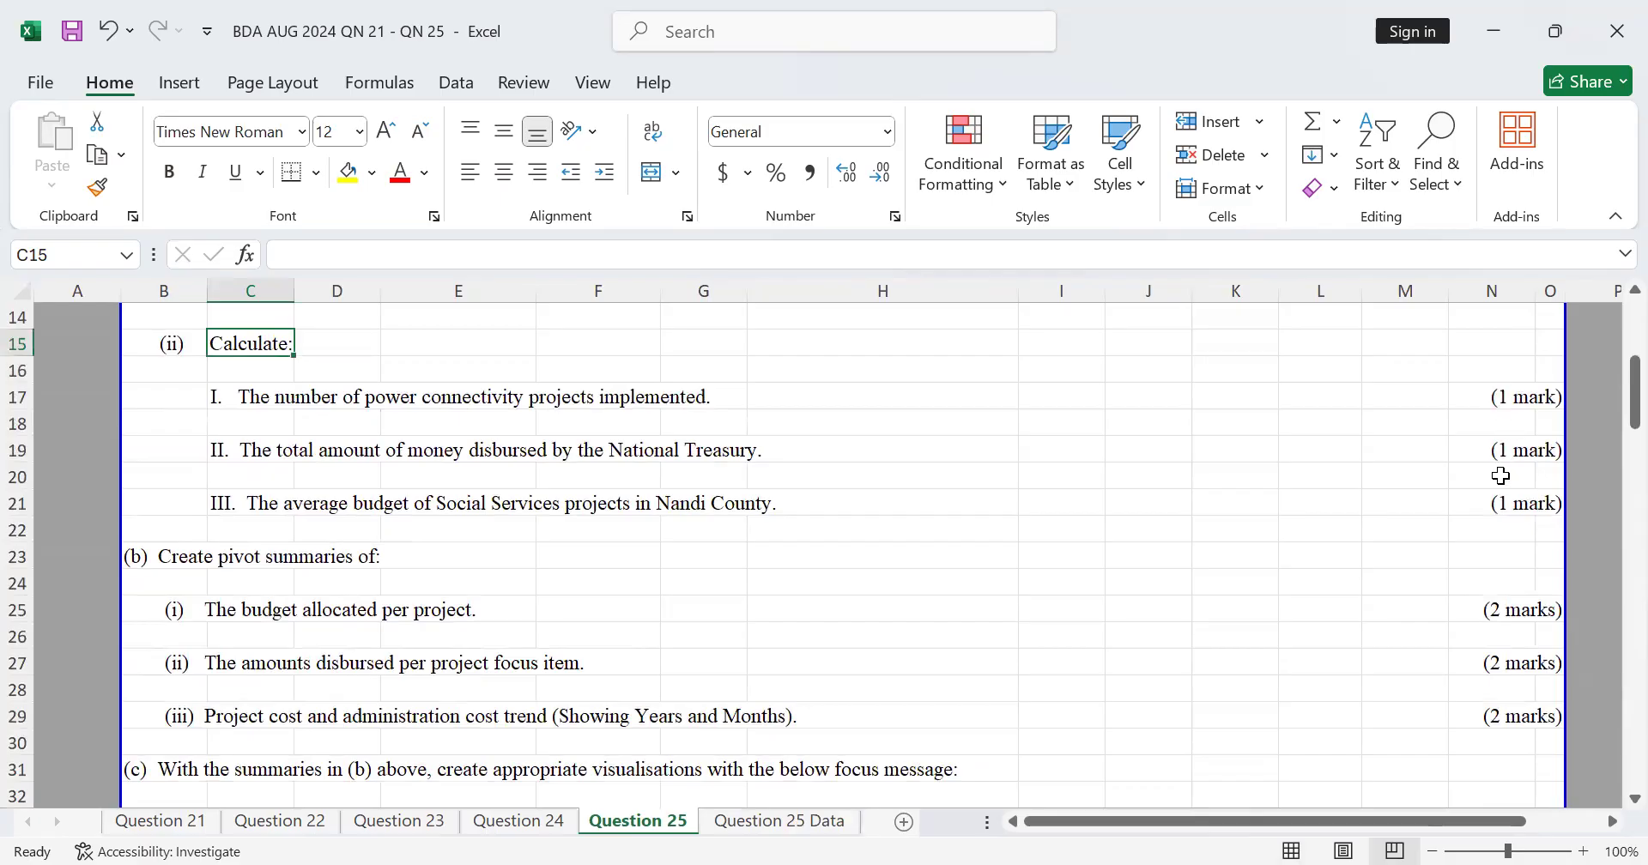
scroll(1502, 605, "down", 2)
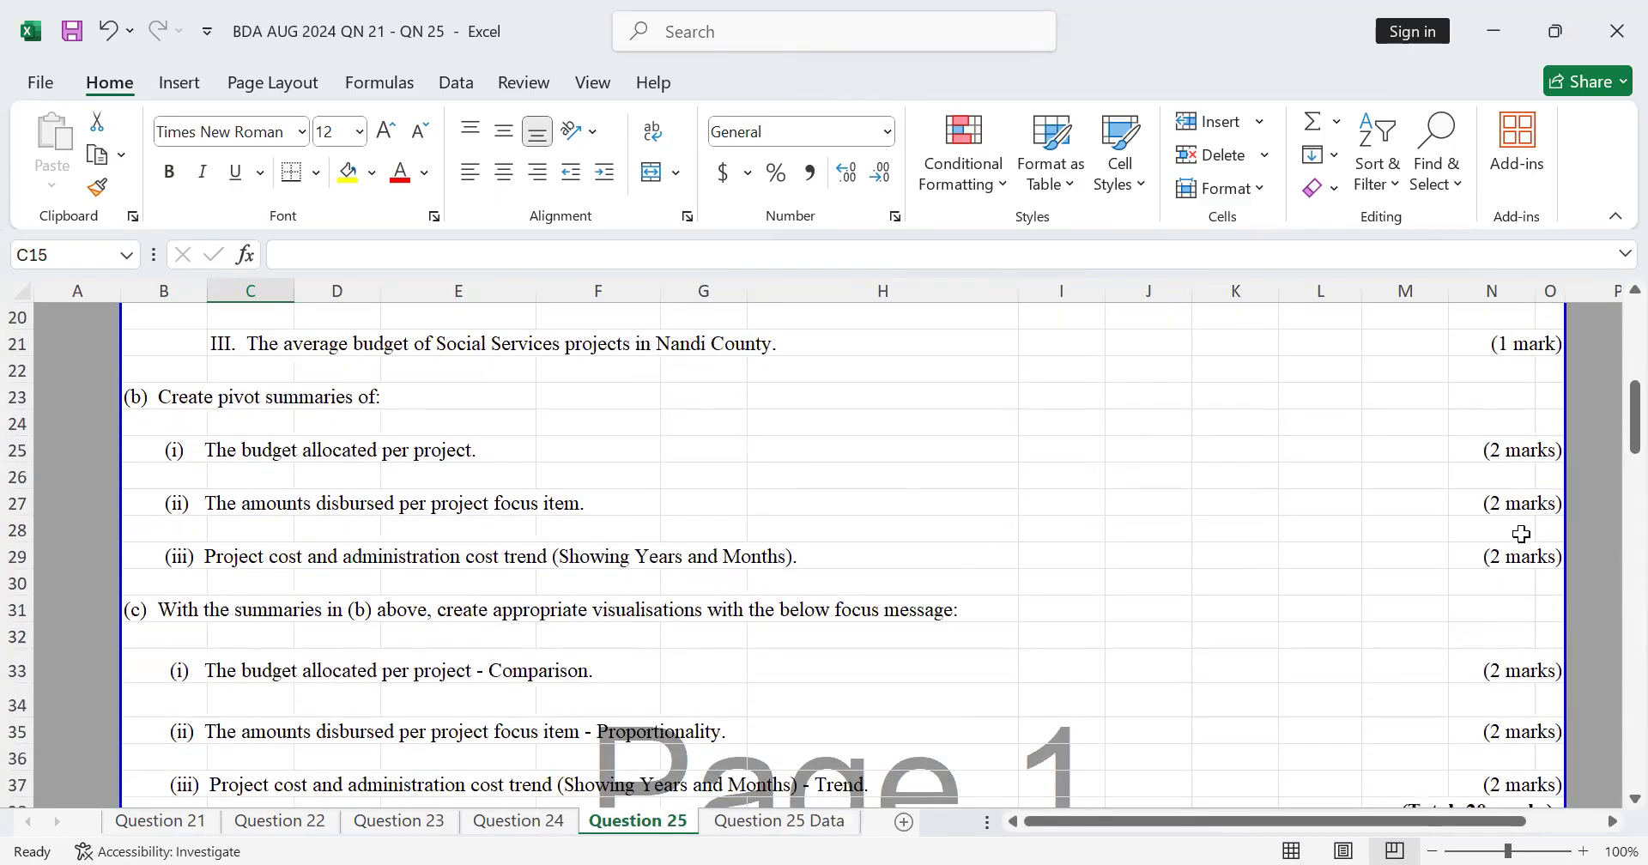
scroll(891, 708, "down", 2)
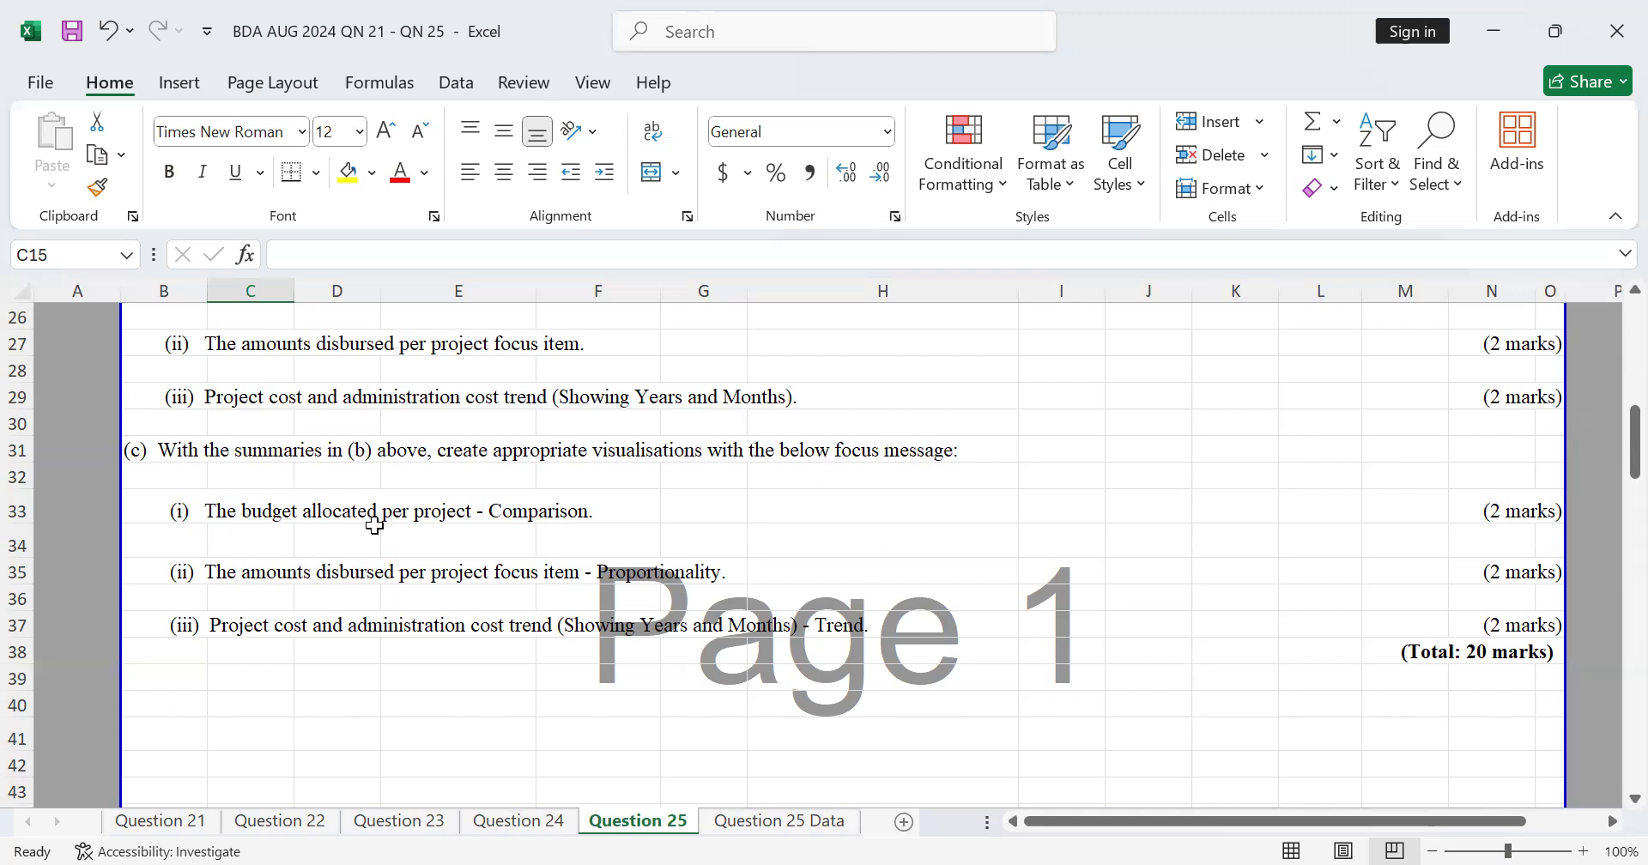
scroll(381, 526, "up", 1)
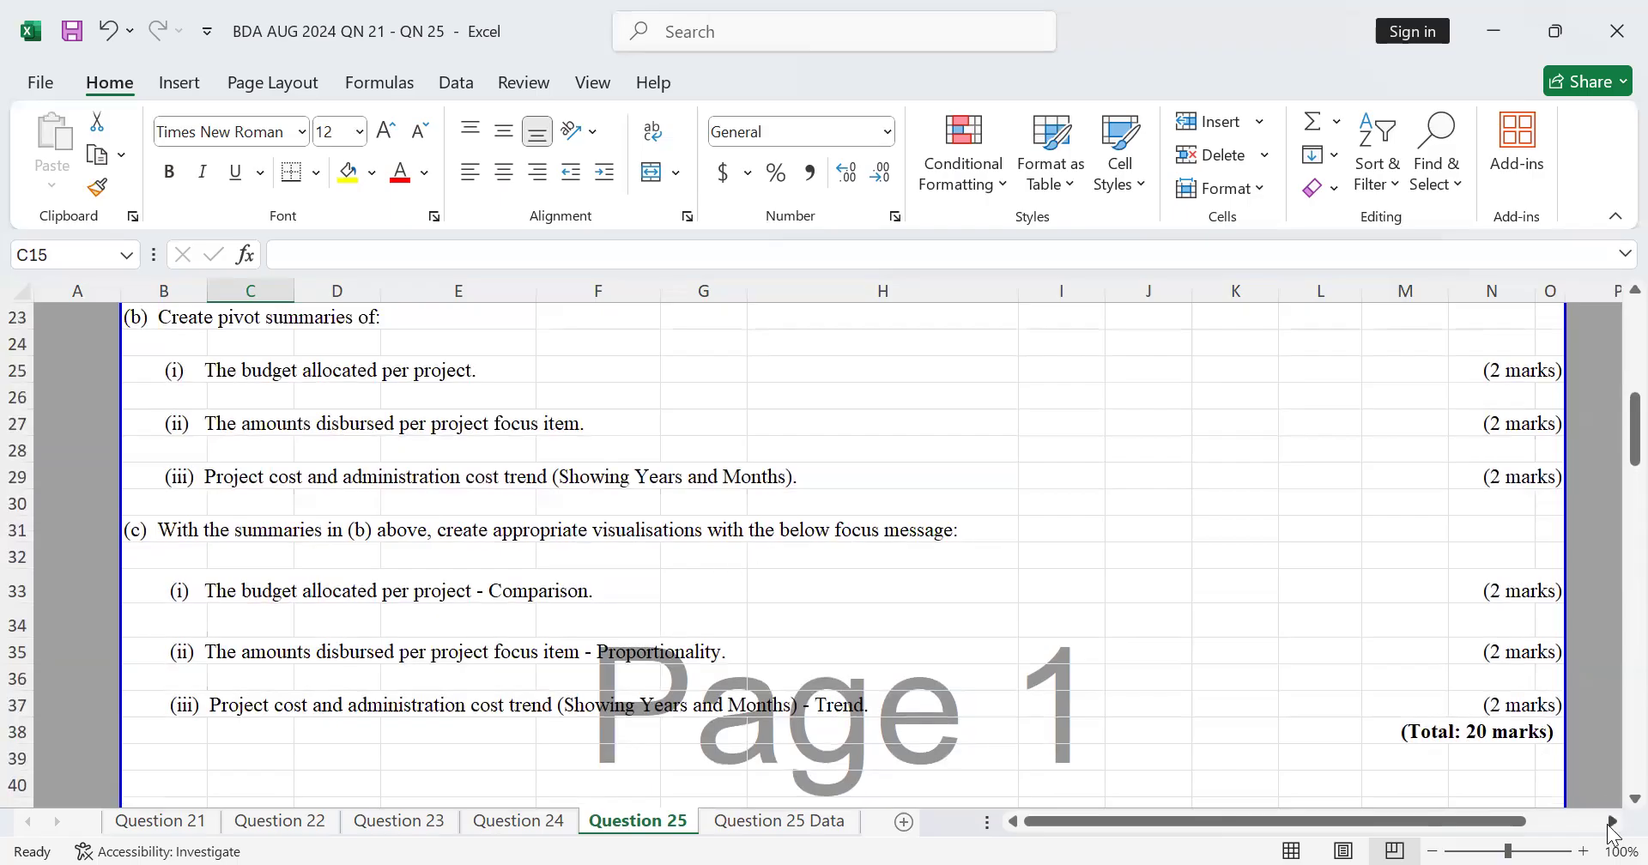
scroll(650, 456, "down", 5)
scroll(650, 460, "up", 6)
scroll(654, 462, "down", 3)
scroll(1497, 672, "up", 2)
scroll(1416, 678, "down", 3)
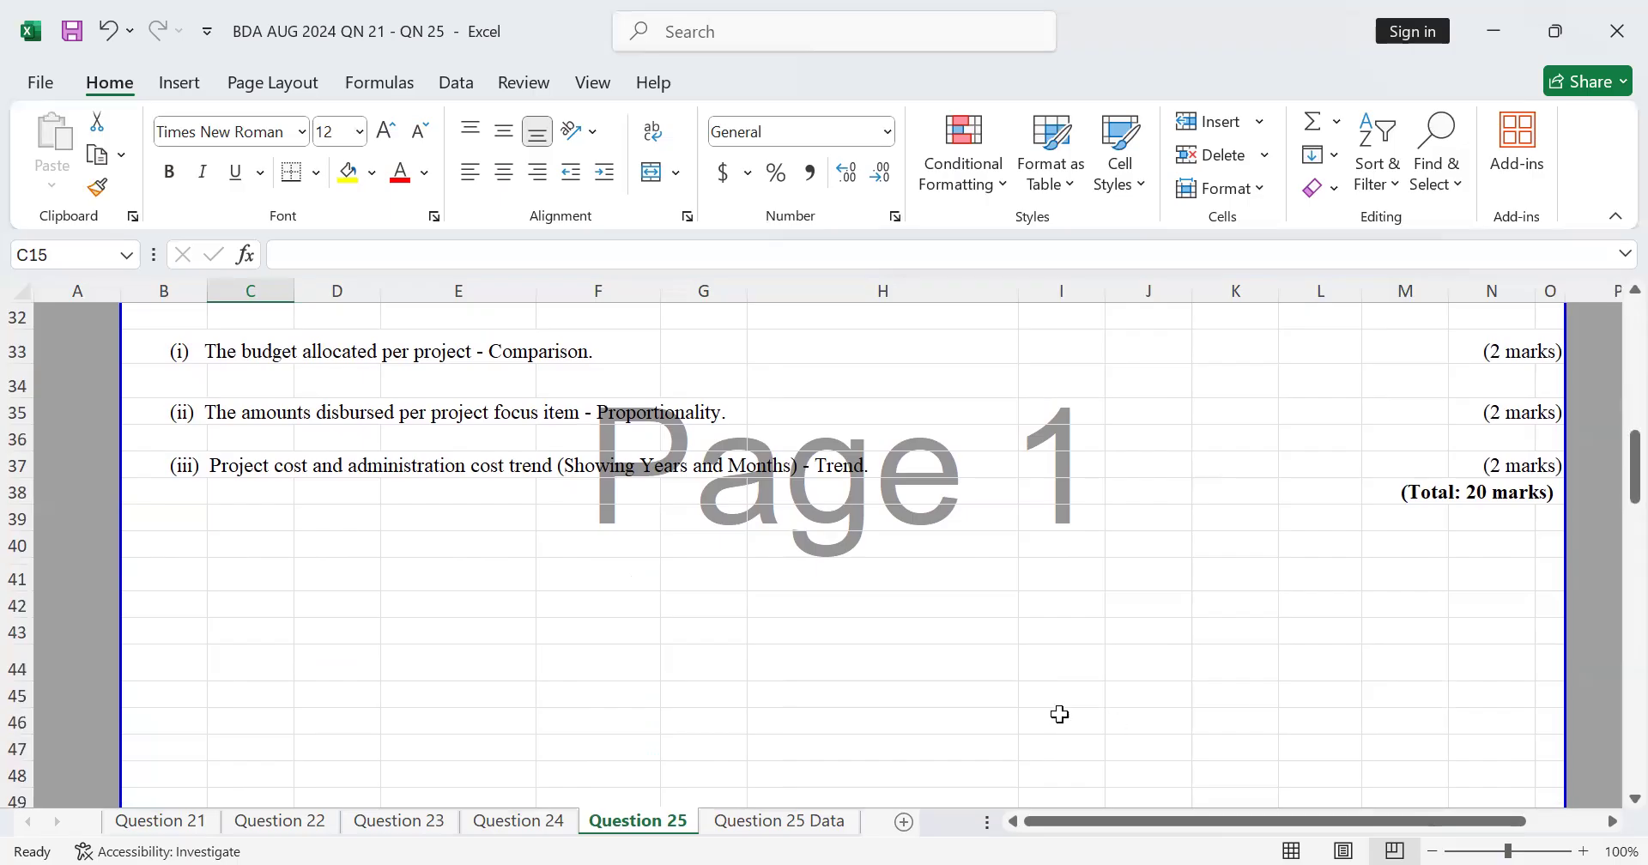
Step: Link cell P6376 of the Question 25 Data sheet to the part (c) heading on the Question 25 sheet
left_click(819, 826)
scroll(1367, 589, "up", 5)
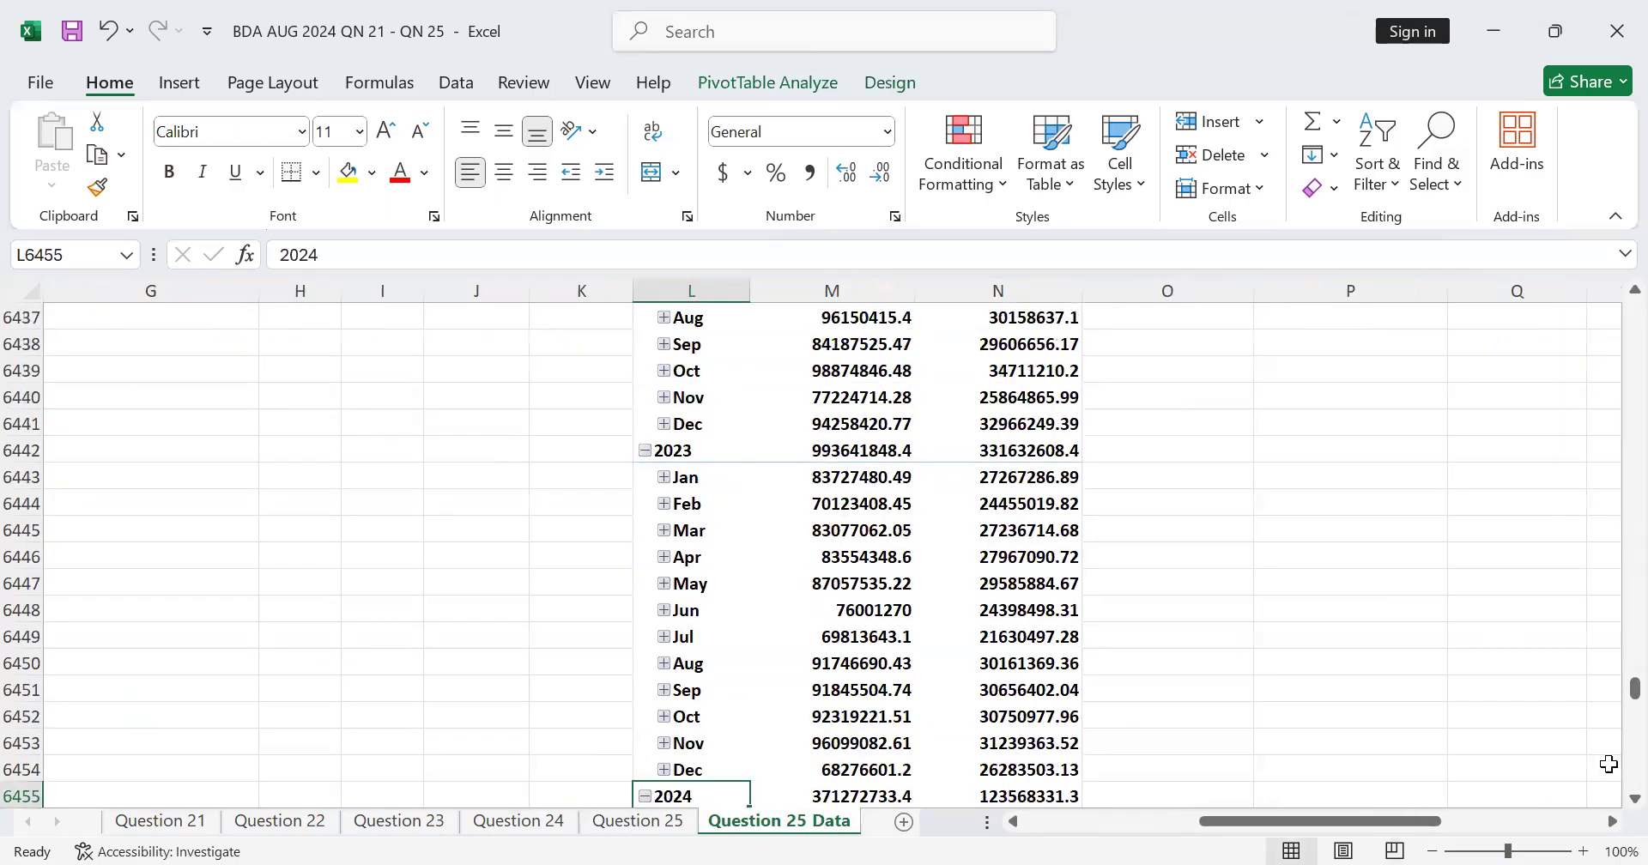
left_click(1612, 821)
left_click(1612, 822)
left_click(1612, 821)
scroll(1167, 539, "up", 10)
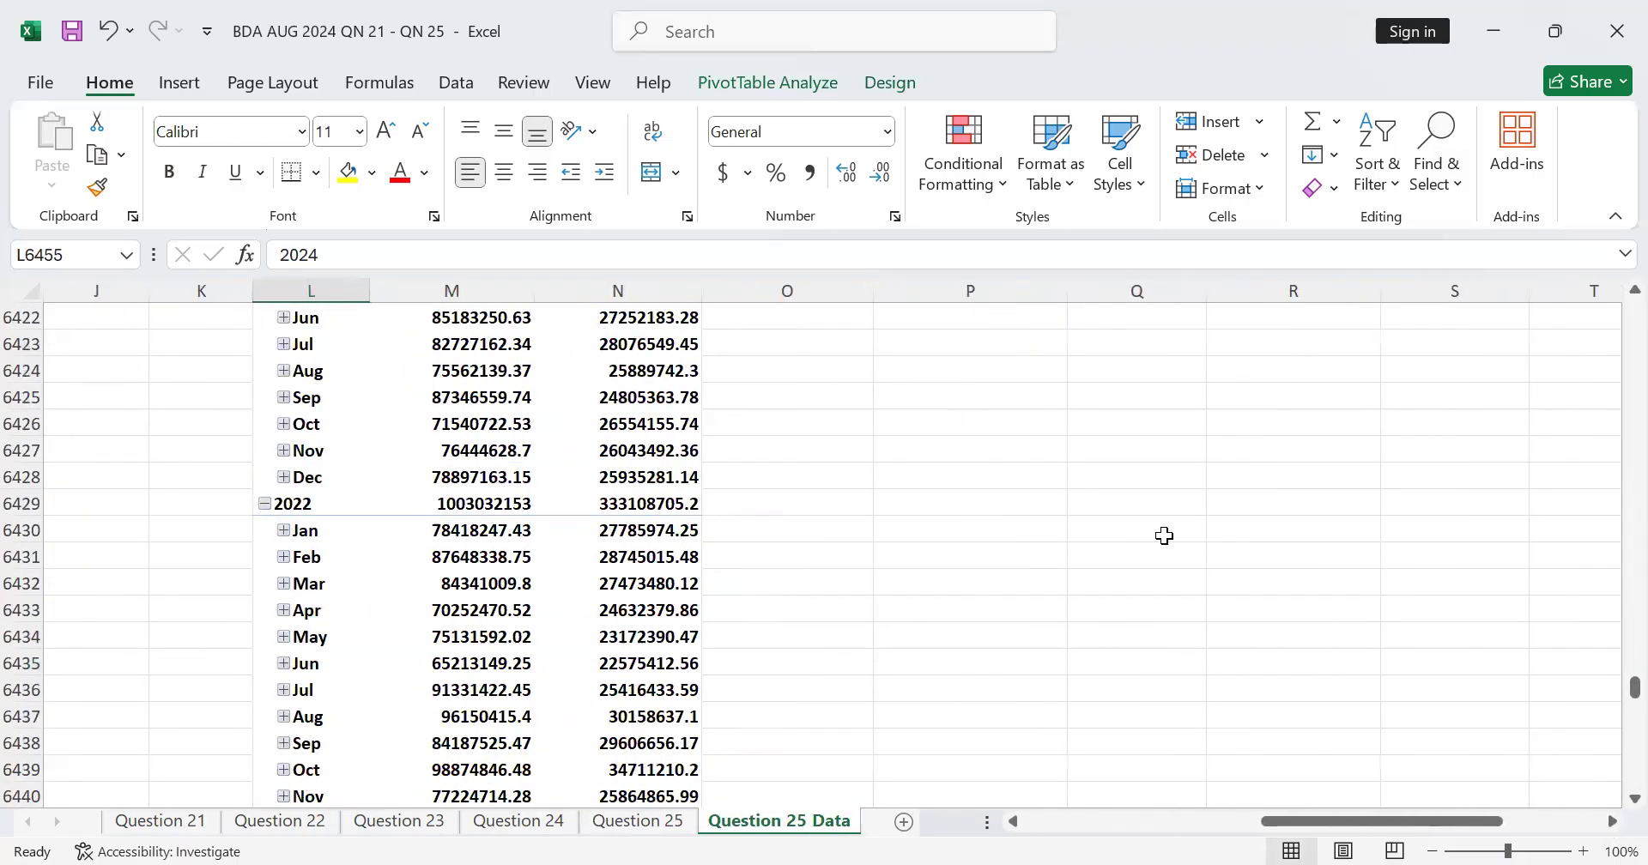
scroll(1159, 535, "up", 12)
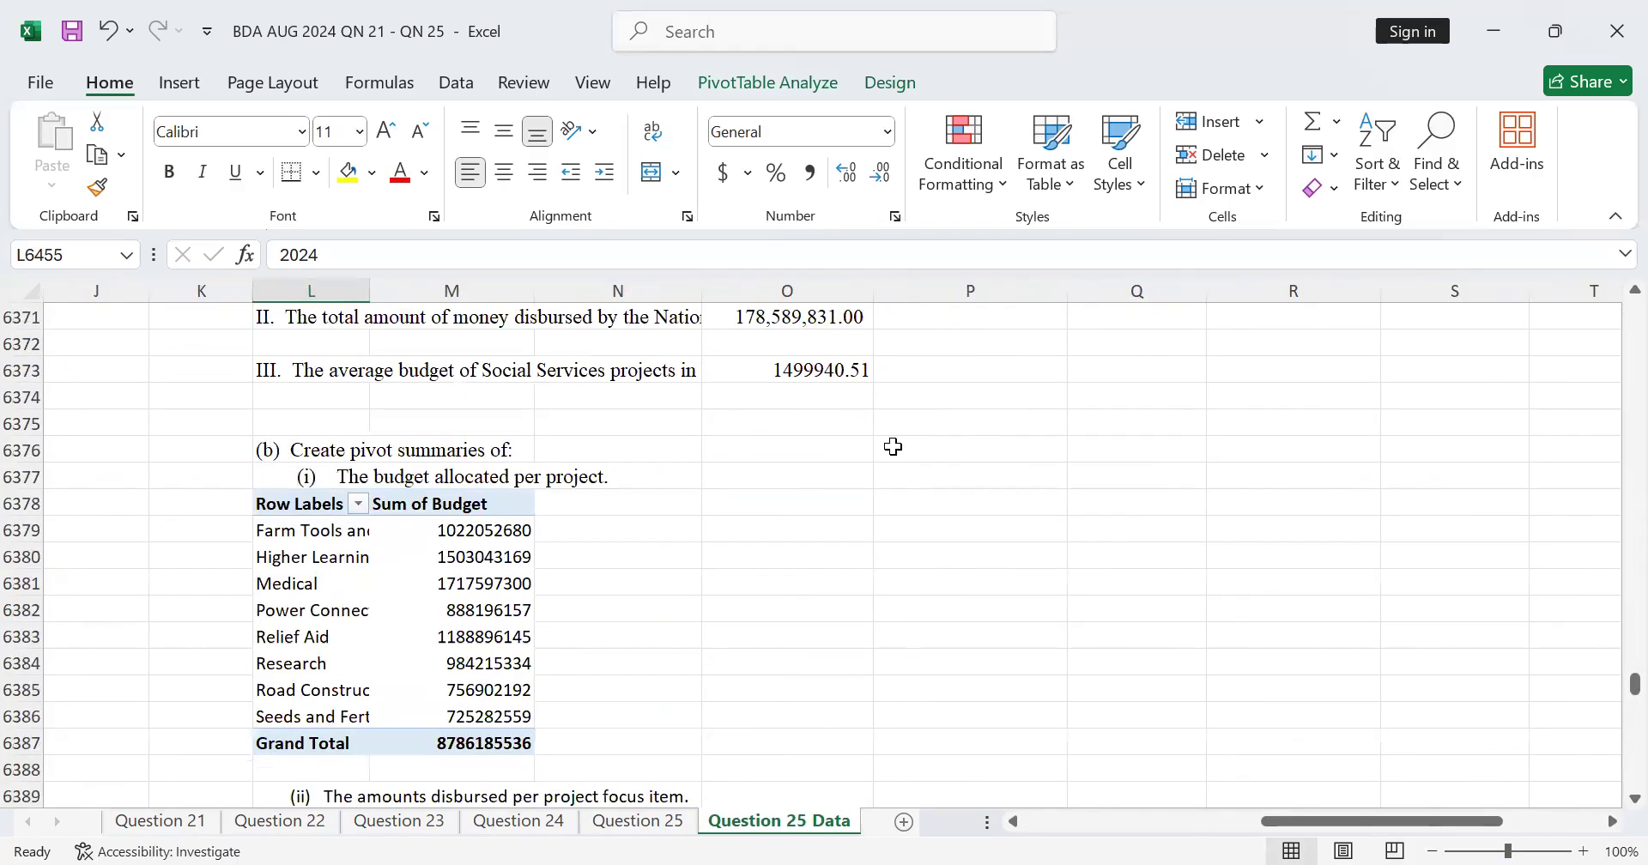
left_click(892, 445)
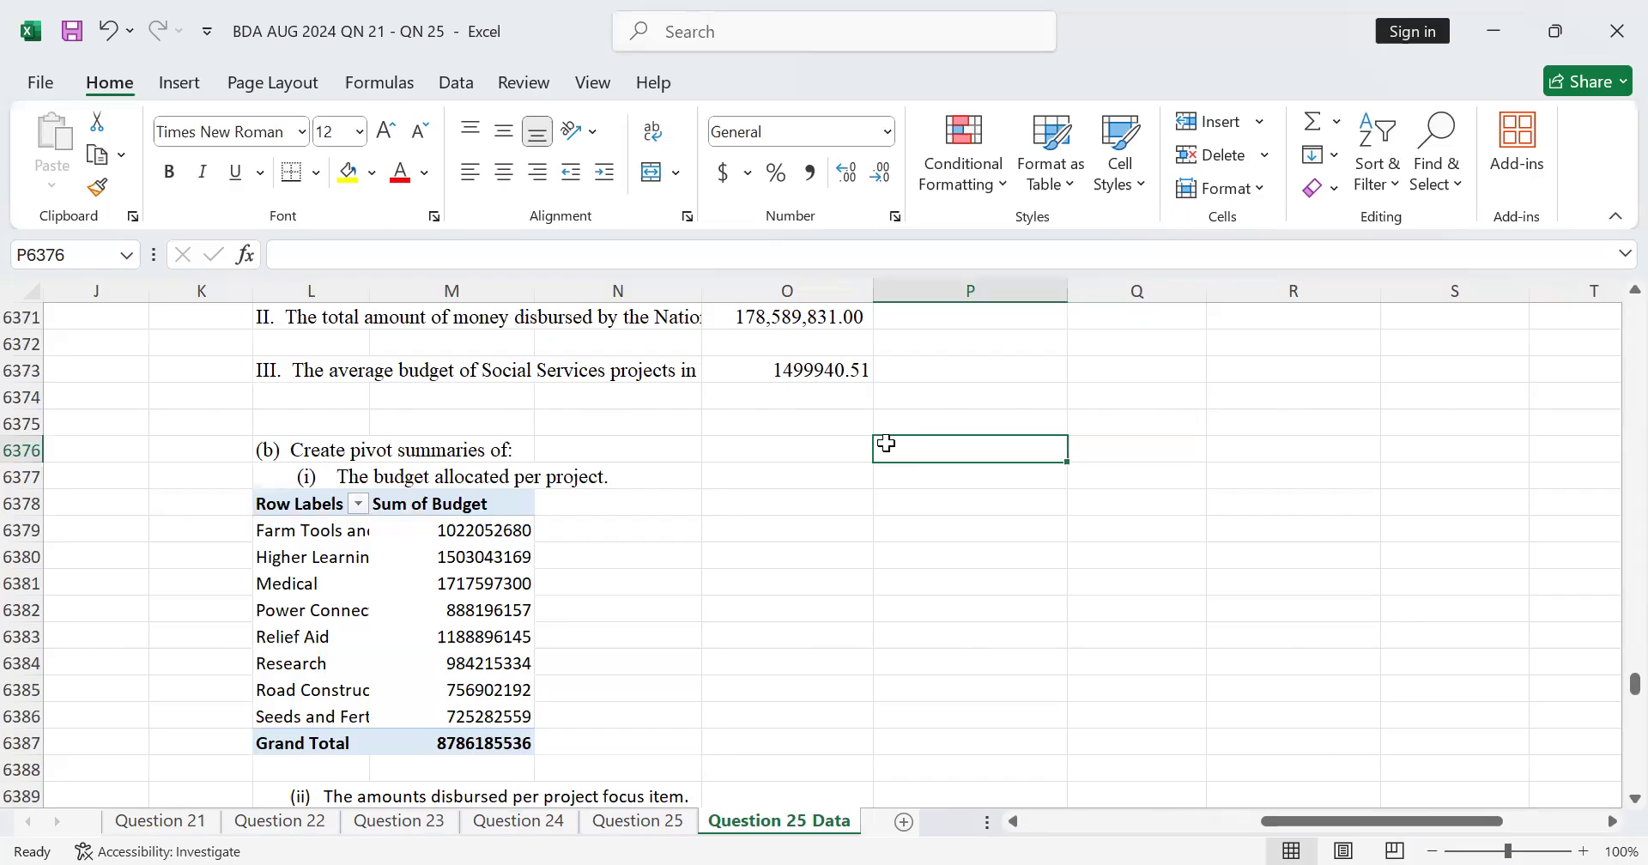
type("=")
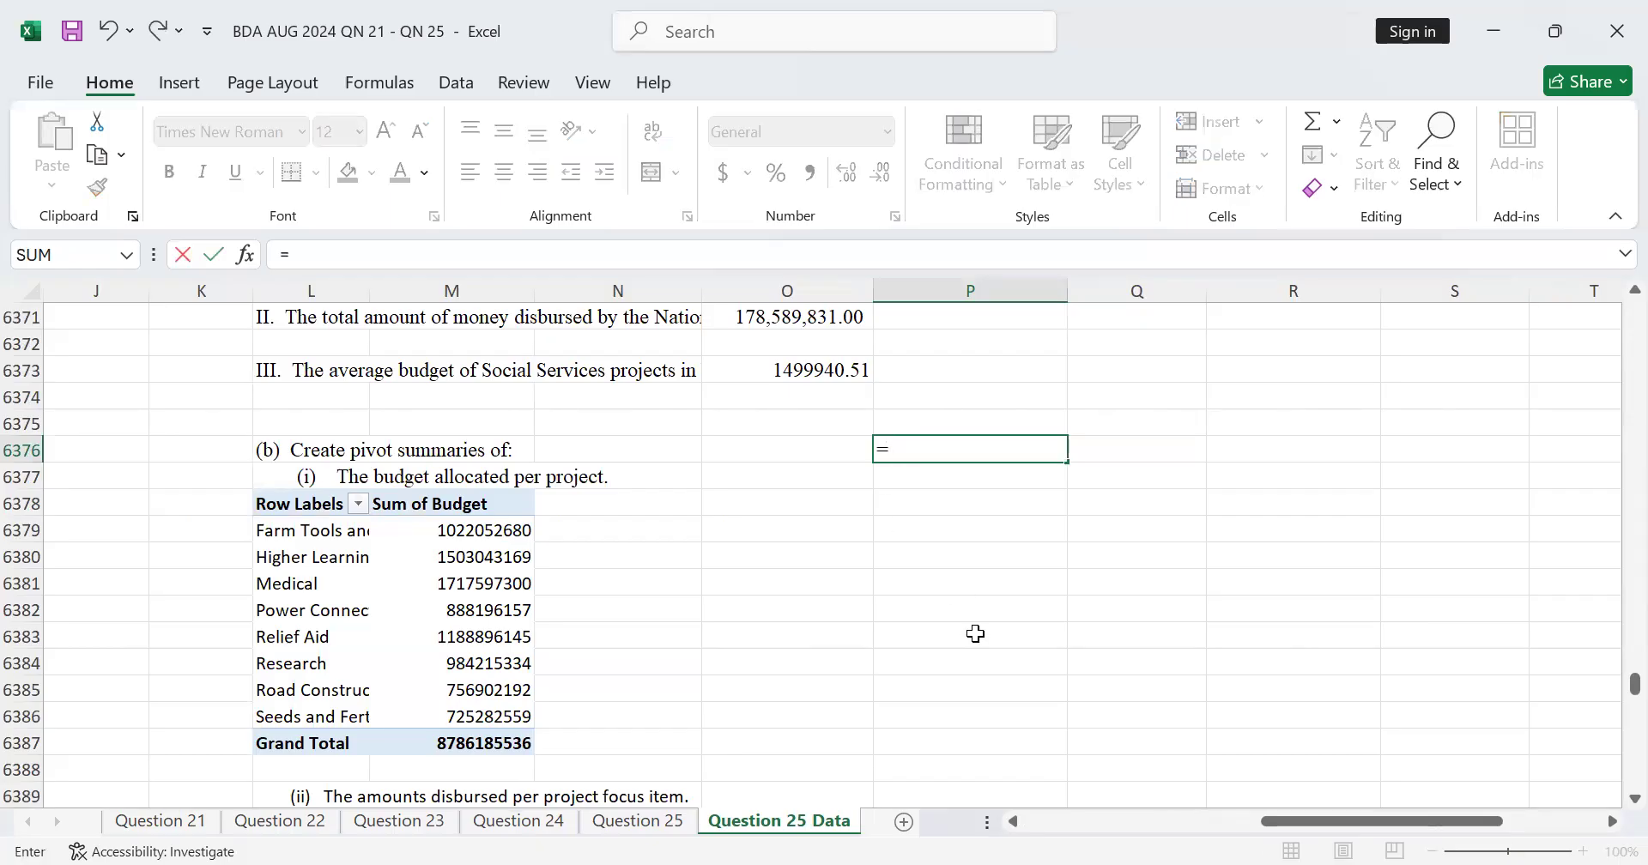
left_click(674, 832)
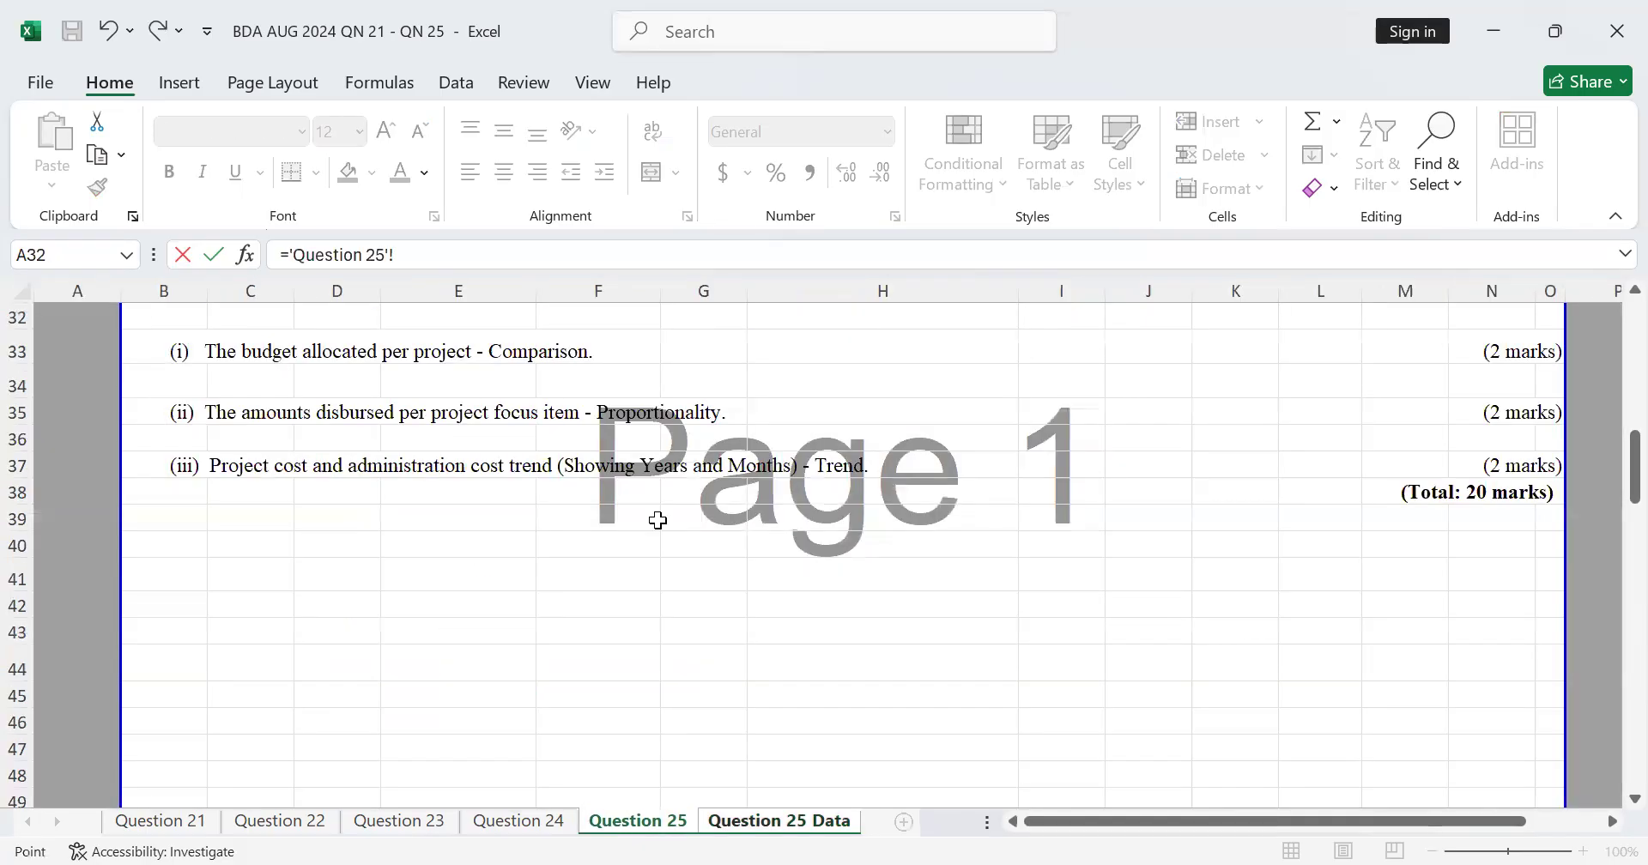
scroll(515, 498, "up", 2)
left_click(177, 455)
key("Return")
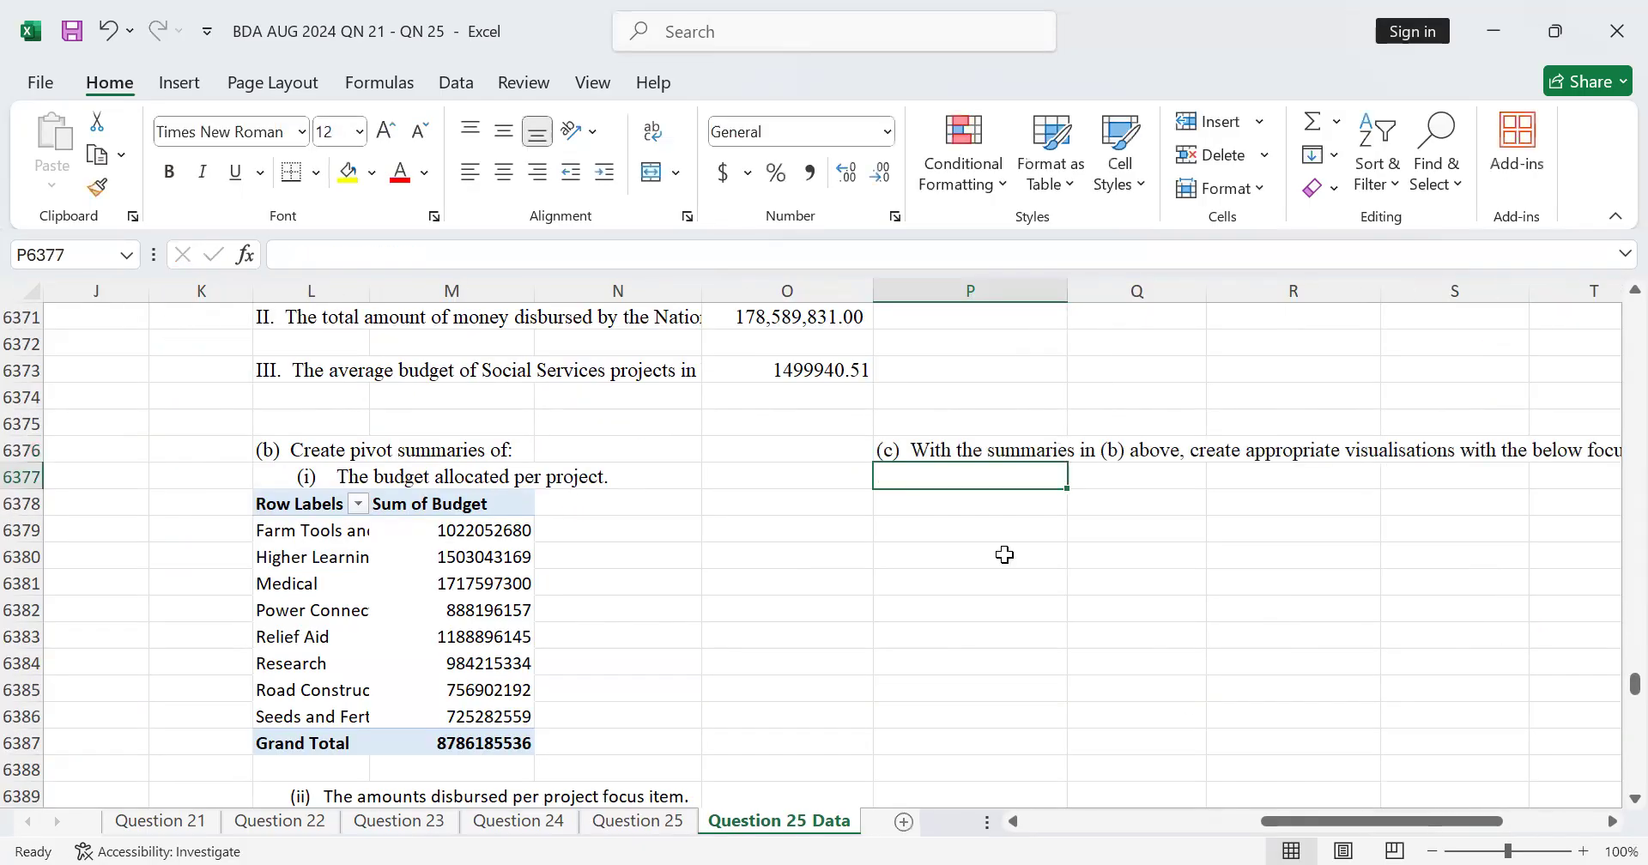
Step: Link cell P6377 to the part (c)(i) budget comparison text in cell B33 of the Question 25 sheet
type("=")
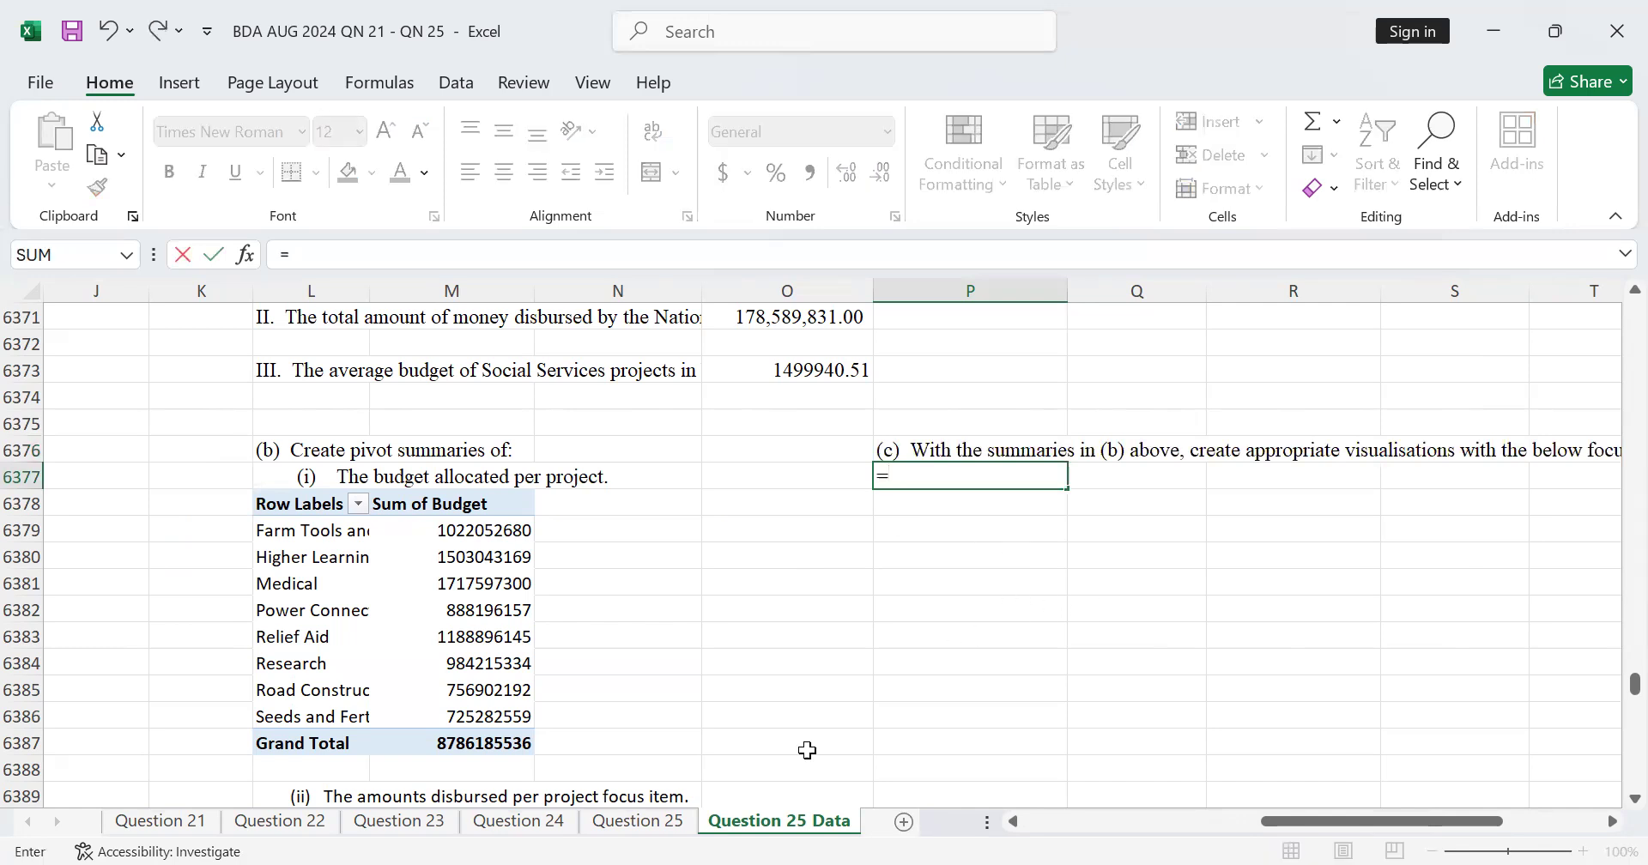
left_click(644, 820)
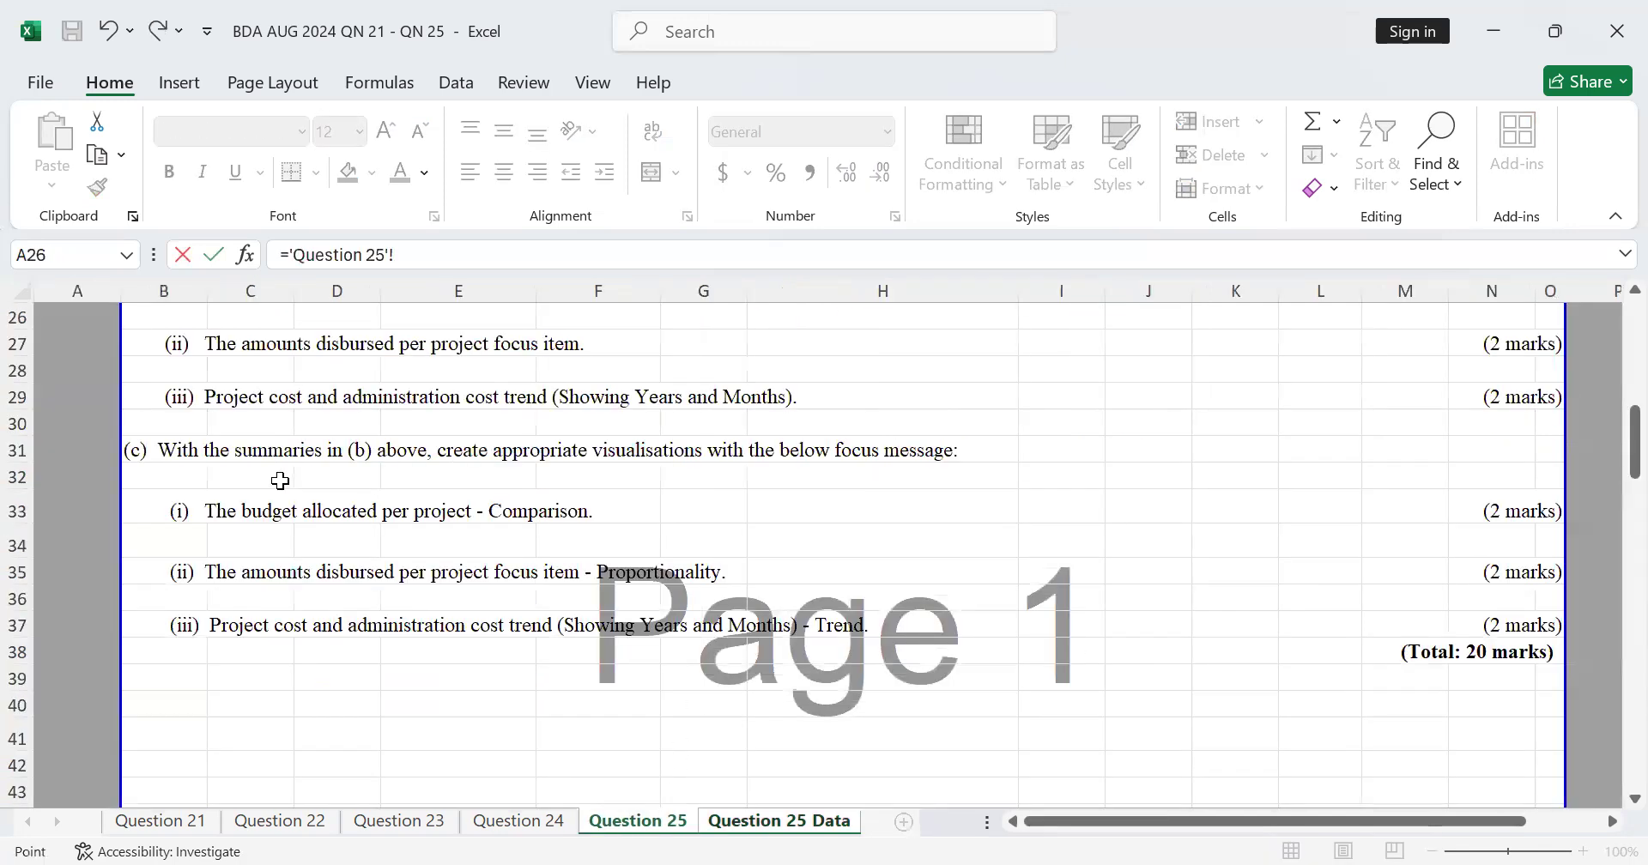
left_click(249, 506)
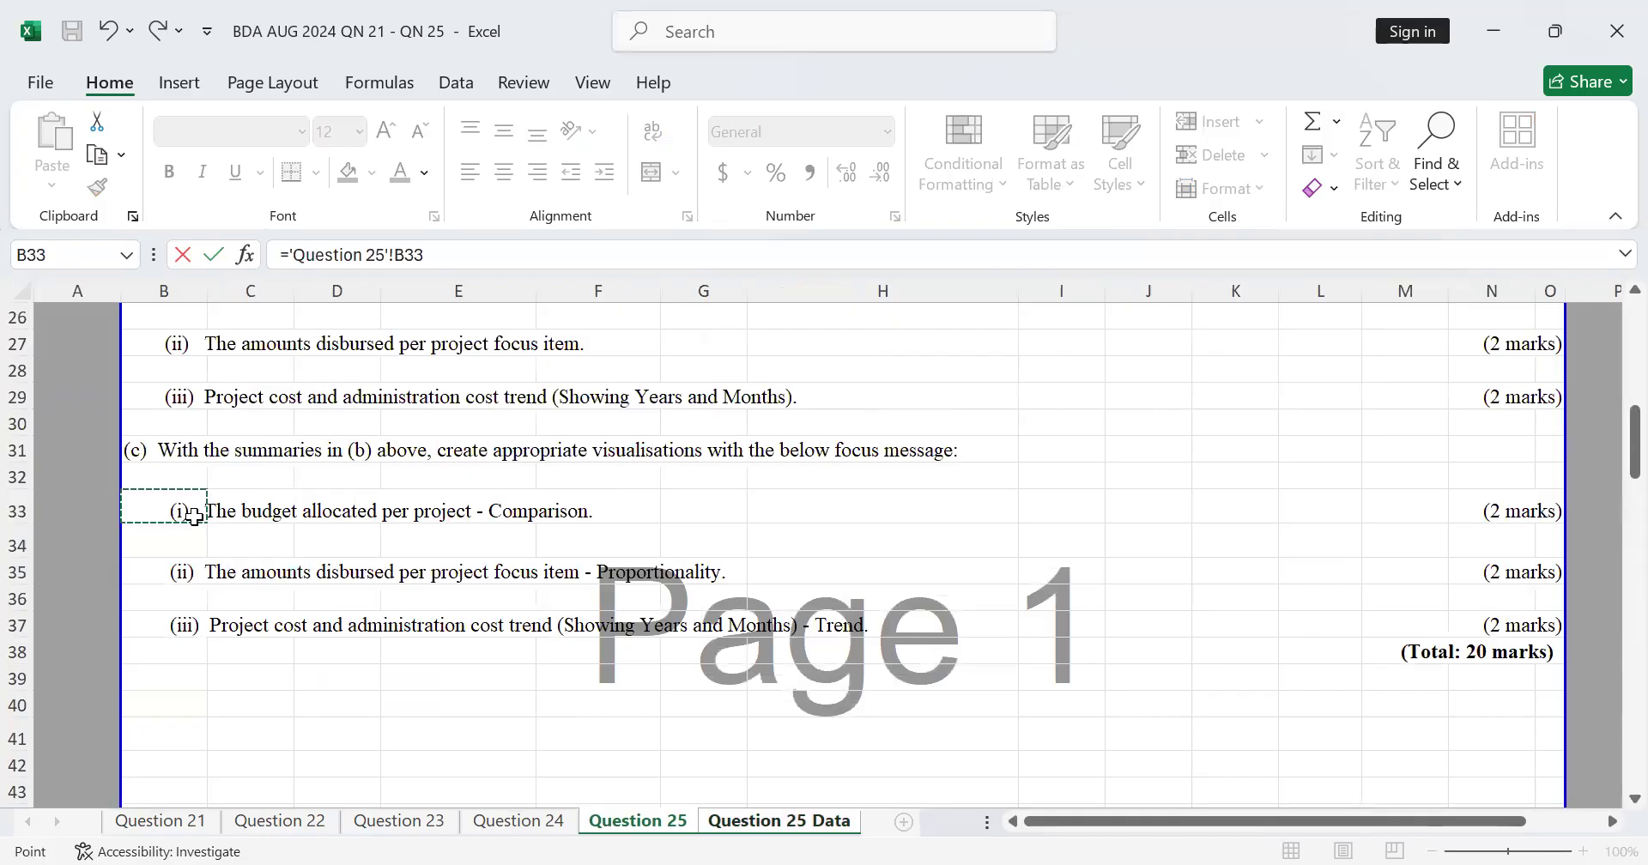
key("Return")
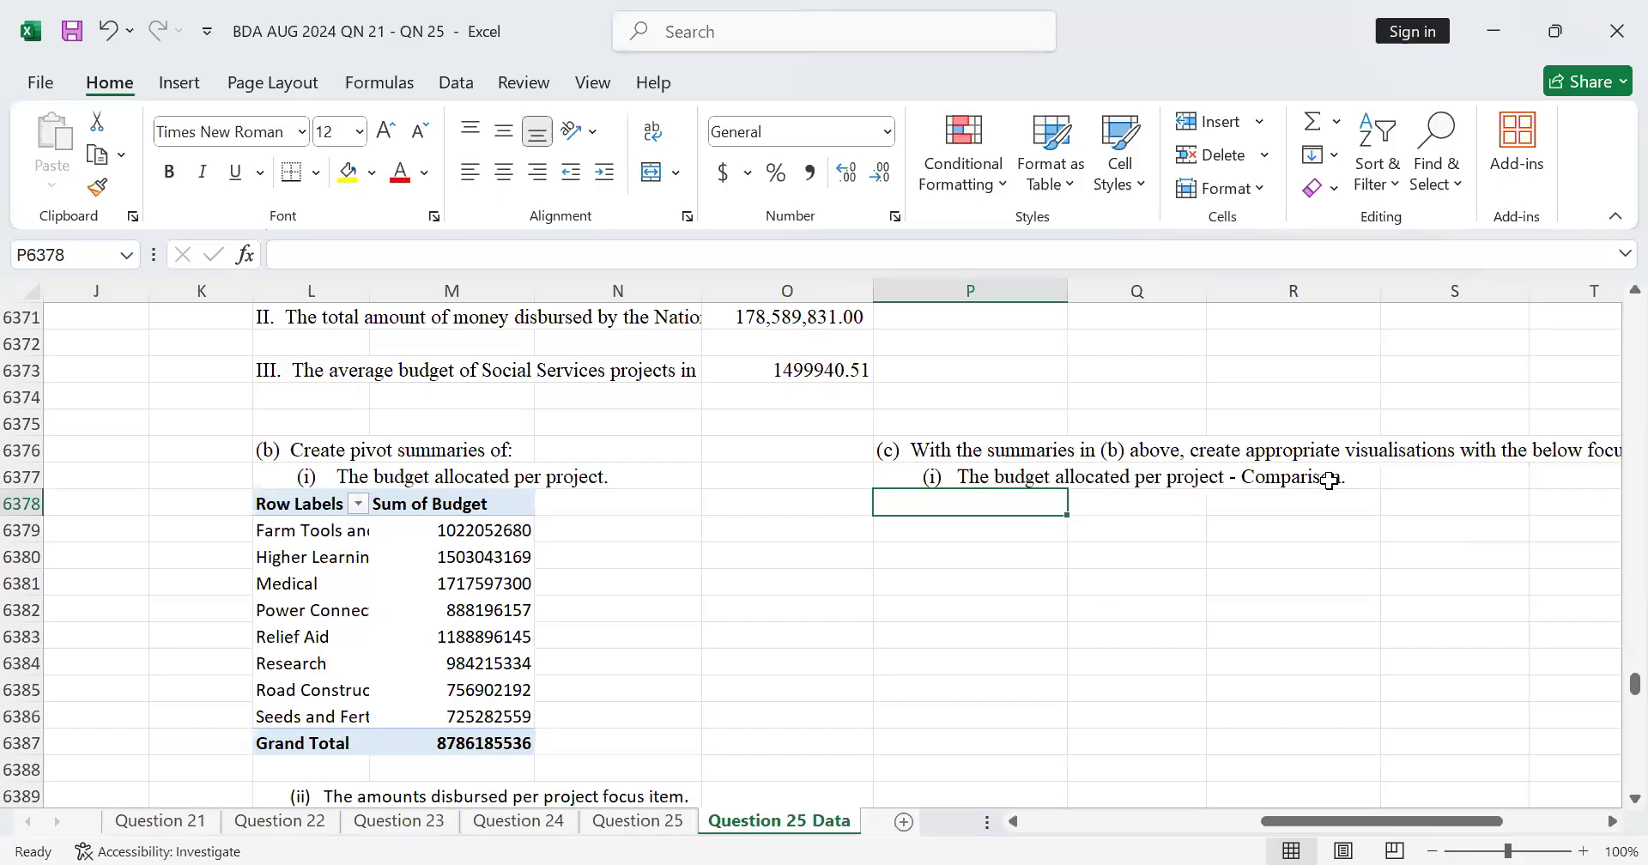
Step: Insert a Clustered Column PivotChart from the budget-per-project PivotTable in L6378:M6387
scroll(1329, 481, "down", 1)
scroll(1287, 485, "up", 1)
left_click_drag(279, 504, 472, 745)
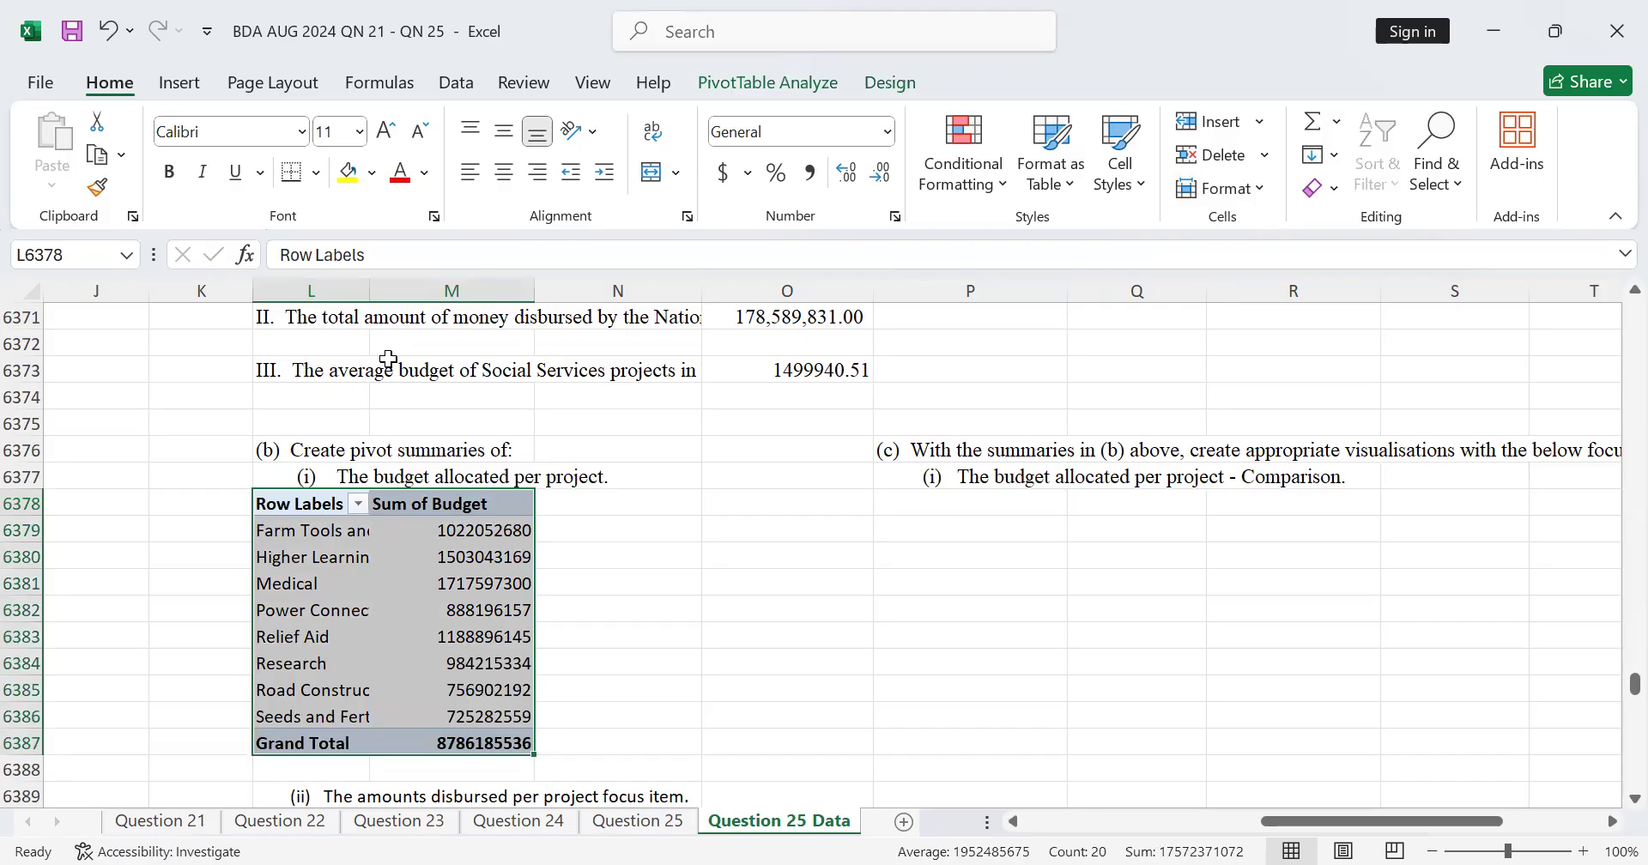
left_click(180, 83)
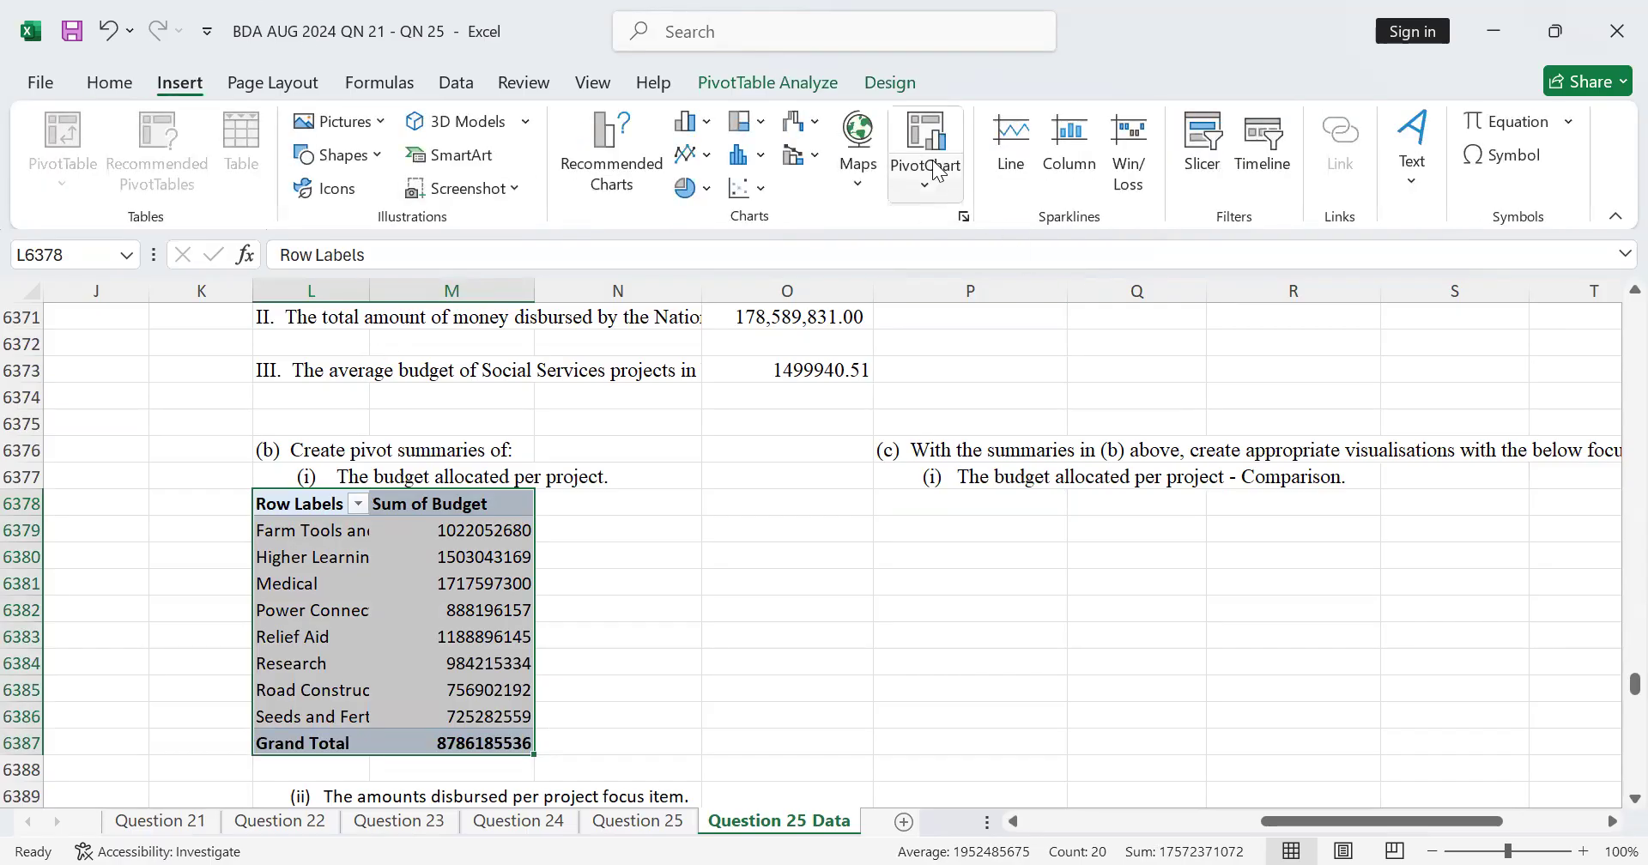
left_click(943, 188)
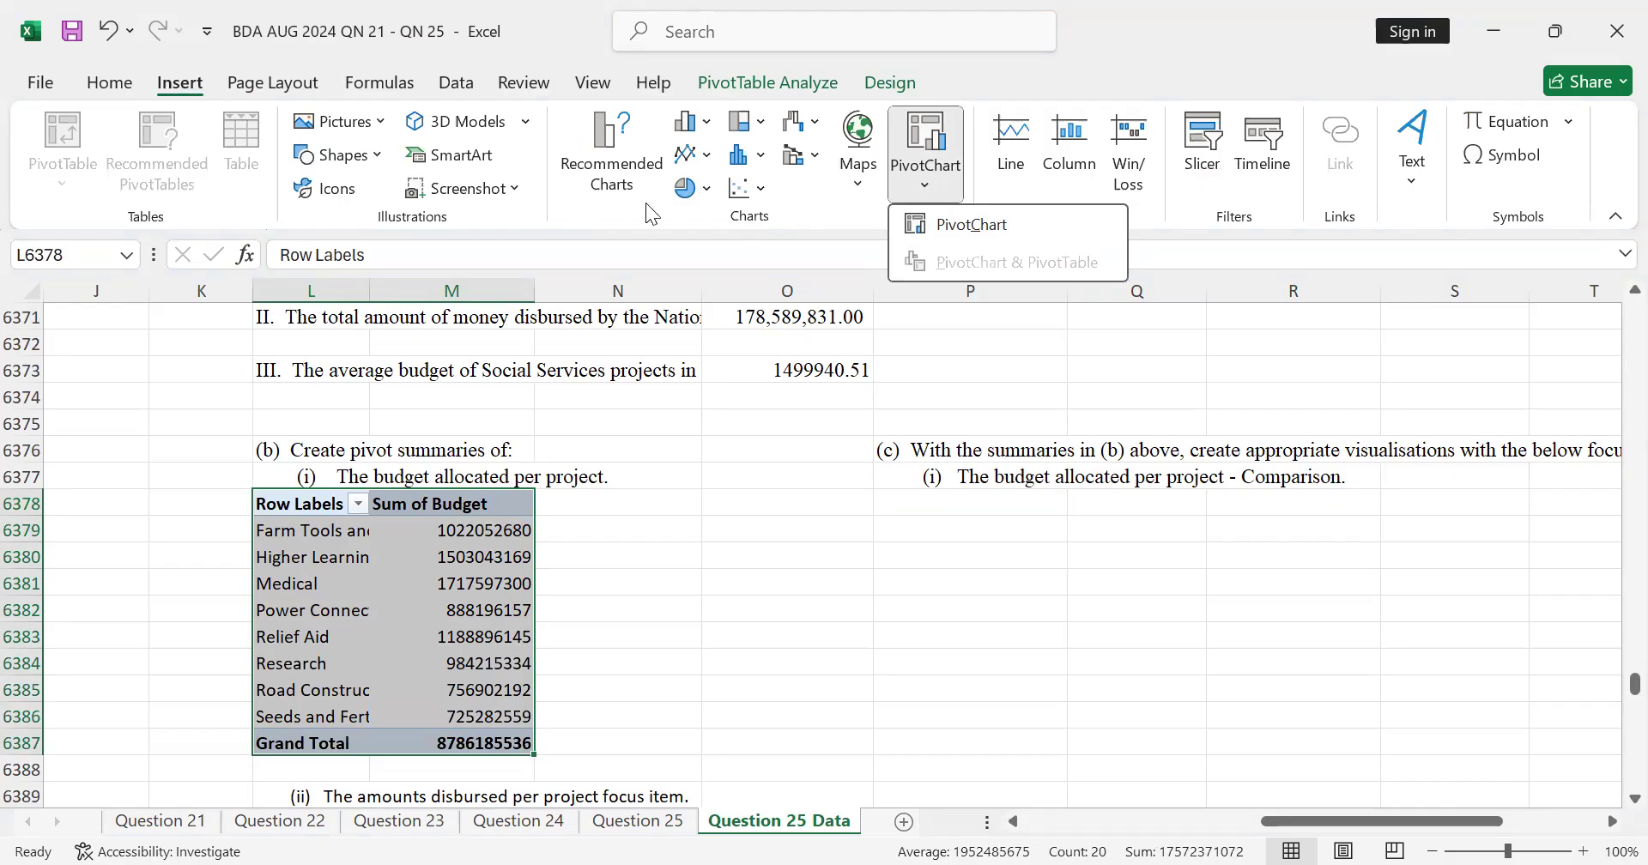
left_click(936, 163)
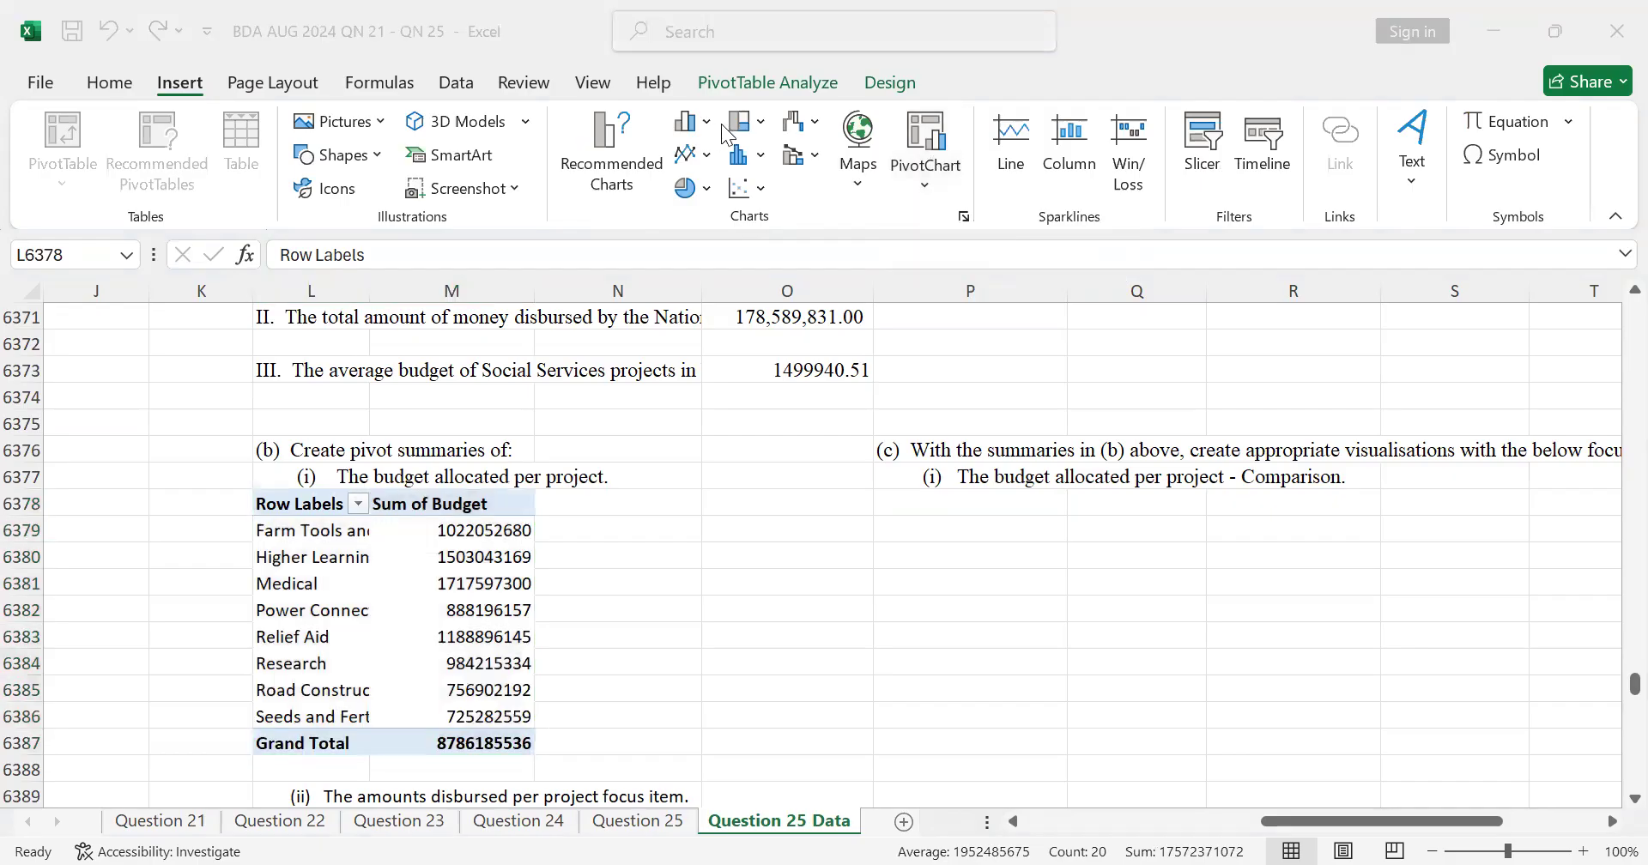
left_click(933, 149)
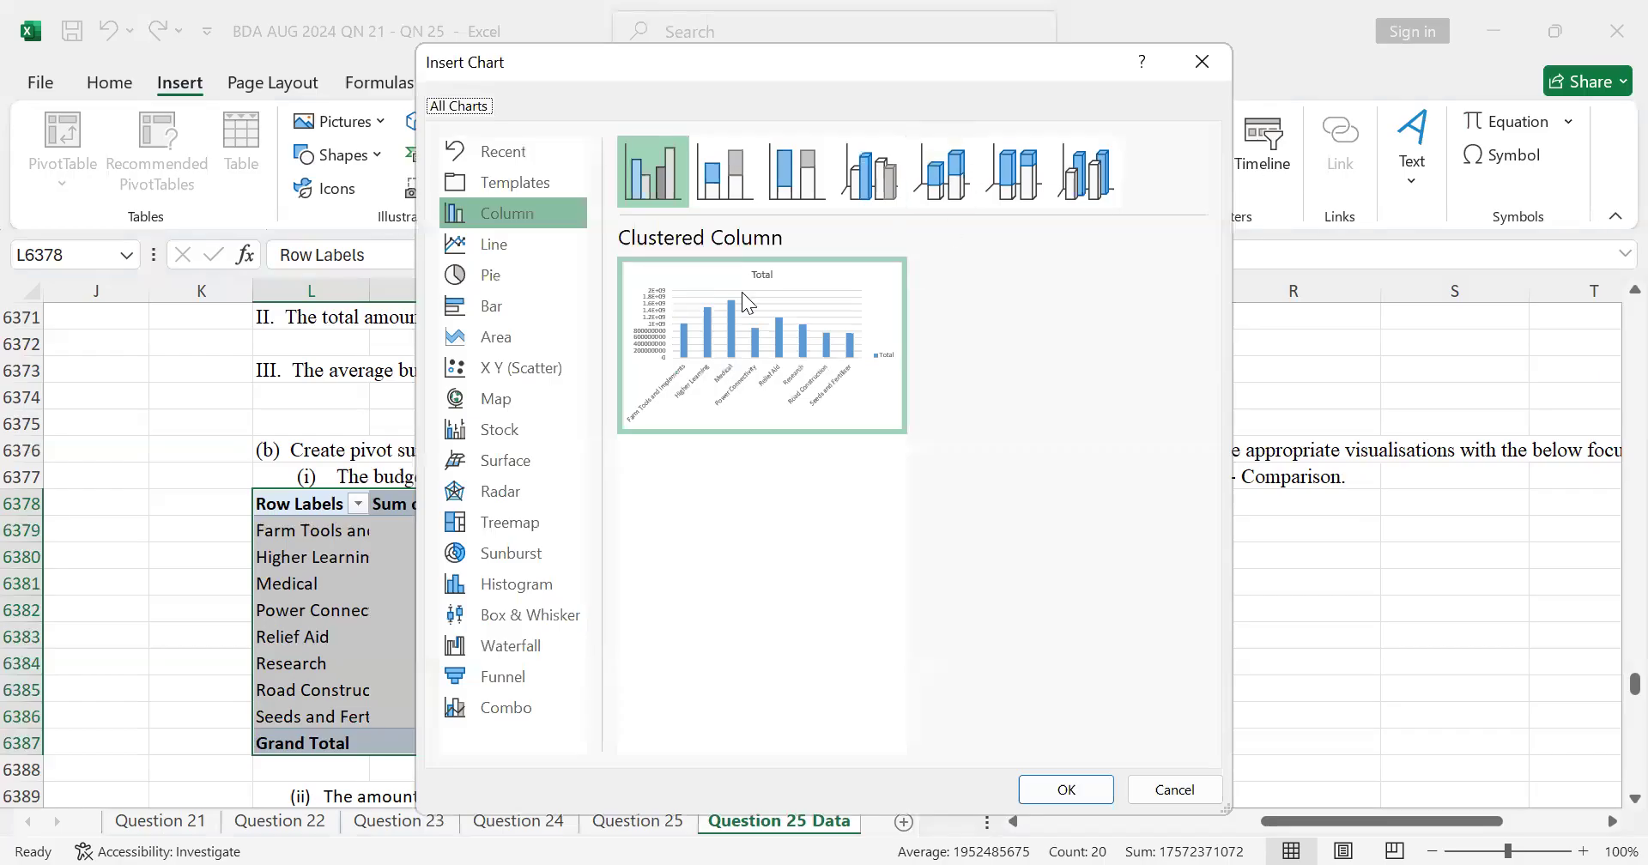
left_click(687, 196)
mouse_move(693, 387)
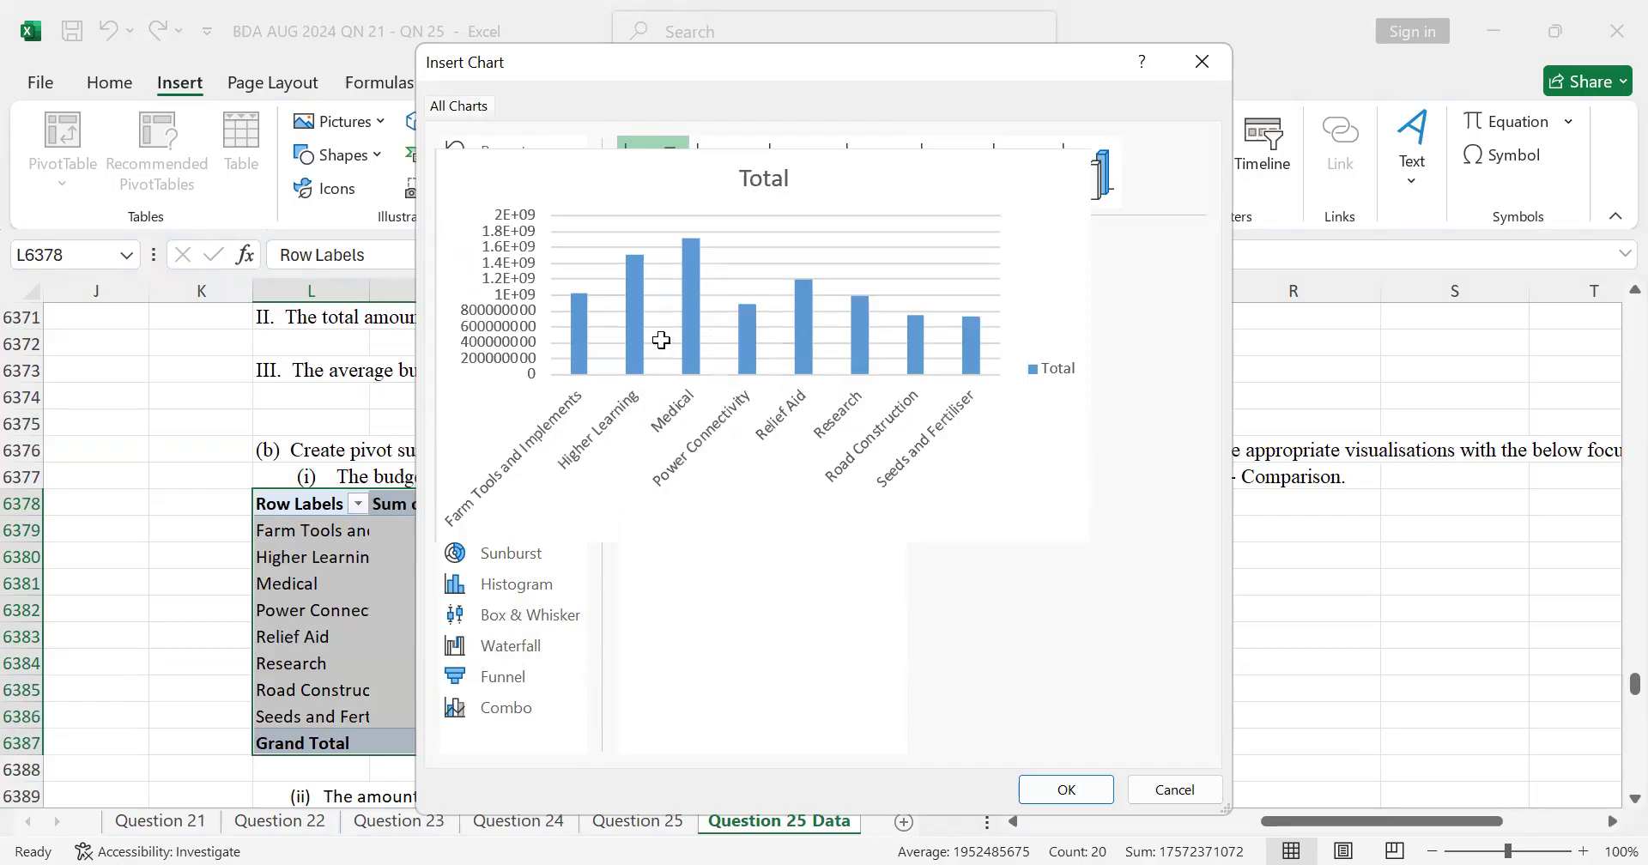
double_click(889, 417)
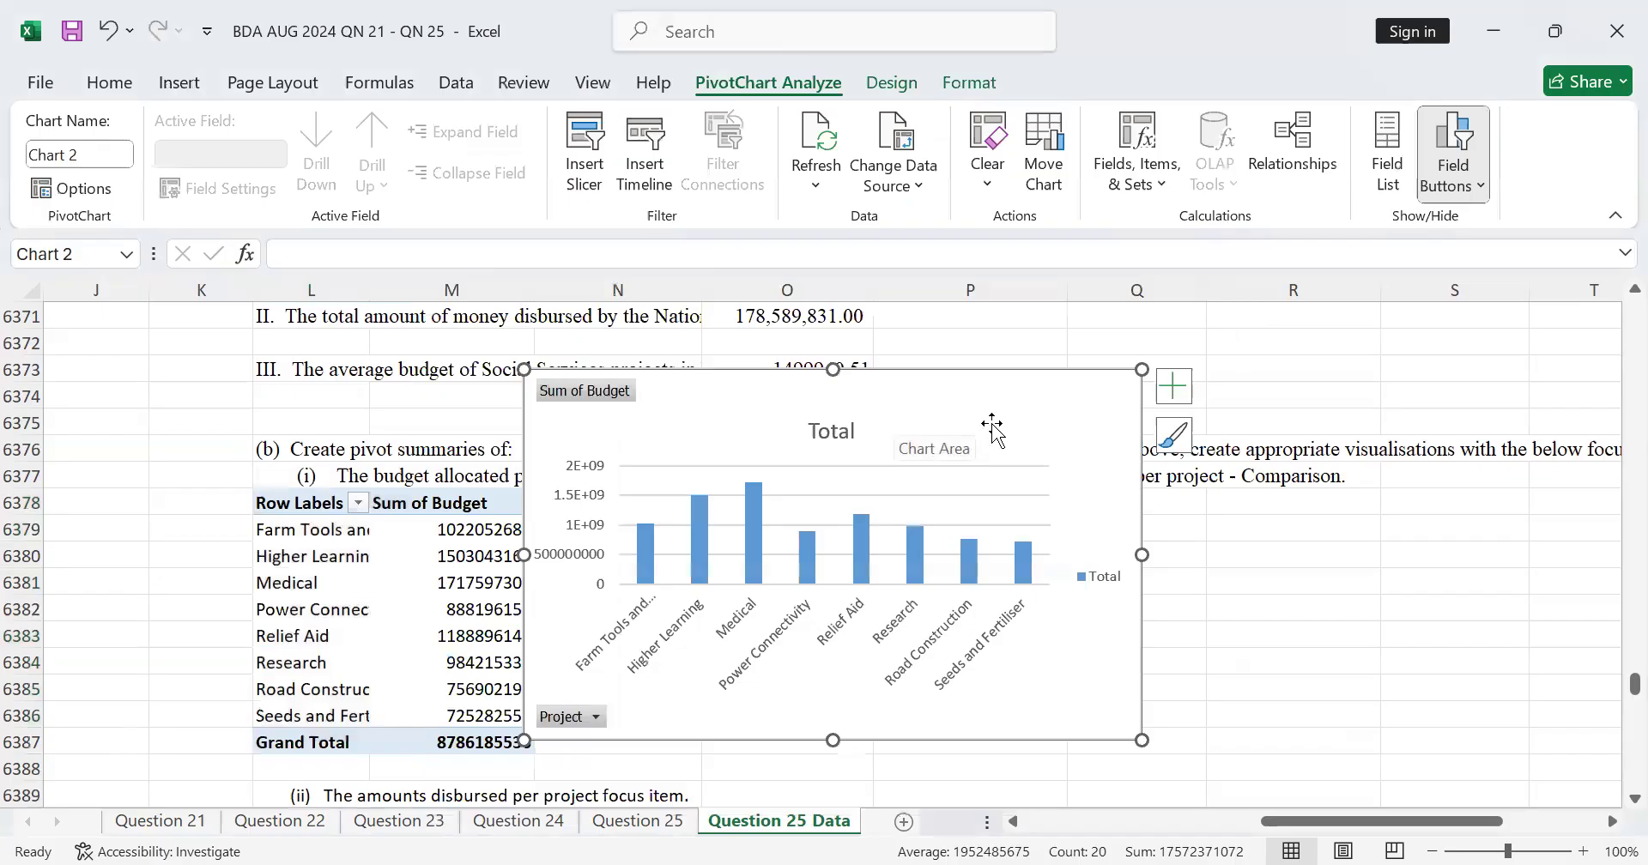
Step: Move the PivotChart under the part (c)(i) heading and resize it to span about rows 6378 to 6390
left_click_drag(992, 423, 1379, 543)
scroll(1510, 674, "down", 3)
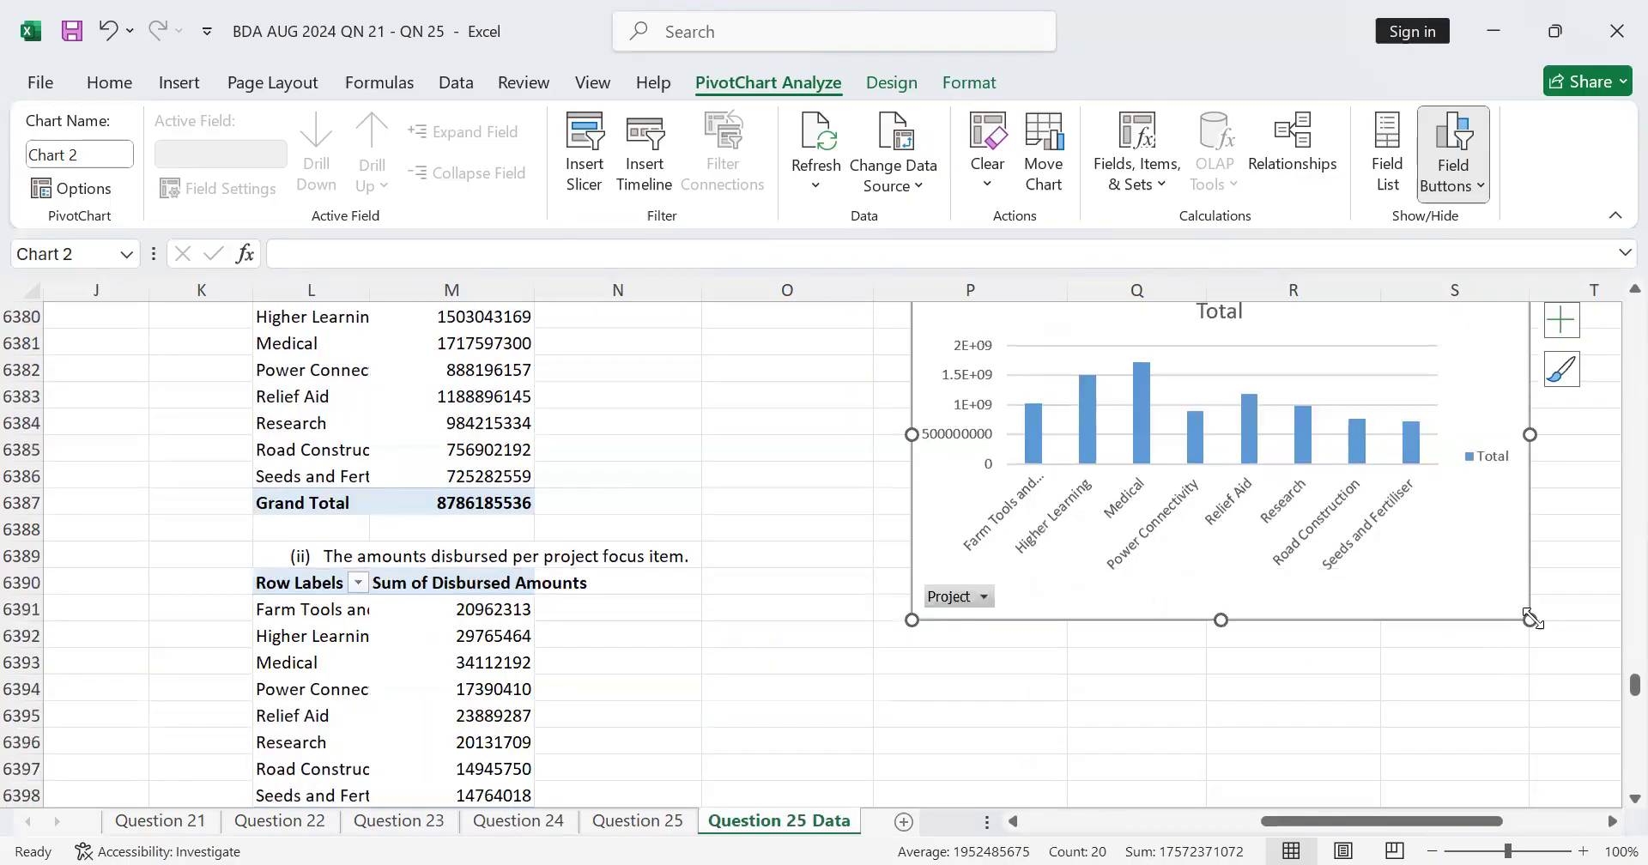
left_click_drag(1506, 556, 1508, 515)
left_click(1233, 663)
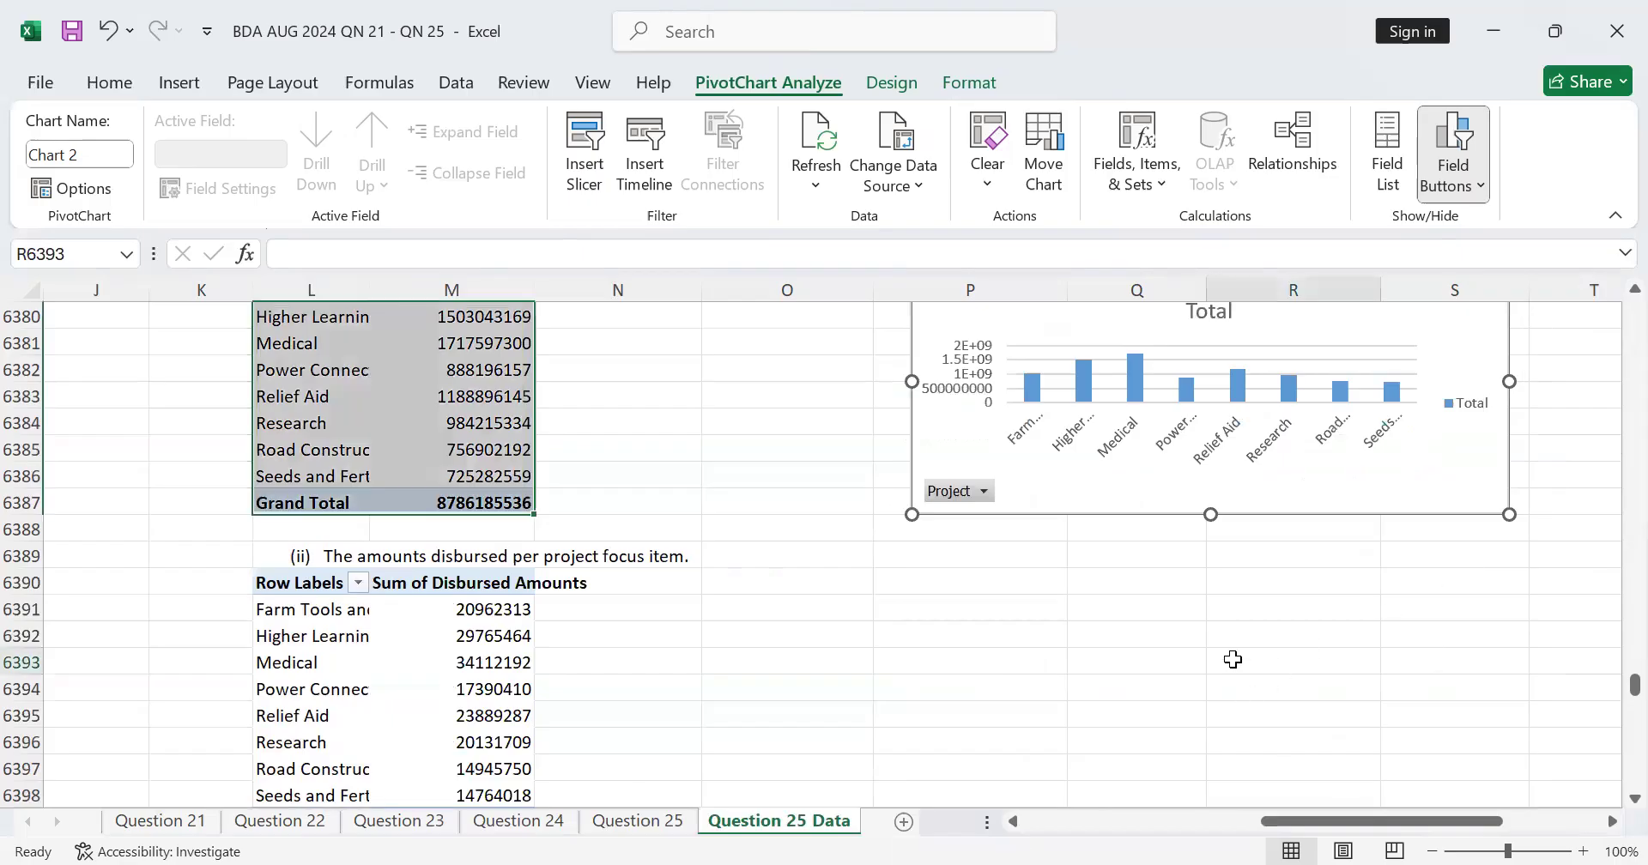
scroll(1111, 563, "up", 3)
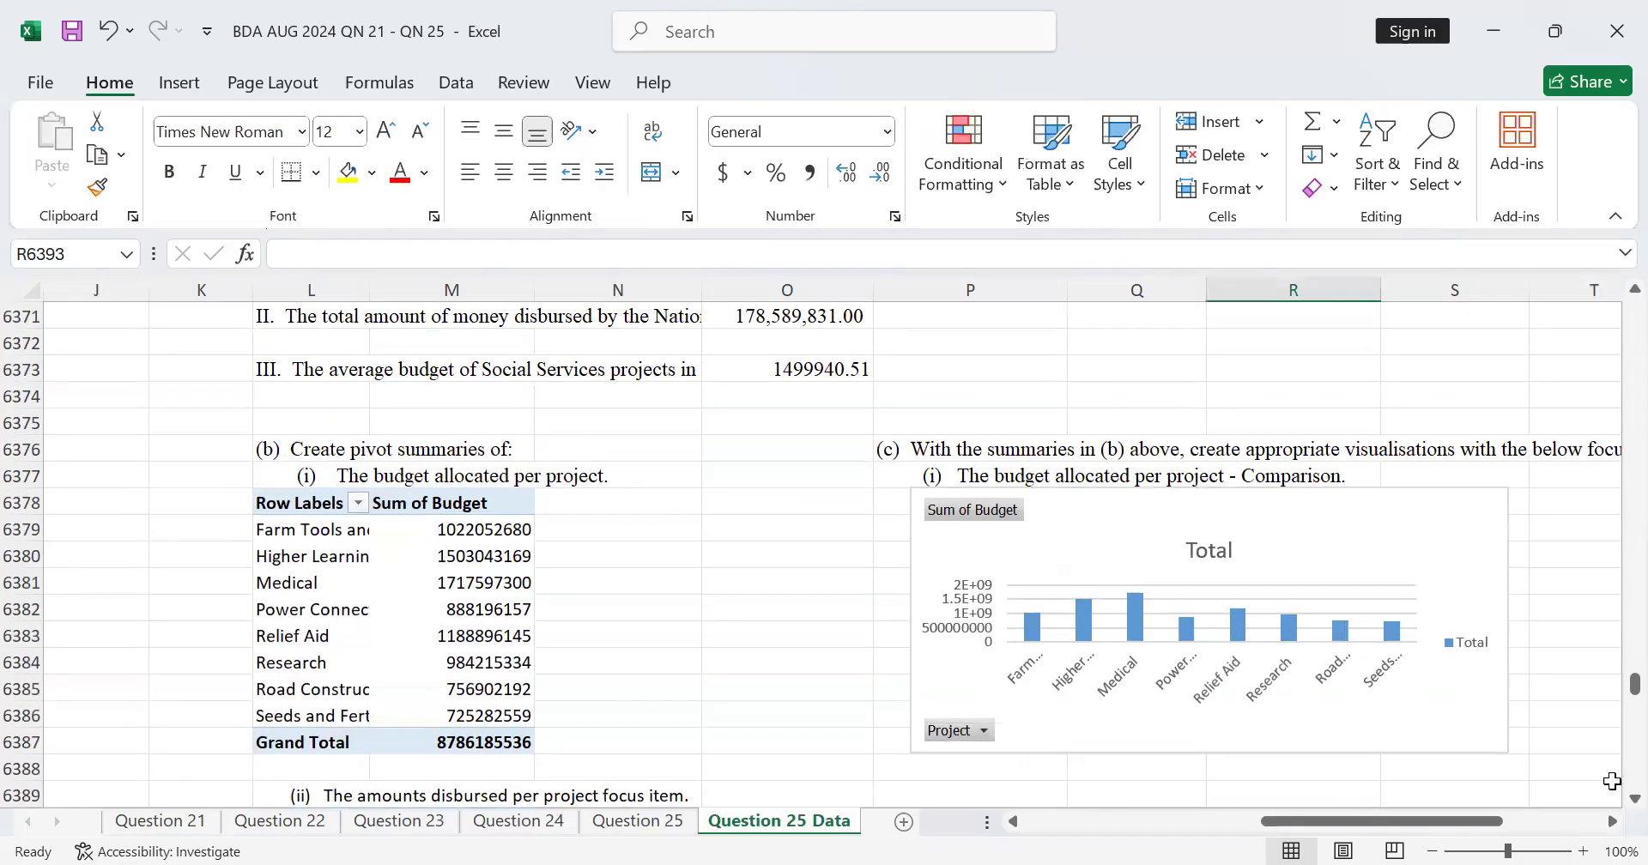
scroll(925, 648, "down", 2)
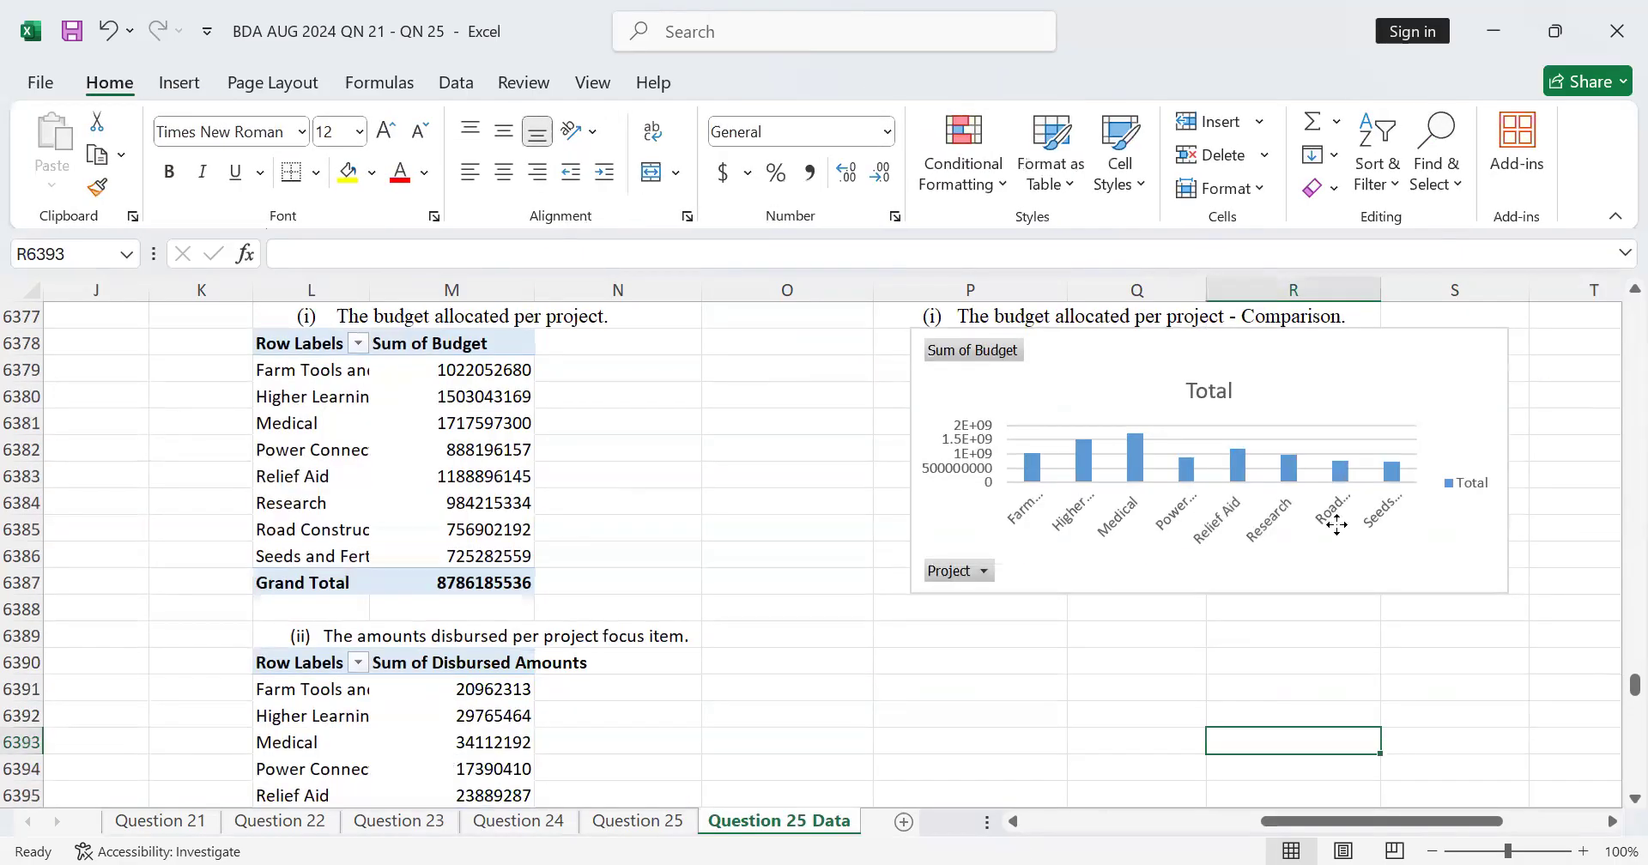
left_click(1530, 607)
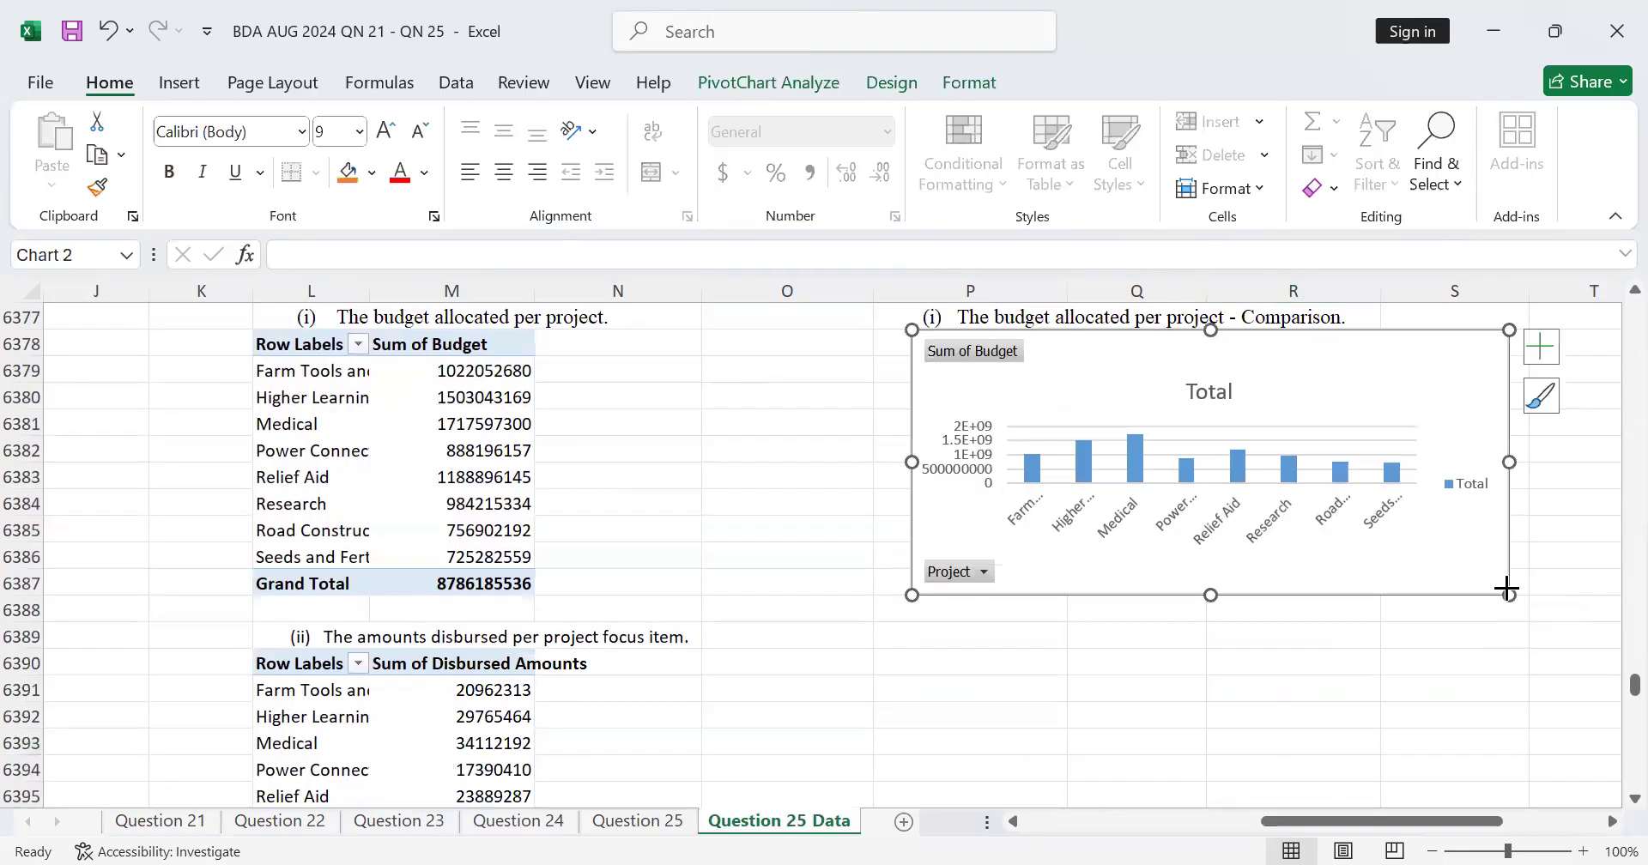
left_click_drag(1508, 591, 1513, 662)
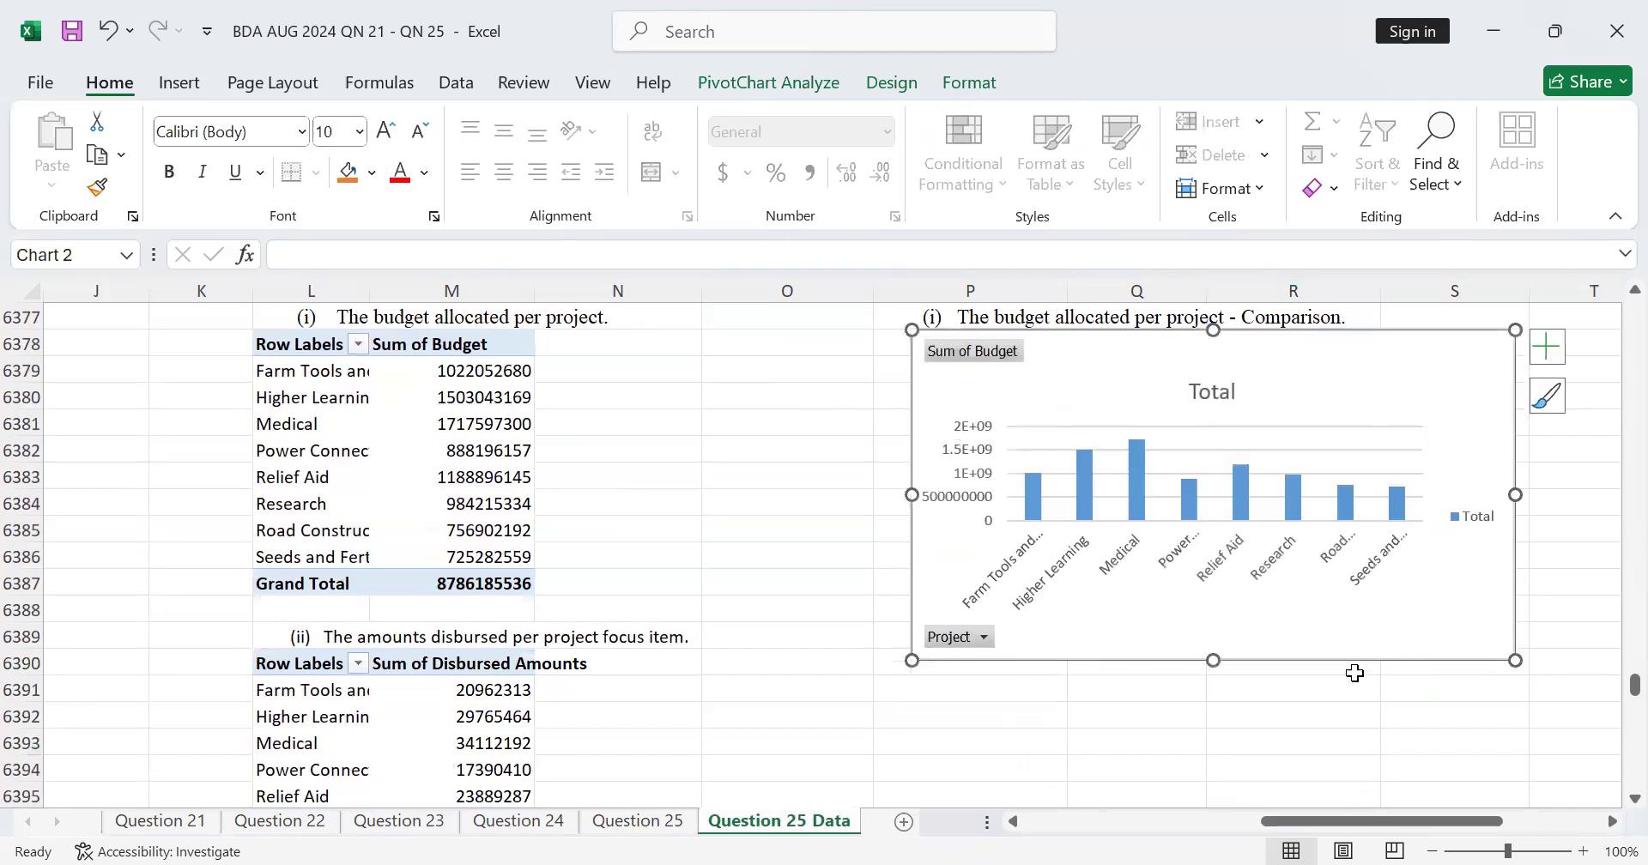
Step: Delete the budget-per-project PivotChart
scroll(1239, 695, "down", 3)
scroll(1239, 654, "up", 1)
scroll(1233, 632, "up", 2)
key("Delete")
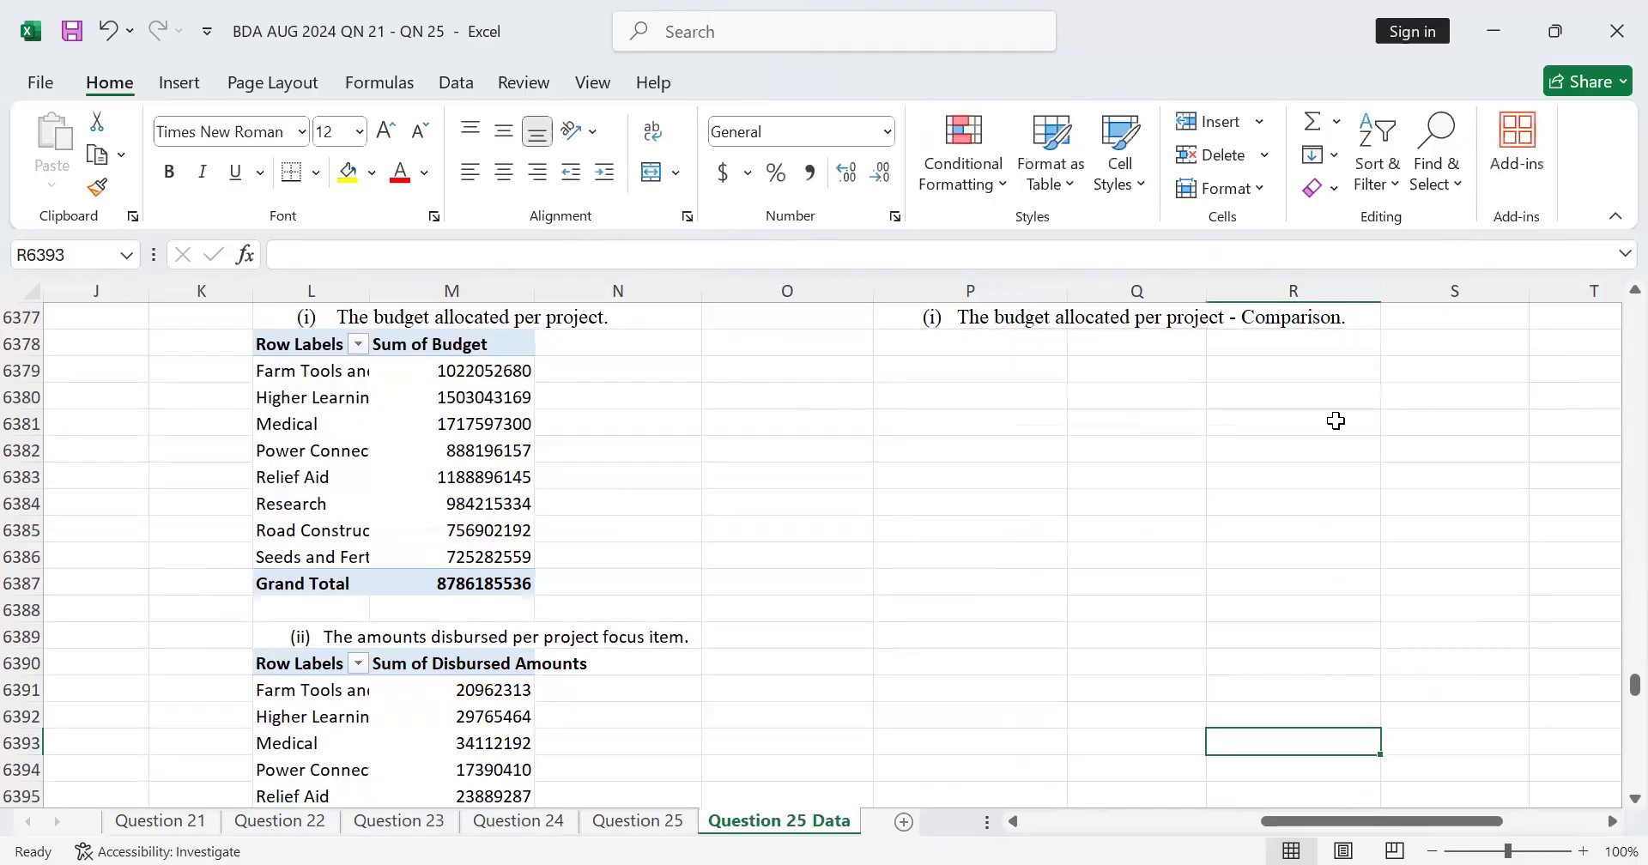
Step: Insert a Stacked Column PivotChart from the budget-per-project PivotTable in L6378:M6387
left_click_drag(287, 350, 487, 581)
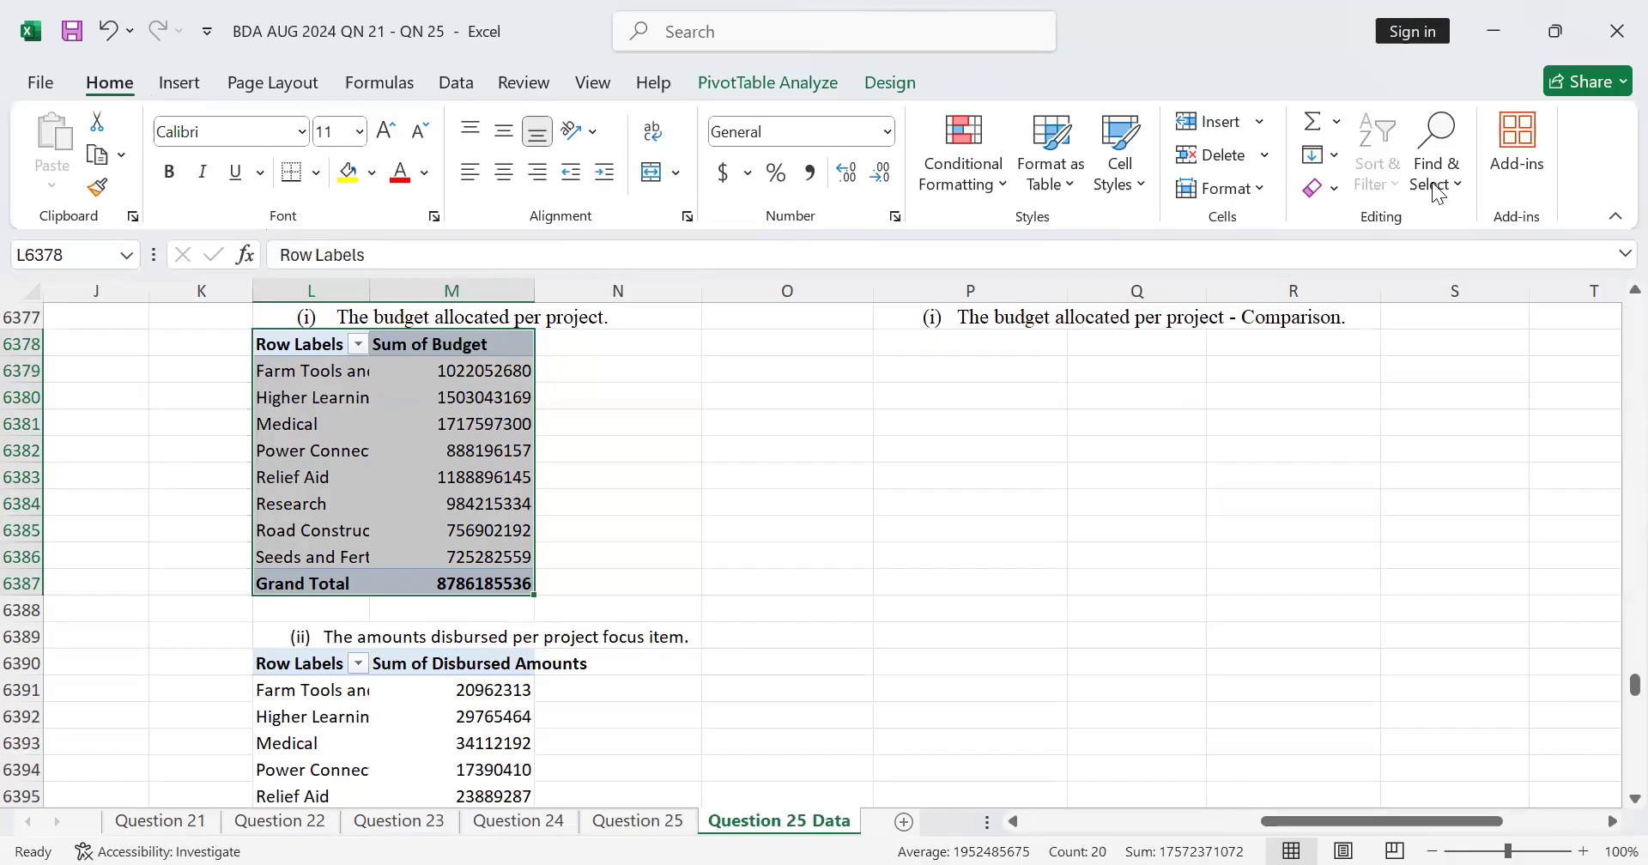
key("alt+Tab")
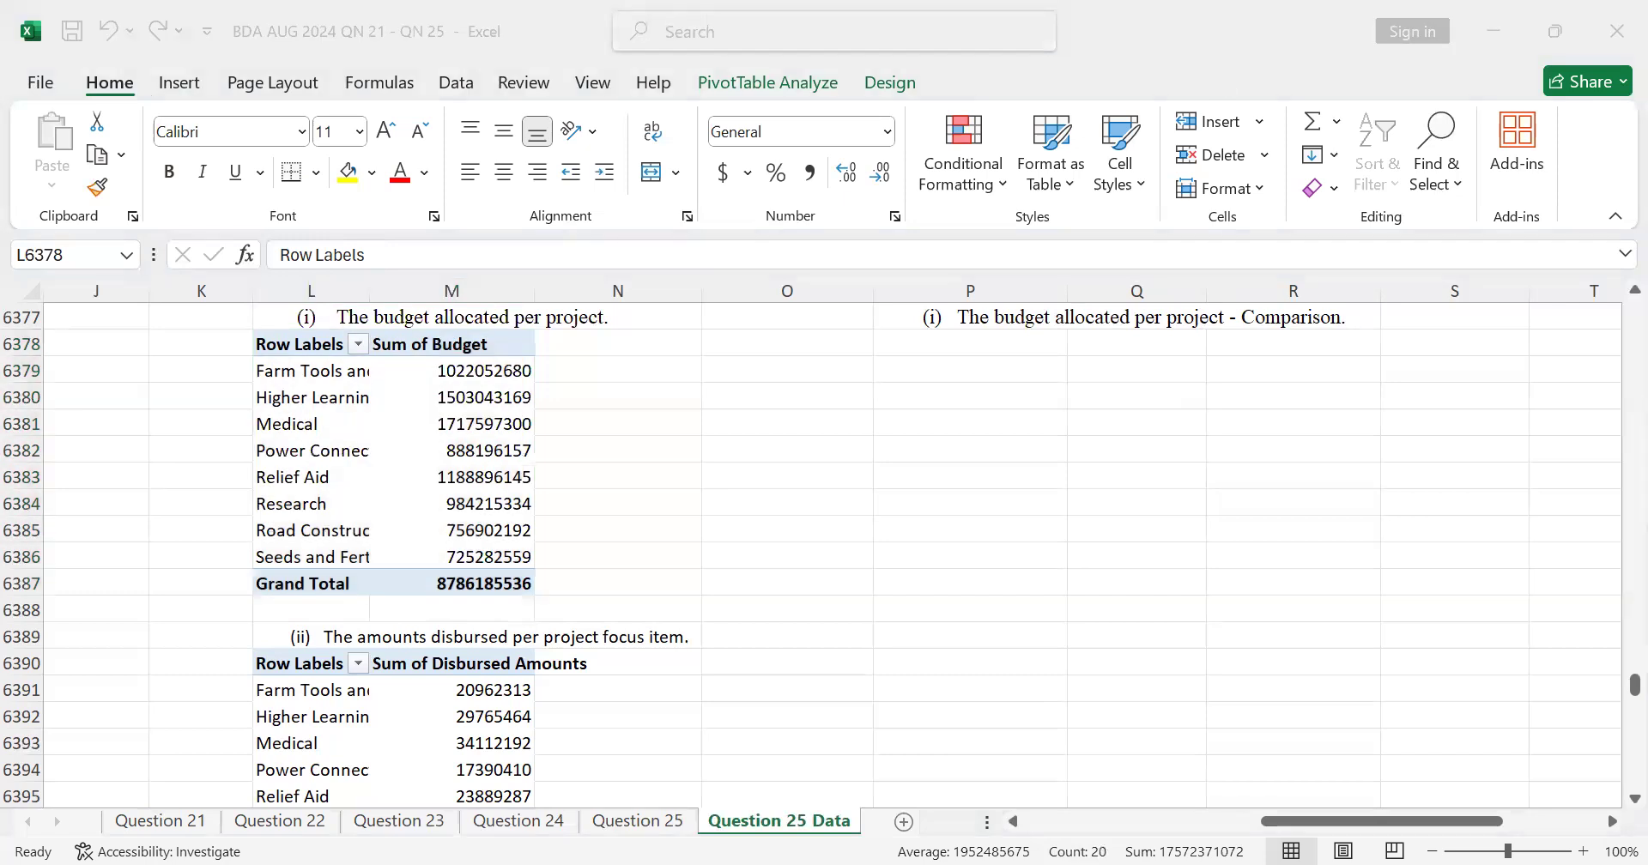
key("alt+Tab")
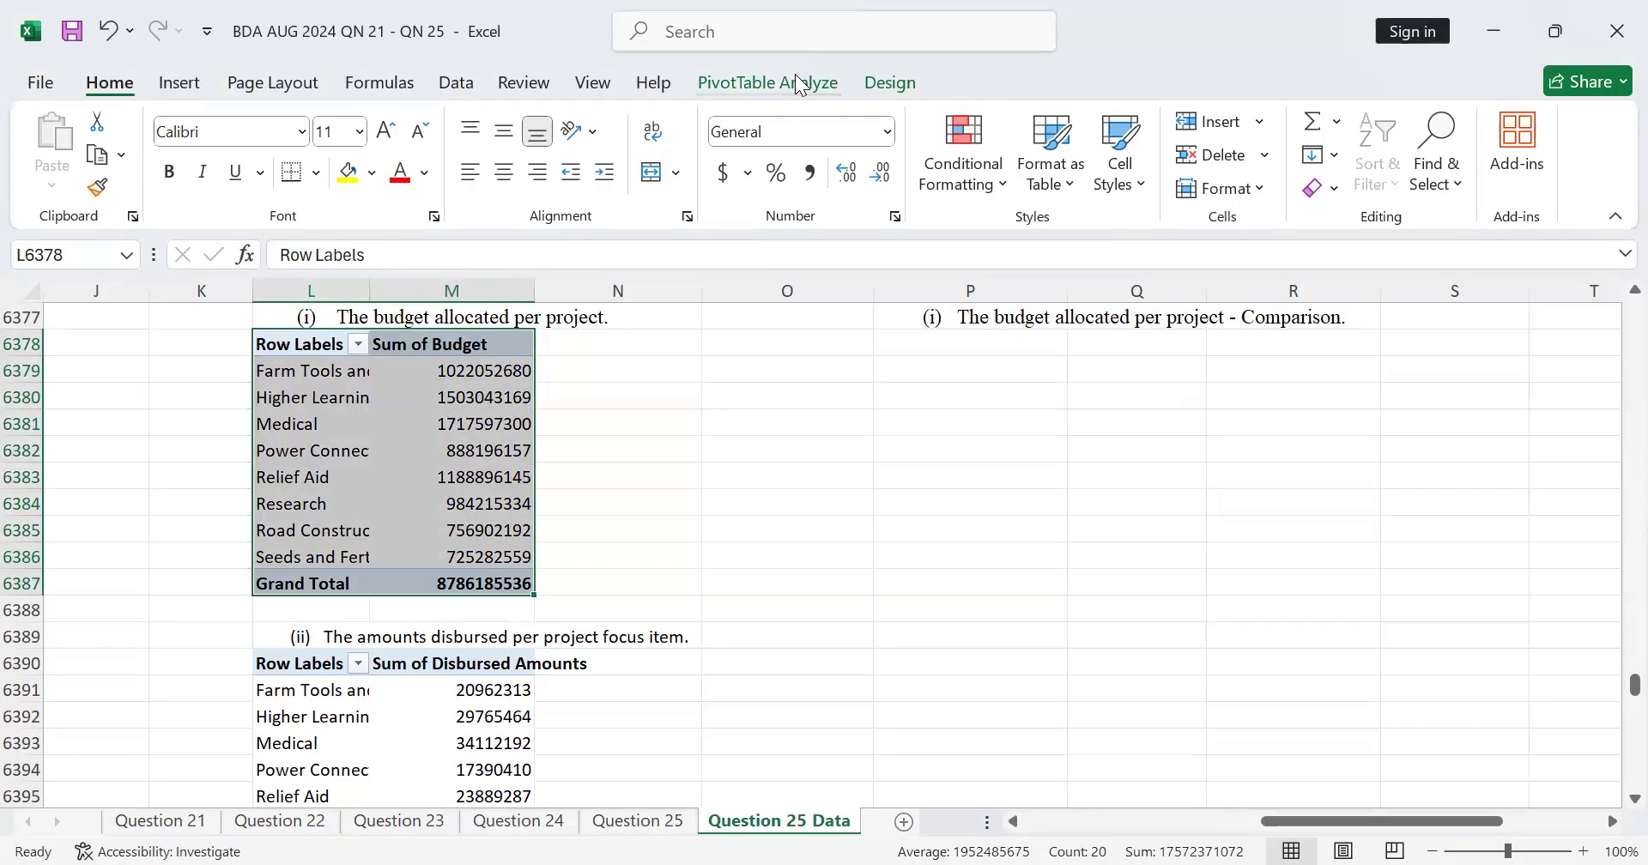
left_click(802, 84)
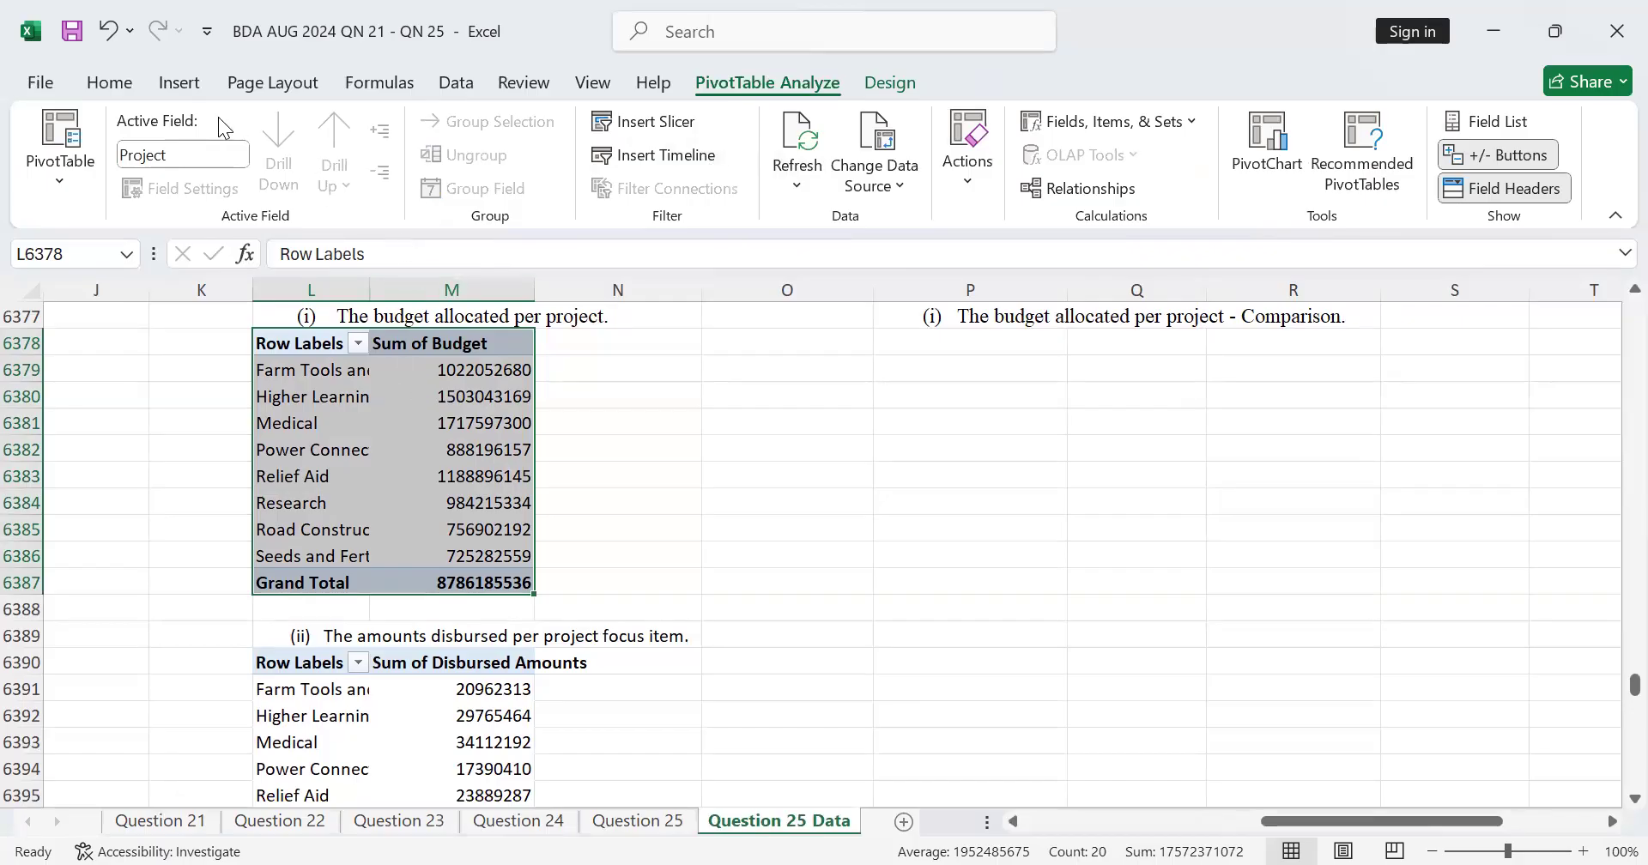
left_click(179, 97)
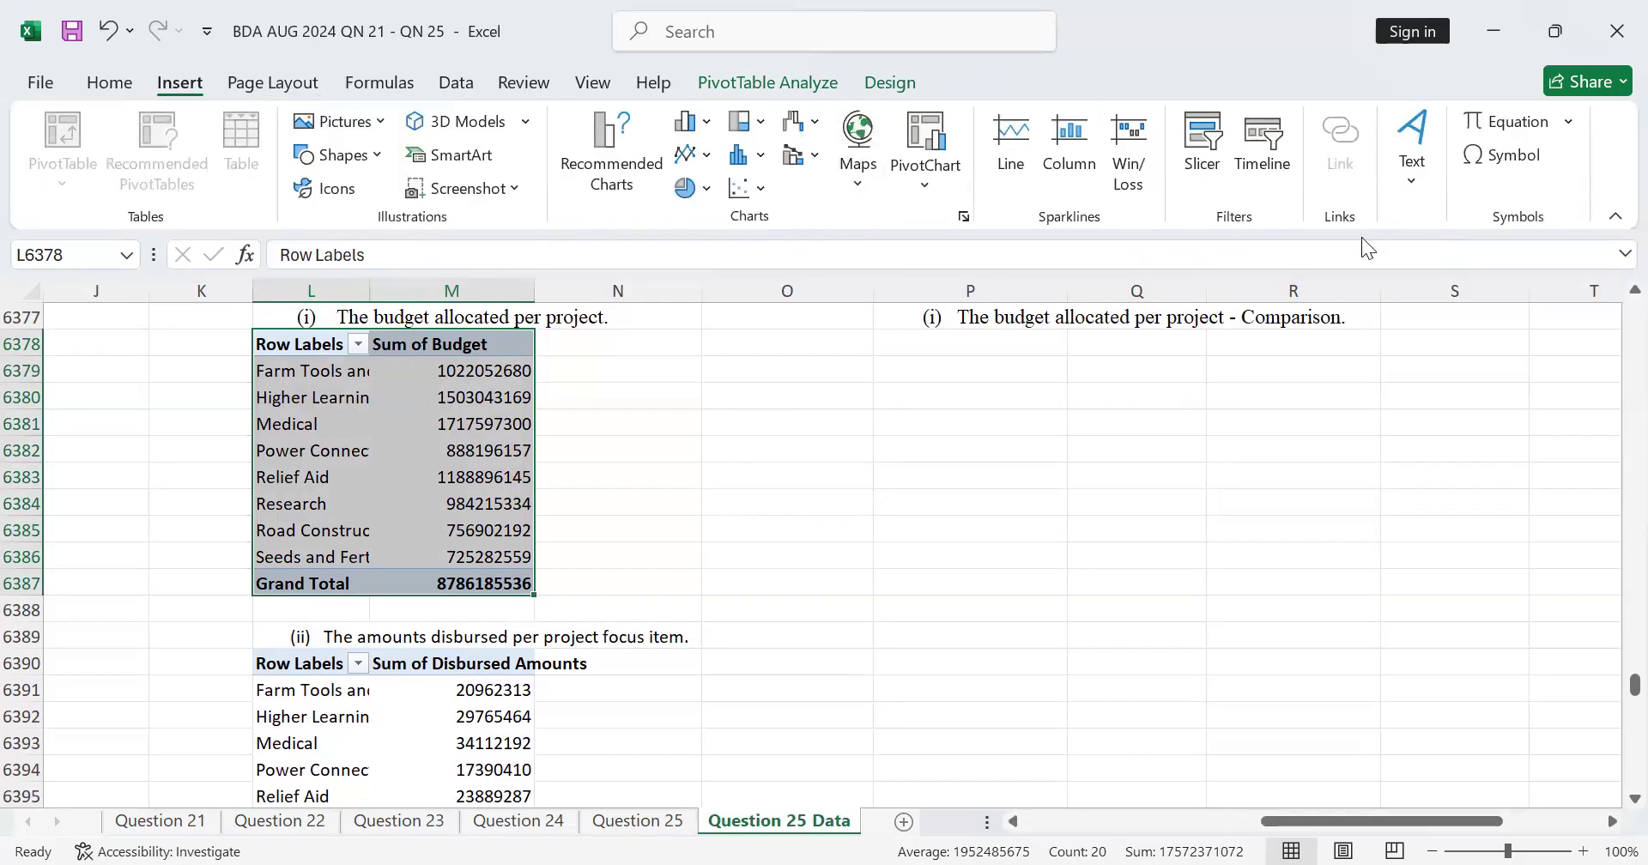
left_click(939, 131)
left_click(471, 300)
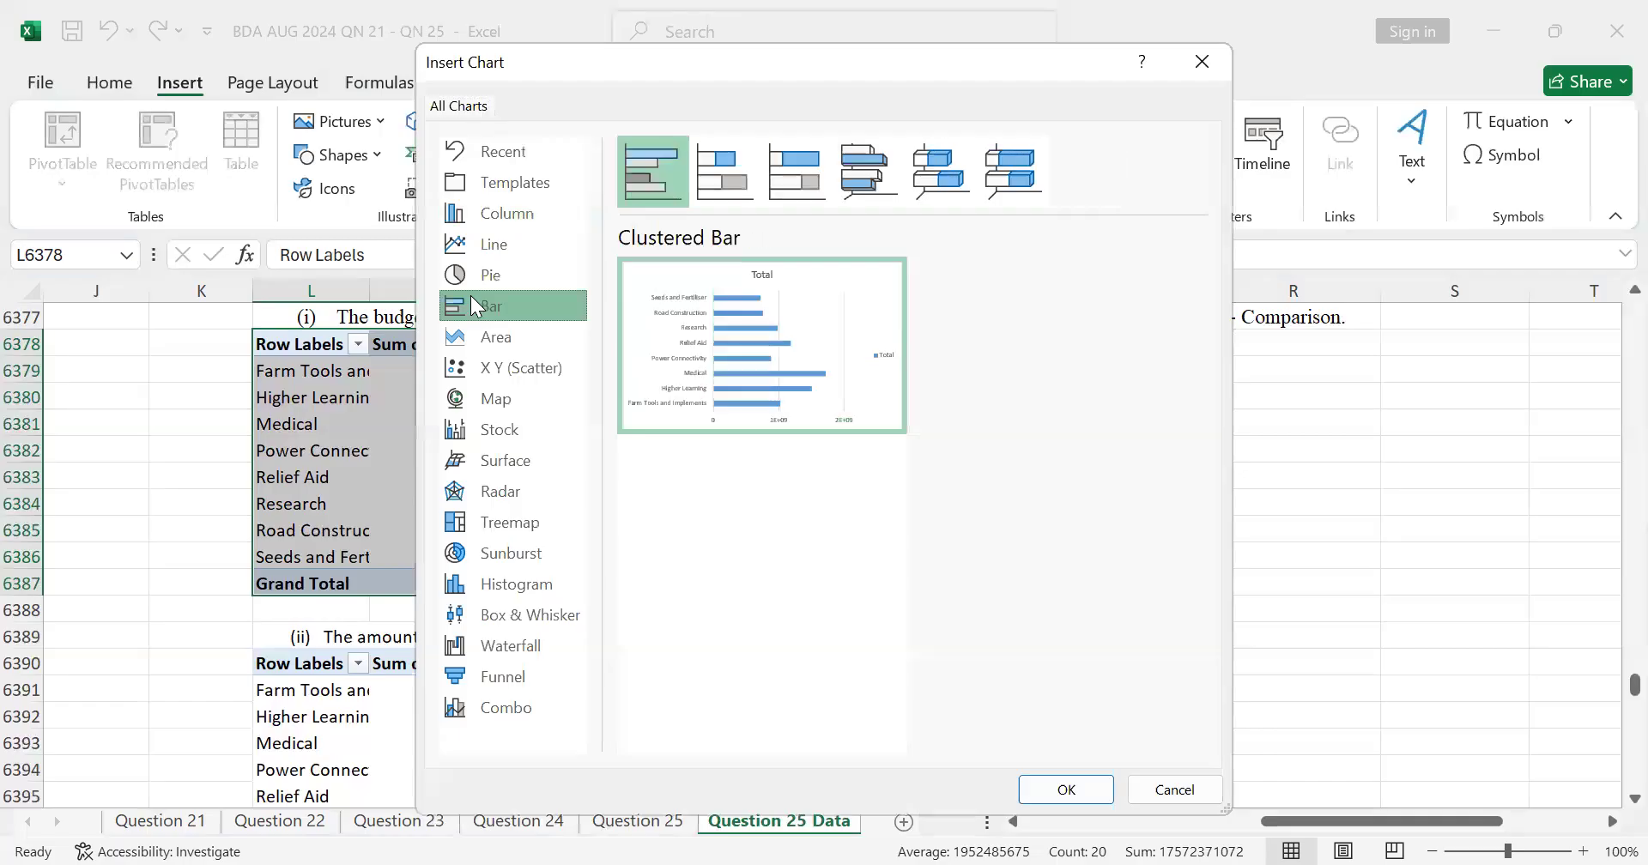
mouse_move(862, 336)
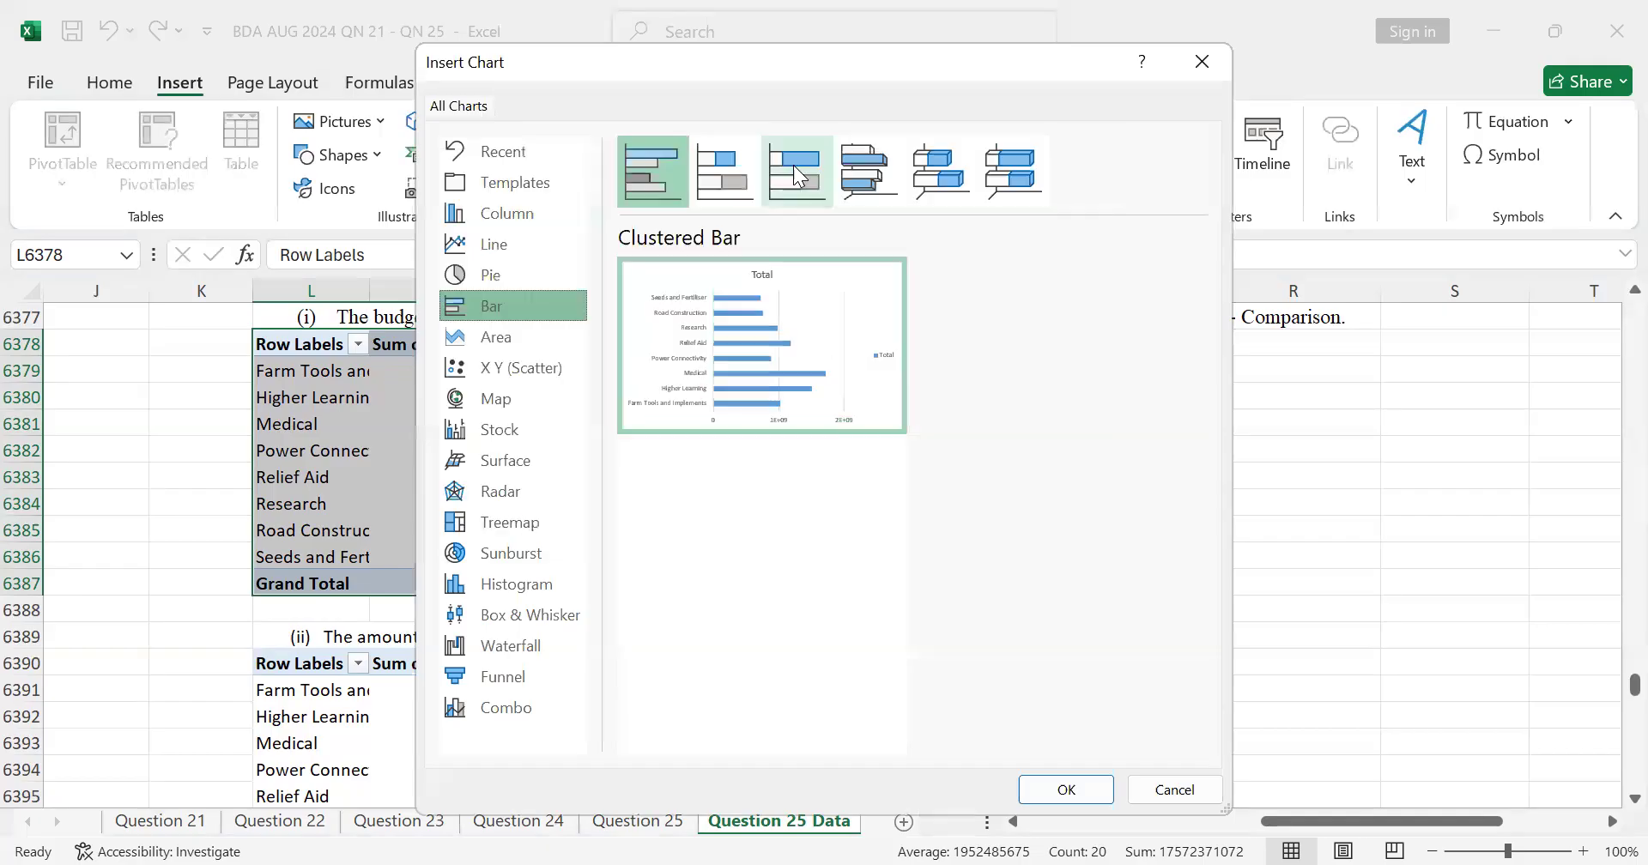
left_click(520, 211)
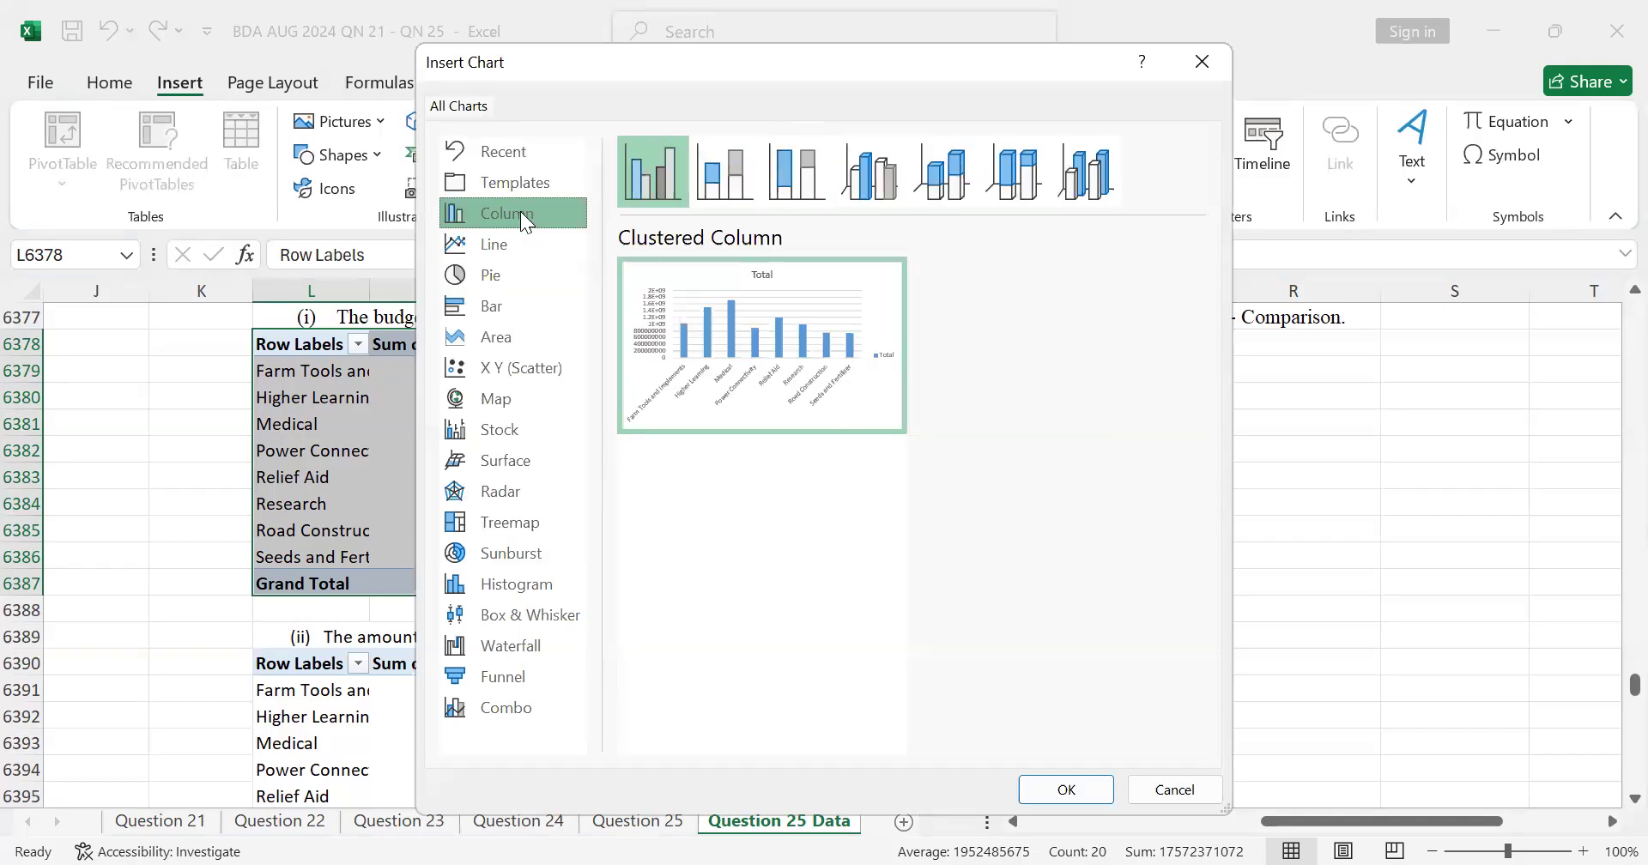
left_click(738, 176)
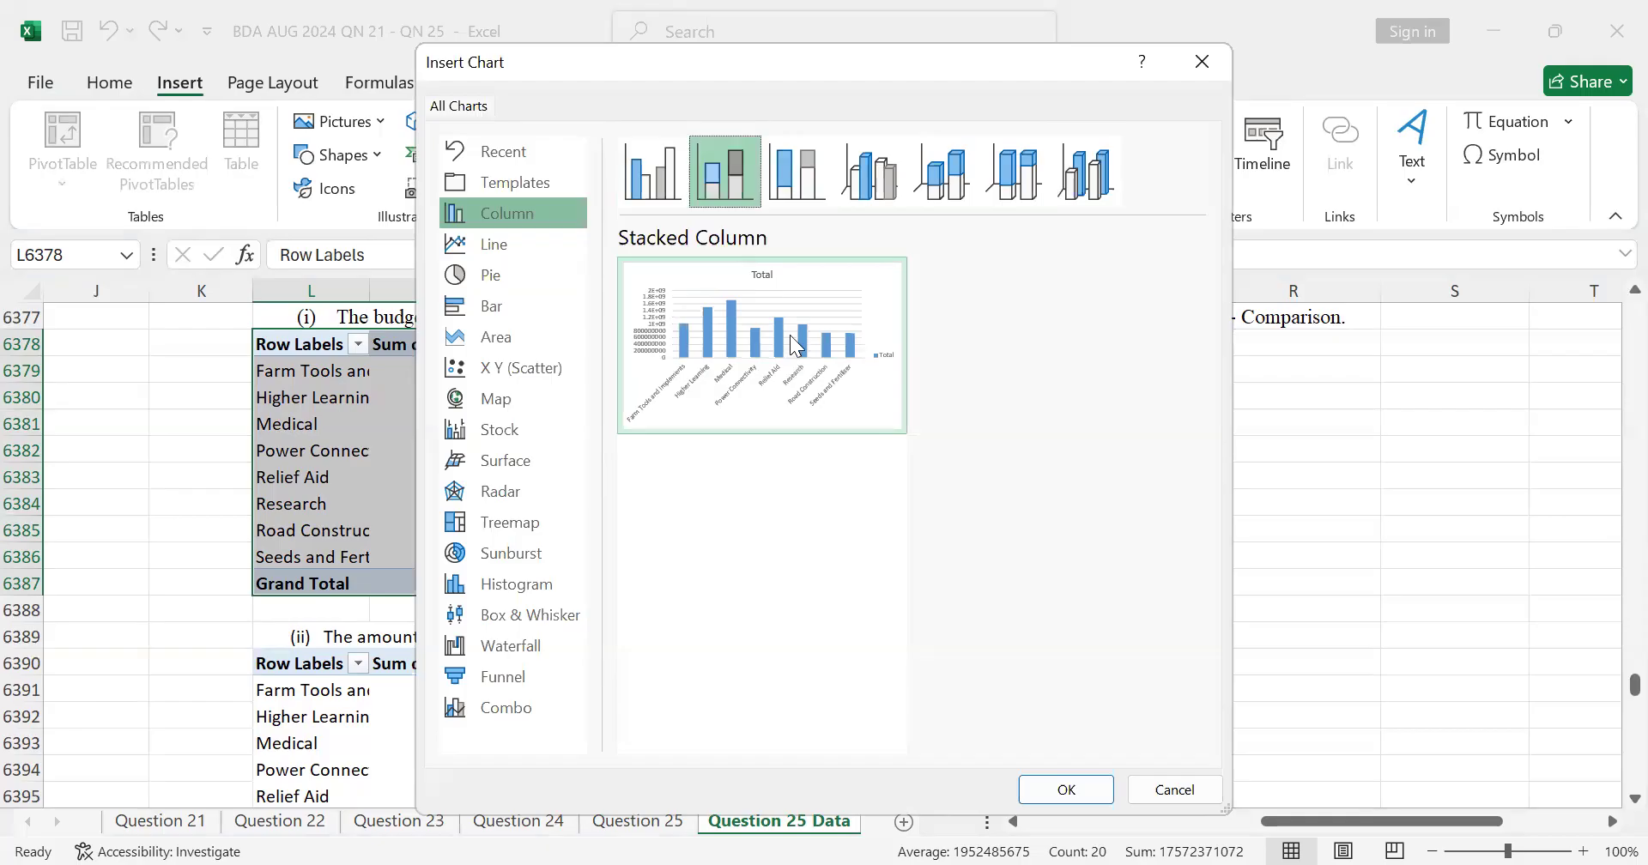
mouse_move(785, 345)
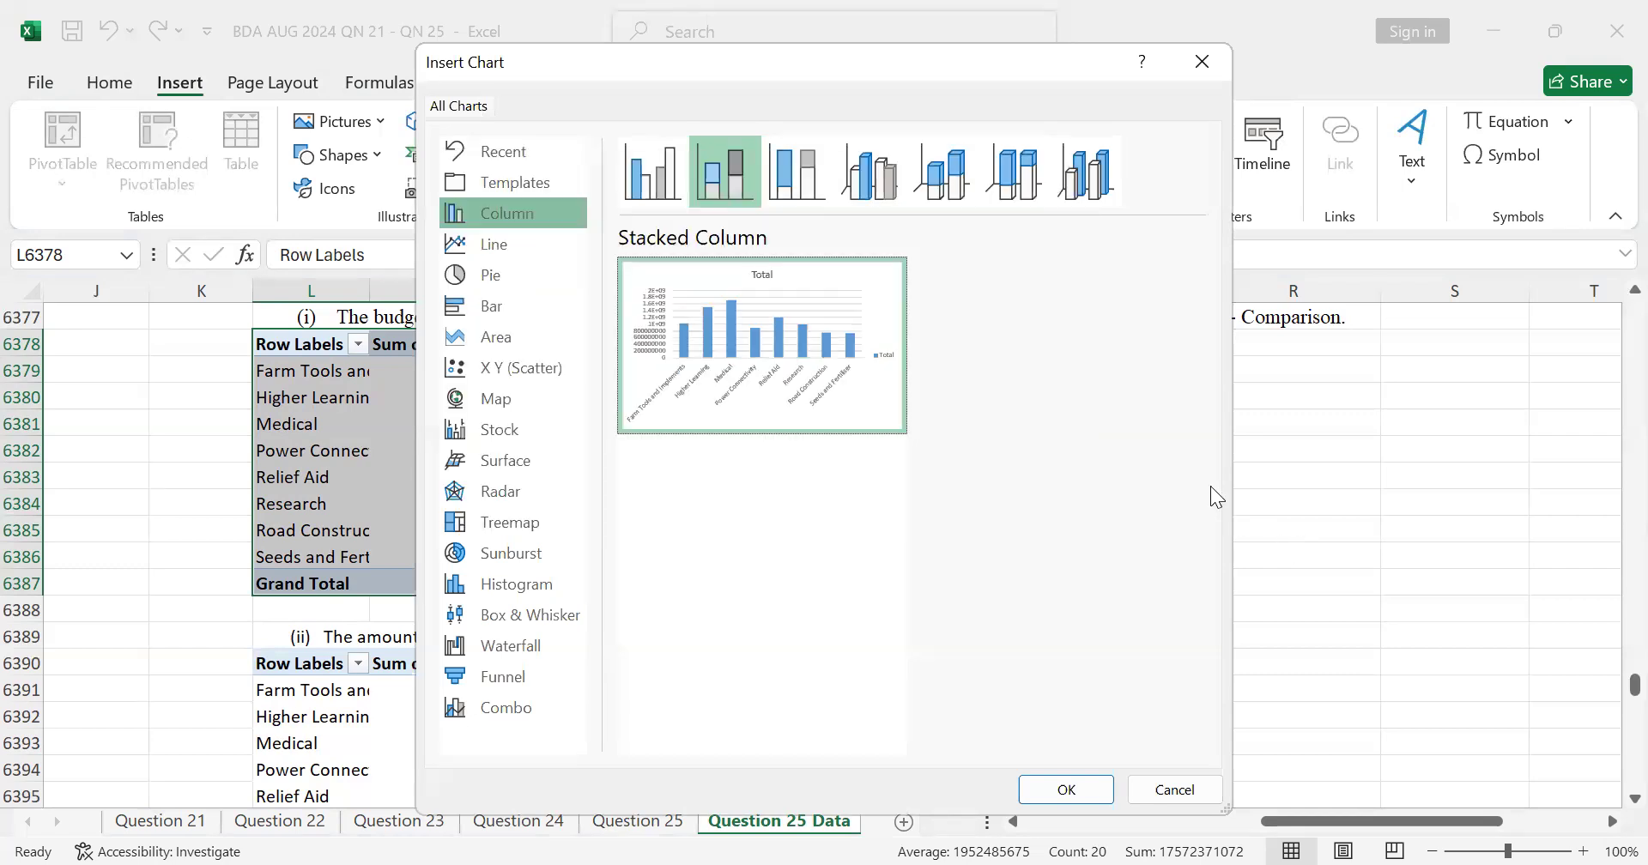
left_click(1062, 788)
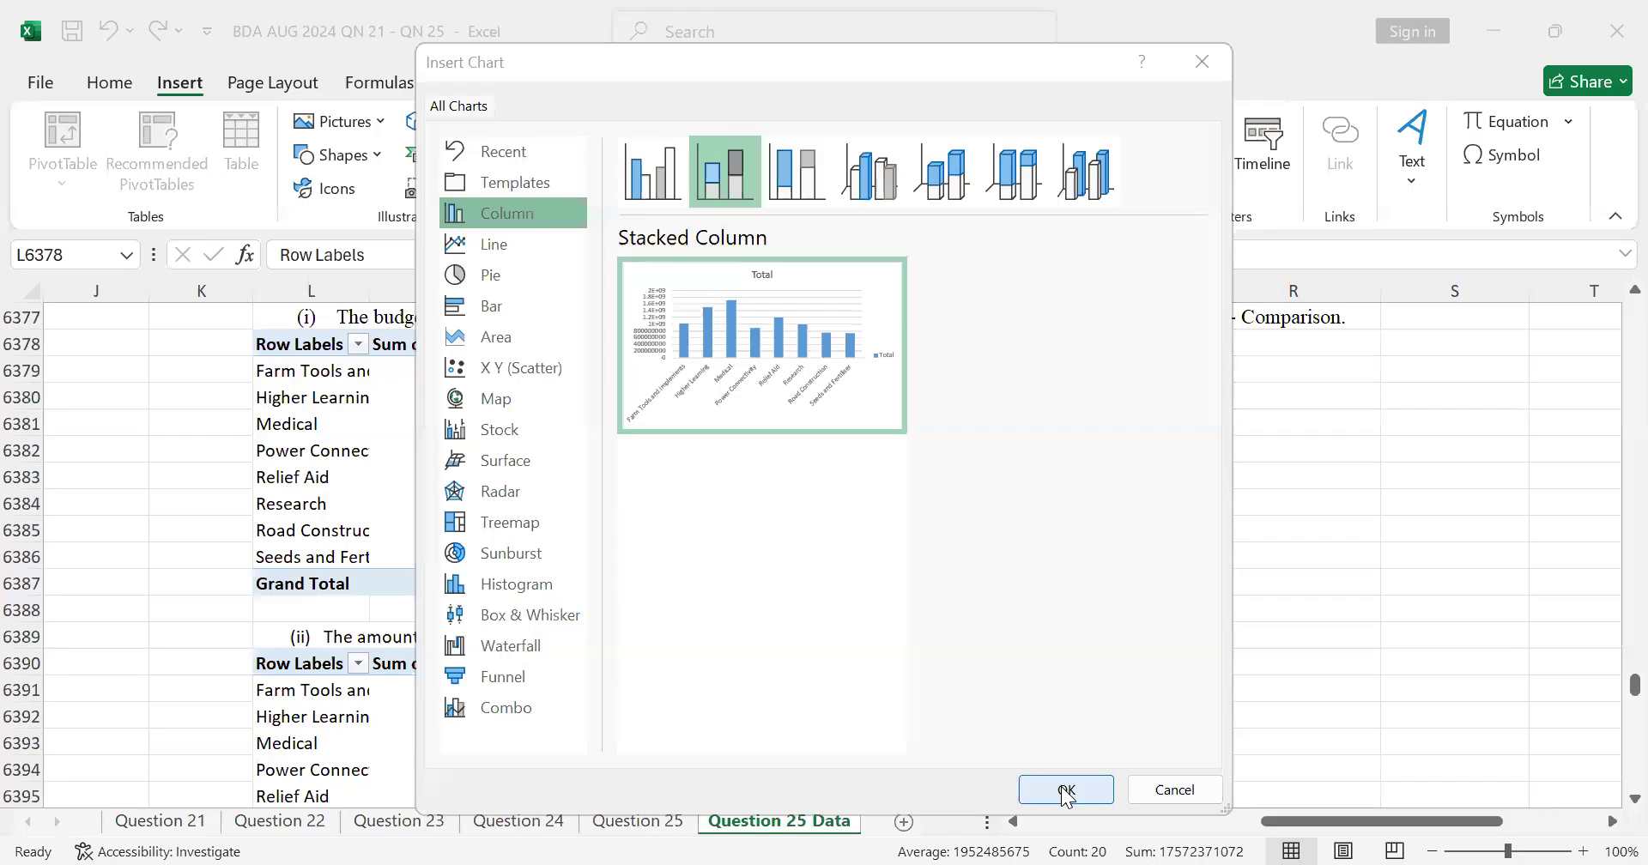
Step: Move the Stacked Column PivotChart under the part (c)(i) heading and shorten it to span about rows 6378 to 6389
left_click_drag(939, 442, 1321, 372)
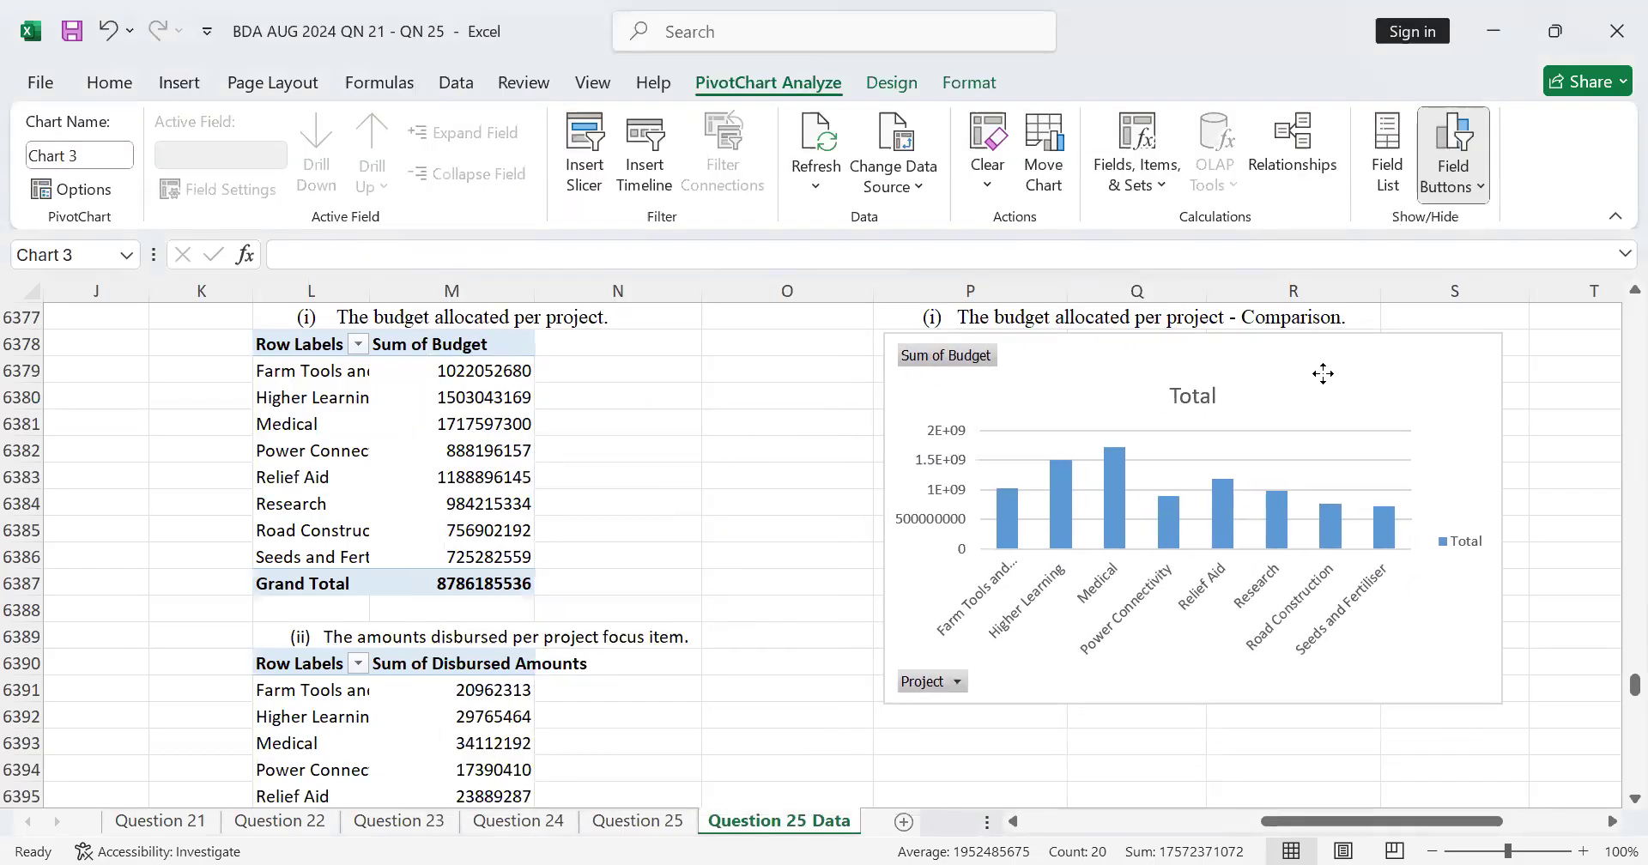
left_click_drag(1502, 705, 1502, 633)
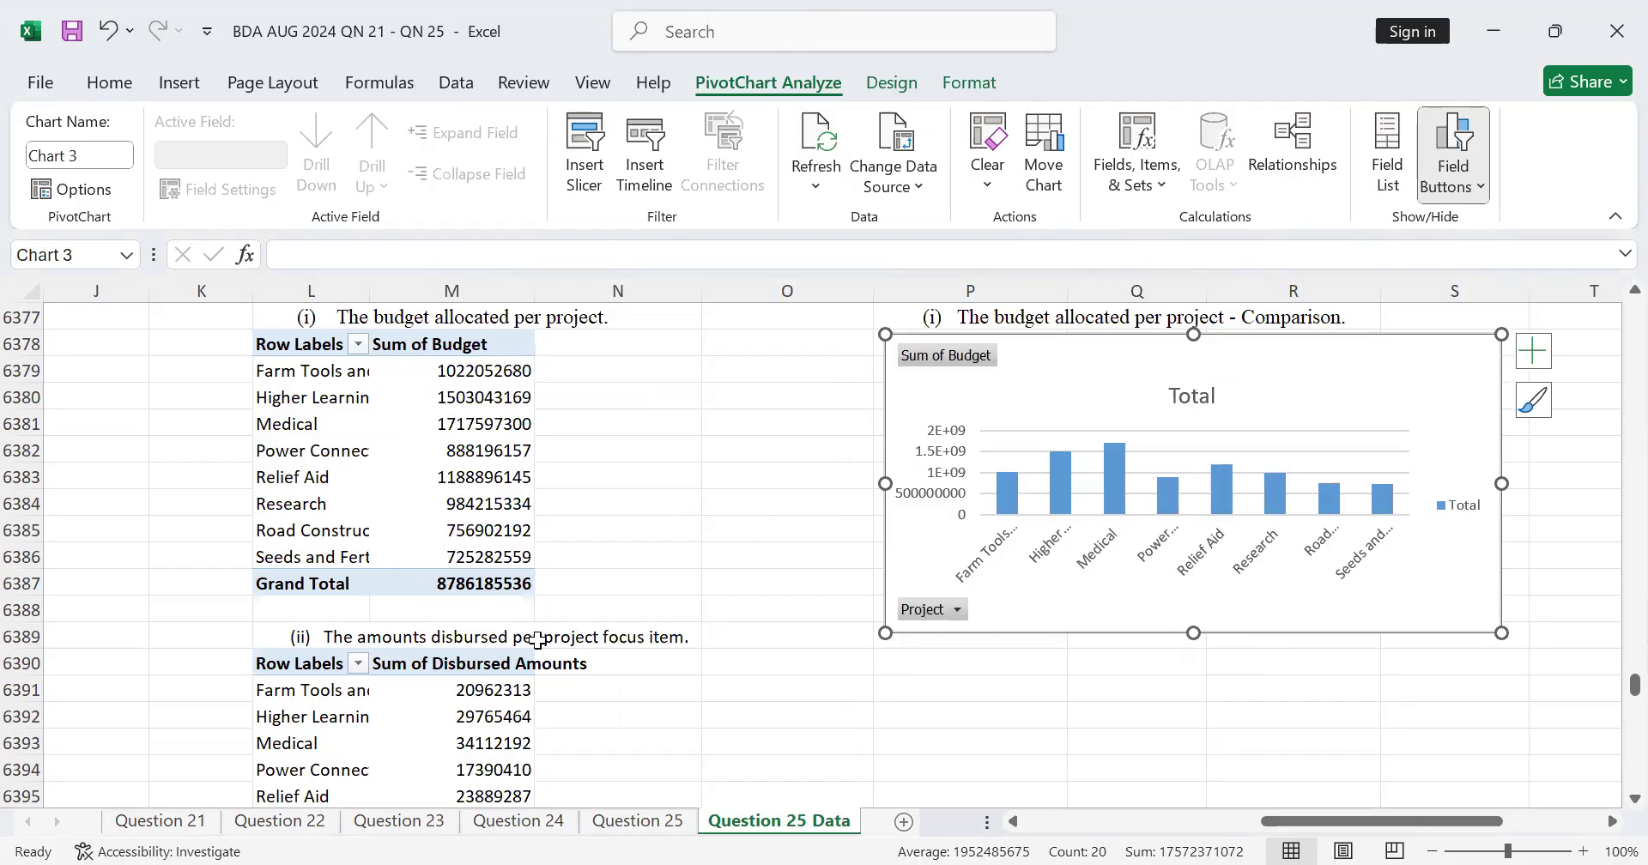
scroll(538, 640, "down", 3)
scroll(526, 589, "up", 2)
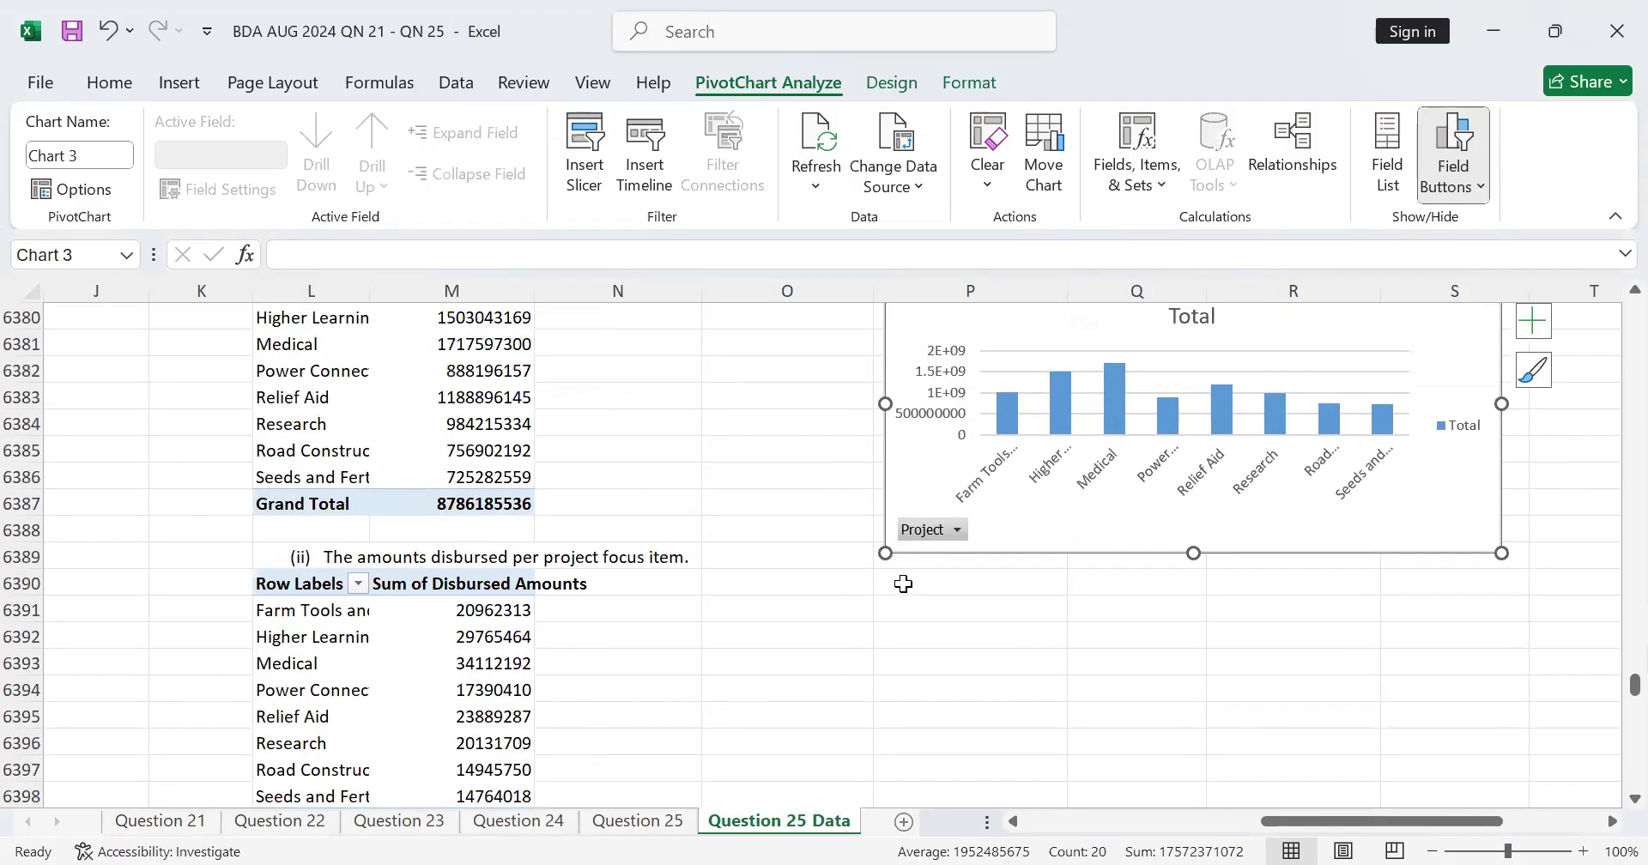
Step: Link cell P6390 to the part (c)(ii) disbursed amounts proportionality text in cell B35 of the Question 25 sheet
left_click(904, 583)
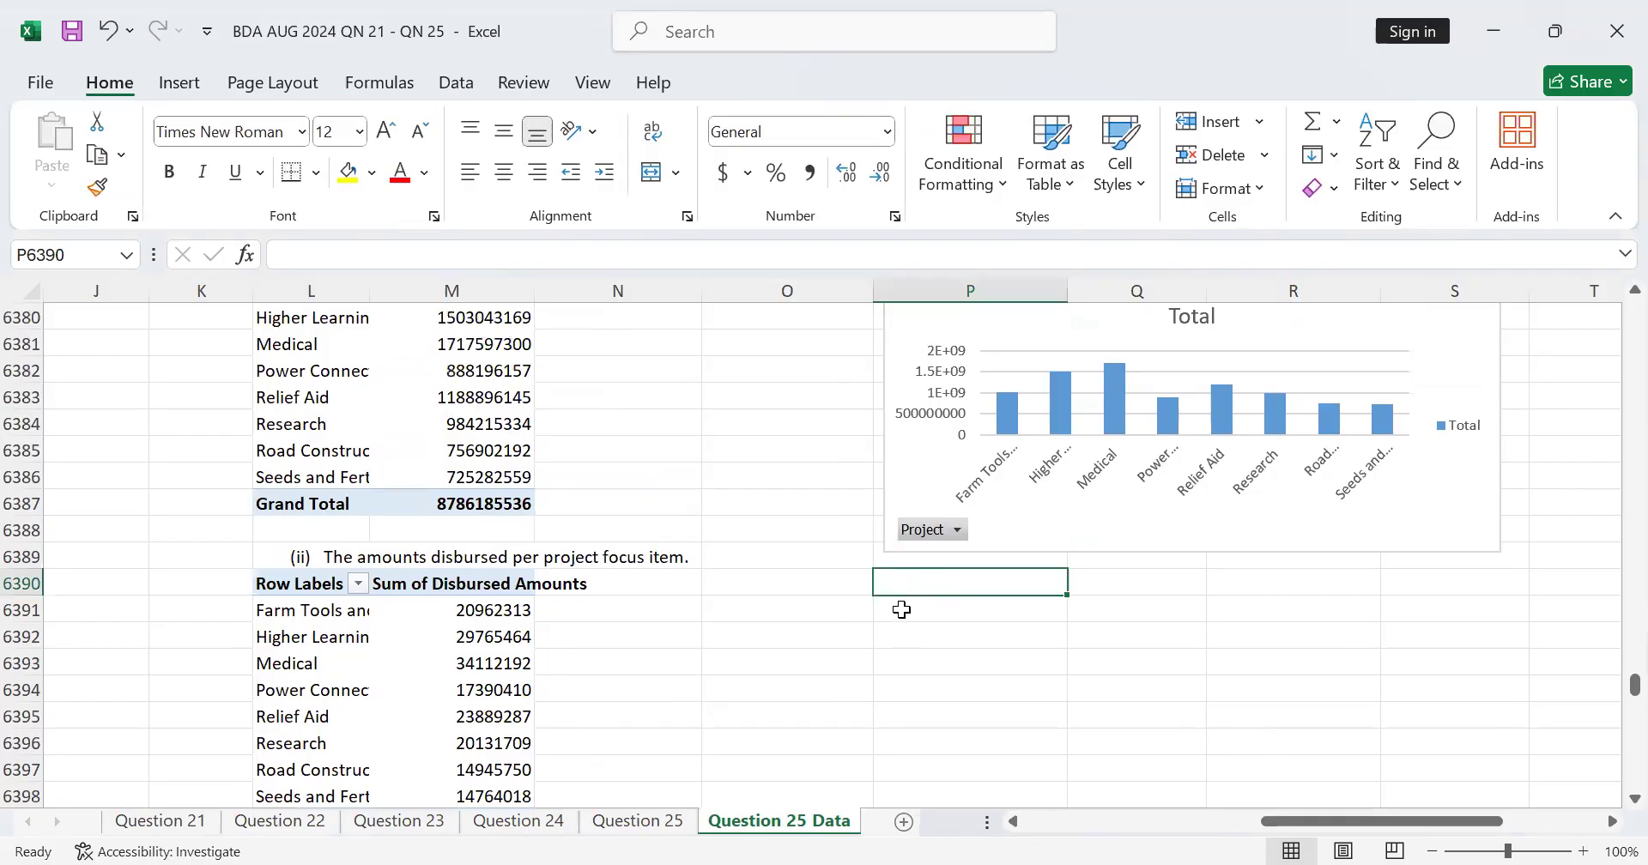
type("=")
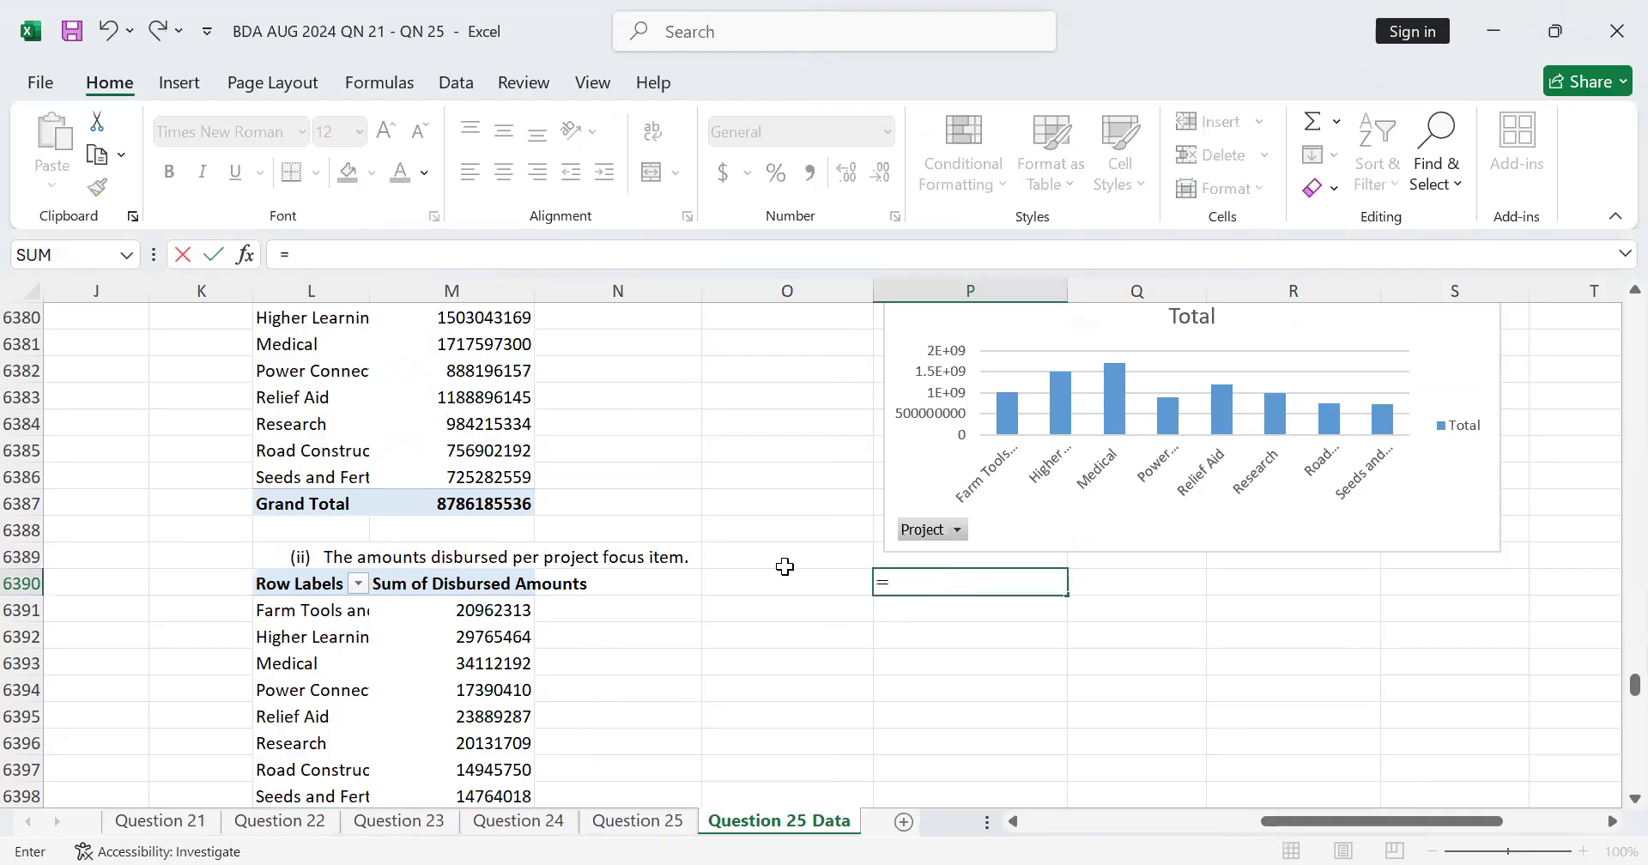
left_click(652, 825)
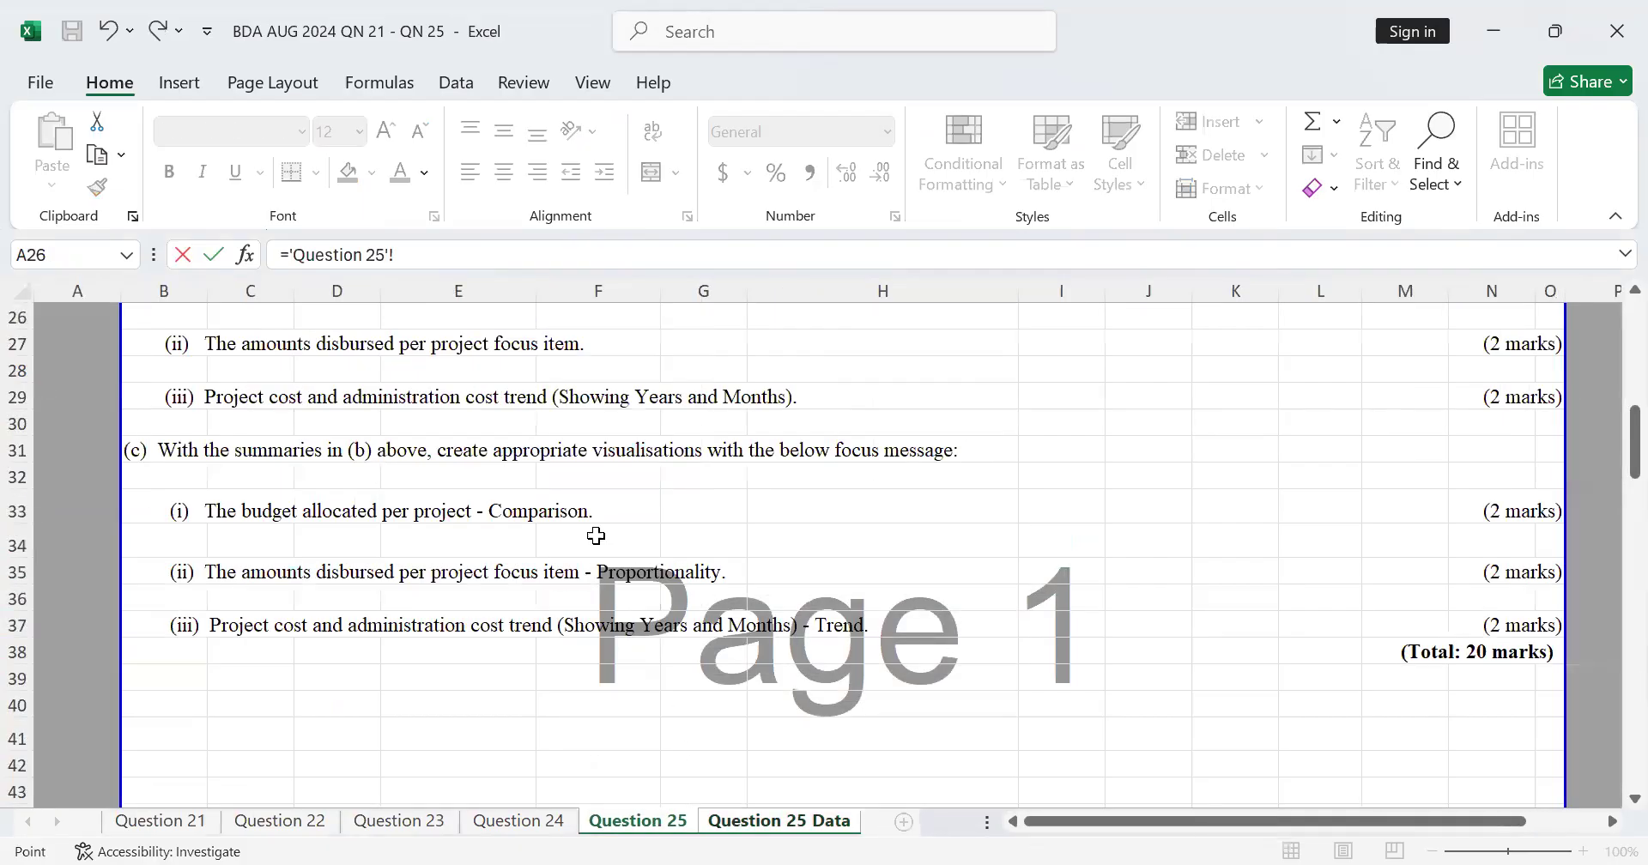
left_click(184, 573)
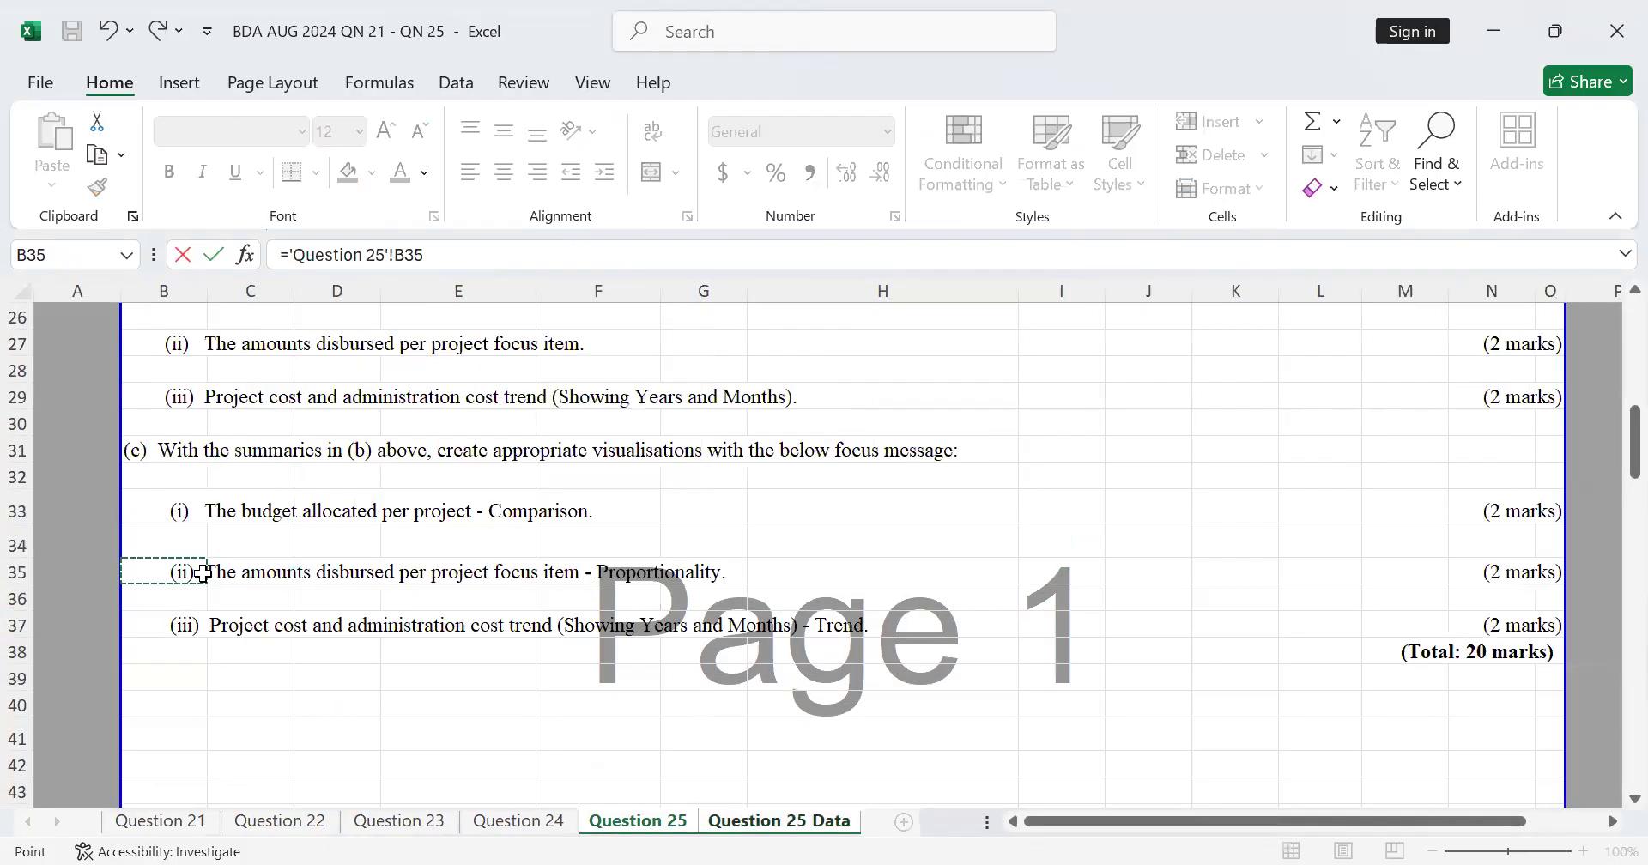
key("Return")
Step: Insert a Pie PivotChart from the disbursed amounts PivotTable in L6390:M6399
scroll(673, 567, "down", 1)
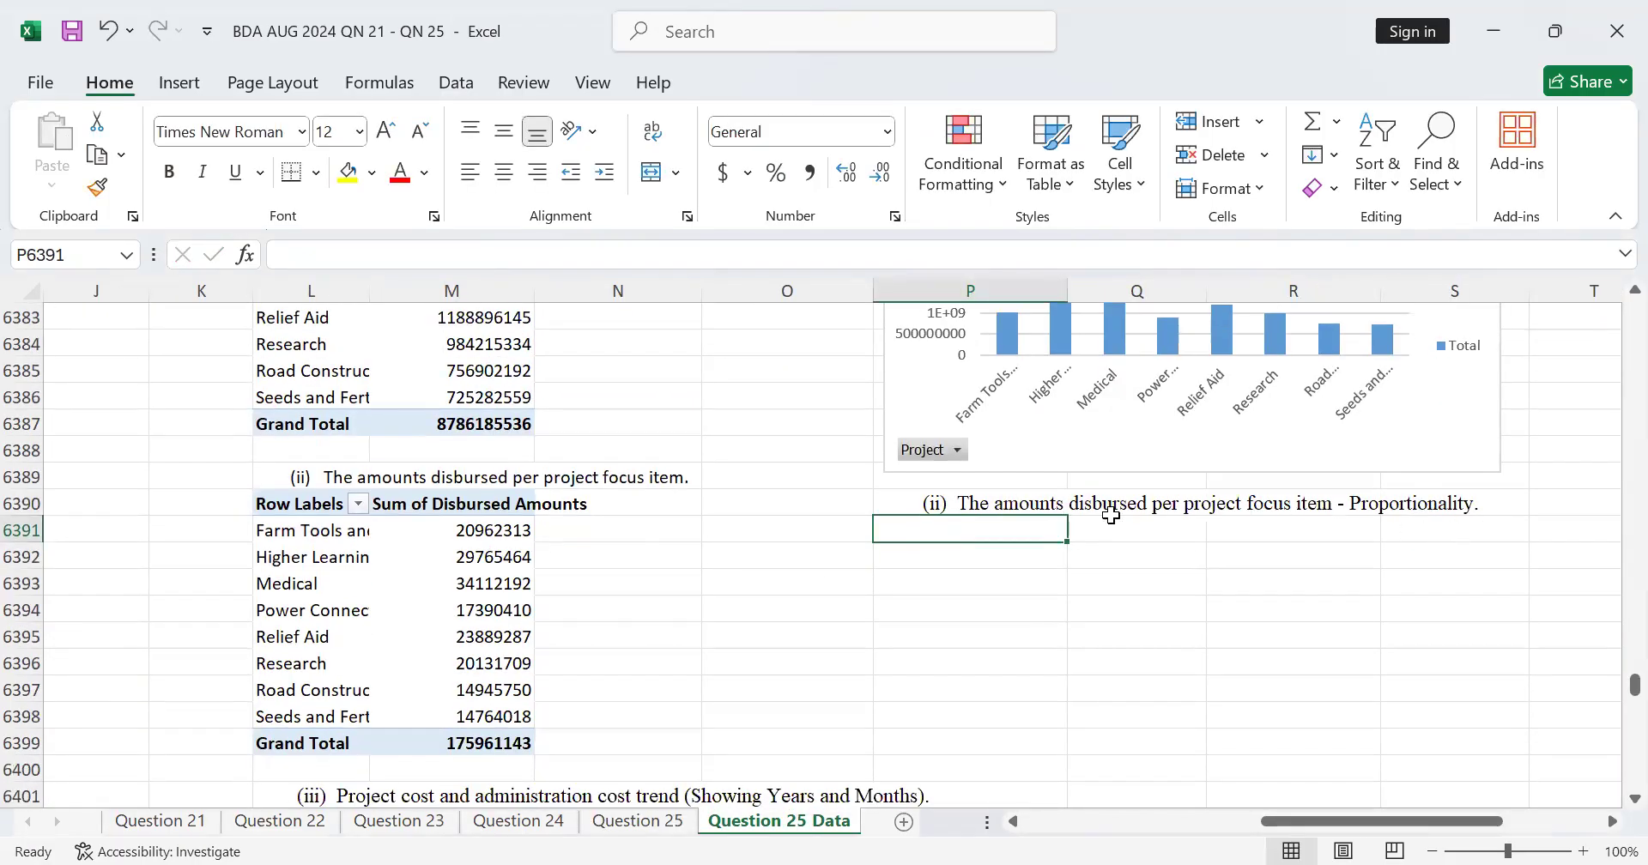
left_click_drag(275, 502, 521, 739)
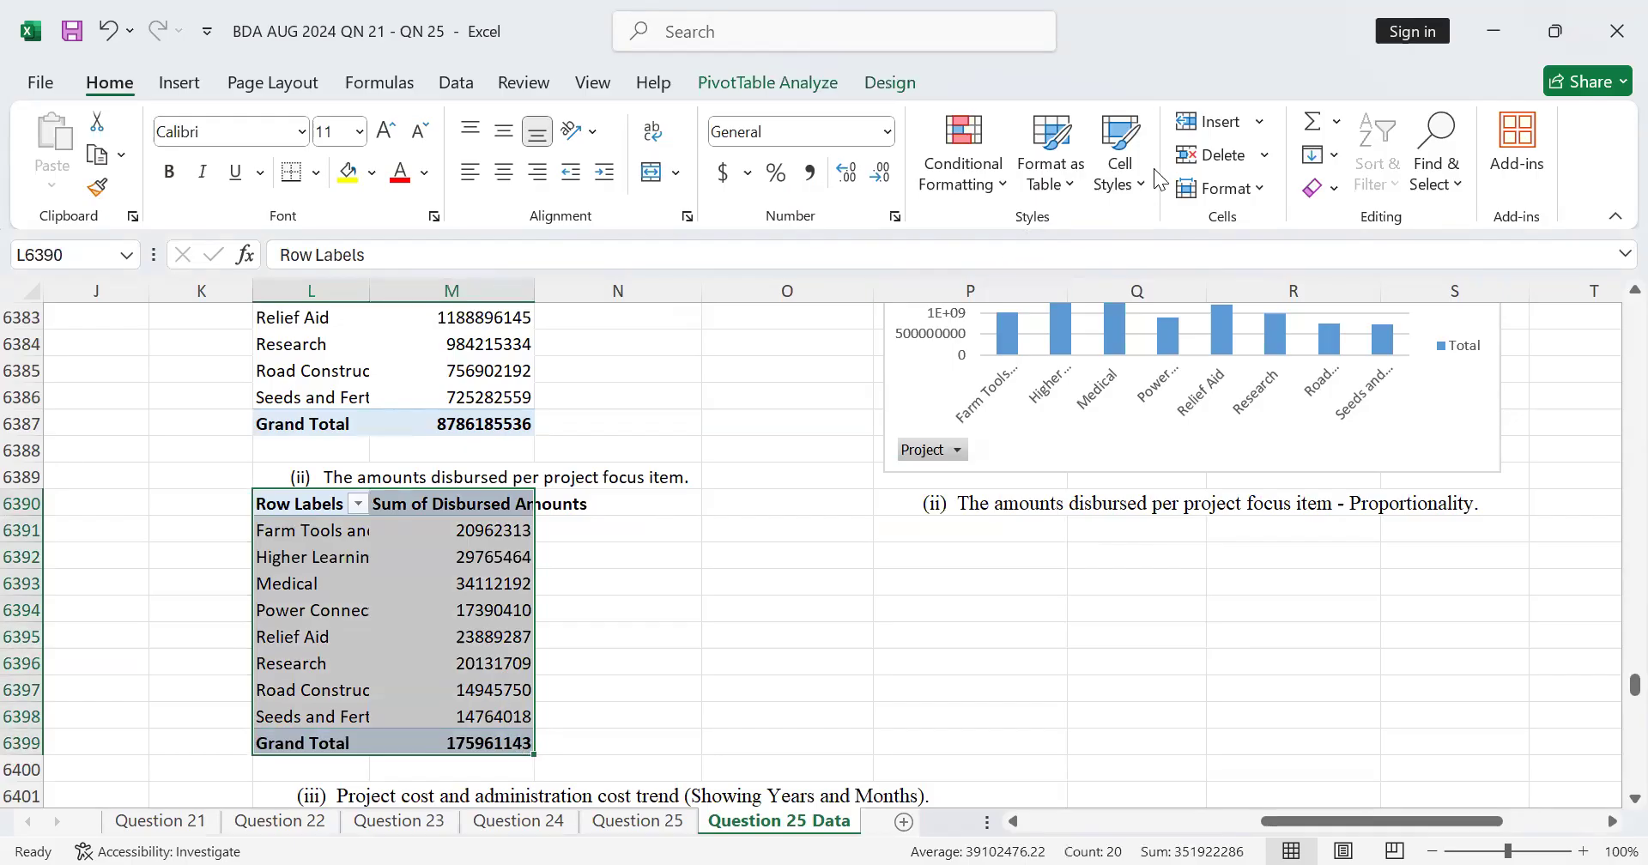
left_click(179, 83)
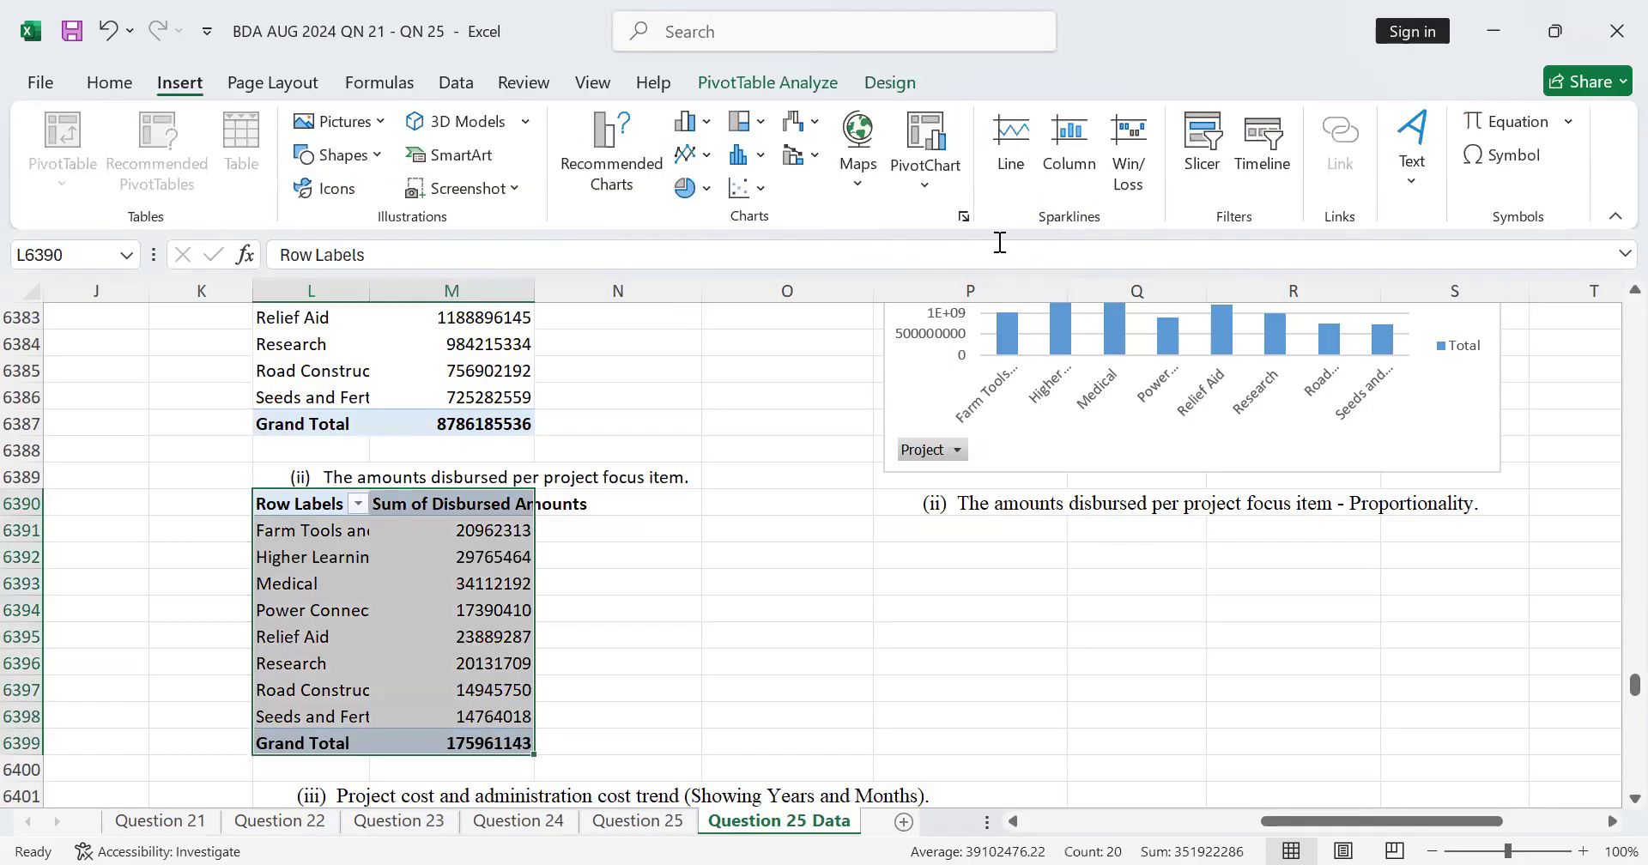
left_click(923, 174)
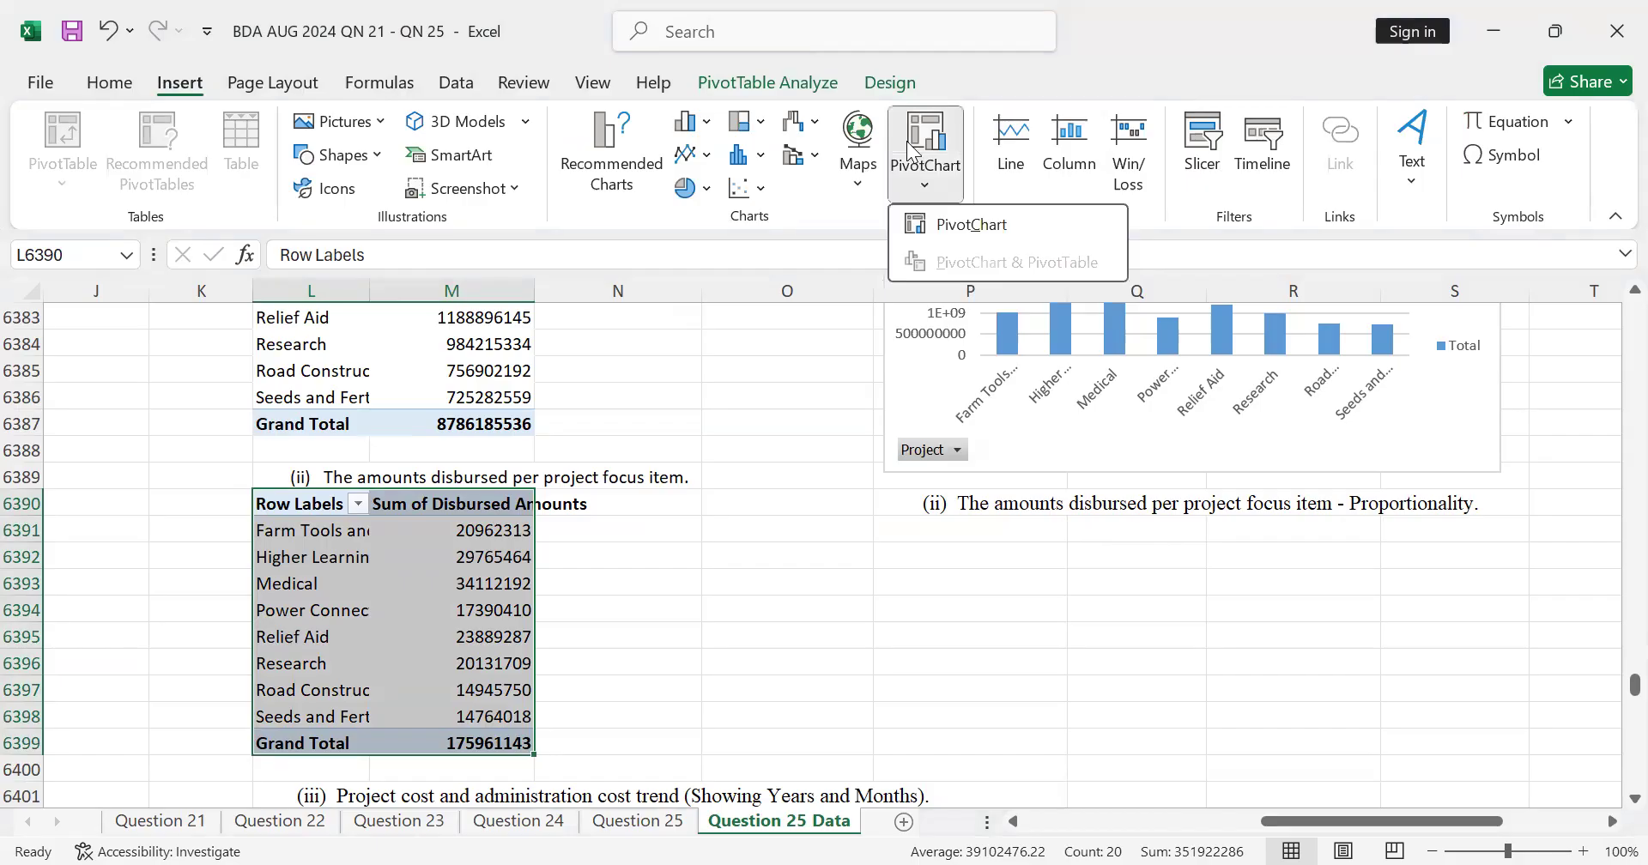
key("c")
left_click(481, 275)
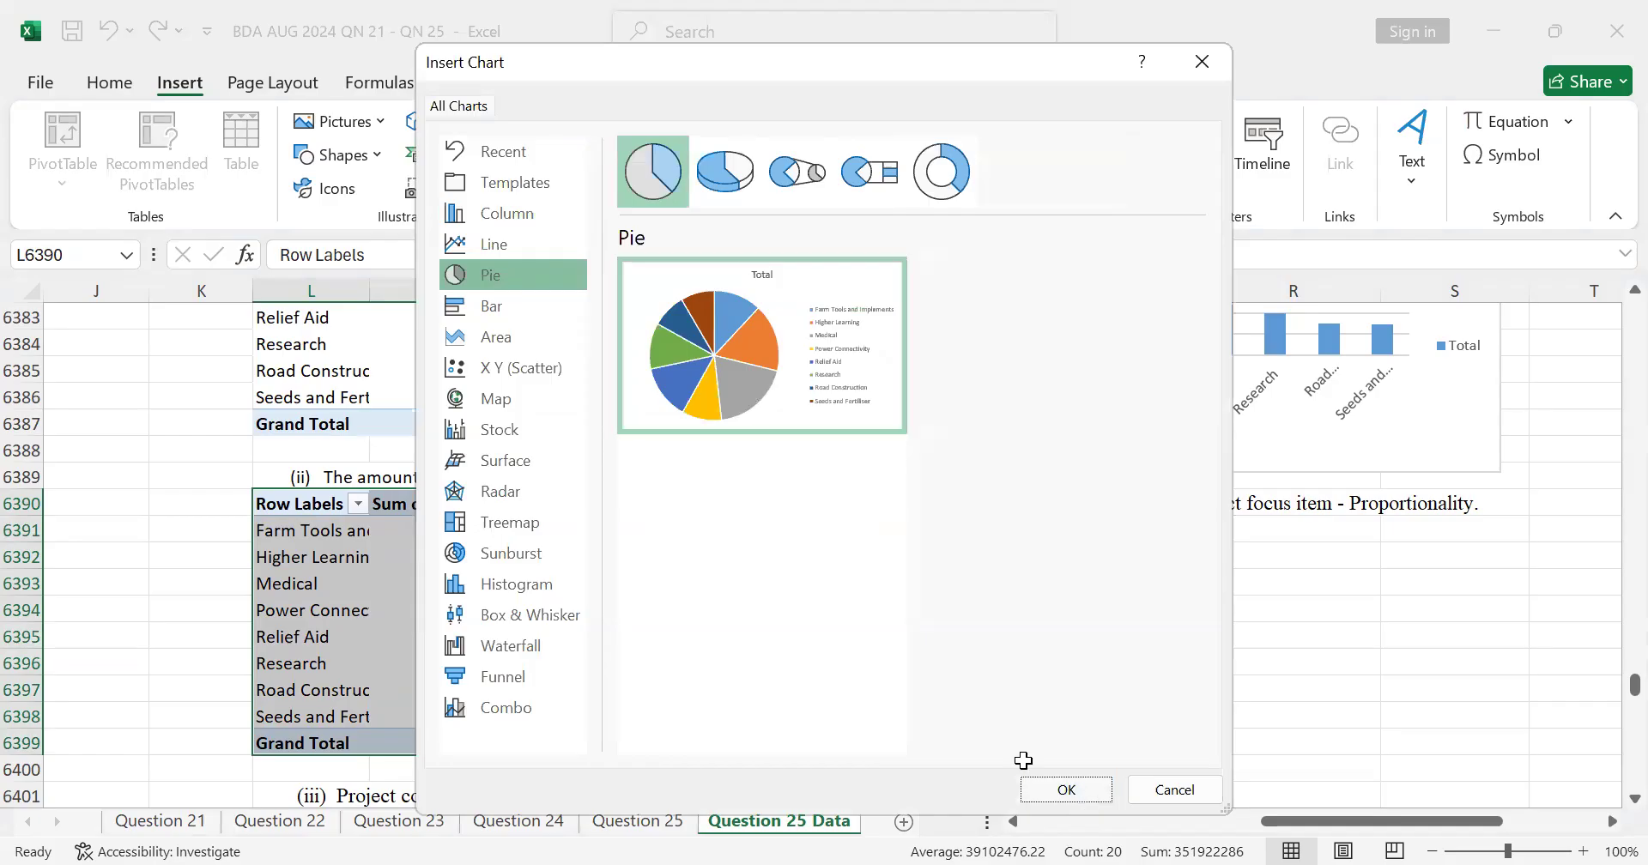
left_click(1078, 791)
Step: Move the pie PivotChart under the part (c)(ii) heading and resize it to span about rows 6391 to 6403
left_click_drag(953, 383, 1318, 550)
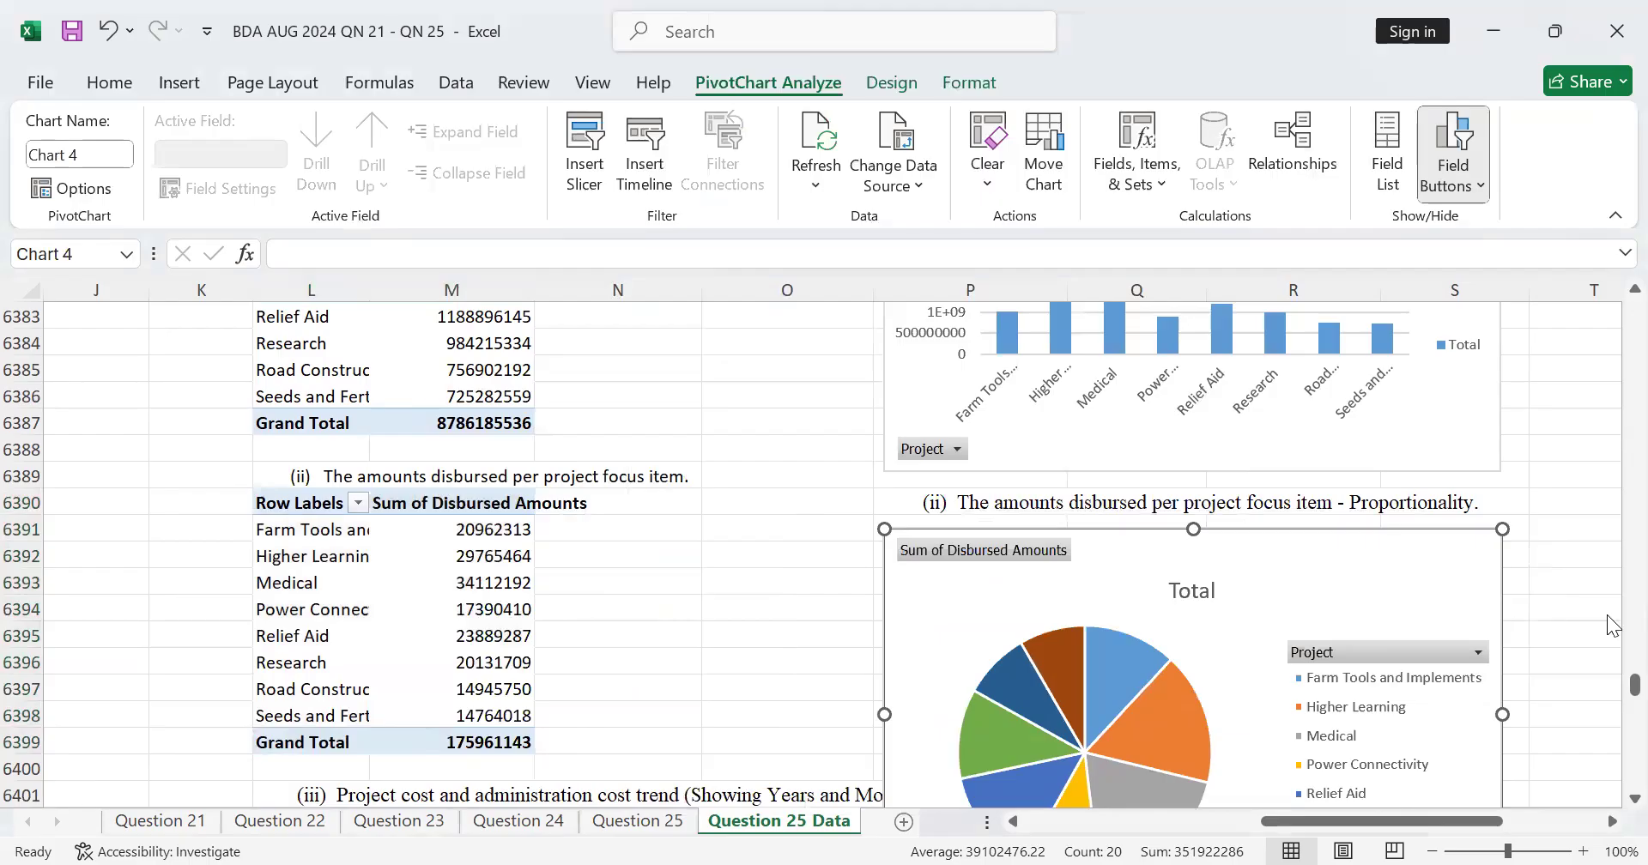
scroll(1608, 626, "down", 5)
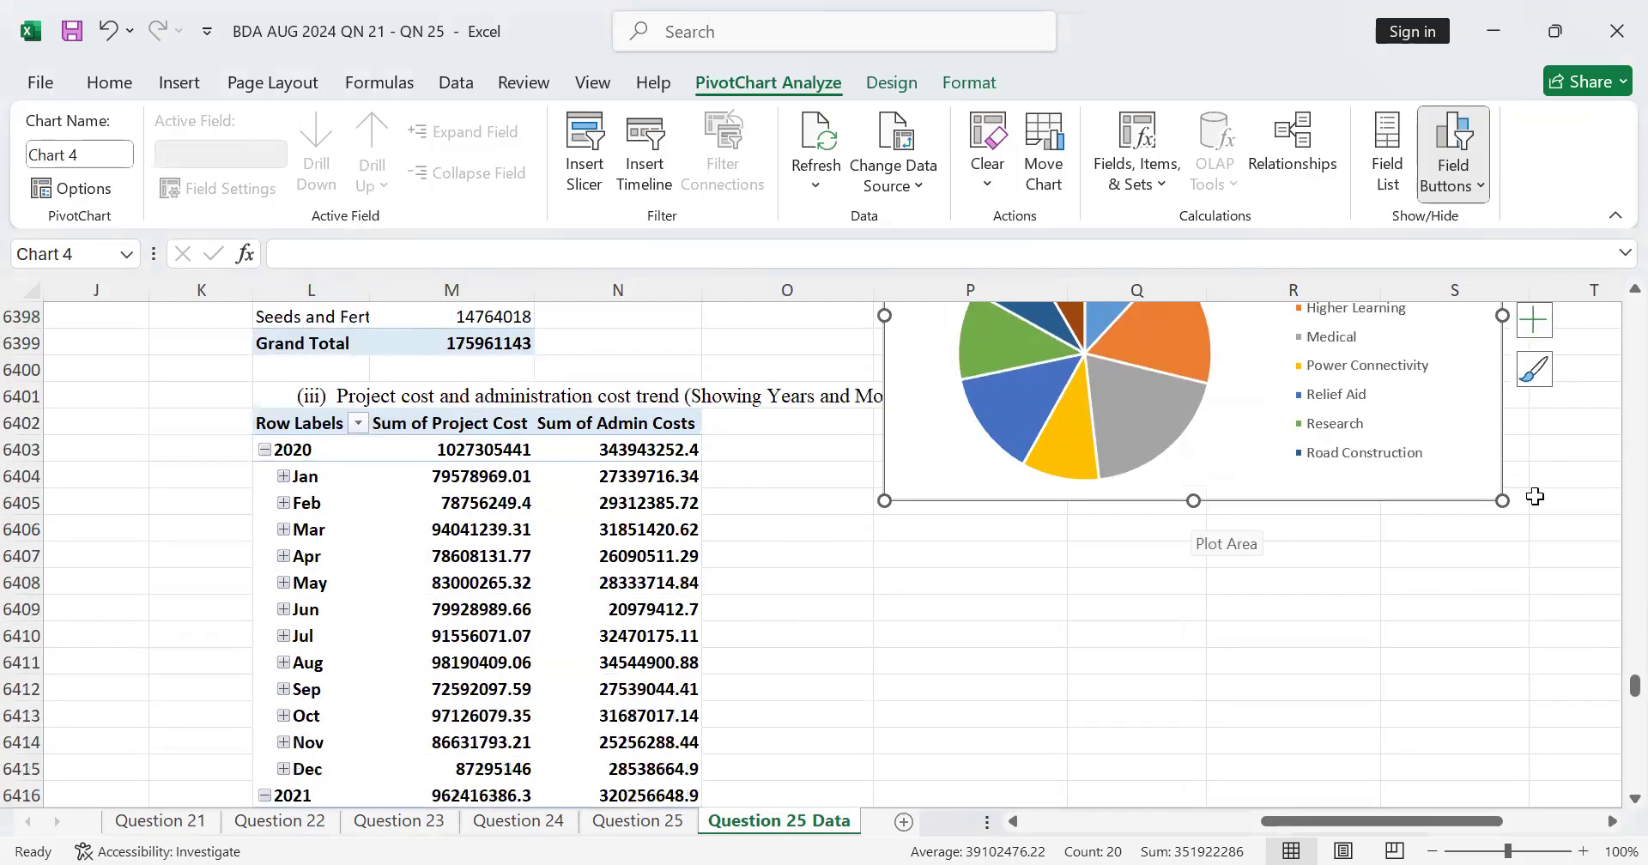
left_click_drag(1502, 501, 1513, 451)
left_click(1134, 659)
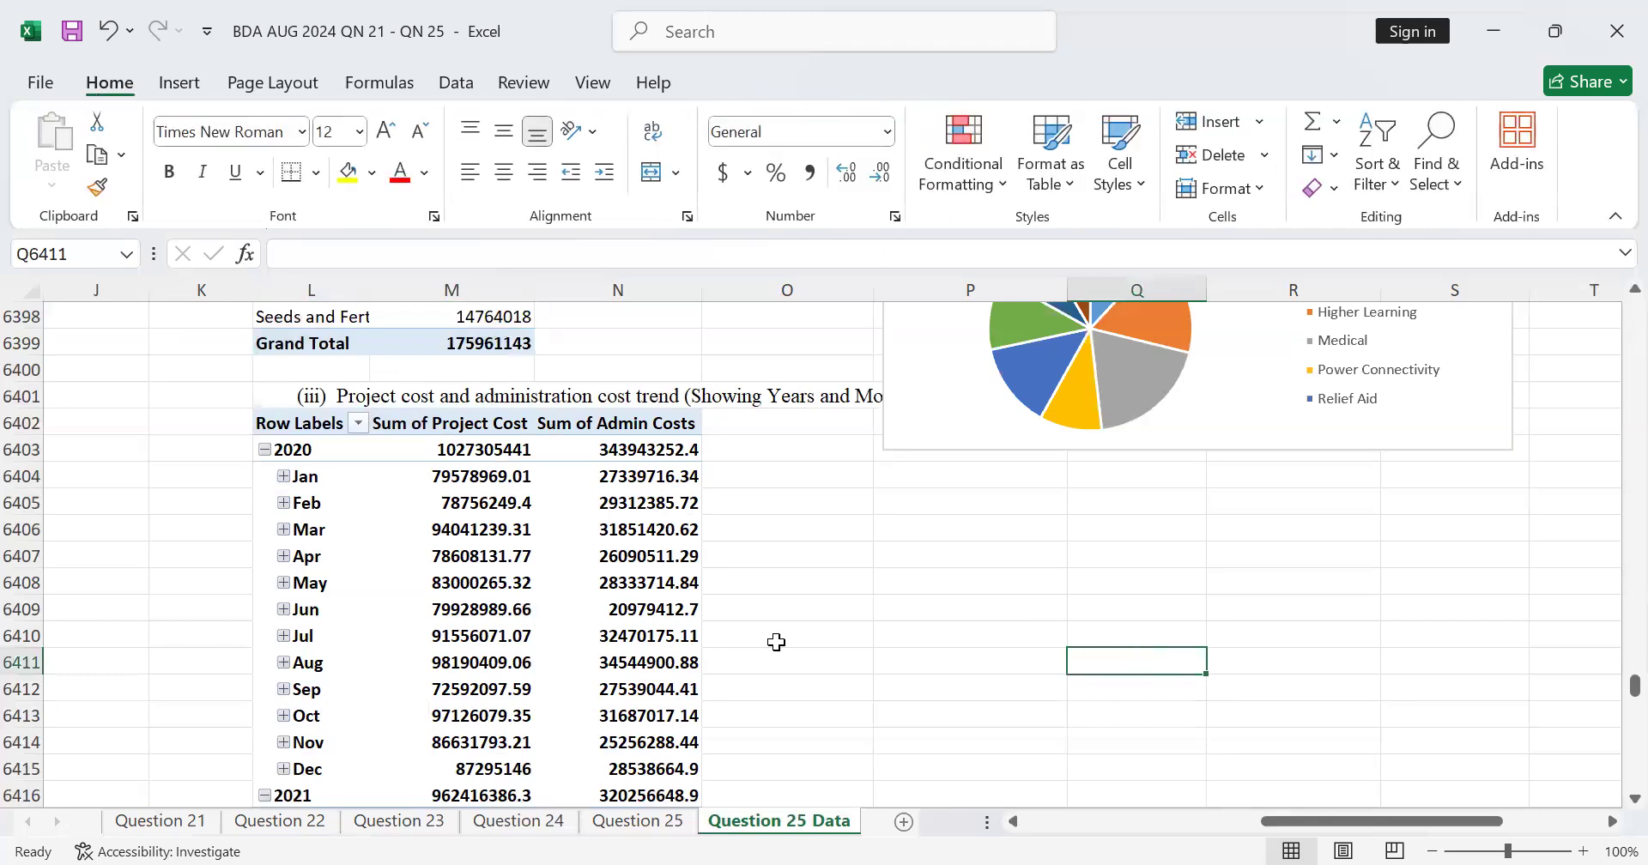
Step: Start a formula in cell P6404, just below the pie chart
scroll(777, 642, "up", 8)
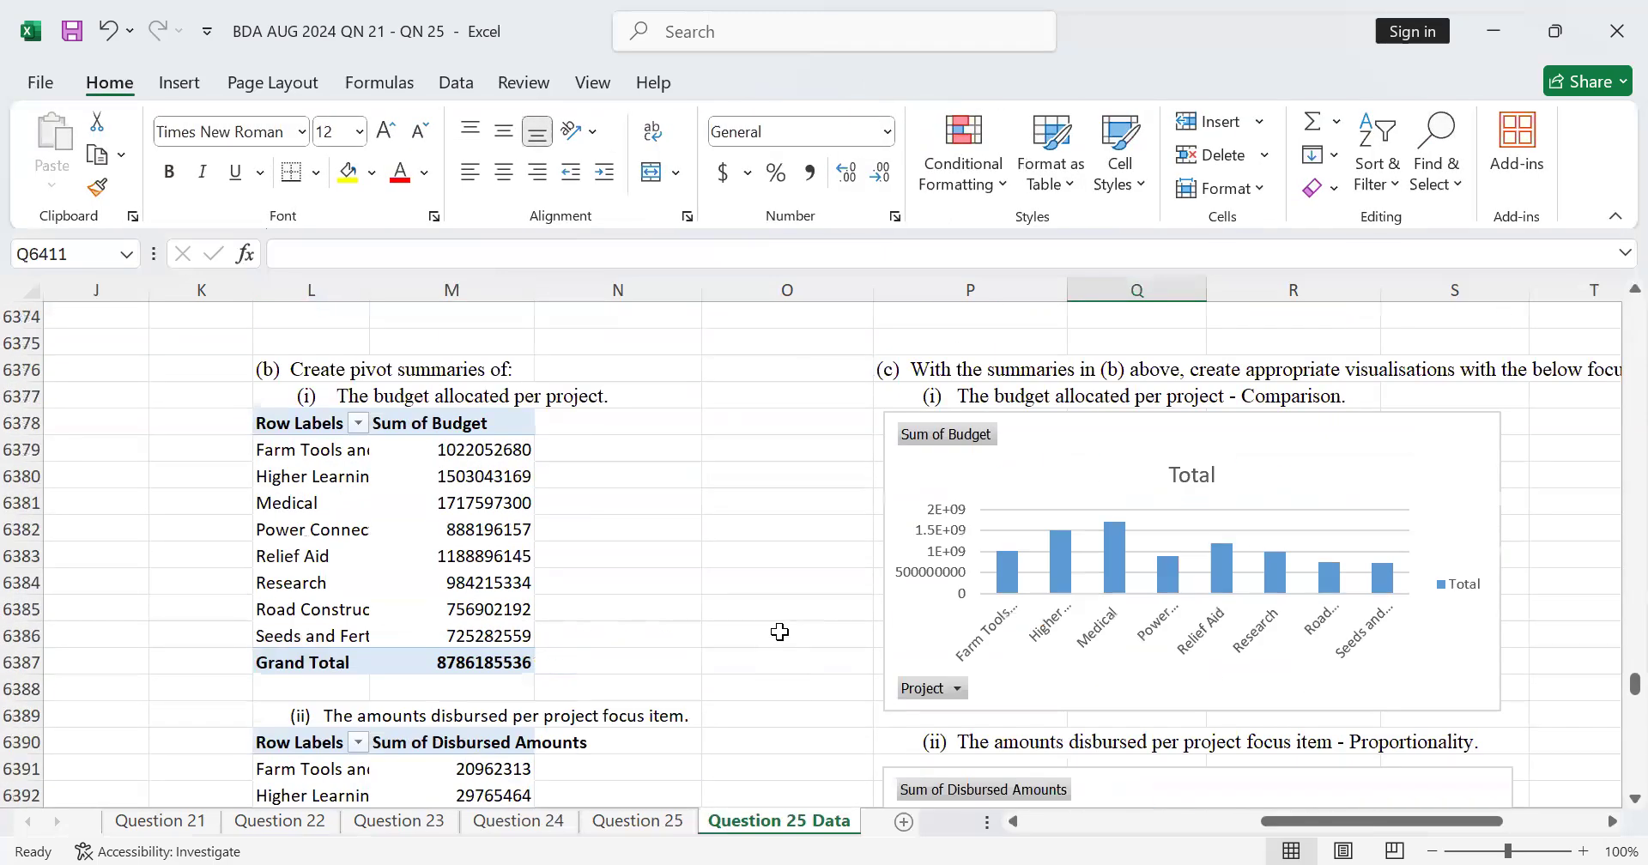
scroll(873, 562, "up", 1)
scroll(874, 553, "down", 11)
scroll(874, 548, "up", 2)
left_click(935, 498)
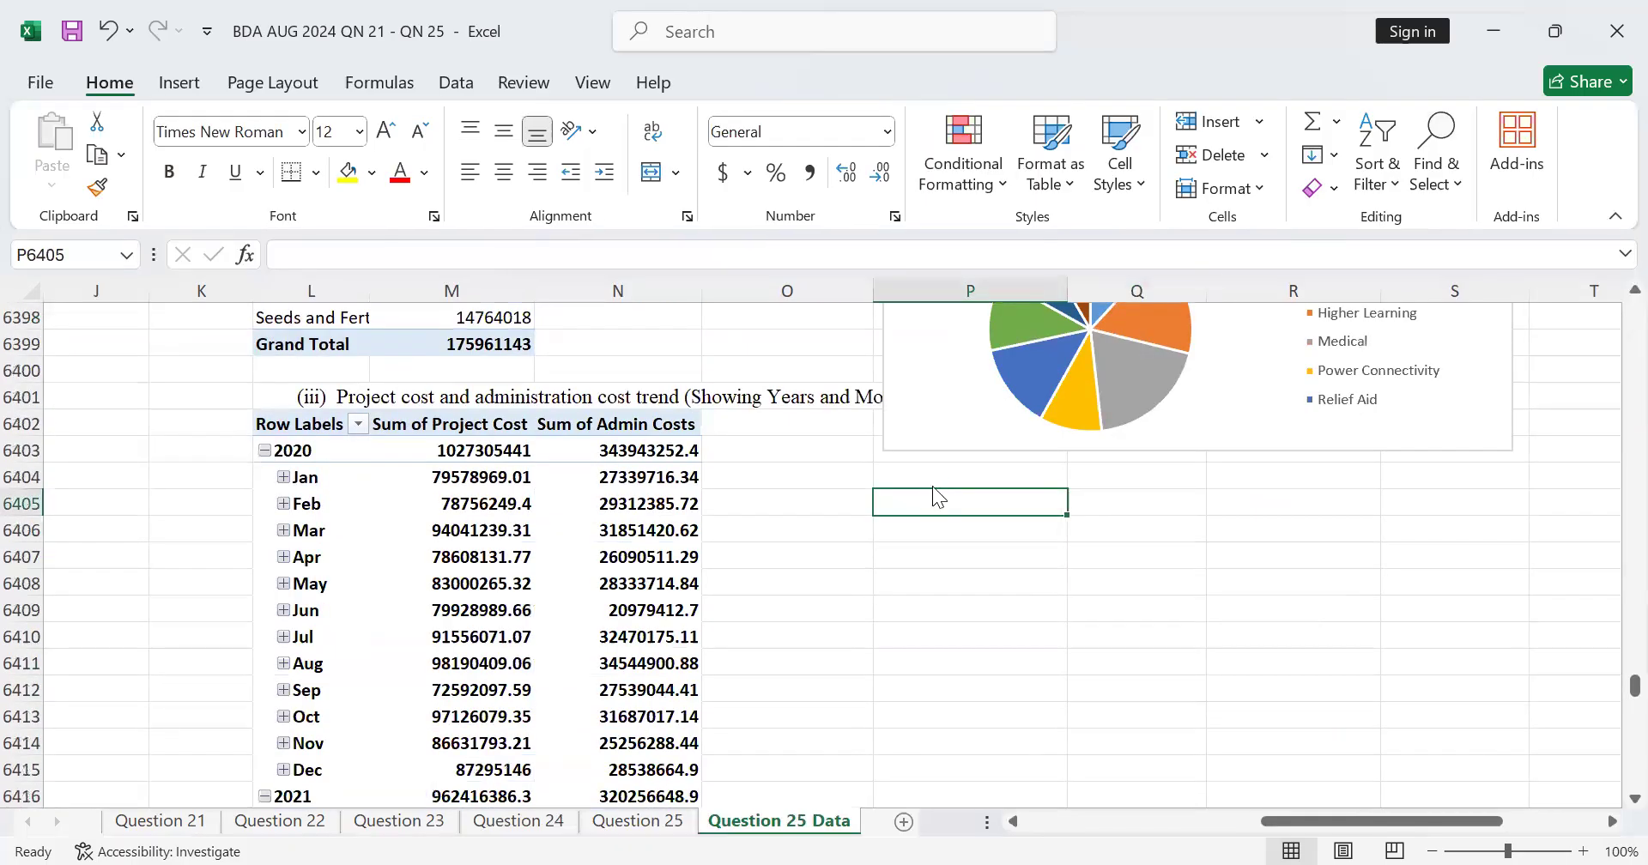
left_click(938, 478)
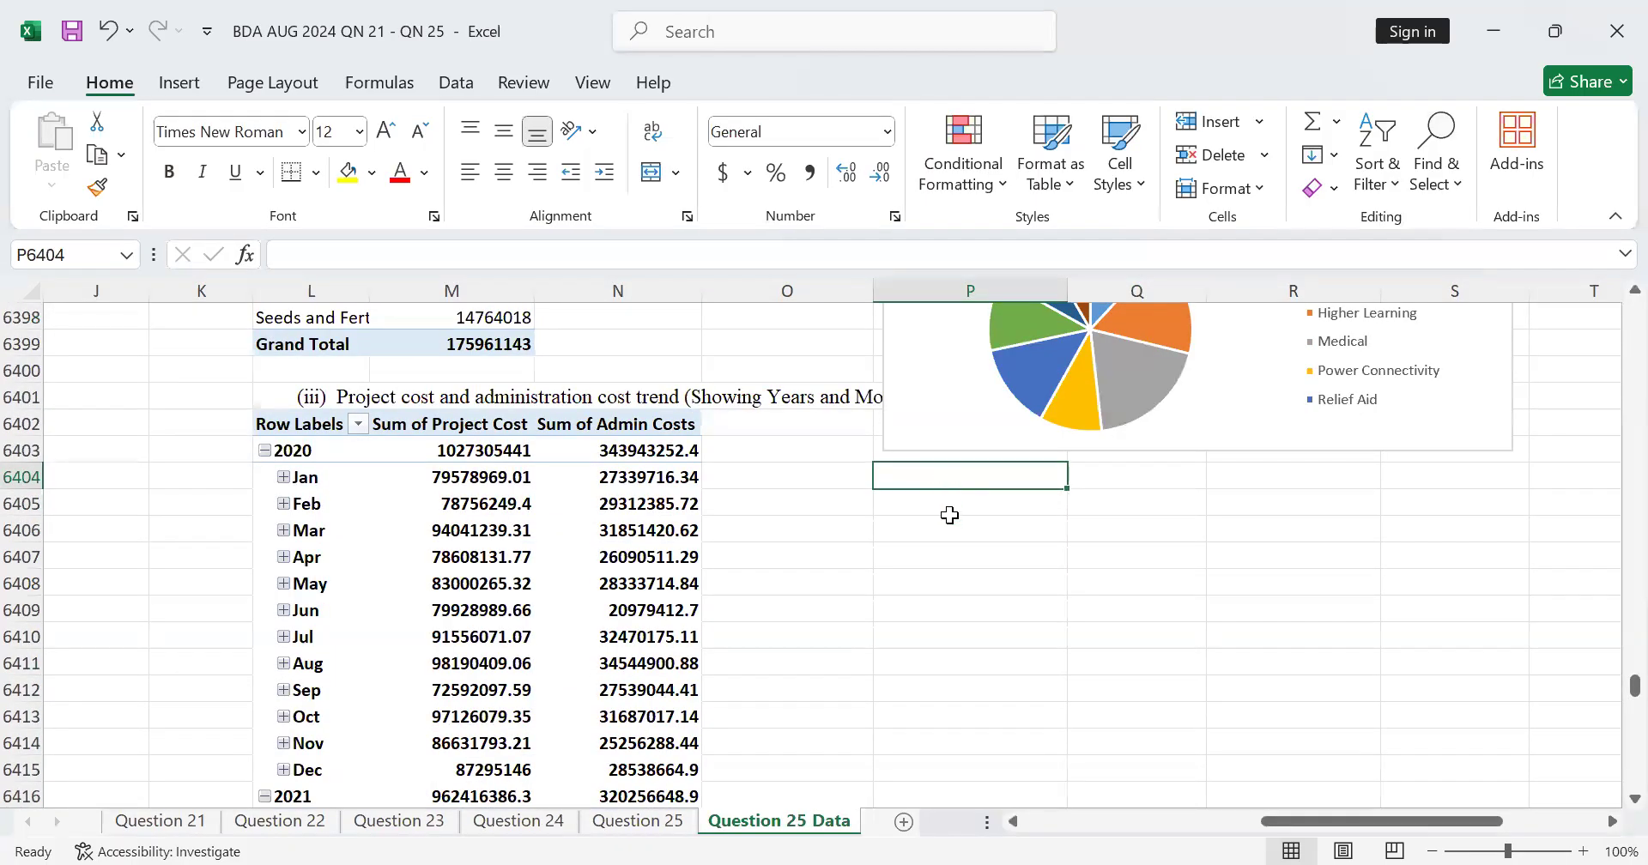
type("=")
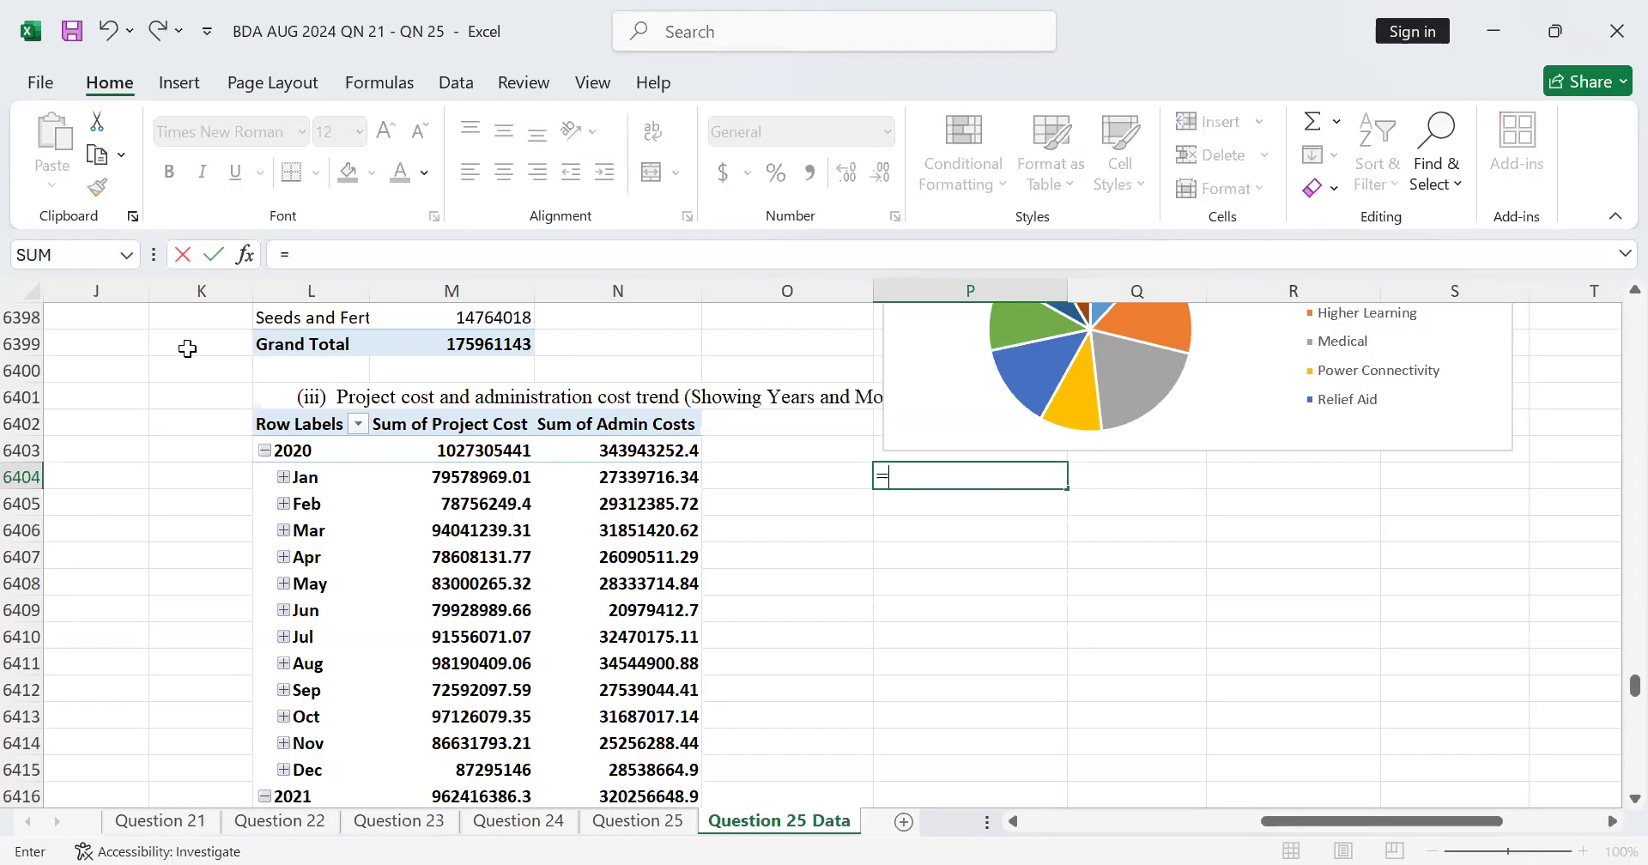
scroll(244, 132, "down", 1)
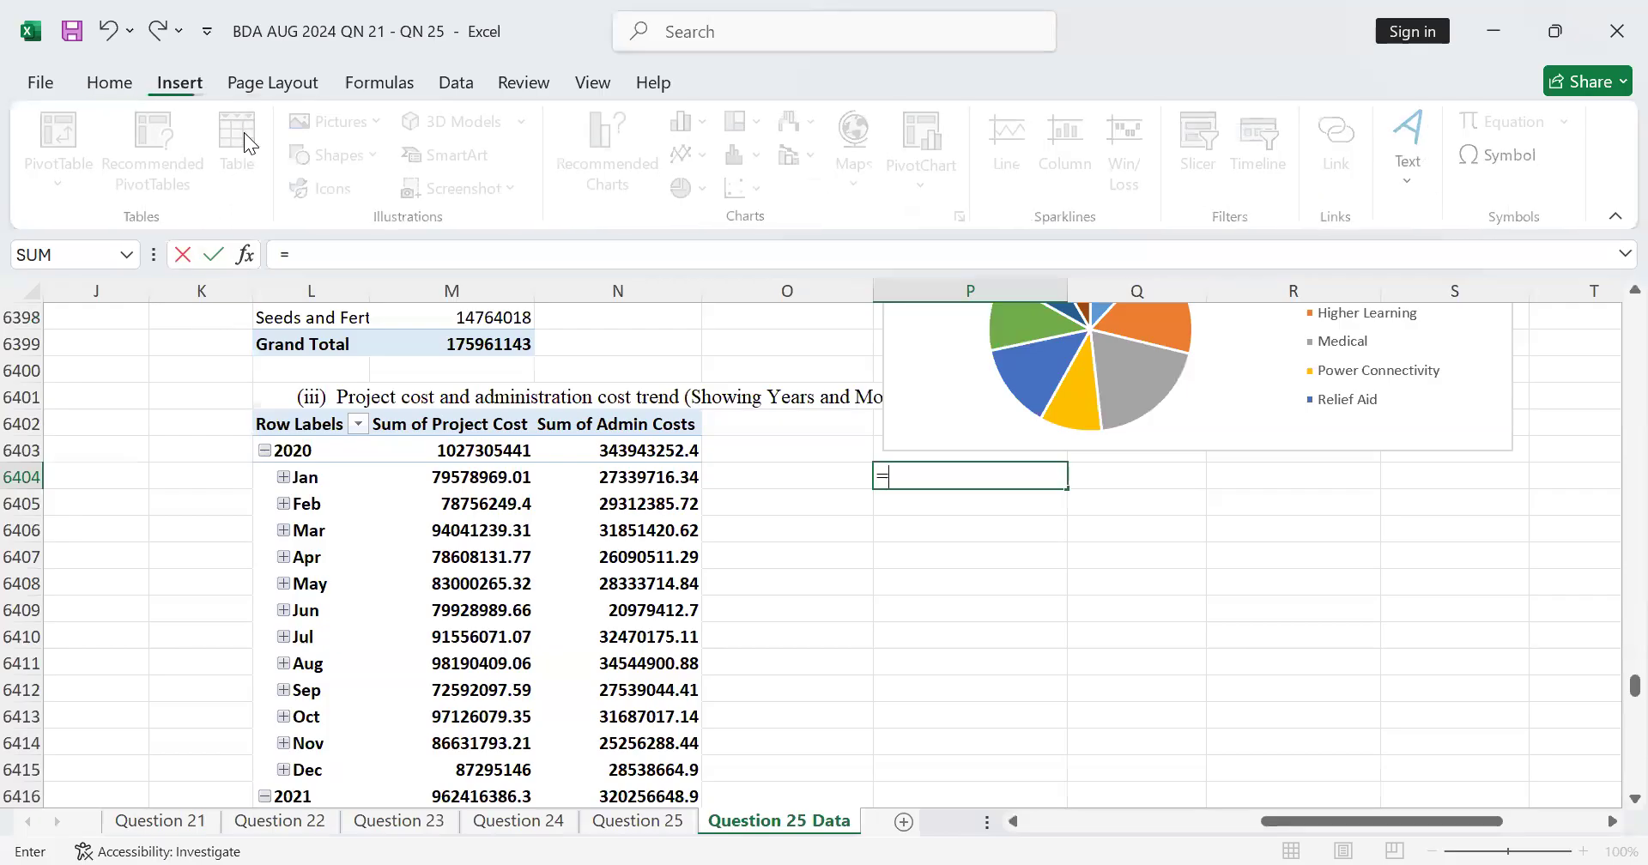
left_click_drag(273, 423, 626, 424)
key("BackSpace")
key("BackSpace")
key("BackSpace")
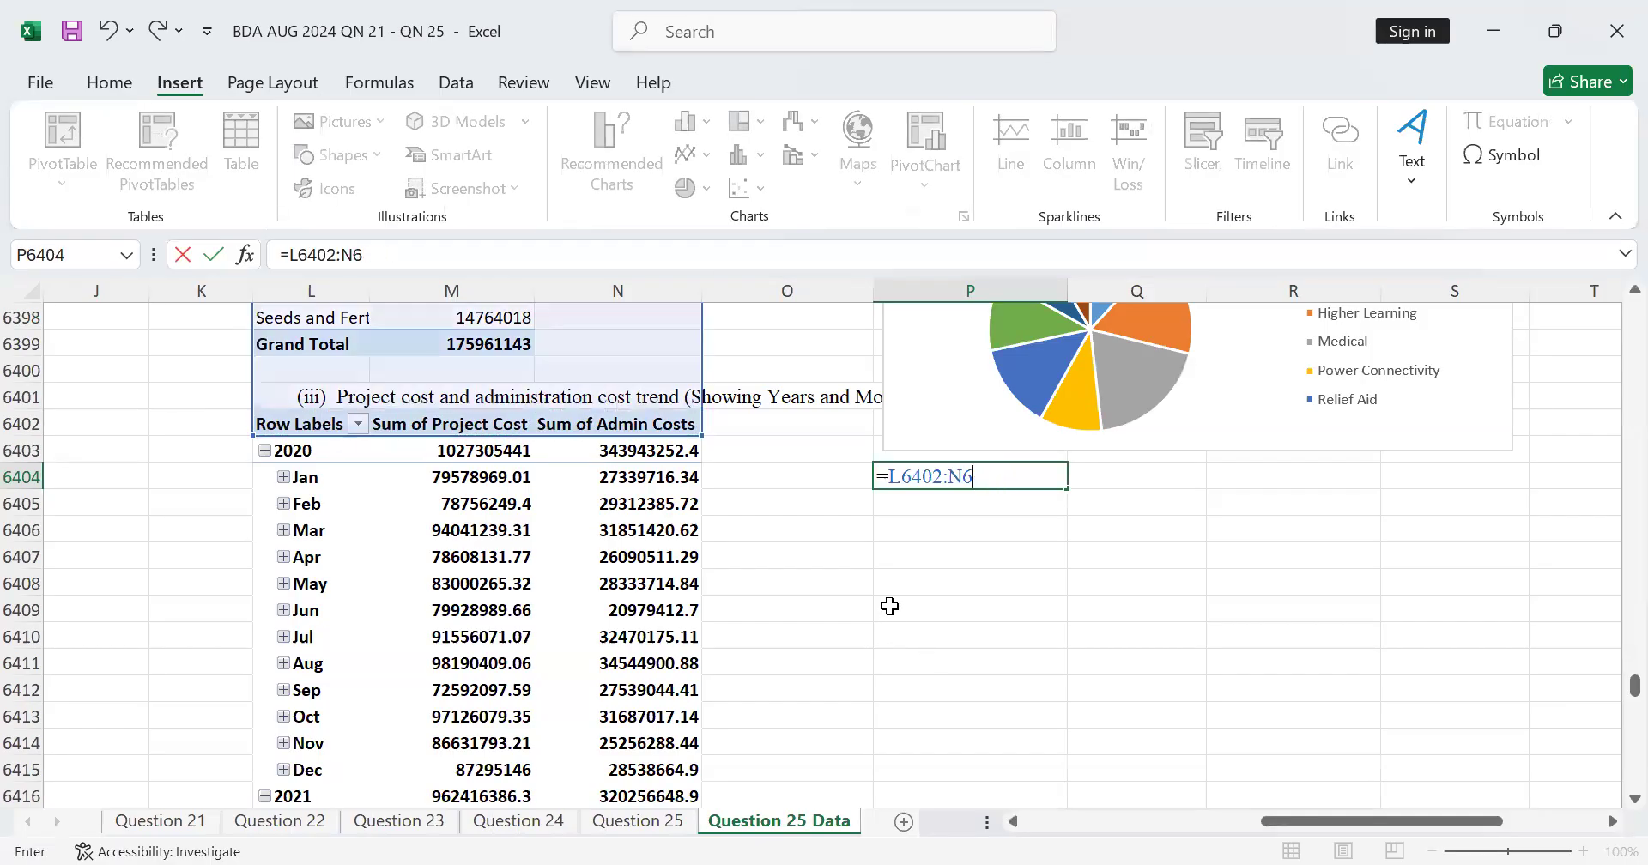
key("BackSpace")
key("BackSpace")
key("BackSpace")
key("BackSpace")
key("BackSpace")
key("BackSpace")
key("BackSpace")
key("BackSpace")
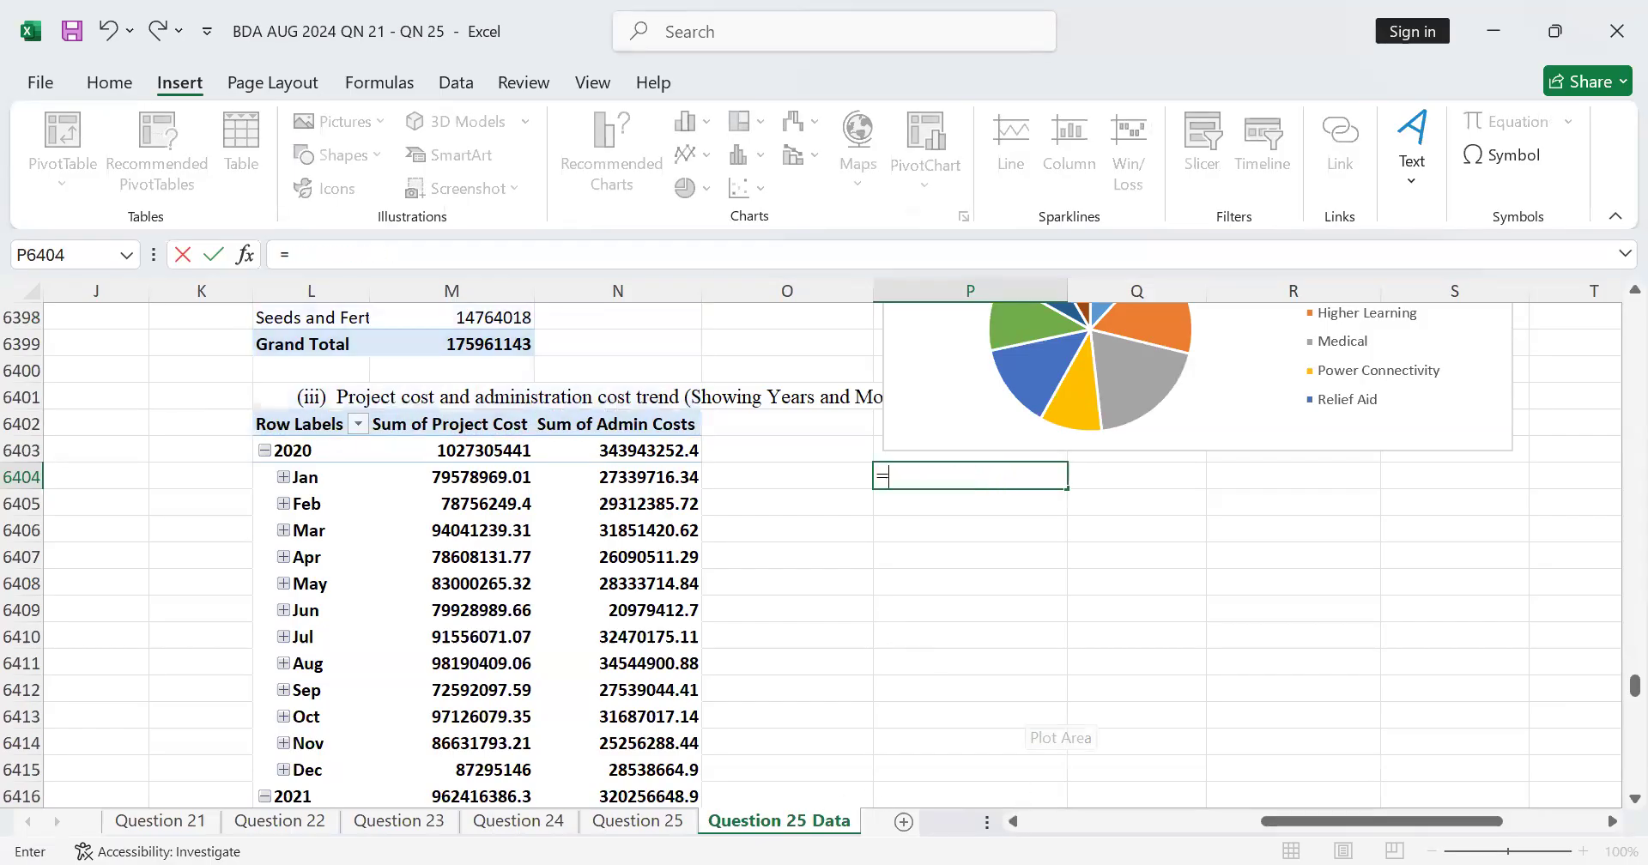
Step: Complete the formula in P6404 as a link to the part (c)(iii) cost trend text in cell B37 of the Question 25 sheet
left_click(640, 820)
left_click(181, 626)
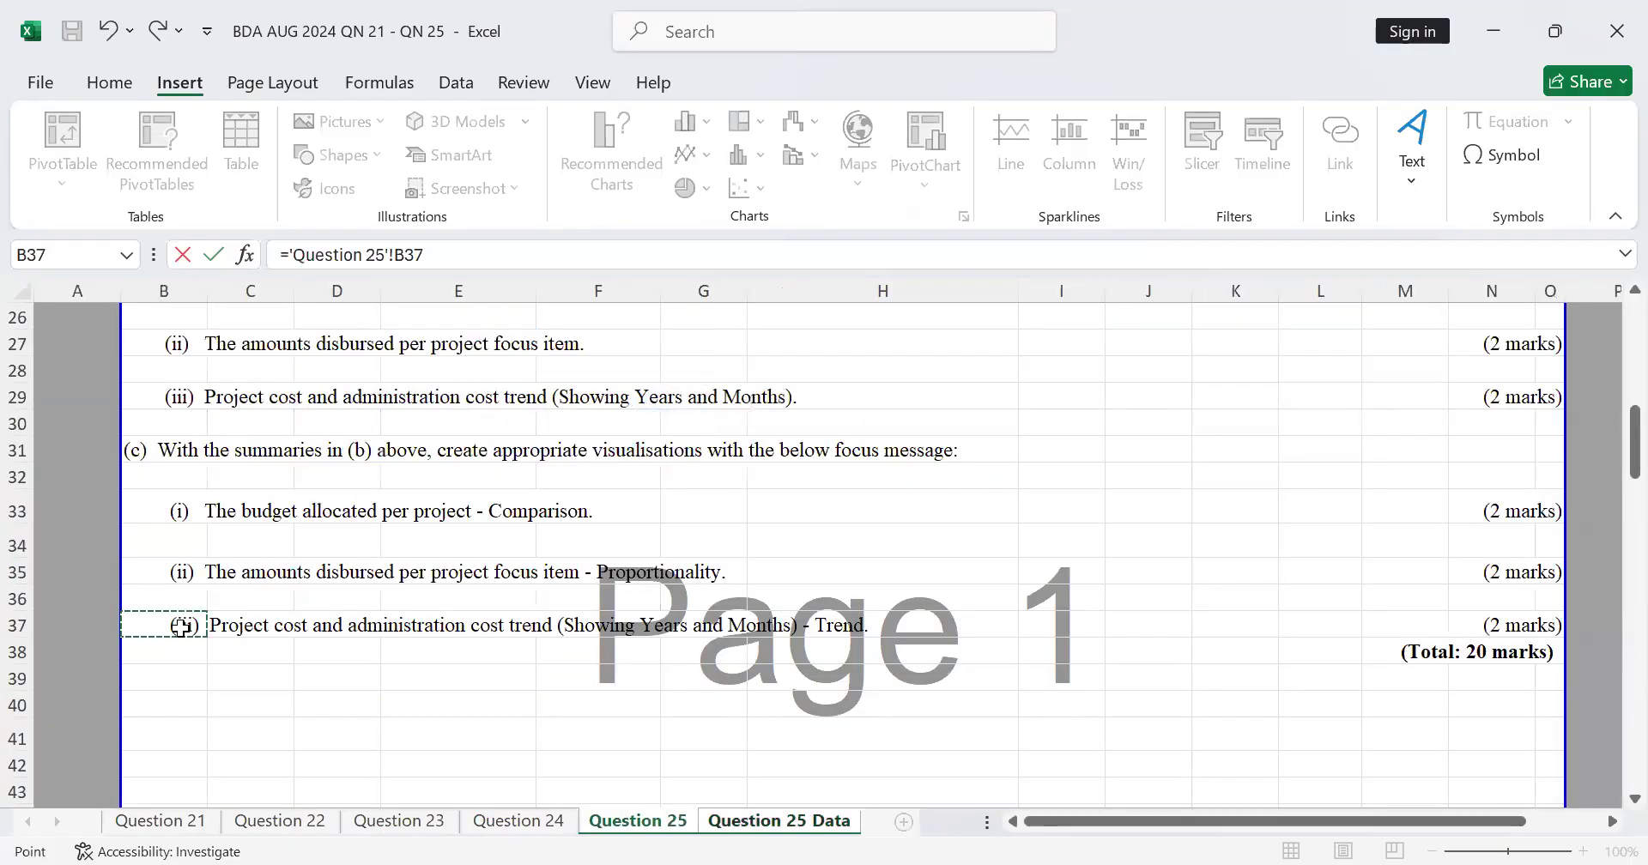
key("Return")
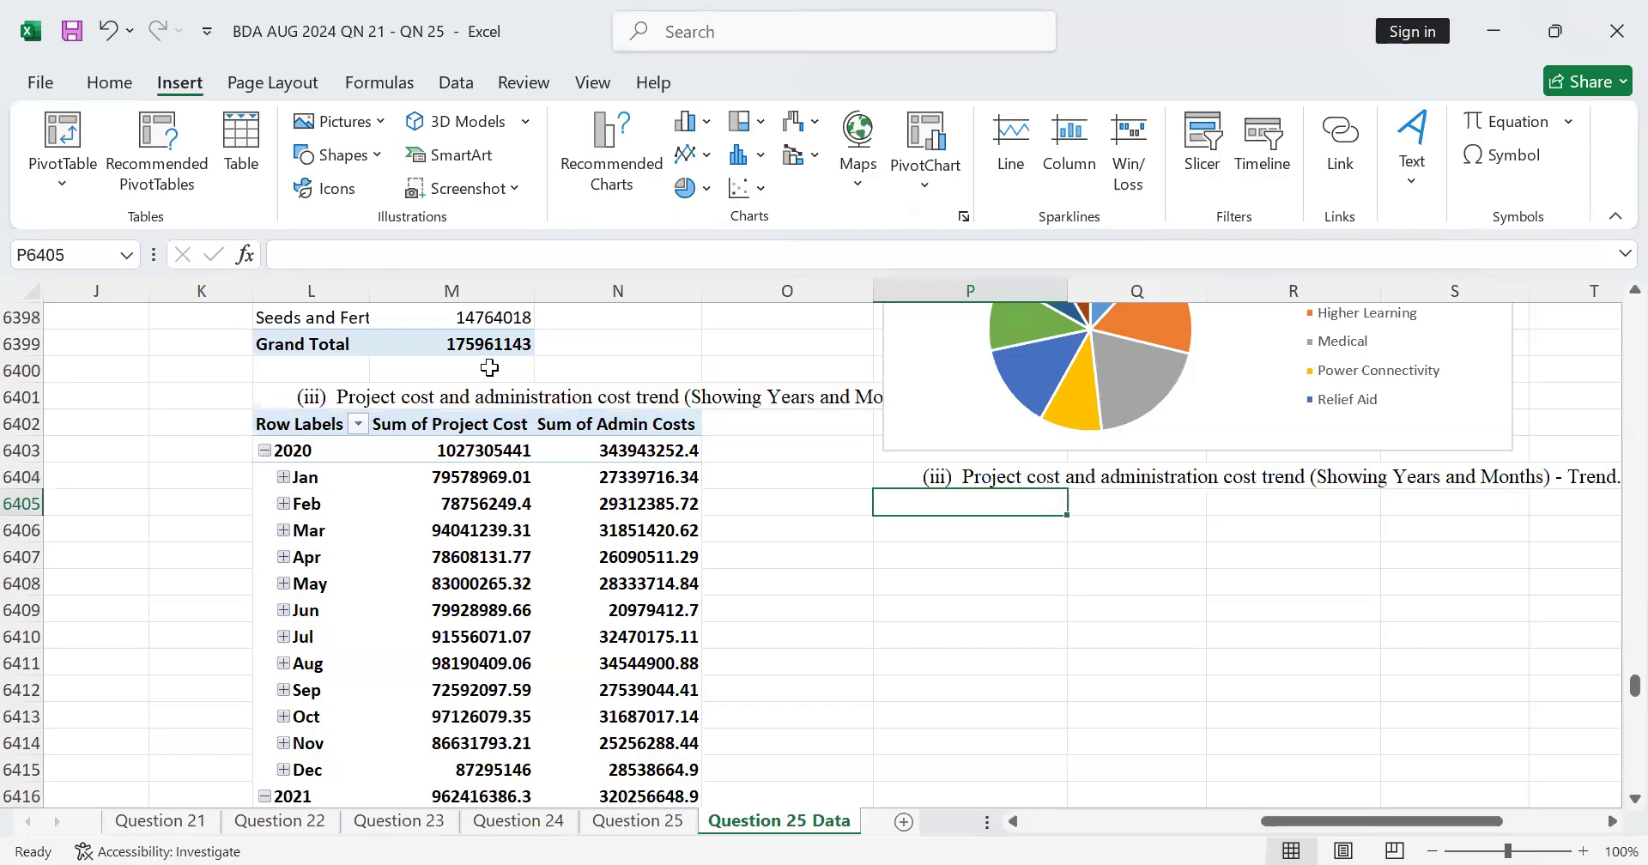
Step: Insert a Line PivotChart from the project cost and admin costs PivotTable in L6402:N6461
left_click_drag(276, 430, 656, 444)
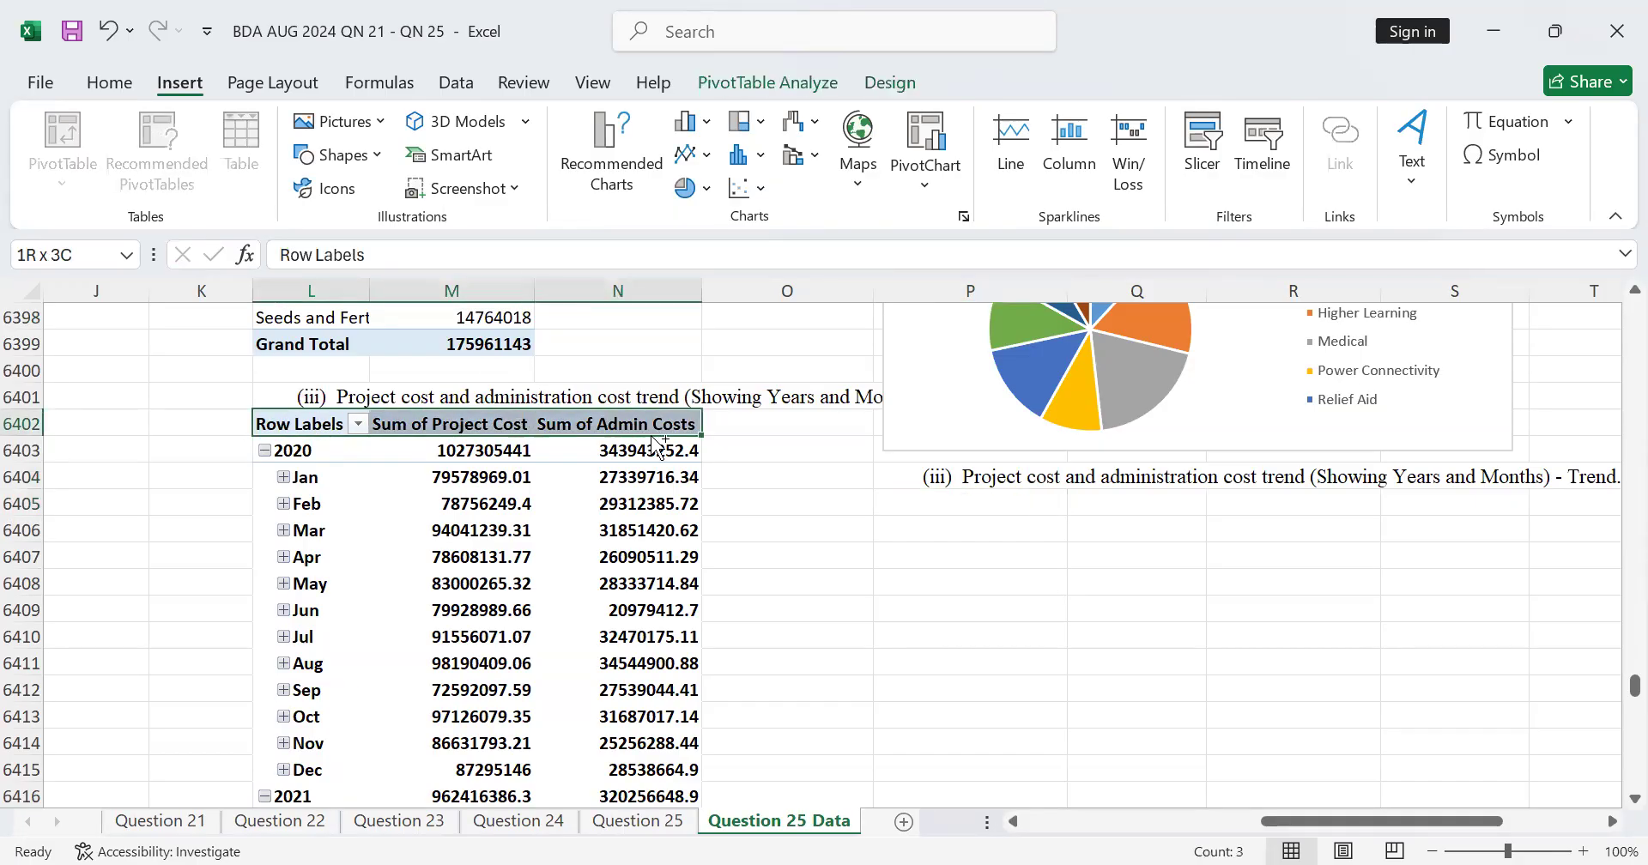
key("ctrl+shift+Down")
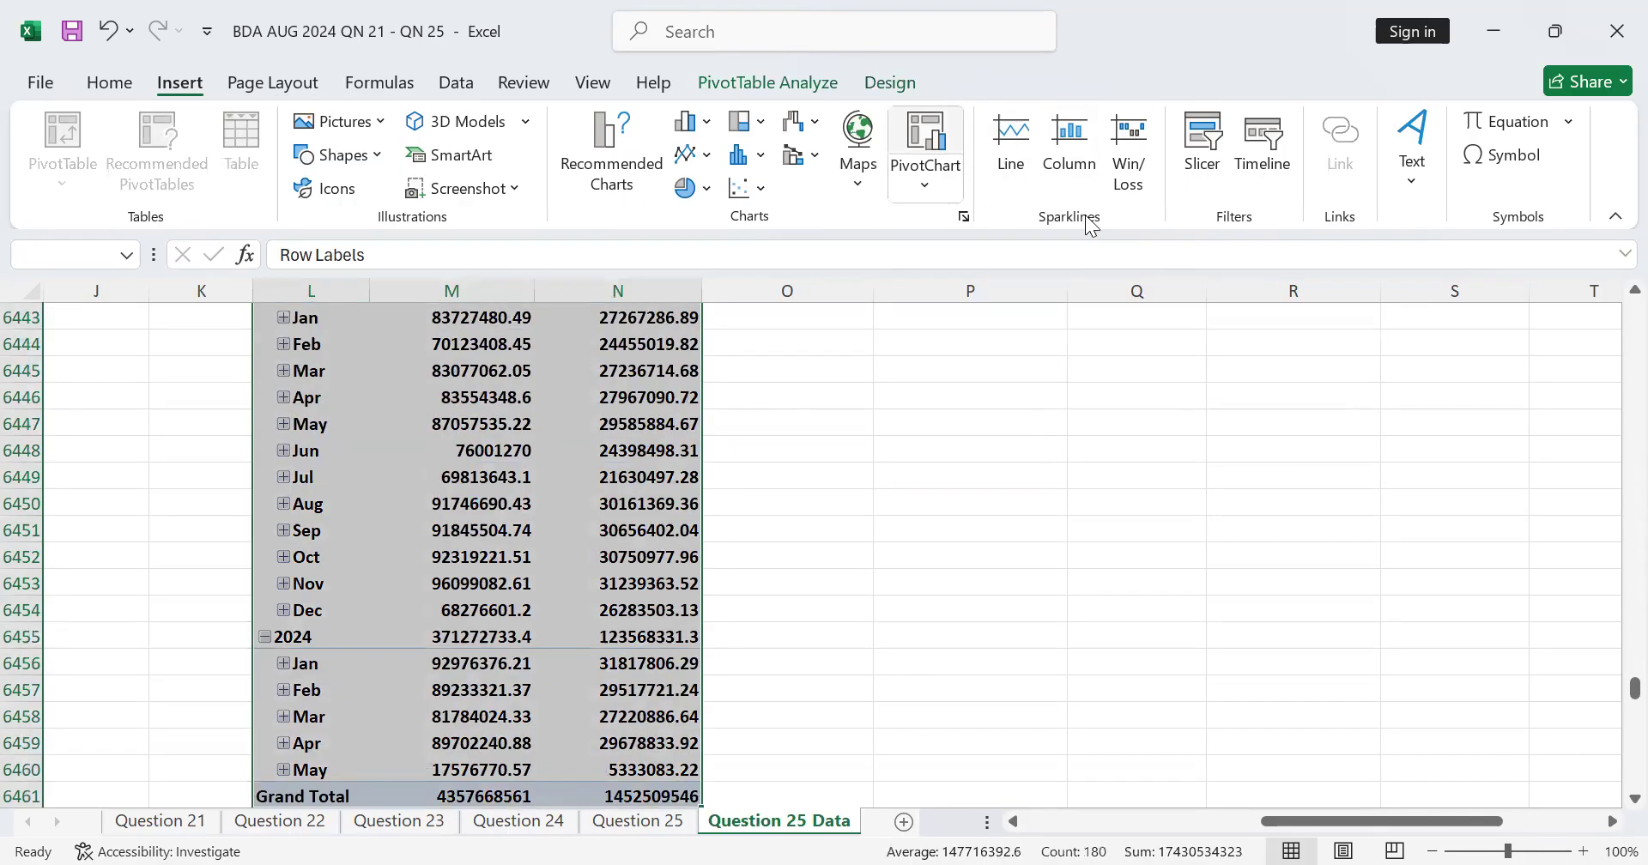
left_click(1173, 790)
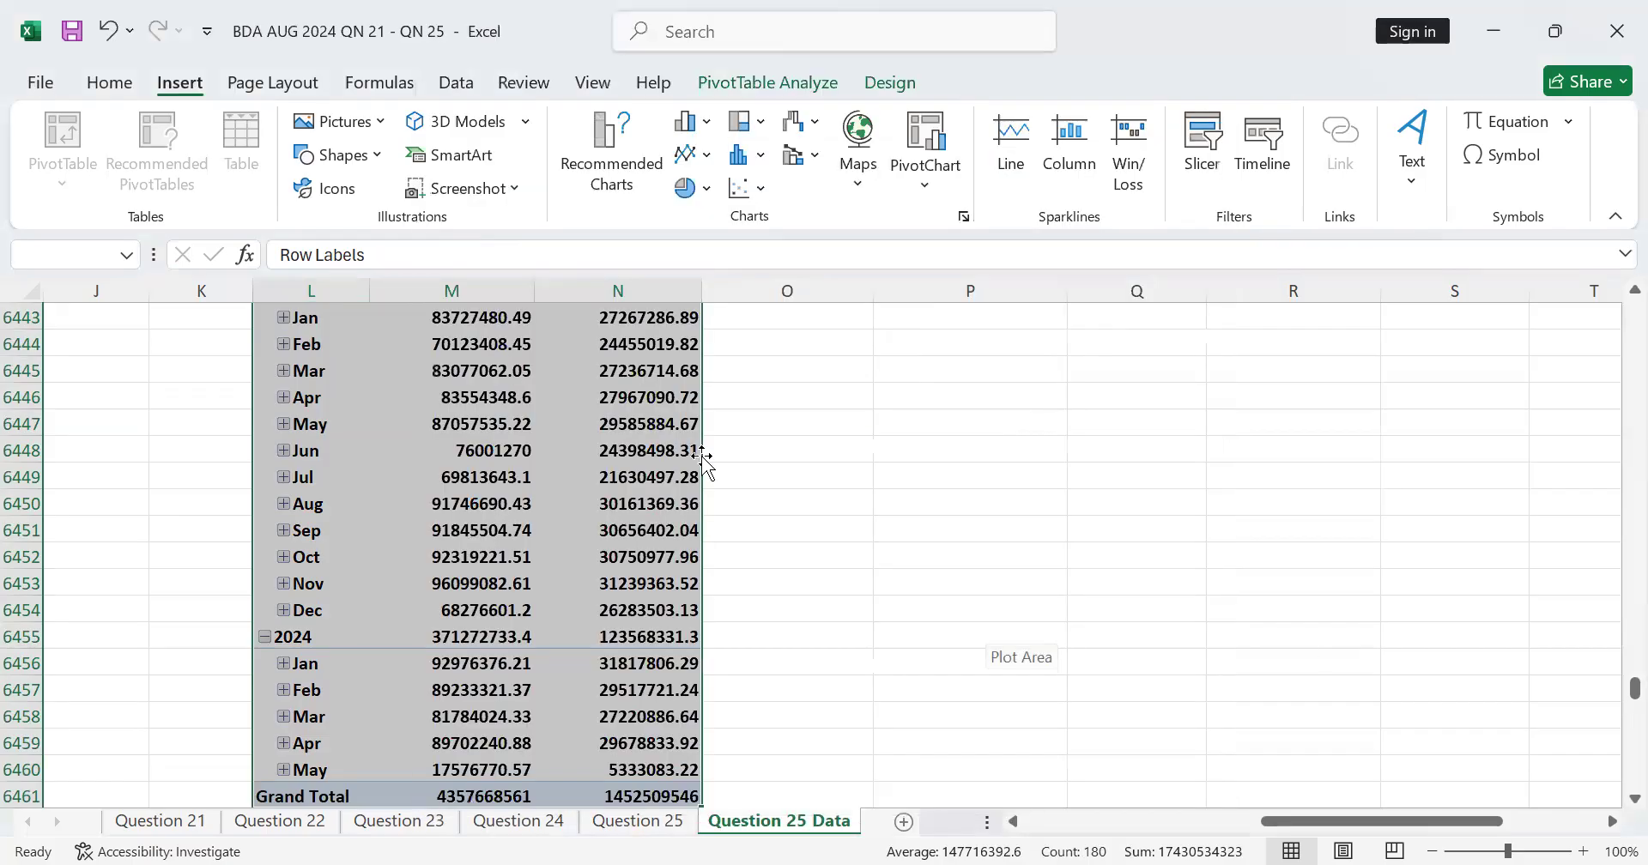
scroll(970, 504, "up", 7)
mouse_move(1612, 690)
left_mouse_down()
mouse_move(1611, 520)
mouse_move(1612, 712)
mouse_move(1612, 678)
mouse_move(1613, 695)
left_mouse_up()
scroll(854, 515, "up", 20)
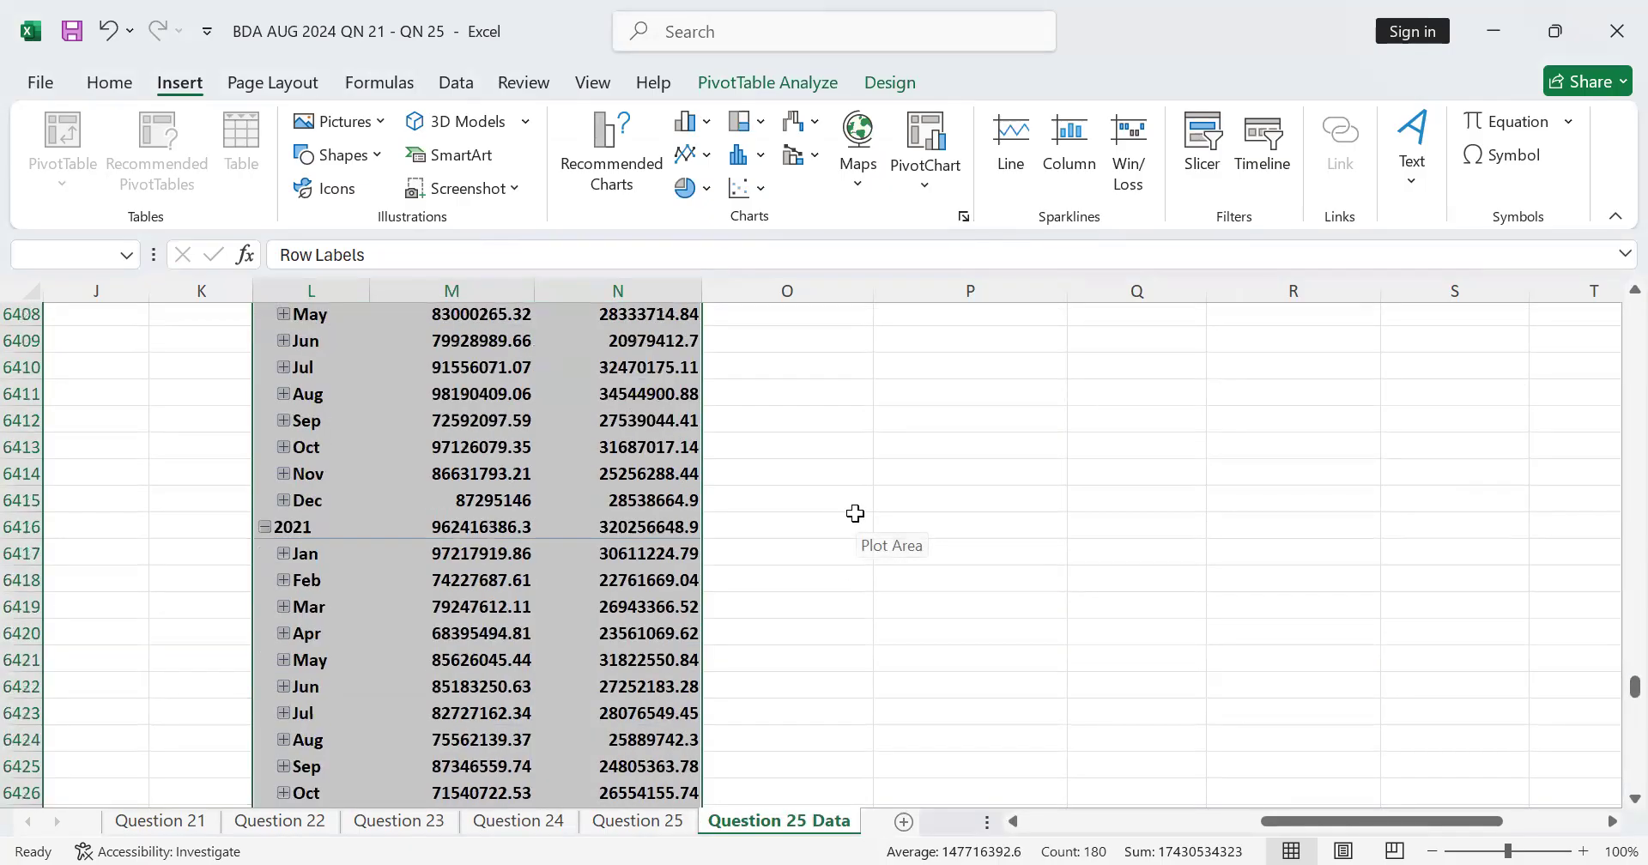
scroll(858, 511, "down", 7)
scroll(915, 502, "up", 2)
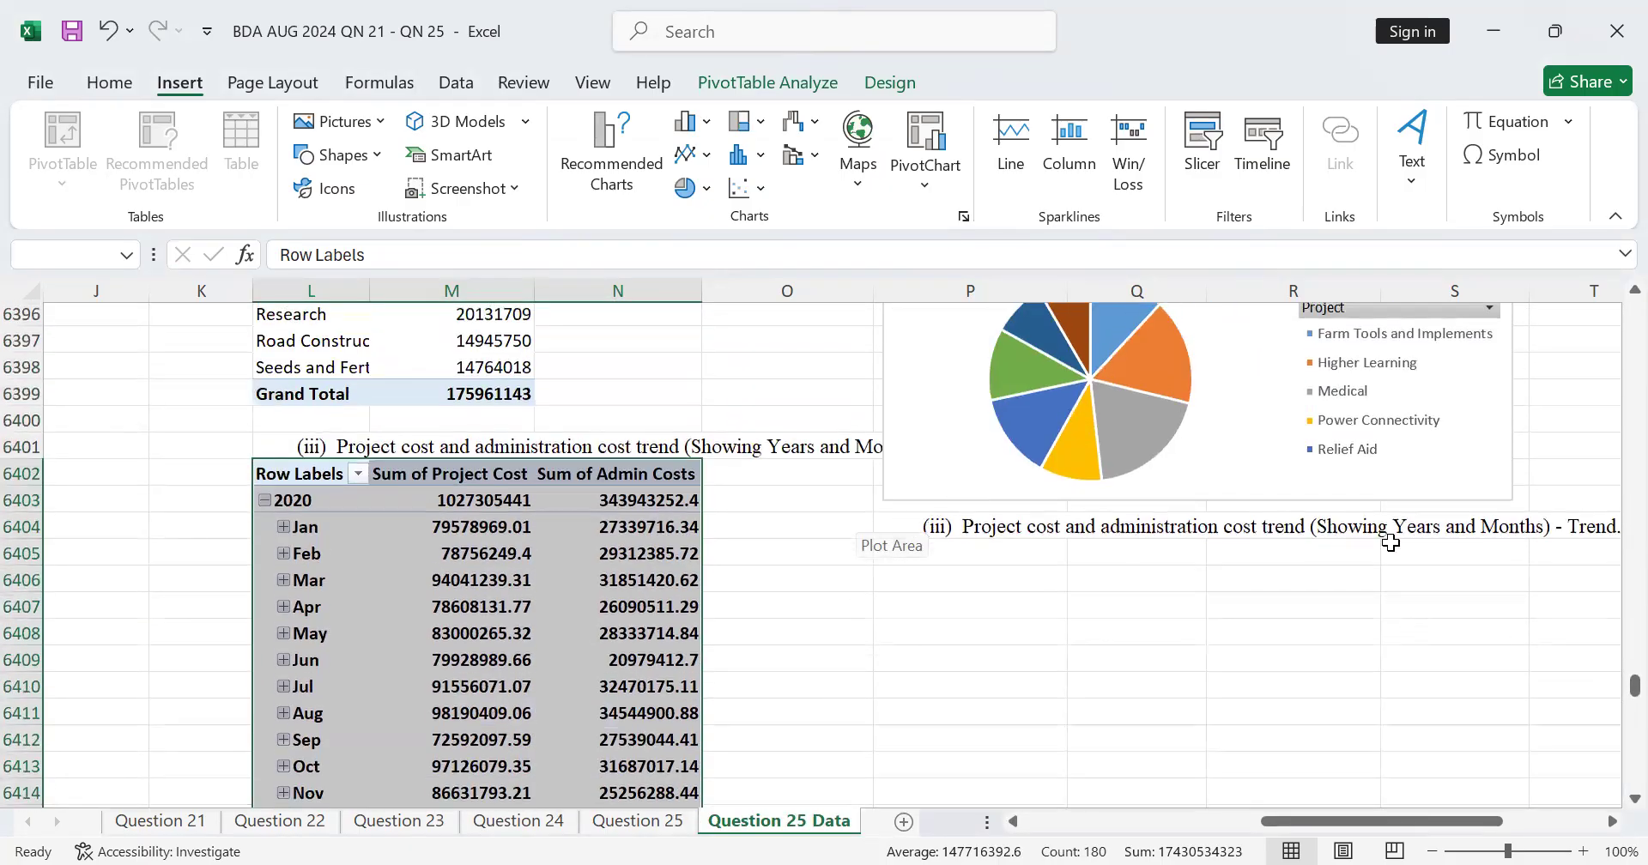
left_click(1611, 823)
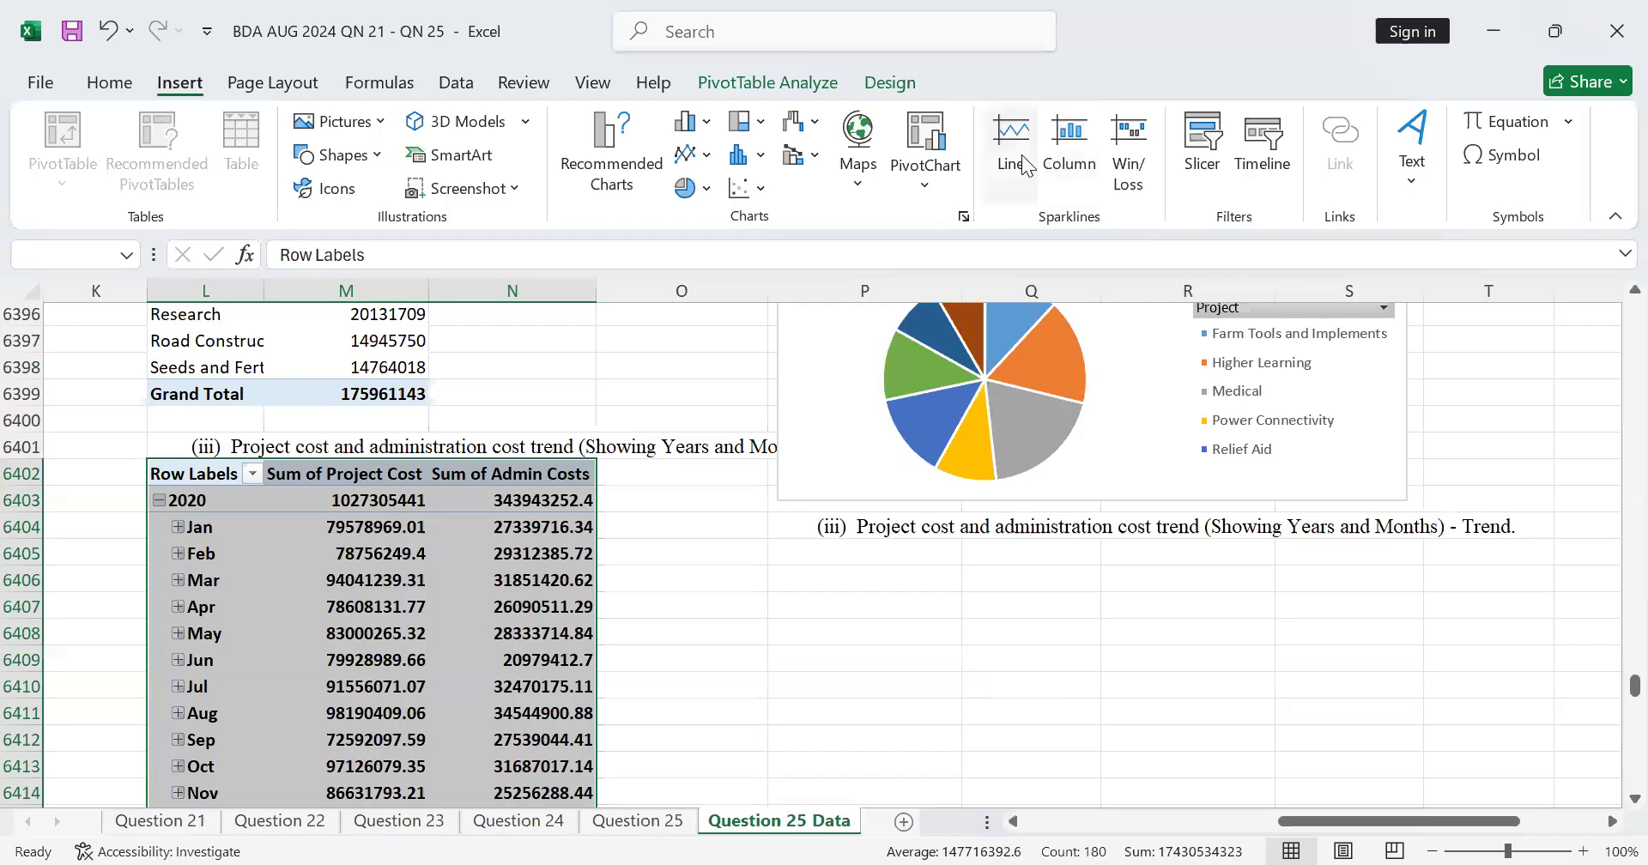
scroll(1052, 633, "down", 3)
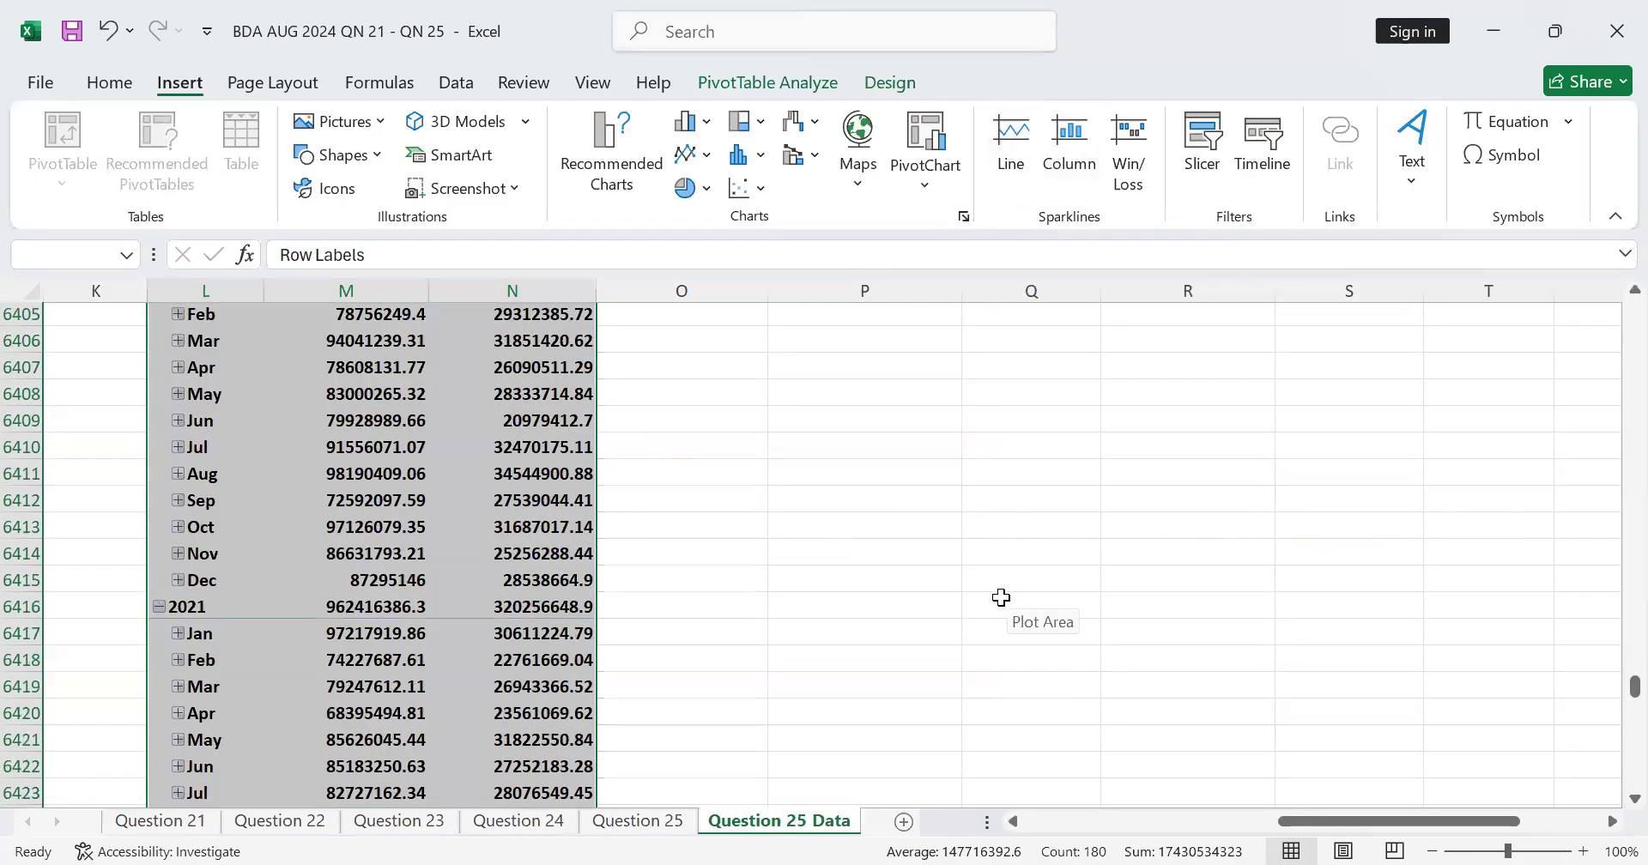
scroll(998, 590, "up", 2)
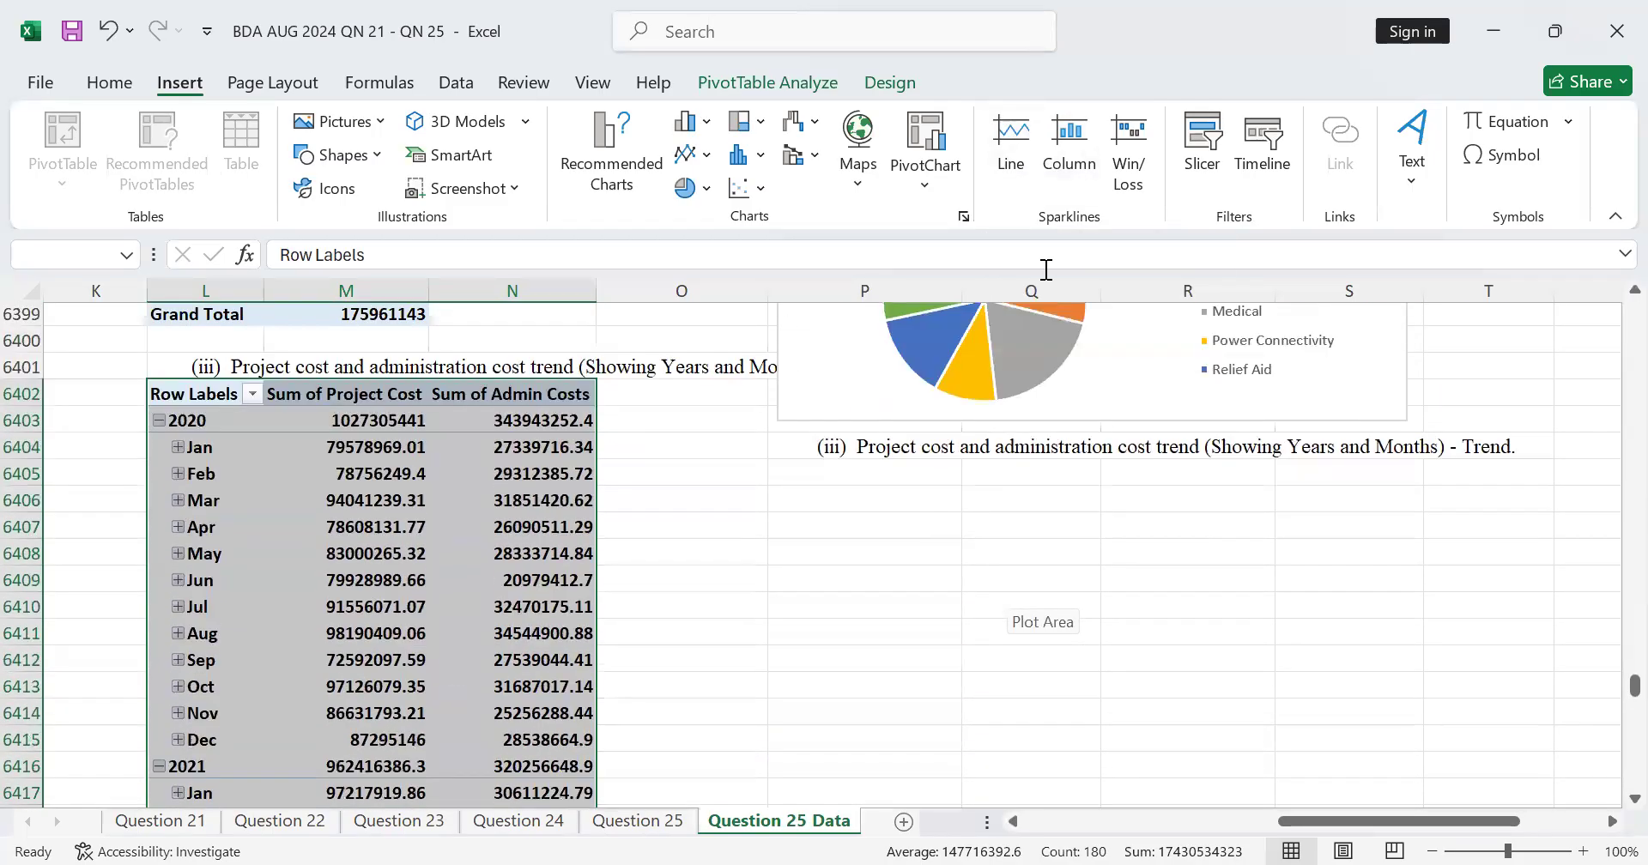
left_click(1004, 167)
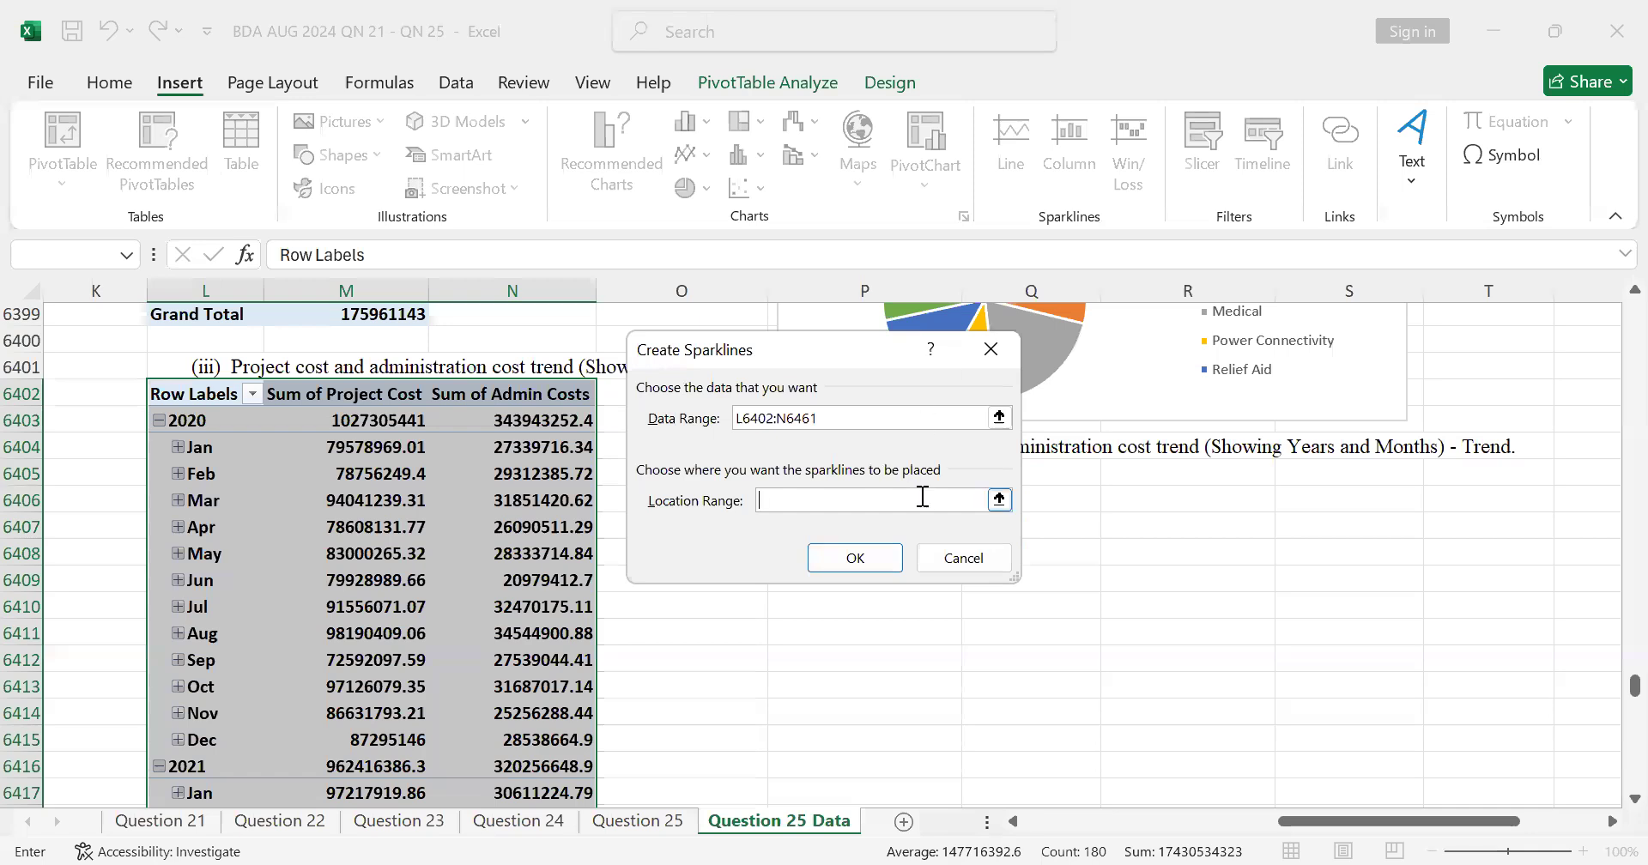
left_click(954, 571)
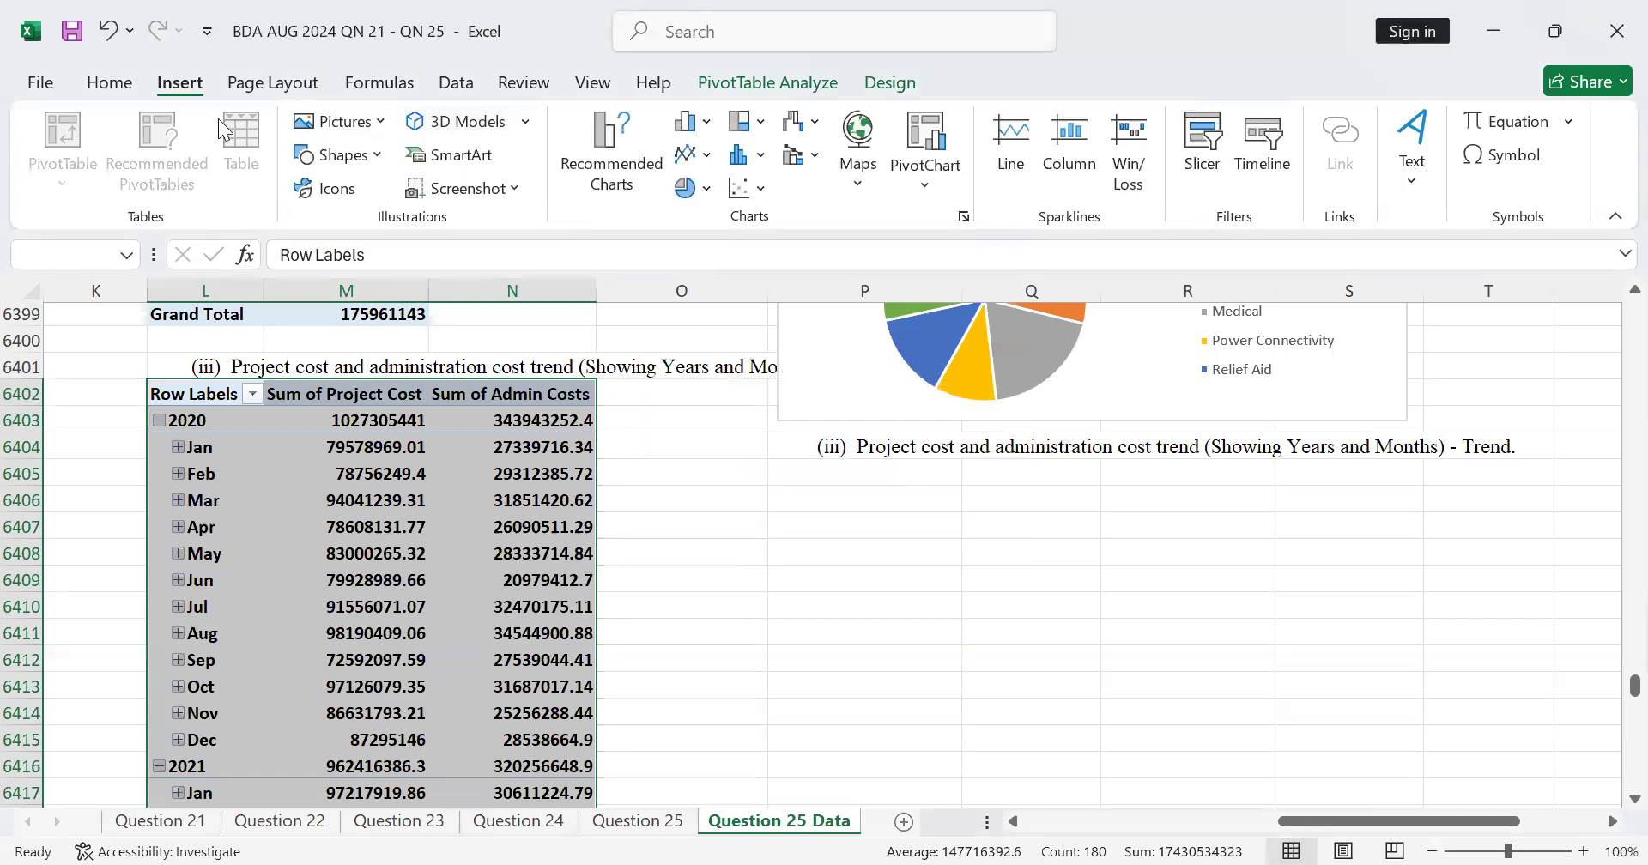
left_click(921, 147)
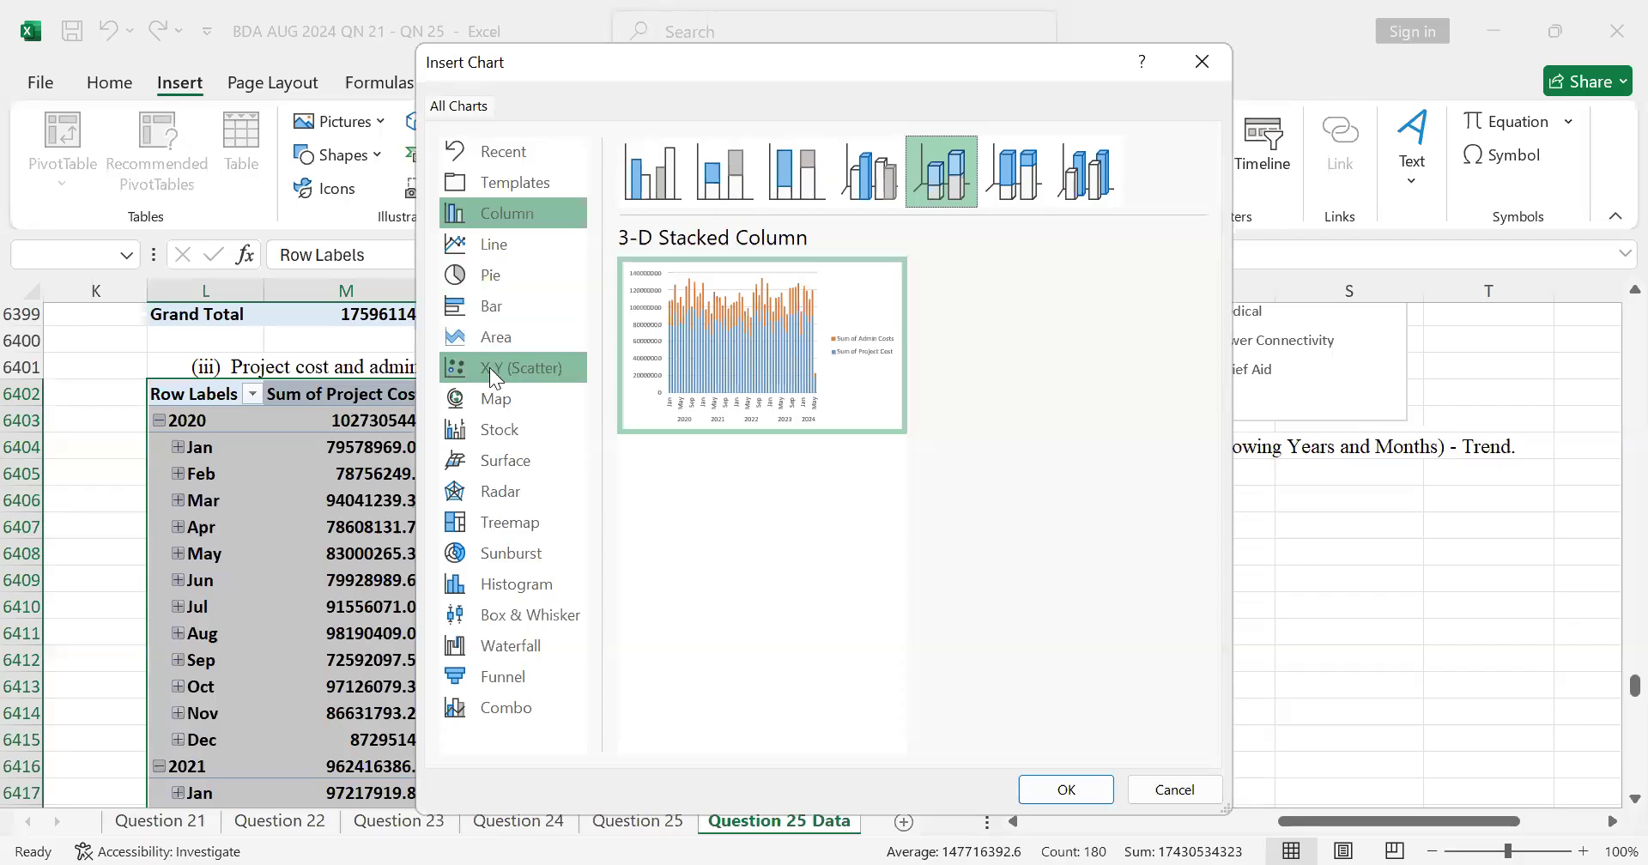
left_click(517, 246)
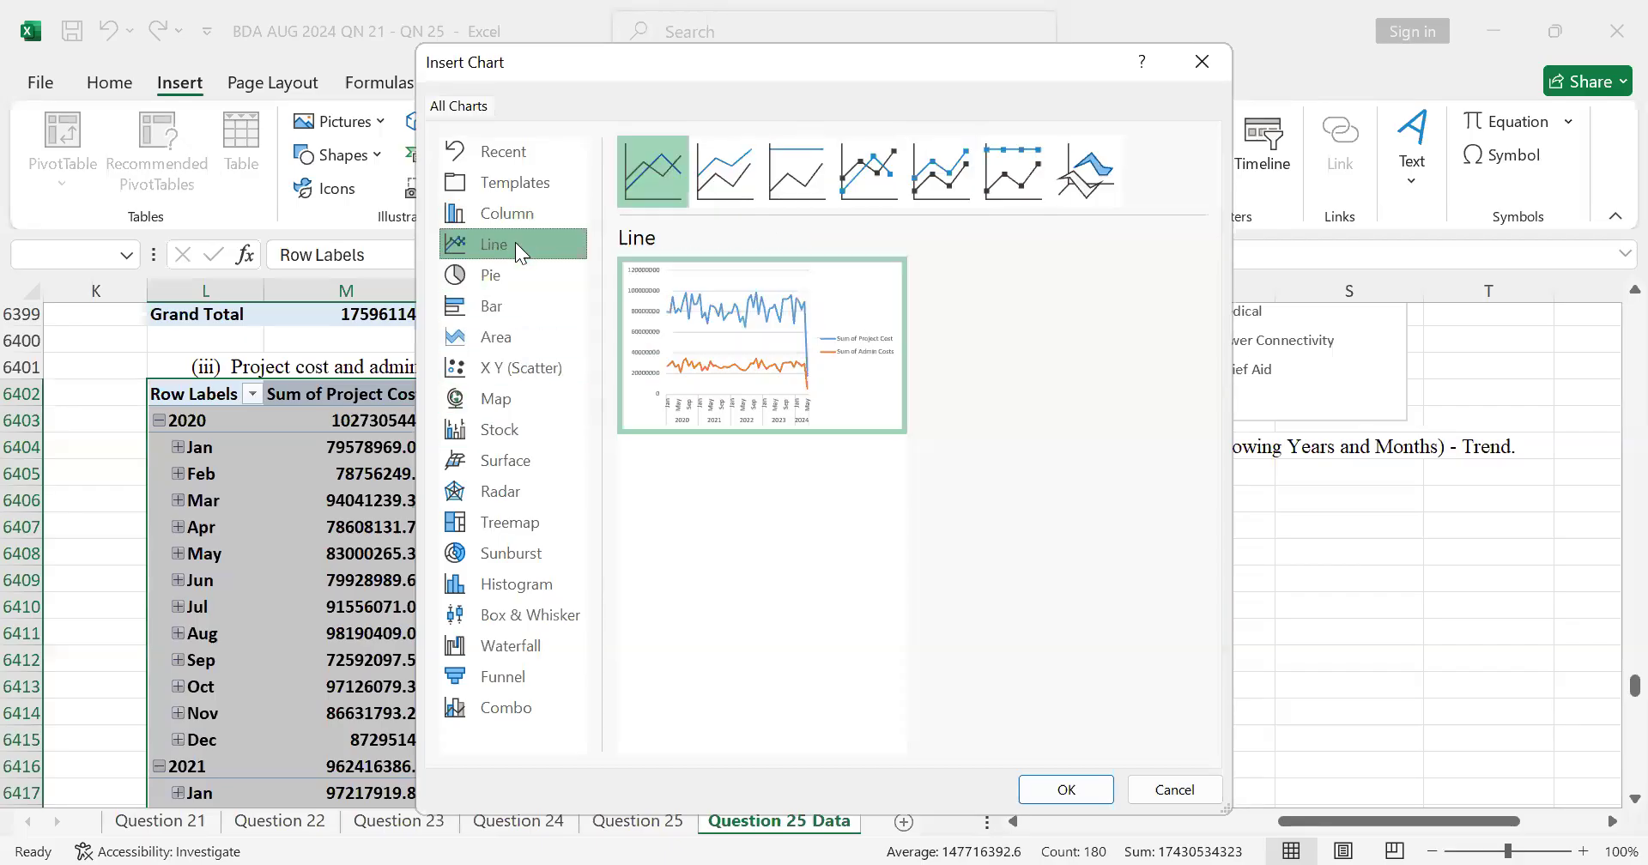
mouse_move(747, 328)
key("Return")
Step: Move the line PivotChart directly under the part (c)(iii) cost trend heading, aligned with the pie chart from about row 6405
left_click_drag(1181, 578, 1359, 502)
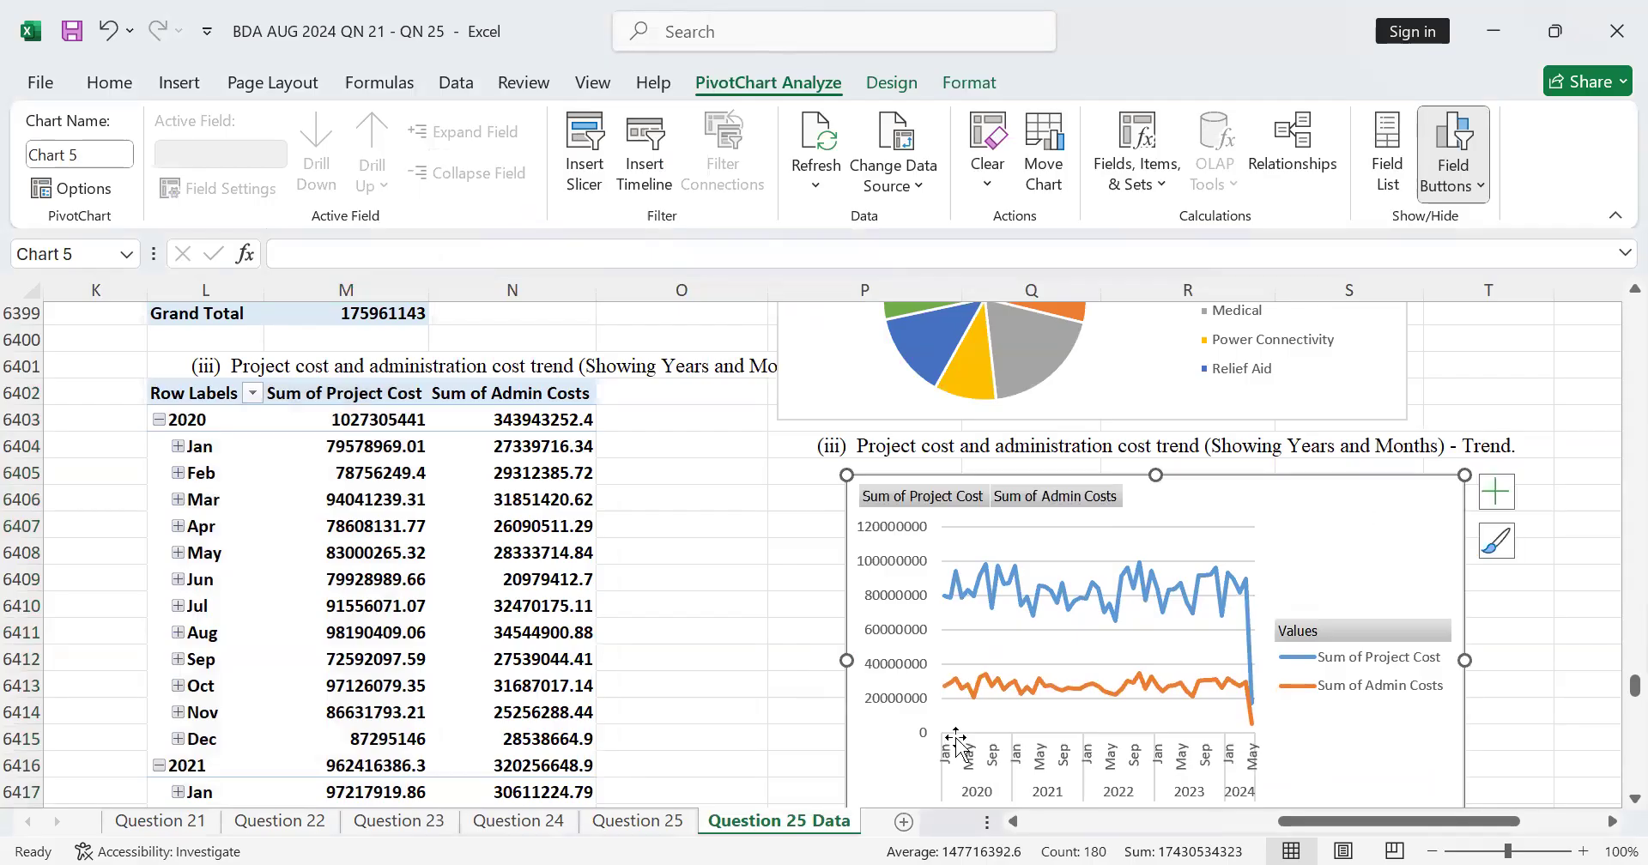
scroll(949, 701, "down", 11)
scroll(981, 651, "up", 15)
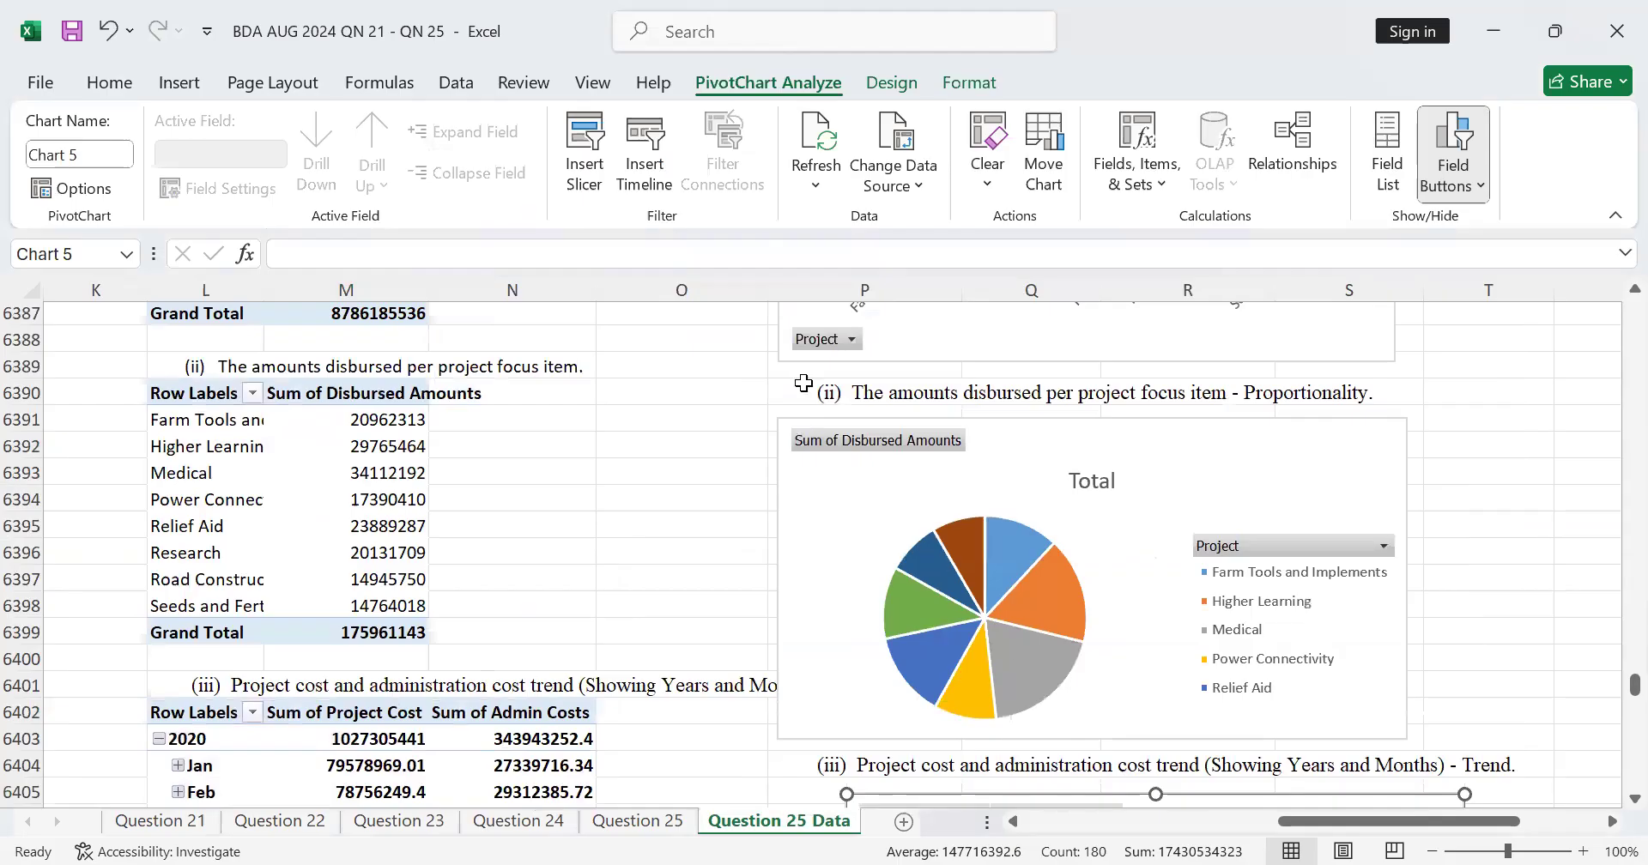
scroll(1197, 747, "down", 4)
left_click_drag(1361, 570, 1286, 522)
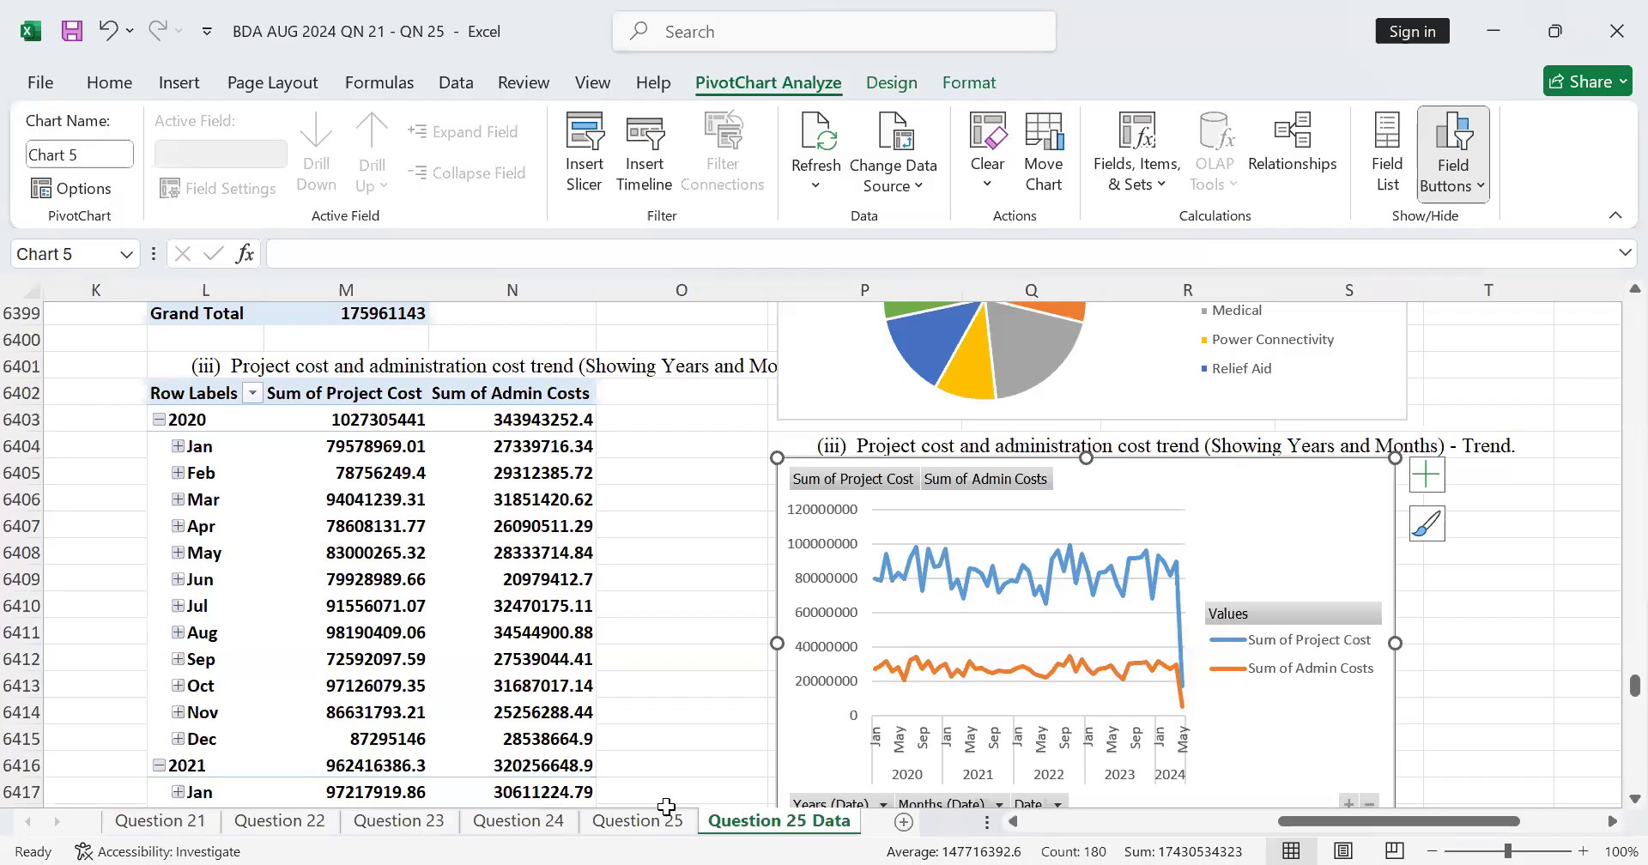
Step: Look over the Question 21, Question 22, Question 23 and Question 24 sheets
left_click(180, 822)
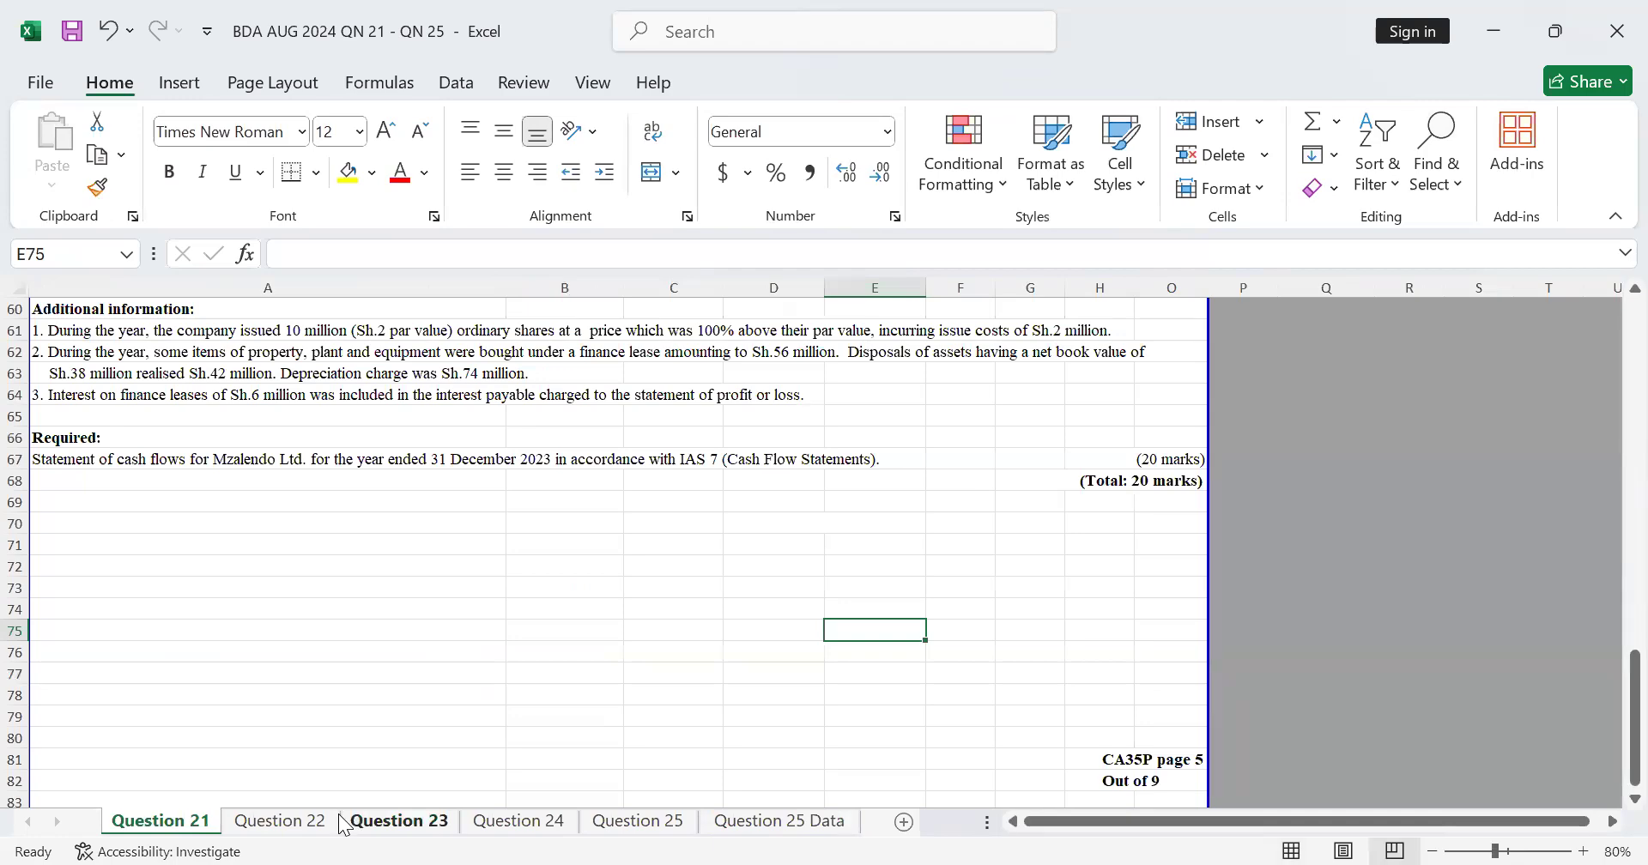
scroll(278, 644, "up", 1)
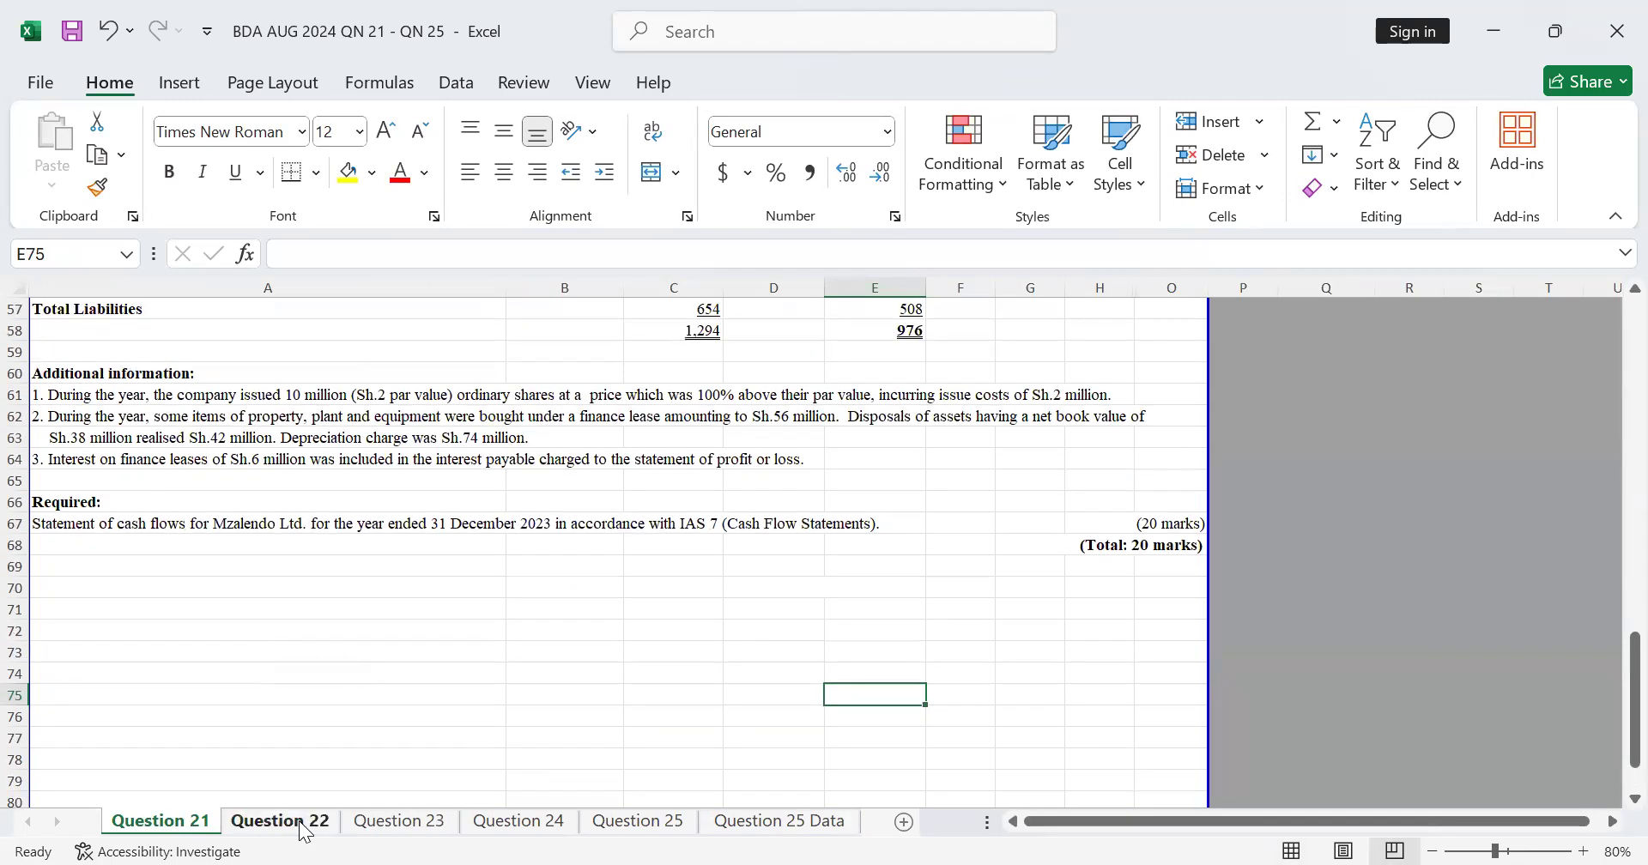
left_click(288, 822)
scroll(290, 795, "up", 5)
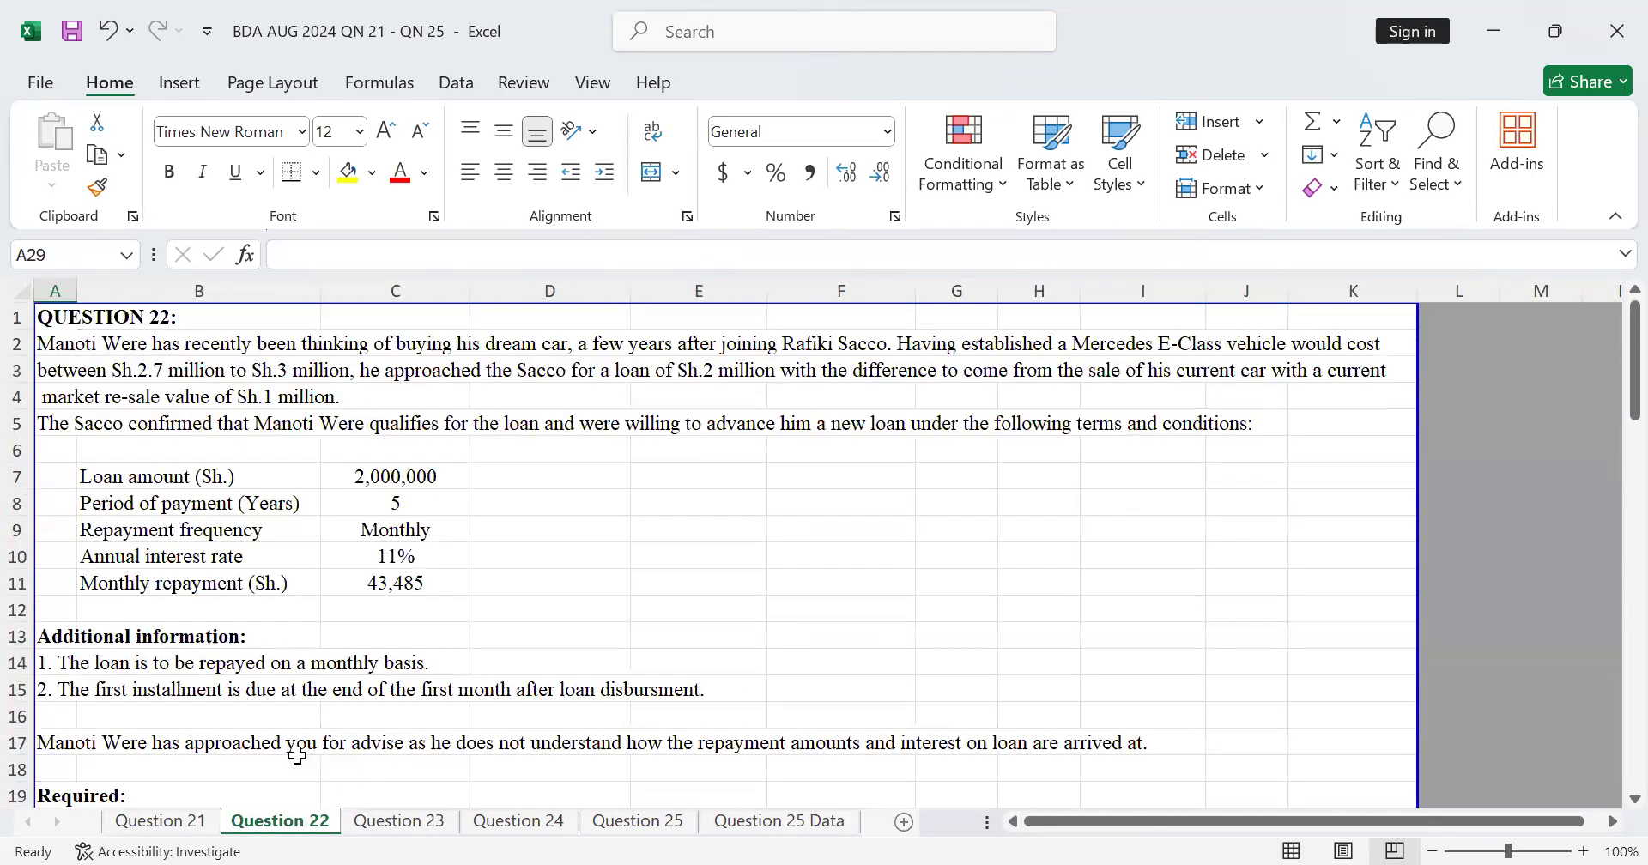
scroll(297, 755, "down", 3)
scroll(297, 755, "down", 1)
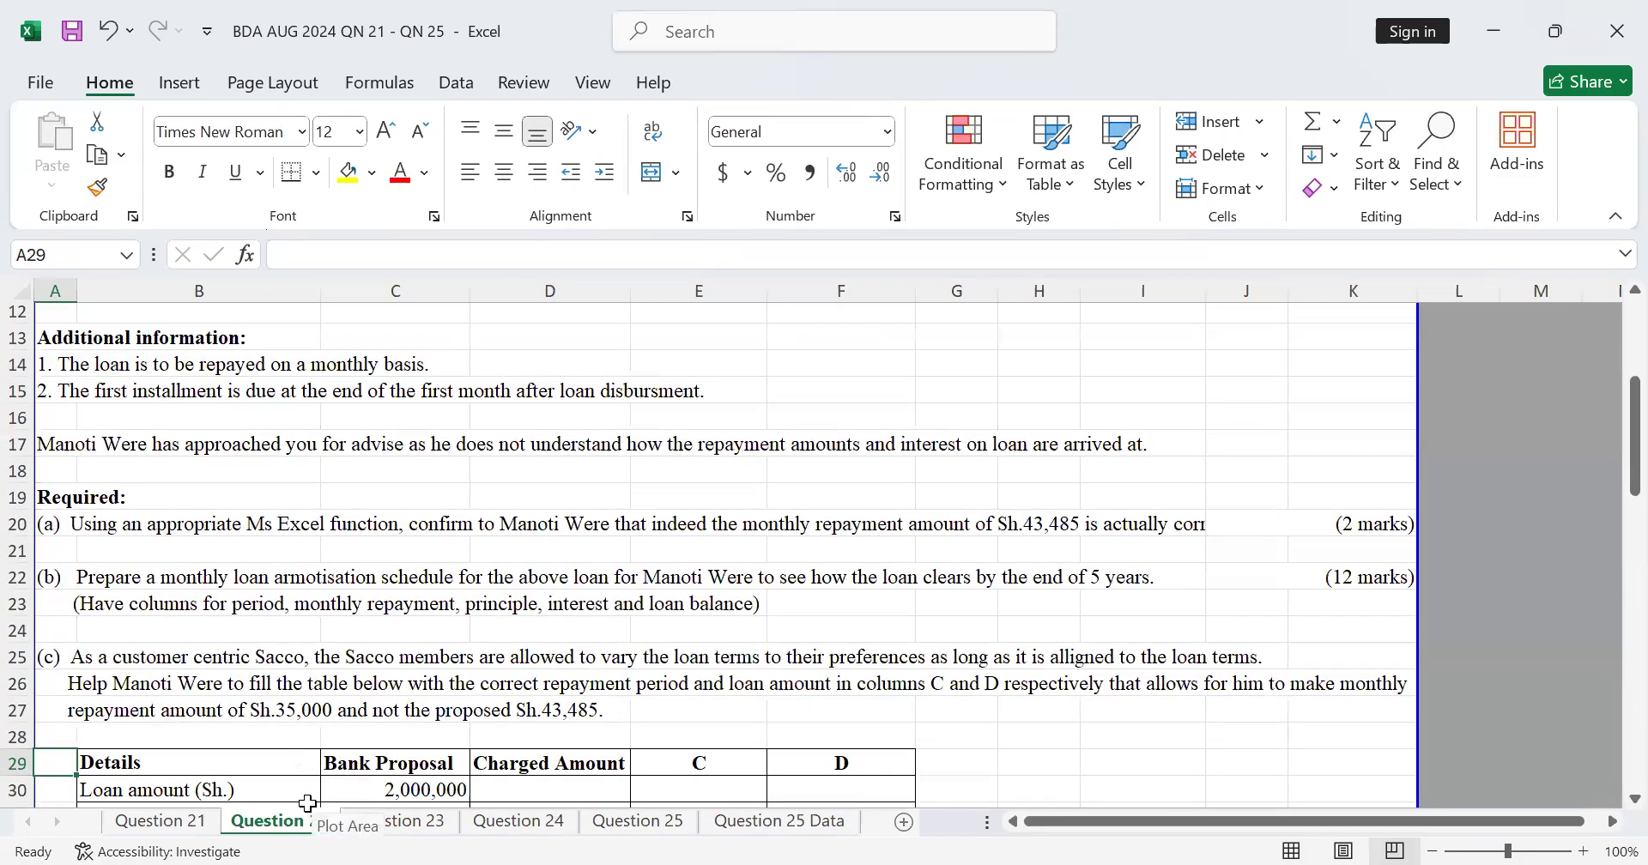
left_click(433, 827)
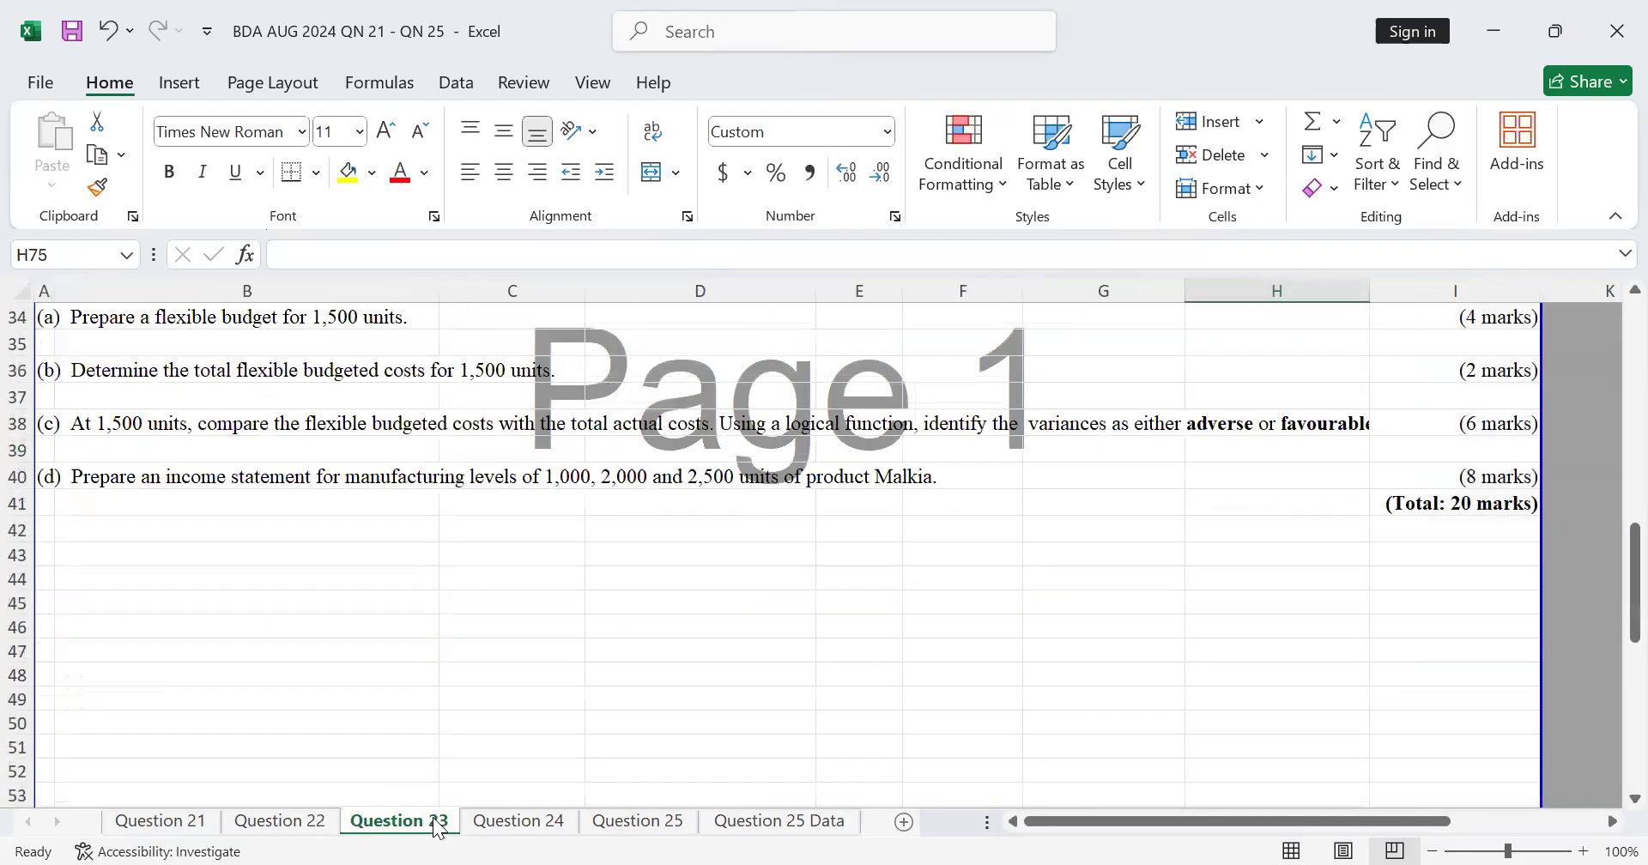
left_click(497, 828)
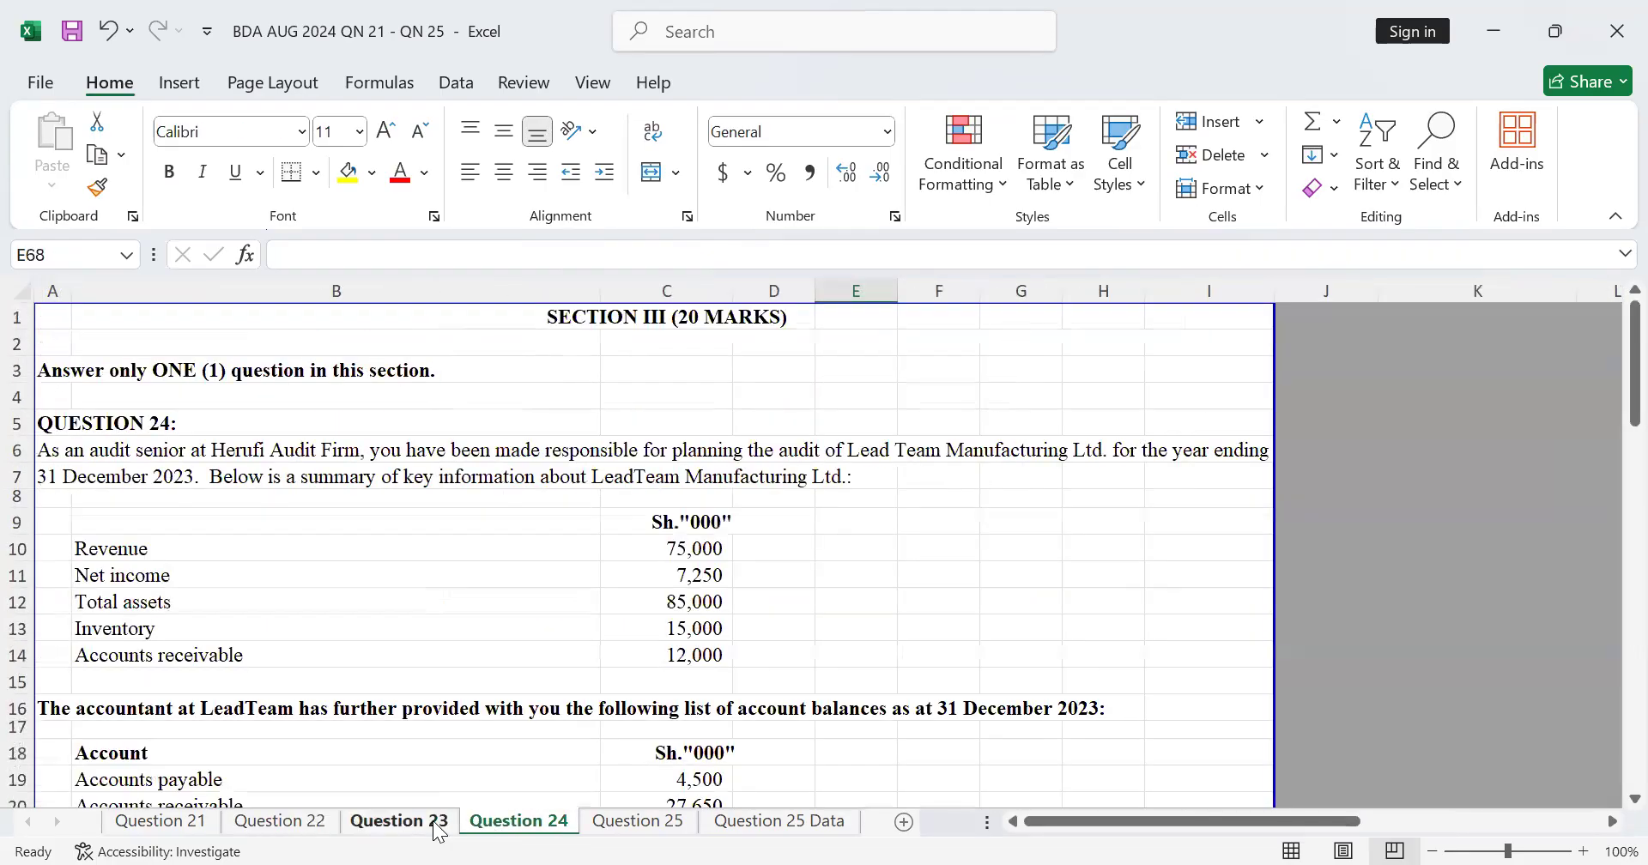
left_click(433, 825)
left_click(522, 826)
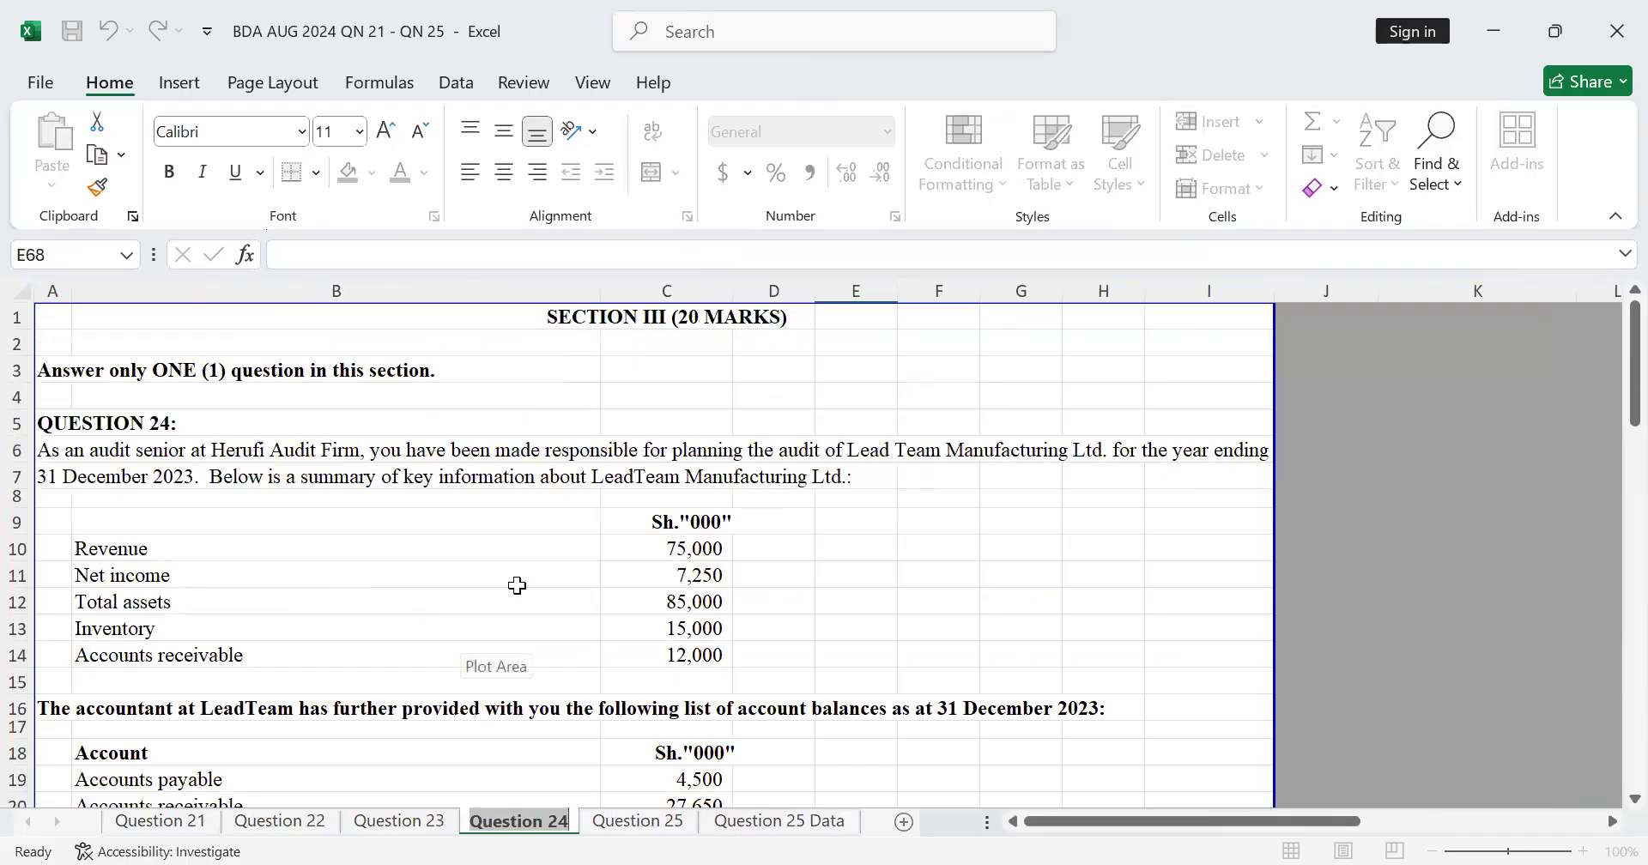
left_click(400, 823)
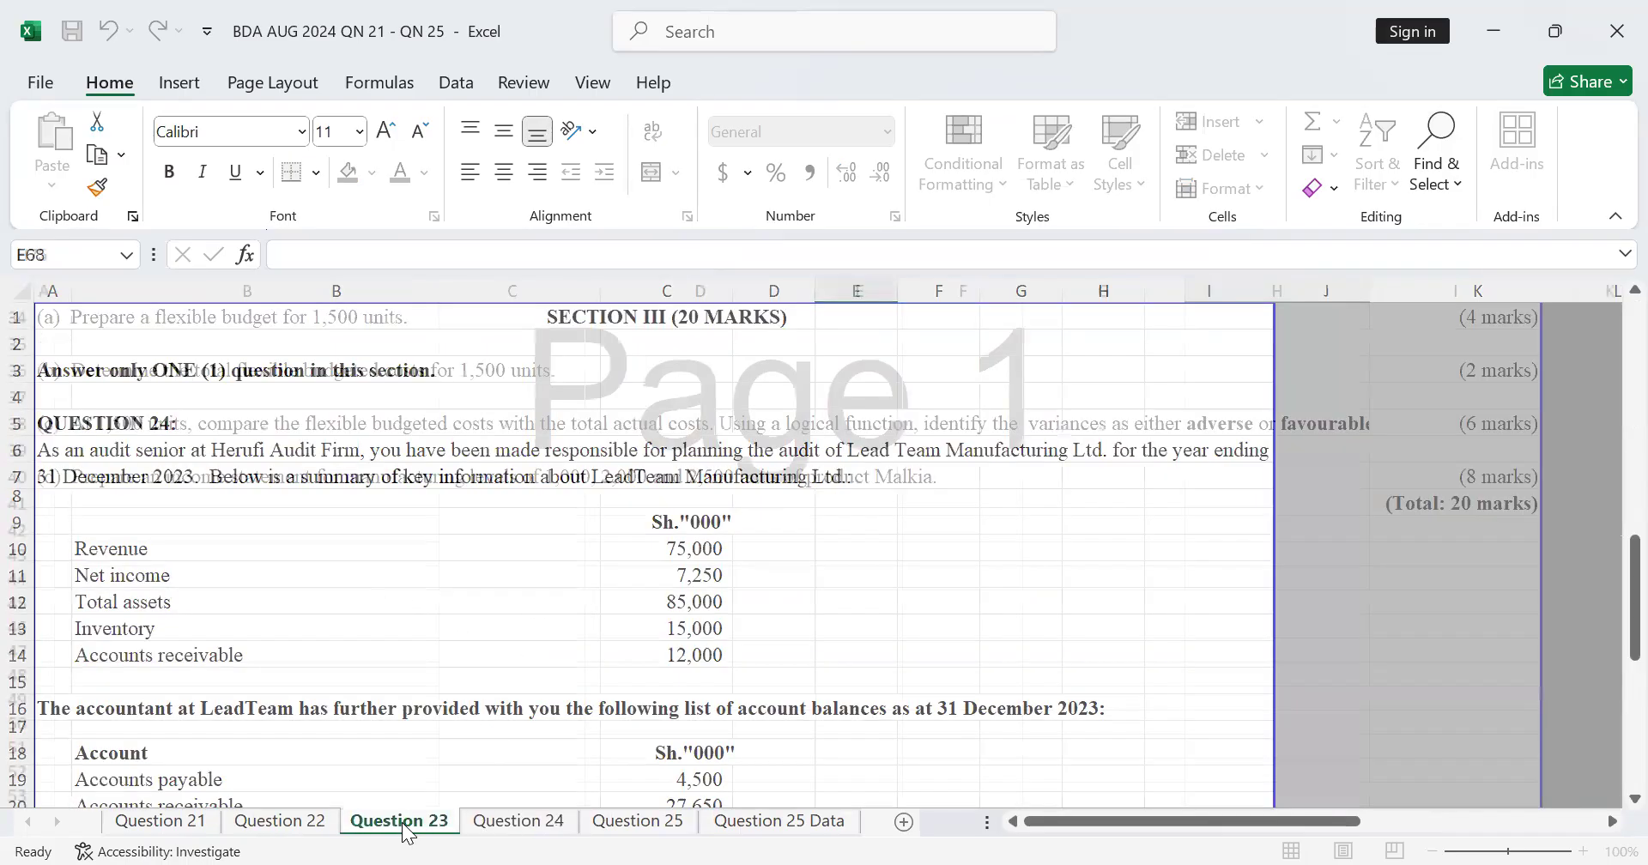
scroll(386, 687, "up", 8)
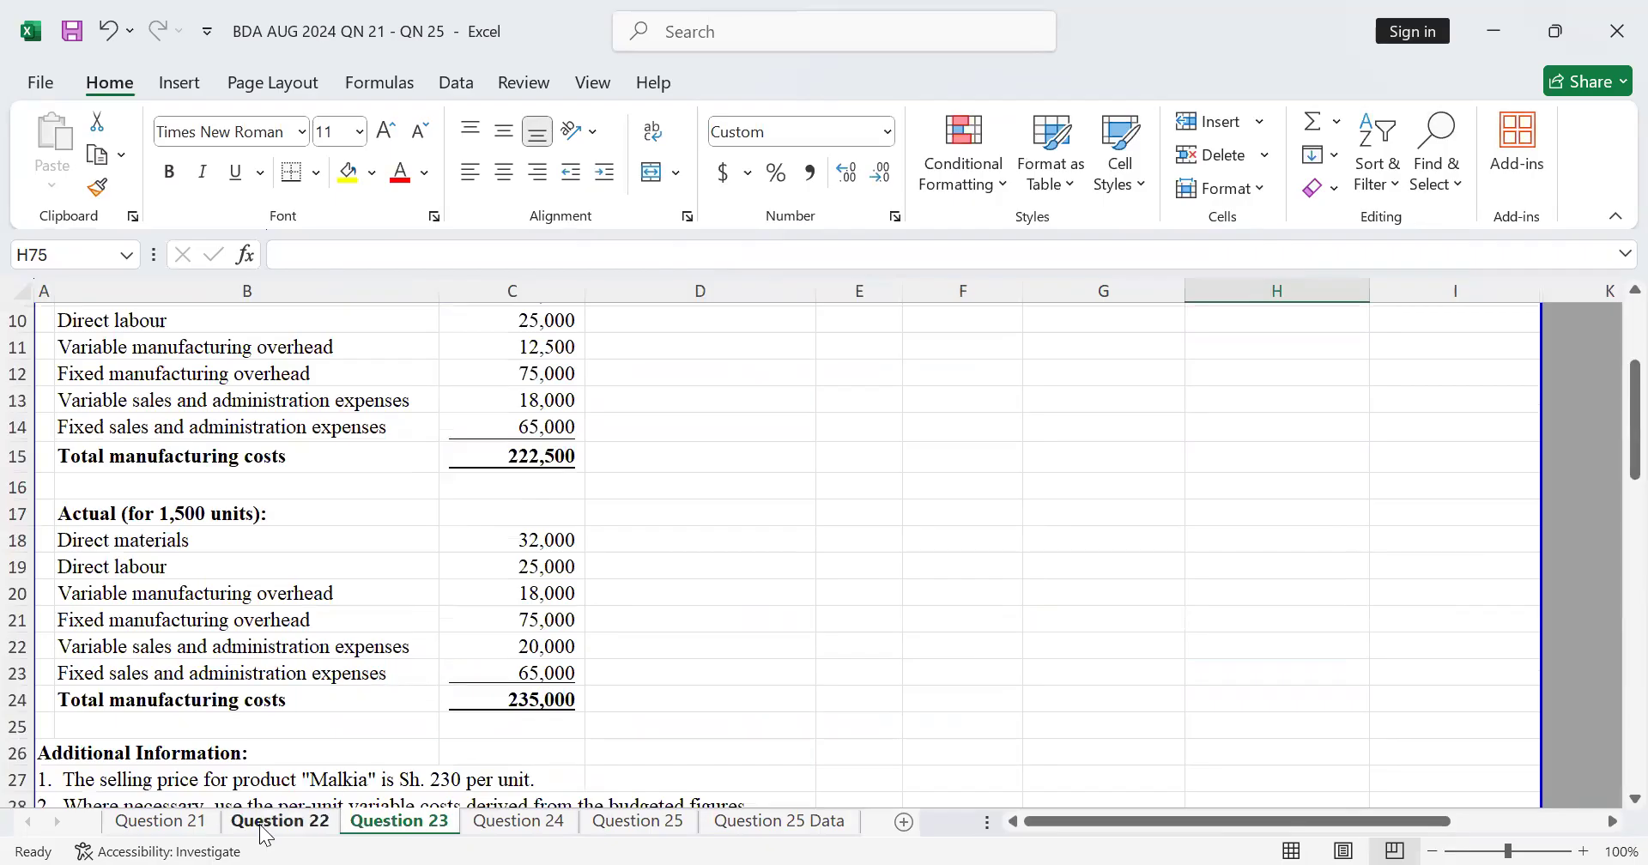
Step: Review the Question 21 financial statements and the requirements on the Question 22 to Question 25 sheets
left_click(161, 821)
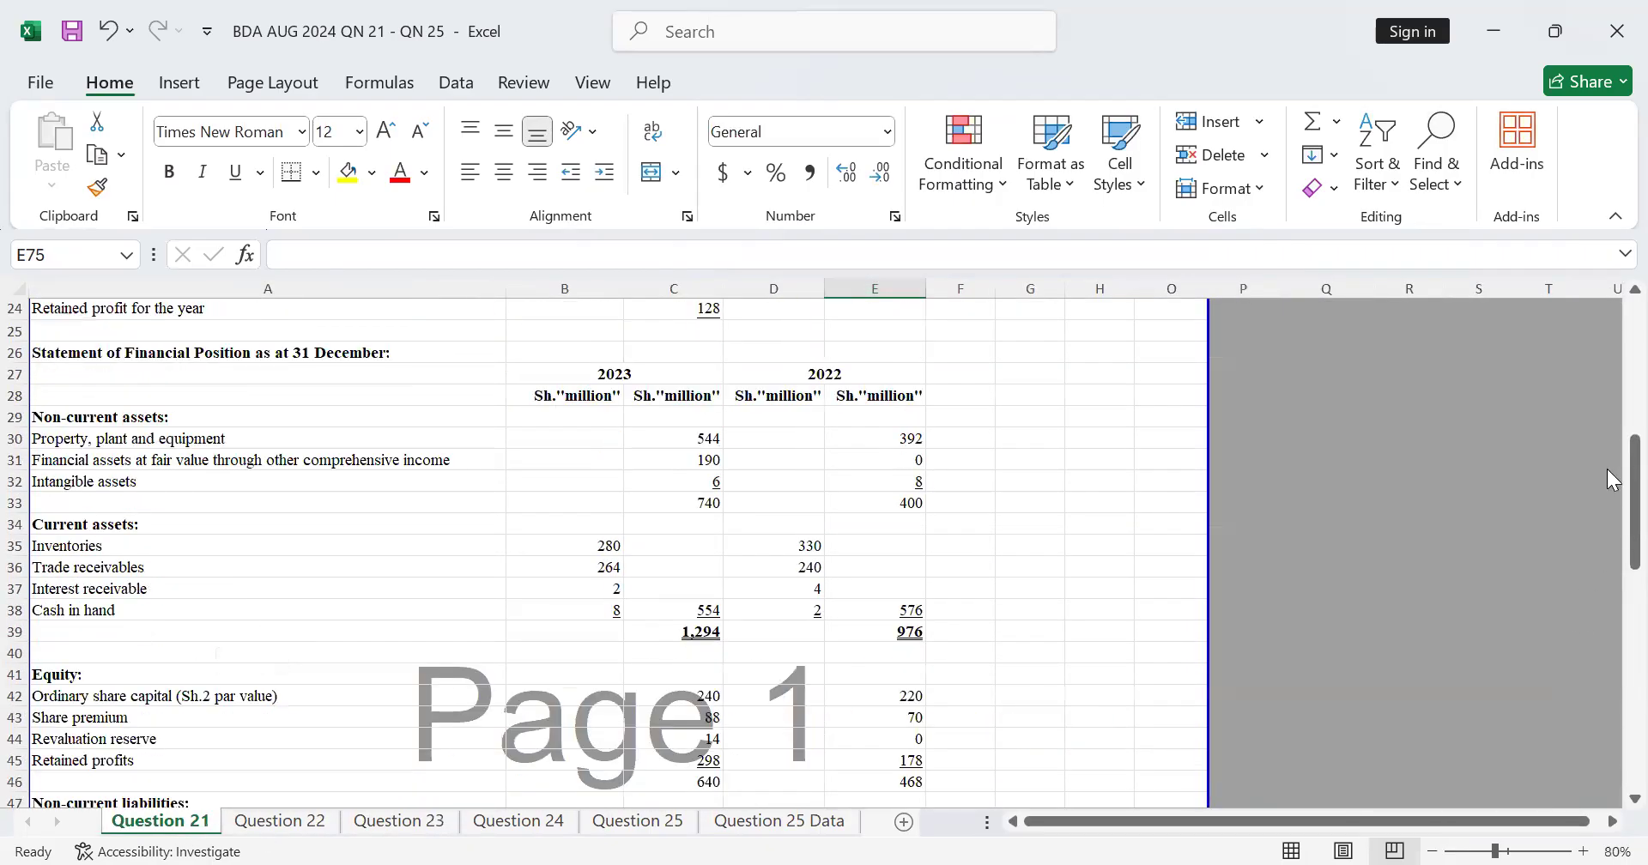
scroll(1612, 313, "up", 8)
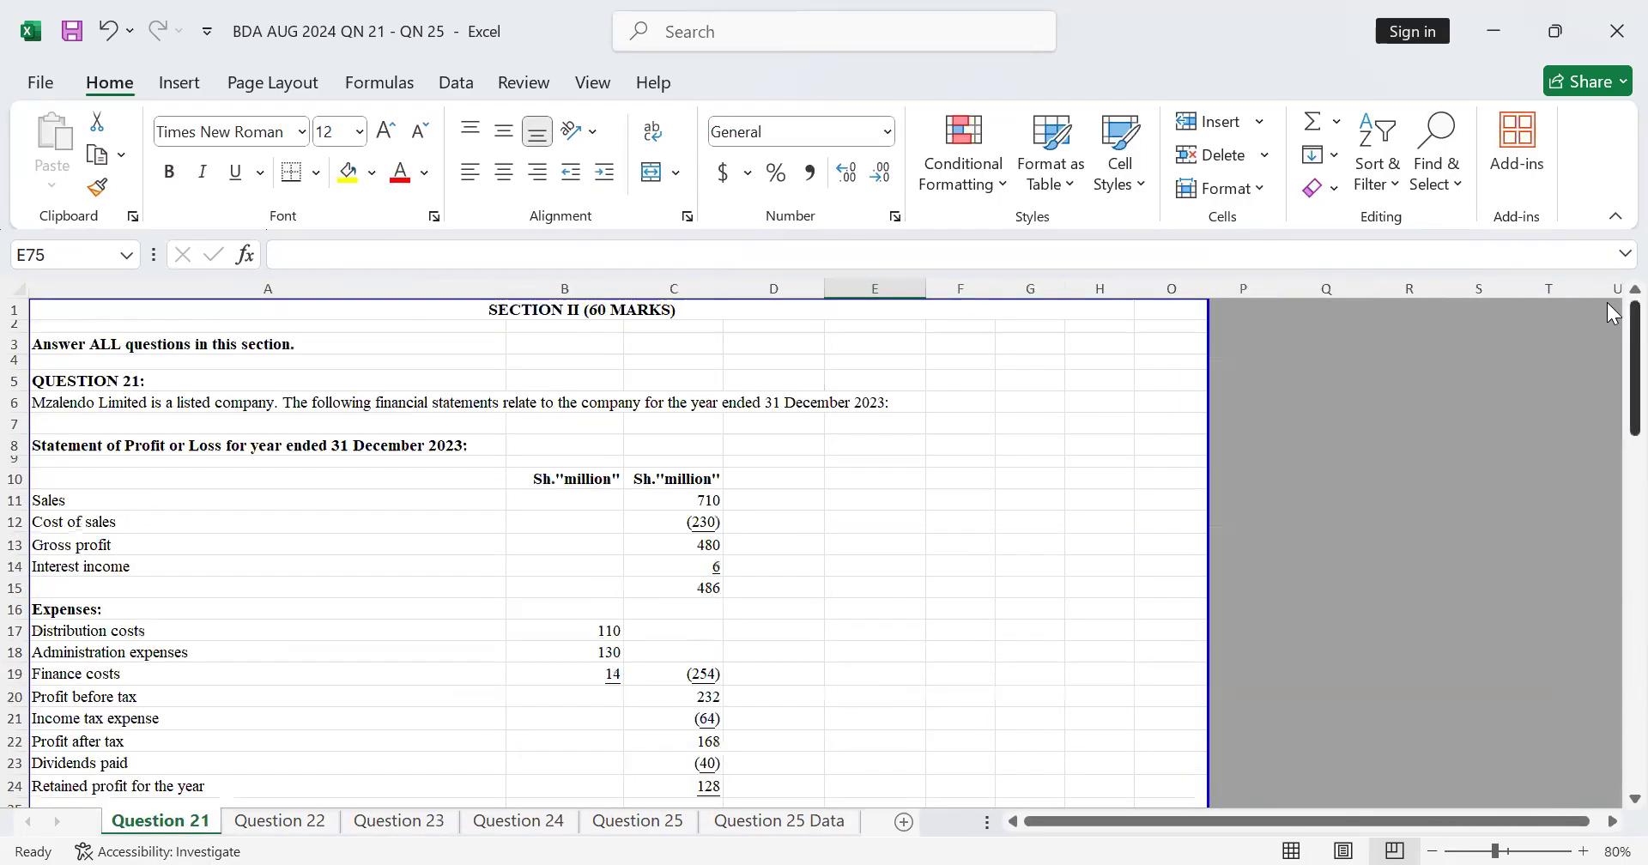
scroll(137, 369, "down", 7)
scroll(154, 389, "up", 7)
scroll(599, 752, "down", 1)
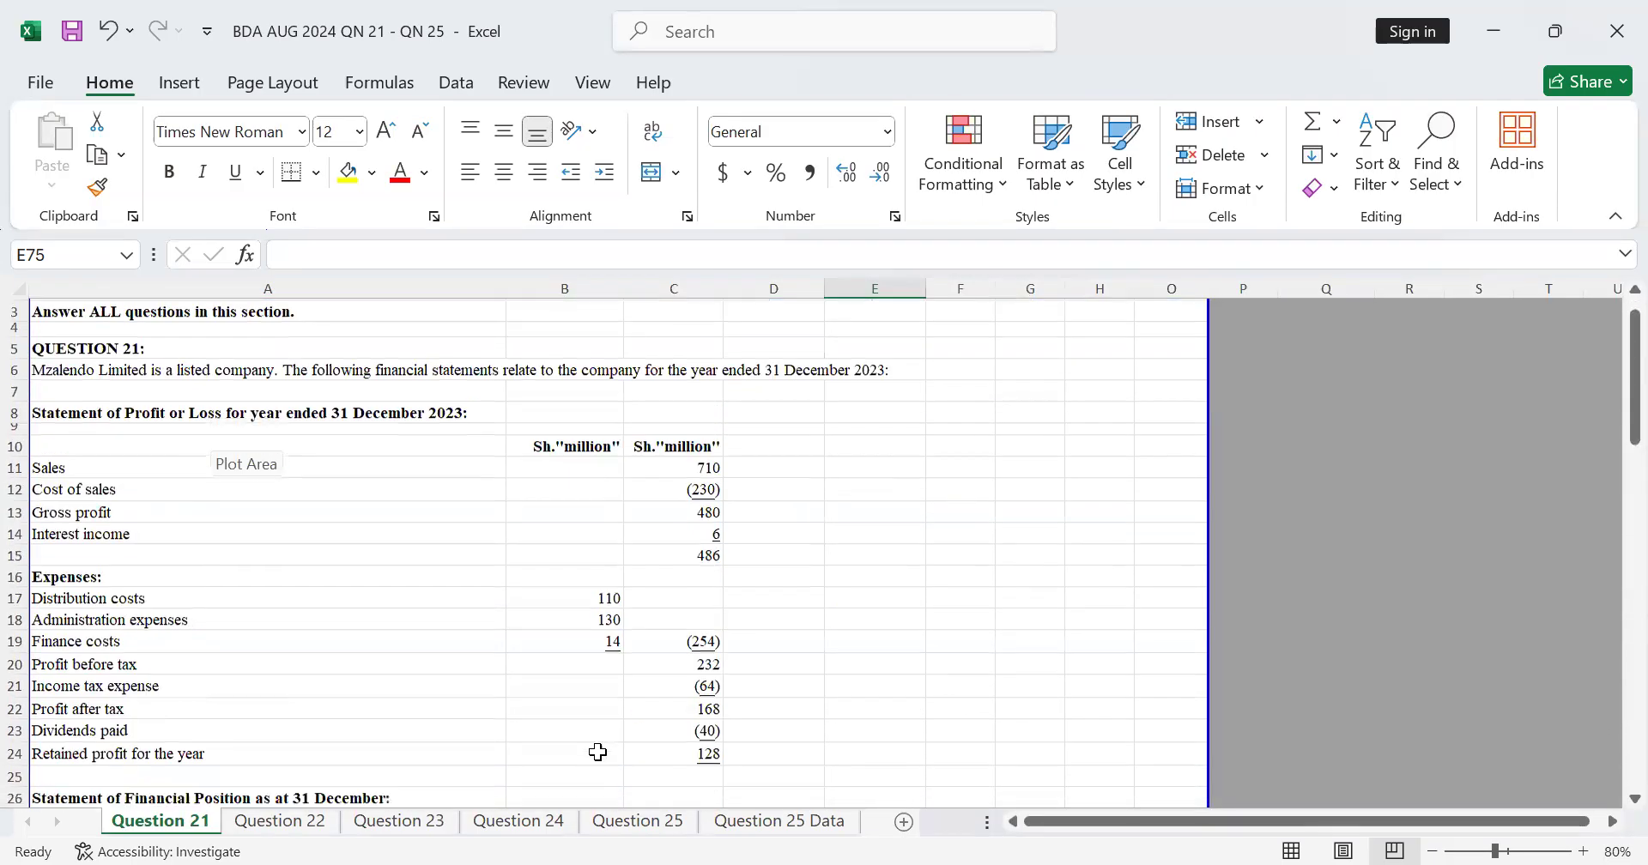
scroll(598, 752, "down", 4)
left_click(258, 823)
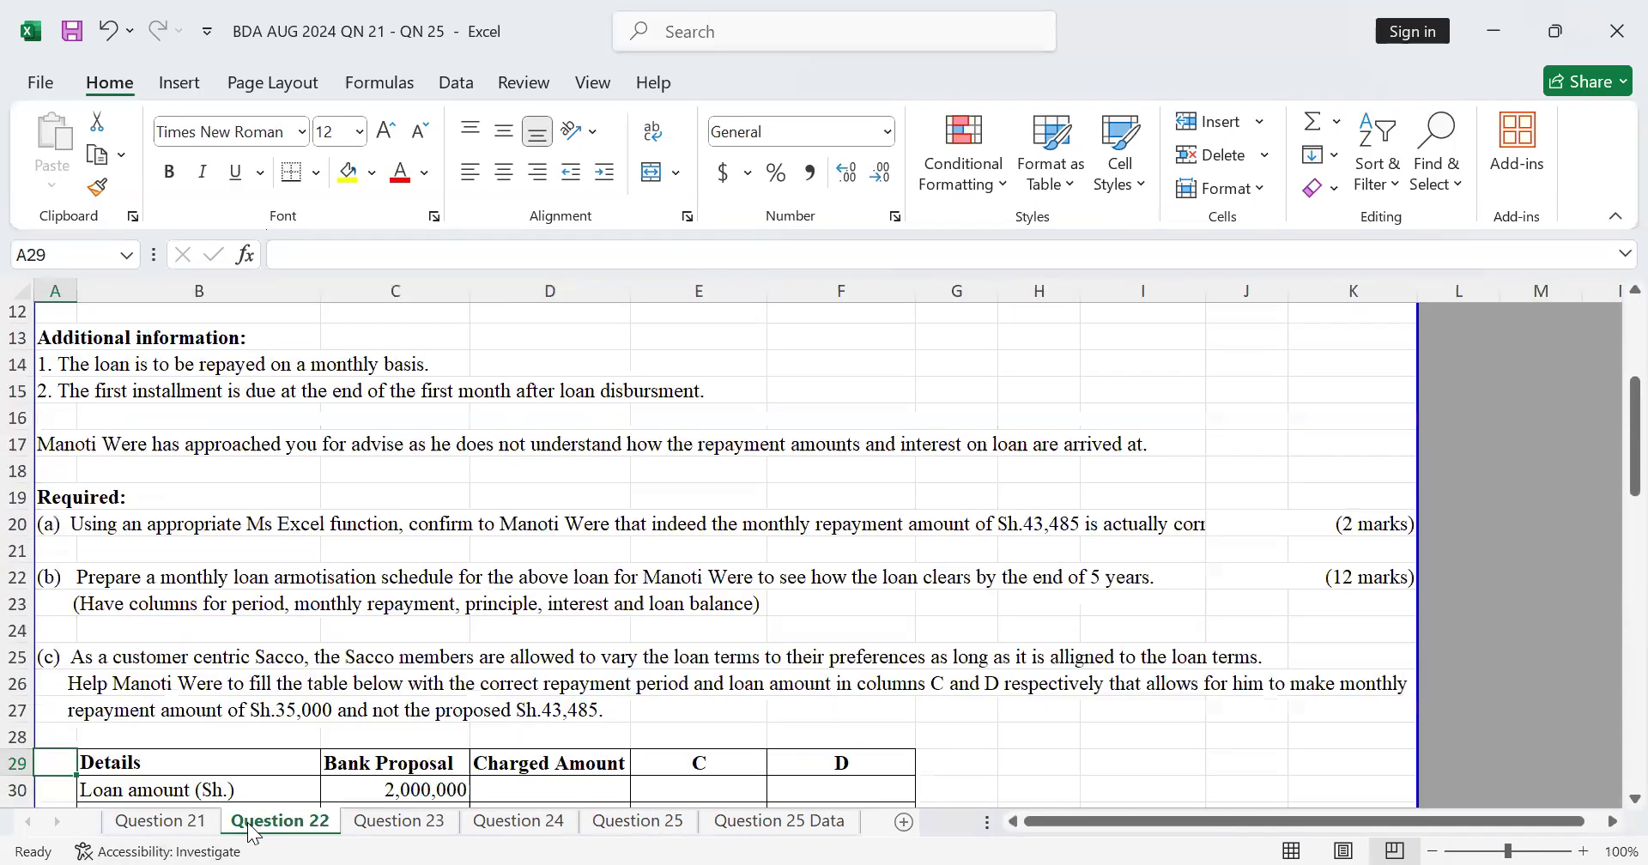
left_click(421, 821)
scroll(393, 674, "down", 5)
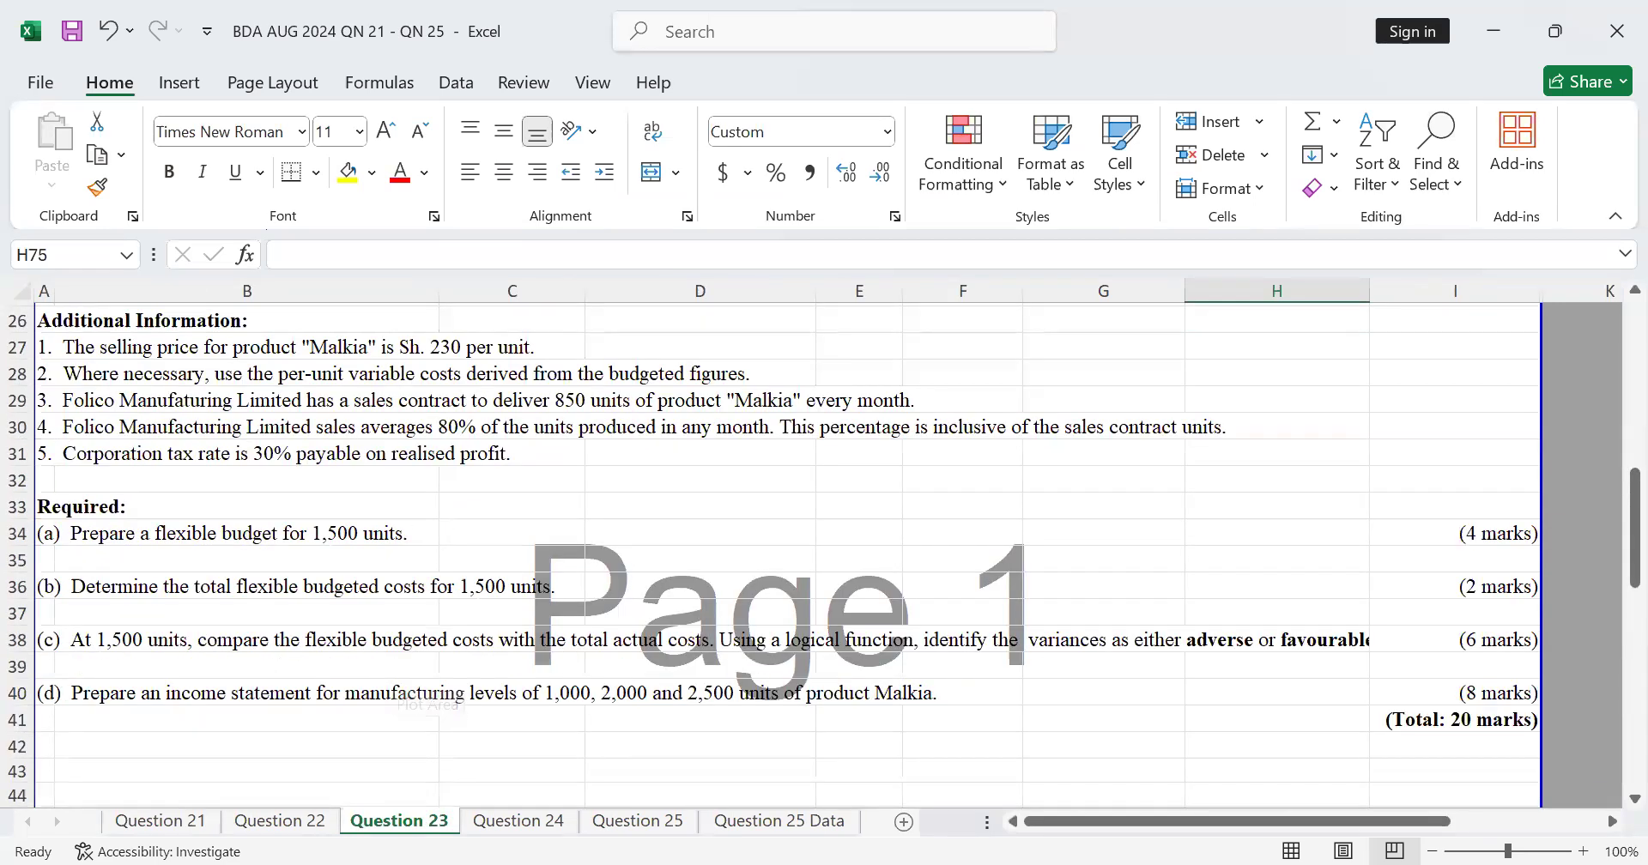
left_click(558, 822)
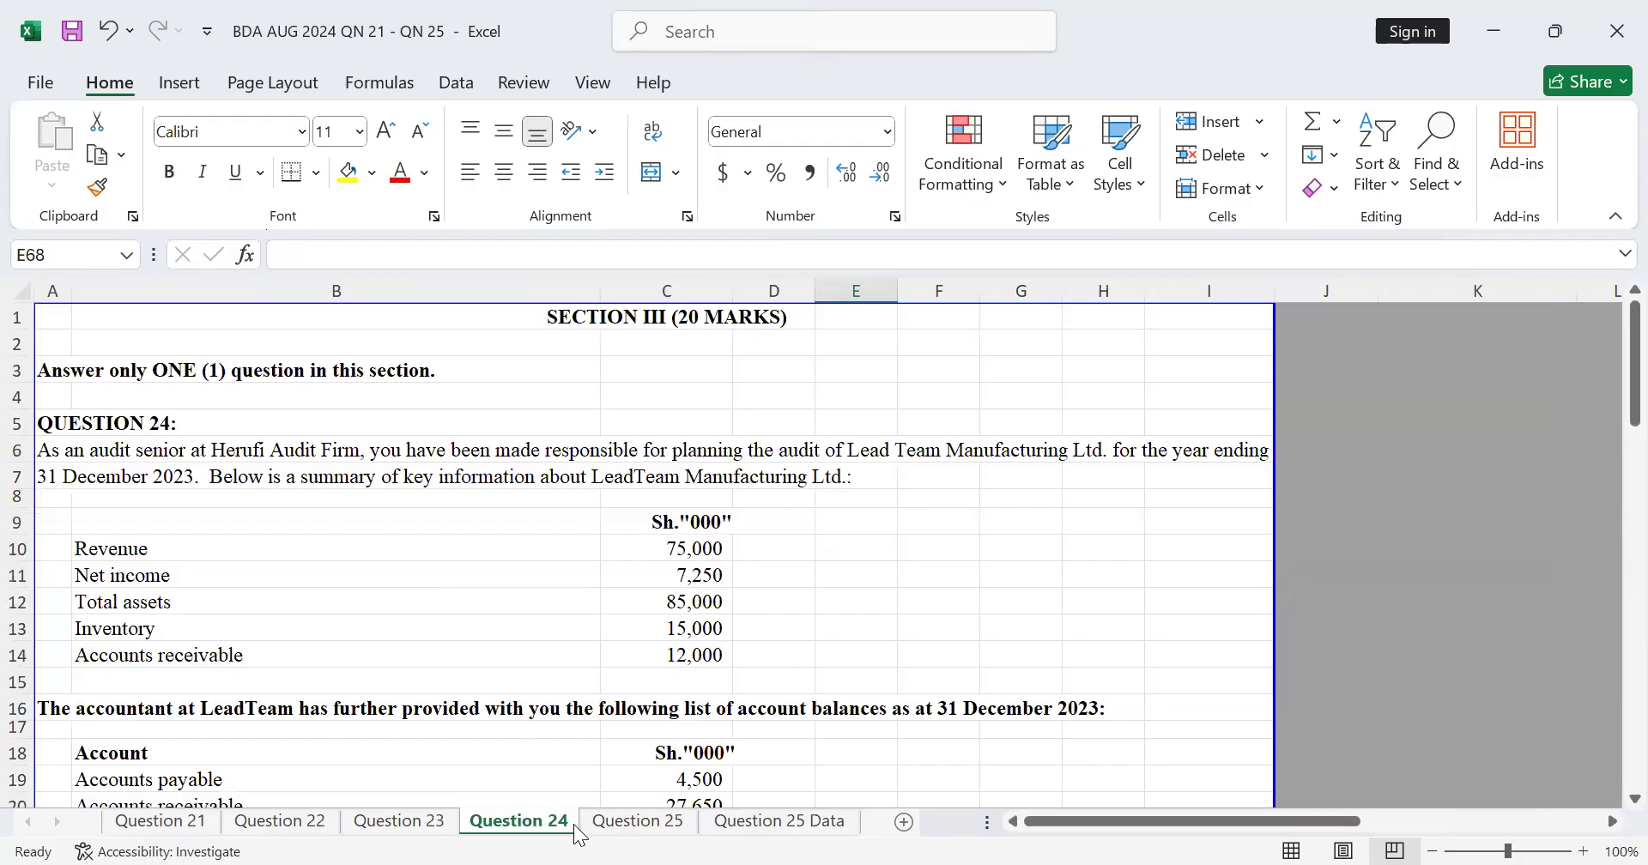
scroll(467, 460, "down", 10)
scroll(467, 460, "up", 10)
left_click_drag(1608, 360, 1608, 722)
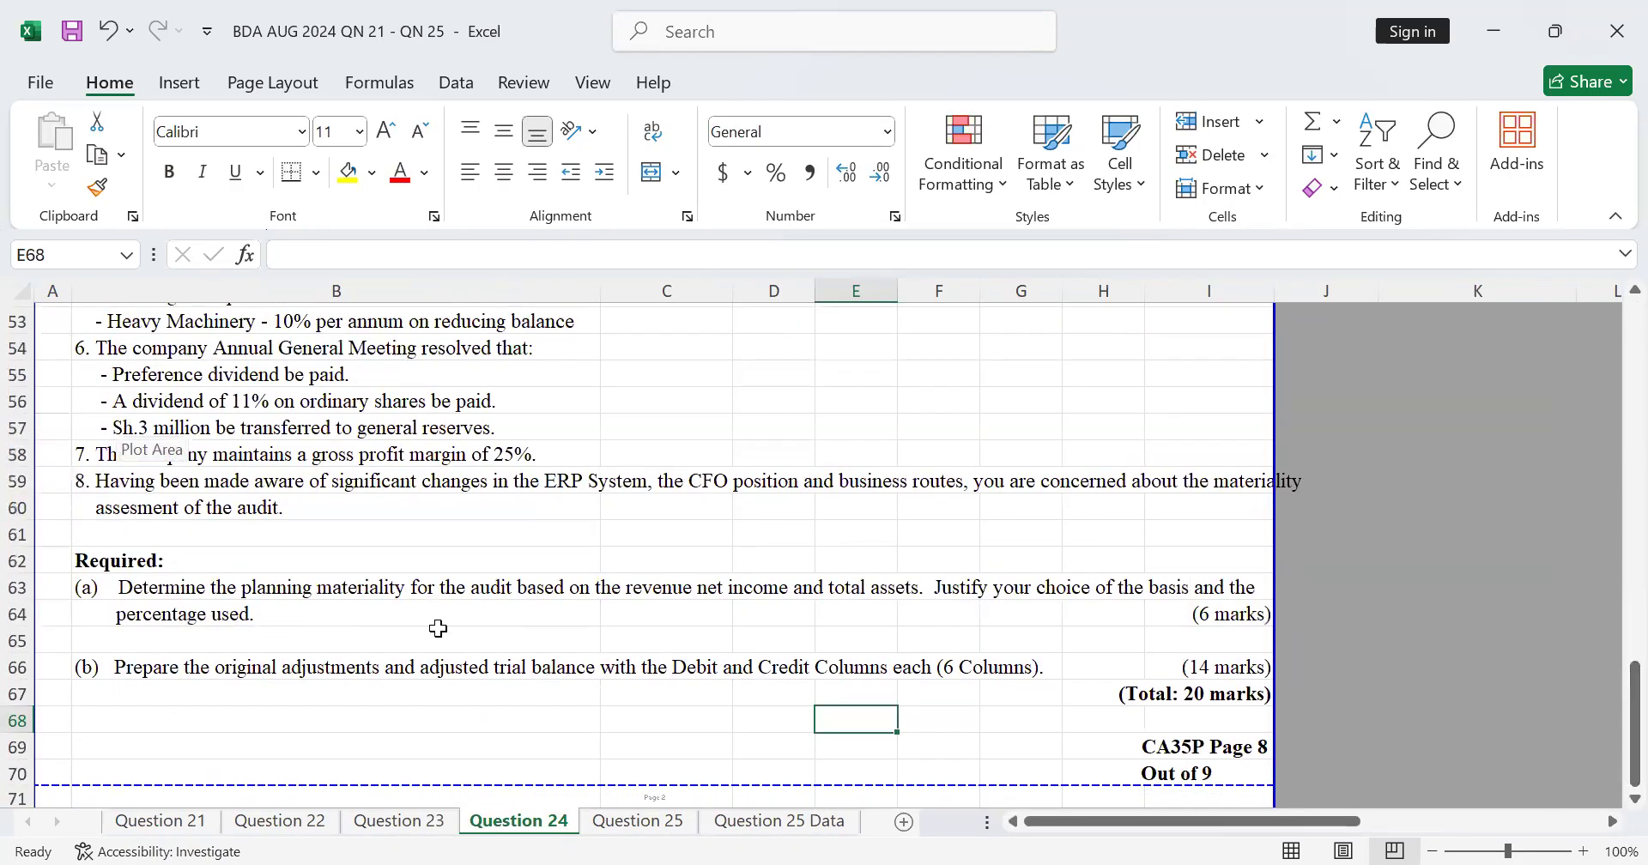
left_click(635, 822)
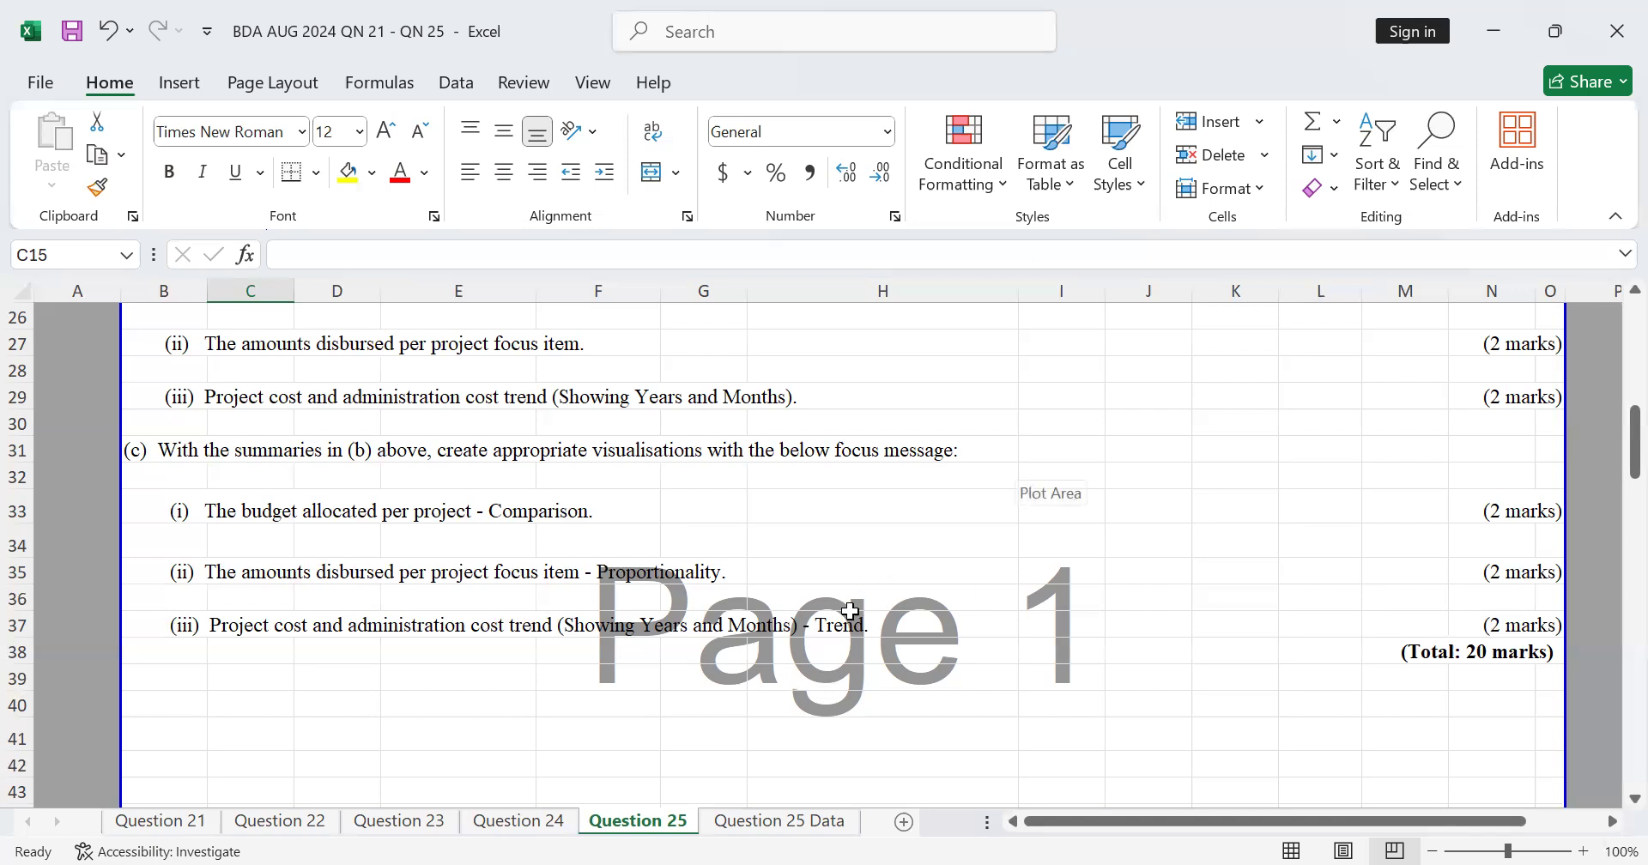
Step: Return to the Question 25 Data sheet, save the workbook with the finished charts and close it
left_click(802, 822)
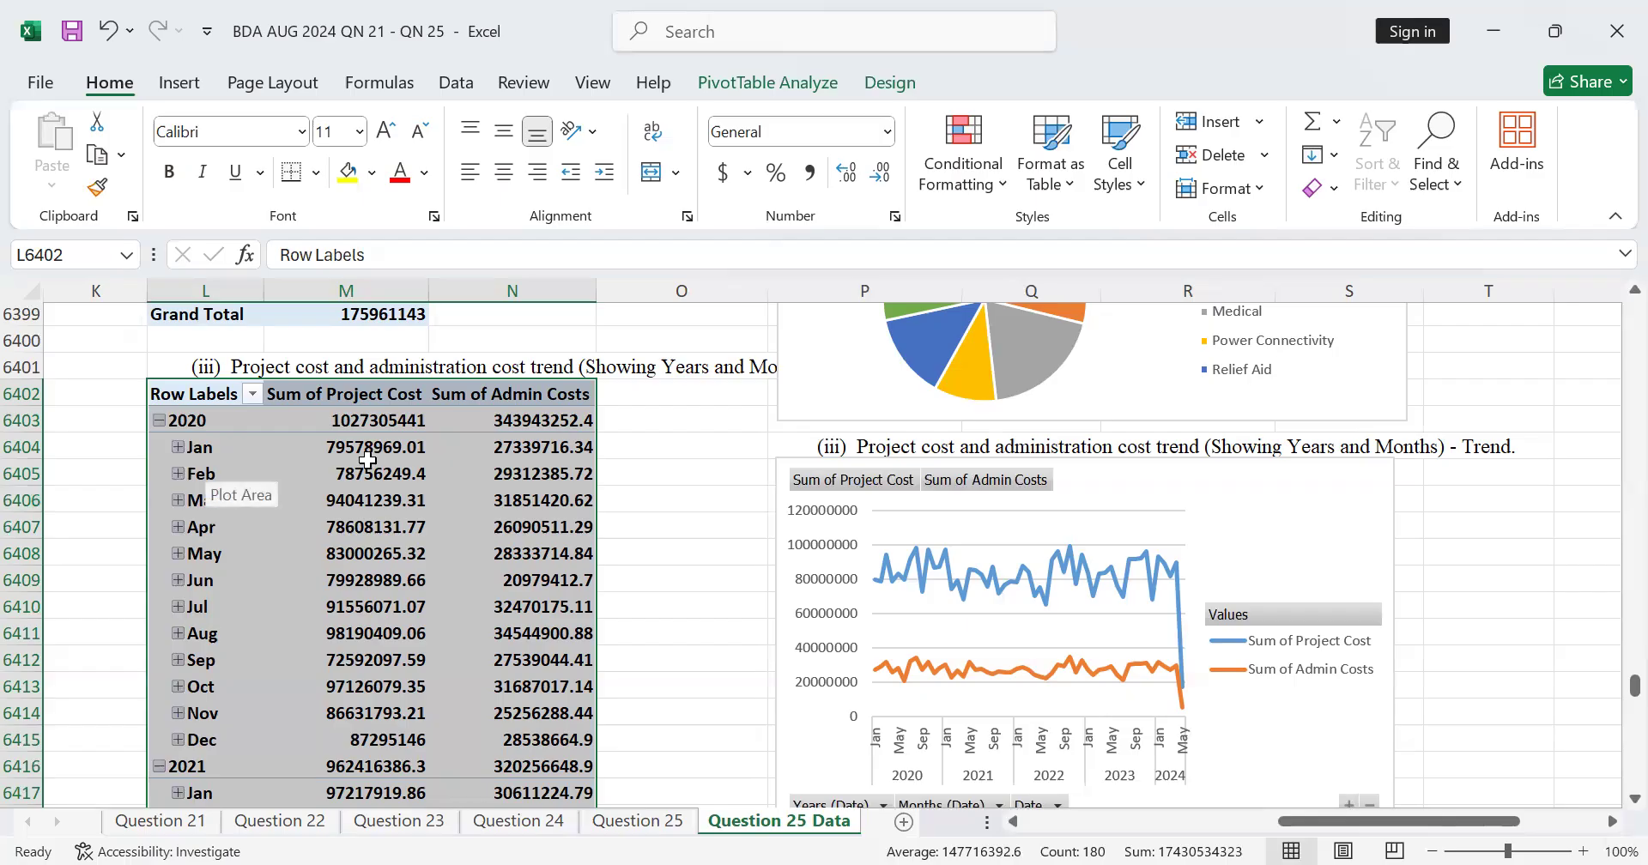
mouse_move(367, 460)
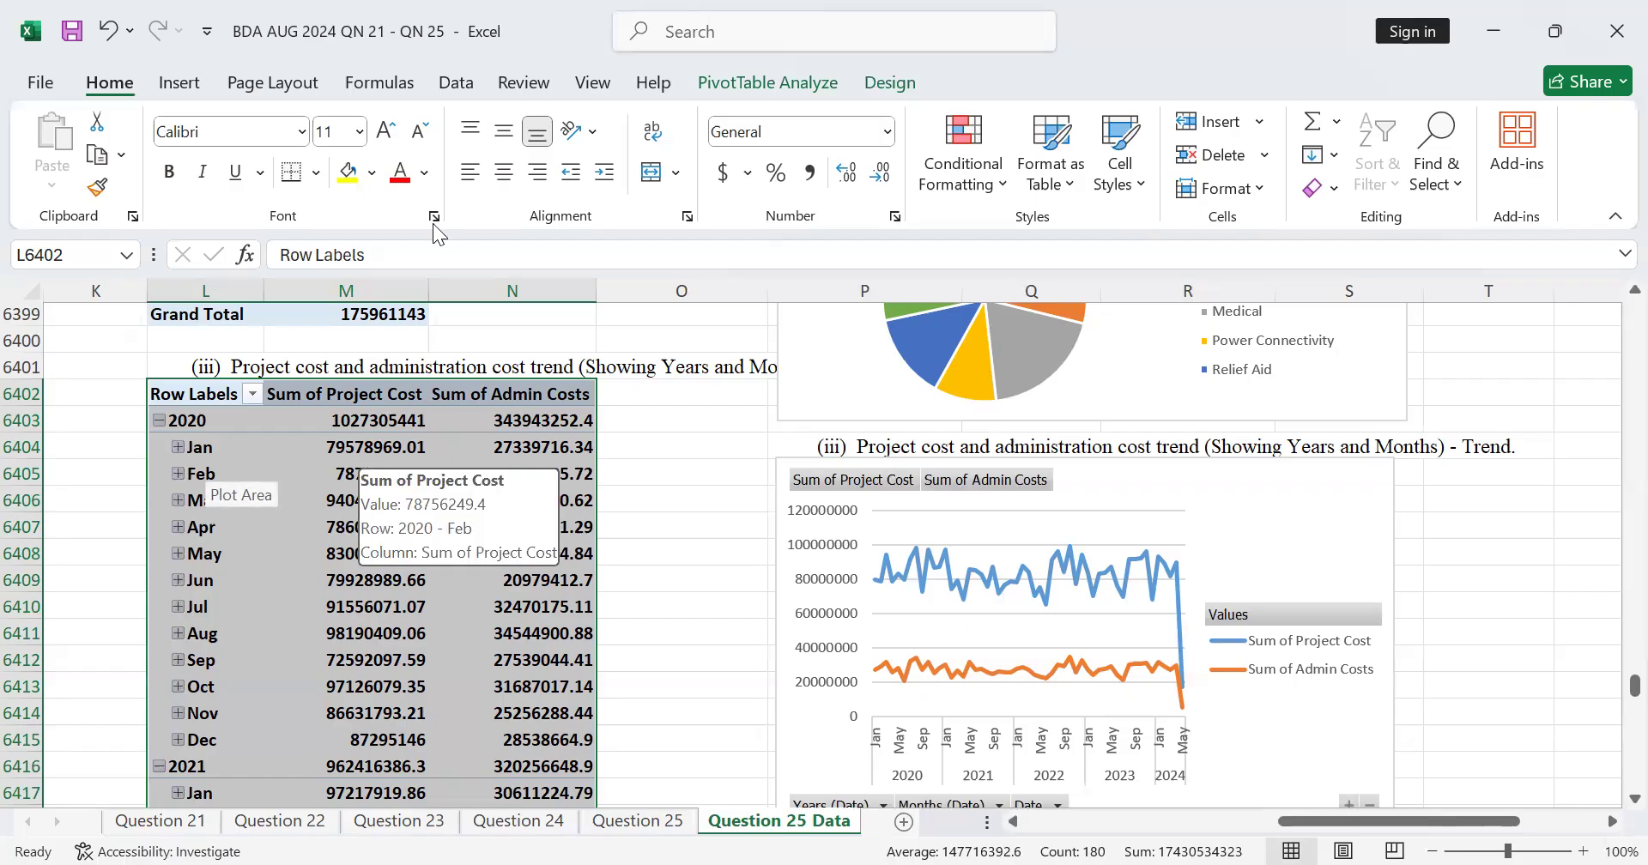
key("ctrl+s")
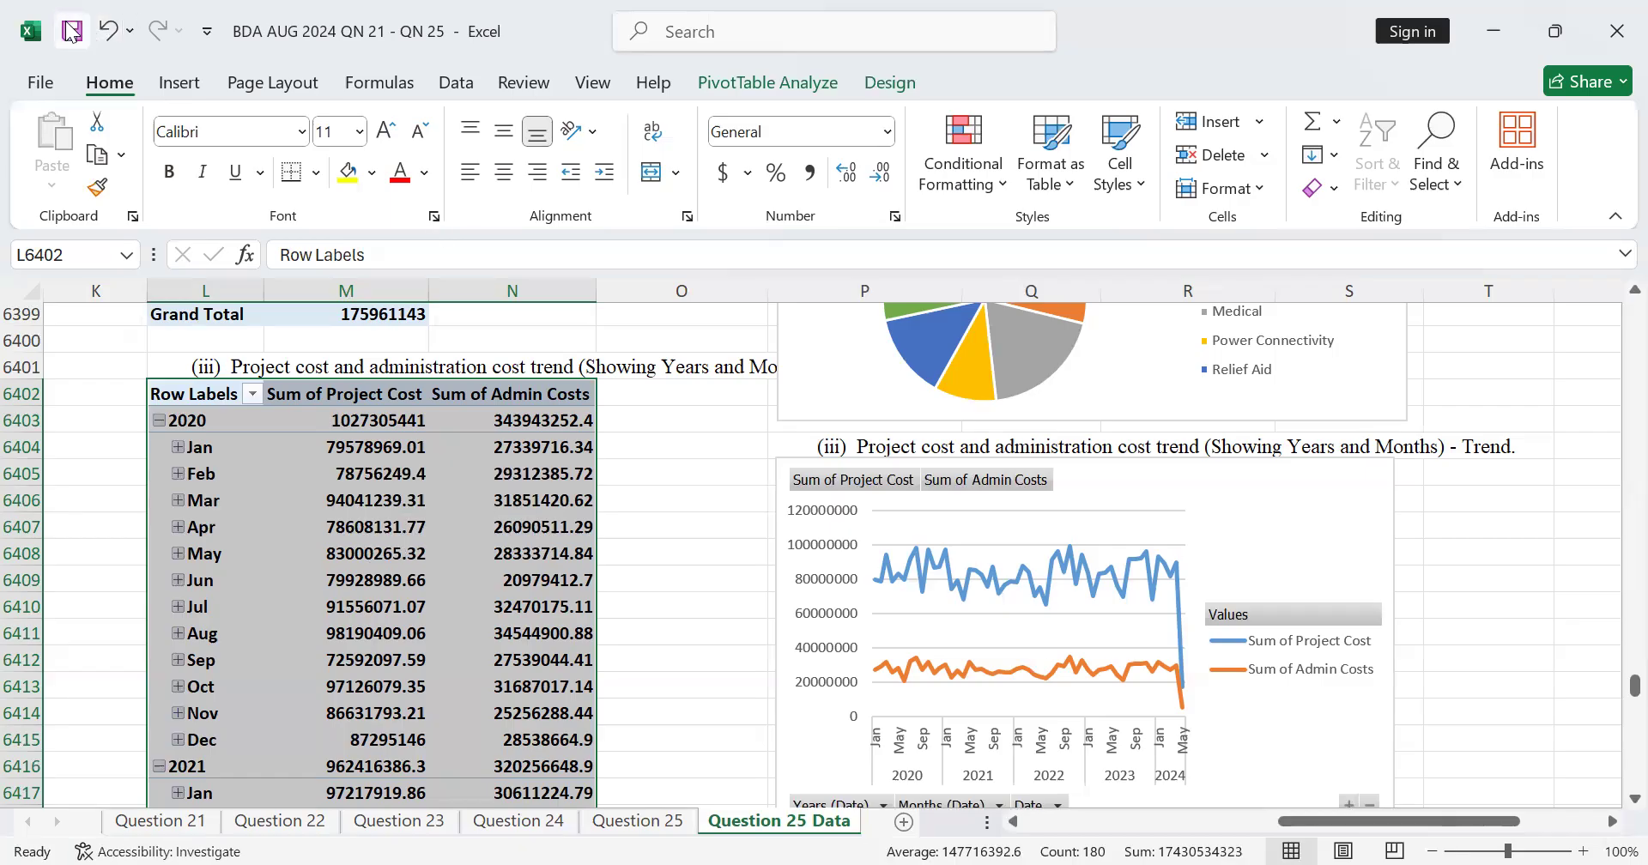
scroll(744, 399, "down", 1)
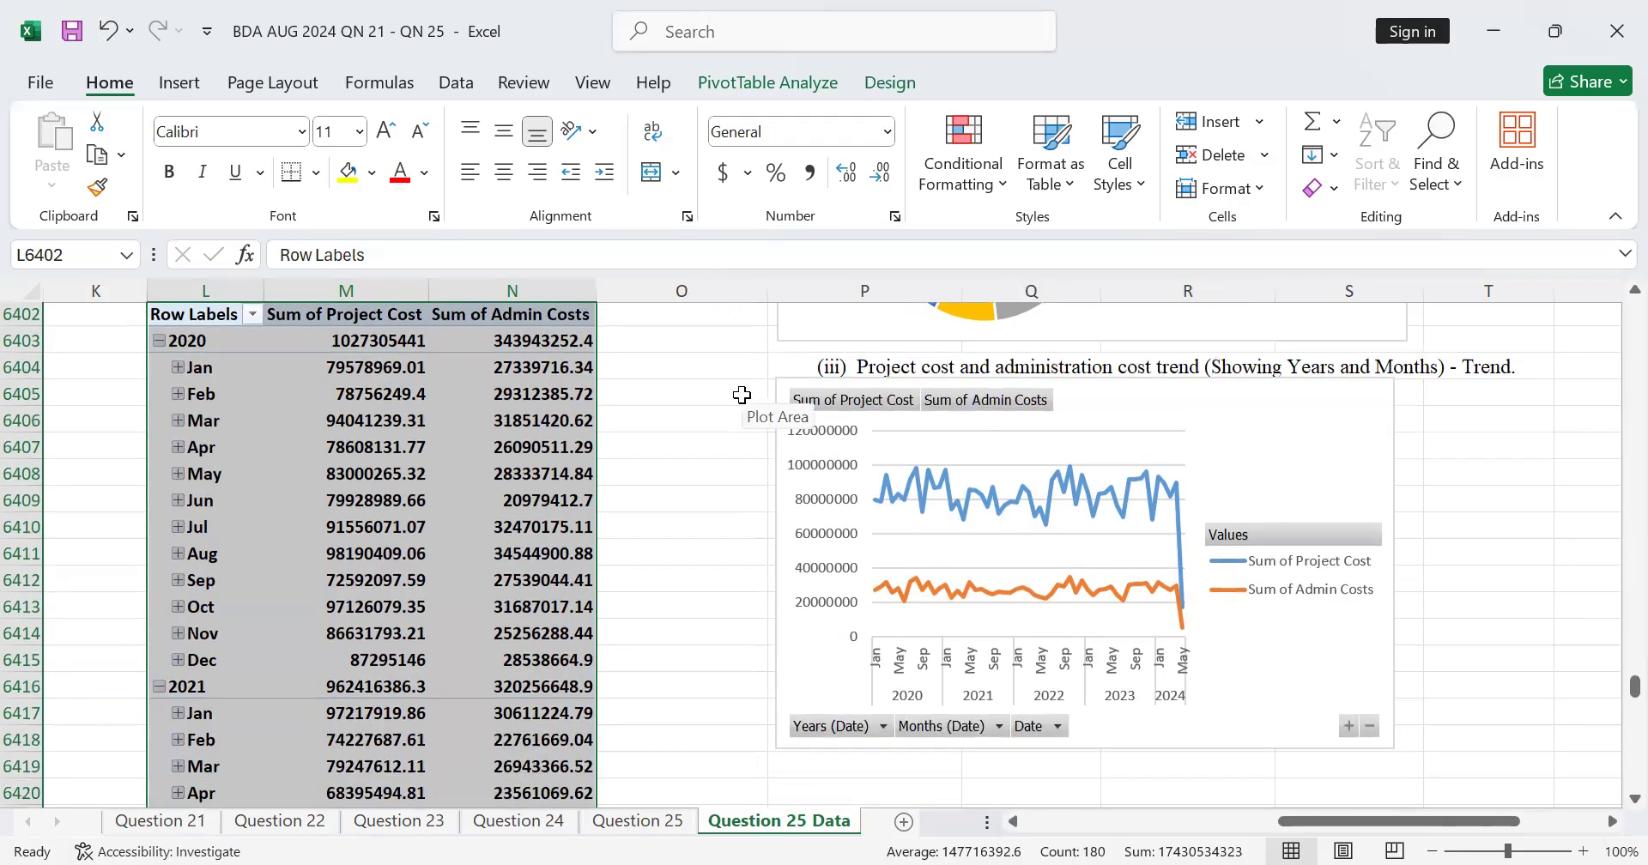
scroll(742, 394, "up", 2)
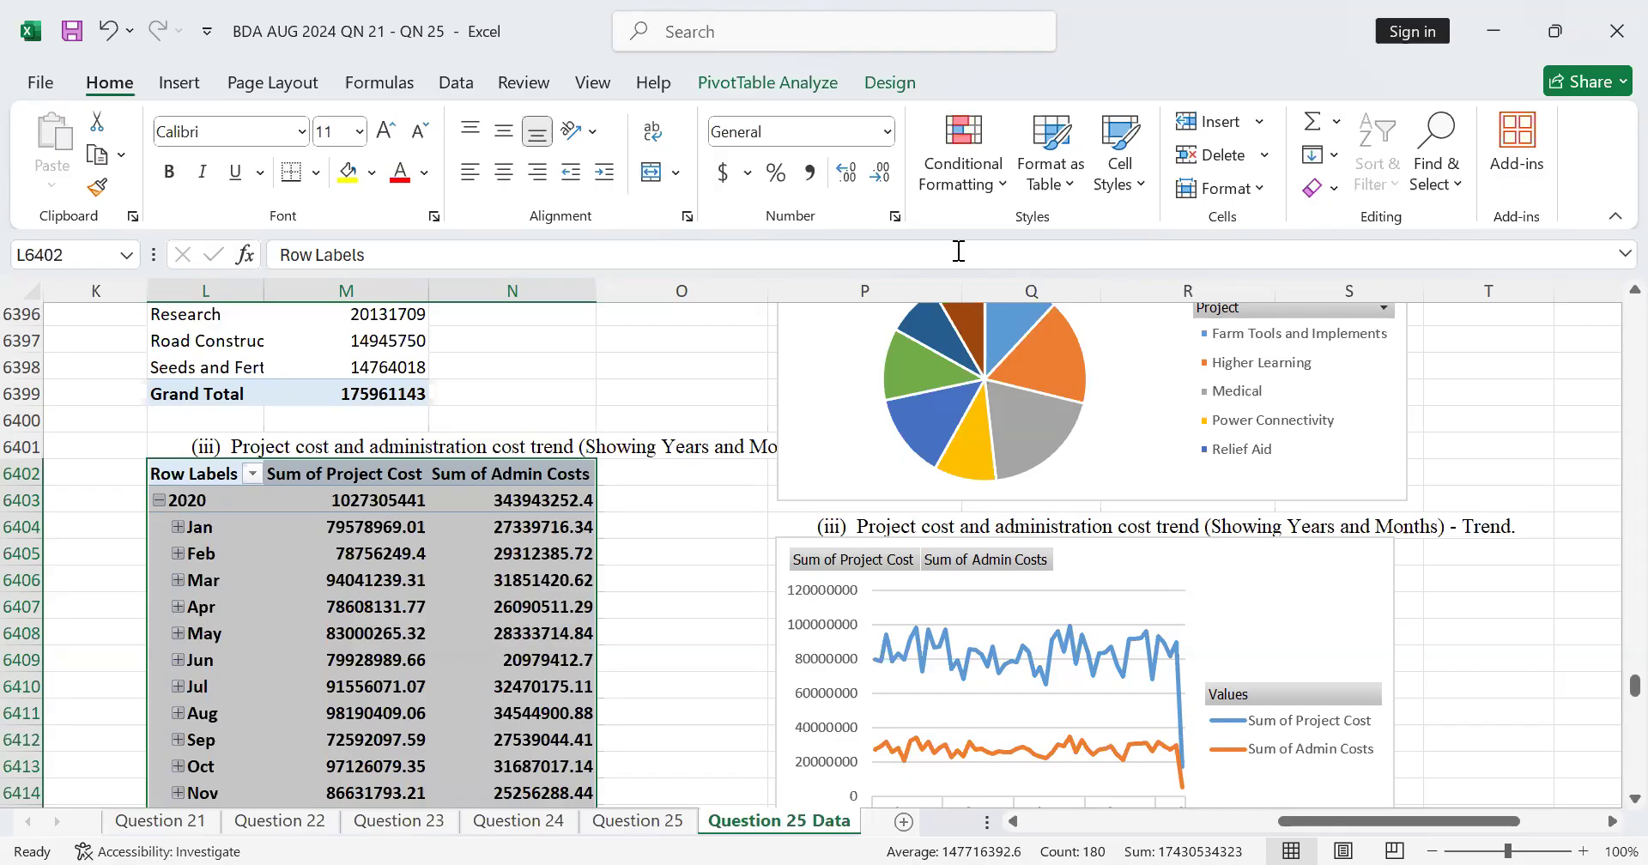
left_click(1607, 12)
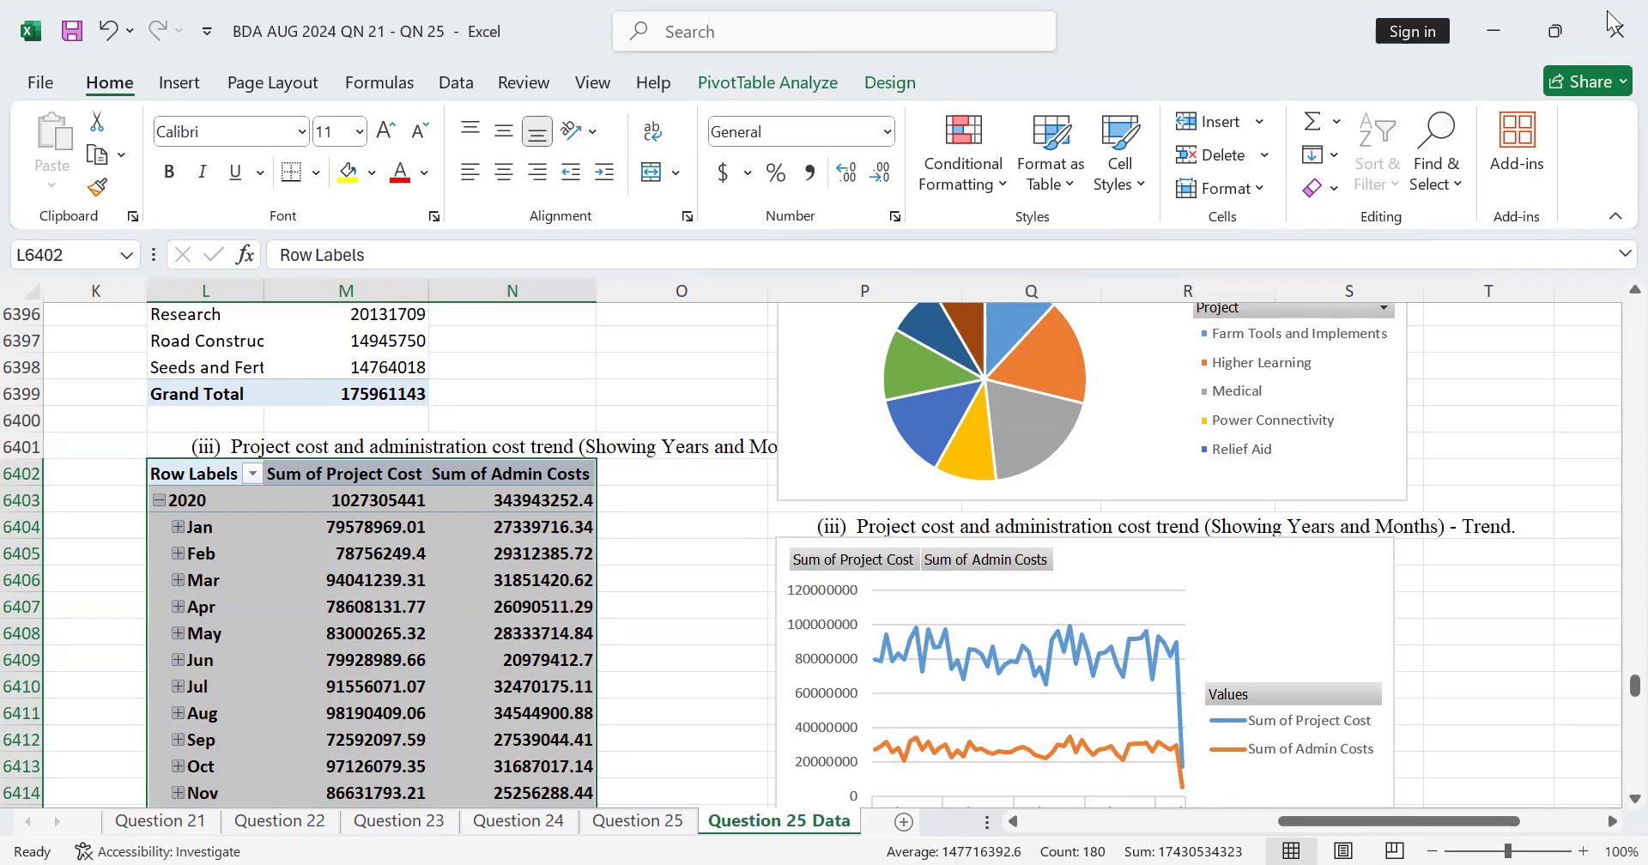